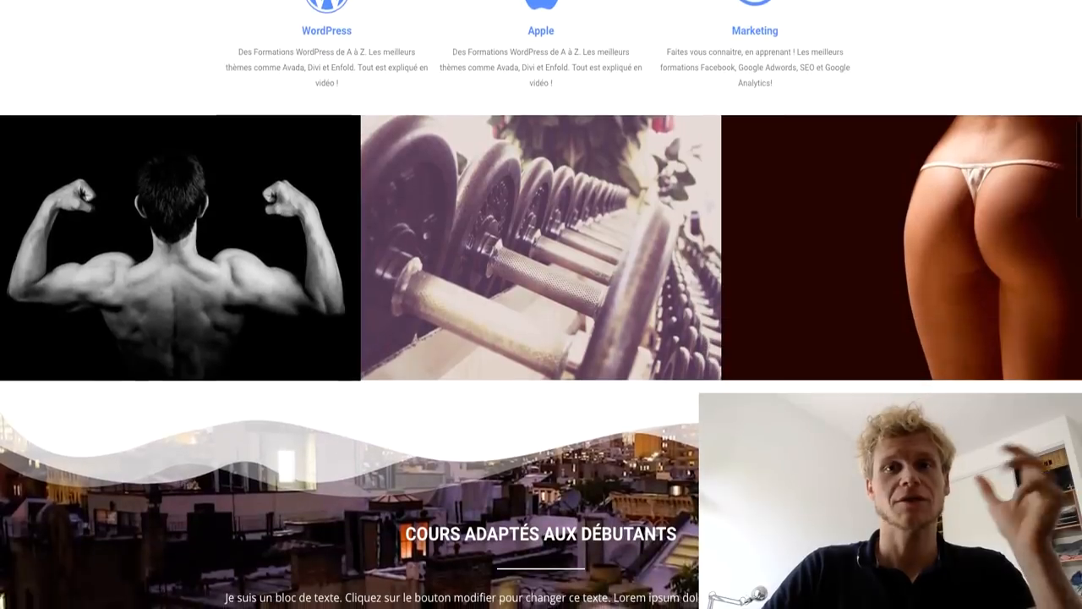
Step: Review the finished homepage's galleries, background sections, text blocks, partners and footer, as well as its hero and tutorial blocks
{"action": "scroll", "coordinate": [541, 304], "scroll_direction": "down", "scroll_amount": 2}
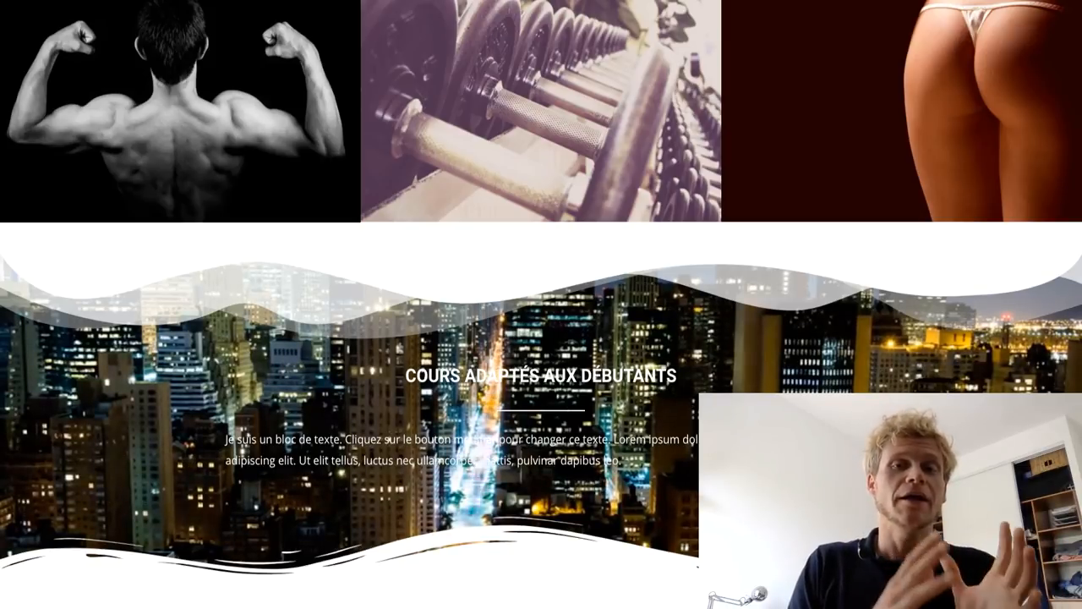
{"action": "scroll", "coordinate": [541, 304], "scroll_direction": "down", "scroll_amount": 5}
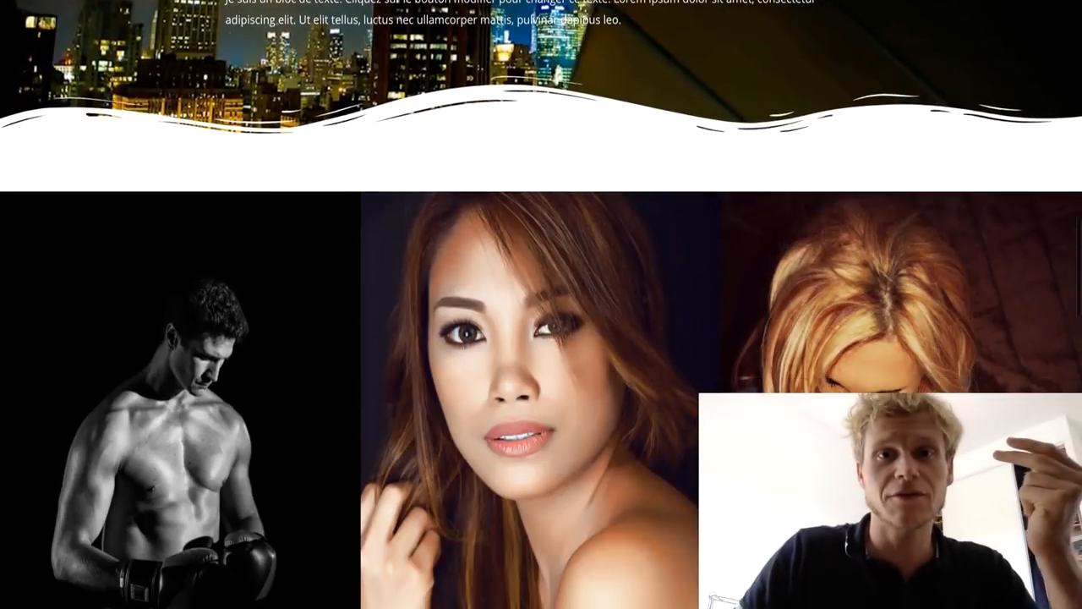
{"action": "scroll", "coordinate": [541, 304], "scroll_direction": "down", "scroll_amount": 7}
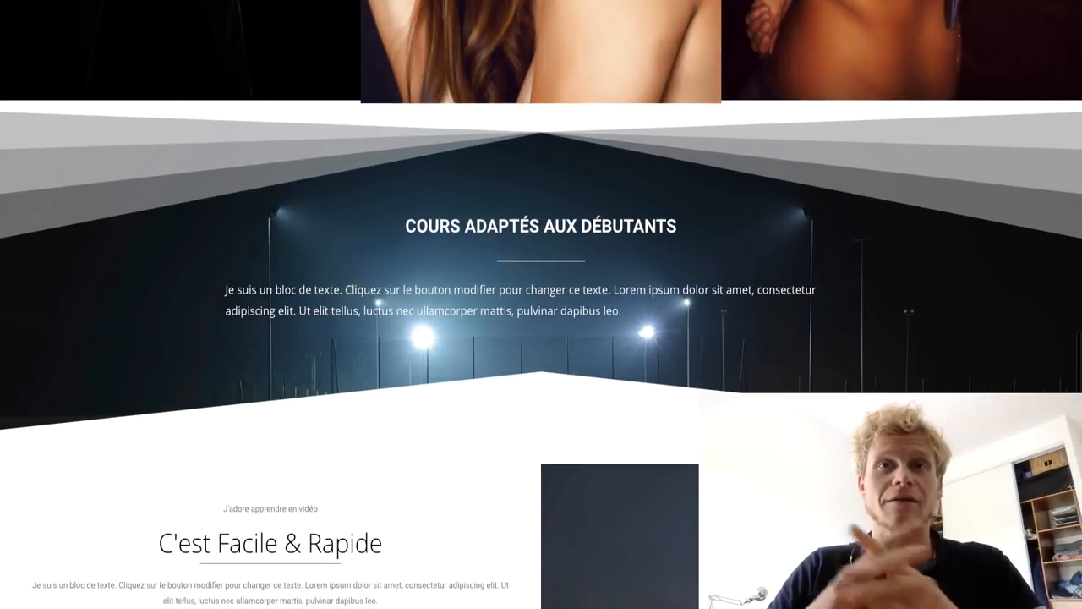
{"action": "scroll", "coordinate": [541, 305], "scroll_direction": "down", "scroll_amount": 1}
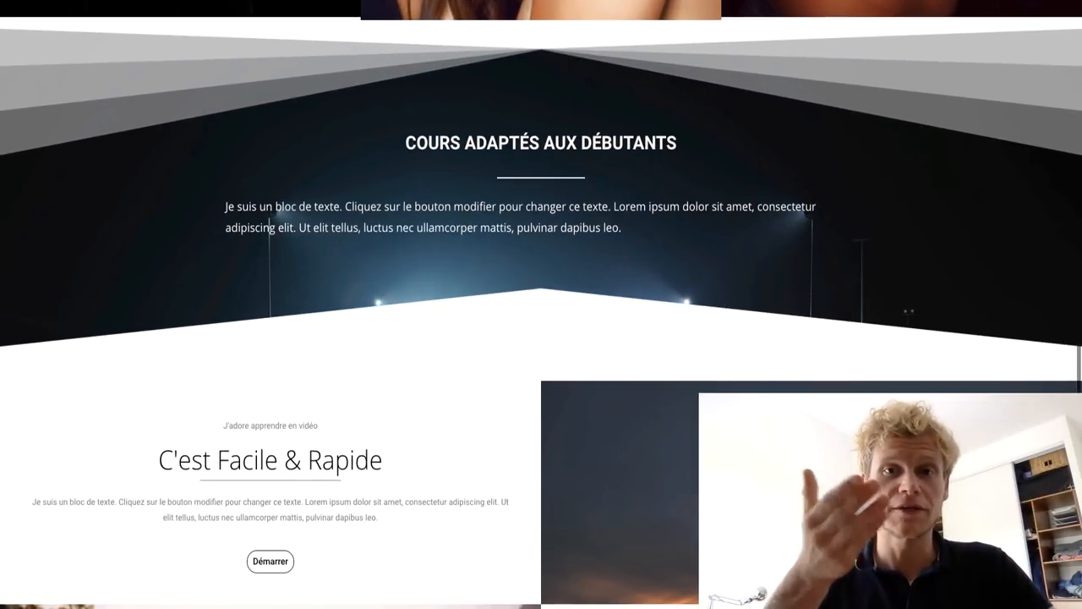
{"action": "scroll", "coordinate": [541, 304], "scroll_direction": "down", "scroll_amount": 2}
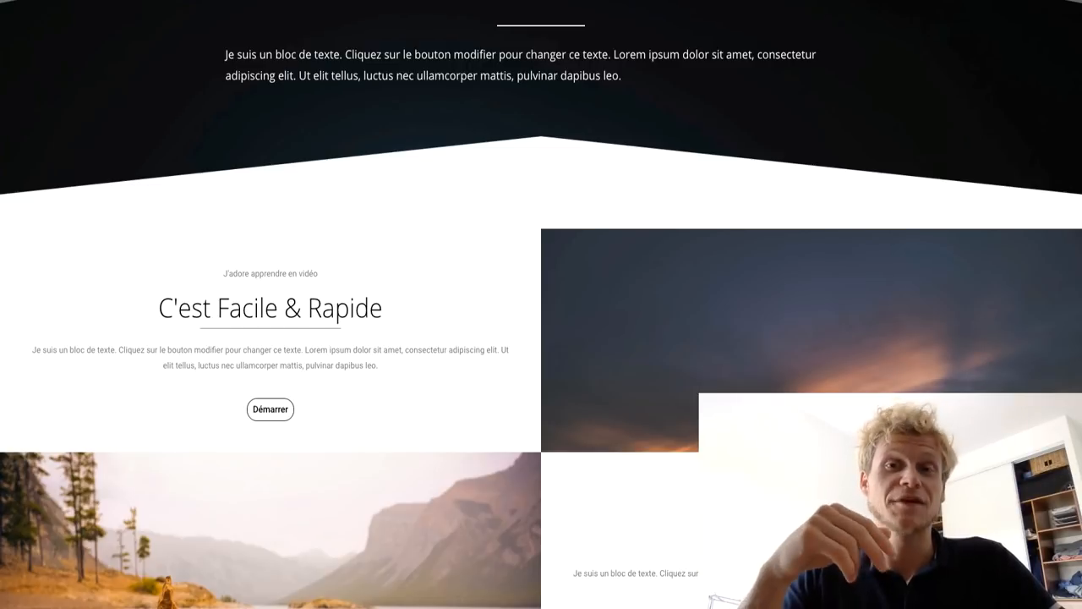
{"action": "scroll", "coordinate": [542, 304], "scroll_direction": "down", "scroll_amount": 6}
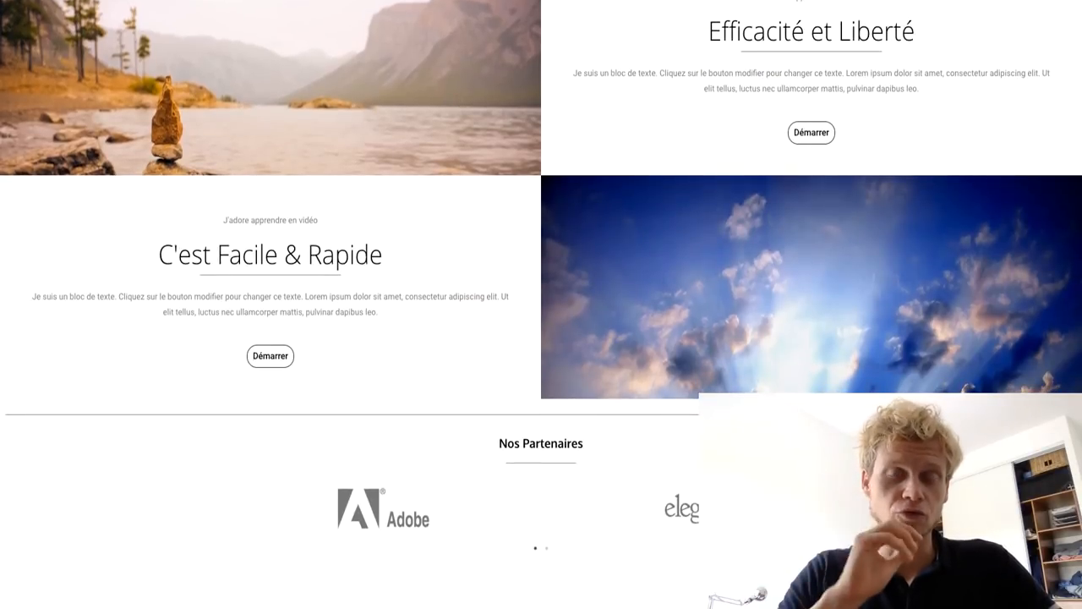
{"action": "scroll", "coordinate": [541, 305], "scroll_direction": "down", "scroll_amount": 4}
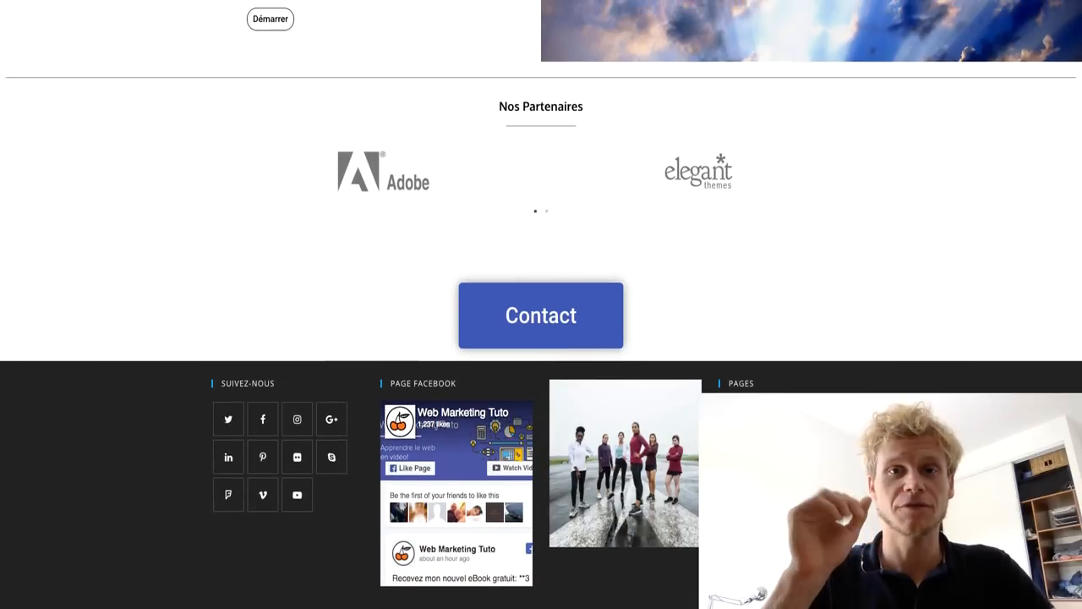
{"action": "scroll", "coordinate": [541, 304], "scroll_direction": "up", "scroll_amount": 4}
{"action": "scroll", "coordinate": [541, 305], "scroll_direction": "up", "scroll_amount": 6}
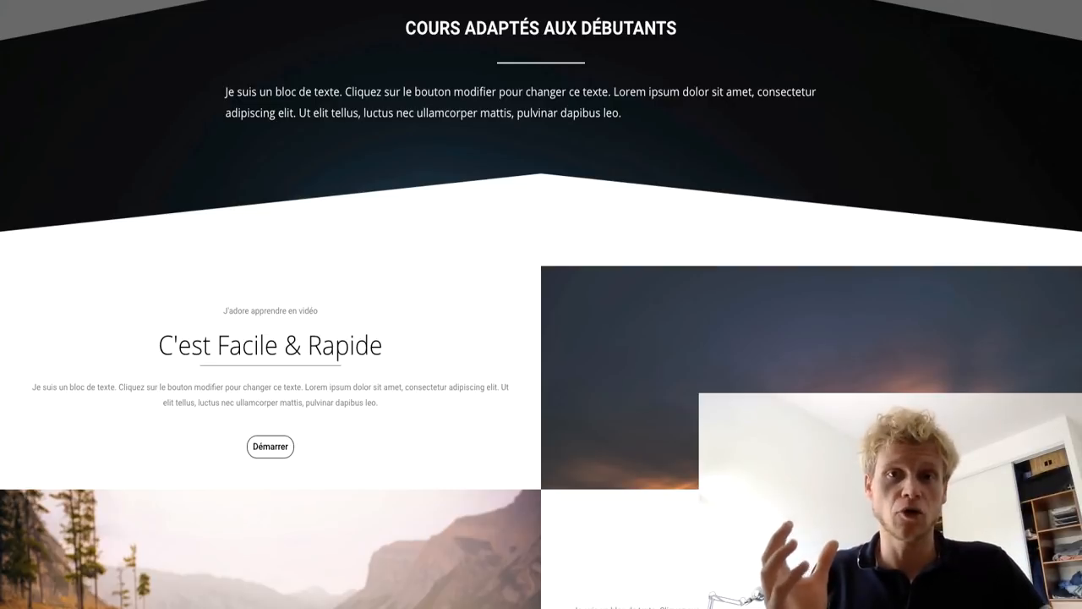
{"action": "scroll", "coordinate": [542, 304], "scroll_direction": "down", "scroll_amount": 1}
{"action": "scroll", "coordinate": [541, 305], "scroll_direction": "up", "scroll_amount": 10}
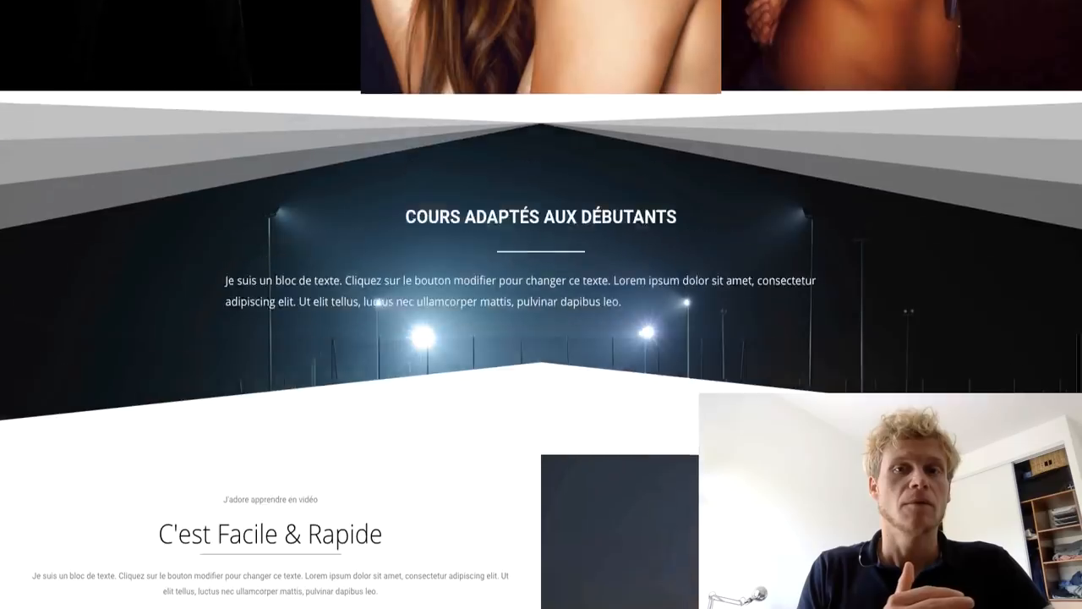
{"action": "scroll", "coordinate": [542, 304], "scroll_direction": "up", "scroll_amount": 7}
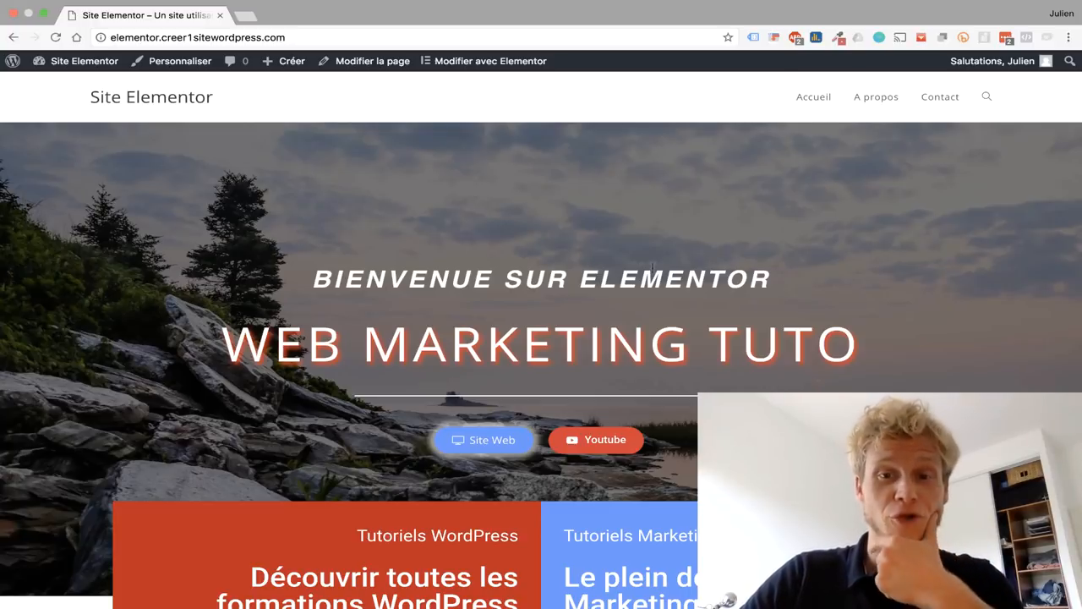
{"action": "scroll", "coordinate": [658, 269], "scroll_direction": "down", "scroll_amount": 5}
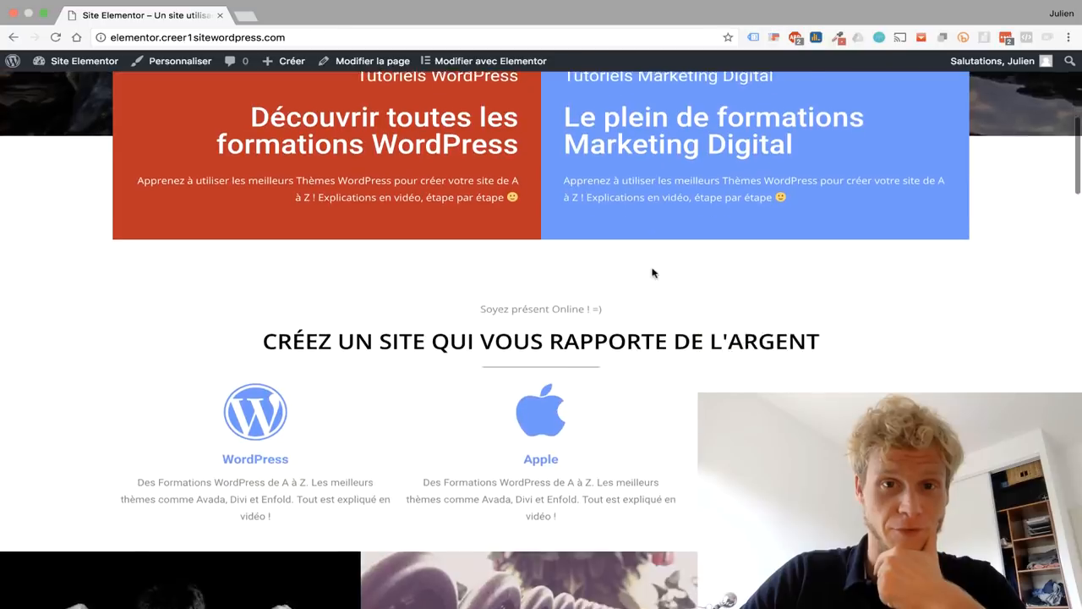
{"action": "scroll", "coordinate": [652, 273], "scroll_direction": "up", "scroll_amount": 5}
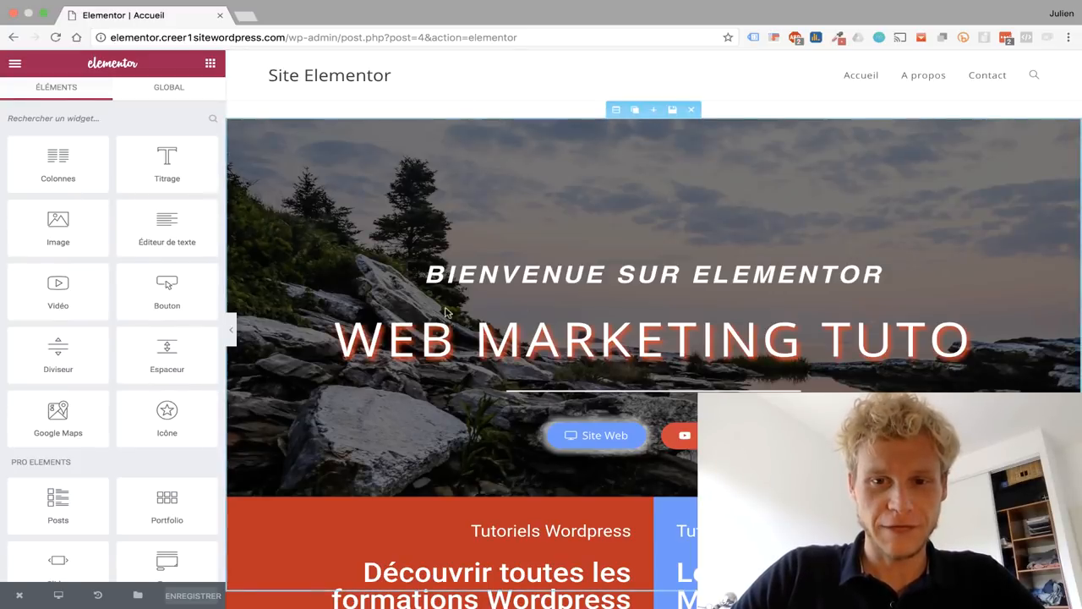
Step: Move the Site Web button column after the Youtube button column in the hero's inner section
{"action": "scroll", "coordinate": [447, 314], "scroll_direction": "down", "scroll_amount": 2}
{"action": "scroll", "coordinate": [448, 311], "scroll_direction": "down", "scroll_amount": 3}
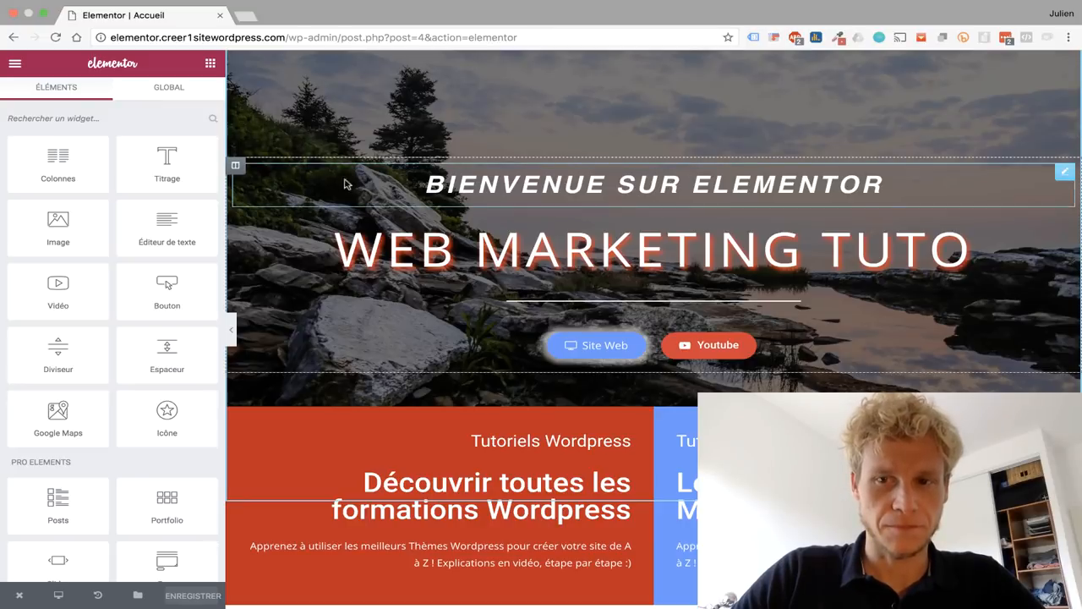
{"action": "scroll", "coordinate": [605, 284], "scroll_direction": "down", "scroll_amount": 3}
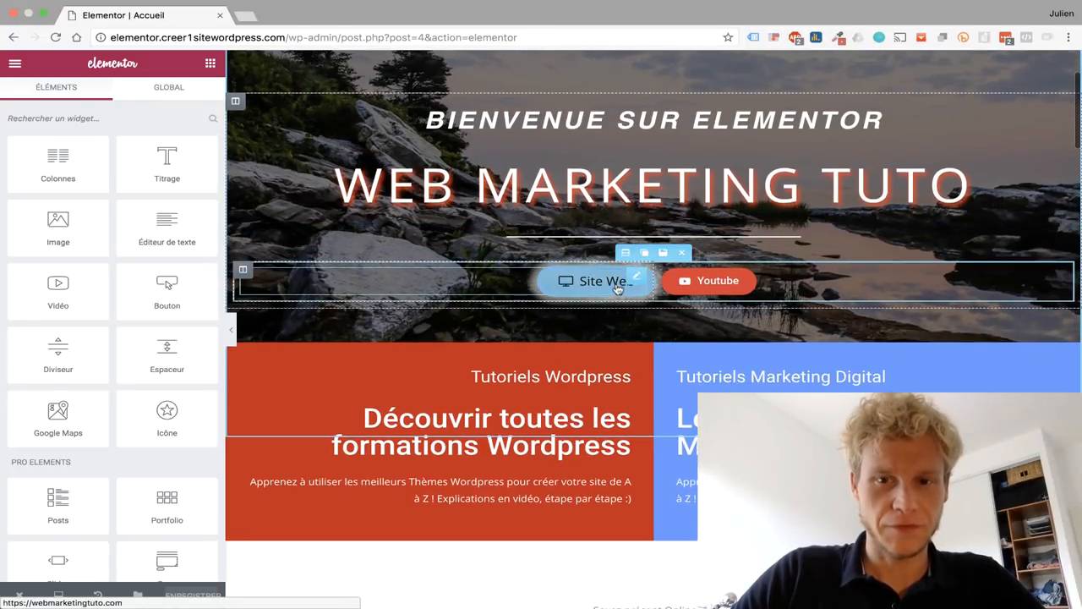
{"action": "left_click_drag", "start_coordinate": [243, 269], "coordinate": [765, 310]}
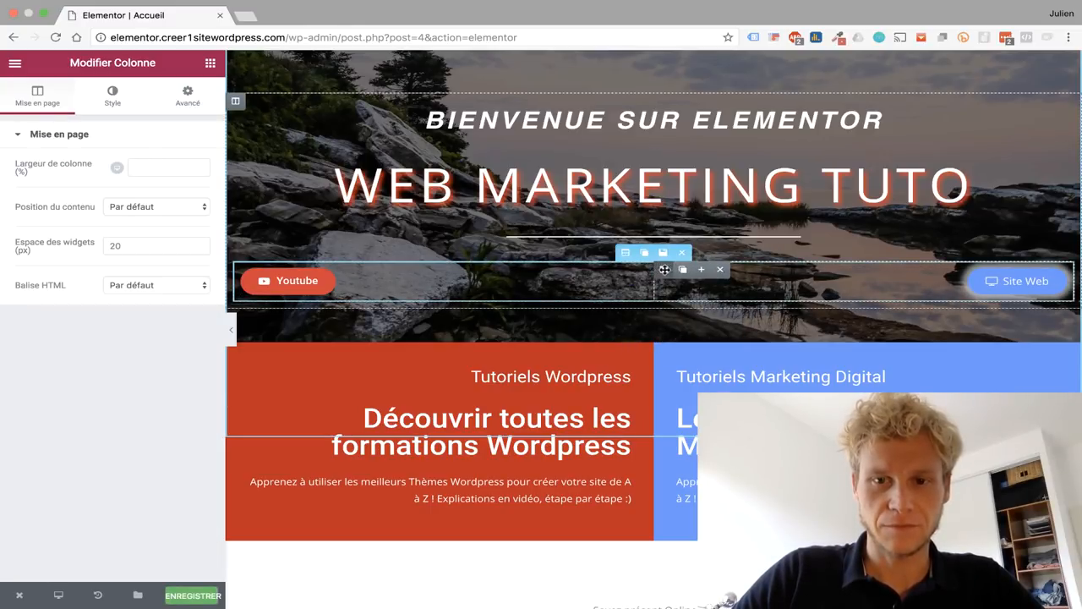
Step: Duplicate the Site Web button column and view the style settings of the inner section that holds the buttons
{"action": "left_click", "coordinate": [681, 269]}
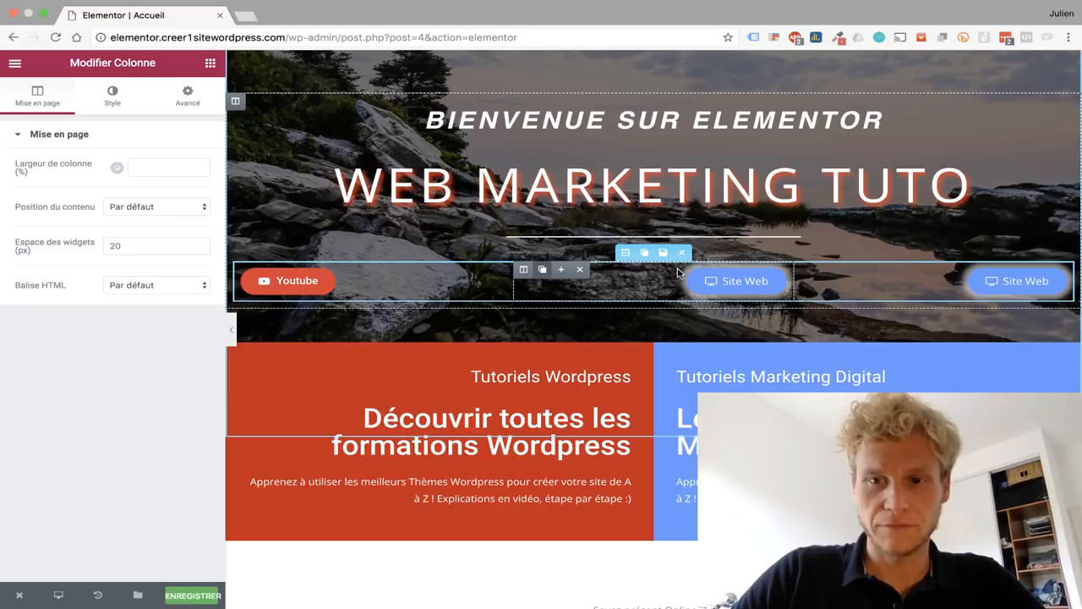
{"action": "left_click_drag", "start_coordinate": [729, 280], "coordinate": [626, 252]}
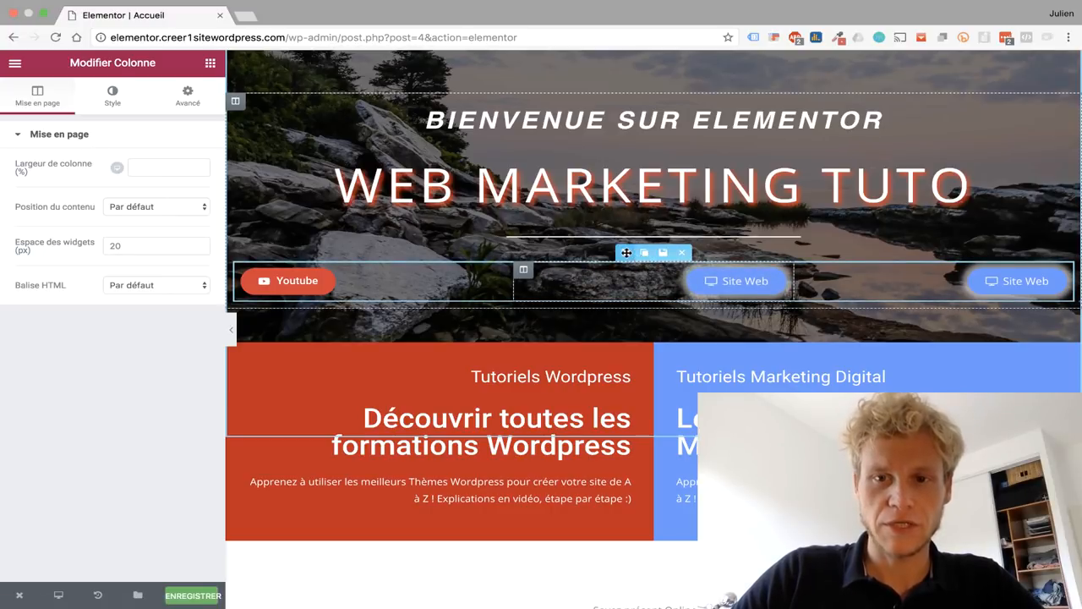
{"action": "left_click", "coordinate": [626, 252]}
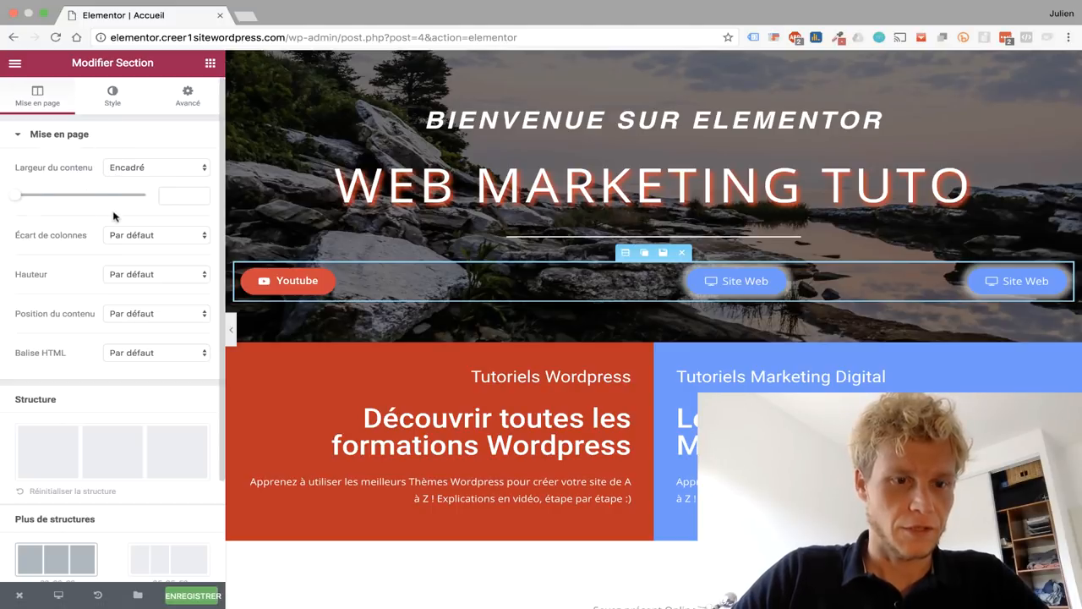
{"action": "left_click", "coordinate": [118, 113]}
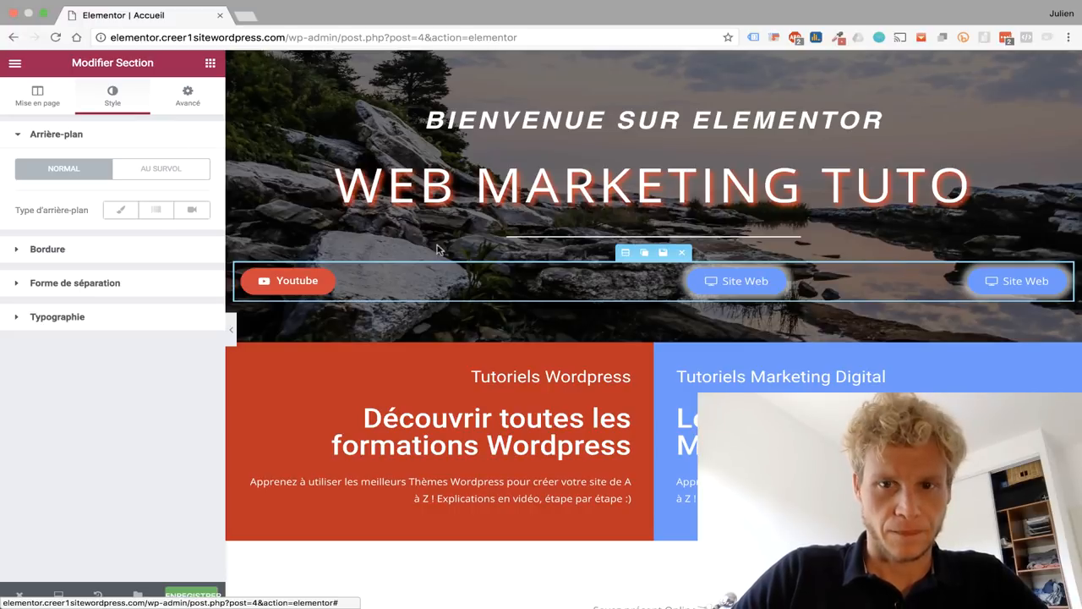
Step: Delete the middle duplicate of the Site Web button column
{"action": "left_click", "coordinate": [525, 271]}
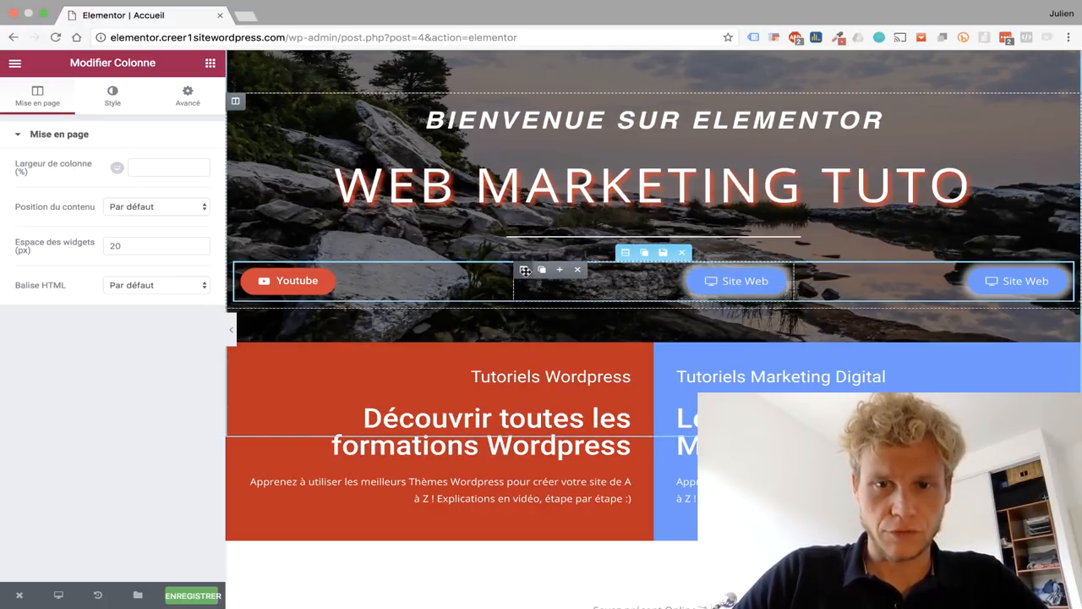
{"action": "left_click", "coordinate": [574, 270]}
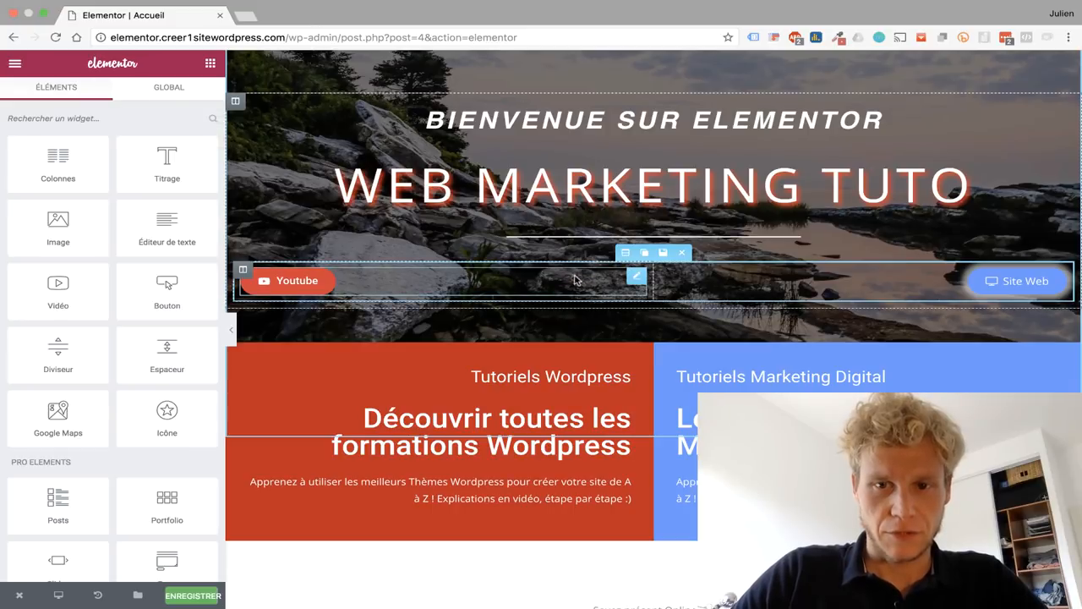
Step: View the layout settings of the red Tutoriels Wordpress column and the style settings of its parent section
{"action": "scroll", "coordinate": [324, 285], "scroll_direction": "down", "scroll_amount": 3}
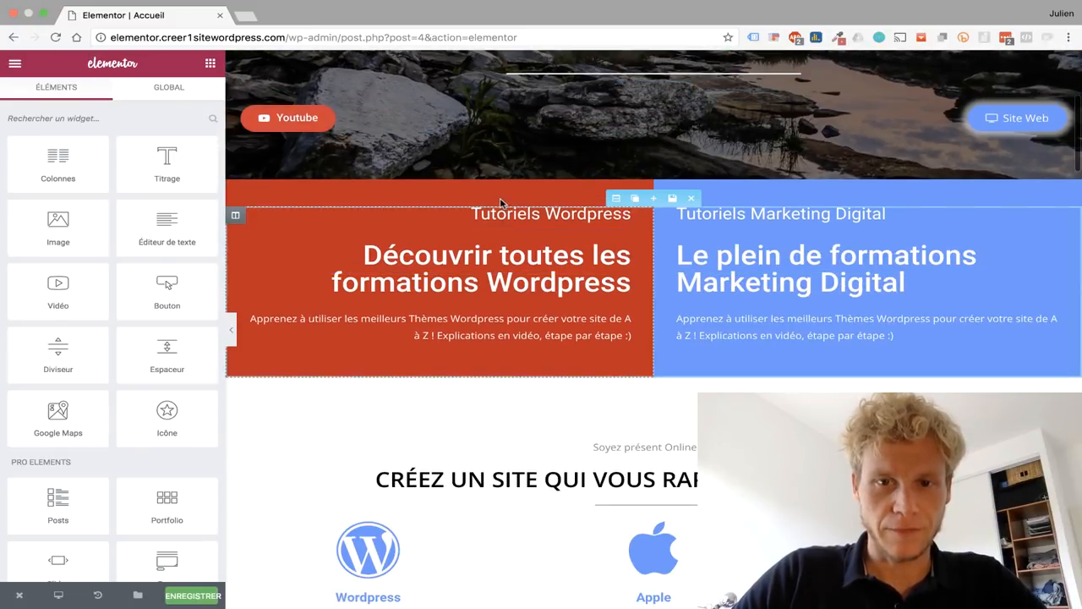
{"action": "left_click", "coordinate": [236, 215]}
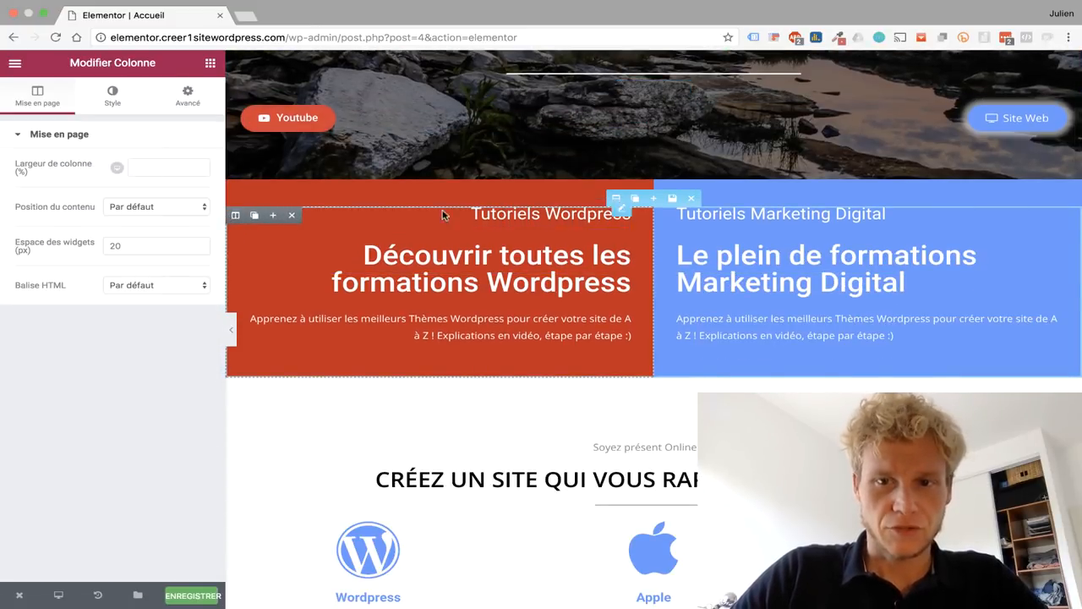
{"action": "left_click", "coordinate": [616, 198]}
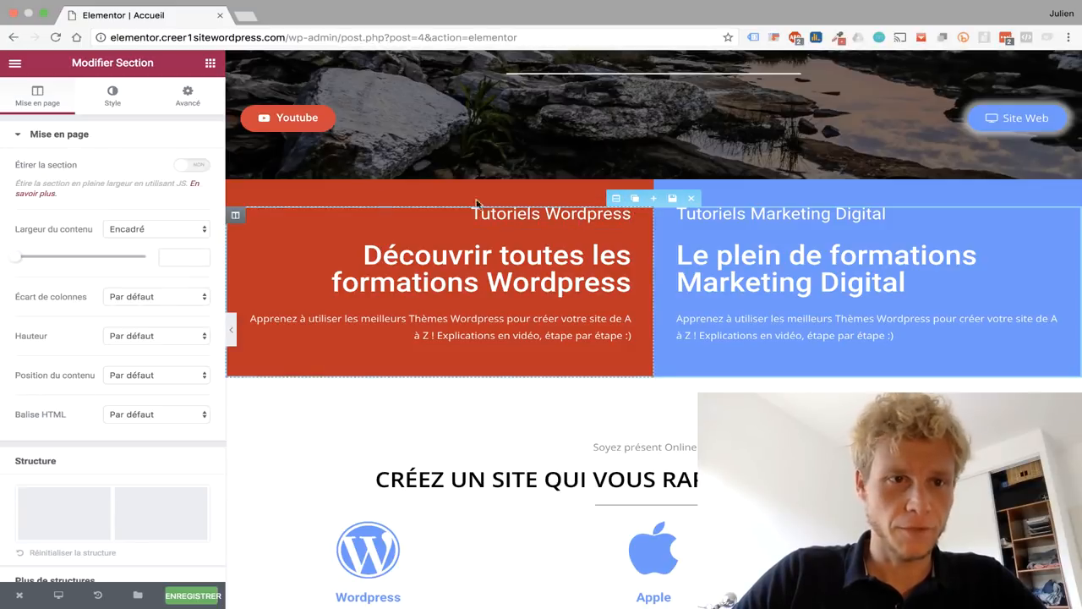
{"action": "left_click", "coordinate": [112, 101]}
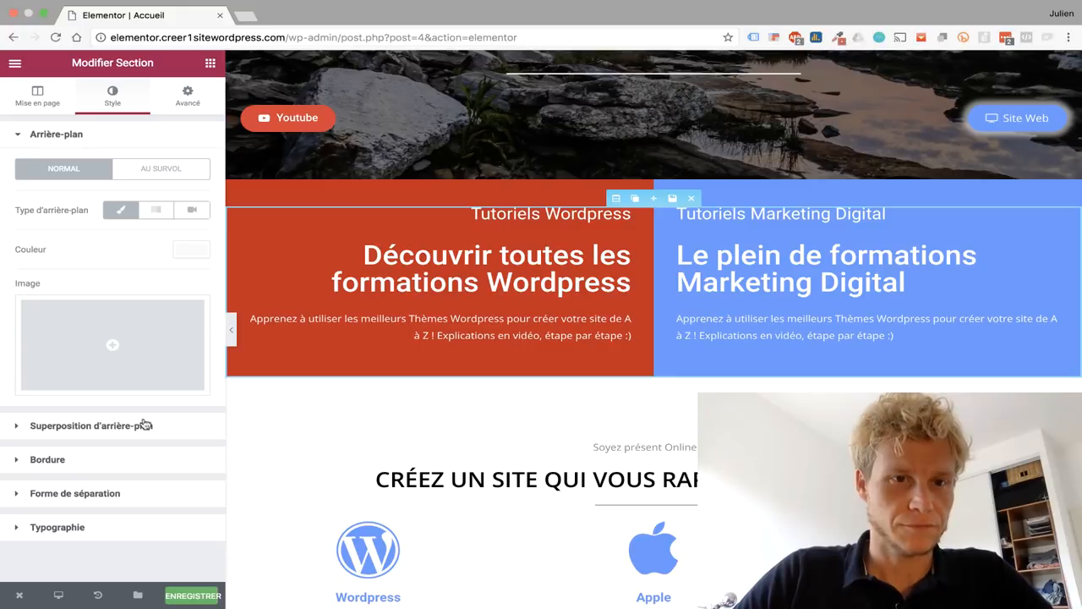
Step: Set the top margin of the section with the red and blue tutorial columns to -127 px
{"action": "left_click", "coordinate": [192, 109]}
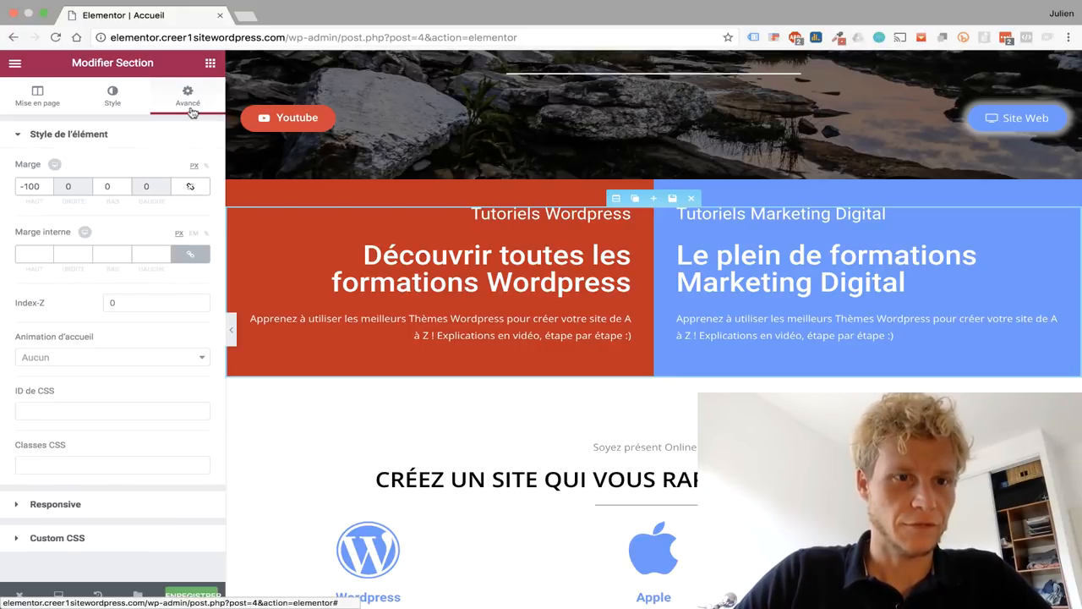
{"action": "left_click", "coordinate": [46, 190]}
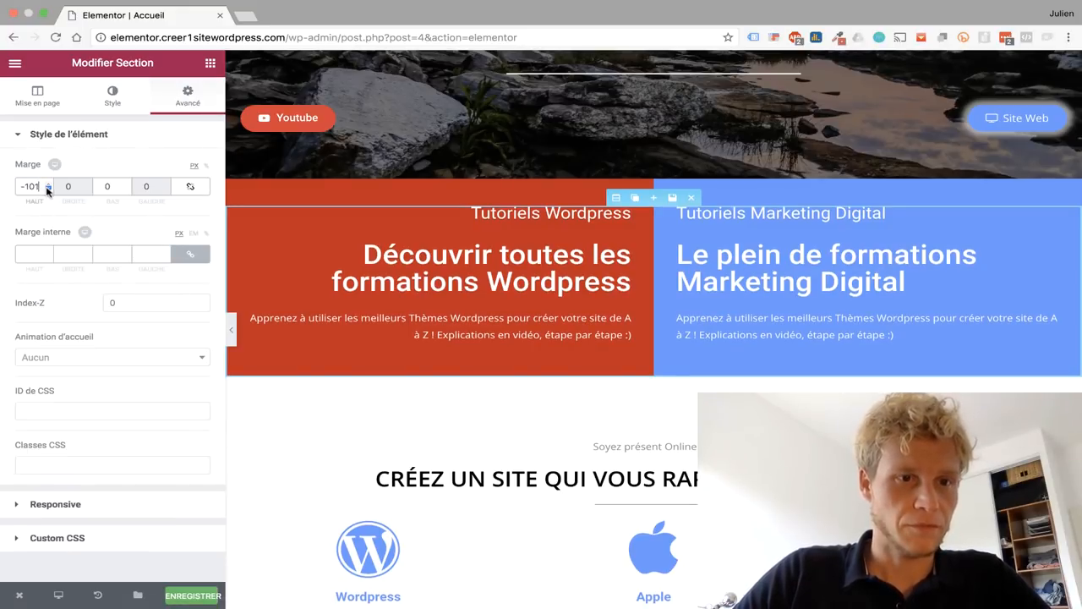
{"action": "left_click", "coordinate": [46, 190]}
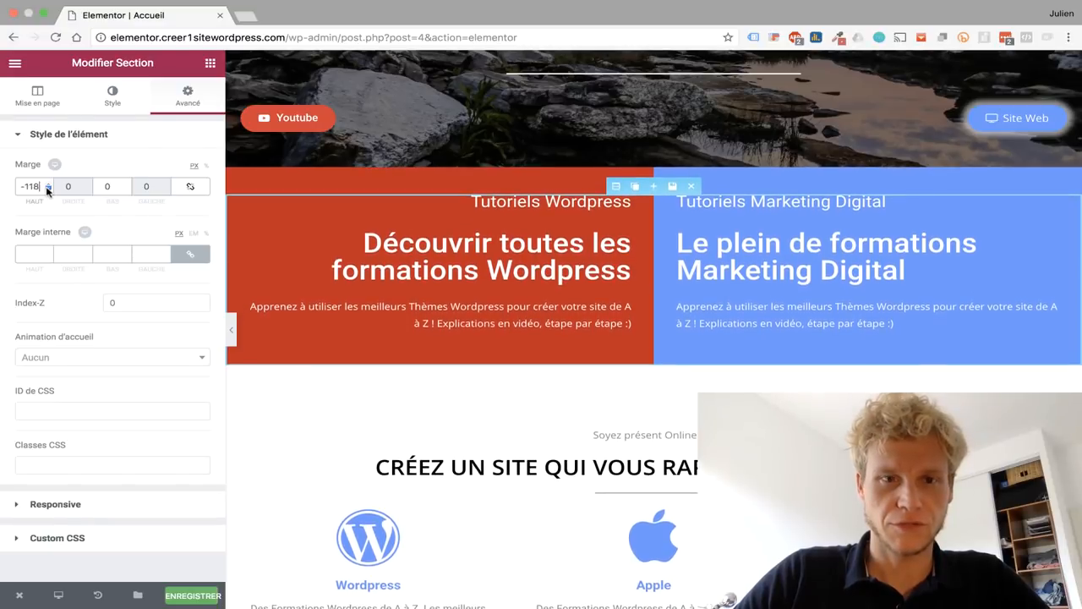
{"action": "scroll", "coordinate": [594, 191], "scroll_direction": "up", "scroll_amount": 5}
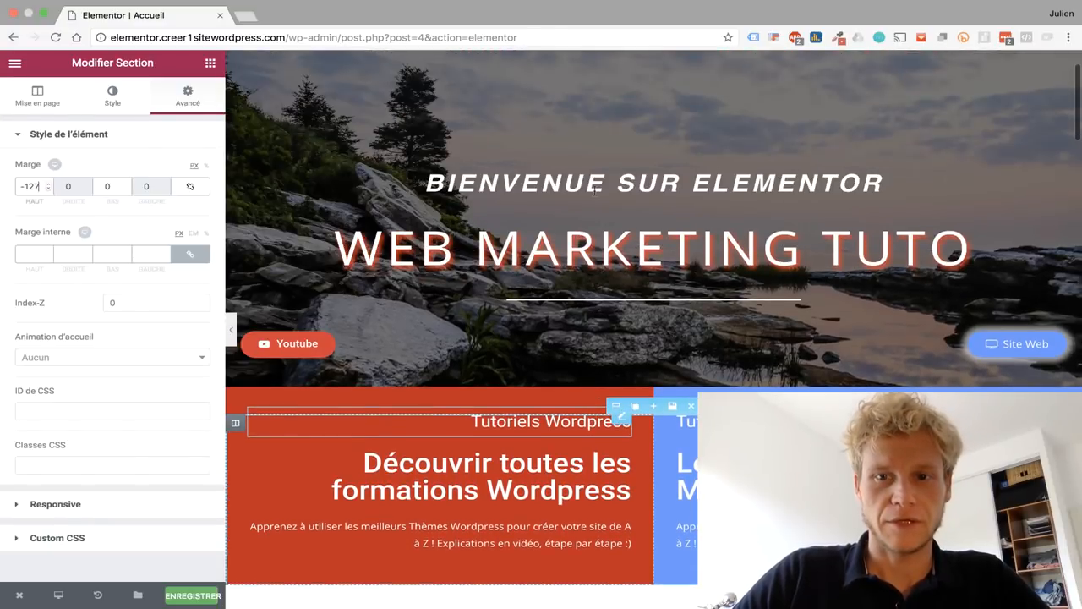
Step: Move the blue Tutoriels Marketing Digital column into the "Créez un site qui vous rapporte de l'argent" section, before its heading column
{"action": "scroll", "coordinate": [846, 359], "scroll_direction": "down", "scroll_amount": 4}
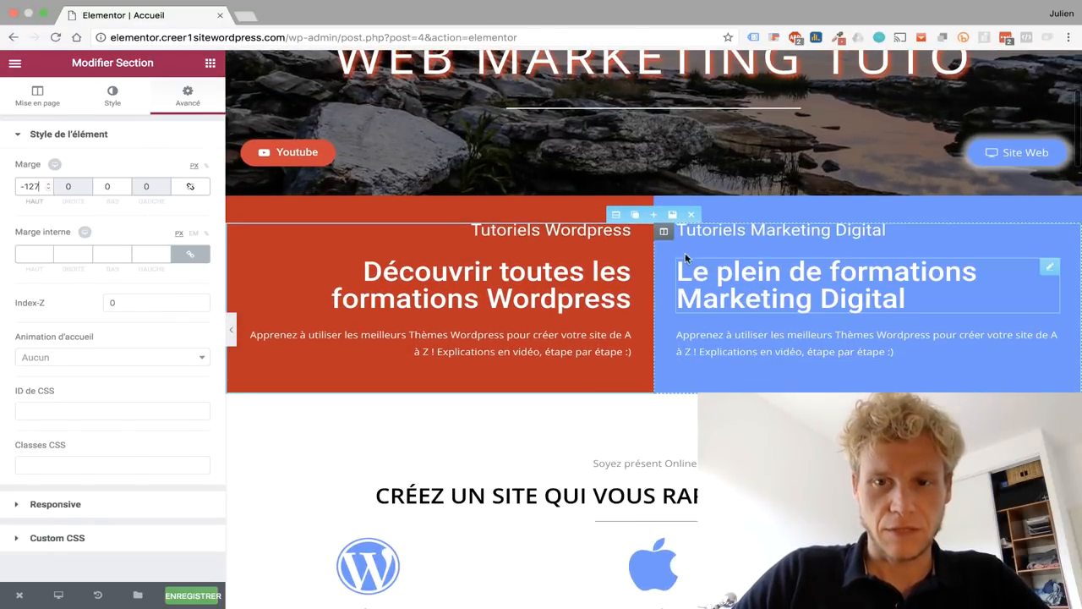
{"action": "left_click_drag", "start_coordinate": [664, 231], "coordinate": [592, 471]}
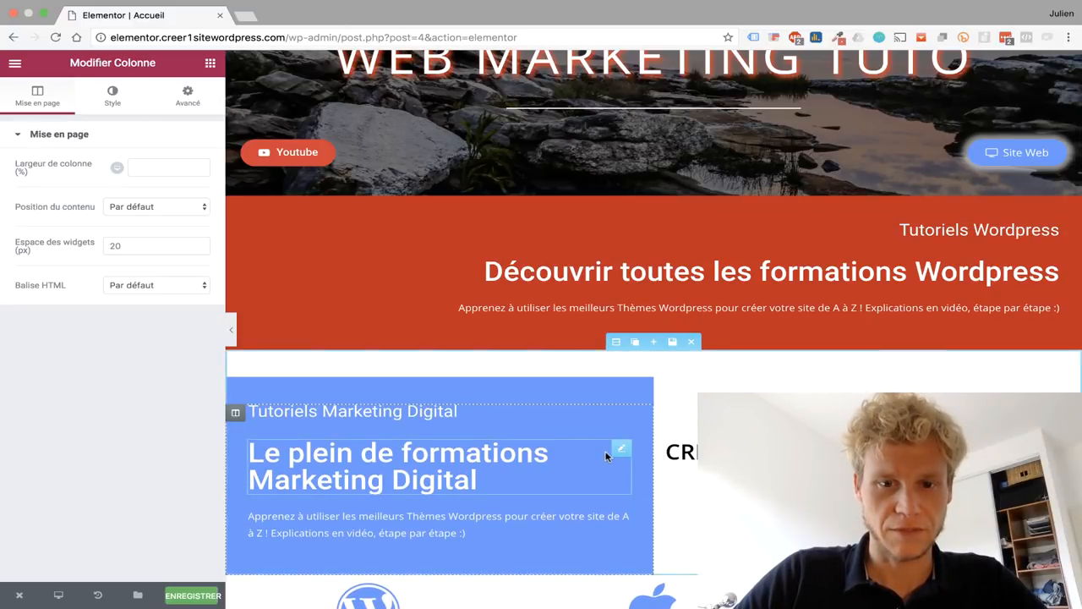
{"action": "scroll", "coordinate": [609, 456], "scroll_direction": "down", "scroll_amount": 3}
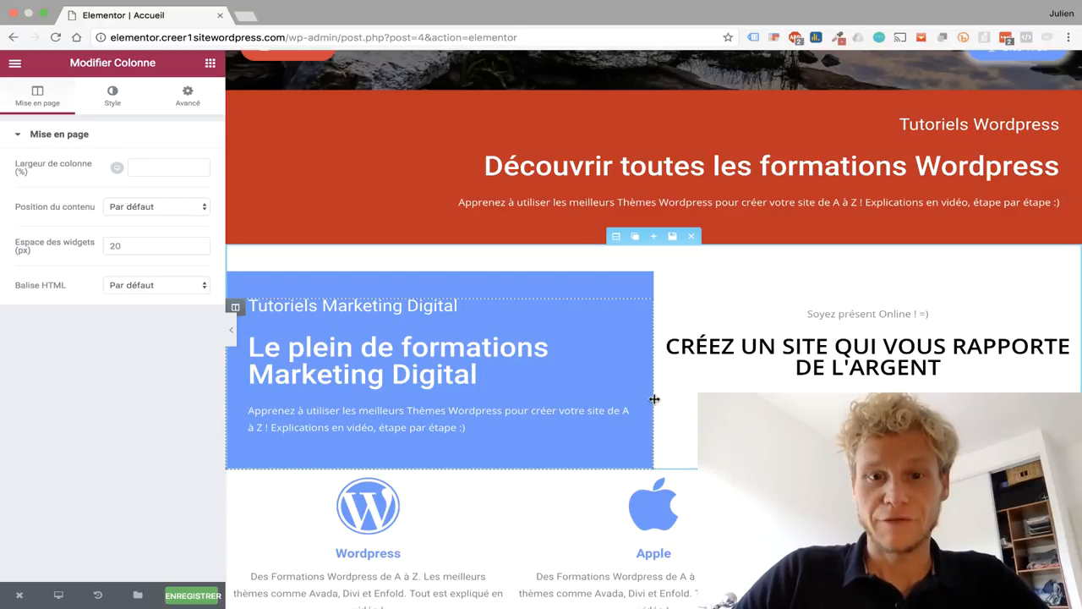
Step: Duplicate the section with the Wordpress, Apple and Marketing icon boxes and open the Apple icon box for editing
{"action": "scroll", "coordinate": [693, 288], "scroll_direction": "down", "scroll_amount": 6}
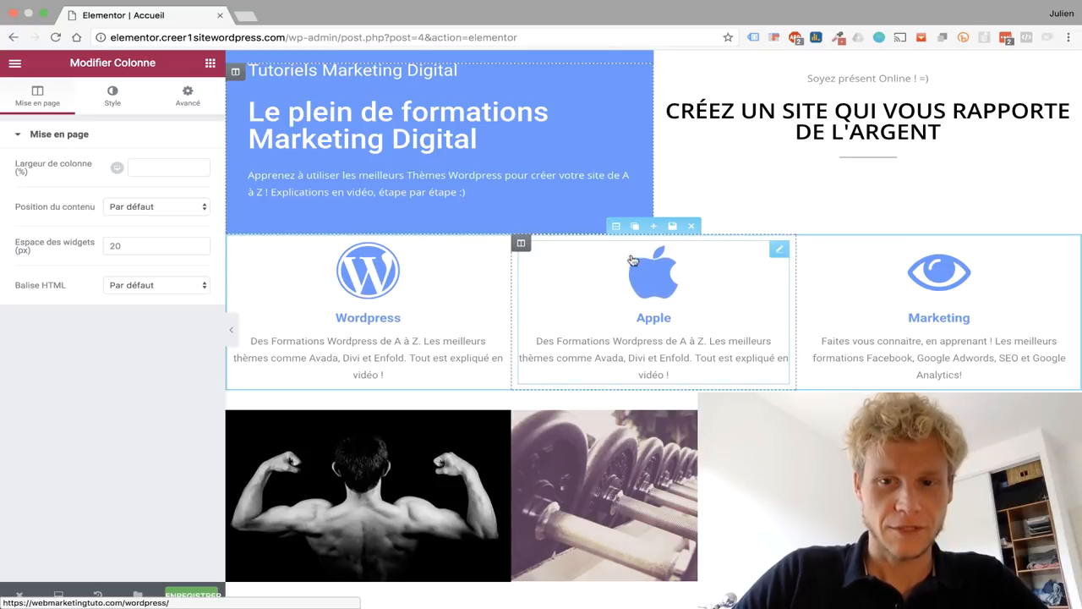
{"action": "left_click", "coordinate": [634, 227]}
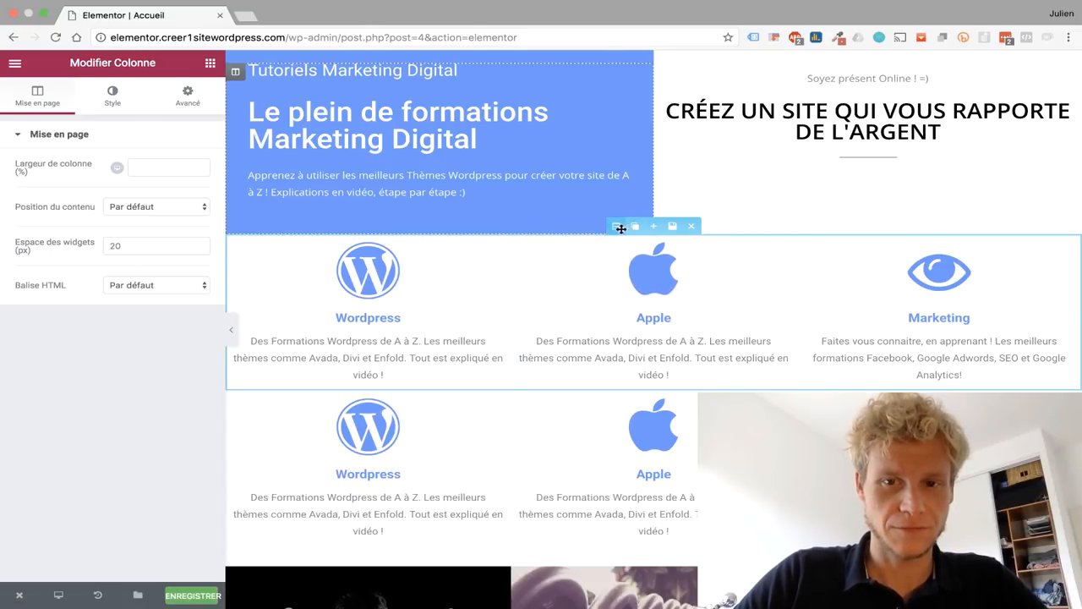
{"action": "left_click", "coordinate": [660, 270]}
{"action": "mouse_move", "coordinate": [779, 249]}
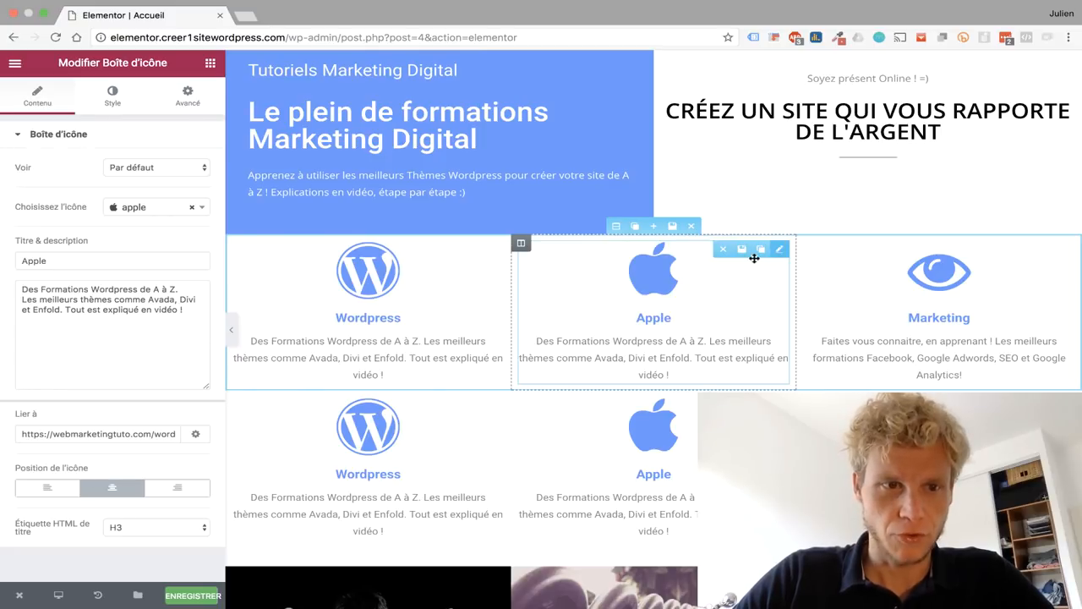
Step: Retitle the Apple icon box "Pomme" with the description "Il est important de bien manger :)" and change its icon to address-book-o
{"action": "left_click", "coordinate": [102, 265]}
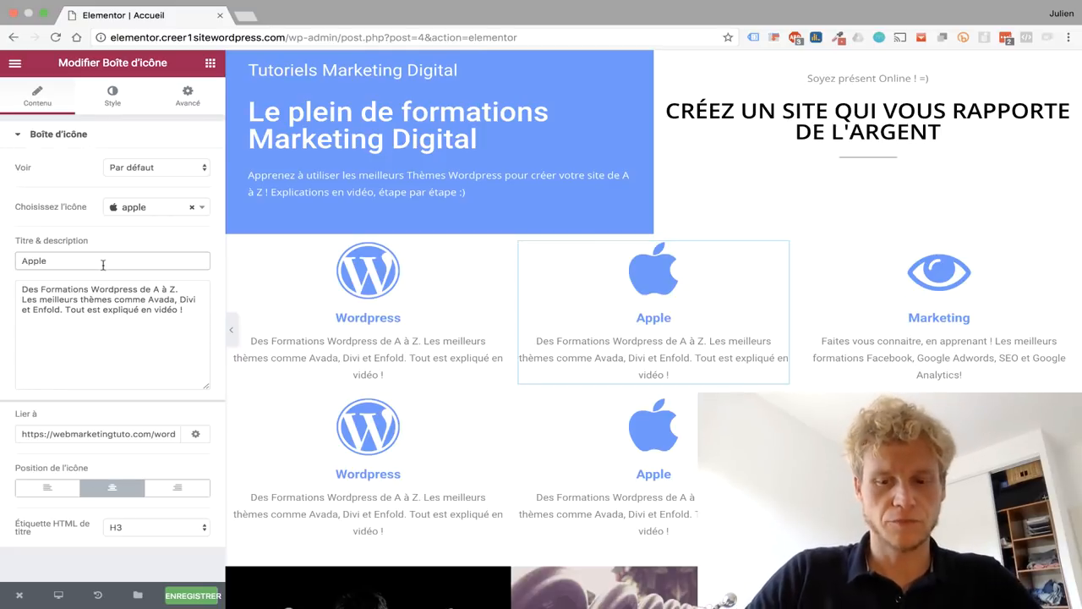
{"action": "type", "text": "Pomme"}
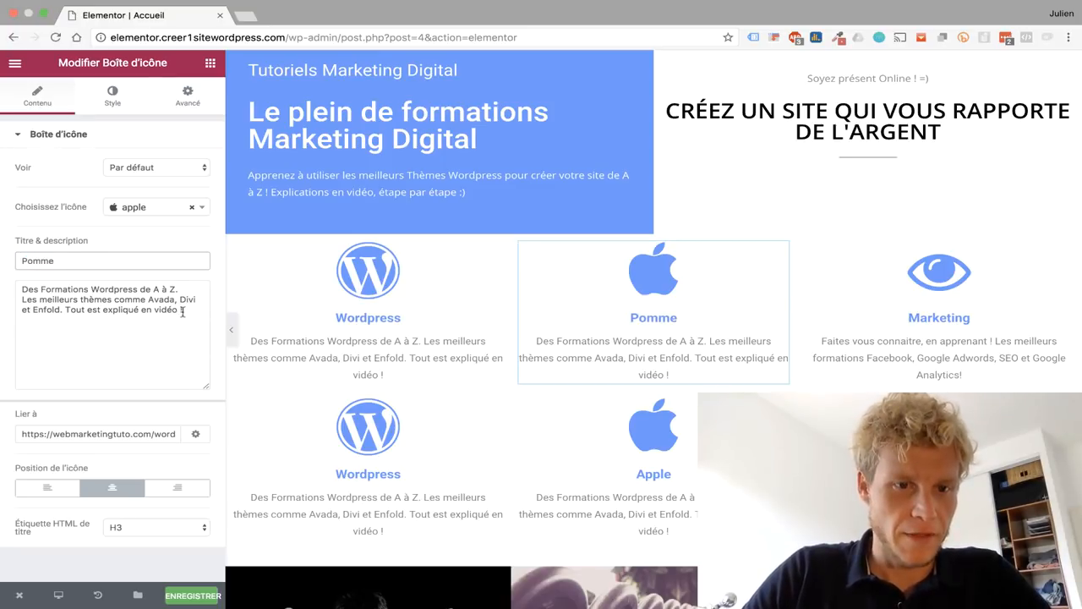
{"action": "left_click_drag", "start_coordinate": [185, 310], "coordinate": [4, 298]}
{"action": "key", "text": "super+a"}
{"action": "type", "text": "I"}
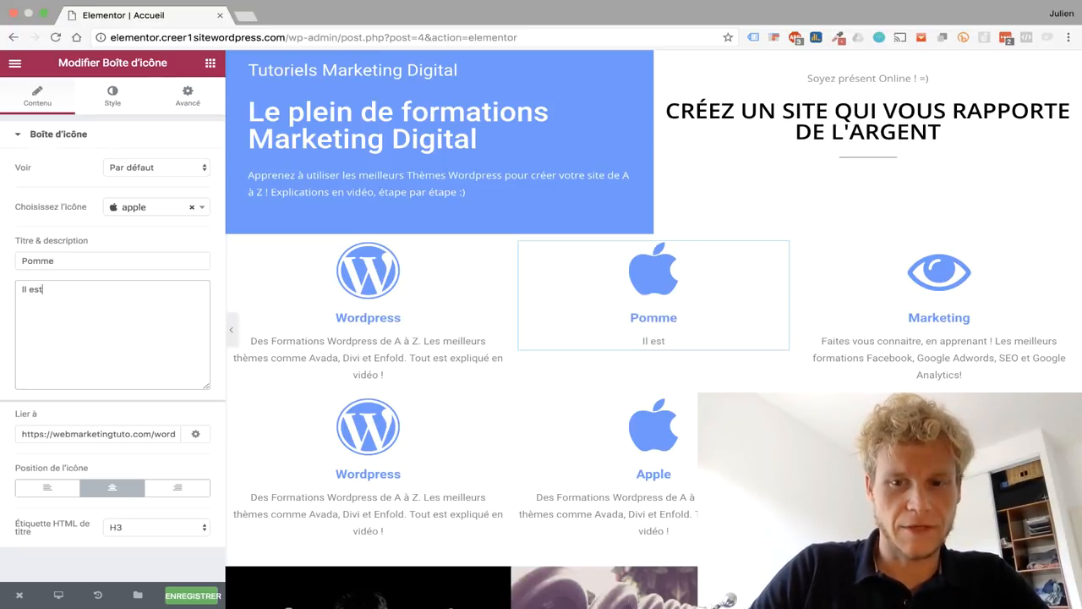
{"action": "type", "text": "l est important de bien manger :)"}
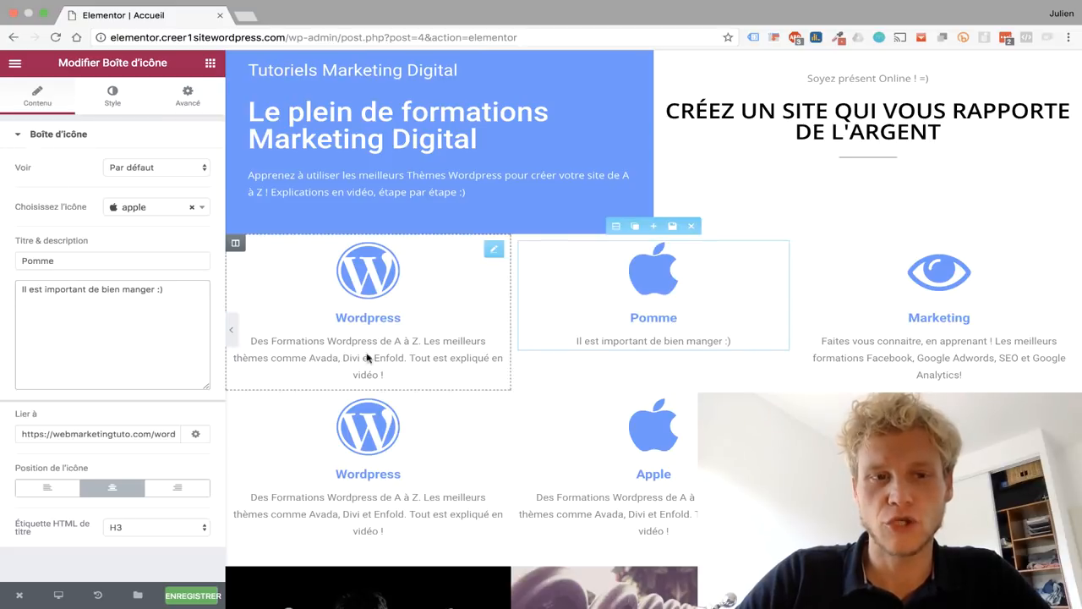
{"action": "left_click", "coordinate": [169, 213]}
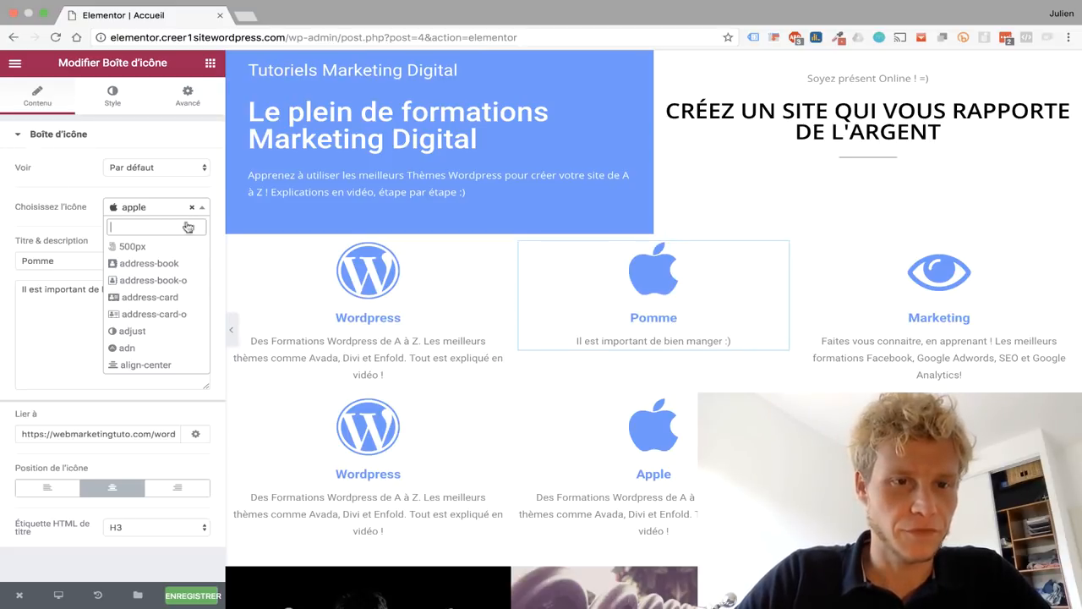
{"action": "left_click", "coordinate": [181, 280]}
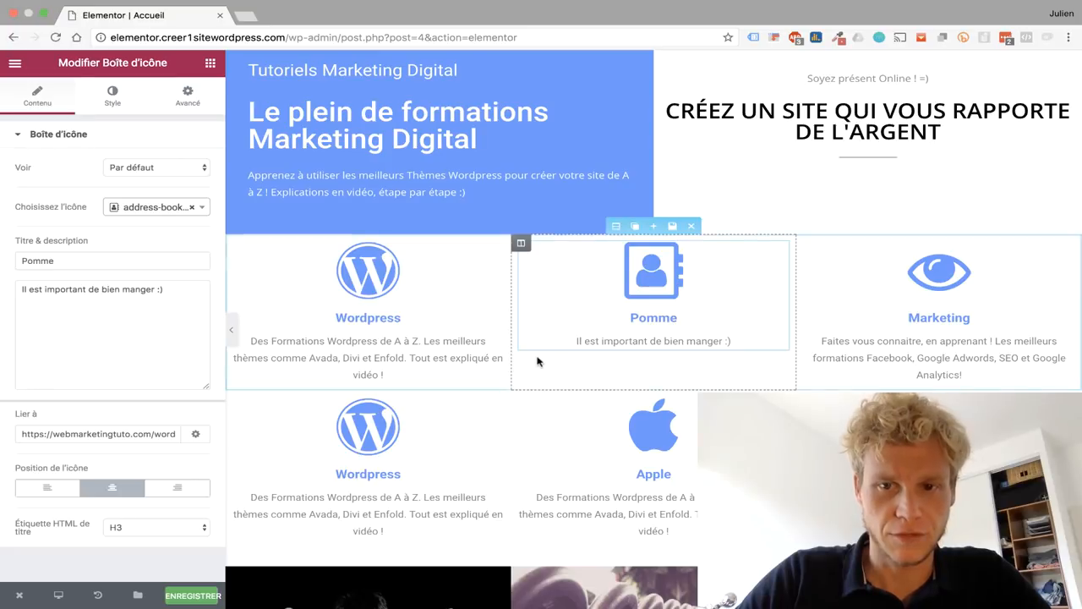
Step: Move the dumbbell image column to the end of its three-image section and duplicate that section
{"action": "scroll", "coordinate": [536, 295], "scroll_direction": "down", "scroll_amount": 5}
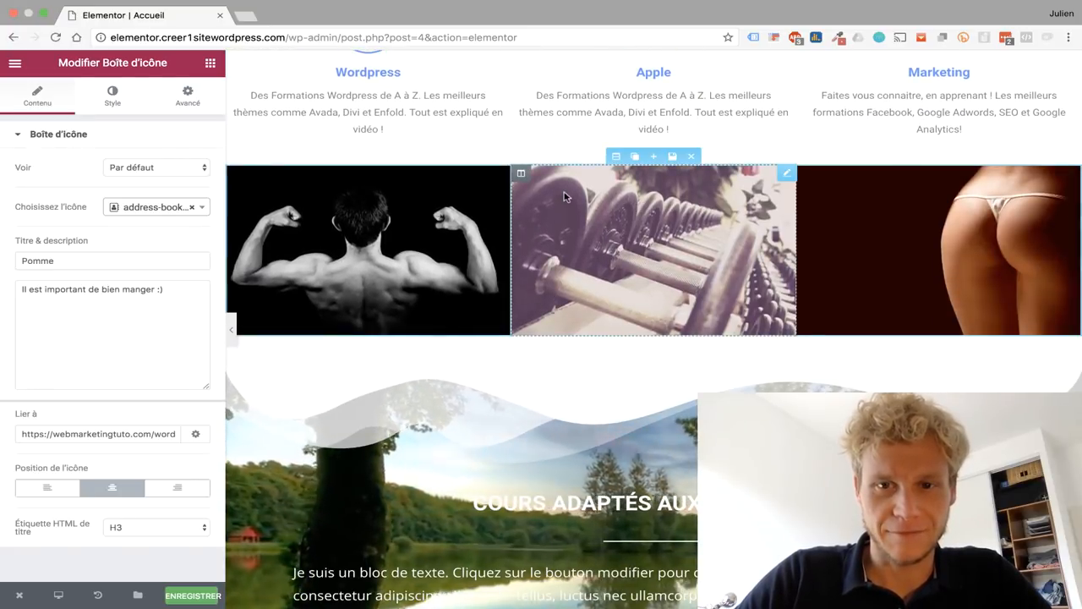
{"action": "left_click_drag", "start_coordinate": [521, 173], "coordinate": [850, 189]}
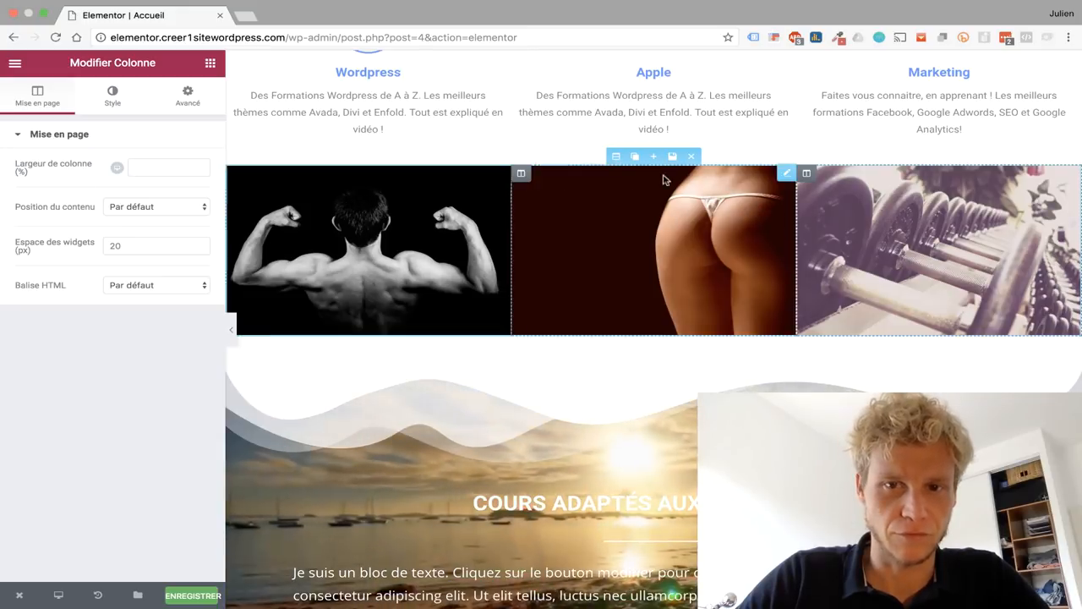
{"action": "left_click", "coordinate": [635, 157]}
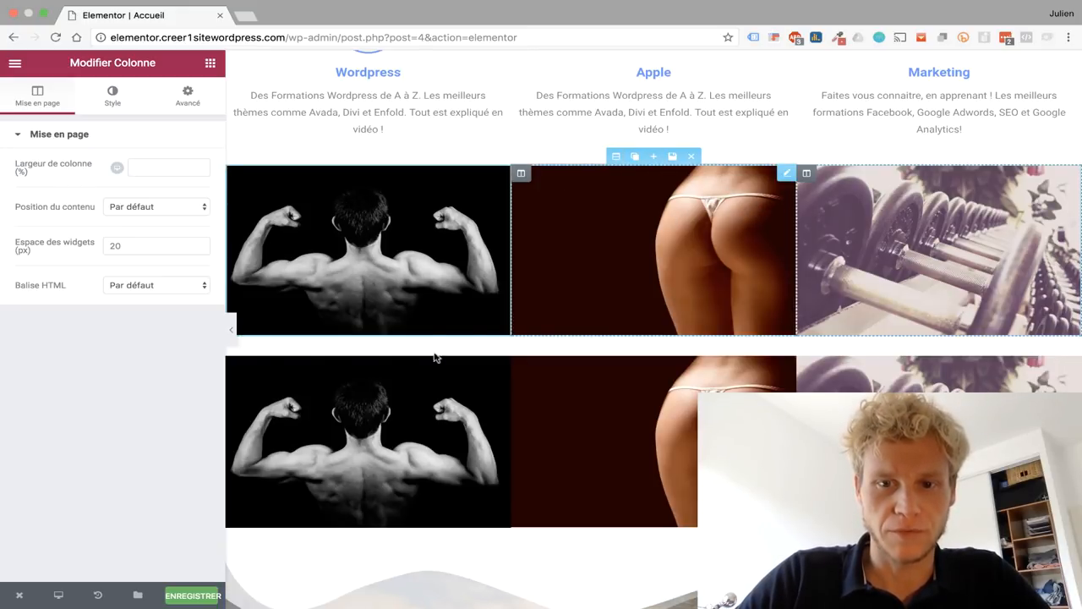
Step: Set the top shape divider of the "Cours adaptés aux débutants" video section to a width of 111 and a height of 196
{"action": "scroll", "coordinate": [465, 382], "scroll_direction": "down", "scroll_amount": 2}
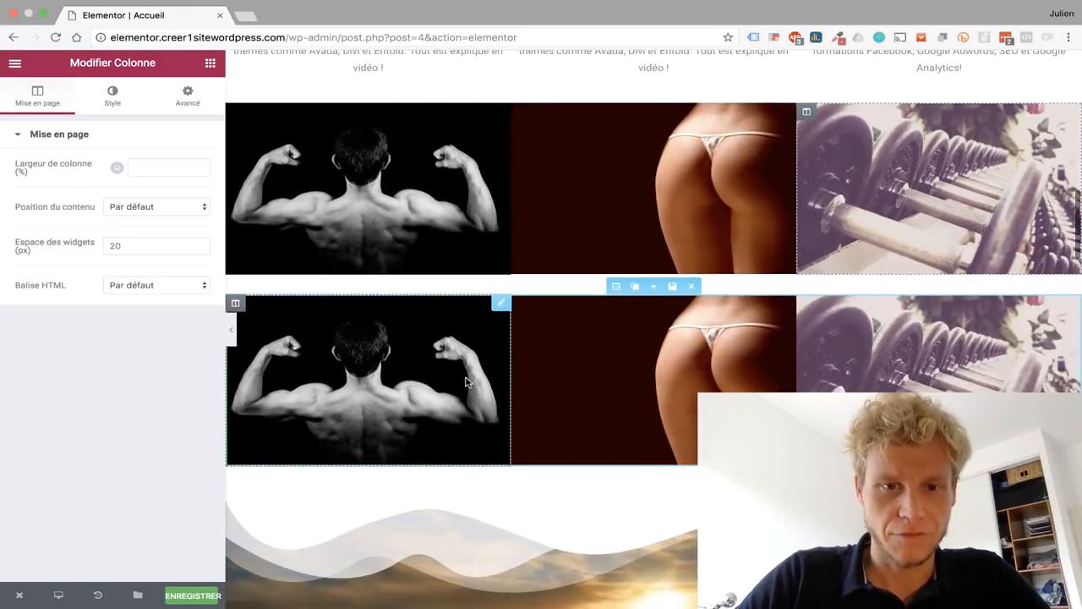
{"action": "scroll", "coordinate": [503, 388], "scroll_direction": "down", "scroll_amount": 5}
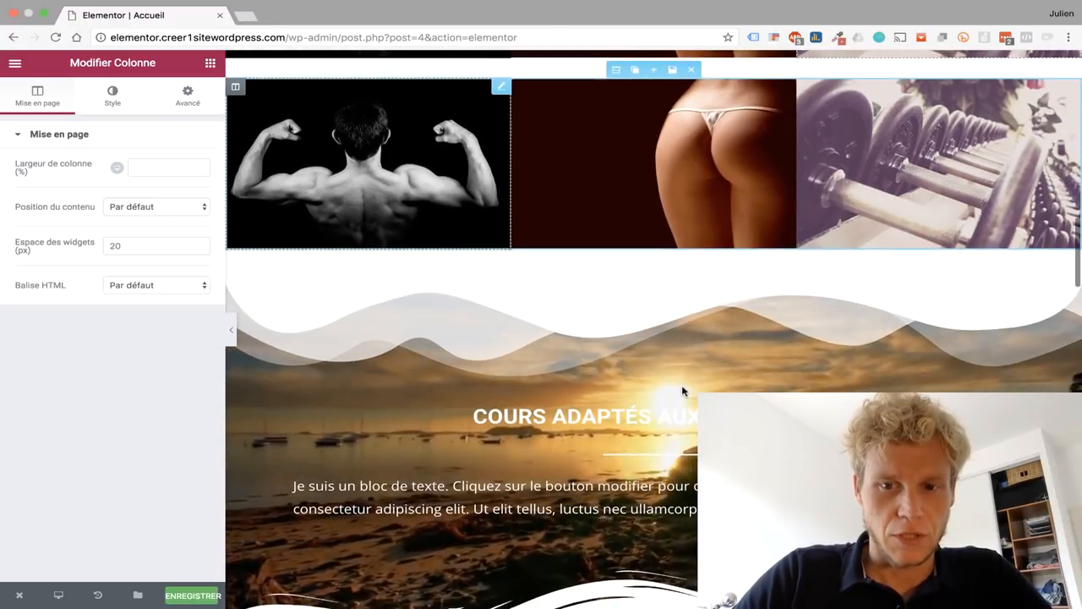
{"action": "scroll", "coordinate": [614, 374], "scroll_direction": "down", "scroll_amount": 2}
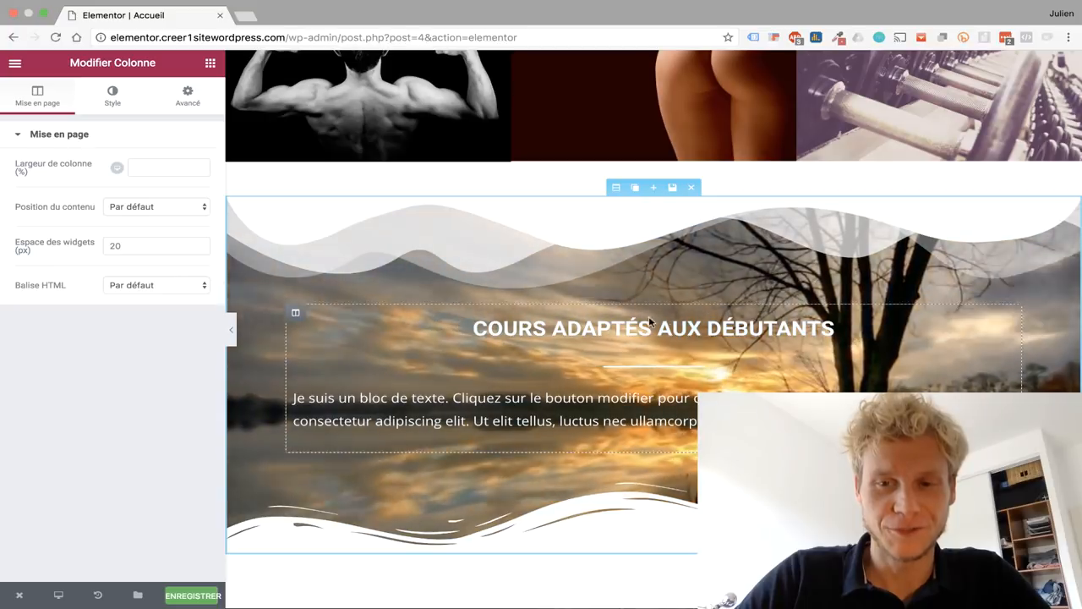
{"action": "scroll", "coordinate": [688, 307], "scroll_direction": "down", "scroll_amount": 2}
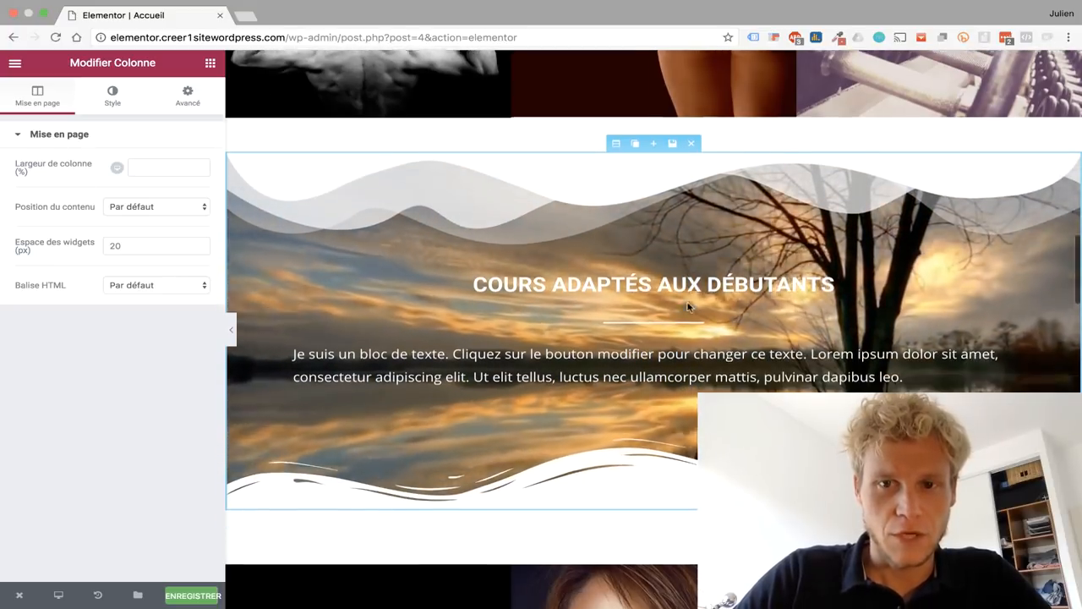
{"action": "left_click", "coordinate": [618, 133]}
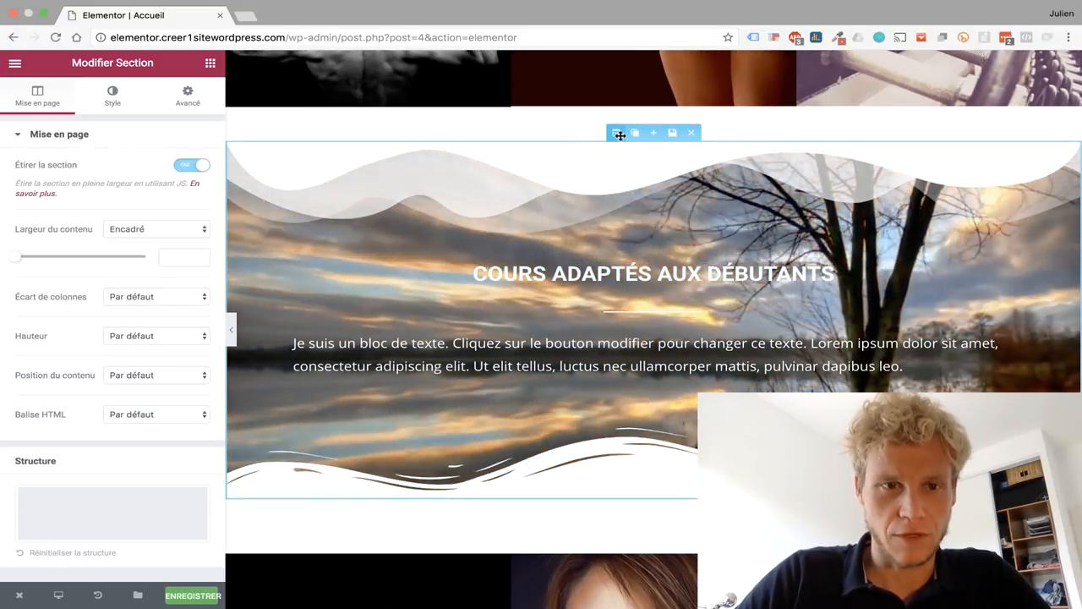
{"action": "scroll", "coordinate": [584, 351], "scroll_direction": "down", "scroll_amount": 2}
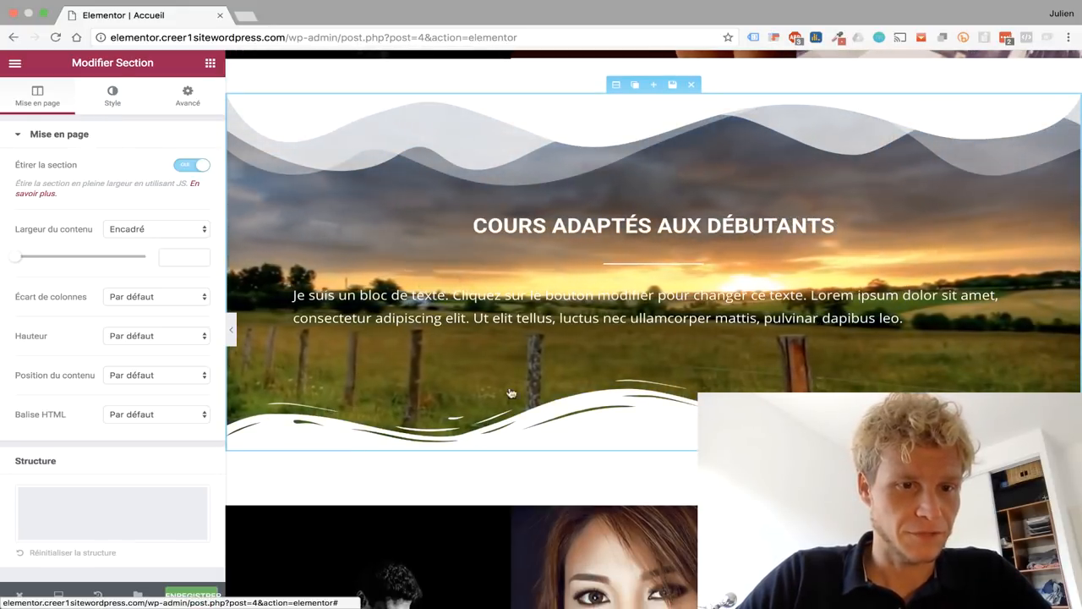
{"action": "left_click", "coordinate": [109, 107]}
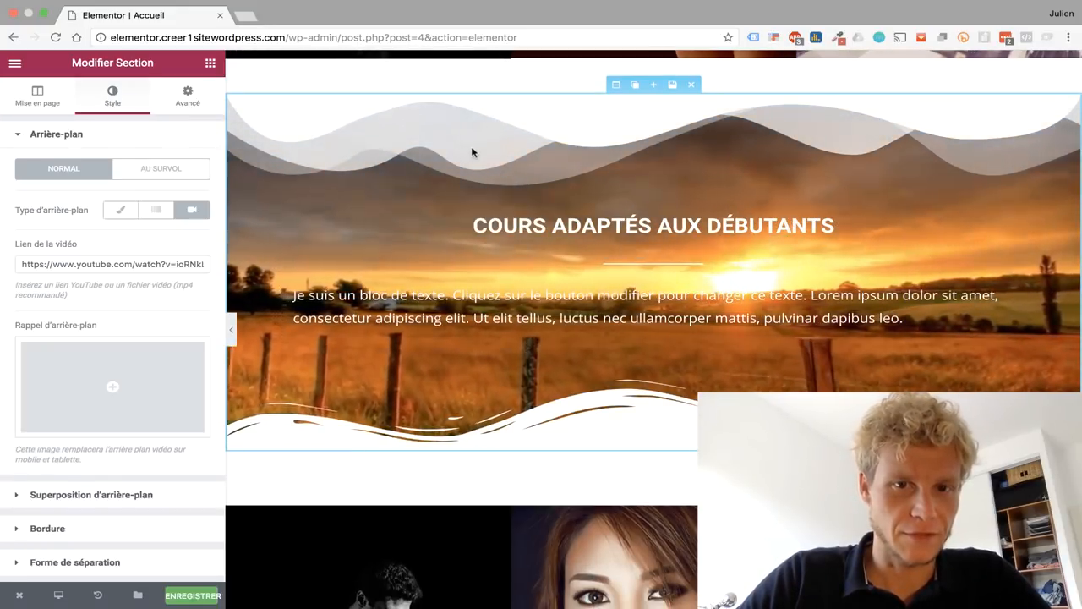
{"action": "left_click", "coordinate": [135, 500]}
{"action": "scroll", "coordinate": [367, 231], "scroll_direction": "up", "scroll_amount": 1}
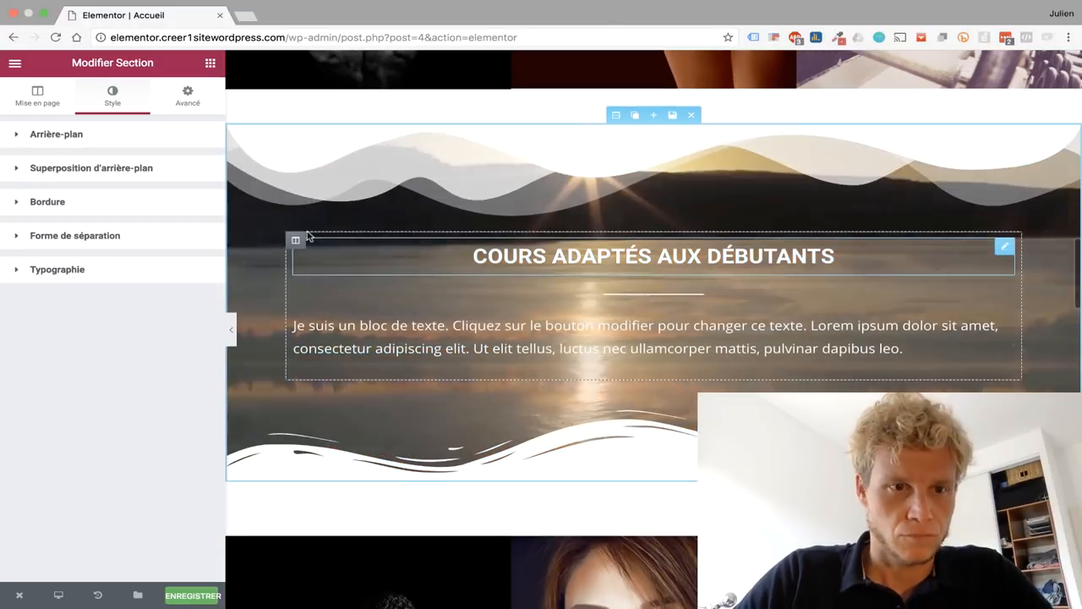
{"action": "left_click", "coordinate": [115, 234]}
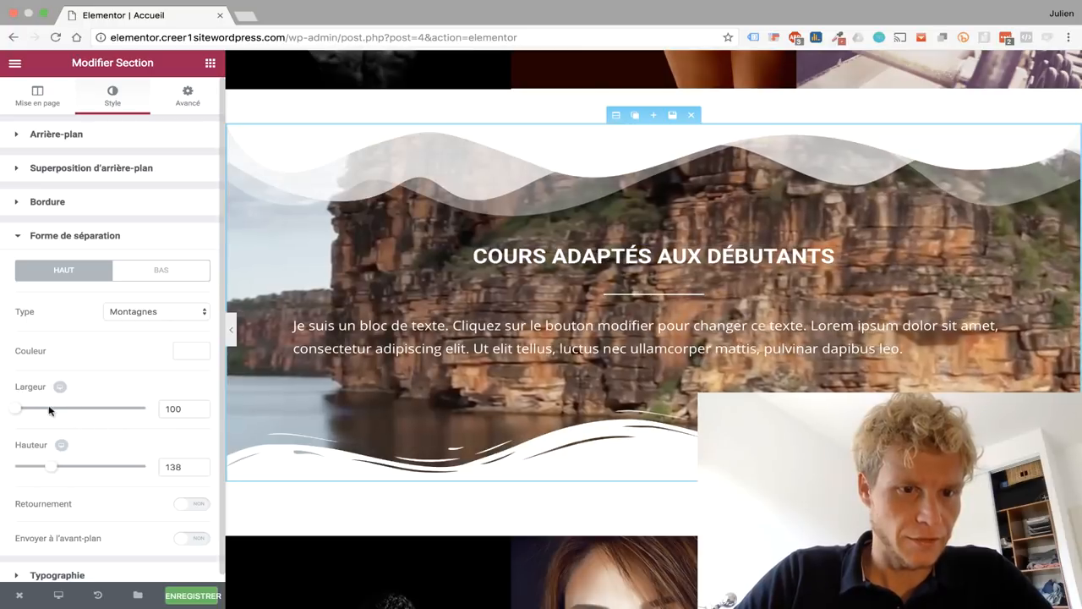
{"action": "mouse_move", "coordinate": [18, 408]}
{"action": "left_mouse_down"}
{"action": "mouse_move", "coordinate": [101, 409]}
{"action": "mouse_move", "coordinate": [24, 408]}
{"action": "left_mouse_up"}
{"action": "mouse_move", "coordinate": [51, 466]}
{"action": "left_mouse_down"}
{"action": "mouse_move", "coordinate": [80, 466]}
{"action": "mouse_move", "coordinate": [68, 467]}
{"action": "left_mouse_up"}
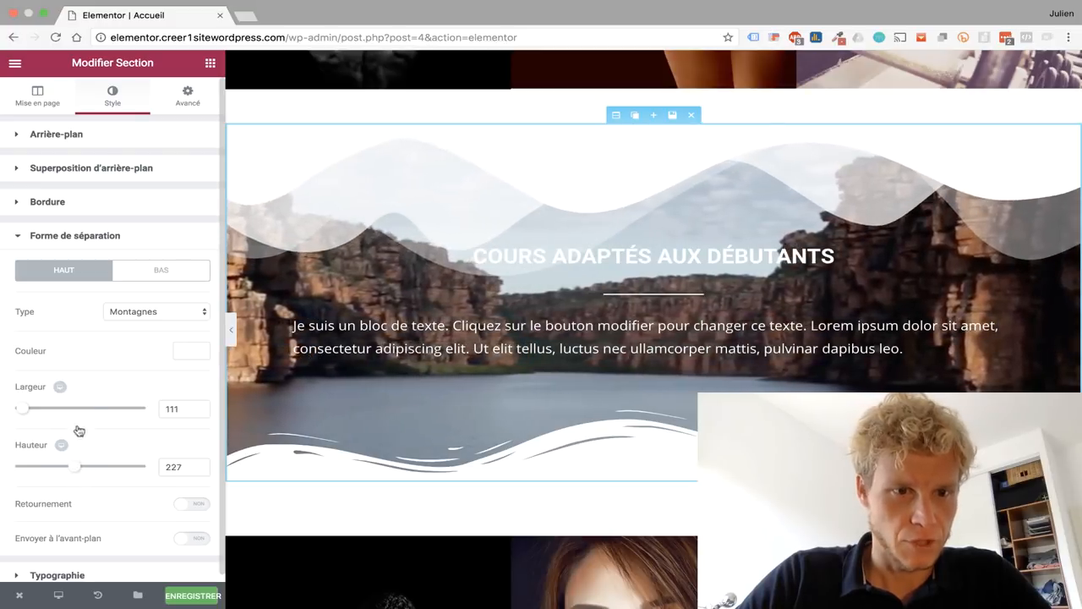
Step: Try the Zigzag type for the section's top shape divider and switch it to Oscillation
{"action": "left_click", "coordinate": [186, 312]}
{"action": "left_click", "coordinate": [157, 345]}
{"action": "left_click", "coordinate": [175, 312]}
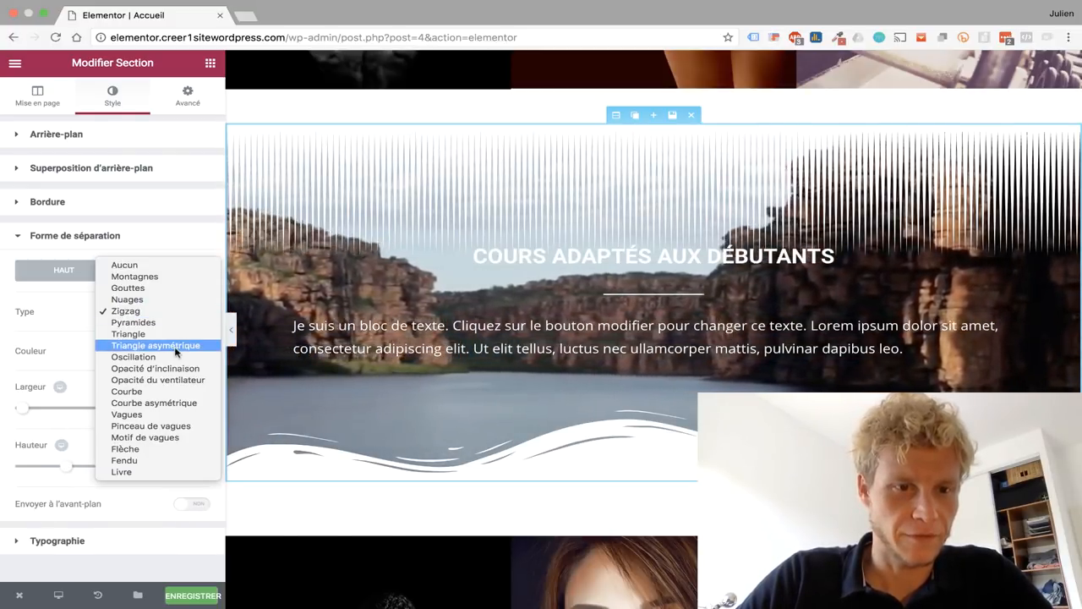
{"action": "left_click", "coordinate": [175, 355]}
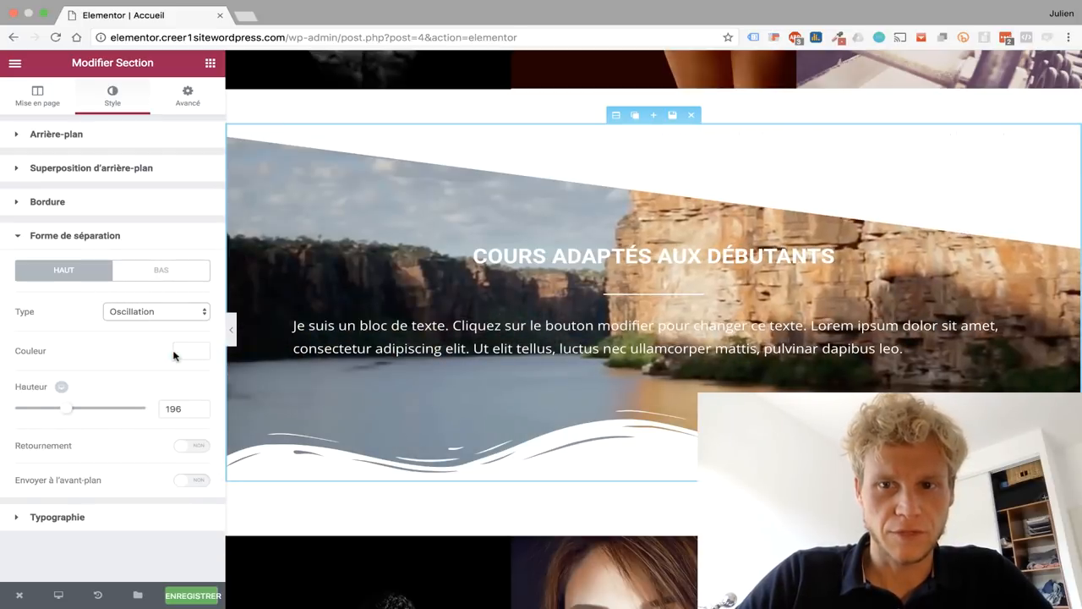
{"action": "scroll", "coordinate": [536, 318], "scroll_direction": "down", "scroll_amount": 3}
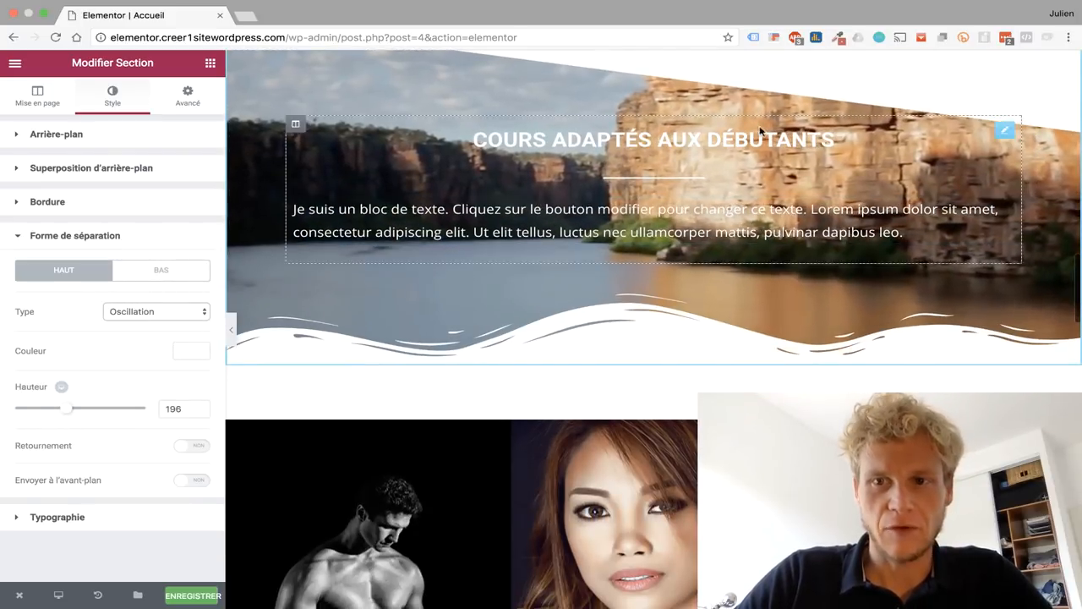
{"action": "scroll", "coordinate": [759, 272], "scroll_direction": "up", "scroll_amount": 2}
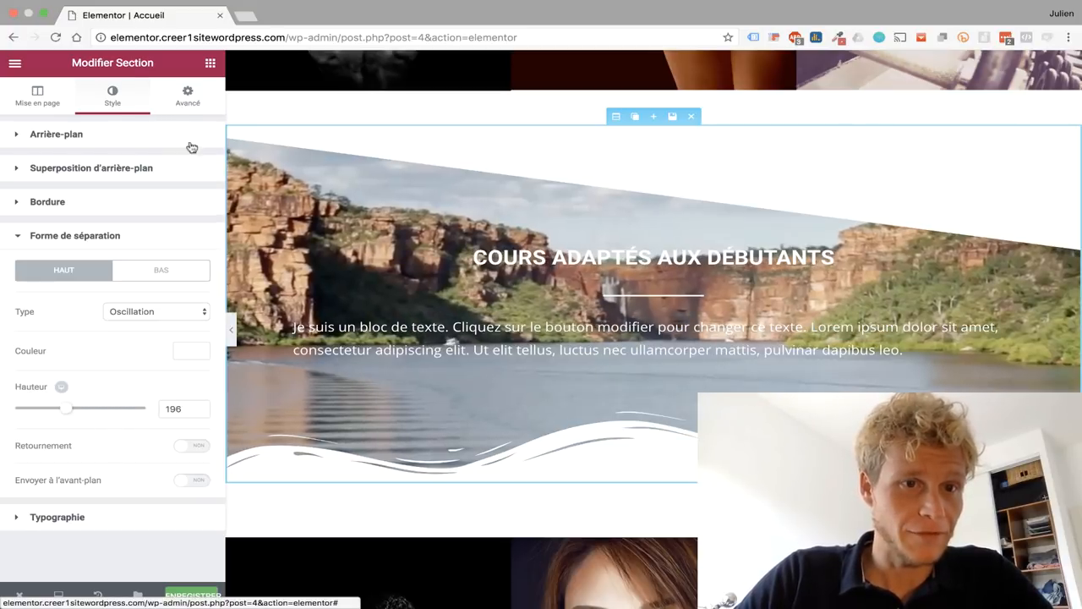
Step: Lower the top margin of the "Cours adaptés aux débutants" section to 42 px
{"action": "left_click", "coordinate": [184, 100]}
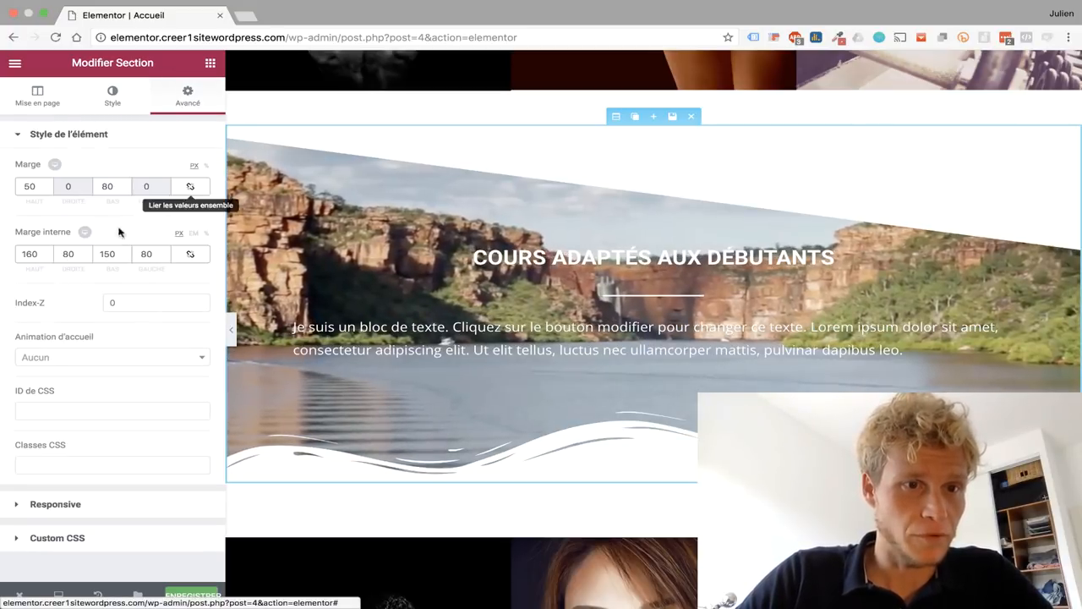
{"action": "left_click", "coordinate": [49, 189]}
{"action": "left_click", "coordinate": [49, 190]}
{"action": "left_click", "coordinate": [49, 190]}
{"action": "left_click", "coordinate": [49, 190]}
{"action": "left_click", "coordinate": [49, 190]}
{"action": "left_click", "coordinate": [49, 190]}
{"action": "left_click", "coordinate": [49, 190]}
{"action": "left_click", "coordinate": [49, 189]}
Step: Try a top padding of 60 px on the section and set it to 260 px
{"action": "left_click_drag", "start_coordinate": [38, 254], "coordinate": [2, 254]}
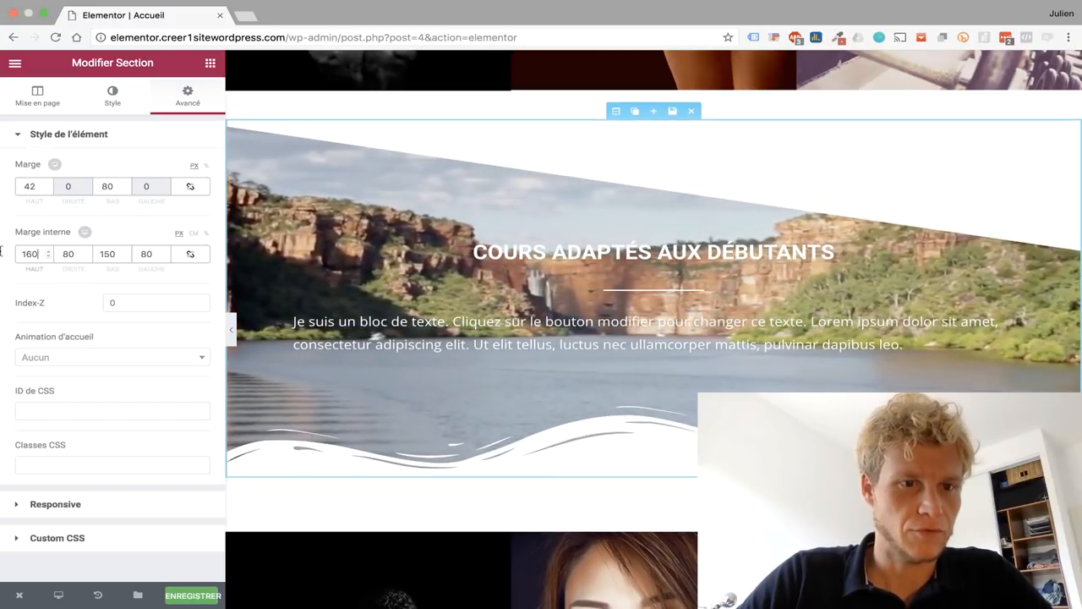
{"action": "type", "text": "60"}
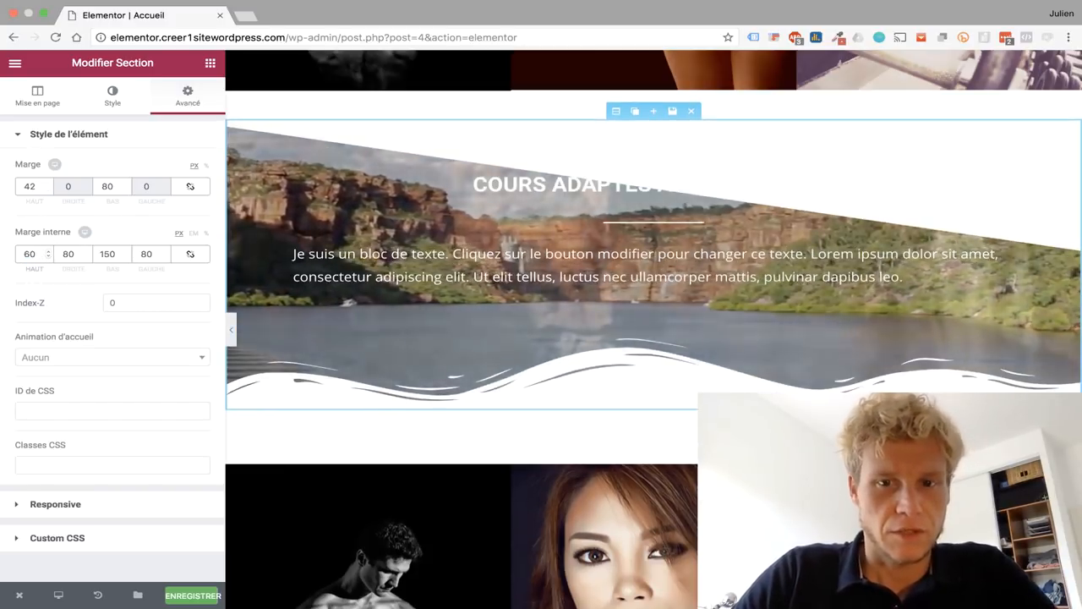
{"action": "left_click", "coordinate": [24, 253]}
{"action": "type", "text": "2"}
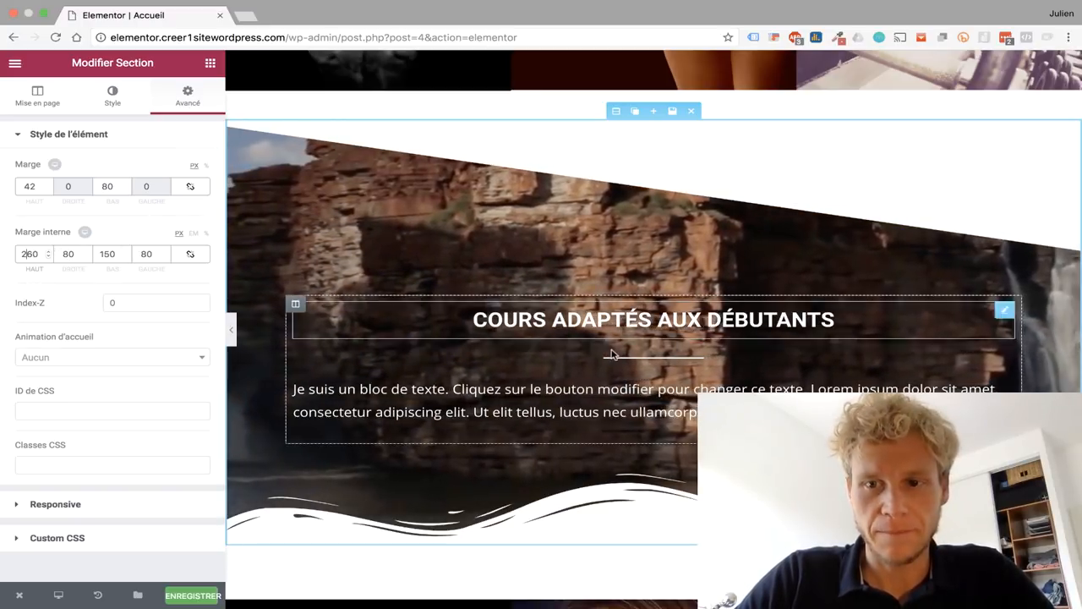
Step: Duplicate the "C'est Facile & Rapide" column and delete the second of the two identical columns
{"action": "scroll", "coordinate": [659, 389], "scroll_direction": "down", "scroll_amount": 5}
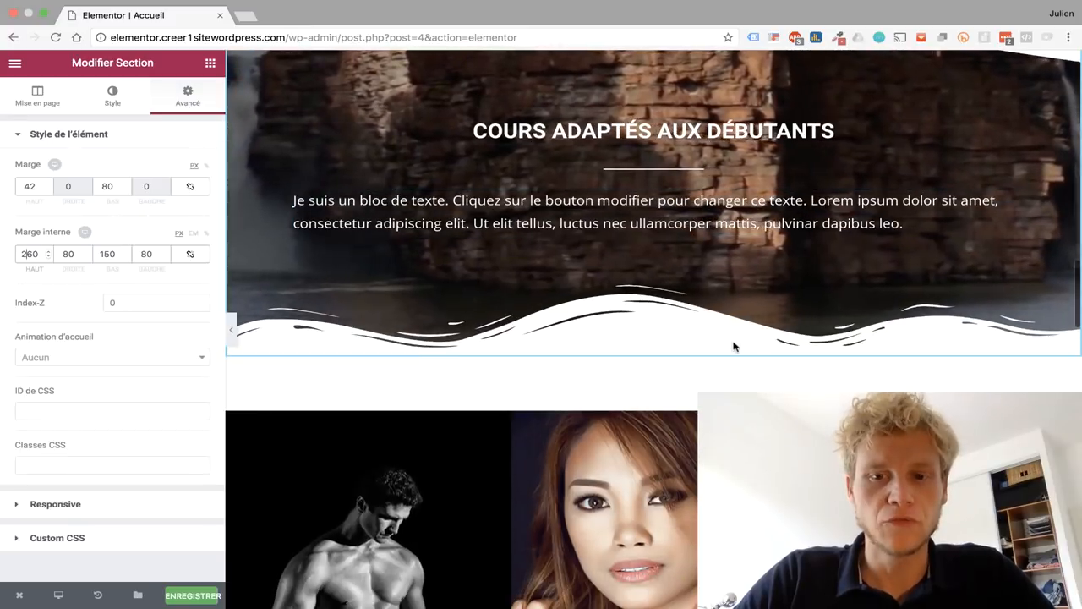
{"action": "scroll", "coordinate": [733, 345], "scroll_direction": "down", "scroll_amount": 8}
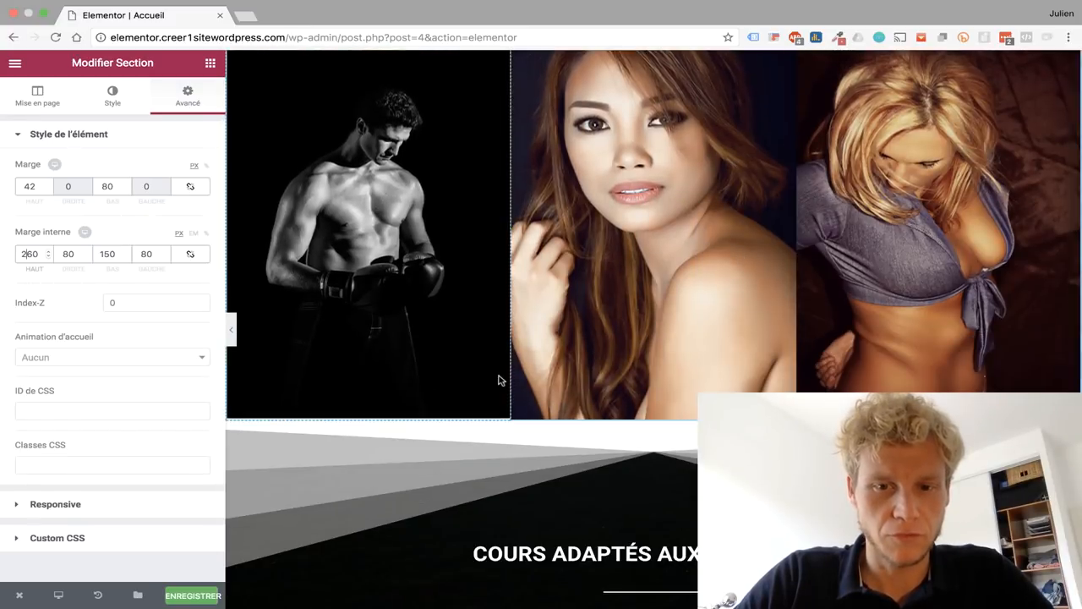
{"action": "scroll", "coordinate": [499, 381], "scroll_direction": "down", "scroll_amount": 12}
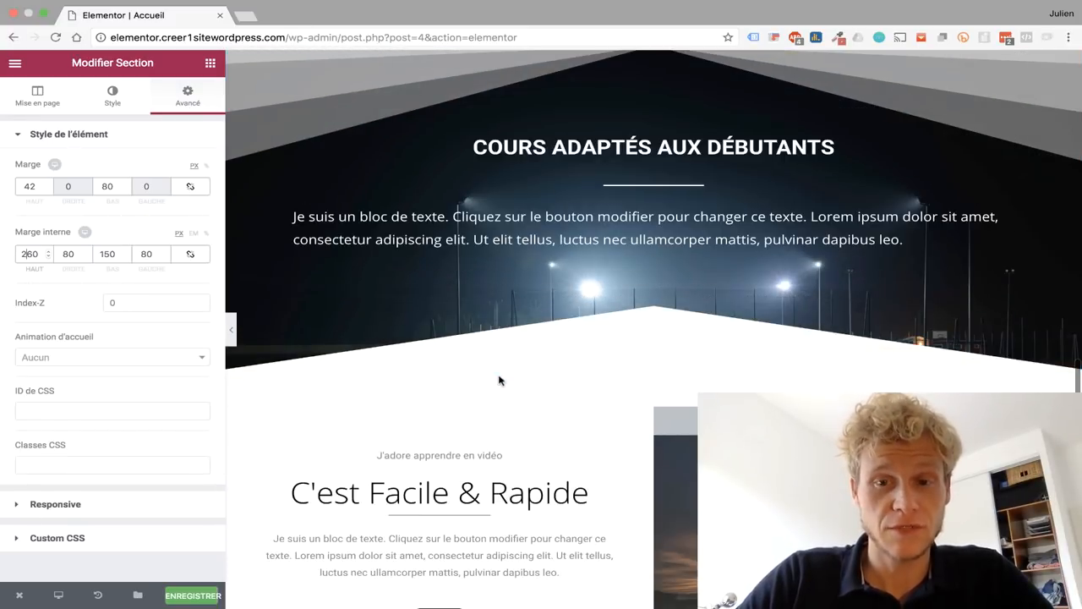
{"action": "scroll", "coordinate": [498, 380], "scroll_direction": "down", "scroll_amount": 7}
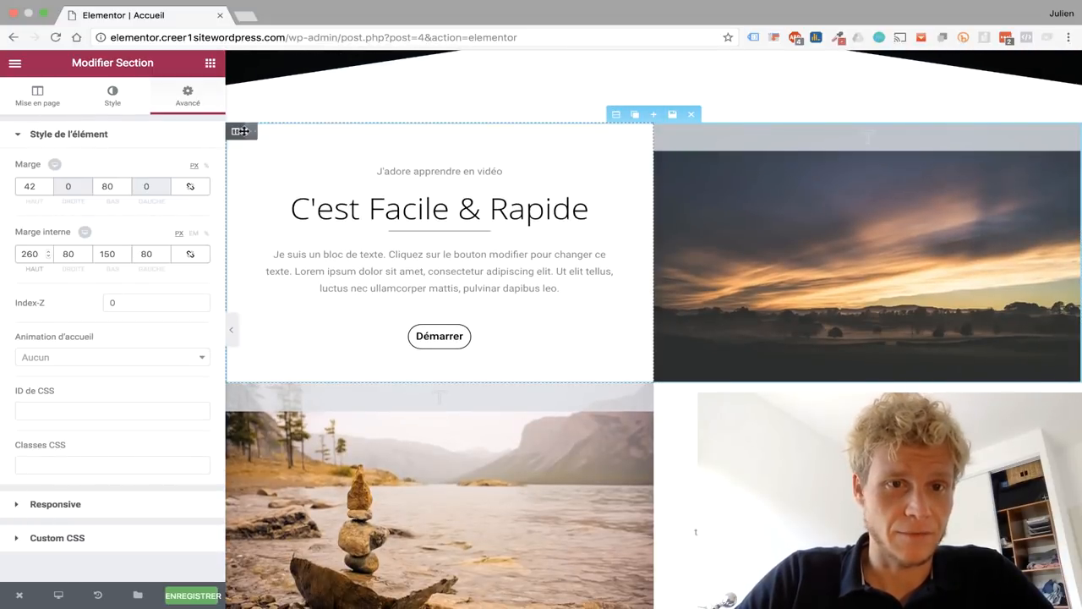
{"action": "left_click", "coordinate": [237, 131]}
{"action": "left_click", "coordinate": [254, 132]}
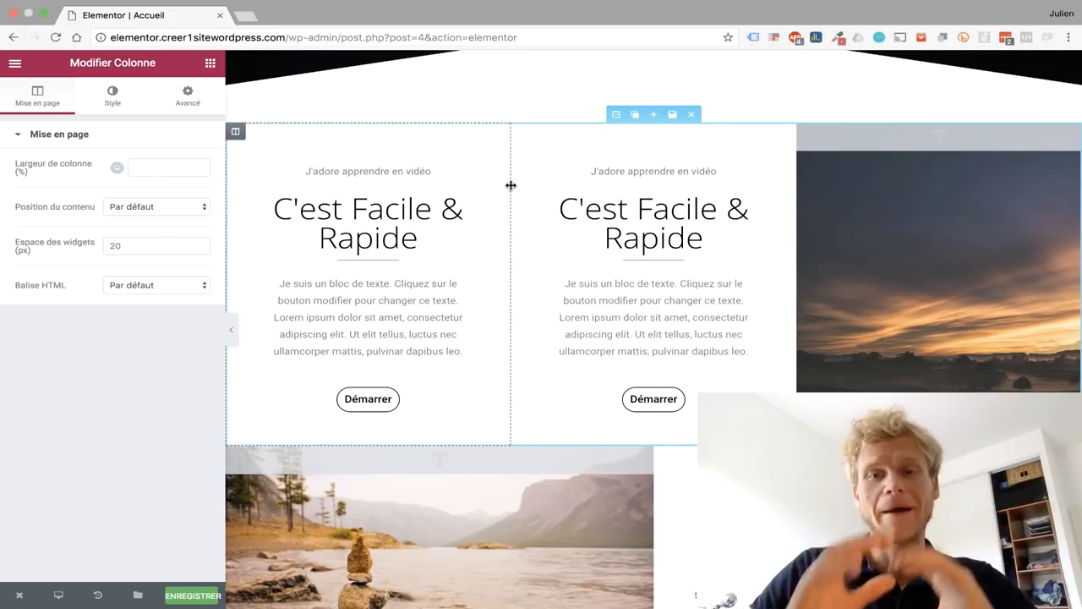
{"action": "mouse_move", "coordinate": [522, 132]}
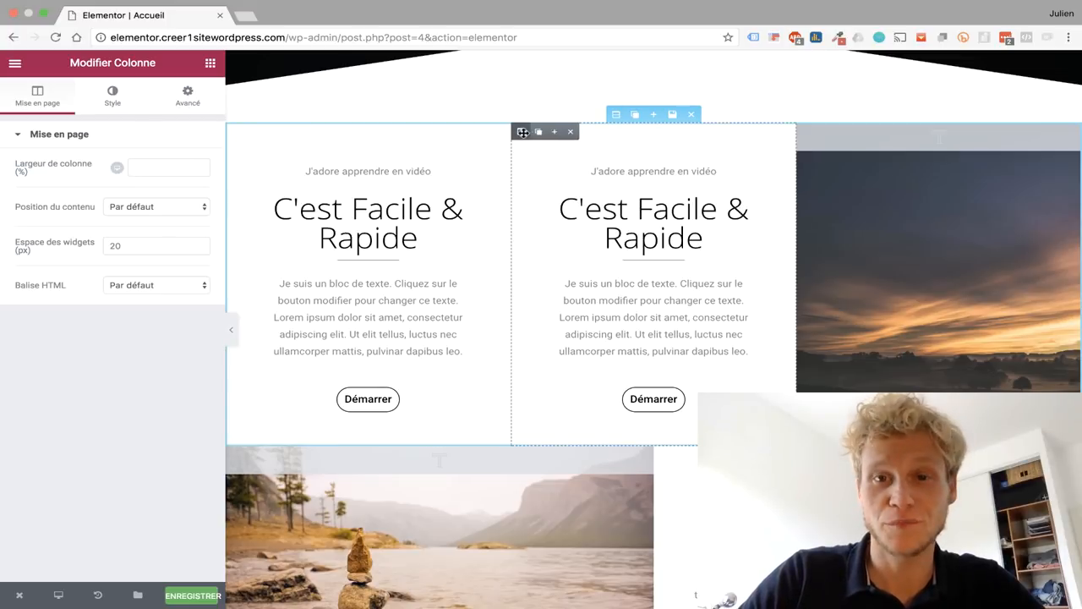
{"action": "left_click", "coordinate": [578, 132]}
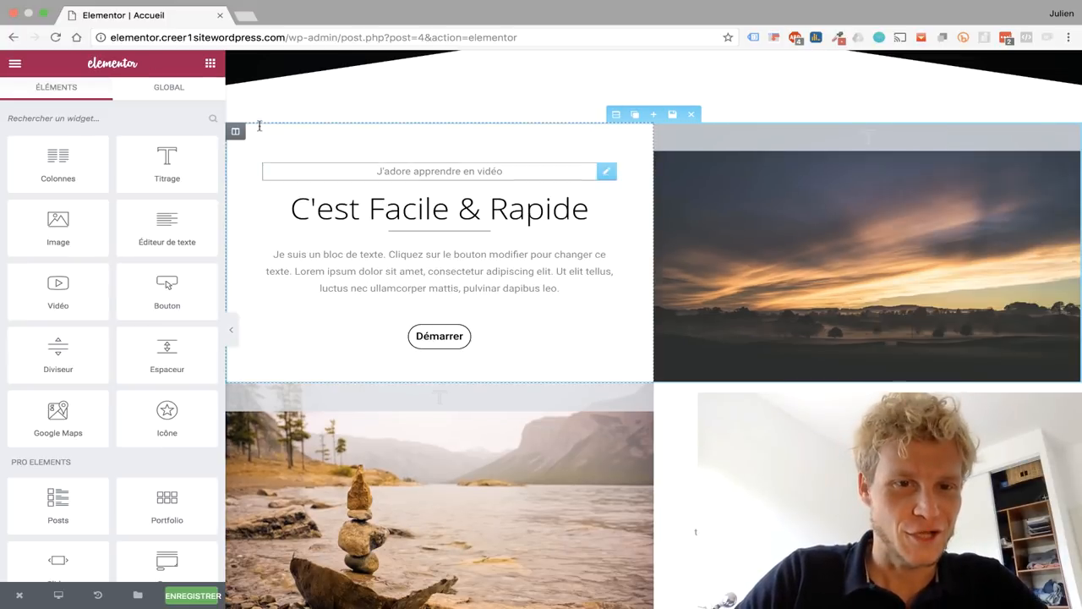
{"action": "mouse_move", "coordinate": [236, 133]}
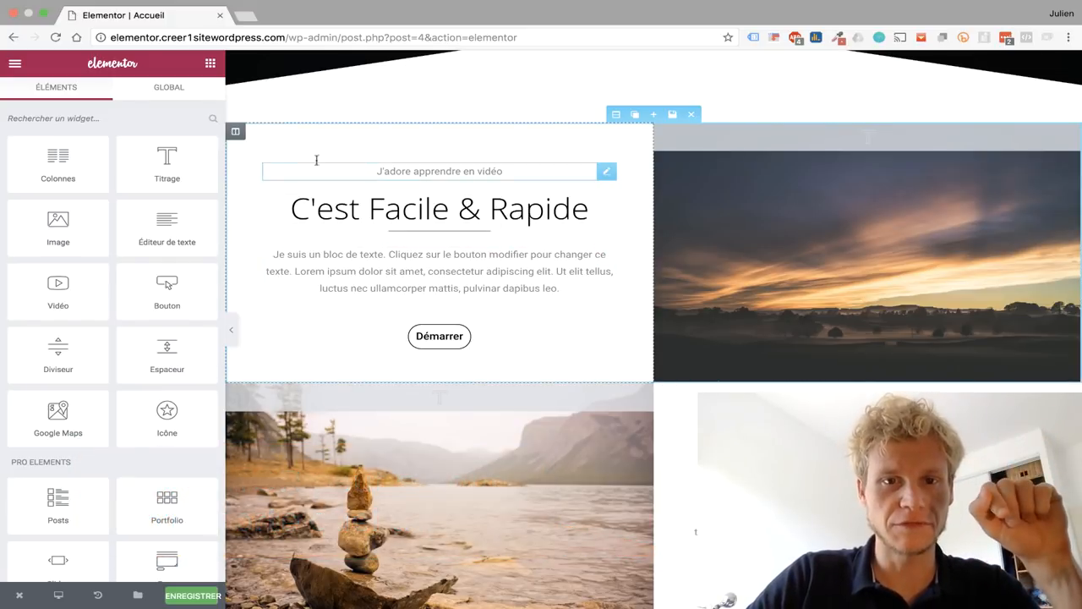
Step: Duplicate the whole section that holds the "C'est Facile & Rapide" column and the sunset image
{"action": "left_click", "coordinate": [237, 130]}
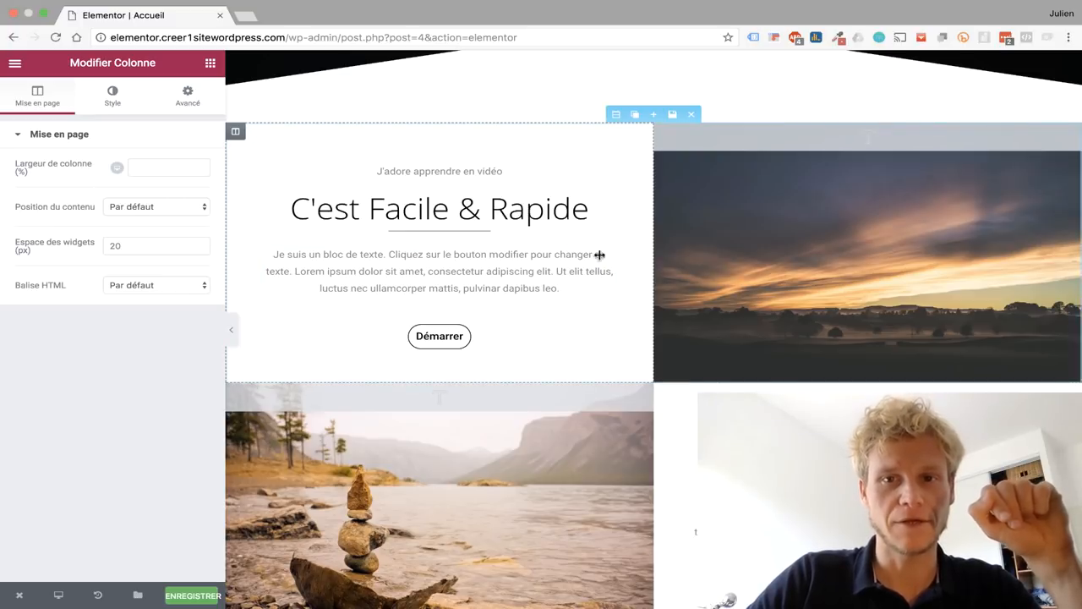
{"action": "left_click", "coordinate": [636, 116]}
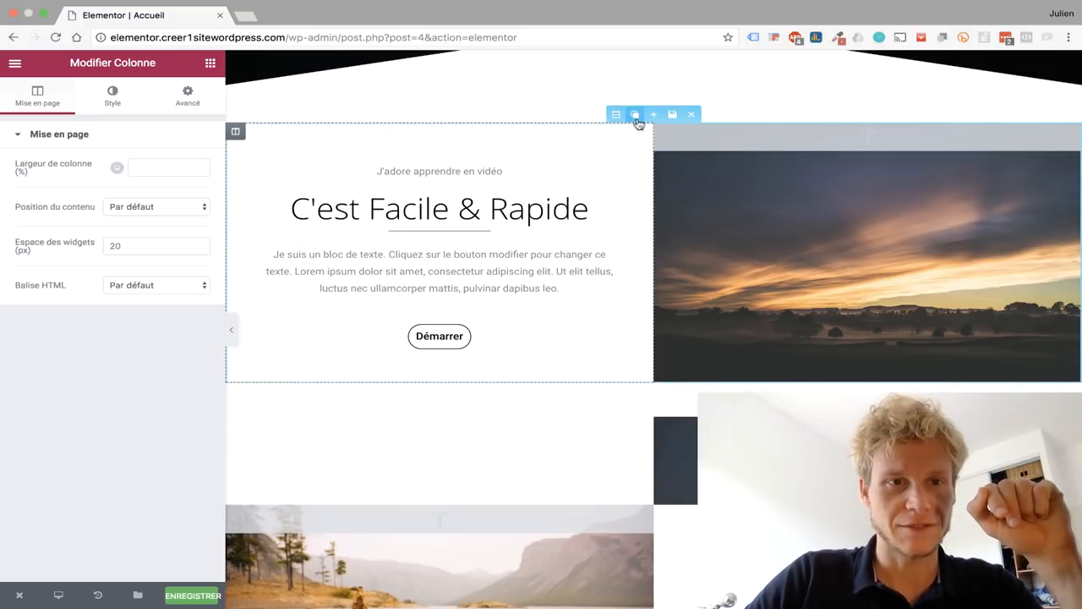
Step: Open in turn the settings of the original section, its text column, the "C'est Facile & Rapide" heading and the "J'adore apprendre en vidéo" text
{"action": "left_click", "coordinate": [616, 115]}
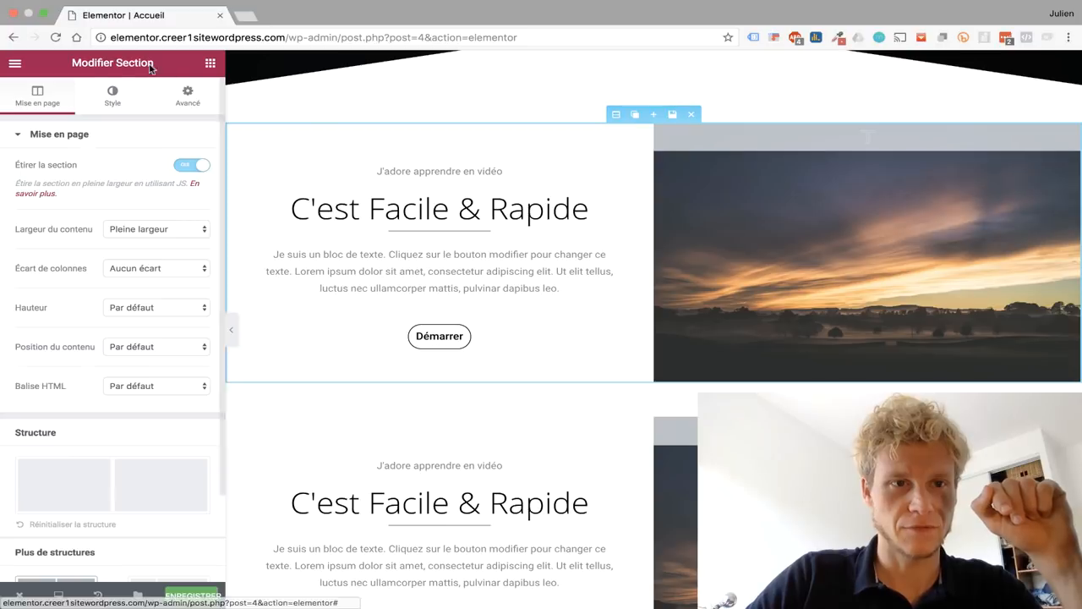
{"action": "left_click", "coordinate": [245, 140]}
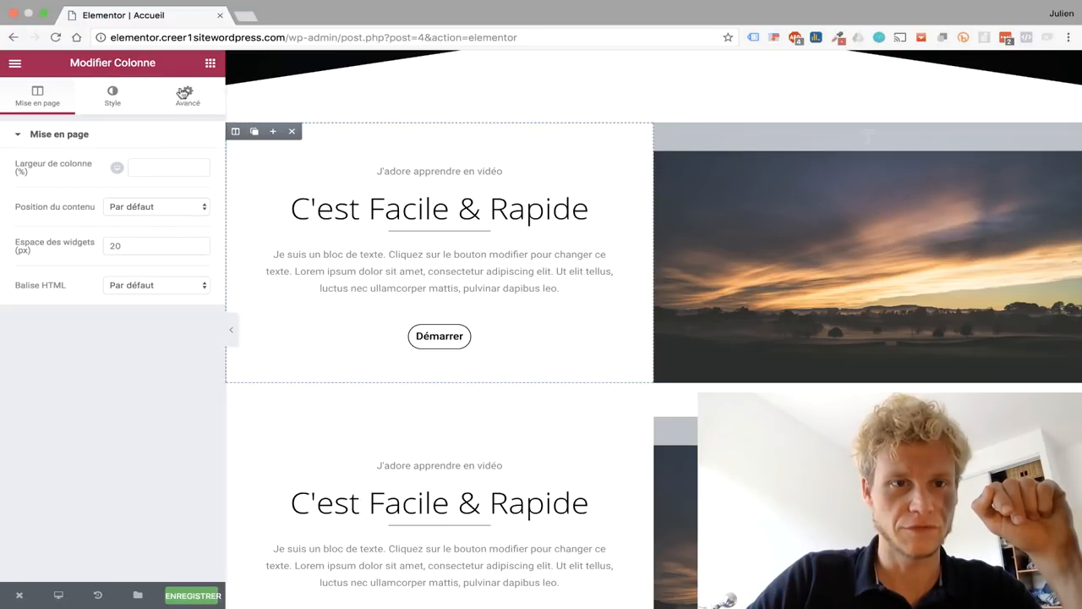
{"action": "left_click", "coordinate": [398, 200]}
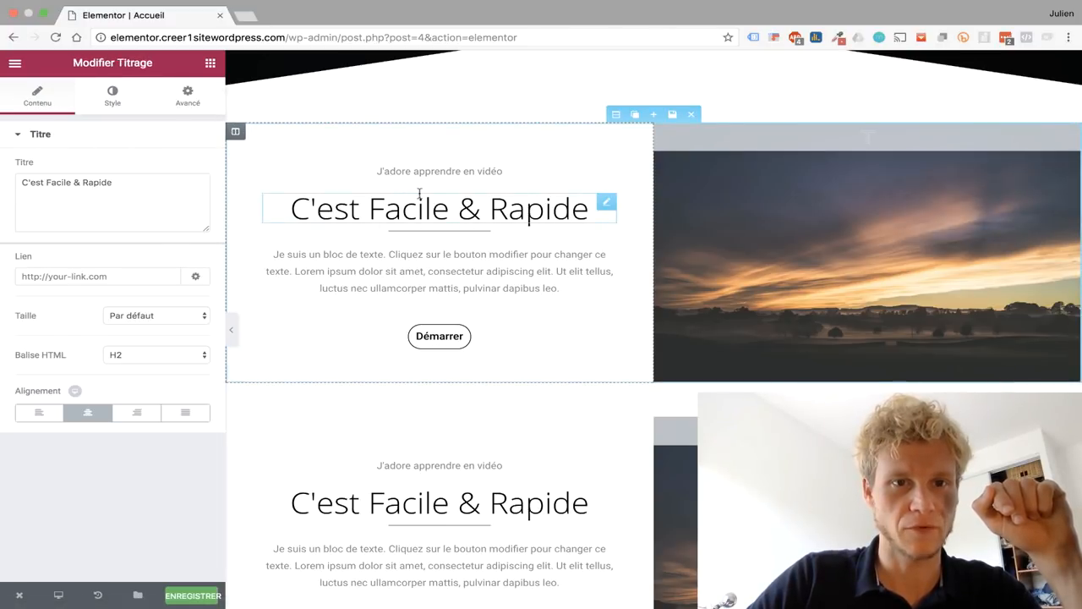
{"action": "left_click", "coordinate": [410, 171]}
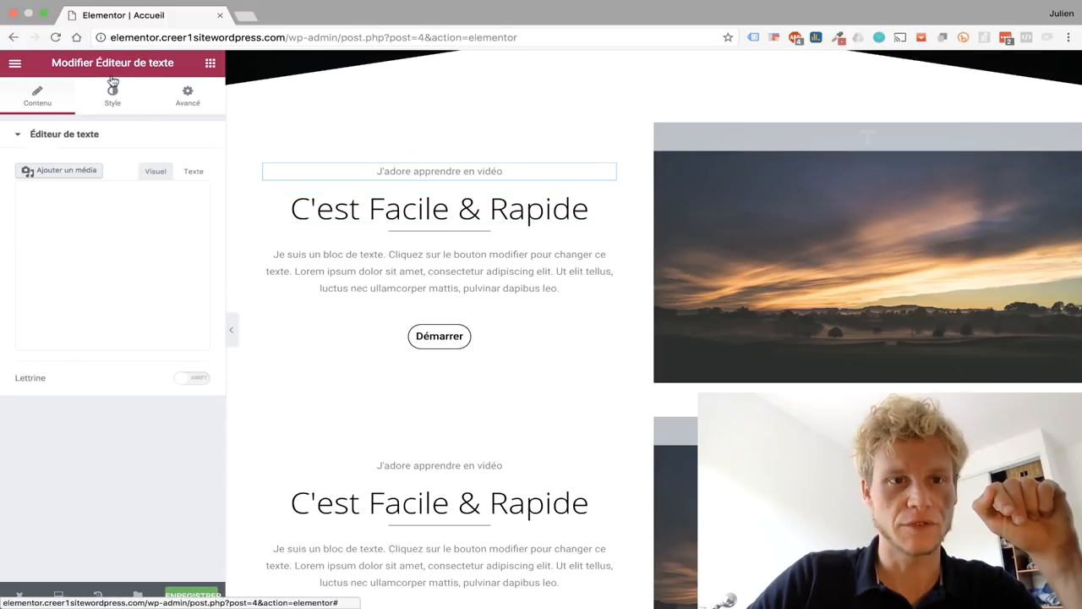
{"action": "left_click", "coordinate": [402, 204]}
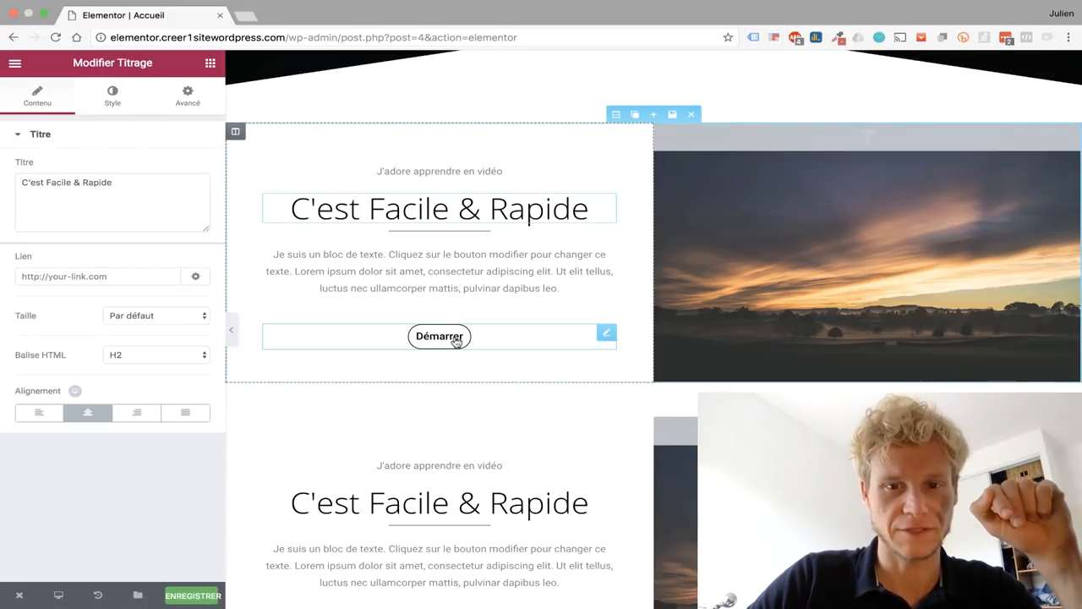
Step: Set the size of the "Démarrer" button to Très grand and open its style settings
{"action": "left_click", "coordinate": [456, 338]}
{"action": "left_click", "coordinate": [155, 364]}
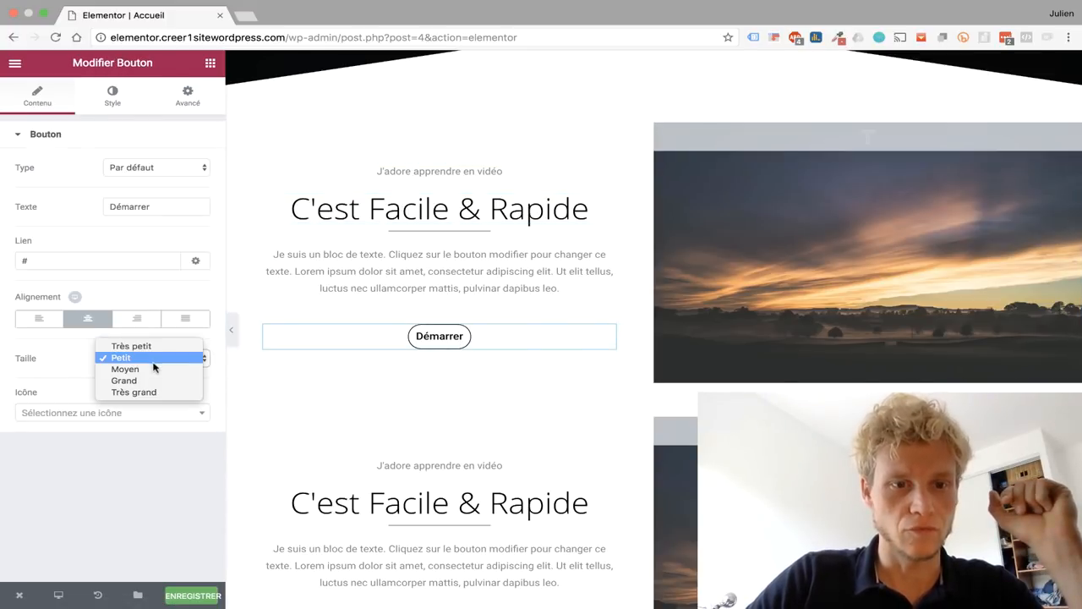
{"action": "left_click", "coordinate": [146, 391]}
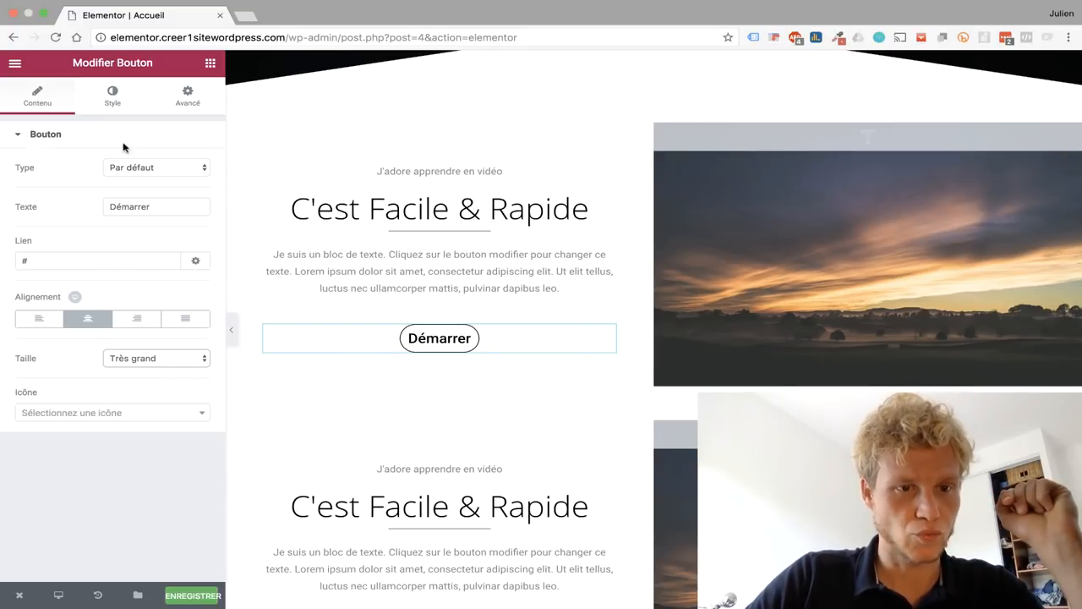
{"action": "left_click", "coordinate": [112, 95]}
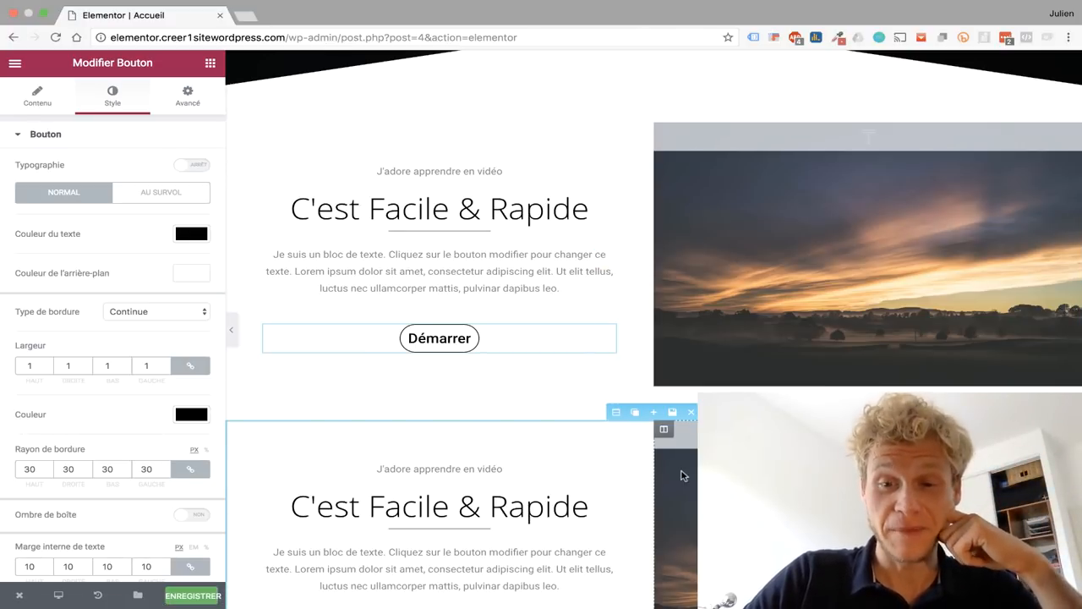
Step: Examine the homepage from the partner logos and contact button back up to the "Cours adaptés aux débutants" section above the three photos
{"action": "scroll", "coordinate": [683, 476], "scroll_direction": "down", "scroll_amount": 15}
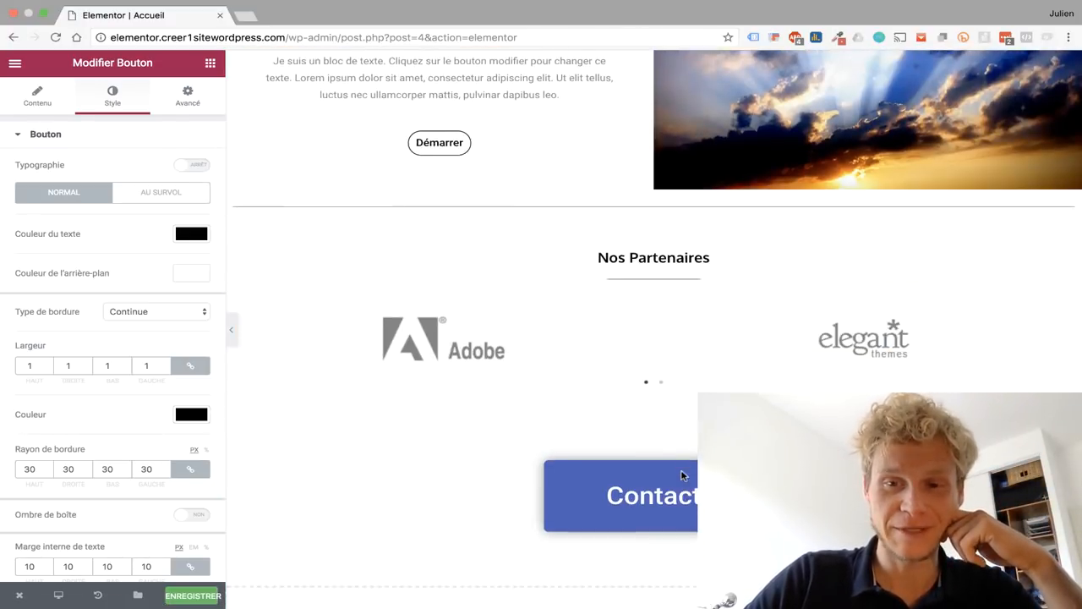
{"action": "scroll", "coordinate": [683, 476], "scroll_direction": "down", "scroll_amount": 1}
{"action": "scroll", "coordinate": [683, 476], "scroll_direction": "down", "scroll_amount": 2}
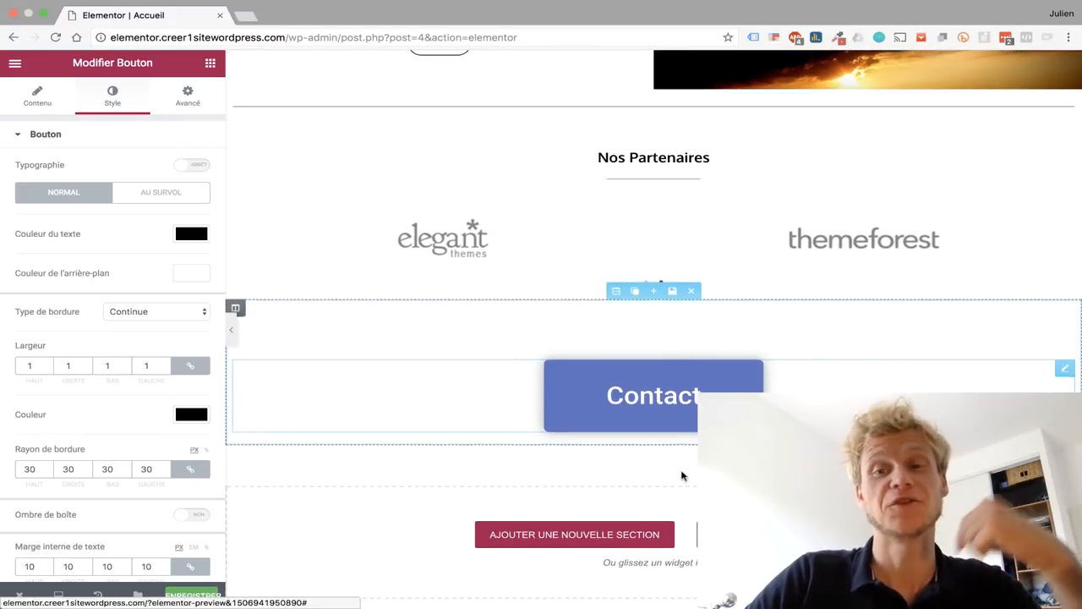
{"action": "scroll", "coordinate": [683, 476], "scroll_direction": "up", "scroll_amount": 5}
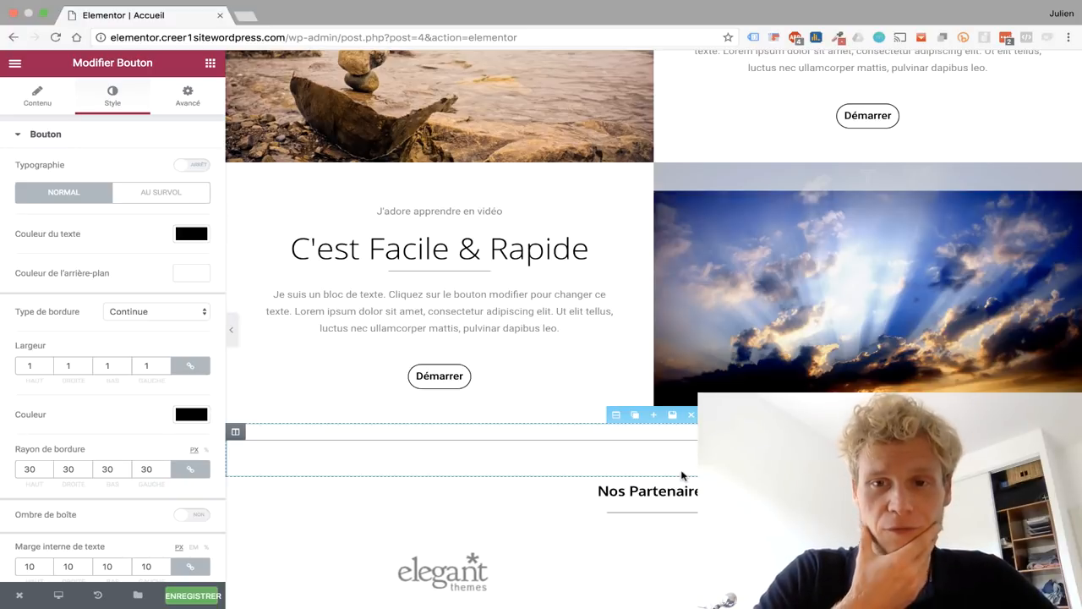
{"action": "scroll", "coordinate": [682, 475], "scroll_direction": "down", "scroll_amount": 1}
{"action": "scroll", "coordinate": [682, 475], "scroll_direction": "up", "scroll_amount": 4}
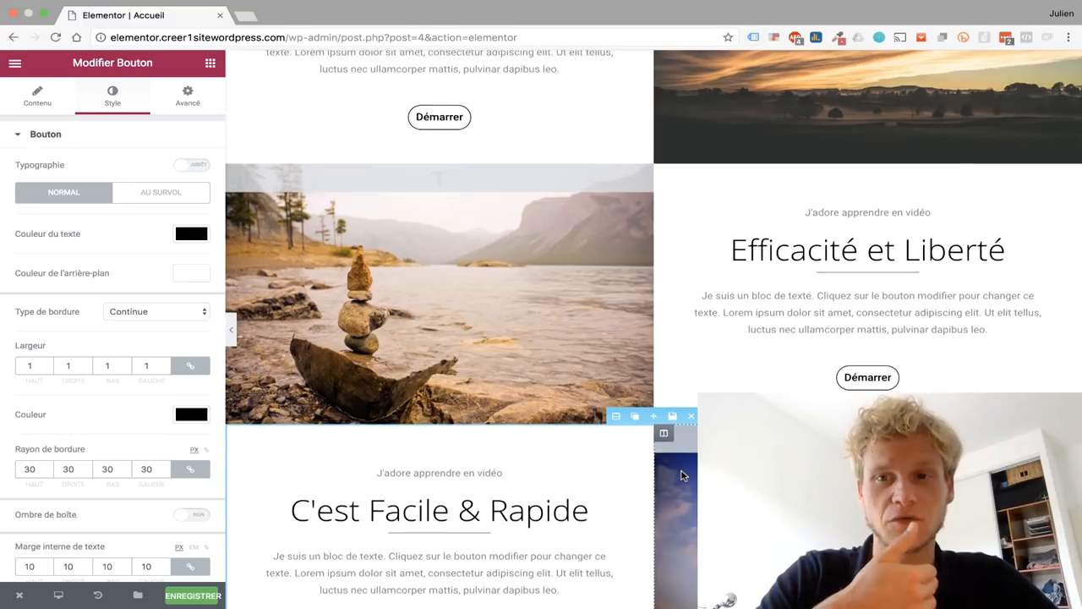
{"action": "scroll", "coordinate": [683, 475], "scroll_direction": "down", "scroll_amount": 15}
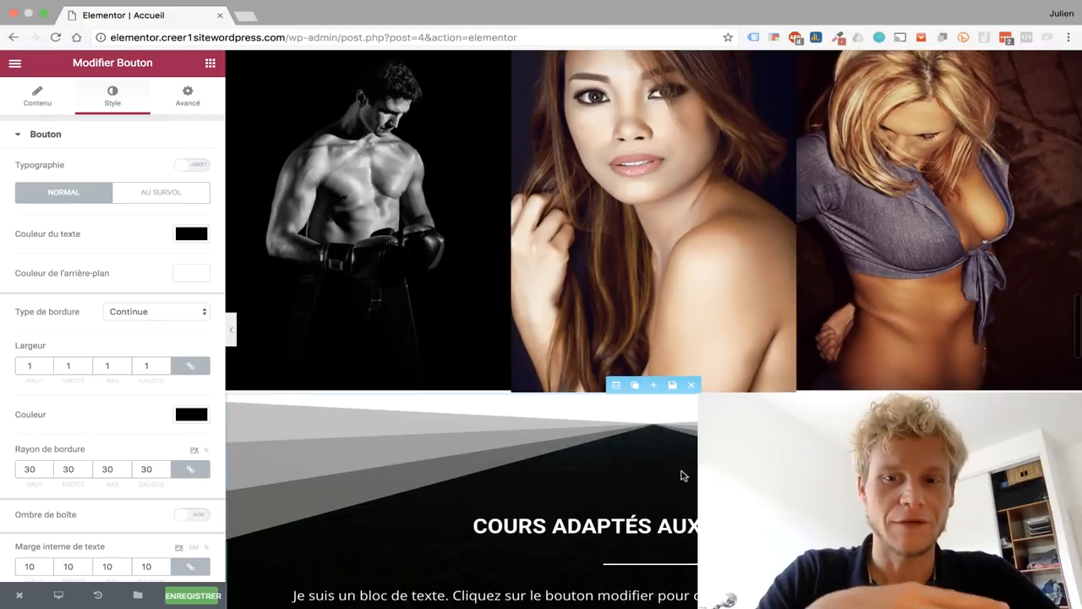
{"action": "scroll", "coordinate": [683, 475], "scroll_direction": "down", "scroll_amount": 4}
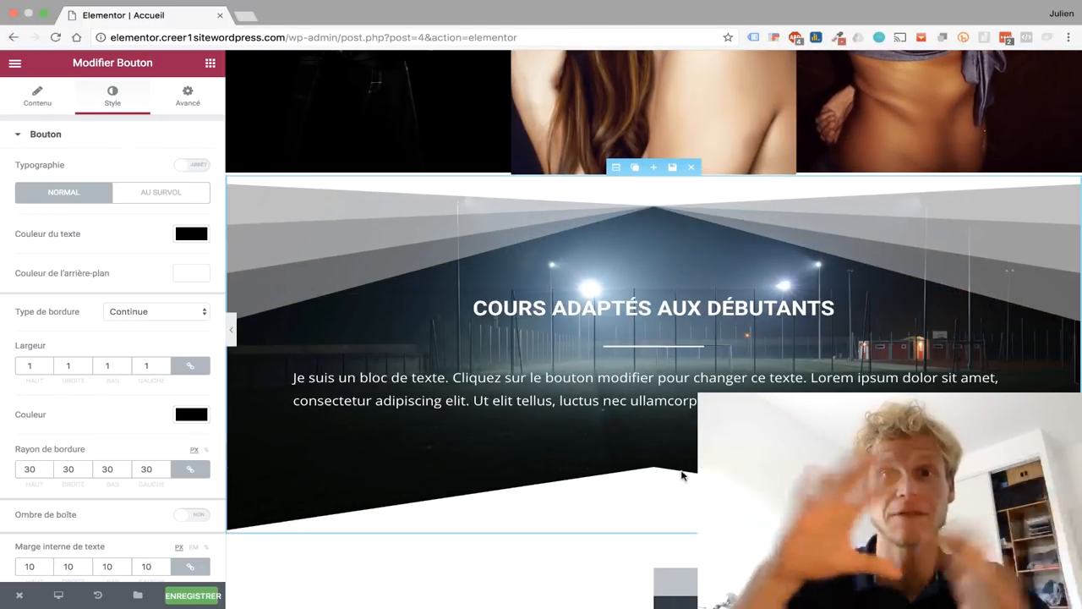
{"action": "scroll", "coordinate": [683, 476], "scroll_direction": "up", "scroll_amount": 6}
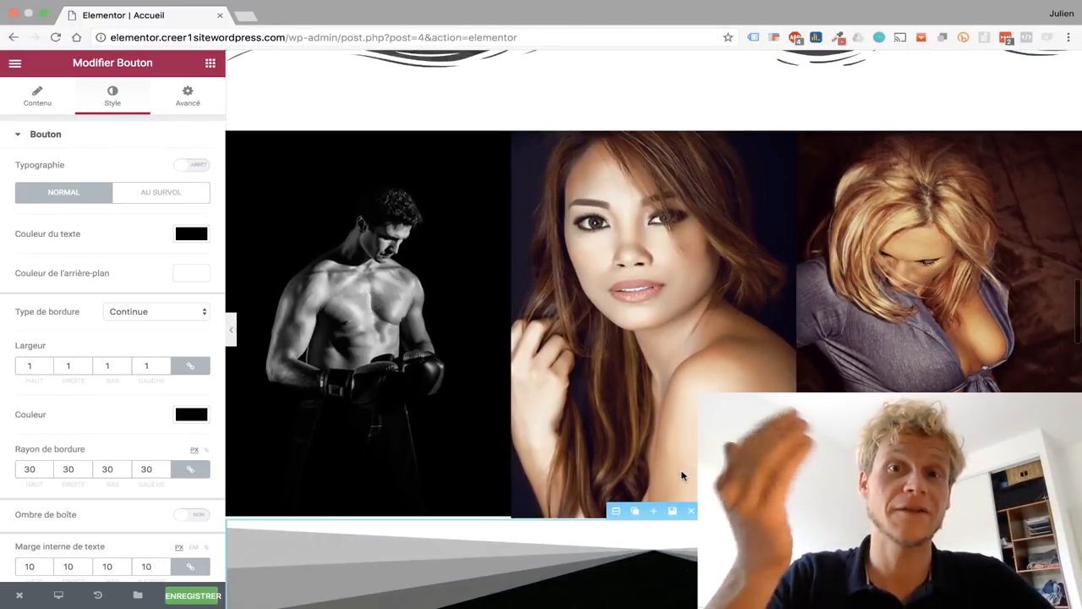
{"action": "scroll", "coordinate": [683, 475], "scroll_direction": "up", "scroll_amount": 5}
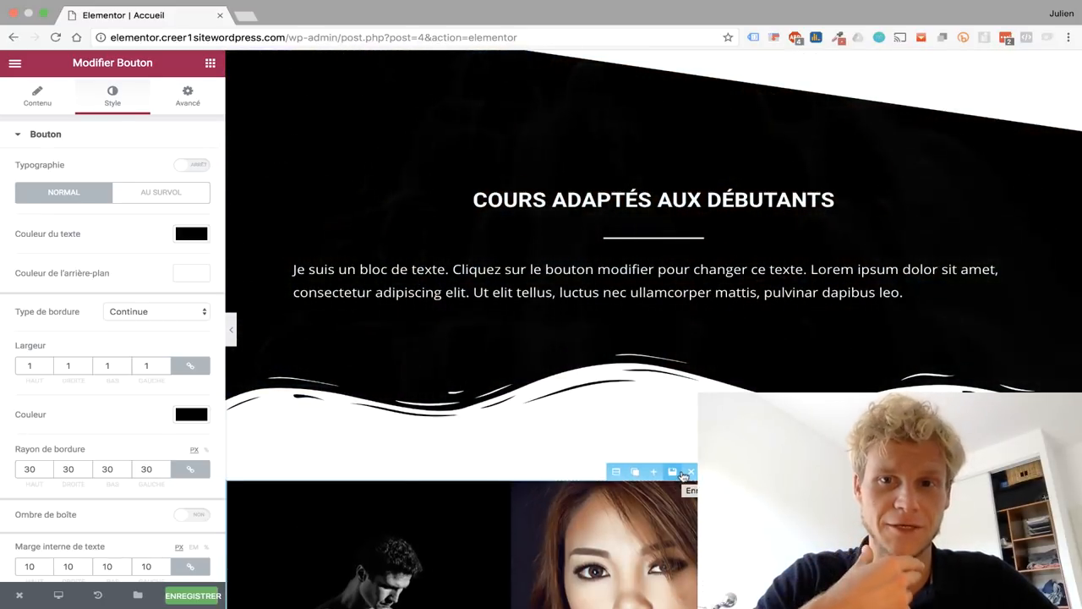
{"action": "scroll", "coordinate": [684, 475], "scroll_direction": "up", "scroll_amount": 1}
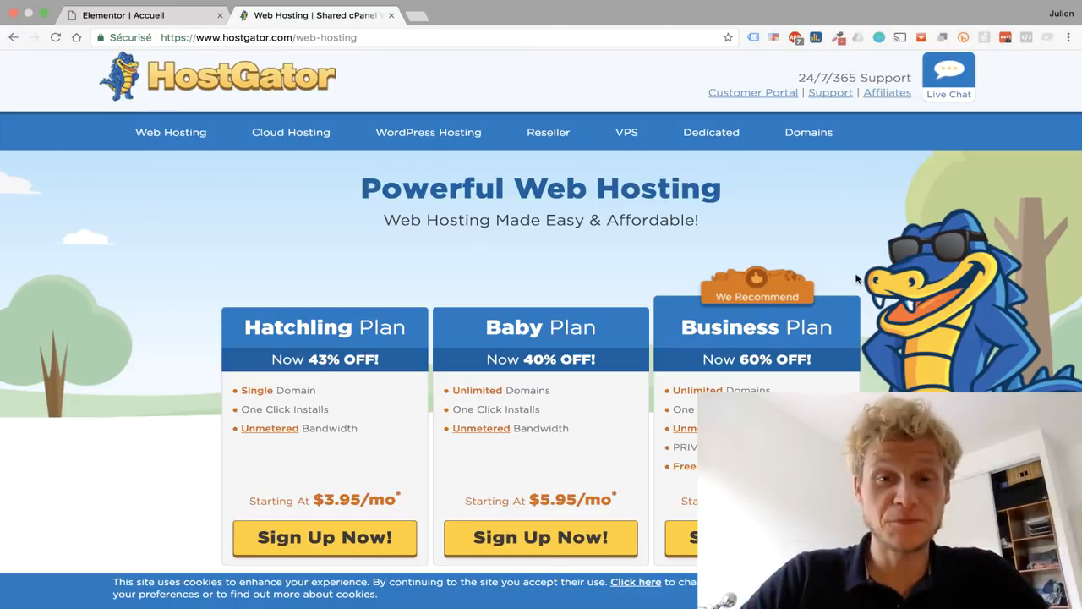
Step: Compare the Hatchling, Baby and Business plans on HostGator's web hosting page and start the sign-up for the Hatchling plan
{"action": "scroll", "coordinate": [897, 292], "scroll_direction": "down", "scroll_amount": 1}
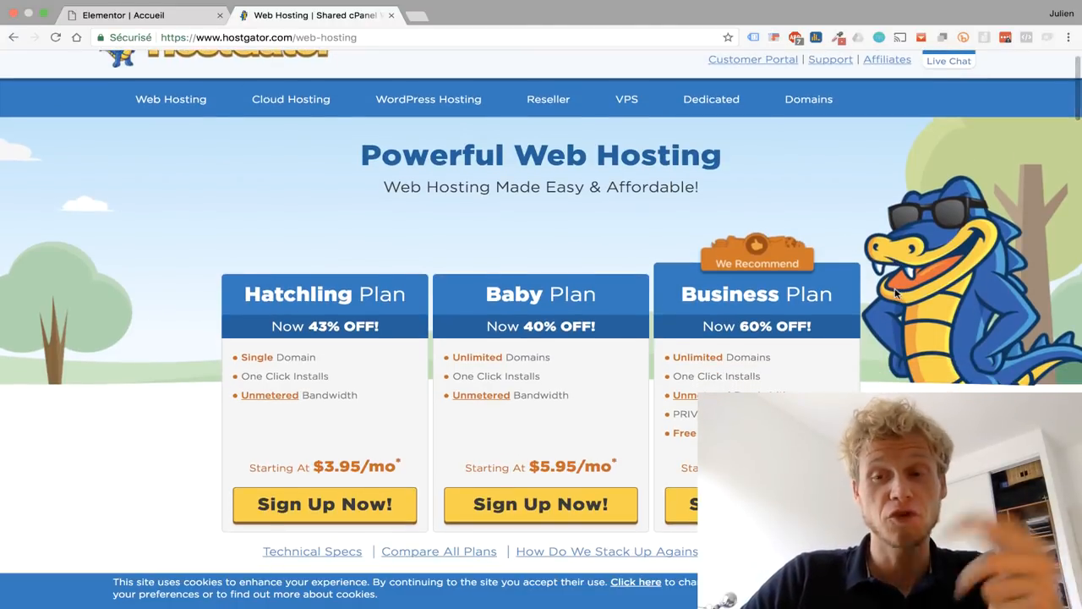
{"action": "scroll", "coordinate": [365, 296], "scroll_direction": "down", "scroll_amount": 2}
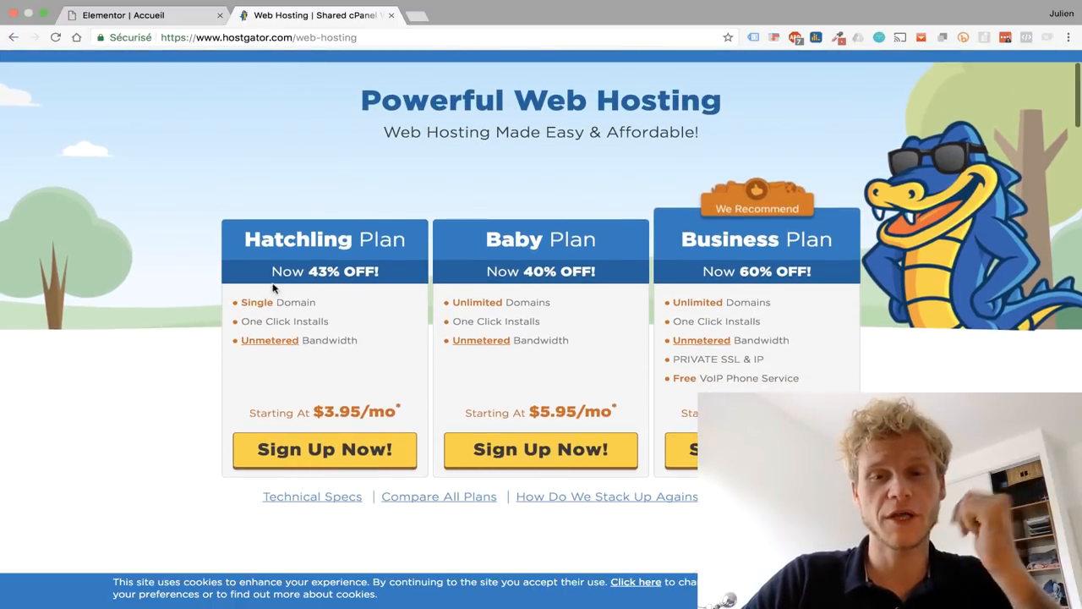
{"action": "left_click_drag", "start_coordinate": [483, 239], "coordinate": [617, 244]}
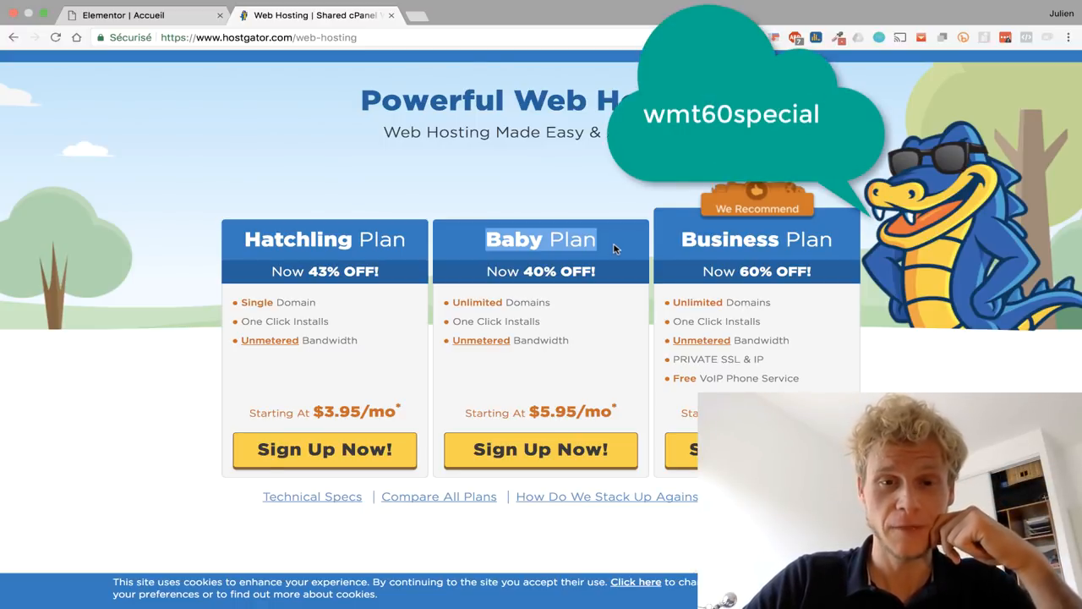
{"action": "left_click_drag", "start_coordinate": [604, 270], "coordinate": [555, 272]}
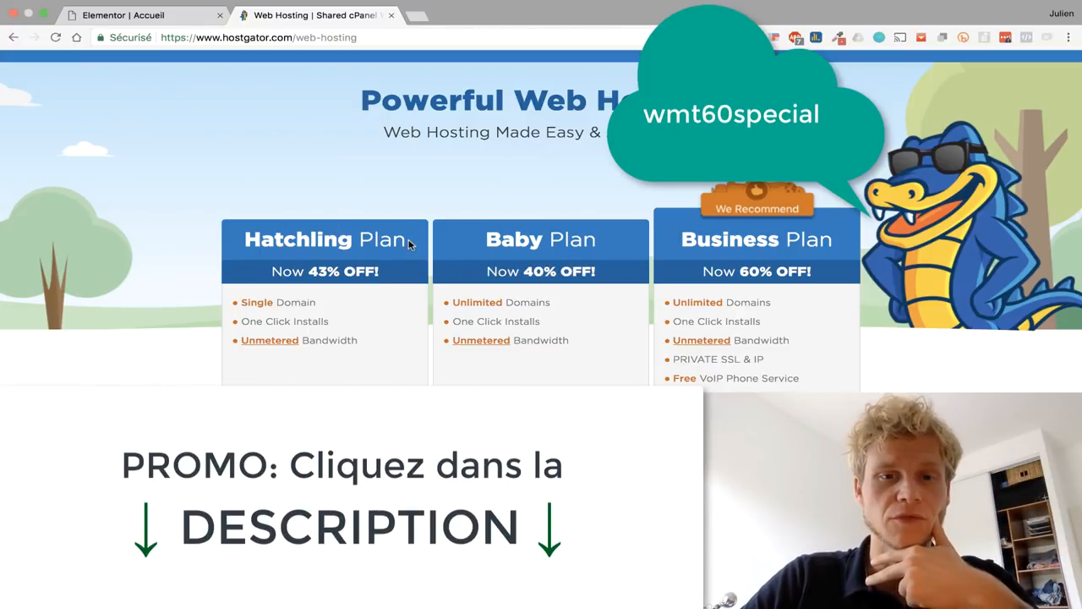
{"action": "left_click_drag", "start_coordinate": [410, 244], "coordinate": [271, 241]}
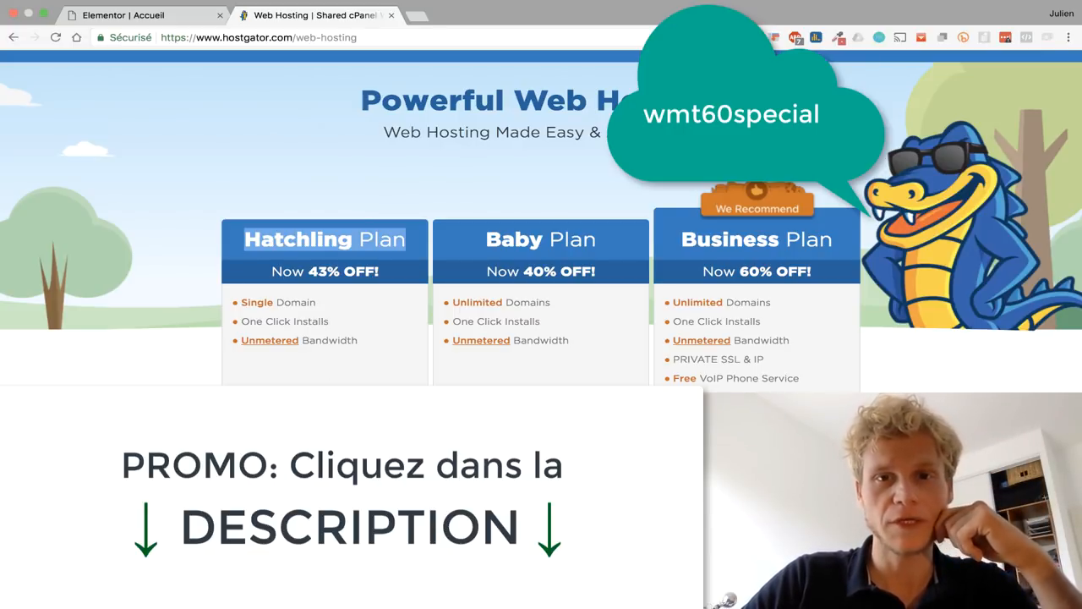
{"action": "left_click", "coordinate": [321, 456]}
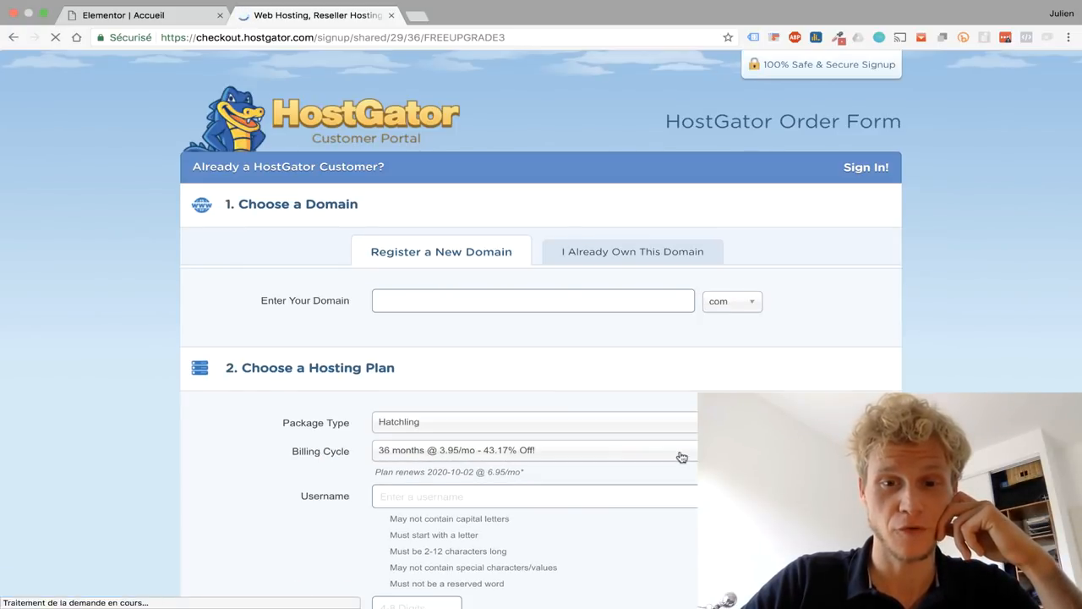
Step: Enter elementor-wordpress as the new domain to register with the com extension and run the availability search
{"action": "scroll", "coordinate": [680, 456], "scroll_direction": "down", "scroll_amount": 2}
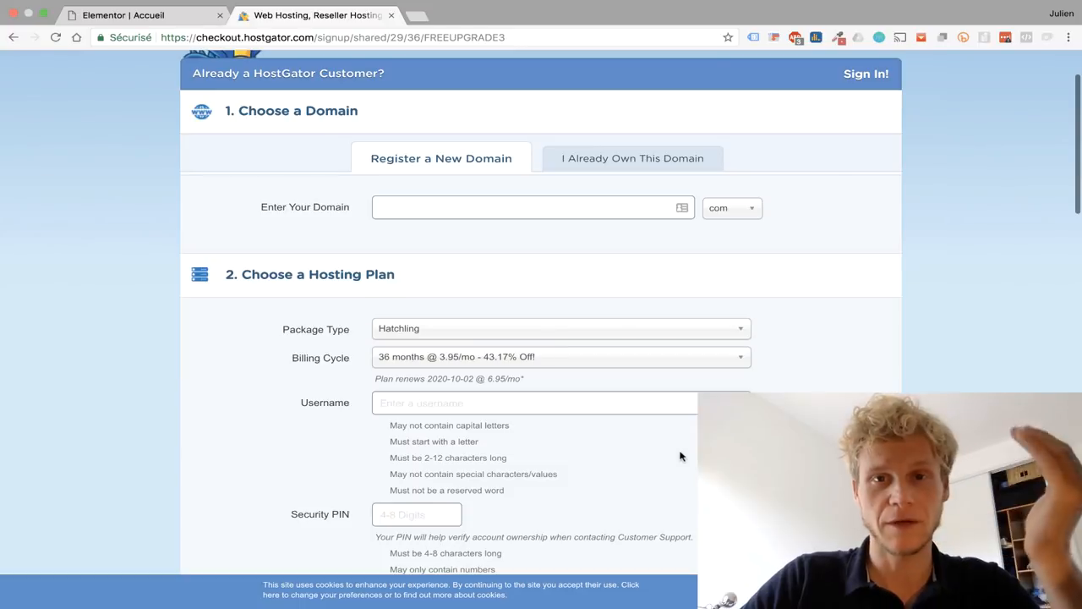
{"action": "scroll", "coordinate": [681, 456], "scroll_direction": "down", "scroll_amount": 1}
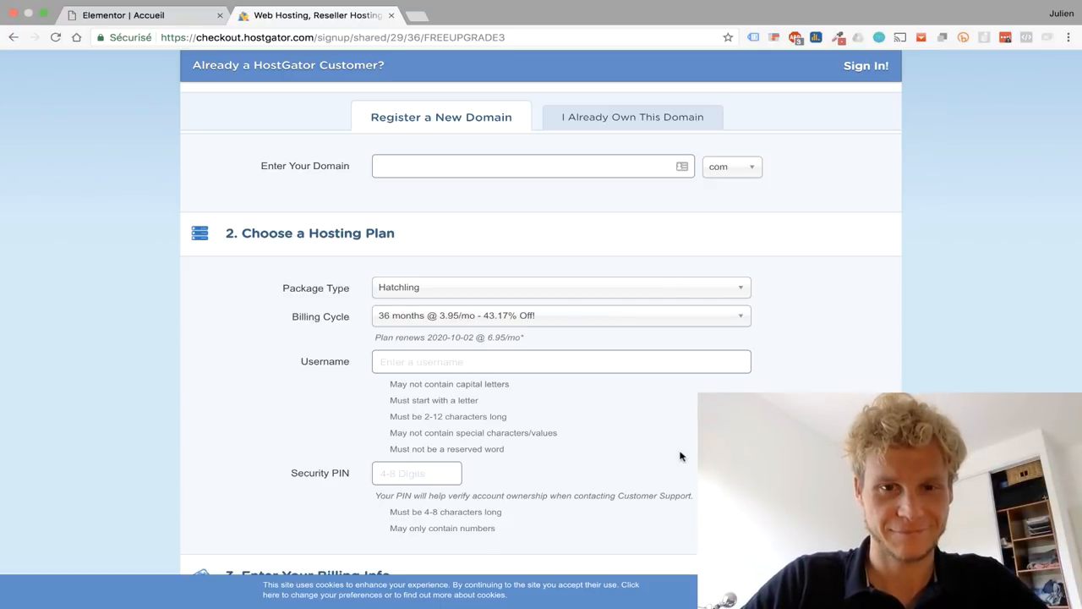
{"action": "left_click", "coordinate": [474, 172]}
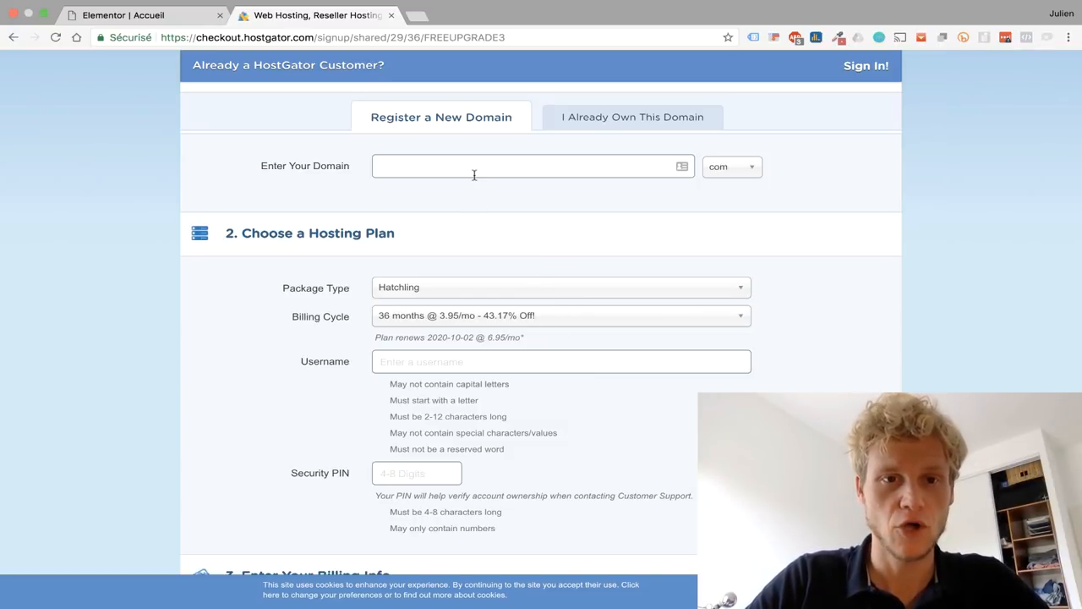
{"action": "type", "text": "eleme"}
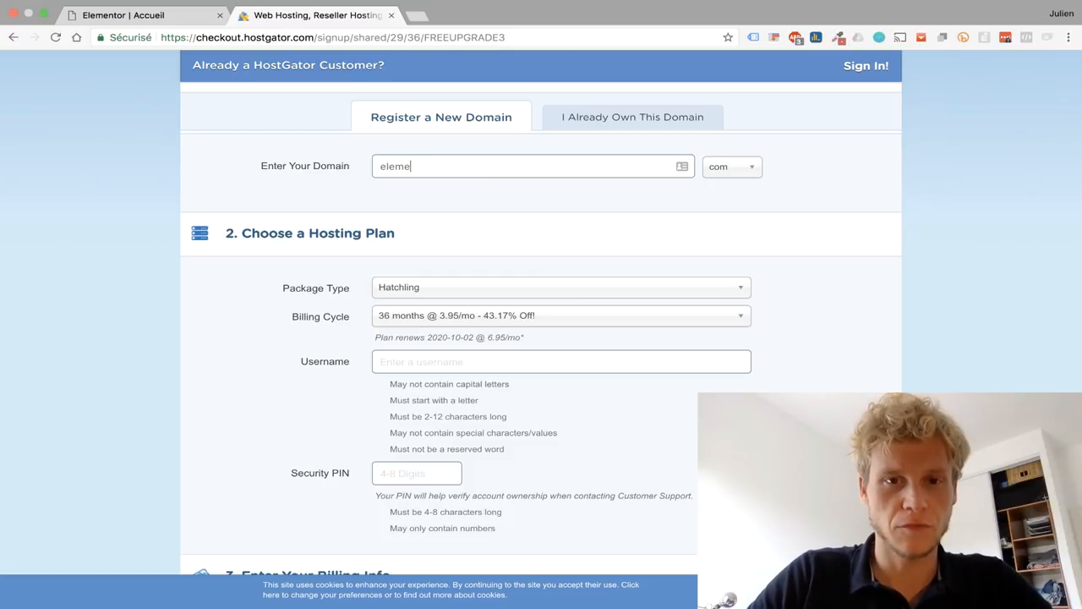
{"action": "type", "text": "ntor-wordpr"}
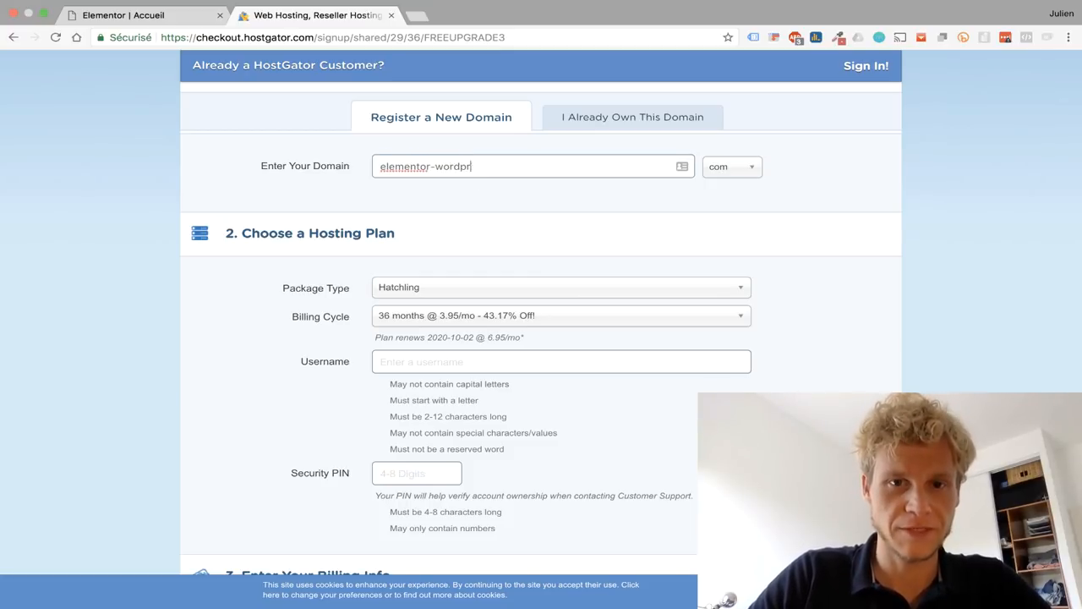
{"action": "type", "text": "ess"}
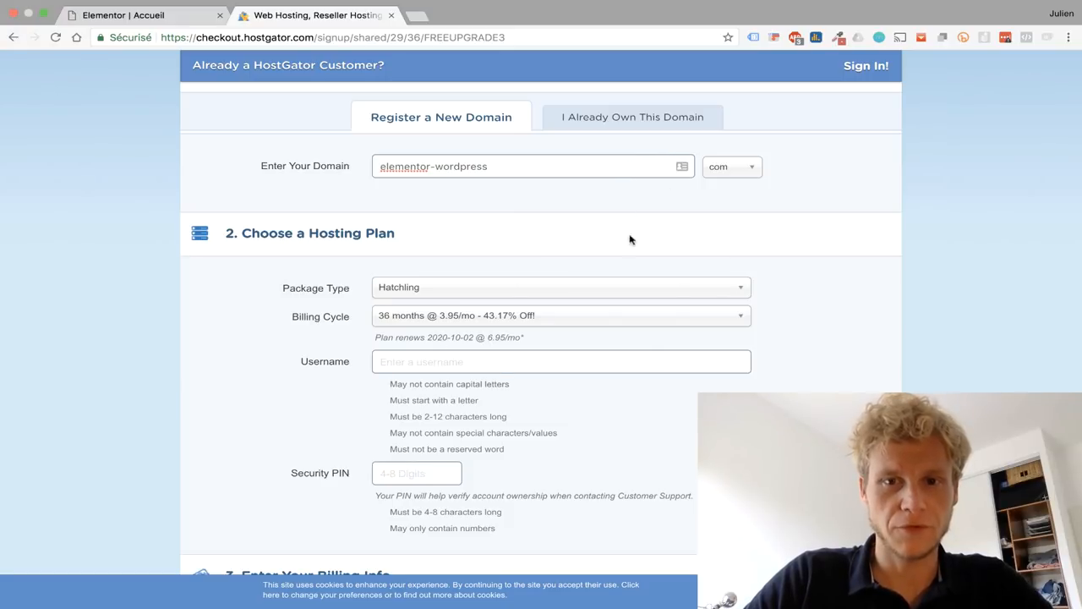
{"action": "left_click", "coordinate": [498, 347]}
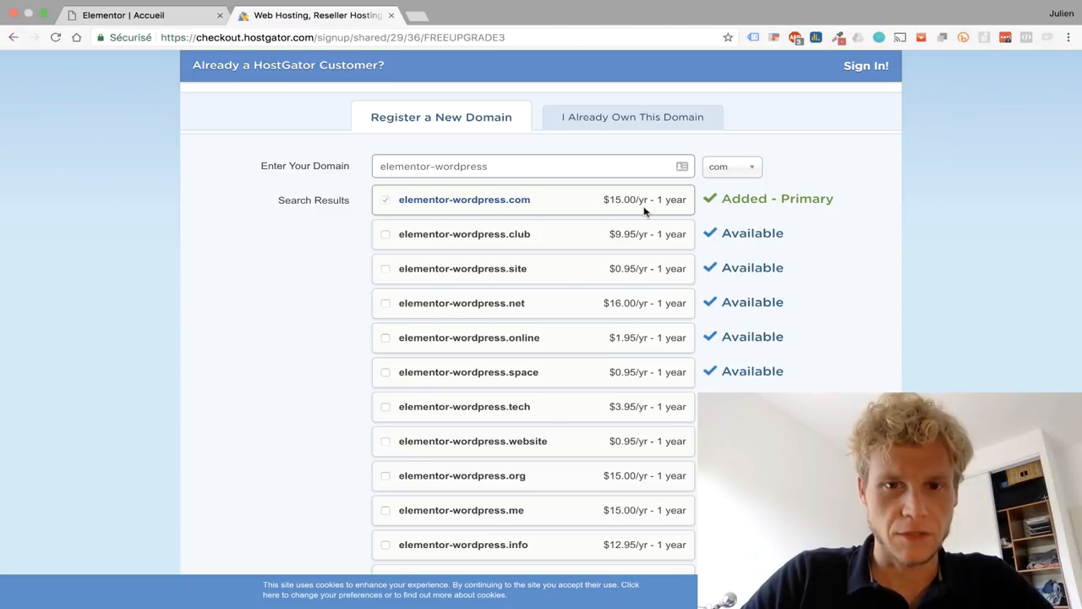
Step: Review the offered domain extensions with their yearly prices and the domain privacy option
{"action": "scroll", "coordinate": [788, 281], "scroll_direction": "down", "scroll_amount": 5}
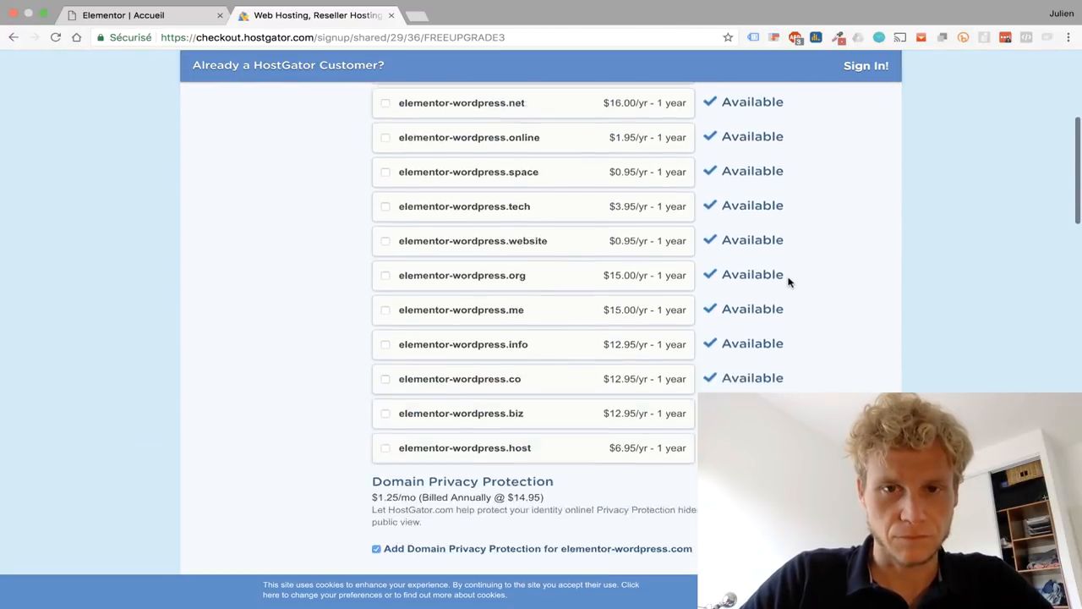
{"action": "scroll", "coordinate": [788, 282], "scroll_direction": "up", "scroll_amount": 5}
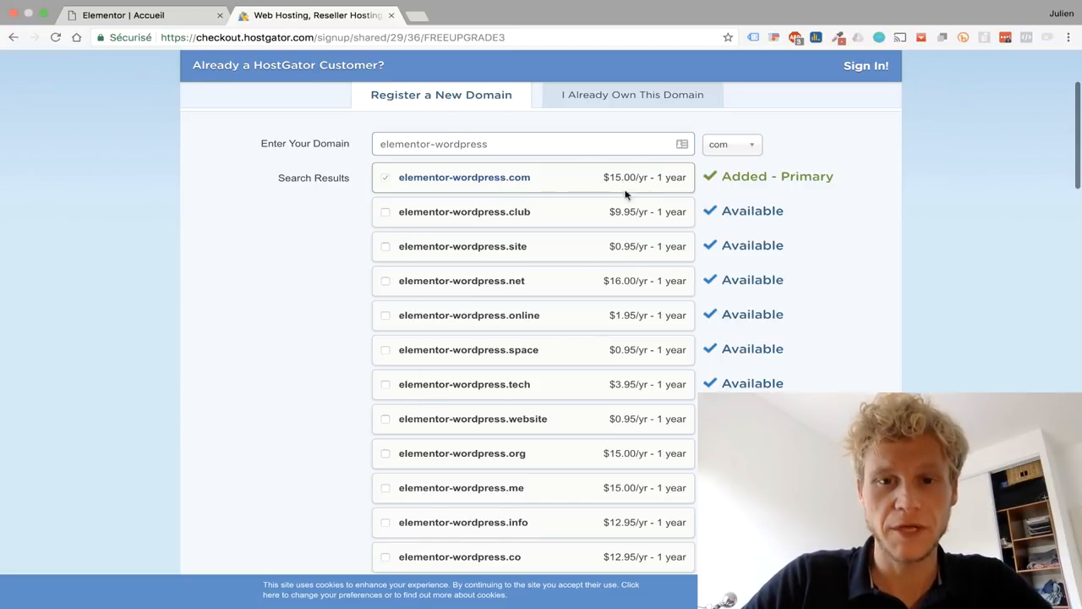
{"action": "scroll", "coordinate": [621, 265], "scroll_direction": "down", "scroll_amount": 2}
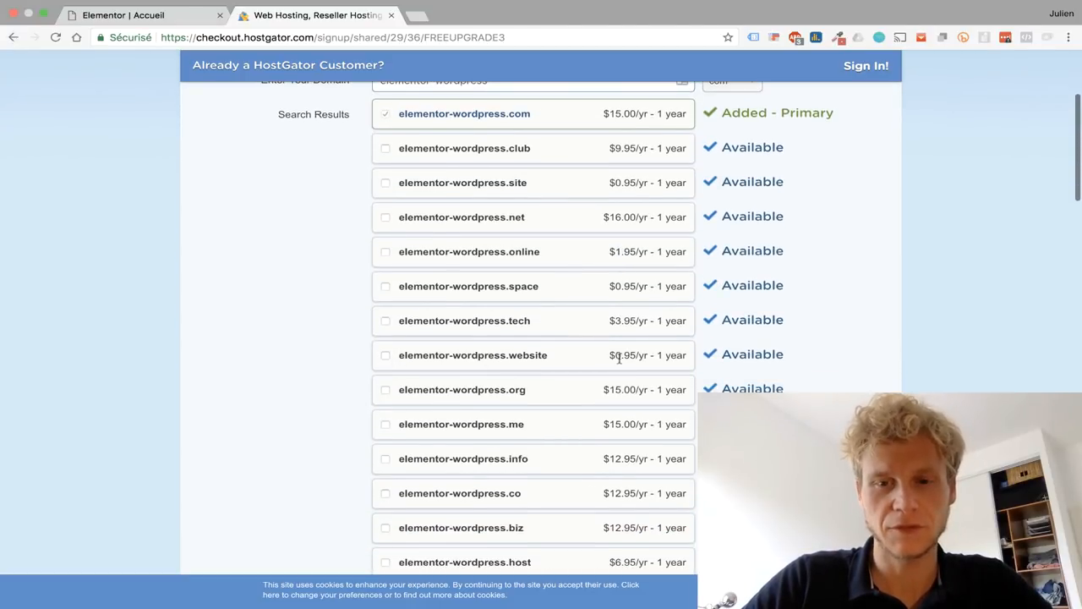
Step: Remove Domain Privacy Protection for elementor-wordpress.com from the order
{"action": "scroll", "coordinate": [652, 354], "scroll_direction": "down", "scroll_amount": 4}
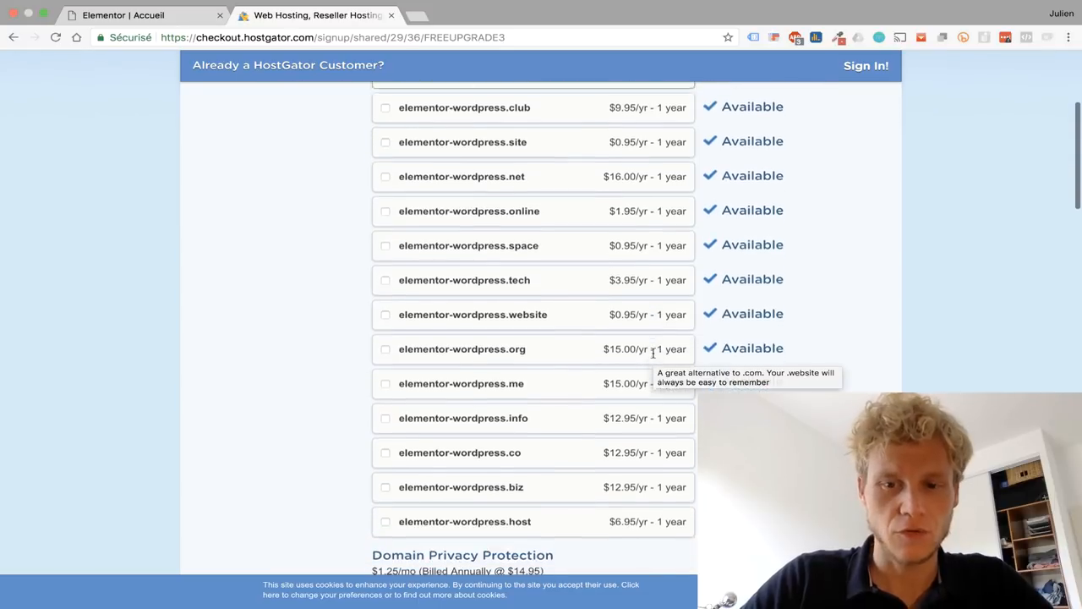
{"action": "scroll", "coordinate": [652, 356], "scroll_direction": "down", "scroll_amount": 5}
{"action": "scroll", "coordinate": [652, 358], "scroll_direction": "up", "scroll_amount": 1}
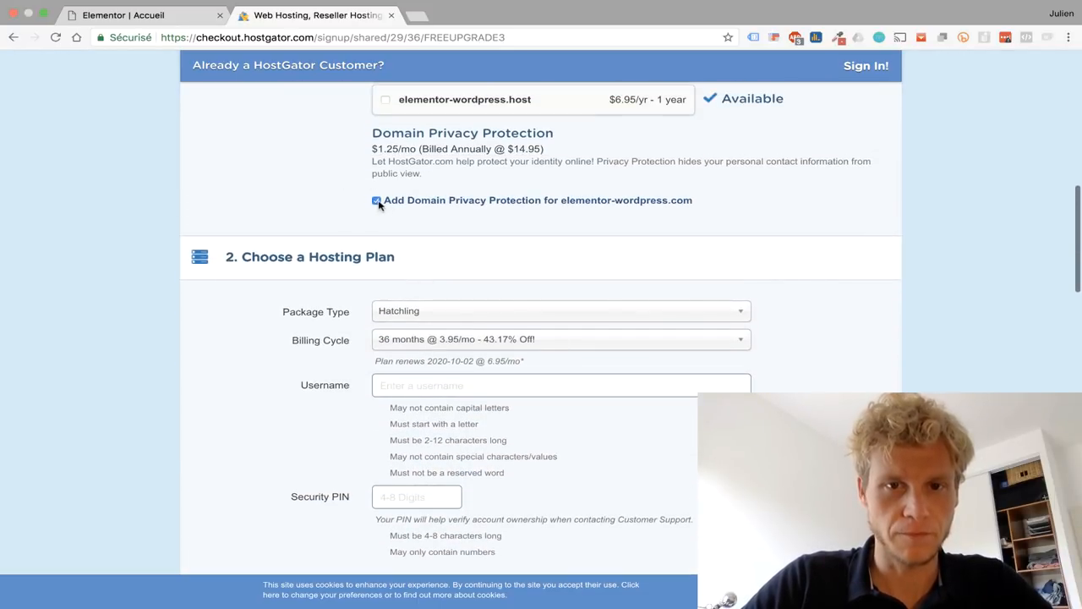
{"action": "left_click", "coordinate": [376, 200]}
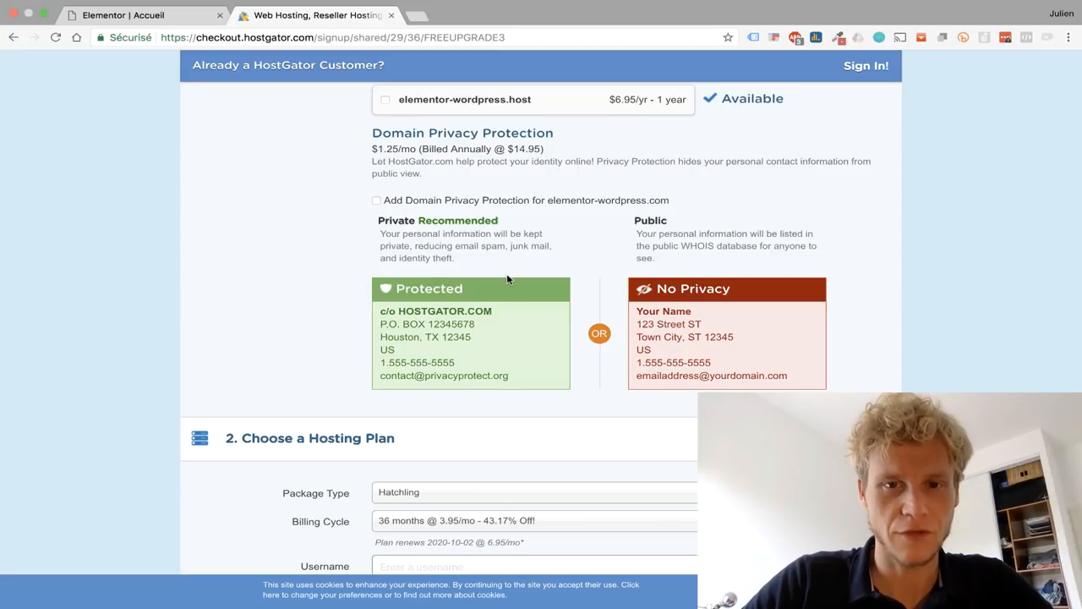
Step: Replace the order's coupon code with wmt60special and validate it
{"action": "scroll", "coordinate": [507, 279], "scroll_direction": "down", "scroll_amount": 5}
{"action": "scroll", "coordinate": [508, 279], "scroll_direction": "up", "scroll_amount": 1}
{"action": "scroll", "coordinate": [507, 279], "scroll_direction": "down", "scroll_amount": 4}
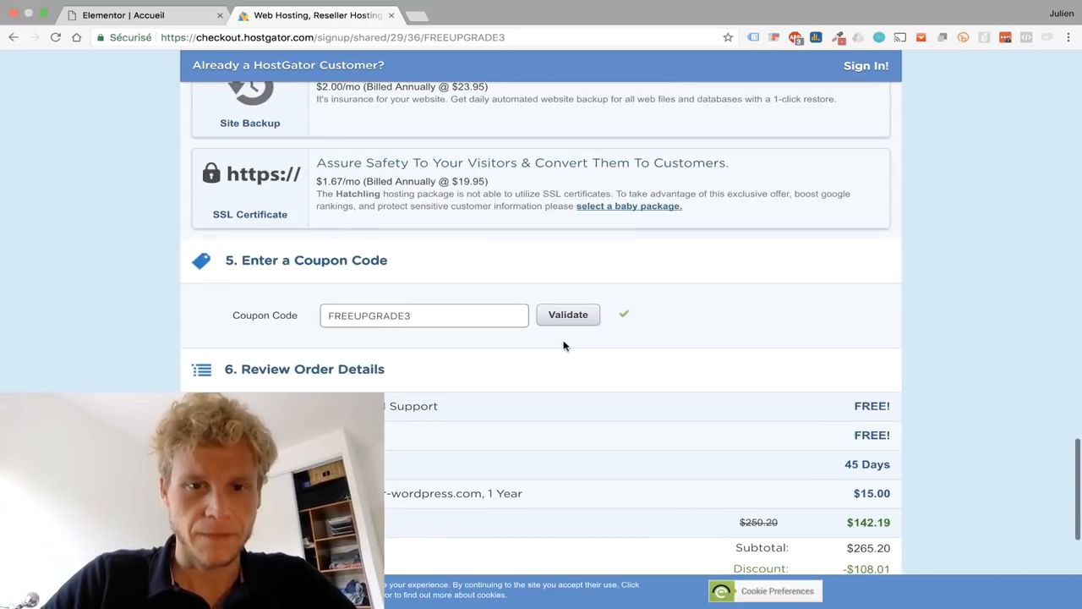
{"action": "left_click", "coordinate": [502, 316]}
{"action": "left_click_drag", "start_coordinate": [503, 316], "coordinate": [290, 314]}
{"action": "type", "text": "wmt"}
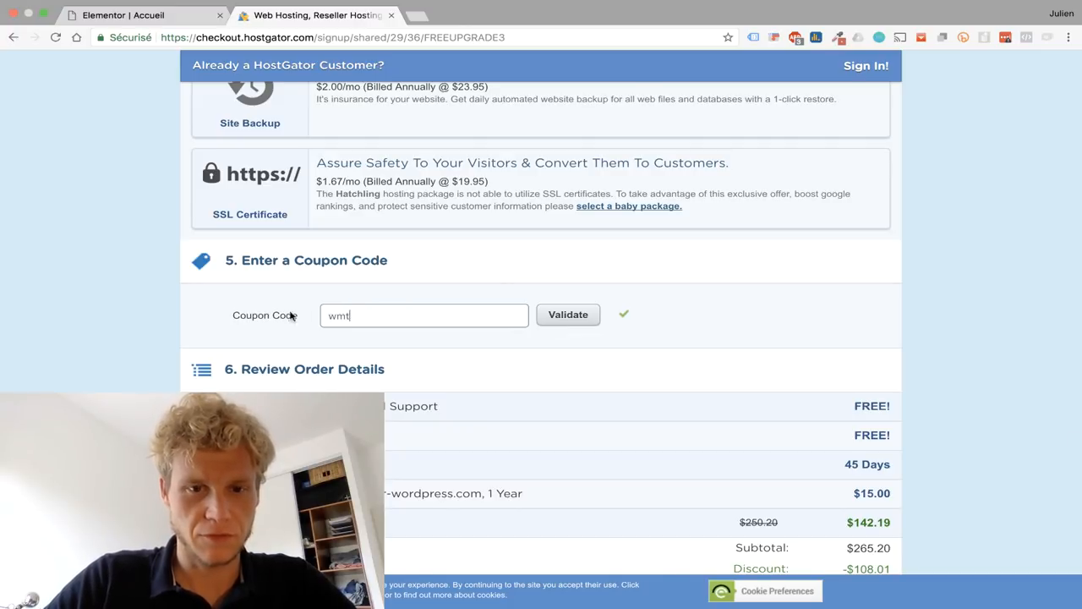
{"action": "scroll", "coordinate": [414, 199], "scroll_direction": "down", "scroll_amount": 2}
{"action": "double_click", "coordinate": [415, 198]}
{"action": "type", "text": "wmt60special"}
{"action": "left_click", "coordinate": [568, 188]}
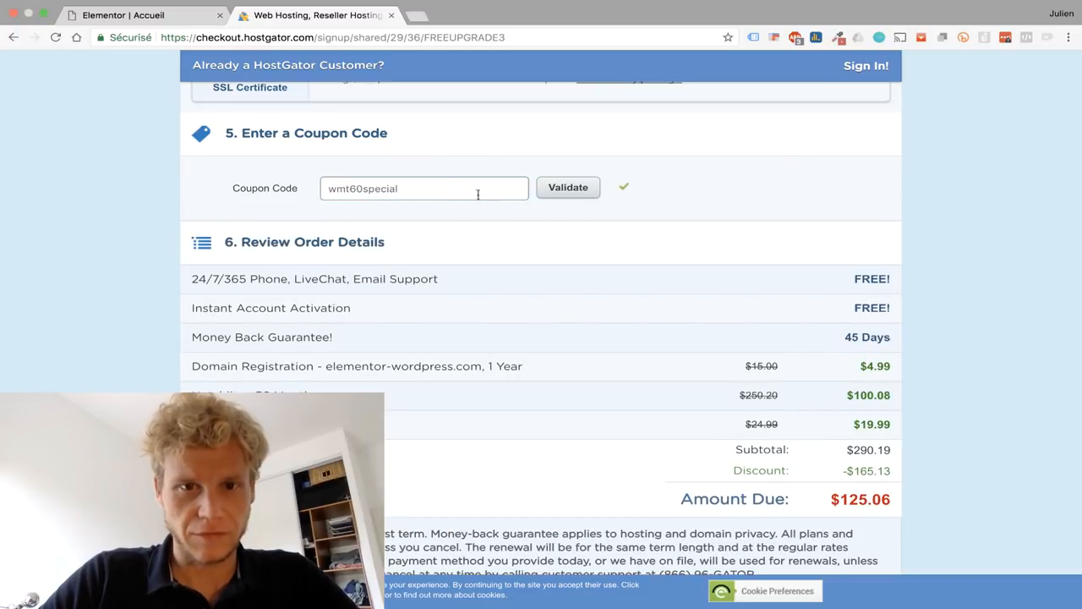
Step: Remove the SiteLock hacker-protection service from the additional services in the order
{"action": "scroll", "coordinate": [761, 385], "scroll_direction": "up", "scroll_amount": 2}
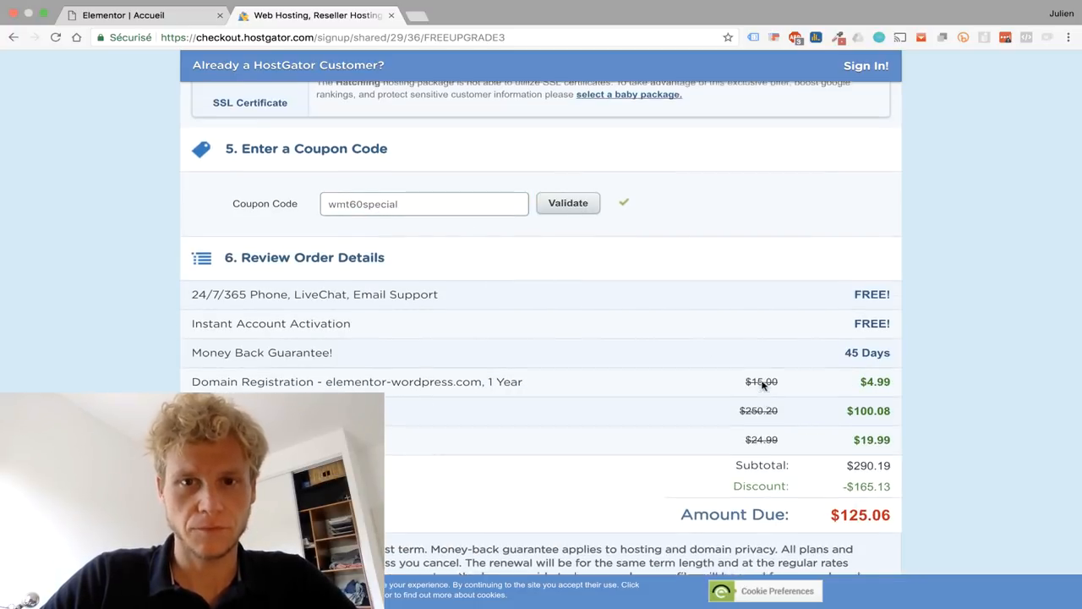
{"action": "scroll", "coordinate": [762, 385], "scroll_direction": "up", "scroll_amount": 5}
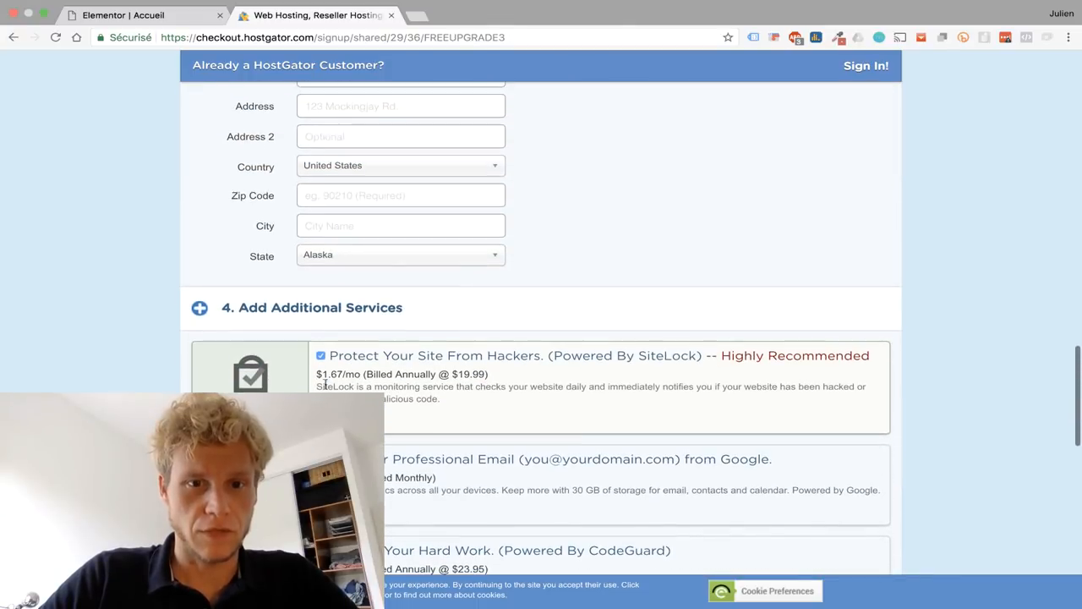
{"action": "left_click", "coordinate": [321, 356]}
{"action": "scroll", "coordinate": [648, 441], "scroll_direction": "down", "scroll_amount": 10}
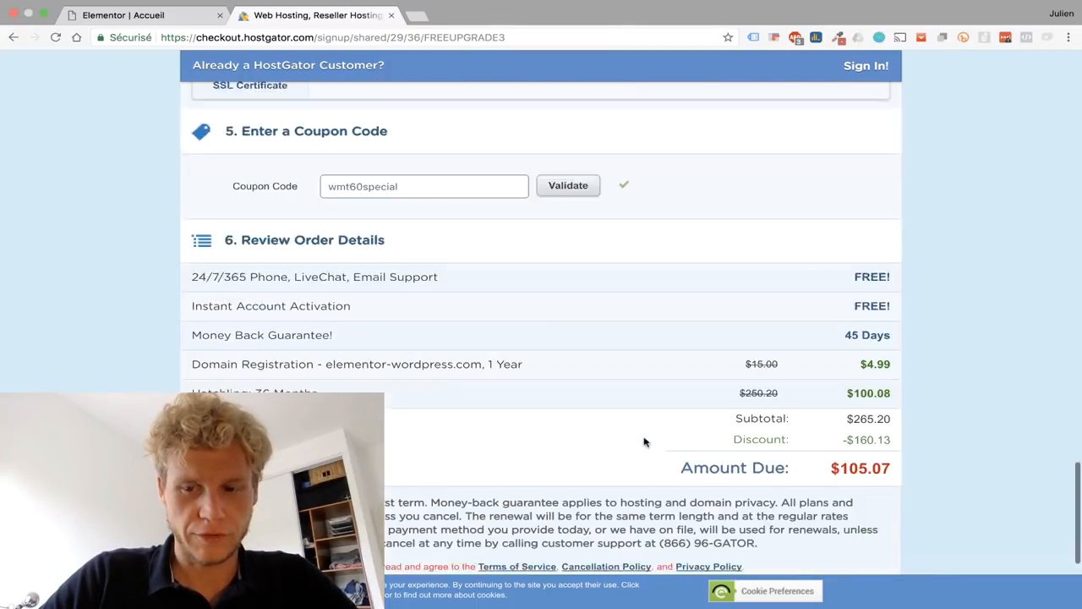
{"action": "scroll", "coordinate": [643, 442], "scroll_direction": "up", "scroll_amount": 1}
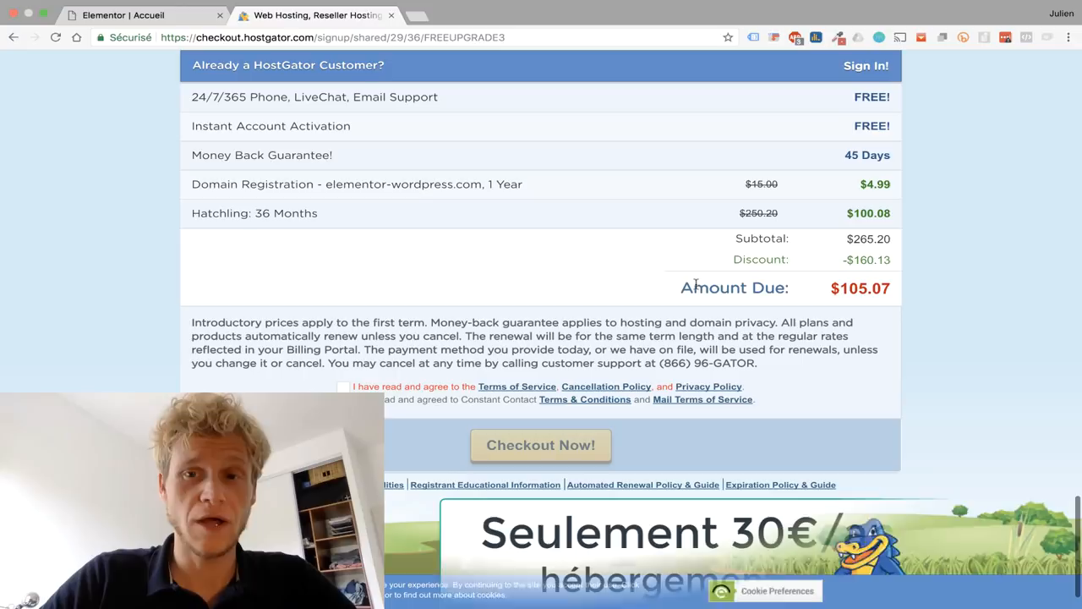
Step: Compare the discounted billing cycle options of the Hatchling plan, keeping the 36-month term
{"action": "scroll", "coordinate": [694, 284], "scroll_direction": "up", "scroll_amount": 15}
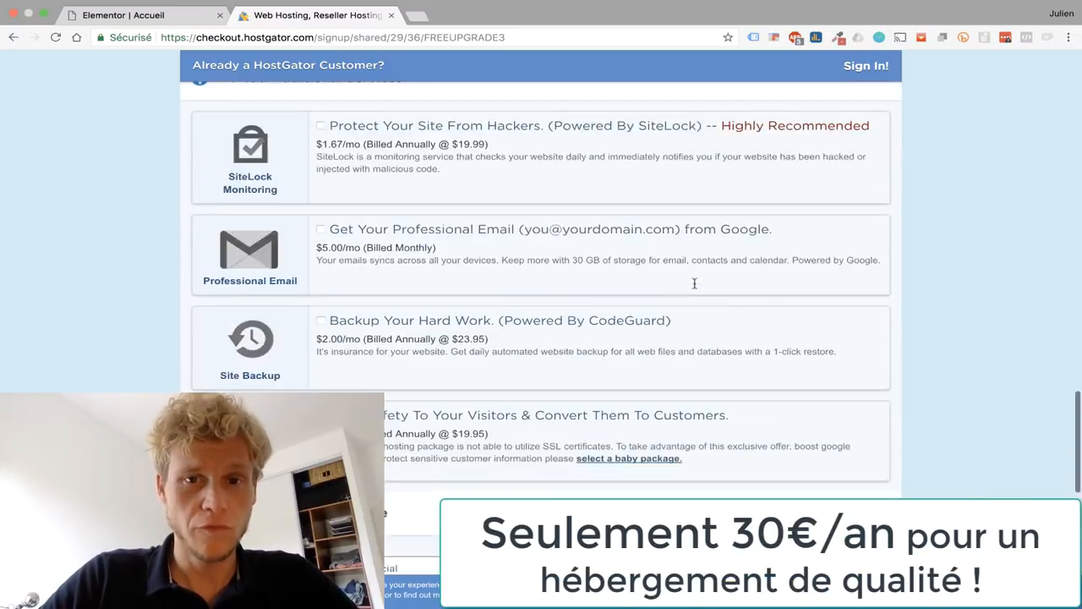
{"action": "scroll", "coordinate": [694, 284], "scroll_direction": "up", "scroll_amount": 8}
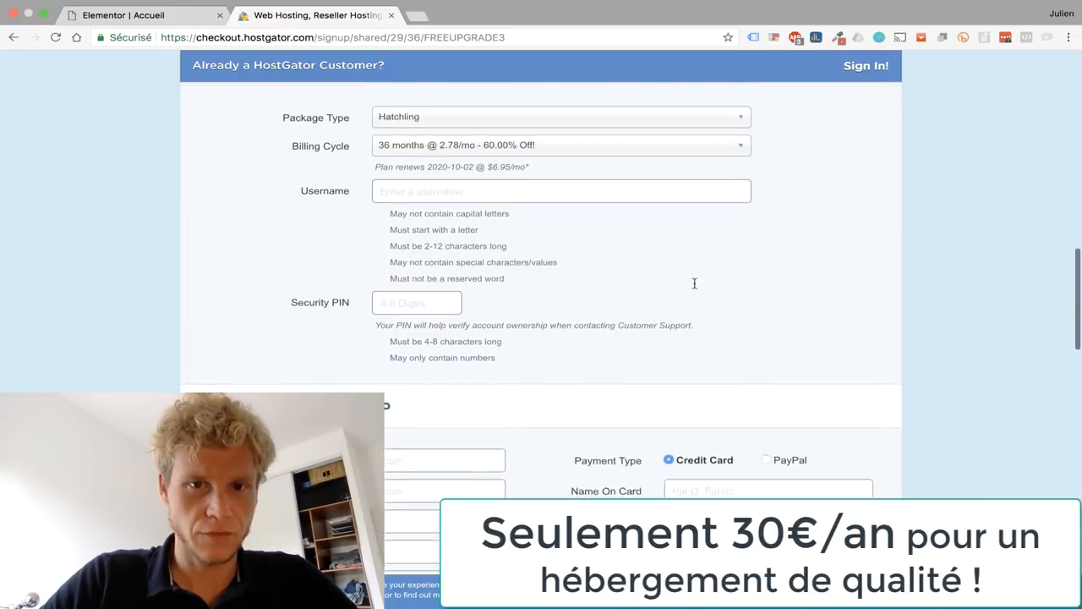
{"action": "left_click", "coordinate": [607, 256]}
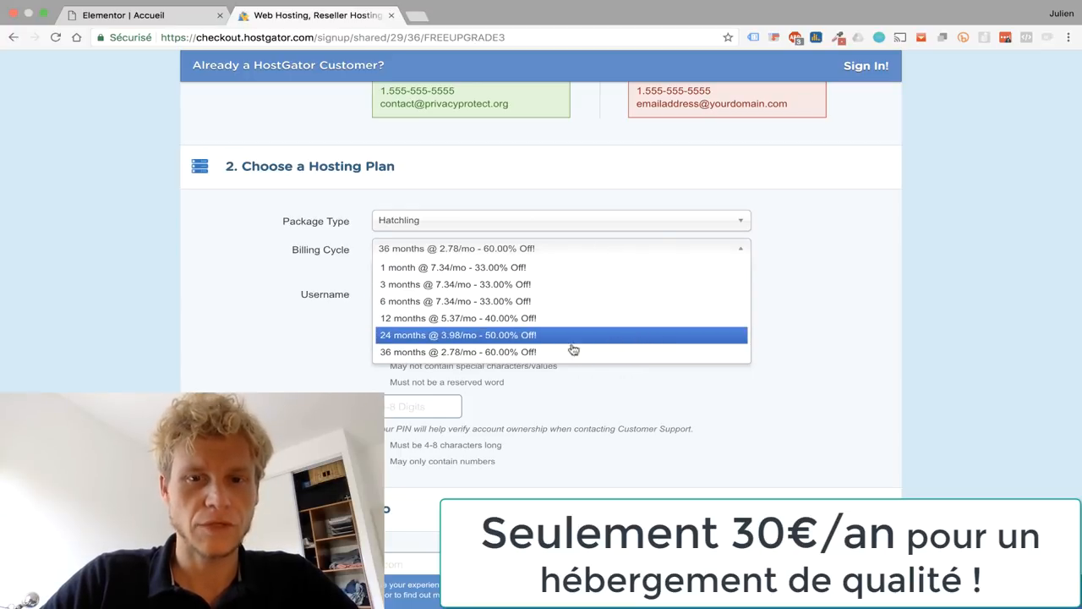
{"action": "left_click", "coordinate": [875, 325]}
{"action": "scroll", "coordinate": [875, 327], "scroll_direction": "down", "scroll_amount": 1}
{"action": "left_click", "coordinate": [690, 241]}
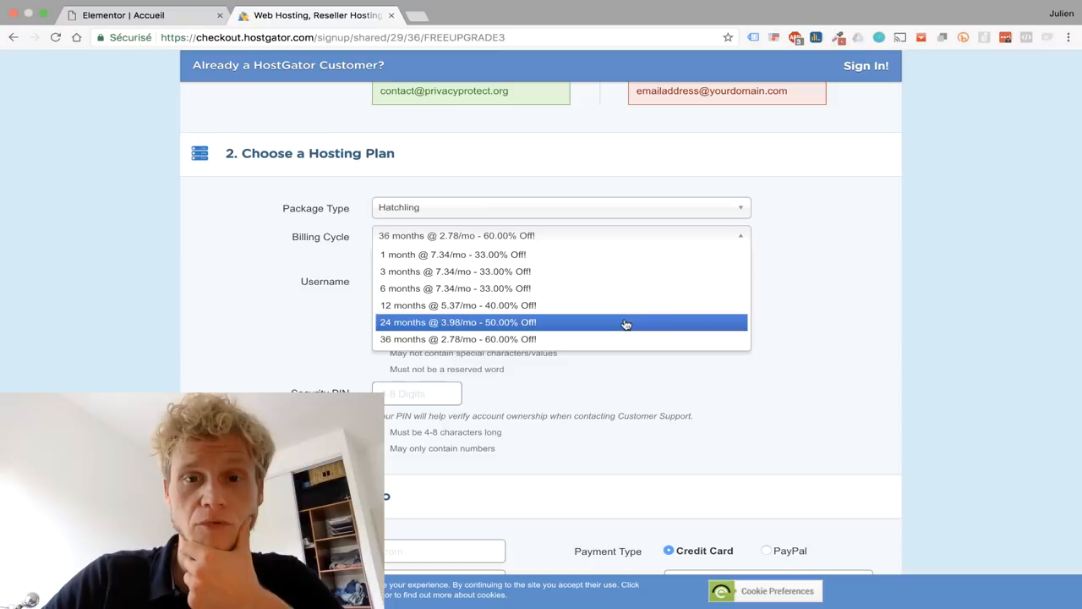
{"action": "left_click", "coordinate": [848, 310]}
Step: Review the order details, including the support and money-back guarantee, and agree to the Terms of Service, Cancellation Policy and Privacy Policy
{"action": "scroll", "coordinate": [848, 311], "scroll_direction": "down", "scroll_amount": 10}
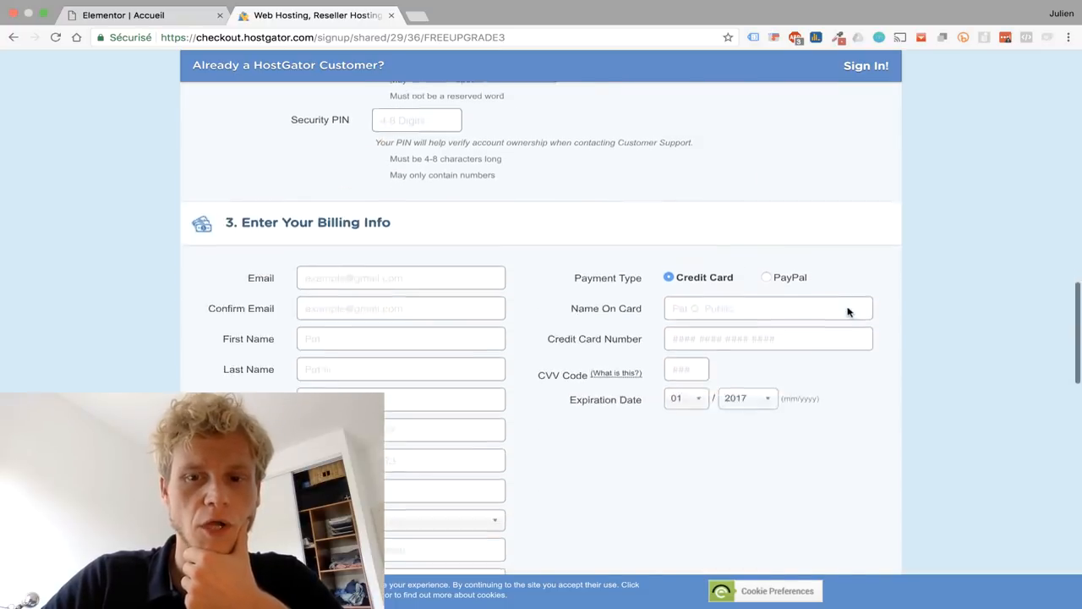
{"action": "scroll", "coordinate": [849, 311], "scroll_direction": "down", "scroll_amount": 10}
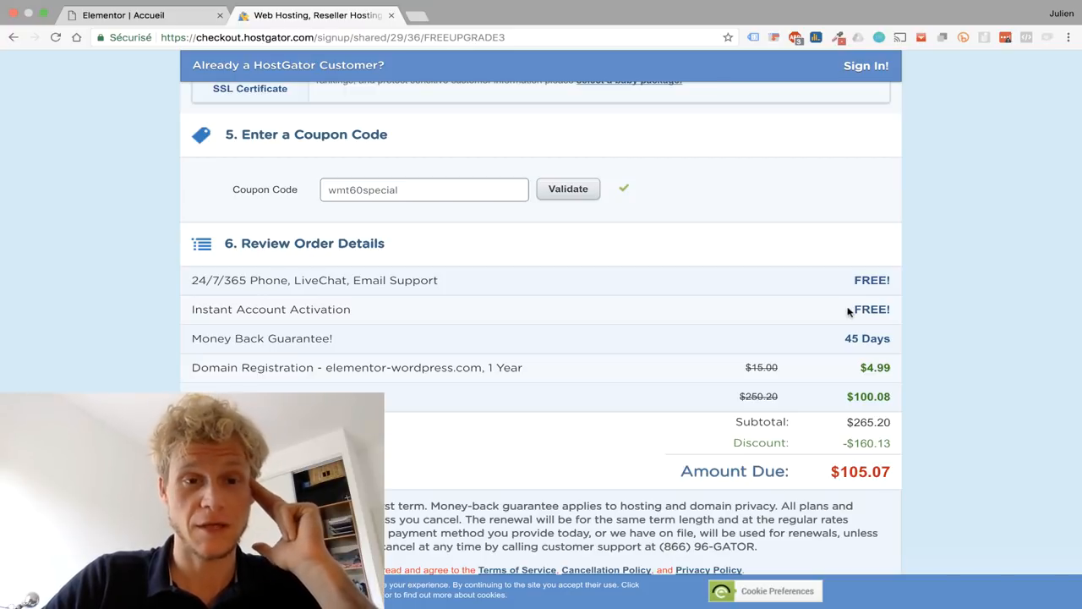
{"action": "left_click_drag", "start_coordinate": [853, 280], "coordinate": [888, 282]}
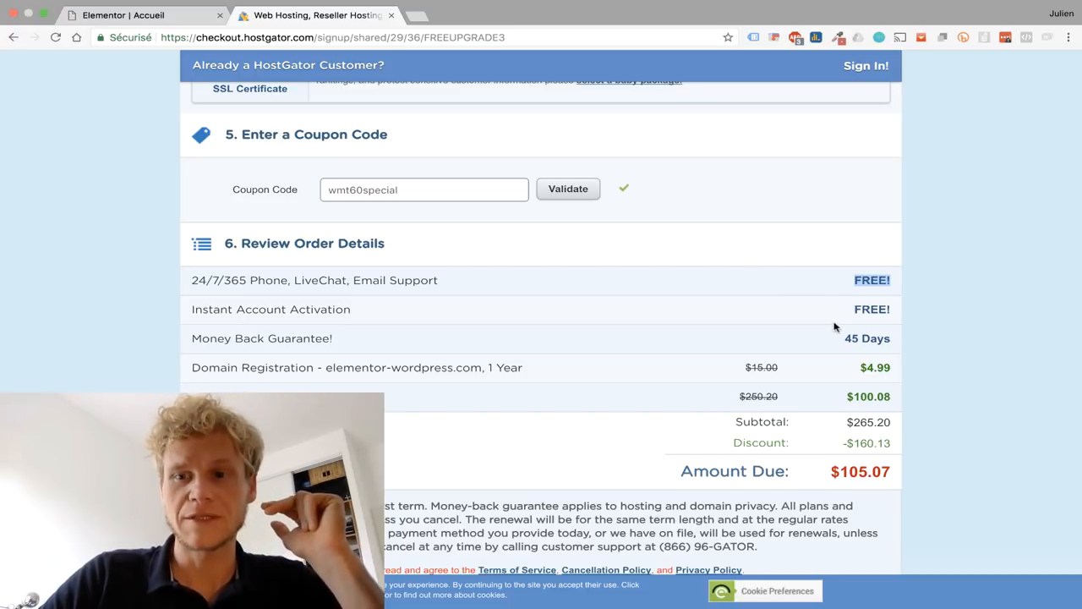
{"action": "left_click_drag", "start_coordinate": [843, 338], "coordinate": [889, 339]}
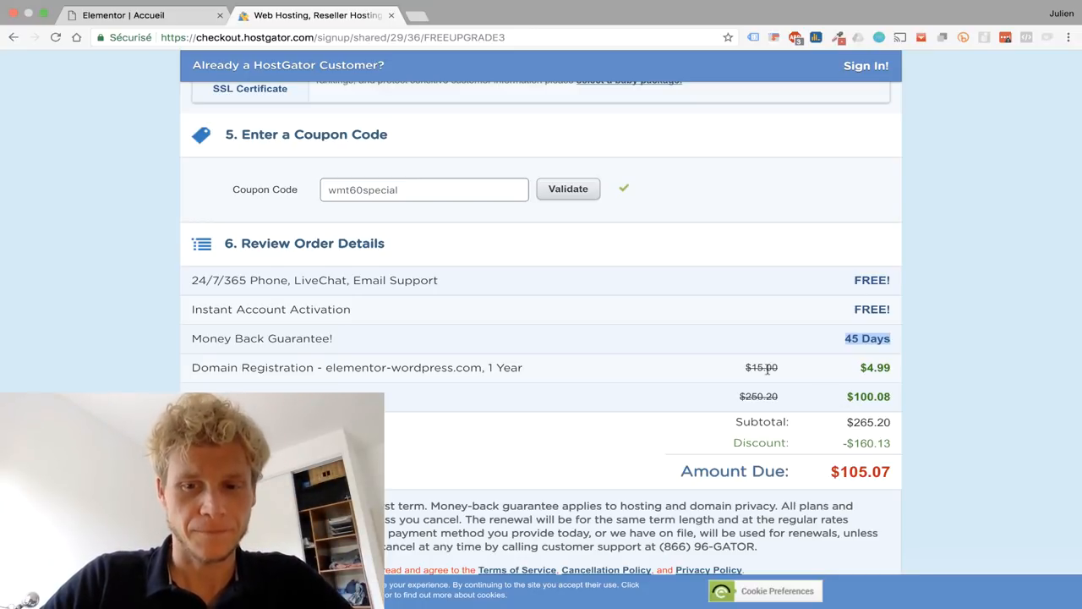
{"action": "scroll", "coordinate": [766, 368], "scroll_direction": "down", "scroll_amount": 2}
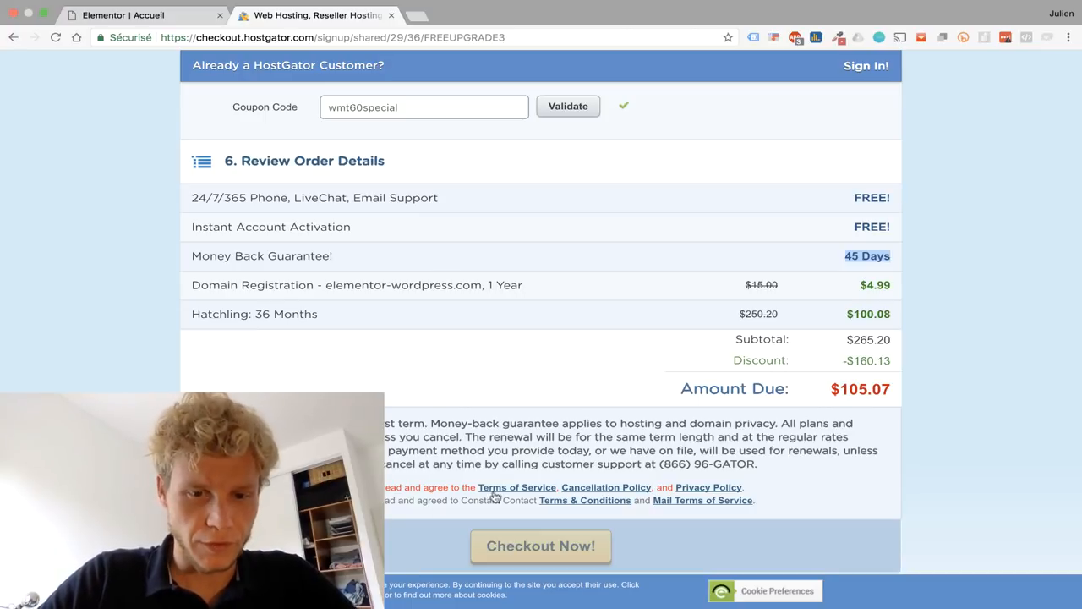
{"action": "left_click", "coordinate": [343, 488]}
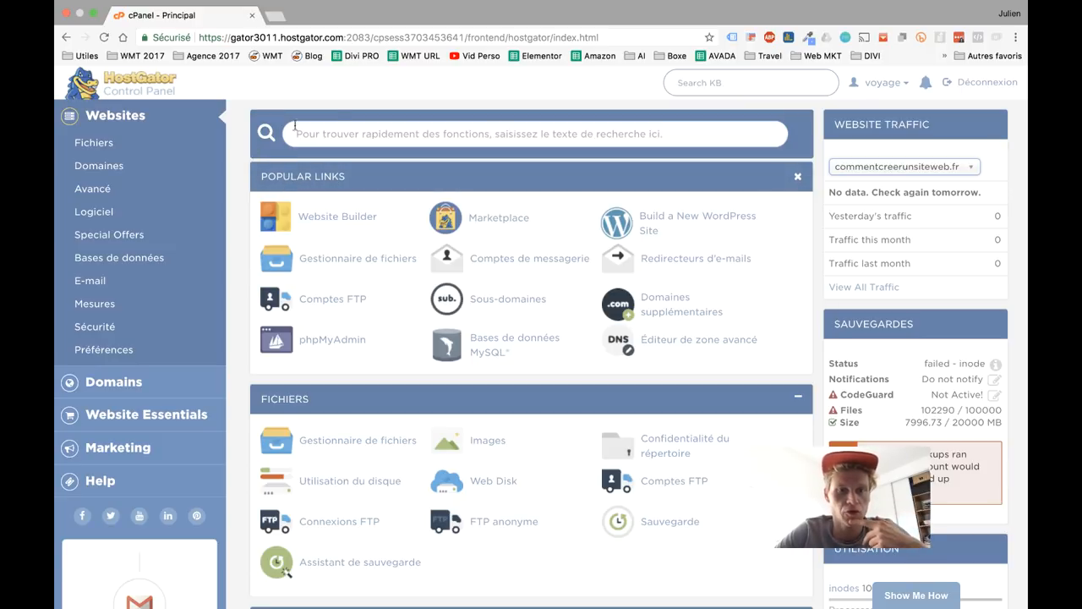
Step: Switch to the HostGator cPanel and look through the domains available in the website traffic statistics
{"action": "left_click", "coordinate": [938, 169]}
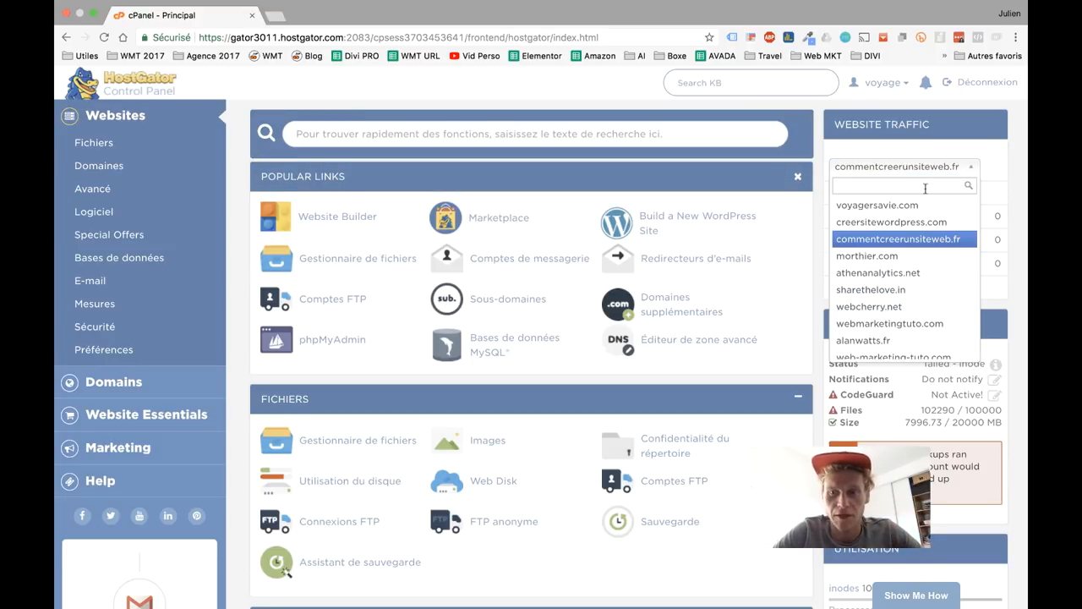
{"action": "scroll", "coordinate": [898, 304], "scroll_direction": "down", "scroll_amount": 5}
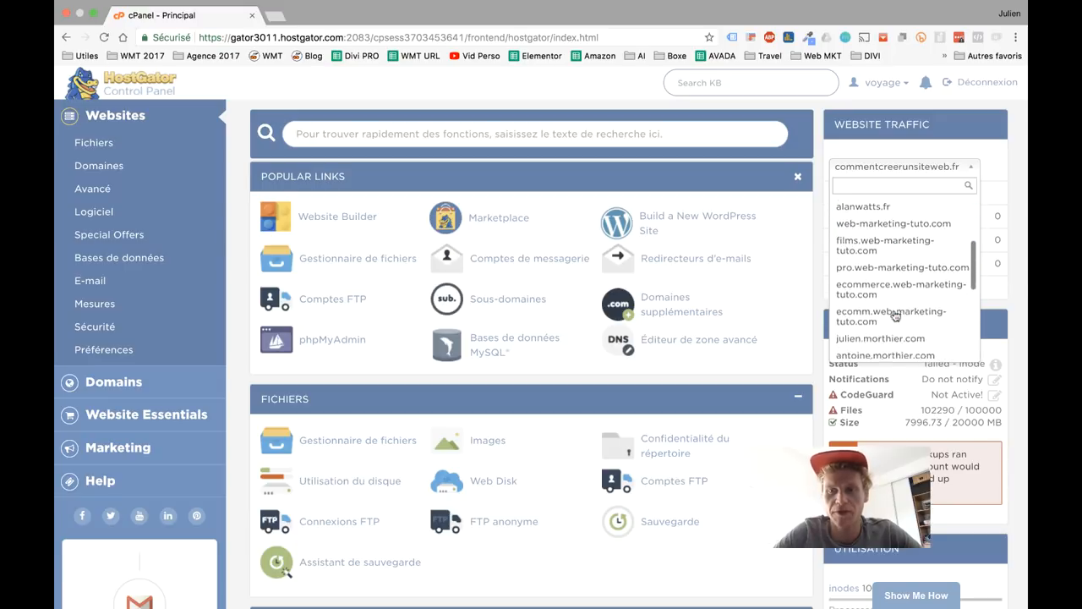
{"action": "scroll", "coordinate": [896, 315], "scroll_direction": "down", "scroll_amount": 3}
{"action": "scroll", "coordinate": [896, 315], "scroll_direction": "up", "scroll_amount": 10}
{"action": "scroll", "coordinate": [895, 315], "scroll_direction": "up", "scroll_amount": 2}
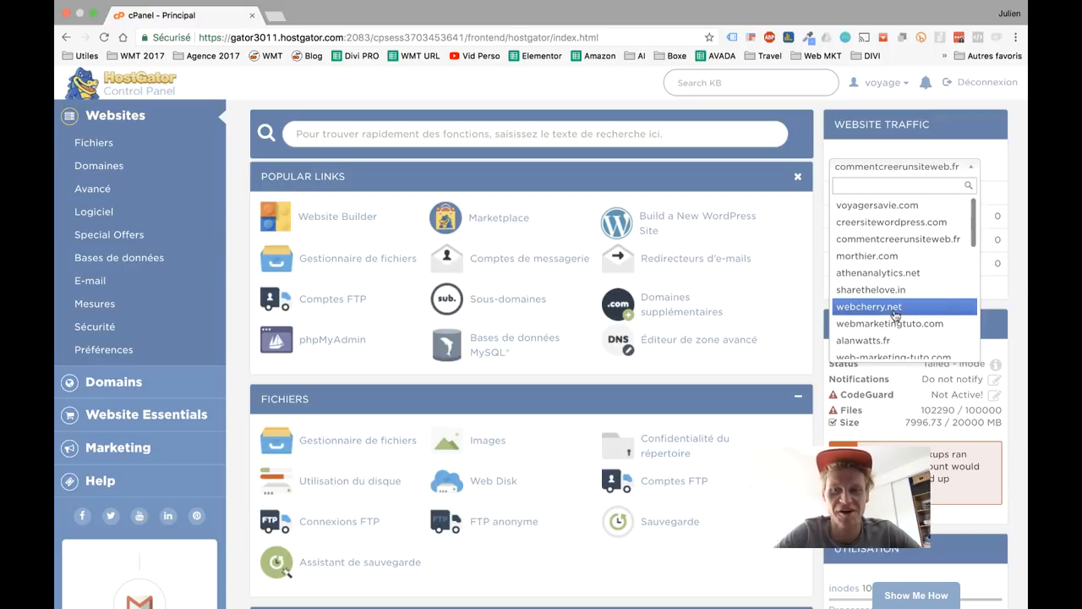
{"action": "left_click", "coordinate": [985, 152]}
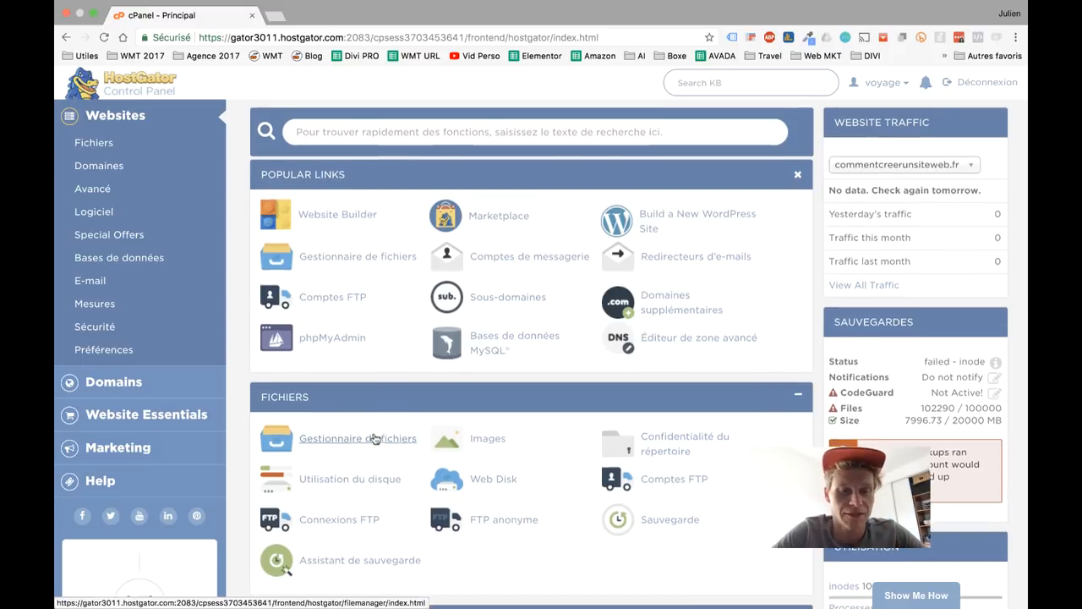
Step: Start the installer for building a new WordPress site from the cPanel home page
{"action": "scroll", "coordinate": [375, 434], "scroll_direction": "down", "scroll_amount": 5}
{"action": "scroll", "coordinate": [374, 433], "scroll_direction": "down", "scroll_amount": 10}
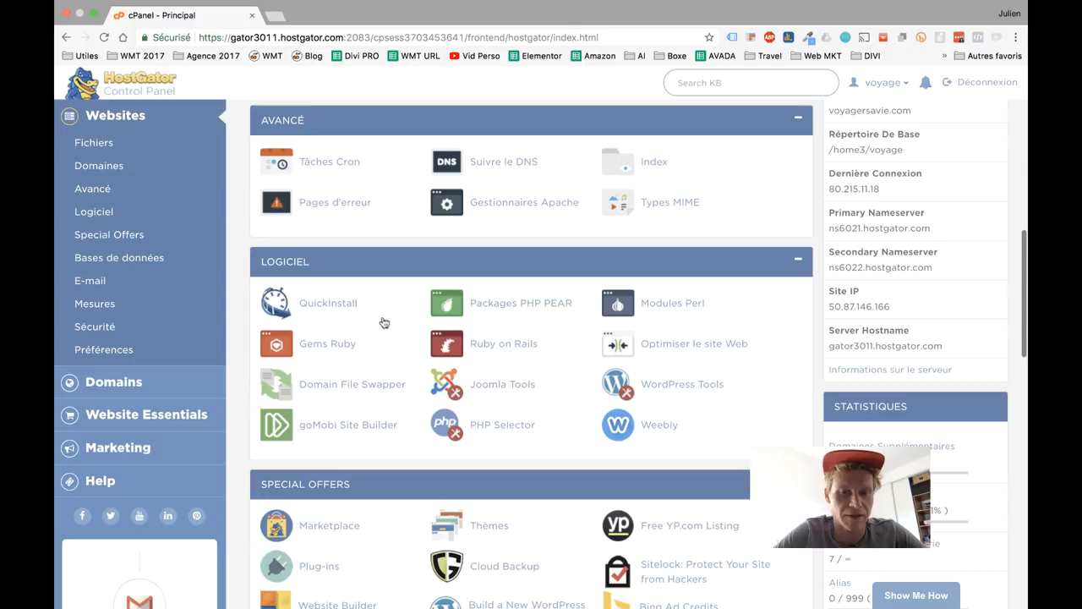
{"action": "scroll", "coordinate": [338, 303], "scroll_direction": "down", "scroll_amount": 8}
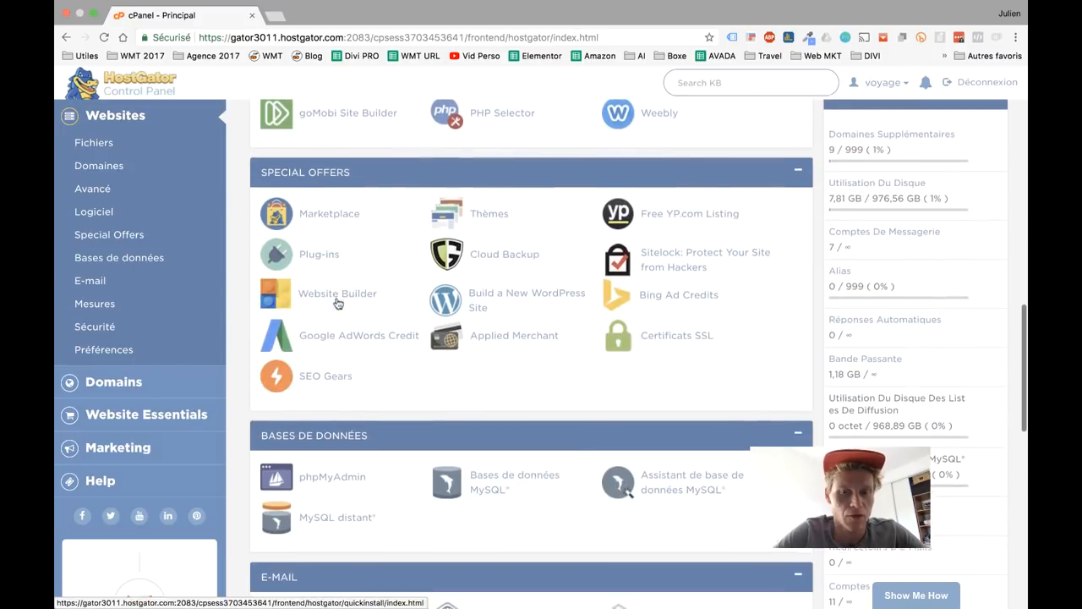
{"action": "left_click", "coordinate": [489, 294]}
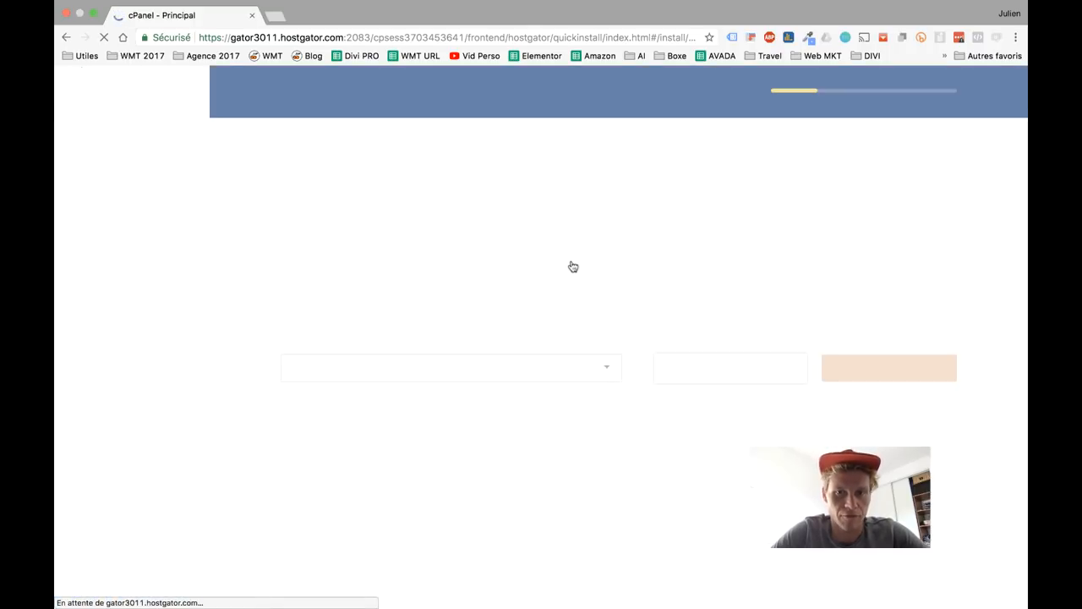
Step: Choose webmarketingtuto.com as the domain for the WordPress installation and proceed to the install settings
{"action": "left_click", "coordinate": [437, 380]}
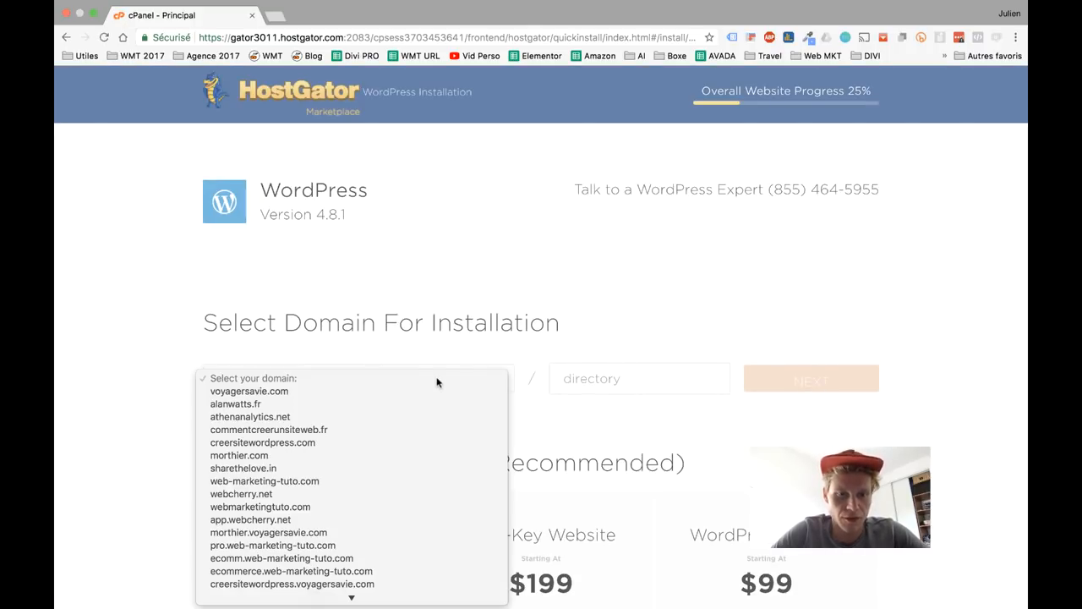
{"action": "scroll", "coordinate": [453, 390], "scroll_direction": "down", "scroll_amount": 5}
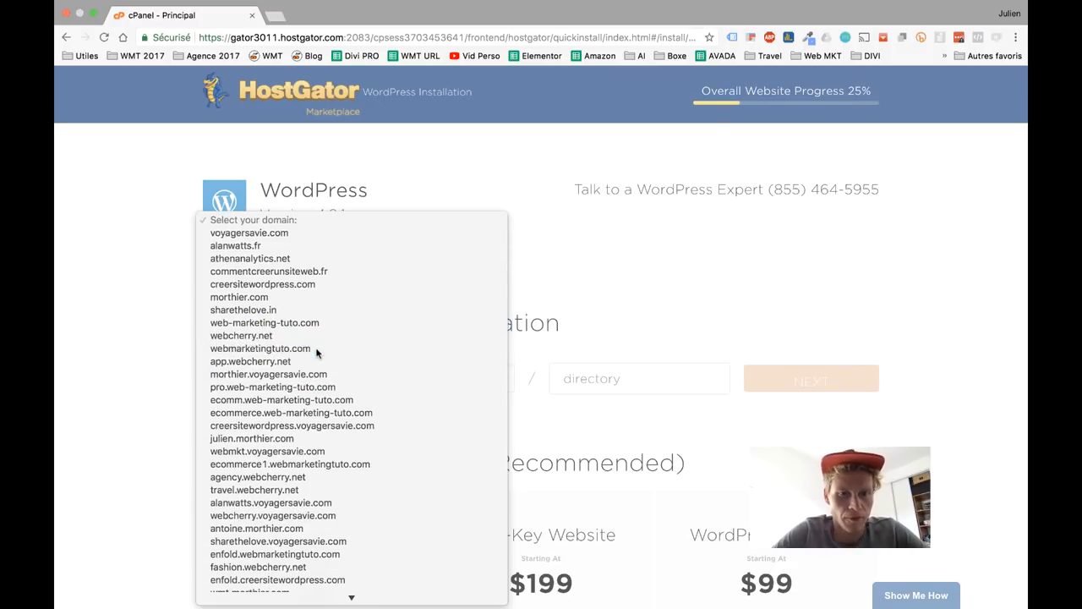
{"action": "left_click", "coordinate": [288, 348]}
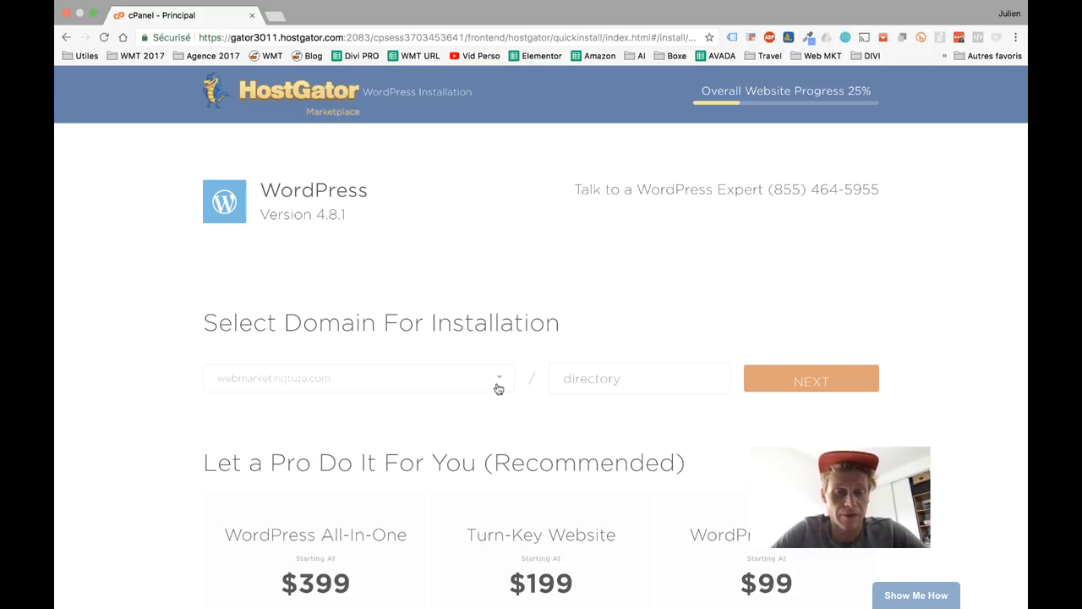
{"action": "left_click", "coordinate": [812, 382]}
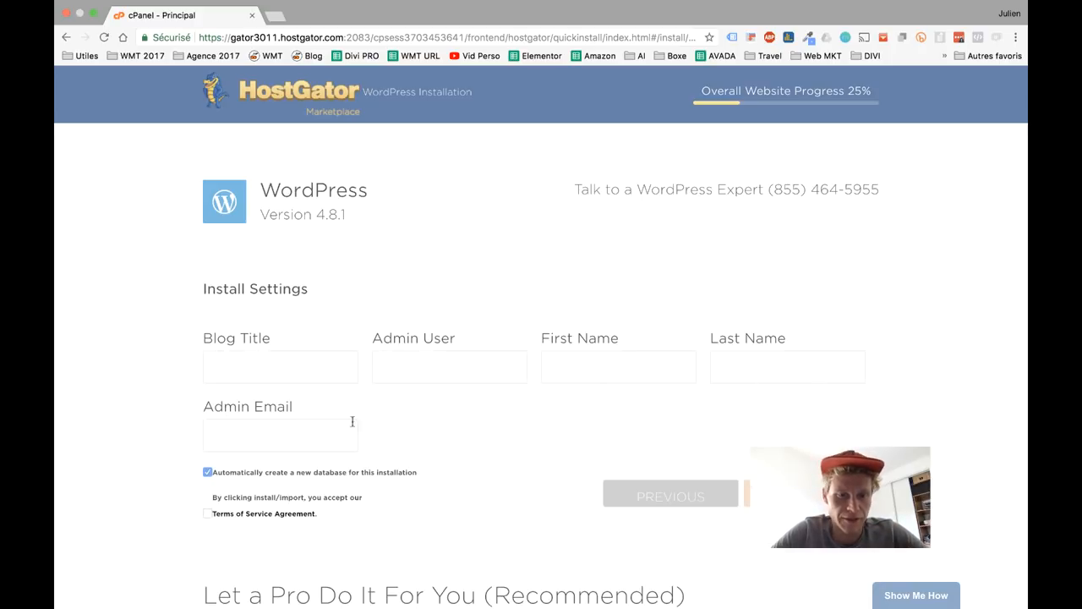
Step: Enter Elementor as the blog title in the install settings and start filling in the admin user
{"action": "scroll", "coordinate": [266, 354], "scroll_direction": "down", "scroll_amount": 2}
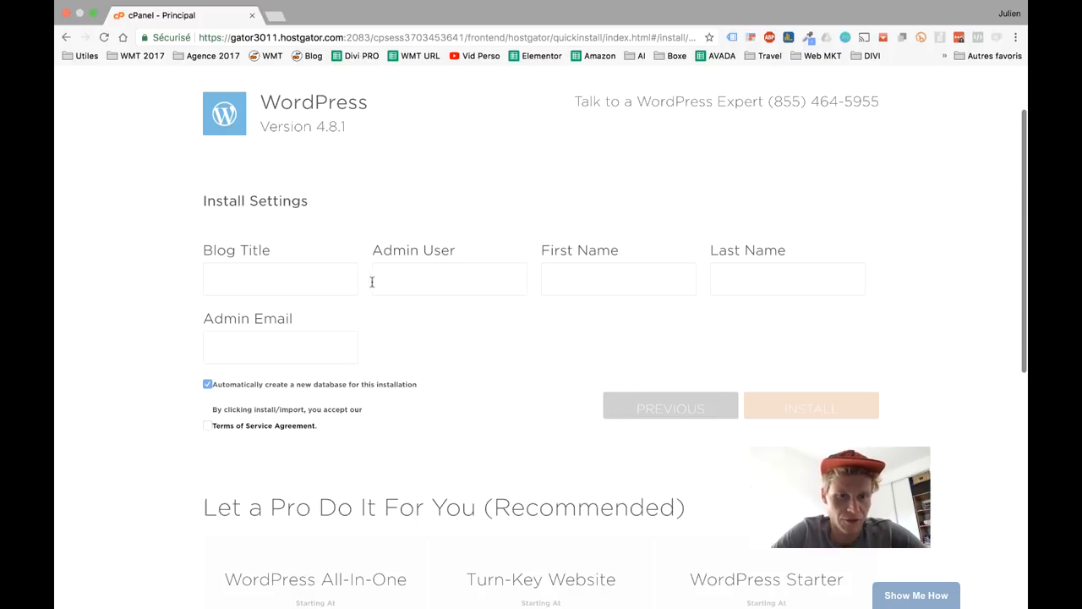
{"action": "left_click", "coordinate": [324, 285]}
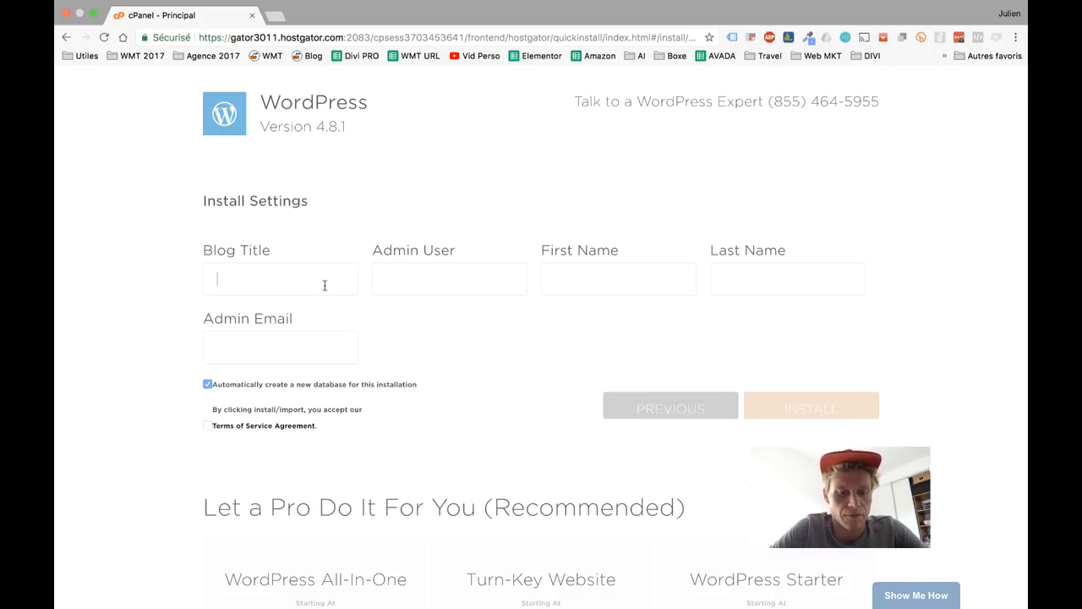
{"action": "type", "text": "Elementor"}
{"action": "left_click", "coordinate": [407, 284]}
{"action": "type", "text": "J"}
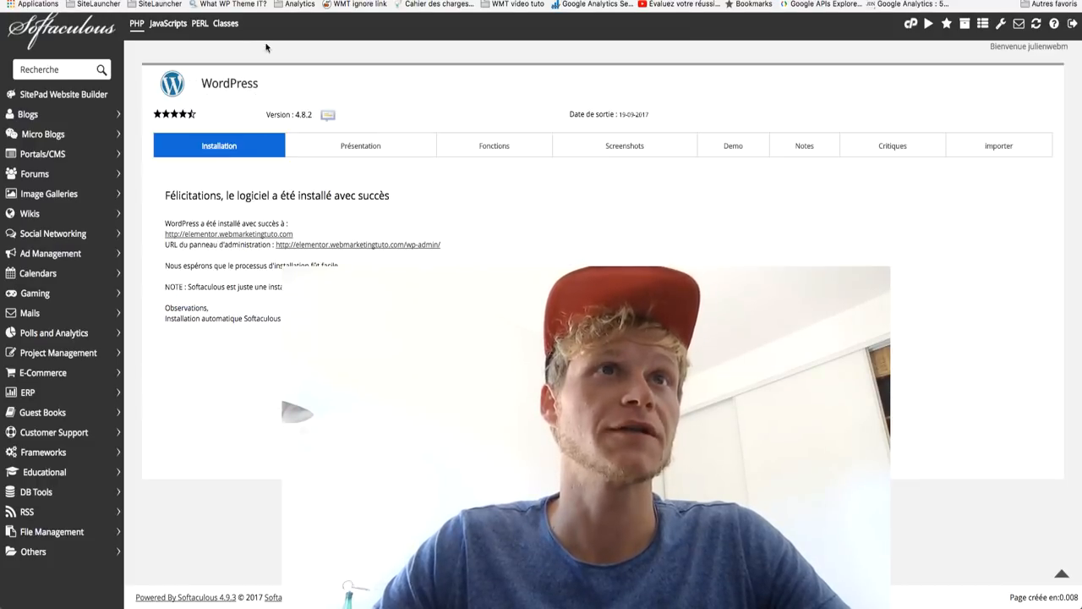
Step: Open the newly installed WordPress site elementor.webmarketingtuto.com from the Softaculous installation page
{"action": "left_click", "coordinate": [223, 236]}
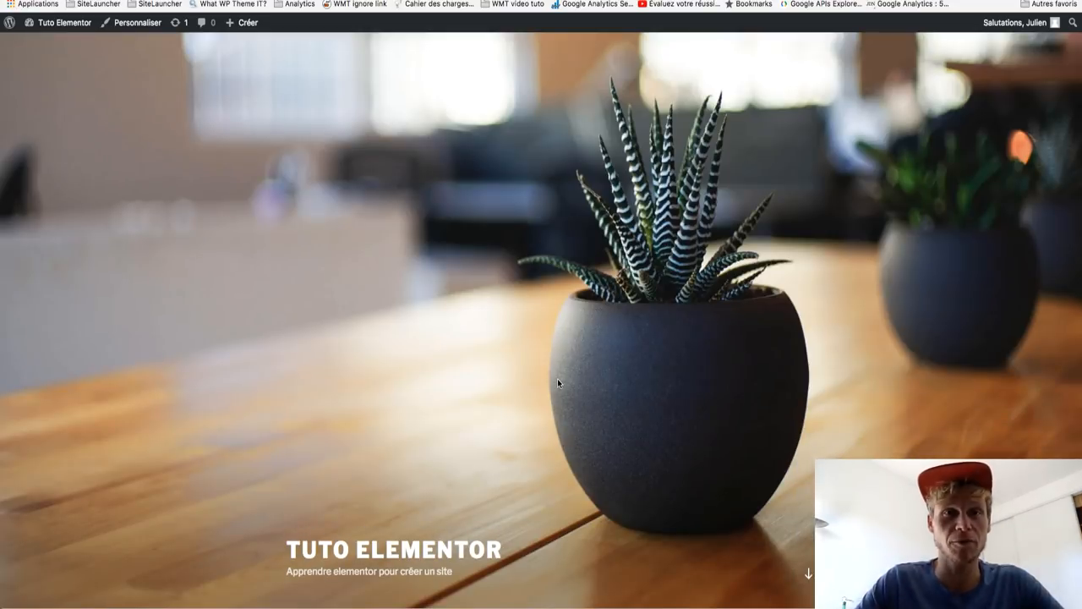
Step: Look through the new site's default home page and the finished Elementor example site from header to footer
{"action": "scroll", "coordinate": [606, 473], "scroll_direction": "down", "scroll_amount": 1}
{"action": "scroll", "coordinate": [606, 472], "scroll_direction": "down", "scroll_amount": 15}
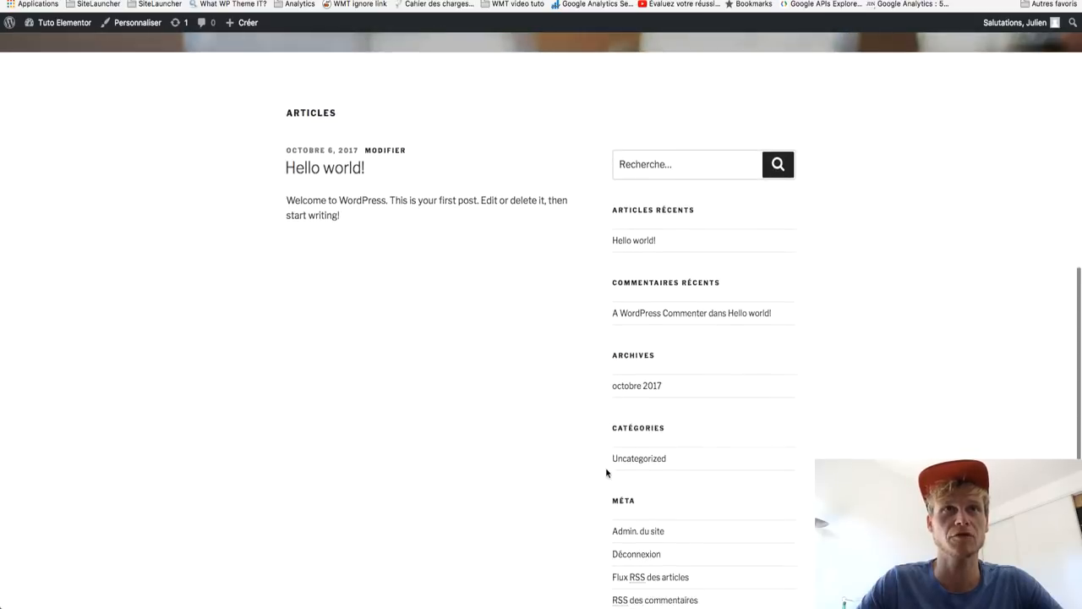
{"action": "scroll", "coordinate": [606, 470], "scroll_direction": "up", "scroll_amount": 15}
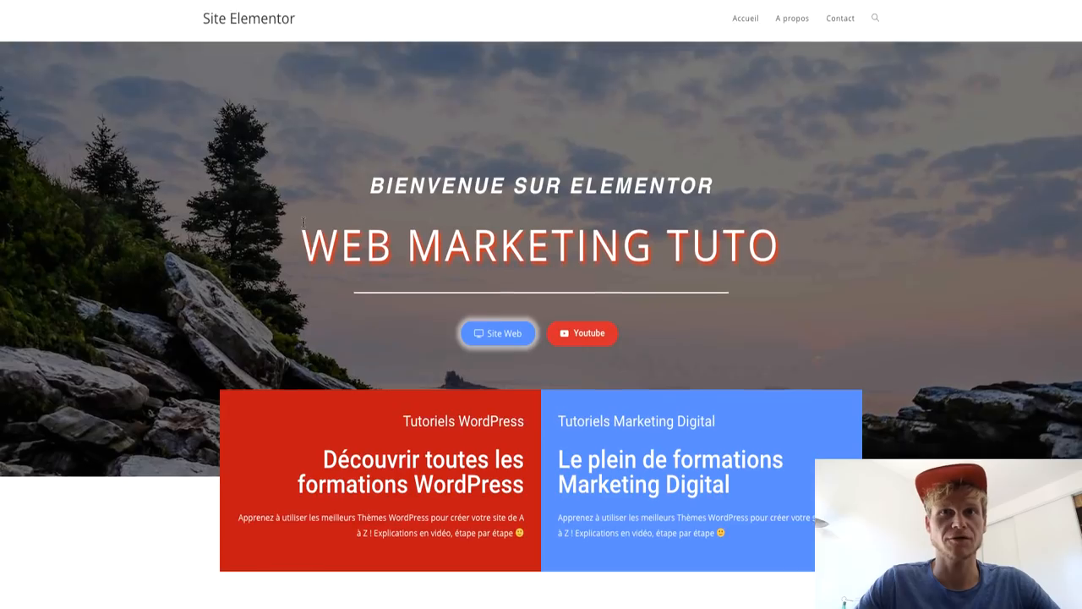
{"action": "scroll", "coordinate": [303, 221], "scroll_direction": "down", "scroll_amount": 10}
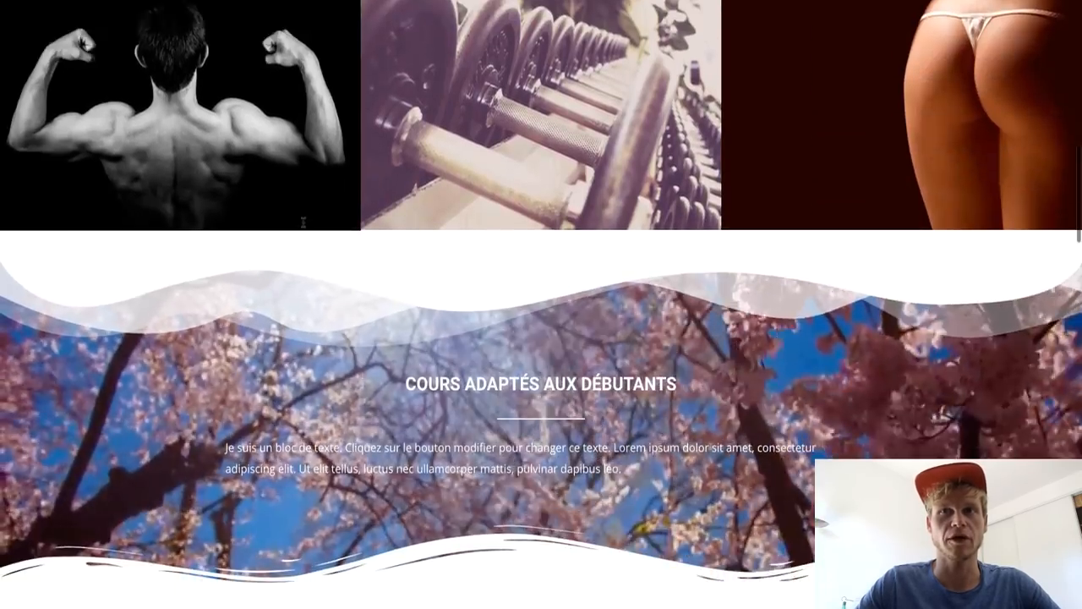
{"action": "scroll", "coordinate": [303, 221], "scroll_direction": "down", "scroll_amount": 10}
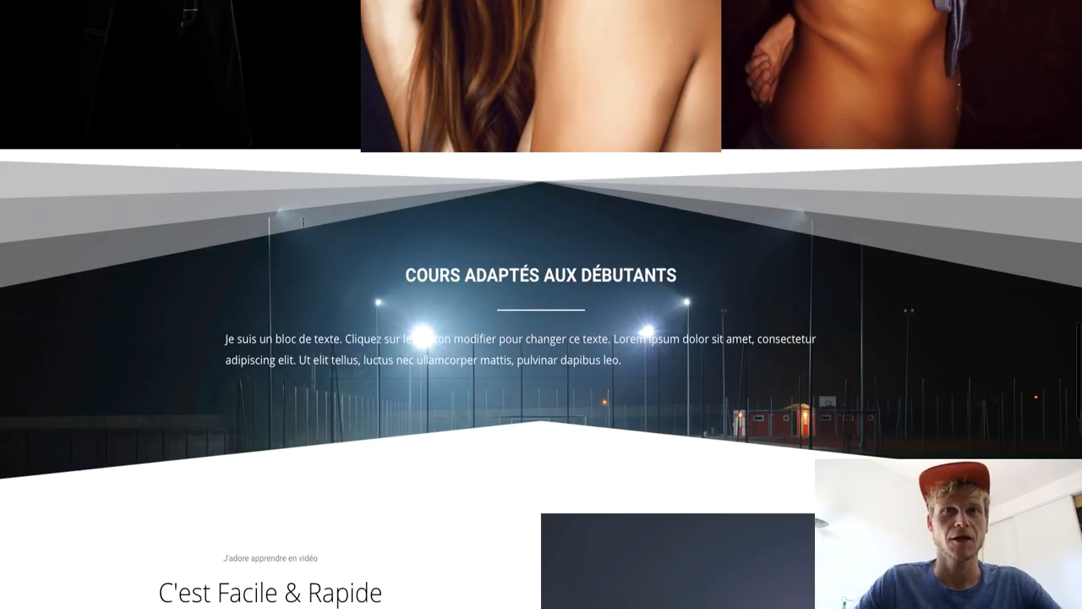
{"action": "scroll", "coordinate": [303, 222], "scroll_direction": "down", "scroll_amount": 13}
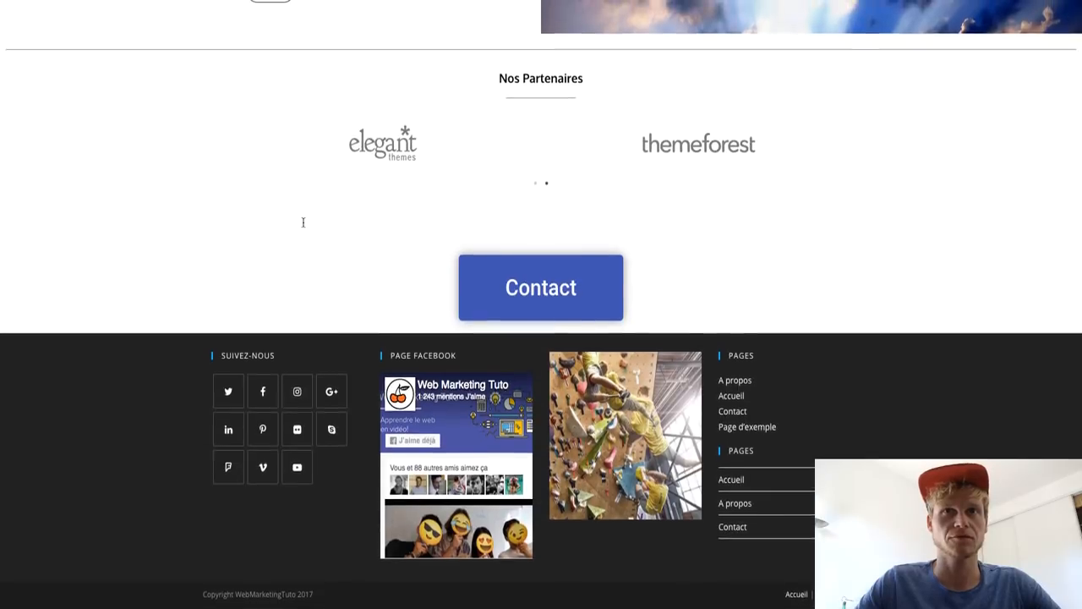
{"action": "scroll", "coordinate": [303, 221], "scroll_direction": "up", "scroll_amount": 14}
{"action": "scroll", "coordinate": [302, 222], "scroll_direction": "up", "scroll_amount": 20}
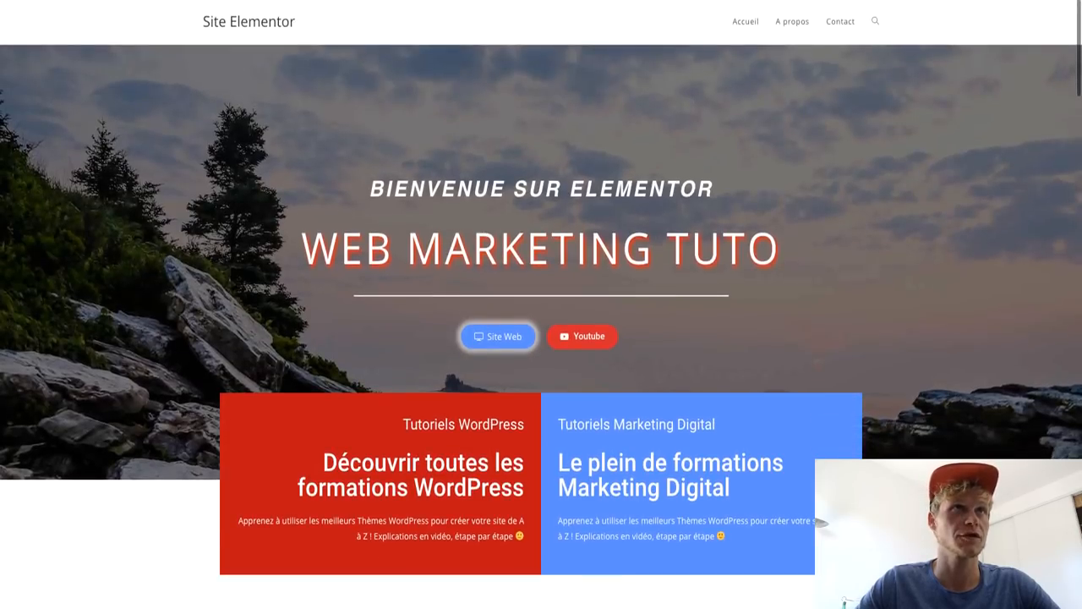
Step: Open the new site's WordPress dashboard, then find, install and activate the Elementor Page Builder plugin
{"action": "type", "text": "/wp-"}
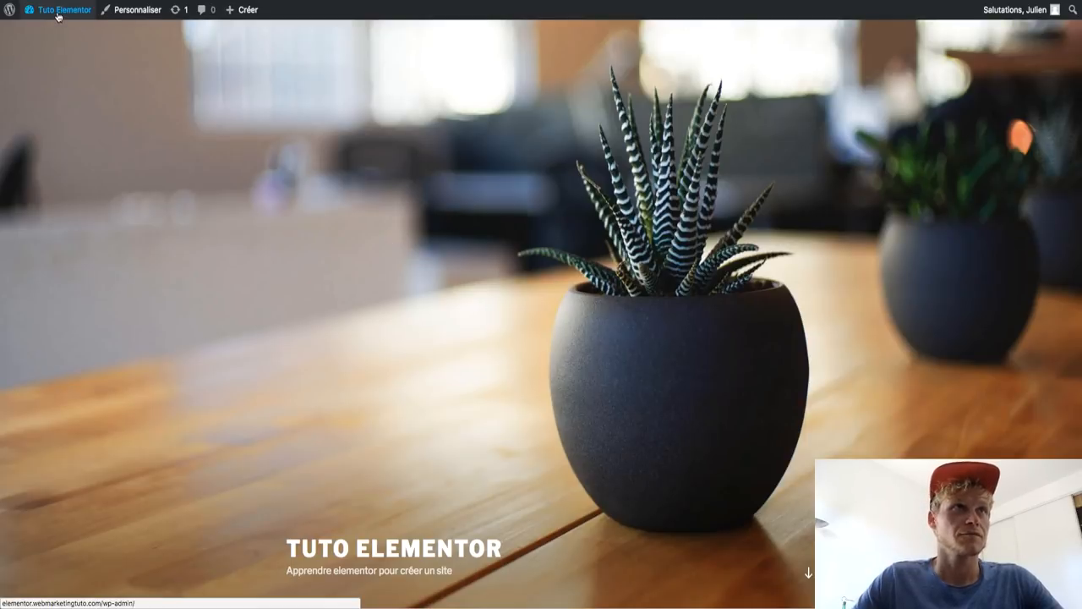
{"action": "left_click", "coordinate": [58, 12]}
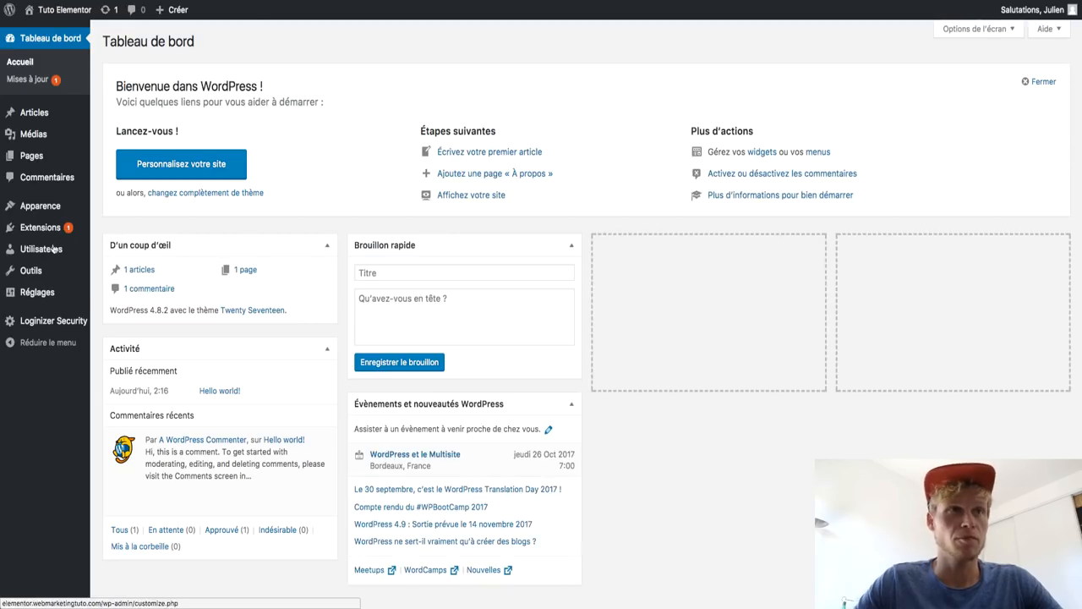
{"action": "mouse_move", "coordinate": [38, 230]}
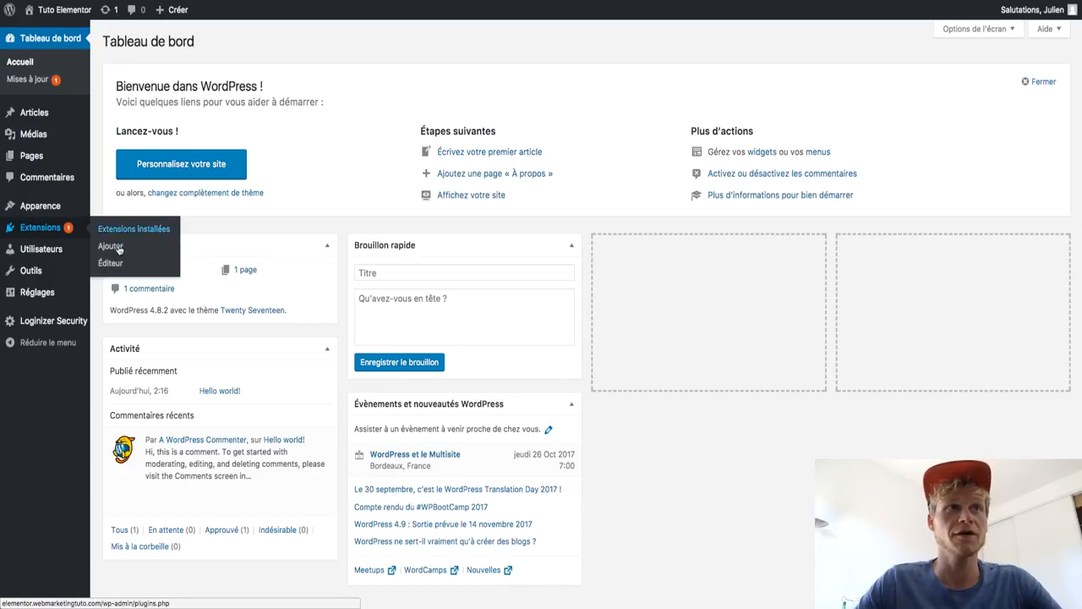
{"action": "left_click", "coordinate": [119, 249]}
{"action": "left_click", "coordinate": [975, 71]}
{"action": "type", "text": "elementor"}
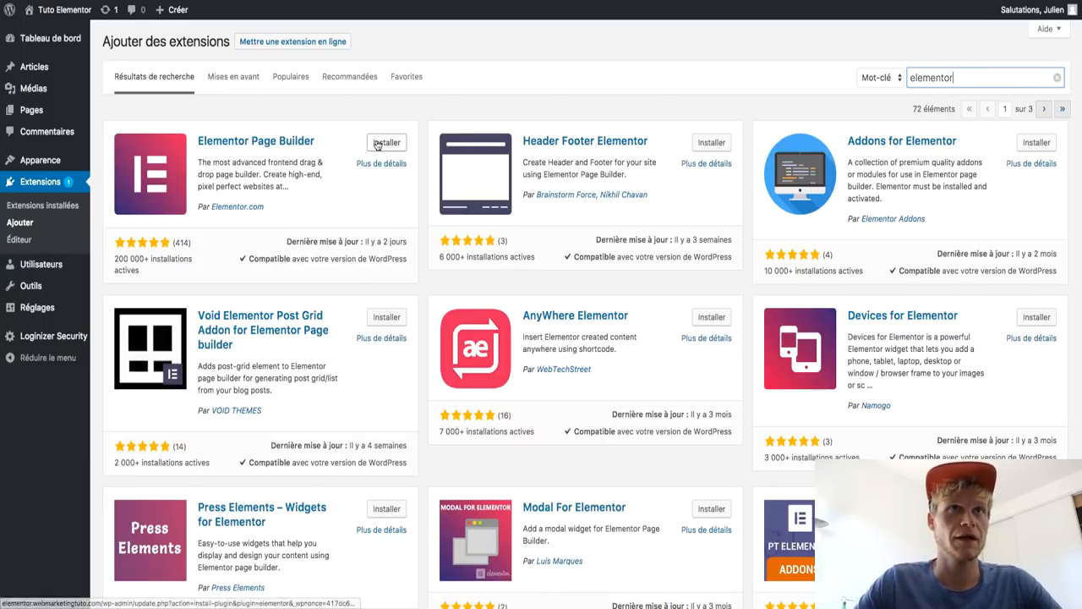
{"action": "left_click", "coordinate": [385, 143]}
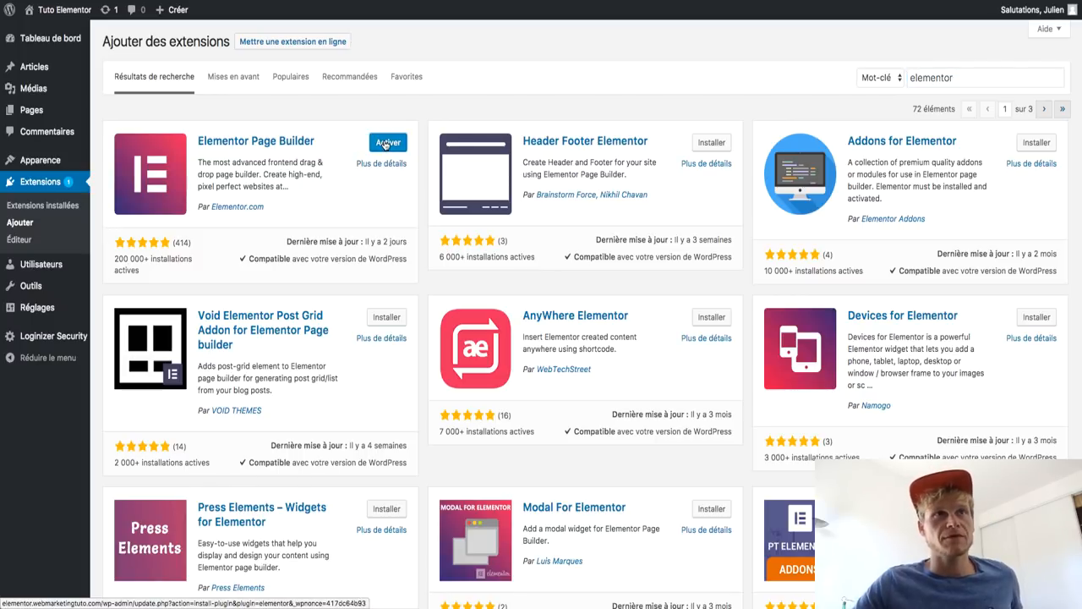
{"action": "left_click", "coordinate": [385, 143]}
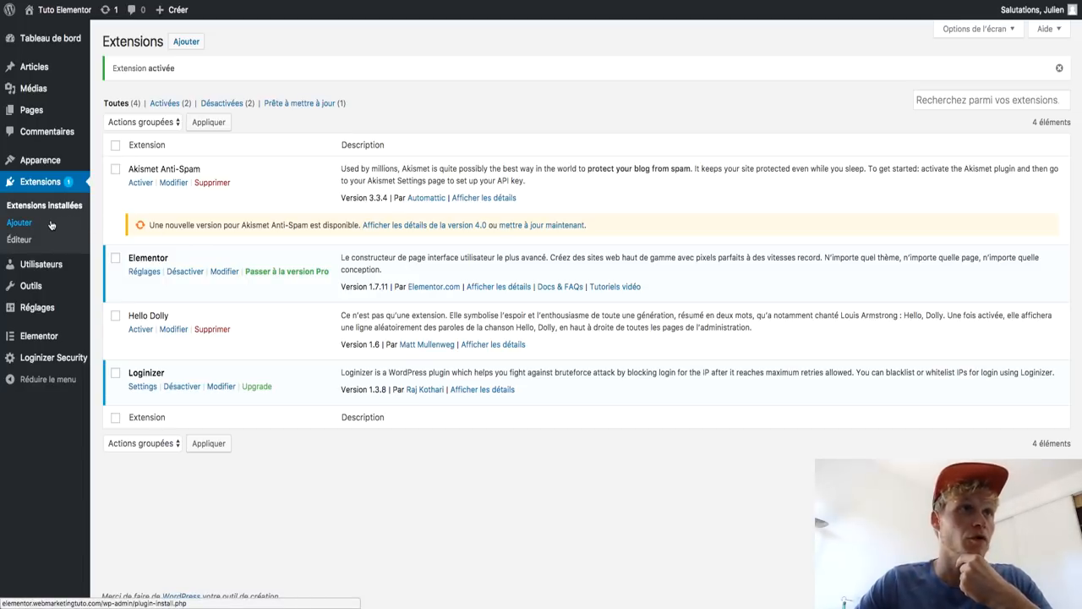
Step: Search the theme directory for oceanwp, then install and activate the OceanWP theme
{"action": "mouse_move", "coordinate": [56, 116]}
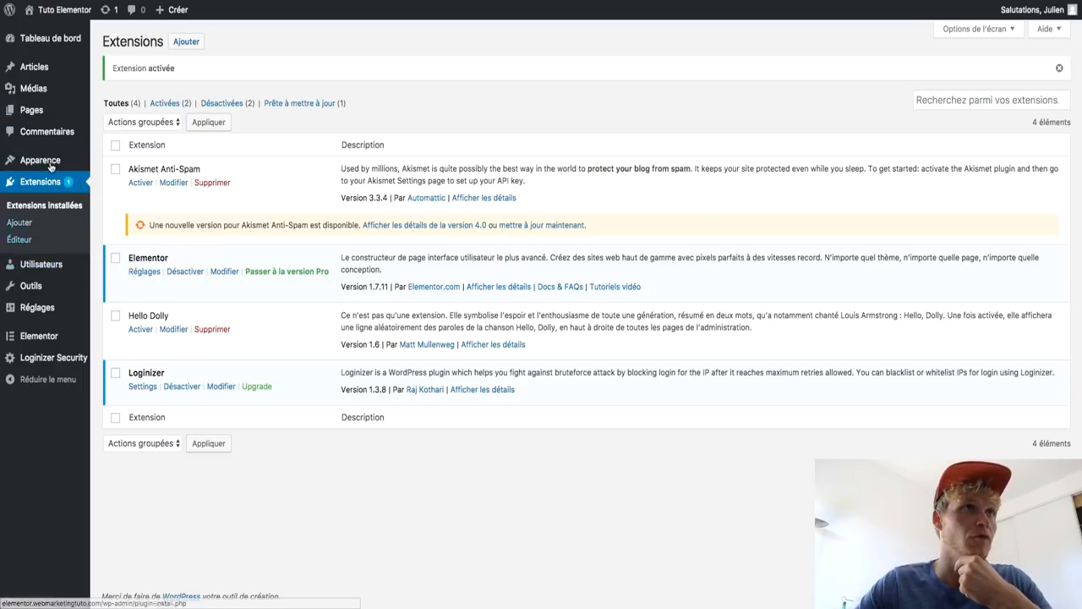
{"action": "mouse_move", "coordinate": [53, 160]}
{"action": "left_click", "coordinate": [112, 164]}
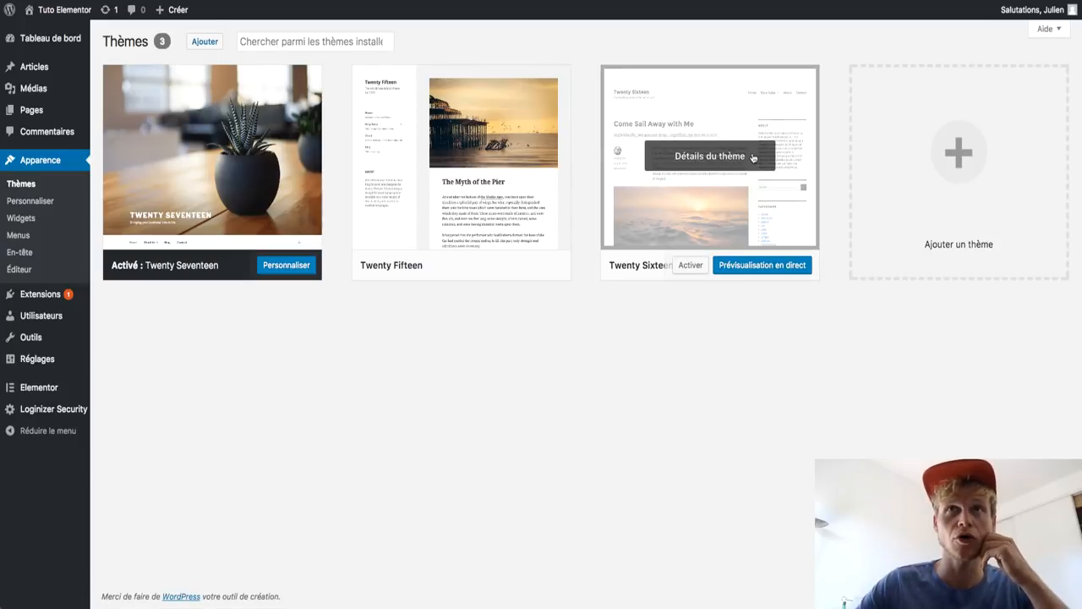
{"action": "left_click", "coordinate": [203, 46]}
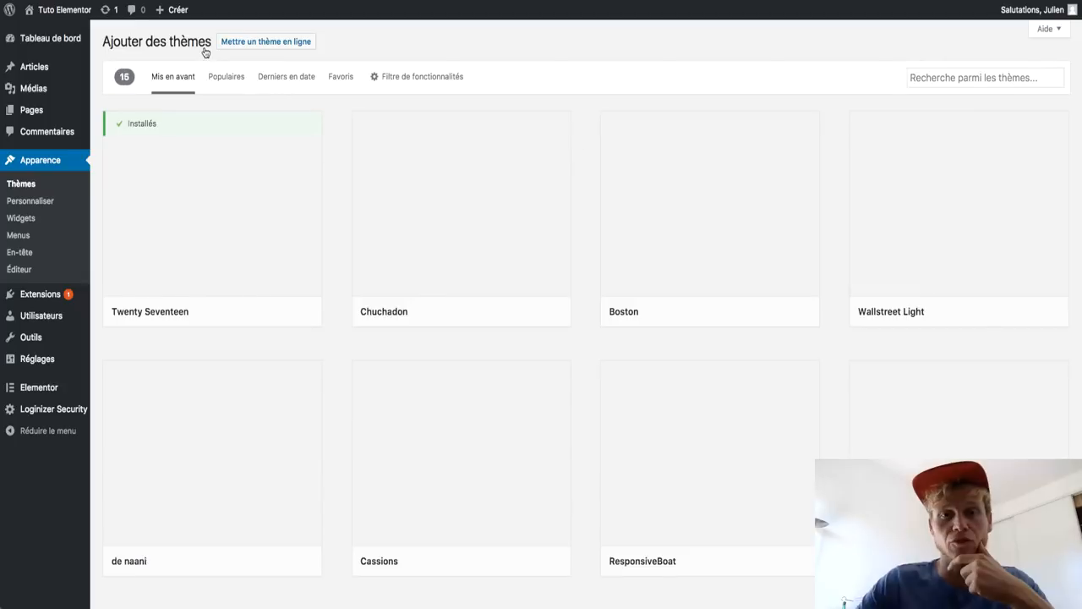
{"action": "left_click", "coordinate": [989, 77]}
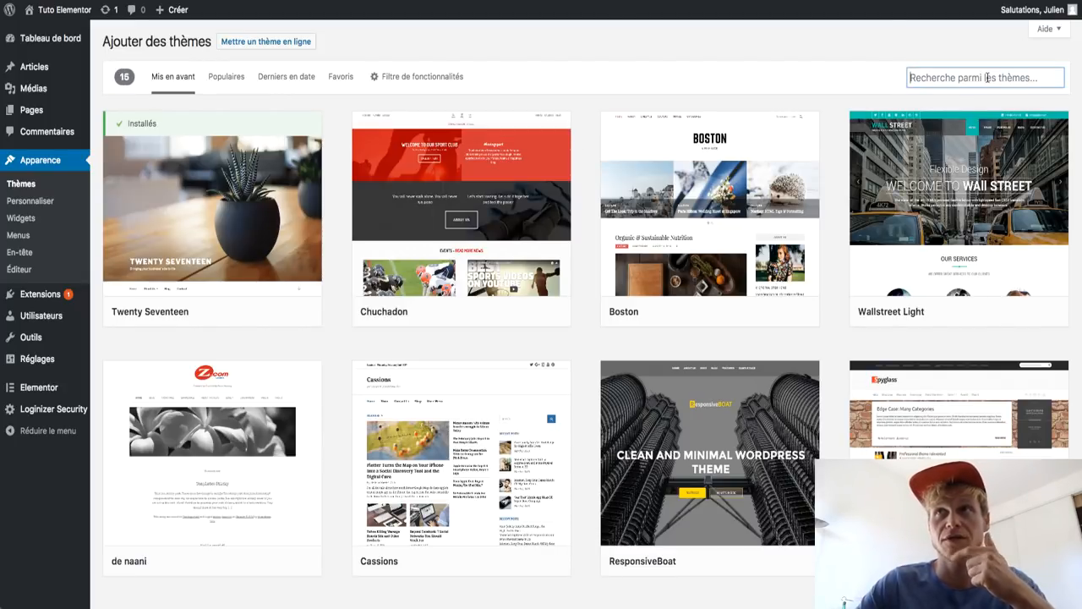
{"action": "type", "text": "oceanwp"}
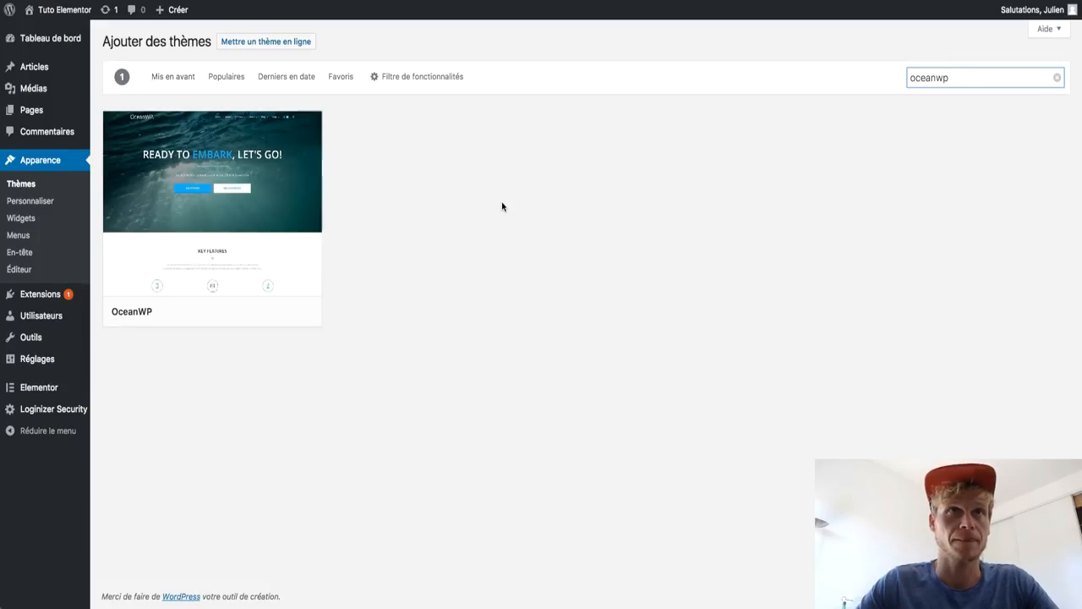
{"action": "mouse_move", "coordinate": [241, 306]}
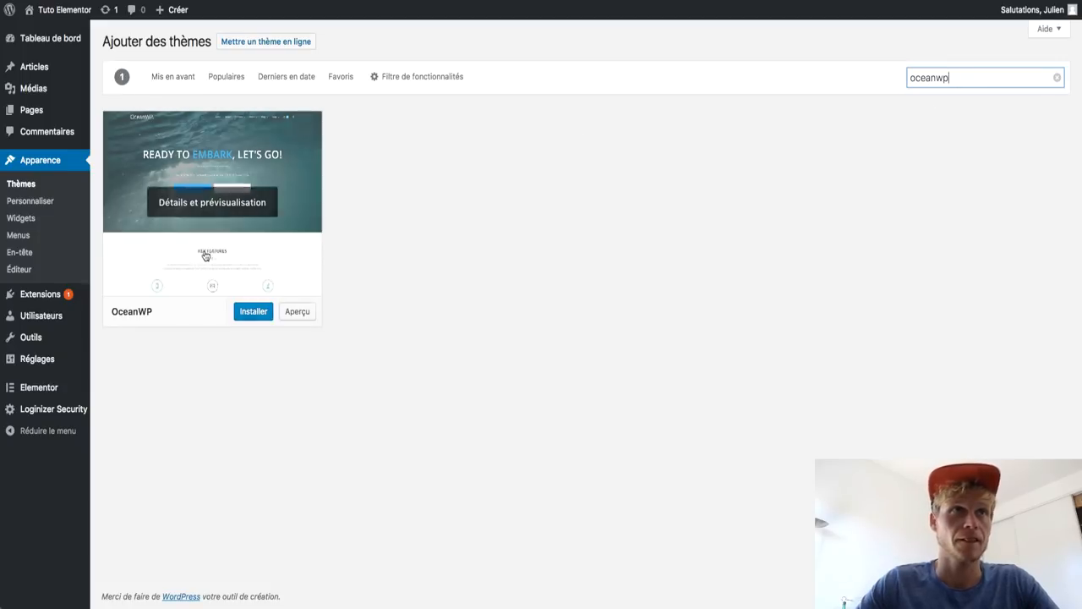
{"action": "left_click", "coordinate": [243, 310]}
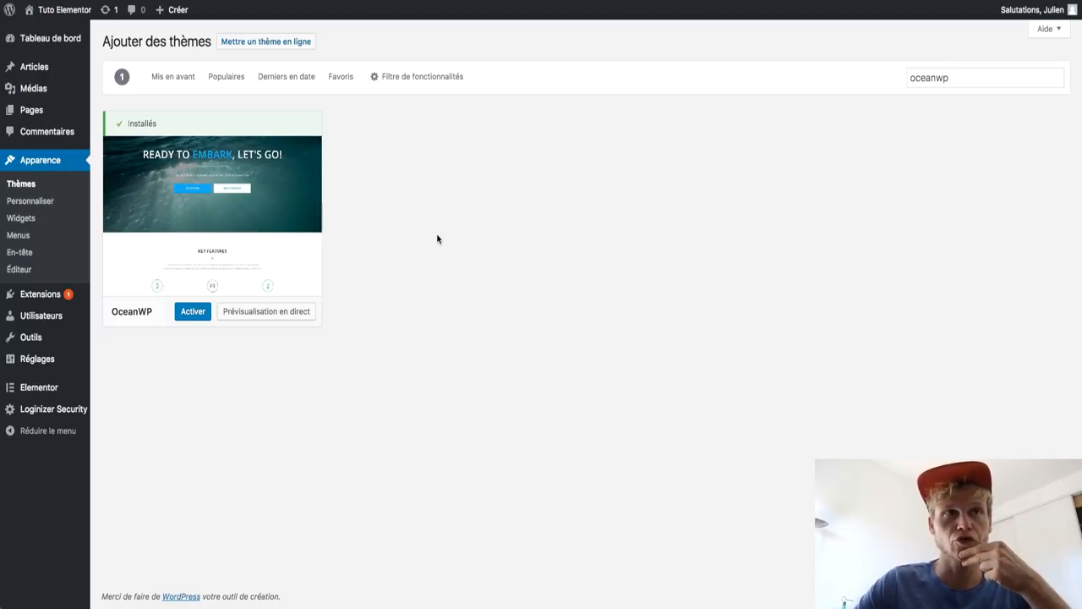
{"action": "left_click", "coordinate": [191, 311]}
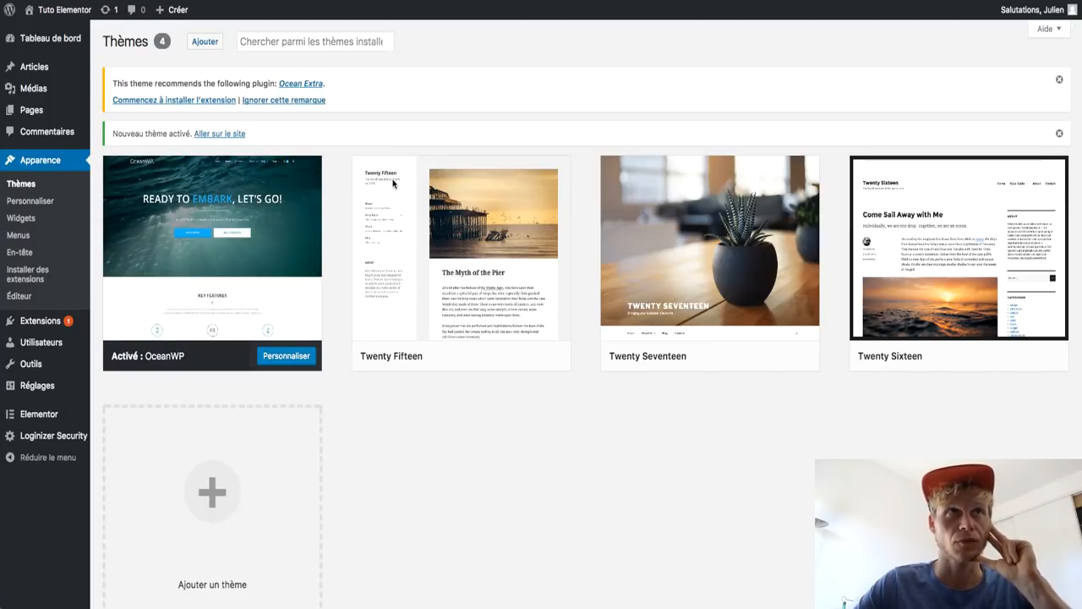
Step: View the site's front page with the OceanWP theme and check the list of installed plugins
{"action": "left_click", "coordinate": [219, 135]}
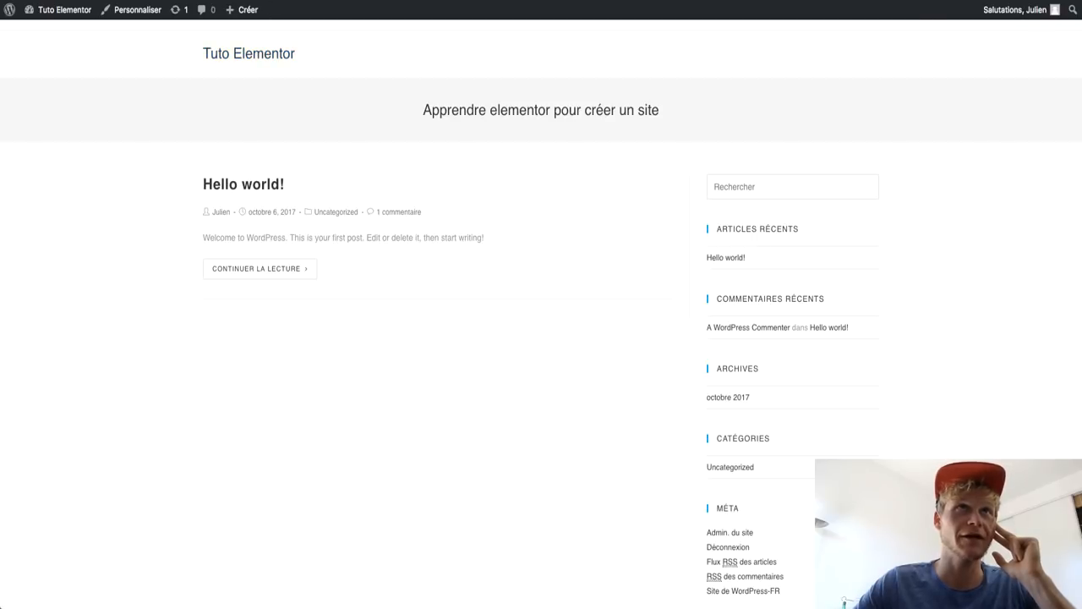
{"action": "key", "text": "ctrl+Tab"}
{"action": "left_click", "coordinate": [49, 230]}
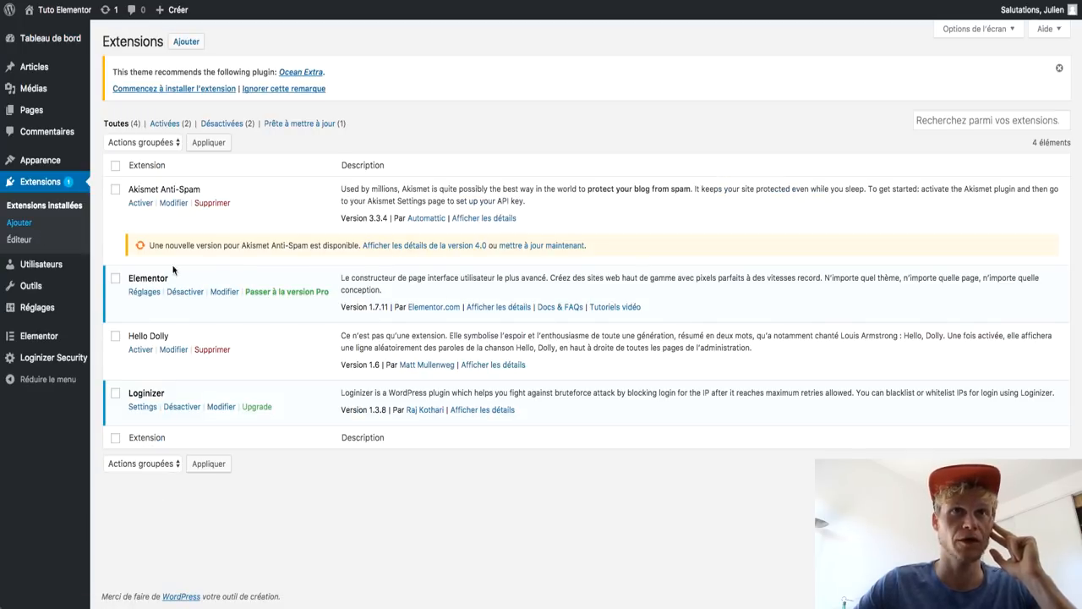
{"action": "left_click", "coordinate": [55, 15]}
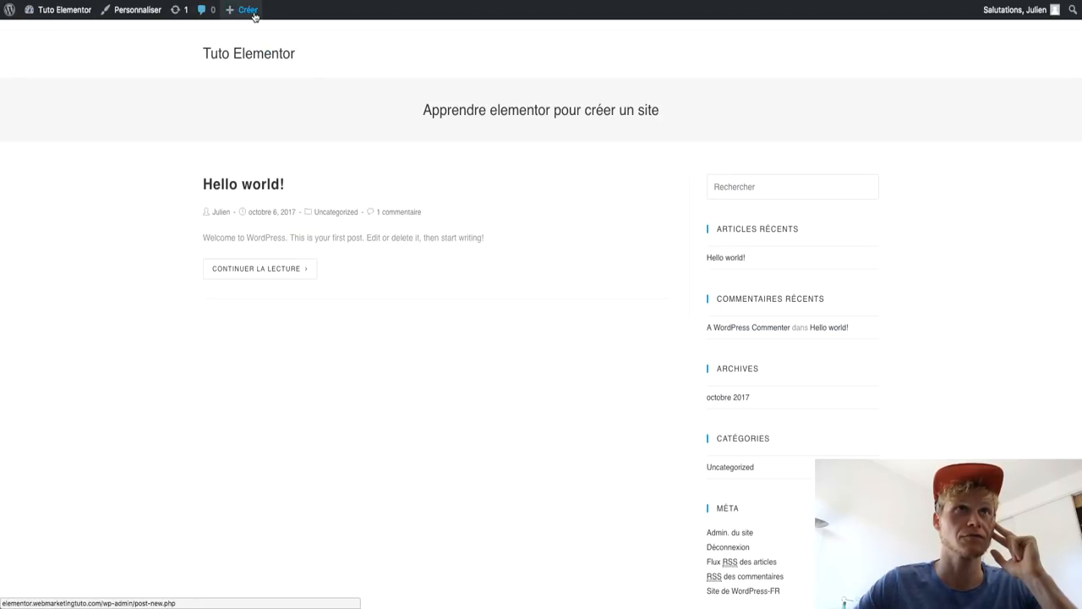
Step: Create a new page titled Accueil and publish it with the default template
{"action": "mouse_move", "coordinate": [254, 16]}
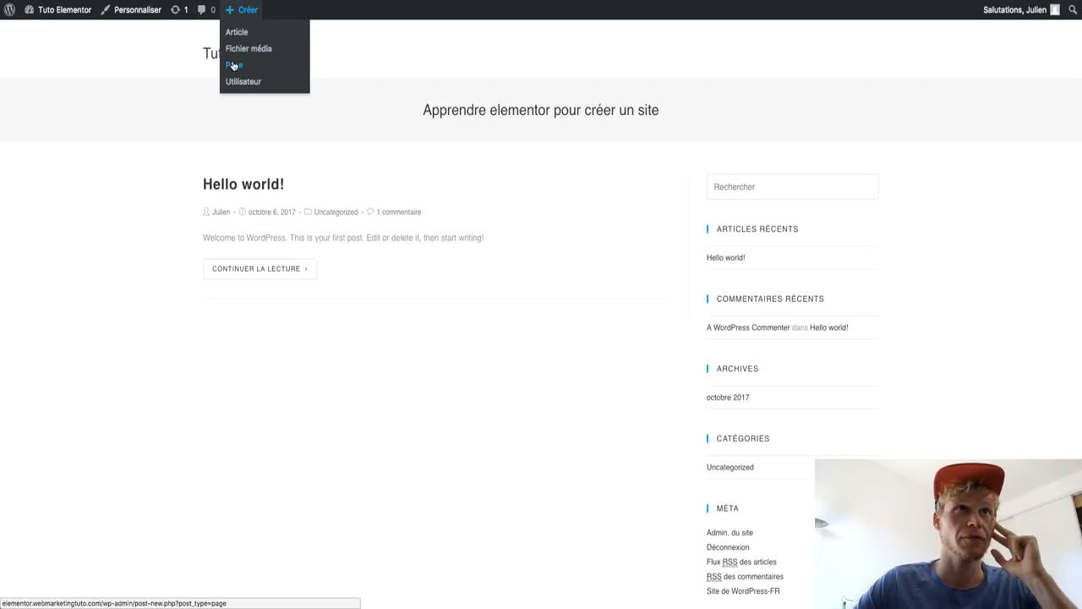
{"action": "left_click", "coordinate": [233, 65]}
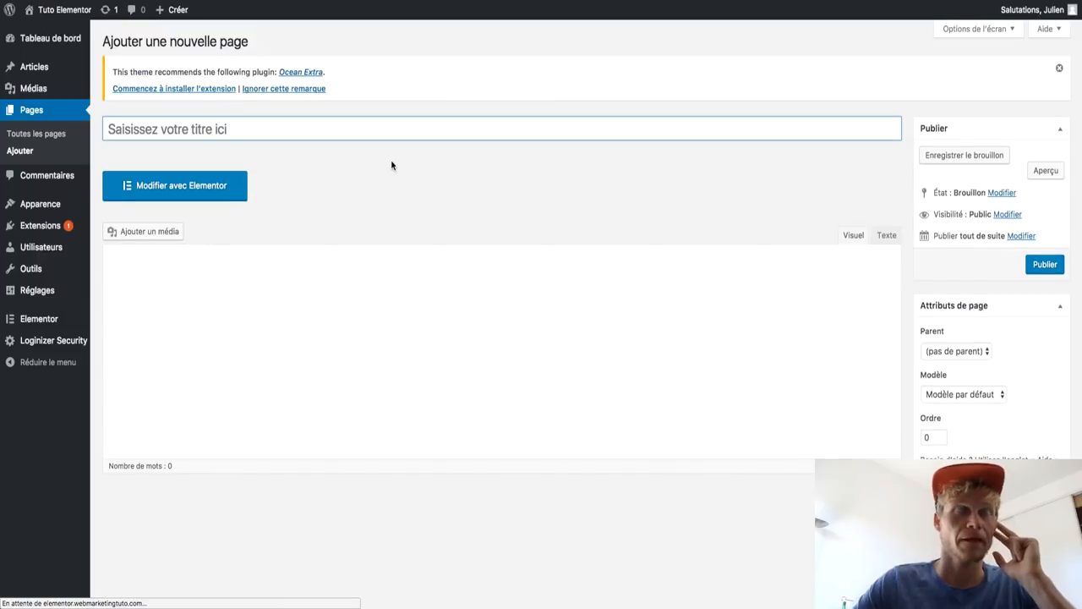
{"action": "type", "text": "Accueil"}
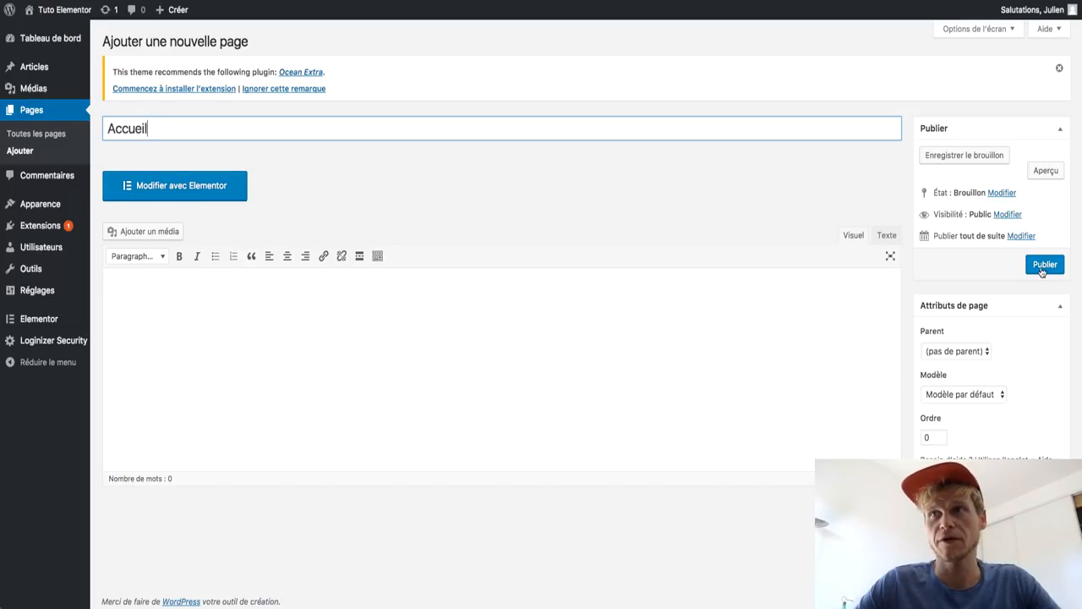
{"action": "left_click", "coordinate": [1012, 395]}
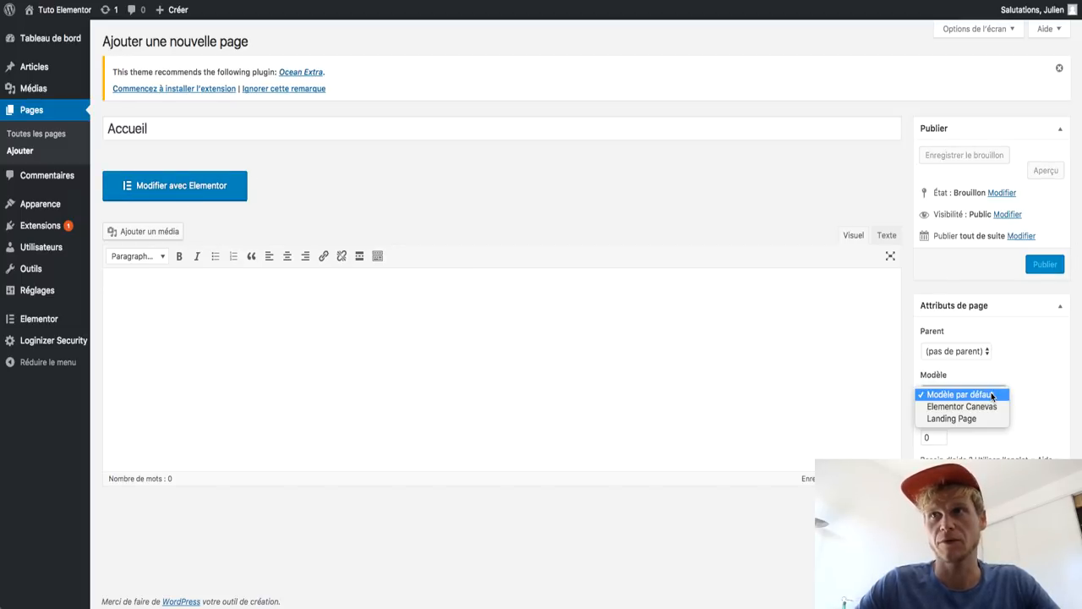
{"action": "left_click", "coordinate": [1048, 283]}
{"action": "left_click", "coordinate": [1047, 283]}
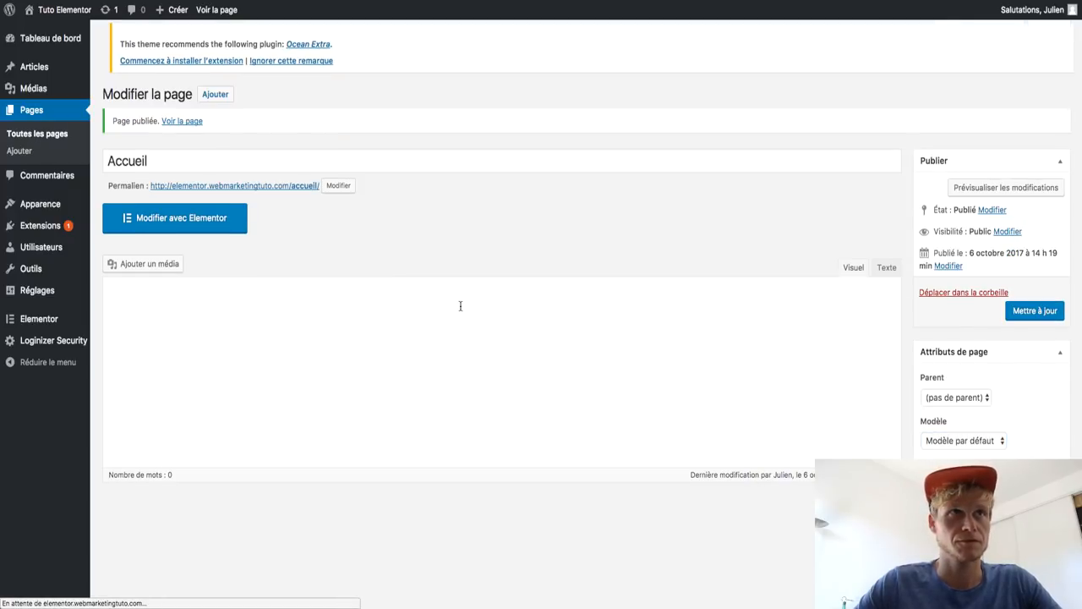
Step: View the published Accueil page on the site and open it for editing in Elementor
{"action": "left_click", "coordinate": [196, 124]}
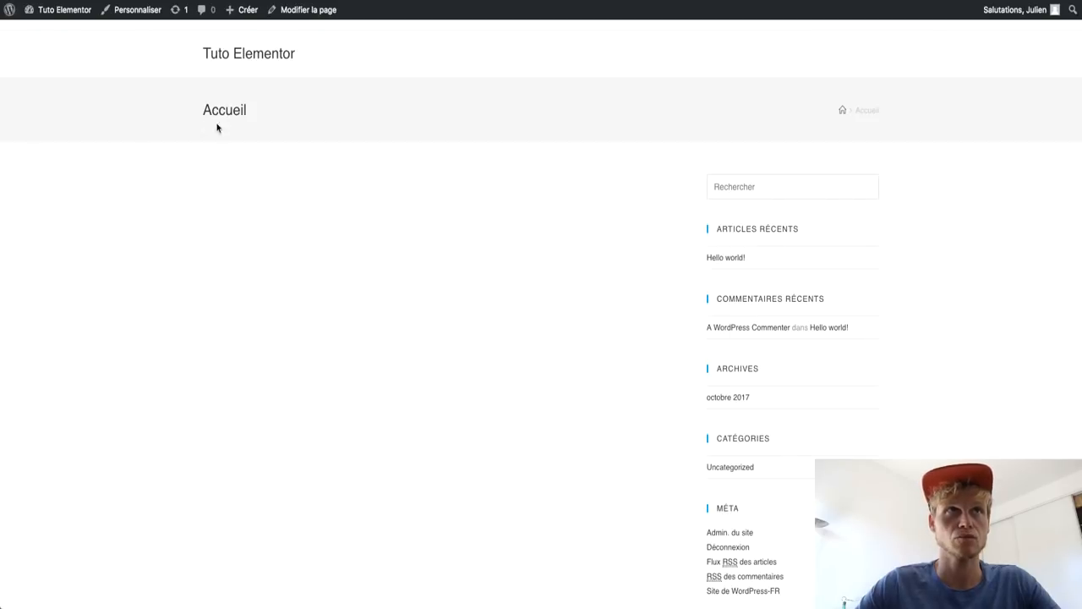
{"action": "scroll", "coordinate": [379, 182], "scroll_direction": "left", "scroll_amount": 5}
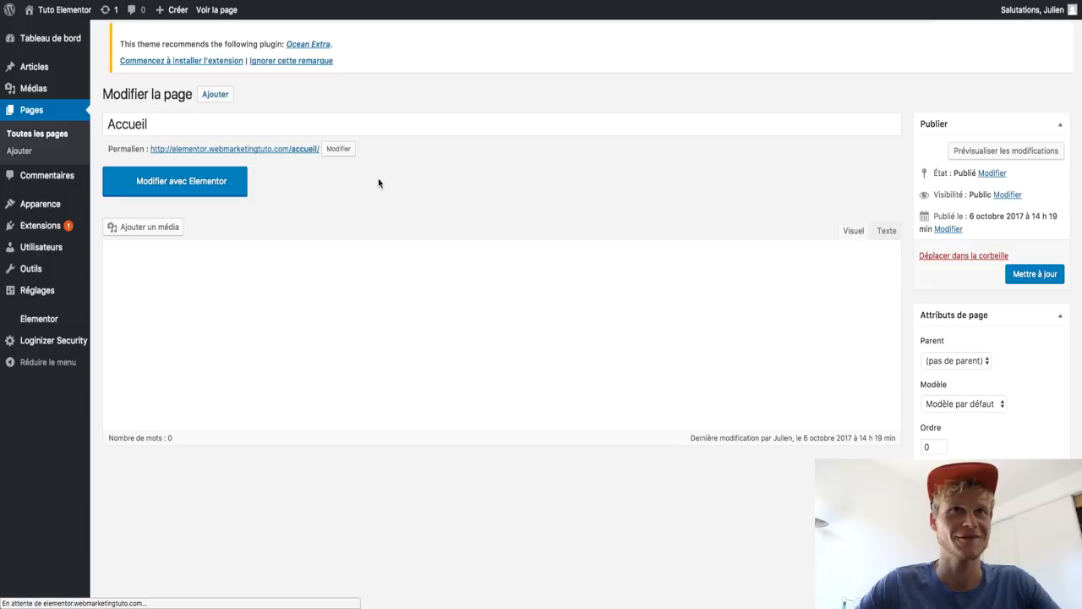
{"action": "left_click", "coordinate": [172, 188]}
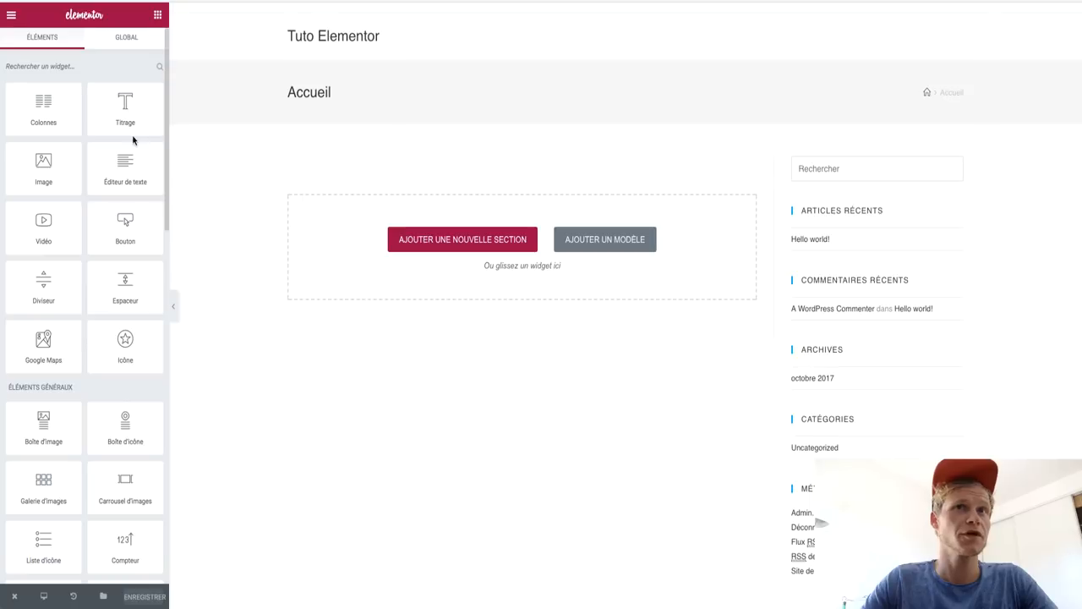
Step: Add a section with two equal columns to the Accueil page and place a text editor widget in its first column
{"action": "left_click", "coordinate": [423, 240]}
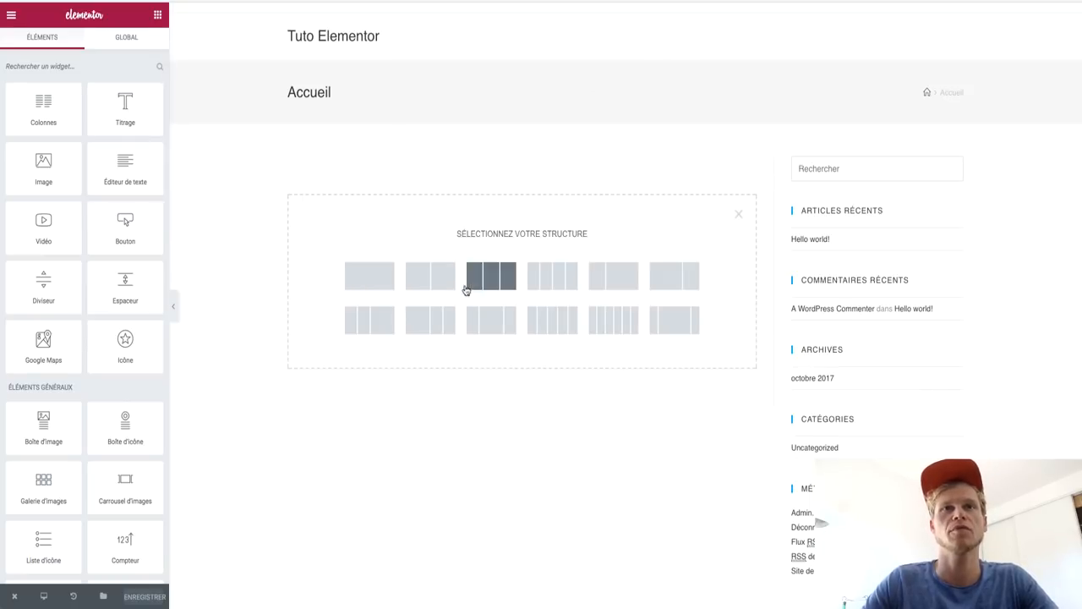
{"action": "left_click", "coordinate": [410, 281]}
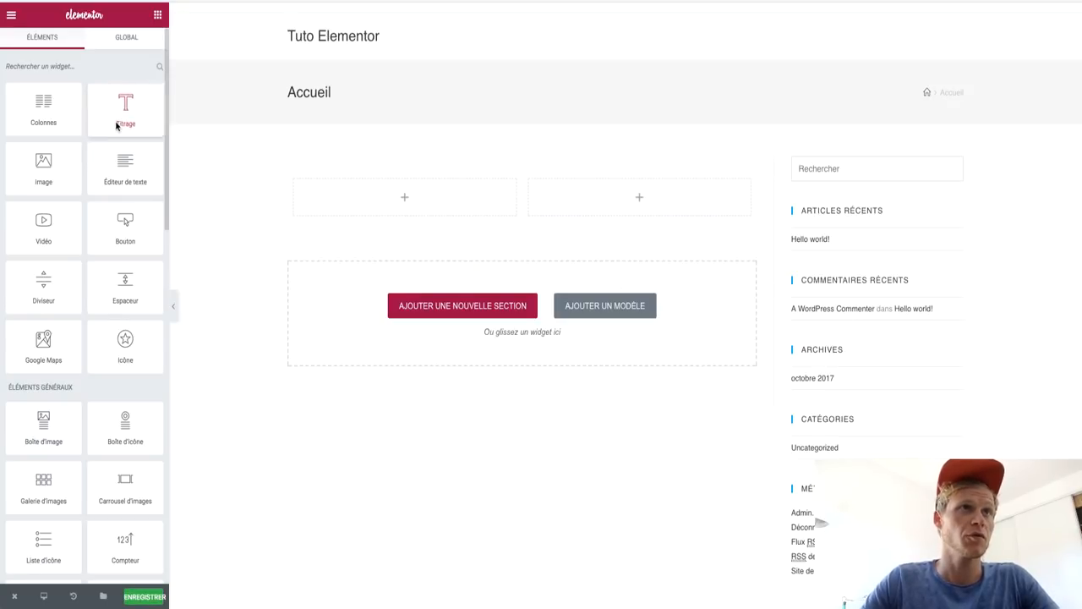
{"action": "mouse_move", "coordinate": [122, 170]}
{"action": "left_mouse_down"}
{"action": "mouse_move", "coordinate": [222, 167]}
{"action": "mouse_move", "coordinate": [127, 168]}
{"action": "left_mouse_up"}
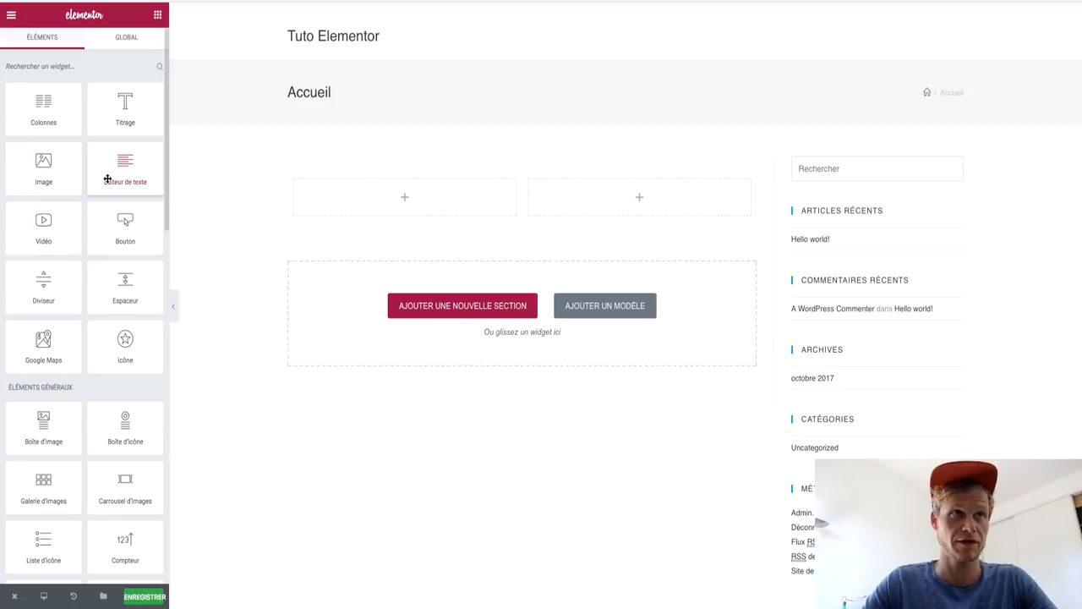
{"action": "left_click_drag", "start_coordinate": [114, 179], "coordinate": [402, 207]}
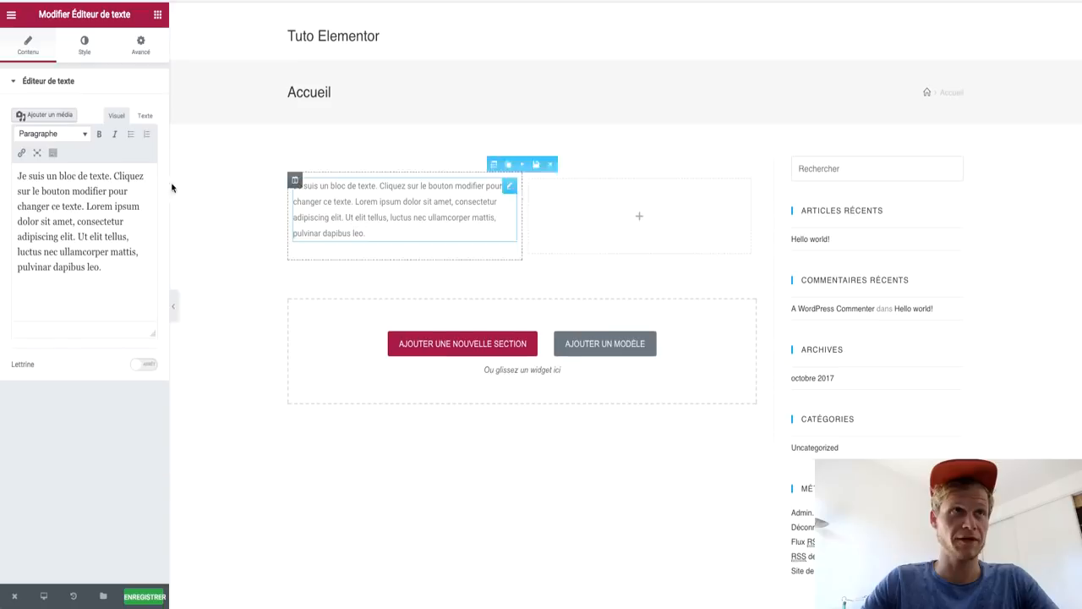
Step: Replace the text editor's placeholder with "Elementor c'est ultra simple !" and a separate paragraph "Peut etre pas aussi bien que Divi, mais c'est Gratuit :)"
{"action": "left_click_drag", "start_coordinate": [135, 280], "coordinate": [1, 178]}
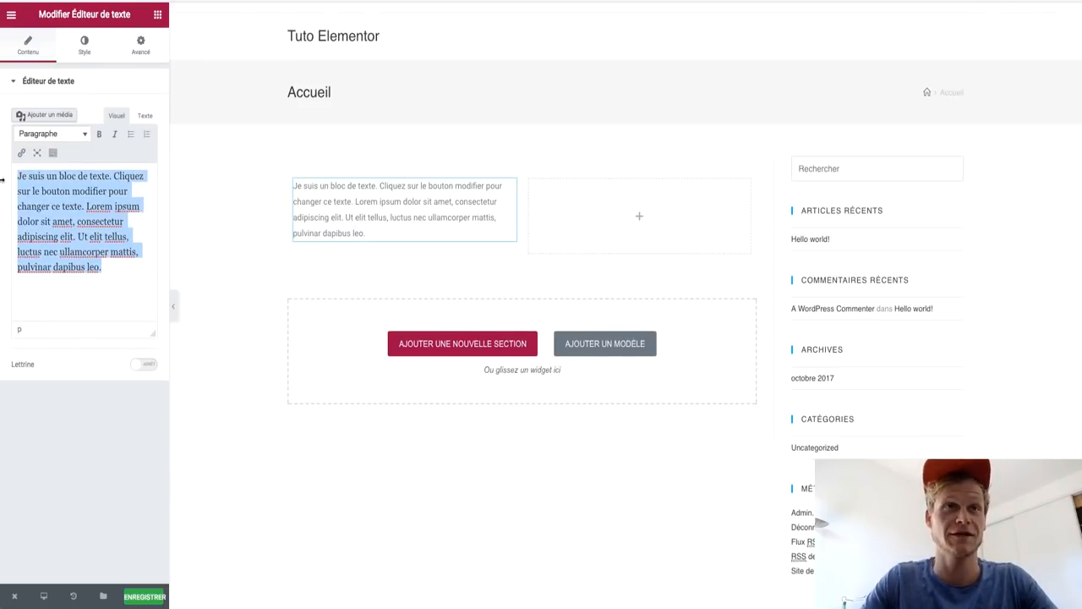
{"action": "type", "text": "El"}
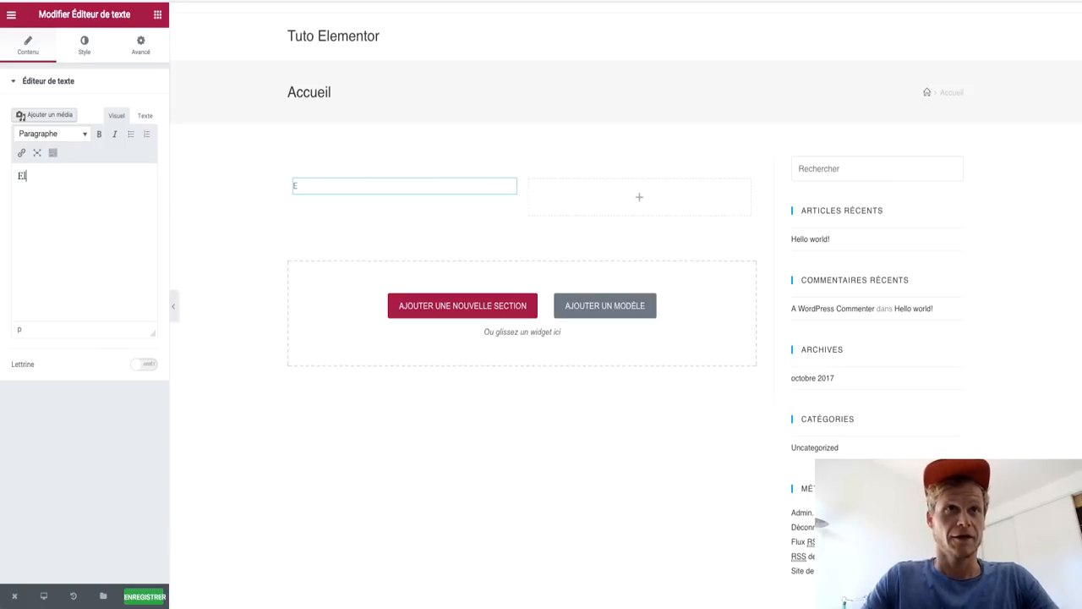
{"action": "type", "text": "ementor c'est ultra simple !"}
{"action": "key", "text": "Return"}
{"action": "key", "text": "Return"}
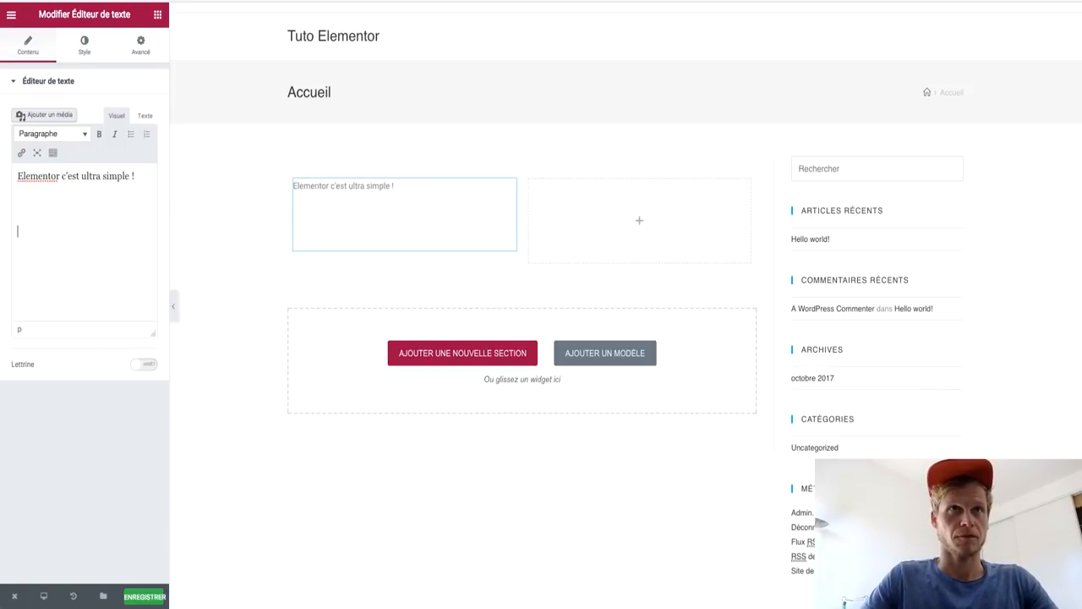
{"action": "type", "text": "Peut etre pas aussi bien que Divi, mais c'est"}
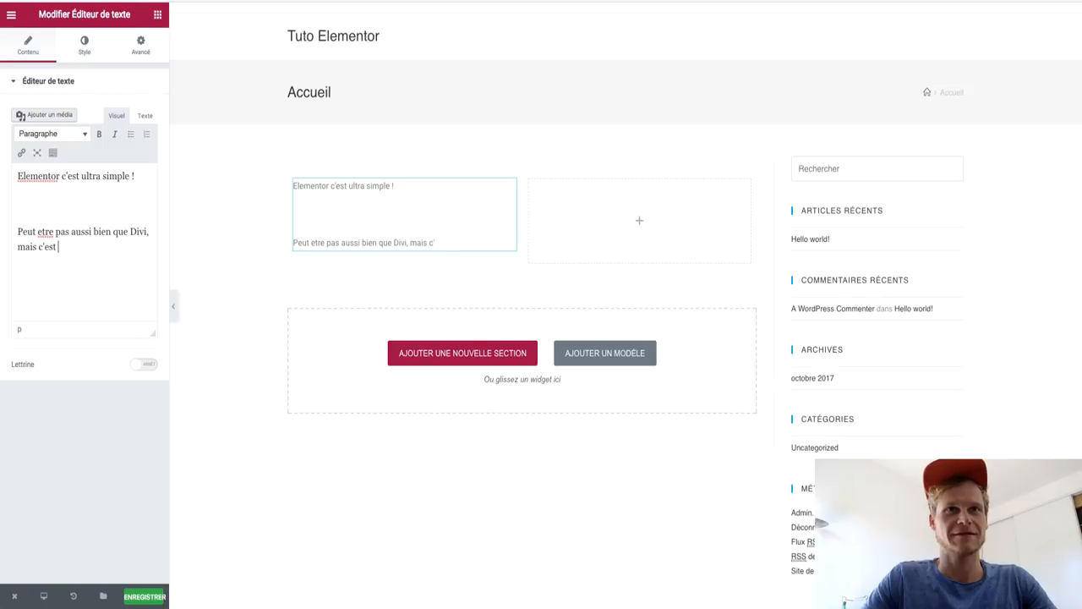
{"action": "type", "text": " Gratuit :)"}
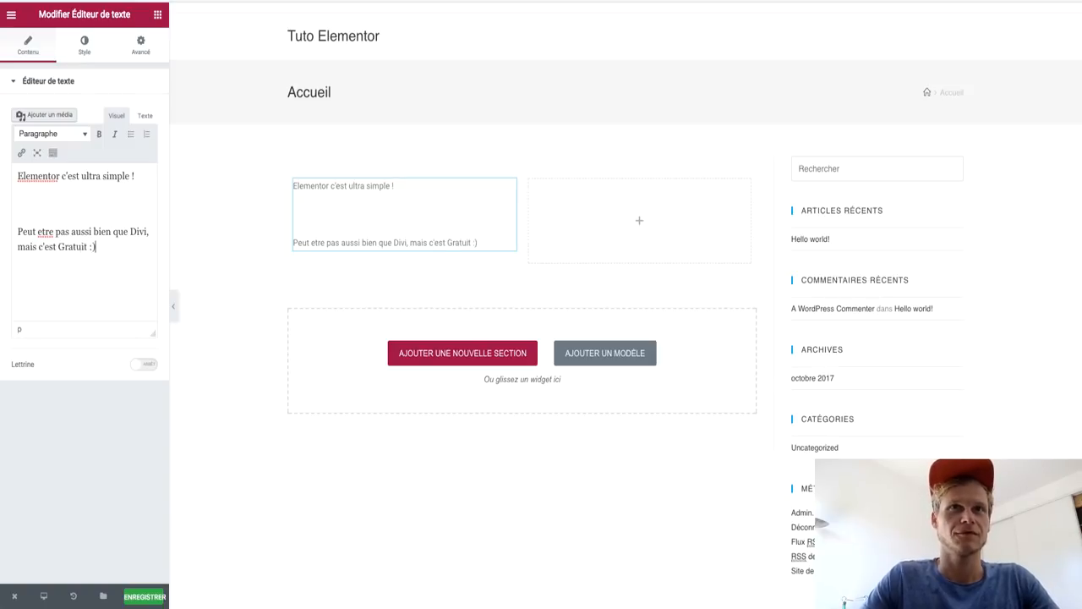
{"action": "key", "text": "Return"}
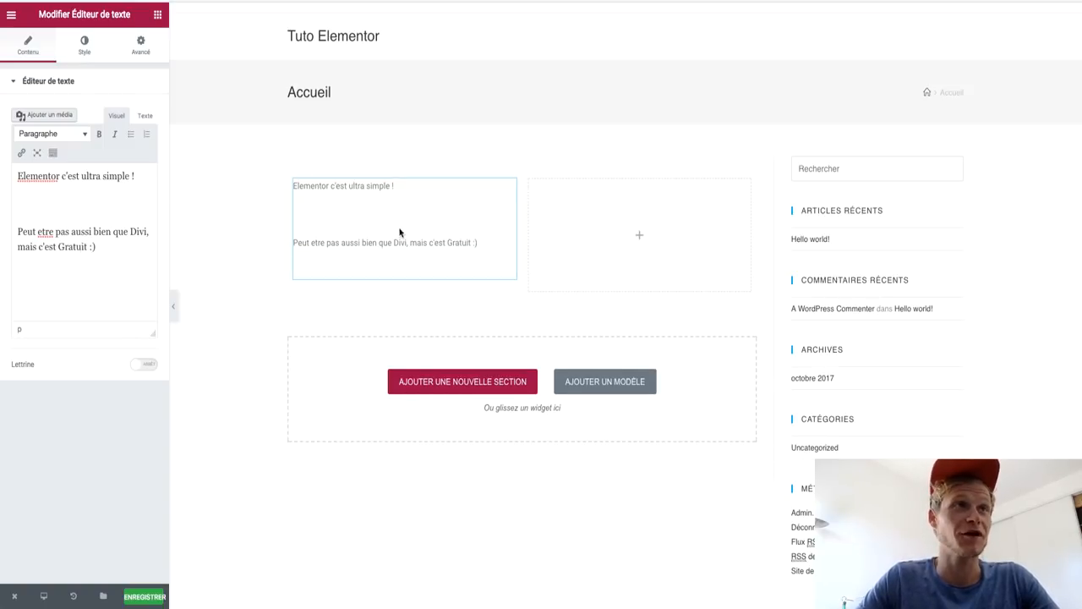
{"action": "left_click", "coordinate": [229, 198]}
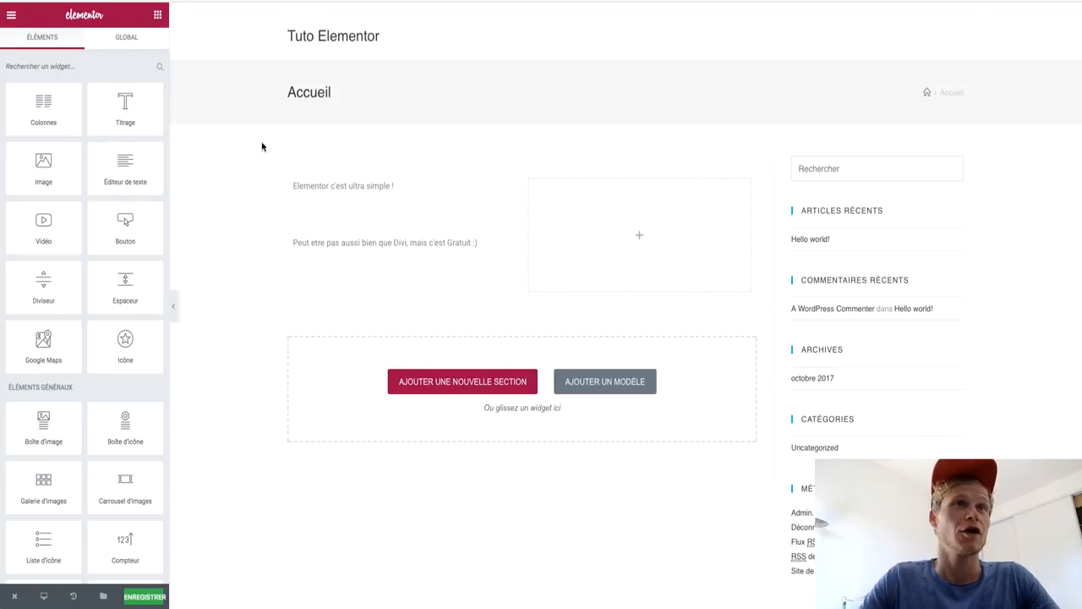
Step: Place an image widget in the section's second column and upload Thumbnail Youtube.jpg as its image
{"action": "left_click_drag", "start_coordinate": [44, 184], "coordinate": [625, 224]}
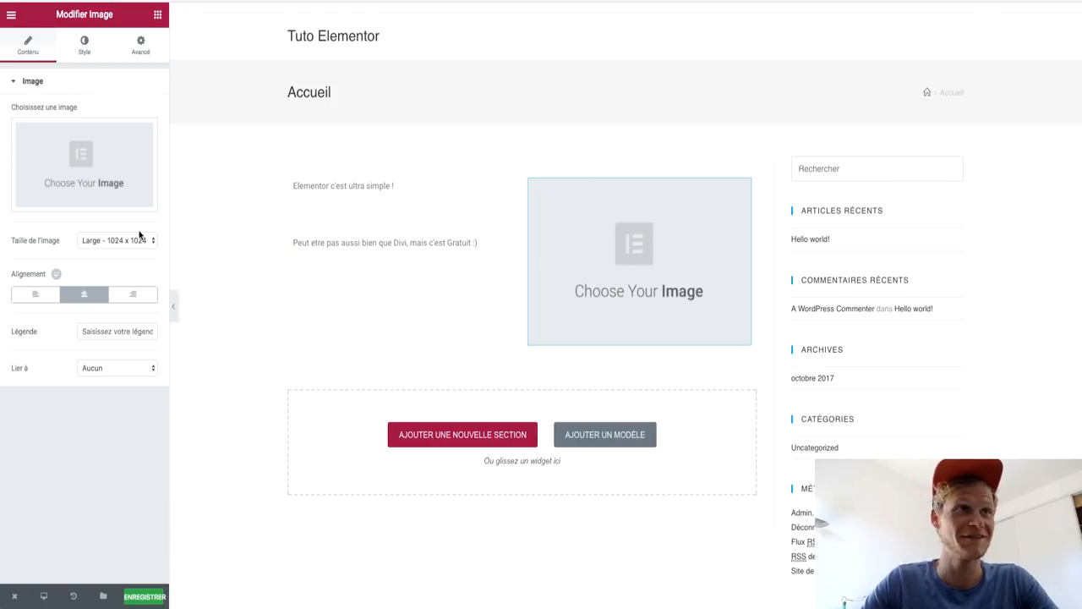
{"action": "left_click", "coordinate": [104, 176]}
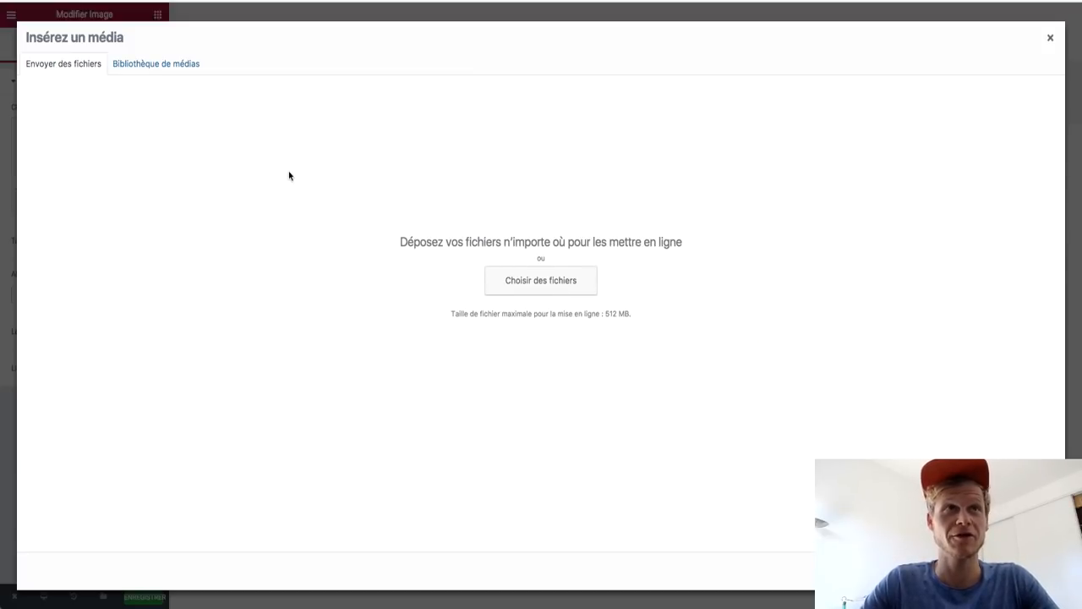
{"action": "left_click", "coordinate": [522, 291]}
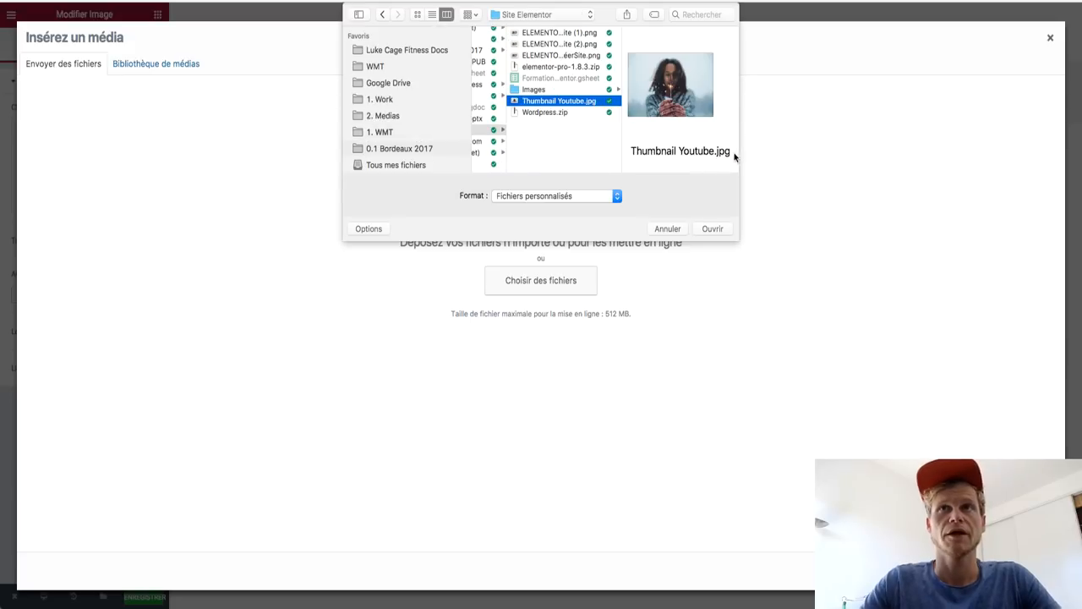
{"action": "left_click", "coordinate": [714, 229]}
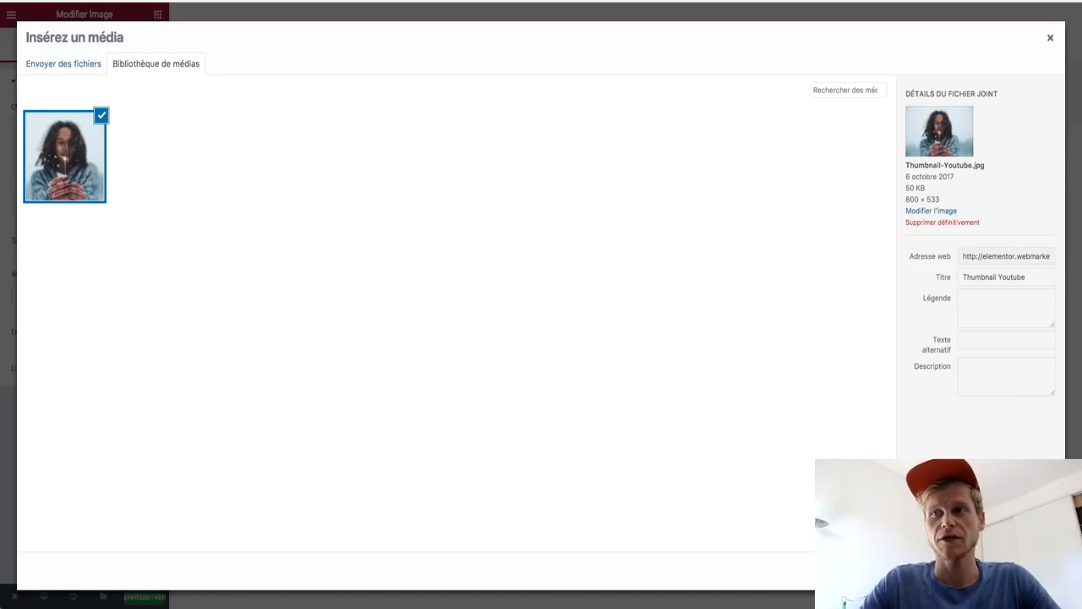
{"action": "left_click", "coordinate": [1020, 571]}
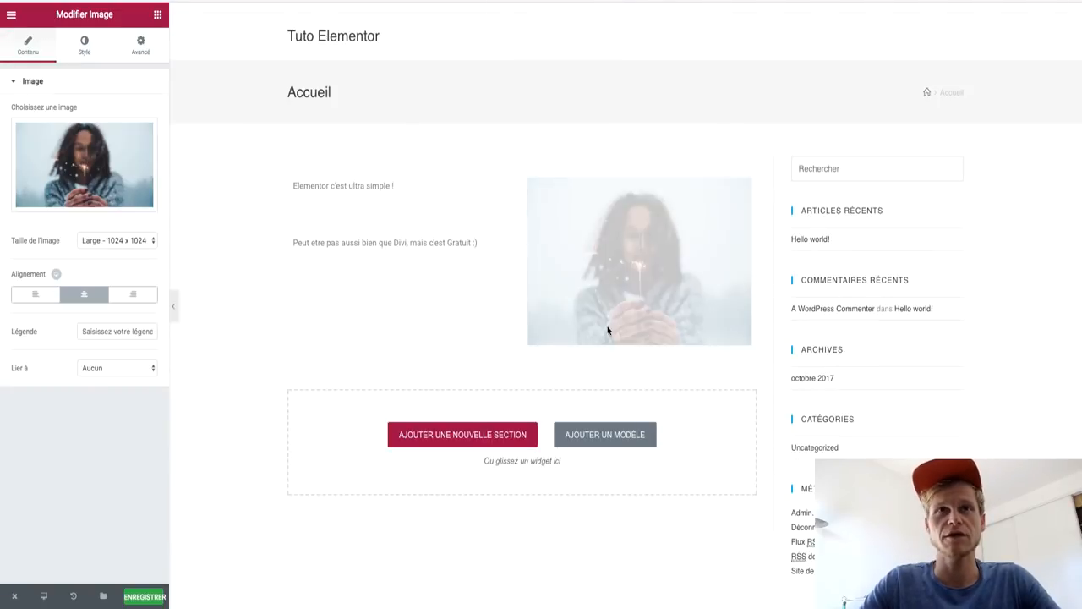
Step: Add a single-column section below the text and image, and place a button widget in it
{"action": "left_click", "coordinate": [461, 429]}
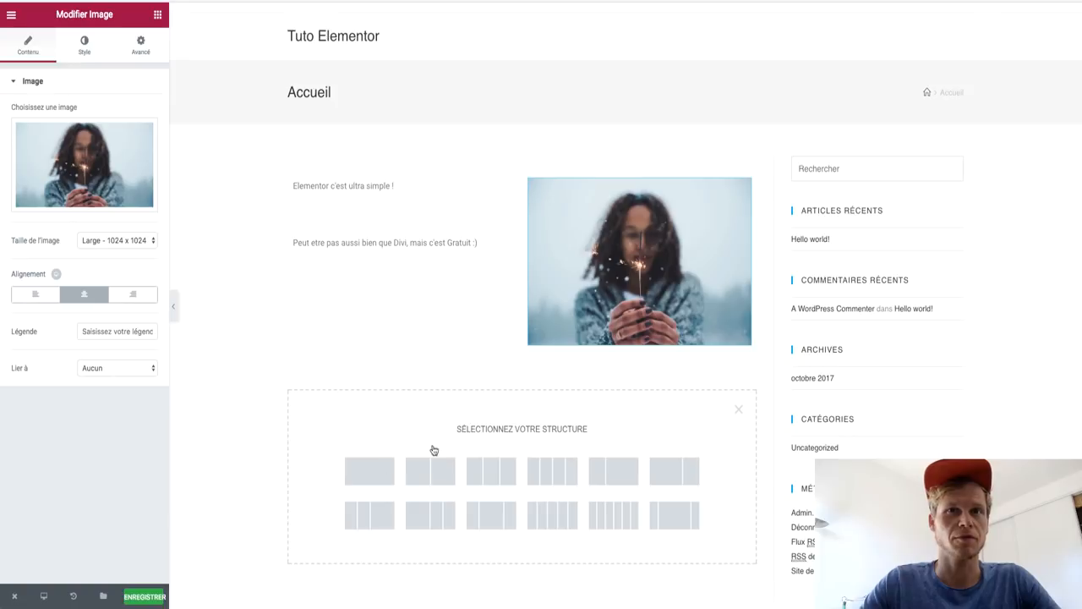
{"action": "left_click", "coordinate": [372, 467]}
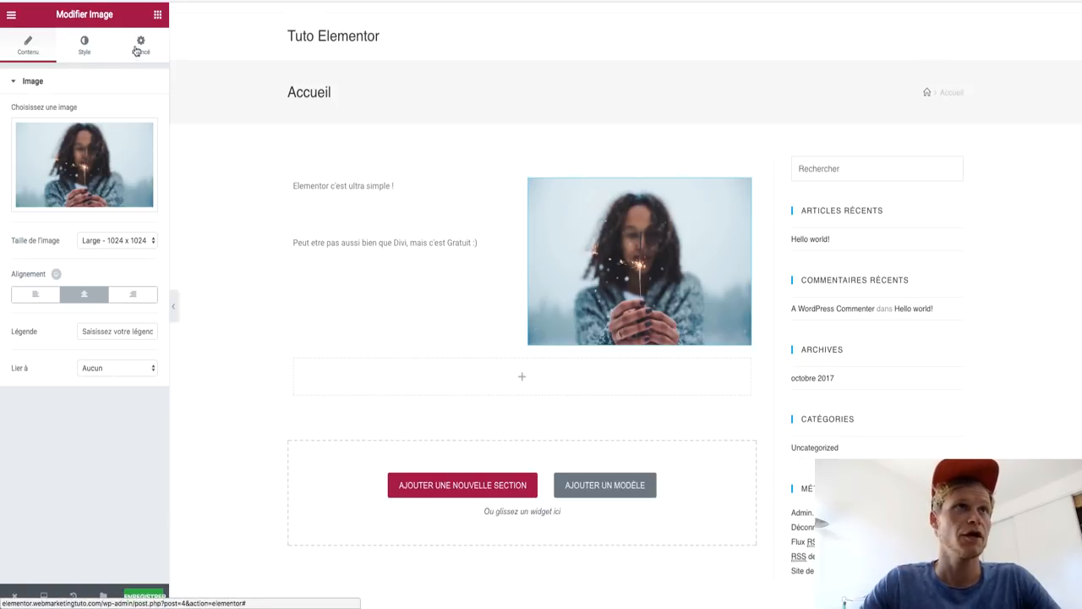
{"action": "left_click", "coordinate": [13, 16]}
{"action": "left_click", "coordinate": [159, 17]}
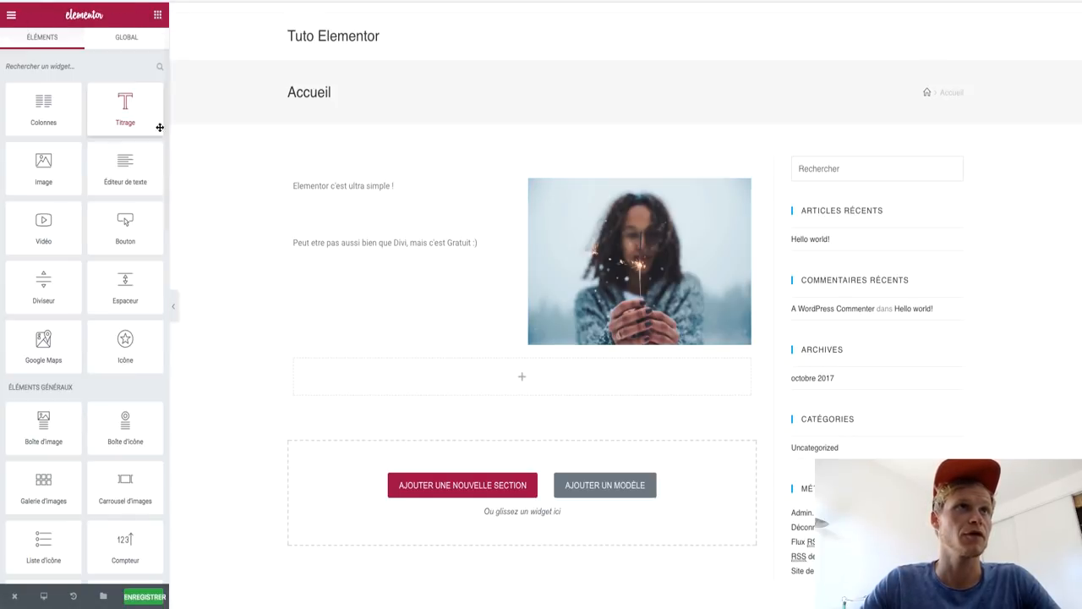
{"action": "left_click_drag", "start_coordinate": [125, 226], "coordinate": [495, 355]}
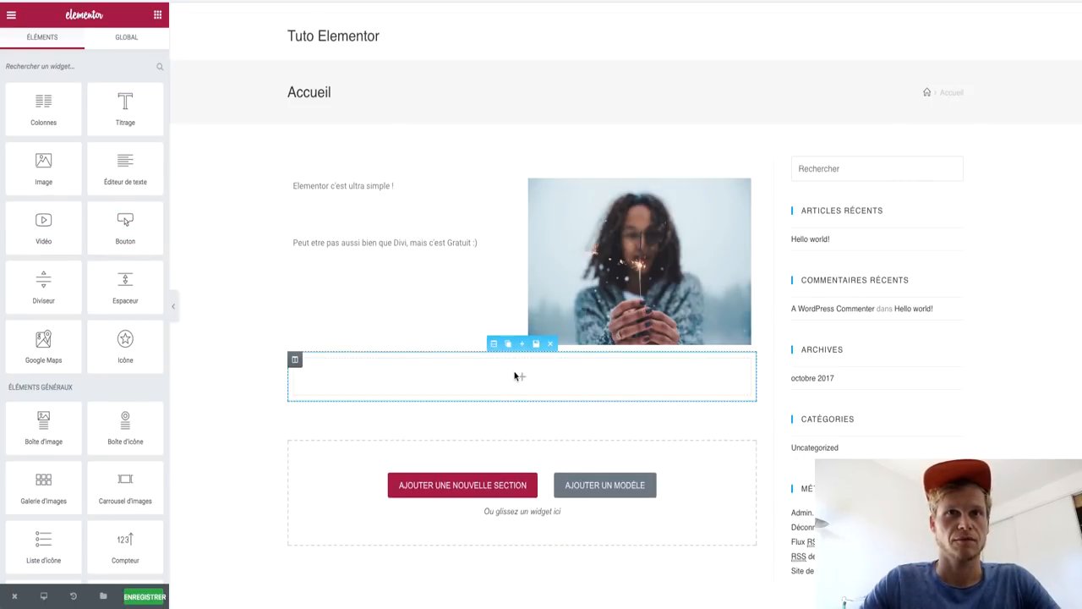
{"action": "left_click_drag", "start_coordinate": [128, 230], "coordinate": [516, 374]}
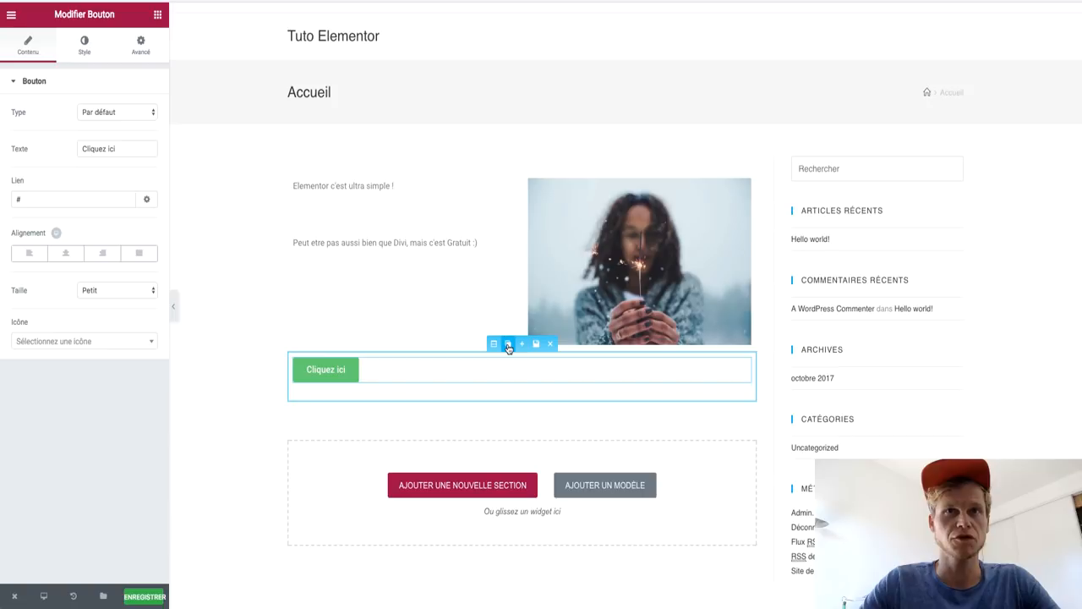
Step: Centre the button, change its text to "Acheter maintenant !" and set its size to Grand
{"action": "left_click", "coordinate": [494, 343]}
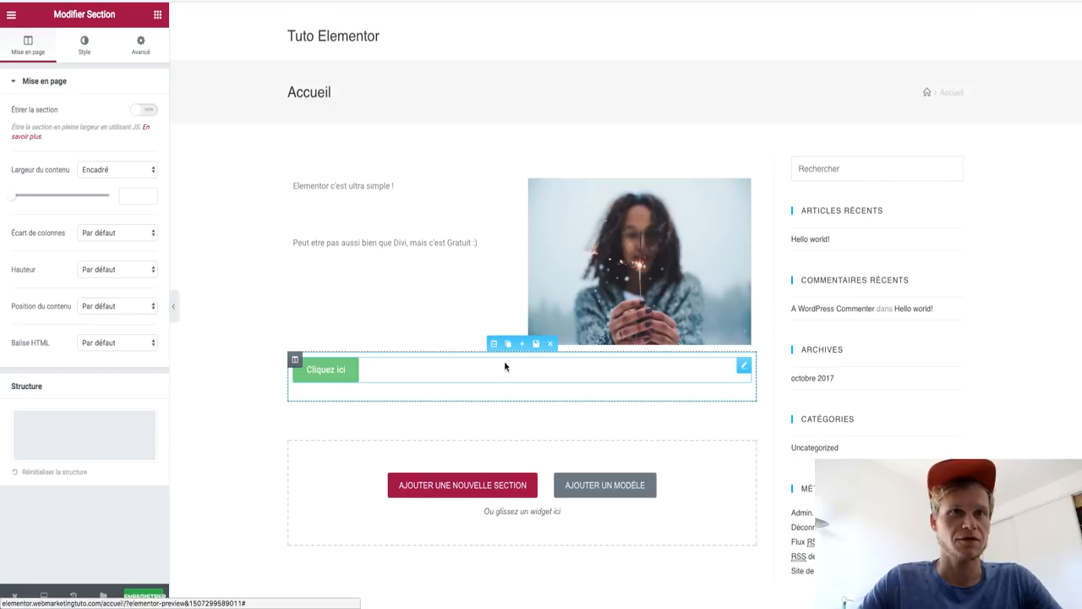
{"action": "left_click", "coordinate": [744, 365]}
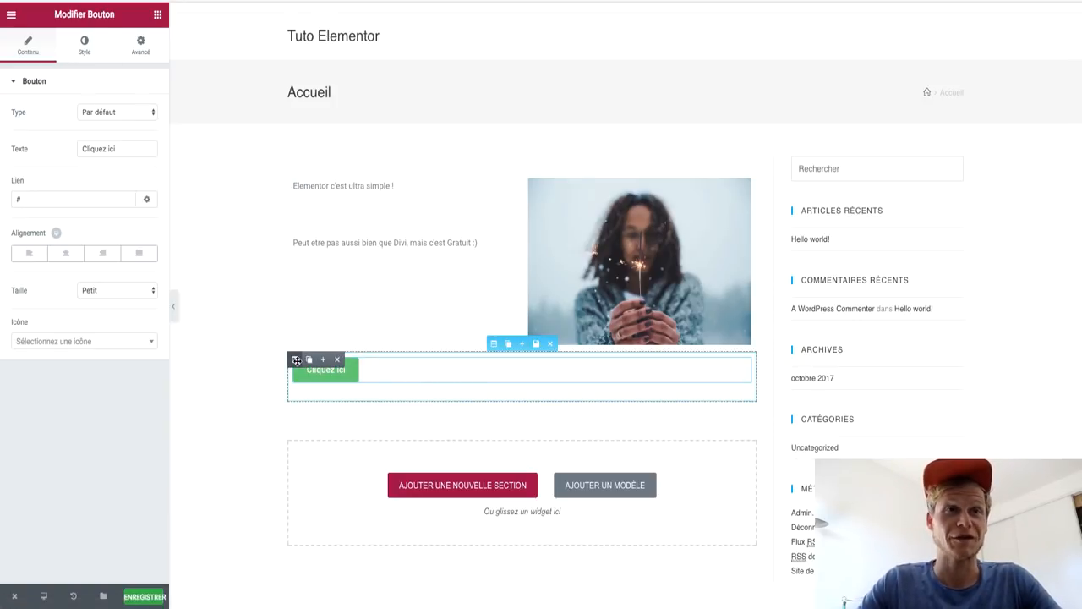
{"action": "left_click", "coordinate": [65, 253]}
{"action": "left_click_drag", "start_coordinate": [153, 148], "coordinate": [65, 153]}
{"action": "type", "text": "Acheter mainteant !"}
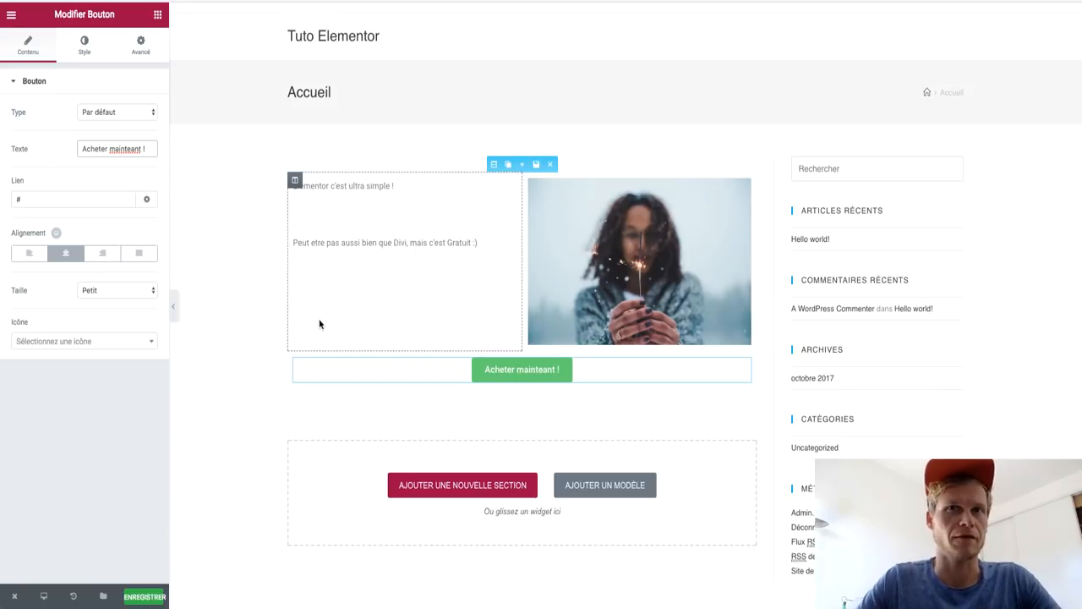
{"action": "left_click", "coordinate": [132, 148]}
{"action": "type", "text": "n"}
{"action": "left_click", "coordinate": [103, 290]}
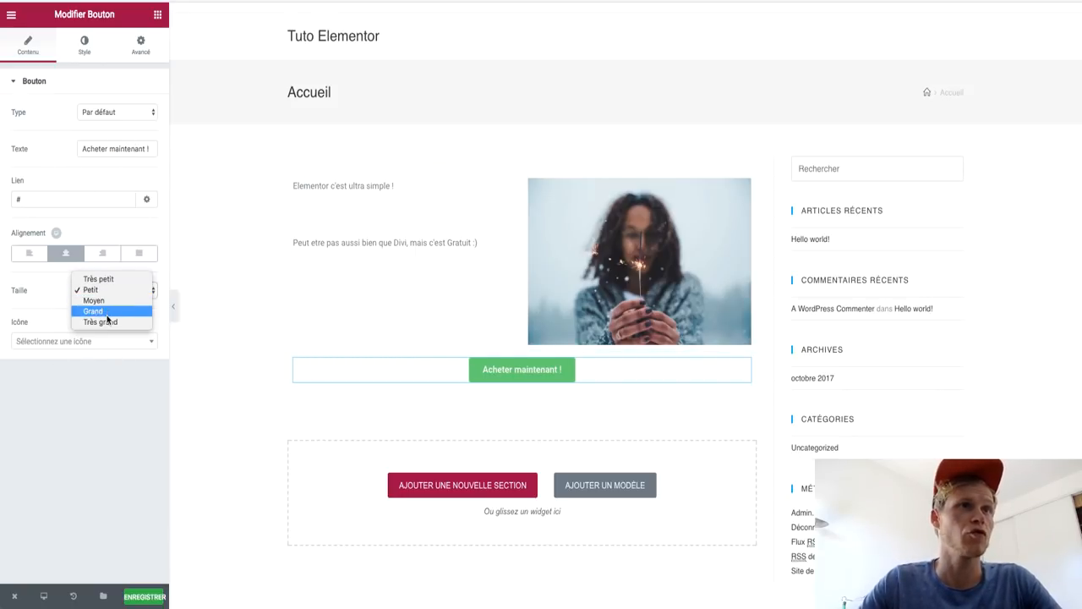
{"action": "left_click", "coordinate": [109, 310]}
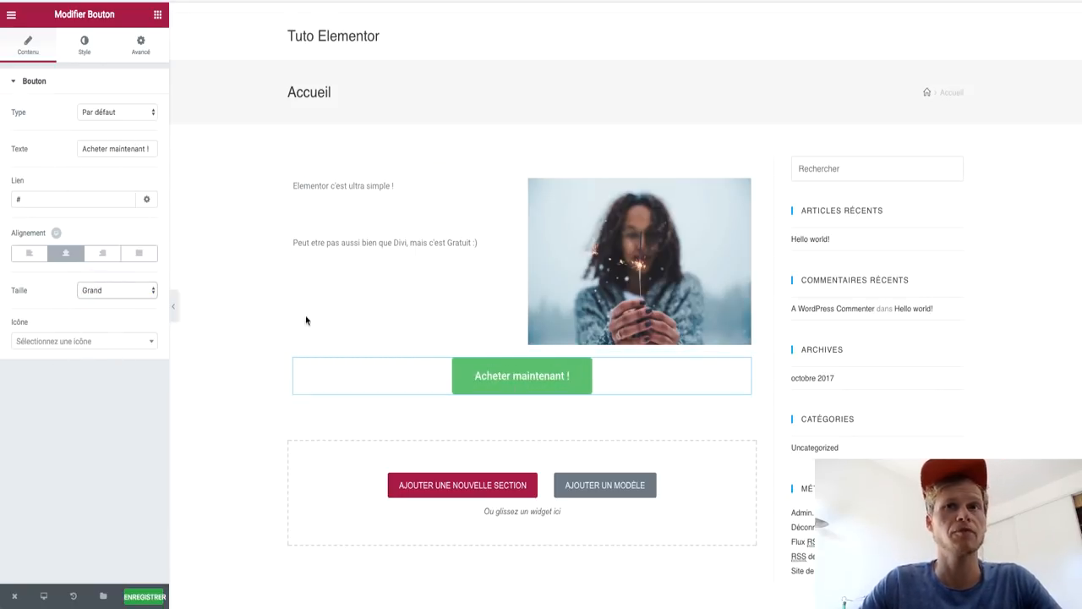
Step: Set the button's background colour to the preset blue and save the Accueil page
{"action": "left_click", "coordinate": [91, 51]}
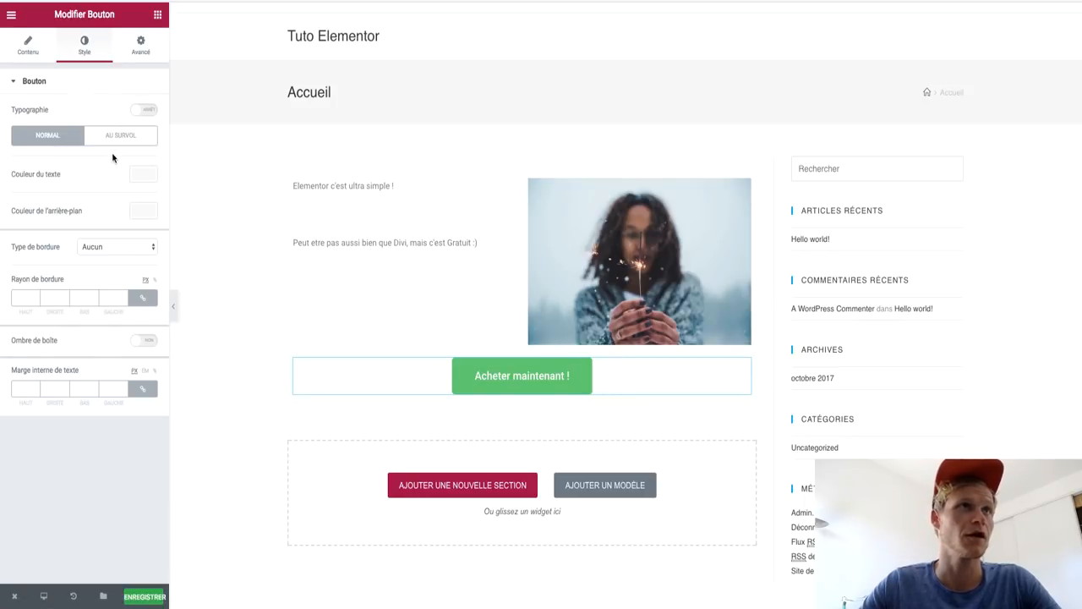
{"action": "left_click", "coordinate": [144, 173]}
{"action": "left_click", "coordinate": [144, 173]}
{"action": "left_click", "coordinate": [144, 209]}
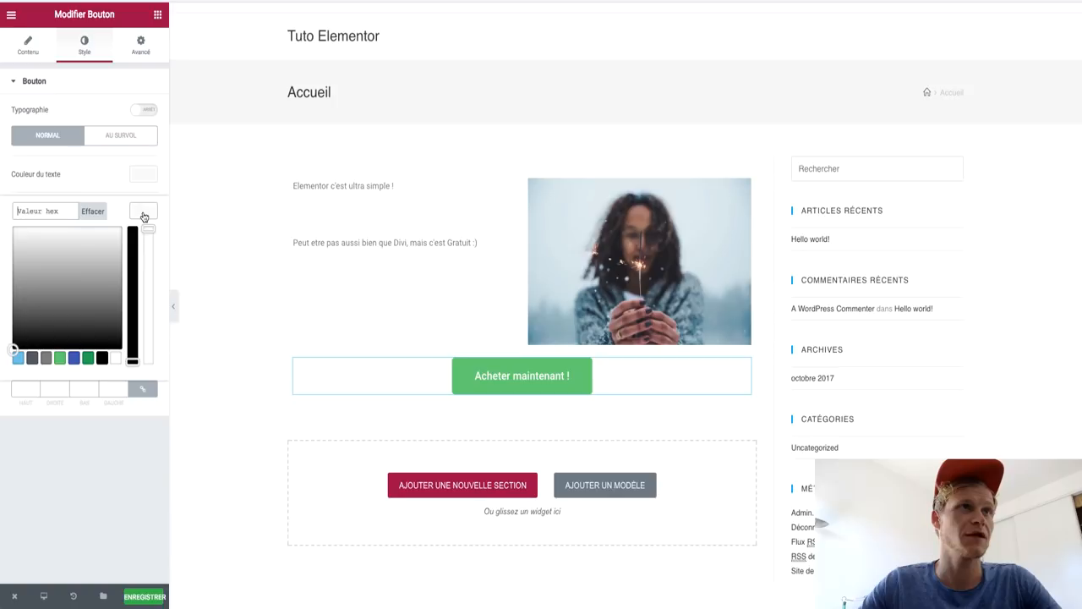
{"action": "left_click", "coordinate": [75, 357]}
{"action": "left_click", "coordinate": [352, 272]}
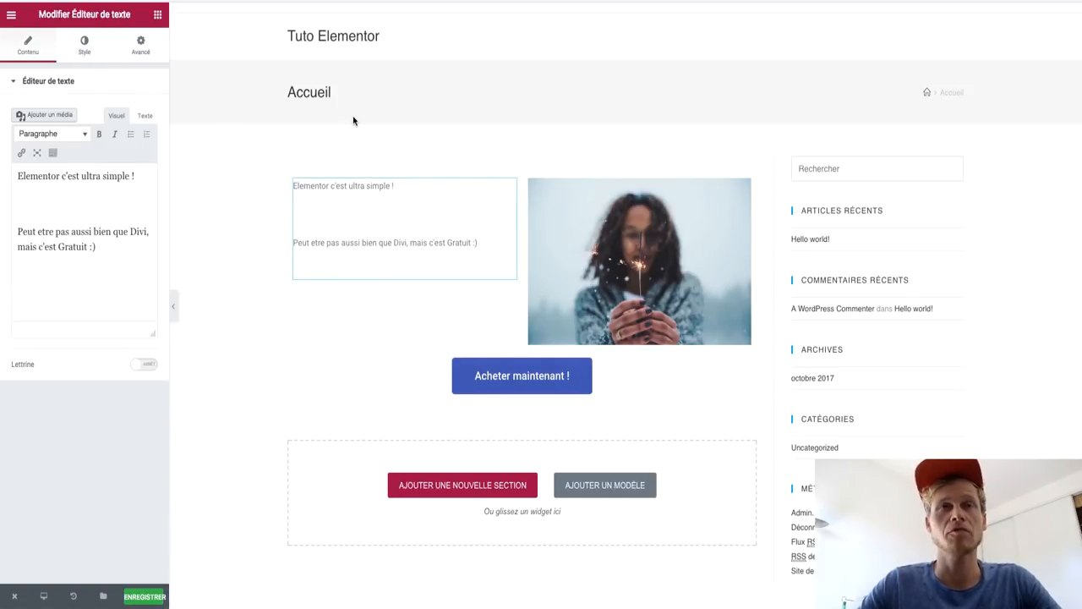
{"action": "left_click", "coordinate": [142, 595]}
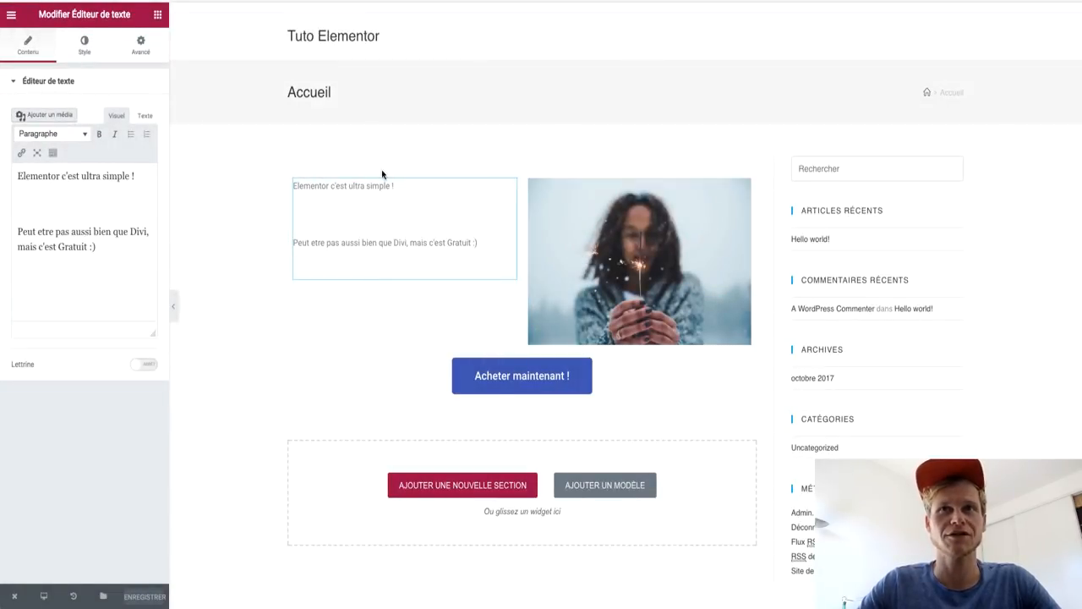
Step: In the WordPress admin, view the details of the recommended Ocean Extra plugin and try to install it from there
{"action": "left_click_drag", "start_coordinate": [825, 562], "coordinate": [799, 190]}
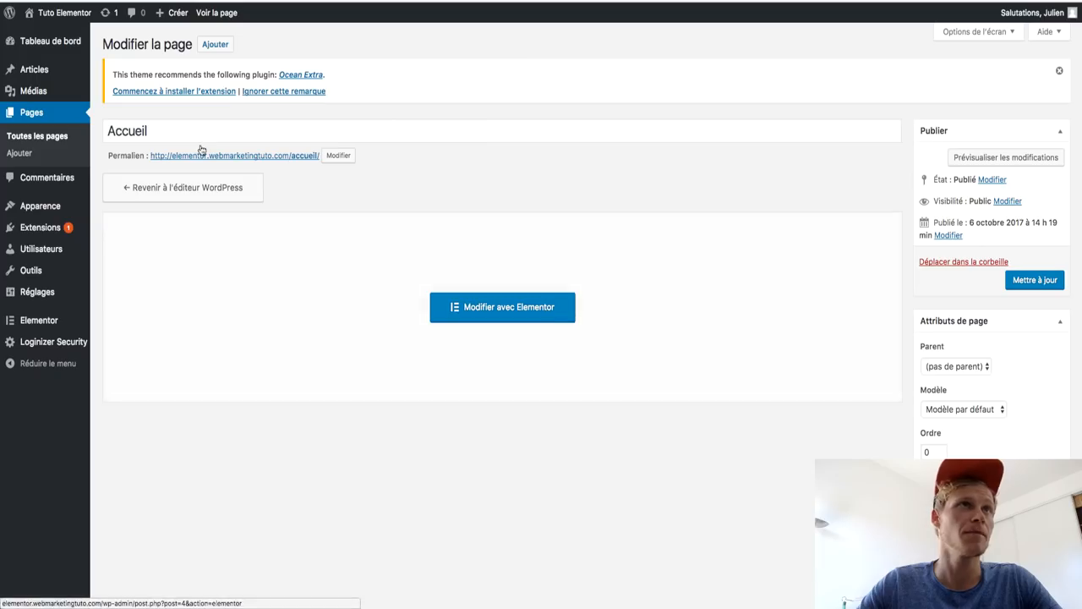
{"action": "left_click", "coordinate": [212, 188]}
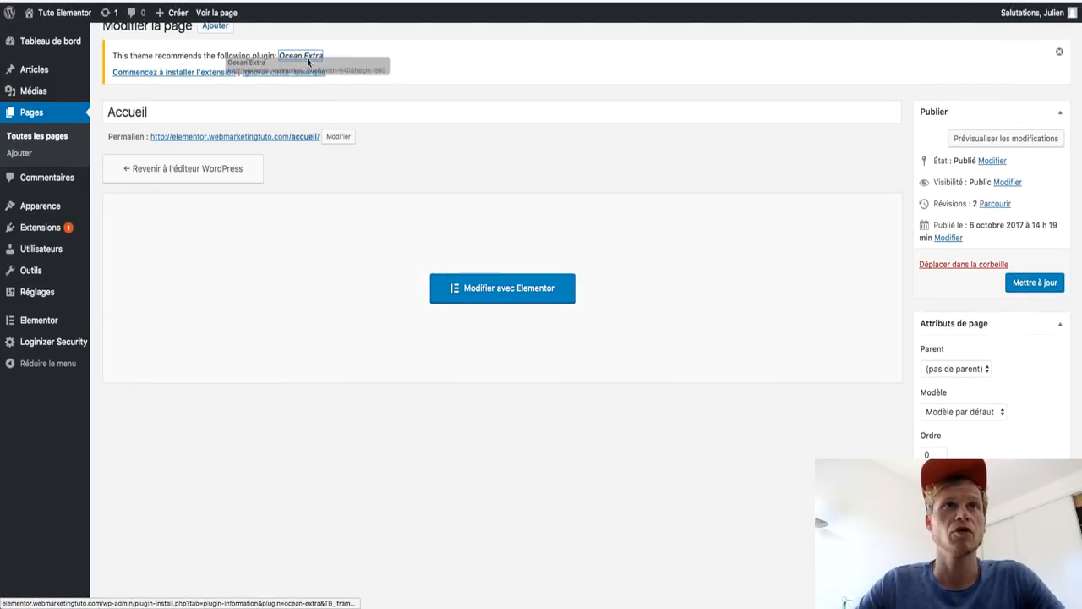
{"action": "left_click", "coordinate": [307, 57]}
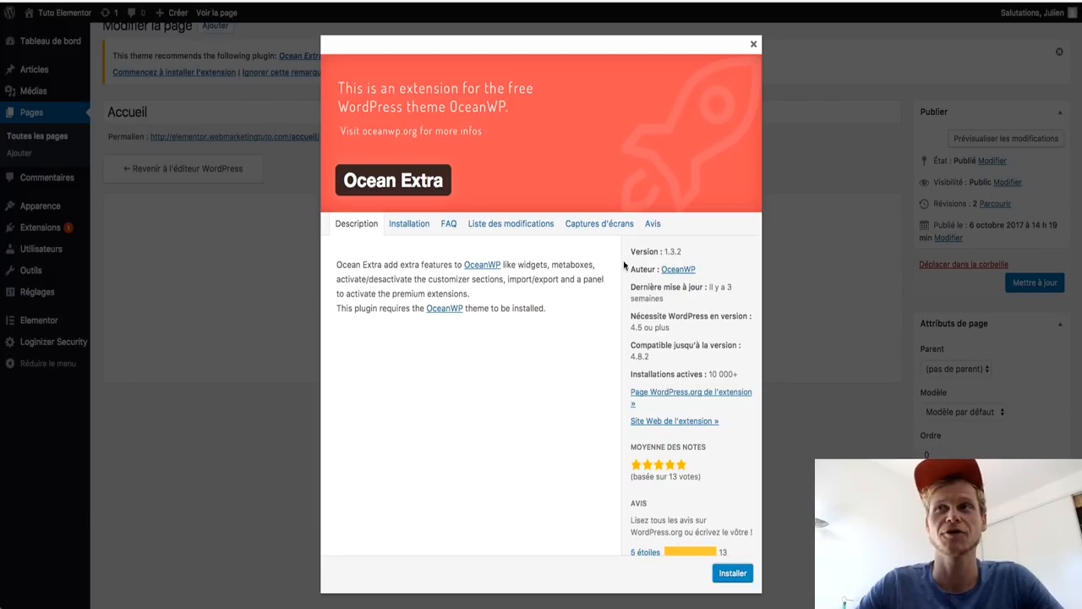
{"action": "left_click", "coordinate": [736, 576]}
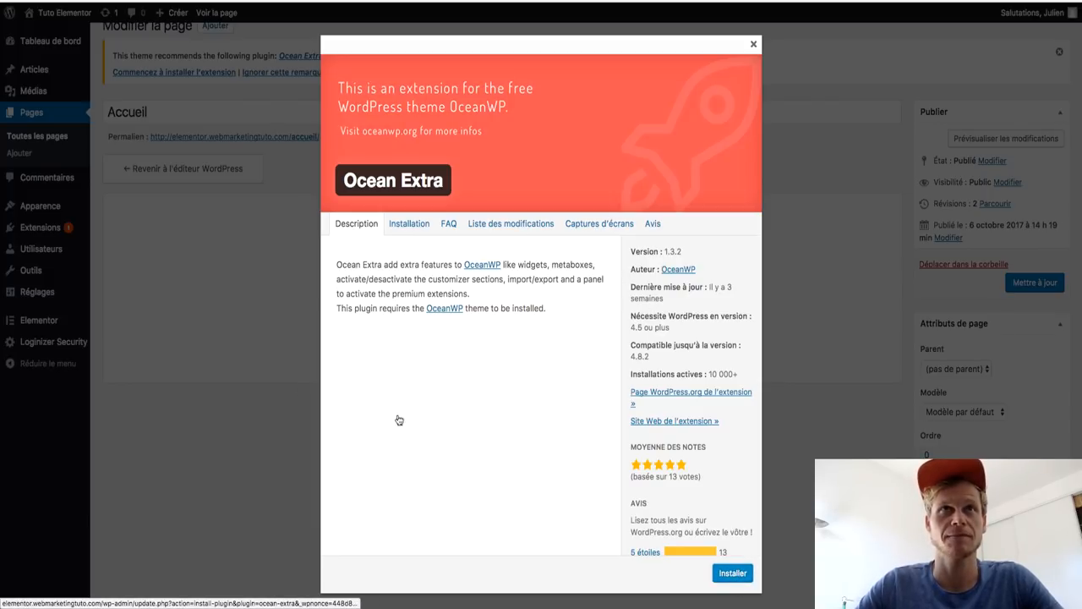
{"action": "left_click", "coordinate": [252, 371]}
Step: Search the plugin directory for "ocean extra" and install the Ocean Extra plugin
{"action": "mouse_move", "coordinate": [50, 229]}
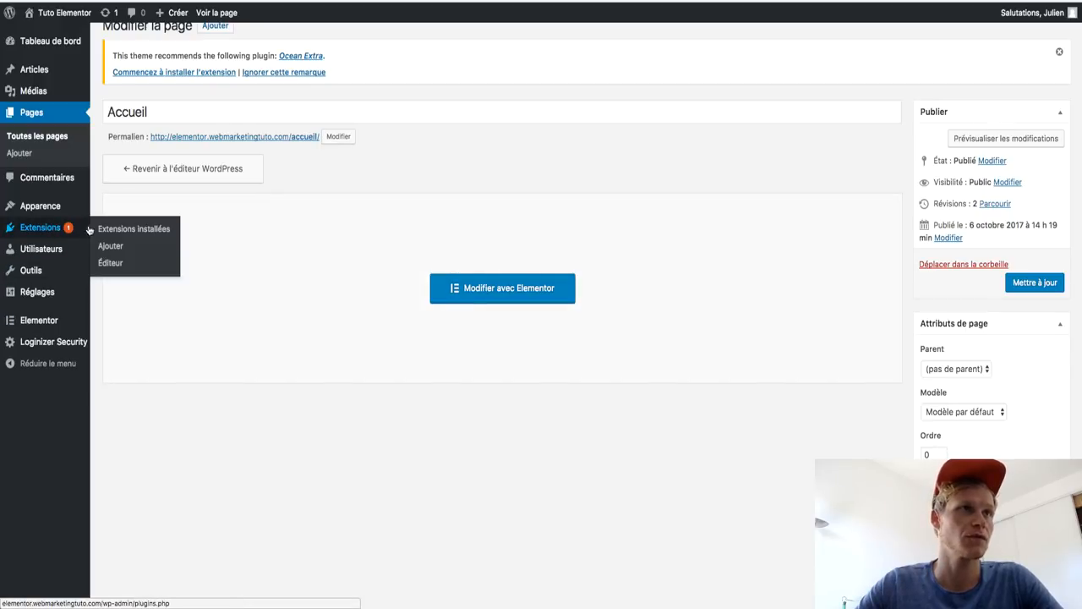
{"action": "left_click", "coordinate": [109, 245]}
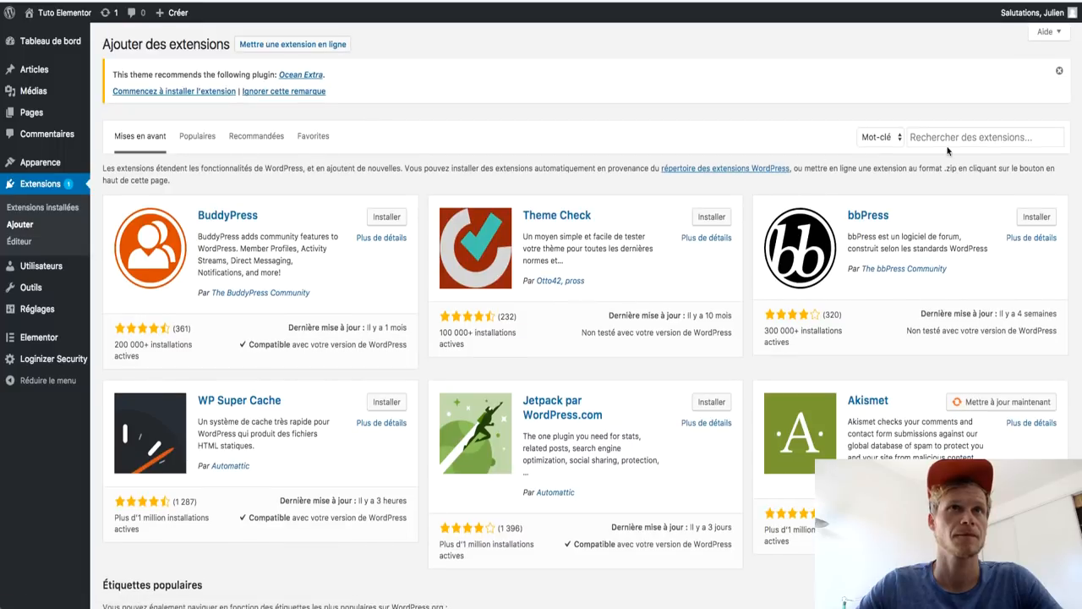
{"action": "left_click", "coordinate": [950, 141]}
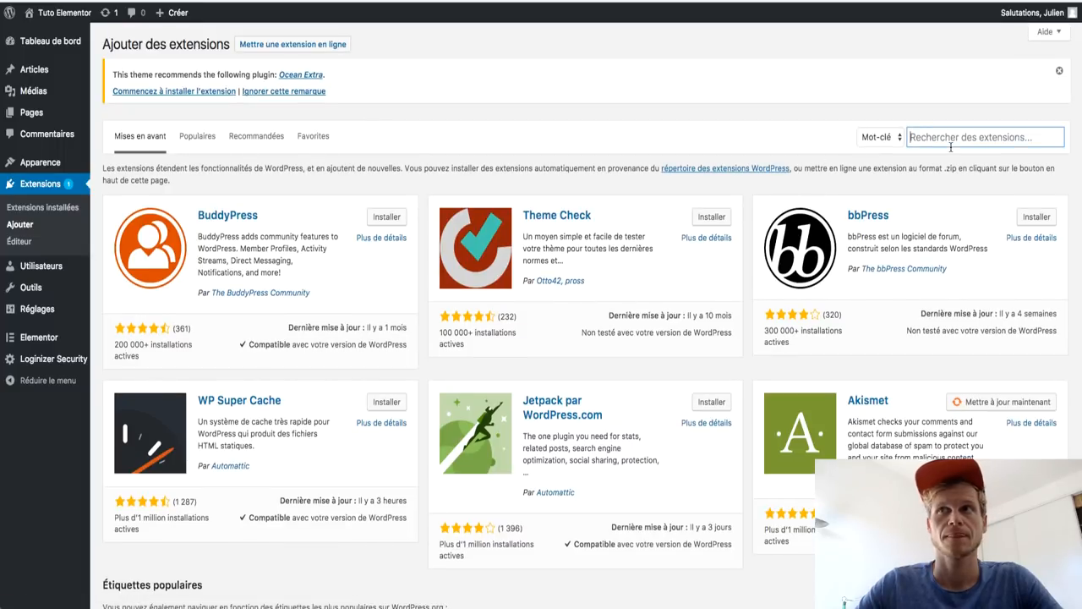
{"action": "type", "text": "ocean extra"}
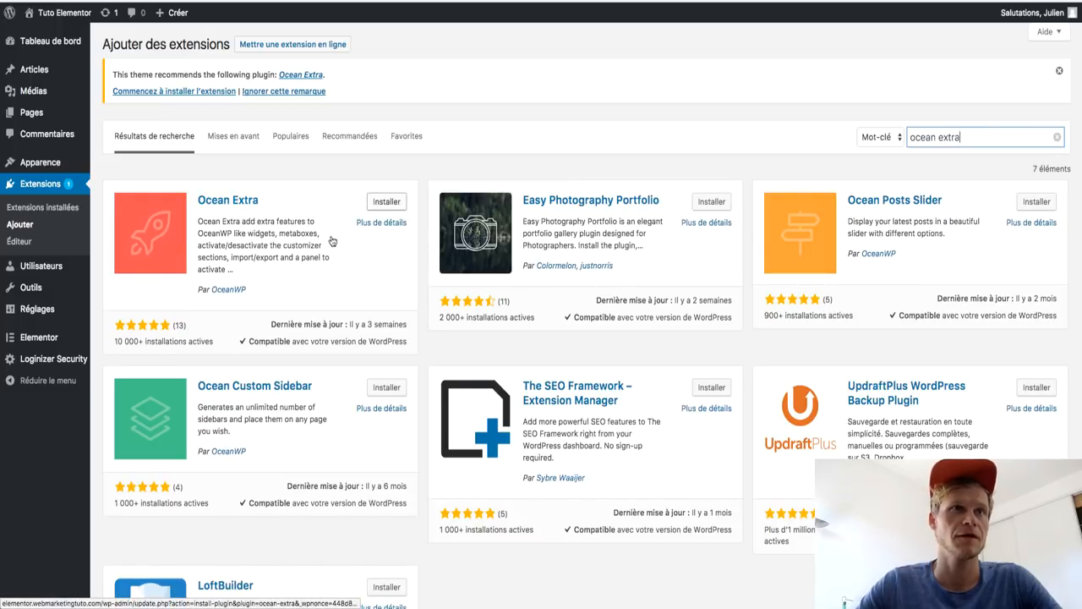
{"action": "left_click", "coordinate": [386, 207]}
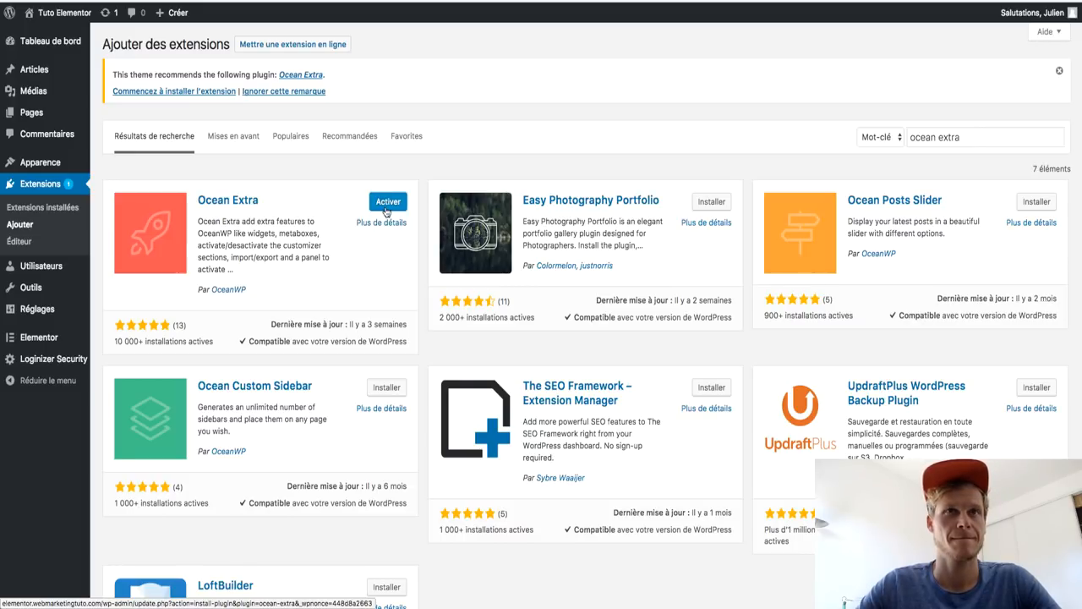
Step: Activate the Ocean Extra plugin and delete the Hello Dolly plugin from the installed extensions
{"action": "left_click", "coordinate": [387, 203]}
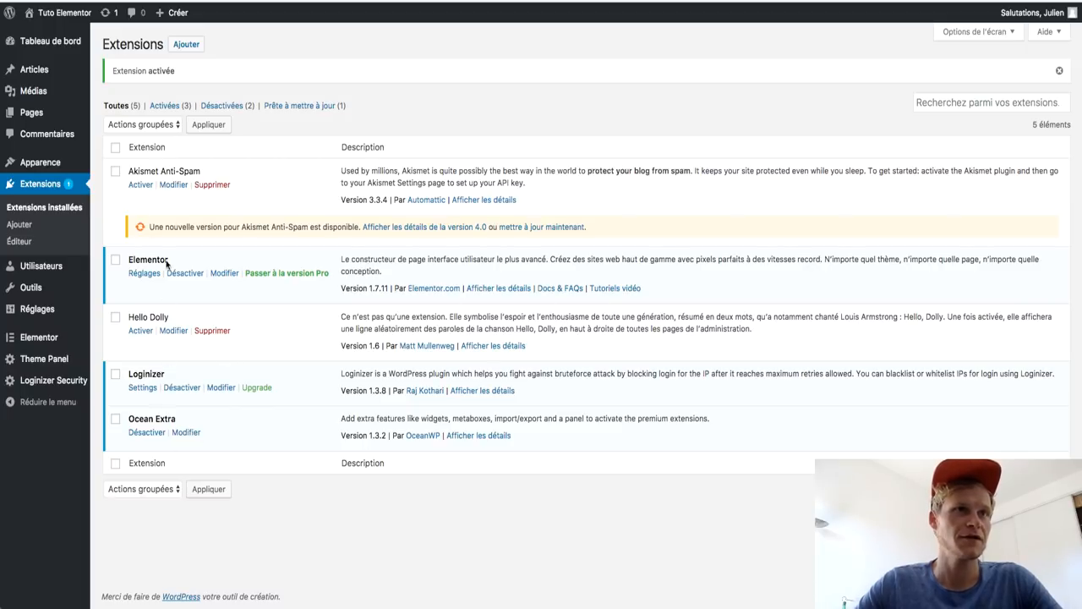
{"action": "left_click", "coordinate": [220, 329]}
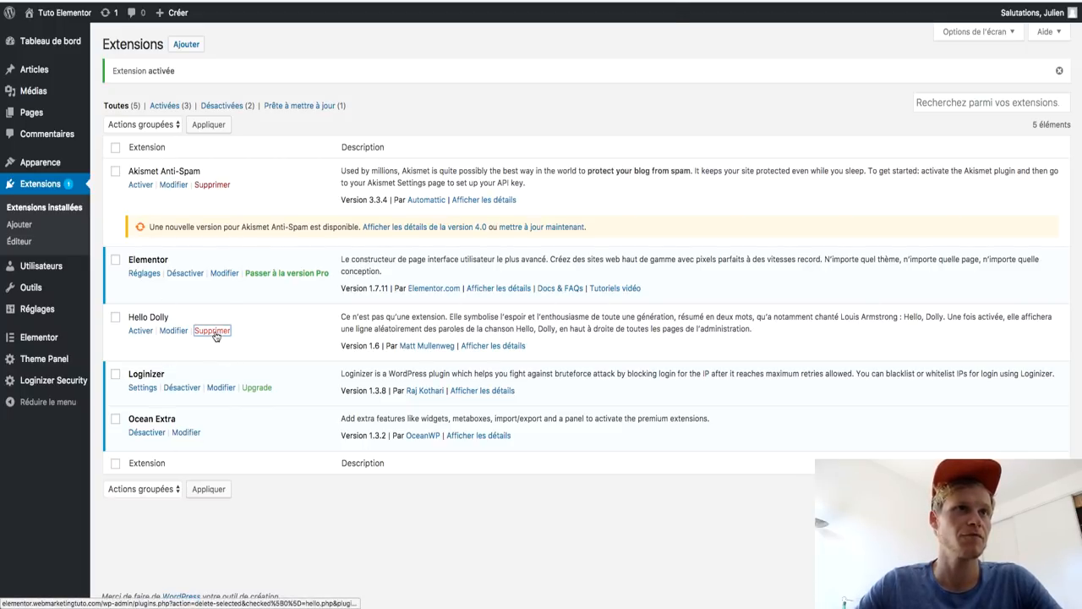
{"action": "left_click", "coordinate": [654, 68]}
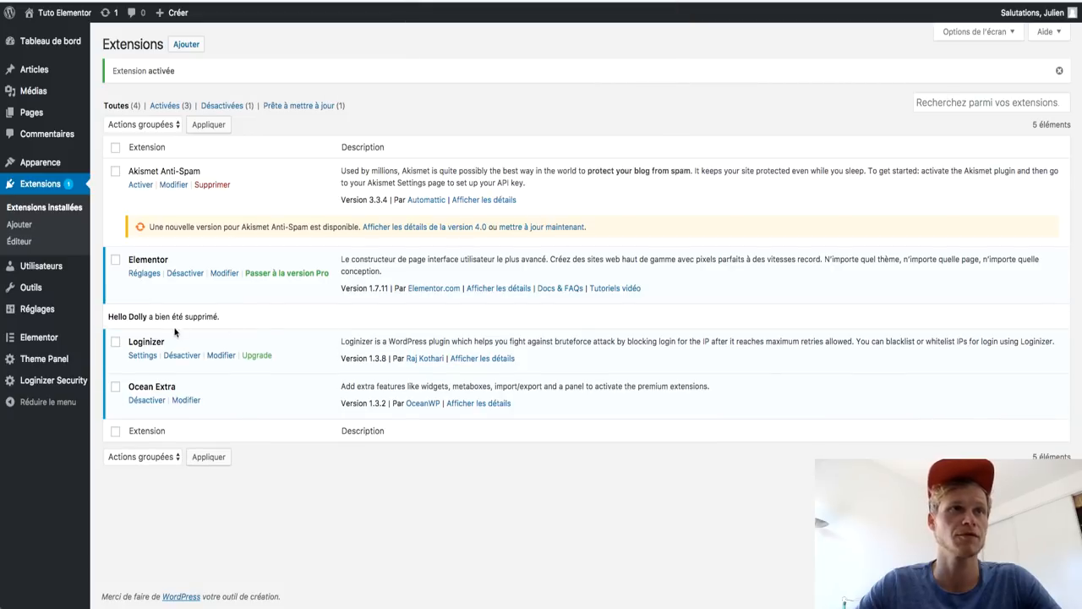
Step: Move Sample Page to the trash in the pages list and open the Accueil page for editing
{"action": "left_click", "coordinate": [49, 112]}
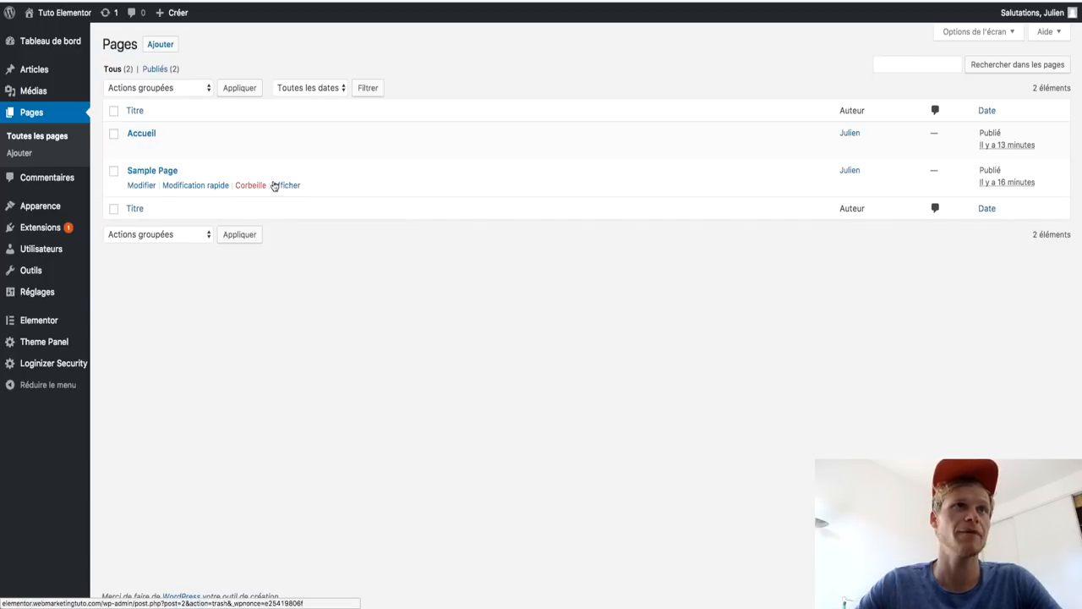
{"action": "left_click", "coordinate": [252, 185]}
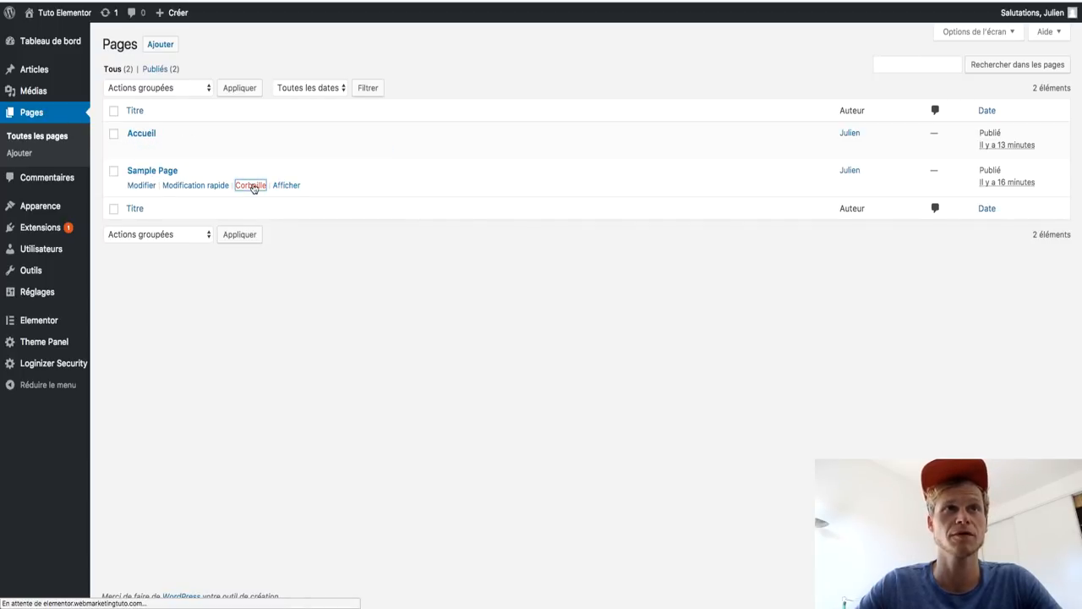
{"action": "left_click", "coordinate": [141, 170]}
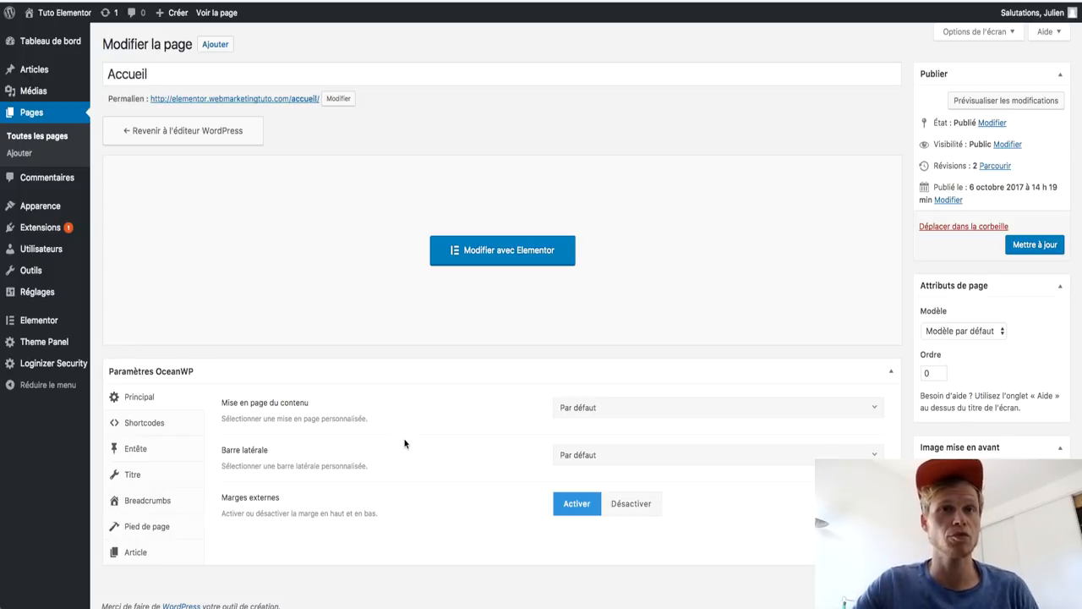
Step: In the Accueil page's OceanWP settings, set the content layout to Largeur 100 % and disable the external margins
{"action": "left_click", "coordinate": [611, 413]}
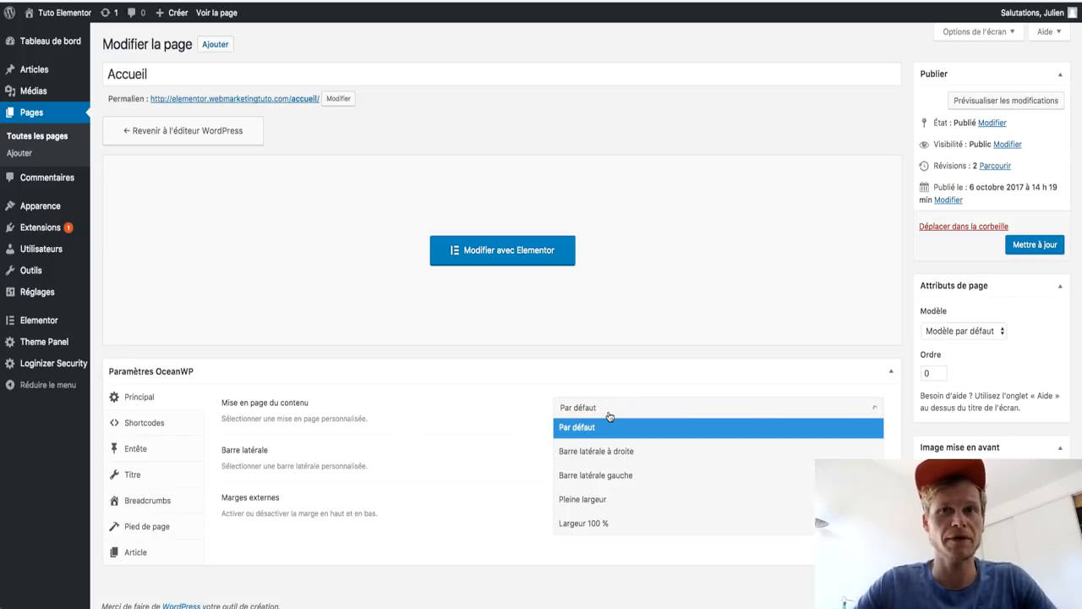
{"action": "left_click", "coordinate": [591, 524]}
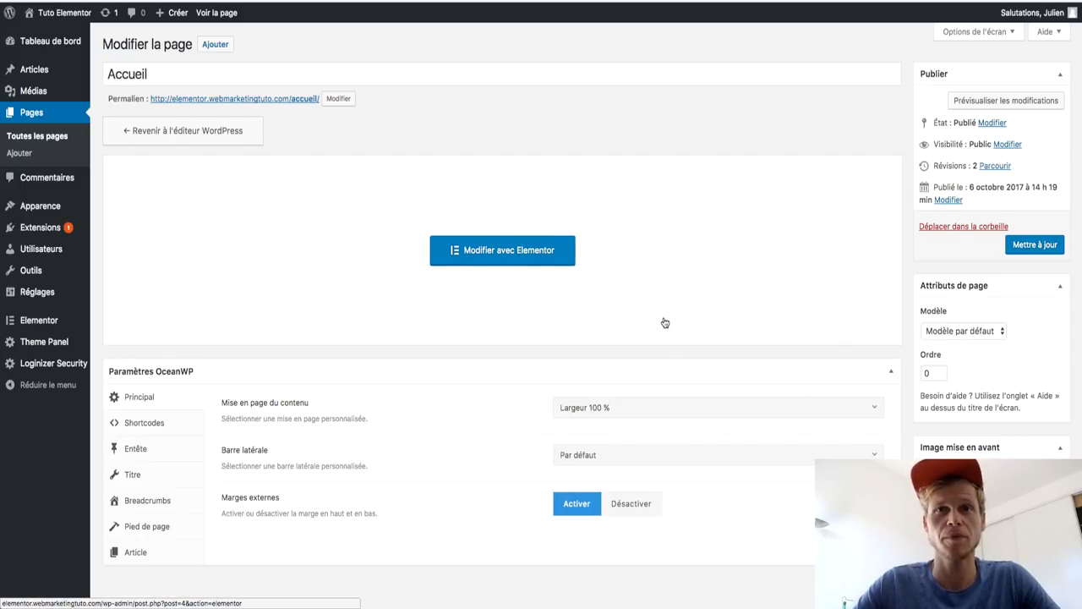
{"action": "scroll", "coordinate": [666, 323], "scroll_direction": "down", "scroll_amount": 1}
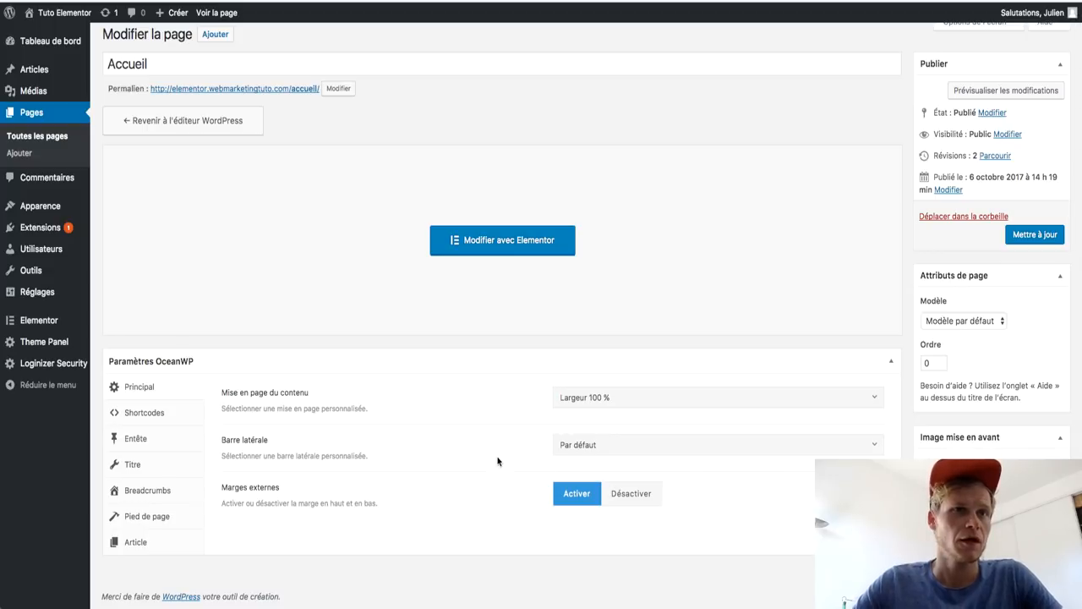
{"action": "left_click", "coordinate": [635, 501]}
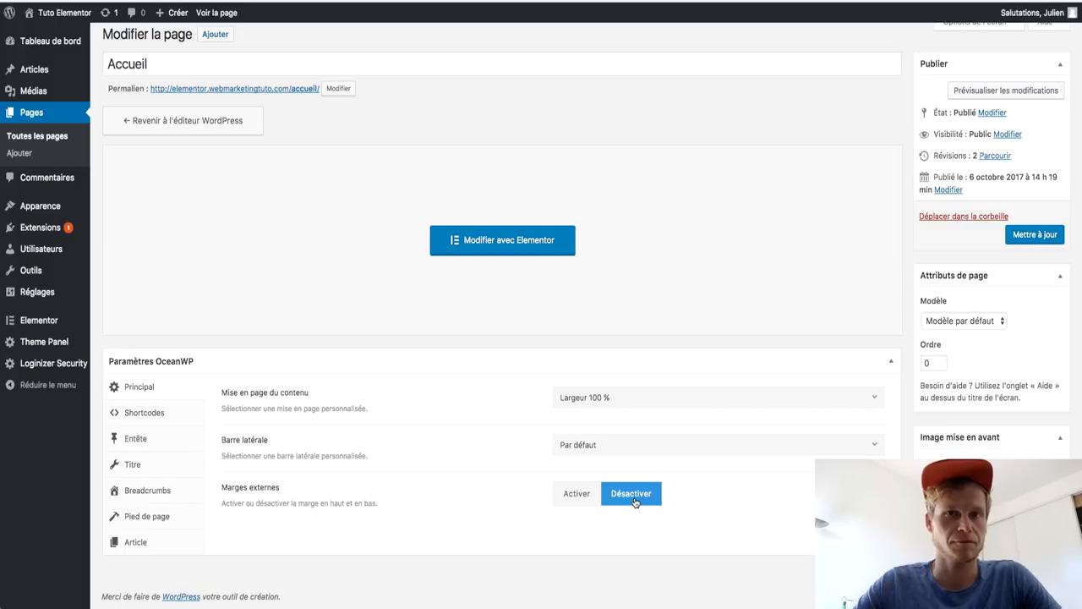
Step: Disable the page title display in the OceanWP settings and update the Accueil page
{"action": "left_click", "coordinate": [134, 468]}
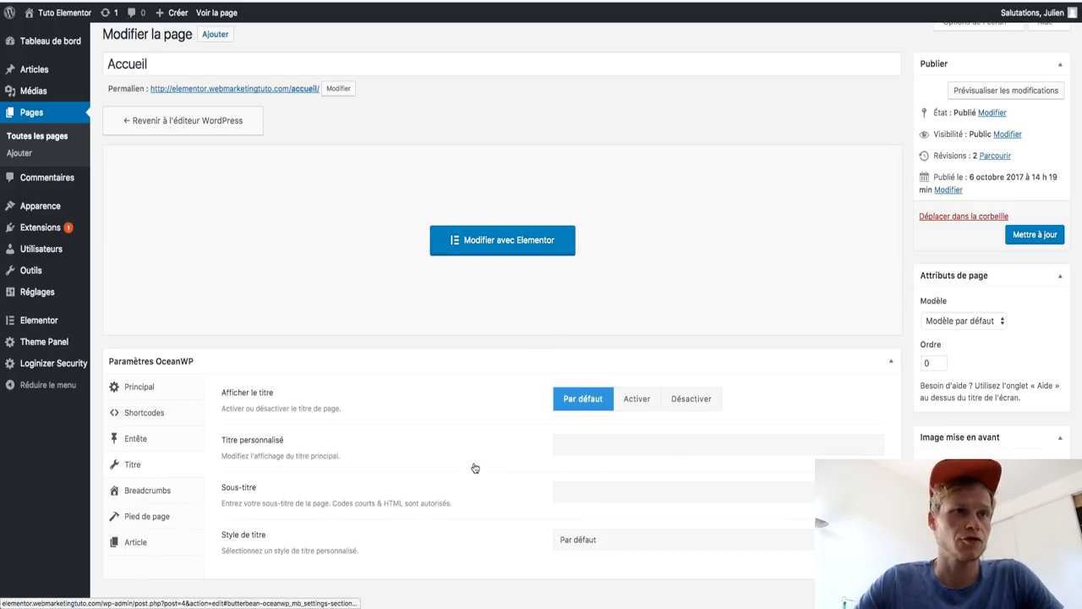
{"action": "left_click", "coordinate": [692, 400]}
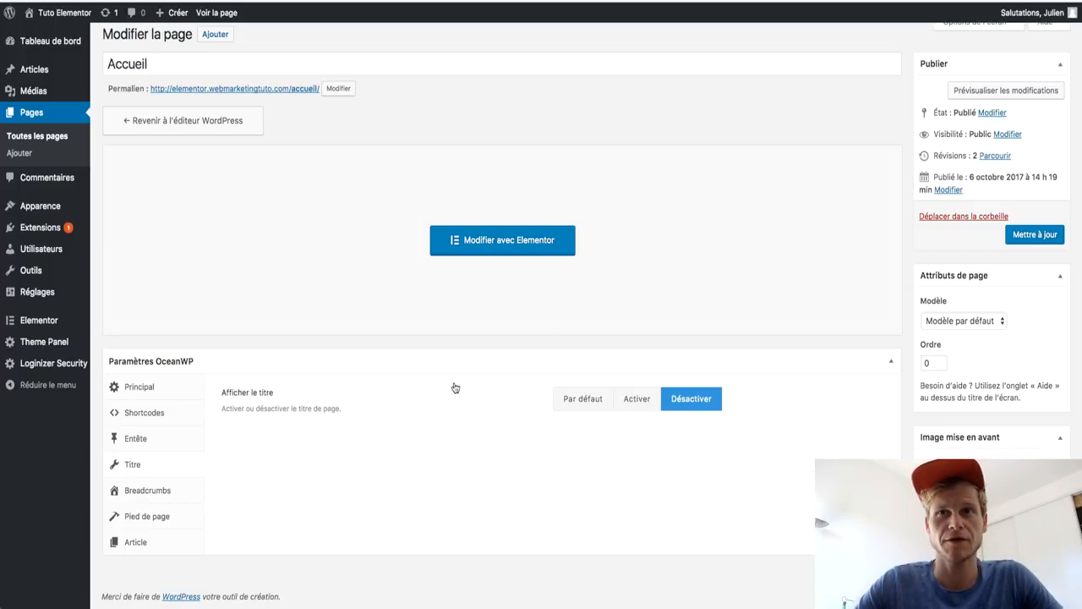
{"action": "left_click", "coordinate": [1035, 236]}
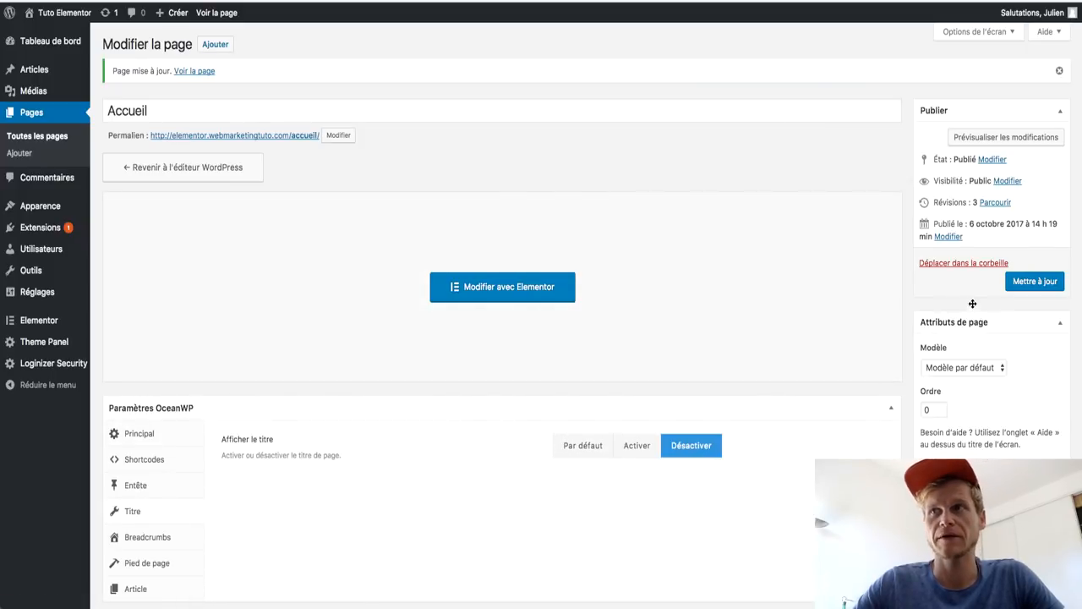
Step: Disable the display of the top bar and the header in the OceanWP settings and update the Accueil page
{"action": "scroll", "coordinate": [871, 377], "scroll_direction": "down", "scroll_amount": 1}
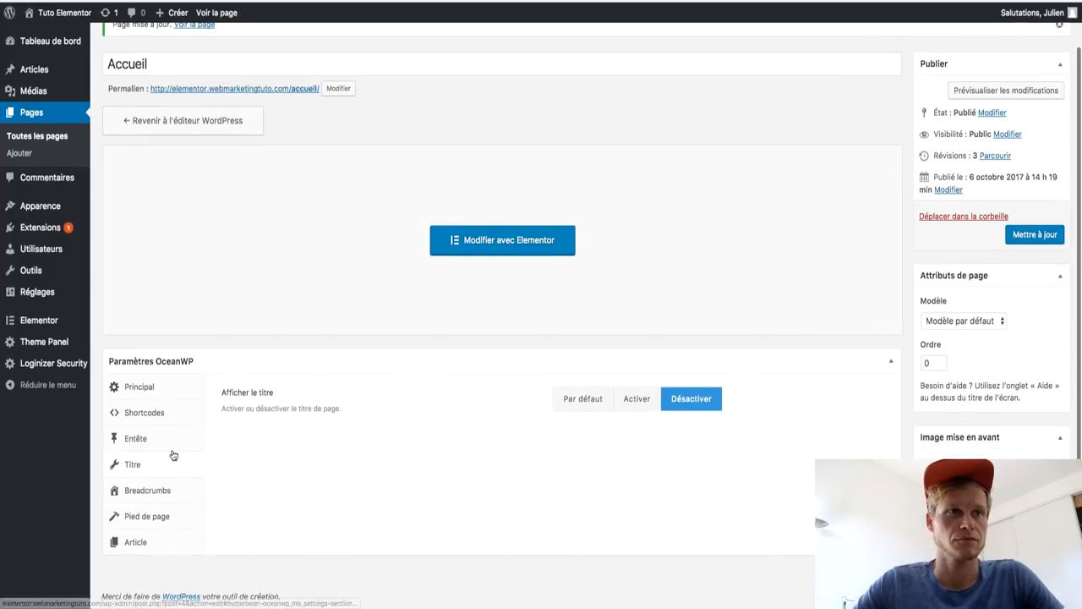
{"action": "left_click", "coordinate": [172, 451]}
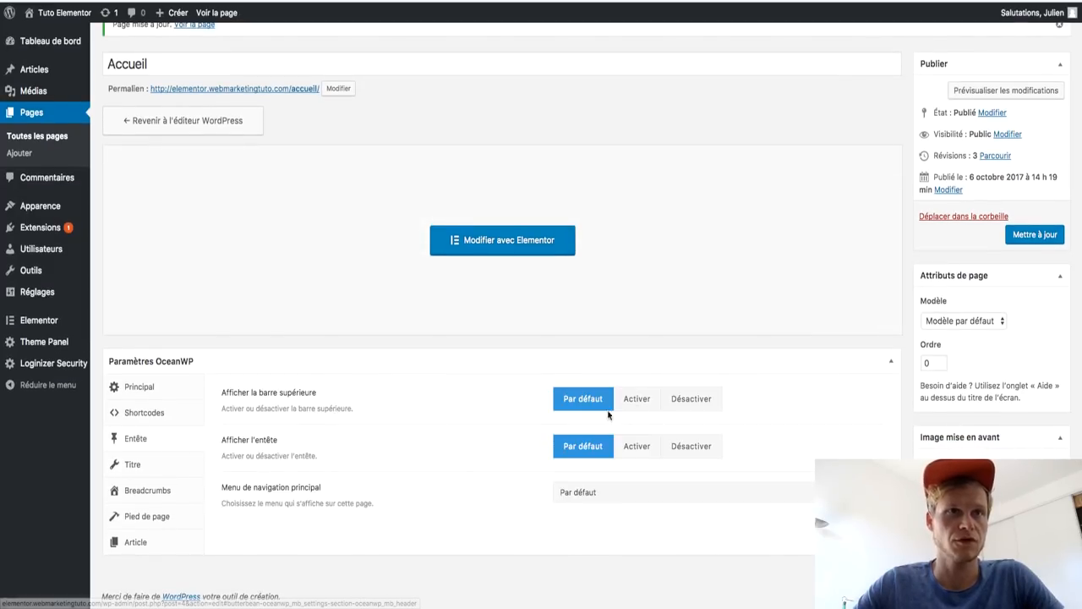
{"action": "left_click", "coordinate": [692, 404]}
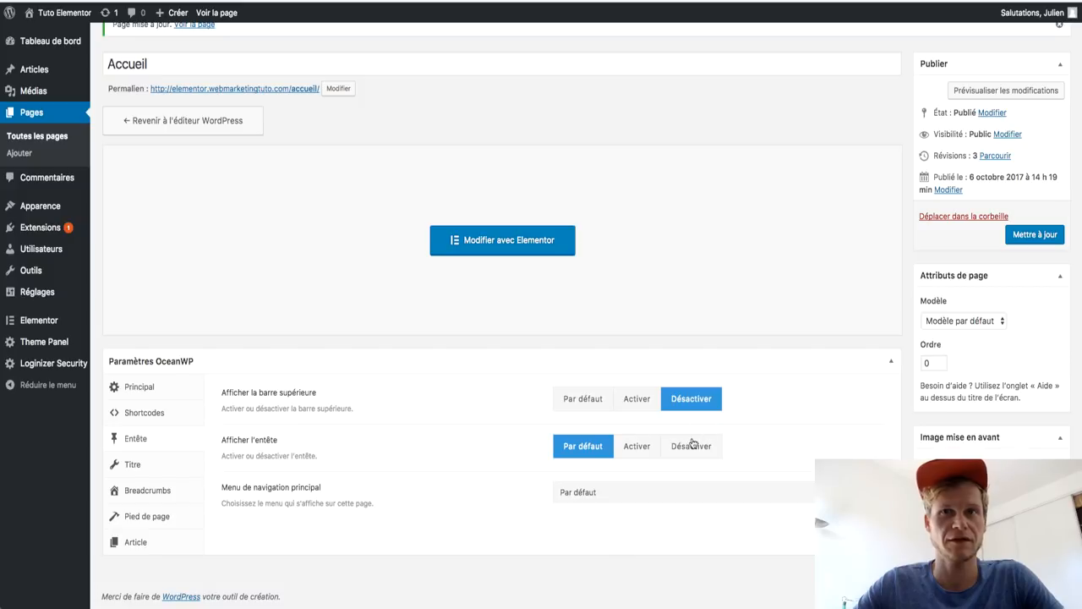
{"action": "left_click", "coordinate": [692, 446]}
{"action": "left_click", "coordinate": [1034, 236]}
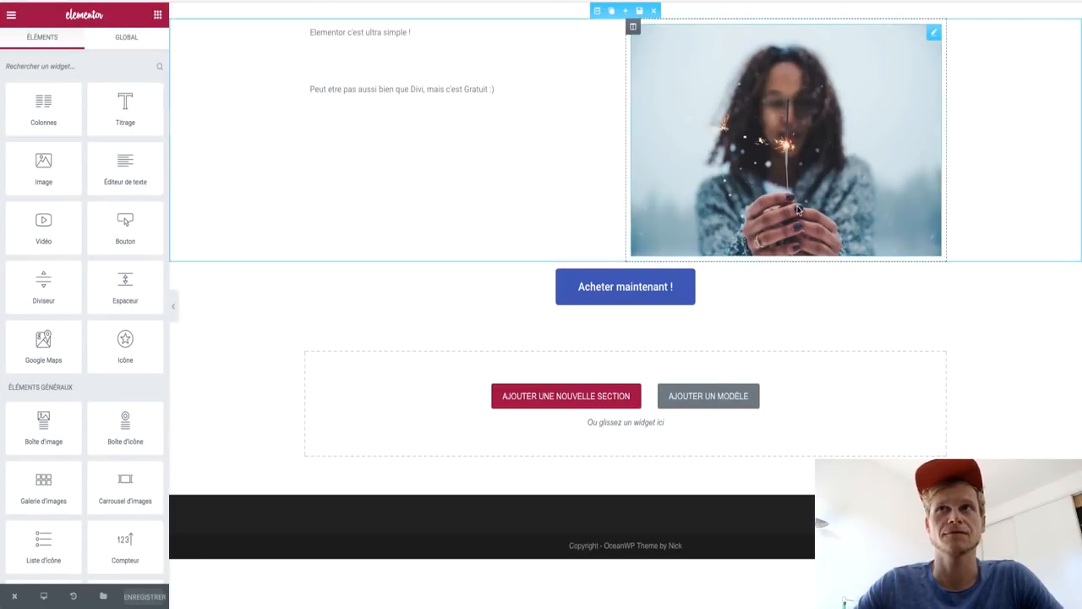
Step: In the Elementor editor, delete the text-and-image section and the button section, and add a new single-column section
{"action": "left_click", "coordinate": [654, 11]}
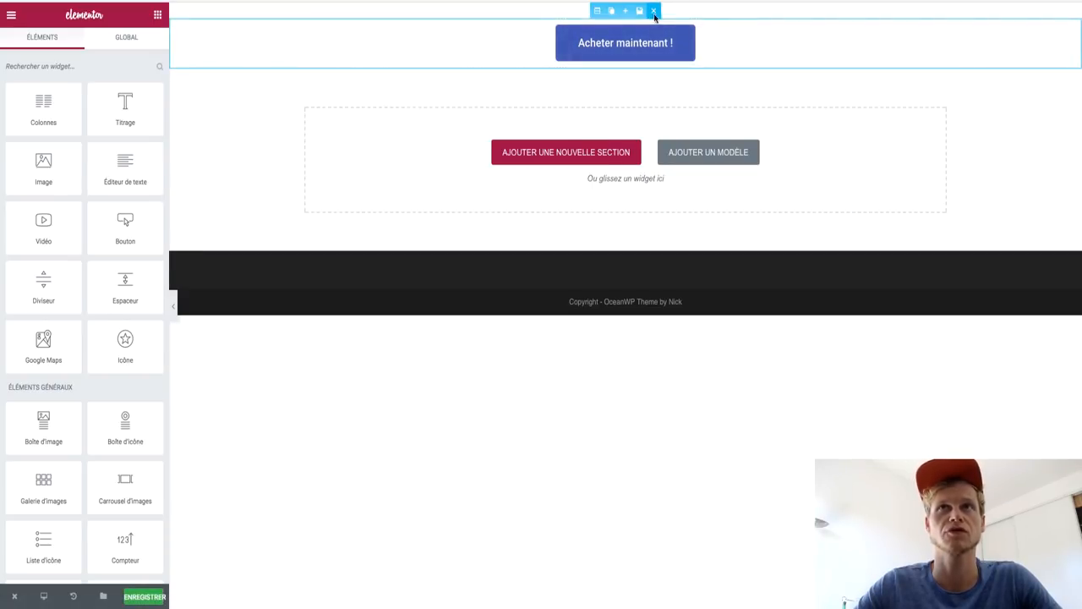
{"action": "left_click", "coordinate": [653, 13]}
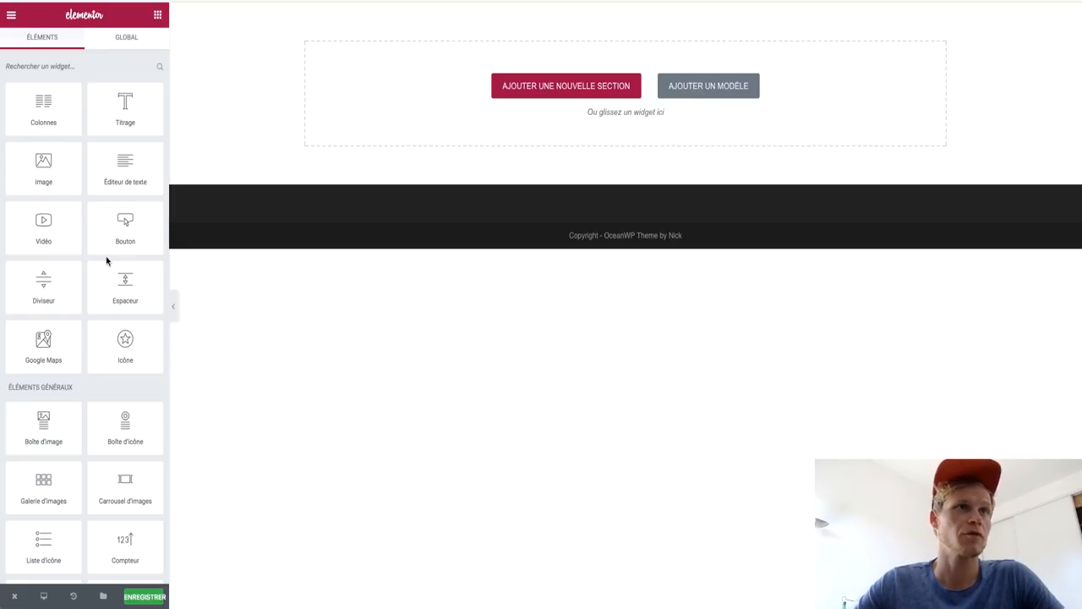
{"action": "left_click", "coordinate": [547, 84]}
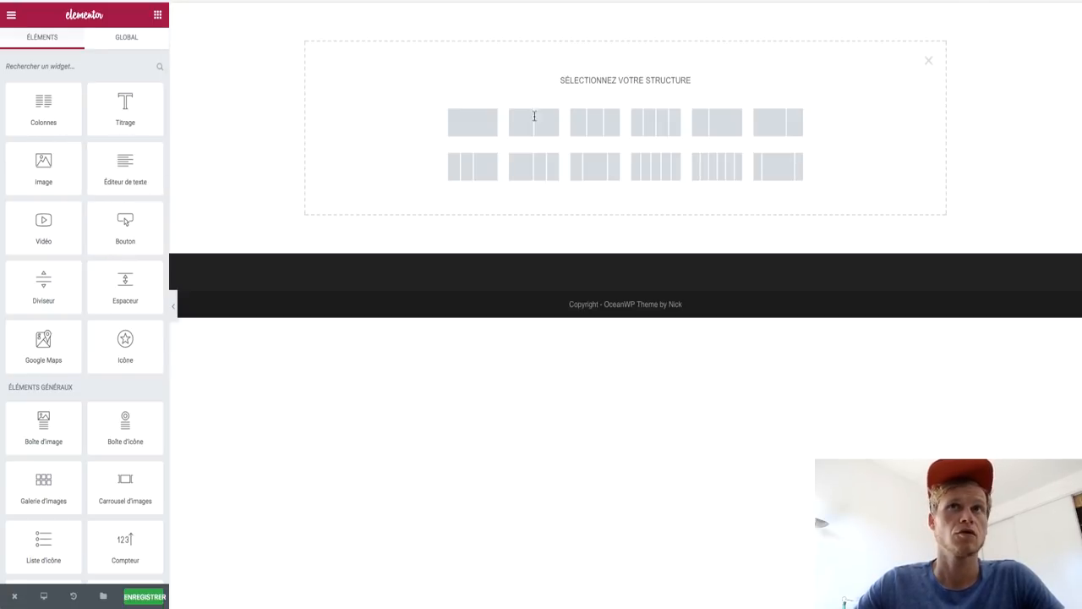
{"action": "left_click", "coordinate": [475, 125]}
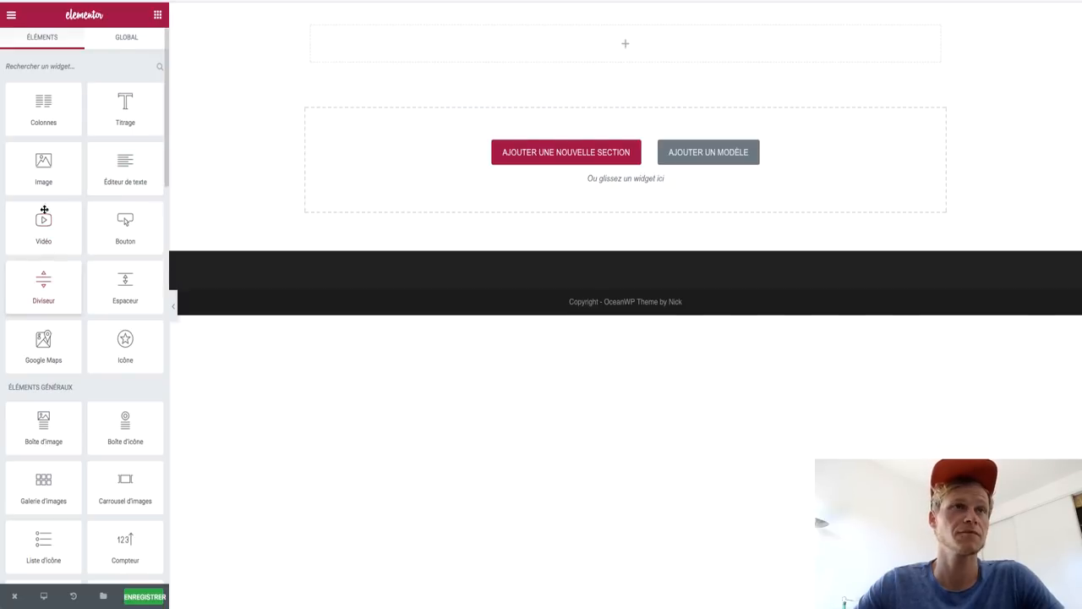
Step: Place an Image widget in the new section and upload the image whose file name ends in 25779 from the Images folder
{"action": "left_click_drag", "start_coordinate": [43, 173], "coordinate": [604, 38]}
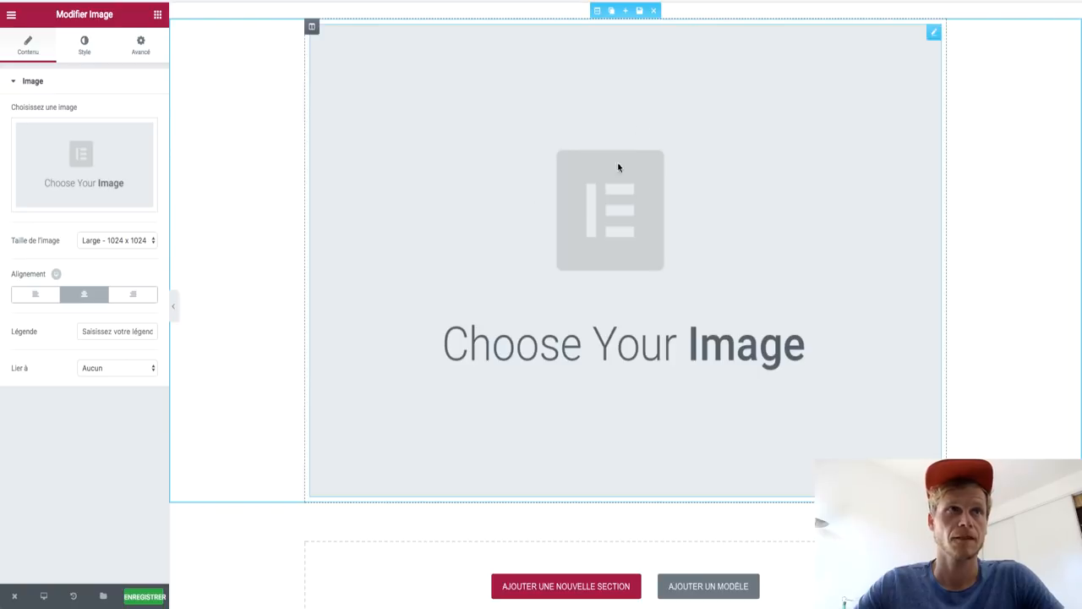
{"action": "left_click", "coordinate": [112, 180]}
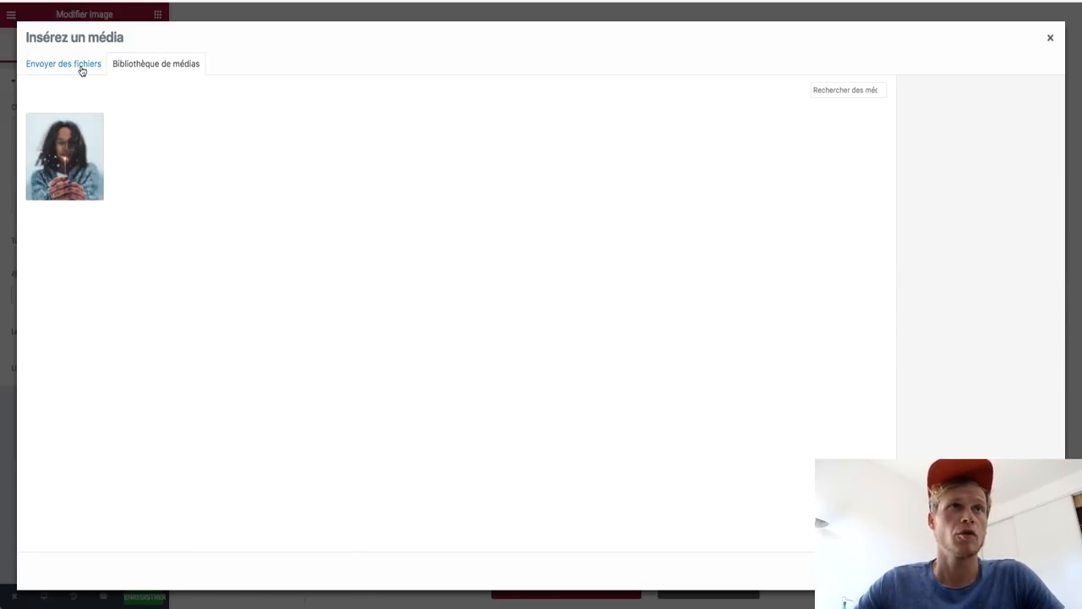
{"action": "left_click", "coordinate": [79, 65]}
{"action": "left_click", "coordinate": [557, 293]}
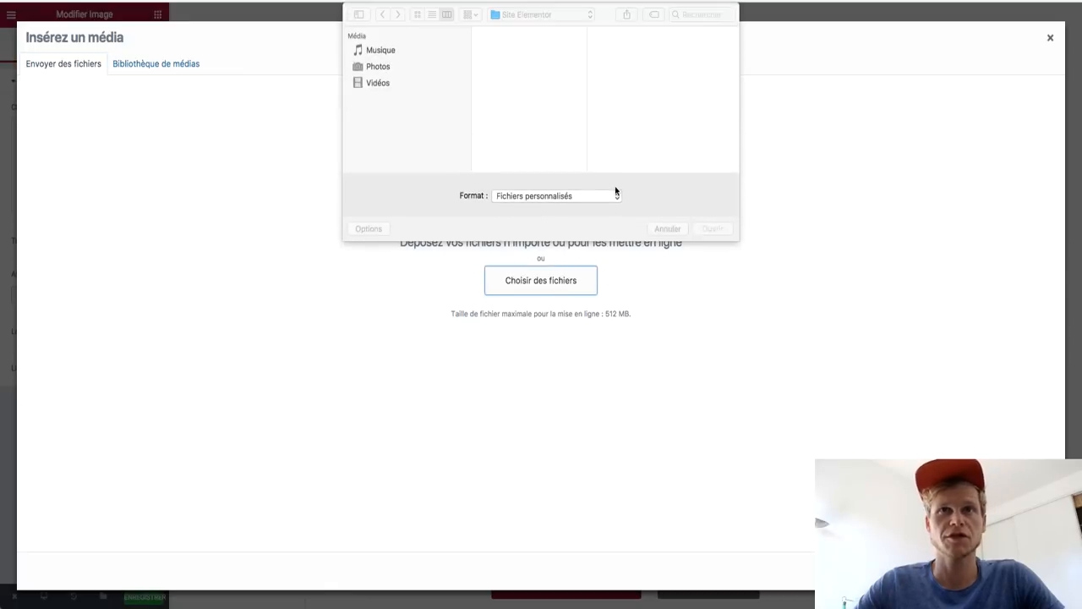
{"action": "left_click", "coordinate": [541, 100]}
{"action": "left_click", "coordinate": [507, 89]}
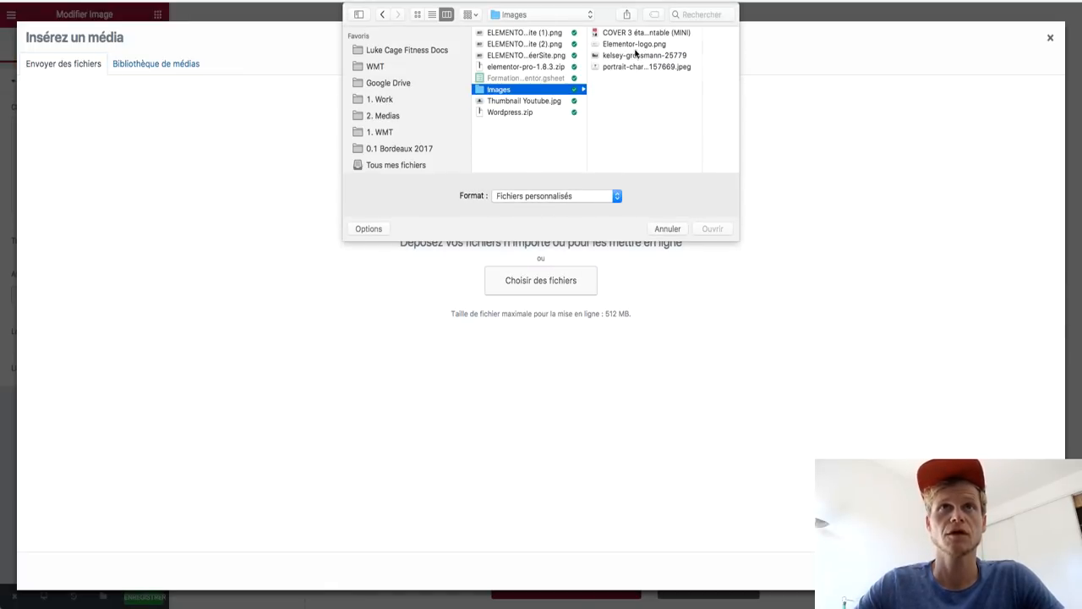
{"action": "left_click", "coordinate": [628, 45]}
{"action": "left_click", "coordinate": [558, 55]}
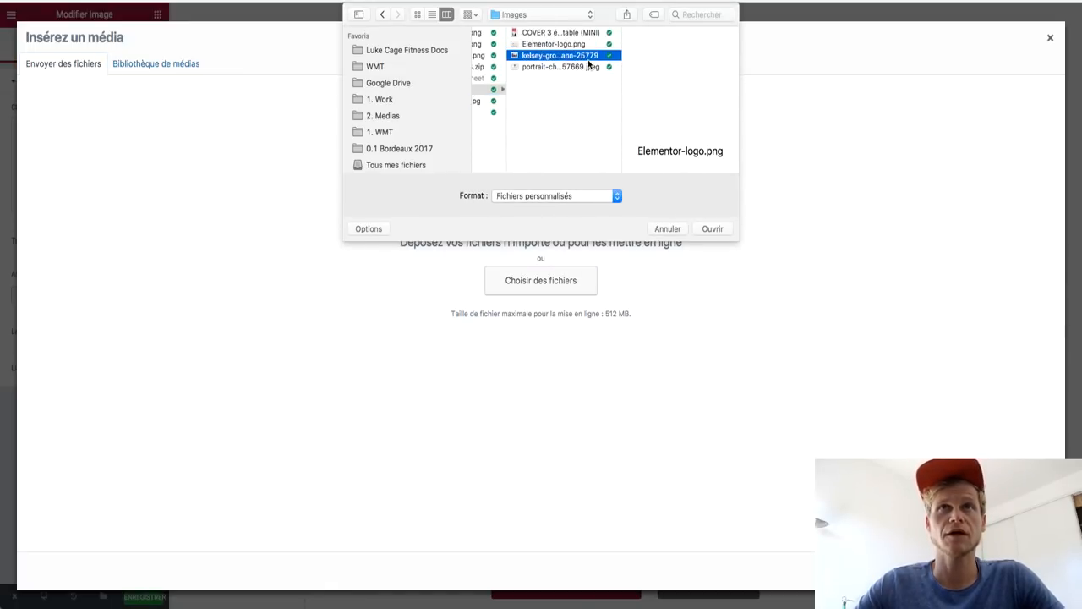
{"action": "left_click", "coordinate": [713, 228]}
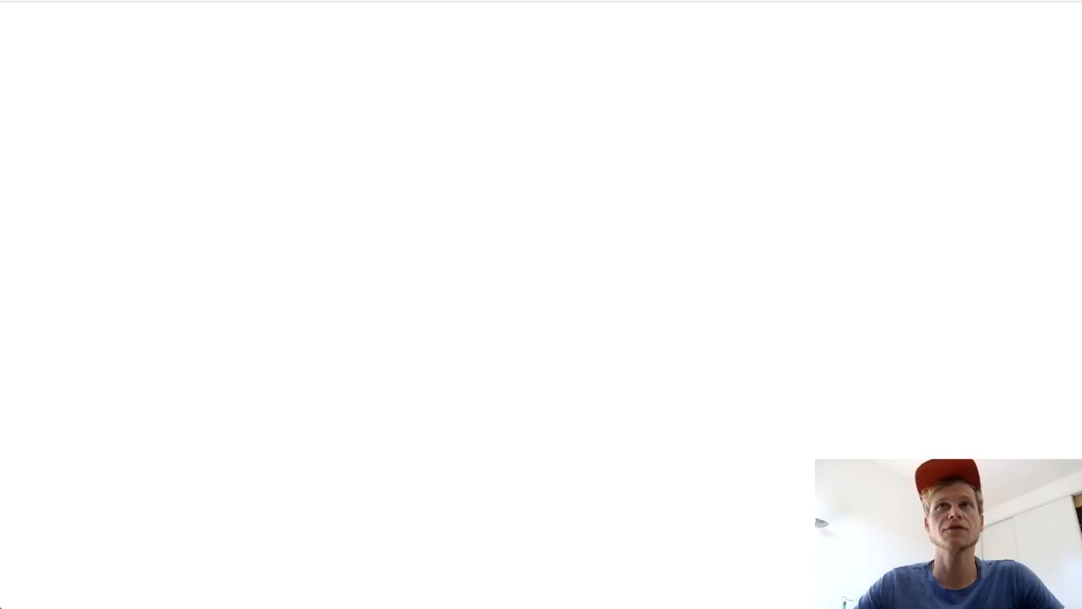
Step: Open unsplash.com, browse the trending photos and open the one of the hooded person under a starry blue sky
{"action": "type", "text": "unsplash.com"}
{"action": "key", "text": "Return"}
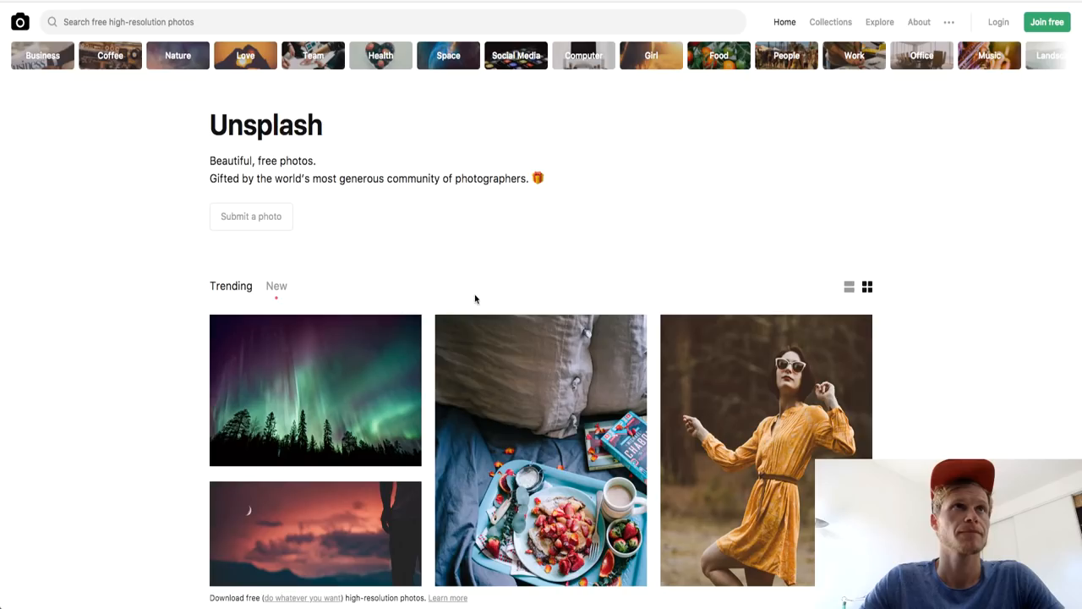
{"action": "scroll", "coordinate": [478, 293], "scroll_direction": "down", "scroll_amount": 3}
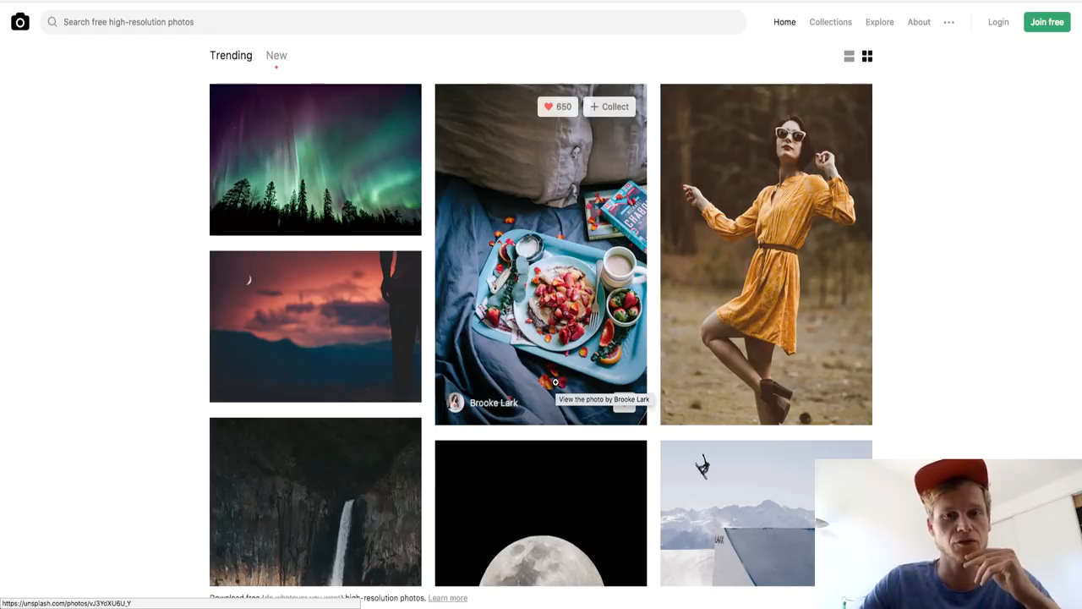
{"action": "scroll", "coordinate": [555, 382], "scroll_direction": "down", "scroll_amount": 3}
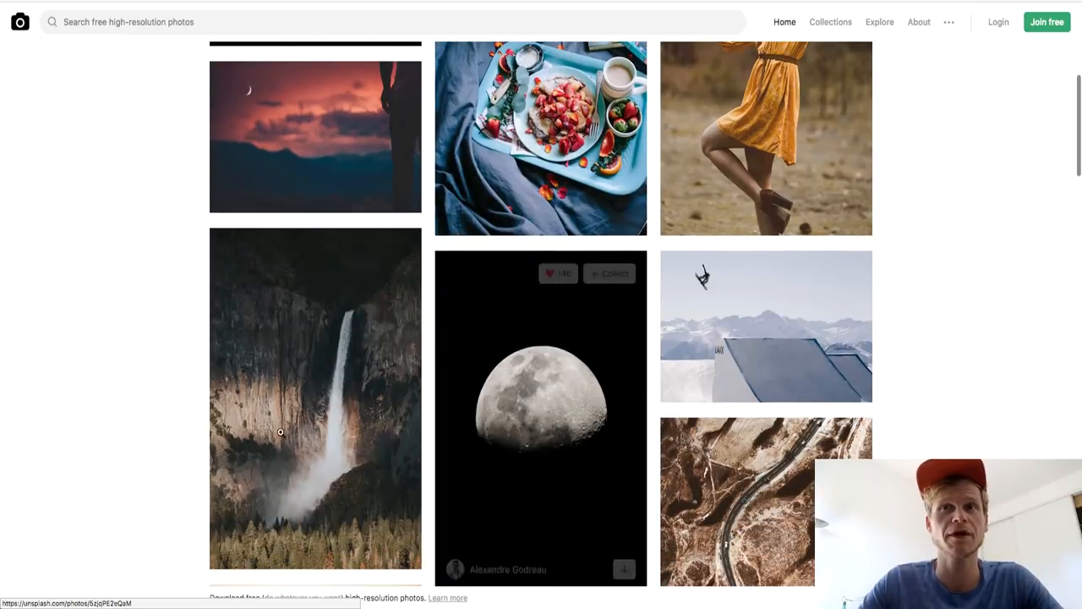
{"action": "scroll", "coordinate": [372, 444], "scroll_direction": "down", "scroll_amount": 2}
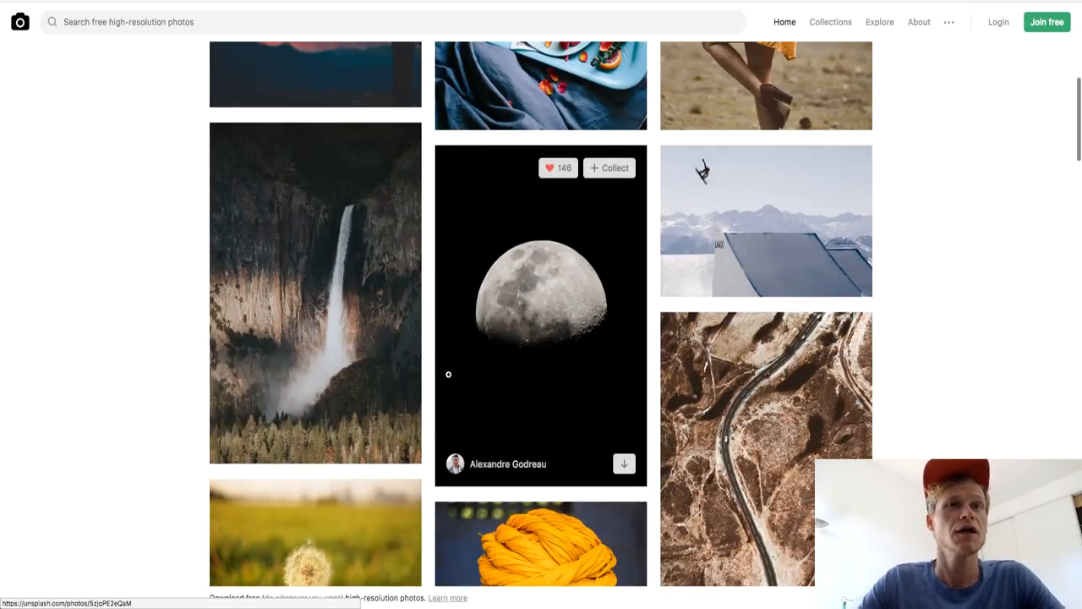
{"action": "scroll", "coordinate": [448, 375], "scroll_direction": "down", "scroll_amount": 3}
{"action": "scroll", "coordinate": [448, 375], "scroll_direction": "down", "scroll_amount": 3}
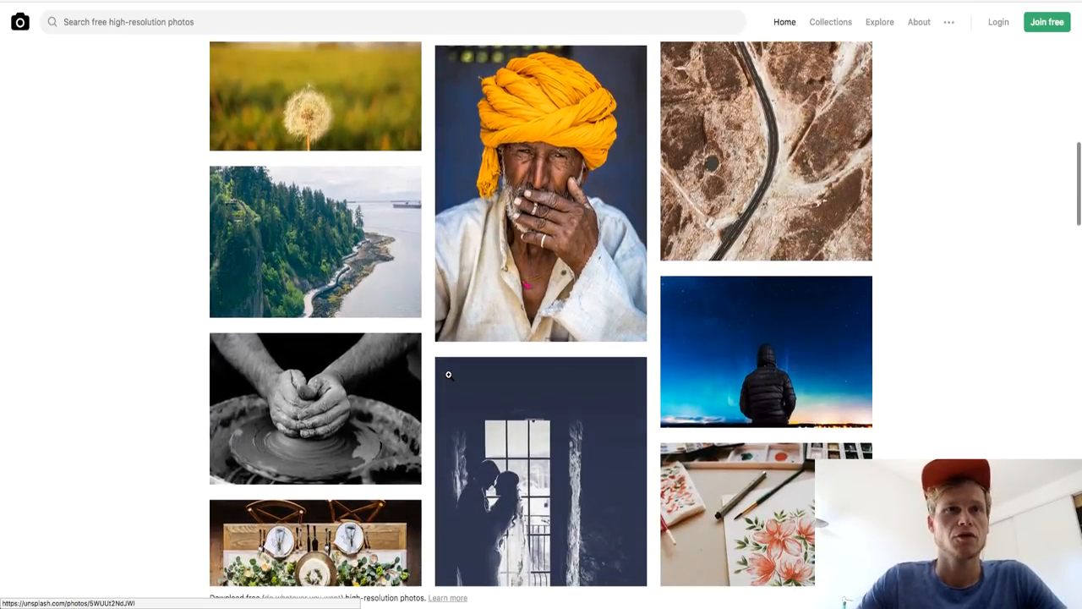
{"action": "scroll", "coordinate": [448, 375], "scroll_direction": "down", "scroll_amount": 2}
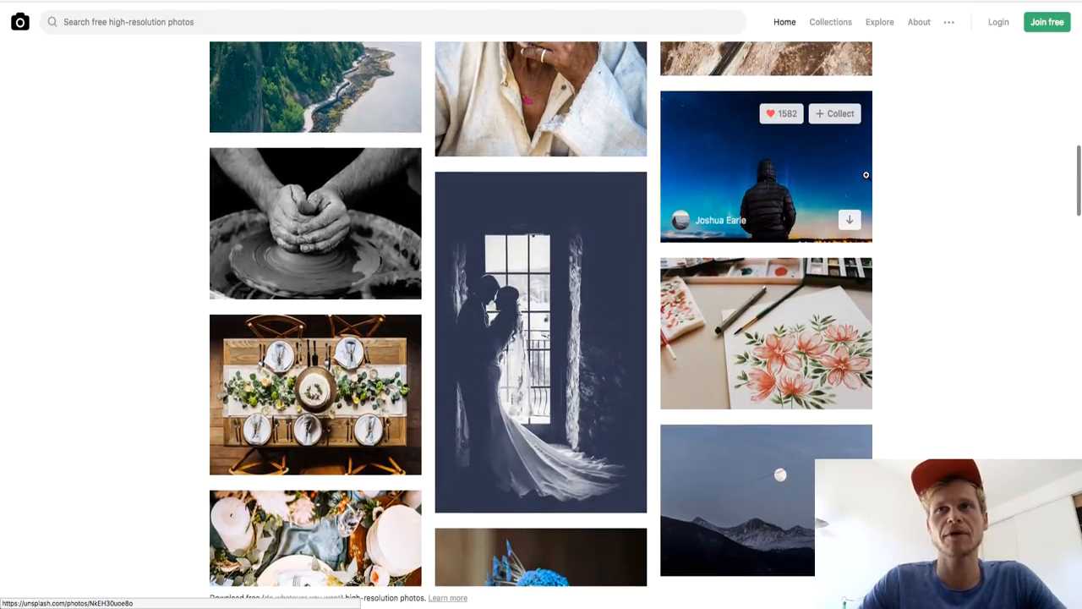
{"action": "scroll", "coordinate": [866, 175], "scroll_direction": "up", "scroll_amount": 2}
{"action": "left_click", "coordinate": [757, 338]}
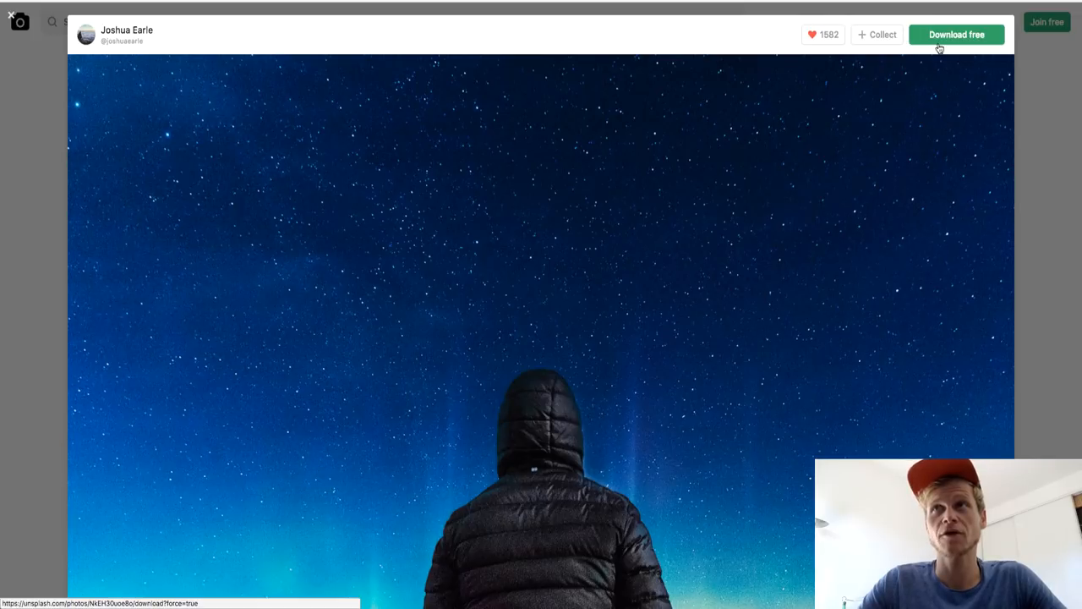
Step: Download the photo for free as a JPEG into the Images folder of Site Elementor
{"action": "left_click", "coordinate": [938, 42]}
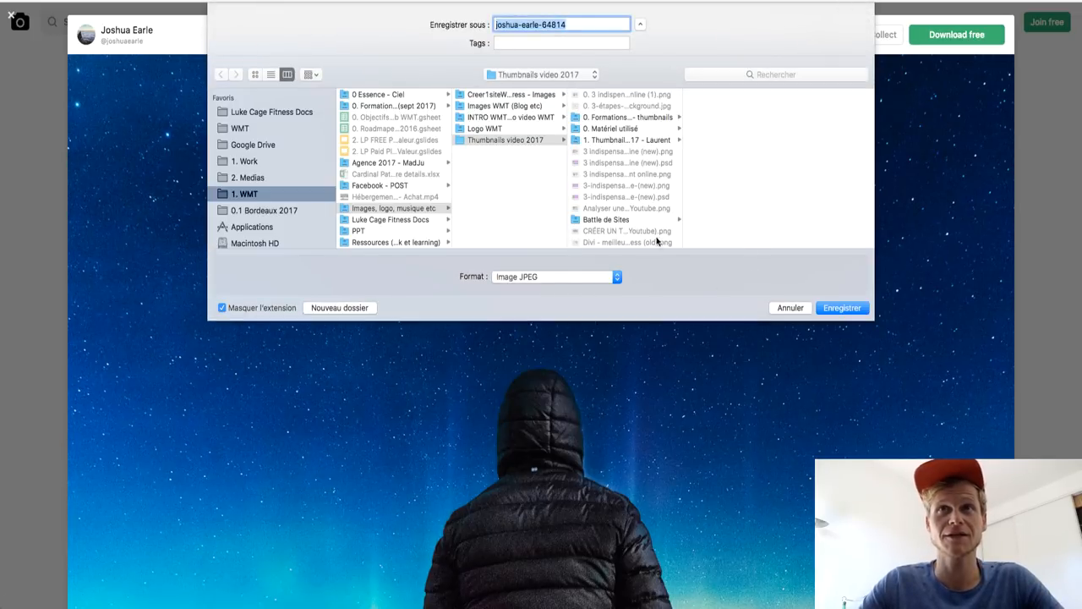
{"action": "left_click", "coordinate": [786, 308]}
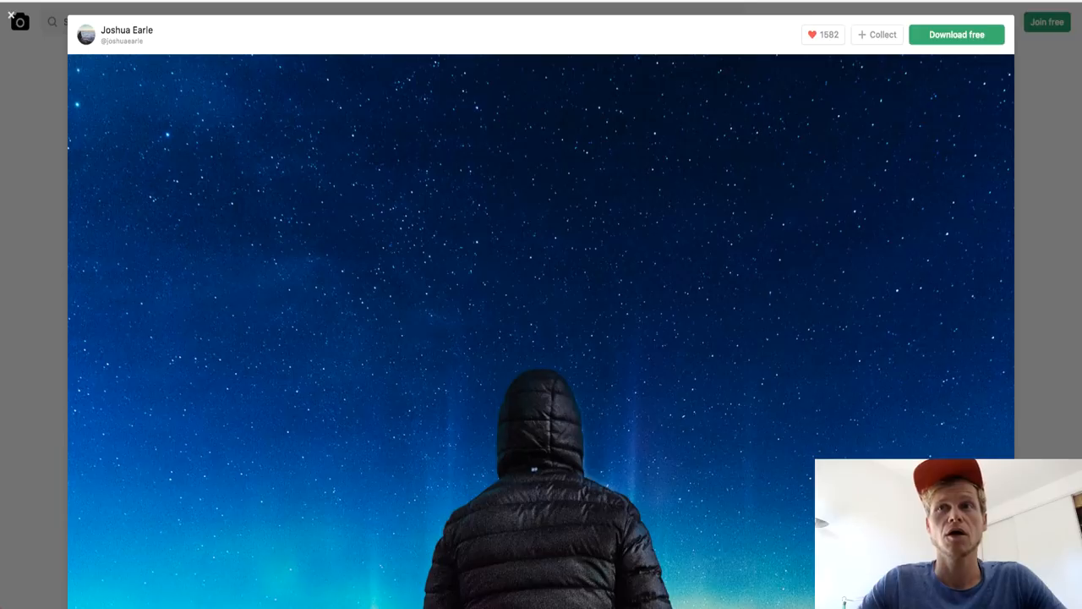
{"action": "left_click", "coordinate": [946, 36]}
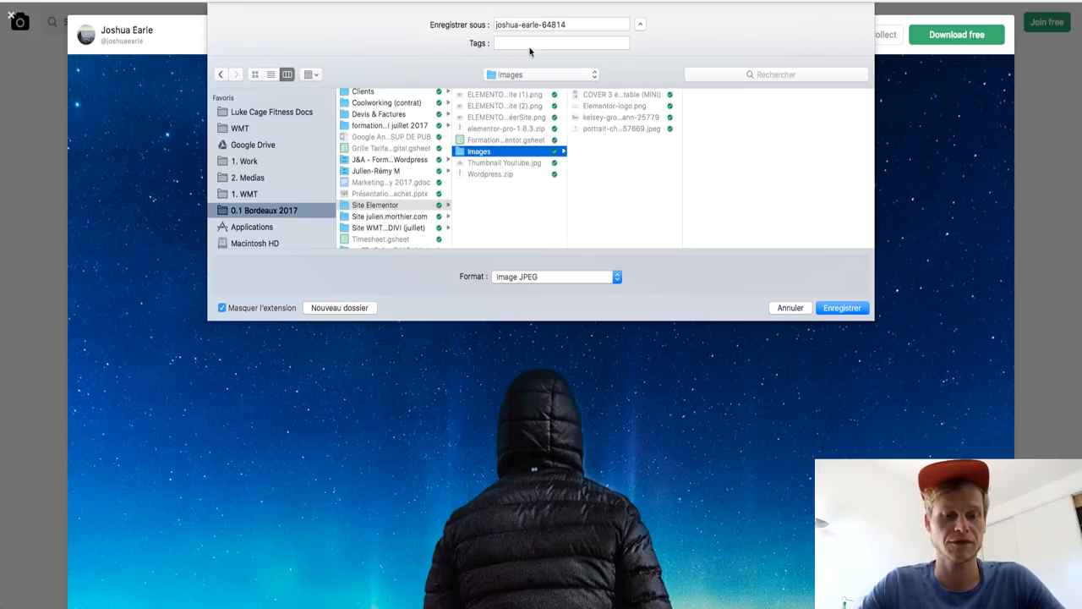
{"action": "left_click", "coordinate": [841, 308]}
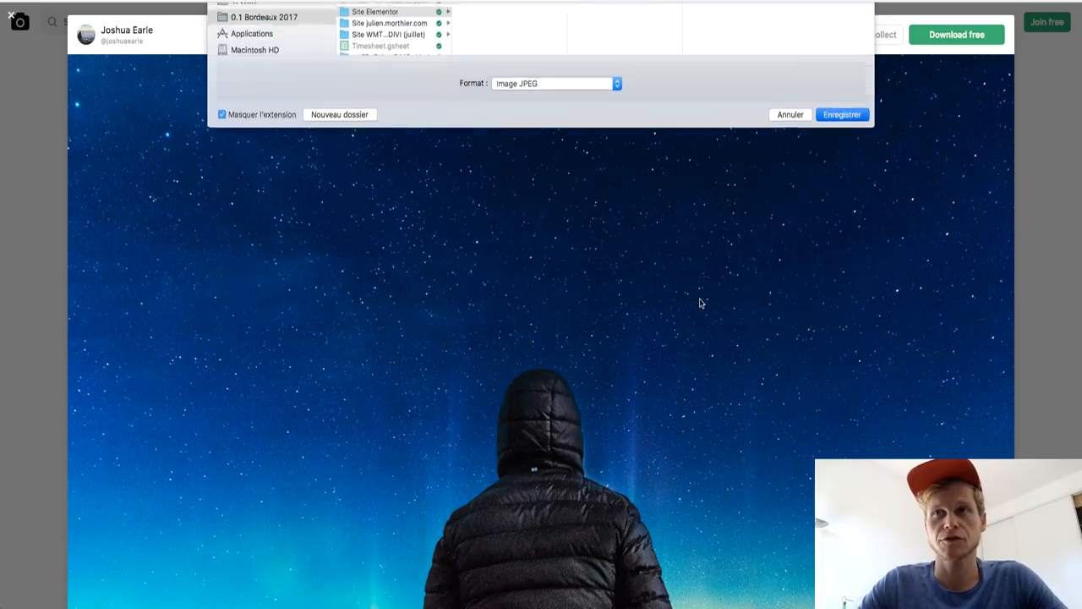
Step: Reveal the downloaded image in its folder, check its file size and open it in Preview
{"action": "left_click", "coordinate": [114, 592]}
{"action": "left_click", "coordinate": [161, 576]}
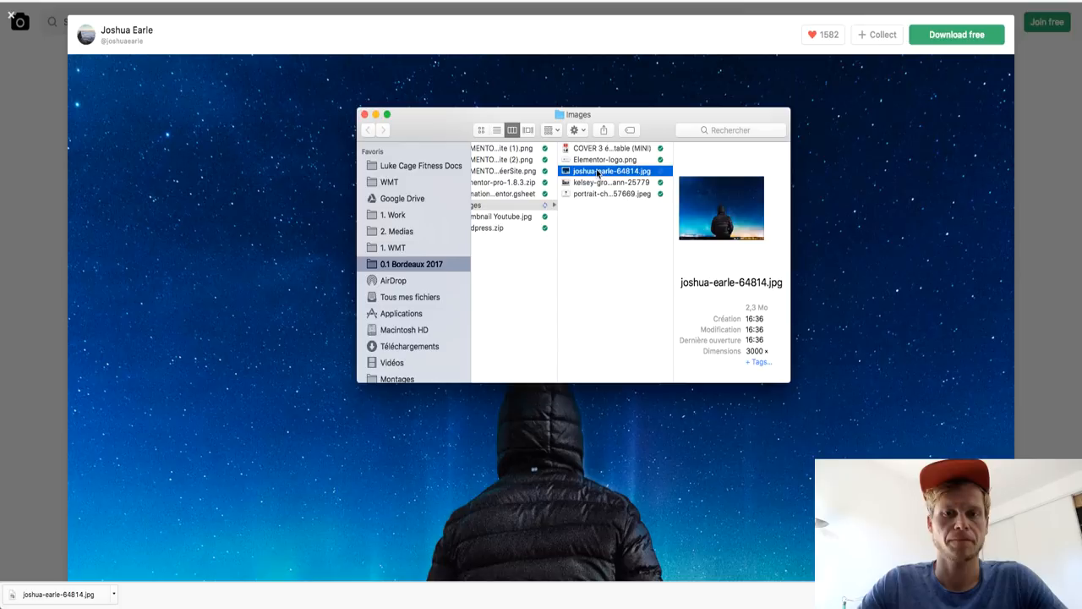
{"action": "double_click", "coordinate": [598, 173]}
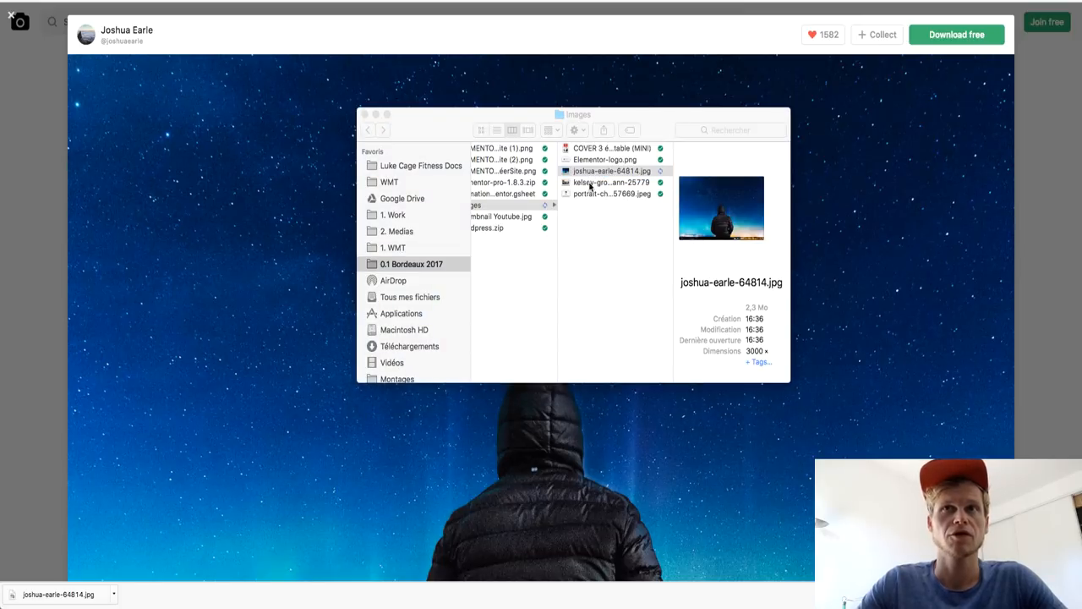
{"action": "left_click", "coordinate": [755, 307]}
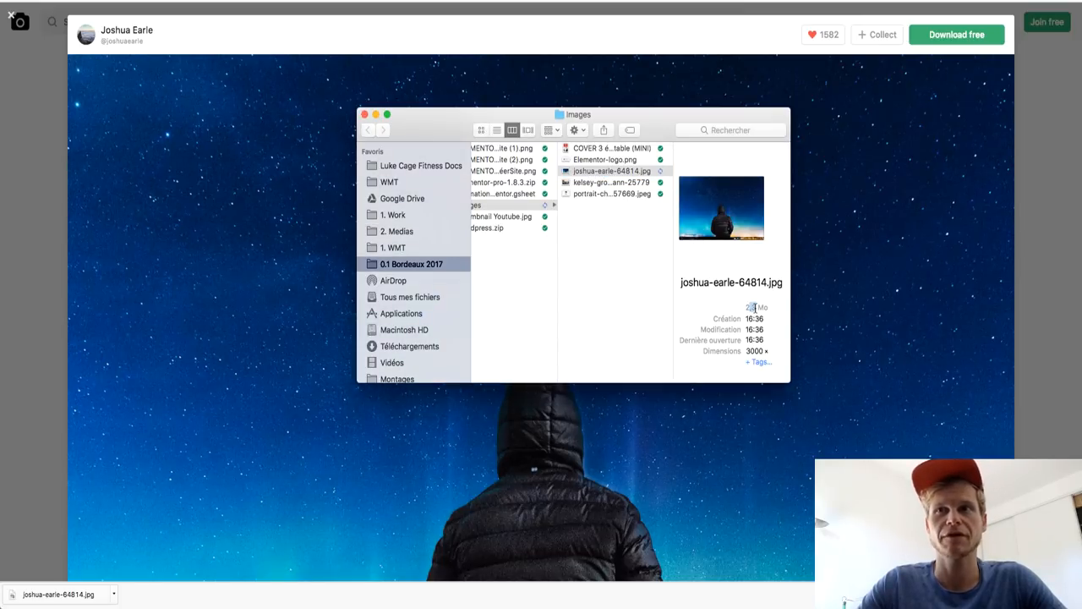
{"action": "left_click_drag", "start_coordinate": [640, 138], "coordinate": [548, 54]}
Step: Scale the image proportionally to a width of 1200 pixels
{"action": "left_click", "coordinate": [236, 1]}
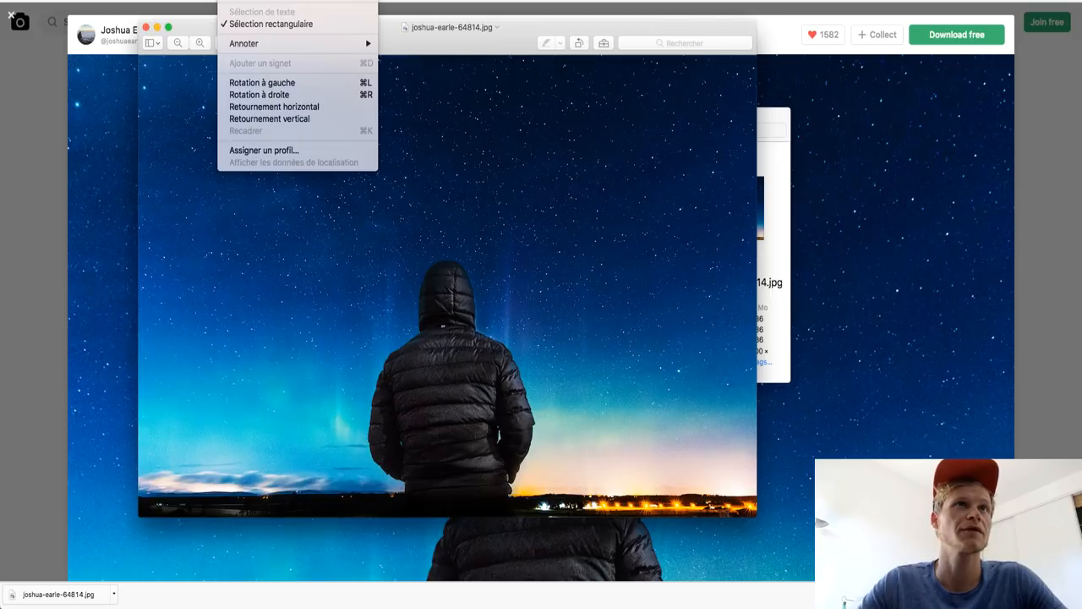
{"action": "left_click", "coordinate": [264, 1]}
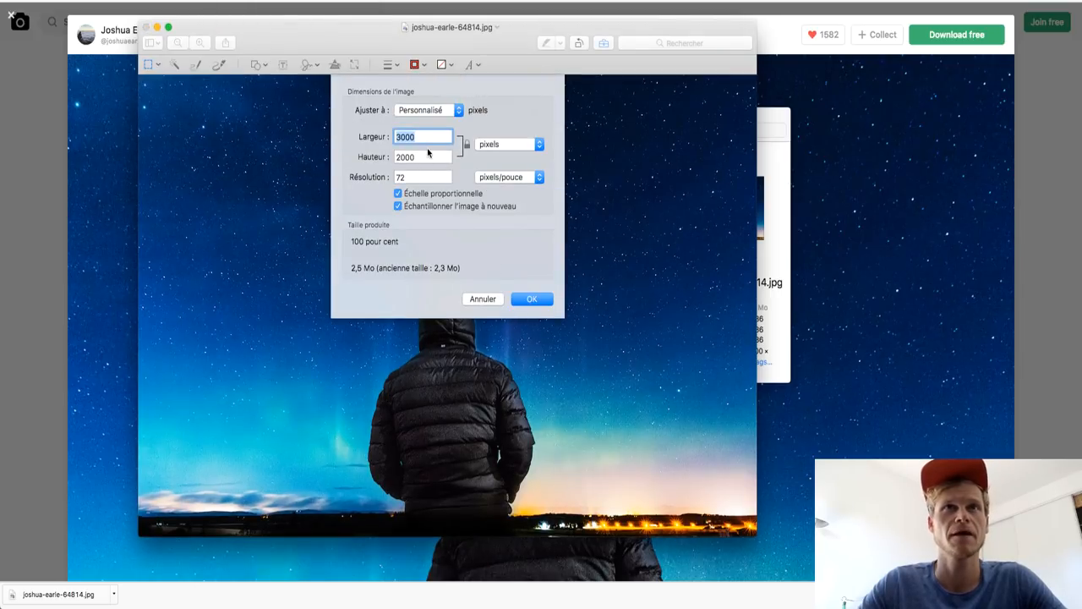
{"action": "type", "text": "1200"}
{"action": "key", "text": "Tab"}
{"action": "key", "text": "Tab"}
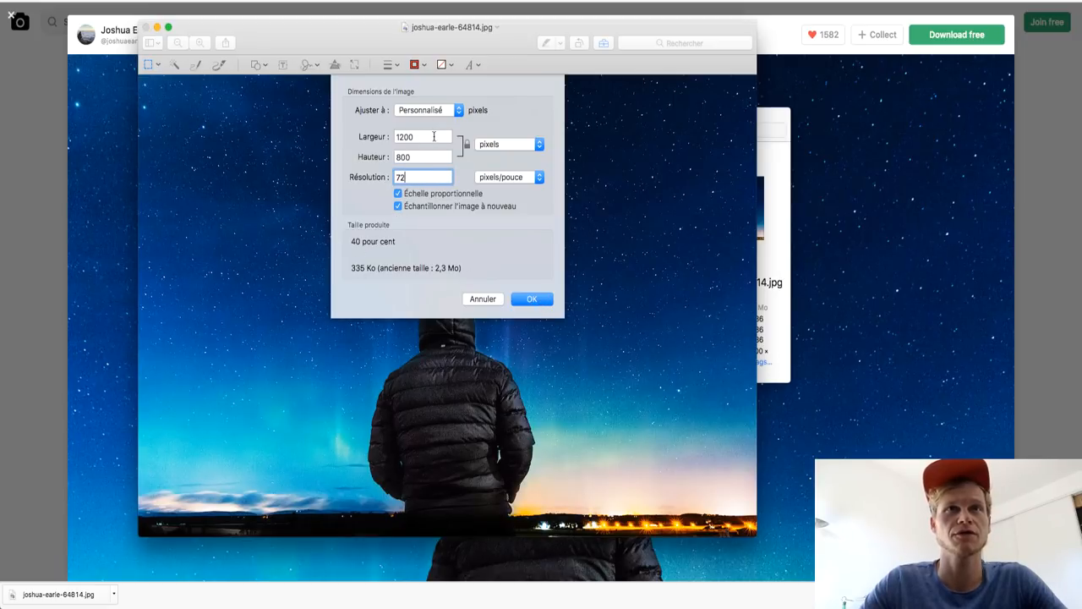
{"action": "left_click_drag", "start_coordinate": [427, 177], "coordinate": [375, 177]}
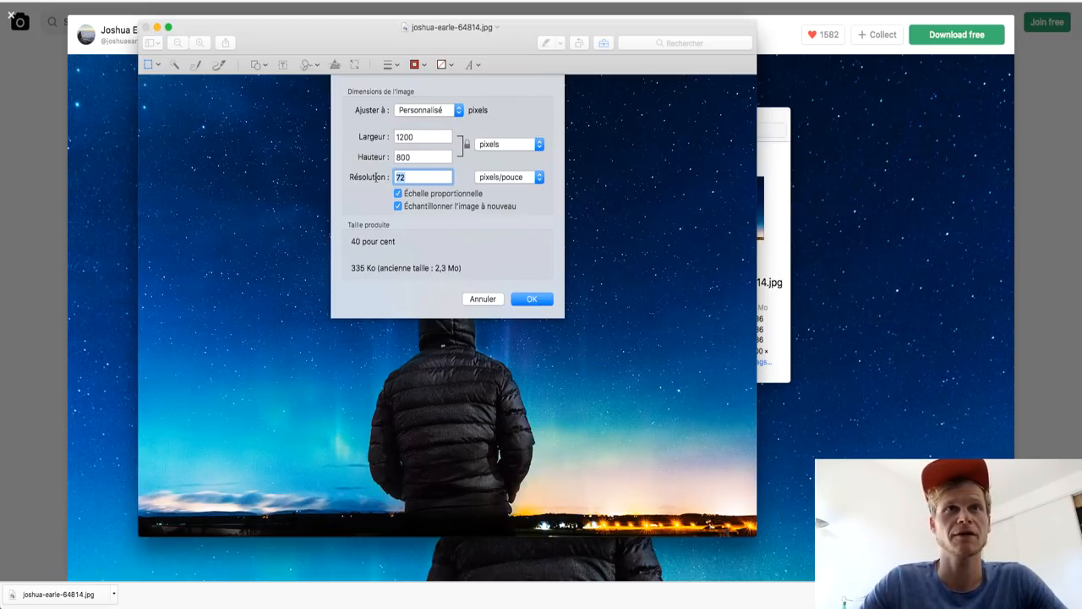
{"action": "left_click", "coordinate": [530, 300]}
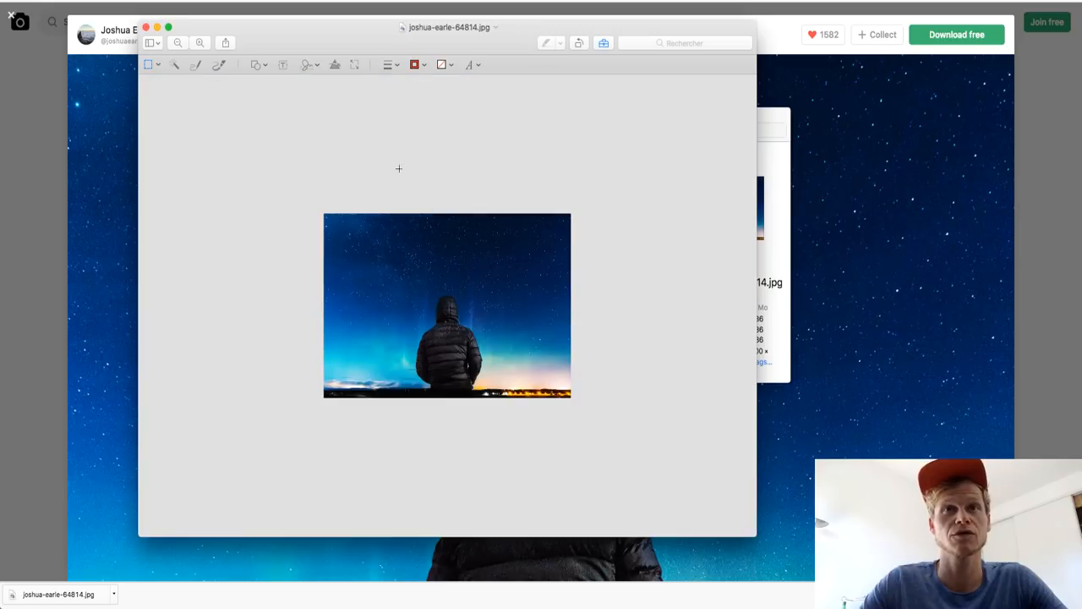
Step: Export the image as a low-quality JPEG to the Images folder, adding "(petit format)" to its file name, and quit Preview
{"action": "left_click", "coordinate": [82, 1]}
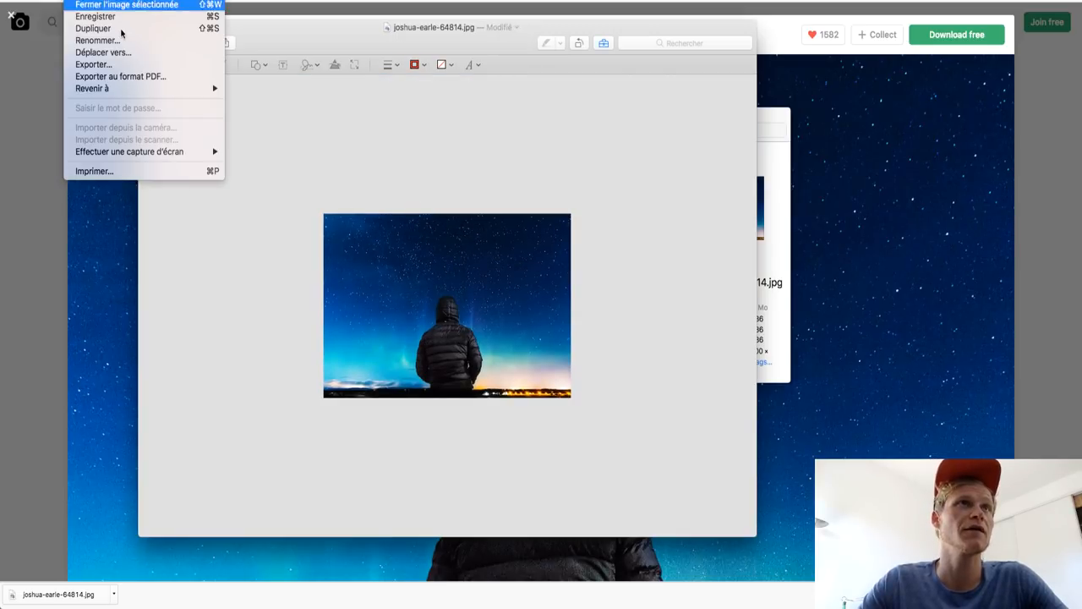
{"action": "left_click", "coordinate": [110, 65]}
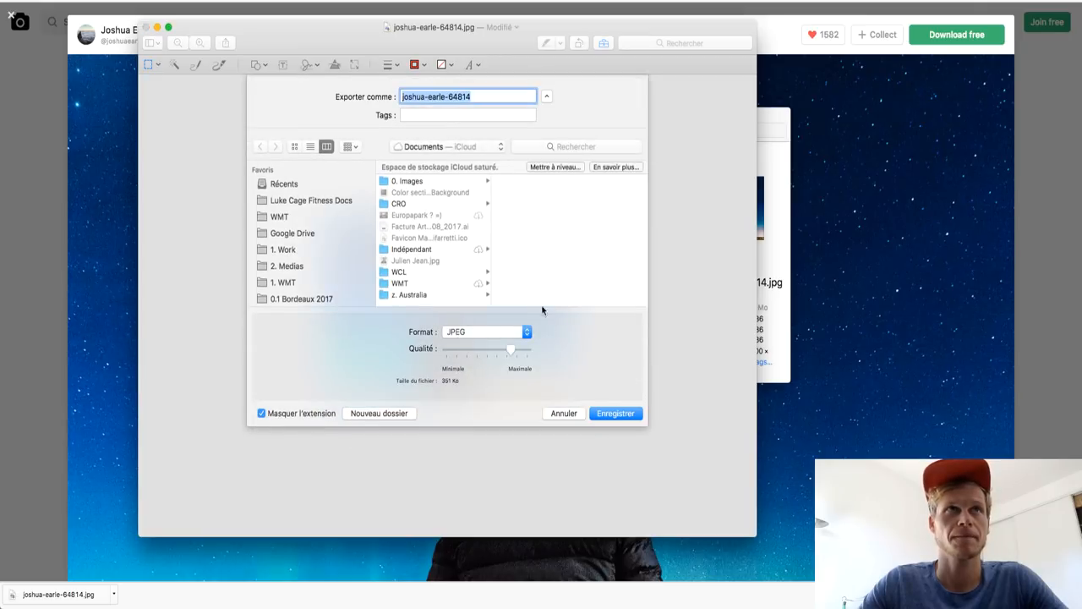
{"action": "left_click_drag", "start_coordinate": [509, 348], "coordinate": [462, 348]}
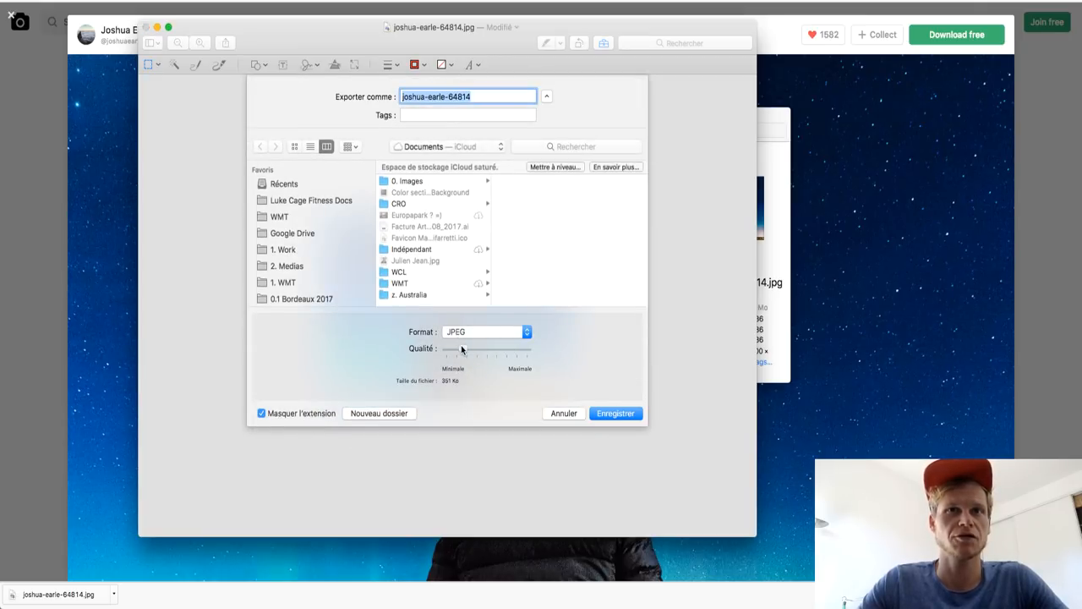
{"action": "left_click", "coordinate": [494, 99]}
{"action": "type", "text": "("}
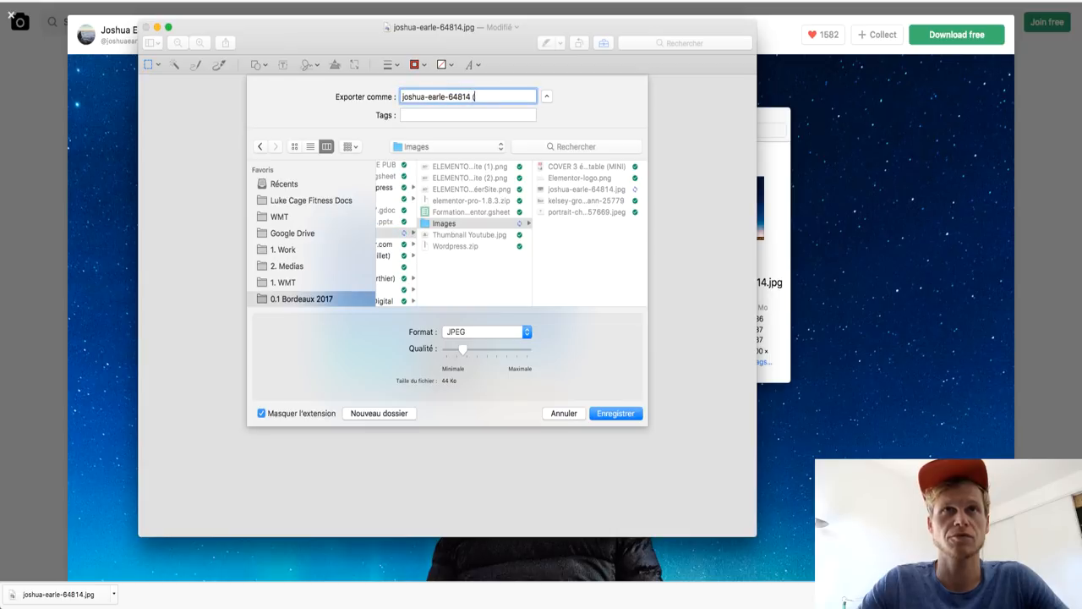
{"action": "type", "text": "petit format"}
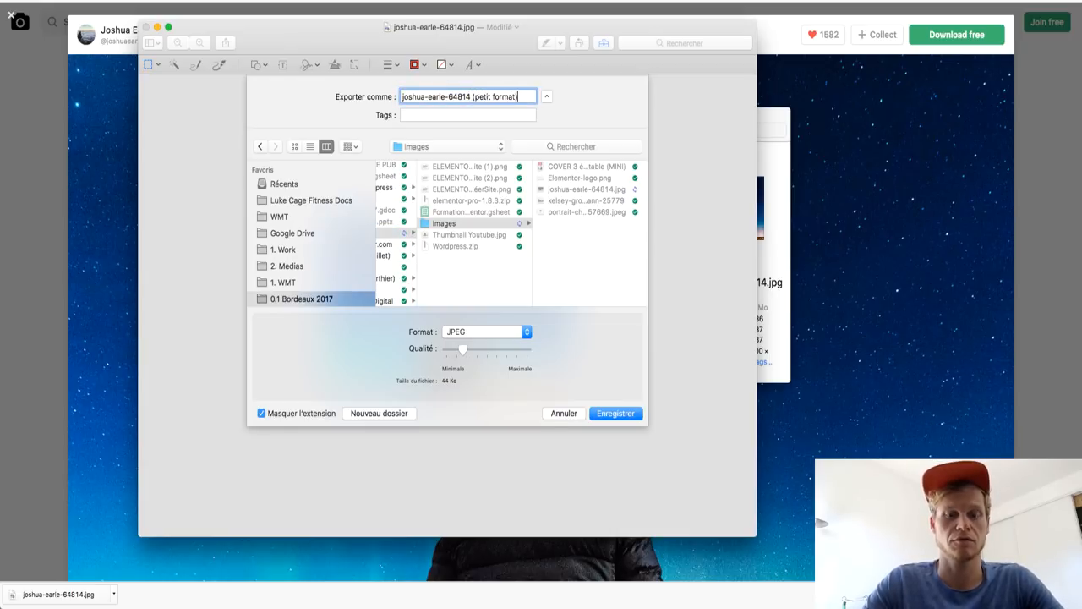
{"action": "key", "text": "Return"}
{"action": "key", "text": "super+q"}
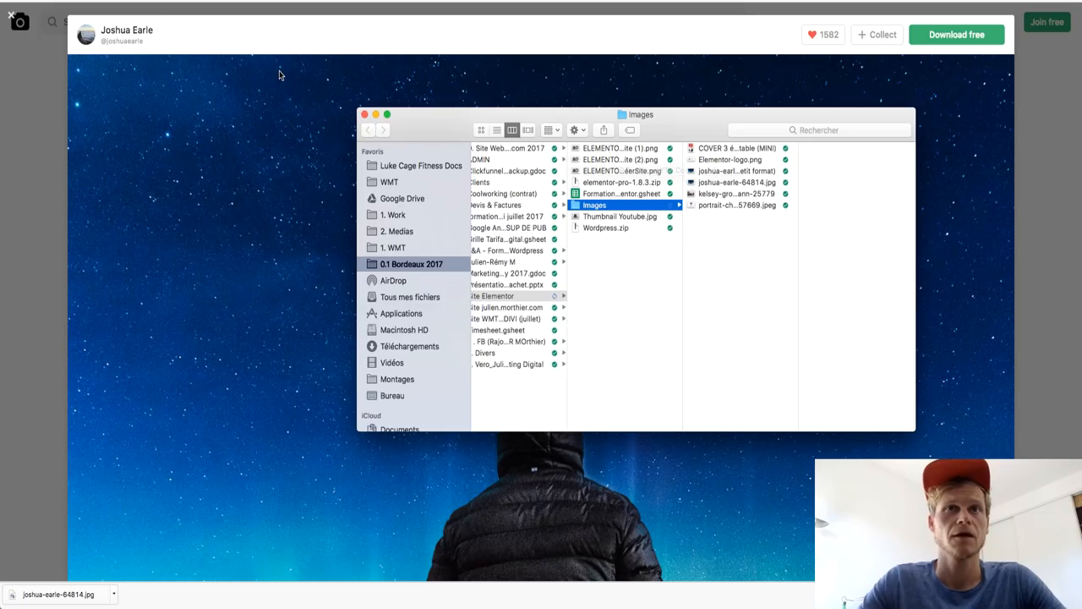
Step: Return to the Elementor media library, check the file size of the selected rocky shore image and insert it into the widget
{"action": "left_click", "coordinate": [399, 60]}
{"action": "key", "text": "ctrl+Tab"}
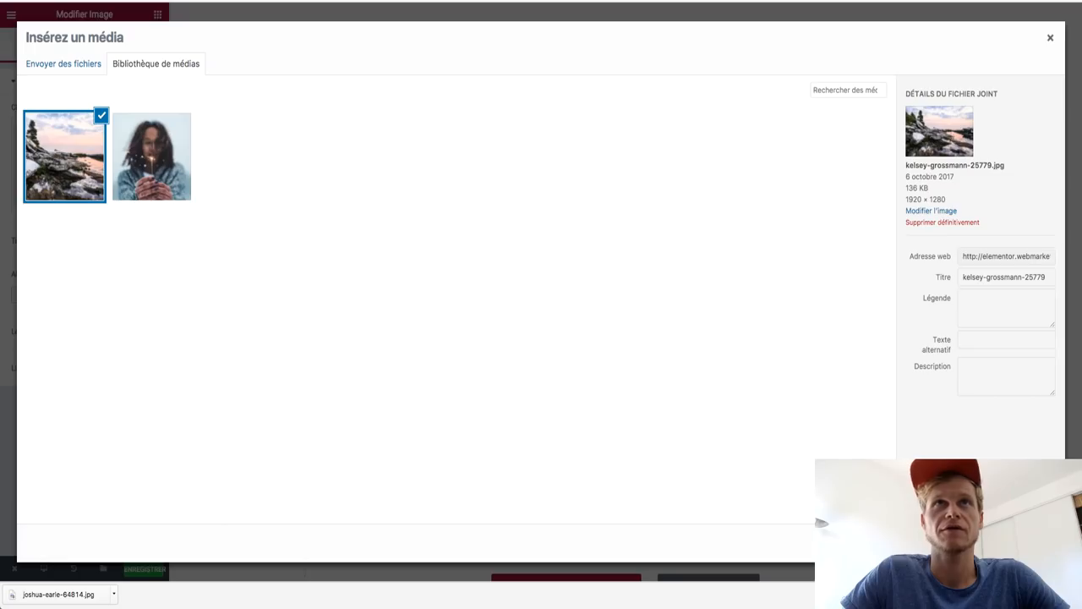
{"action": "left_click_drag", "start_coordinate": [906, 192], "coordinate": [908, 188]}
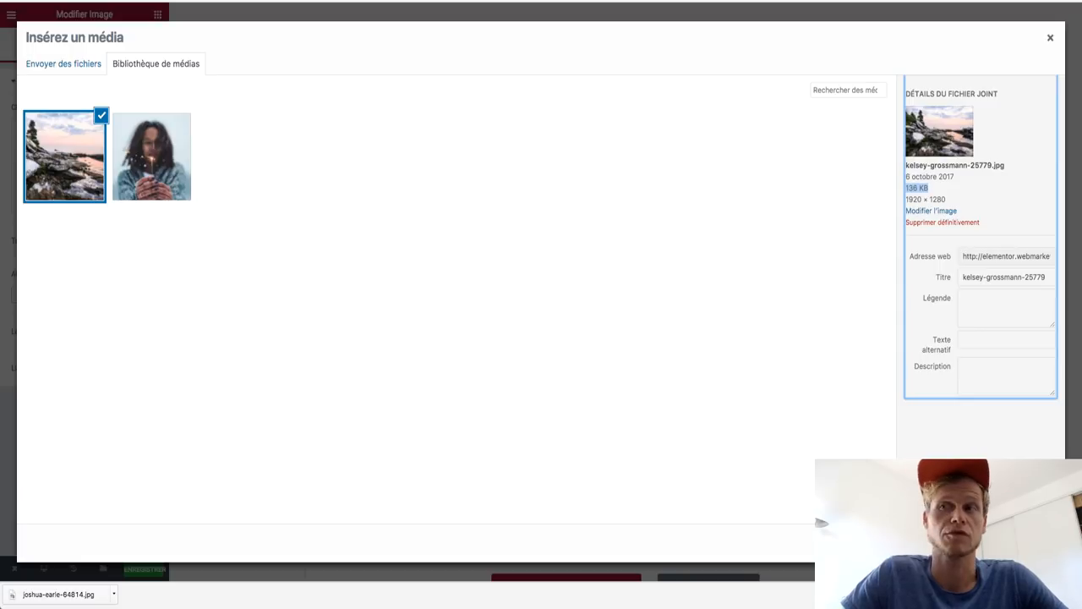
{"action": "left_click", "coordinate": [1015, 543]}
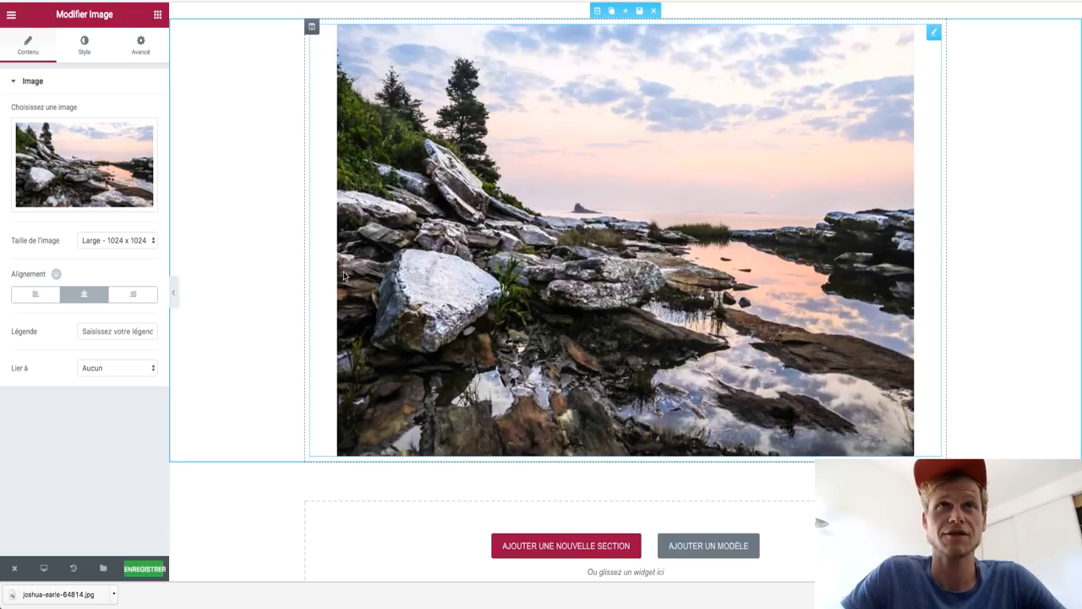
Step: Set the image size to Entière, view the link options and open the image's style settings
{"action": "left_click", "coordinate": [124, 238]}
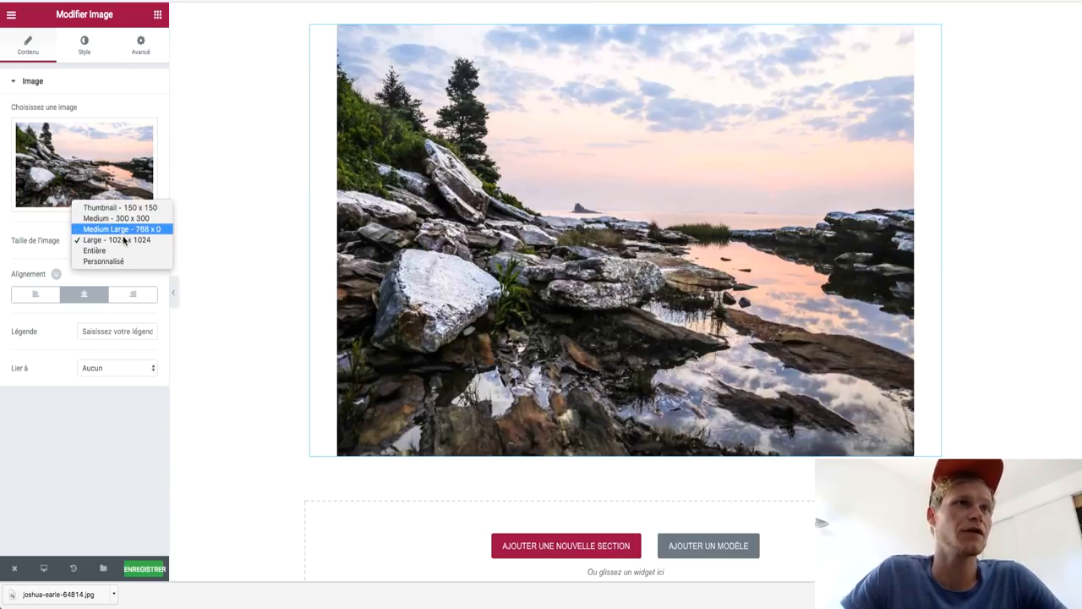
{"action": "left_click", "coordinate": [95, 250]}
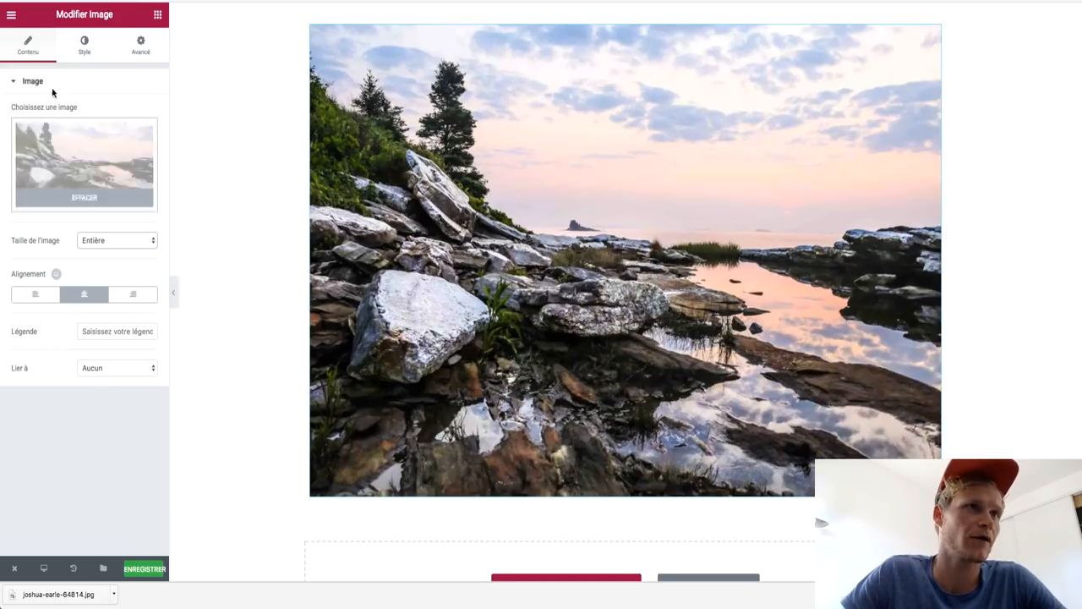
{"action": "left_click", "coordinate": [97, 369]}
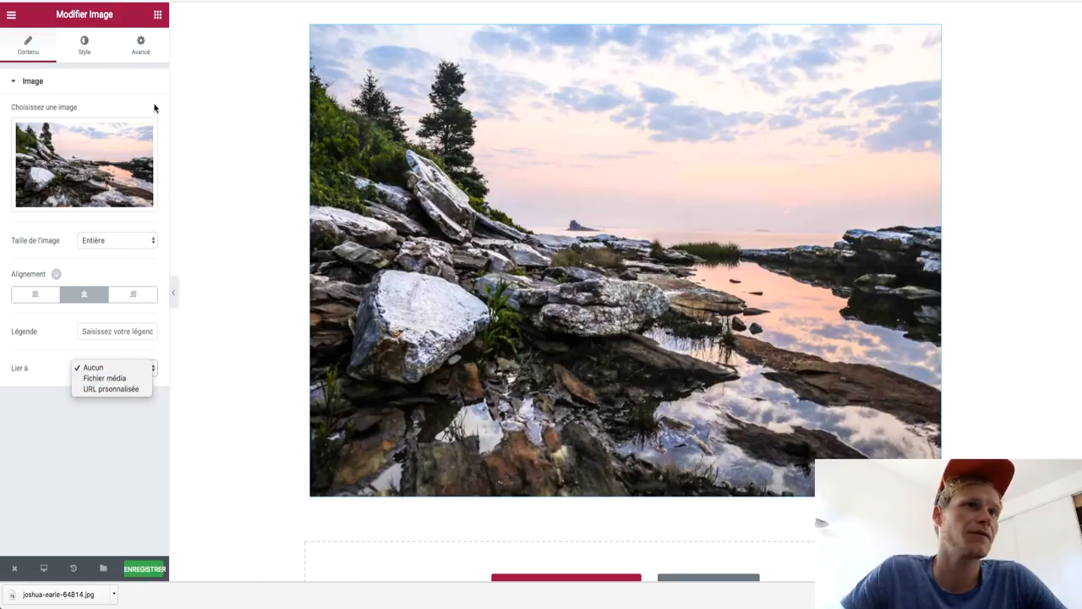
{"action": "left_click", "coordinate": [84, 51]}
{"action": "left_click", "coordinate": [84, 47]}
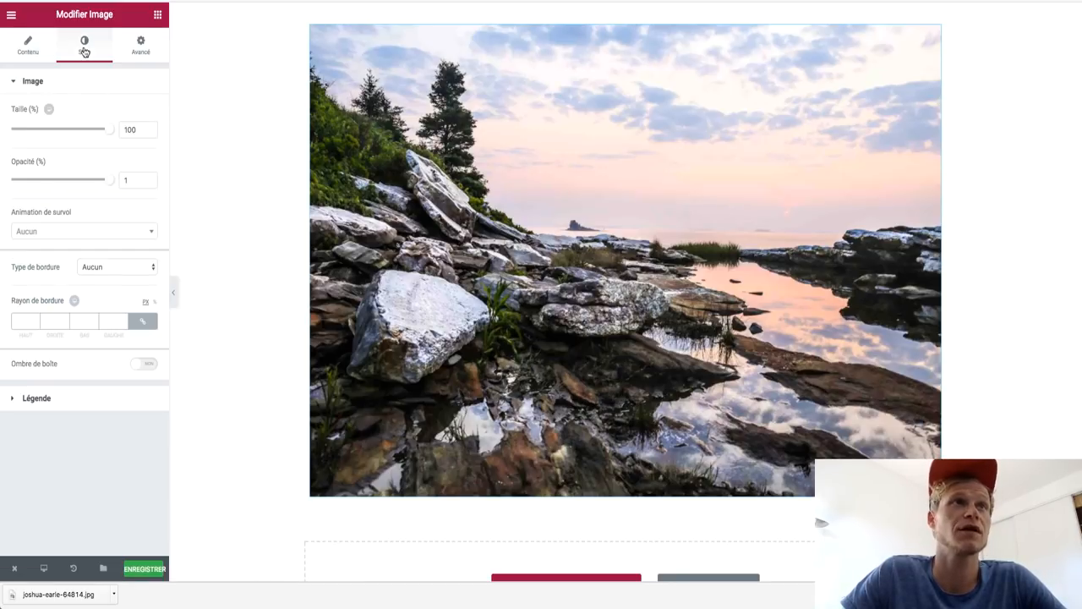
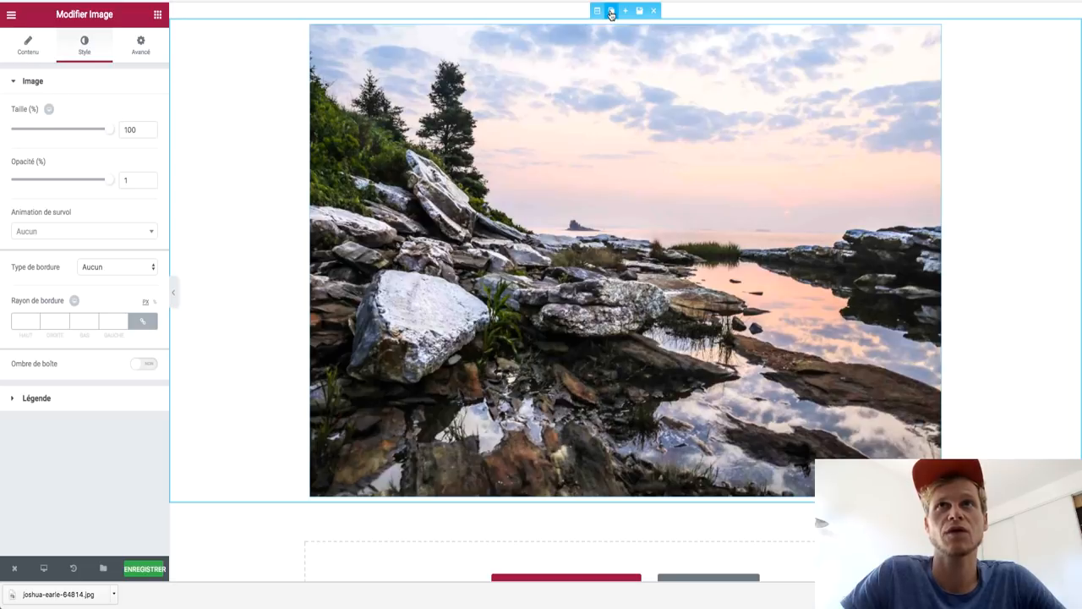
Step: Duplicate the rocky shore image section and delete the copy
{"action": "left_click", "coordinate": [612, 12]}
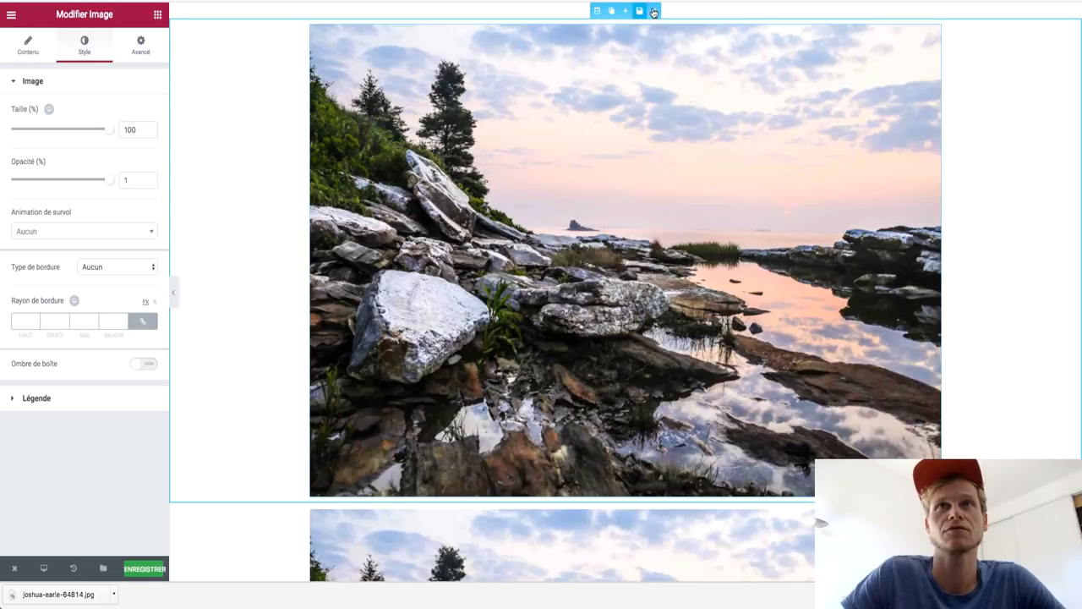
{"action": "left_click", "coordinate": [651, 12]}
Step: Stretch the rocky shore image section and set its content width to Pleine largeur
{"action": "left_click", "coordinate": [596, 11]}
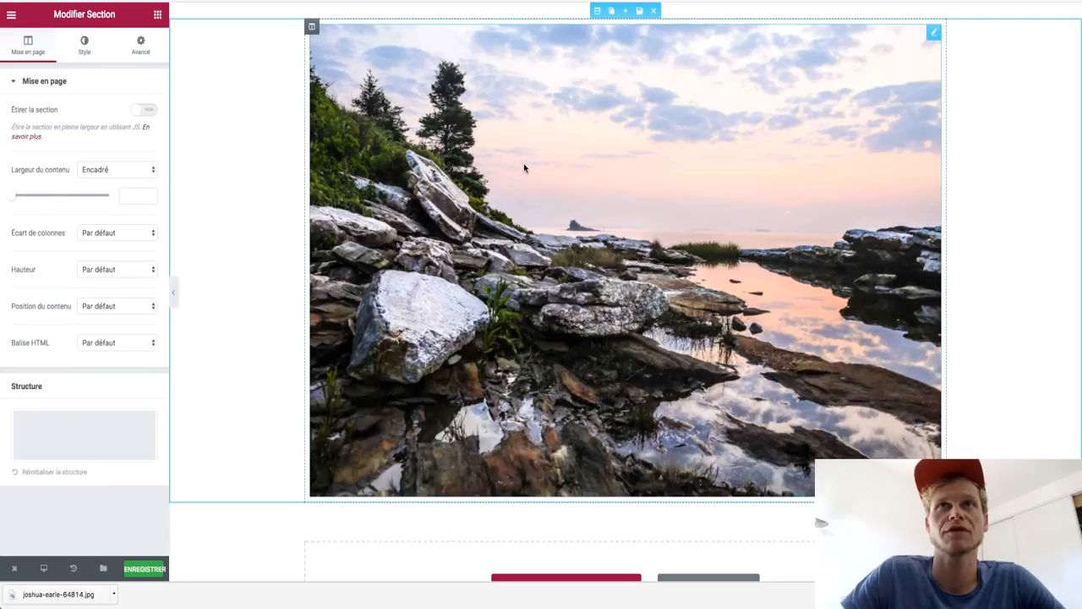
{"action": "left_click", "coordinate": [146, 111]}
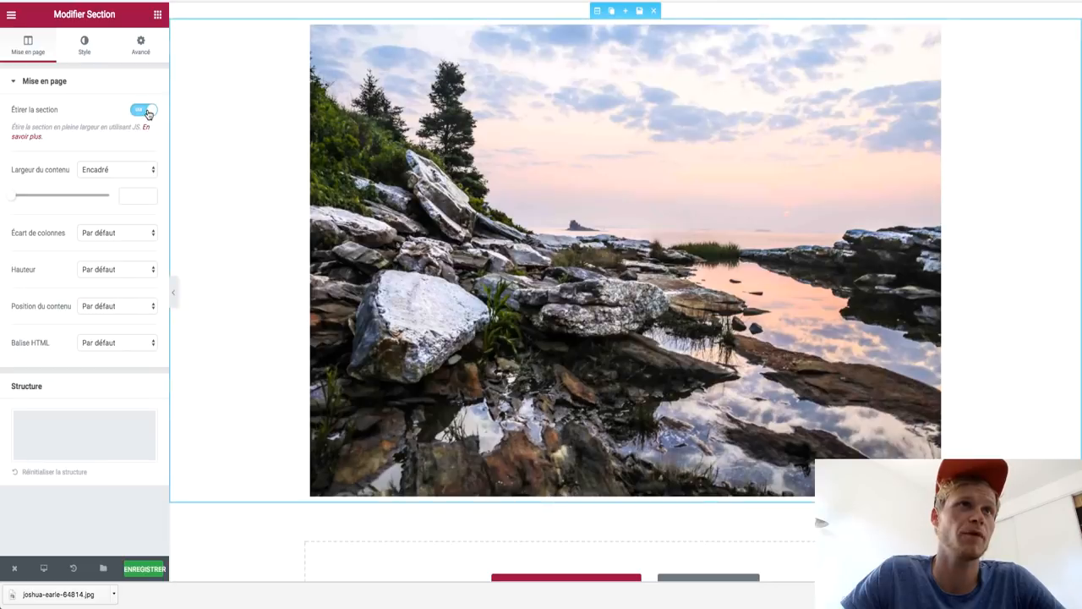
{"action": "left_click", "coordinate": [102, 170]}
{"action": "left_click", "coordinate": [106, 179]}
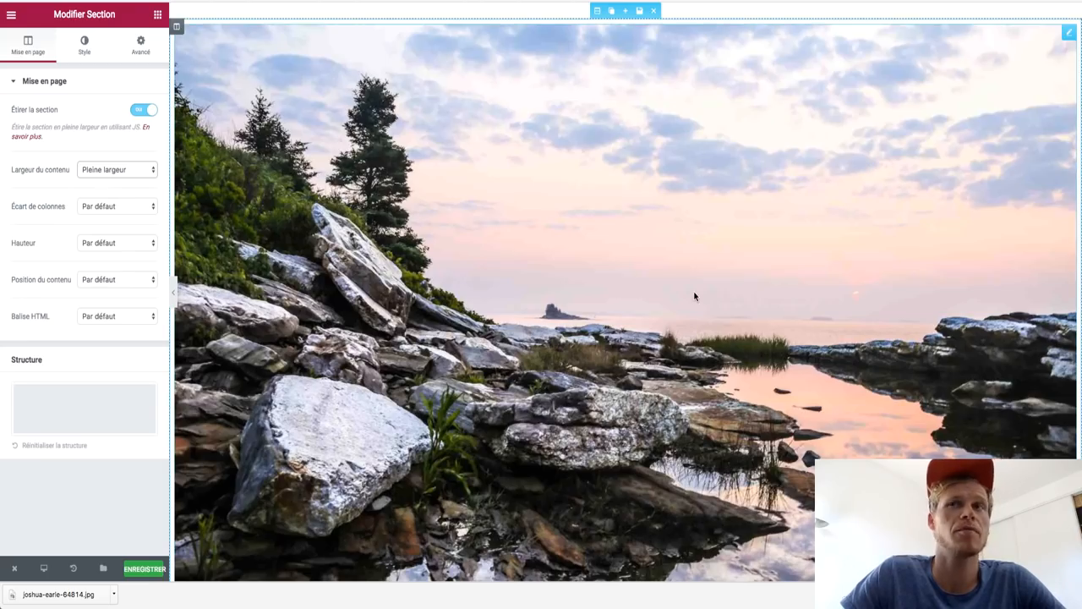
{"action": "scroll", "coordinate": [694, 295], "scroll_direction": "down", "scroll_amount": 5}
{"action": "scroll", "coordinate": [695, 296], "scroll_direction": "up", "scroll_amount": 5}
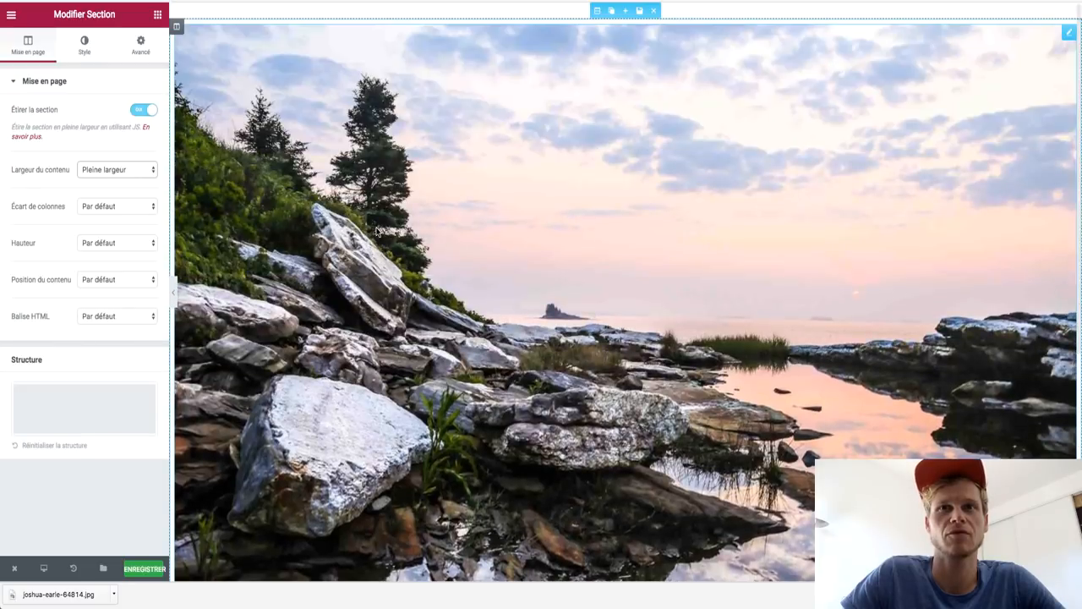
Step: Preview the page in the Tablette and Mobile views and return to the Ordinateur view
{"action": "left_click", "coordinate": [44, 570]}
{"action": "left_click", "coordinate": [54, 521]}
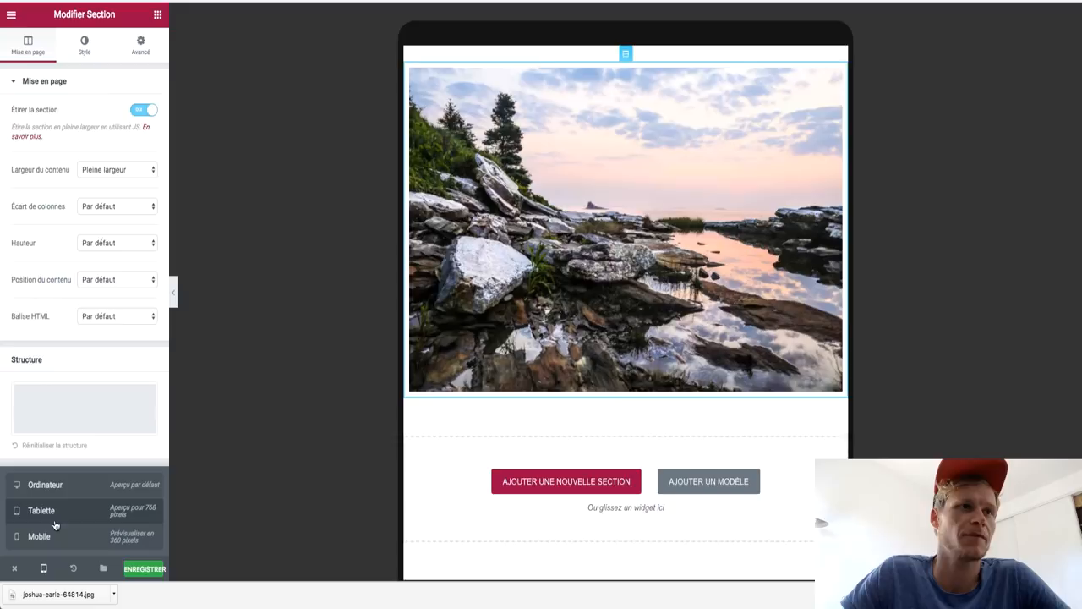
{"action": "left_click", "coordinate": [51, 537]}
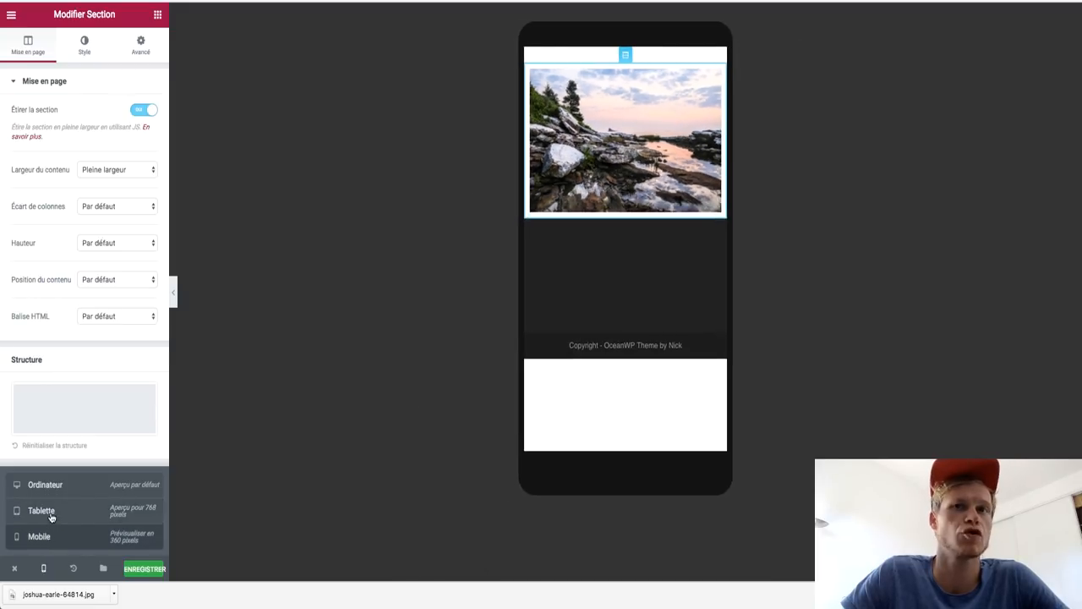
{"action": "left_click", "coordinate": [49, 487]}
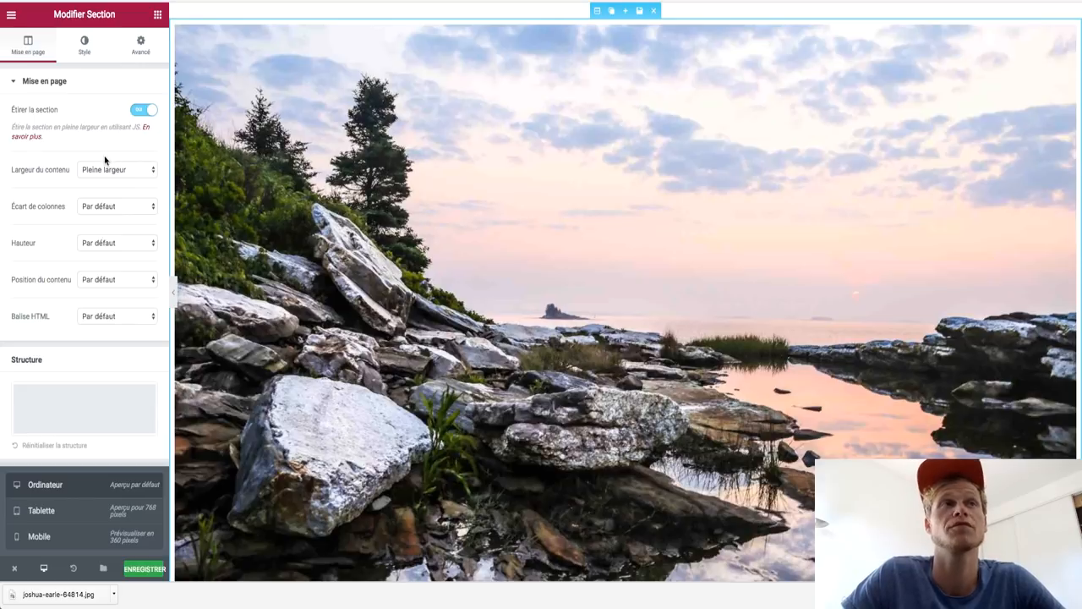
{"action": "left_click", "coordinate": [53, 194]}
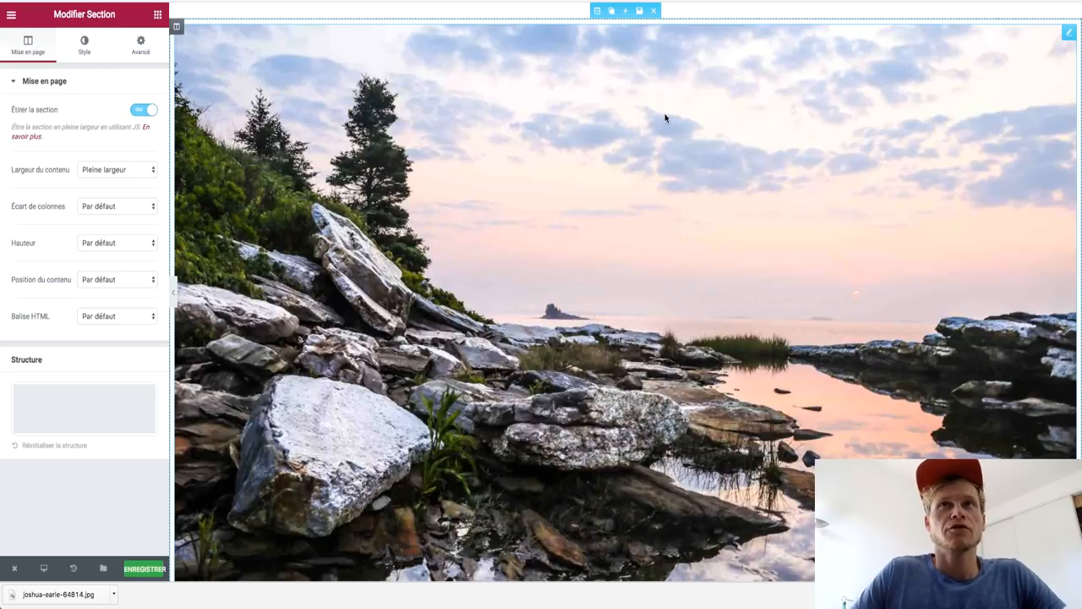
Step: Delete the full-width section that holds the rocky shore image widget
{"action": "scroll", "coordinate": [545, 205], "scroll_direction": "down", "scroll_amount": 5}
{"action": "scroll", "coordinate": [546, 206], "scroll_direction": "up", "scroll_amount": 5}
{"action": "left_click", "coordinate": [654, 11]}
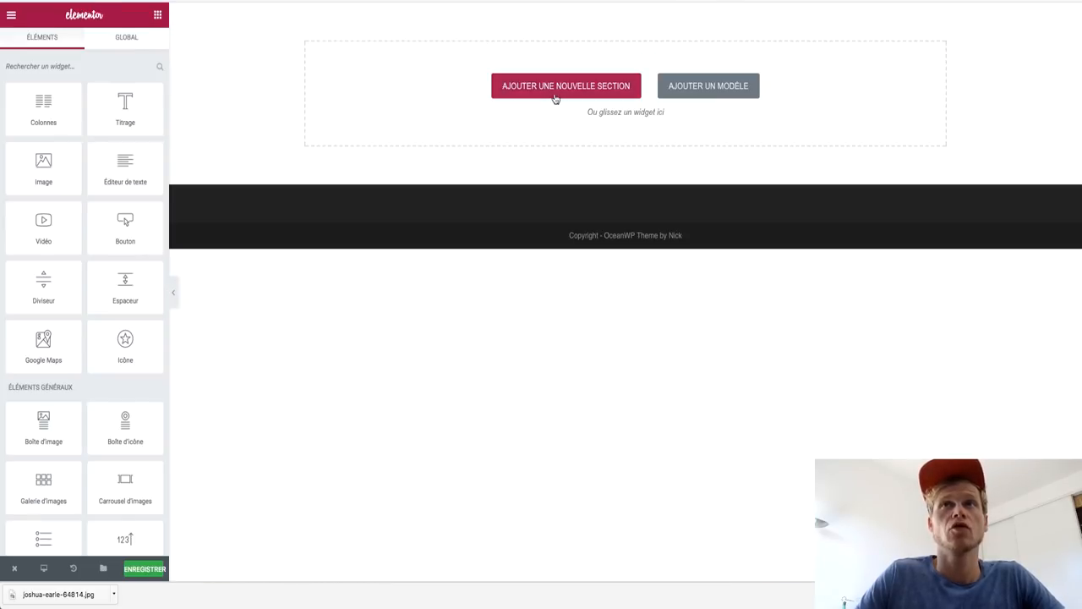
Step: Add a new single-column section, stretch it and set its content width to Pleine largeur
{"action": "left_click", "coordinate": [555, 99]}
{"action": "left_click", "coordinate": [484, 115]}
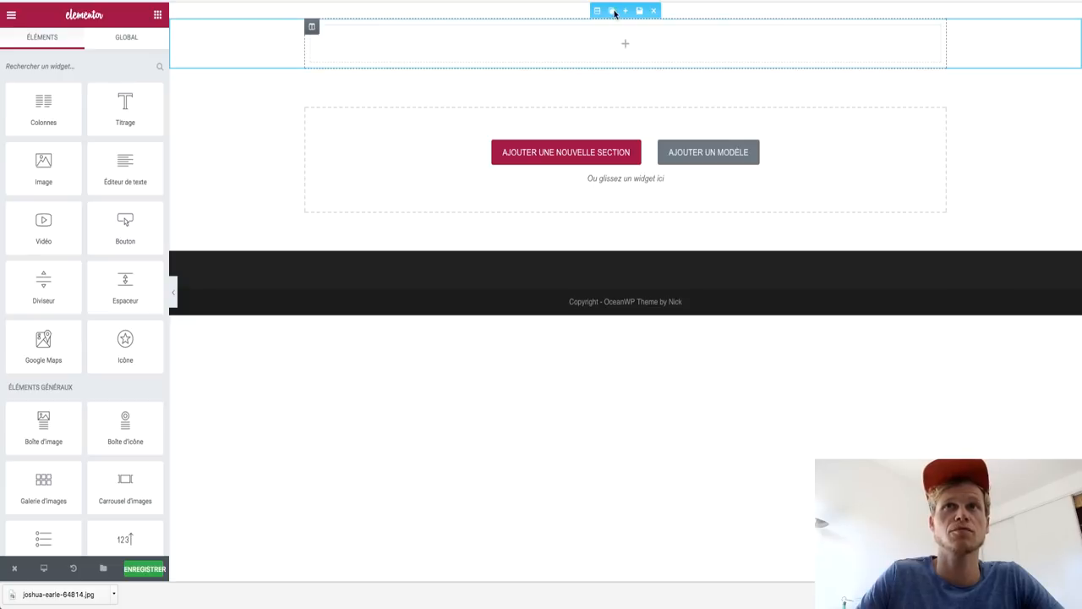
{"action": "left_click", "coordinate": [597, 11]}
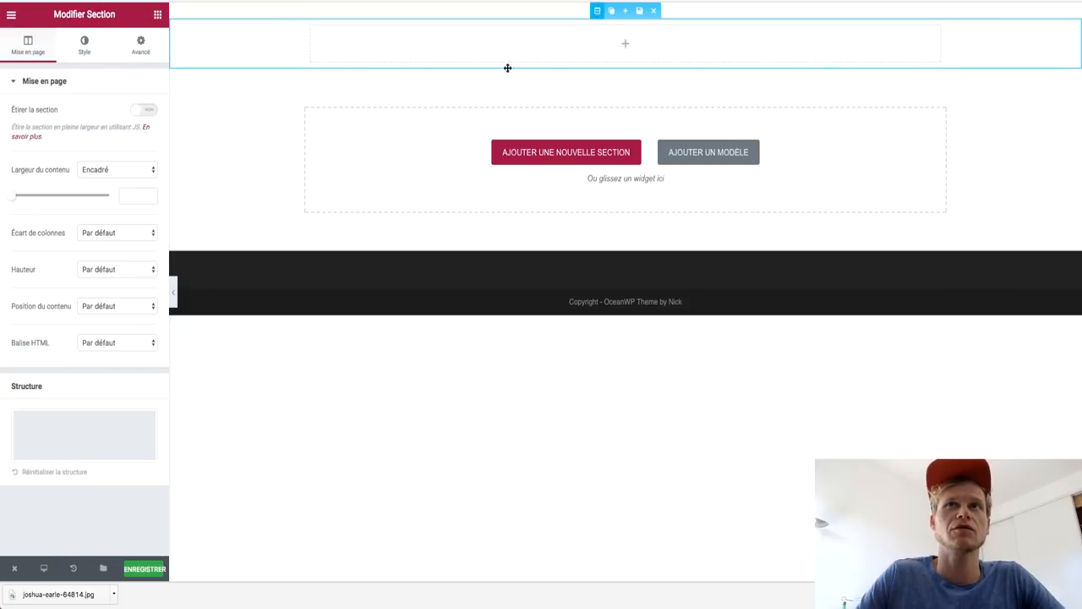
{"action": "left_click", "coordinate": [148, 111]}
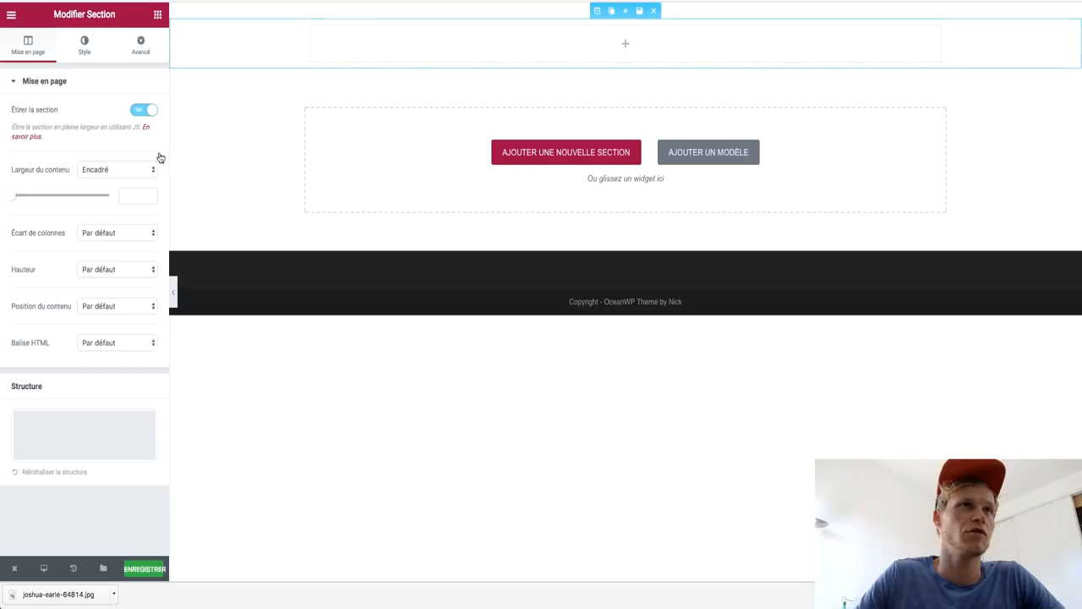
{"action": "left_click", "coordinate": [115, 170]}
{"action": "left_click", "coordinate": [112, 181]}
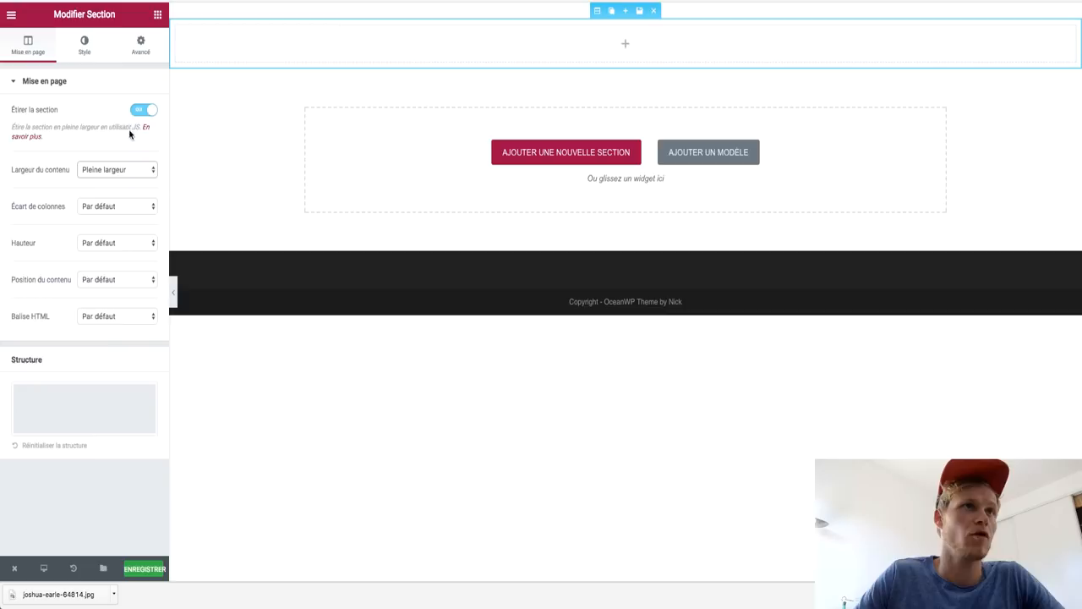
Step: Look through the section's classic, gradient and video background types and select the classic one
{"action": "left_click", "coordinate": [85, 56]}
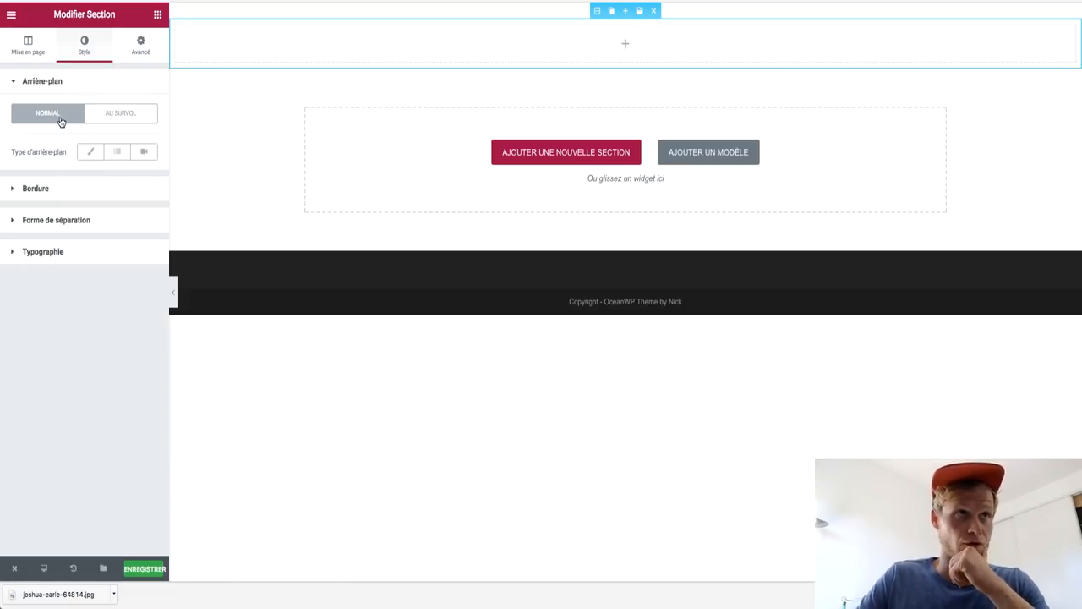
{"action": "left_click", "coordinate": [89, 152]}
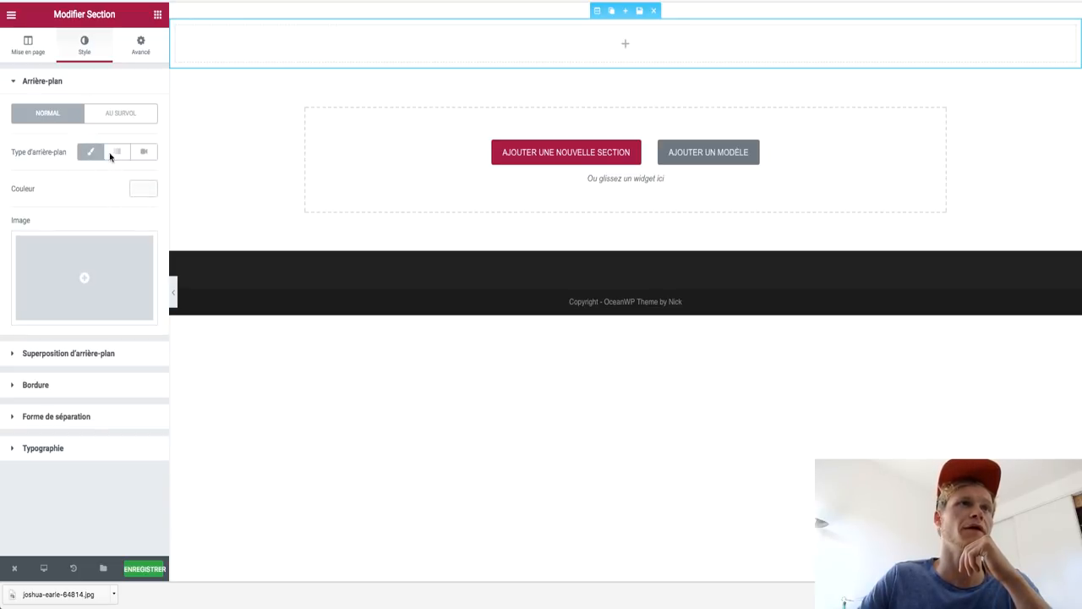
{"action": "left_click", "coordinate": [111, 154]}
{"action": "left_click", "coordinate": [145, 154]}
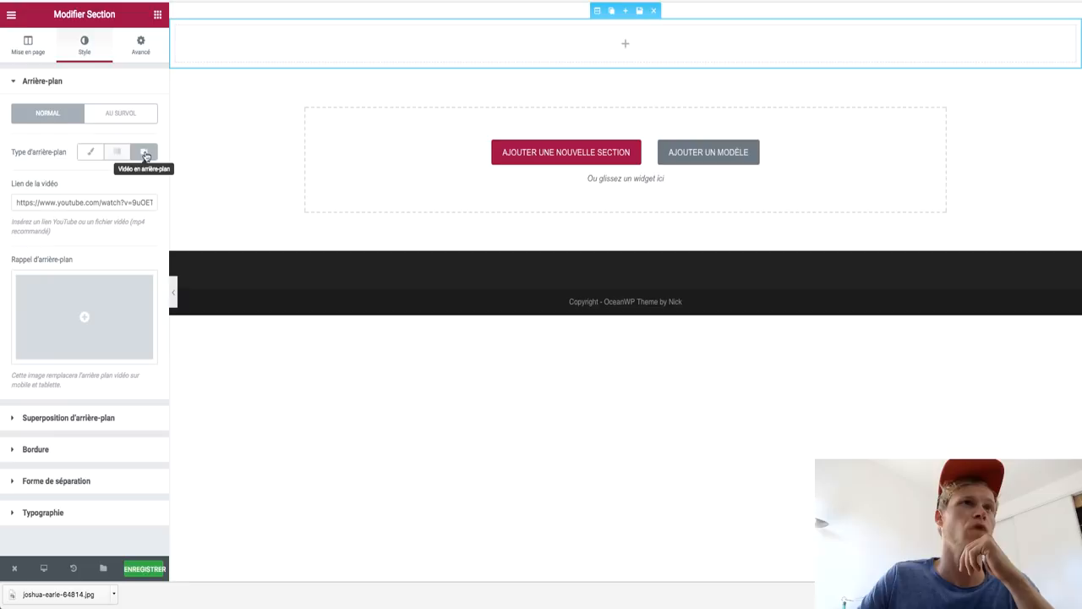
{"action": "left_click", "coordinate": [93, 157]}
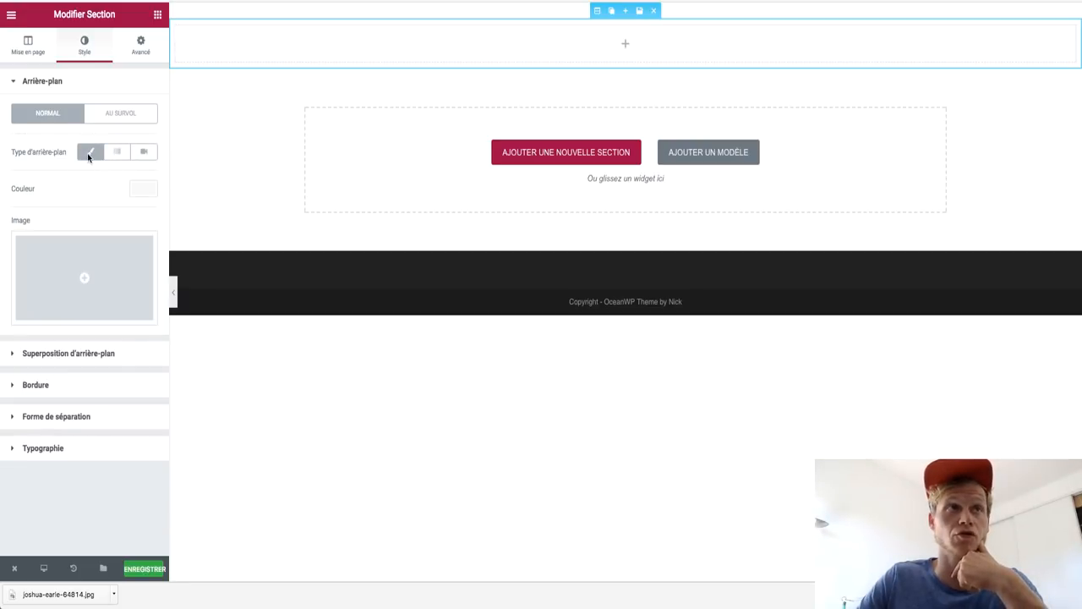
Step: Try the blue #4054b2 as the section's background color and clear it
{"action": "left_click", "coordinate": [142, 194]}
{"action": "left_click", "coordinate": [75, 337]}
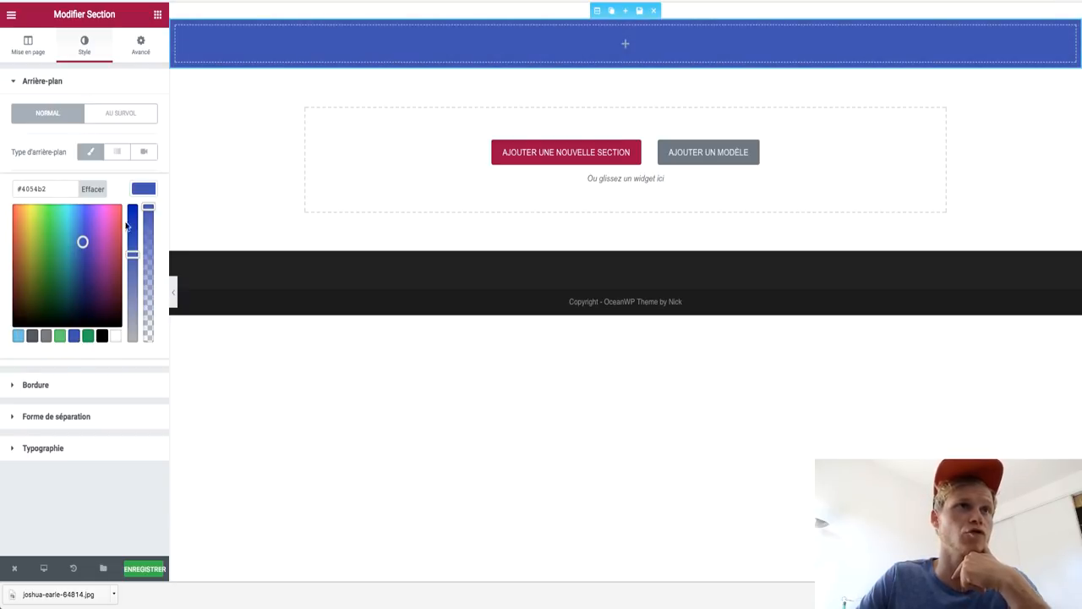
{"action": "left_click", "coordinate": [100, 192]}
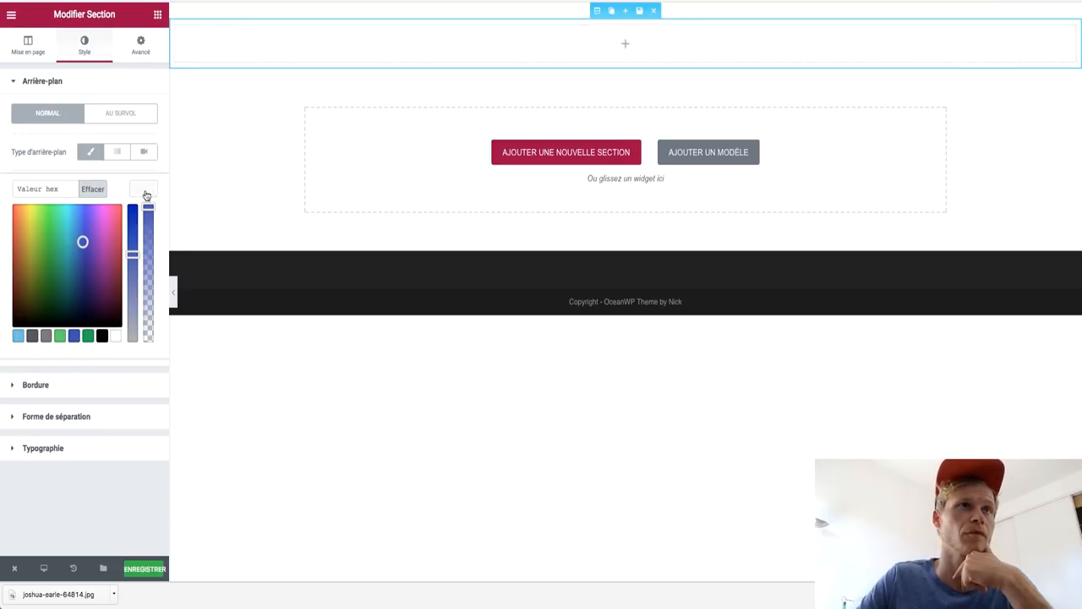
{"action": "left_click", "coordinate": [136, 192]}
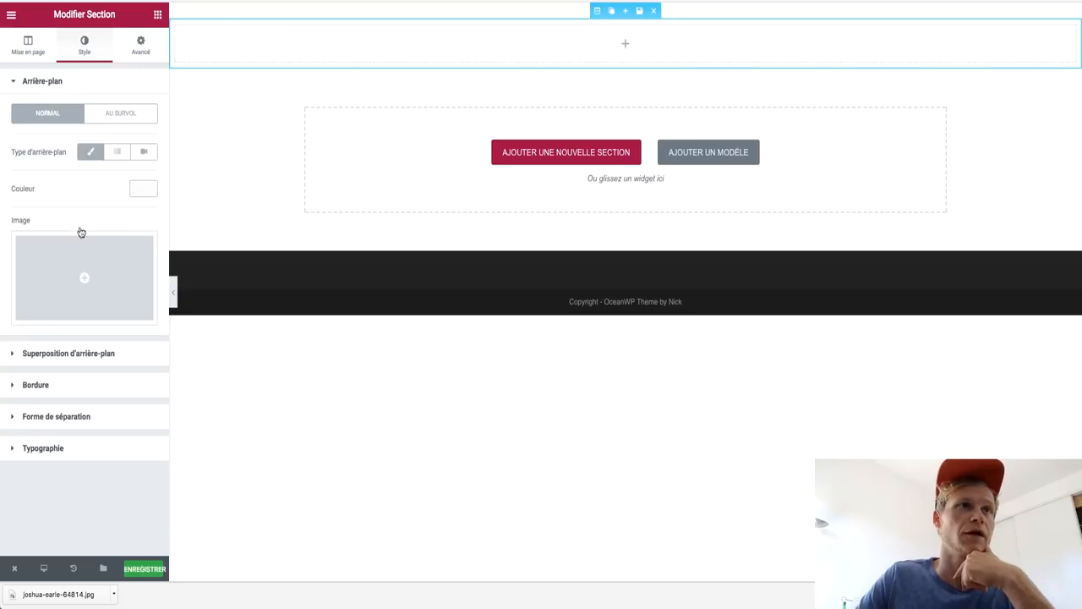
Step: Insert the rocky shore image from the media library as the section's background and set its size to Couvrir
{"action": "left_click", "coordinate": [82, 276]}
{"action": "left_click", "coordinate": [59, 161]}
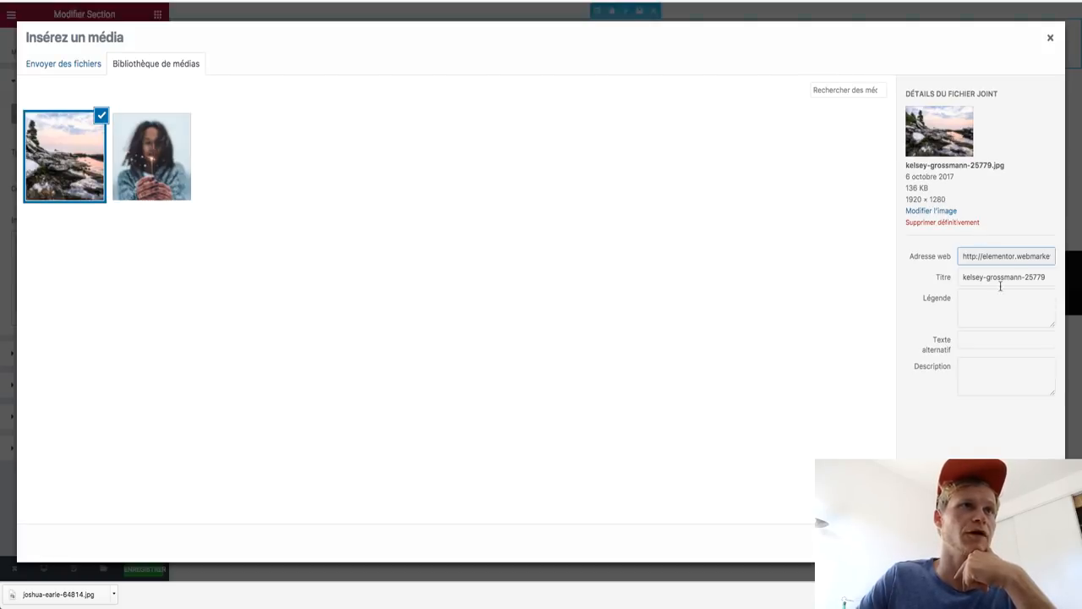
{"action": "left_click", "coordinate": [1024, 542]}
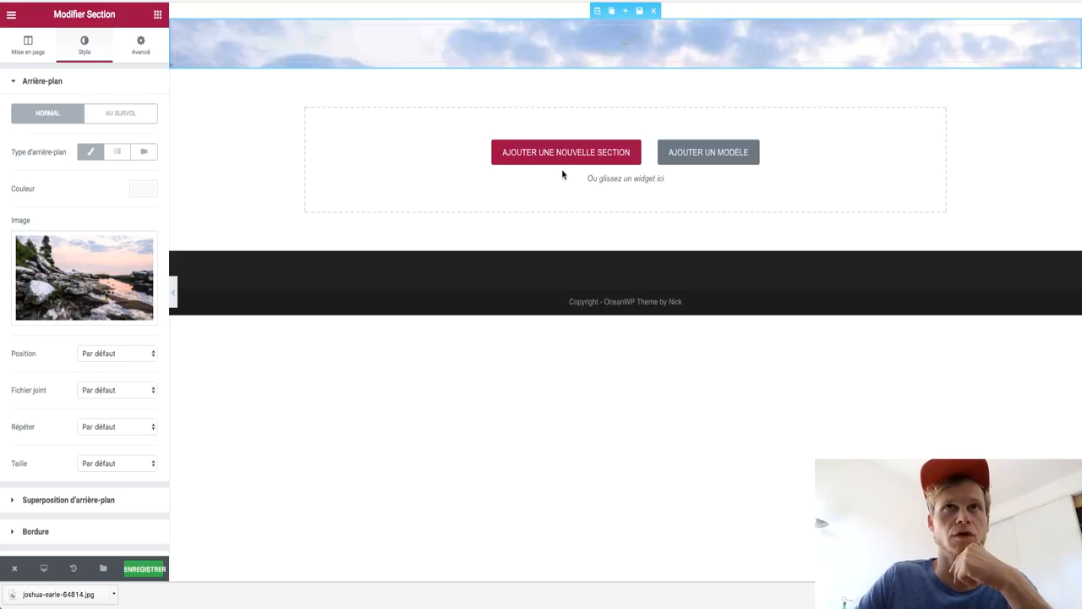
{"action": "left_click", "coordinate": [131, 466]}
{"action": "left_click", "coordinate": [126, 485]}
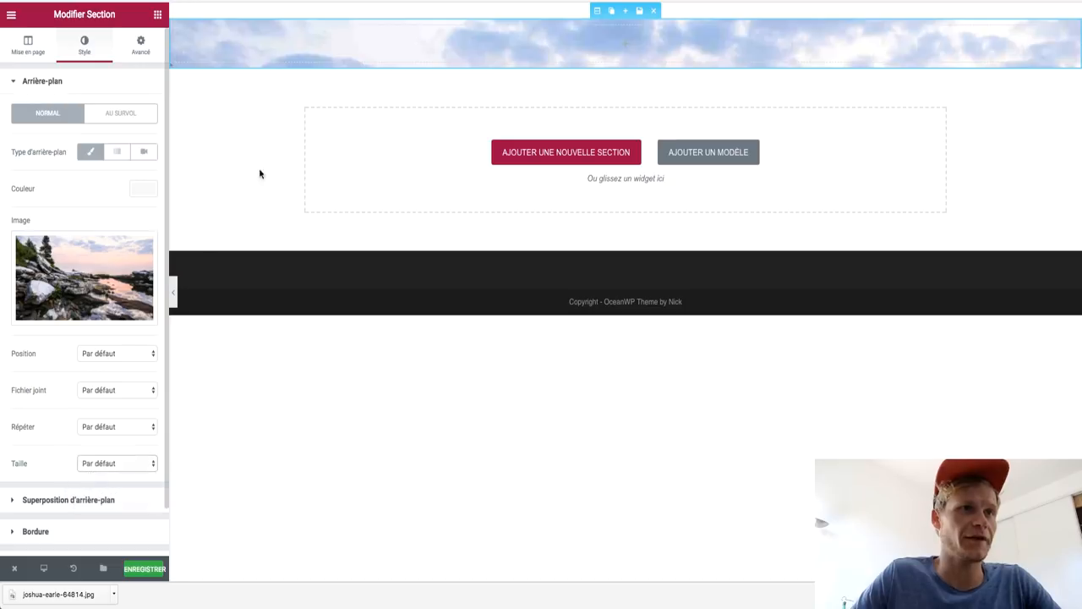
{"action": "scroll", "coordinate": [99, 377], "scroll_direction": "down", "scroll_amount": 1}
{"action": "scroll", "coordinate": [98, 377], "scroll_direction": "down", "scroll_amount": 1}
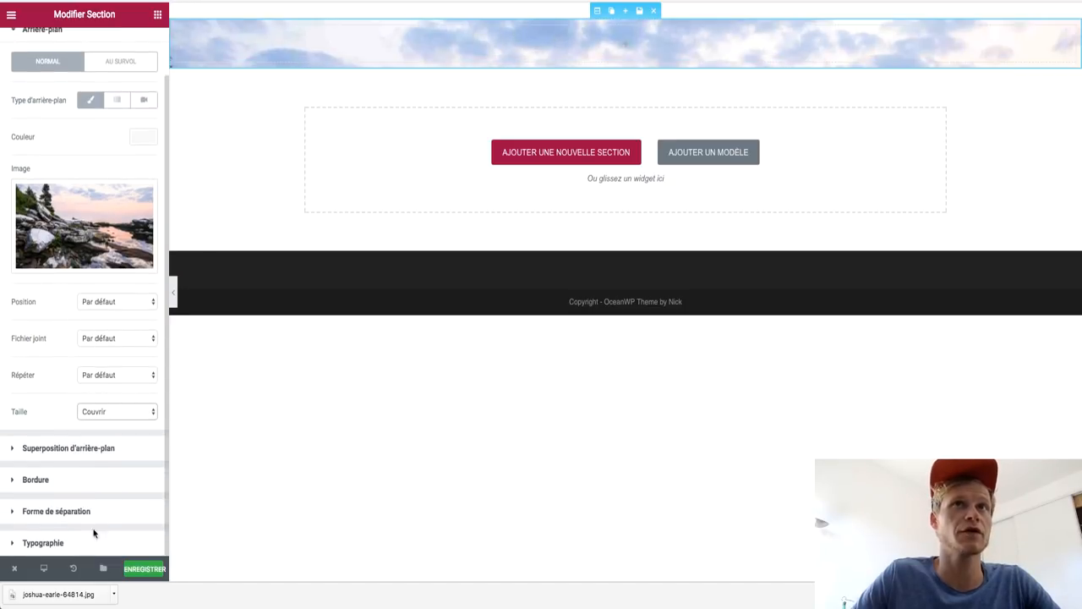
{"action": "scroll", "coordinate": [125, 190], "scroll_direction": "up", "scroll_amount": 2}
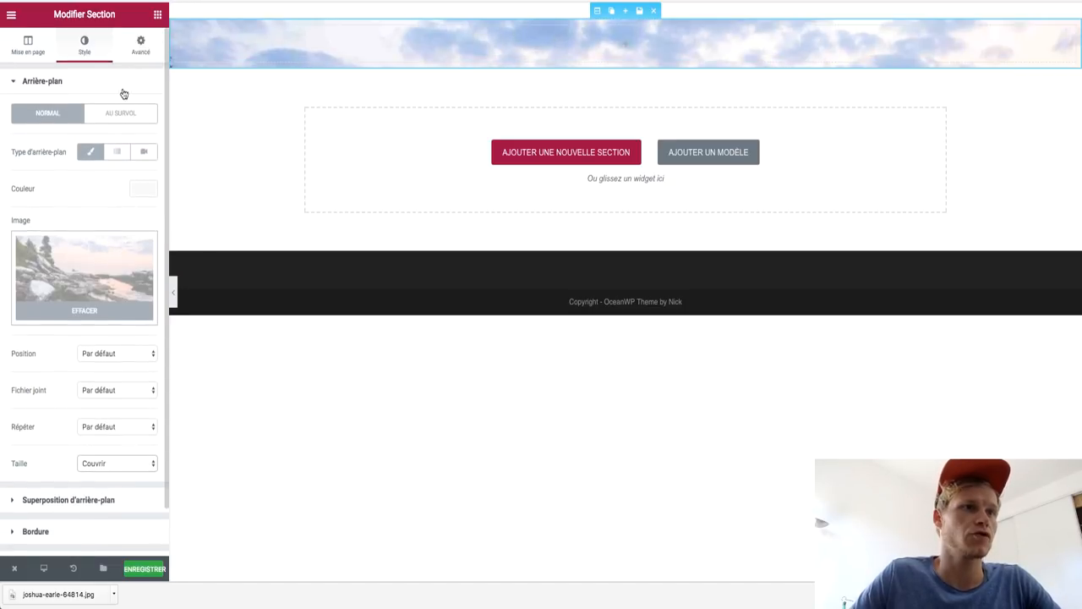
Step: Set the section's linked top and bottom margins to 100 px and its padding to 100 px on all sides
{"action": "left_click", "coordinate": [140, 46]}
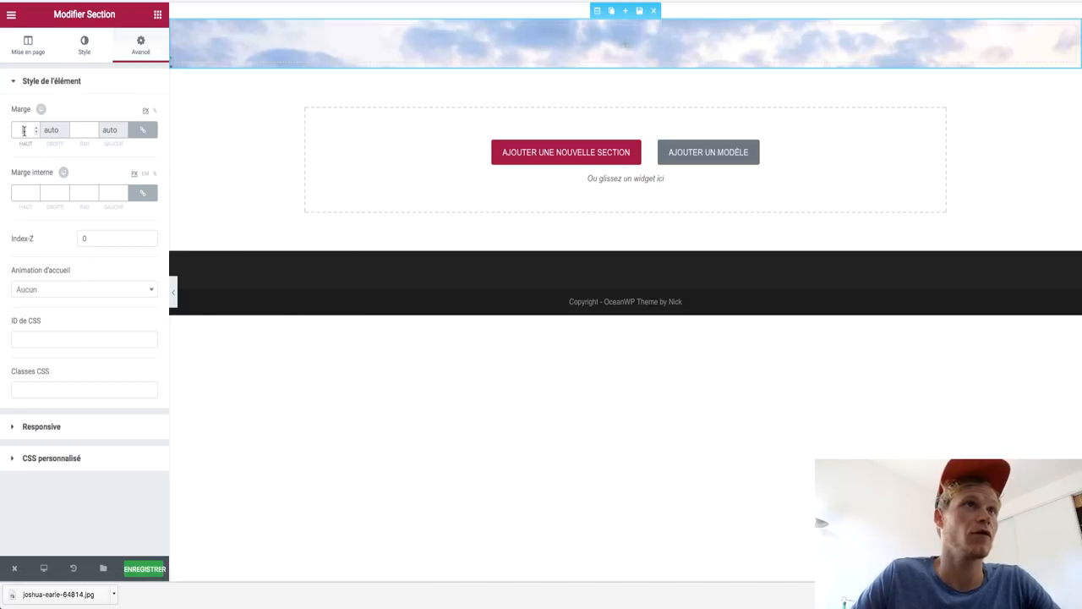
{"action": "type", "text": "00"}
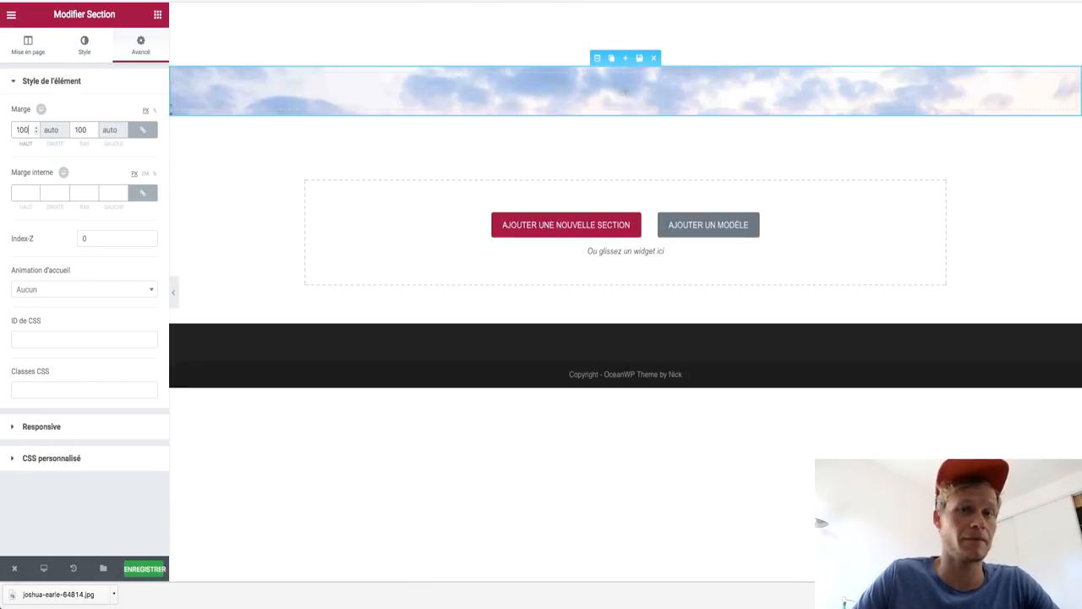
{"action": "type", "text": "100"}
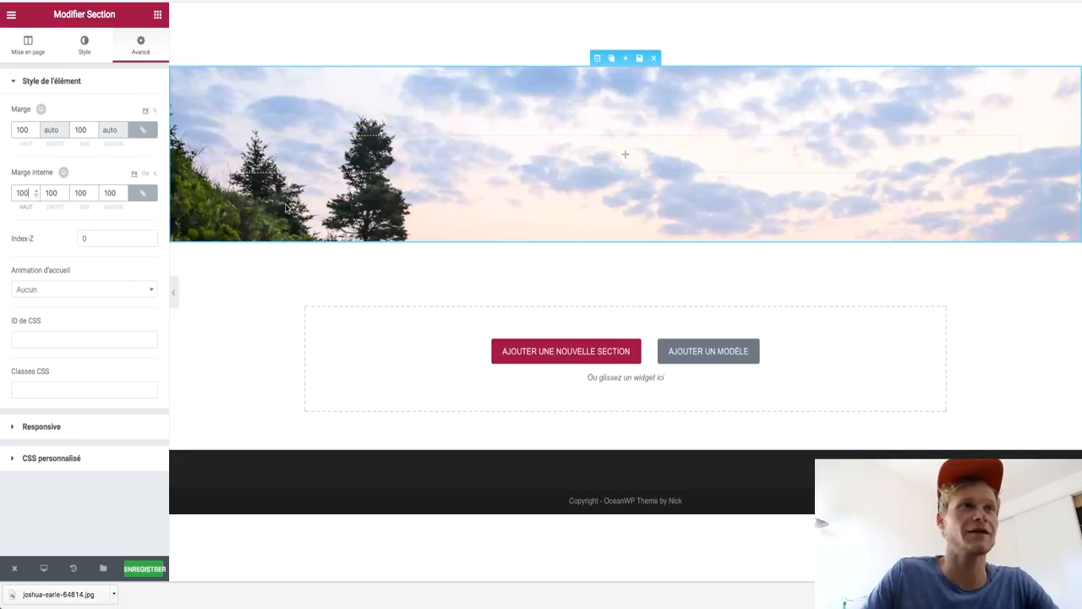
Step: Unlink the section's padding values and set the top and bottom padding to 300 px each
{"action": "left_click", "coordinate": [144, 196]}
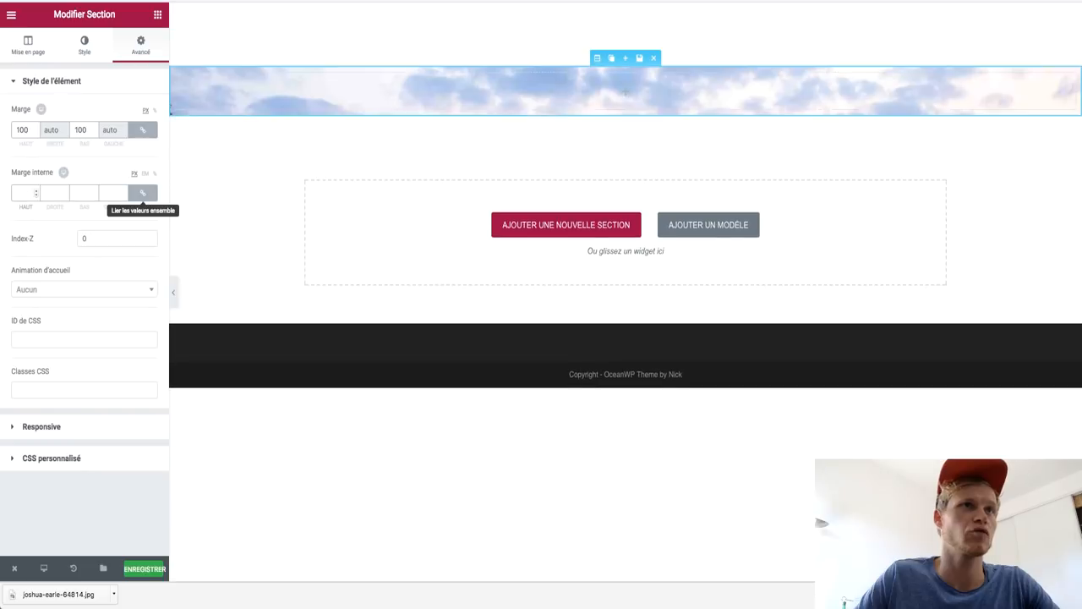
{"action": "left_click", "coordinate": [20, 194]}
{"action": "type", "text": "300"}
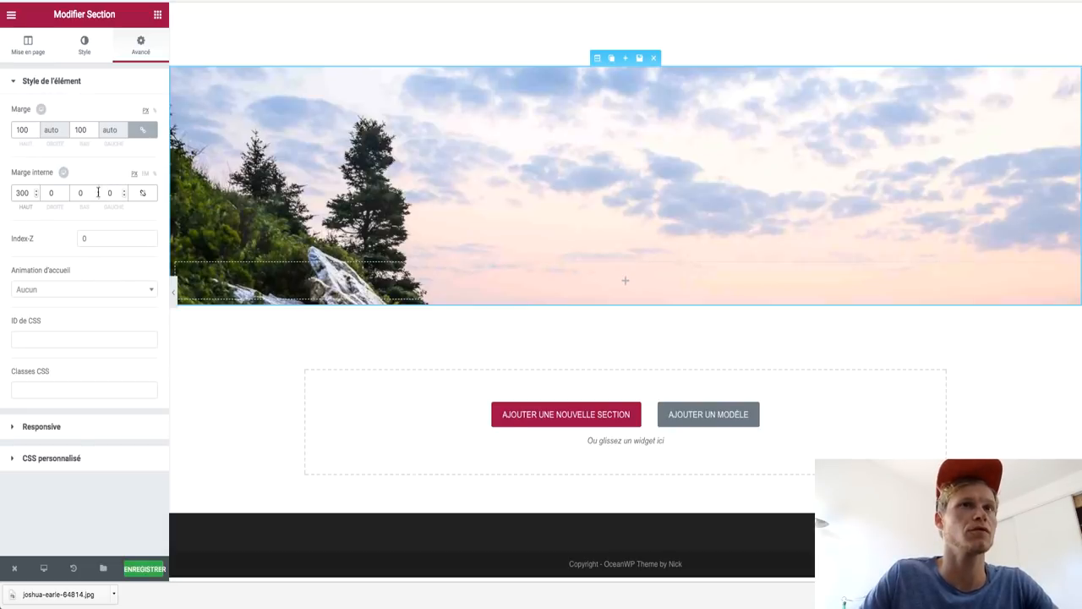
{"action": "left_click", "coordinate": [79, 193]}
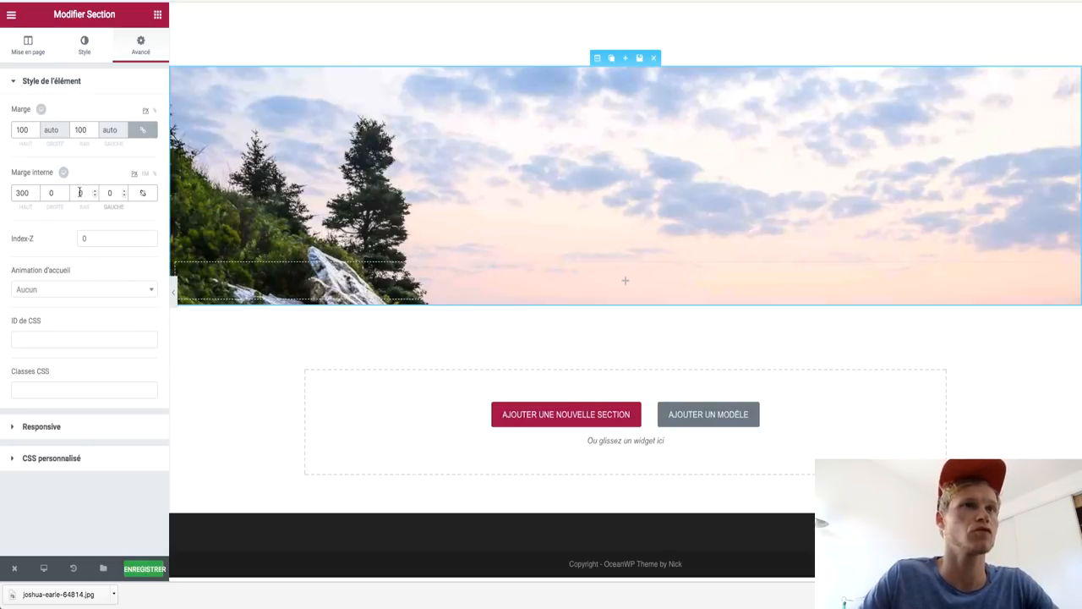
{"action": "type", "text": "300"}
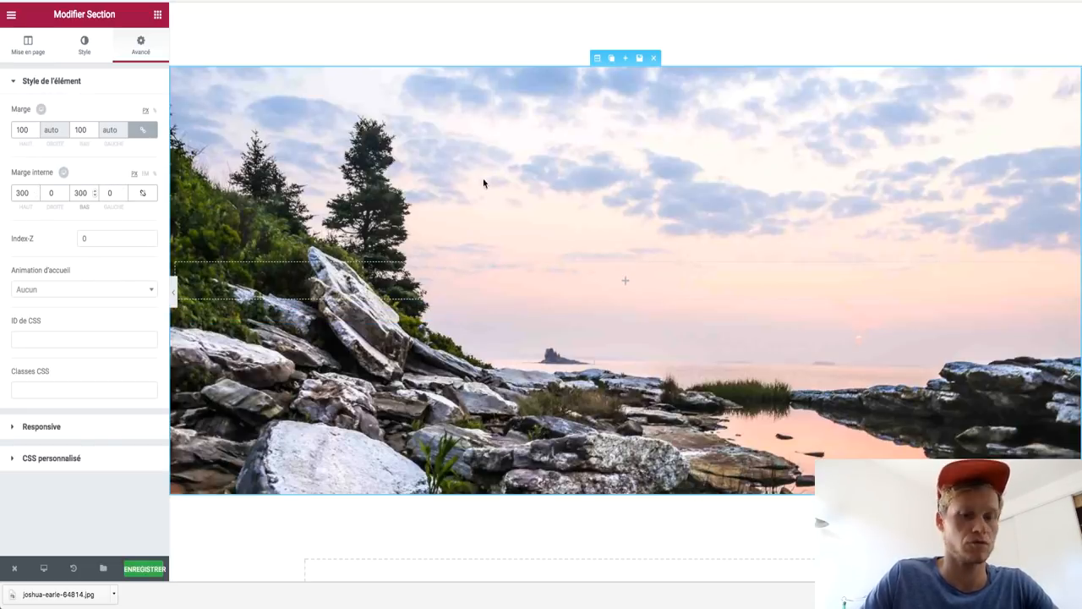
Step: Clear the section's top and bottom margins and reopen its background style settings
{"action": "double_click", "coordinate": [24, 130]}
{"action": "type", "text": "1"}
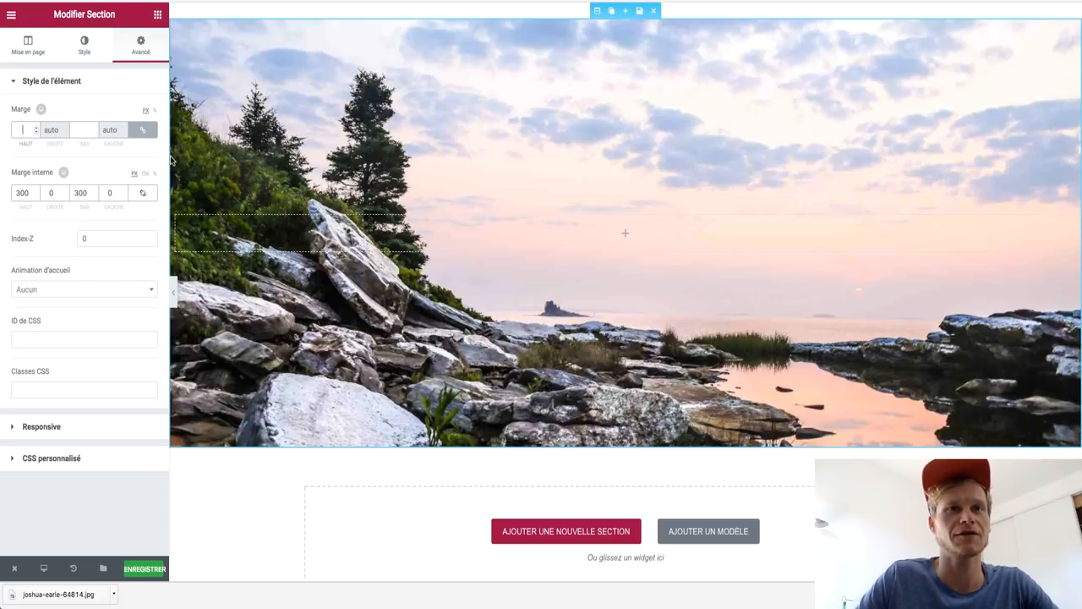
{"action": "left_click", "coordinate": [84, 47]}
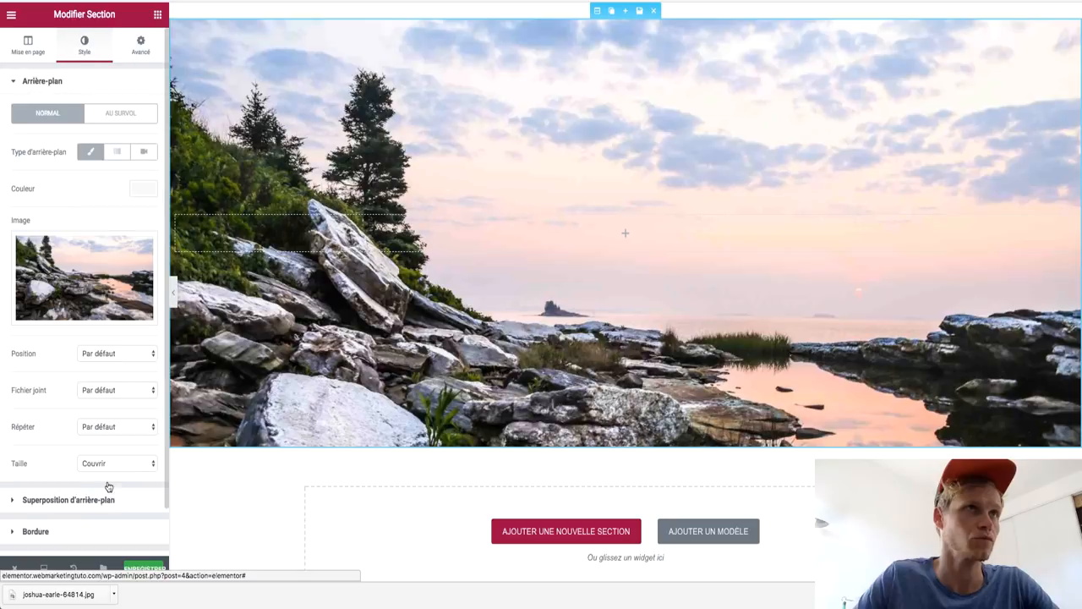
Step: Try the Par défaut size on the section's background image and return it to Couvrir
{"action": "left_click", "coordinate": [120, 465]}
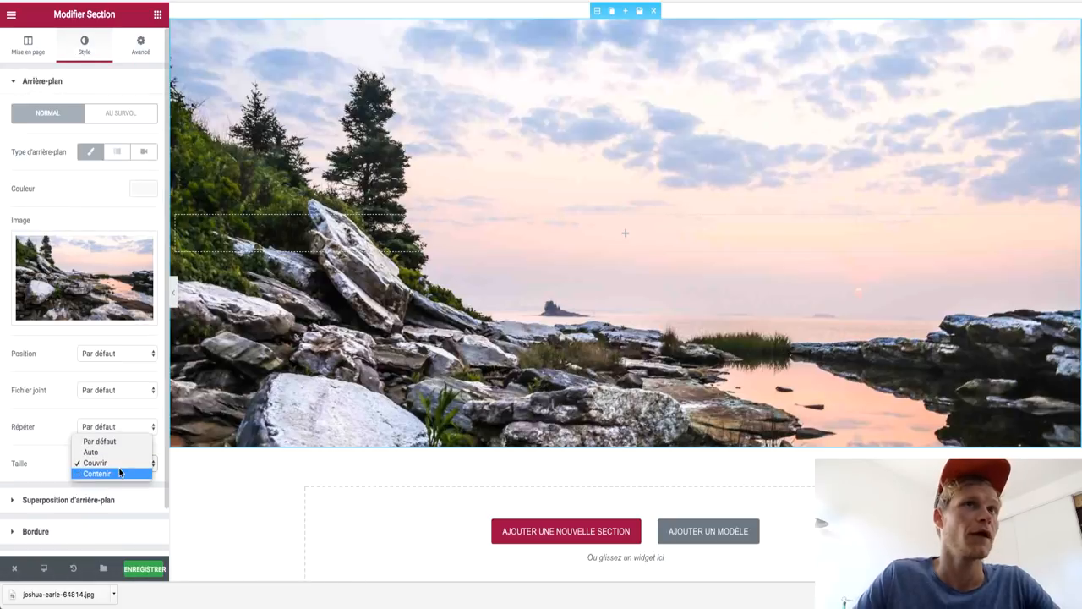
{"action": "left_click", "coordinate": [99, 441]}
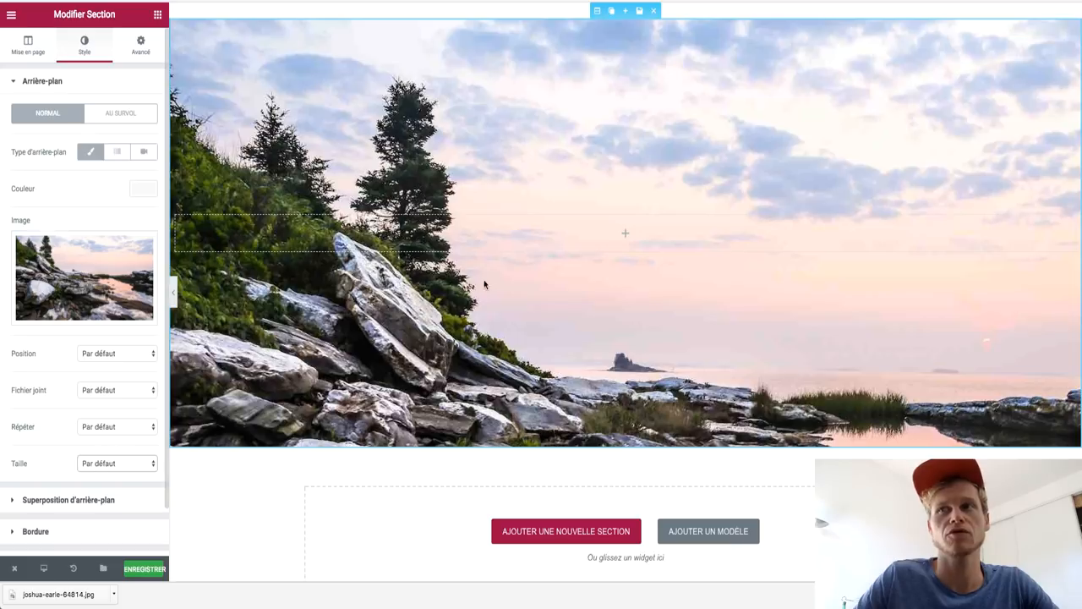
{"action": "left_click", "coordinate": [117, 465]}
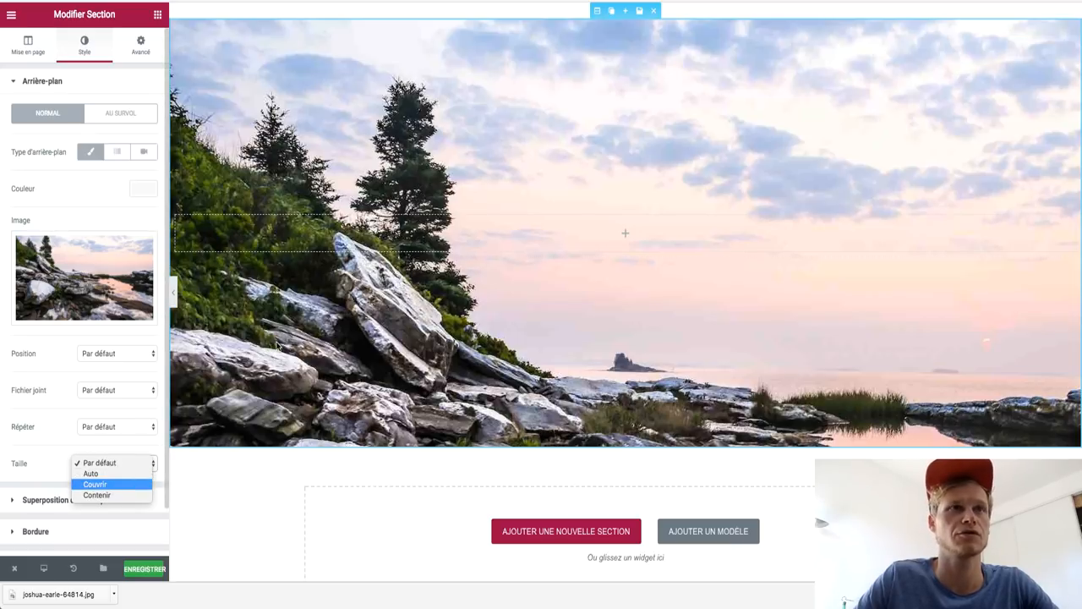
{"action": "left_click", "coordinate": [94, 484]}
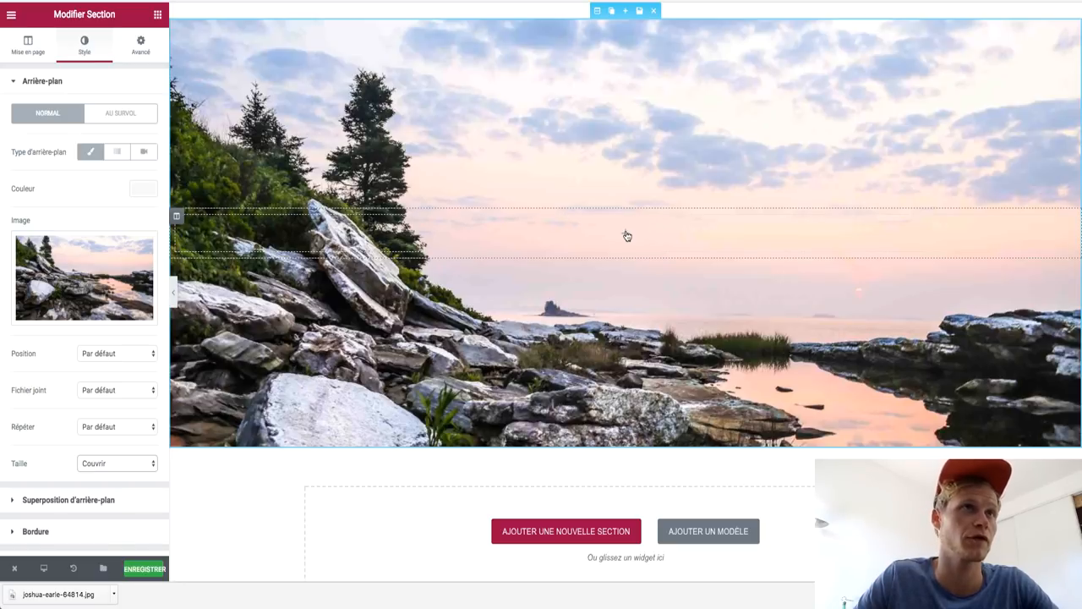
Step: Add an Éditeur de texte widget to the section and replace its placeholder text with "BIENVENUE SUR ELEMENTOR"
{"action": "left_click", "coordinate": [626, 235]}
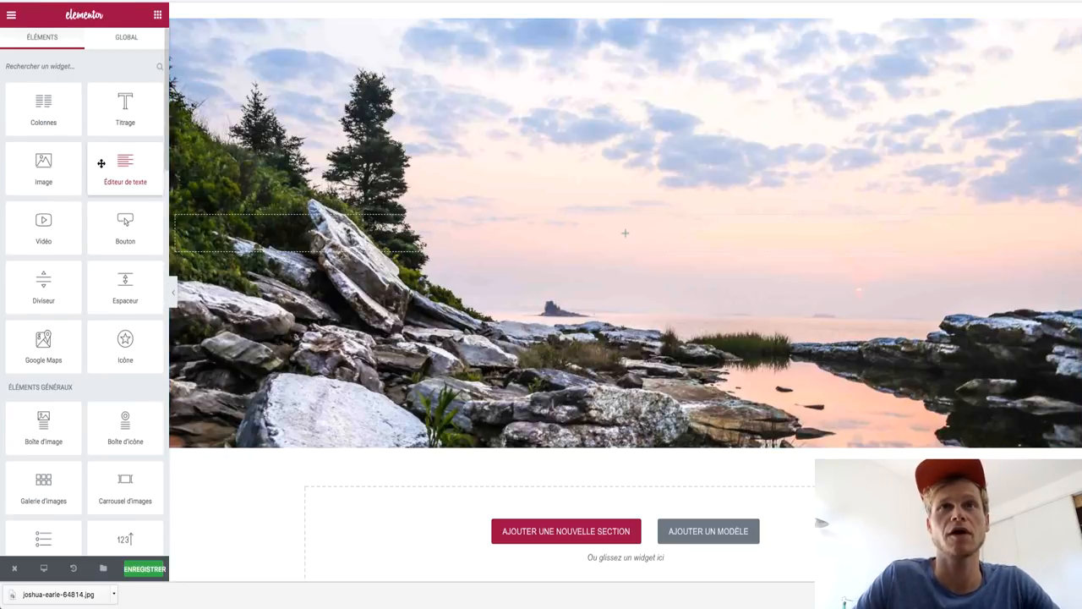
{"action": "left_click_drag", "start_coordinate": [576, 205], "coordinate": [624, 228]}
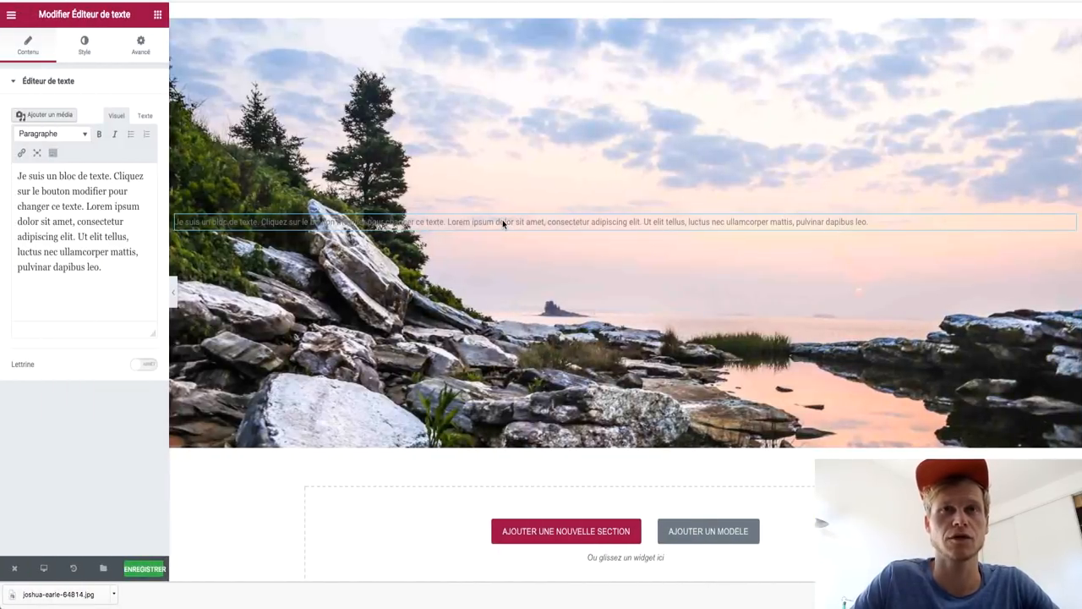
{"action": "left_click_drag", "start_coordinate": [103, 267], "coordinate": [2, 160]}
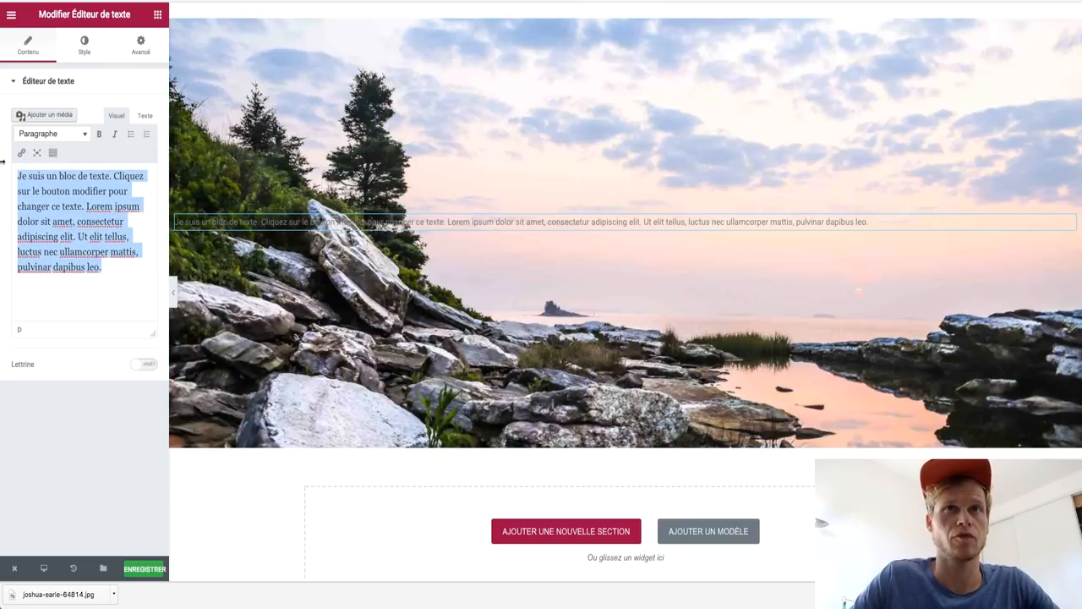
{"action": "type", "text": "BIENVENUE SUR ELEMENTOR"}
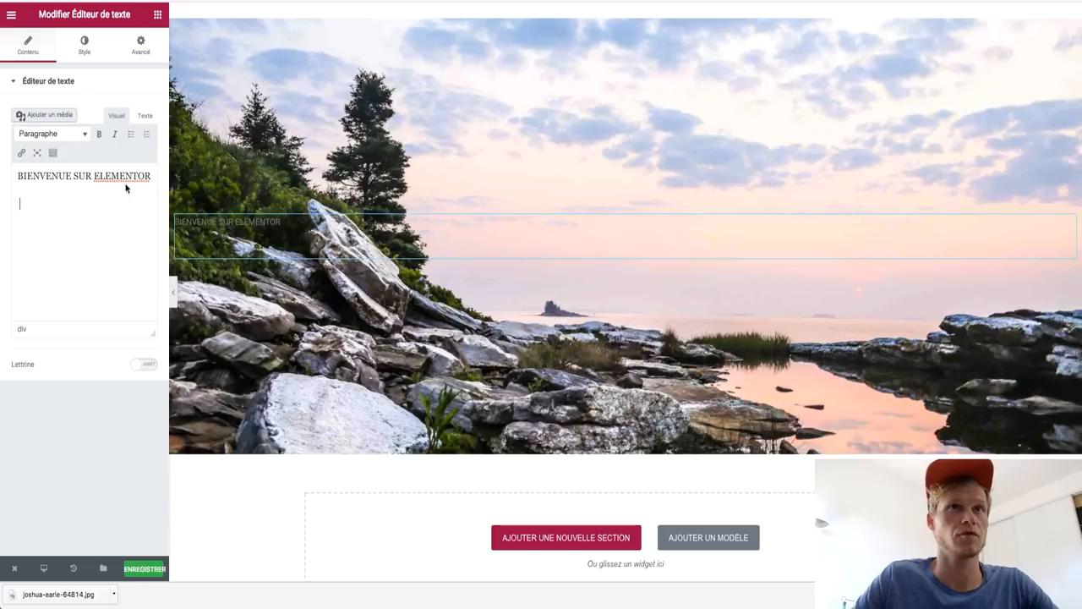
{"action": "key", "text": "BackSpace"}
{"action": "key", "text": "BackSpace"}
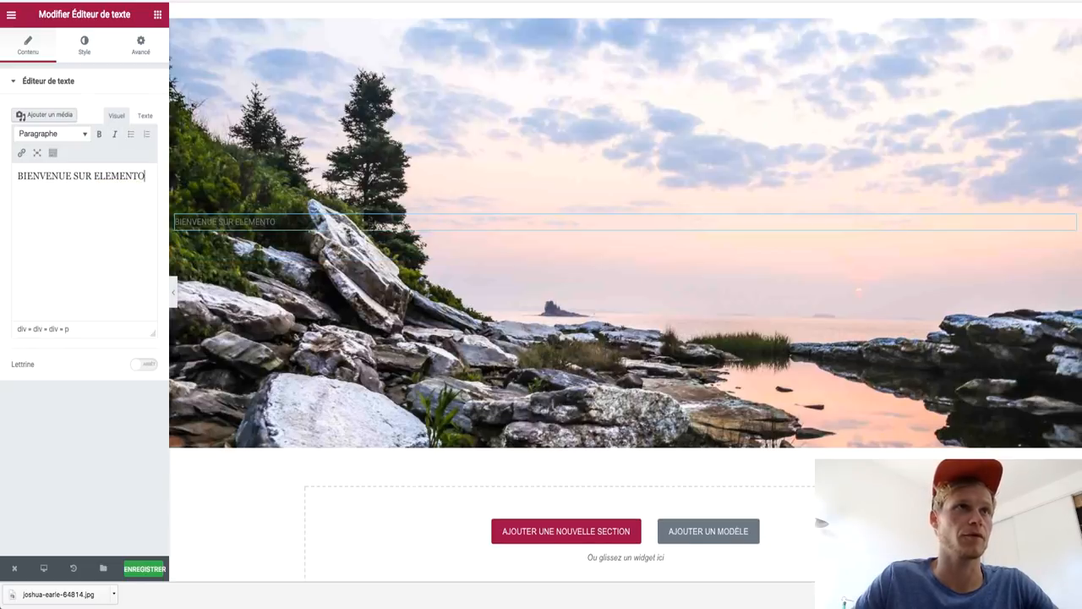
{"action": "type", "text": "R"}
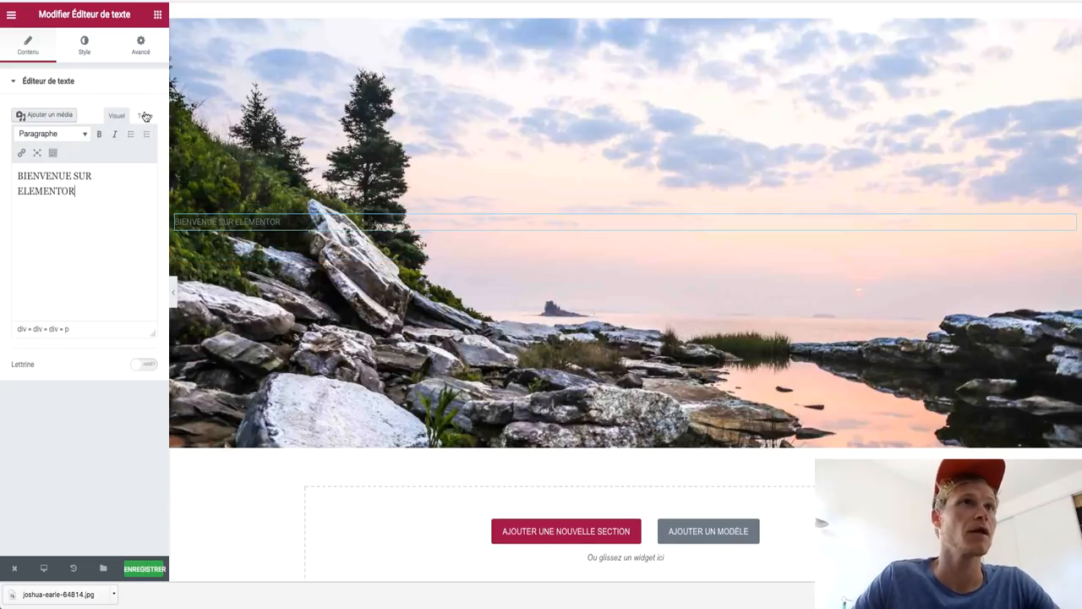
Step: Center the welcome text and enable its custom typography with a size of 65 px
{"action": "left_click", "coordinate": [84, 46]}
{"action": "left_click", "coordinate": [74, 129]}
{"action": "left_click", "coordinate": [73, 130]}
{"action": "left_click", "coordinate": [149, 201]}
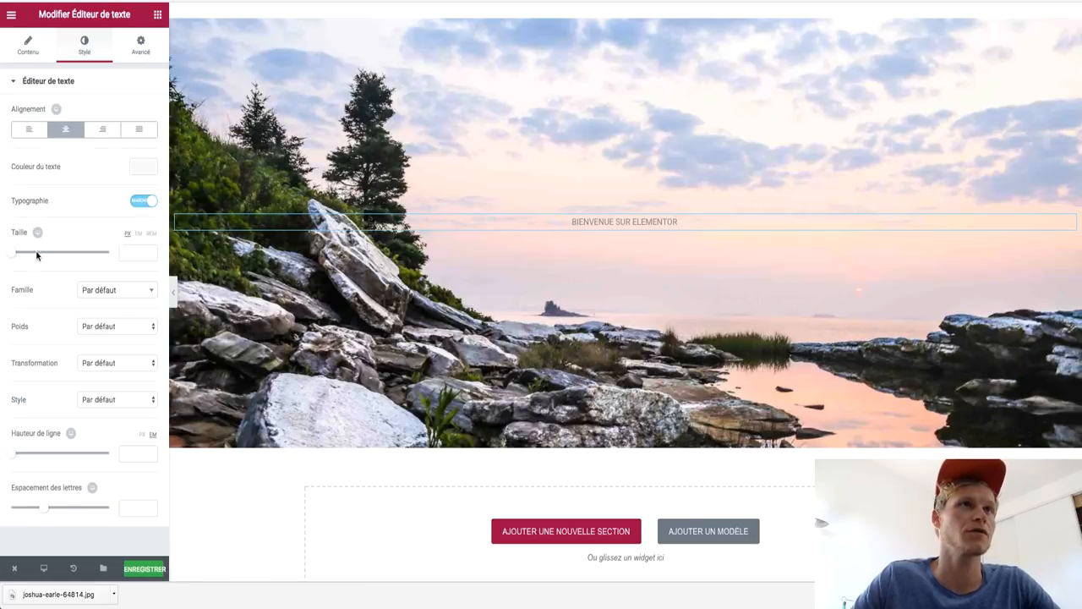
{"action": "left_click_drag", "start_coordinate": [13, 254], "coordinate": [42, 253]}
Step: Set the welcome text's colour to white (#ffffff)
{"action": "left_click", "coordinate": [142, 167]}
{"action": "left_click", "coordinate": [116, 314]}
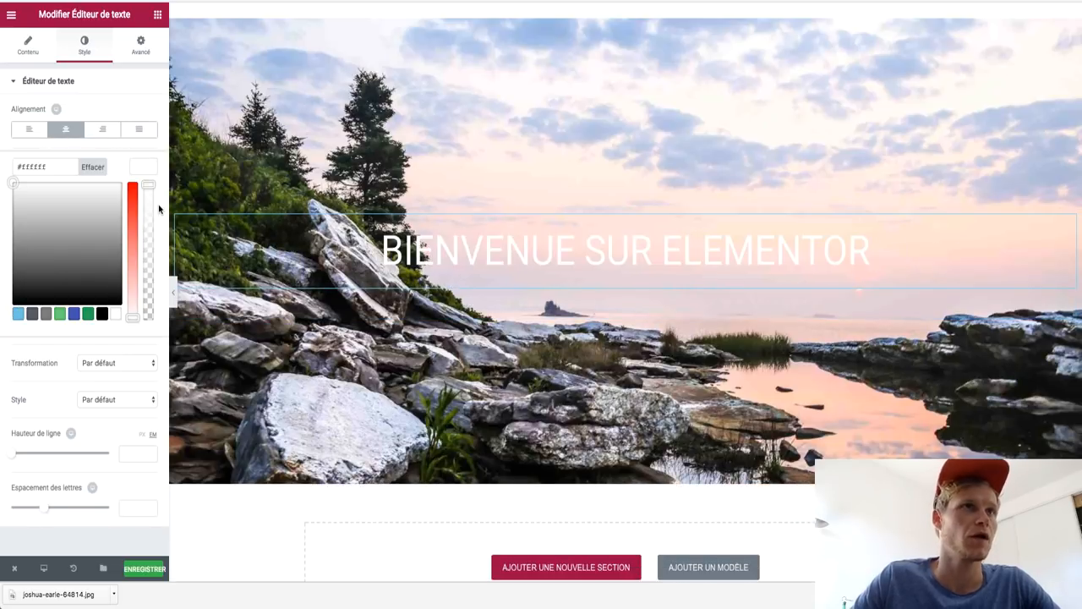
{"action": "left_click", "coordinate": [74, 349]}
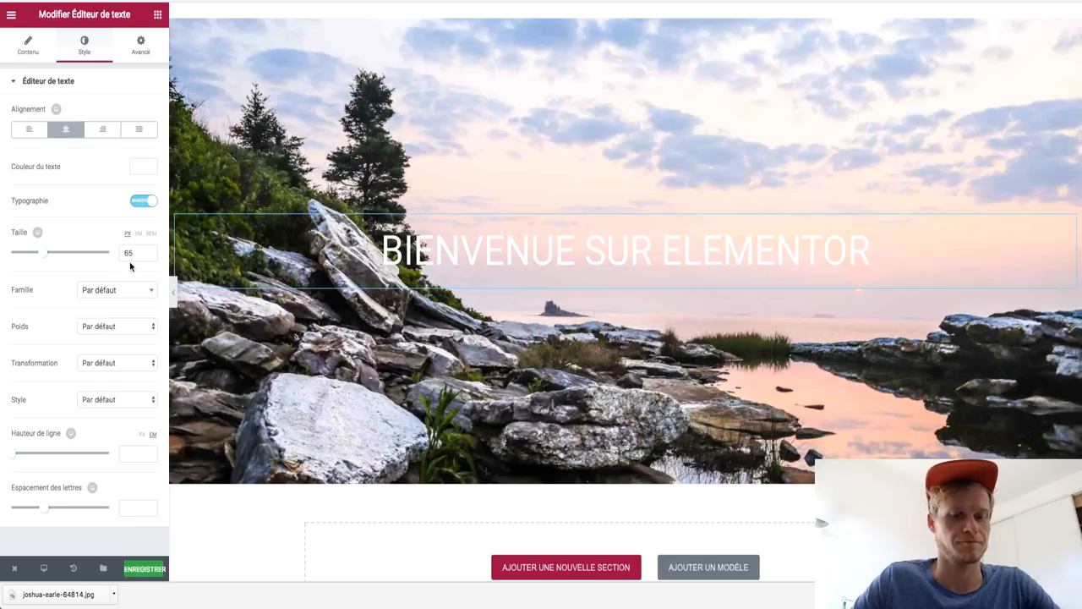
Step: Try the Minuscule transformation on the welcome text and return it to Par défaut
{"action": "left_click", "coordinate": [115, 363]}
{"action": "left_click", "coordinate": [103, 381]}
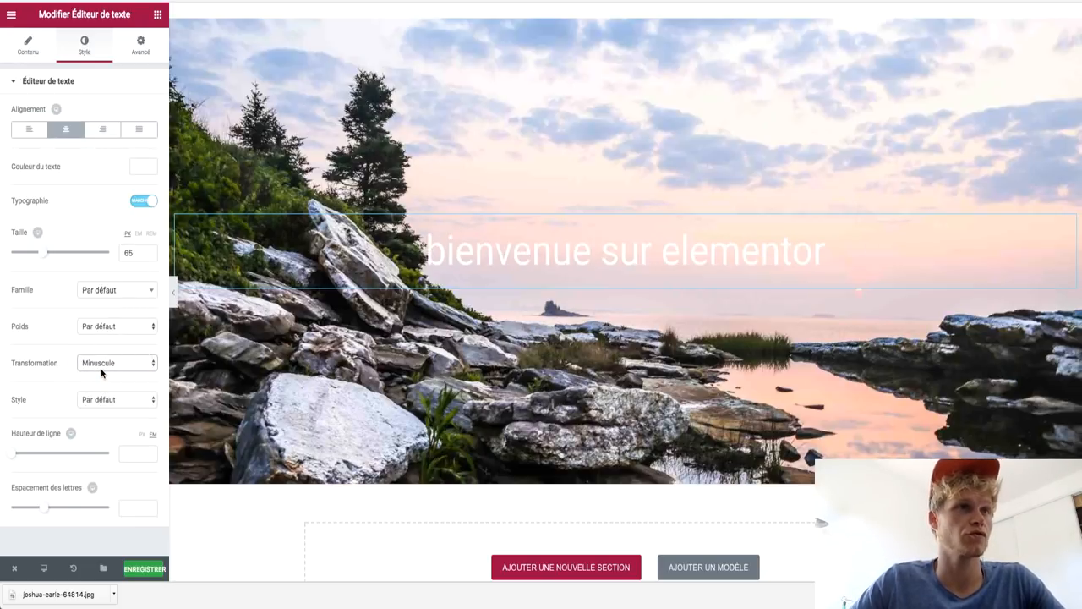
{"action": "left_click", "coordinate": [102, 366]}
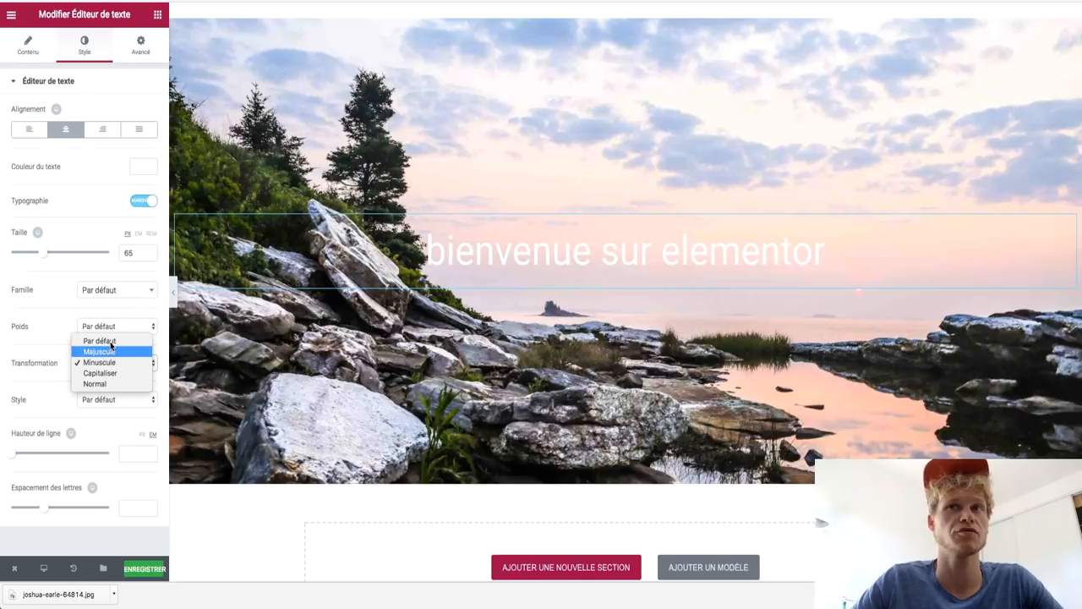
{"action": "left_click", "coordinate": [110, 348]}
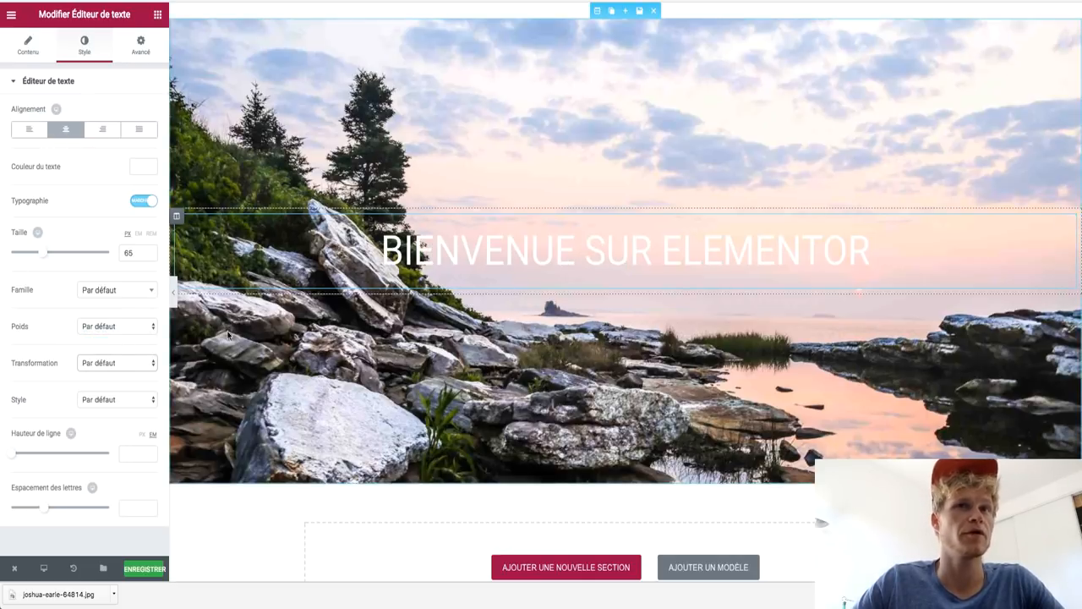
Step: Set the welcome text's font family to Trebuchet MS
{"action": "left_click", "coordinate": [91, 293]}
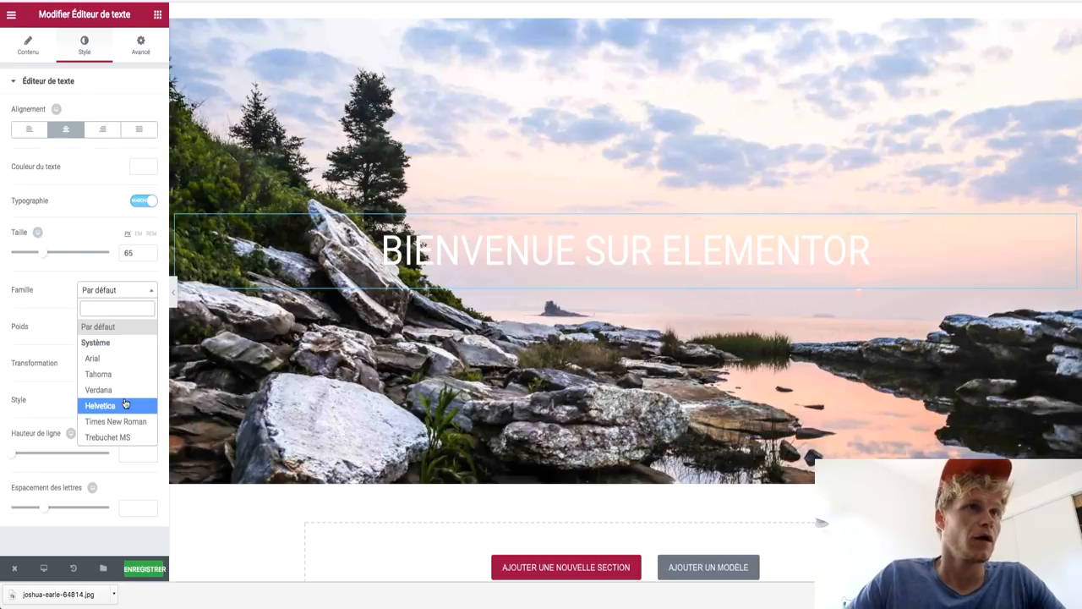
{"action": "scroll", "coordinate": [127, 404], "scroll_direction": "down", "scroll_amount": 1}
{"action": "left_click", "coordinate": [125, 404]}
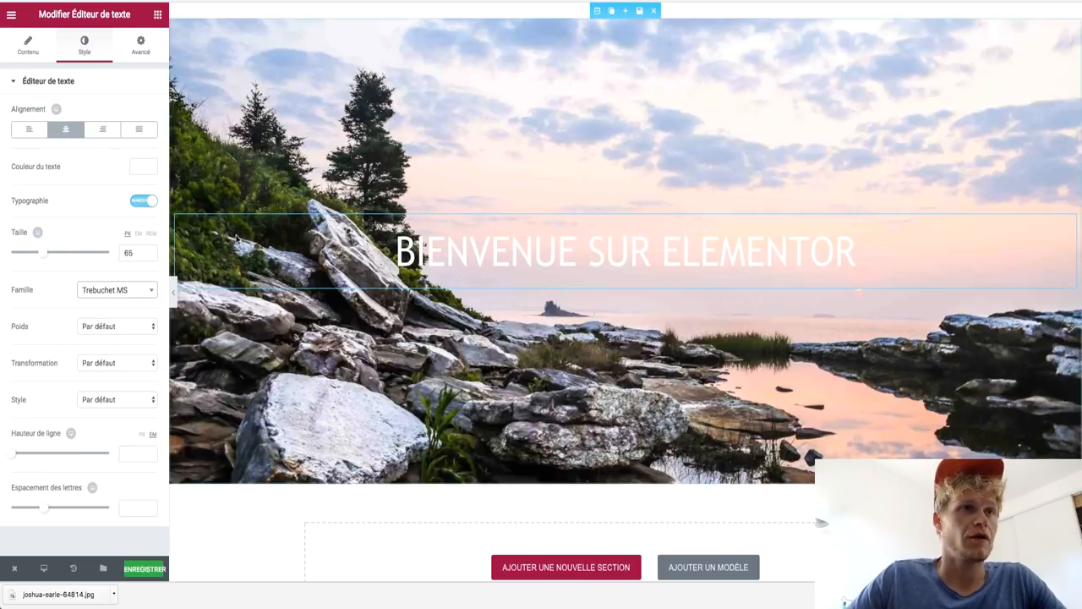
Step: Try font weights 700 and 300 on the welcome text and settle on 500
{"action": "left_click", "coordinate": [113, 326]}
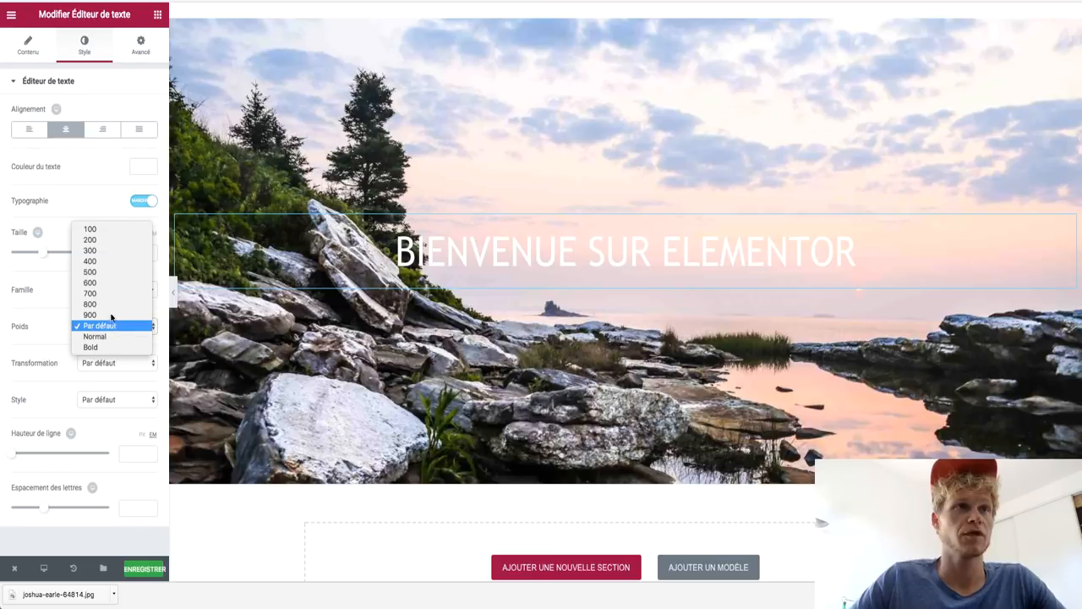
{"action": "left_click", "coordinate": [105, 293]}
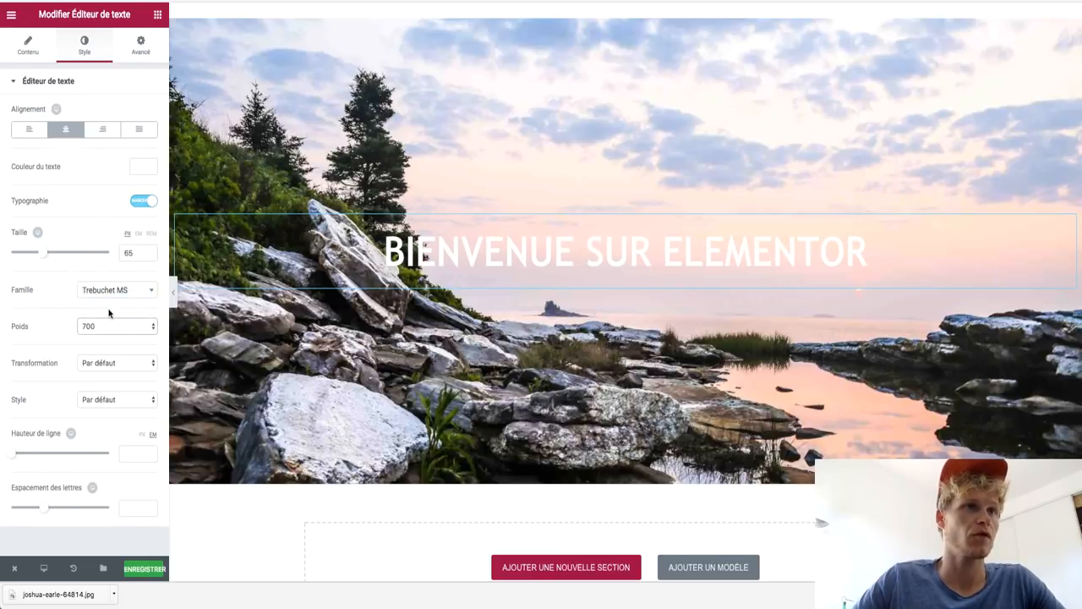
{"action": "left_click", "coordinate": [102, 326]}
{"action": "left_click", "coordinate": [117, 283]}
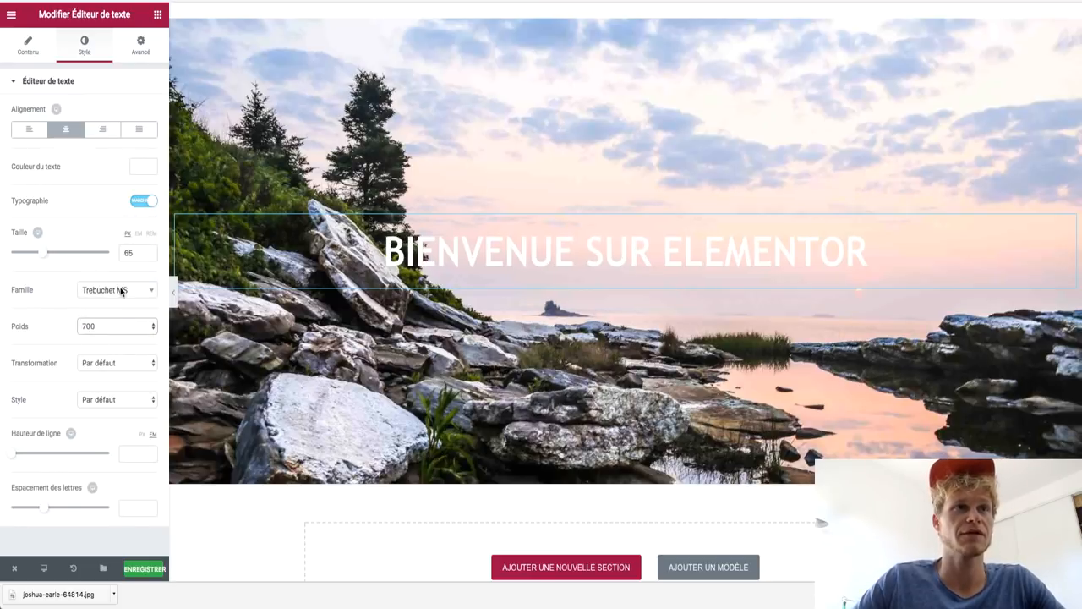
{"action": "left_click", "coordinate": [115, 328]}
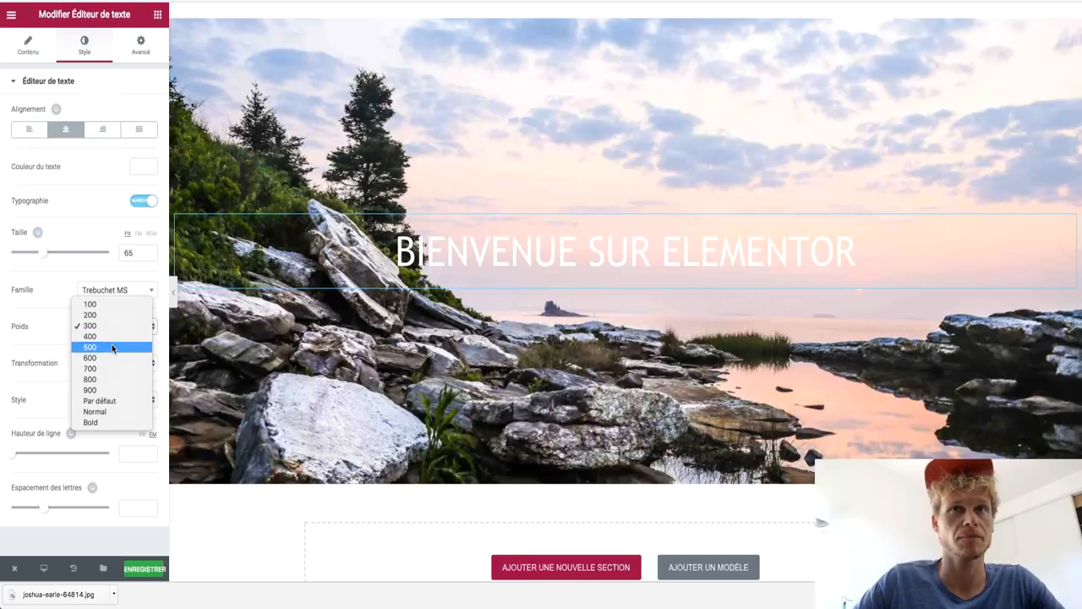
{"action": "left_click", "coordinate": [111, 344]}
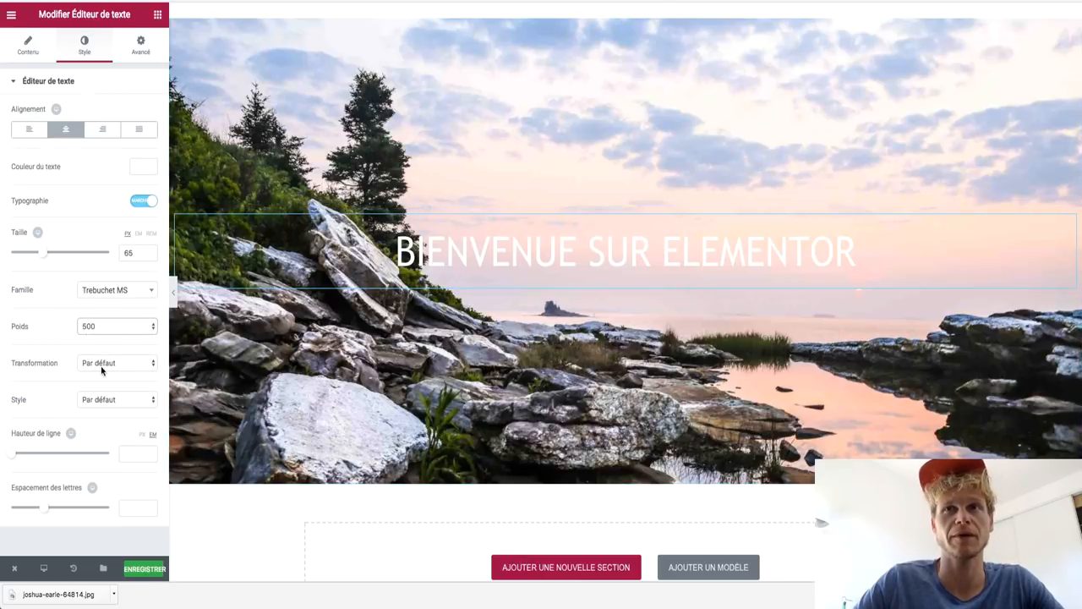
Step: Try the Italique and Oblique styles on the welcome text and set its style to Normal
{"action": "left_click", "coordinate": [102, 400]}
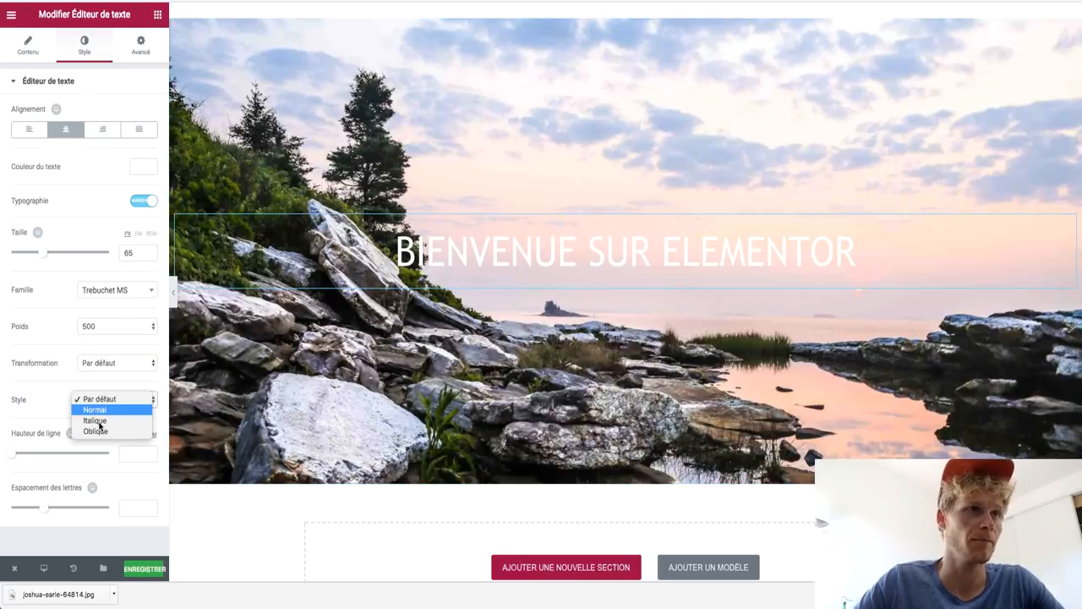
{"action": "left_click", "coordinate": [97, 421]}
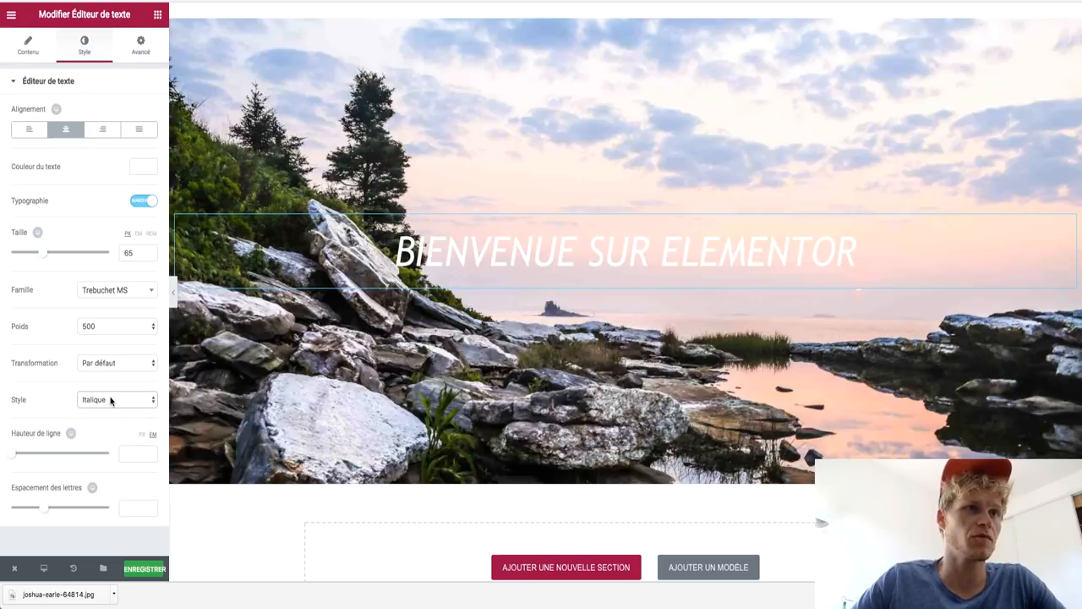
{"action": "left_click", "coordinate": [110, 401]}
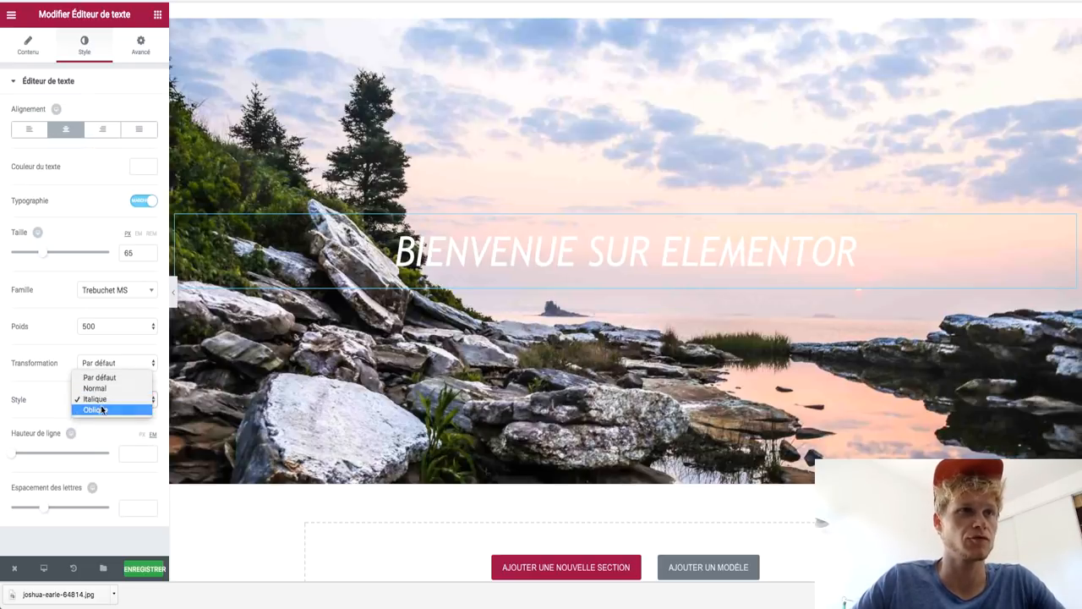
{"action": "left_click", "coordinate": [101, 411]}
{"action": "left_click", "coordinate": [108, 401]}
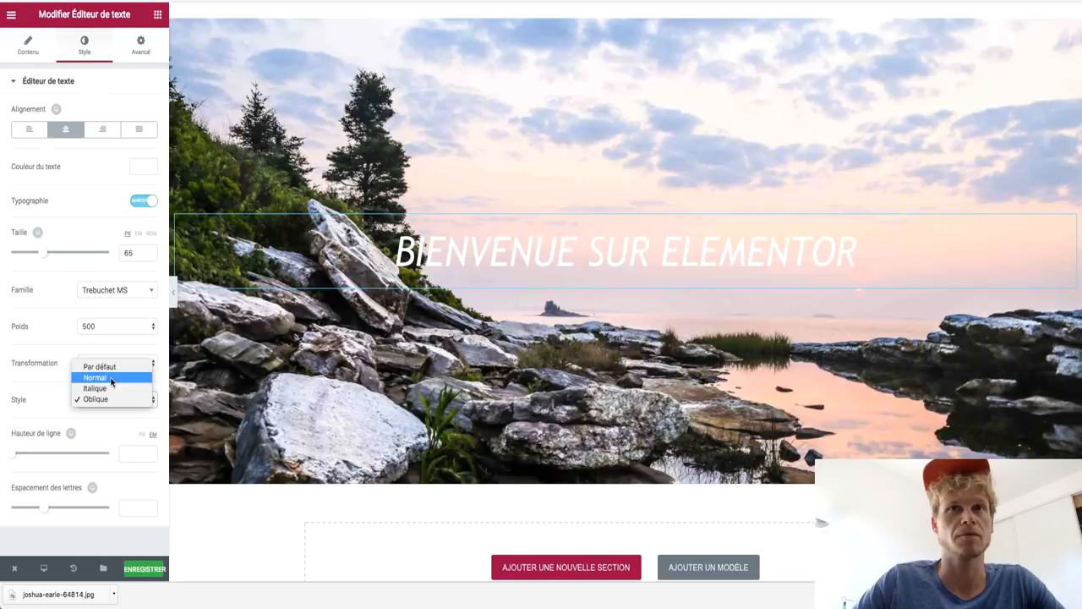
{"action": "left_click", "coordinate": [110, 382]}
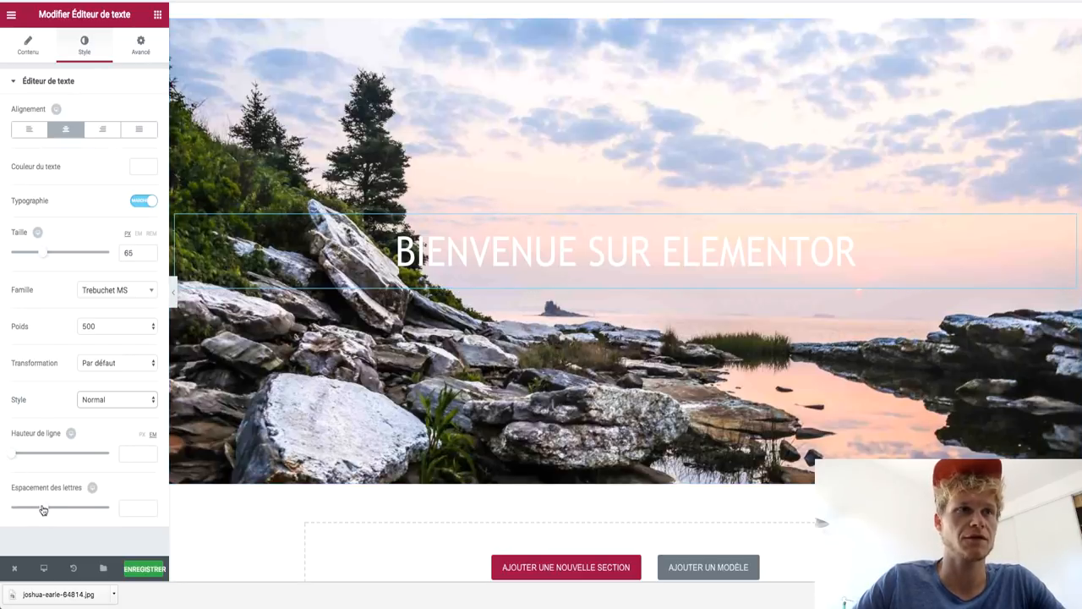
Step: Set the welcome text's letter spacing to 4,3 and its line height to 3,1 em
{"action": "left_click_drag", "start_coordinate": [43, 510], "coordinate": [75, 490]}
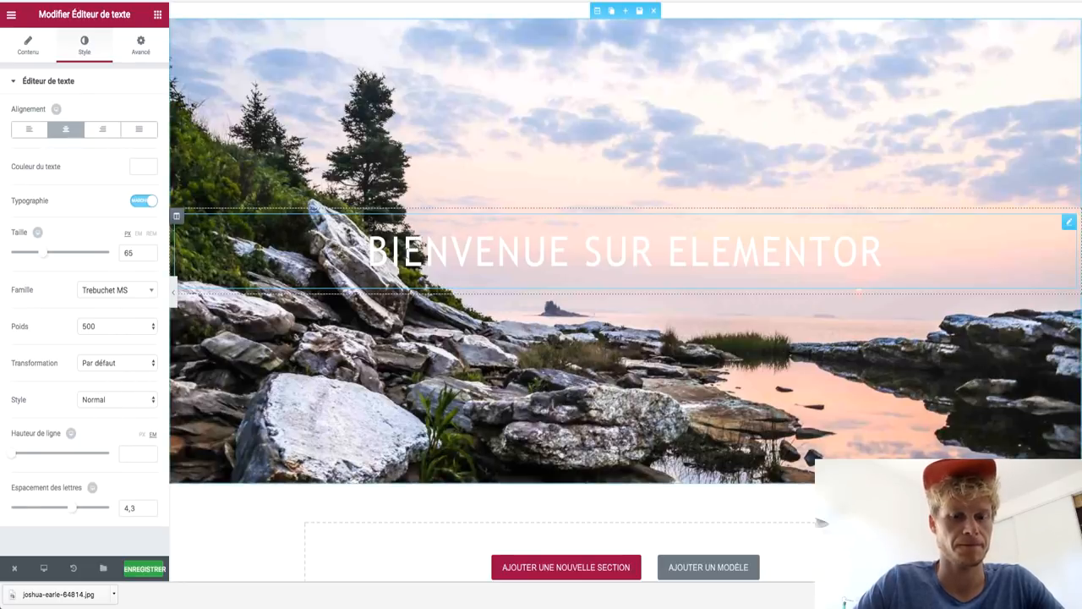
{"action": "mouse_move", "coordinate": [37, 452]}
{"action": "left_mouse_down"}
{"action": "mouse_move", "coordinate": [62, 453]}
{"action": "mouse_move", "coordinate": [42, 453]}
{"action": "left_mouse_up"}
Step: Rewrite the welcome text as "Bienvenue sur Elementor" and move "Elementor" into a second paragraph
{"action": "left_click", "coordinate": [32, 54]}
{"action": "triple_click", "coordinate": [147, 176]}
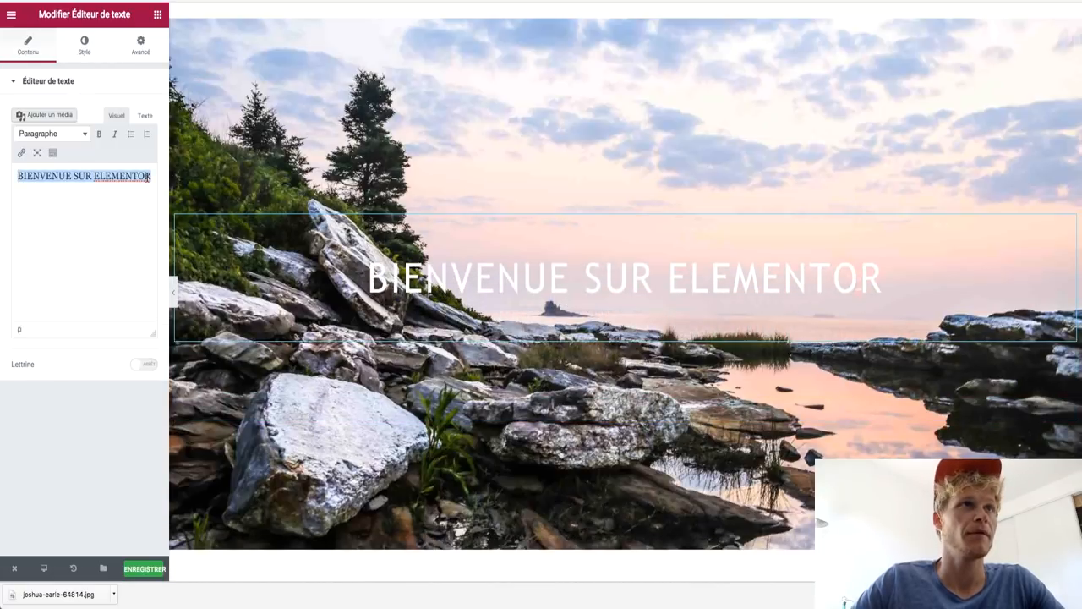
{"action": "type", "text": "Bien"}
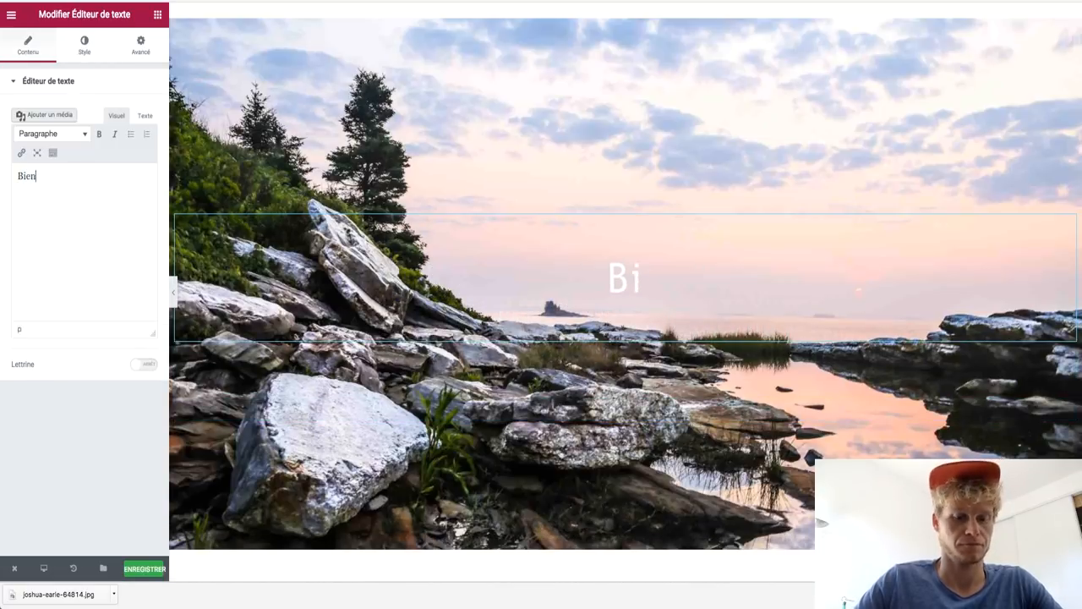
{"action": "type", "text": "venue sur Elementor"}
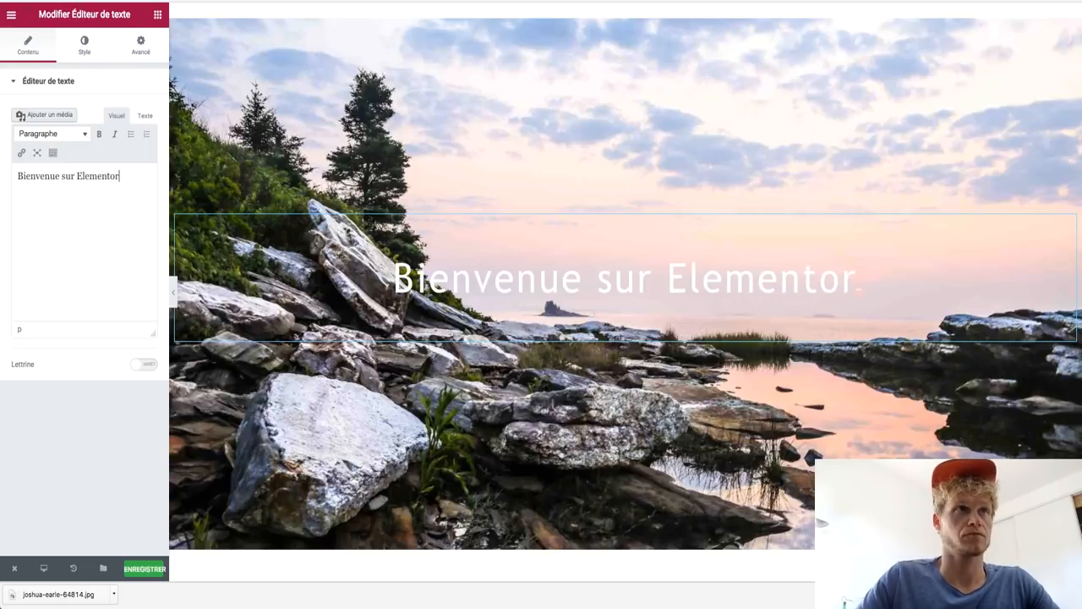
{"action": "left_click", "coordinate": [76, 178]}
{"action": "key", "text": "Return"}
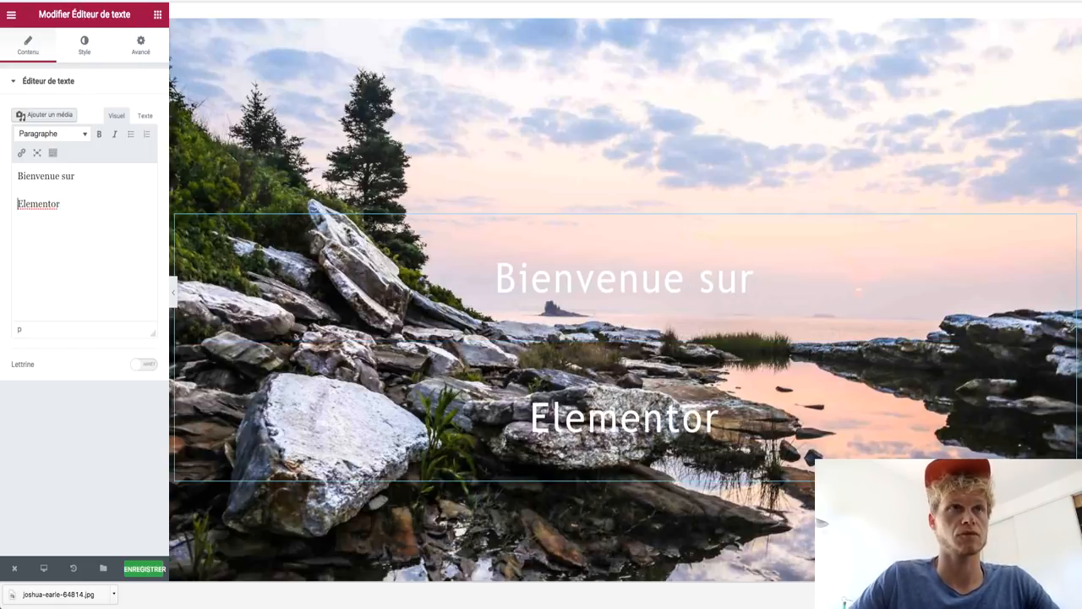
Step: Set the line height of the two-line welcome text to 0,8 em
{"action": "left_click", "coordinate": [84, 45]}
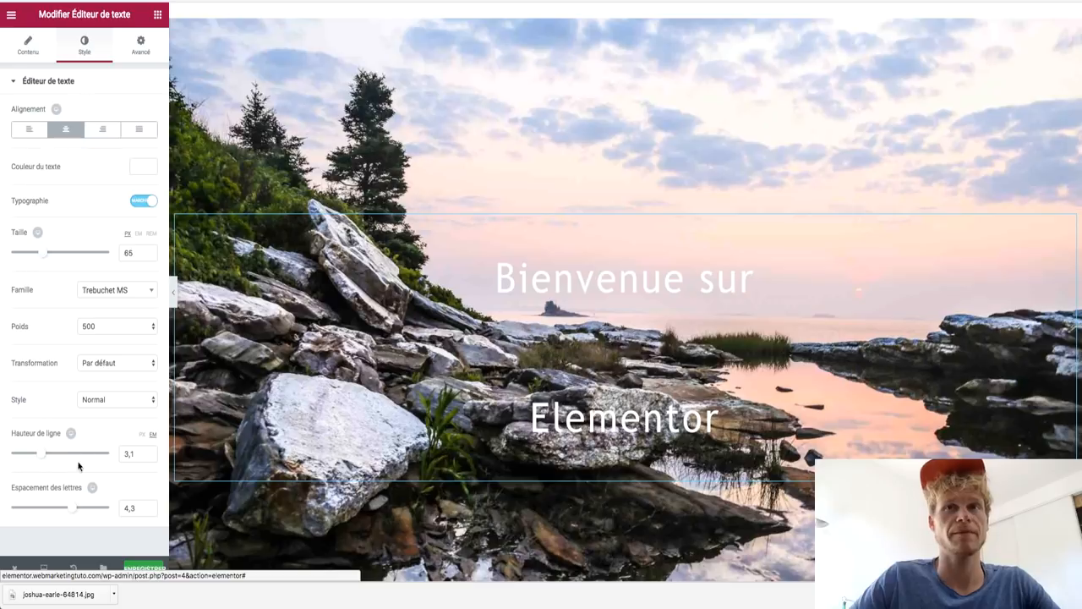
{"action": "mouse_move", "coordinate": [30, 454]}
{"action": "left_mouse_down"}
{"action": "mouse_move", "coordinate": [10, 453]}
{"action": "mouse_move", "coordinate": [20, 449]}
{"action": "left_mouse_up"}
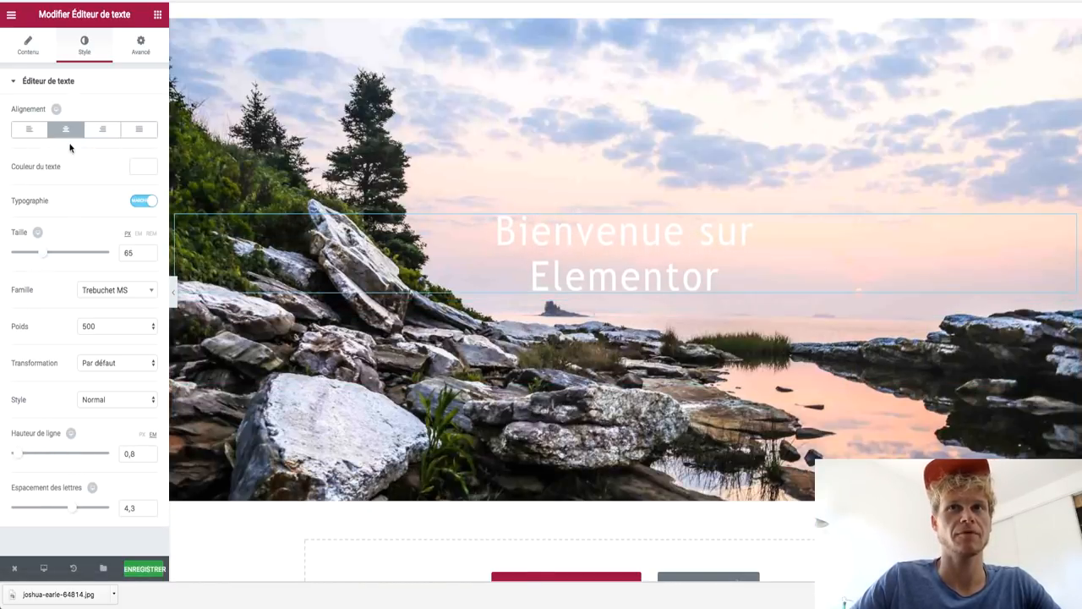
Step: Set the welcome text's font family to Montserrat and its weight to 400
{"action": "left_click", "coordinate": [122, 292]}
{"action": "type", "text": "mont"}
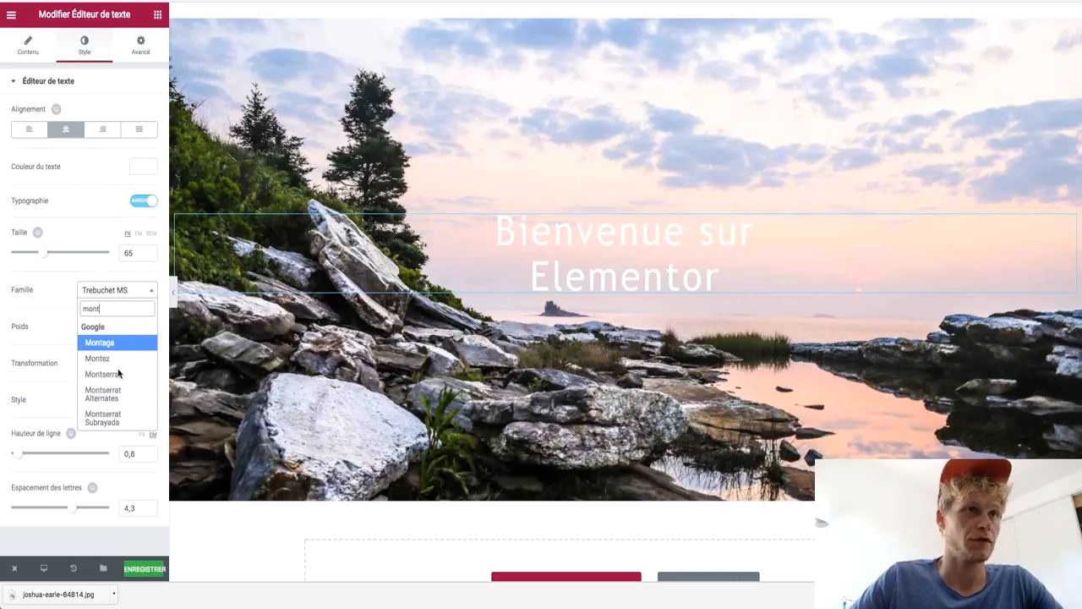
{"action": "left_click", "coordinate": [118, 374]}
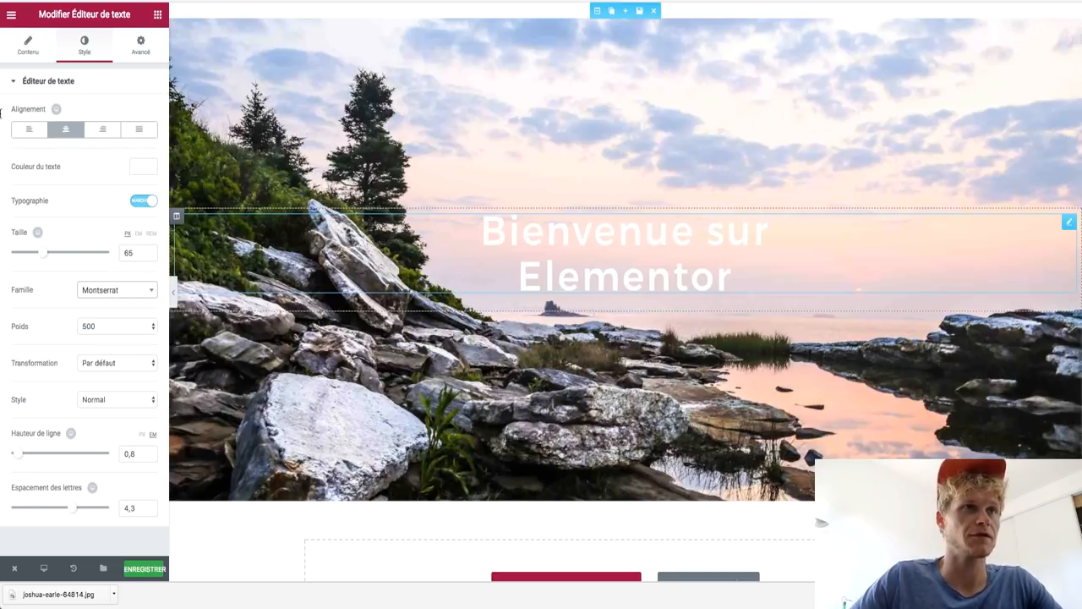
{"action": "left_click", "coordinate": [110, 325]}
{"action": "left_click", "coordinate": [93, 312]}
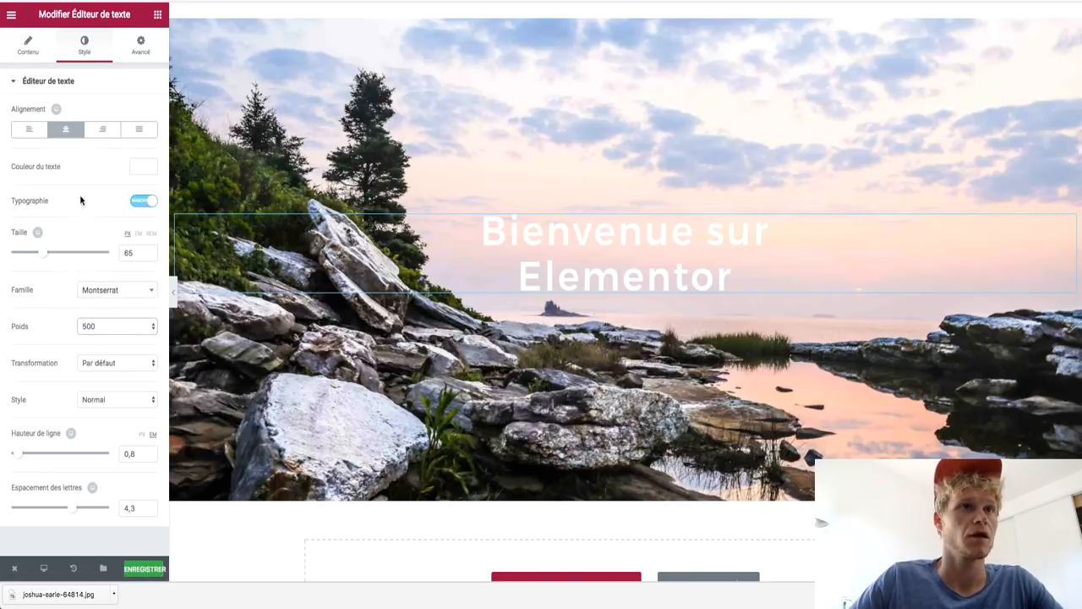
Step: Join "Elementor" back onto the first line of the welcome text and display the text editor's additional formatting tools
{"action": "left_click", "coordinate": [34, 44]}
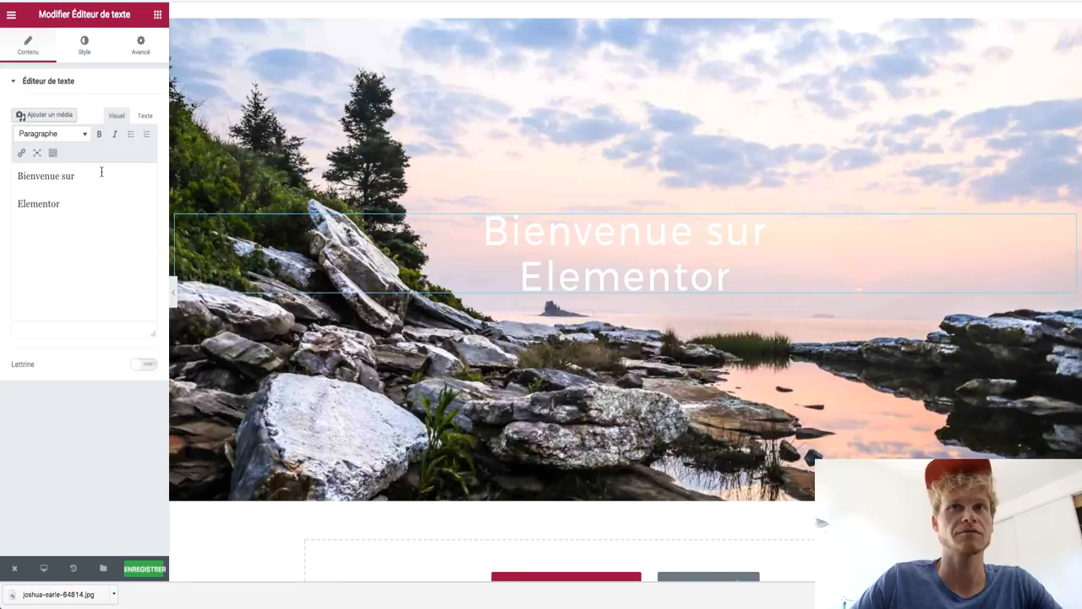
{"action": "key", "text": "Delete"}
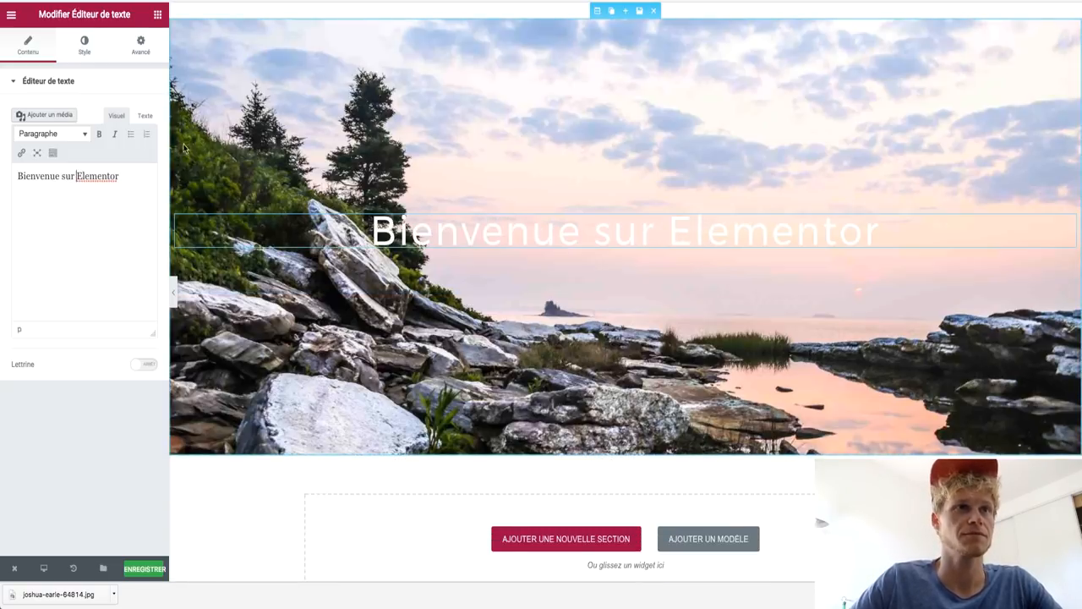
{"action": "left_click", "coordinate": [145, 116]}
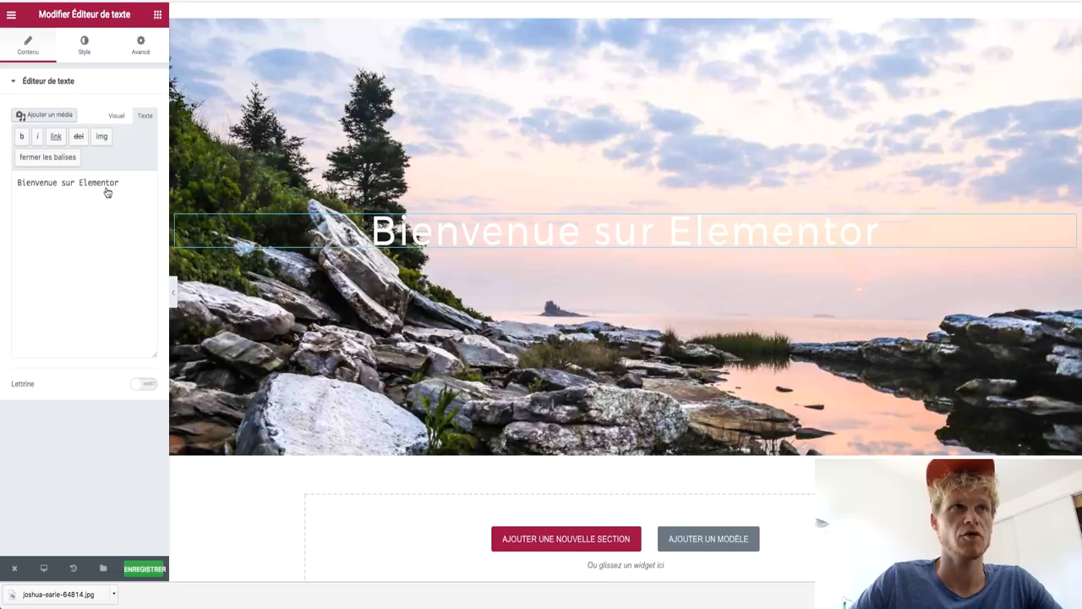
{"action": "left_click", "coordinate": [117, 115]}
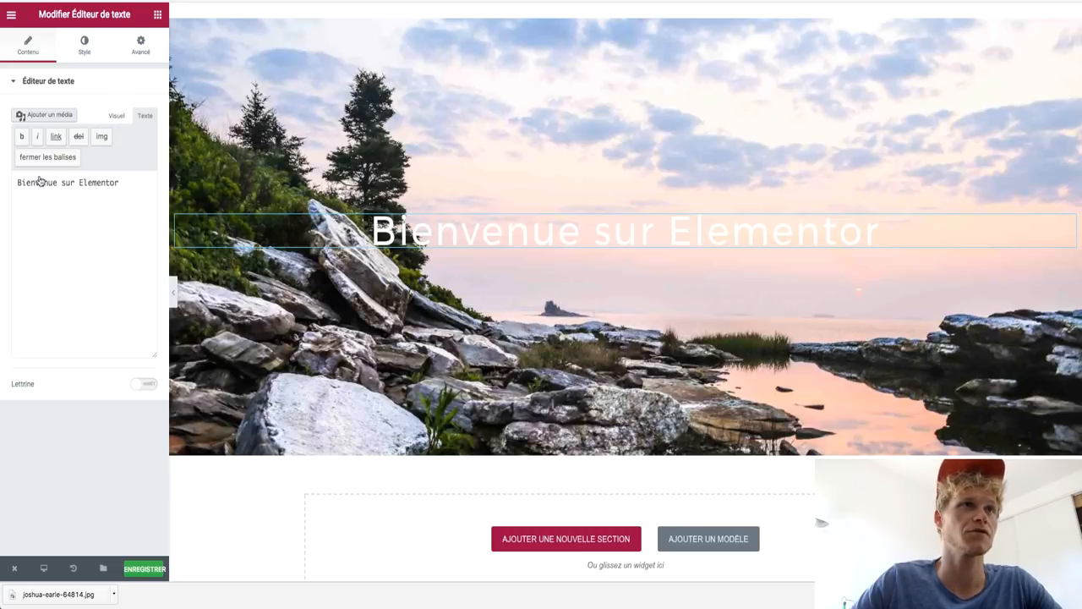
{"action": "left_click", "coordinate": [54, 156]}
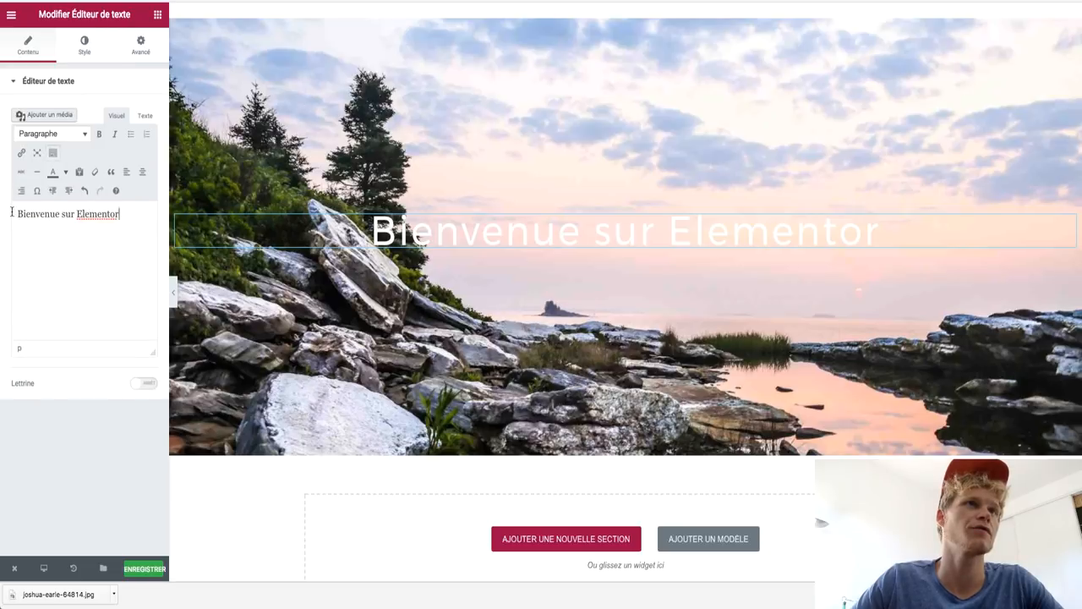
{"action": "left_click_drag", "start_coordinate": [13, 211], "coordinate": [171, 221]}
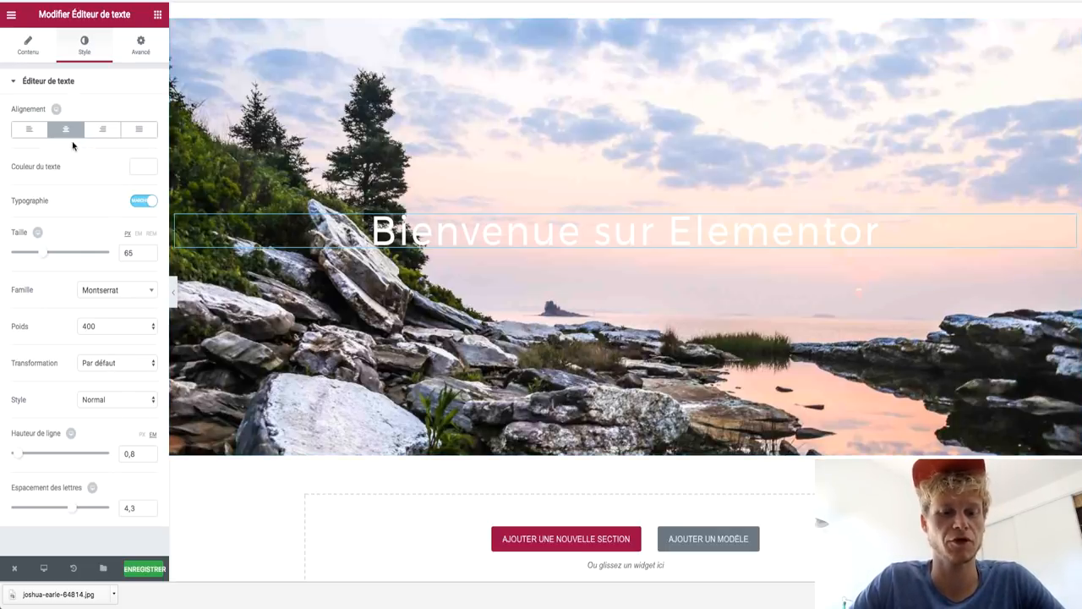
{"action": "left_click", "coordinate": [53, 51]}
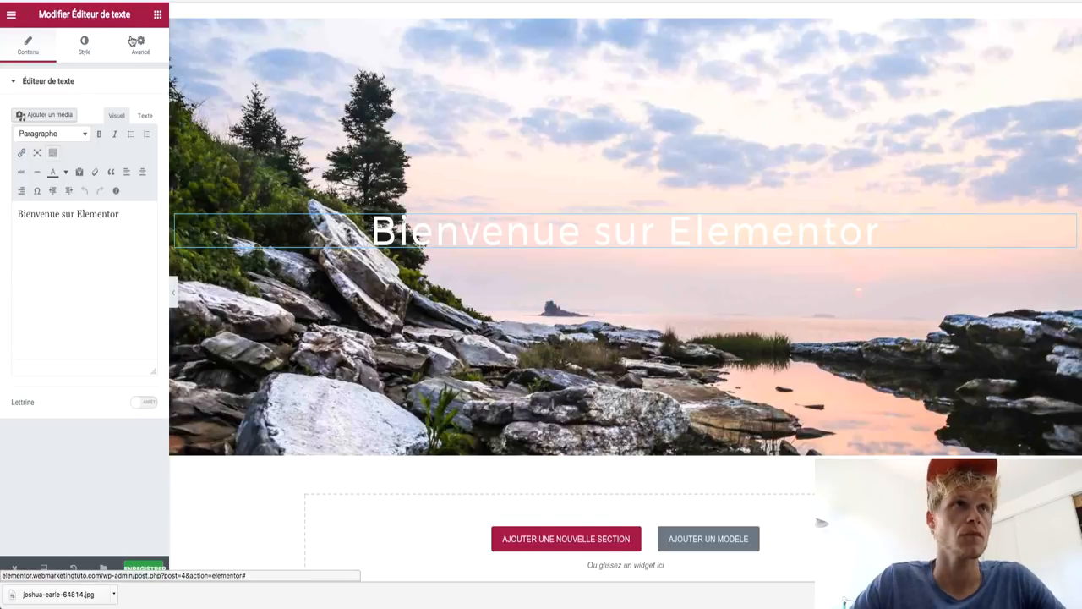
{"action": "left_click", "coordinate": [11, 14]}
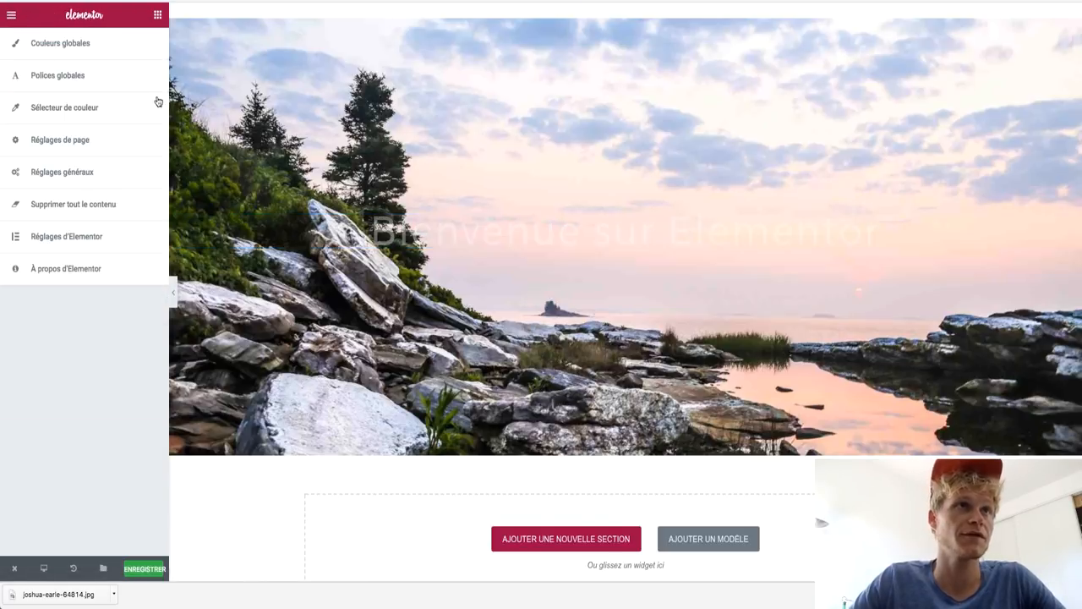
{"action": "left_click", "coordinate": [157, 15]}
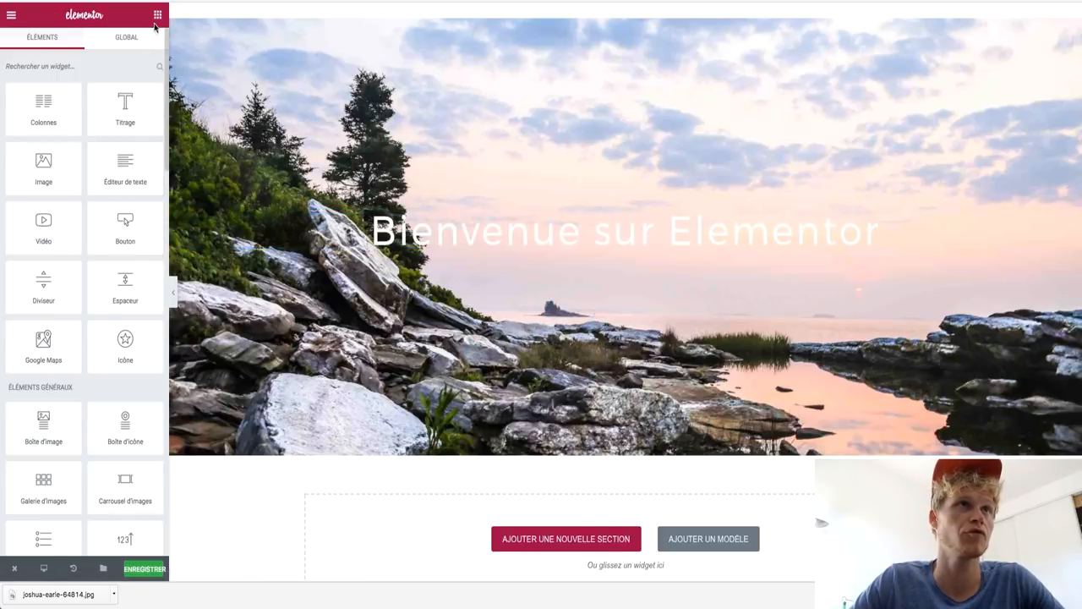
{"action": "left_click", "coordinate": [12, 15]}
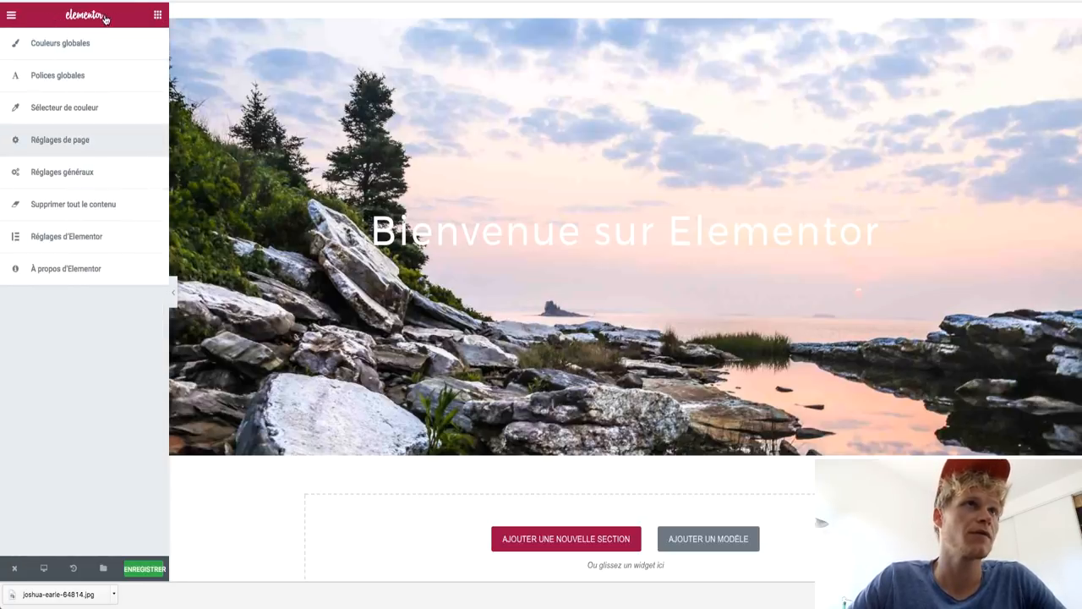
Step: Add a Titrage widget directly below the welcome text and set its title to "Web Marketing Tuto"
{"action": "left_click", "coordinate": [158, 17]}
{"action": "left_click_drag", "start_coordinate": [128, 121], "coordinate": [657, 253]}
{"action": "left_click_drag", "start_coordinate": [138, 144], "coordinate": [3, 123]}
{"action": "type", "text": "Web Marketing Tuto"}
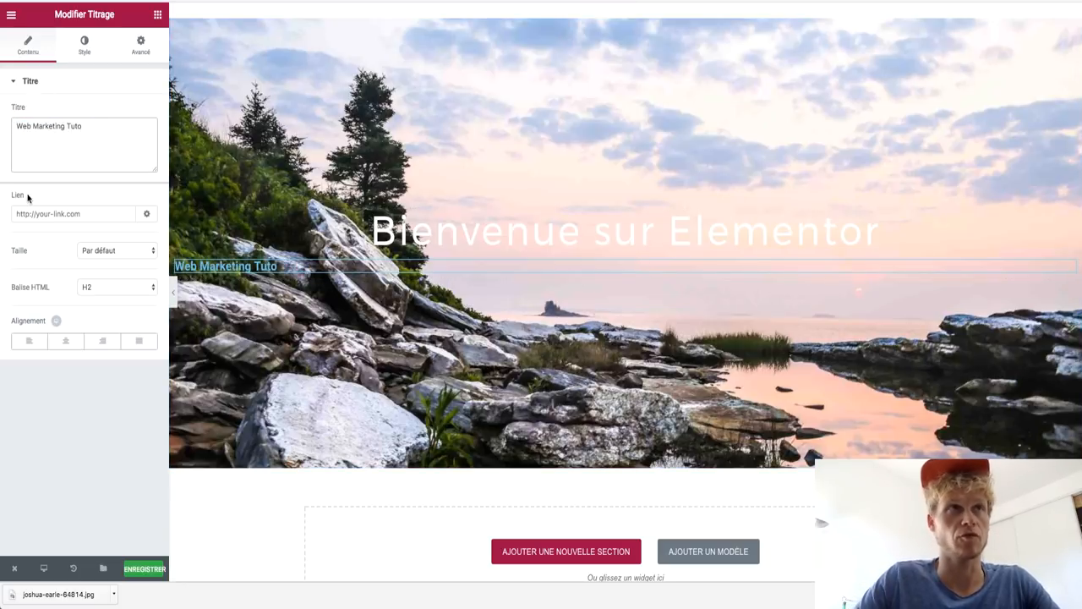
Step: Keep the new heading's size at Par défaut and set its HTML tag to H1
{"action": "left_click", "coordinate": [124, 215]}
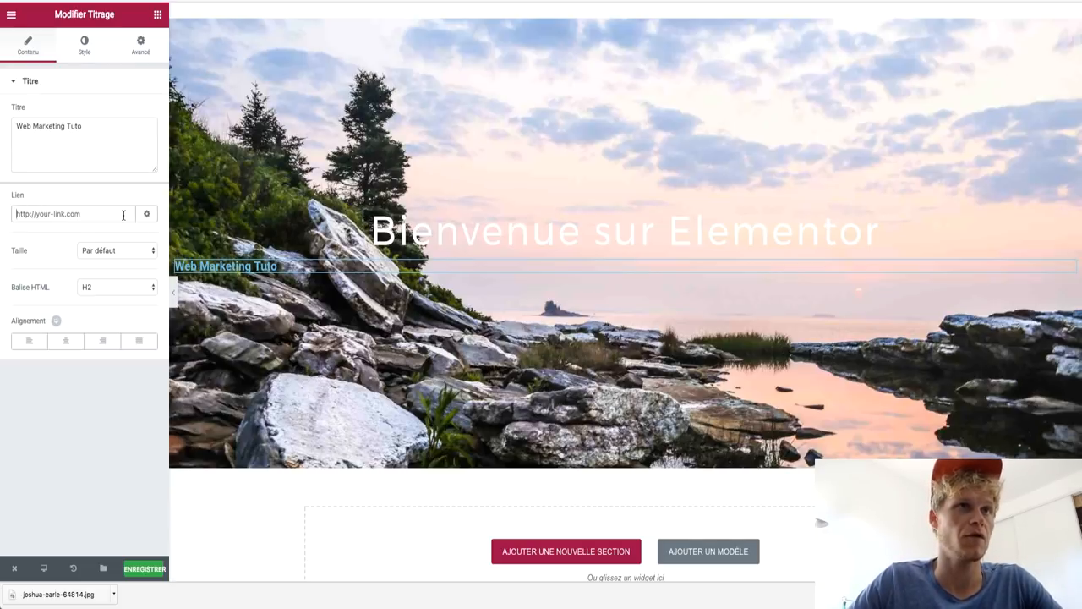
{"action": "left_click", "coordinate": [107, 251]}
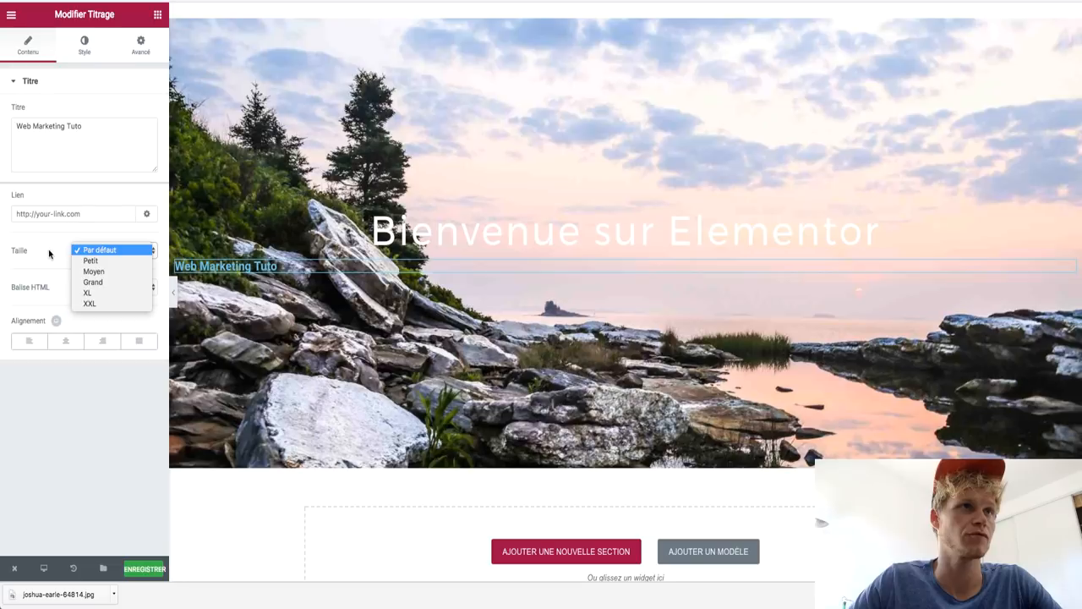
{"action": "left_click", "coordinate": [110, 255]}
{"action": "left_click", "coordinate": [101, 288]}
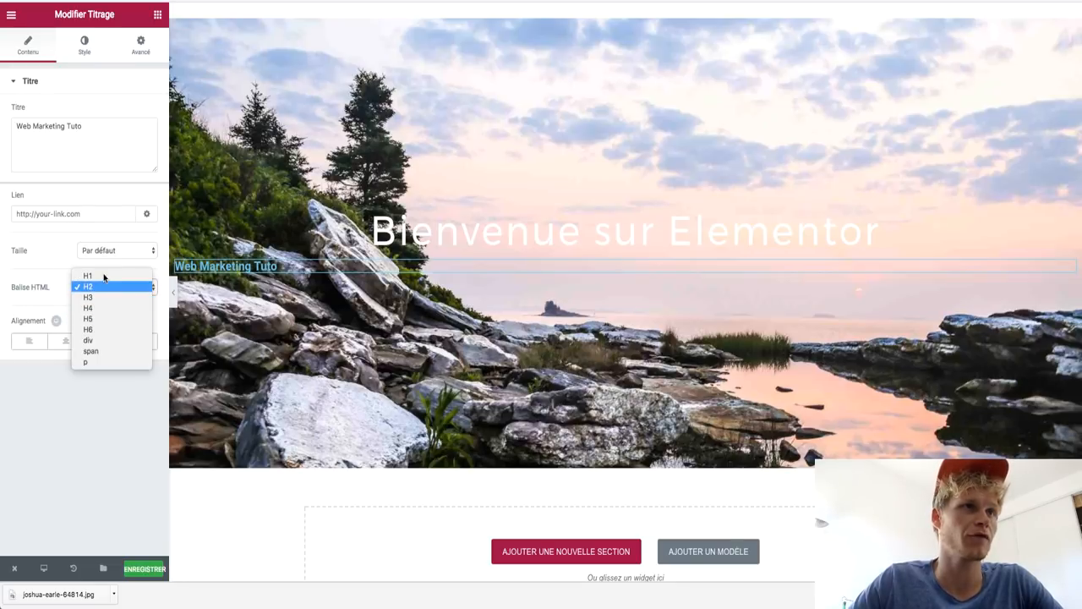
{"action": "left_click", "coordinate": [103, 276]}
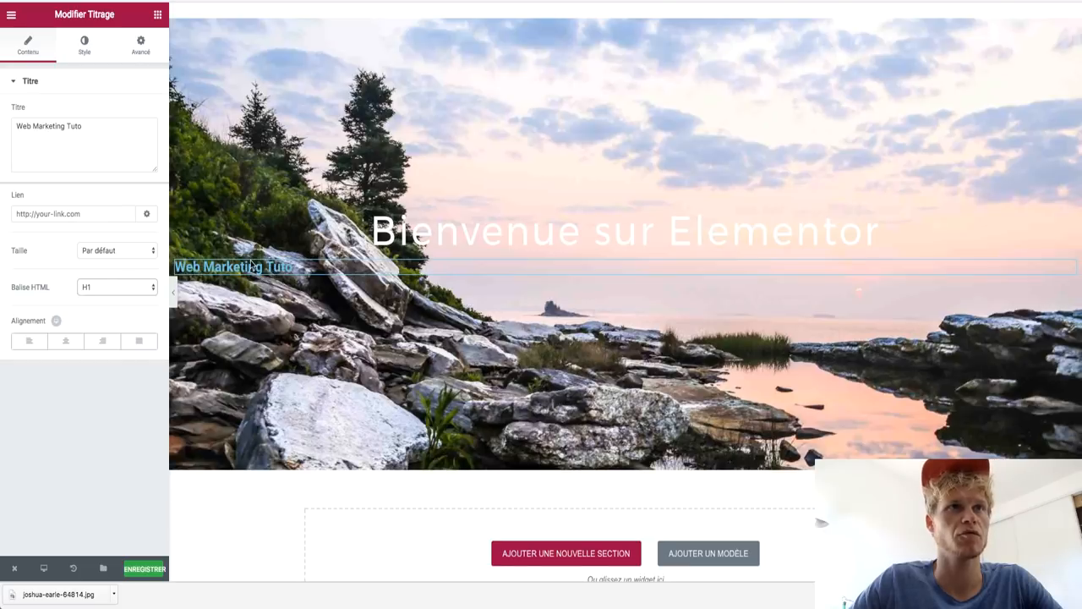
Step: Centre the "Web Marketing Tuto" heading and set its text colour to white (#ffffff)
{"action": "left_click", "coordinate": [68, 343]}
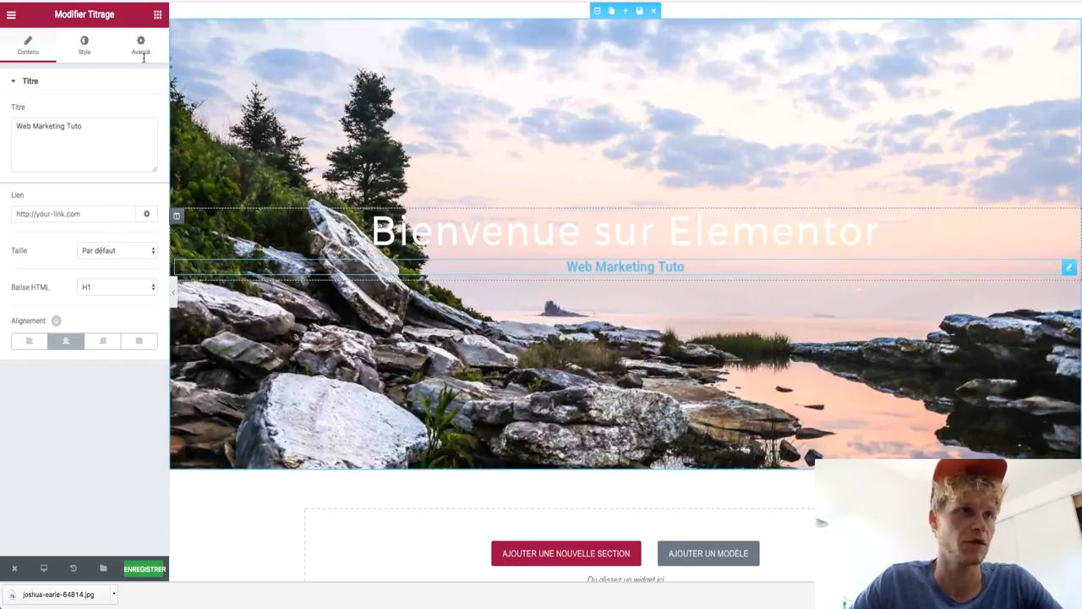
{"action": "left_click", "coordinate": [84, 44]}
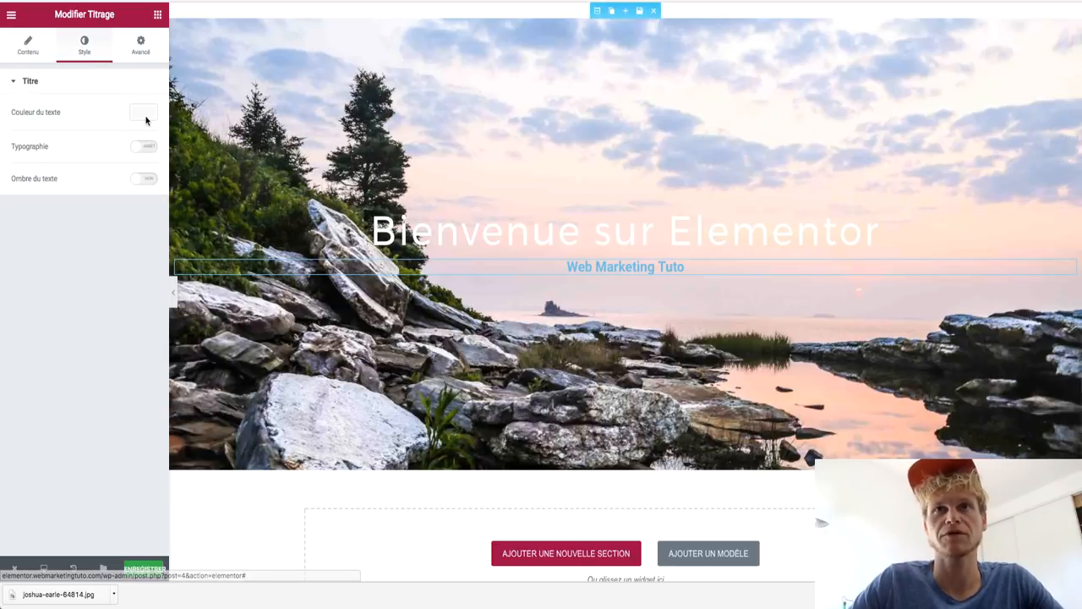
{"action": "left_click", "coordinate": [144, 113]}
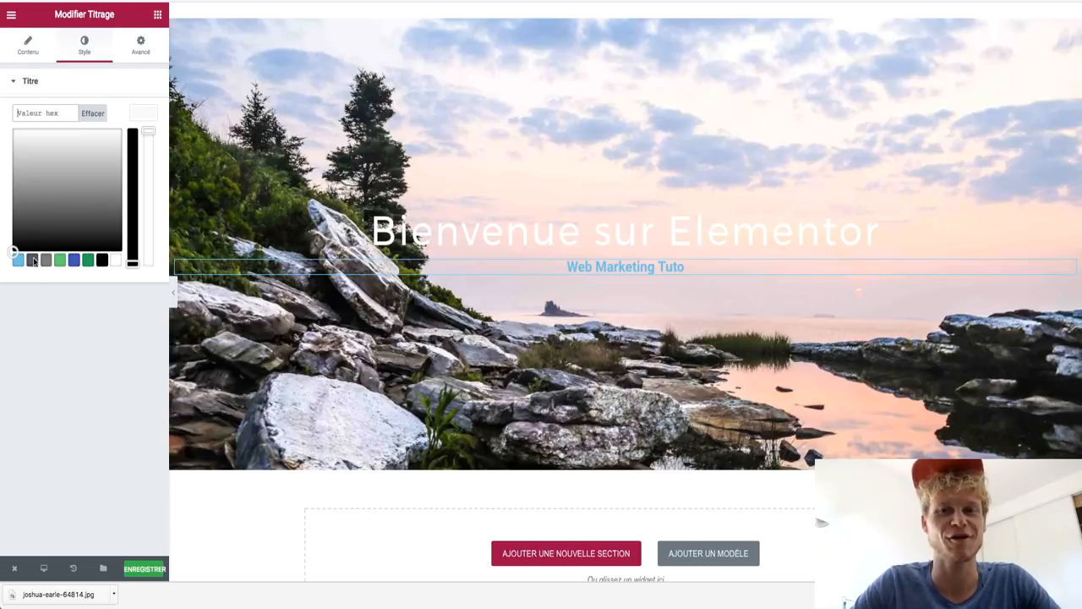
{"action": "left_click", "coordinate": [114, 260]}
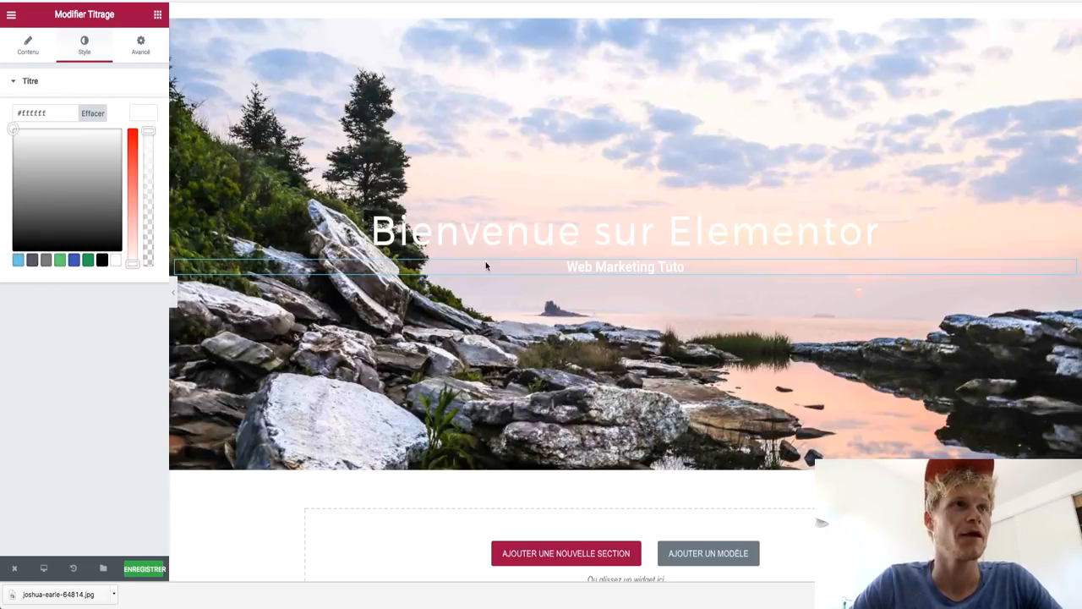
Step: Enable custom typography for the "Web Marketing Tuto" heading, with the Montserrat font family and a size of 91 px
{"action": "left_click", "coordinate": [32, 80]}
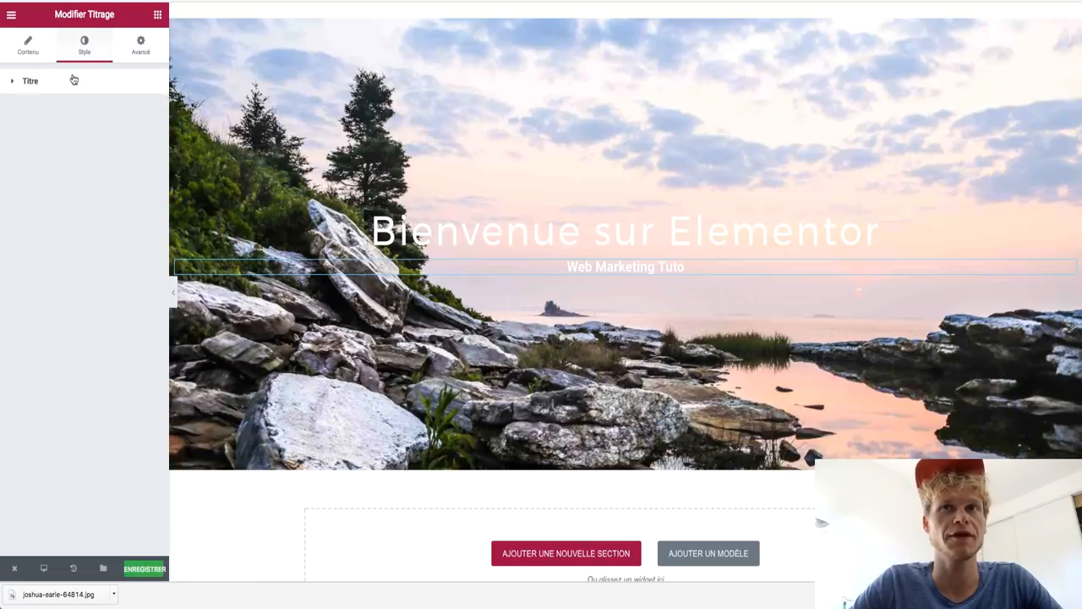
{"action": "left_click", "coordinate": [137, 82]}
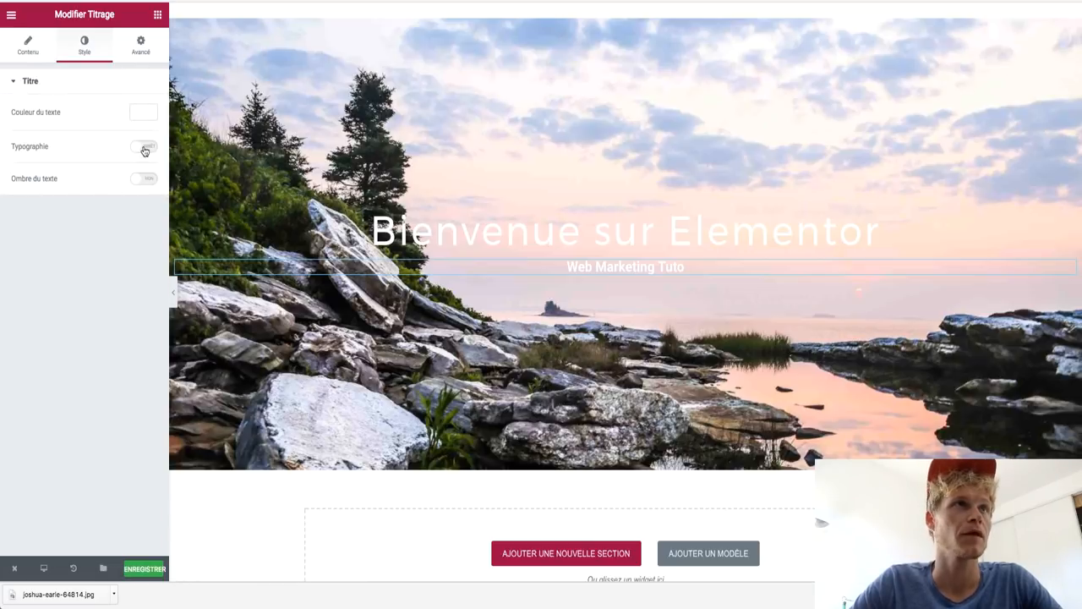
{"action": "left_click", "coordinate": [146, 148]}
{"action": "left_click_drag", "start_coordinate": [31, 201], "coordinate": [72, 201]}
{"action": "left_click", "coordinate": [91, 237]}
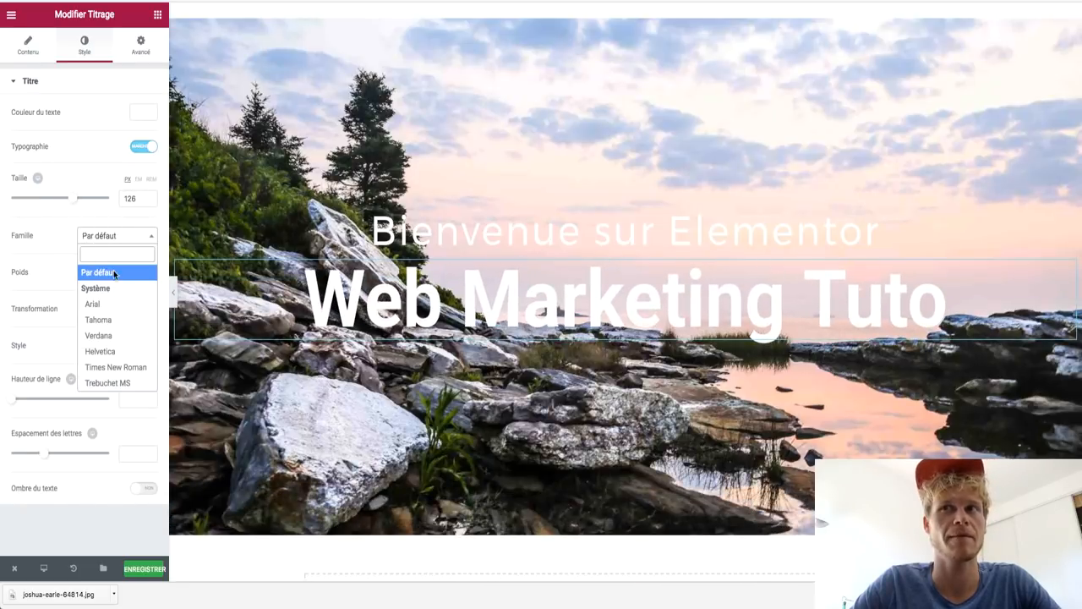
{"action": "type", "text": "montserrat"}
{"action": "left_click", "coordinate": [117, 290]}
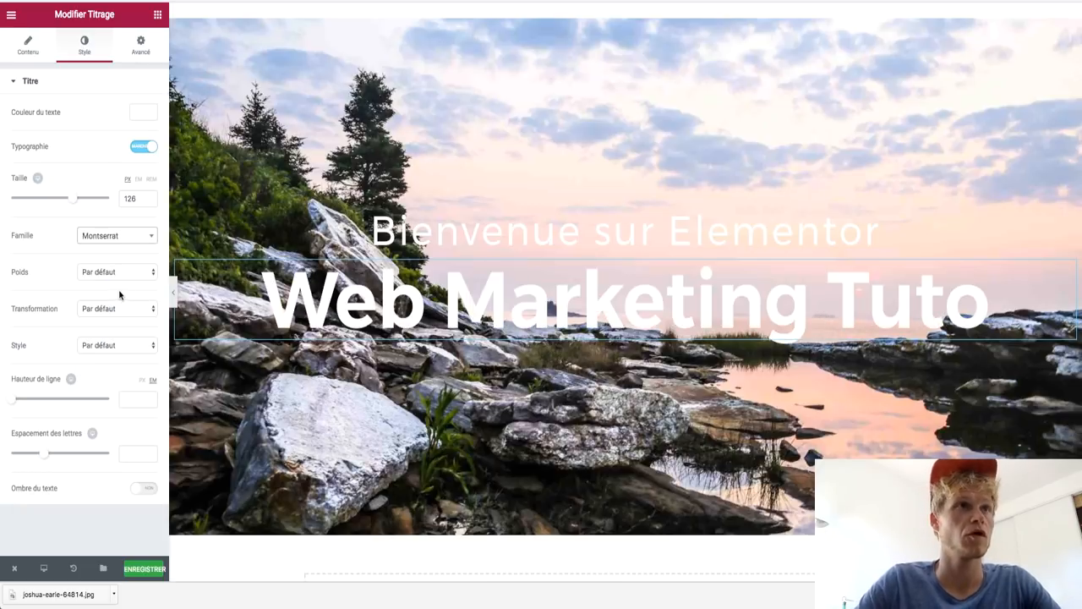
{"action": "left_click_drag", "start_coordinate": [72, 203], "coordinate": [56, 203]}
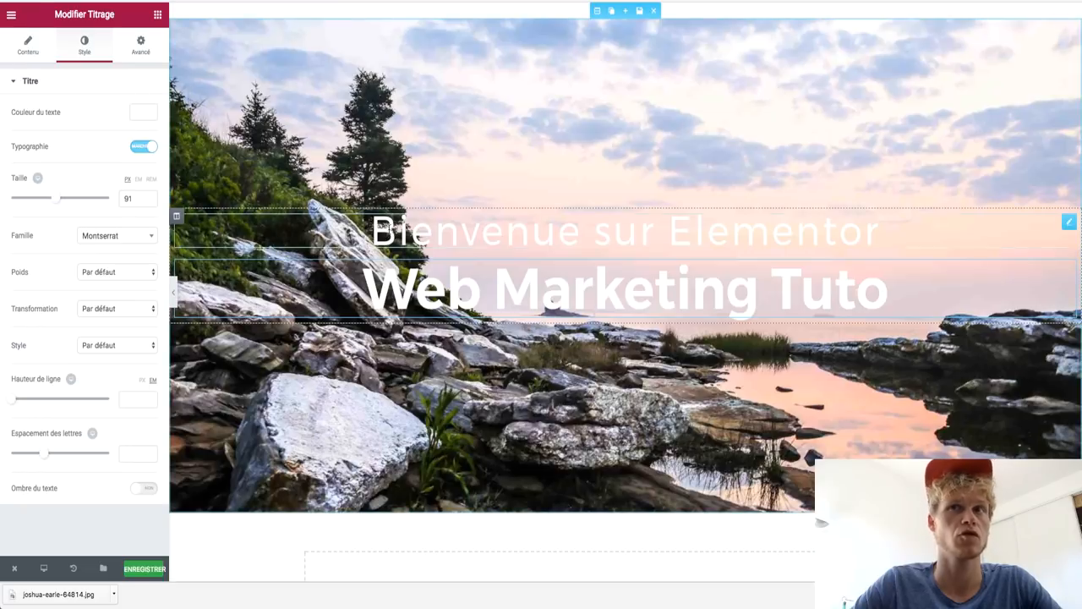
Step: Set the "Bienvenue sur Elementor" text to a size of 47 px and a letter spacing of 1.9
{"action": "left_click", "coordinate": [382, 237]}
{"action": "left_click", "coordinate": [84, 44]}
{"action": "left_click_drag", "start_coordinate": [65, 252], "coordinate": [35, 253]}
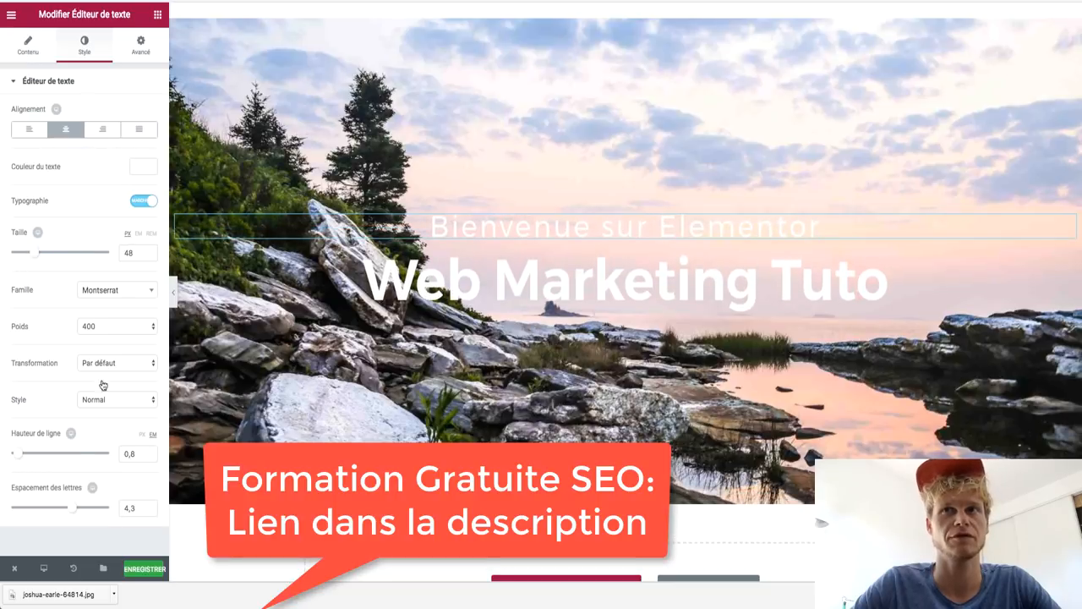
{"action": "left_click_drag", "start_coordinate": [66, 508], "coordinate": [52, 508]}
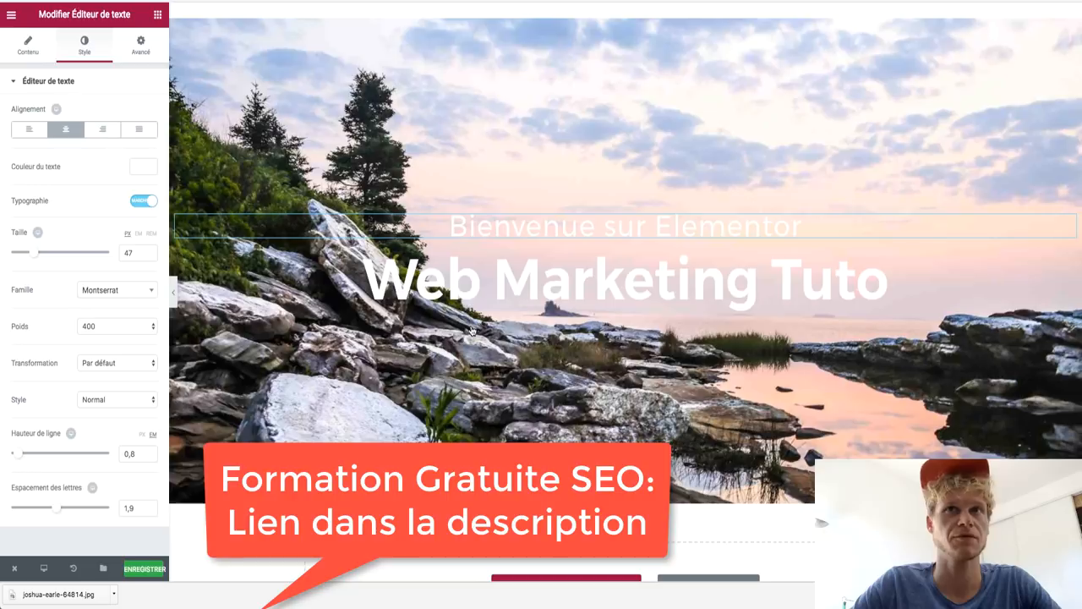
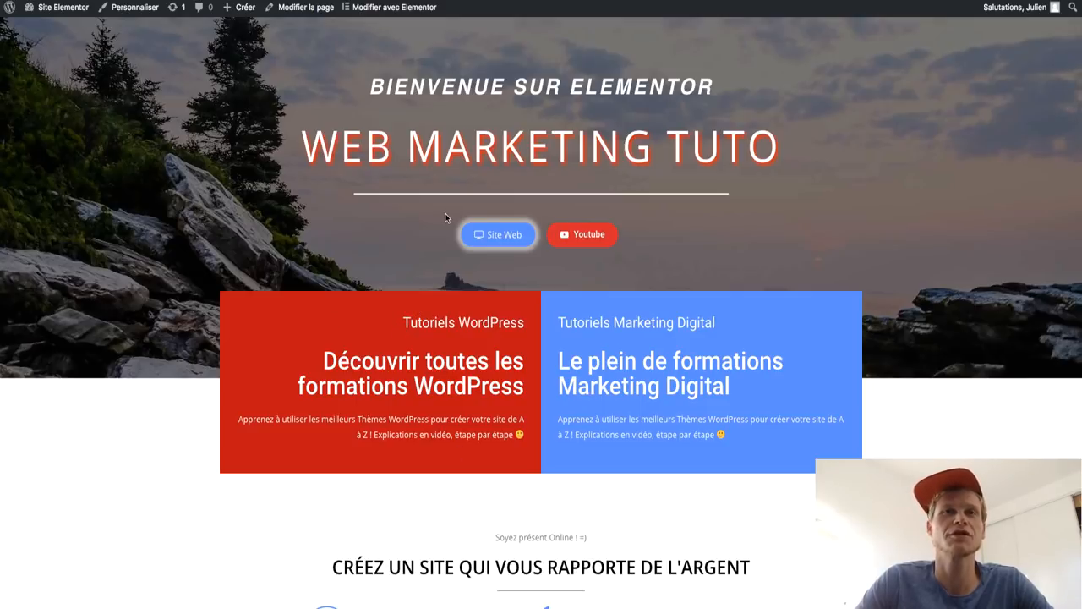
Step: Examine the hero titles and the two coloured text blocks beneath them on the finished example page
{"action": "scroll", "coordinate": [448, 218], "scroll_direction": "up", "scroll_amount": 3}
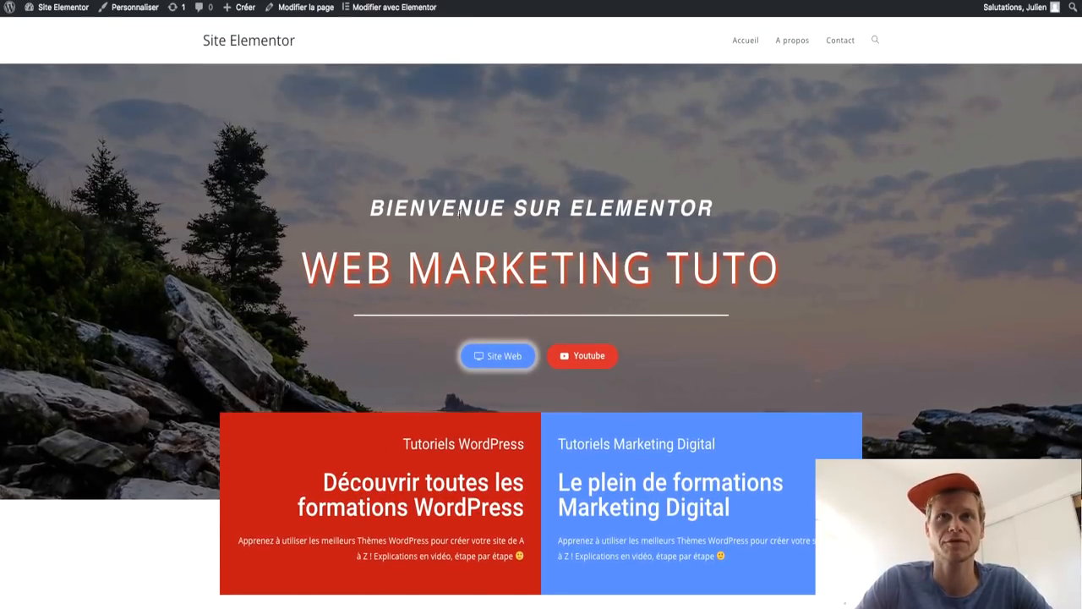
{"action": "left_click_drag", "start_coordinate": [373, 208], "coordinate": [743, 222]}
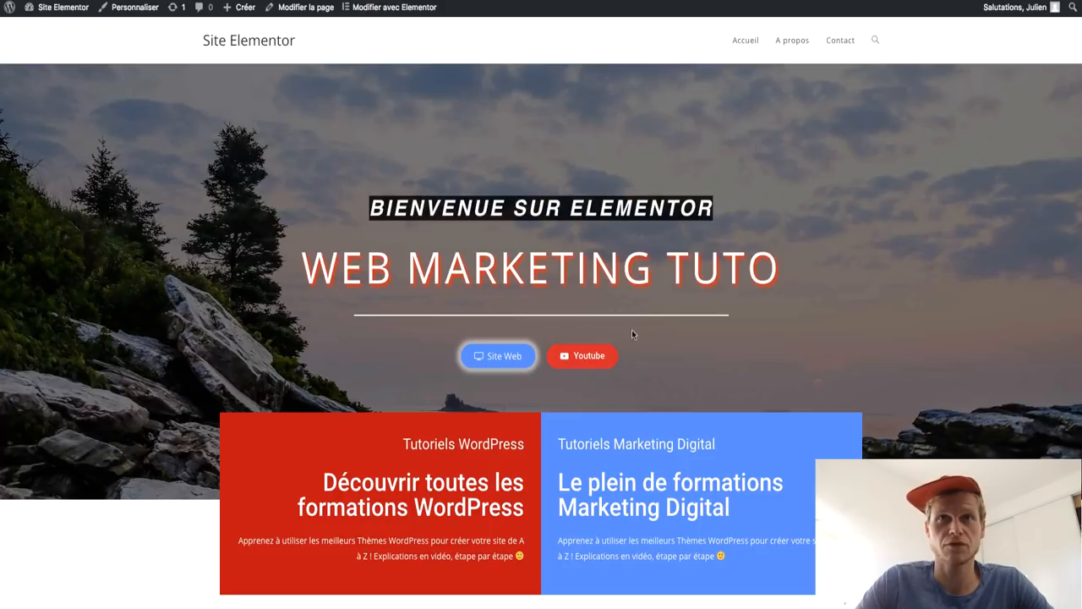
{"action": "double_click", "coordinate": [467, 263]}
{"action": "scroll", "coordinate": [443, 346], "scroll_direction": "down", "scroll_amount": 3}
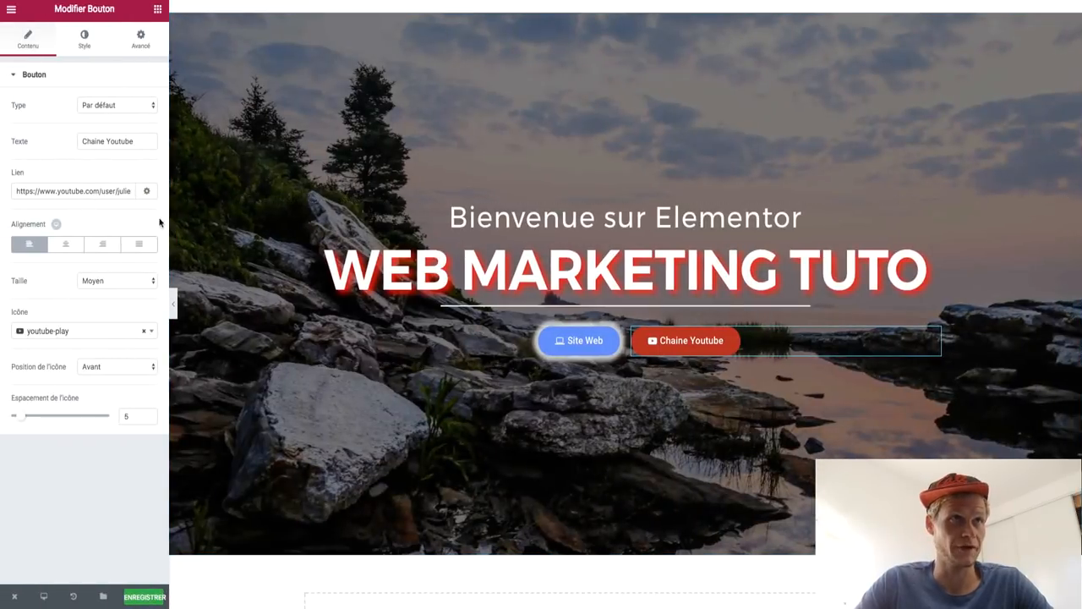
Step: Add a new section with two equal columns below the hero banner in the page being edited
{"action": "left_click", "coordinate": [84, 40]}
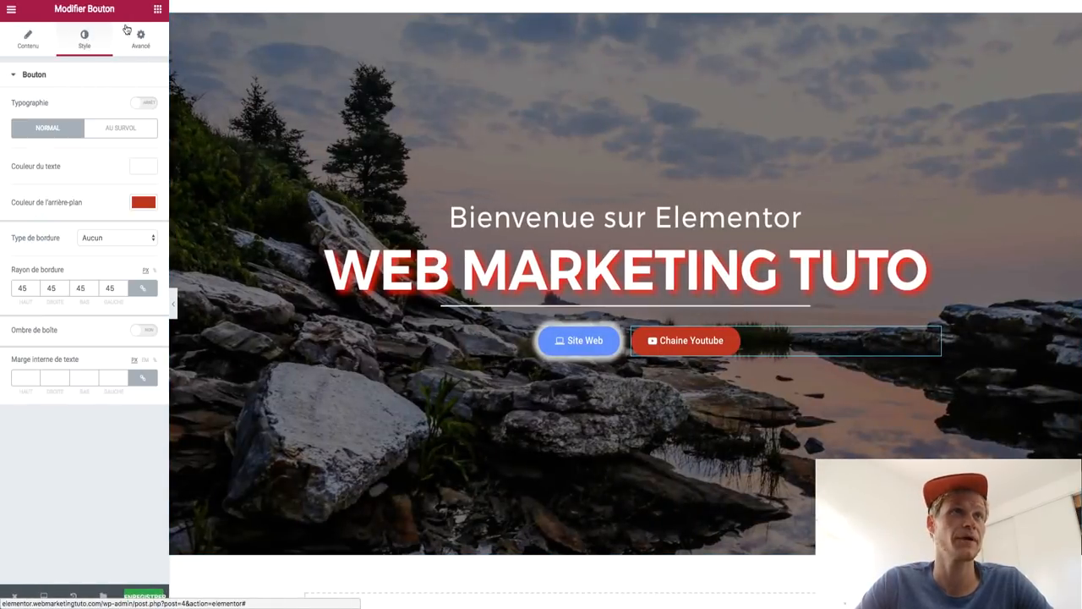
{"action": "left_click", "coordinate": [157, 10]}
{"action": "left_click_drag", "start_coordinate": [45, 107], "coordinate": [648, 584]}
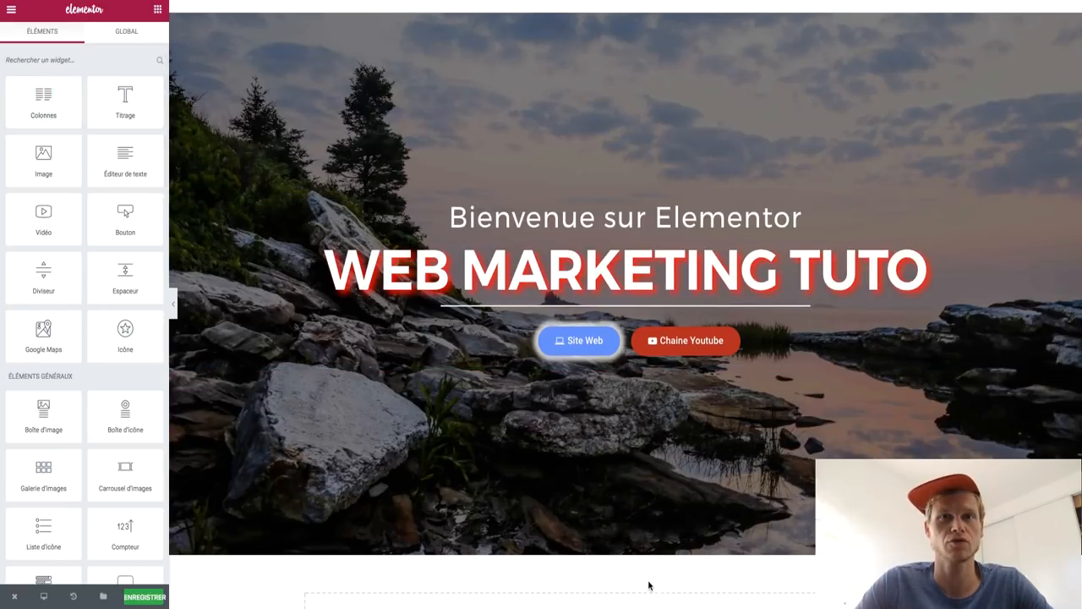
{"action": "scroll", "coordinate": [648, 585], "scroll_direction": "down", "scroll_amount": 3}
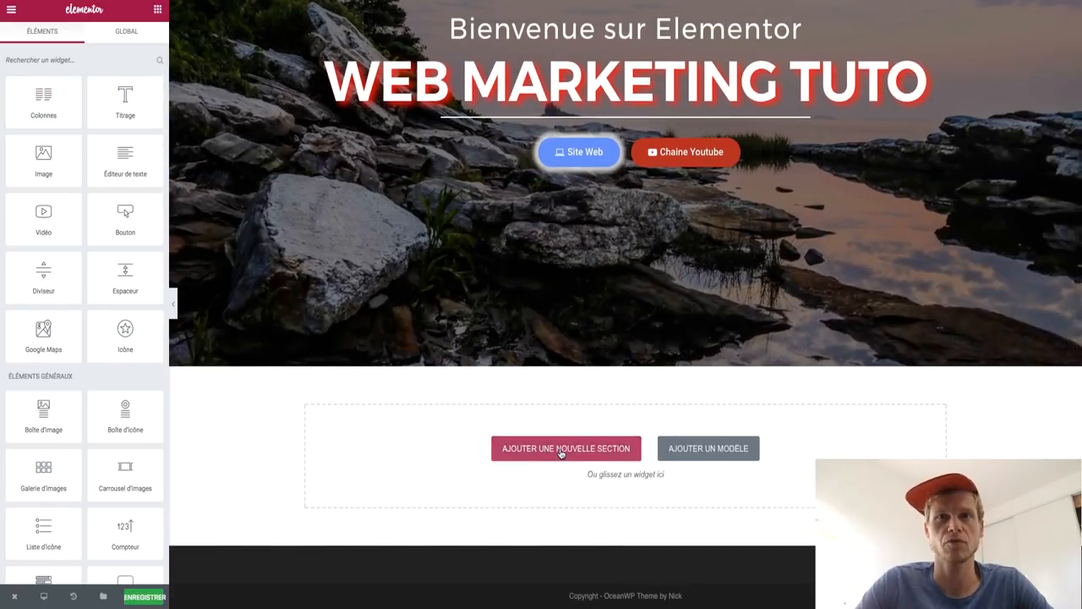
{"action": "left_click", "coordinate": [562, 454]}
{"action": "left_click", "coordinate": [538, 486]}
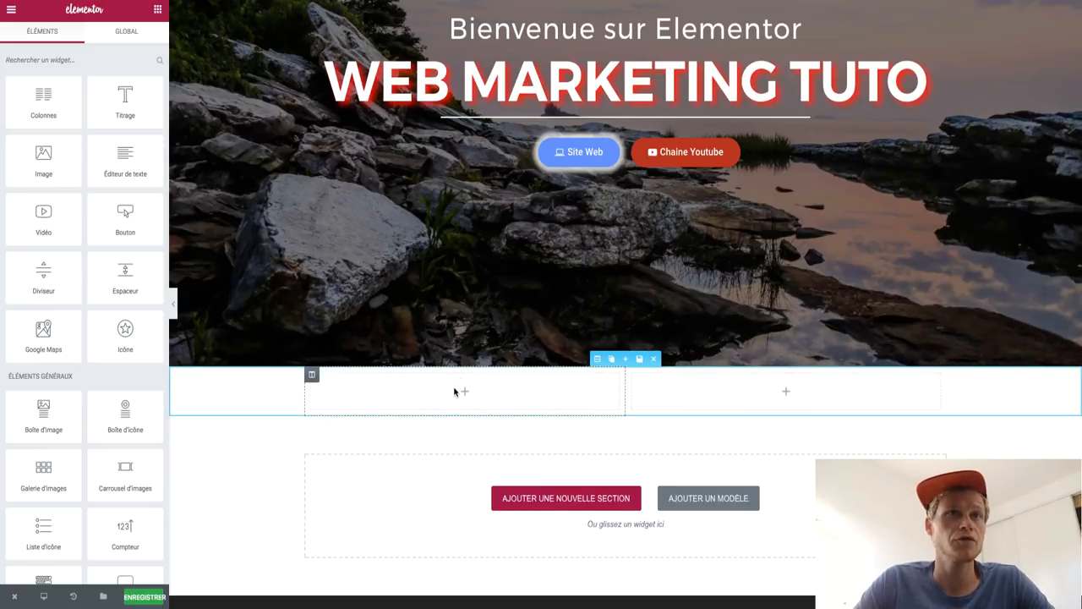
Step: Add a text editor widget to the first column and replace its placeholder with "Tutoriels WordPress" copied from the example page
{"action": "left_click_drag", "start_coordinate": [134, 161], "coordinate": [490, 404]}
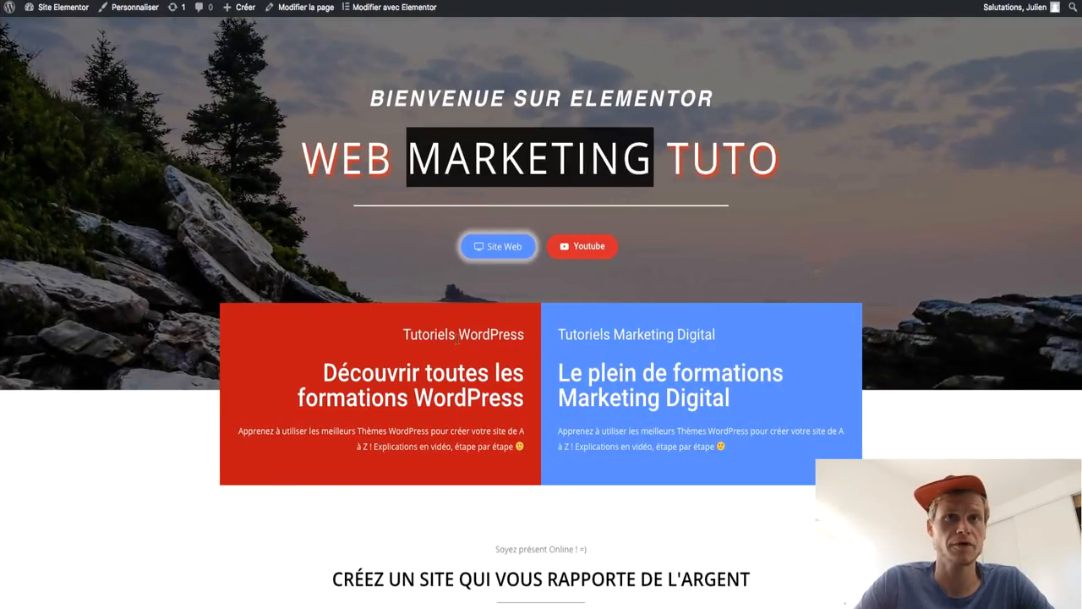
{"action": "triple_click", "coordinate": [458, 336]}
{"action": "key", "text": "ctrl+c"}
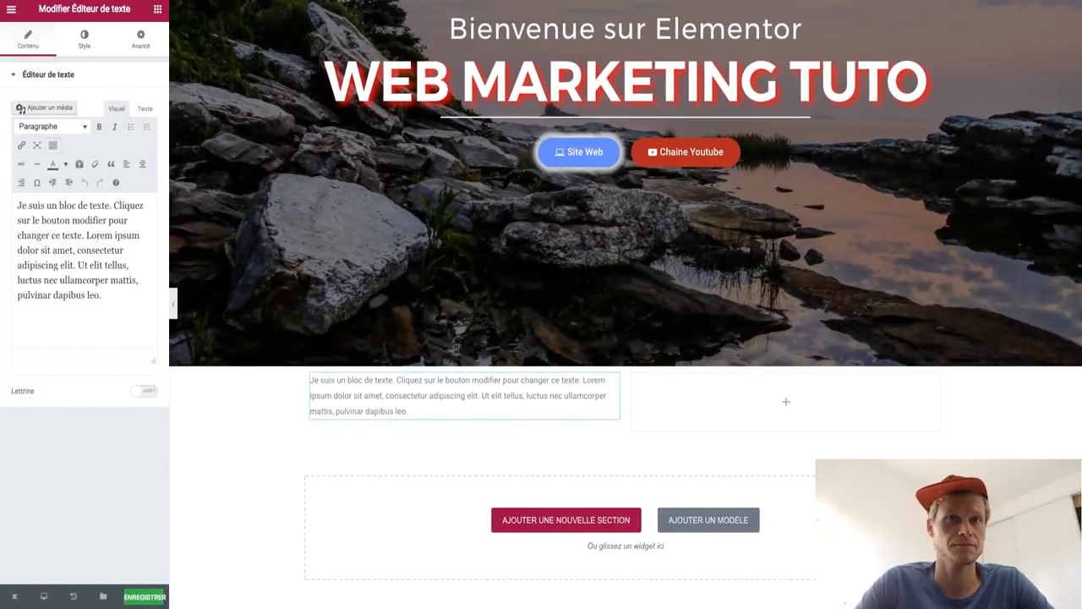
{"action": "left_click", "coordinate": [141, 298]}
{"action": "key", "text": "ctrl+a"}
{"action": "key", "text": "ctrl+v"}
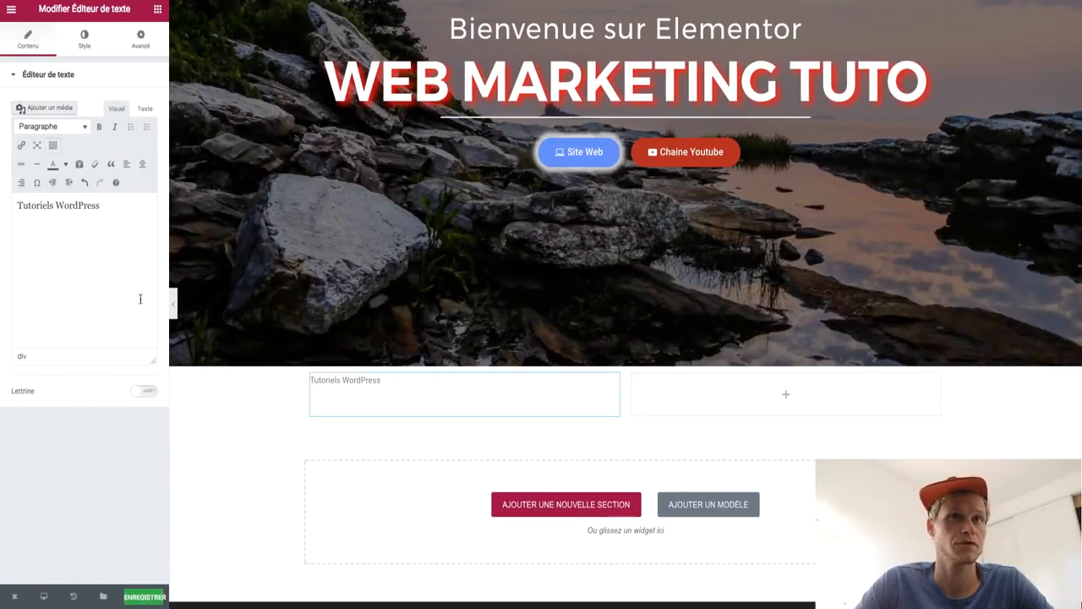
Step: Replace the pasted HTML markup in the widget's source with plain "Tutoriels WordPress" text and return to the visual view
{"action": "left_click", "coordinate": [145, 109]}
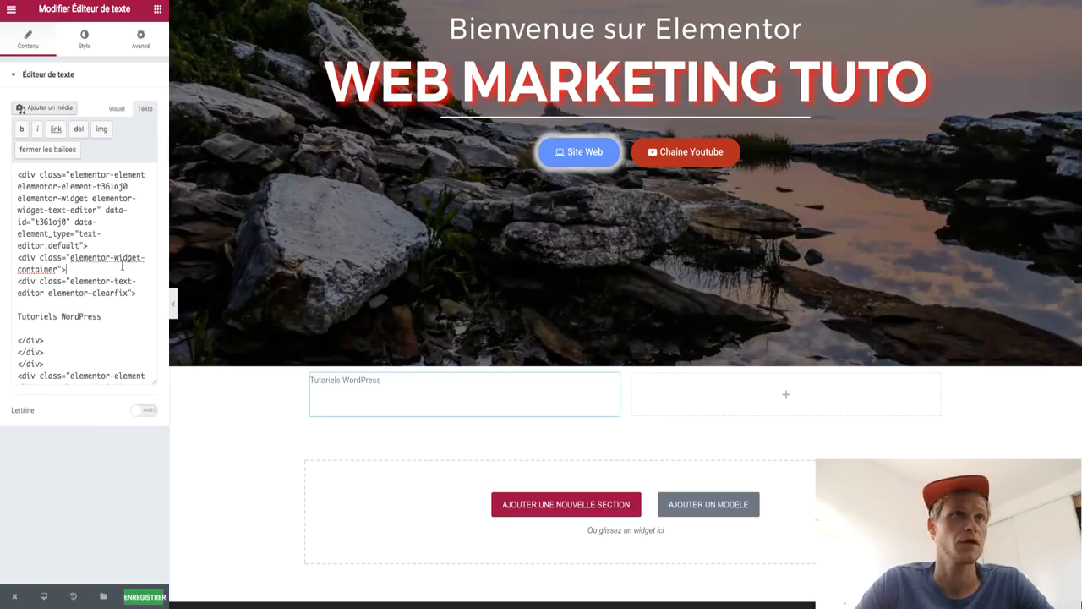
{"action": "key", "text": "ctrl+a"}
{"action": "key", "text": "ctrl+v"}
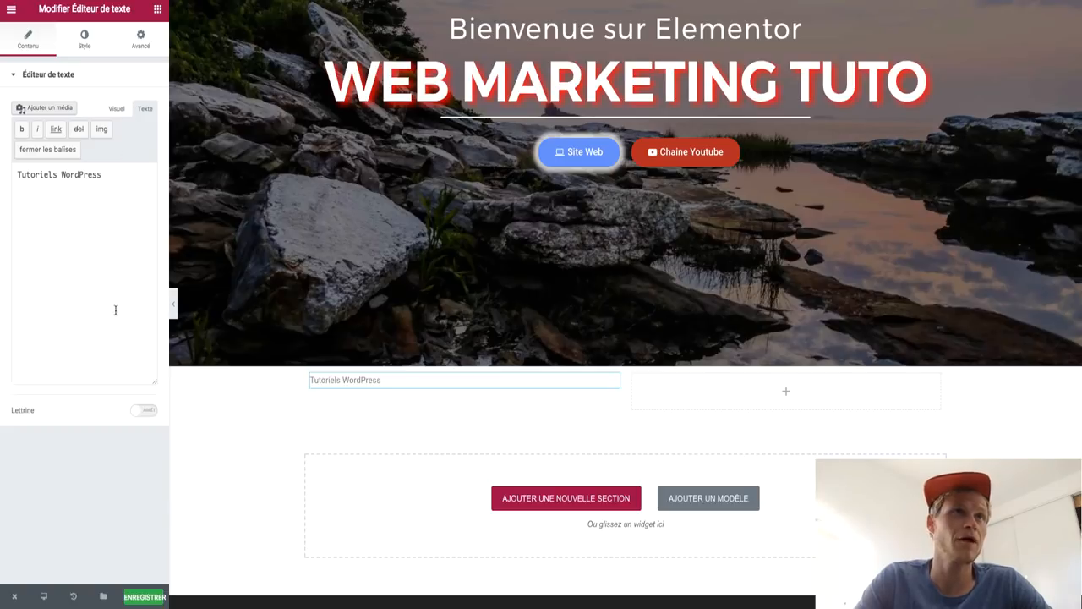
{"action": "left_click", "coordinate": [118, 109]}
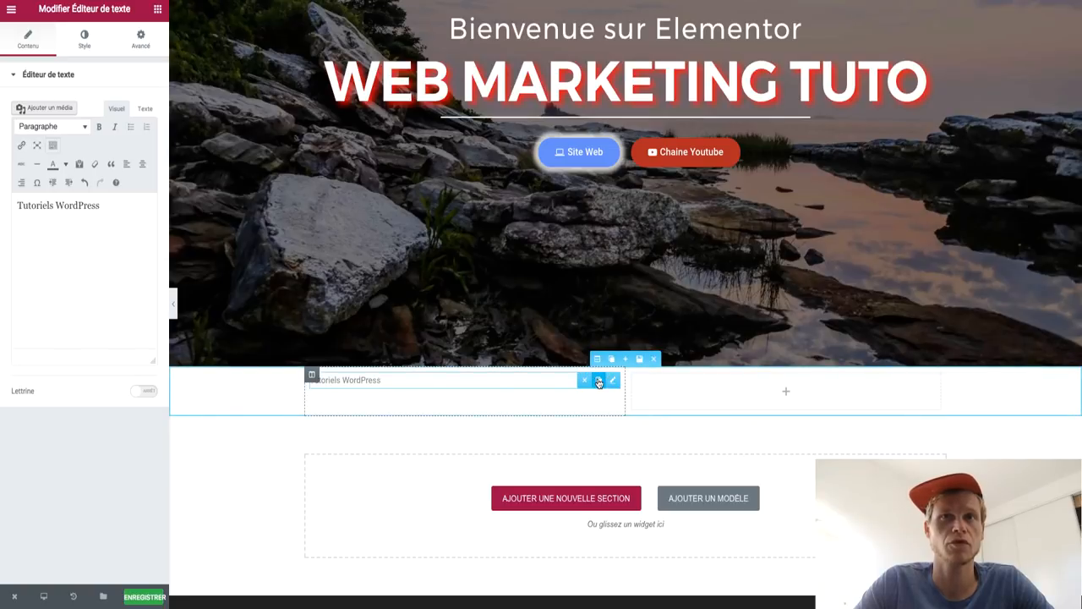
{"action": "left_click", "coordinate": [599, 381]}
{"action": "left_click", "coordinate": [599, 381]}
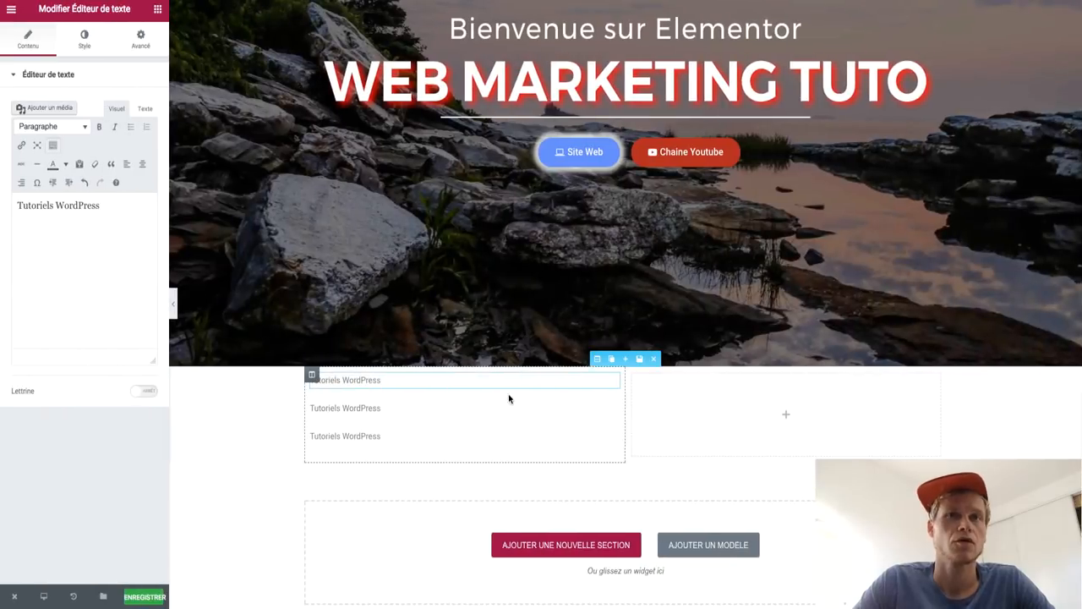
{"action": "left_click", "coordinate": [589, 408]}
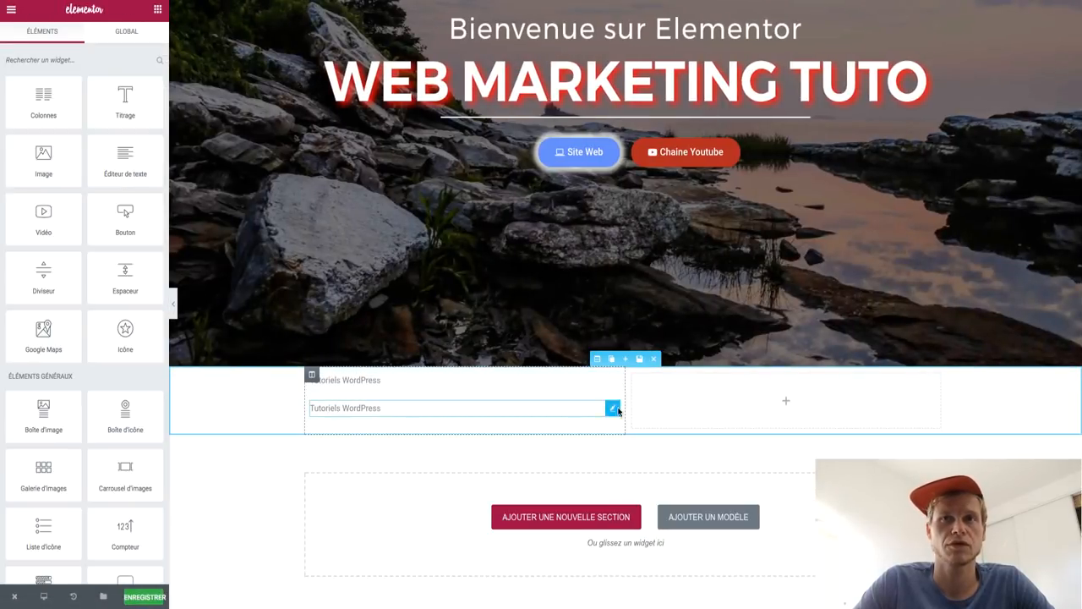
{"action": "left_click", "coordinate": [611, 408]}
{"action": "left_click", "coordinate": [584, 409]}
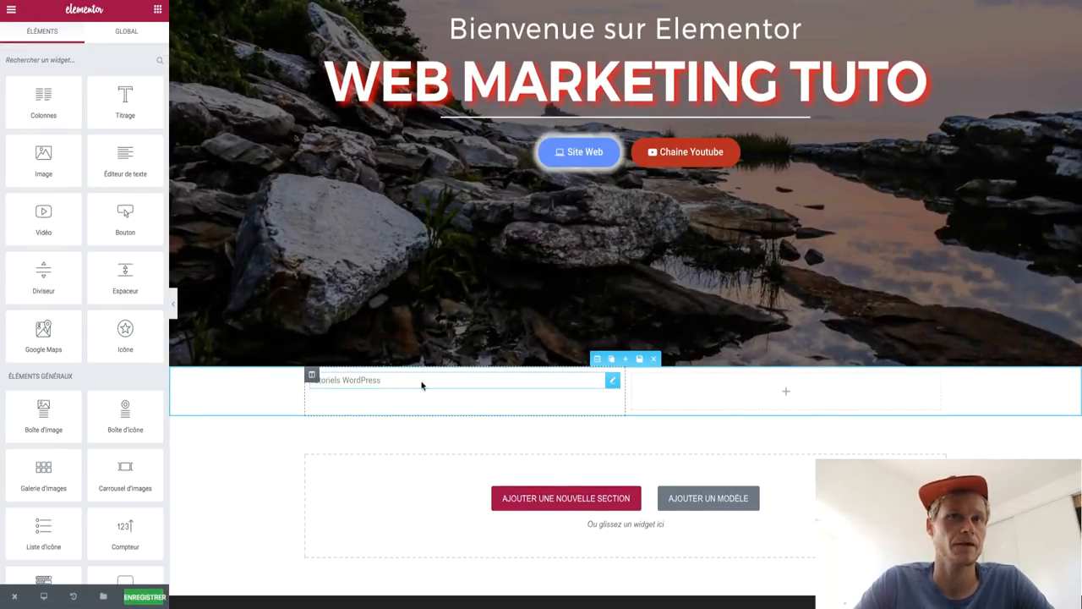
Step: Right-align the "Tutoriels WordPress" text in the first column and duplicate its widget twice
{"action": "left_click", "coordinate": [532, 389]}
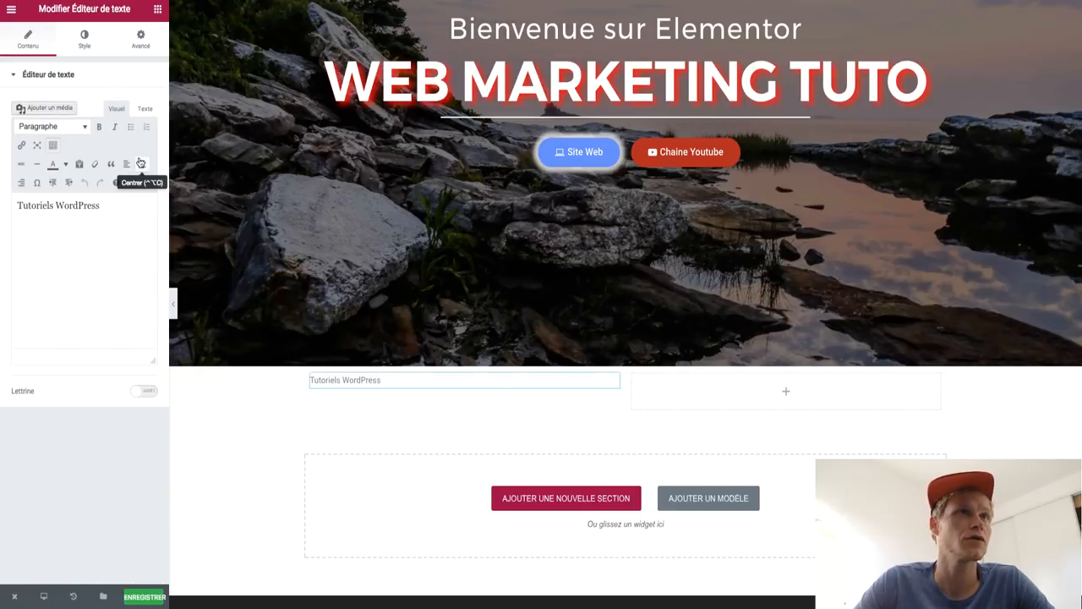
{"action": "left_click", "coordinate": [84, 38]}
{"action": "left_click", "coordinate": [103, 122]}
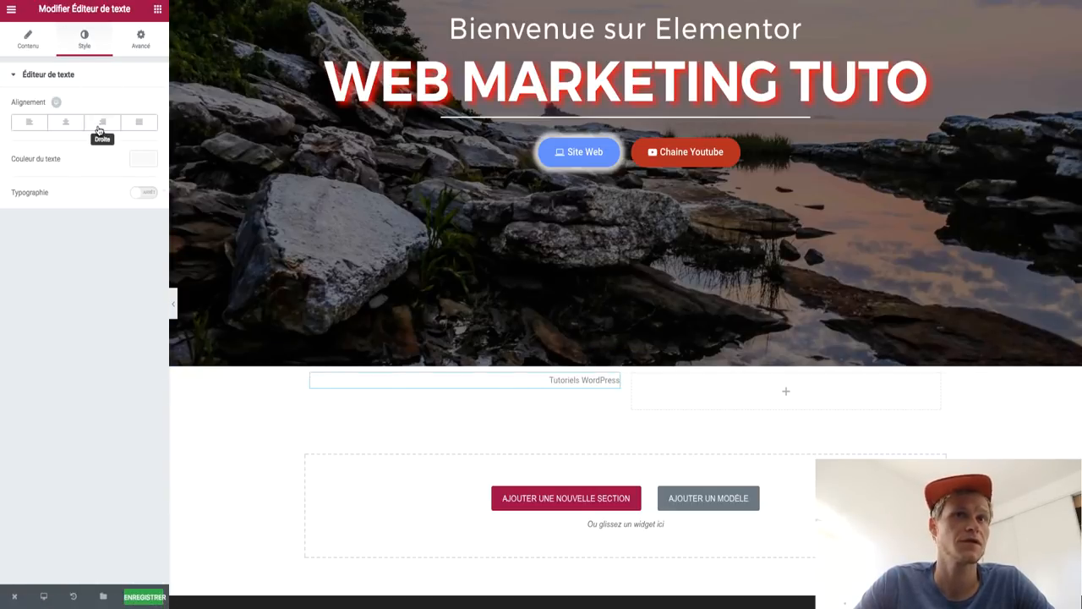
{"action": "left_click", "coordinate": [598, 381]}
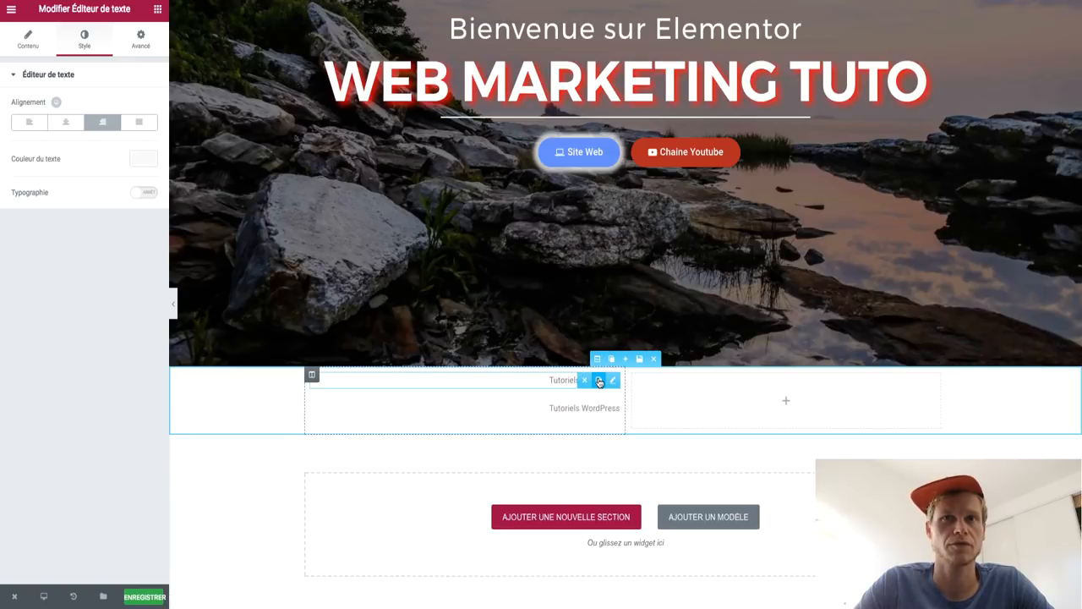
{"action": "left_click", "coordinate": [598, 382]}
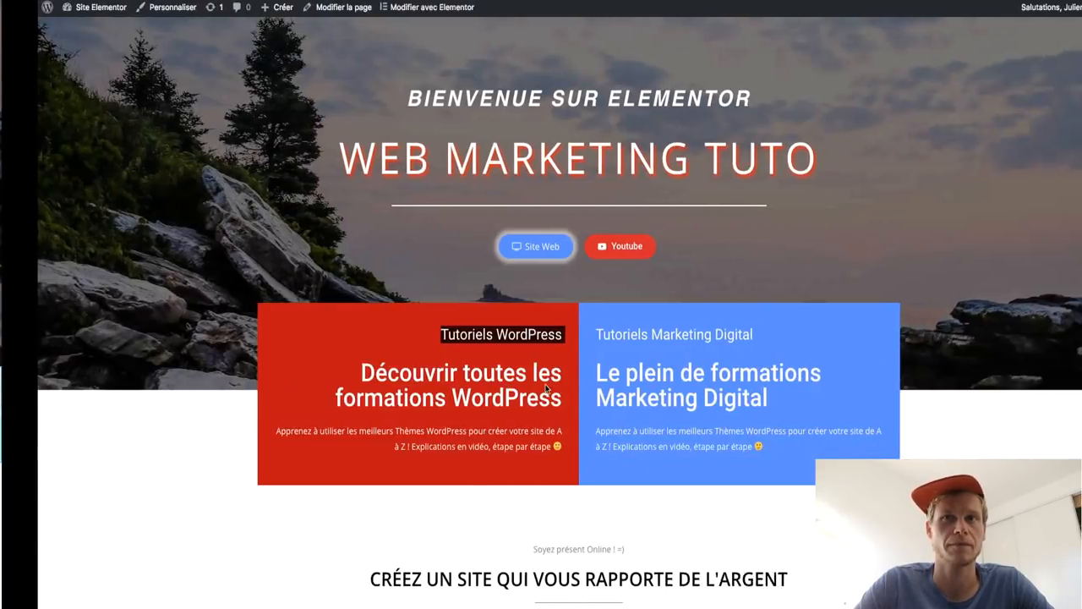
Step: Replace the second text widget's source content with "Découvrir toutes les formations WordPress" copied from the example page
{"action": "left_click_drag", "start_coordinate": [526, 405], "coordinate": [314, 374]}
{"action": "key", "text": "ctrl+c"}
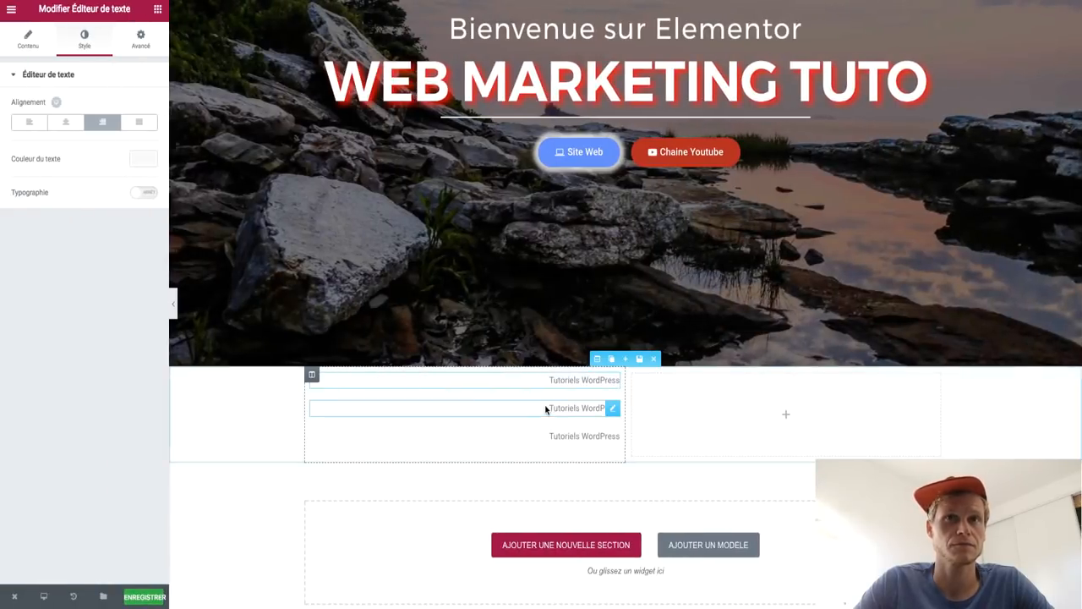
{"action": "left_click", "coordinate": [546, 408]}
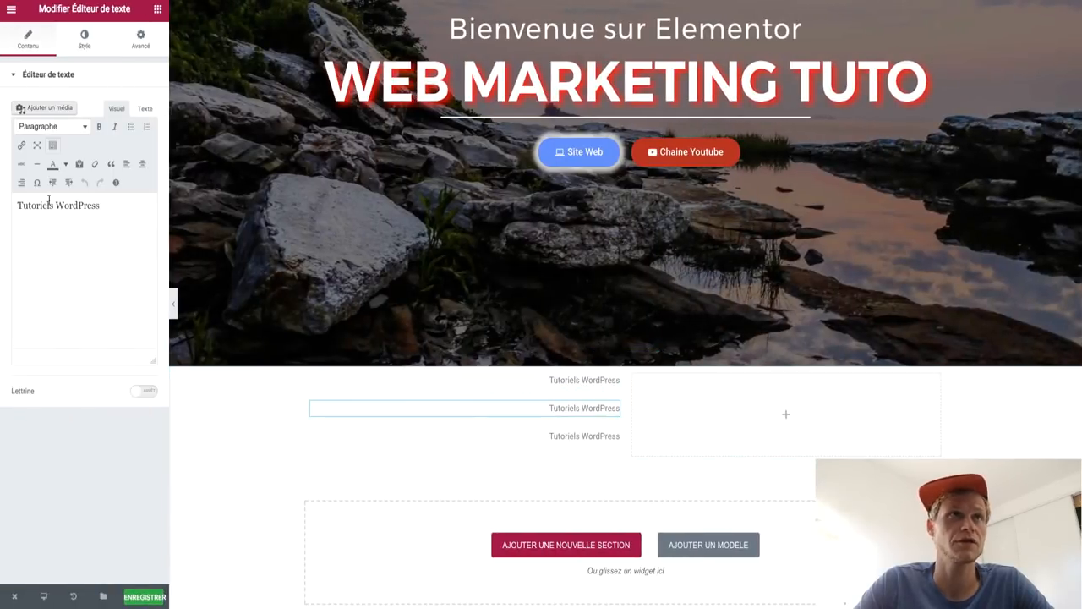
{"action": "left_click", "coordinate": [144, 109]}
{"action": "key", "text": "ctrl+a"}
{"action": "key", "text": "ctrl+v"}
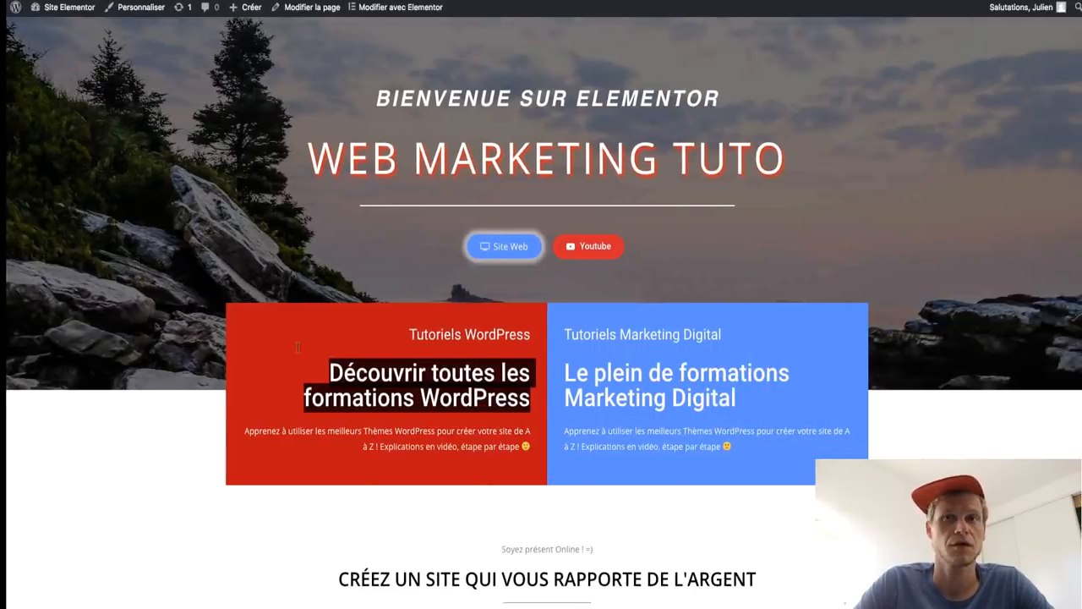
Step: Replace the third text widget's source content with the "Apprenez à utiliser les meilleurs Thèmes WordPress" paragraph copied from the example page
{"action": "left_click", "coordinate": [405, 437]}
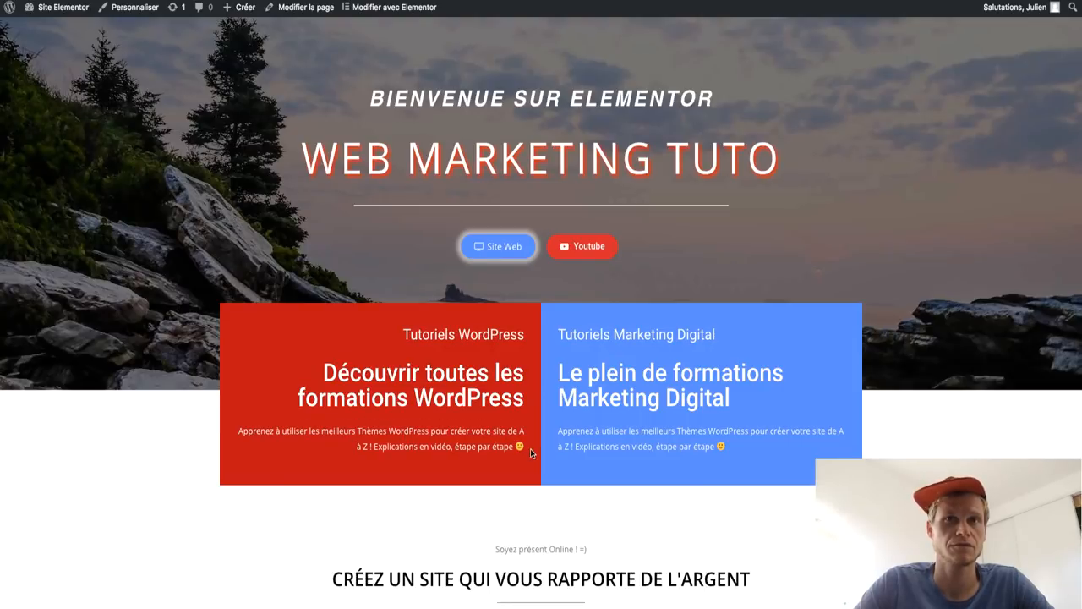
{"action": "left_click_drag", "start_coordinate": [530, 448], "coordinate": [238, 431]}
{"action": "key", "text": "ctrl+c"}
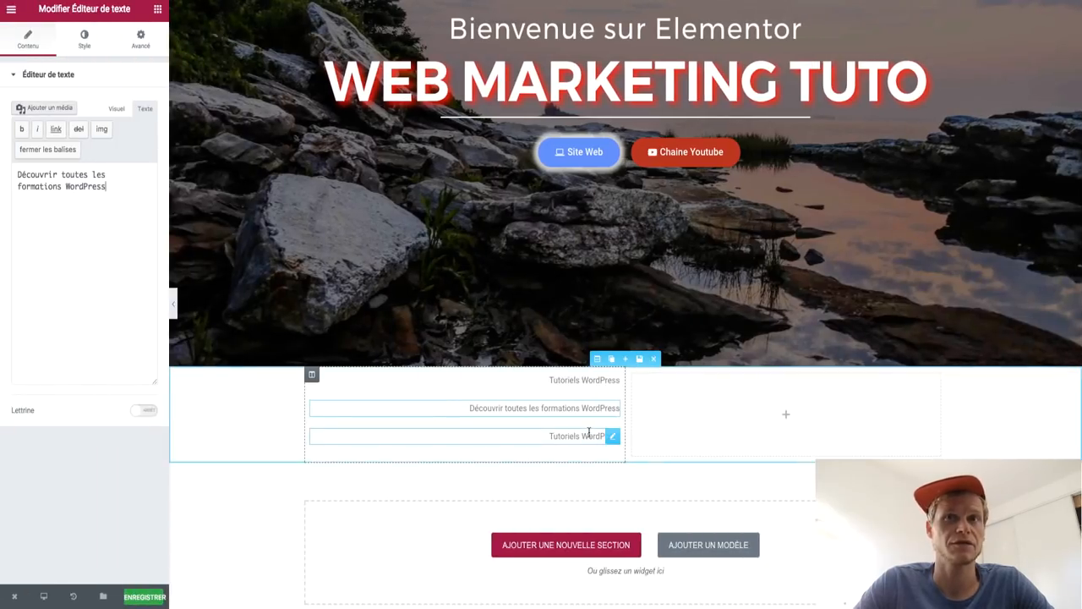
{"action": "left_click", "coordinate": [589, 433]}
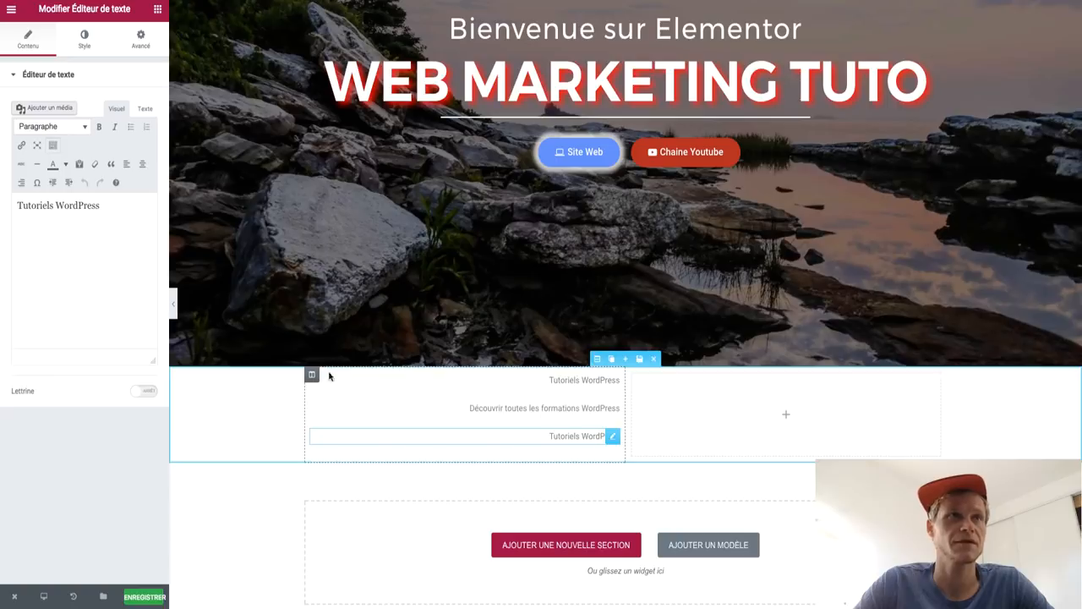
{"action": "left_click", "coordinate": [141, 121]}
{"action": "key", "text": "ctrl+a"}
{"action": "key", "text": "ctrl+v"}
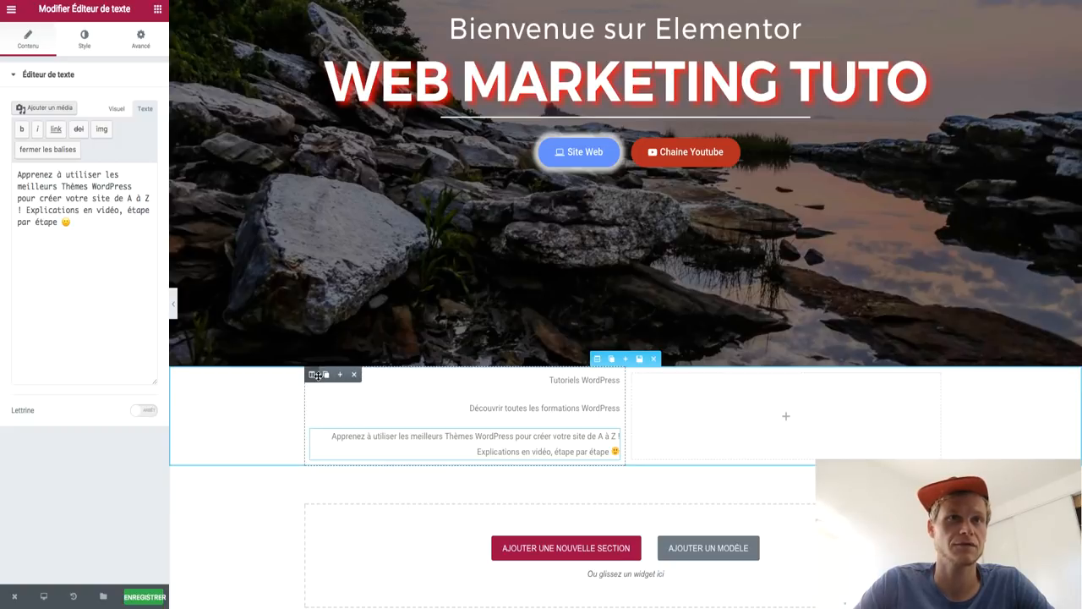
Step: Give the first column a classic background filled with blue #4054b2
{"action": "left_click", "coordinate": [313, 375]}
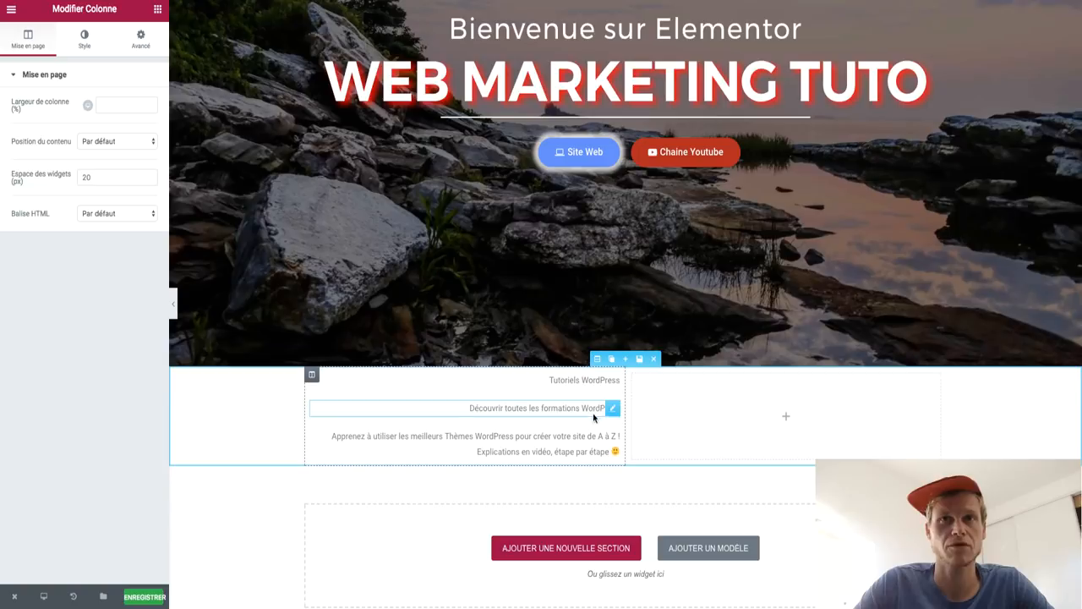
{"action": "left_click", "coordinate": [80, 43]}
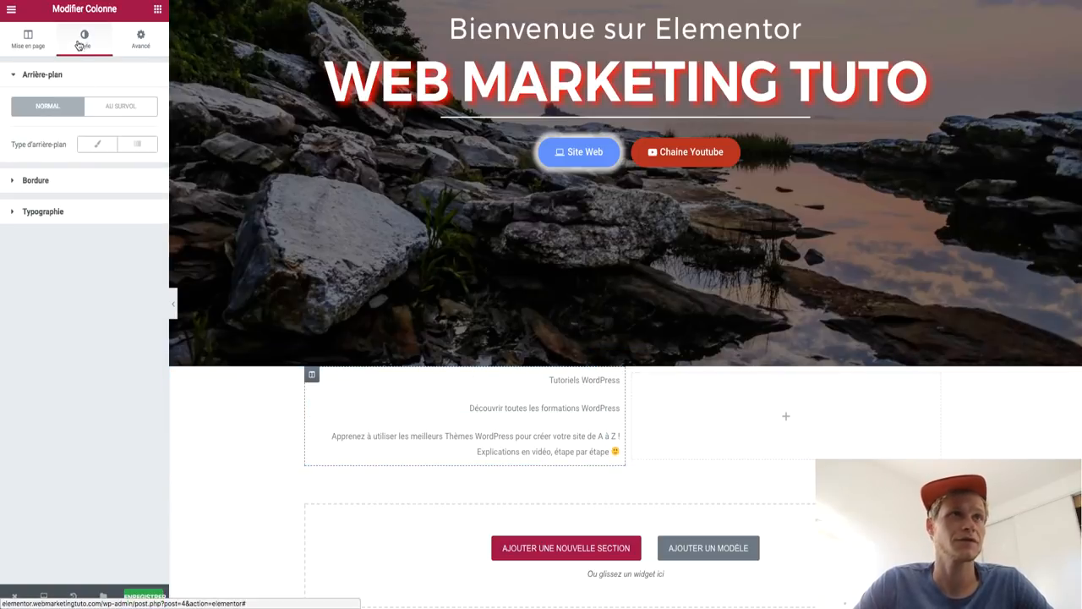
{"action": "left_click", "coordinate": [99, 145]}
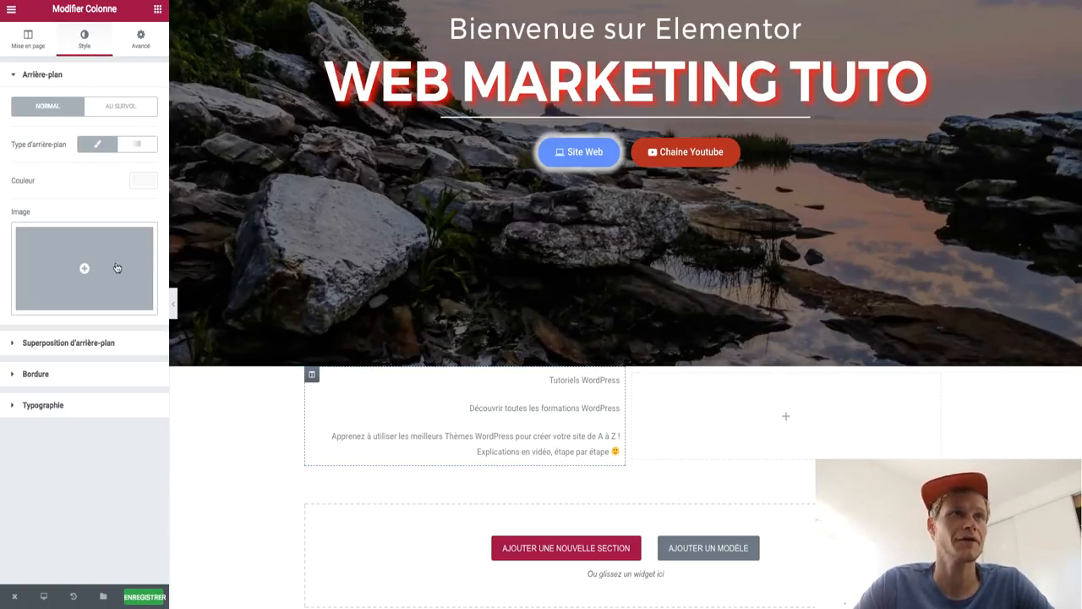
{"action": "left_click", "coordinate": [151, 181]}
{"action": "left_click", "coordinate": [73, 329]}
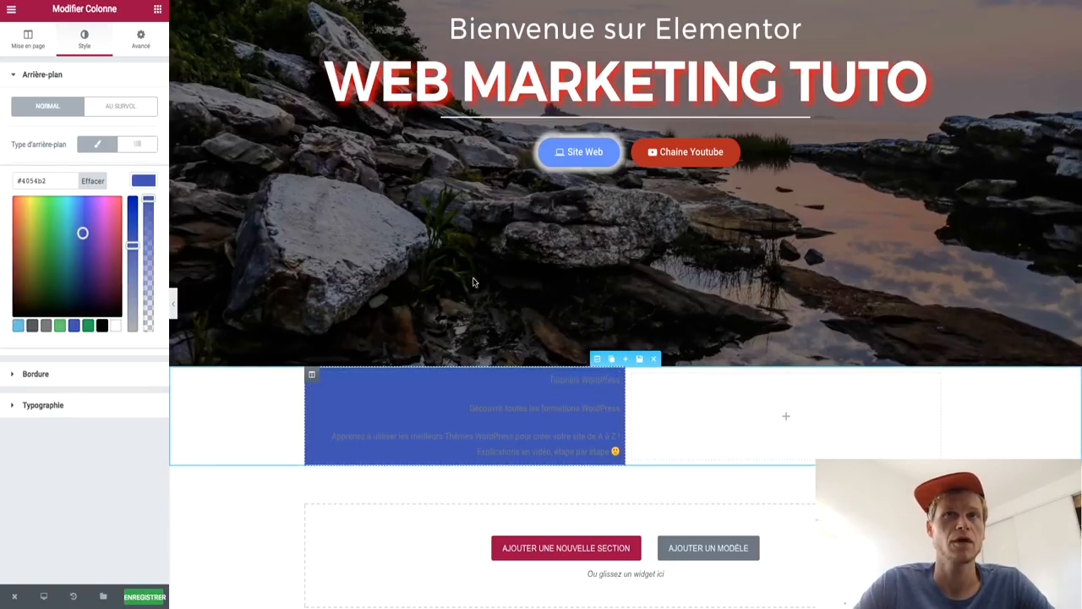
Step: Sample the red background of the example page's WordPress tutorials box with the color picker and copy its hex code
{"action": "scroll", "coordinate": [603, 161], "scroll_direction": "up", "scroll_amount": 1}
{"action": "scroll", "coordinate": [603, 161], "scroll_direction": "up", "scroll_amount": 1}
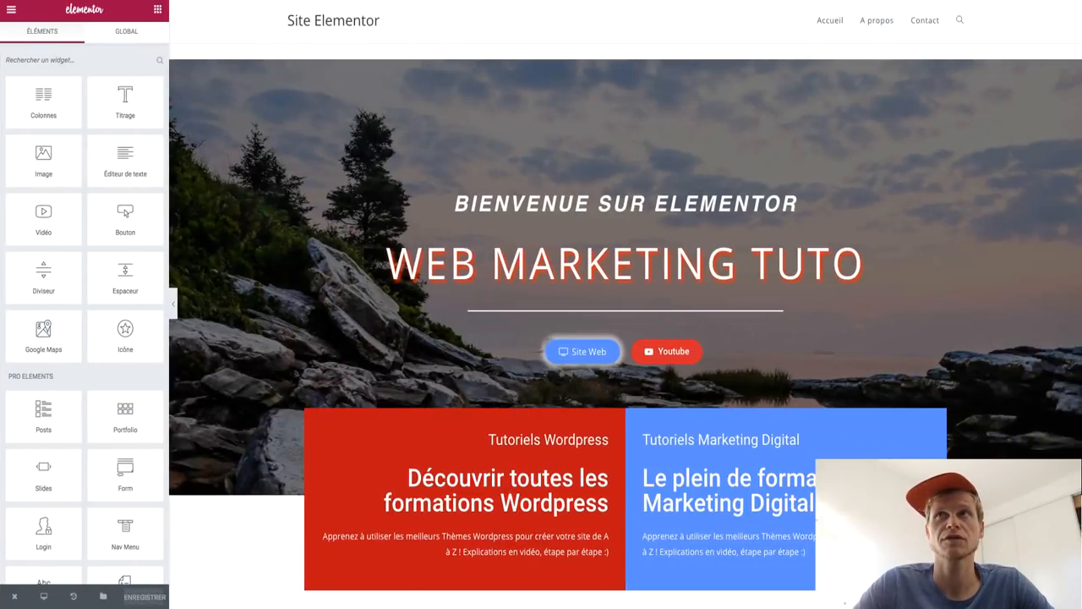
{"action": "left_click", "coordinate": [905, 0]}
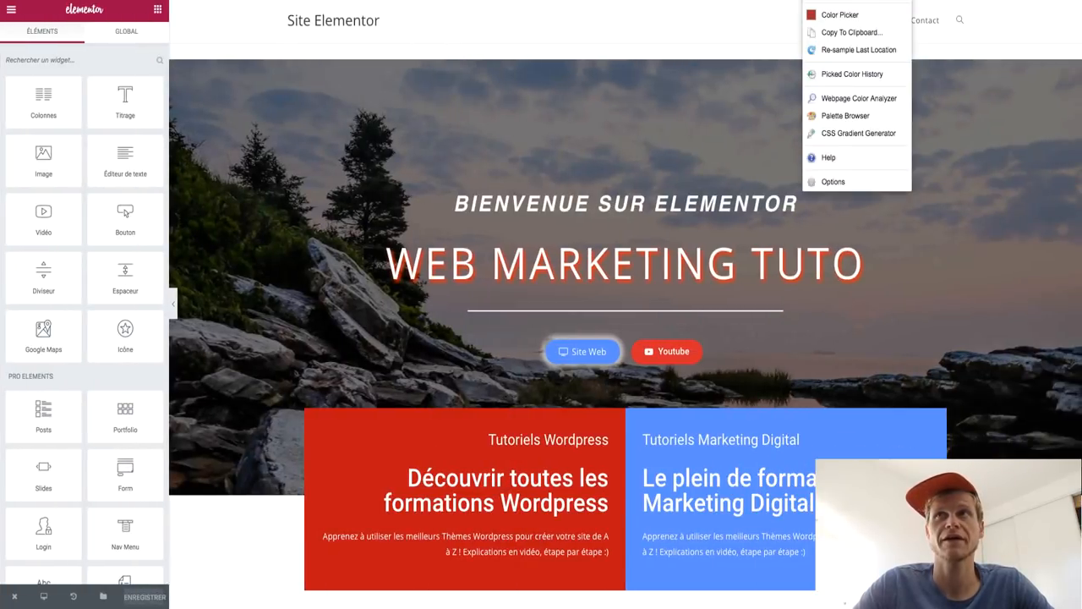
{"action": "left_click", "coordinate": [841, 14]}
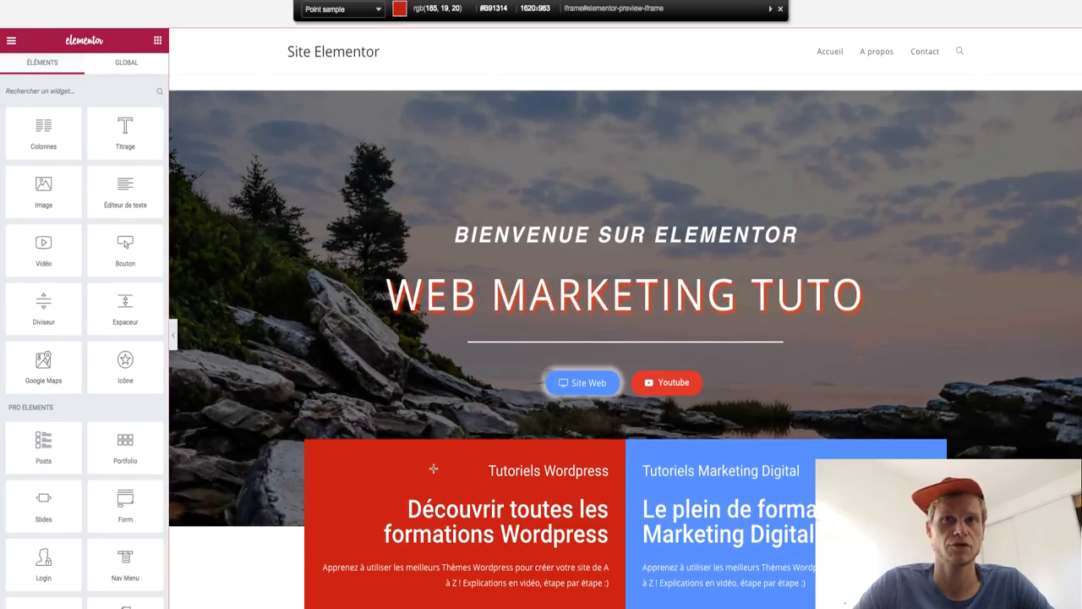
{"action": "left_click", "coordinate": [433, 468]}
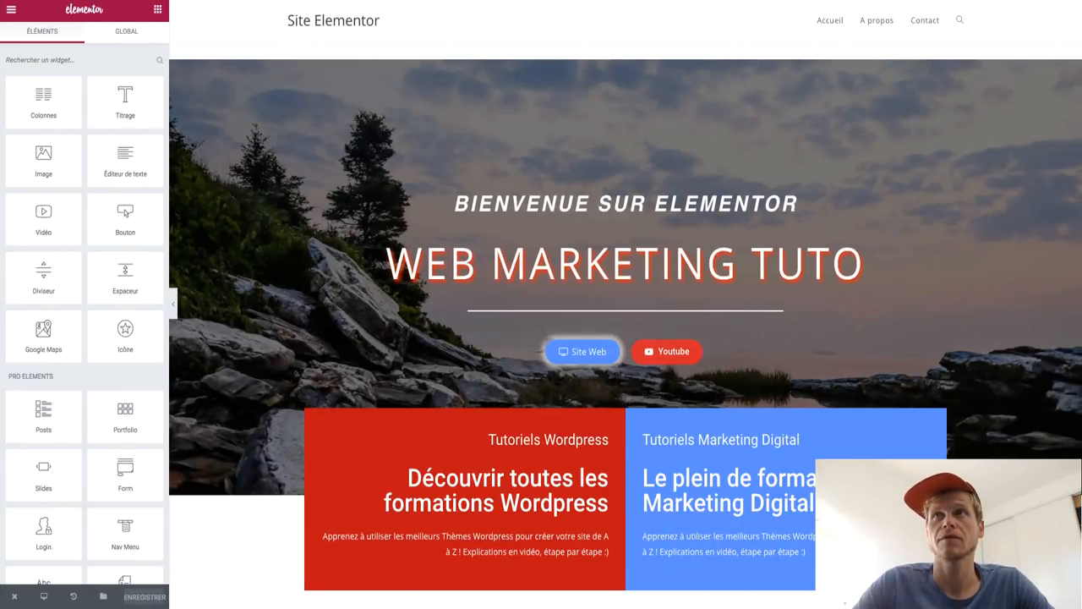
{"action": "left_click", "coordinate": [891, 4]}
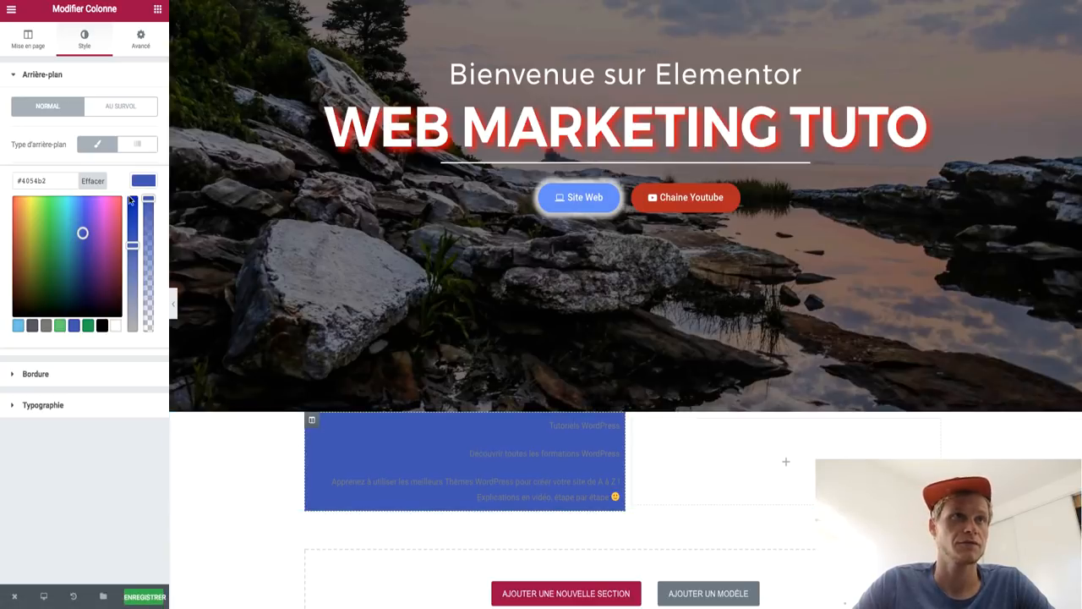
Step: Set the first column's background color to the sampled red #b91314
{"action": "left_click", "coordinate": [145, 190]}
{"action": "left_click", "coordinate": [104, 255]}
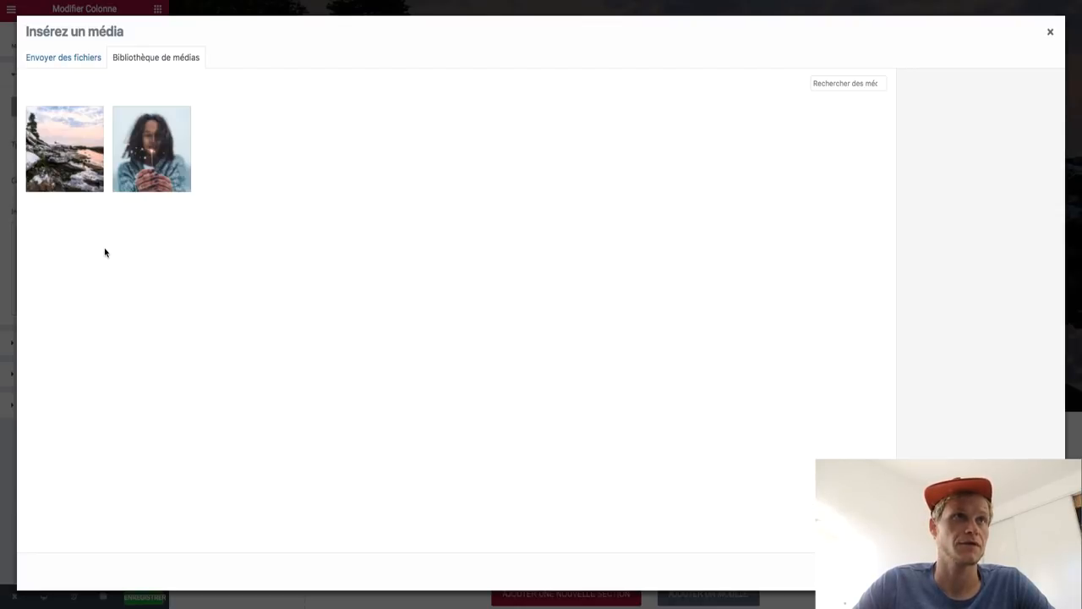
{"action": "key", "text": "Escape"}
{"action": "left_click", "coordinate": [142, 181]}
{"action": "key", "text": "super+a"}
{"action": "key", "text": "super+v"}
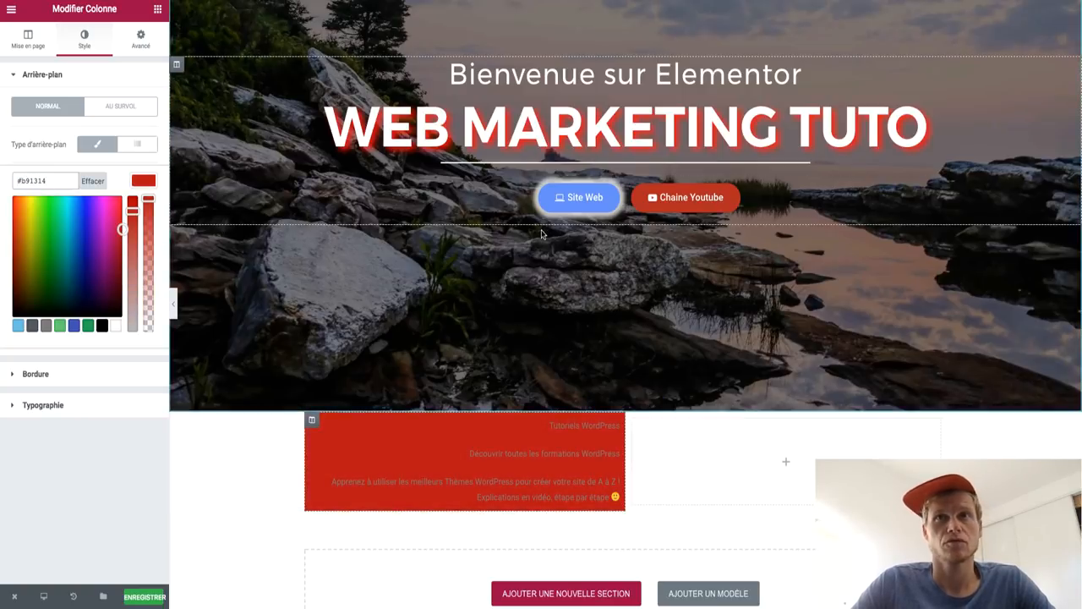
Step: Set the text color of "Tutoriels WordPress" in the red column to white #ffffff
{"action": "scroll", "coordinate": [677, 456], "scroll_direction": "up", "scroll_amount": 3}
{"action": "scroll", "coordinate": [690, 407], "scroll_direction": "down", "scroll_amount": 5}
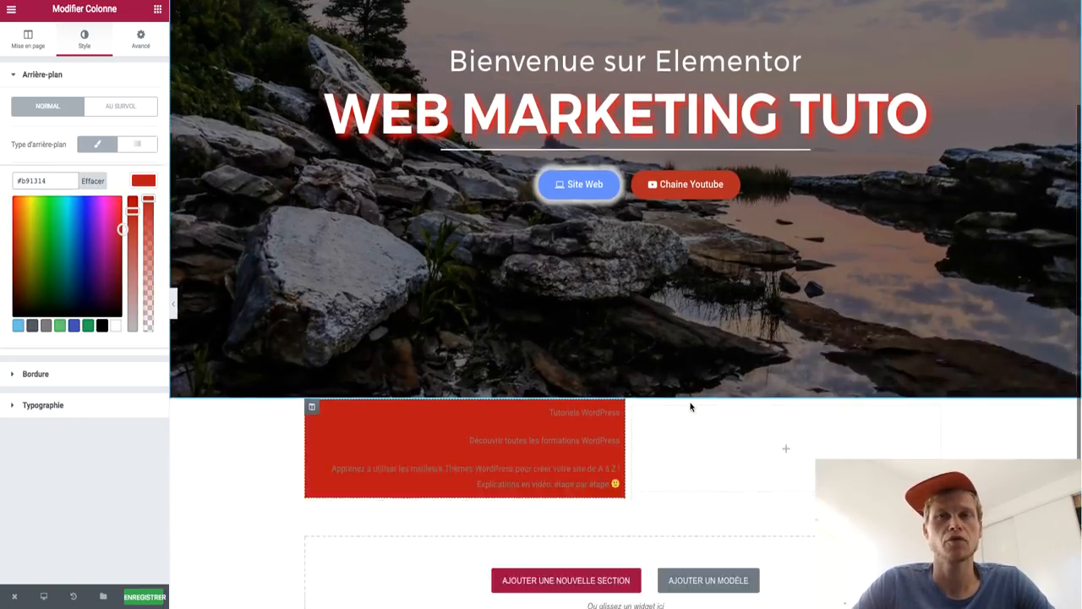
{"action": "scroll", "coordinate": [632, 373], "scroll_direction": "up", "scroll_amount": 2}
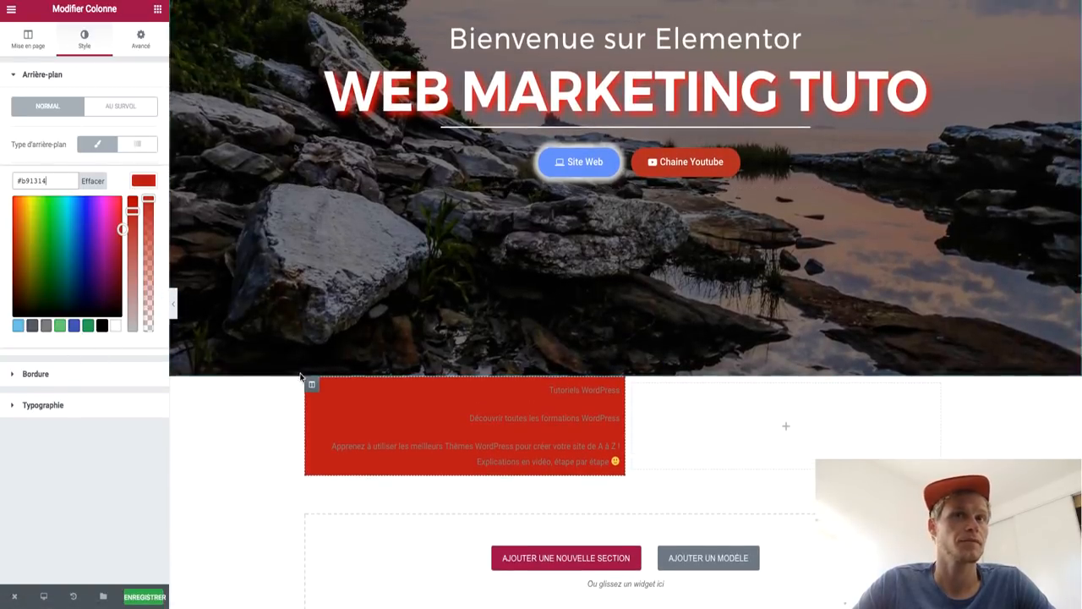
{"action": "left_click", "coordinate": [562, 392]}
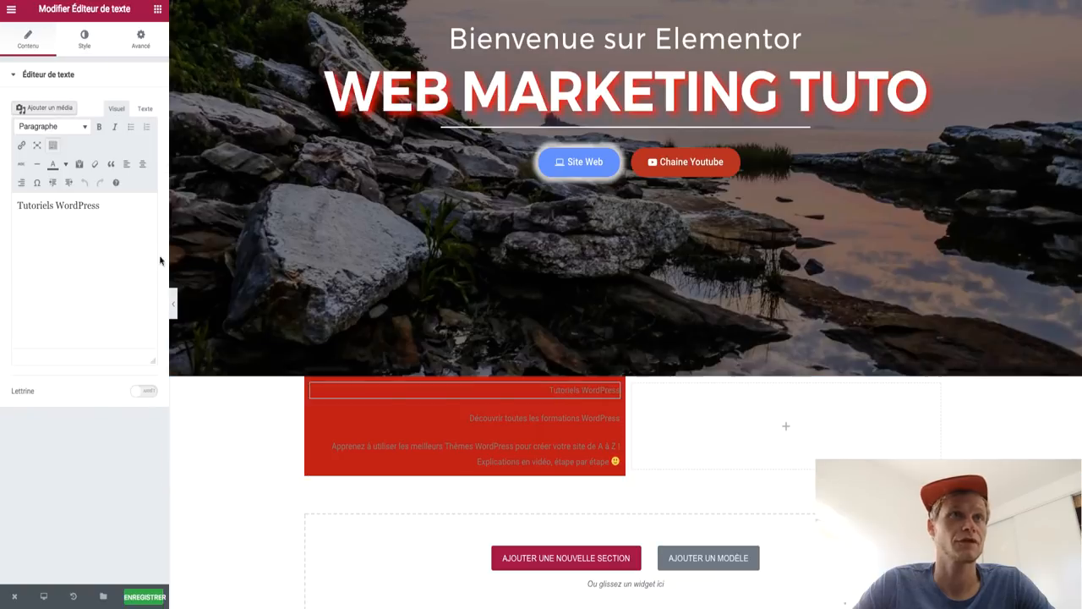
{"action": "left_click", "coordinate": [83, 38]}
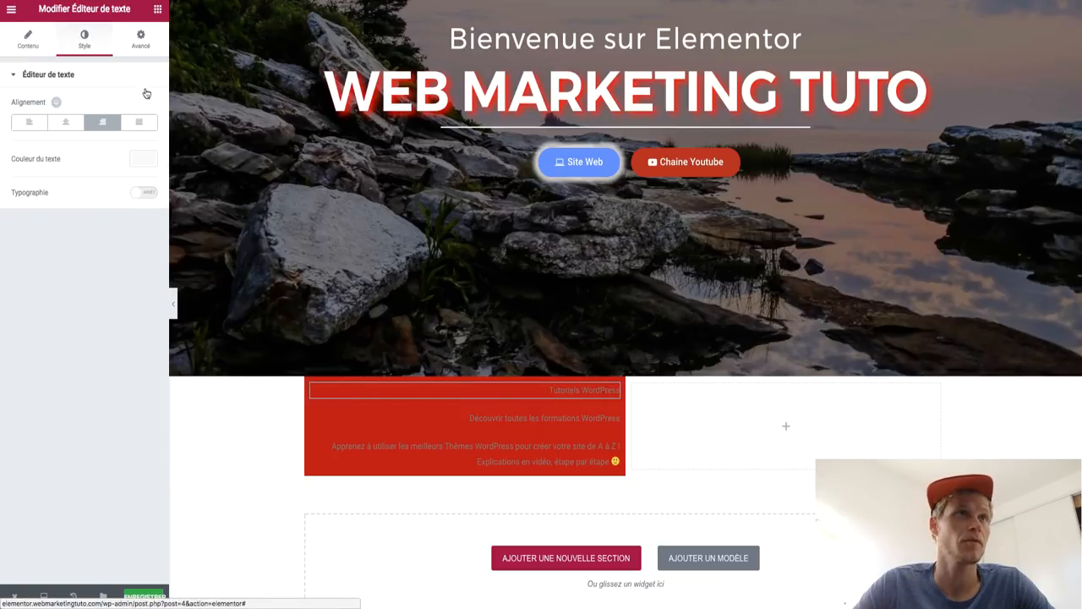
{"action": "left_click", "coordinate": [145, 165]}
{"action": "left_click", "coordinate": [116, 303]}
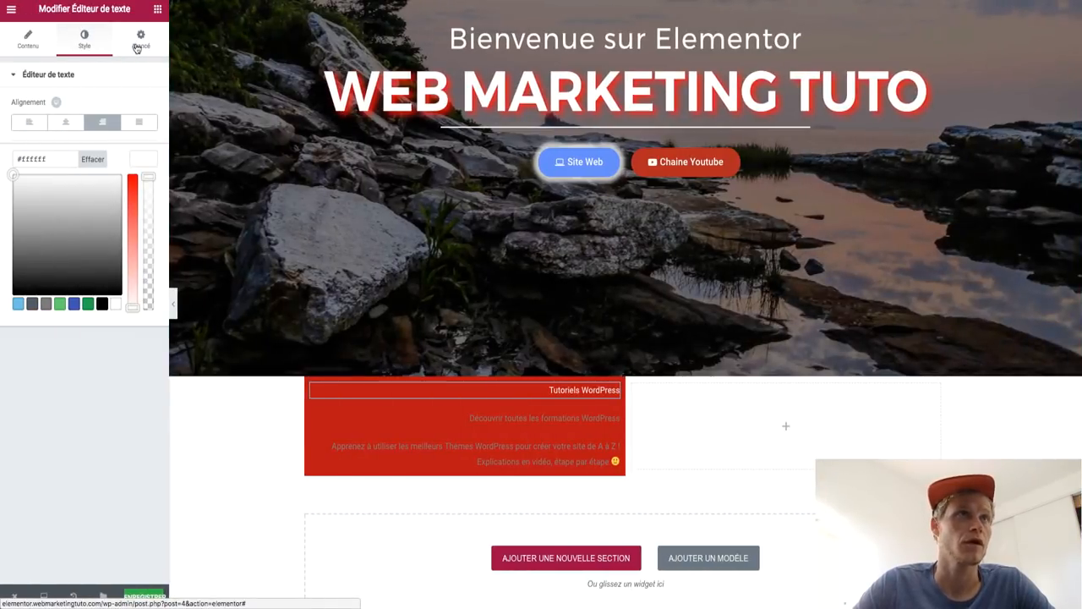
Step: Enable custom typography for "Tutoriels WordPress" and set it to 23 px in the Montserrat font
{"action": "left_click", "coordinate": [137, 47]}
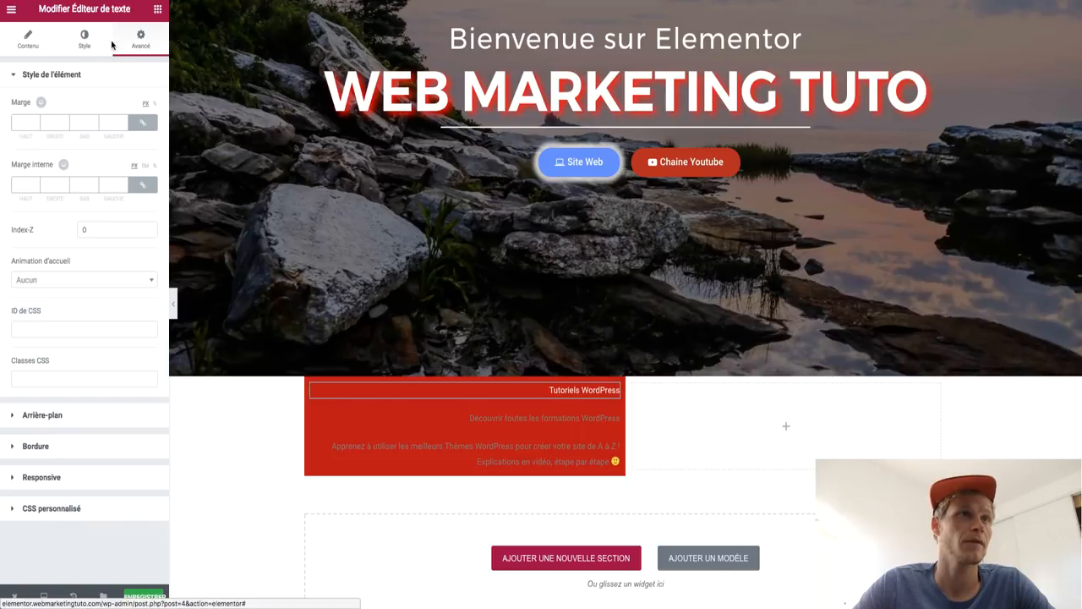
{"action": "left_click", "coordinate": [102, 44]}
{"action": "left_click", "coordinate": [146, 192]}
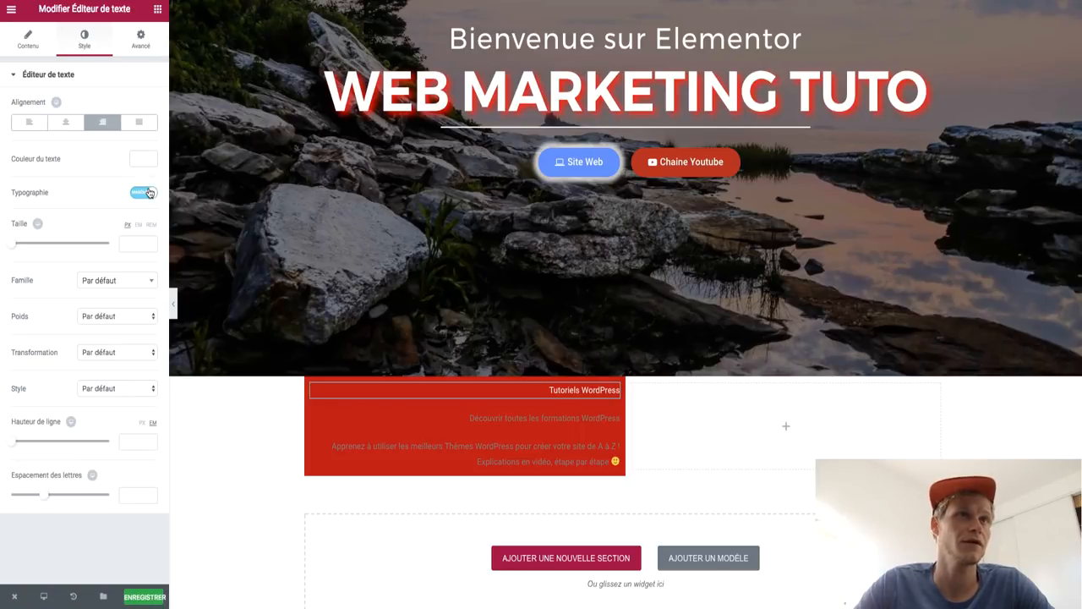
{"action": "left_click_drag", "start_coordinate": [14, 247], "coordinate": [22, 249]}
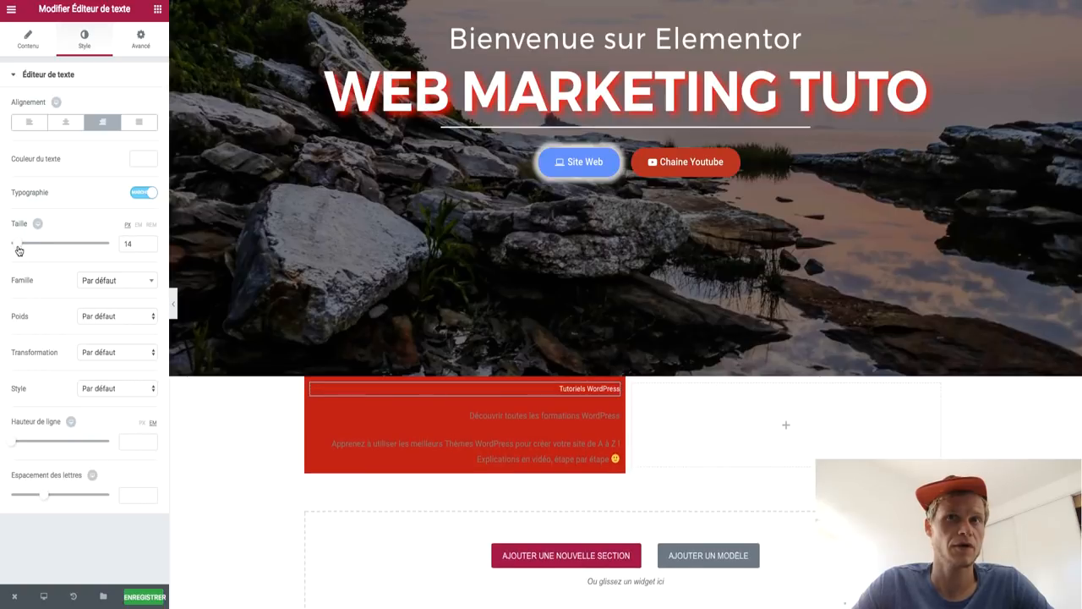
{"action": "left_click", "coordinate": [100, 285]}
{"action": "type", "text": "monts"}
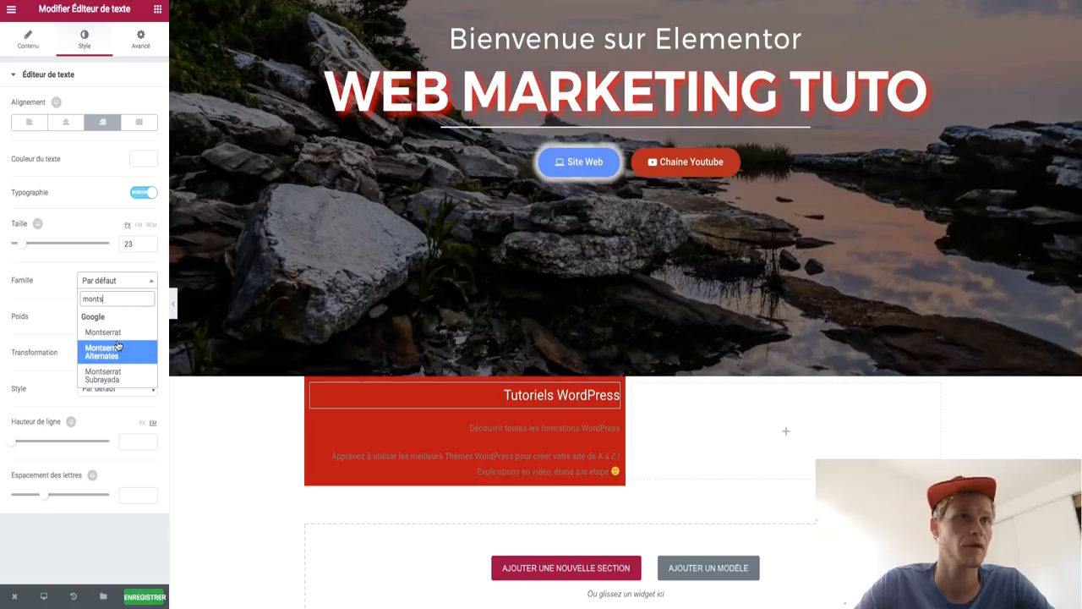
{"action": "left_click", "coordinate": [117, 342]}
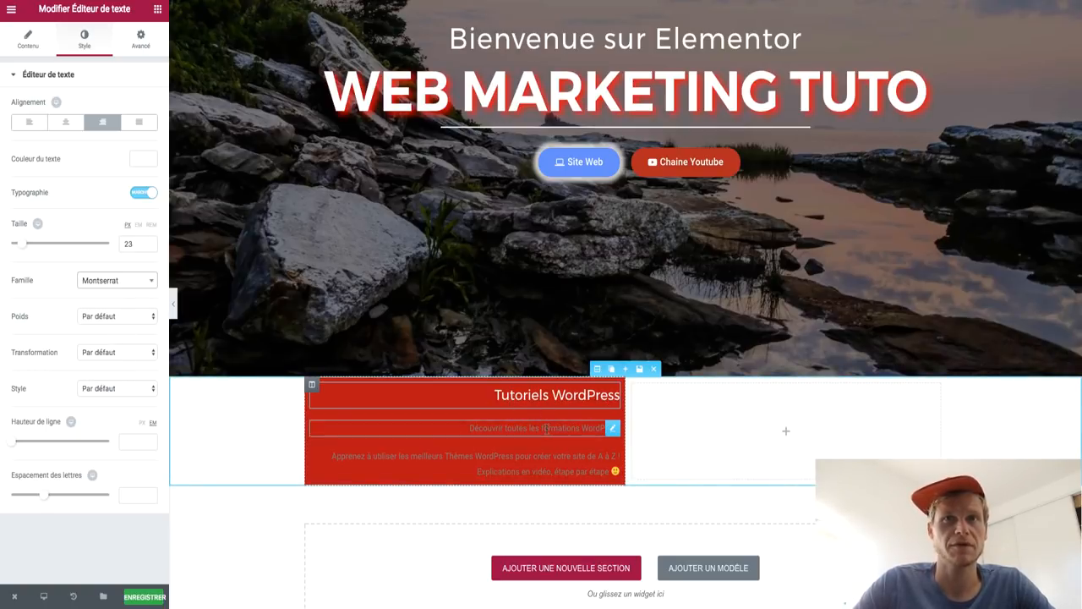
Step: Set the text color of "Découvrir toutes les formations WordPress" to white
{"action": "left_click", "coordinate": [550, 427]}
{"action": "left_click", "coordinate": [137, 48]}
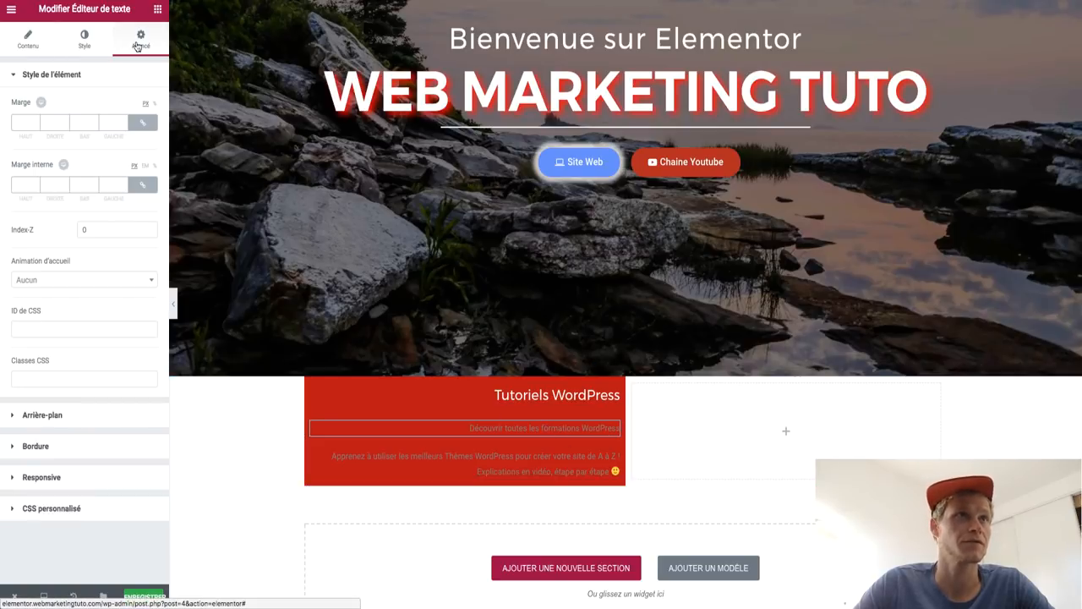
{"action": "left_click", "coordinate": [95, 47]}
{"action": "left_click", "coordinate": [146, 163]}
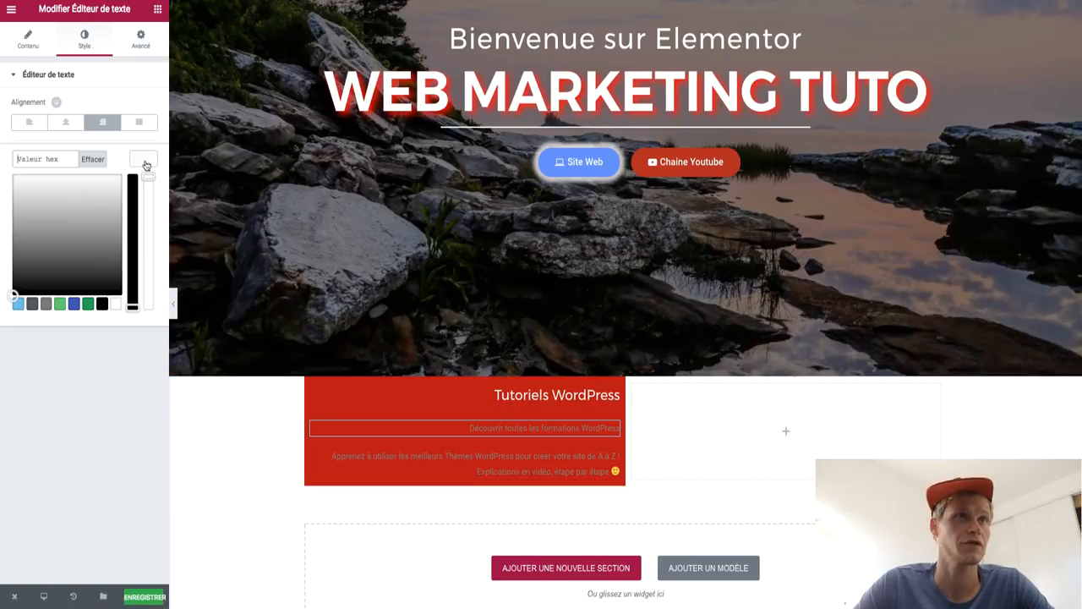
{"action": "left_click", "coordinate": [131, 290]}
{"action": "left_click", "coordinate": [132, 370]}
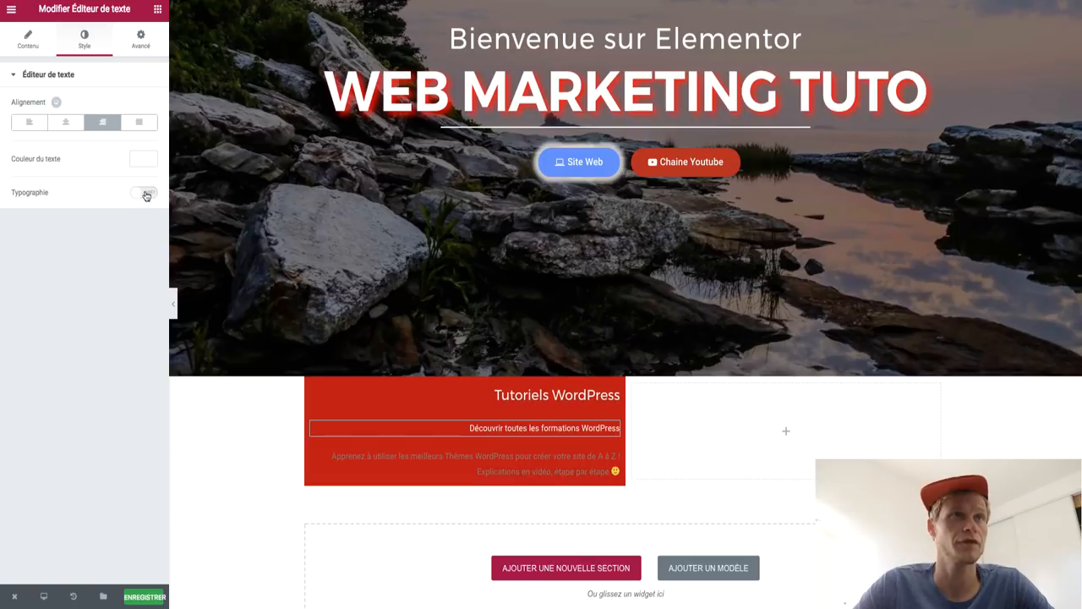
Step: Set the typography of "Découvrir toutes les formations WordPress" to 38 px Montserrat with a 1.4 em line height
{"action": "left_click", "coordinate": [144, 193]}
{"action": "left_click_drag", "start_coordinate": [15, 245], "coordinate": [32, 247]}
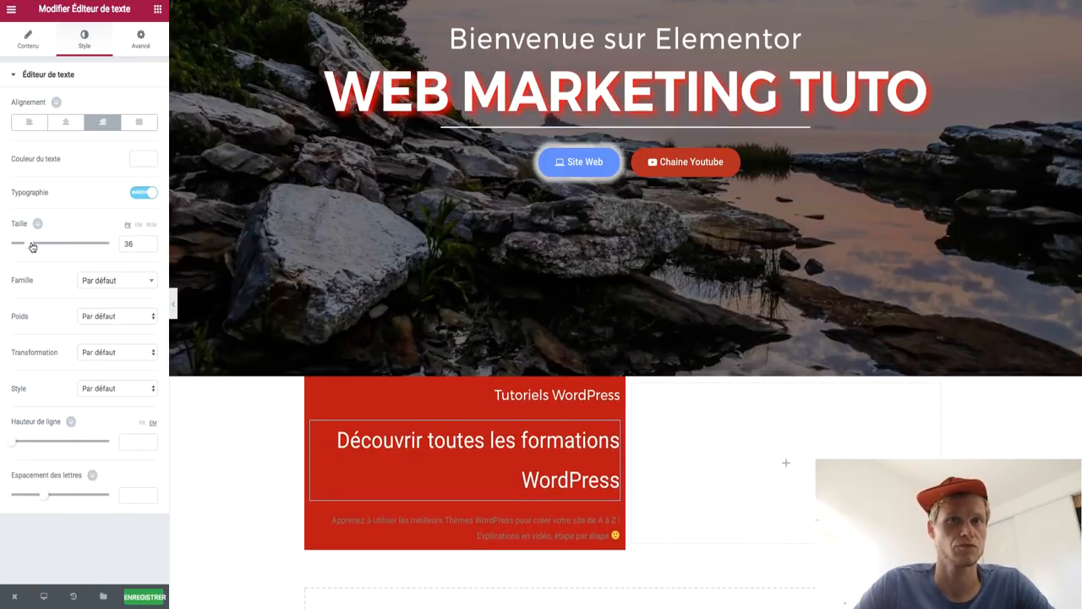
{"action": "left_click", "coordinate": [91, 285]}
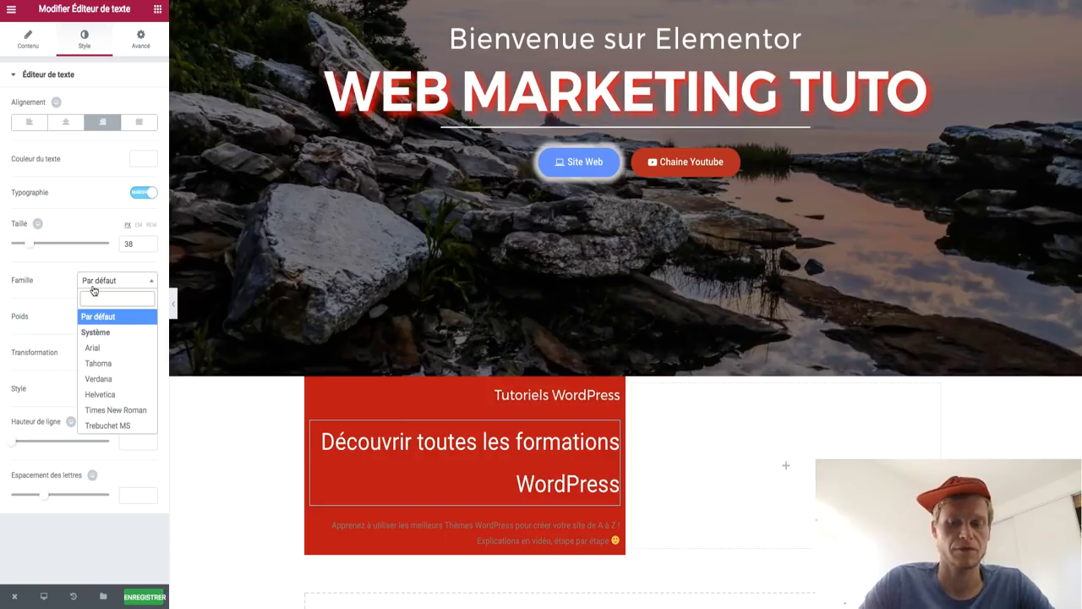
{"action": "type", "text": "montse"}
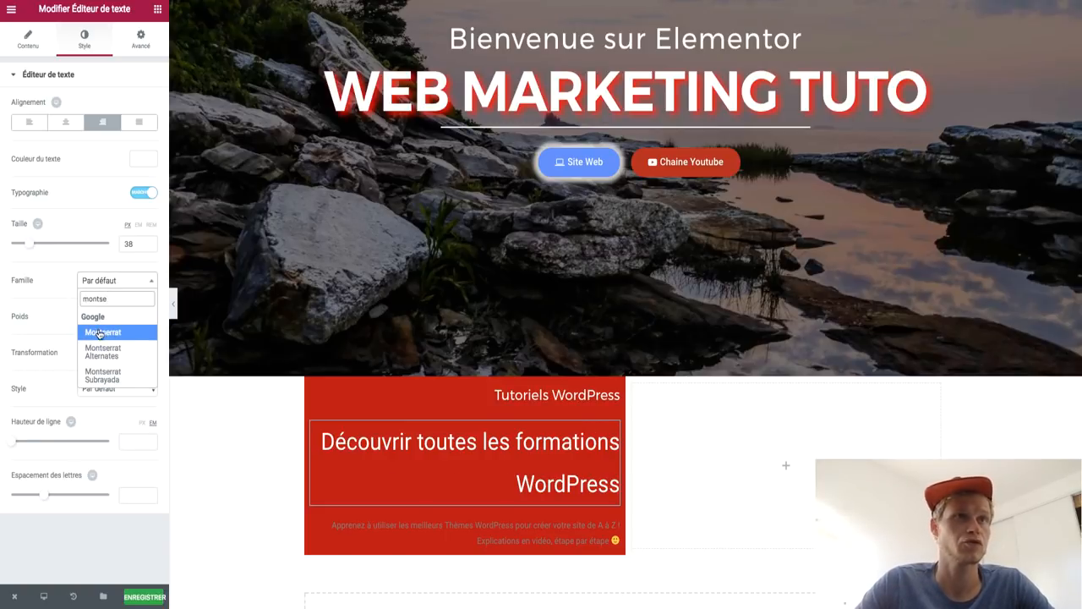
{"action": "left_click", "coordinate": [100, 332]}
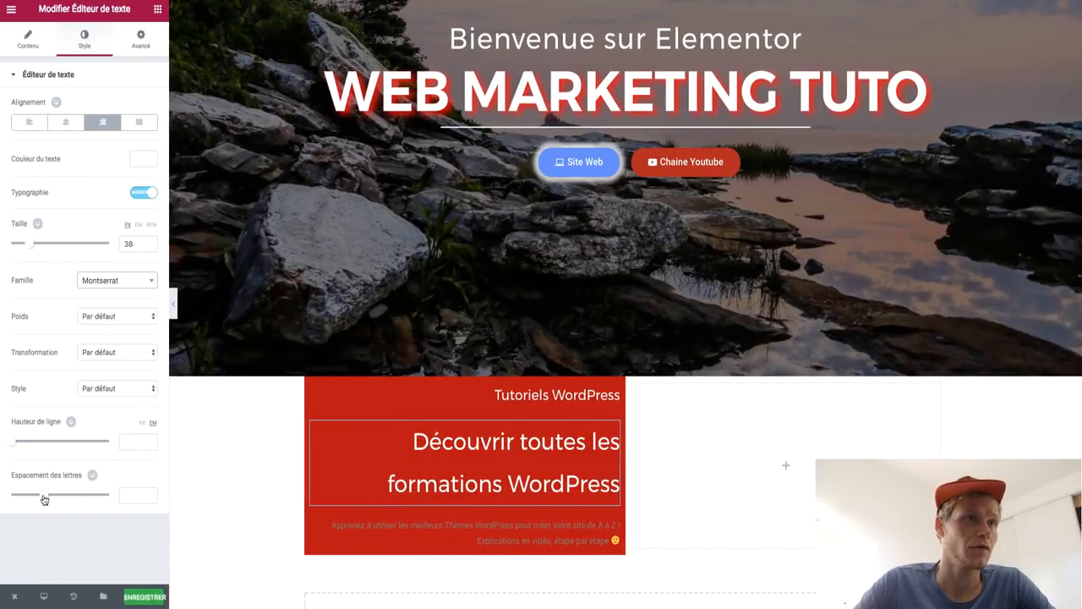
{"action": "mouse_move", "coordinate": [17, 440]}
{"action": "left_mouse_down"}
{"action": "mouse_move", "coordinate": [34, 442]}
{"action": "mouse_move", "coordinate": [24, 445]}
{"action": "left_mouse_up"}
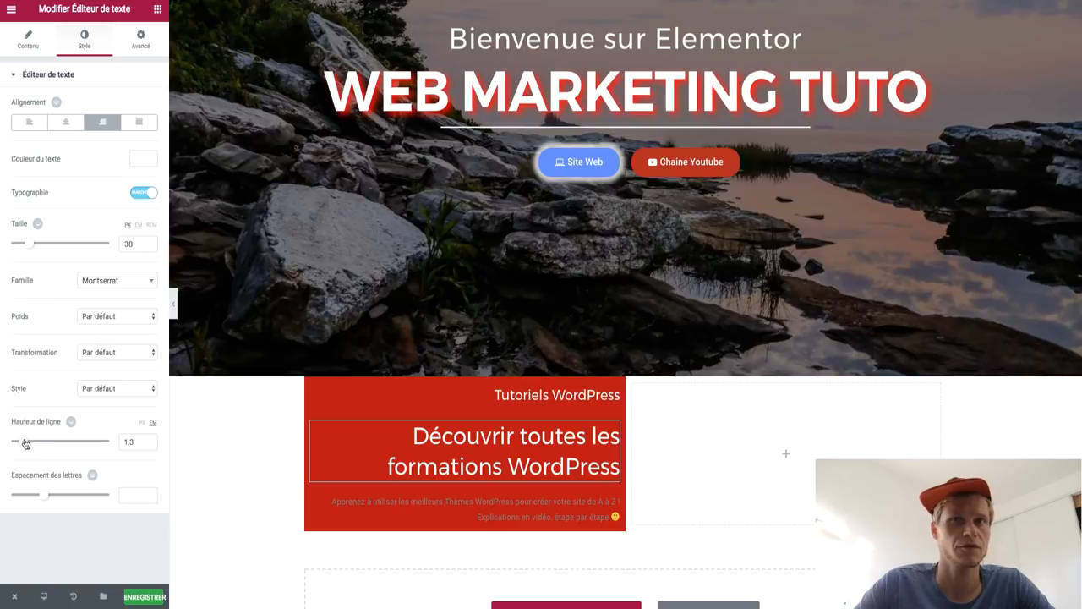
{"action": "left_click_drag", "start_coordinate": [25, 444], "coordinate": [27, 443]}
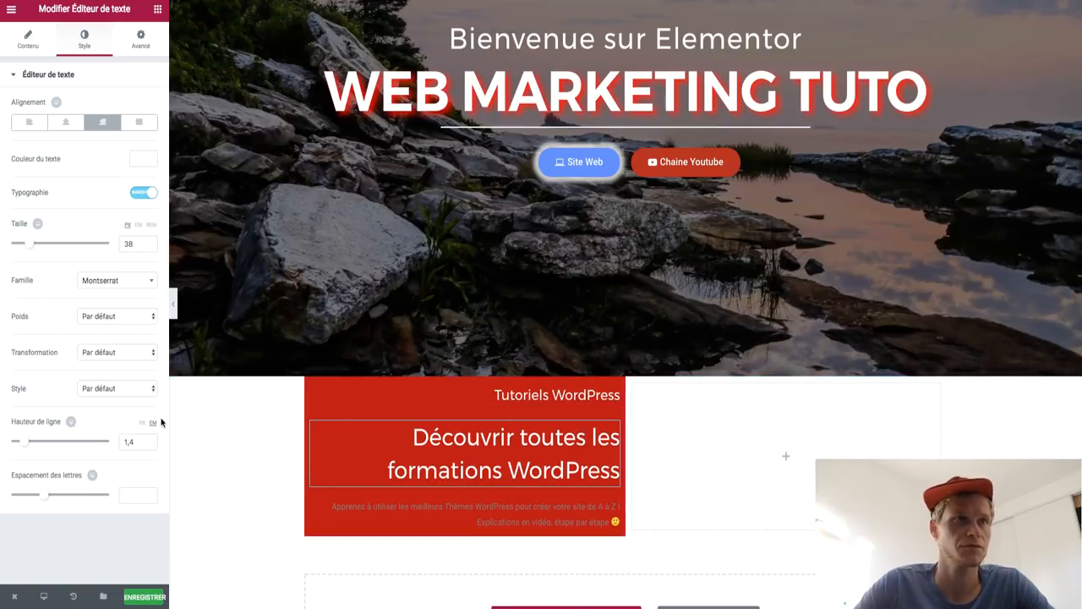
Step: Set the text color of the "Apprenez à utiliser les meilleurs Thèmes WordPress" paragraph in the red column to white #ffffff
{"action": "left_click", "coordinate": [563, 518]}
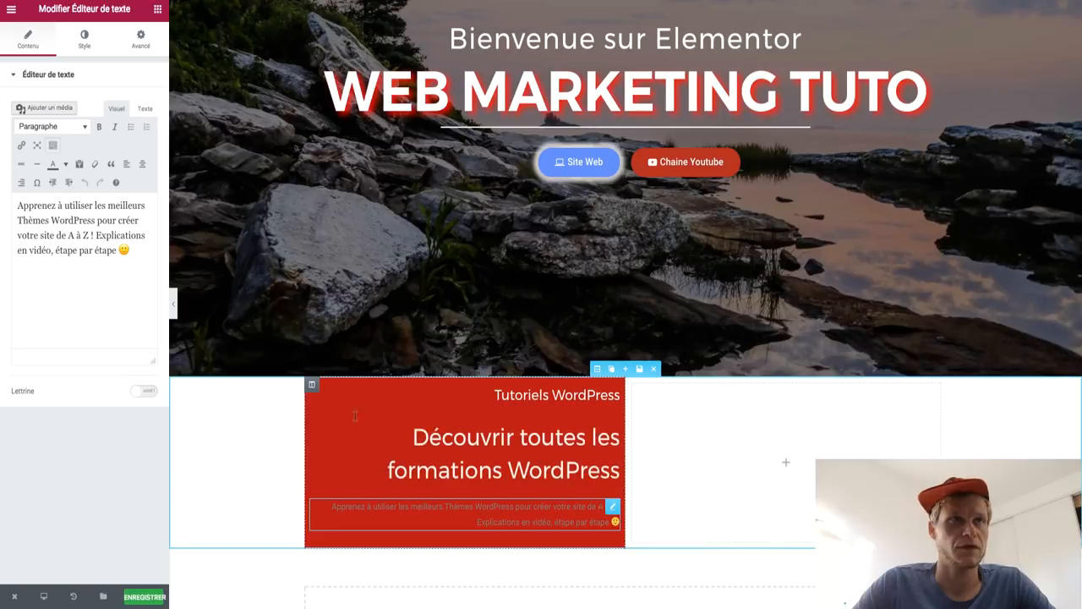
{"action": "left_click", "coordinate": [133, 49]}
{"action": "left_click", "coordinate": [100, 49]}
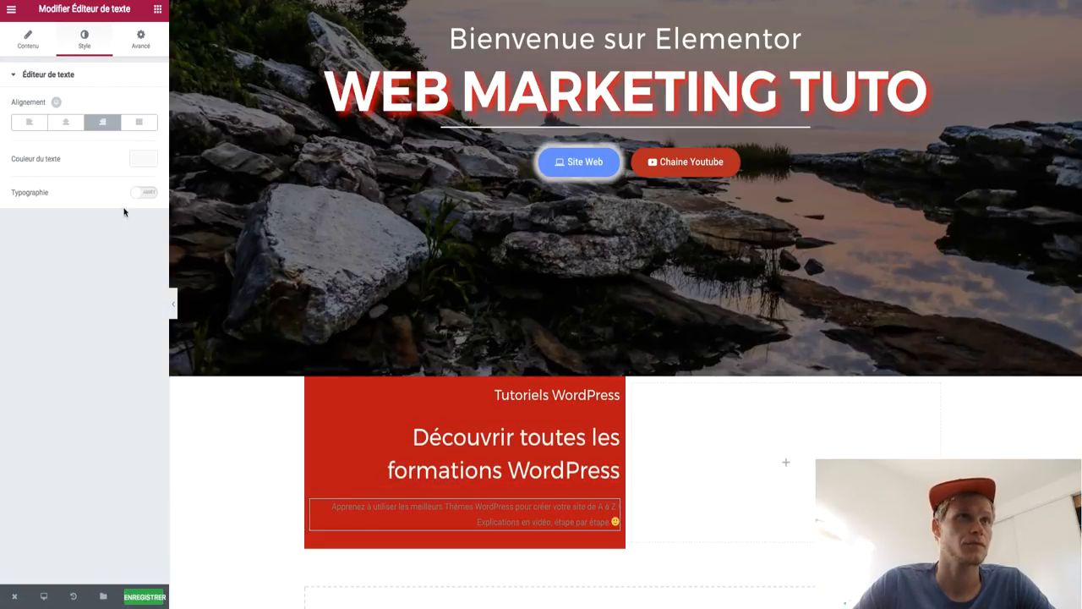
{"action": "left_click", "coordinate": [146, 161]}
{"action": "left_click", "coordinate": [116, 304]}
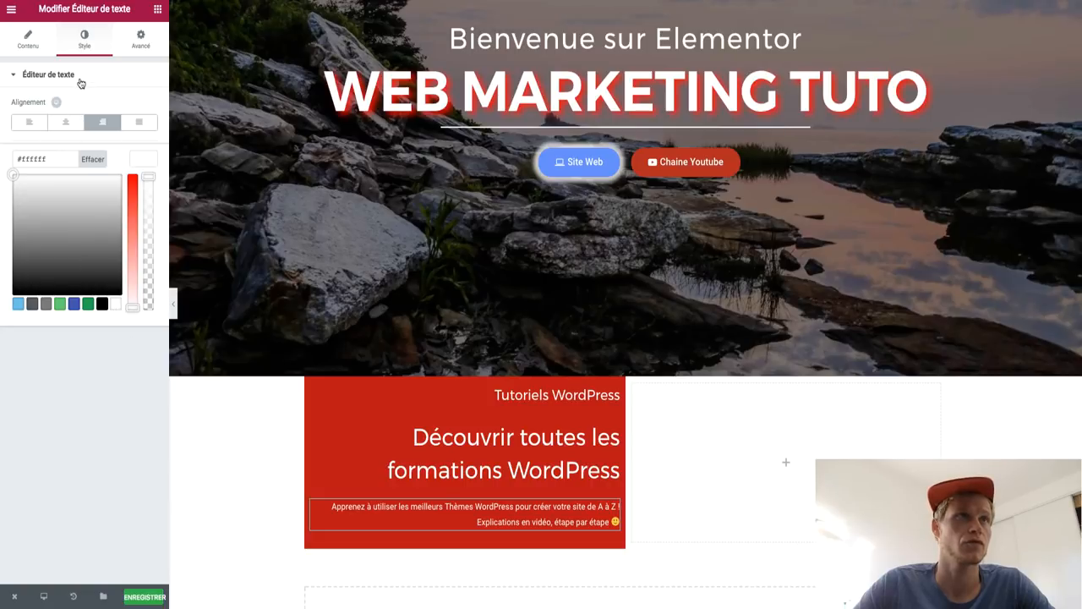
{"action": "left_click", "coordinate": [145, 158]}
Step: Enable custom typography for the "Apprenez à utiliser" paragraph and set it to 13 px in the Montserrat font
{"action": "left_click", "coordinate": [144, 195]}
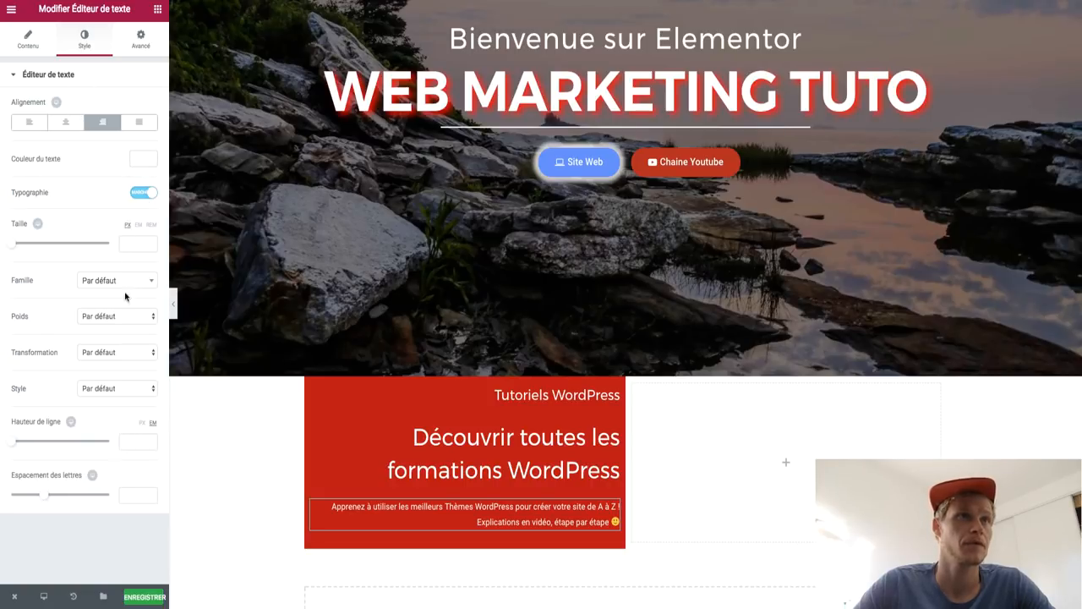
{"action": "left_click", "coordinate": [114, 289]}
{"action": "type", "text": "montse"}
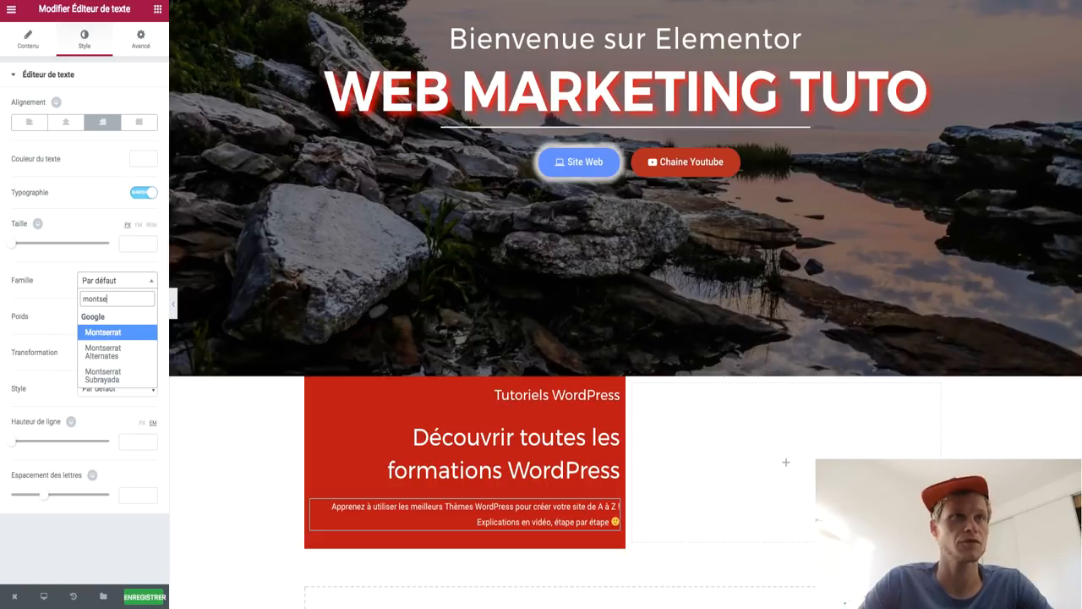
{"action": "key", "text": "Return"}
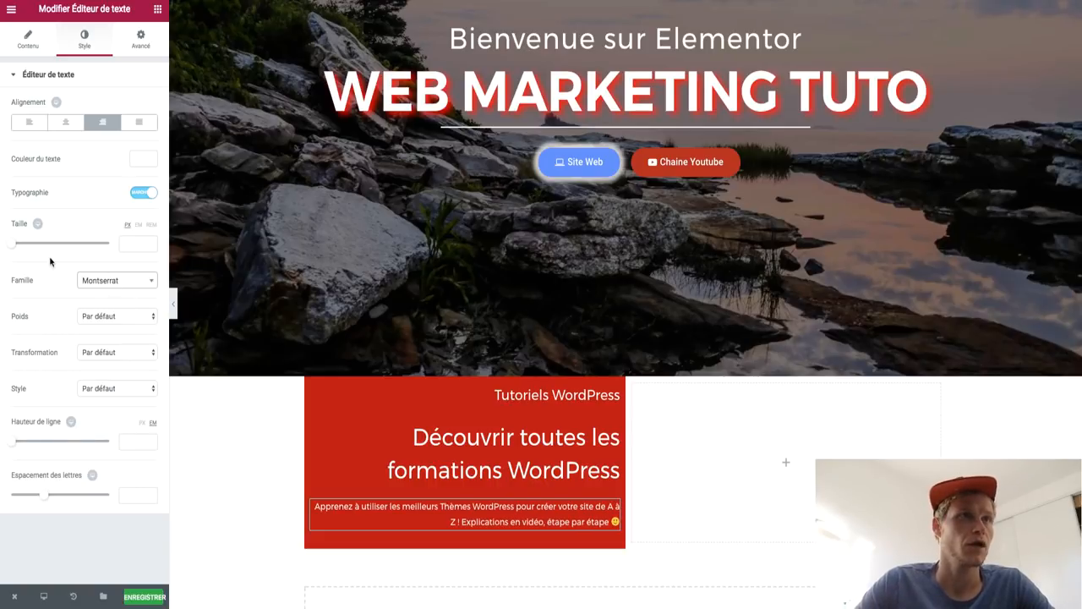
{"action": "left_click_drag", "start_coordinate": [14, 247], "coordinate": [22, 247]}
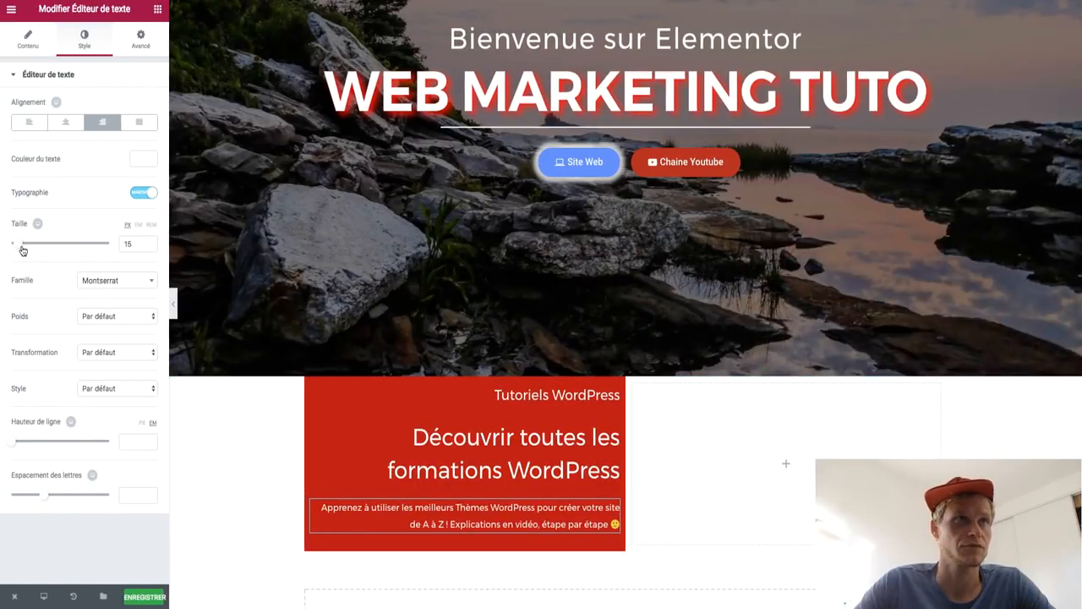
{"action": "left_click_drag", "start_coordinate": [22, 251], "coordinate": [22, 250]}
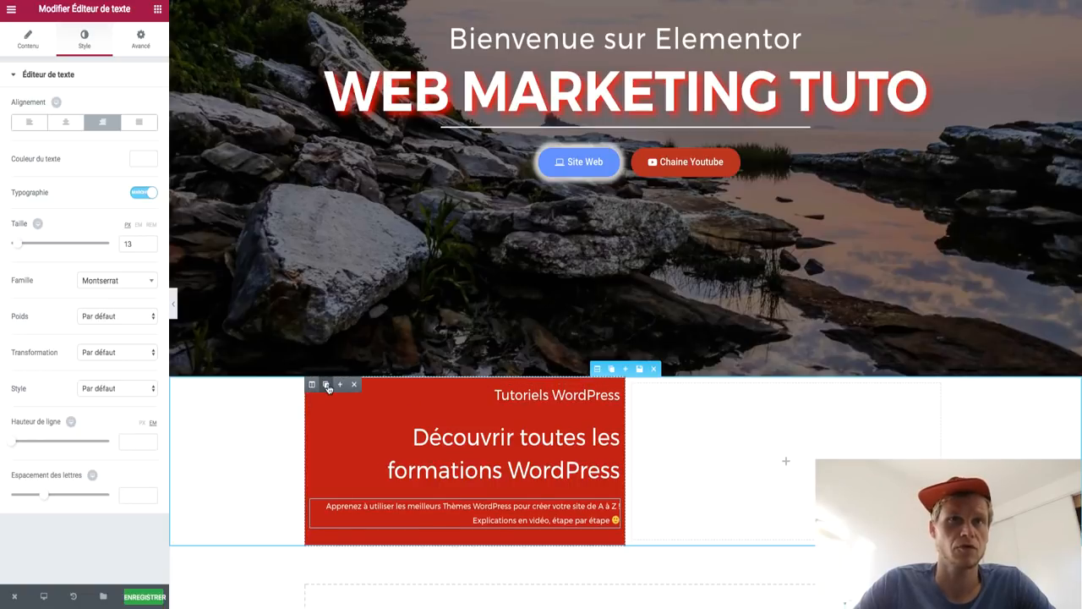
Step: Duplicate the red text column and delete the empty column beside it
{"action": "left_click", "coordinate": [326, 386]}
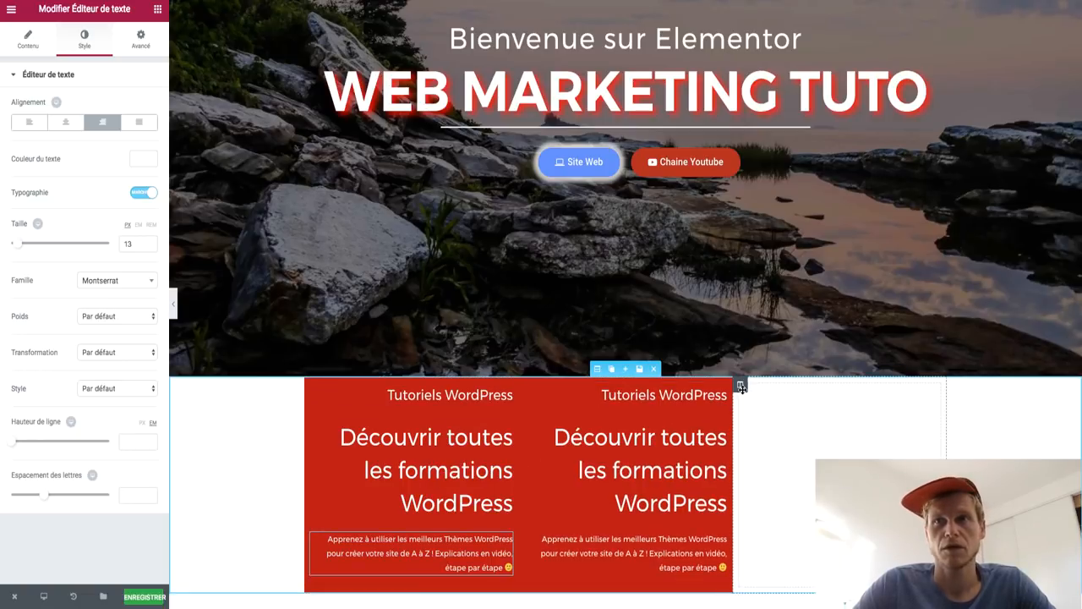
{"action": "left_click", "coordinate": [741, 386]}
{"action": "left_click", "coordinate": [786, 385]}
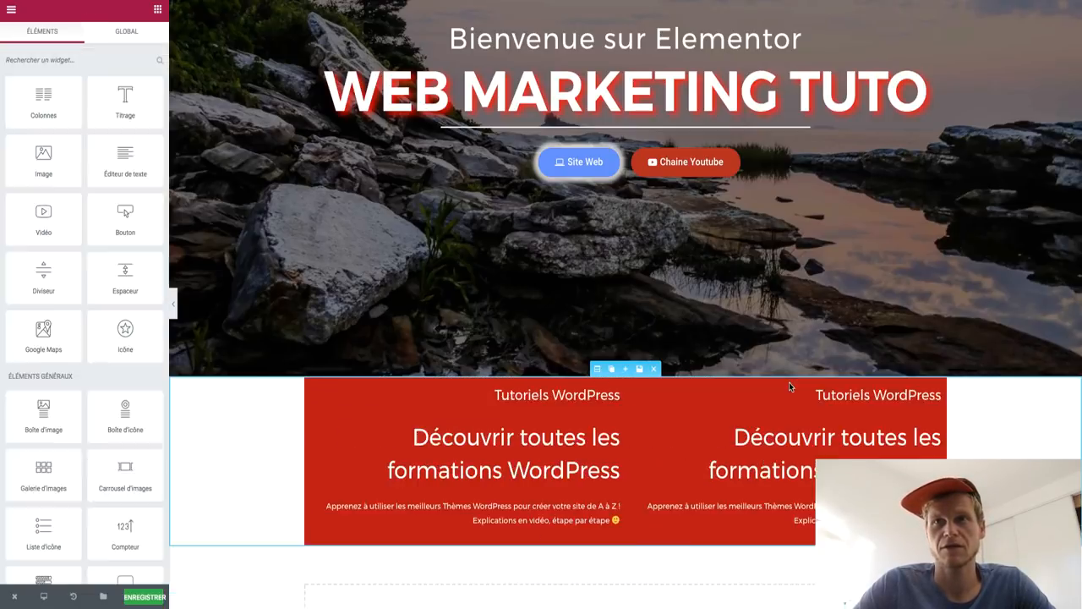
Step: Left-align all three texts in the duplicated red column
{"action": "left_click", "coordinate": [875, 406]}
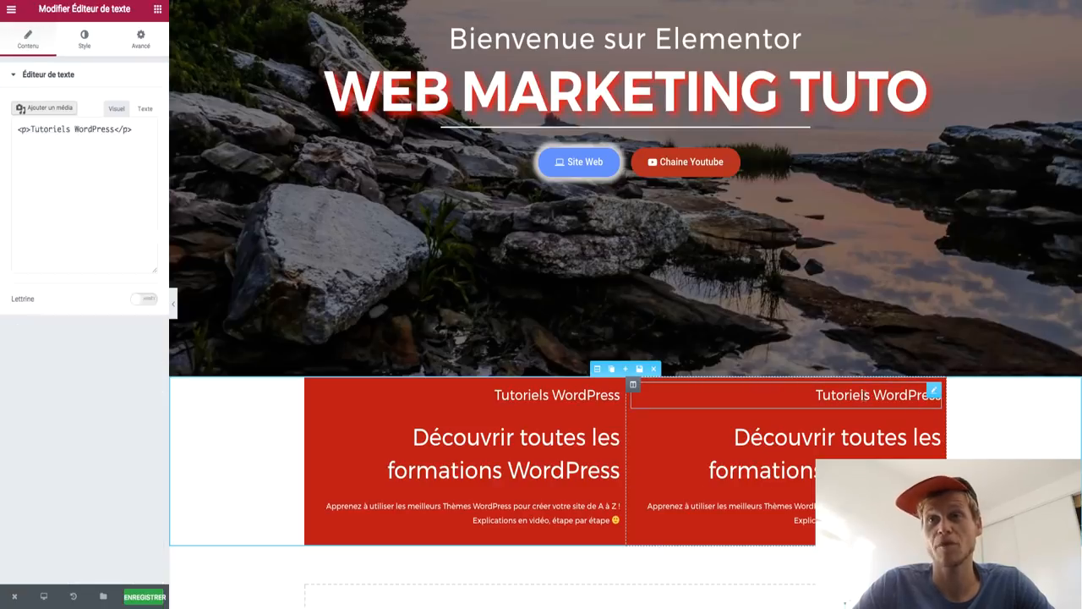
{"action": "left_click", "coordinate": [100, 45]}
{"action": "left_click", "coordinate": [29, 121]}
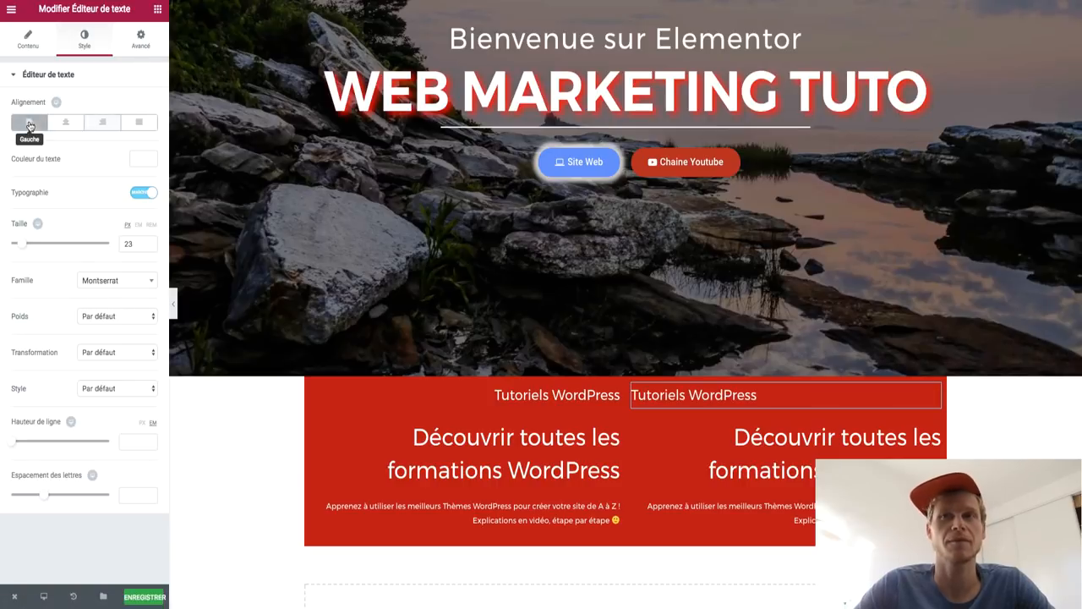
{"action": "left_click", "coordinate": [761, 440]}
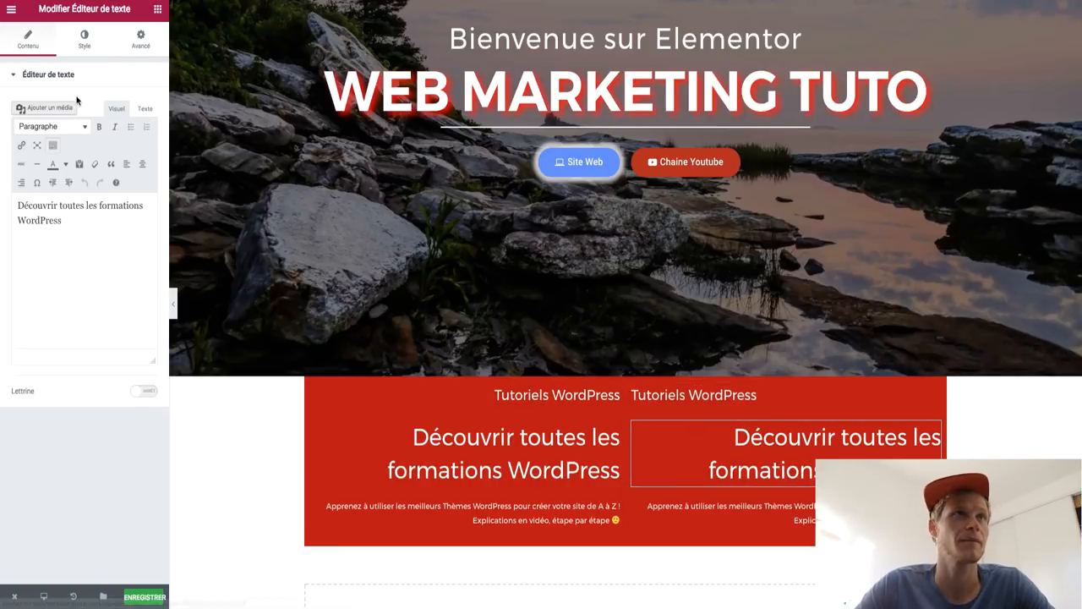
{"action": "left_click", "coordinate": [98, 46]}
{"action": "left_click", "coordinate": [29, 121]}
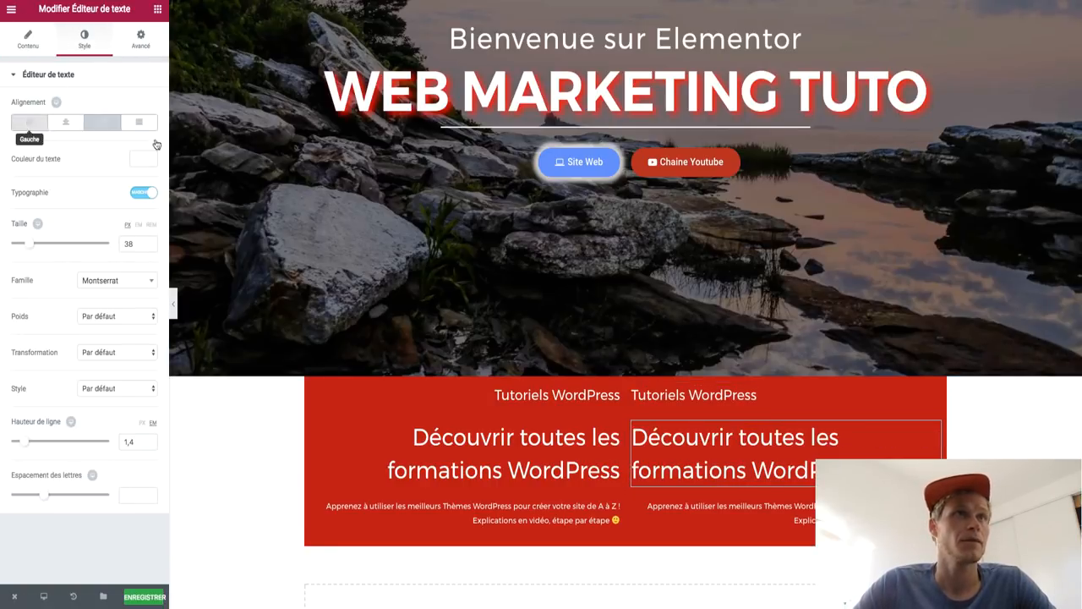
{"action": "left_click", "coordinate": [719, 511]}
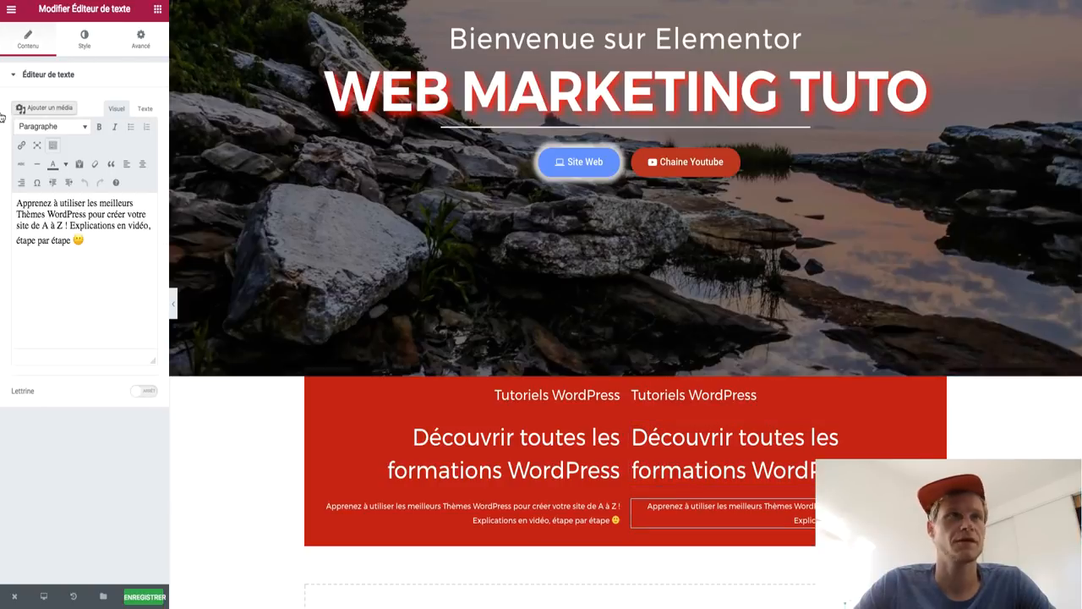
{"action": "left_click", "coordinate": [74, 50]}
{"action": "left_click", "coordinate": [29, 121]}
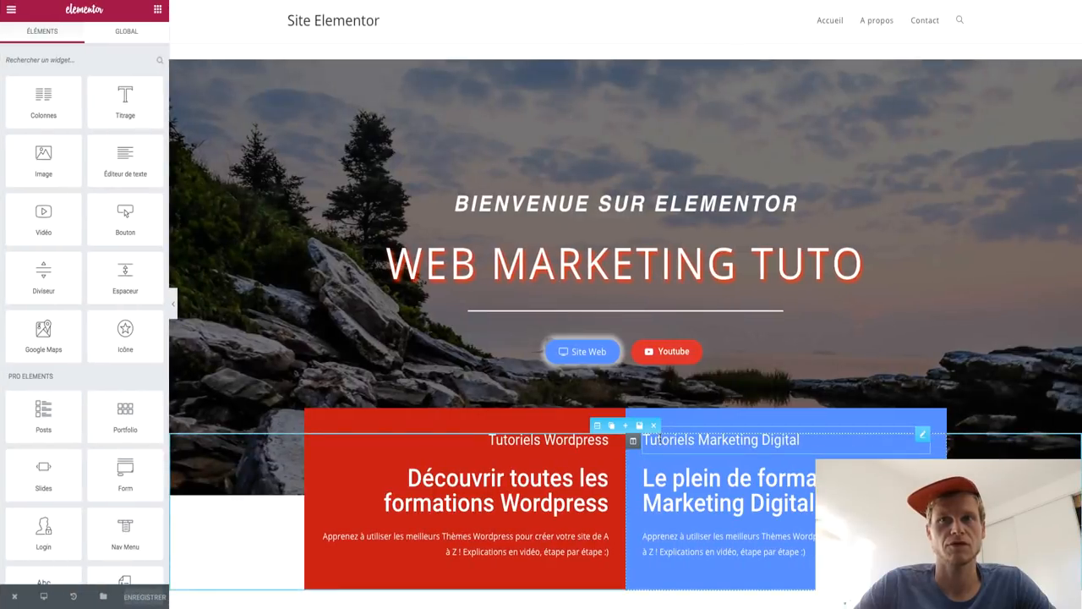
Step: Copy the heading text "Le plein de formations Marketing Digital" from the blue column of the example page
{"action": "mouse_move", "coordinate": [718, 490]}
{"action": "left_mouse_down"}
{"action": "mouse_move", "coordinate": [723, 468]}
{"action": "mouse_move", "coordinate": [734, 475]}
{"action": "left_mouse_up"}
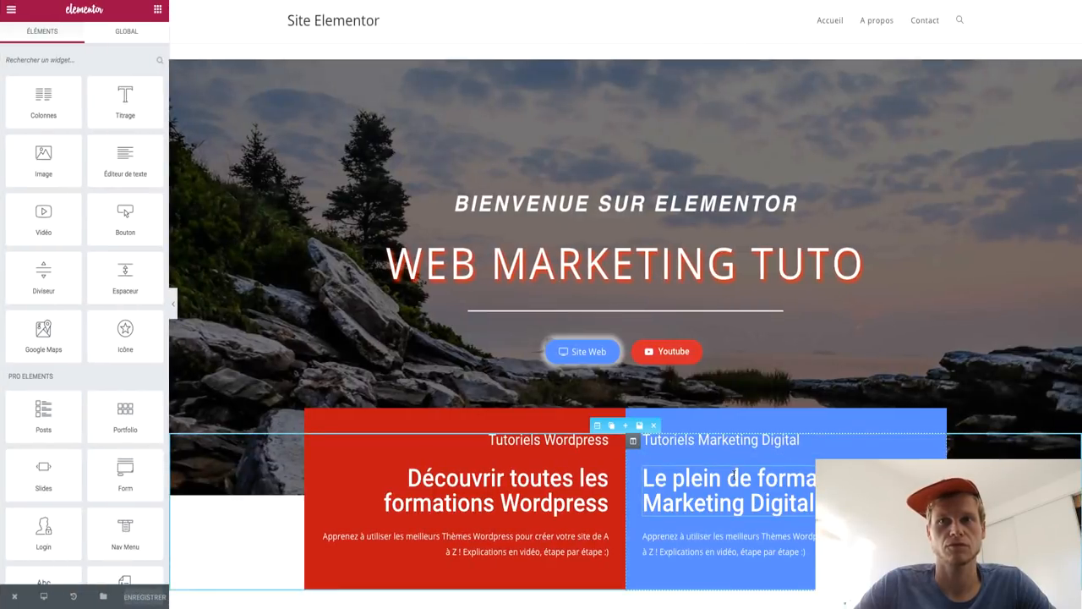
{"action": "left_click", "coordinate": [734, 475]}
{"action": "left_click", "coordinate": [117, 146]}
{"action": "key", "text": "super+a"}
{"action": "key", "text": "ctrl+c"}
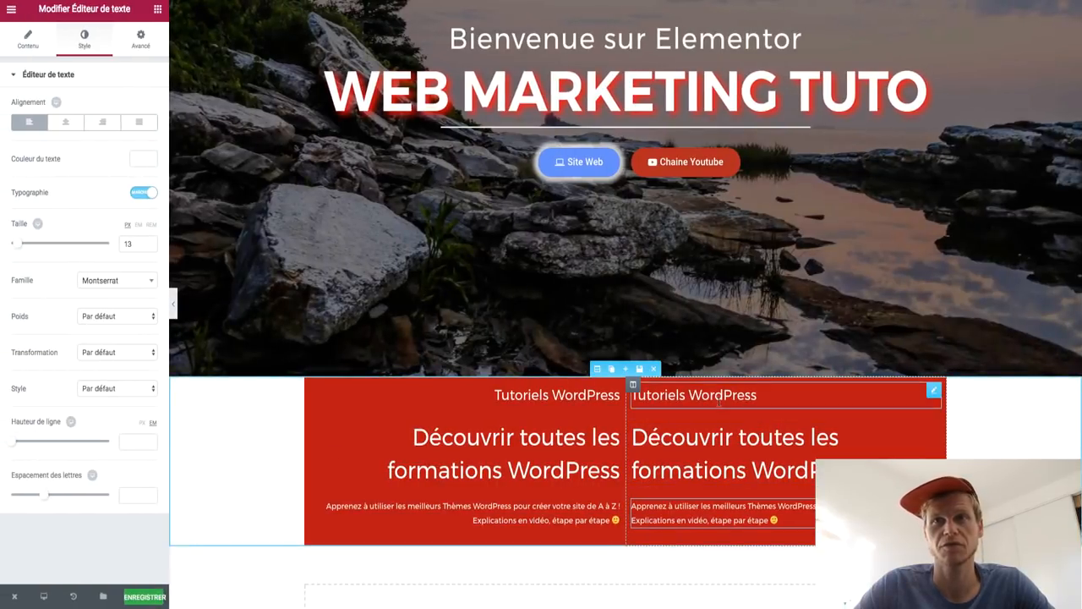
Step: Change the first text of the duplicated column to "Tutoriels Marketing Digital"
{"action": "left_click", "coordinate": [719, 401]}
{"action": "double_click", "coordinate": [67, 207]}
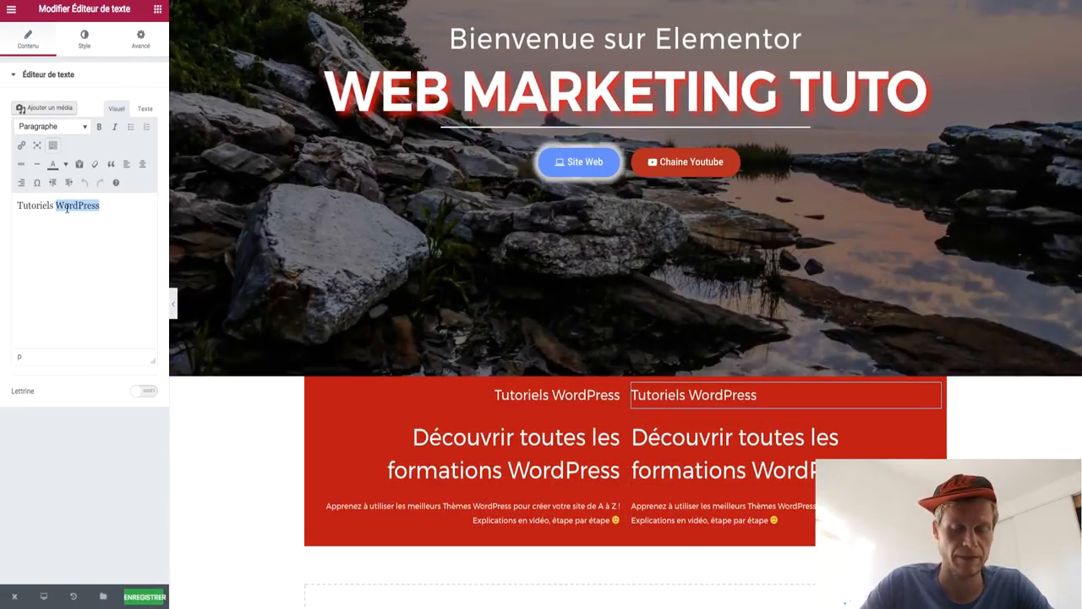
{"action": "type", "text": "Mar"}
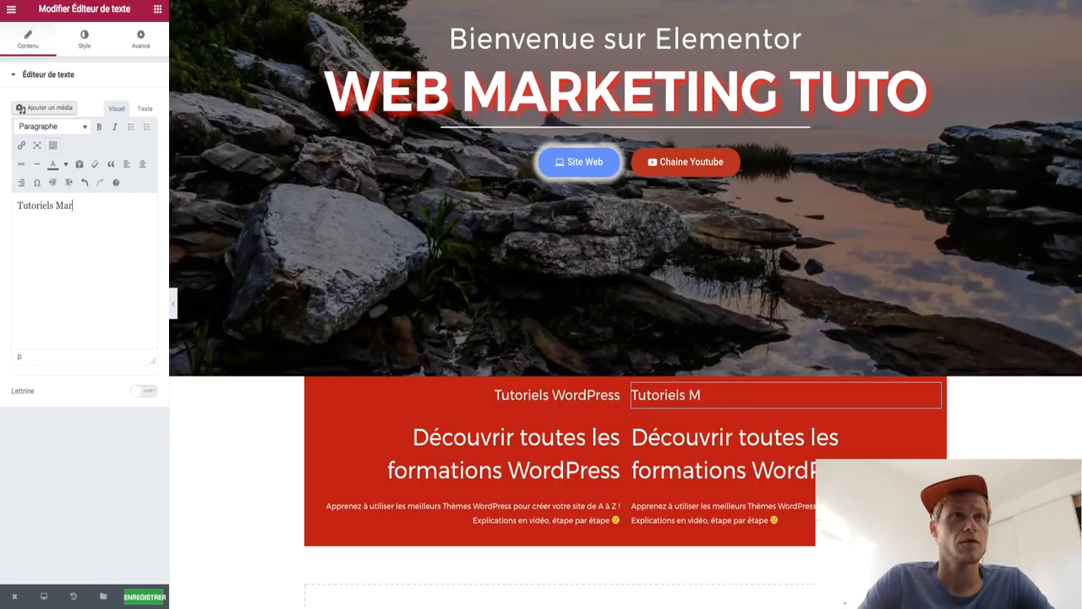
{"action": "type", "text": "keting Digital"}
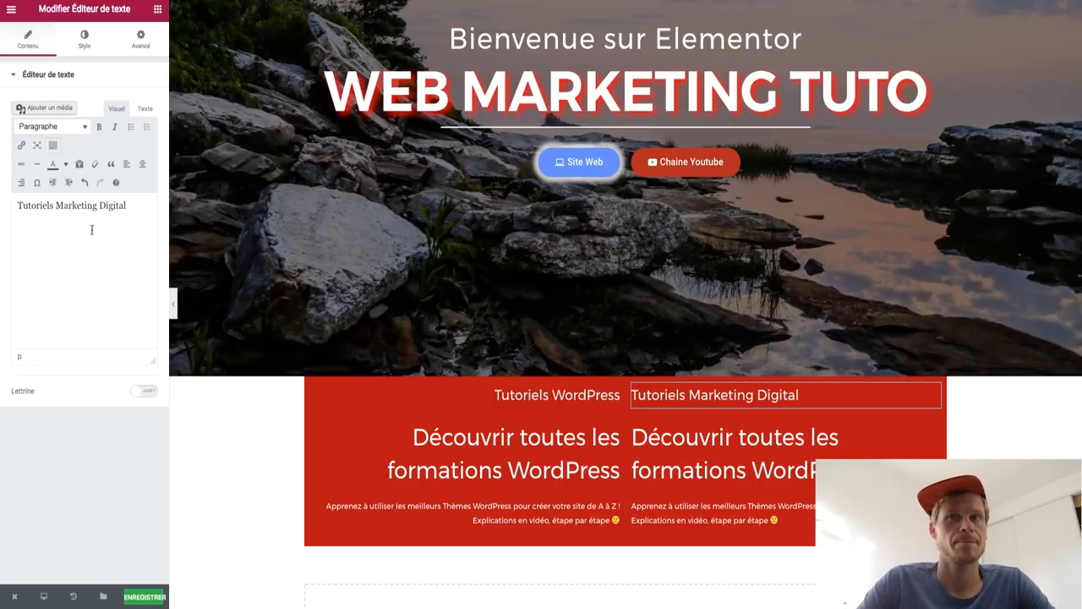
Step: Replace the large text of the duplicated column with the copied "Le plein de formations Marketing Digital"
{"action": "left_click", "coordinate": [651, 444]}
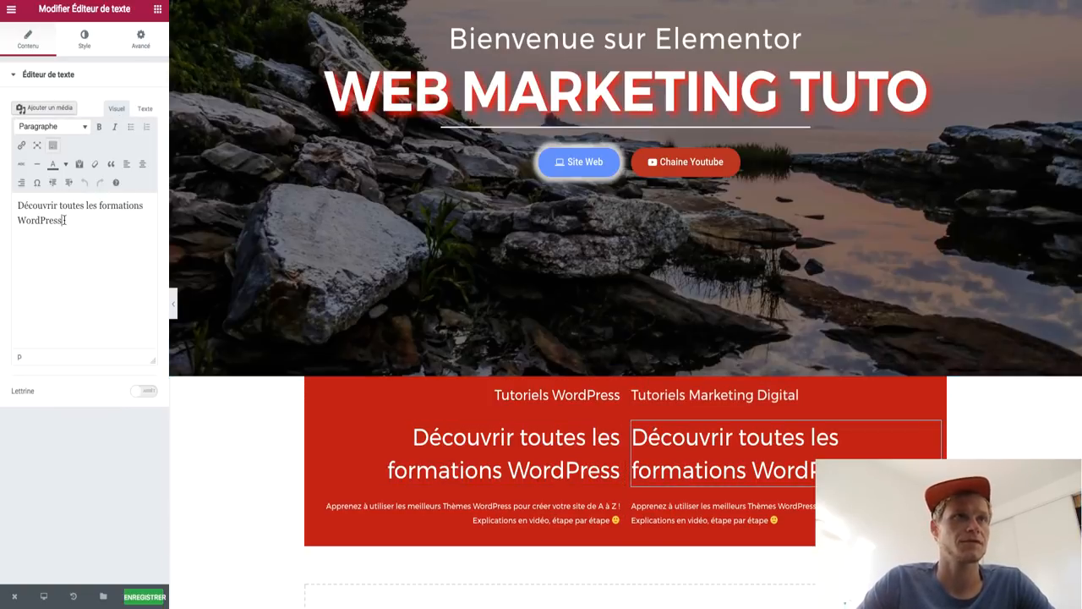
{"action": "key", "text": "ctrl+a"}
{"action": "key", "text": "ctrl+v"}
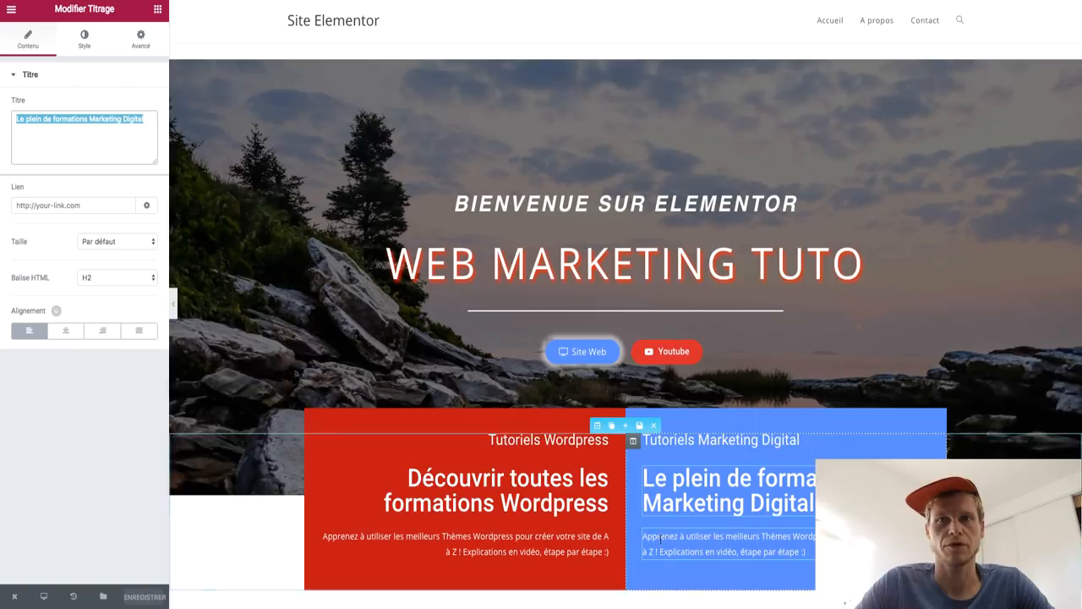
Step: Sample the blue background of the "Tutoriels Marketing Digital" column on the example page and copy its color code
{"action": "left_click", "coordinate": [727, 542]}
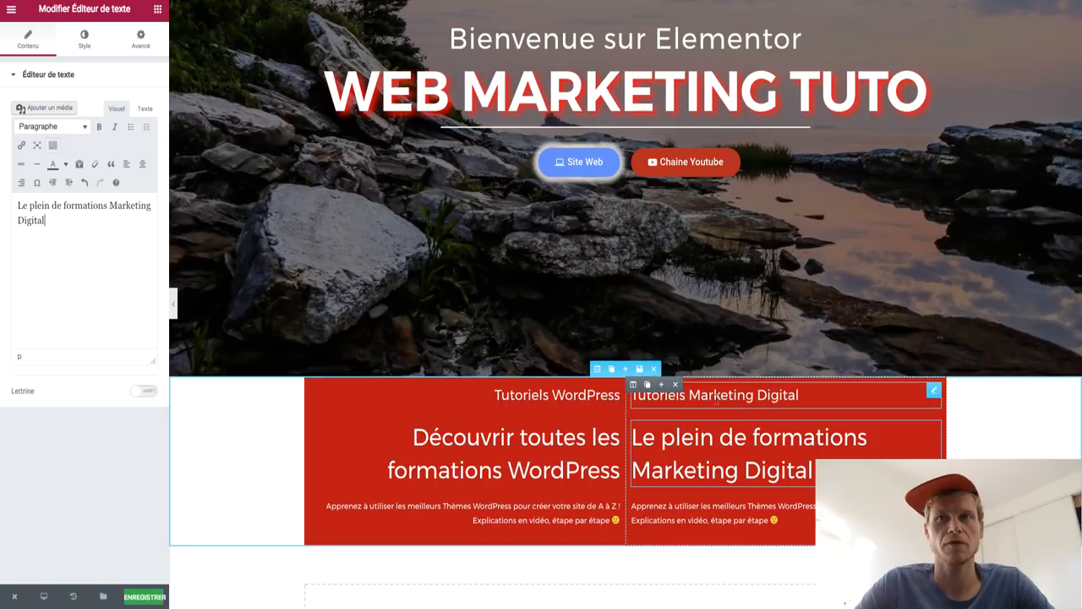
{"action": "left_click", "coordinate": [635, 387]}
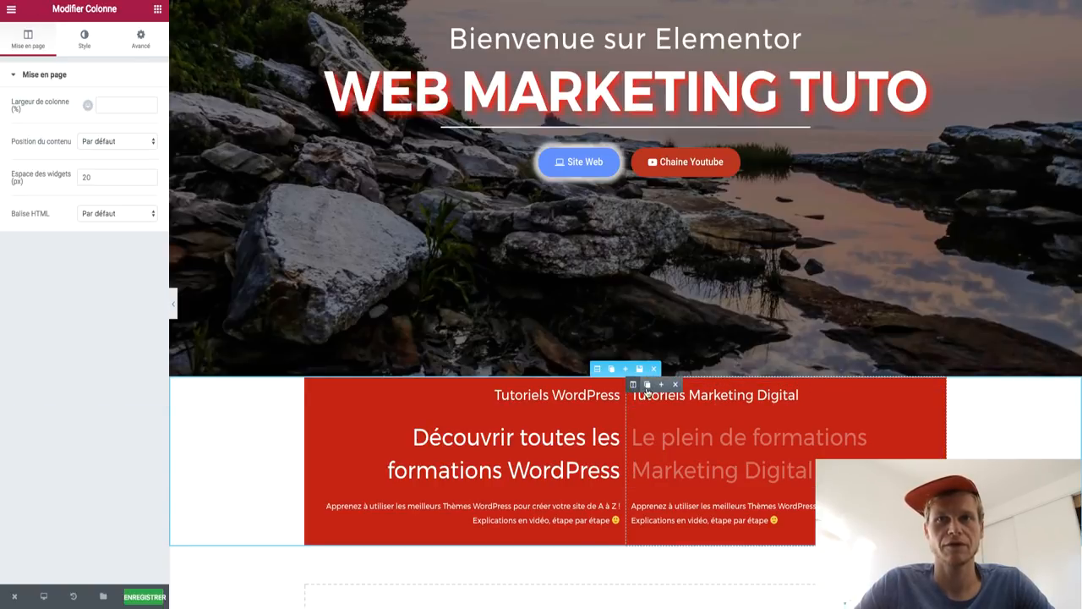
{"action": "left_click", "coordinate": [73, 51]}
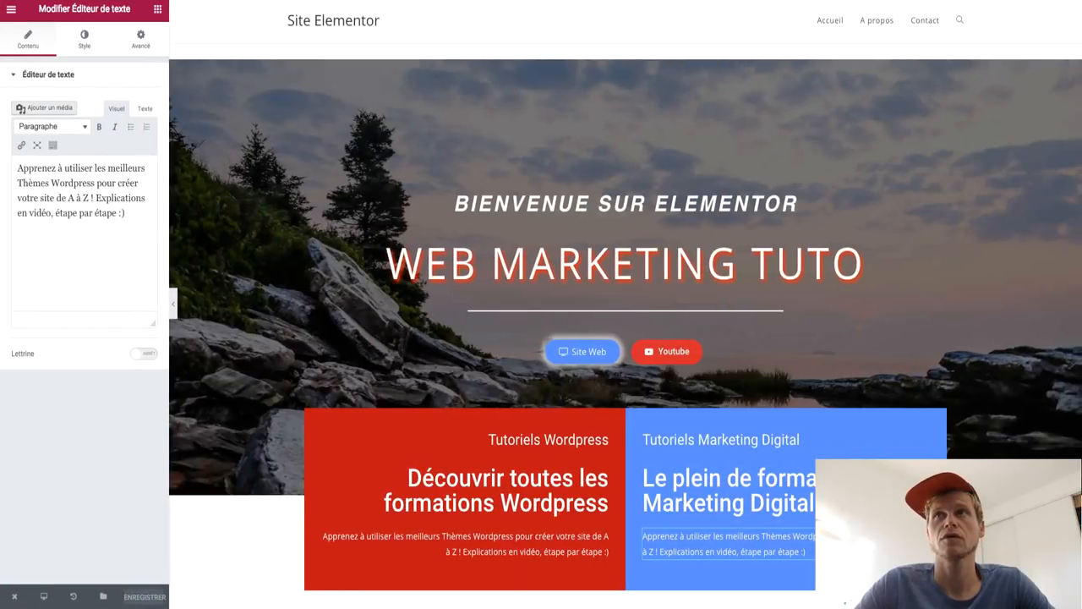
{"action": "left_click", "coordinate": [861, 6]}
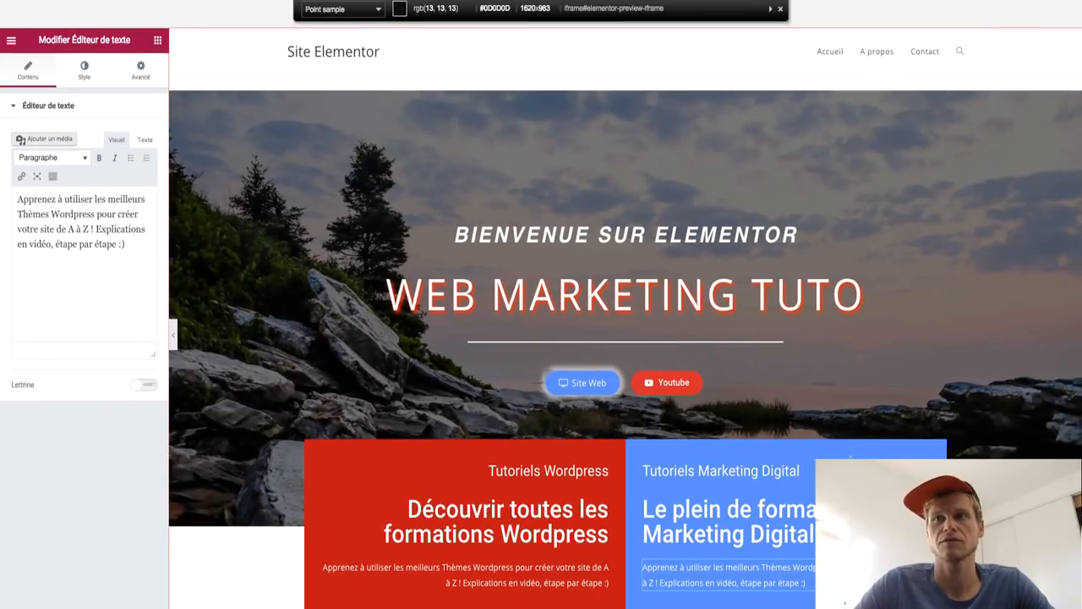
{"action": "left_click", "coordinate": [858, 454]}
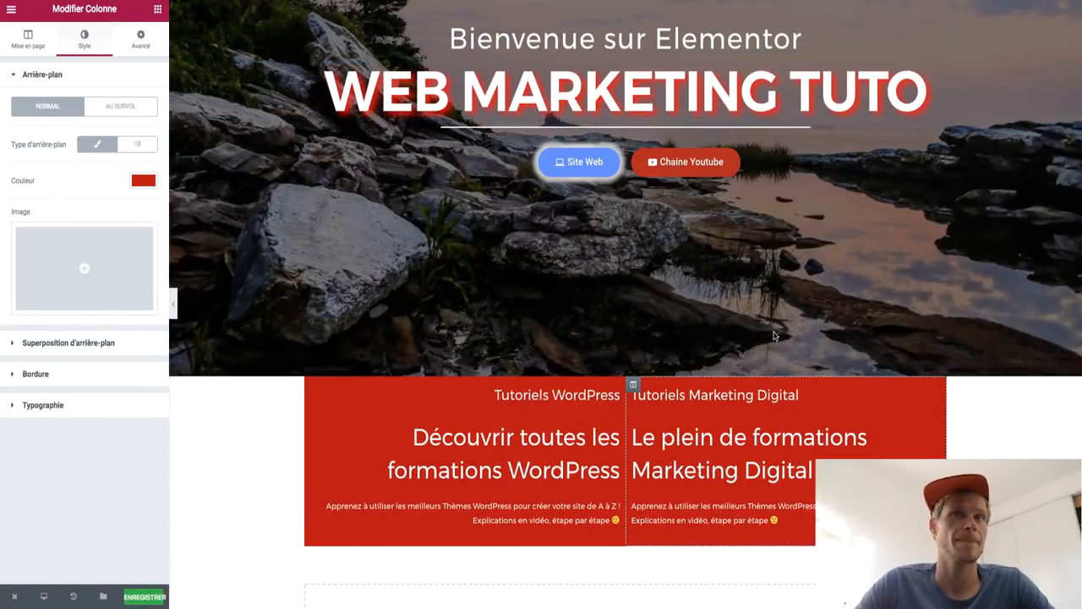
{"action": "left_click", "coordinate": [34, 39]}
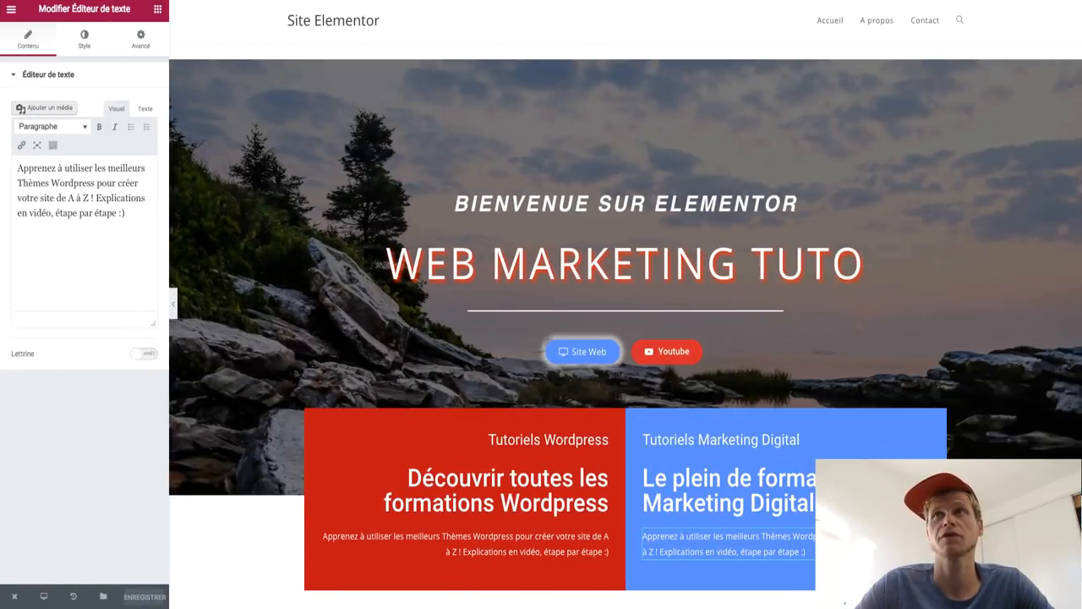
{"action": "left_click", "coordinate": [902, 1]}
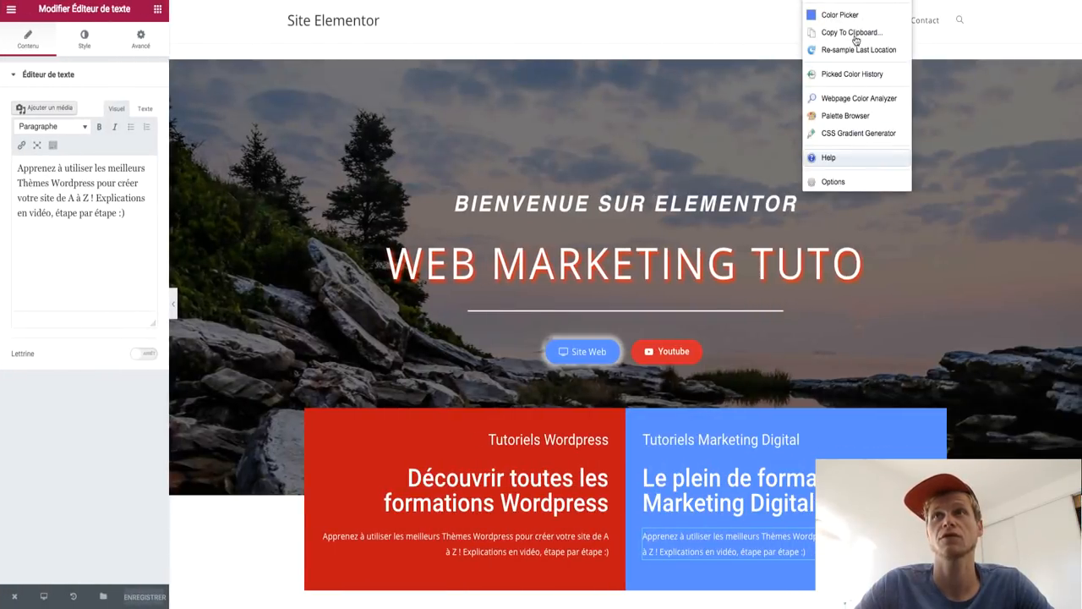
{"action": "left_click", "coordinate": [836, 181]}
{"action": "left_click_drag", "start_coordinate": [532, 40], "coordinate": [393, 41]}
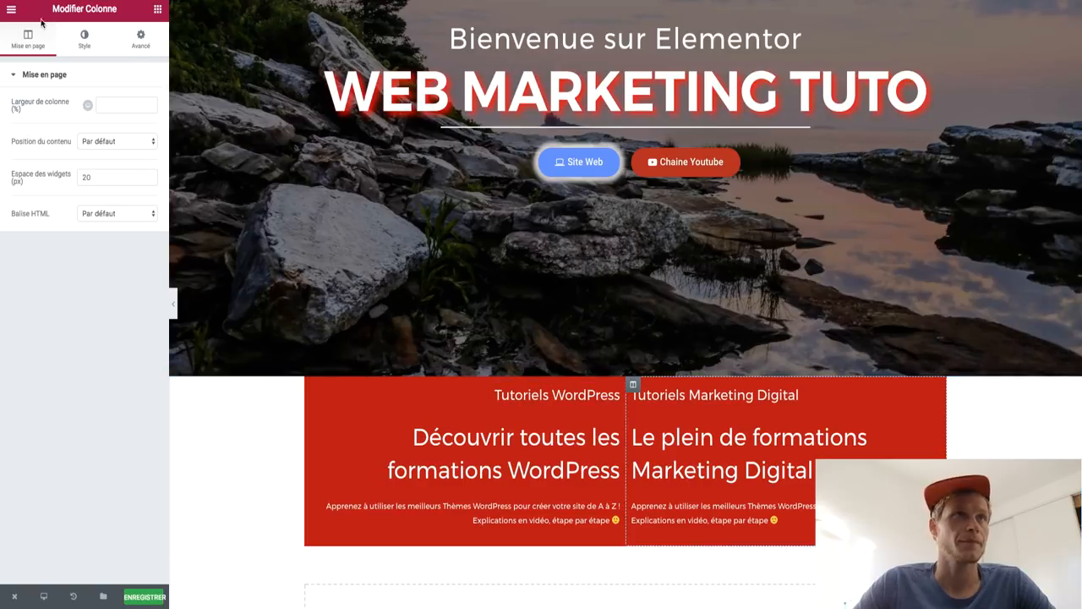
Step: Set the background color of the "Tutoriels Marketing Digital" column to #5081ff
{"action": "left_click", "coordinate": [84, 39]}
{"action": "left_click", "coordinate": [144, 183]}
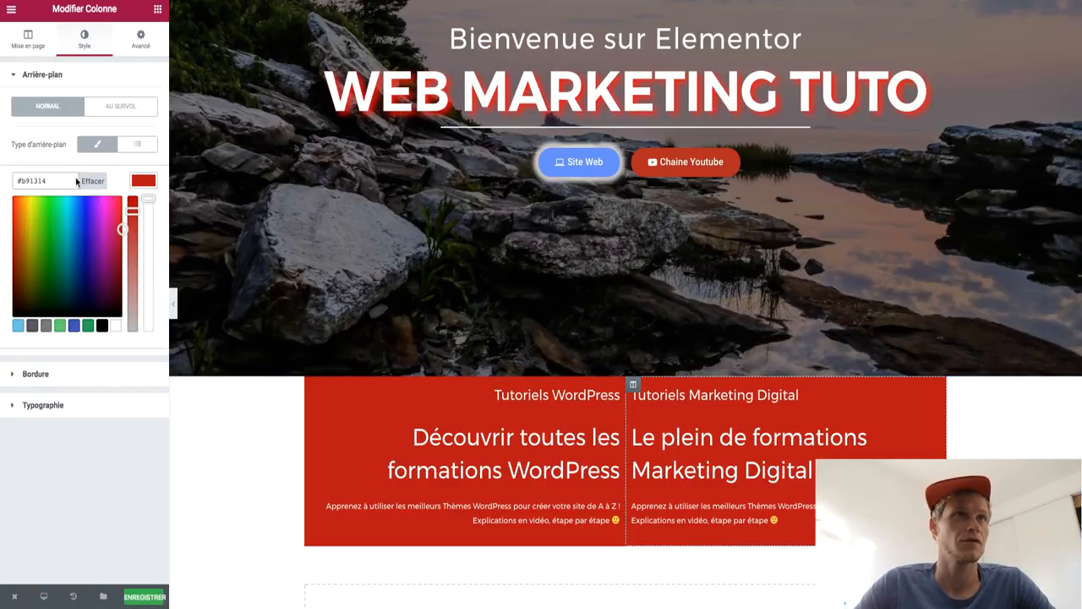
{"action": "key", "text": "Return"}
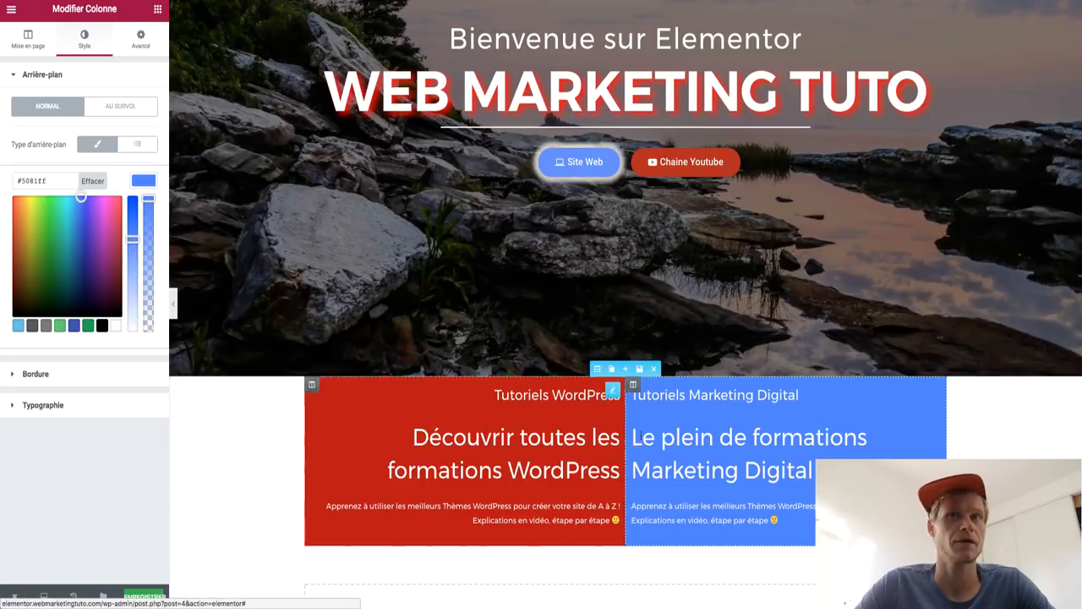
Step: Unlink the margins of the two-column section and set its top margin to -130 px so it overlaps the hero banner
{"action": "left_click", "coordinate": [602, 370]}
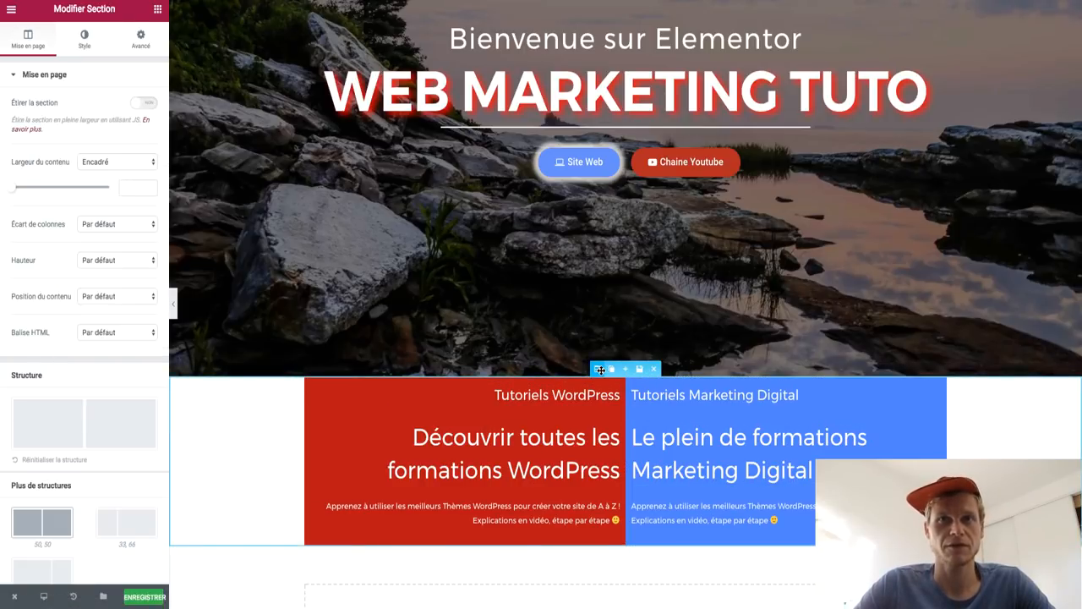
{"action": "left_click", "coordinate": [131, 51]}
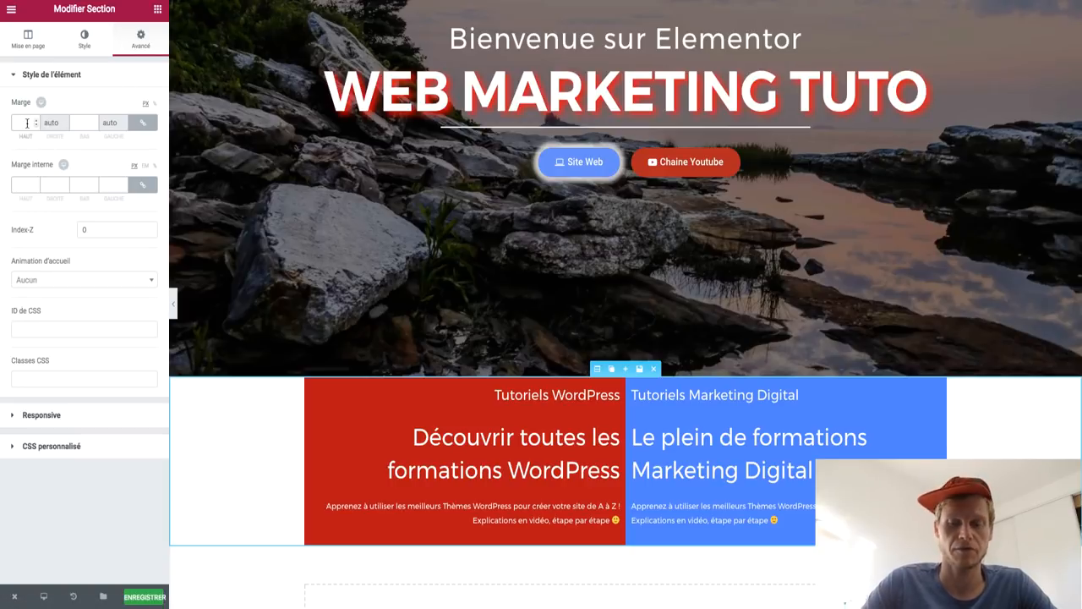
{"action": "left_click", "coordinate": [139, 124]}
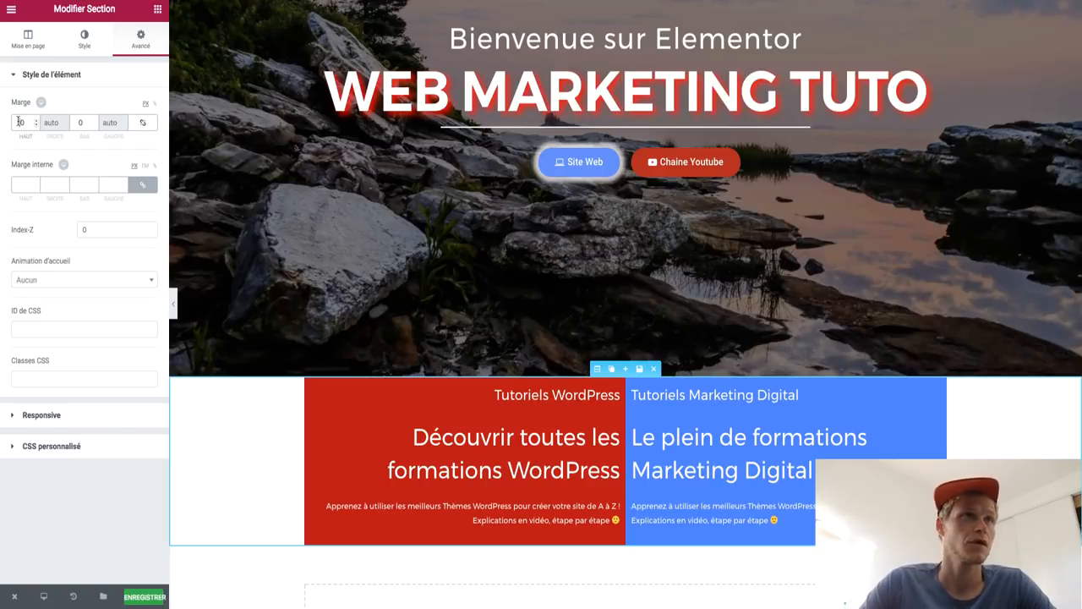
{"action": "type", "text": "100"}
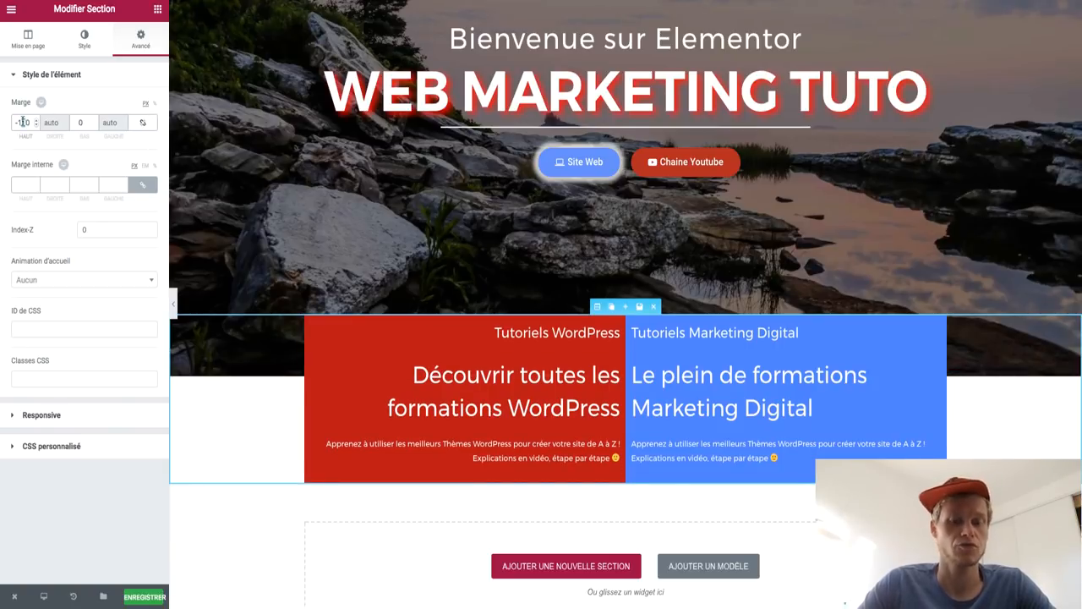
{"action": "type", "text": "2"}
{"action": "key", "text": "BackSpace"}
{"action": "type", "text": "3"}
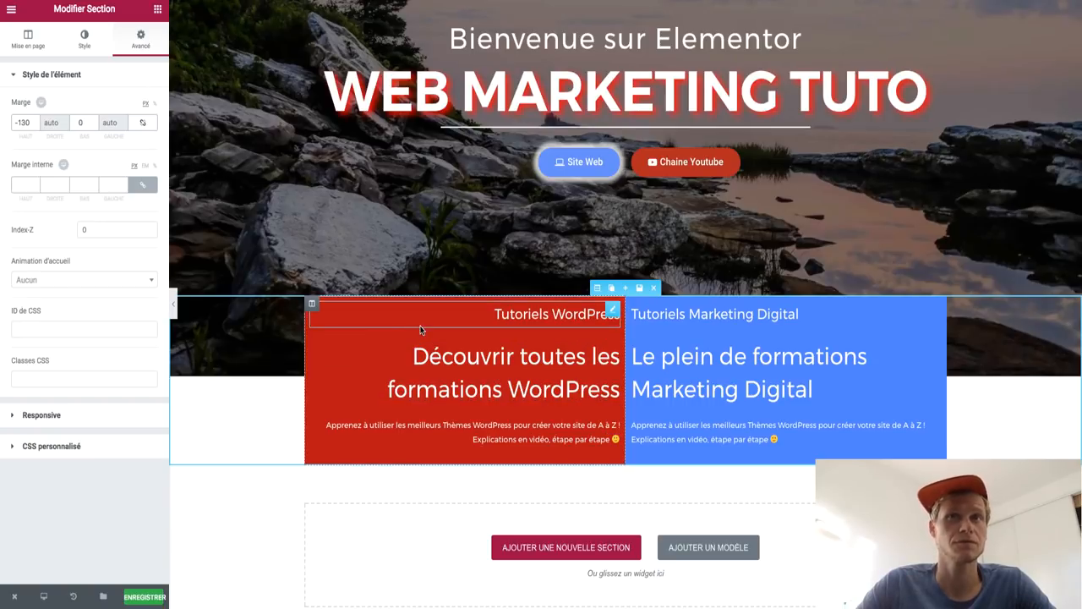
Step: Set the red column's inner padding to 20 px on the top, bottom and left and 40 px on the right
{"action": "left_click", "coordinate": [312, 304]}
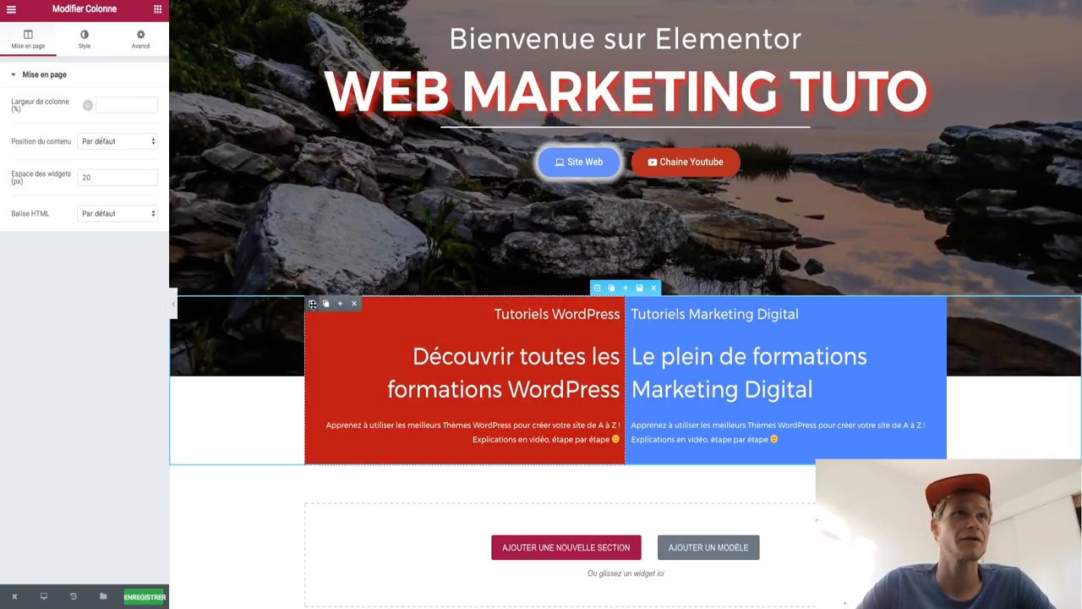
{"action": "left_click", "coordinate": [141, 39]}
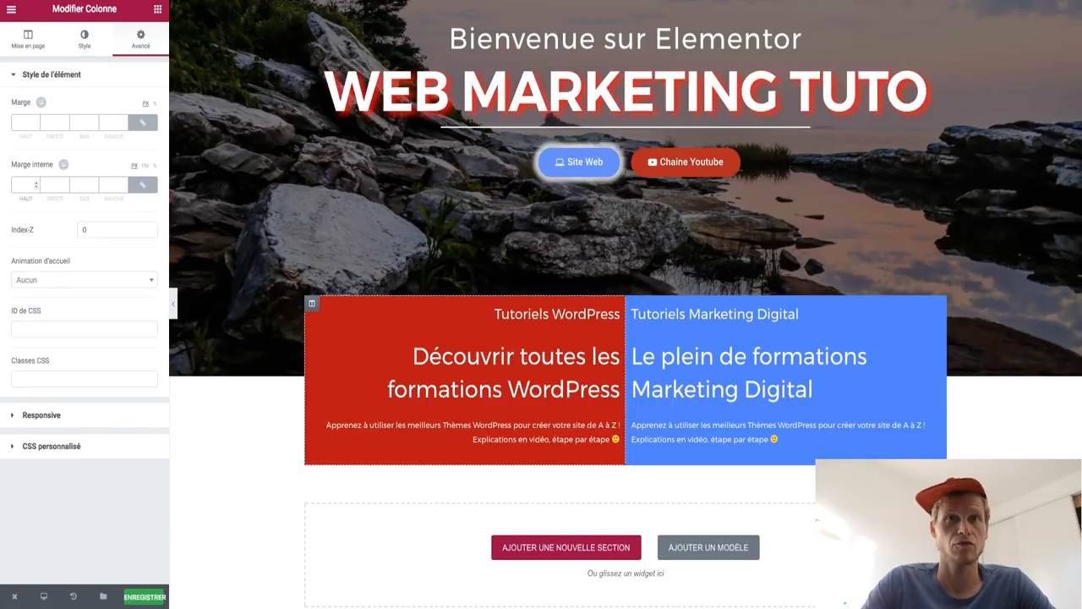
{"action": "type", "text": "20"}
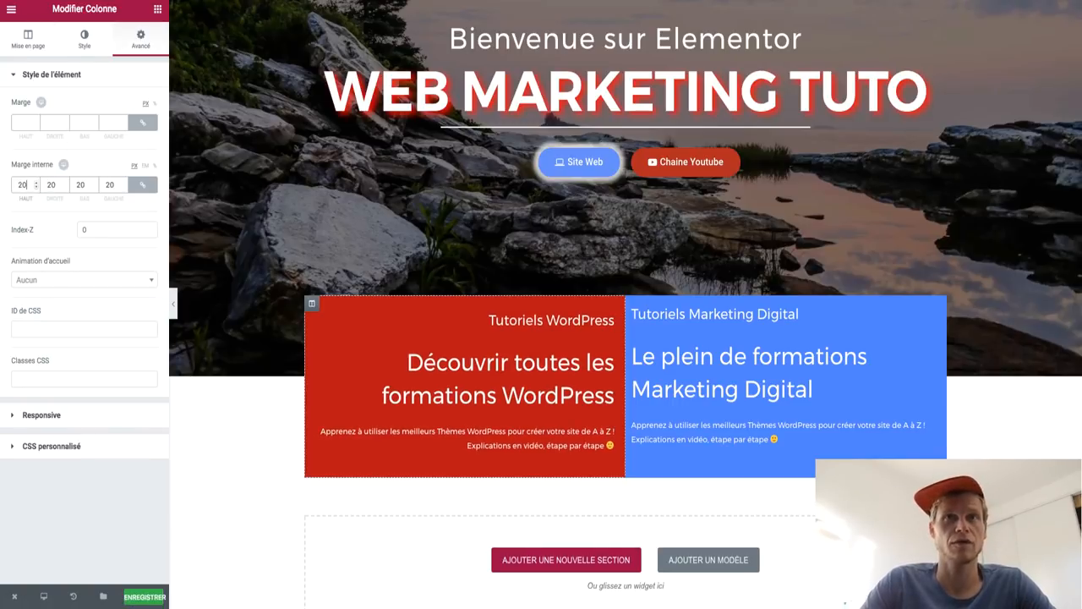
{"action": "left_click", "coordinate": [144, 192]}
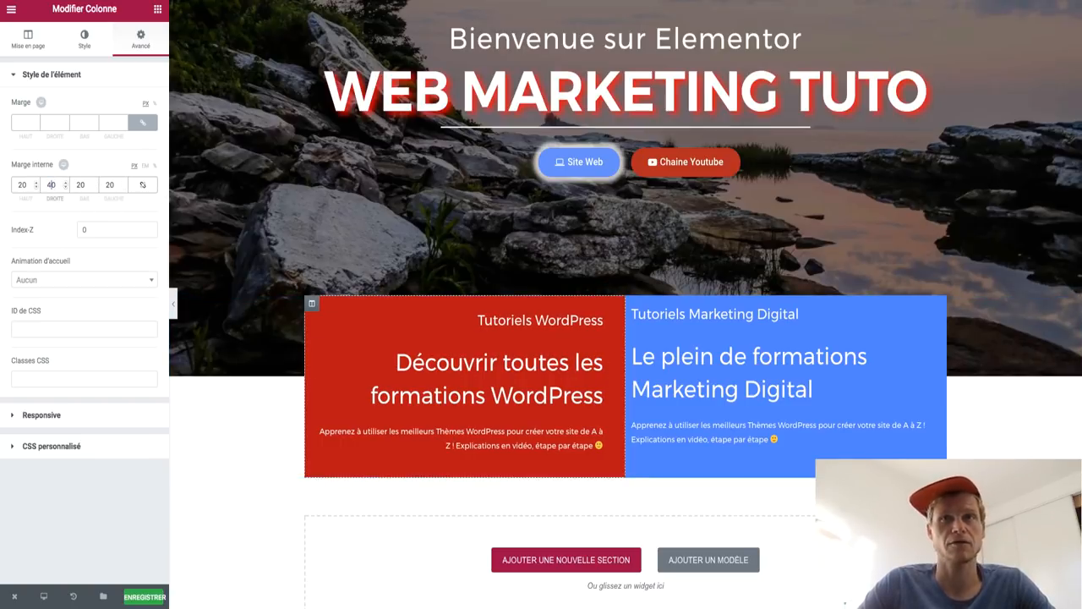
Step: Set the blue column's inner padding to 20 px on the top, right and bottom and 40 px on the left
{"action": "left_click", "coordinate": [668, 319]}
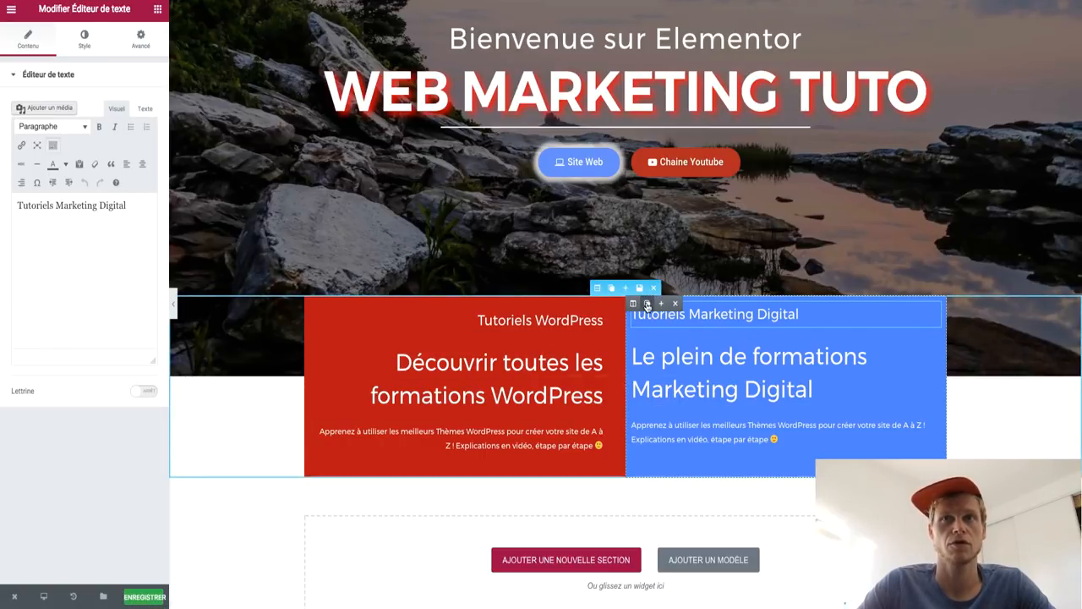
{"action": "left_click", "coordinate": [634, 304]}
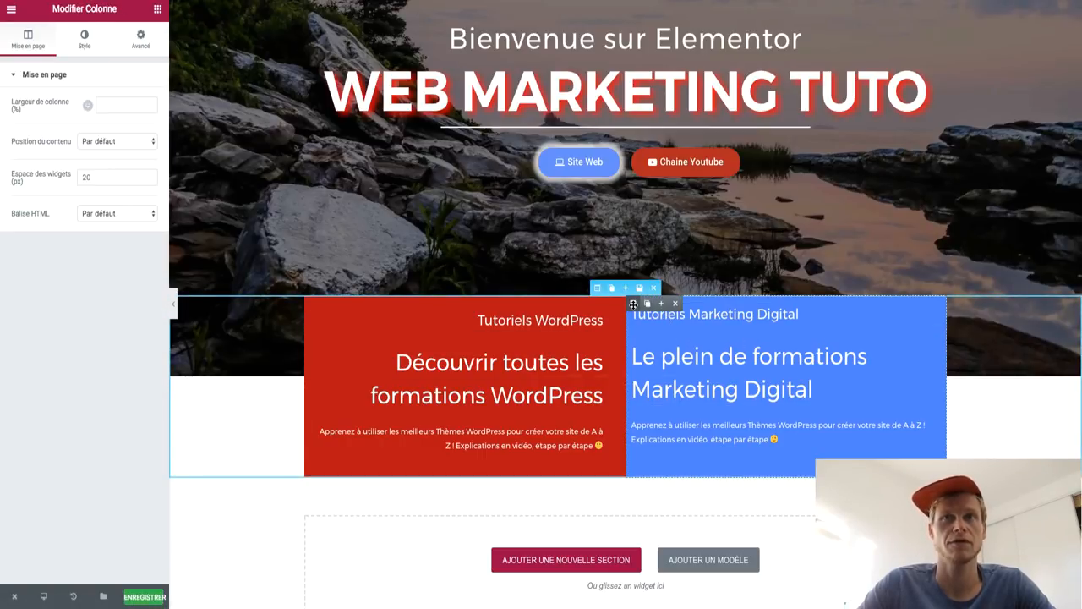
{"action": "left_click", "coordinate": [134, 47]}
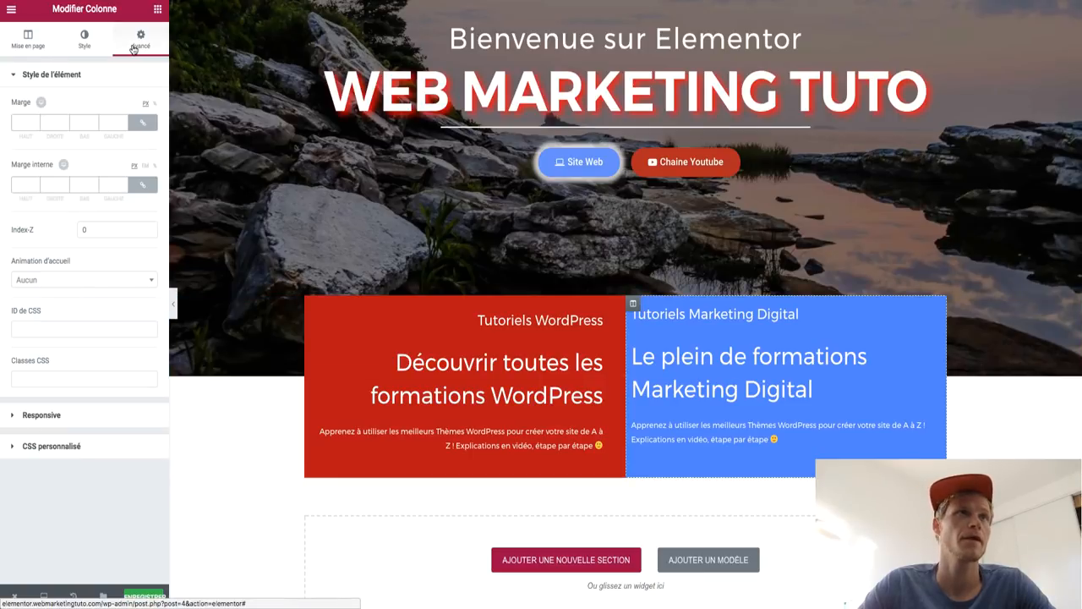
{"action": "left_click", "coordinate": [26, 187]}
{"action": "type", "text": "20"}
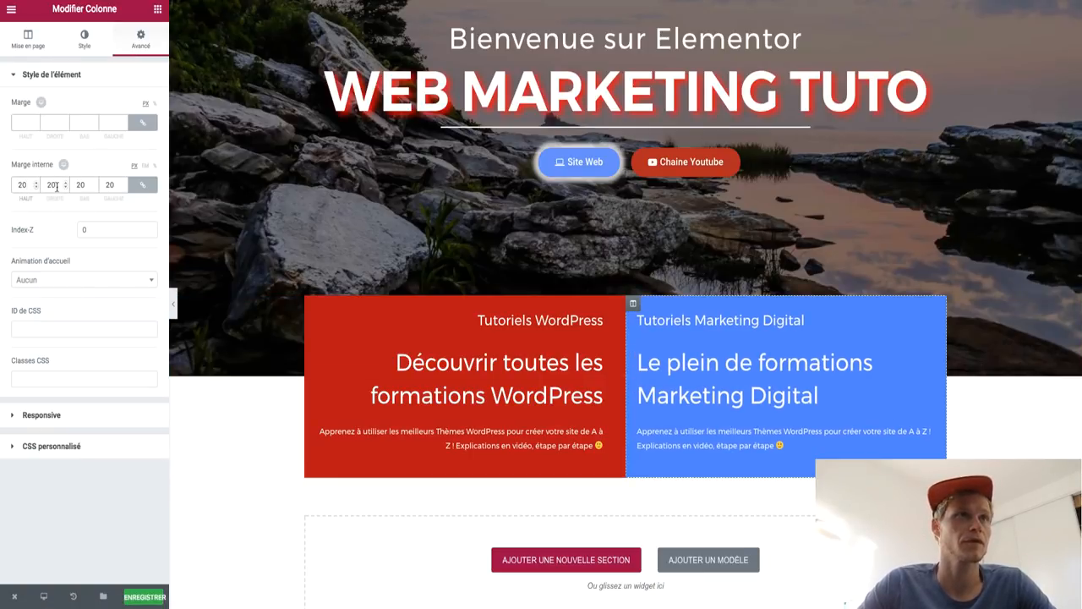
{"action": "left_click", "coordinate": [142, 184]}
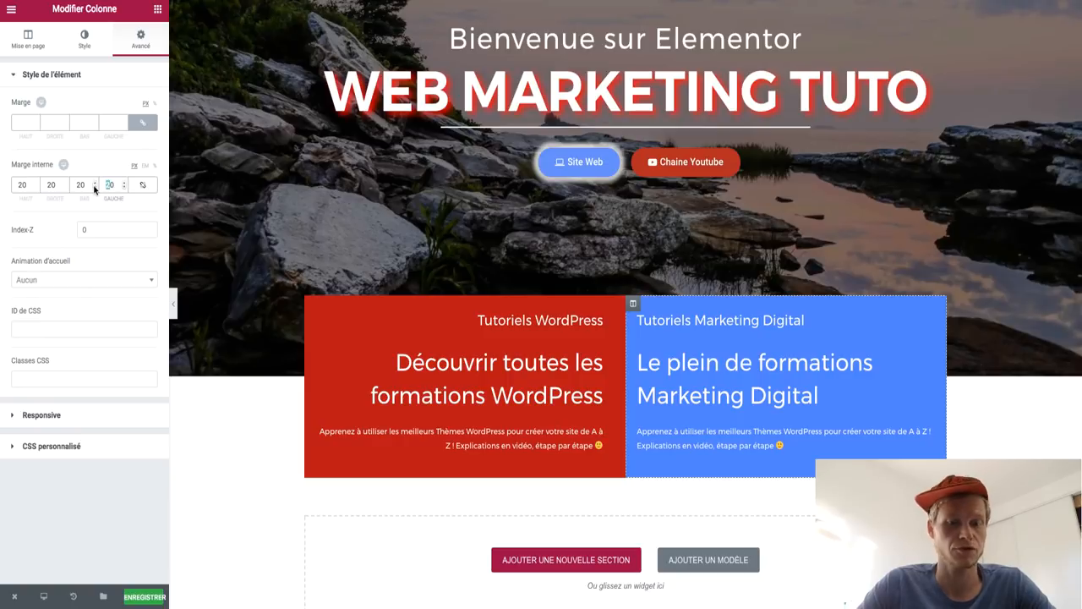
{"action": "type", "text": "40"}
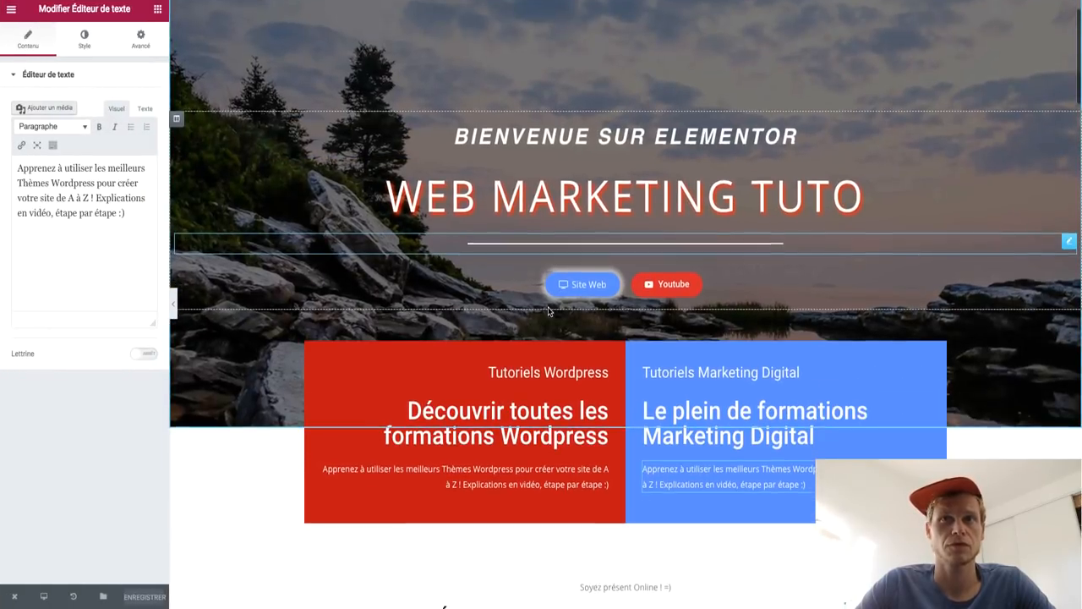
Step: Examine the small intro text and the title in the section below the two-column block on the example page
{"action": "scroll", "coordinate": [548, 311], "scroll_direction": "down", "scroll_amount": 1}
{"action": "scroll", "coordinate": [665, 358], "scroll_direction": "down", "scroll_amount": 4}
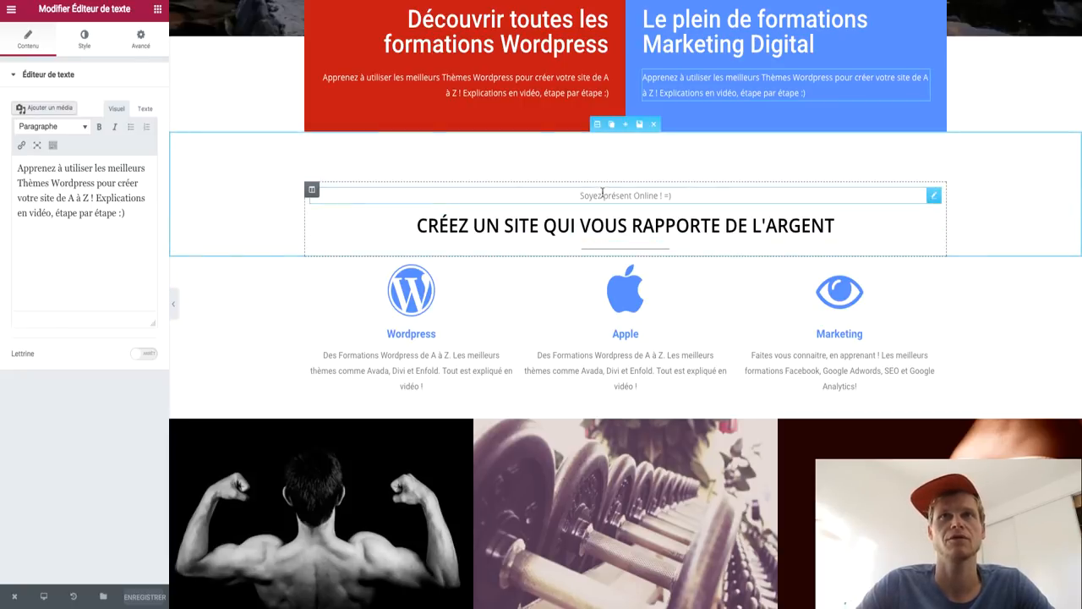
{"action": "scroll", "coordinate": [533, 175], "scroll_direction": "up", "scroll_amount": 3}
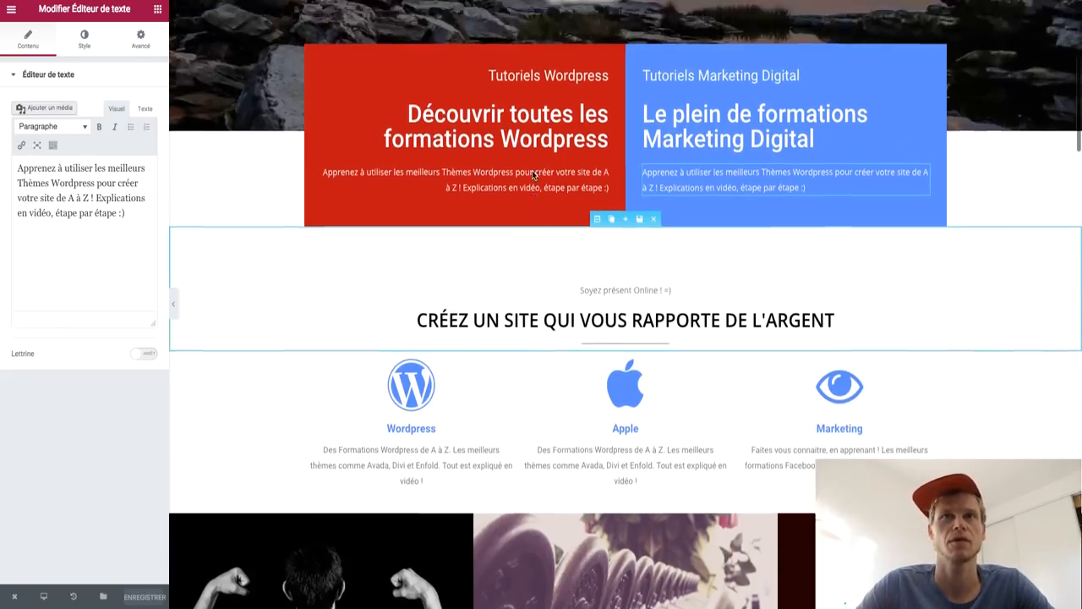
{"action": "left_click", "coordinate": [623, 301]}
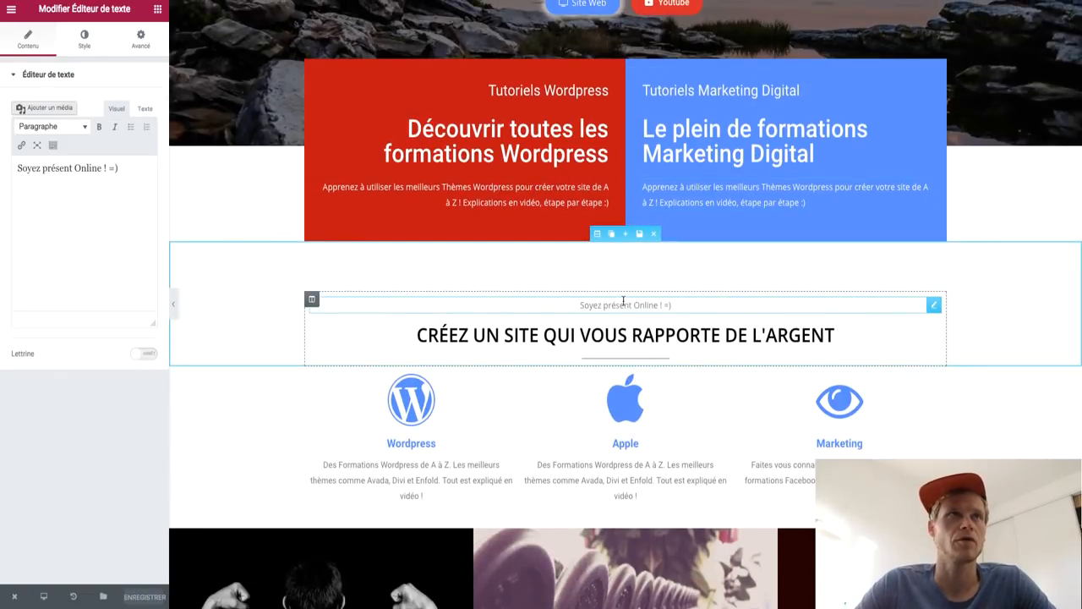
{"action": "left_click", "coordinate": [607, 329]}
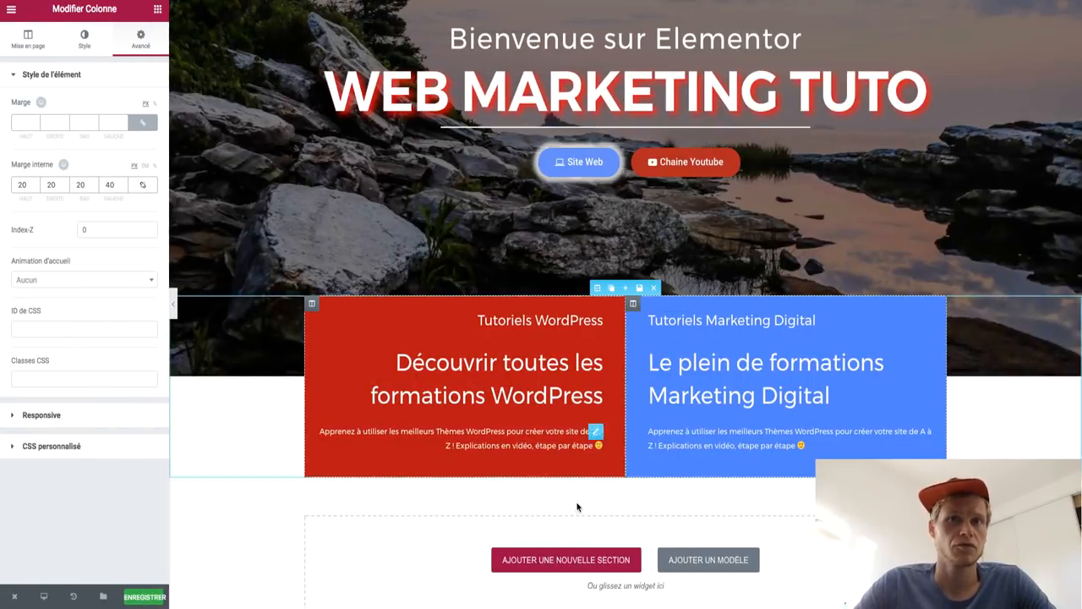
Step: Format the red column's "Découvrir toutes les formations WordPress" text as Titre 2 and set its size to 35 px
{"action": "scroll", "coordinate": [577, 507], "scroll_direction": "down", "scroll_amount": 2}
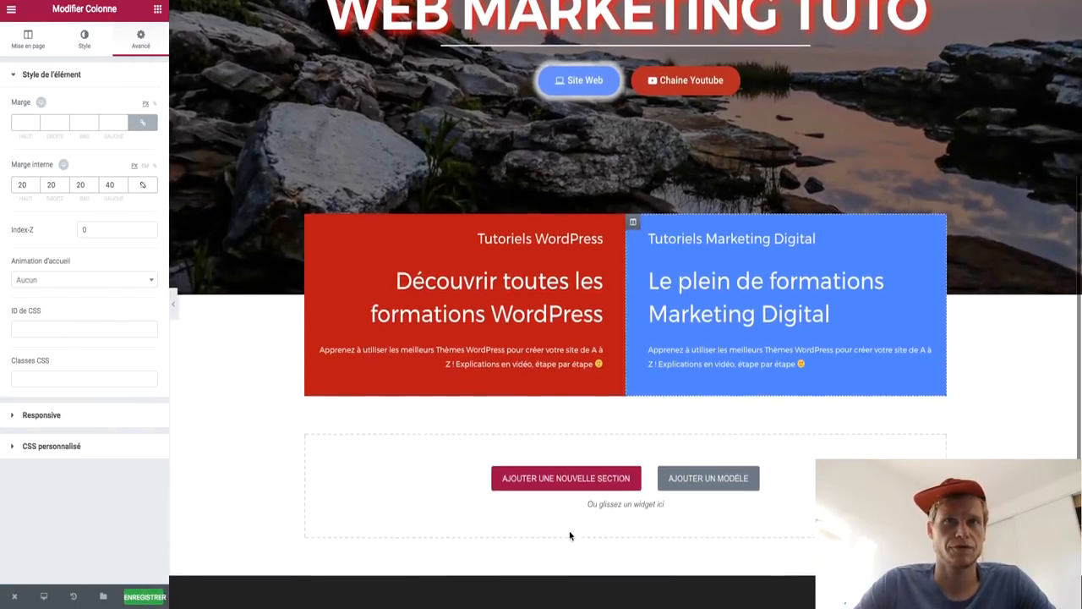
{"action": "left_click", "coordinate": [493, 251]}
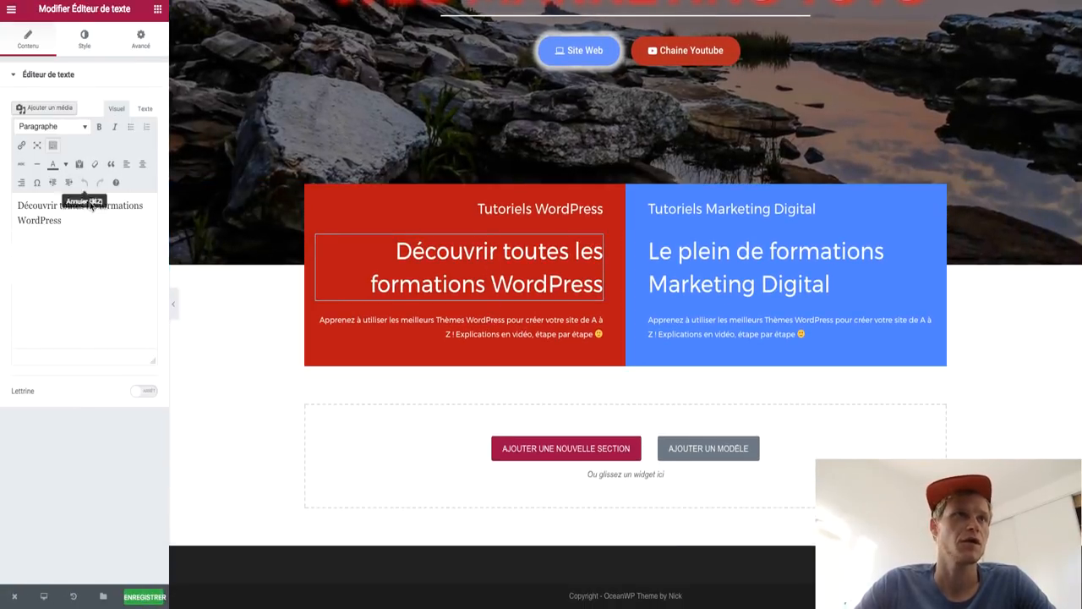
{"action": "left_click_drag", "start_coordinate": [80, 220], "coordinate": [7, 208]}
{"action": "left_click", "coordinate": [74, 127]}
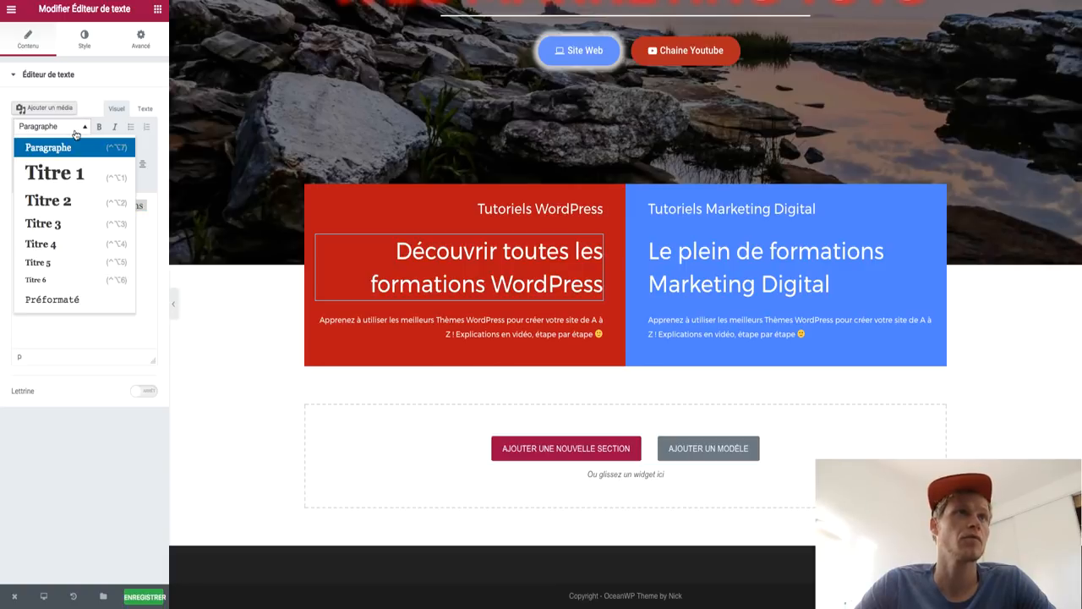
{"action": "left_click", "coordinate": [73, 201]}
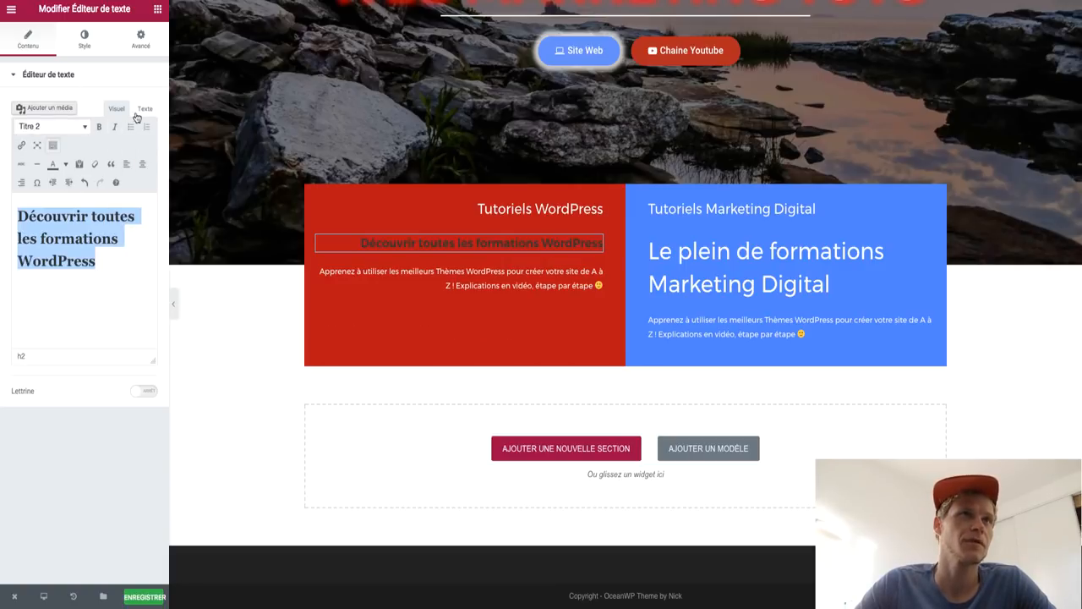
{"action": "left_click", "coordinate": [96, 47]}
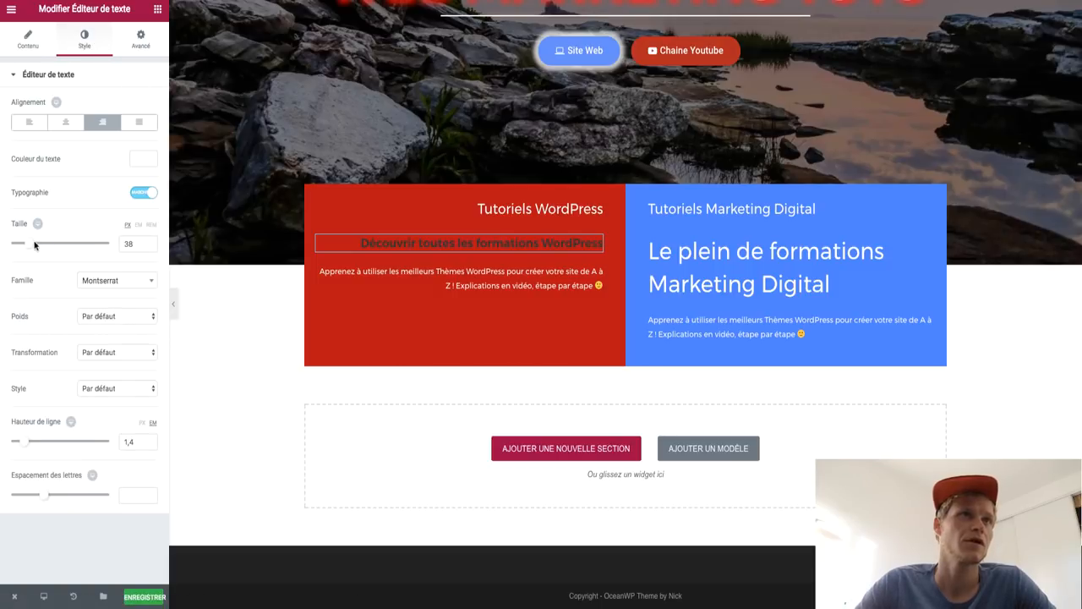
{"action": "left_click_drag", "start_coordinate": [30, 244], "coordinate": [42, 245]}
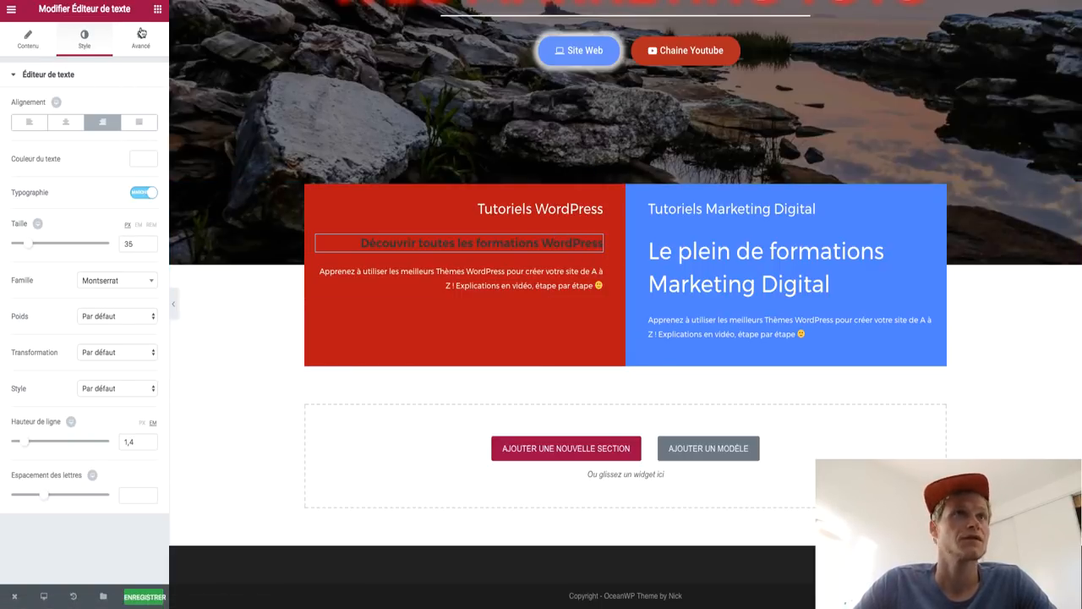
Step: Add a heading widget above the red column's "Découvrir toutes les formations WordPress" text and copy that text
{"action": "left_click", "coordinate": [157, 9]}
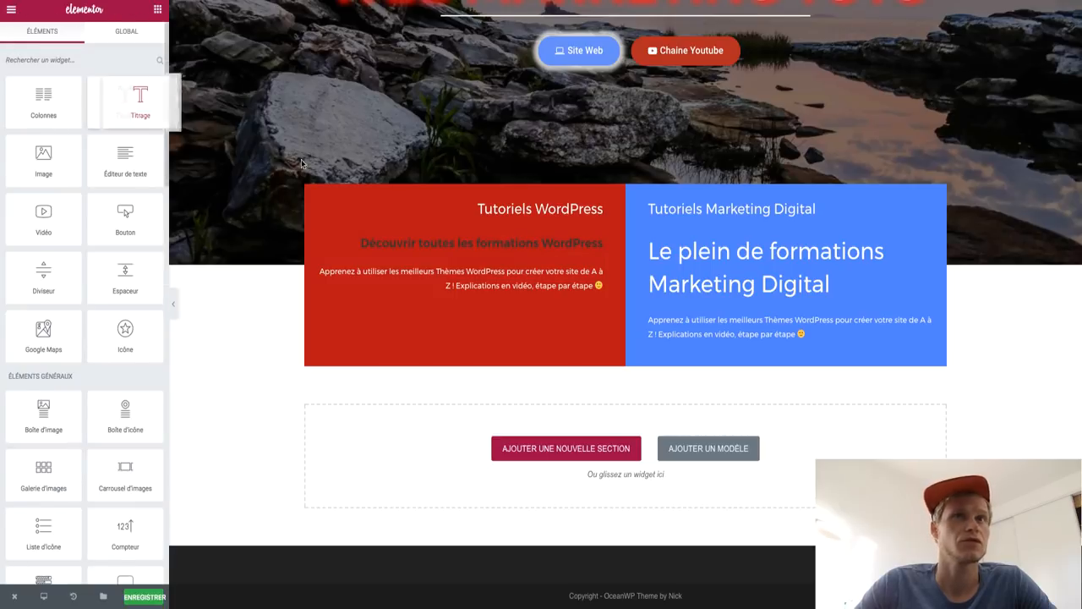
{"action": "left_click_drag", "start_coordinate": [127, 93], "coordinate": [422, 242]}
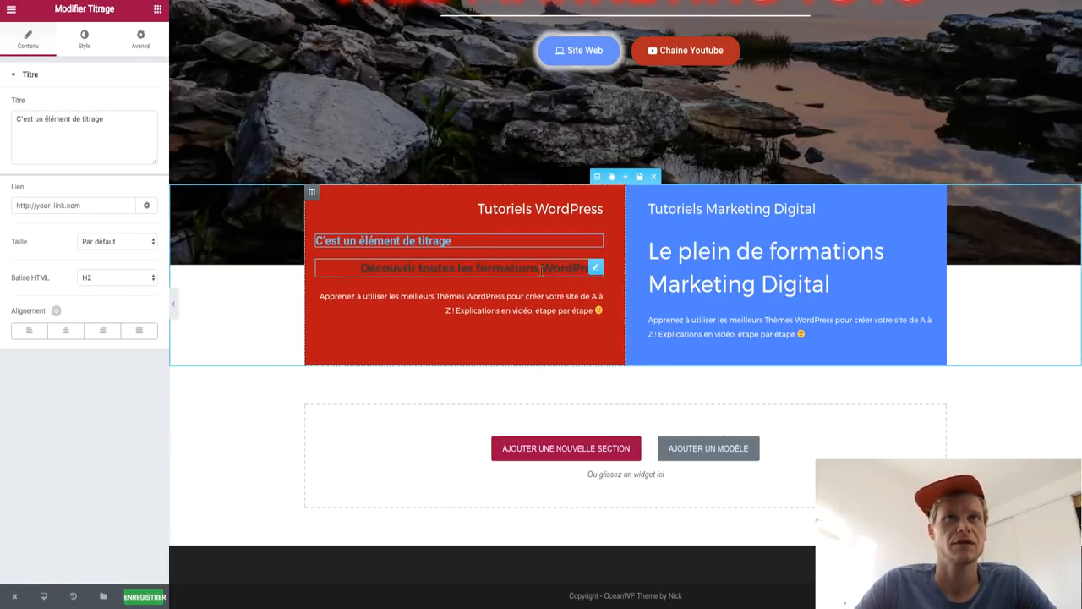
{"action": "left_click", "coordinate": [486, 268]}
{"action": "left_click_drag", "start_coordinate": [96, 262], "coordinate": [18, 217]}
{"action": "key", "text": "ctrl+c"}
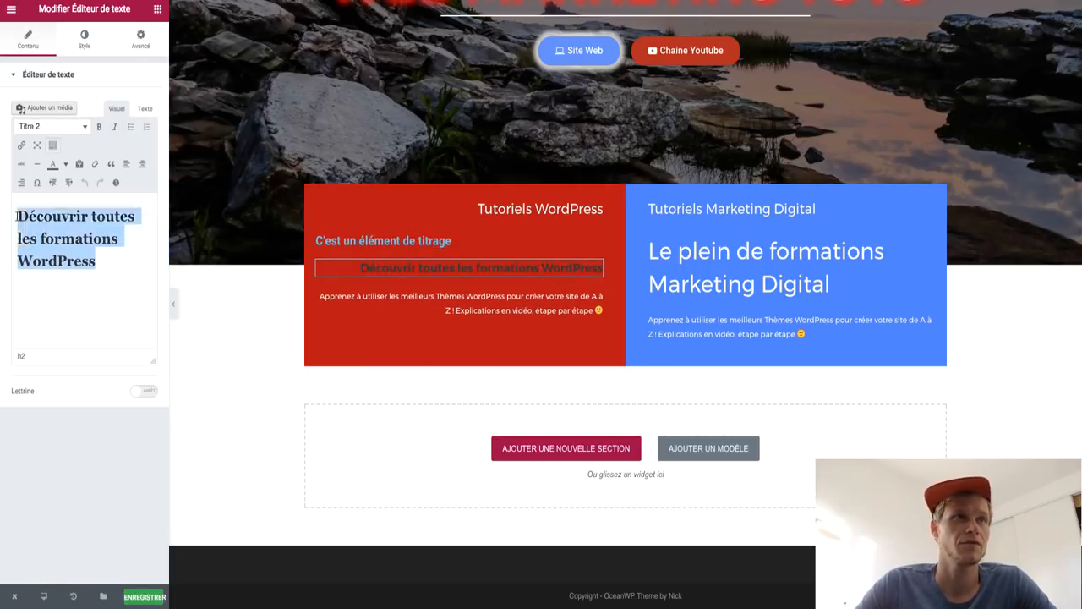
Step: Replace the new heading's title with the copied "Découvrir toutes les formations WordPress"
{"action": "left_click", "coordinate": [84, 42]}
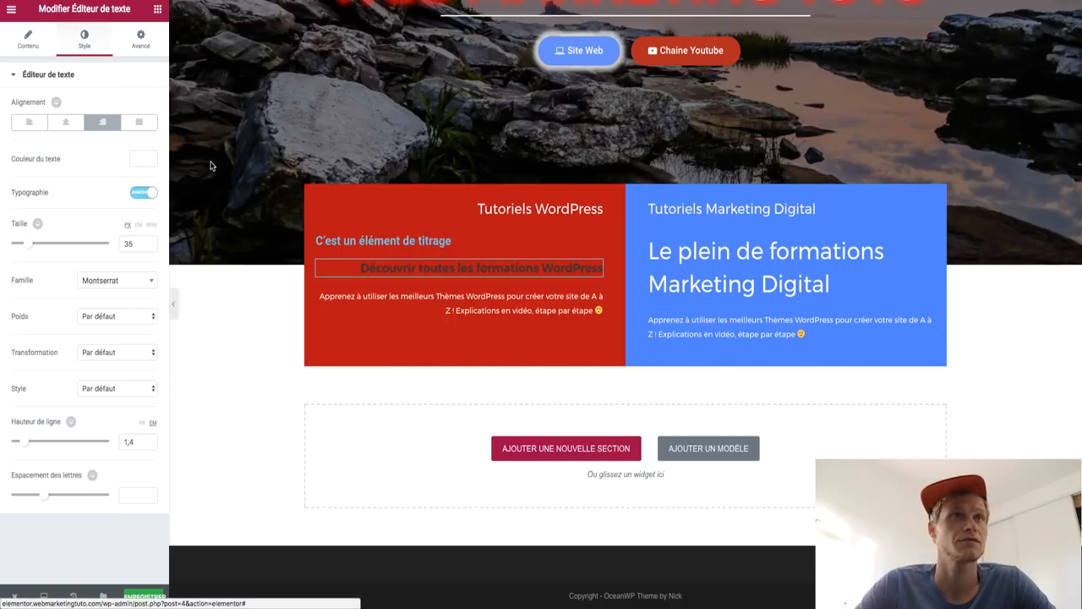
{"action": "left_click", "coordinate": [384, 240]}
{"action": "left_click", "coordinate": [111, 148]}
{"action": "key", "text": "ctrl+a"}
{"action": "key", "text": "ctrl+v"}
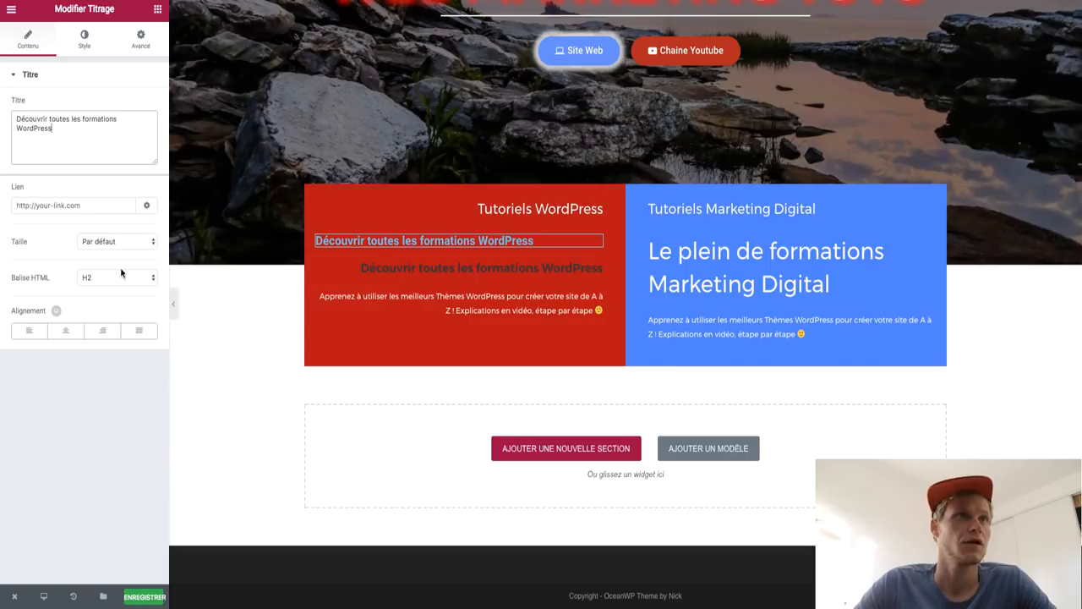
Step: Align the new heading in the red column to the right and set its text color to white
{"action": "left_click", "coordinate": [85, 41]}
{"action": "left_click", "coordinate": [42, 54]}
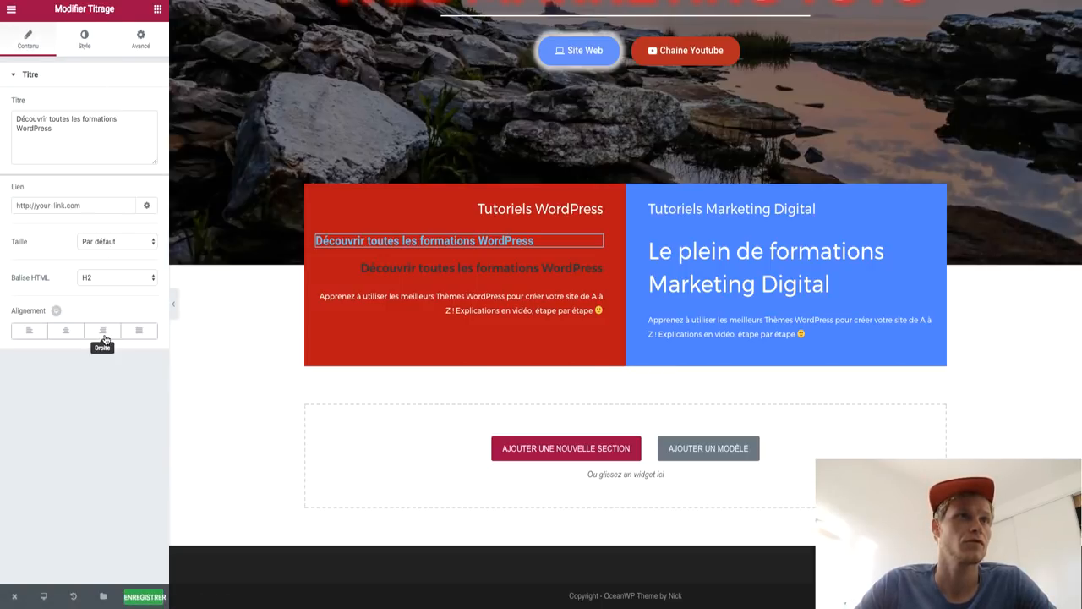
{"action": "left_click", "coordinate": [102, 331]}
{"action": "left_click", "coordinate": [75, 49]}
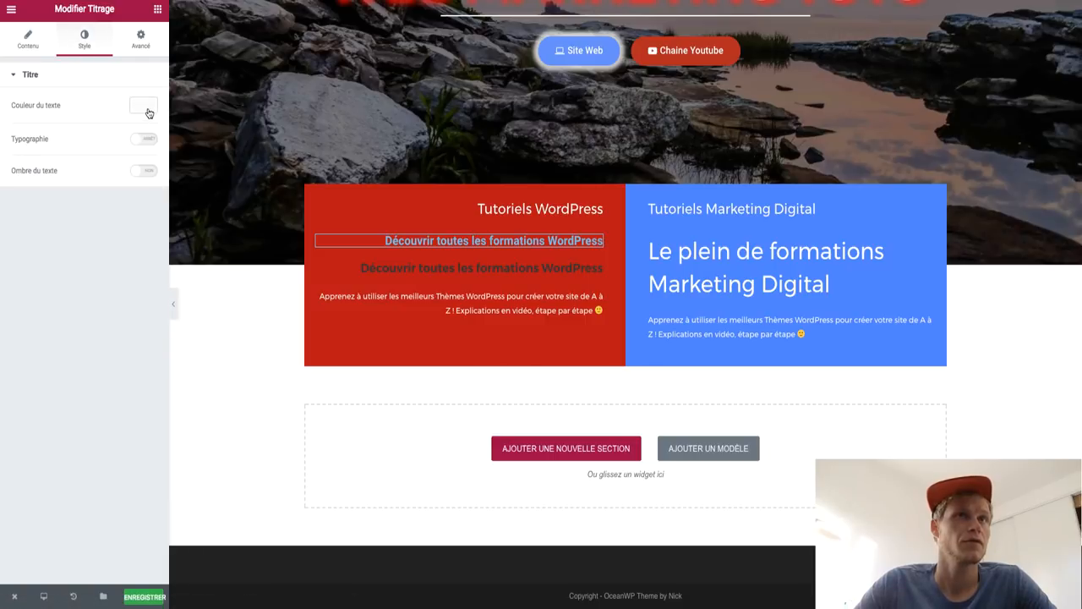
{"action": "left_click", "coordinate": [144, 114]}
{"action": "left_click", "coordinate": [113, 252]}
{"action": "left_click", "coordinate": [121, 297]}
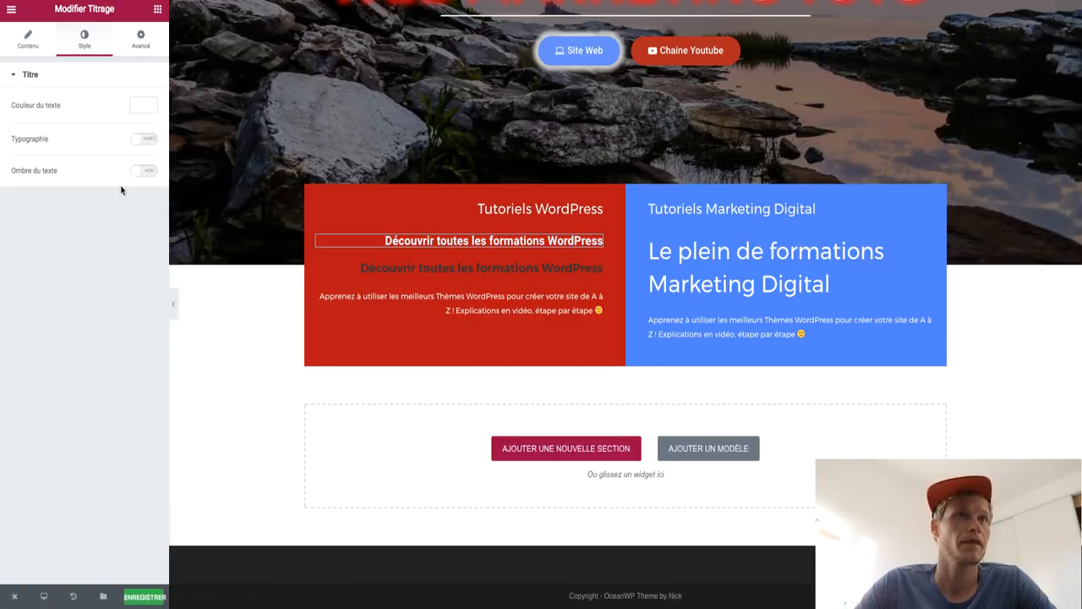
Step: Set the new red-column heading's typography to Montserrat, size 36 px, weight 400 and line height 1.5 em
{"action": "left_click", "coordinate": [143, 141]}
{"action": "left_click", "coordinate": [135, 227]}
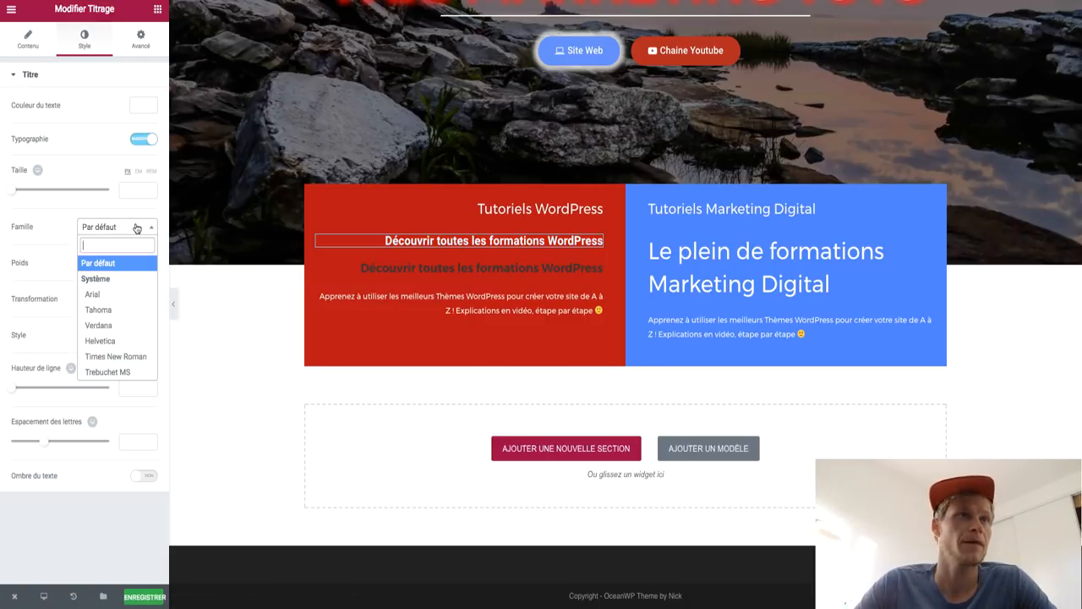
{"action": "type", "text": "monts"}
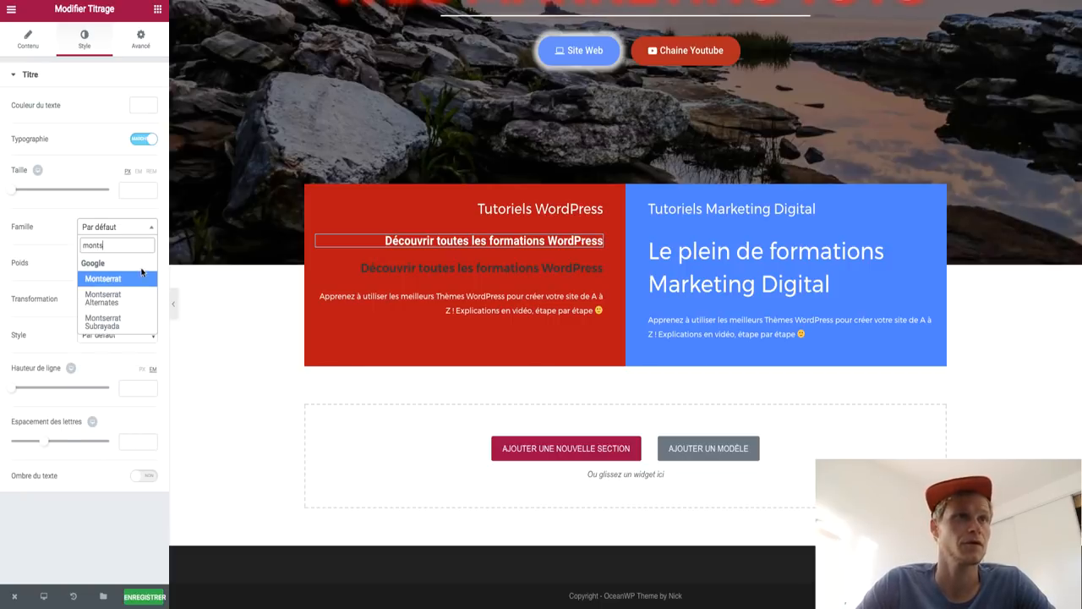
{"action": "left_click", "coordinate": [135, 279]}
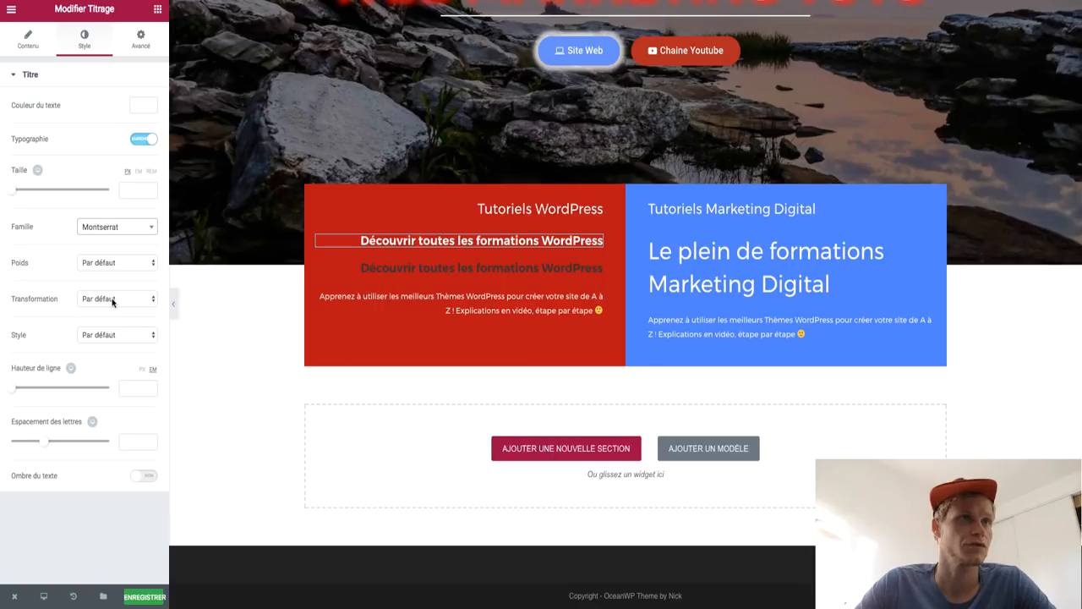
{"action": "left_click_drag", "start_coordinate": [13, 189], "coordinate": [31, 193]}
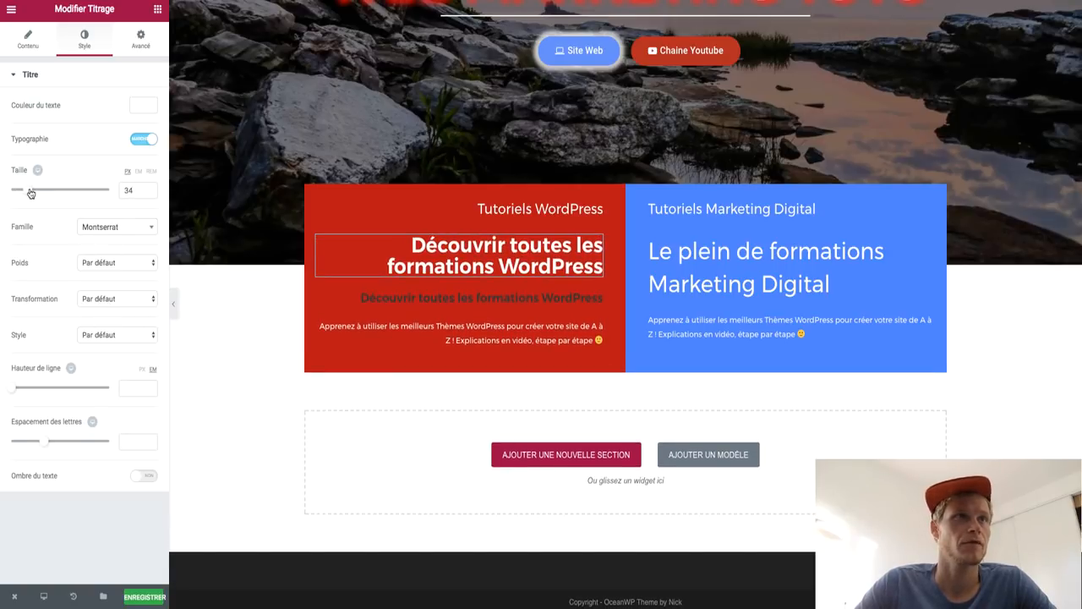
{"action": "left_click", "coordinate": [115, 262]}
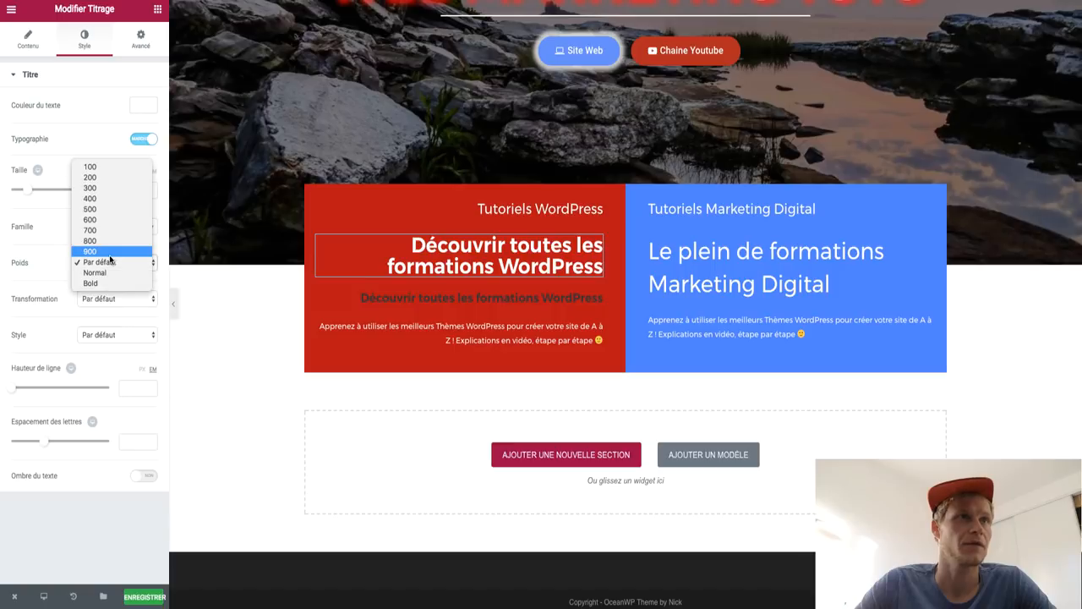
{"action": "left_click", "coordinate": [104, 199]}
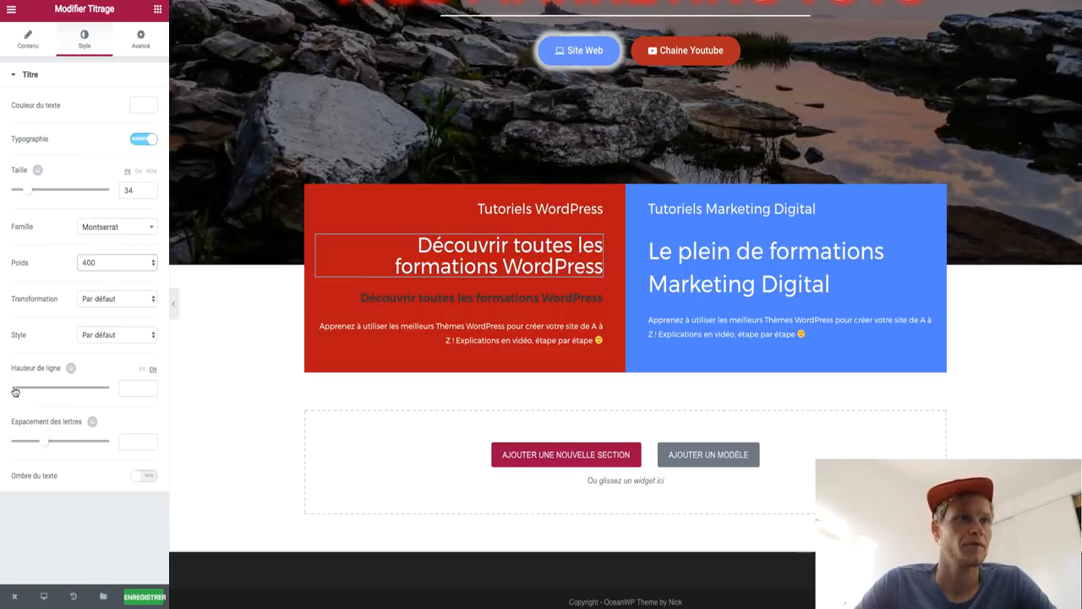
{"action": "left_click_drag", "start_coordinate": [14, 391], "coordinate": [29, 390]}
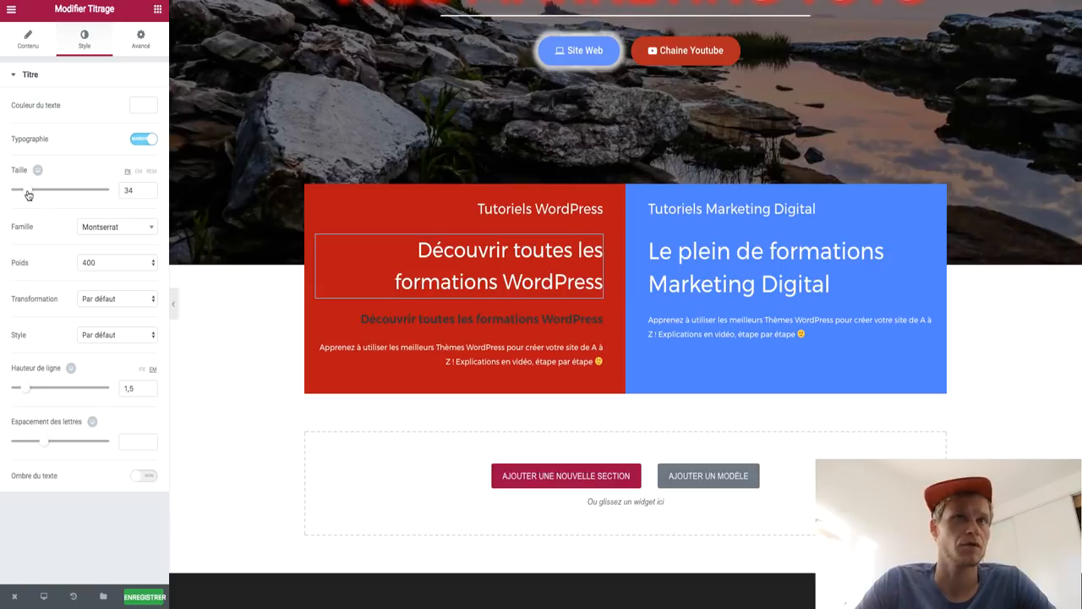
{"action": "left_click_drag", "start_coordinate": [28, 195], "coordinate": [27, 195]}
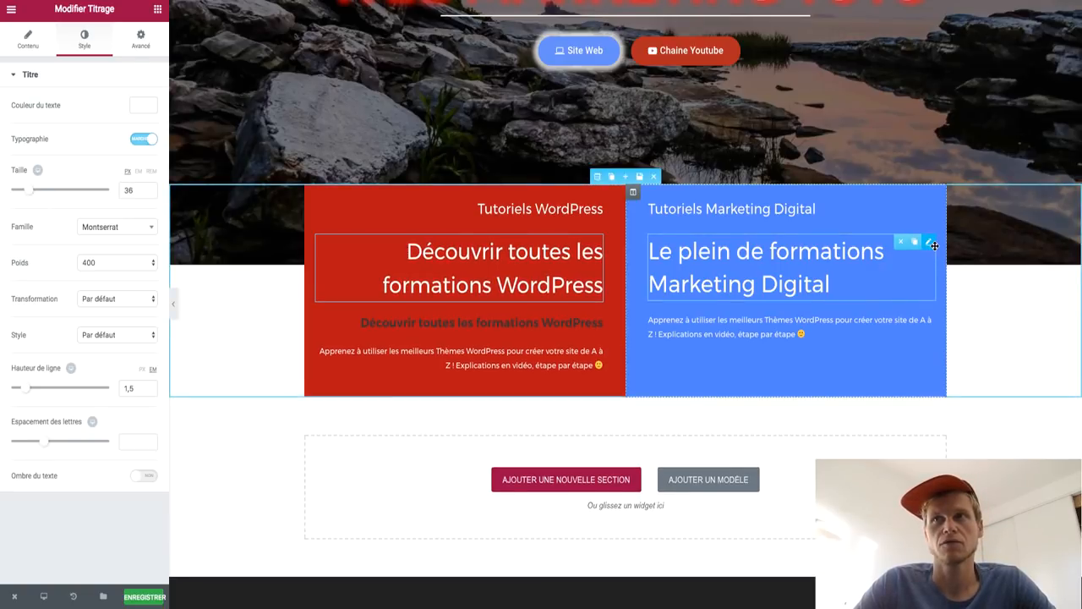
Step: Replace the blue column's large heading with a duplicate of the red column's heading, aligned left
{"action": "left_click", "coordinate": [899, 242]}
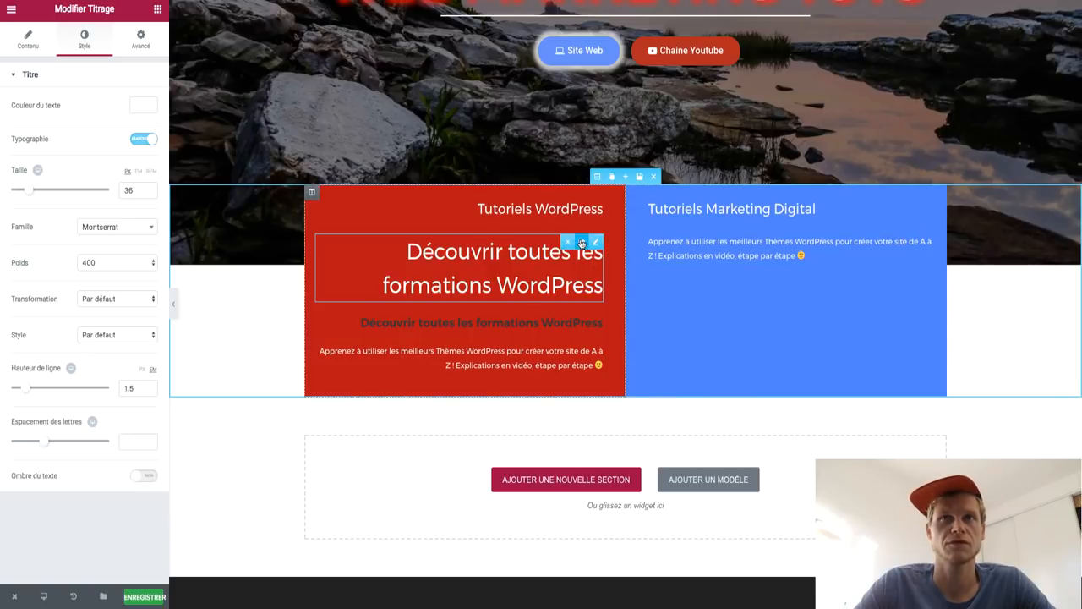
{"action": "left_click", "coordinate": [582, 242]}
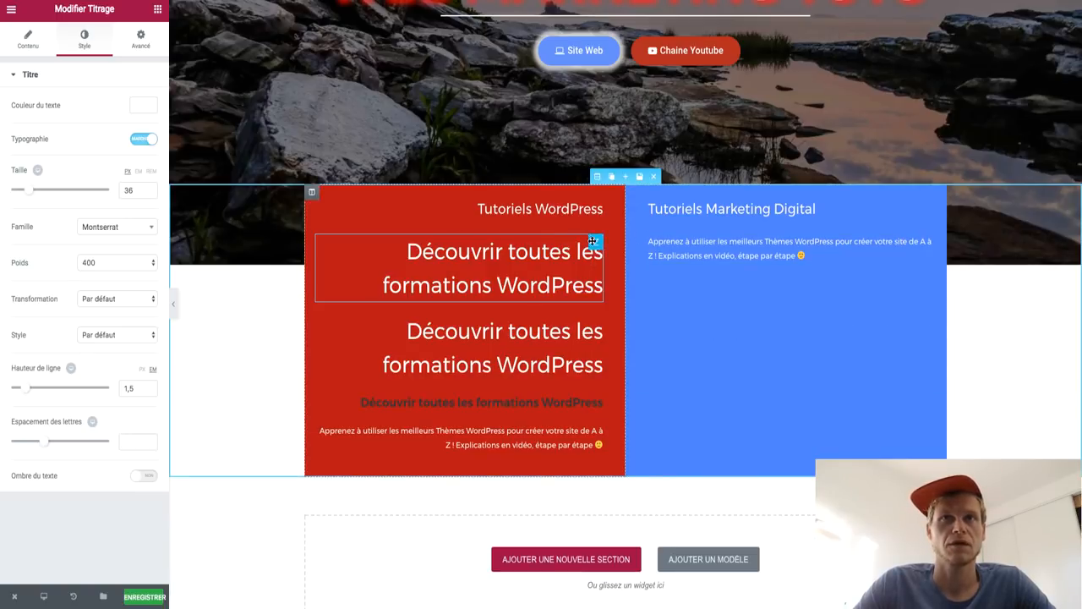
{"action": "left_click_drag", "start_coordinate": [595, 243], "coordinate": [679, 242]}
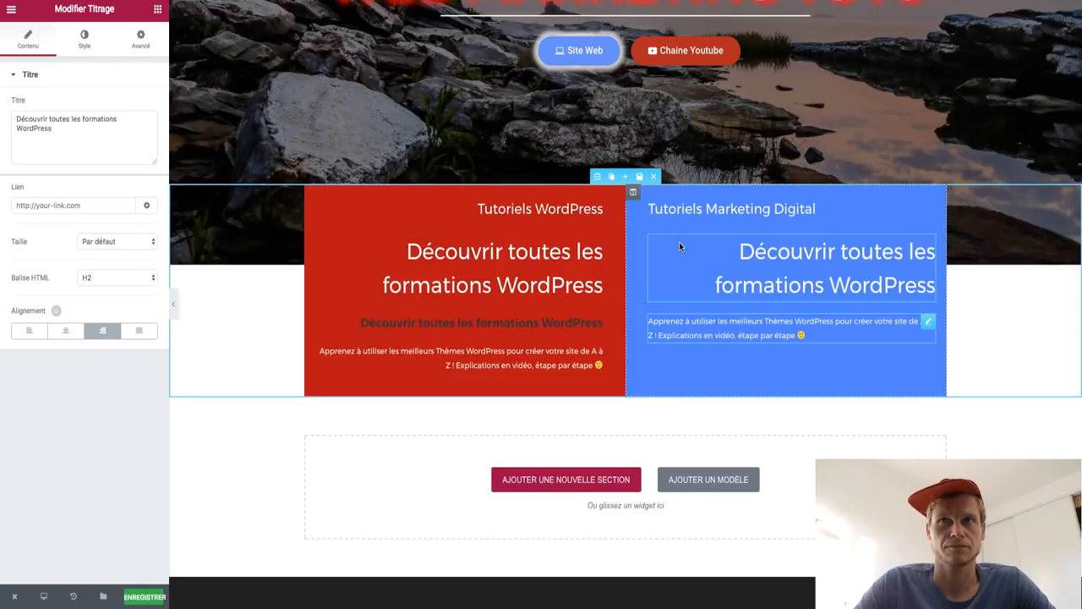
{"action": "left_click", "coordinate": [28, 330]}
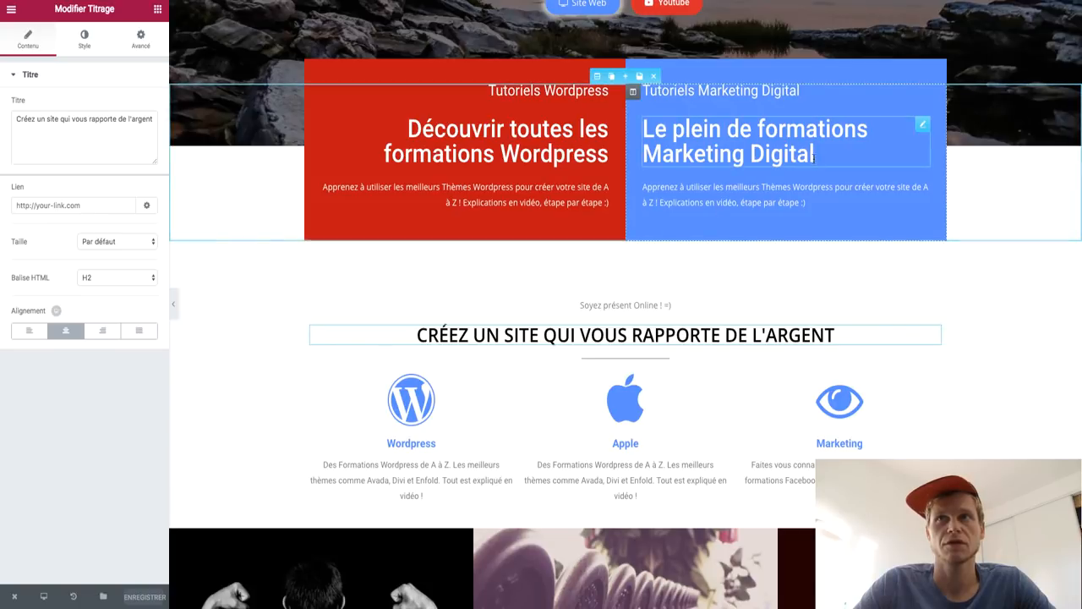
Step: Copy "Le plein de formations Marketing Digital" from the example page and use it as the blue column heading's title
{"action": "left_click_drag", "start_coordinate": [693, 129], "coordinate": [698, 129]}
{"action": "left_click", "coordinate": [695, 128]}
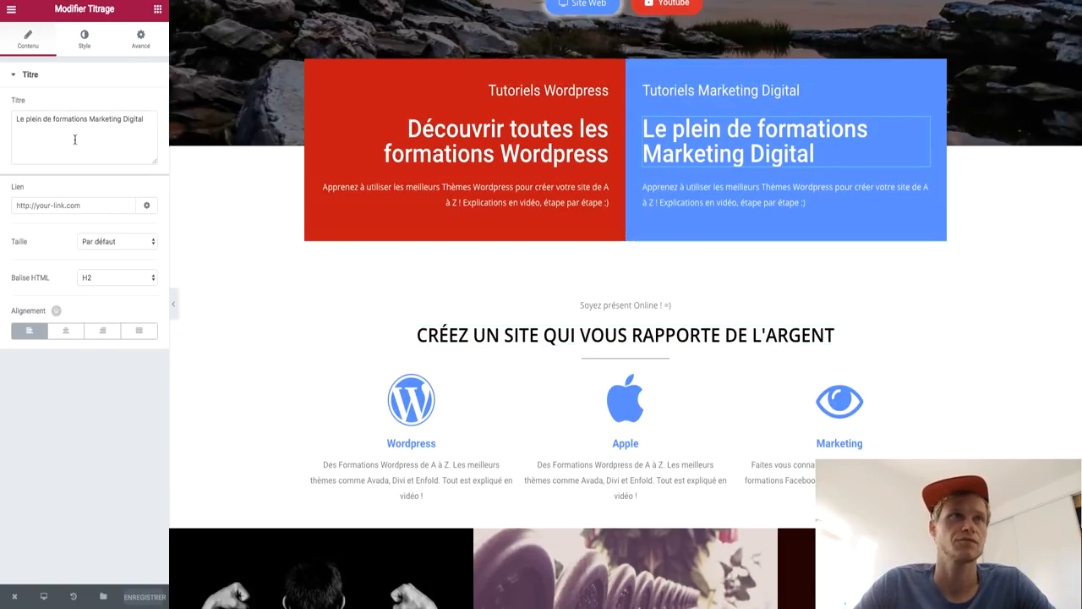
{"action": "triple_click", "coordinate": [82, 134]}
{"action": "key", "text": "ctrl+c"}
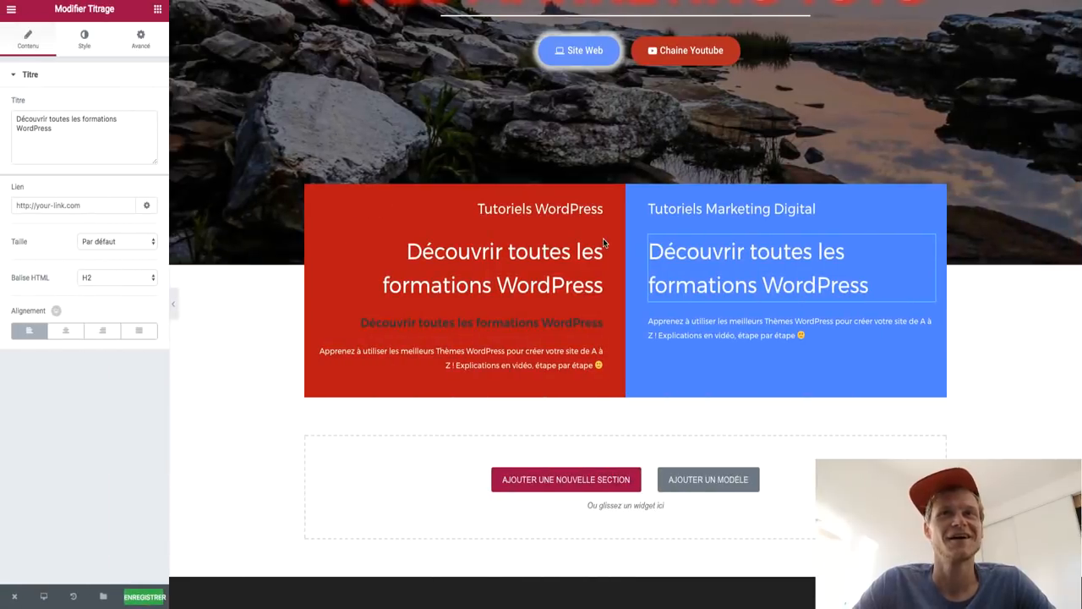
{"action": "triple_click", "coordinate": [67, 137]}
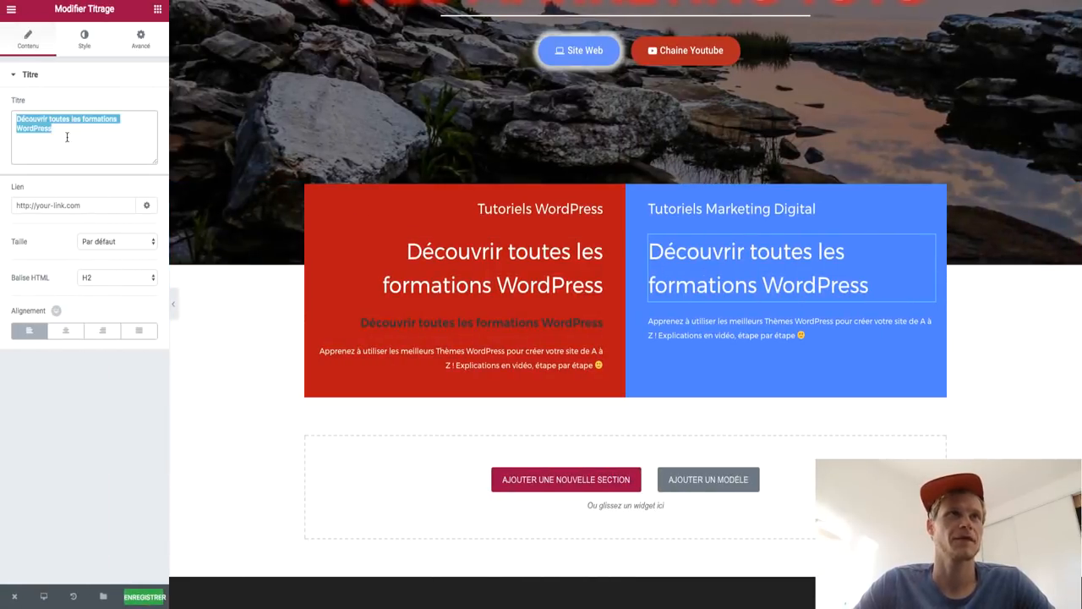
{"action": "key", "text": "ctrl+v"}
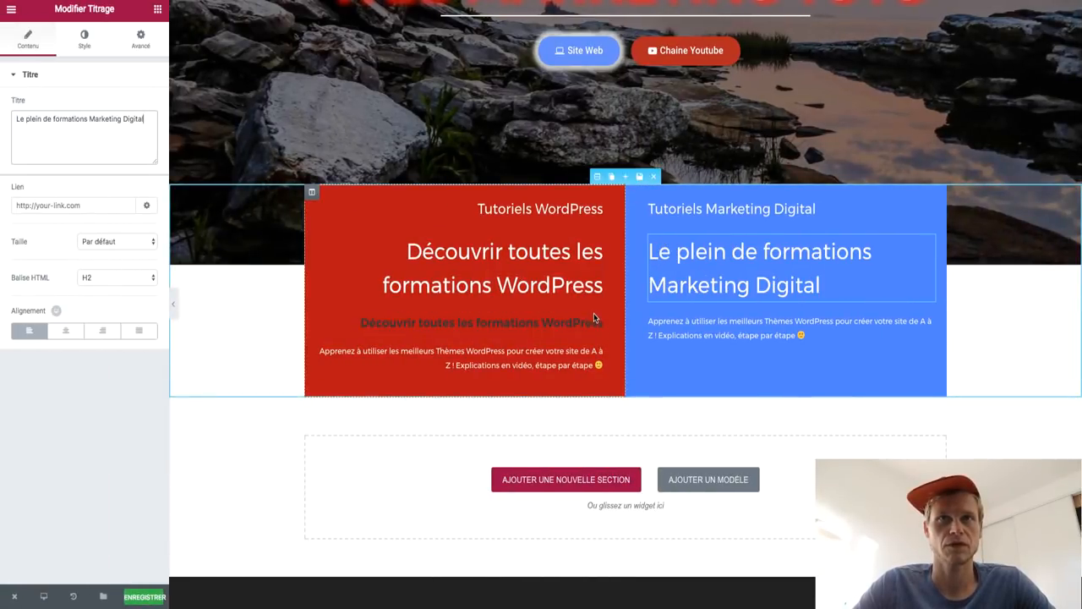
Step: Delete the dark leftover heading text in the red column and add a one-column section below the two-column block
{"action": "left_click", "coordinate": [565, 323]}
{"action": "left_click", "coordinate": [566, 322]}
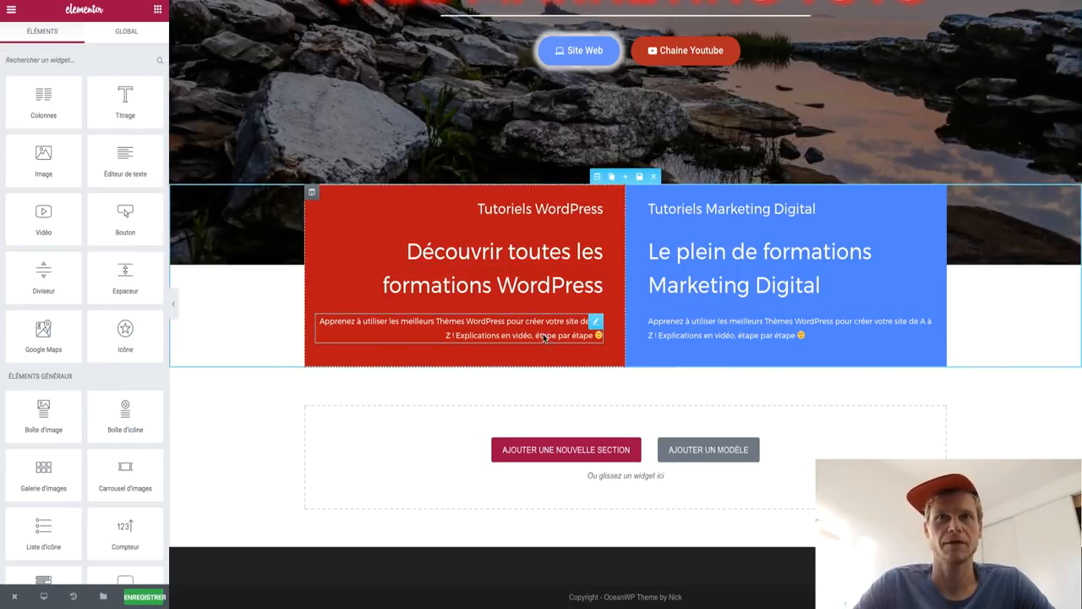
{"action": "left_click", "coordinate": [572, 444]}
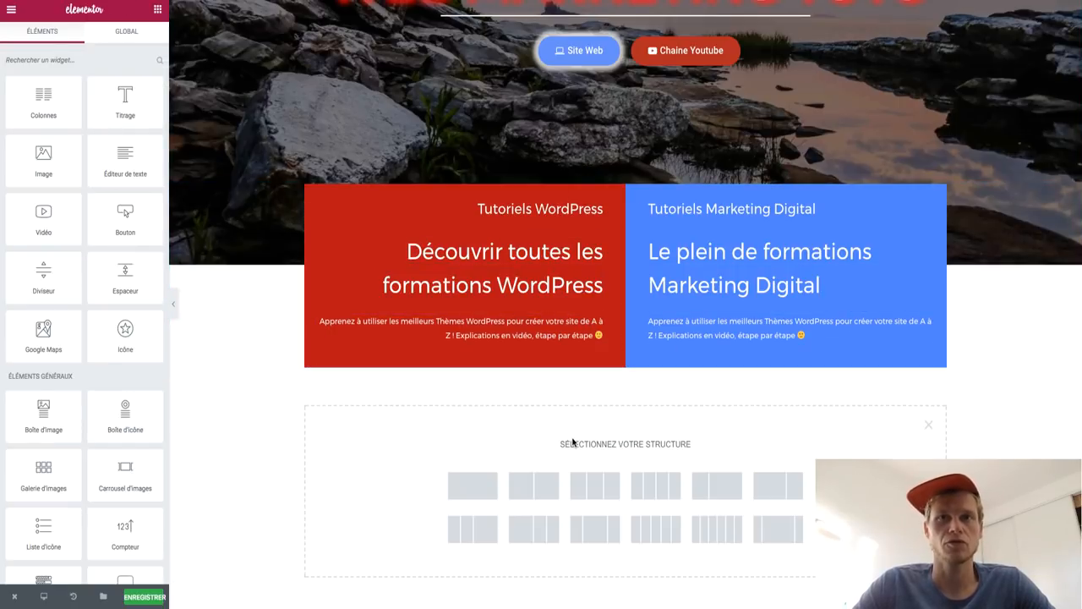
{"action": "left_click", "coordinate": [495, 481]}
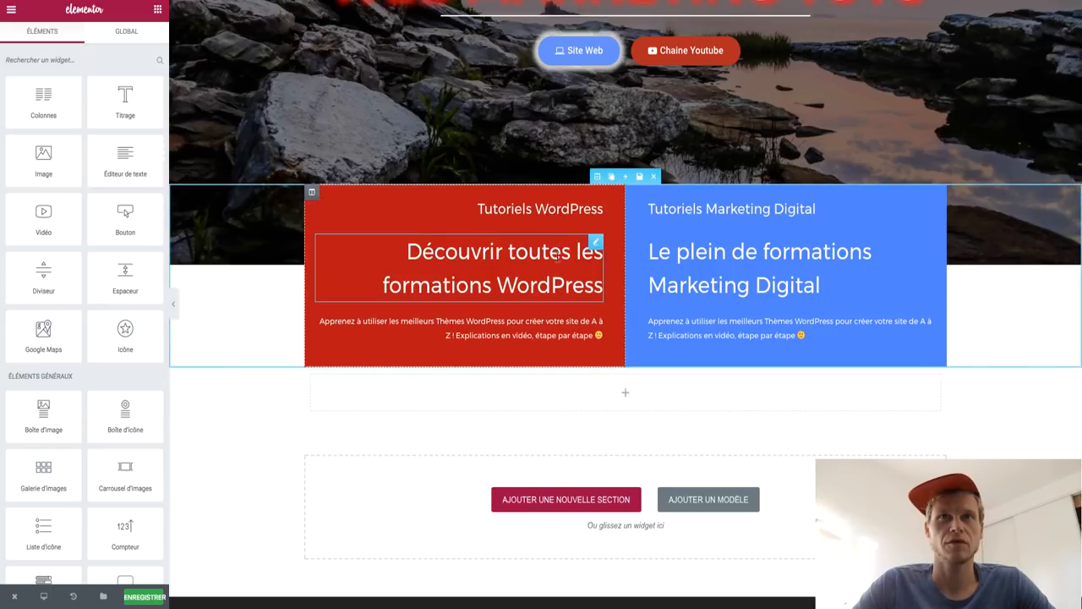
Step: Duplicate the red column's large heading and description paragraph, moving each copy into the new empty section below
{"action": "left_click", "coordinate": [581, 242]}
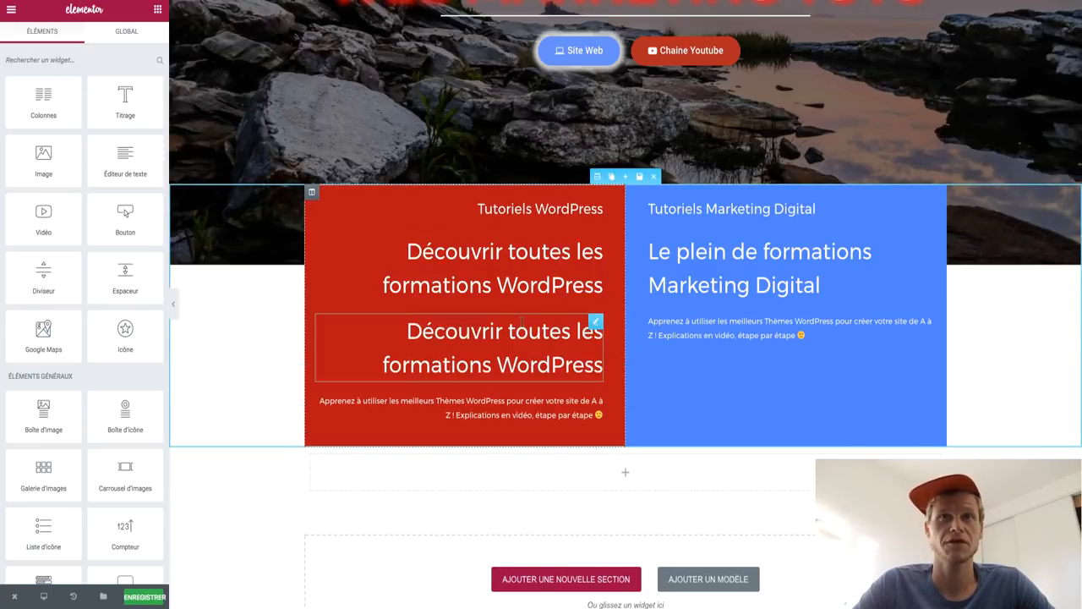
{"action": "scroll", "coordinate": [476, 342], "scroll_direction": "down", "scroll_amount": 3}
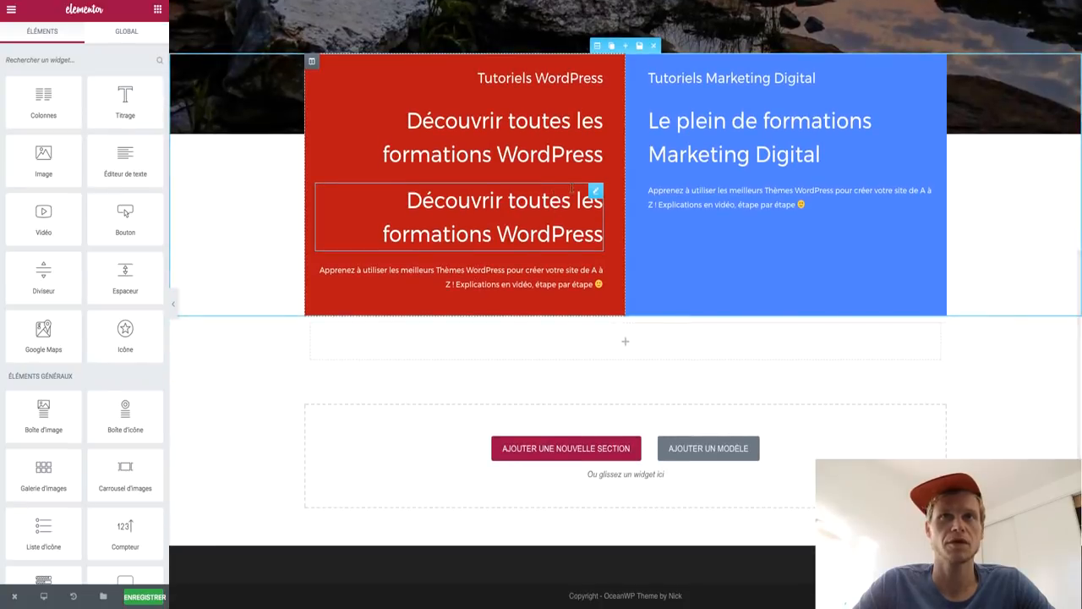
{"action": "left_click_drag", "start_coordinate": [594, 191], "coordinate": [603, 338]}
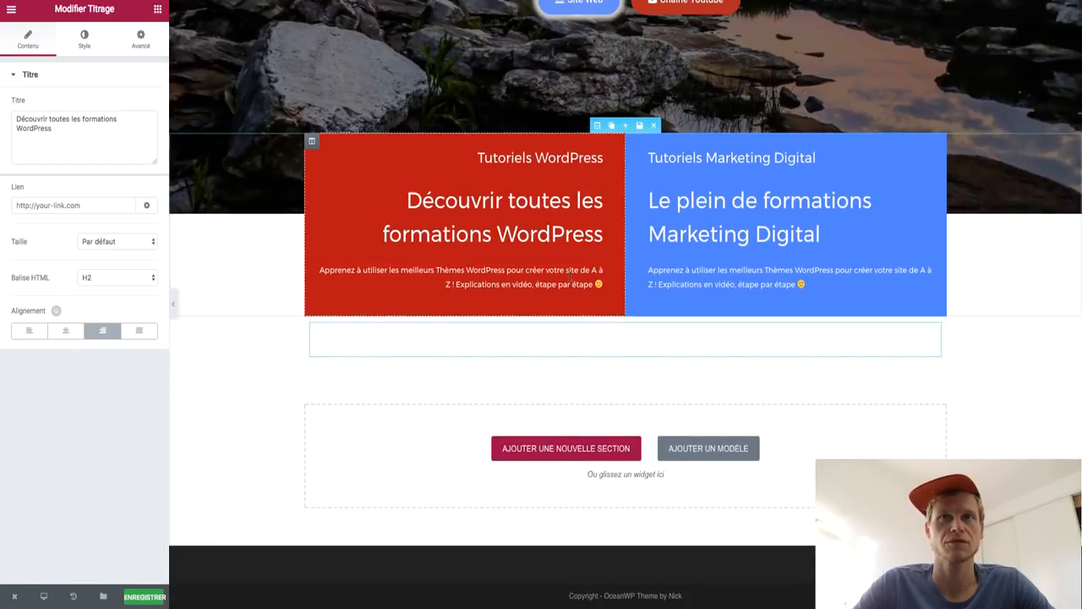
{"action": "left_click", "coordinate": [581, 269]}
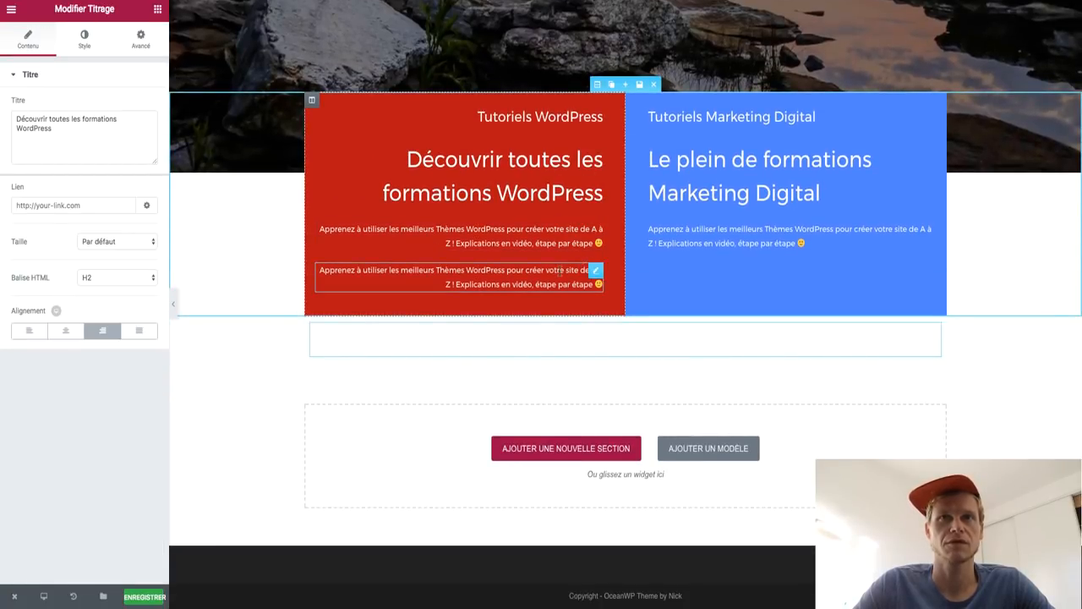
{"action": "left_click_drag", "start_coordinate": [559, 269], "coordinate": [611, 350]}
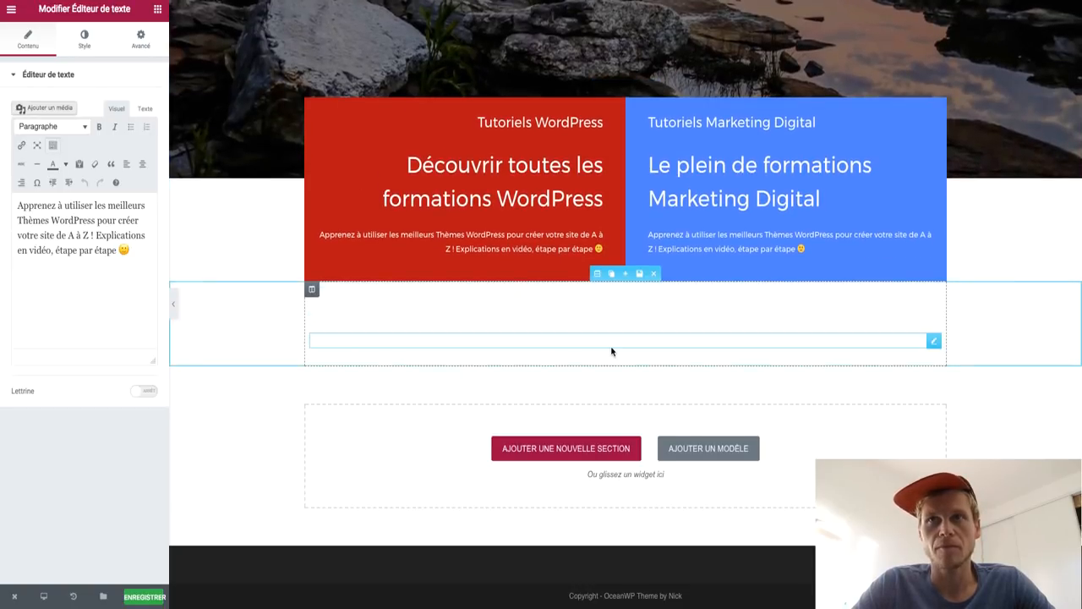
Step: Set the new section heading's text color to grey #727272 and center the heading
{"action": "left_click", "coordinate": [427, 320]}
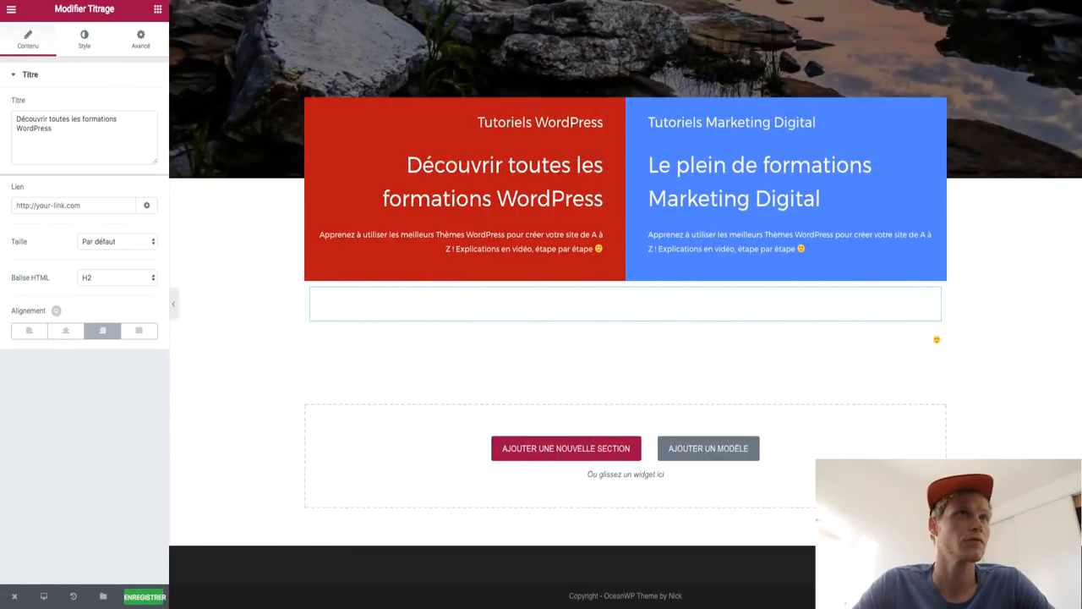
{"action": "left_click", "coordinate": [83, 39]}
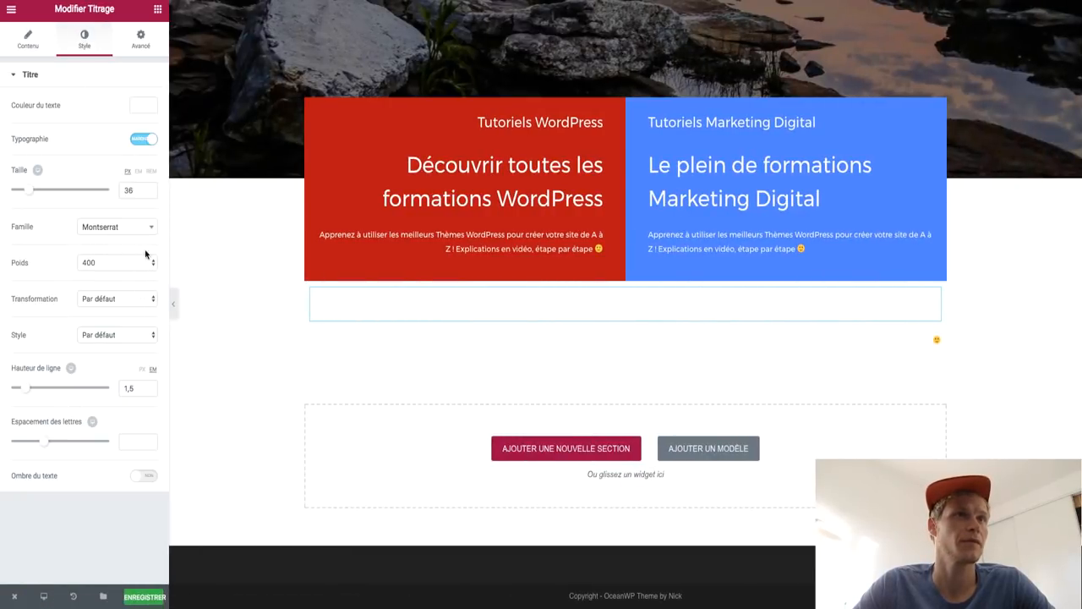
{"action": "left_click", "coordinate": [143, 106]}
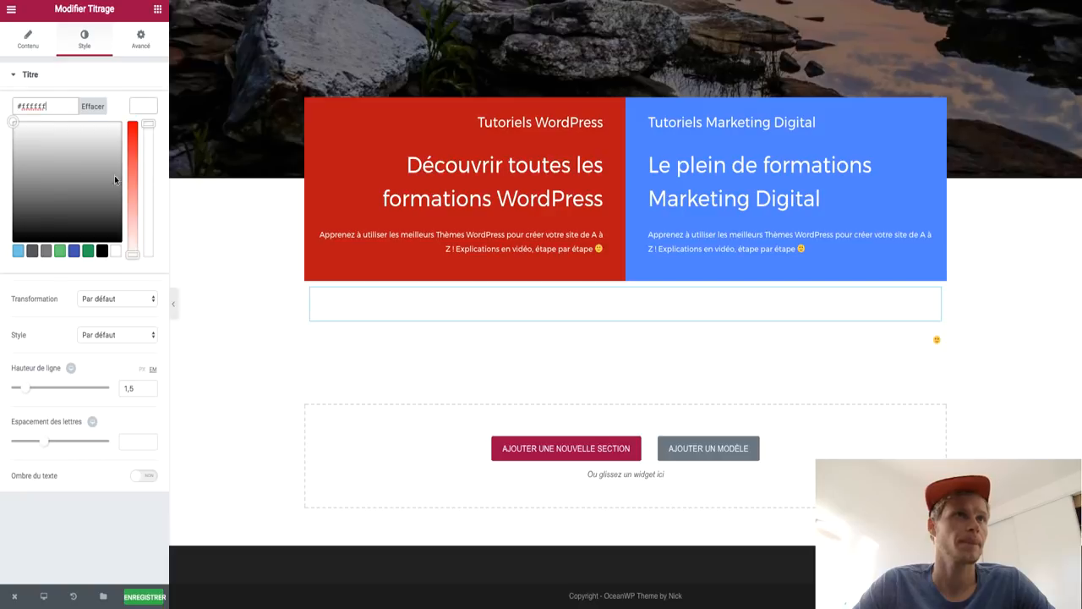
{"action": "left_click", "coordinate": [46, 250]}
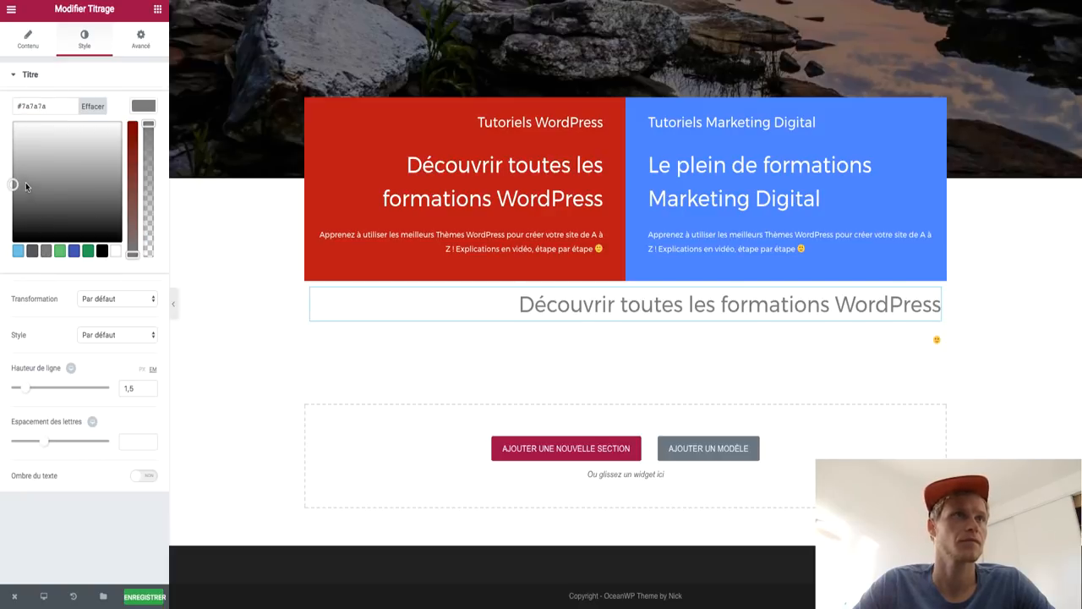
{"action": "left_click_drag", "start_coordinate": [17, 190], "coordinate": [16, 190]}
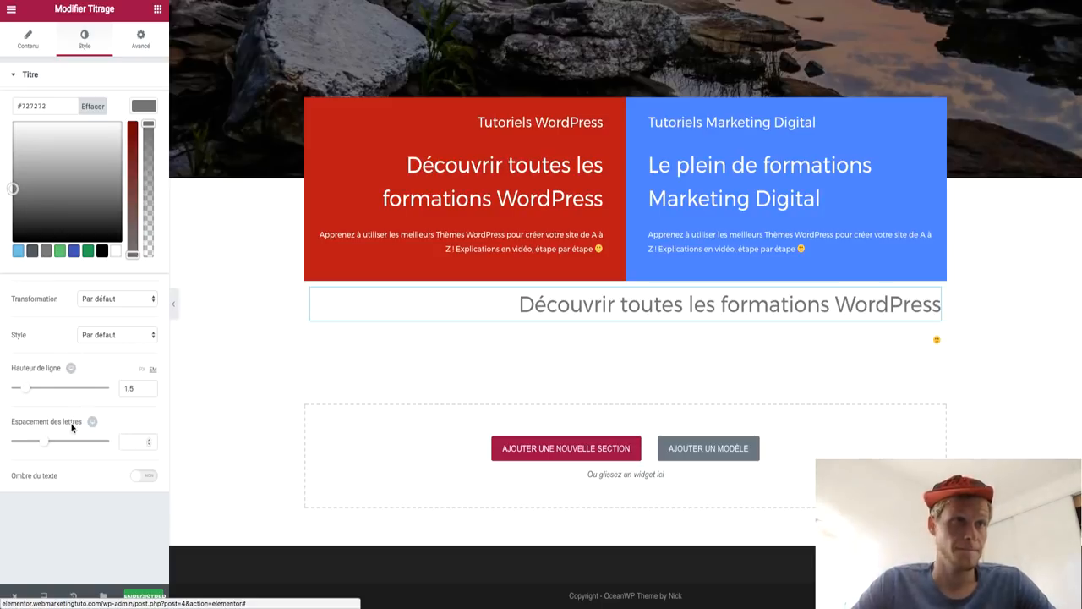
{"action": "left_click", "coordinate": [141, 106]}
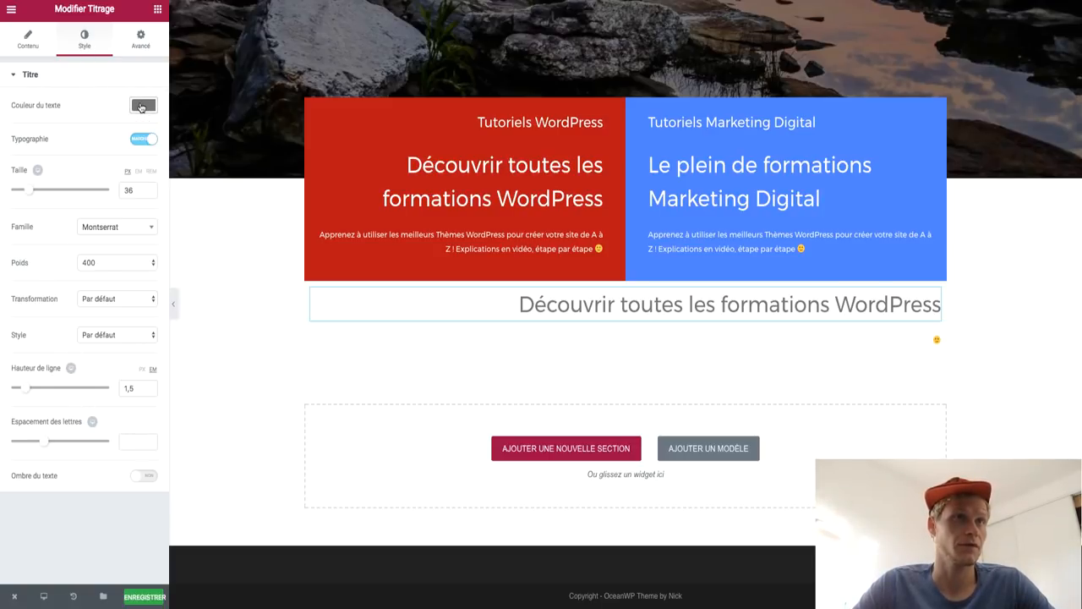
{"action": "left_click", "coordinate": [28, 38]}
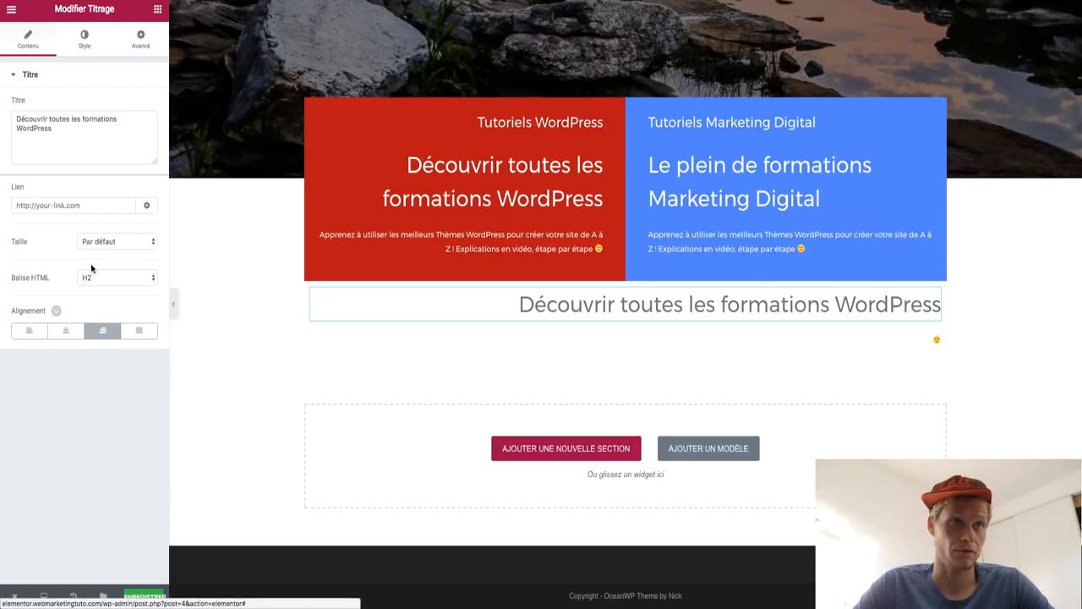
{"action": "left_click", "coordinate": [66, 330]}
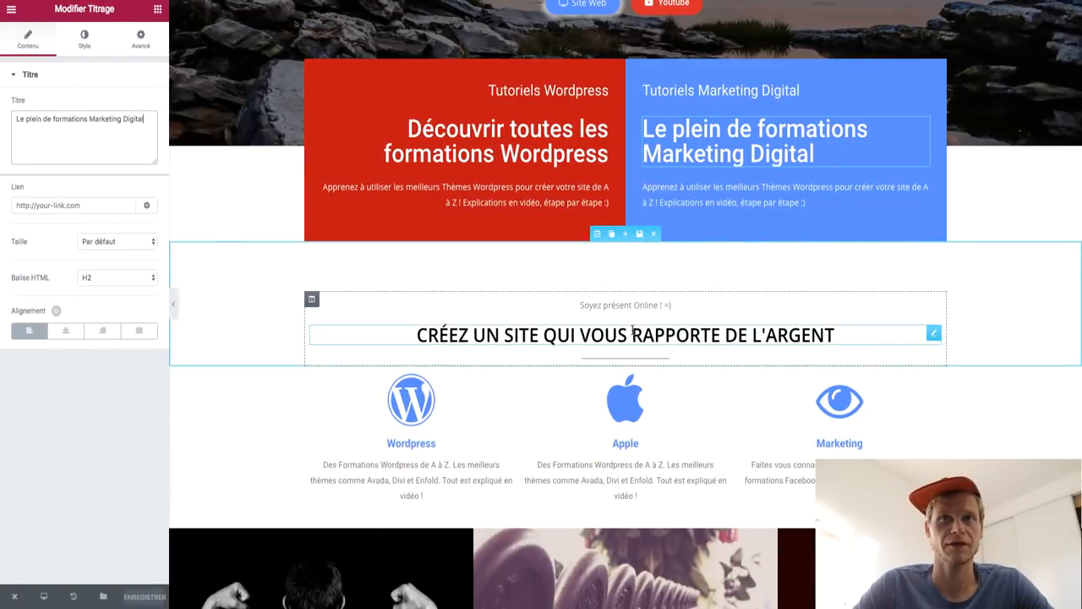
Step: Copy "Créez un site qui vous rapporte de l'argent" from the example page and use it as the new section heading's title
{"action": "left_click", "coordinate": [632, 332]}
{"action": "triple_click", "coordinate": [88, 130]}
{"action": "key", "text": "ctrl+c"}
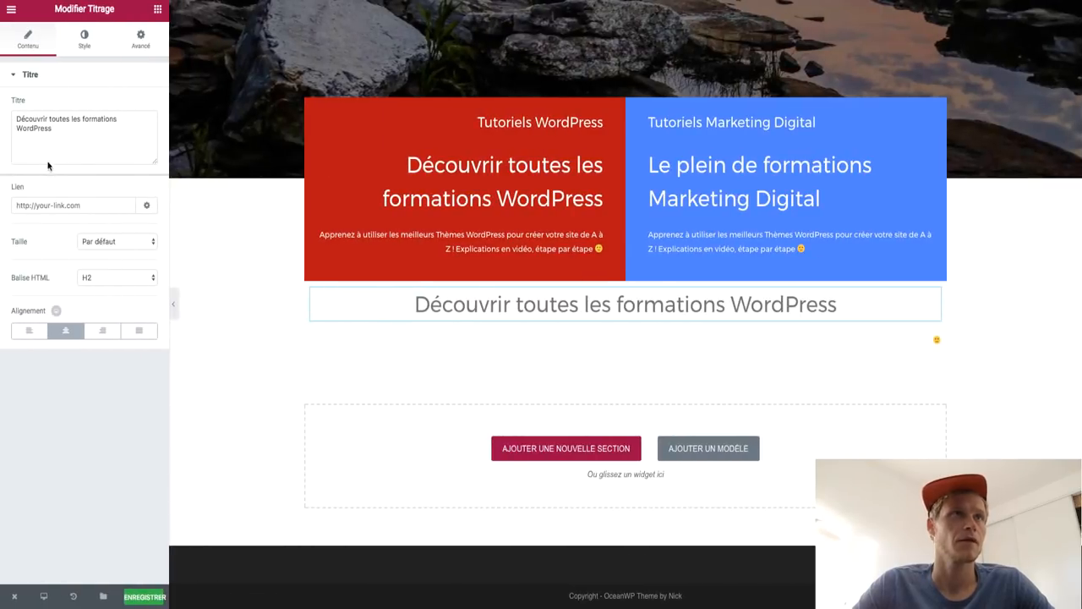
{"action": "triple_click", "coordinate": [48, 164]}
{"action": "key", "text": "ctrl+v"}
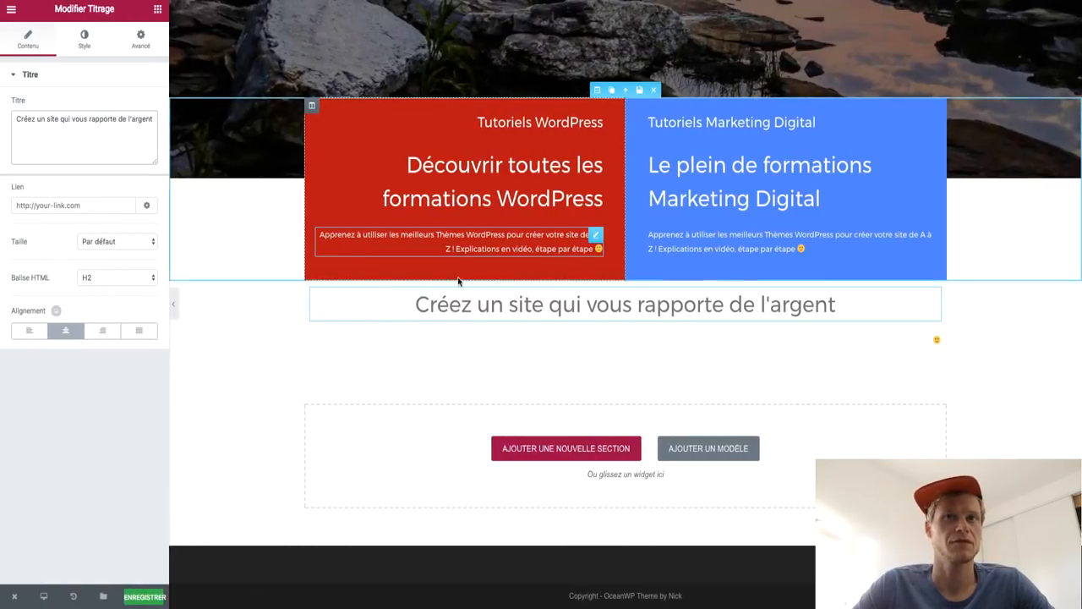
Step: Replace the paragraph text in the new section with "Soyez présents Online =)"
{"action": "left_click", "coordinate": [592, 339]}
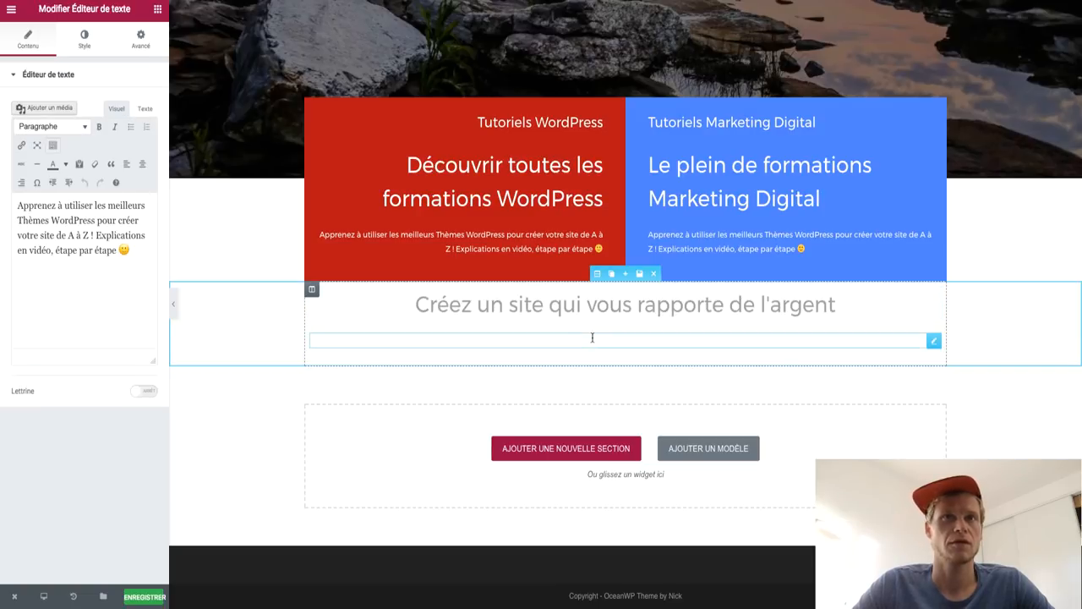
{"action": "key", "text": "ctrl+Right"}
{"action": "key", "text": "ctrl+Left"}
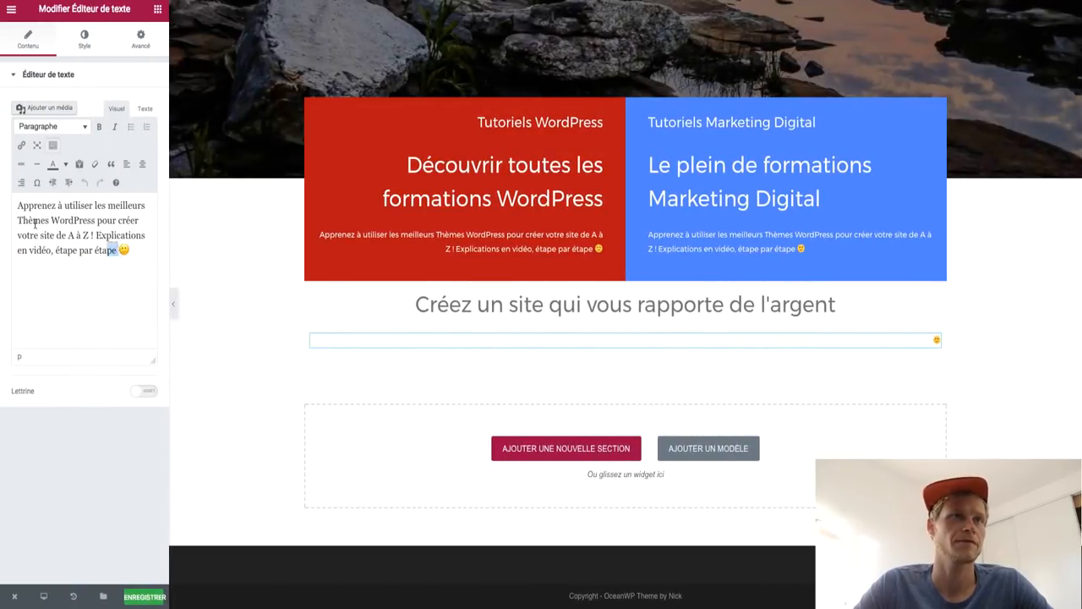
{"action": "key", "text": "ctrl+a"}
{"action": "type", "text": "🙂"}
{"action": "type", "text": "Soyez pré"}
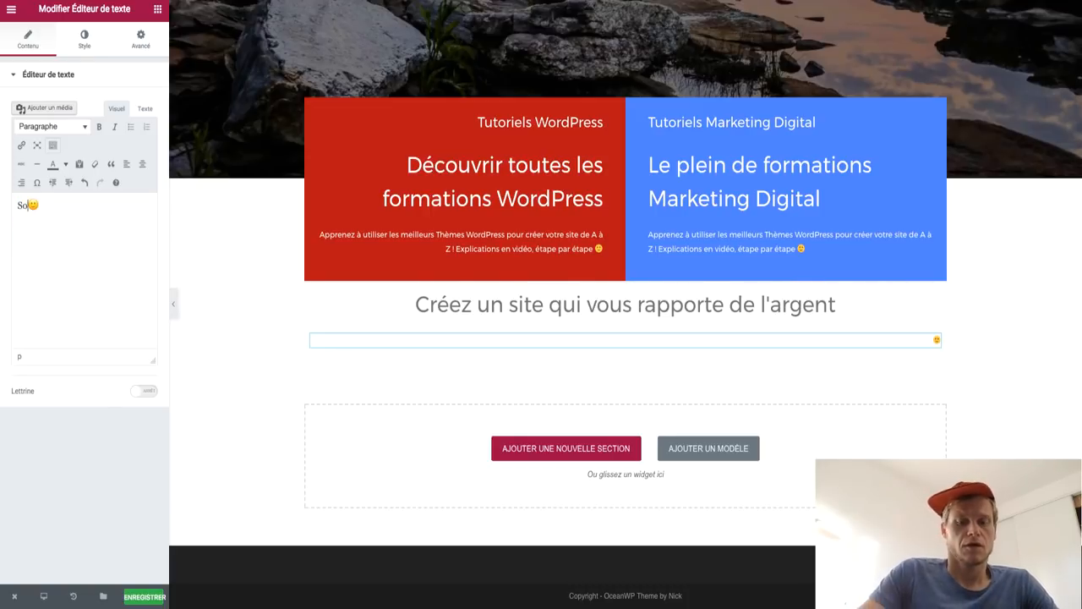
{"action": "type", "text": "sents "}
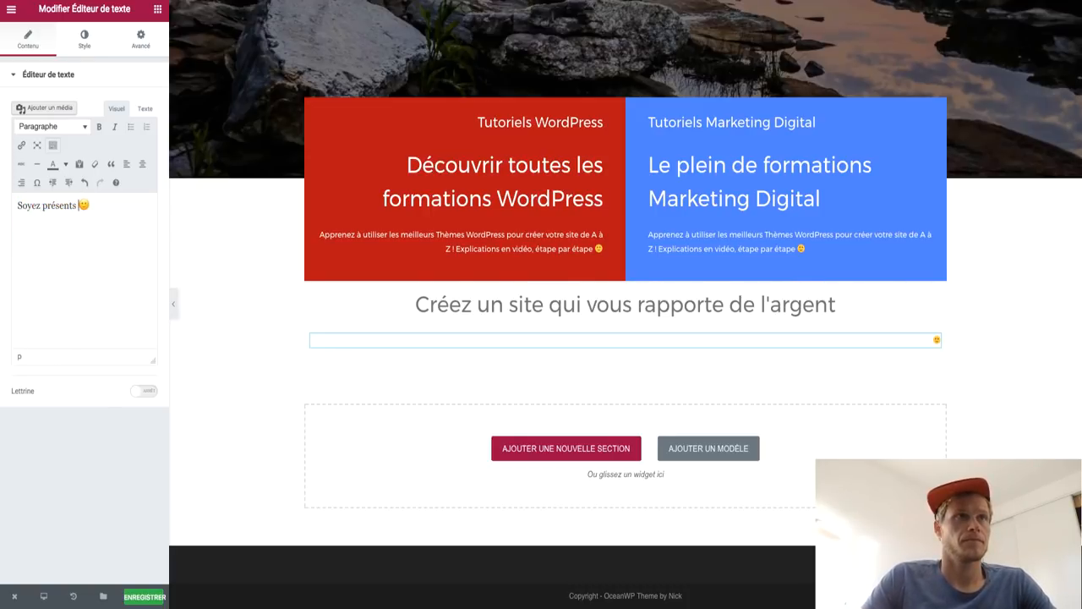
{"action": "type", "text": "Online :)"}
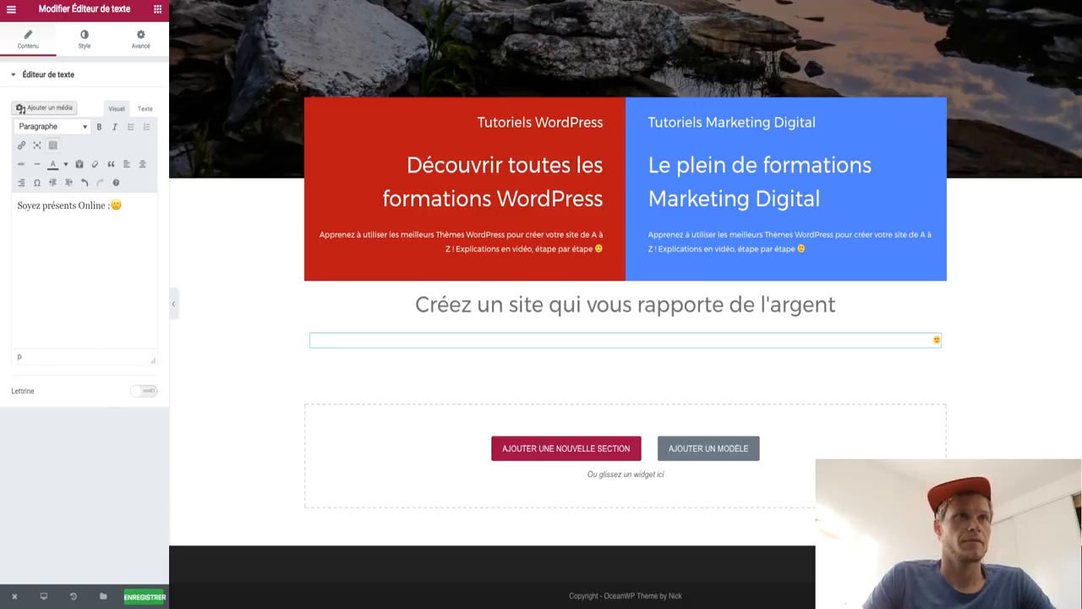
{"action": "key", "text": "Delete"}
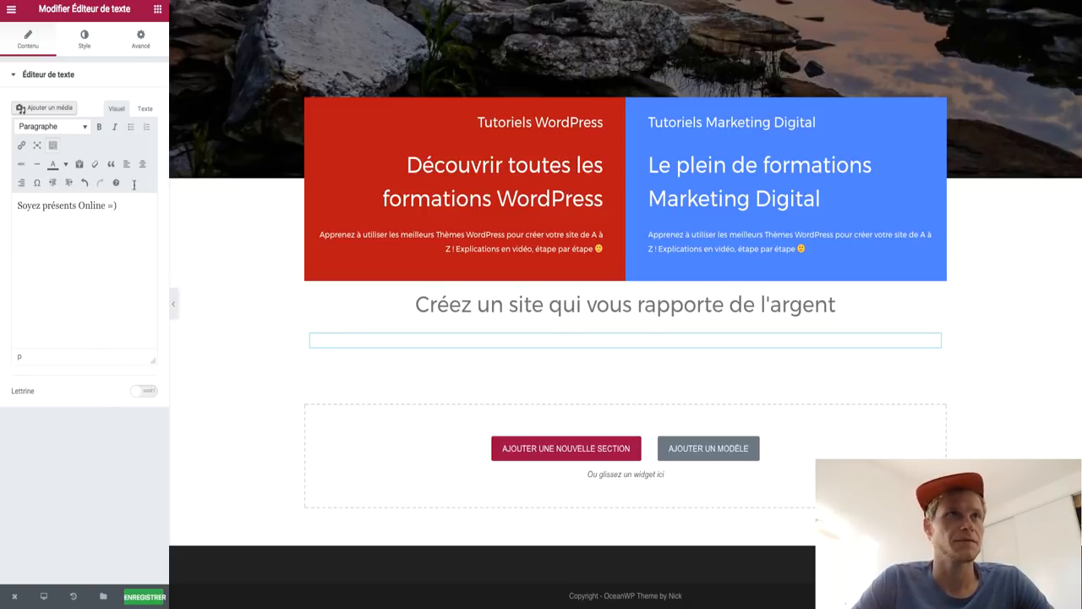
Step: Set the new section paragraph's text color to grey #7a7a7a and its font size to 16 px
{"action": "left_click", "coordinate": [85, 40]}
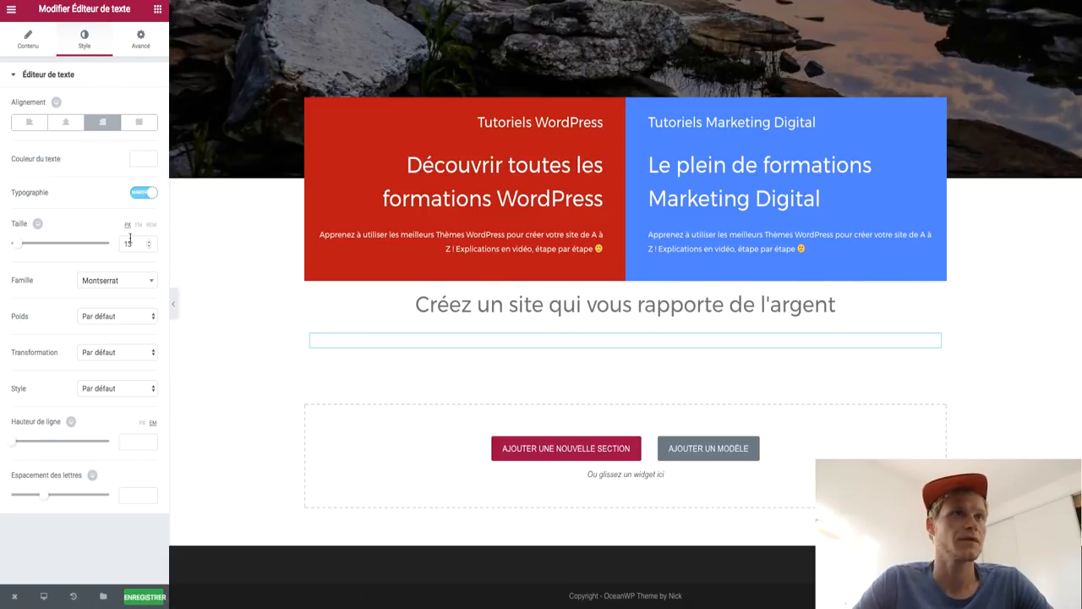
{"action": "left_click", "coordinate": [140, 161]}
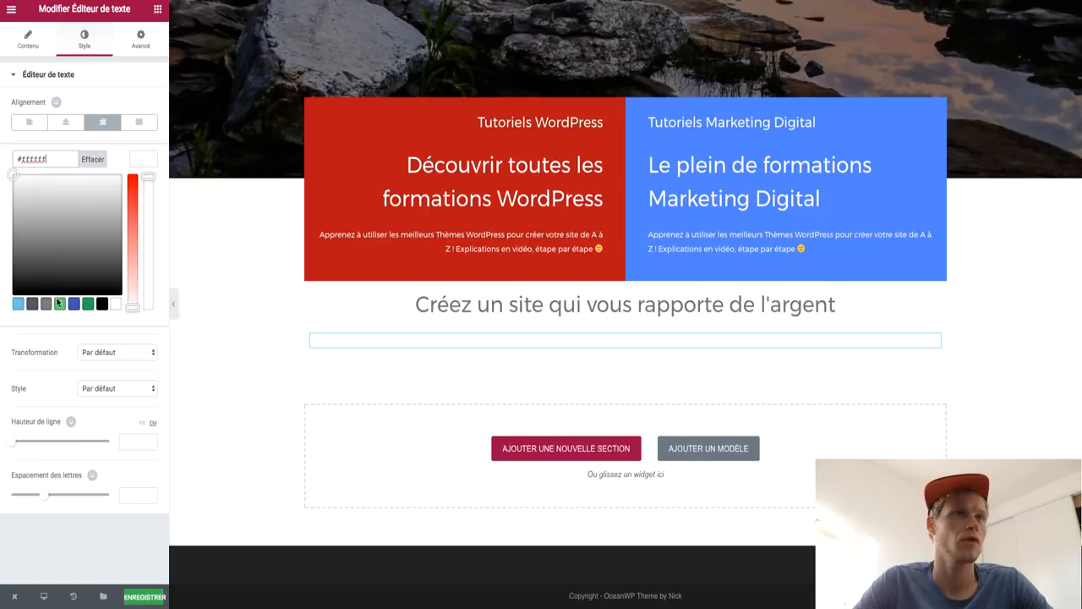
{"action": "left_click", "coordinate": [100, 304]}
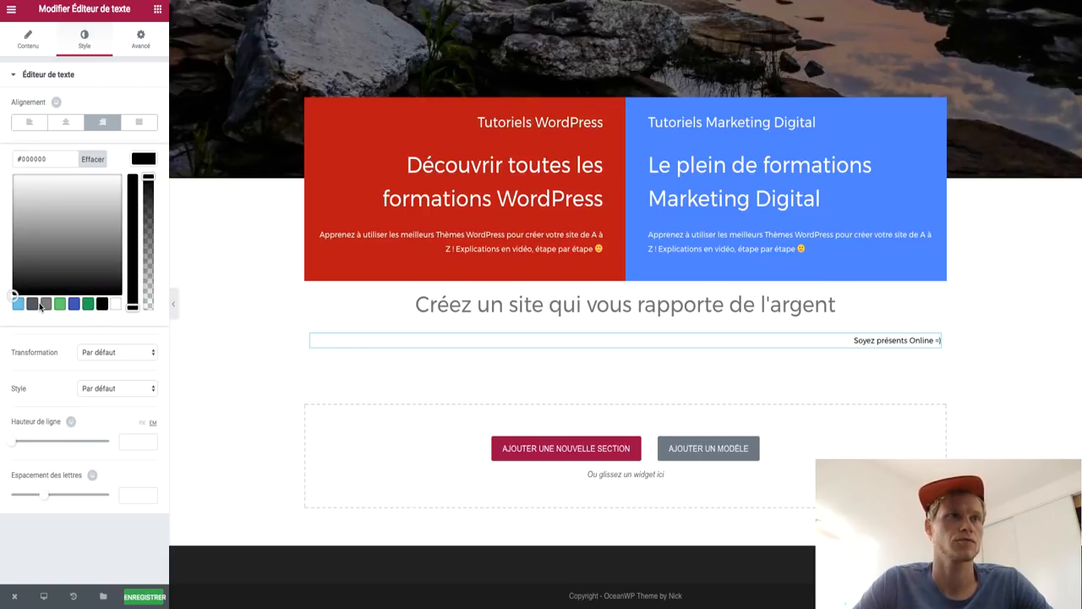
{"action": "left_click", "coordinate": [45, 304]}
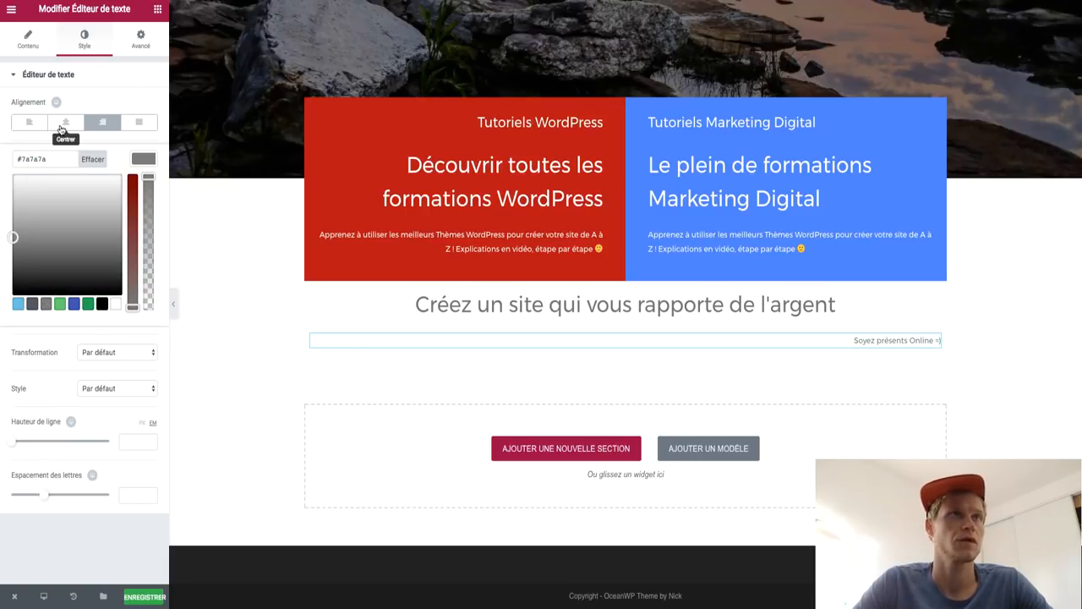
{"action": "left_click", "coordinate": [140, 124]}
{"action": "left_click_drag", "start_coordinate": [18, 247], "coordinate": [19, 246]}
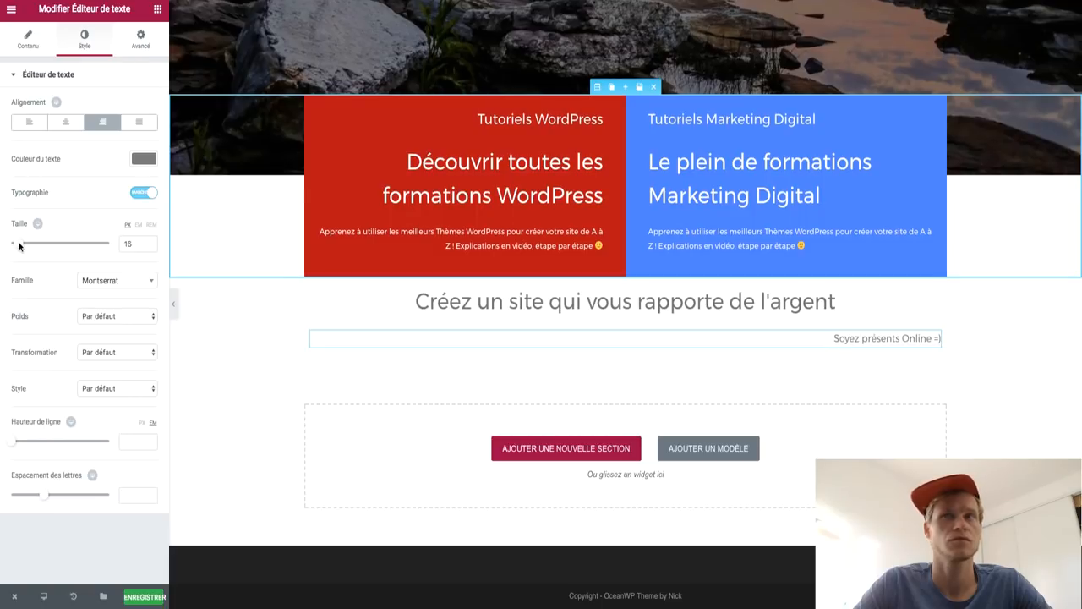
Step: Center the "Soyez présents Online =)" paragraph and move it above the section heading
{"action": "left_click", "coordinate": [51, 44]}
{"action": "left_click", "coordinate": [73, 42]}
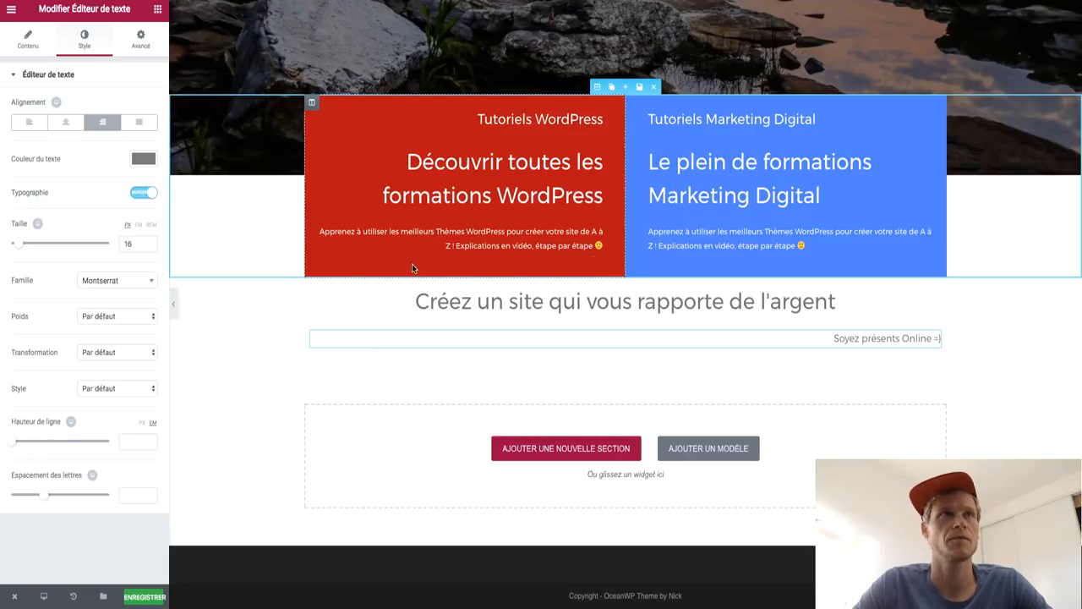
{"action": "left_click", "coordinate": [66, 122]}
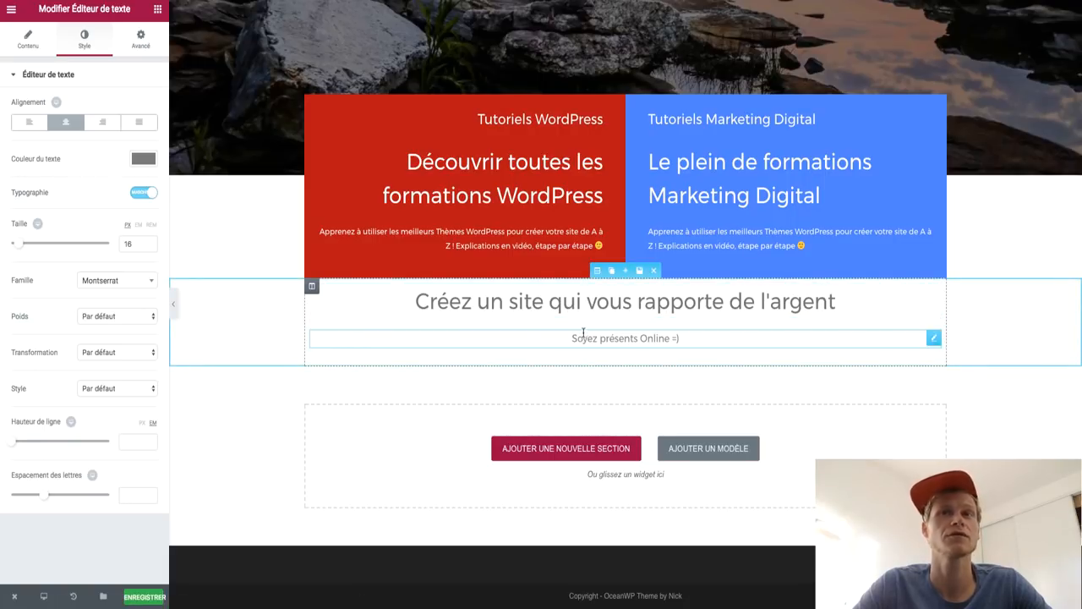
{"action": "mouse_move", "coordinate": [933, 338]}
{"action": "left_mouse_down"}
{"action": "mouse_move", "coordinate": [938, 304]}
{"action": "mouse_move", "coordinate": [929, 311]}
{"action": "left_mouse_up"}
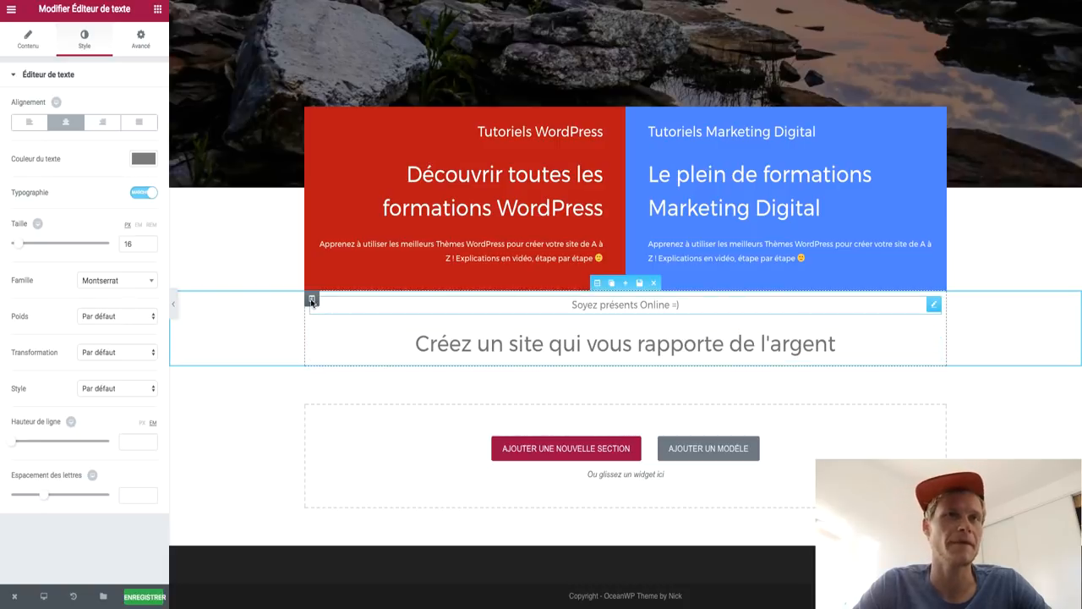
Step: Unlink the new section's inner padding sides and set only the top padding to 5%
{"action": "left_click", "coordinate": [597, 283]}
{"action": "left_click", "coordinate": [143, 44]}
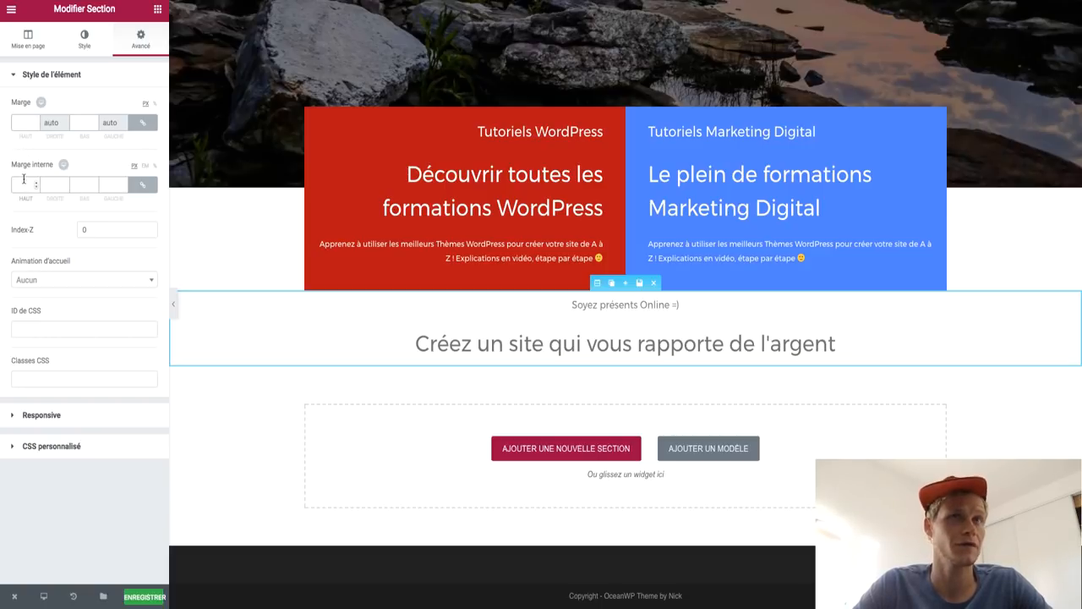
{"action": "type", "text": "50"}
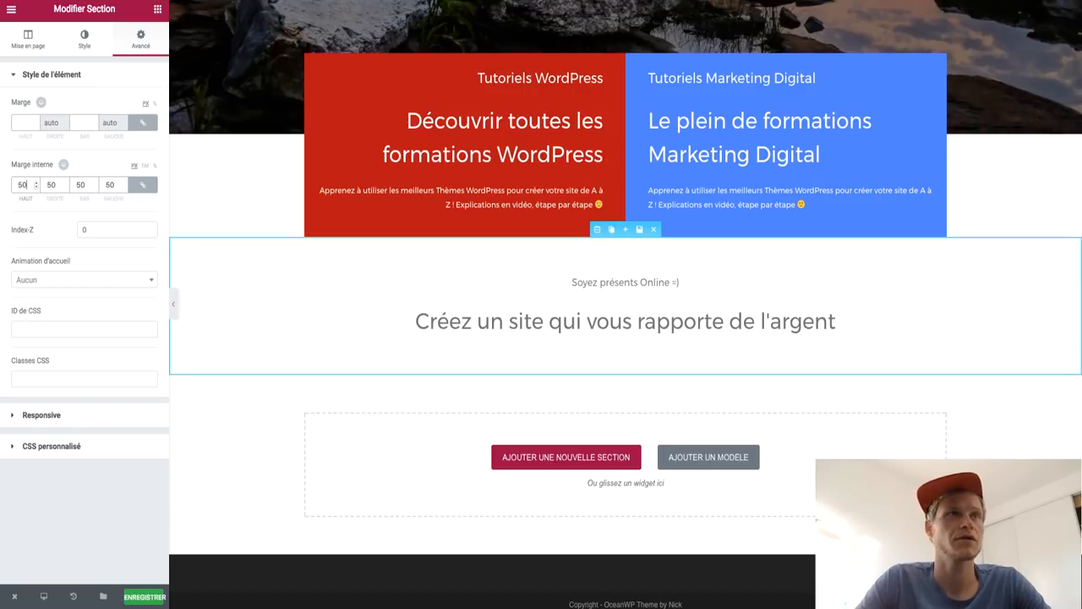
{"action": "key", "text": "BackSpace"}
{"action": "key", "text": "BackSpace"}
{"action": "left_click", "coordinate": [150, 187]}
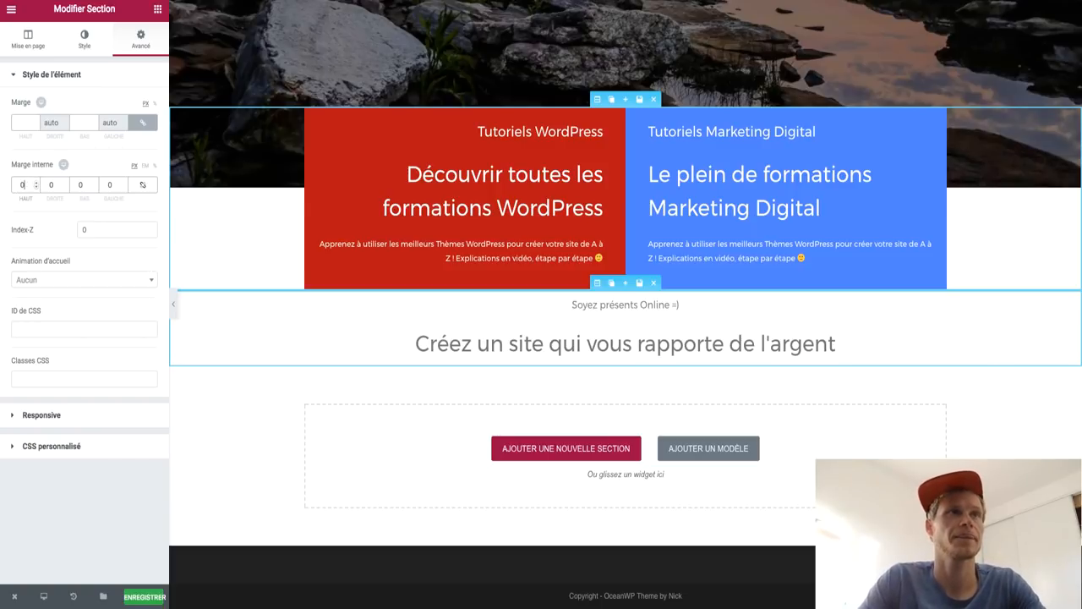
{"action": "type", "text": "90"}
{"action": "key", "text": "BackSpace"}
{"action": "key", "text": "BackSpace"}
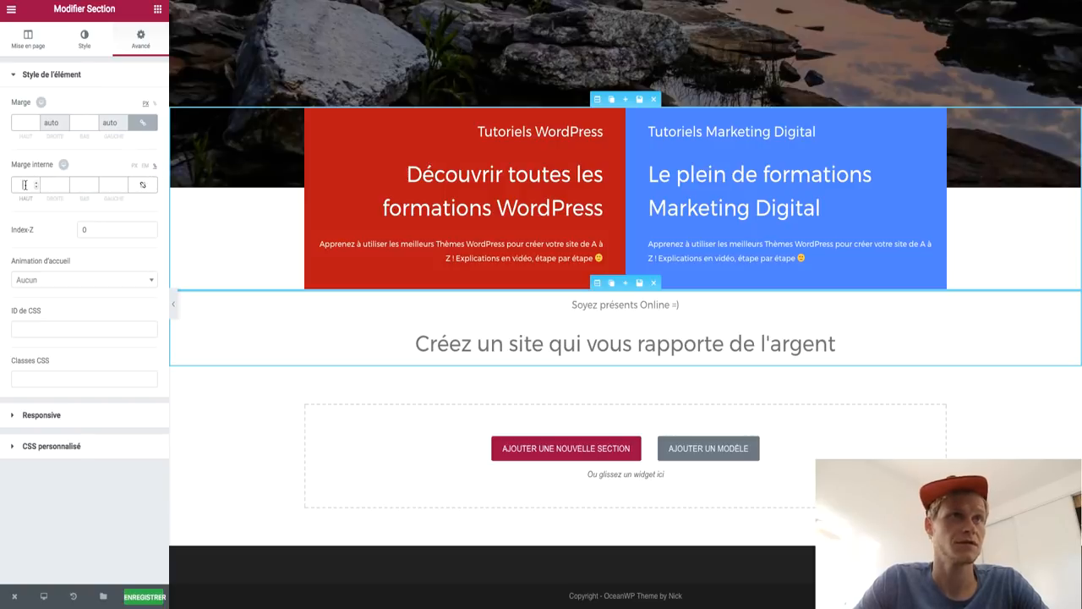
{"action": "type", "text": "8"}
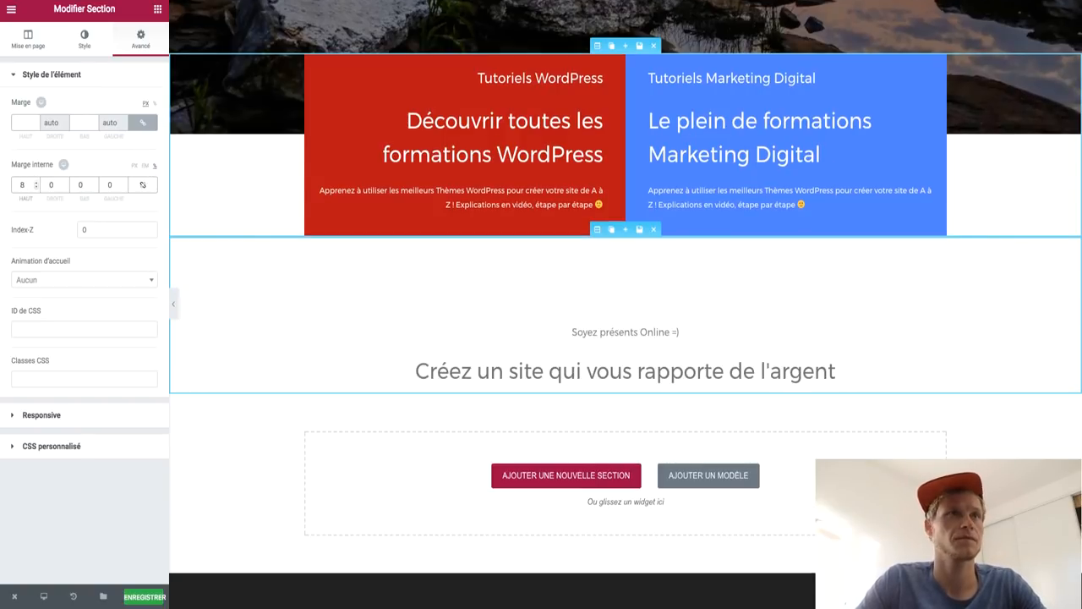
{"action": "key", "text": "BackSpace"}
{"action": "type", "text": "5"}
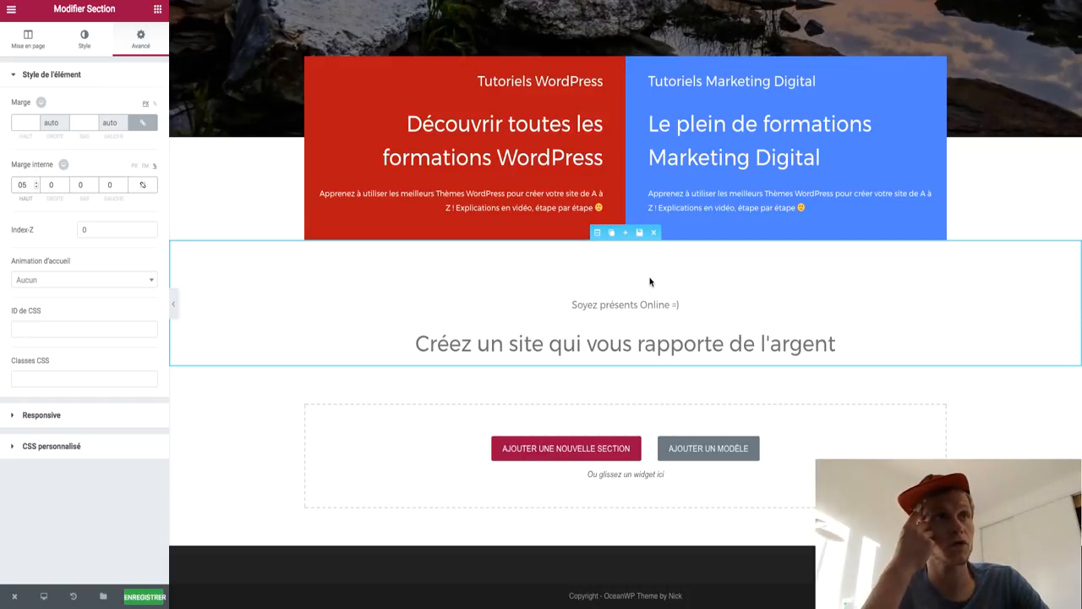
Step: Preview the section's spacing in the tablet and mobile layouts, then return to the desktop layout
{"action": "left_click", "coordinate": [64, 165]}
{"action": "left_click", "coordinate": [75, 165]}
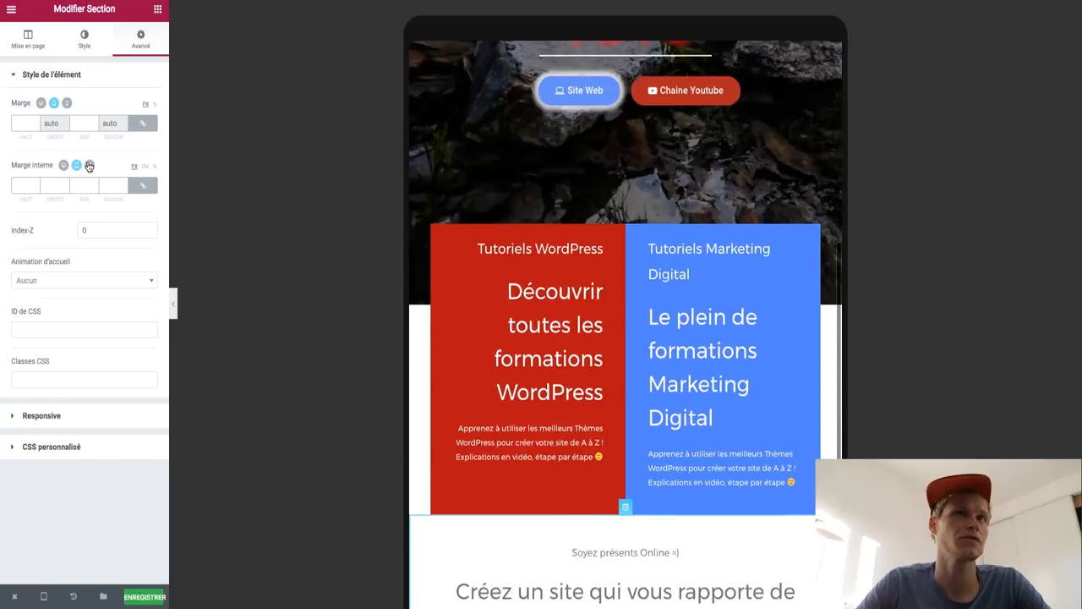
{"action": "left_click", "coordinate": [89, 166]}
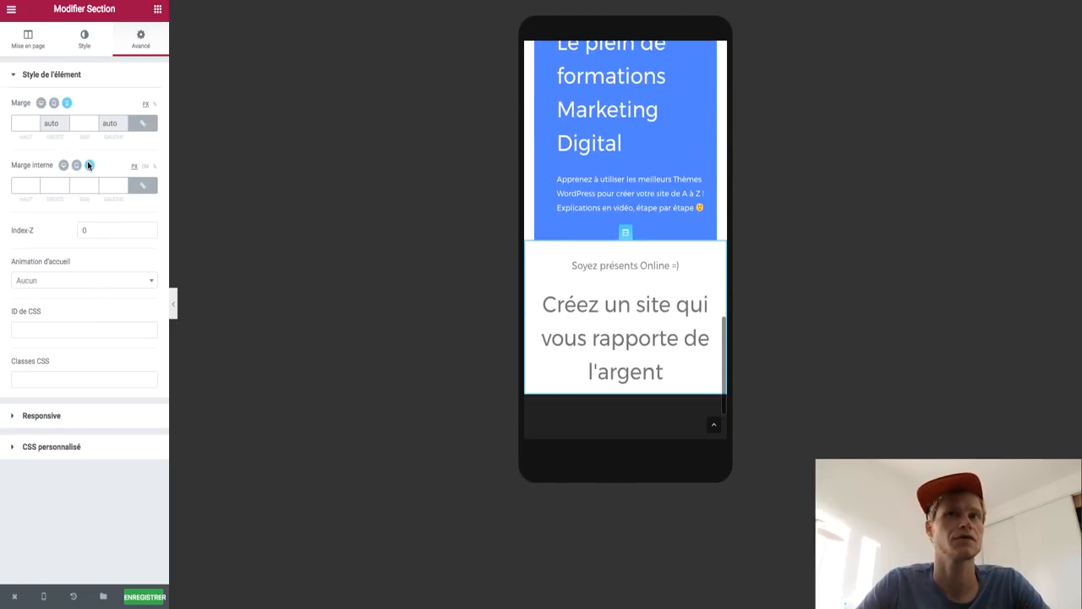
{"action": "left_click", "coordinate": [77, 166]}
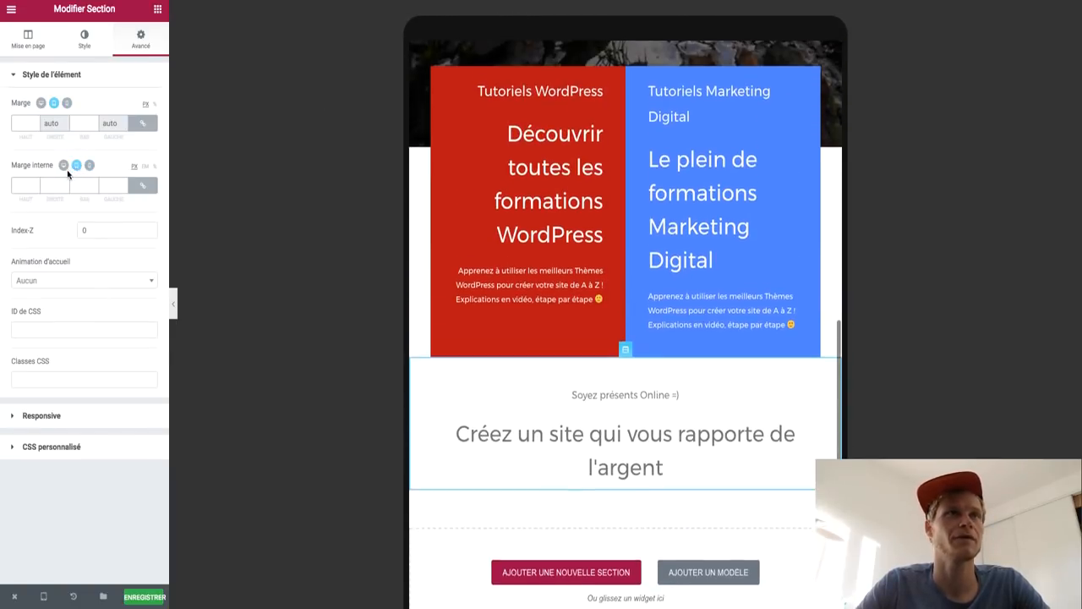
{"action": "left_click", "coordinate": [64, 165]}
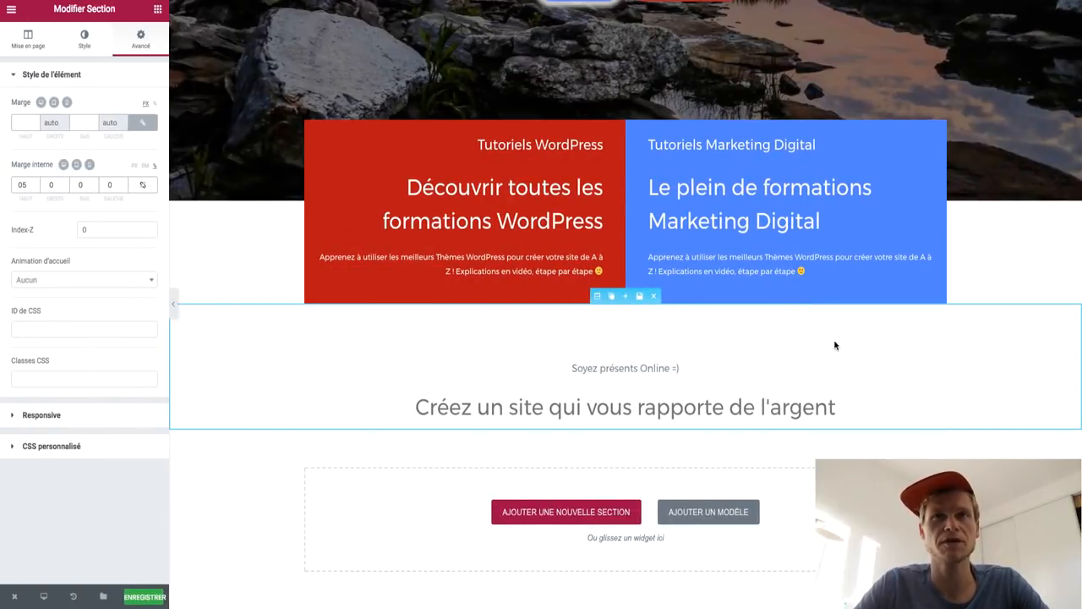
Step: Duplicate the hero banner's divider and move the copy into the new section, between the paragraph and the heading
{"action": "scroll", "coordinate": [835, 346], "scroll_direction": "up", "scroll_amount": 3}
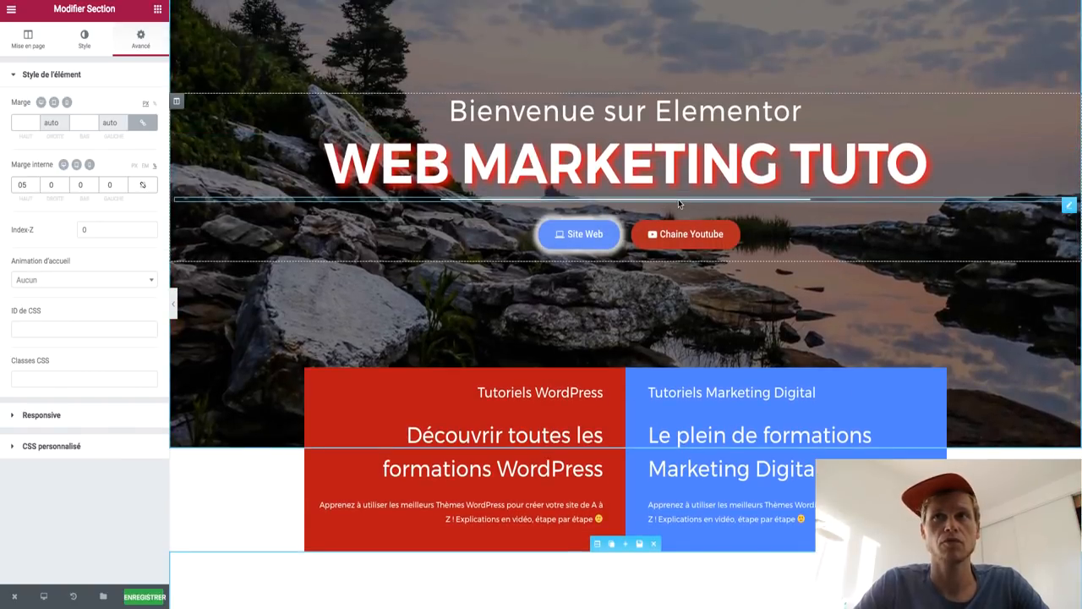
{"action": "left_click", "coordinate": [678, 199]}
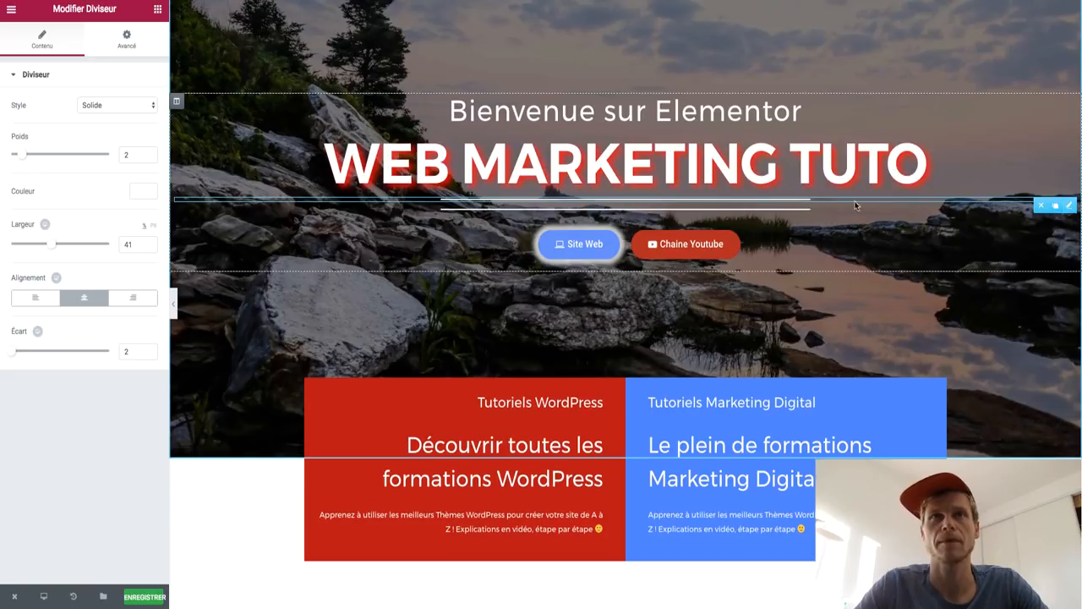
{"action": "left_click_drag", "start_coordinate": [1062, 206], "coordinate": [570, 572]}
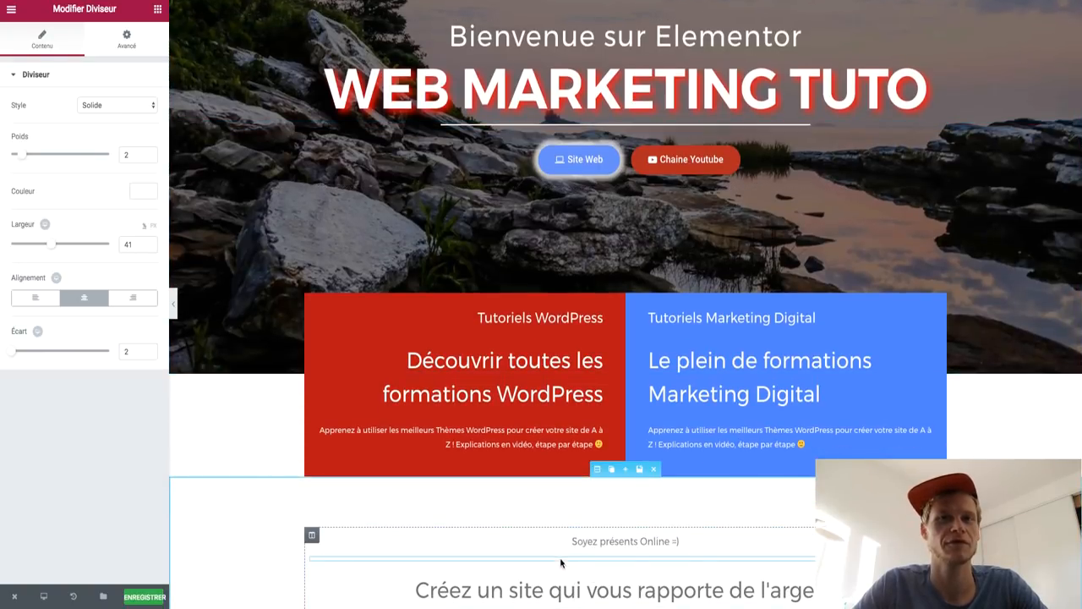
Step: Set the copied divider's color to grey #7a7a7a
{"action": "left_click", "coordinate": [117, 44]}
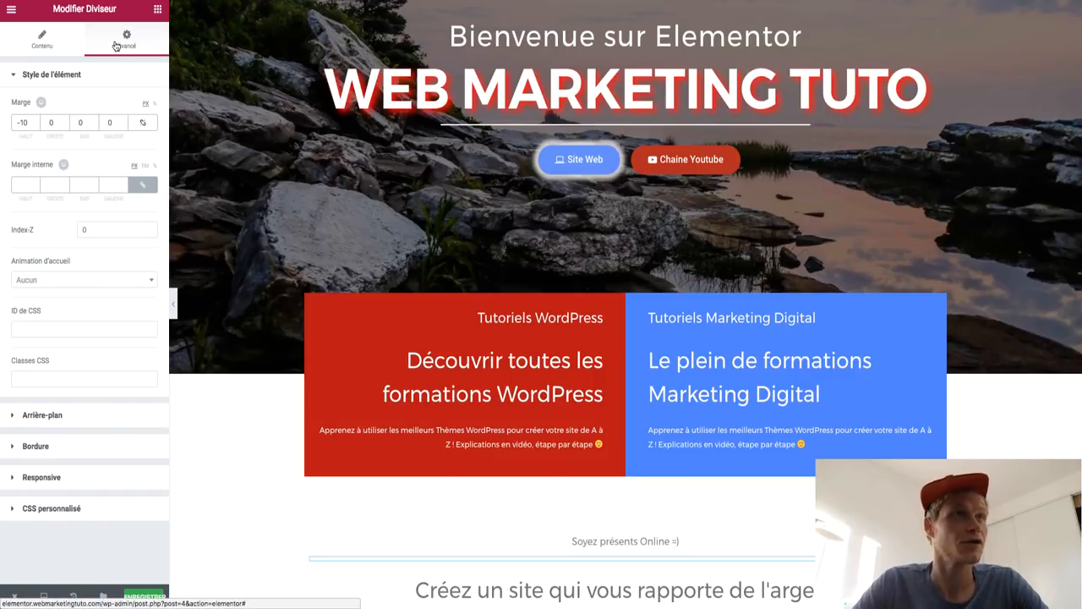
{"action": "left_click", "coordinate": [57, 48]}
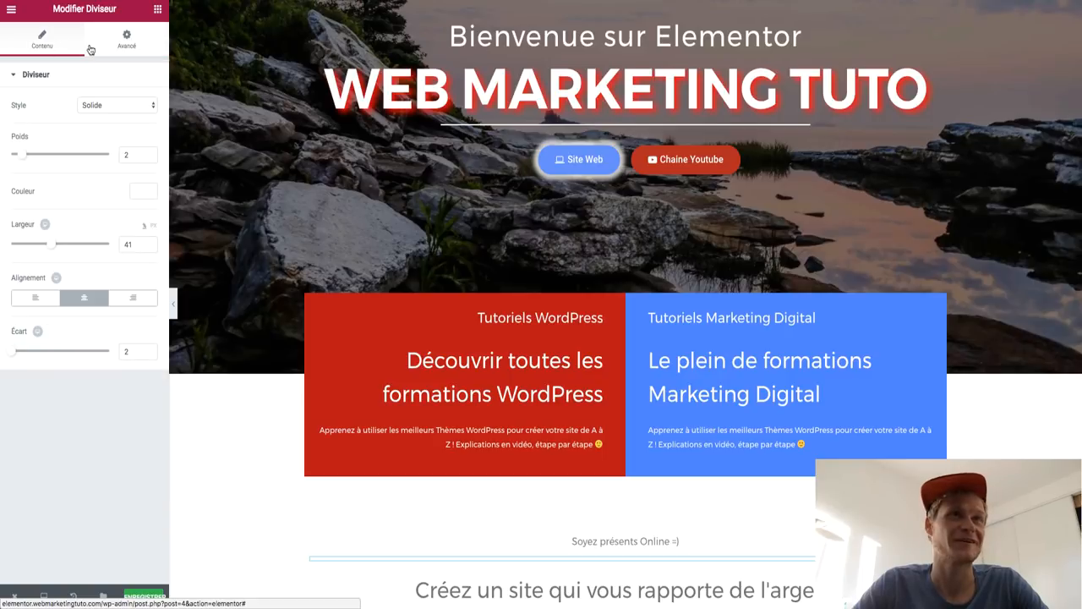
{"action": "left_click", "coordinate": [142, 193]}
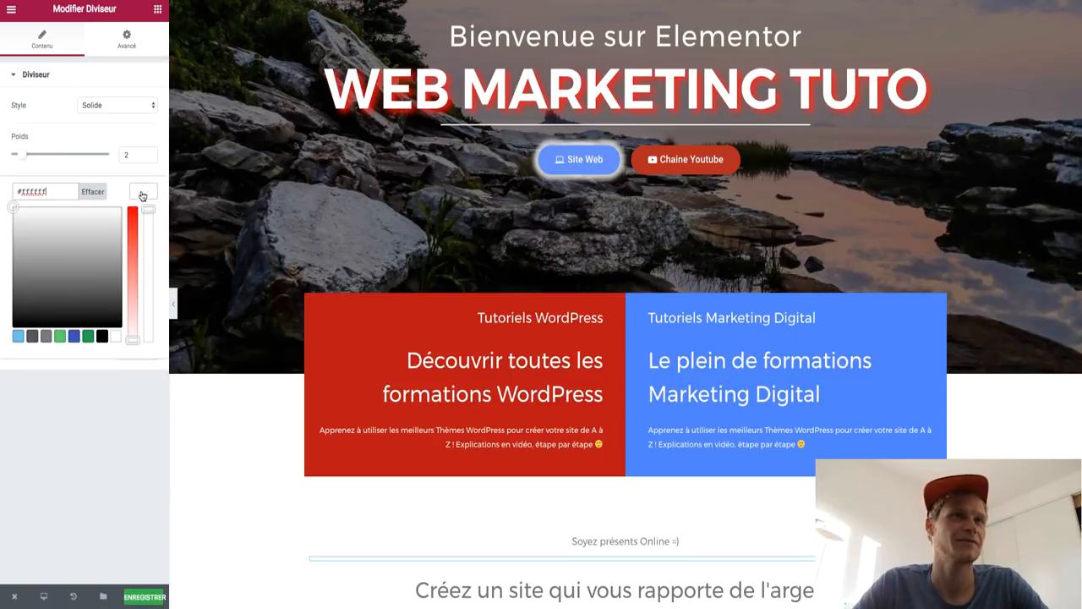
{"action": "left_click", "coordinate": [101, 336]}
{"action": "scroll", "coordinate": [284, 363], "scroll_direction": "down", "scroll_amount": 3}
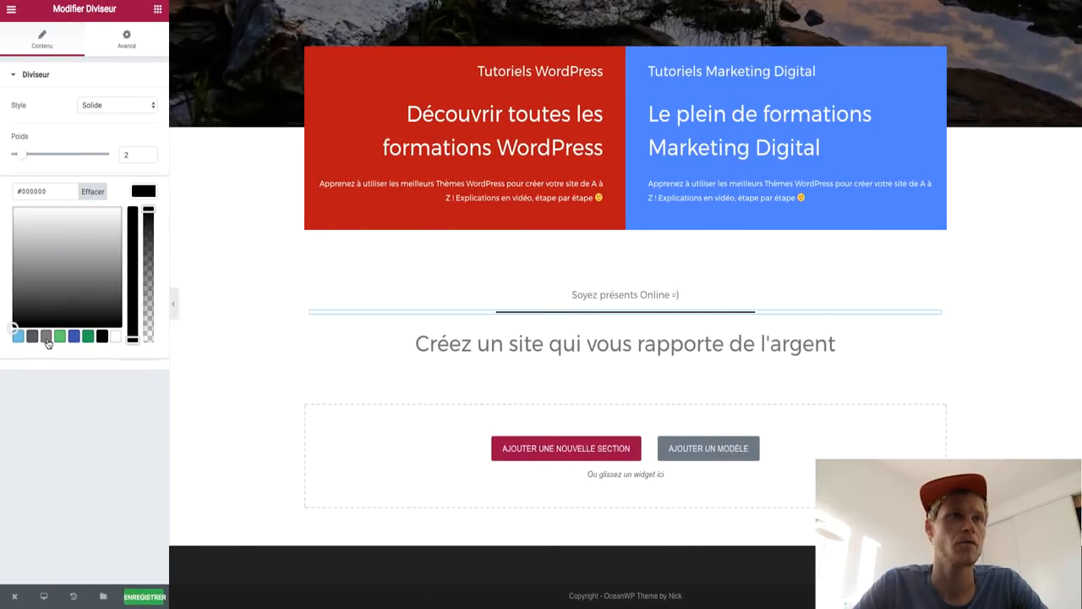
{"action": "left_click", "coordinate": [47, 336]}
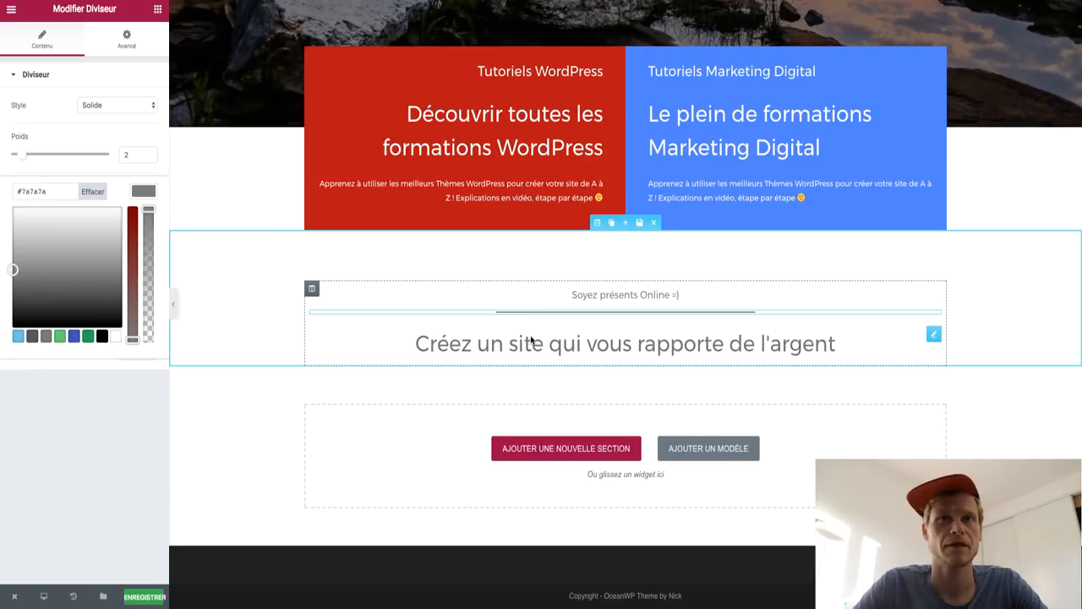
Step: Move the grey divider below the "Créez un site qui vous rapporte de l'argent" heading and open its advanced settings
{"action": "left_click_drag", "start_coordinate": [532, 340], "coordinate": [415, 343]}
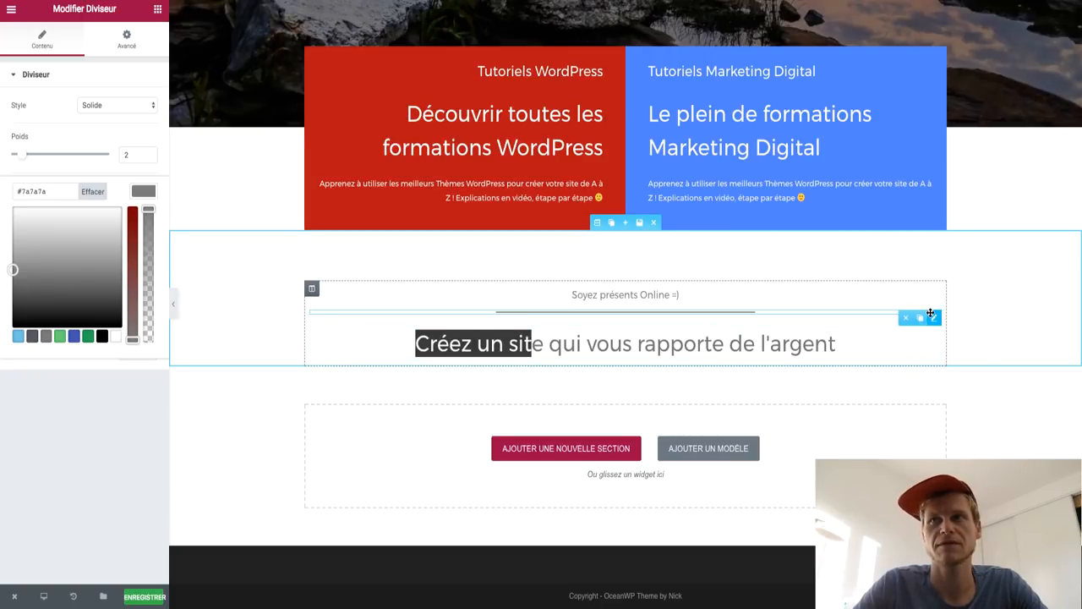
{"action": "left_click_drag", "start_coordinate": [930, 314], "coordinate": [919, 358]}
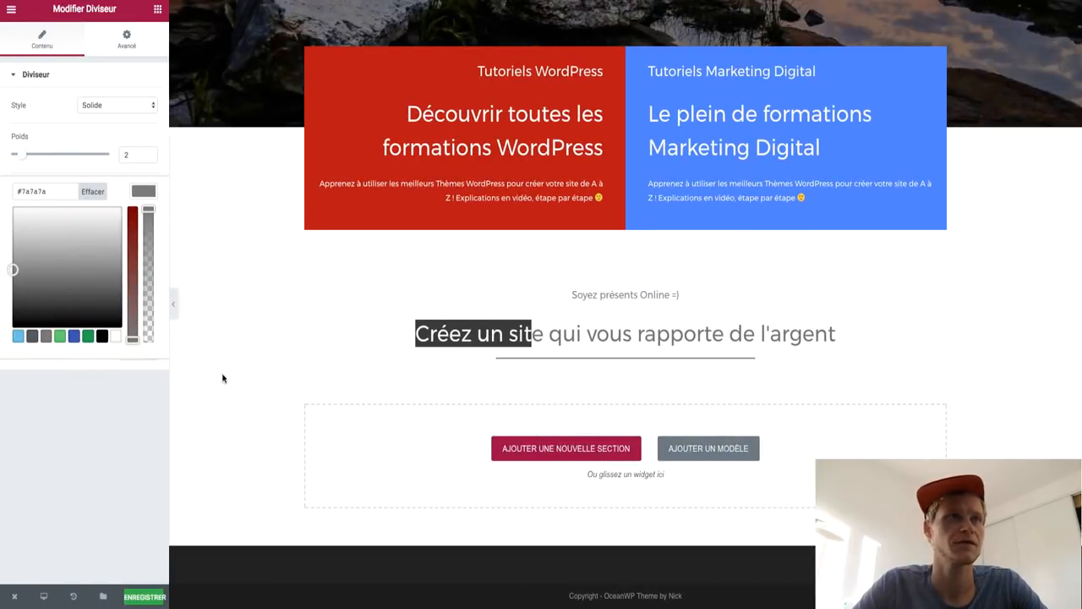
{"action": "left_click", "coordinate": [127, 40]}
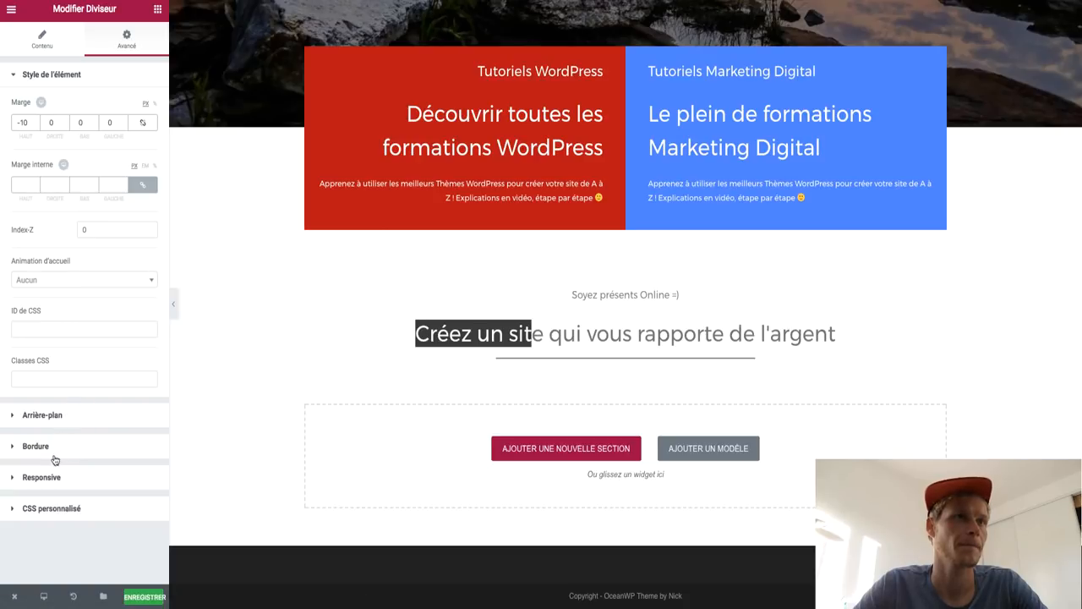
Step: Reduce the width of the grey divider below the heading to 16
{"action": "left_click", "coordinate": [38, 46]}
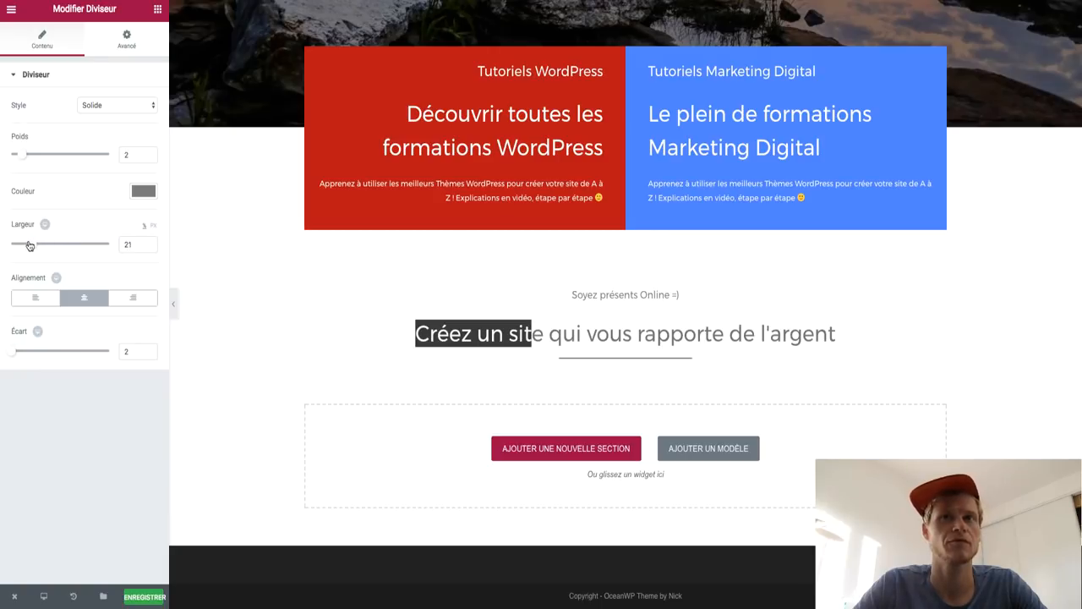
{"action": "left_click", "coordinate": [157, 10]}
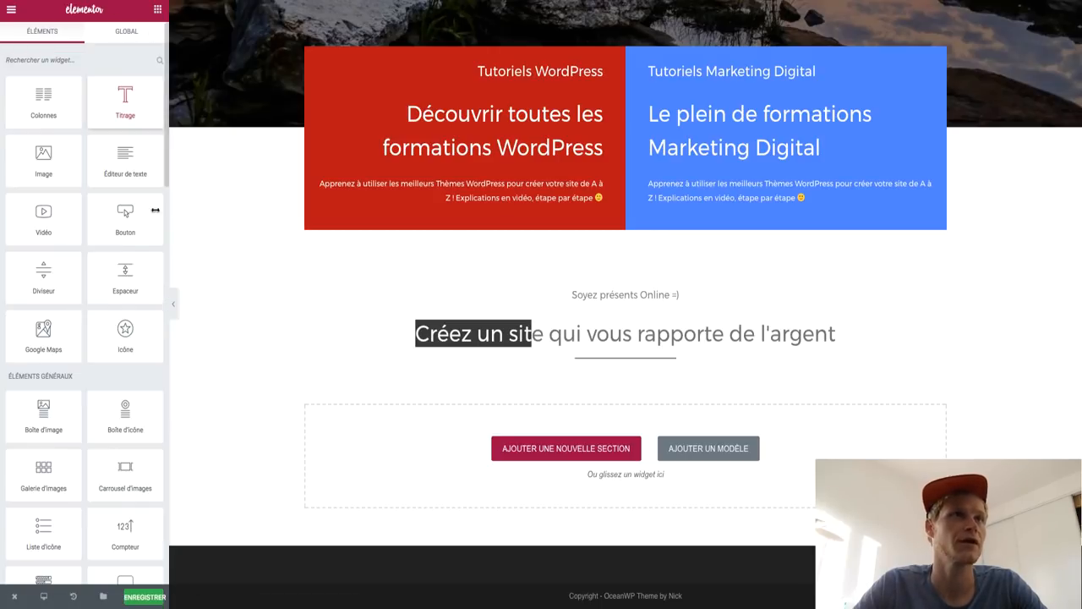
{"action": "left_click_drag", "start_coordinate": [321, 334], "coordinate": [628, 335]}
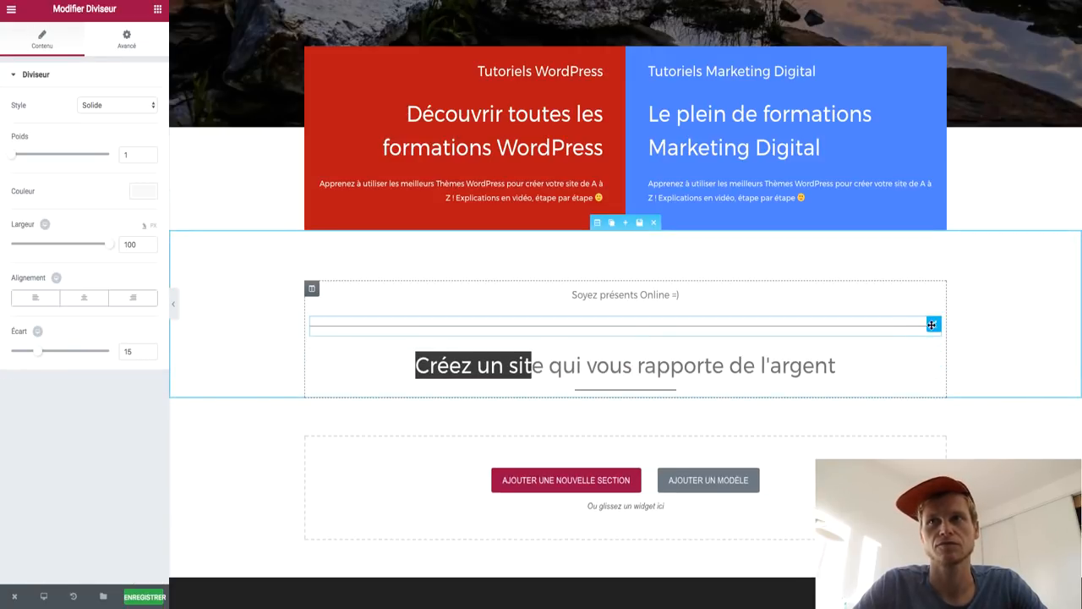
{"action": "left_click_drag", "start_coordinate": [932, 325], "coordinate": [662, 361]}
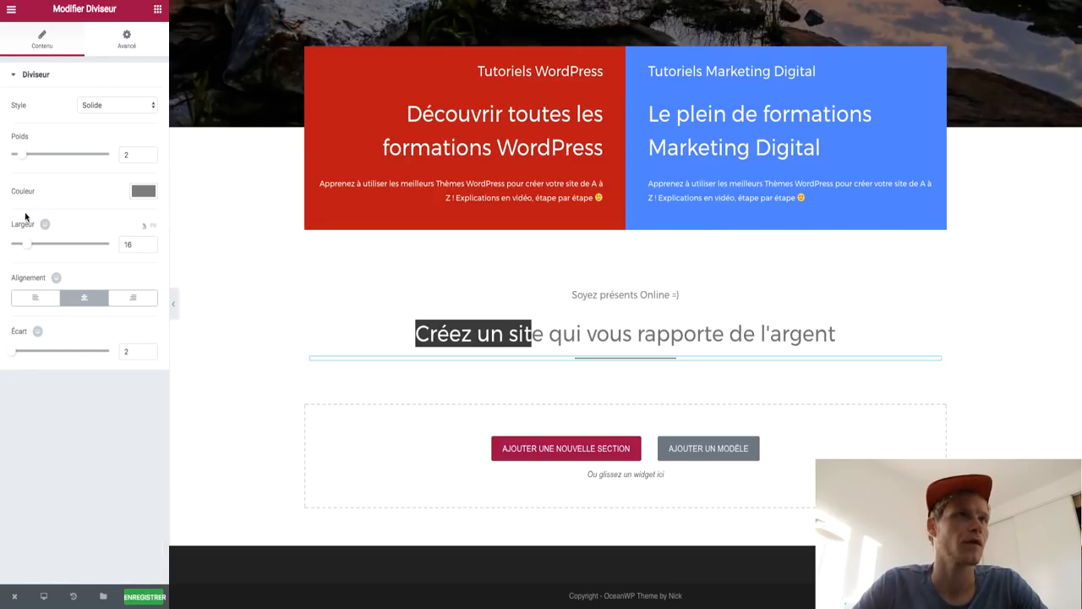
Step: Set the weight of the grey divider below the heading to 1
{"action": "left_click_drag", "start_coordinate": [17, 160], "coordinate": [6, 161]}
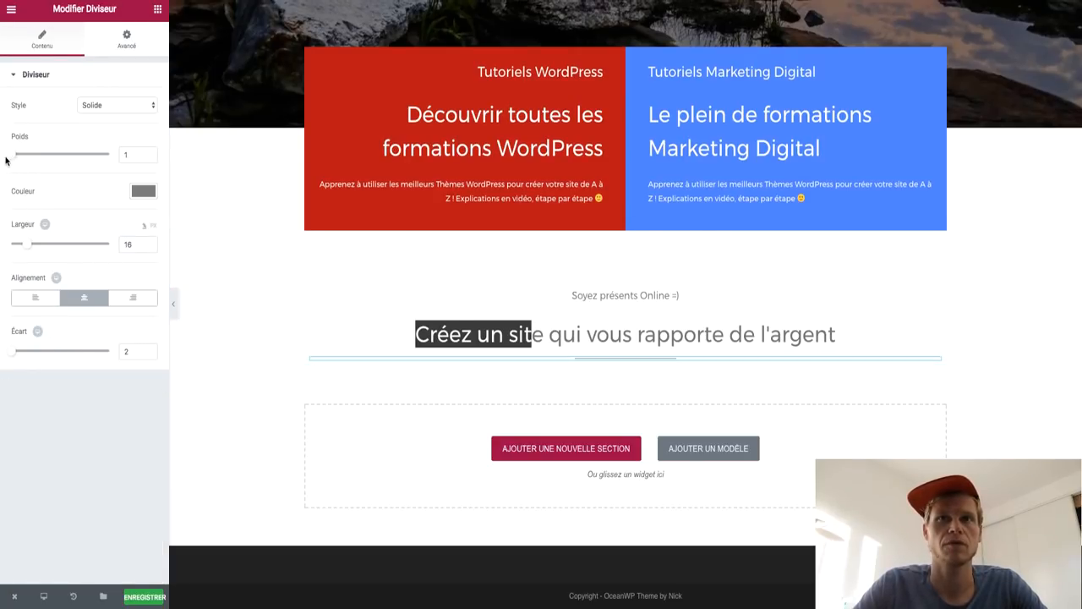
Step: Set the "Créez un site qui vous rapporte de l'argent" heading's text transformation to Majuscule and its letter spacing to -1,2
{"action": "left_click", "coordinate": [621, 296]}
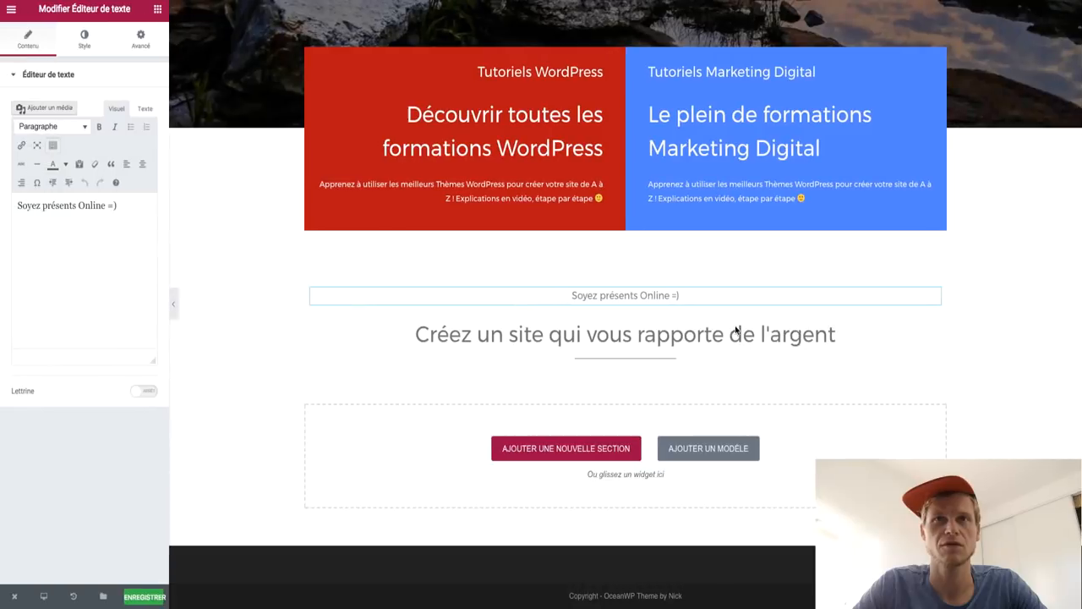
{"action": "left_click", "coordinate": [720, 332]}
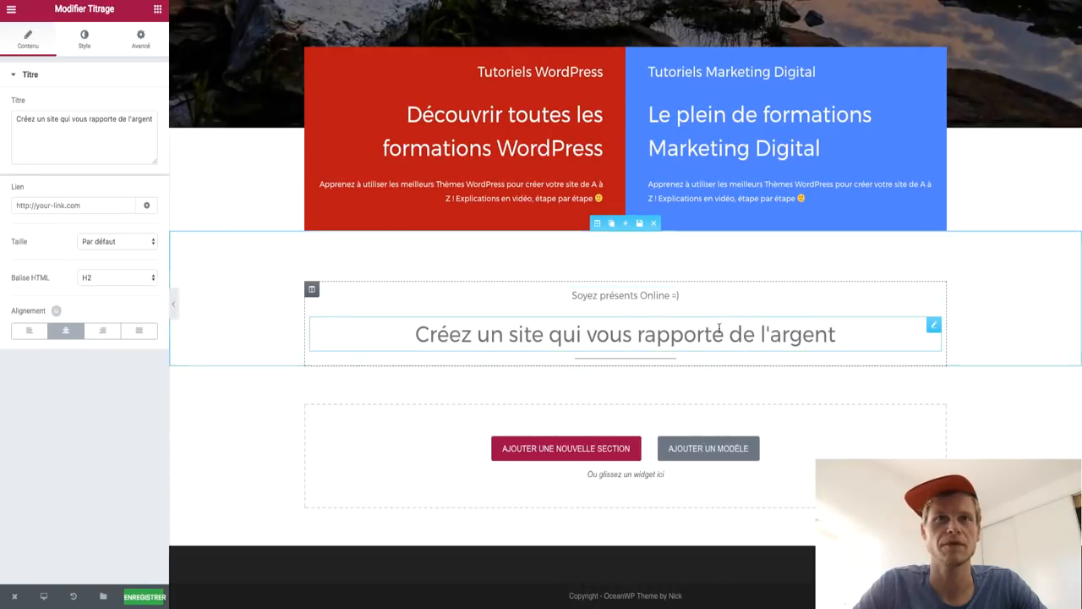
{"action": "left_click", "coordinate": [81, 51]}
{"action": "left_click", "coordinate": [119, 300]}
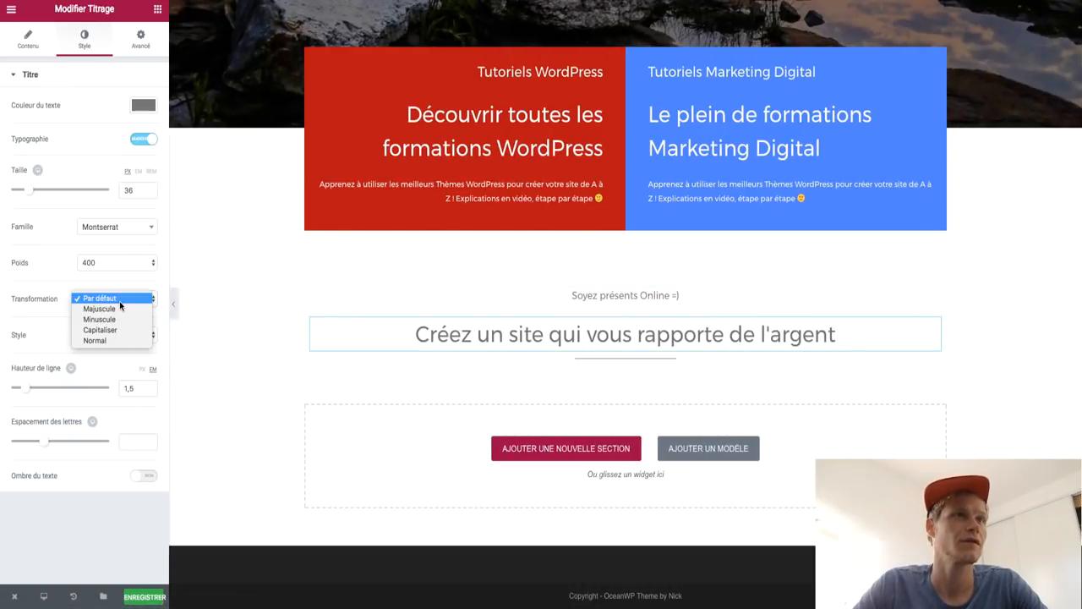
{"action": "left_click", "coordinate": [118, 309]}
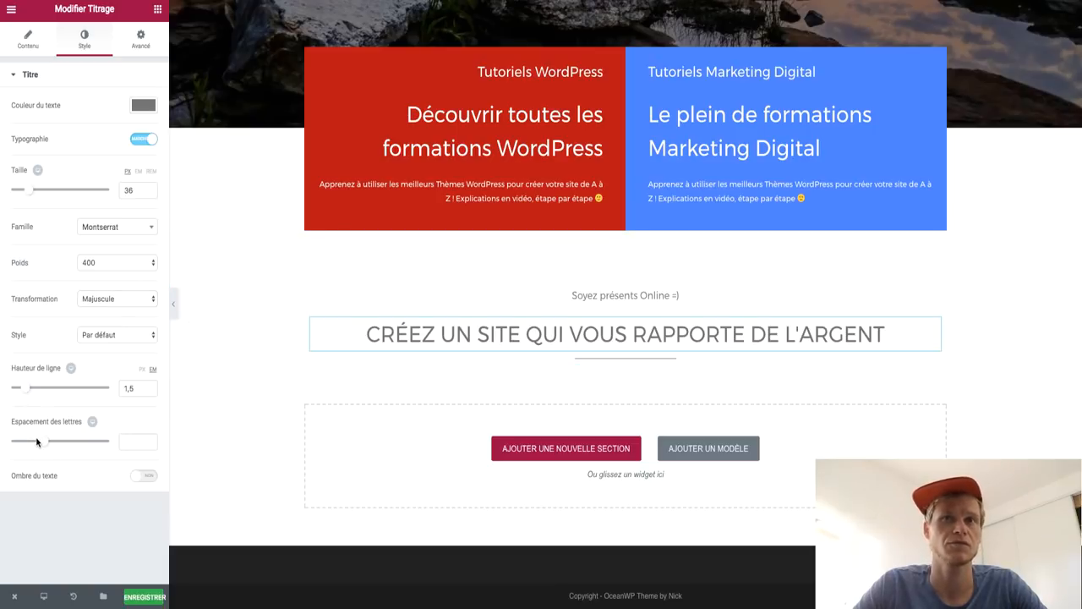
{"action": "left_click_drag", "start_coordinate": [38, 443], "coordinate": [35, 445]}
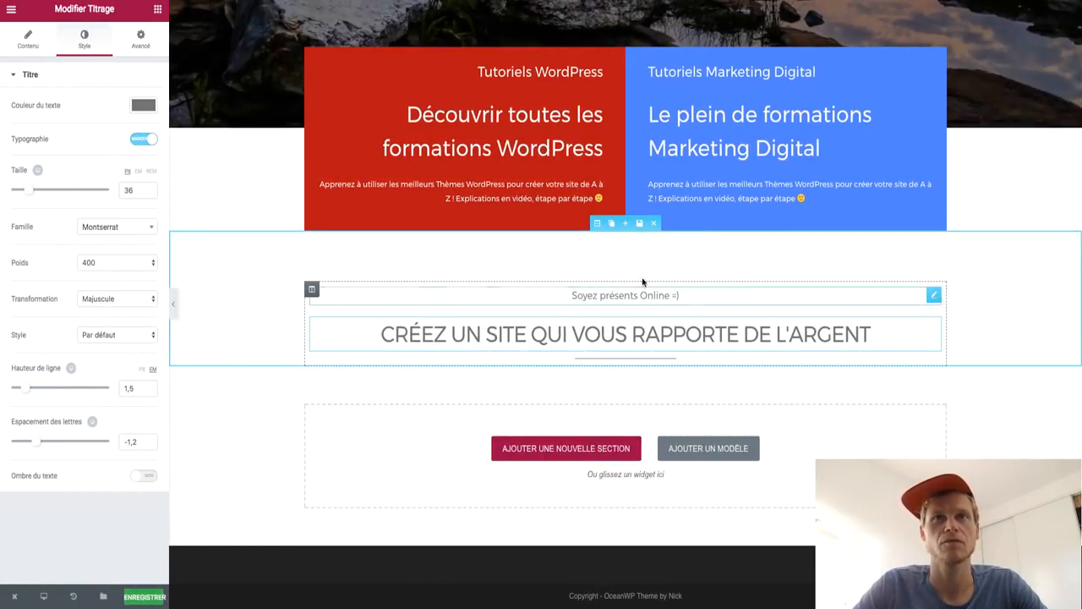
Step: Check the icon boxes on the finished reference page and add a new three-column section below the heading section
{"action": "scroll", "coordinate": [755, 277], "scroll_direction": "up", "scroll_amount": 5}
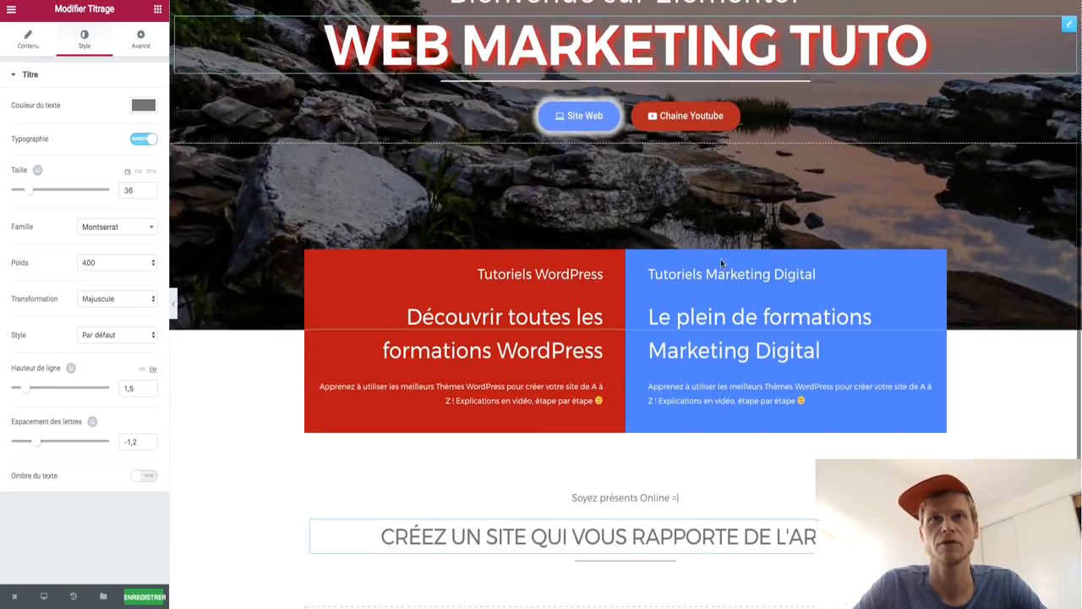
{"action": "scroll", "coordinate": [693, 355], "scroll_direction": "down", "scroll_amount": 5}
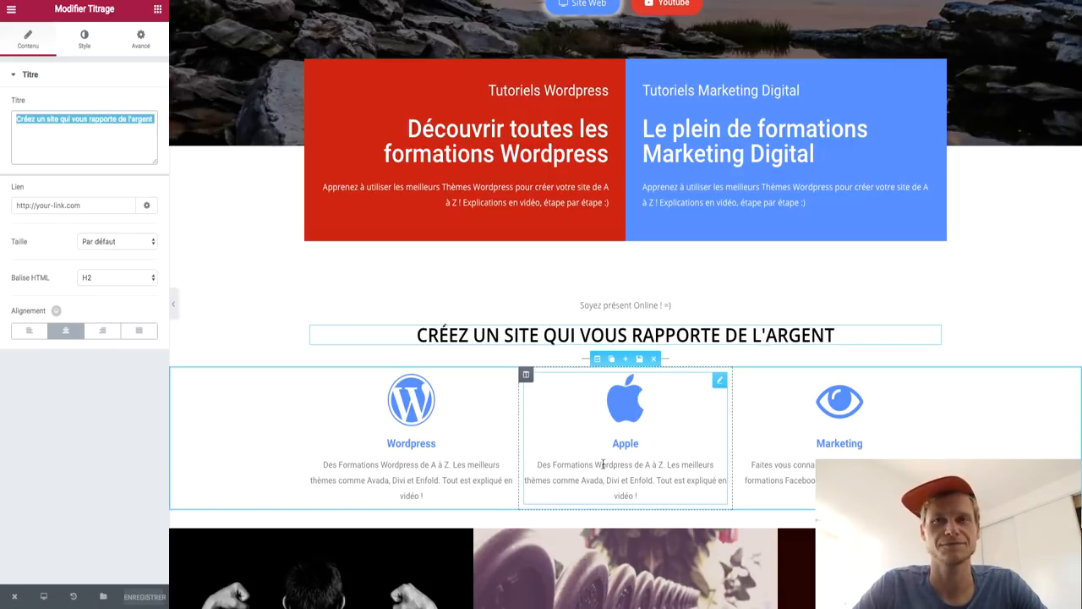
{"action": "left_click", "coordinate": [628, 448]}
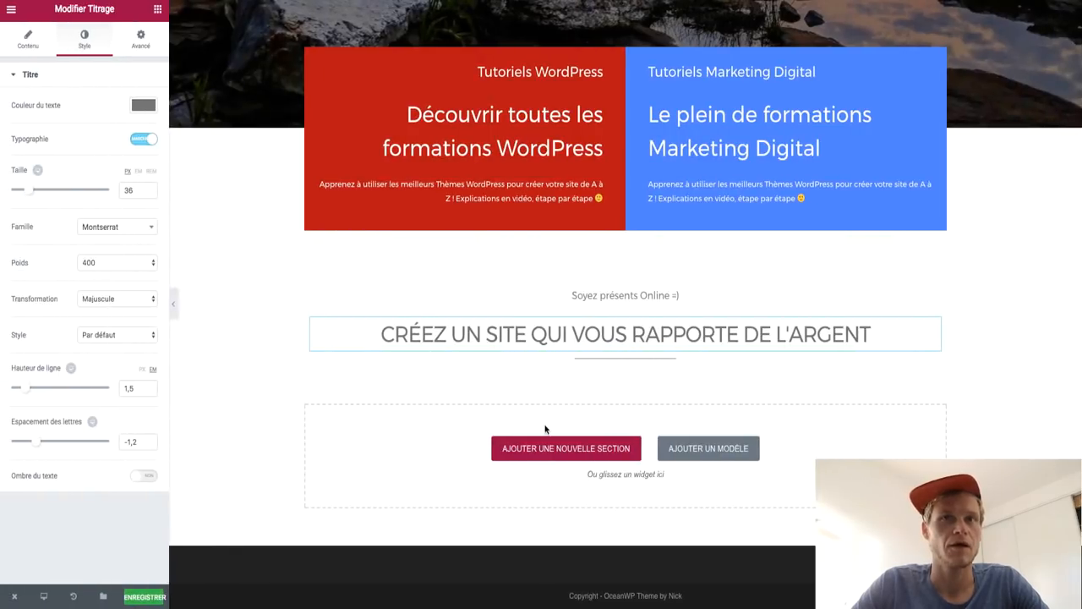
{"action": "left_click", "coordinate": [554, 444]}
{"action": "scroll", "coordinate": [568, 416], "scroll_direction": "down", "scroll_amount": 1}
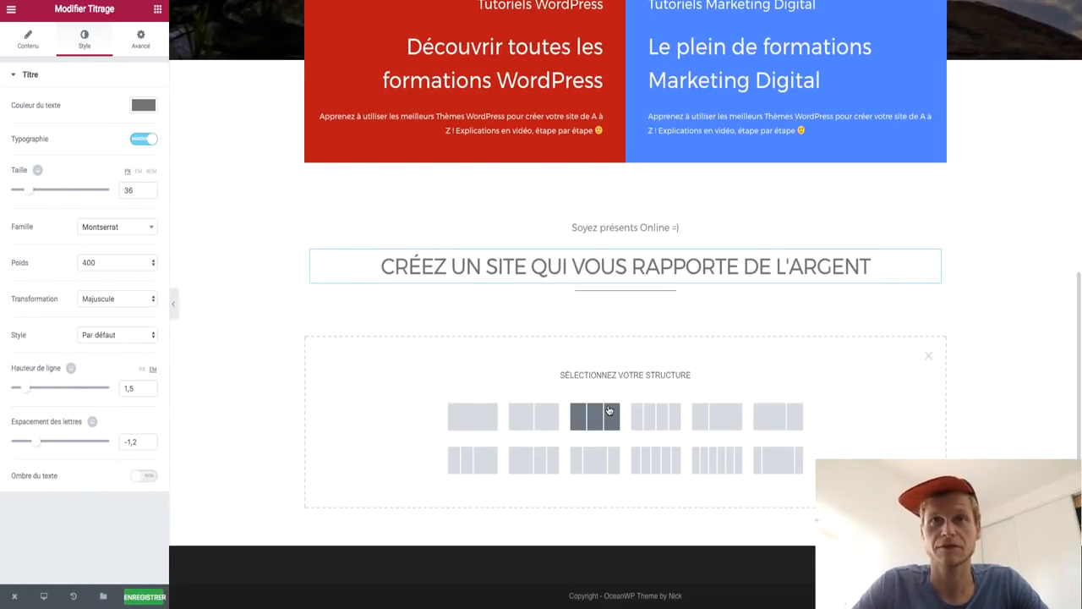
{"action": "left_click", "coordinate": [595, 415]}
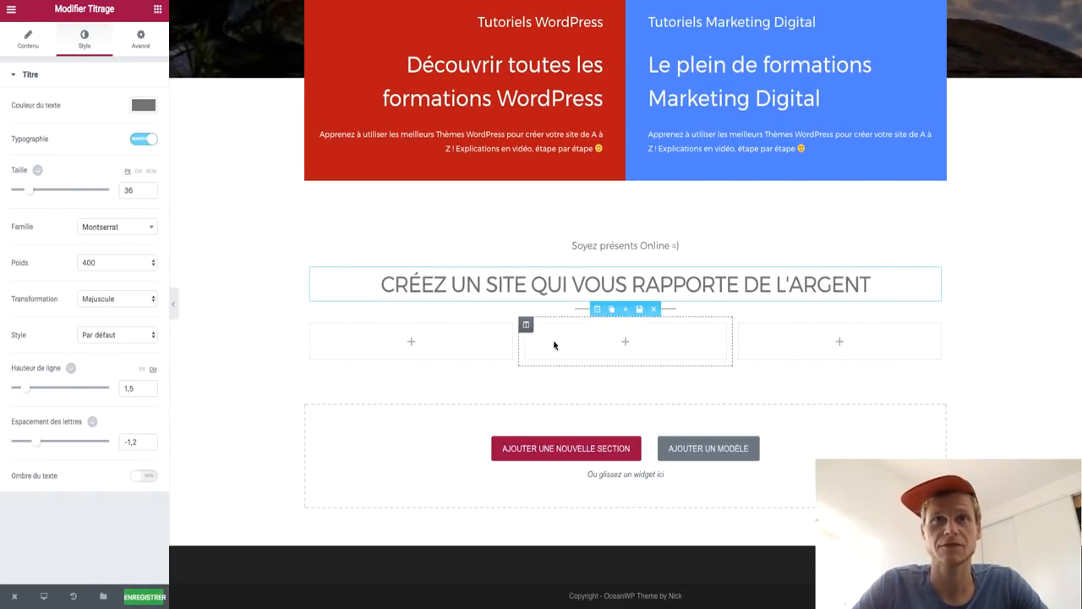
Step: Insert a Boîte d'icône widget into the first column of the new three-column section
{"action": "left_click", "coordinate": [158, 9]}
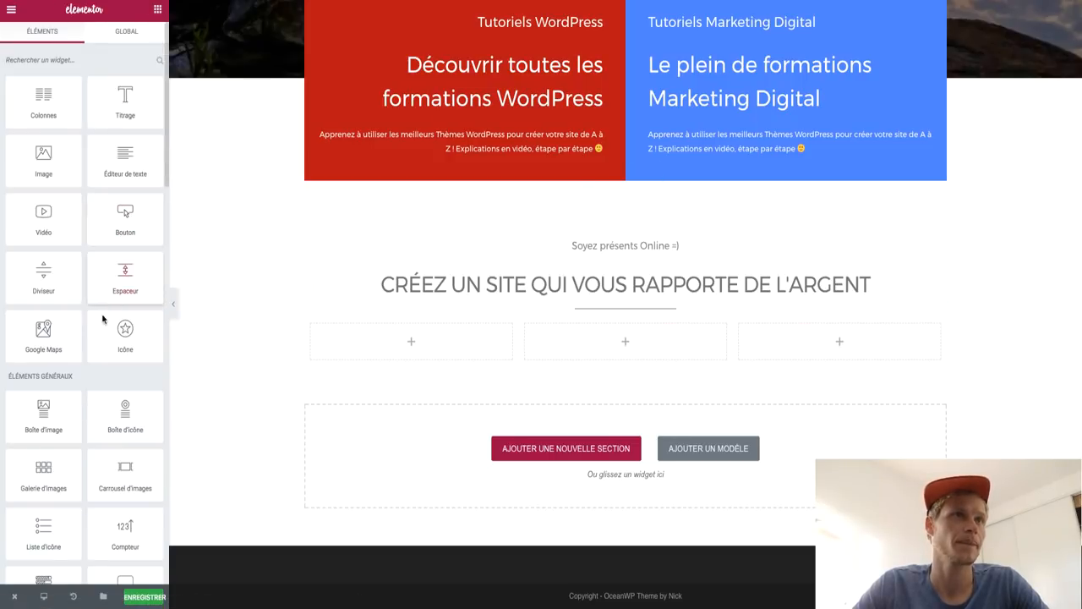
{"action": "scroll", "coordinate": [94, 328], "scroll_direction": "down", "scroll_amount": 1}
{"action": "scroll", "coordinate": [94, 327], "scroll_direction": "down", "scroll_amount": 1}
{"action": "left_click_drag", "start_coordinate": [125, 270], "coordinate": [430, 341]}
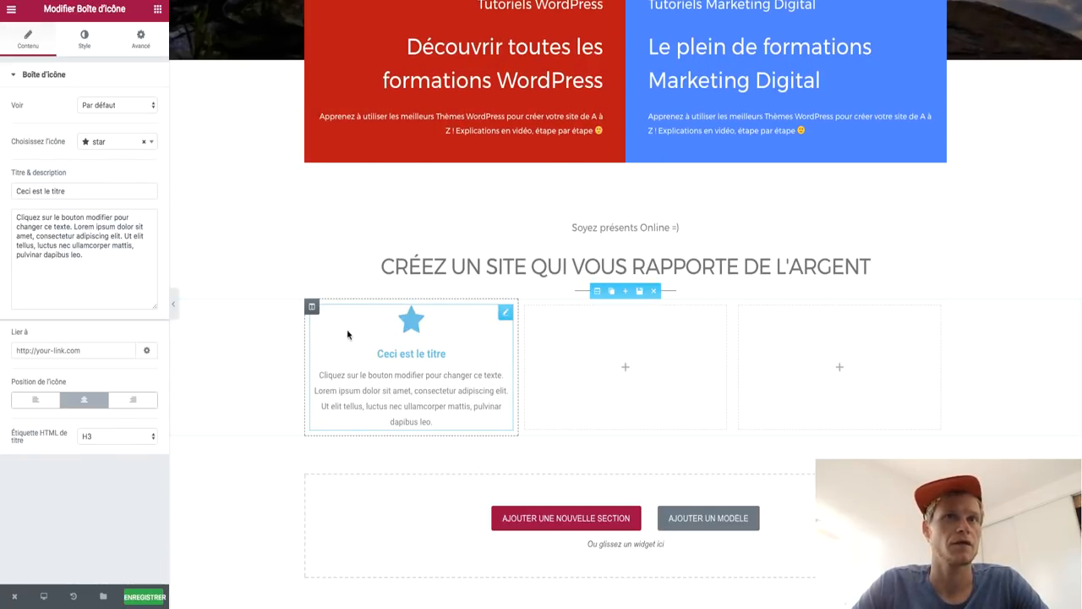
Step: Replace the icon box's star with the wordpress icon
{"action": "left_click", "coordinate": [153, 142]}
{"action": "left_click", "coordinate": [153, 142]}
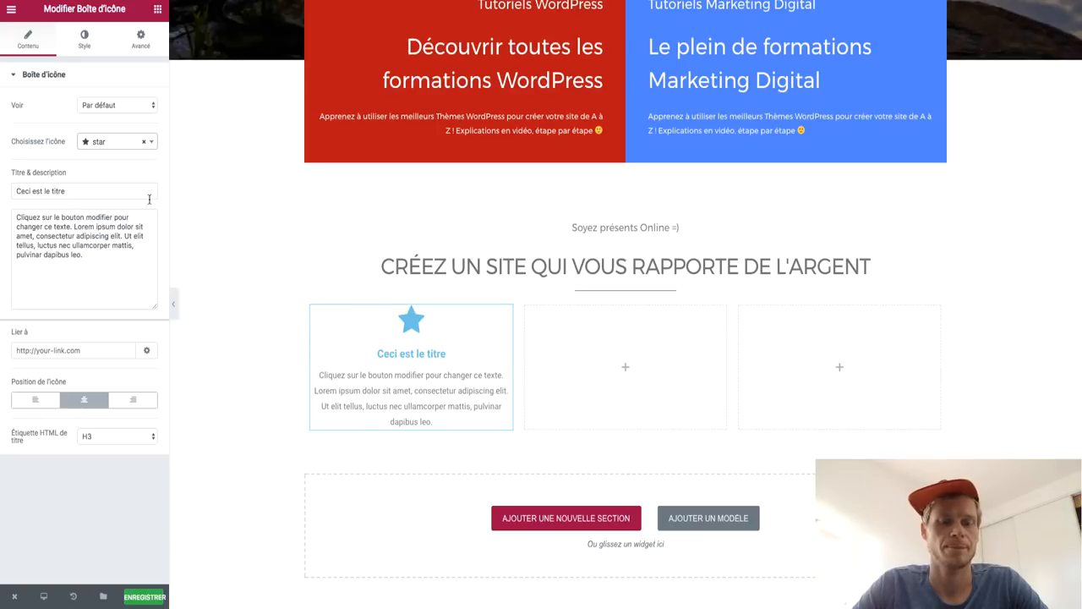
{"action": "left_click", "coordinate": [132, 147]}
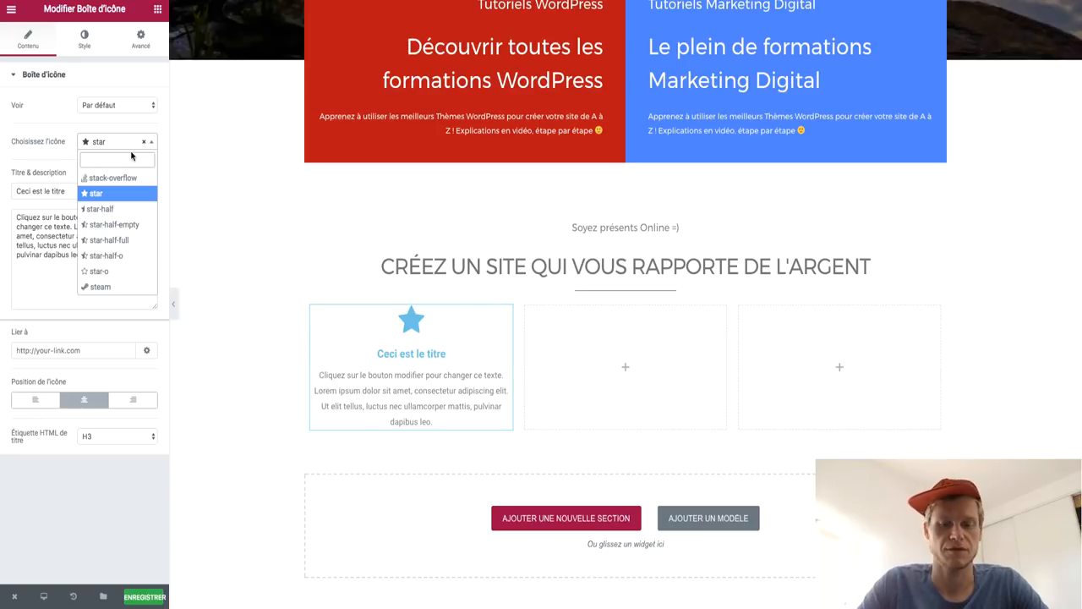
{"action": "type", "text": "wordp"}
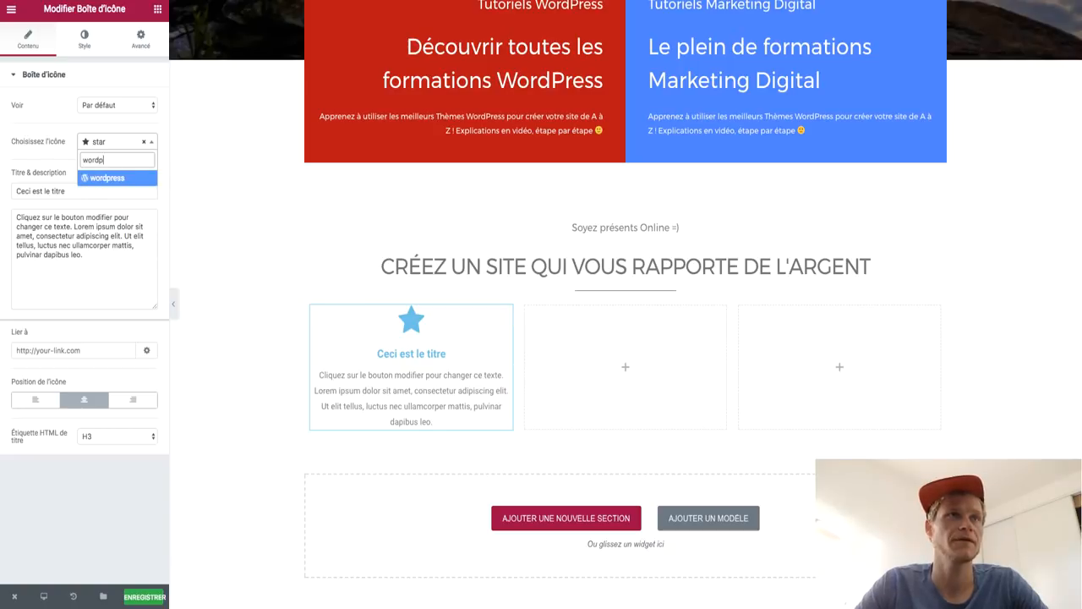
{"action": "left_click", "coordinate": [125, 179]}
{"action": "left_click", "coordinate": [156, 146]}
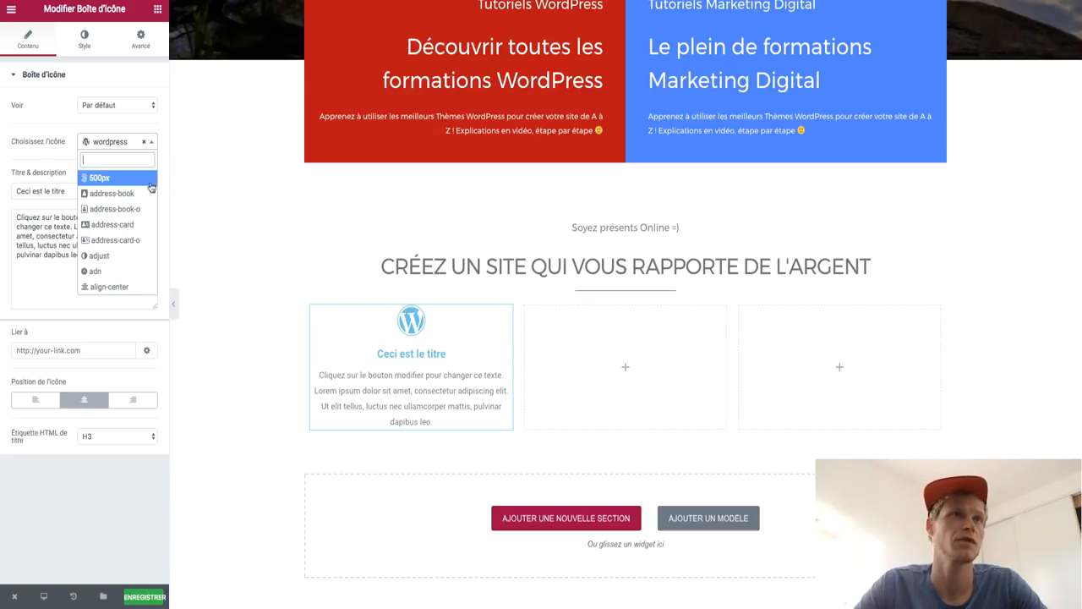
{"action": "scroll", "coordinate": [140, 218], "scroll_direction": "down", "scroll_amount": 5}
{"action": "scroll", "coordinate": [140, 217], "scroll_direction": "down", "scroll_amount": 10}
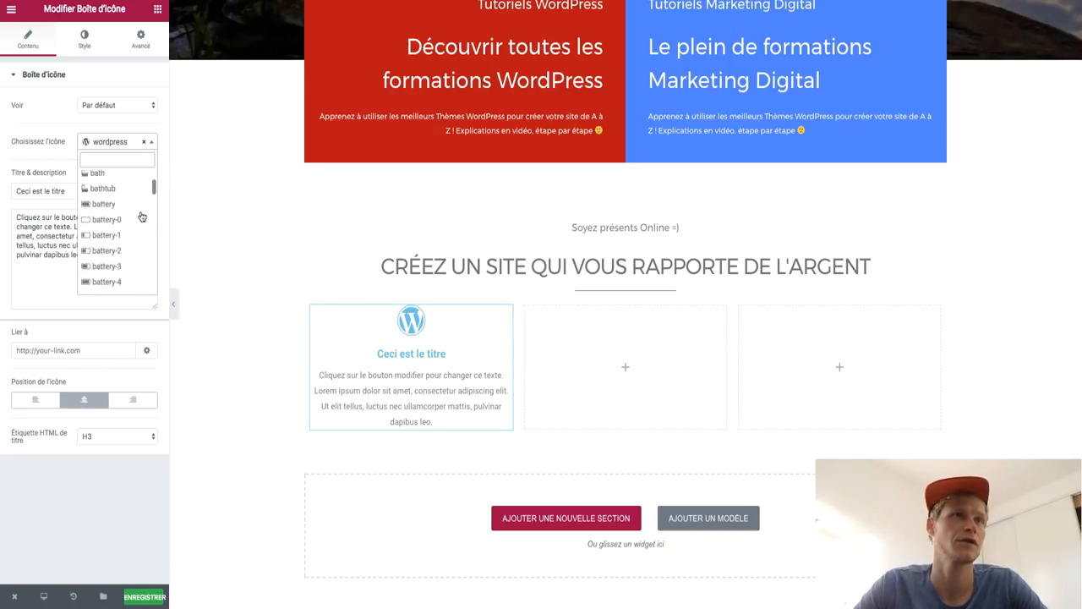
{"action": "left_click", "coordinate": [164, 155]}
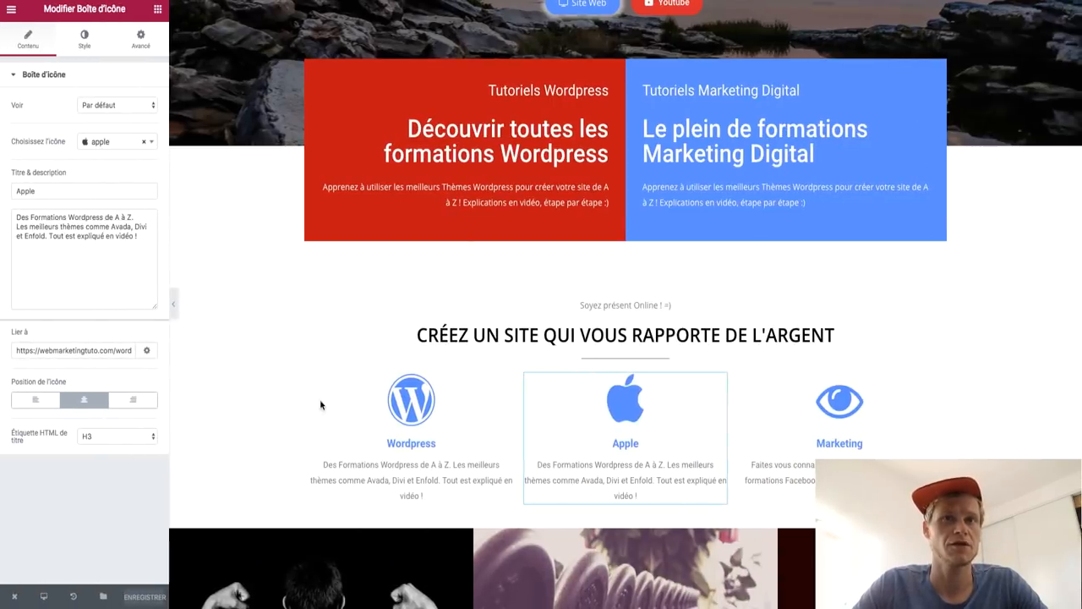
Step: Copy the description of the reference page's Wordpress icon box and replace the new icon box's placeholder description with it
{"action": "left_click", "coordinate": [433, 492]}
{"action": "left_click", "coordinate": [75, 259]}
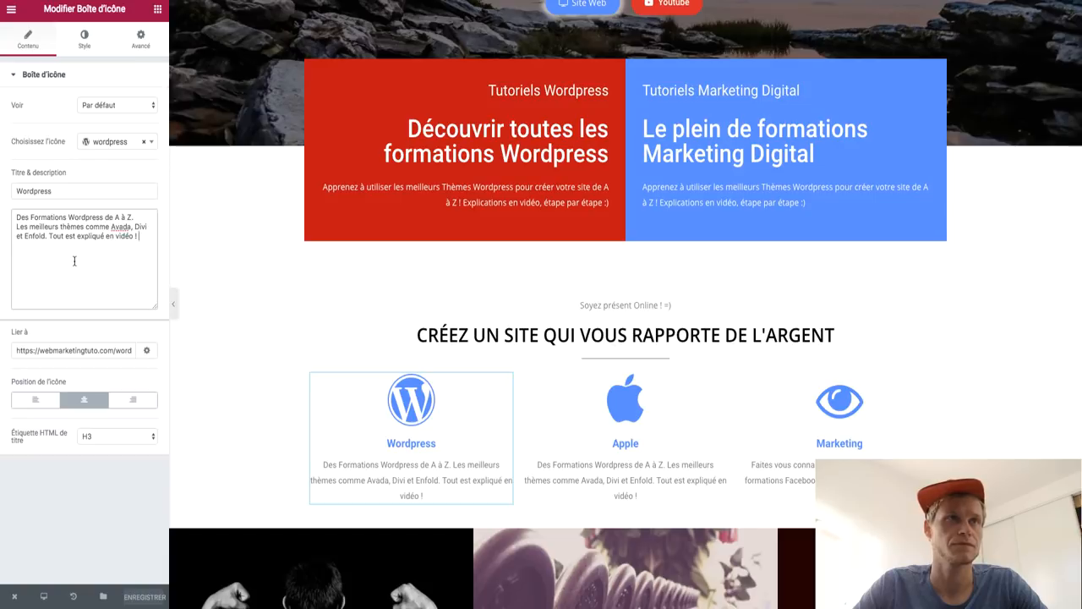
{"action": "key", "text": "ctrl+a"}
{"action": "key", "text": "super+c"}
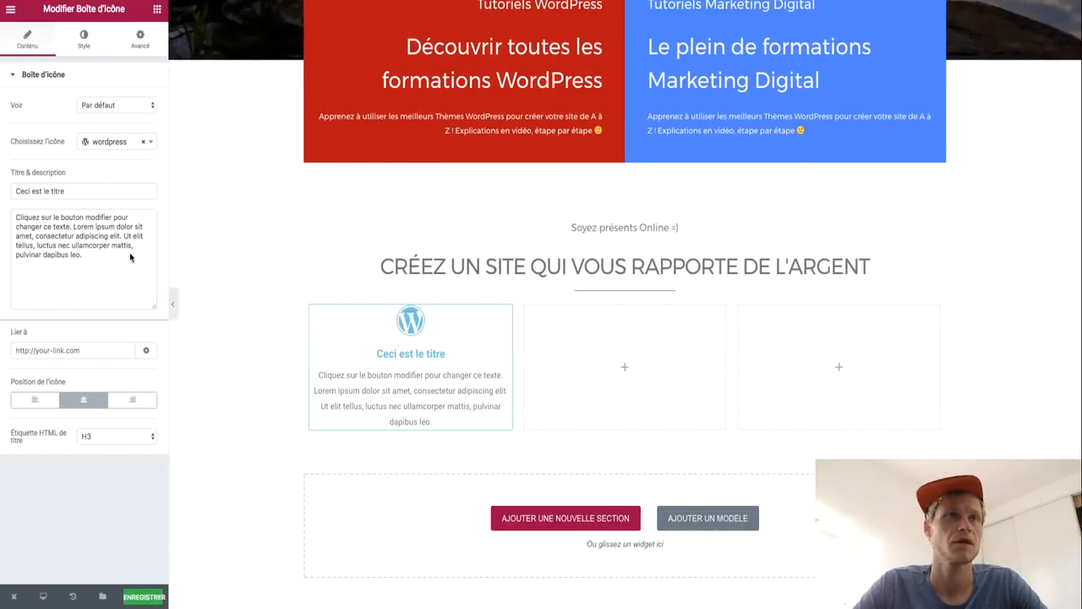
{"action": "left_click", "coordinate": [121, 271]}
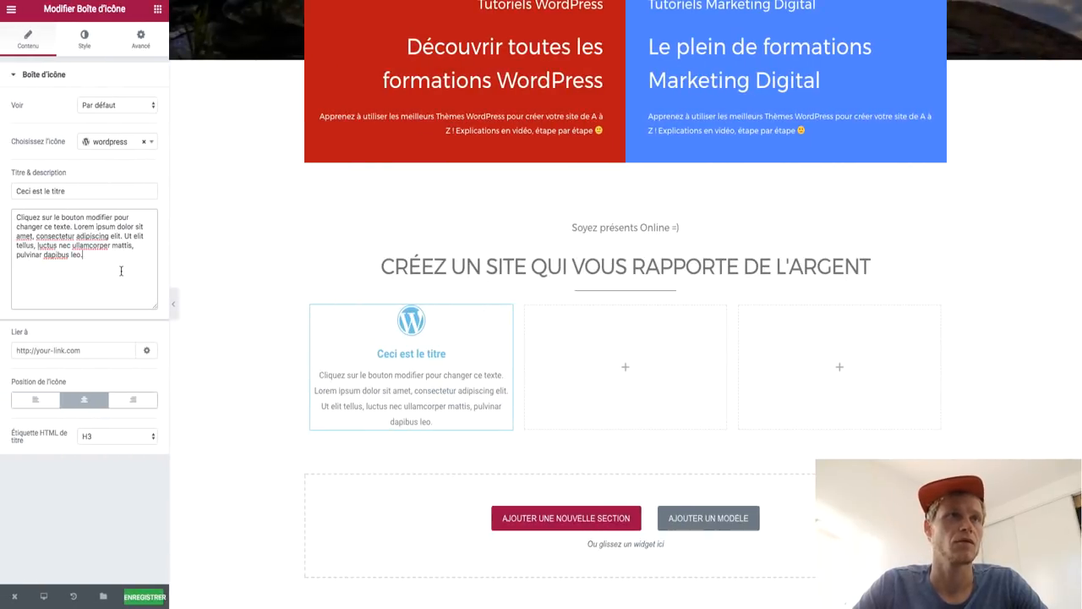
{"action": "key", "text": "super+a"}
{"action": "key", "text": "super+v"}
Step: Replace the icon box's placeholder title with "Wordpress"
{"action": "left_click", "coordinate": [90, 192]}
{"action": "key", "text": "super+a"}
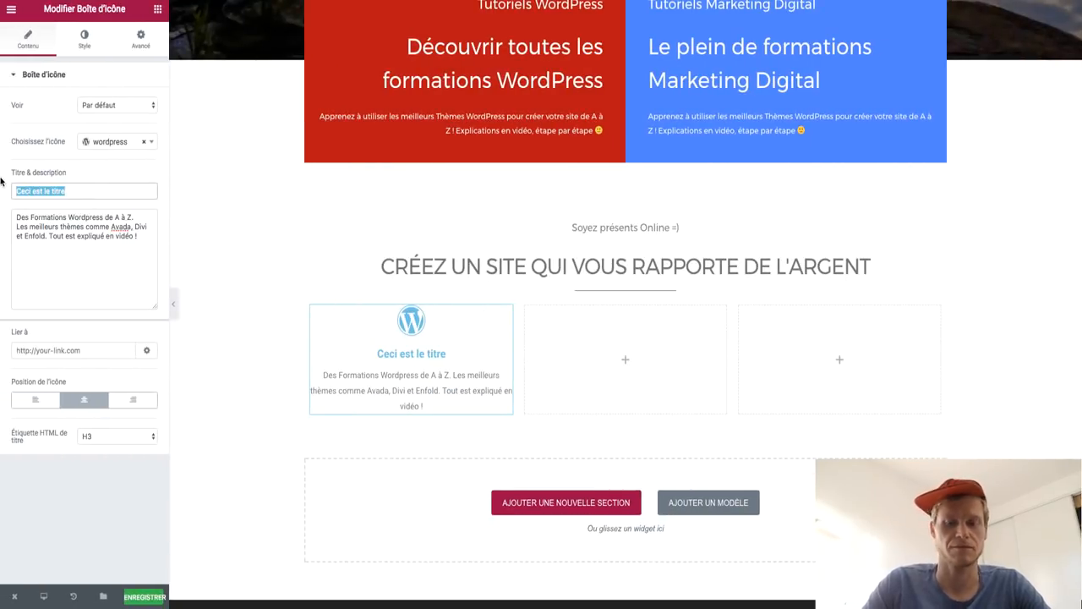
{"action": "type", "text": "Wordpress"}
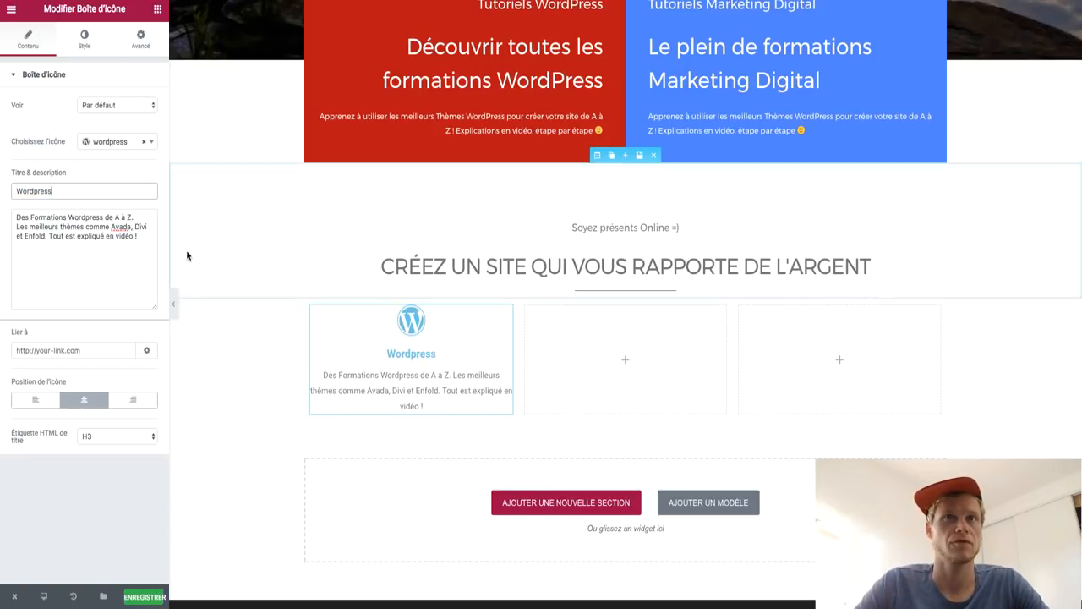
Step: Open the color picker over the reference page and copy the blue's hex code 5081ff
{"action": "scroll", "coordinate": [358, 222], "scroll_direction": "up", "scroll_amount": 3}
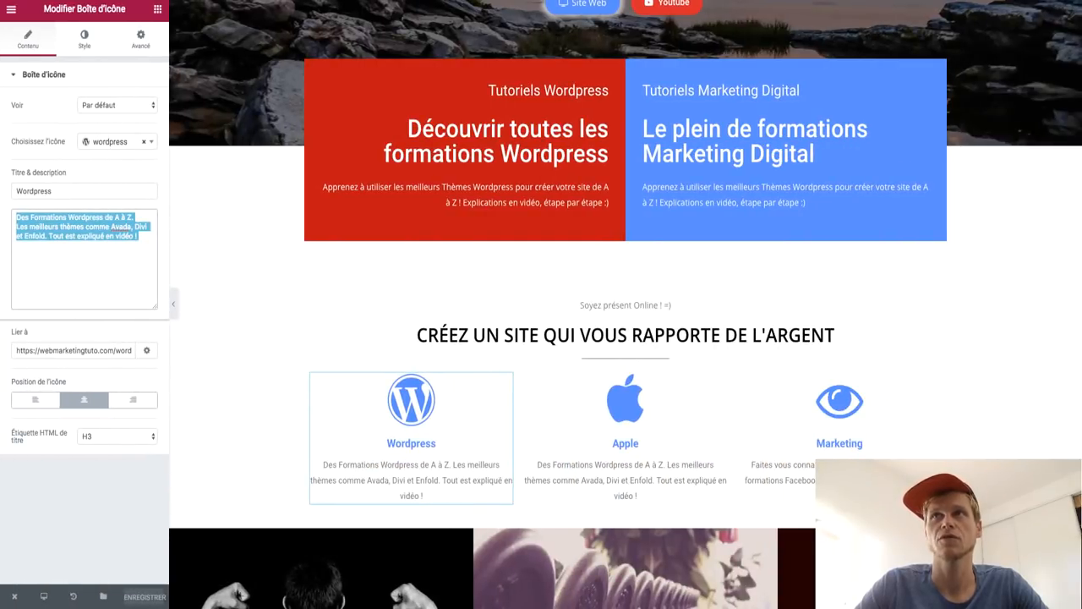
{"action": "left_click", "coordinate": [898, 1]}
{"action": "left_click", "coordinate": [869, 13]}
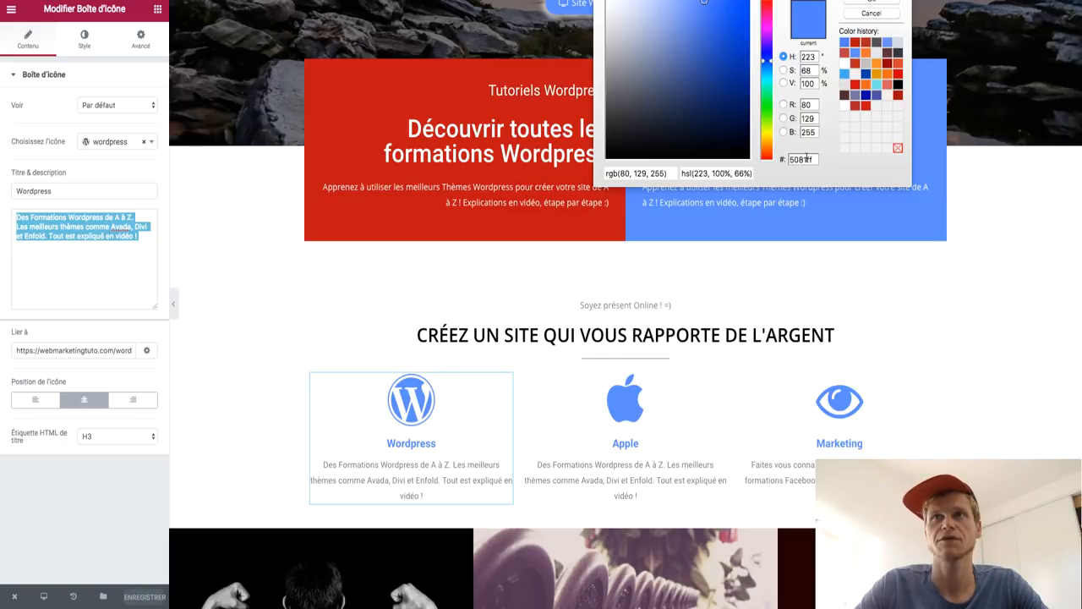
{"action": "left_click", "coordinate": [872, 12]}
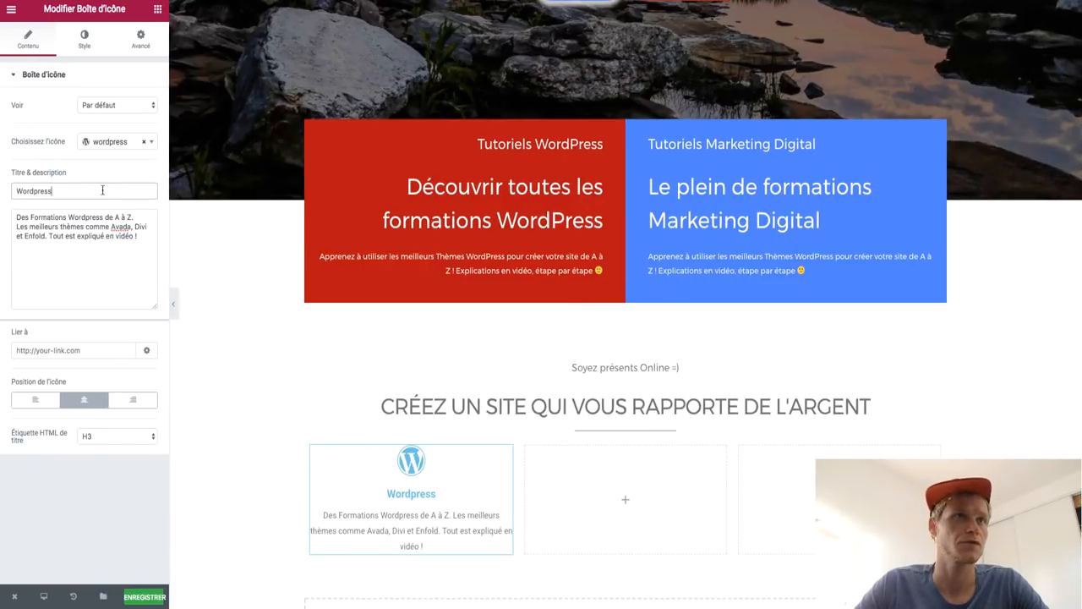
Step: Set the main color of the Wordpress box's icon to the copied blue #5081ff
{"action": "left_click", "coordinate": [78, 40]}
{"action": "left_click", "coordinate": [144, 106]}
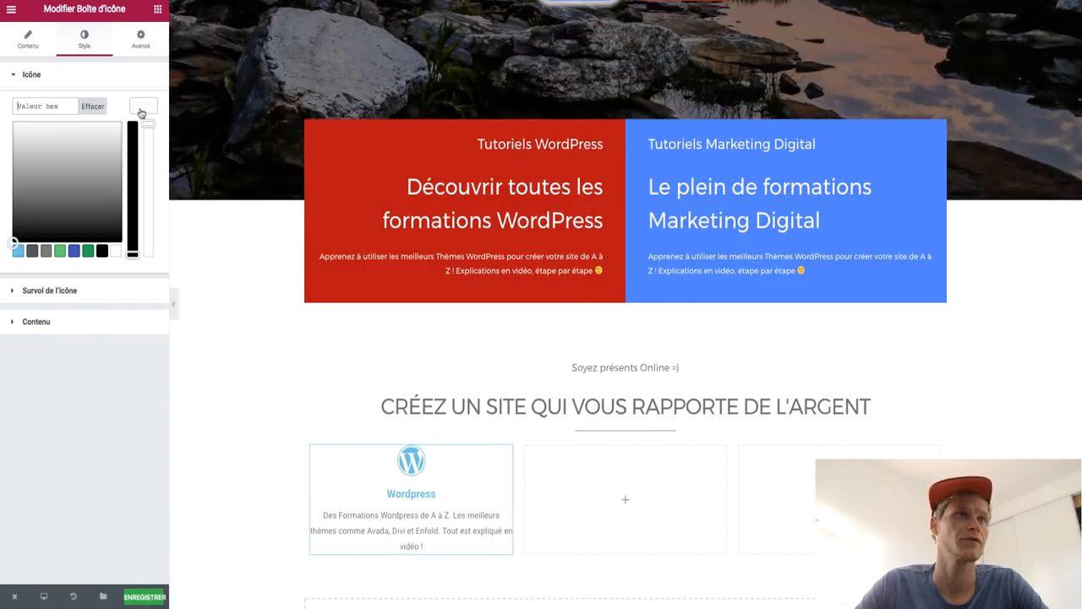
{"action": "left_click", "coordinate": [161, 176]}
{"action": "left_click", "coordinate": [128, 375]}
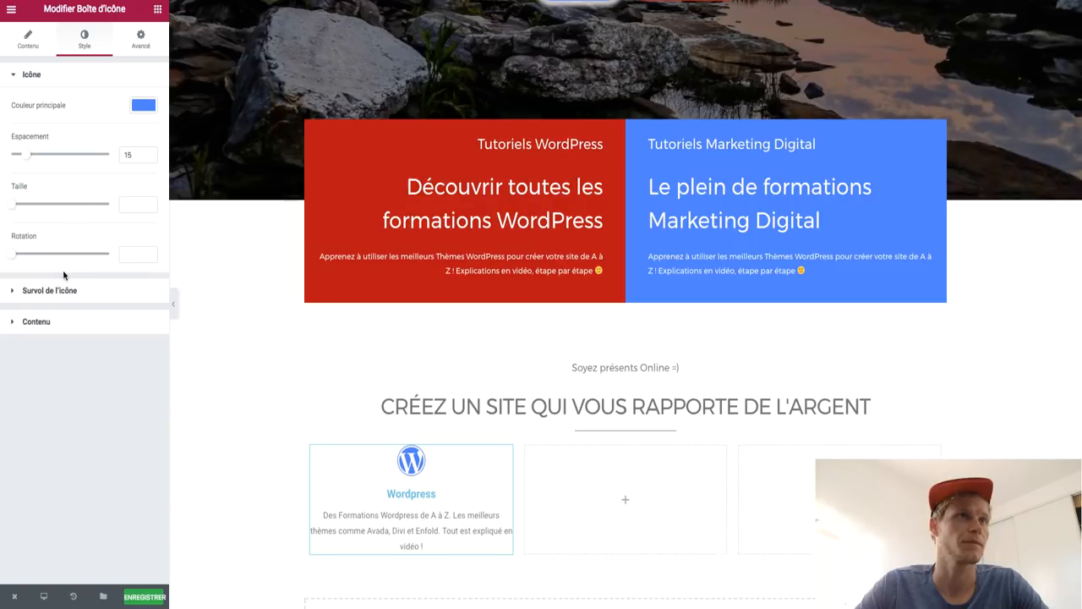
Step: Set the title color of the Wordpress icon box to #5081ff
{"action": "left_click", "coordinate": [51, 318]}
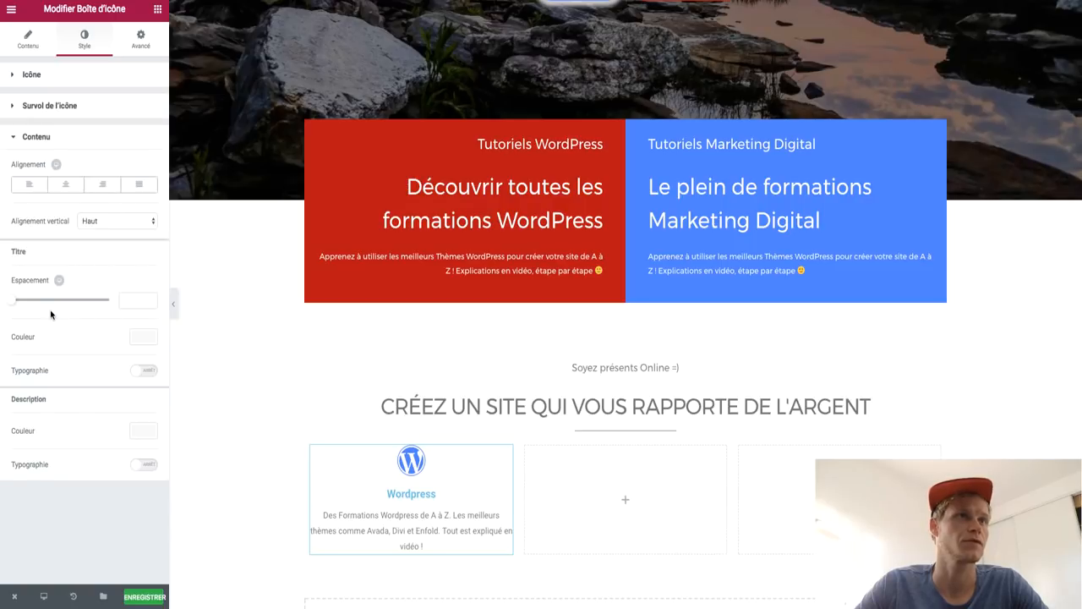
{"action": "left_click", "coordinate": [143, 337]}
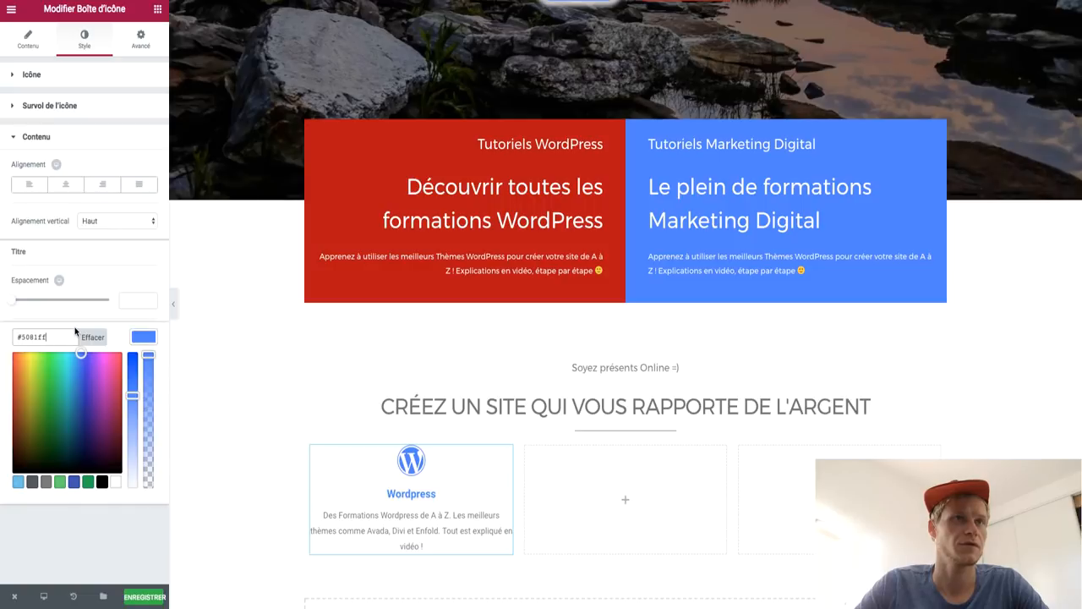
Step: Copy the hex code #727272 from the text color of the heading "Créez un site qui vous rapporte de l'argent"
{"action": "scroll", "coordinate": [486, 480], "scroll_direction": "down", "scroll_amount": 1}
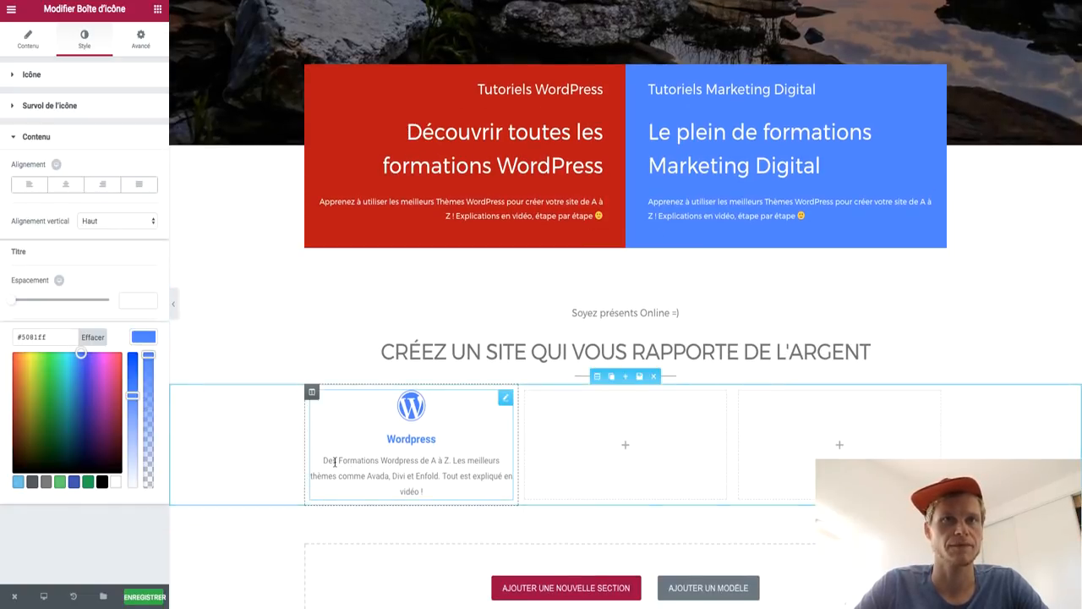
{"action": "left_click", "coordinate": [395, 362]}
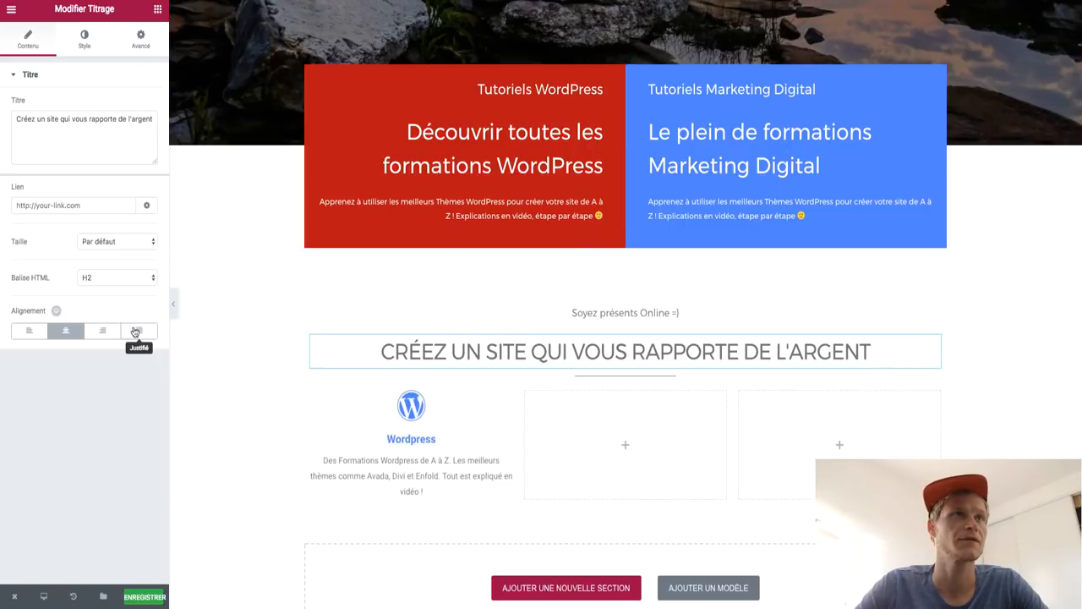
{"action": "left_click", "coordinate": [86, 39]}
{"action": "left_click", "coordinate": [142, 104]}
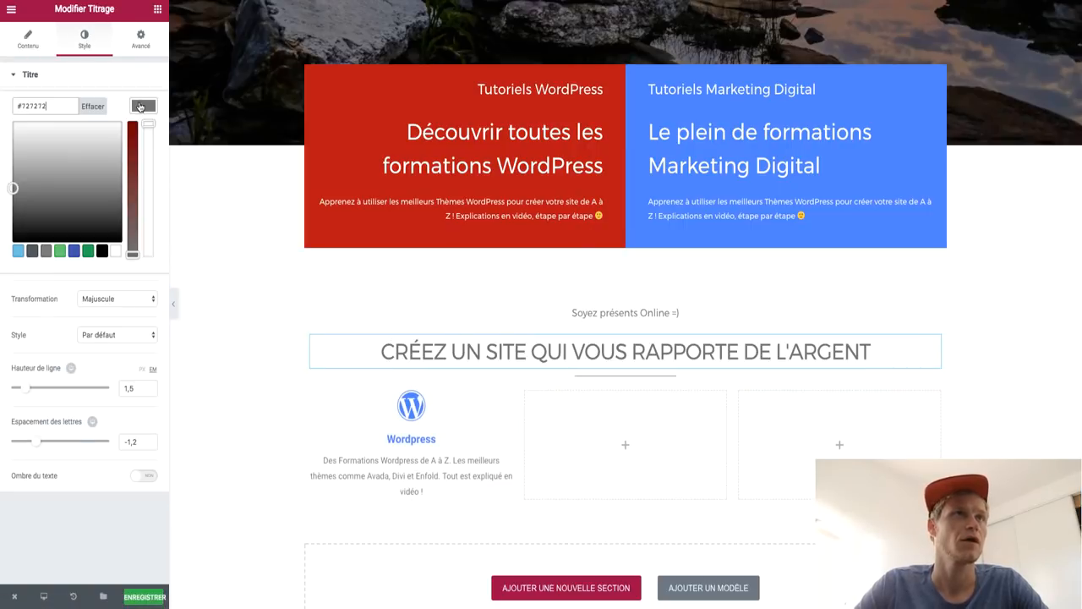
Step: Set the description color of the Wordpress icon box to the copied grey #727272
{"action": "left_click", "coordinate": [439, 475]}
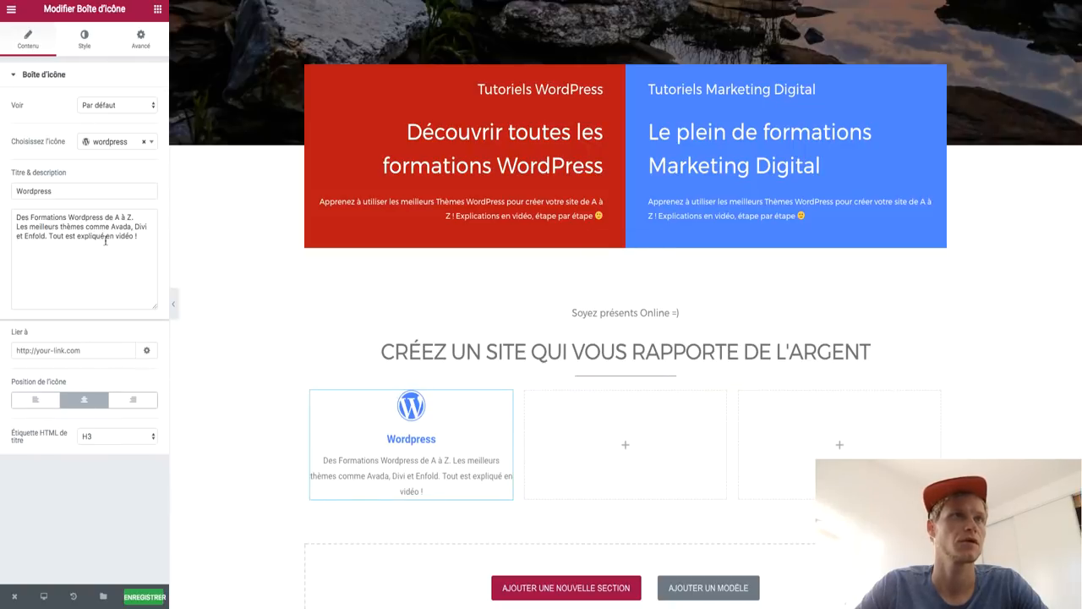
{"action": "left_click", "coordinate": [84, 39]}
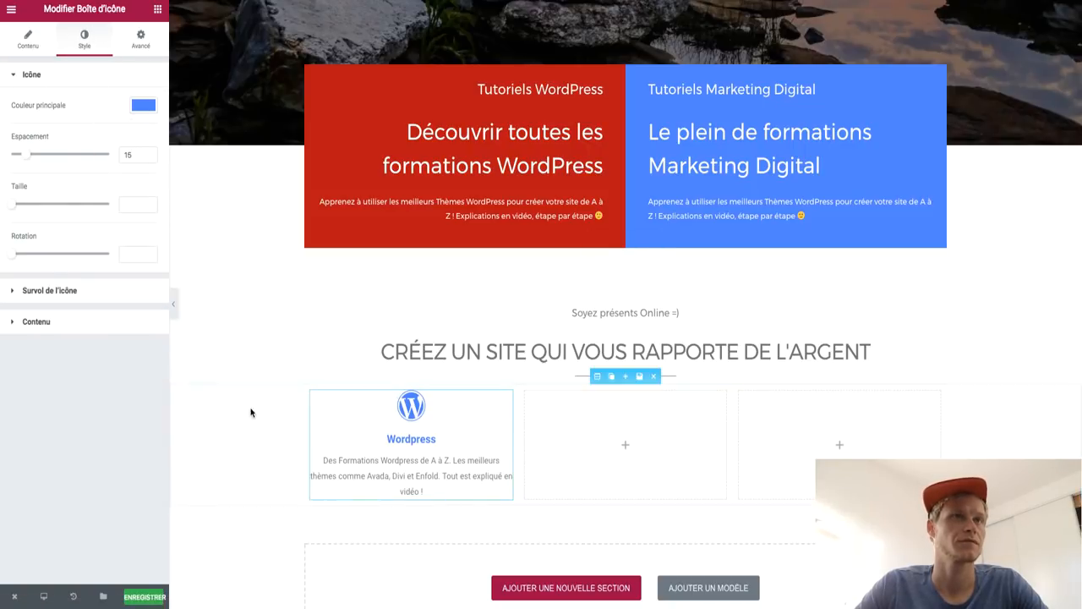
{"action": "left_click", "coordinate": [59, 320]}
{"action": "left_click", "coordinate": [135, 341]}
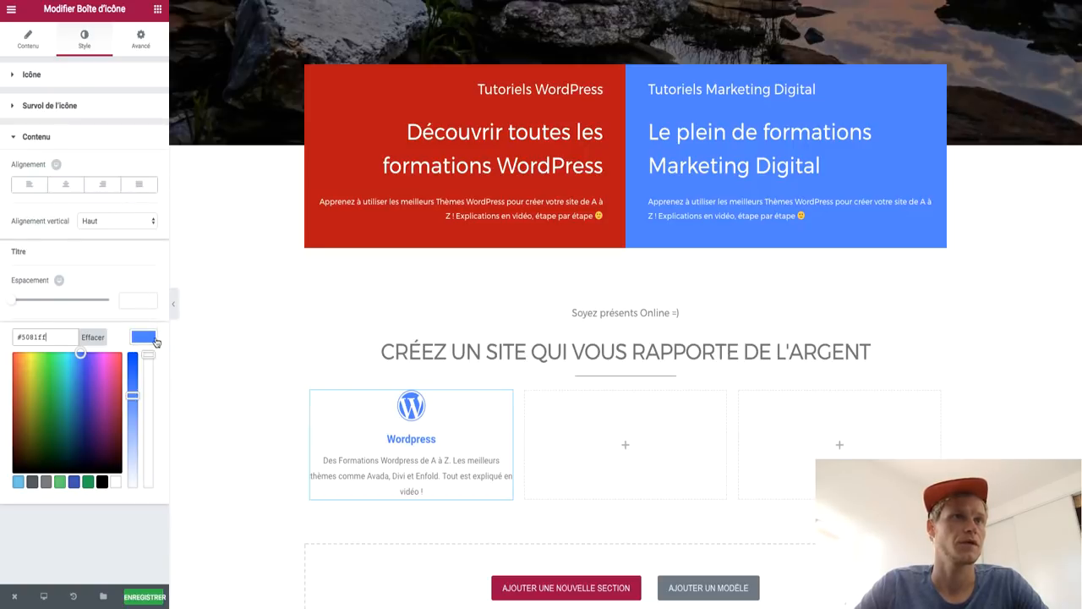
{"action": "left_click", "coordinate": [155, 341]}
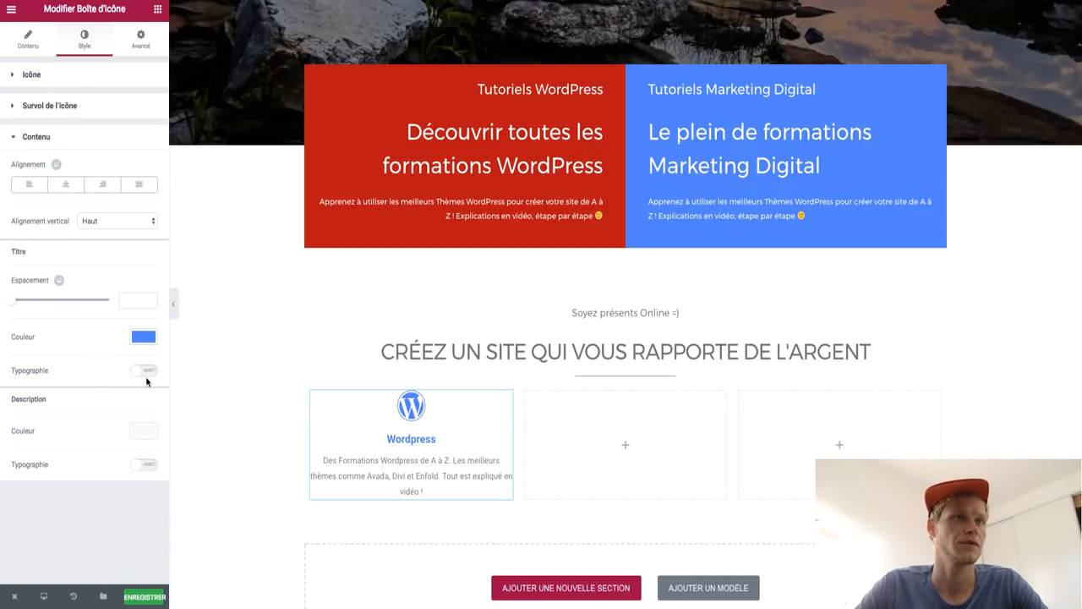
{"action": "left_click", "coordinate": [143, 431]}
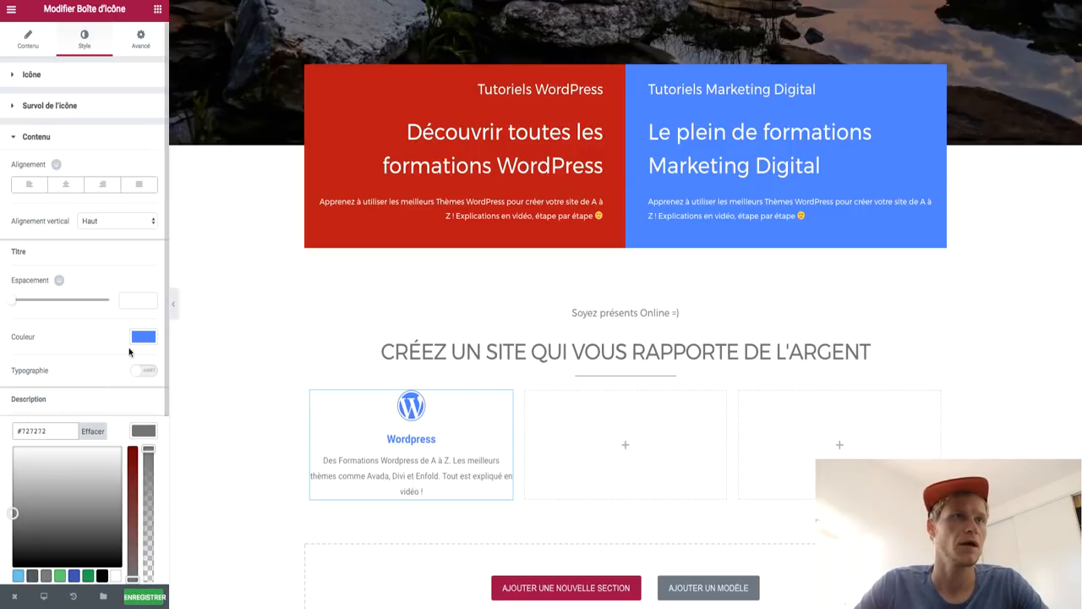
Step: Enable custom typography for the Wordpress box's title, with size 35 px and the uppercase transformation (Majuscule)
{"action": "left_click", "coordinate": [150, 374]}
{"action": "scroll", "coordinate": [110, 338], "scroll_direction": "down", "scroll_amount": 5}
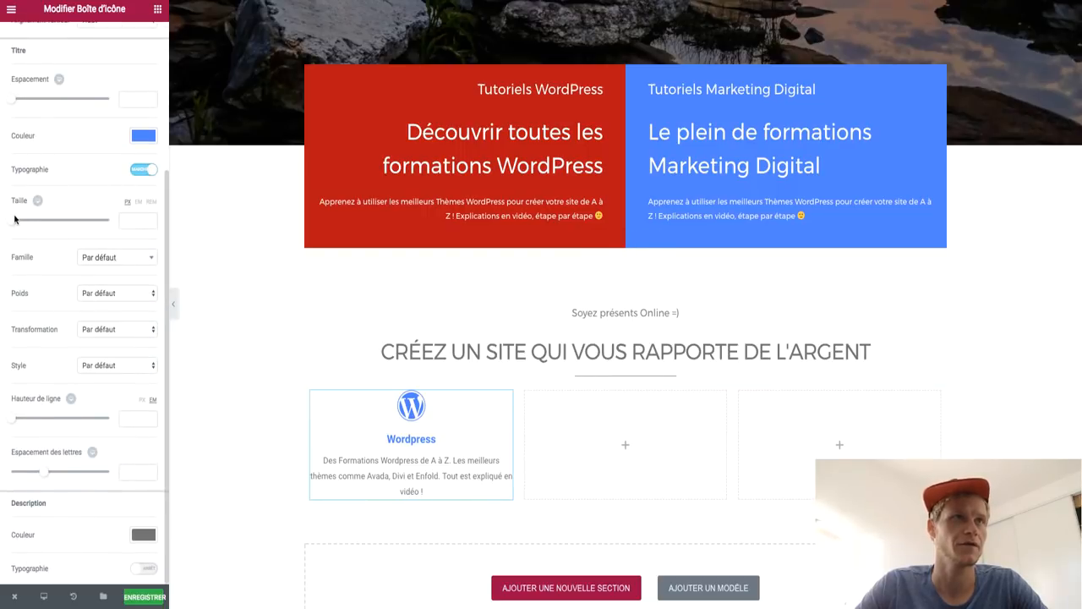
{"action": "left_click_drag", "start_coordinate": [28, 220], "coordinate": [33, 222]}
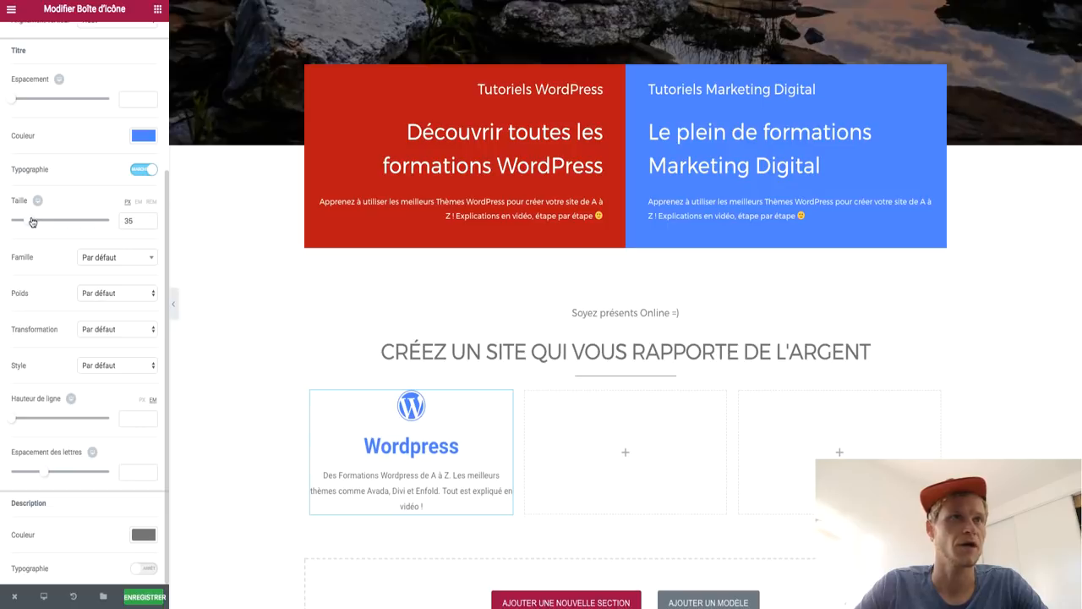
{"action": "left_click", "coordinate": [106, 329]}
{"action": "left_click", "coordinate": [106, 340]}
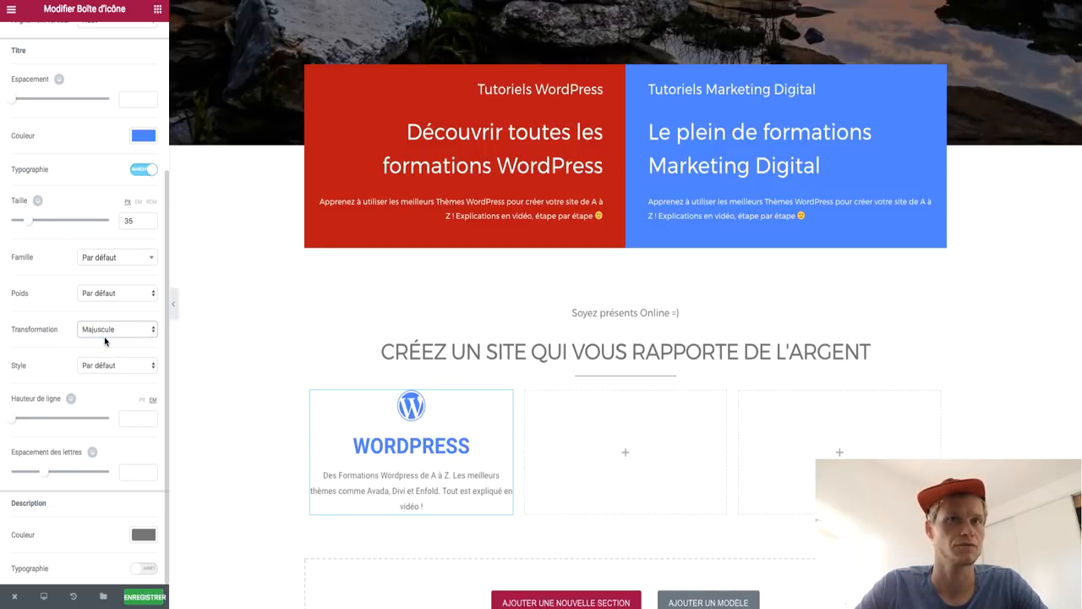
Step: Set the font family of the Wordpress box's title to Montserrat
{"action": "left_click", "coordinate": [101, 260]}
{"action": "type", "text": "monts"}
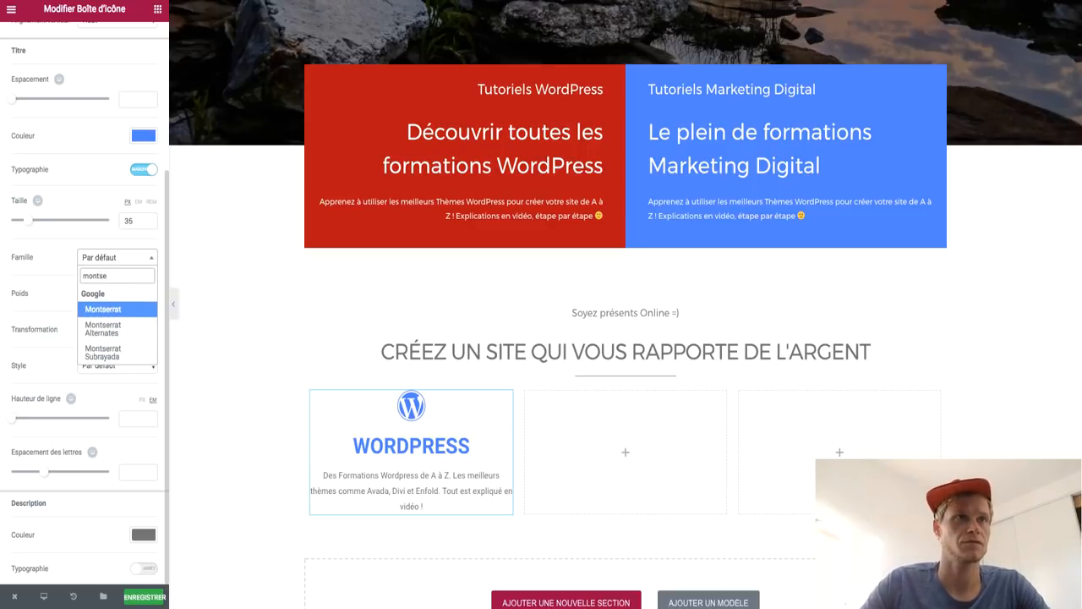
{"action": "type", "text": "e"}
{"action": "key", "text": "Return"}
{"action": "scroll", "coordinate": [187, 389], "scroll_direction": "down", "scroll_amount": 1}
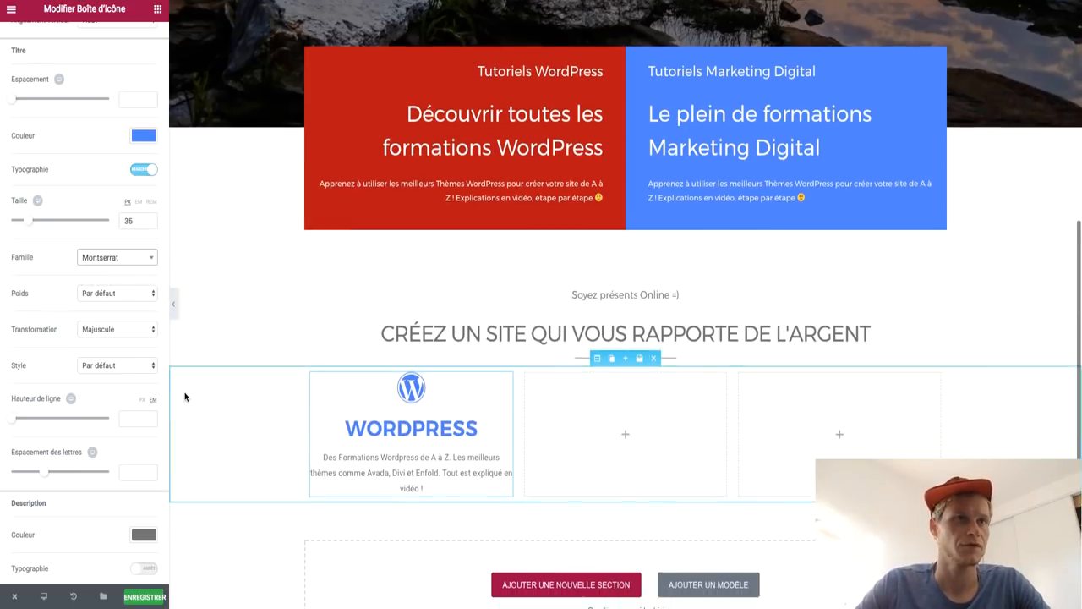
Step: Enable custom typography for the Wordpress box's description and set its font family to Montserrat
{"action": "left_click", "coordinate": [145, 568]}
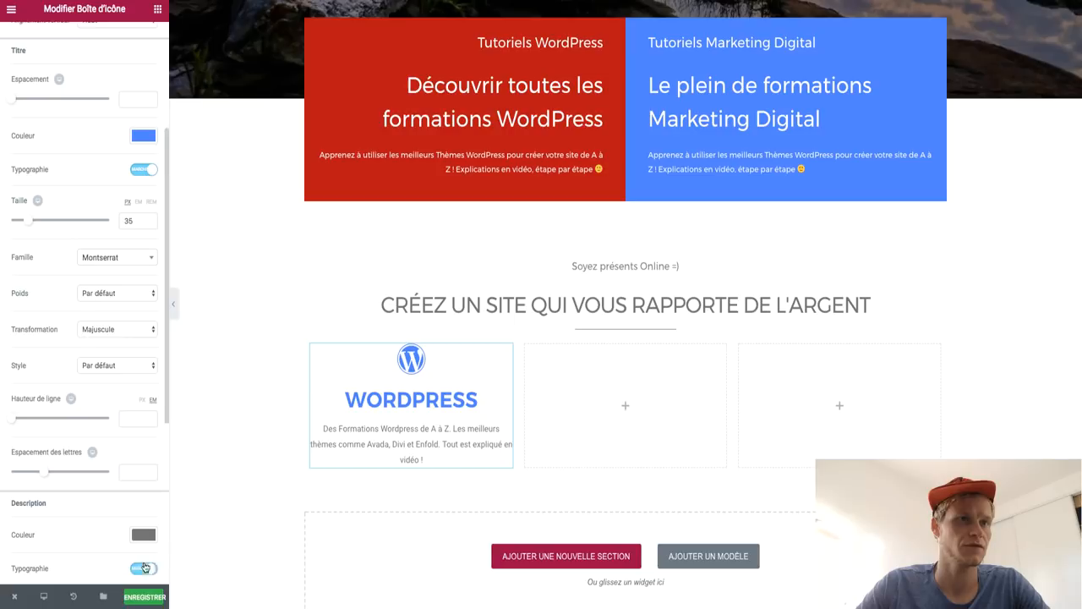
{"action": "scroll", "coordinate": [121, 491], "scroll_direction": "down", "scroll_amount": 4}
{"action": "left_click", "coordinate": [105, 359]}
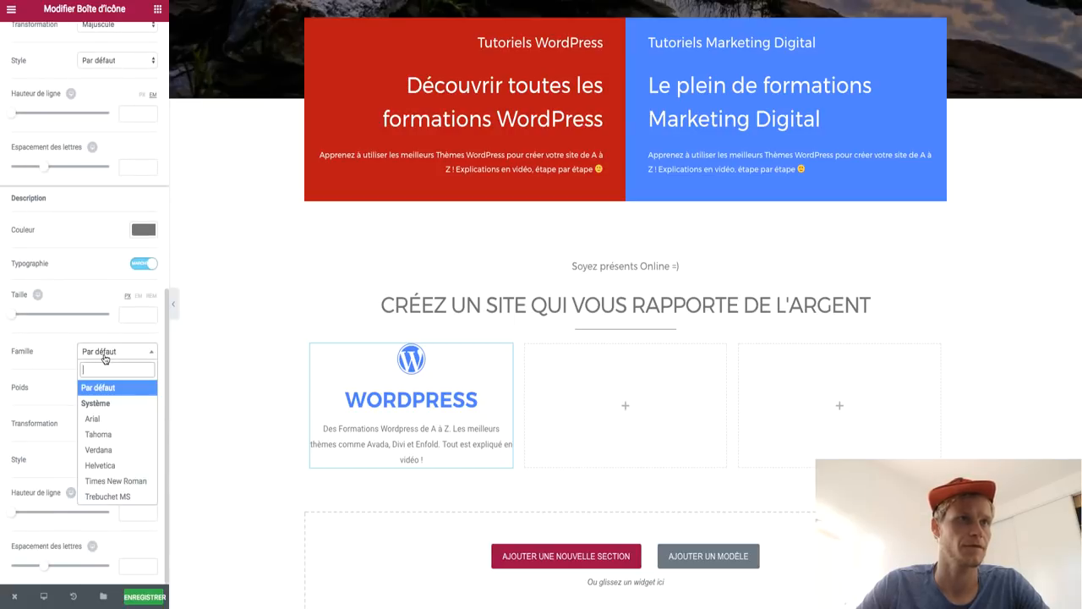
{"action": "type", "text": "monts"}
{"action": "key", "text": "Return"}
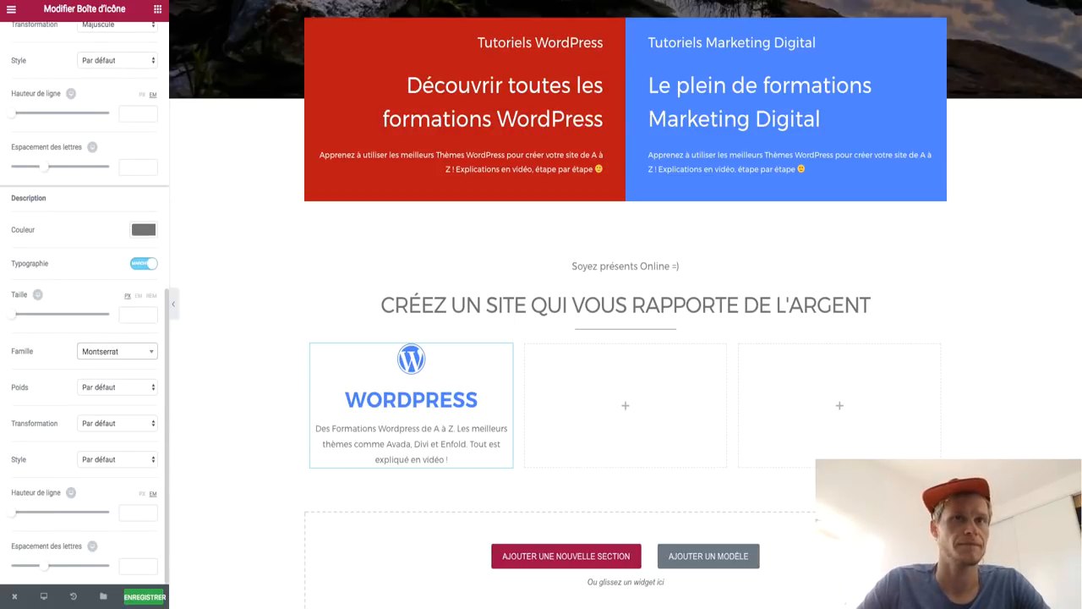
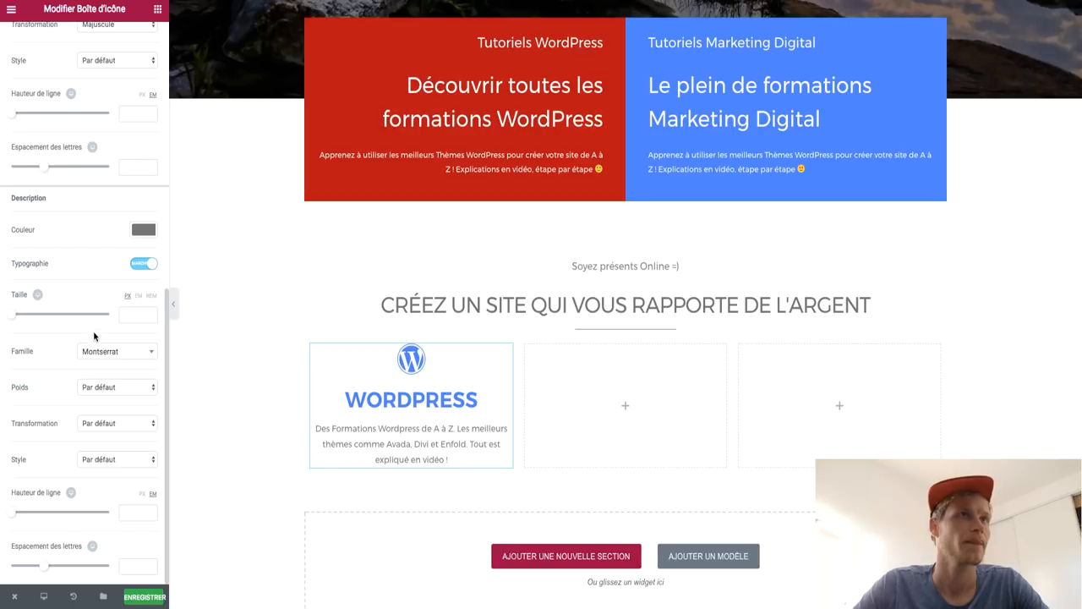
Step: Try the Shrink hover animation on the Wordpress box's icon
{"action": "scroll", "coordinate": [94, 333], "scroll_direction": "up", "scroll_amount": 10}
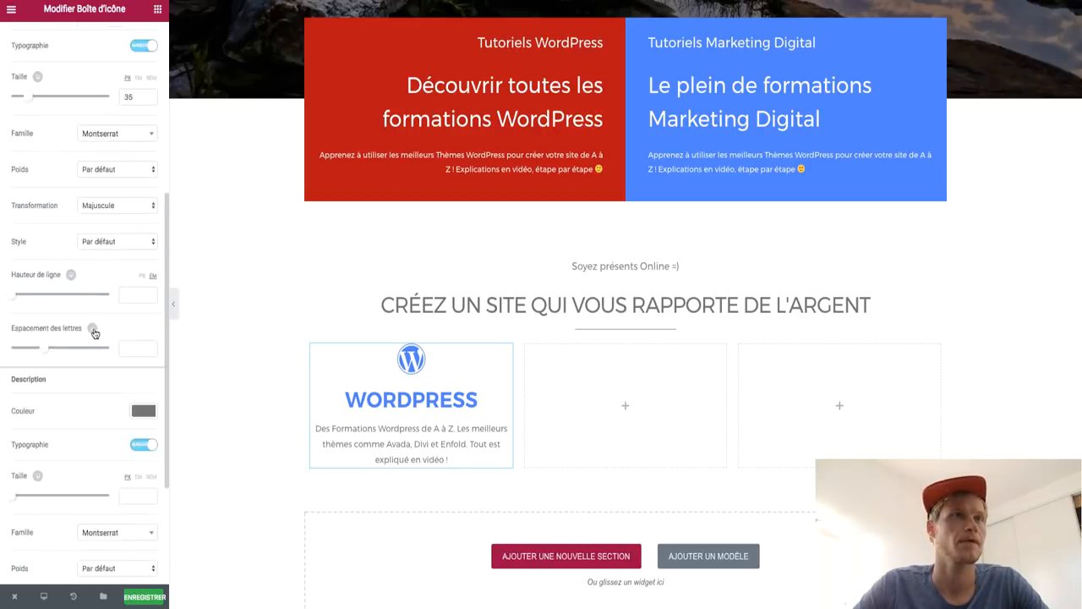
{"action": "left_click", "coordinate": [141, 42]}
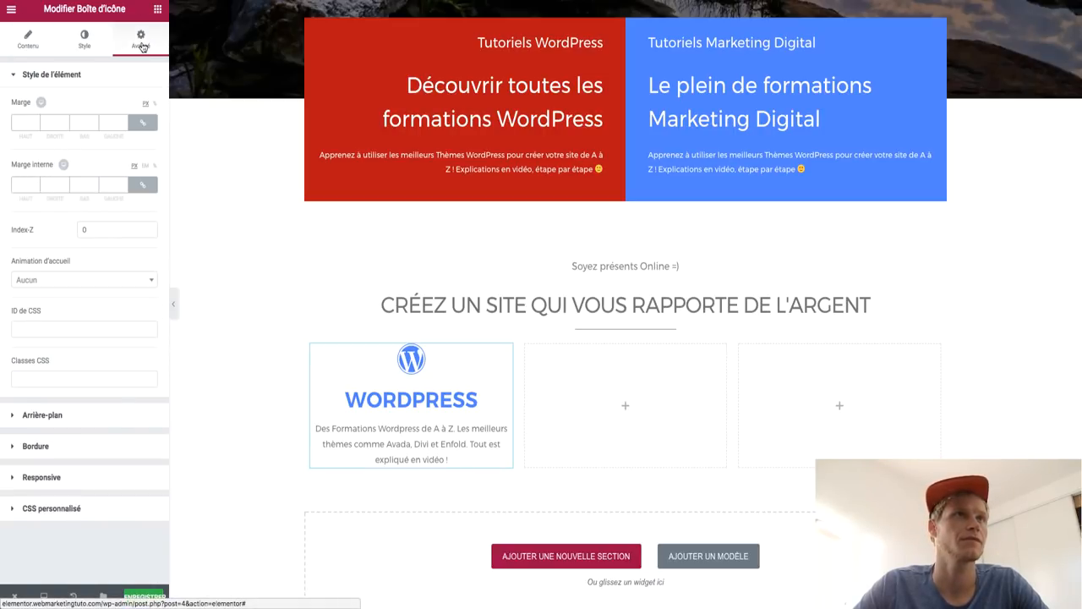
{"action": "left_click", "coordinate": [84, 40]}
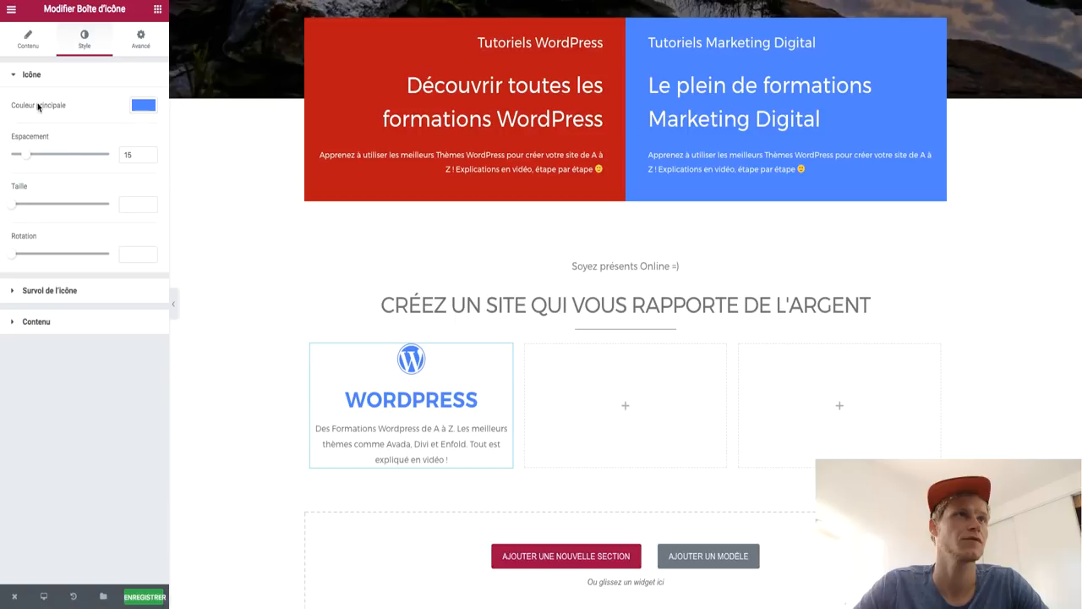
{"action": "left_click", "coordinate": [25, 292]}
{"action": "left_click", "coordinate": [81, 190]}
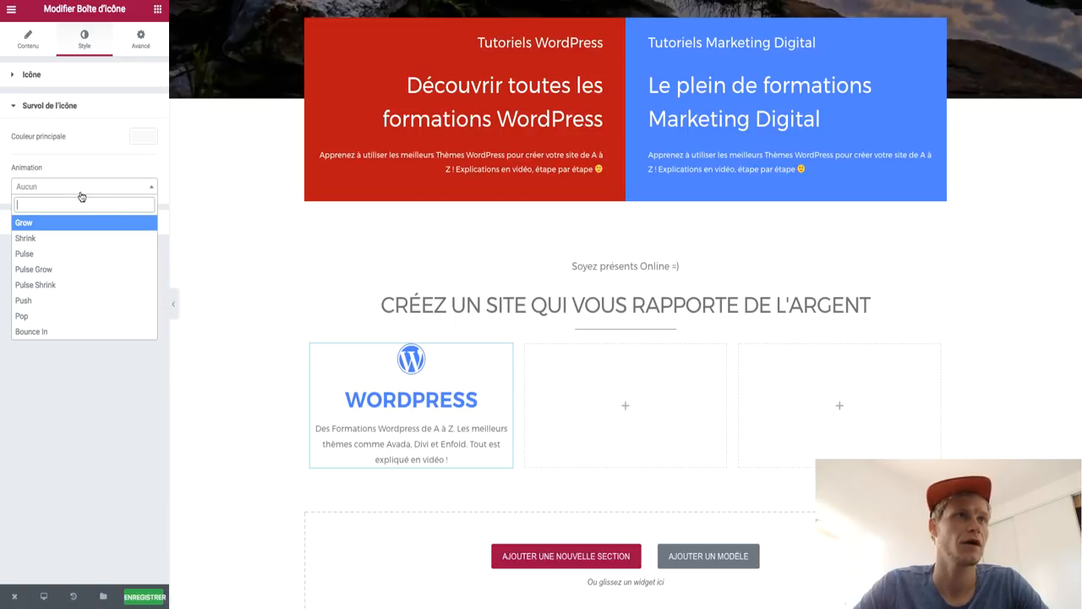
{"action": "left_click", "coordinate": [89, 246]}
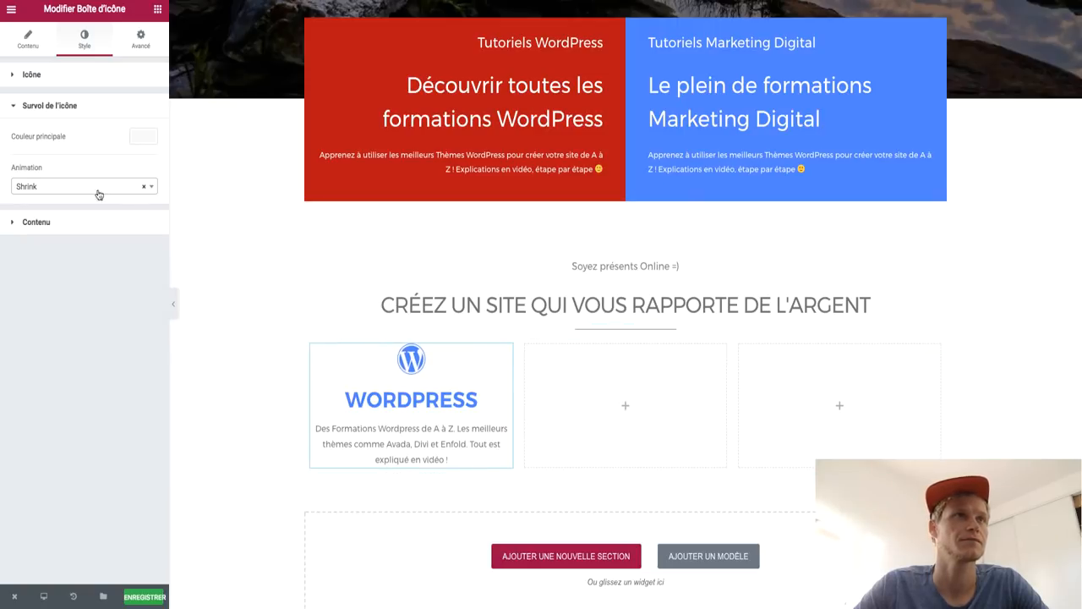
Step: Enlarge the Wordpress box's icon to size 119 and set its rotation to 0
{"action": "left_click", "coordinate": [82, 76]}
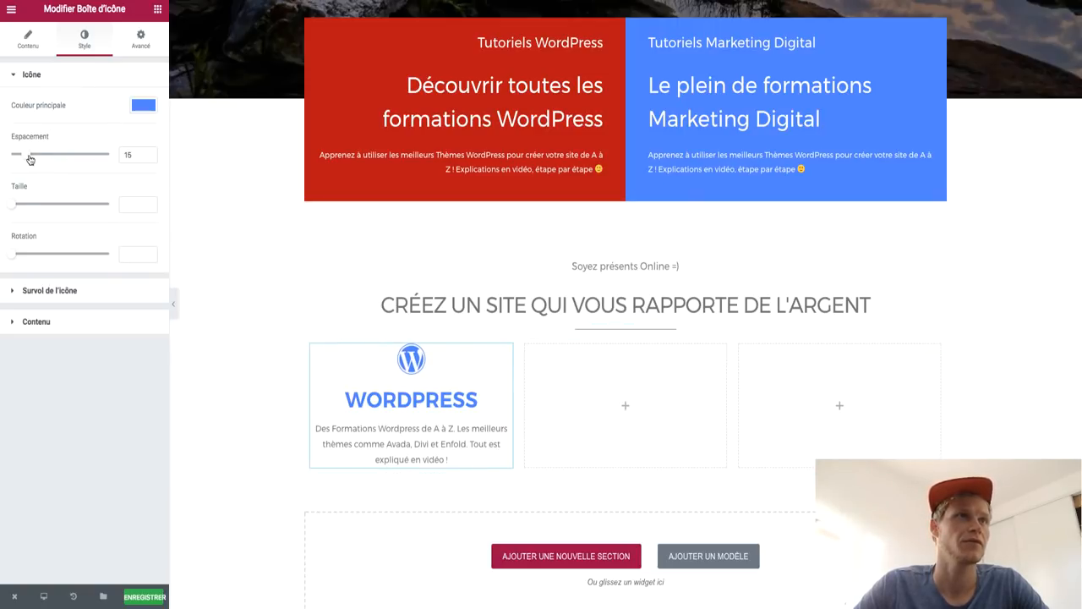
{"action": "left_click_drag", "start_coordinate": [15, 210], "coordinate": [49, 205]}
{"action": "left_click_drag", "start_coordinate": [12, 259], "coordinate": [56, 254]}
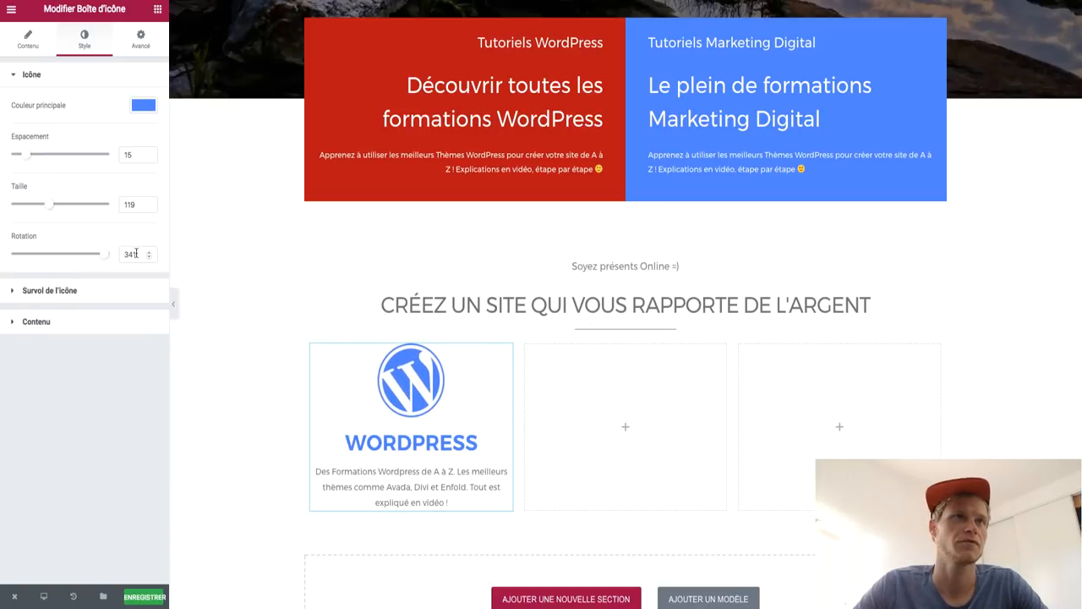
{"action": "left_click_drag", "start_coordinate": [138, 254], "coordinate": [44, 240]}
{"action": "type", "text": "0"}
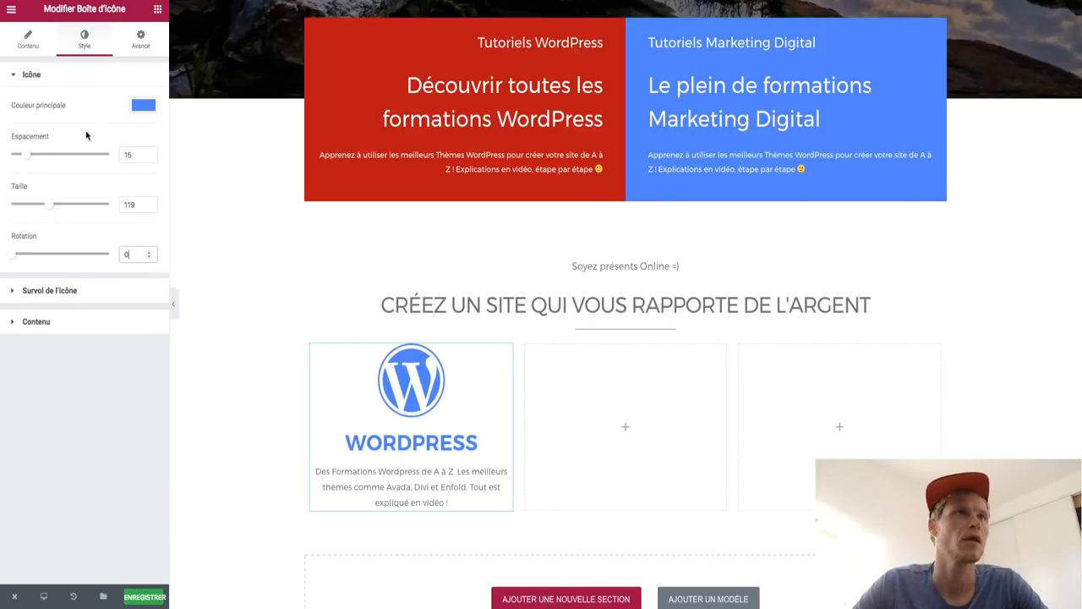
Step: Set the hover animation of the Wordpress box's icon to Pulse
{"action": "left_click", "coordinate": [51, 290]}
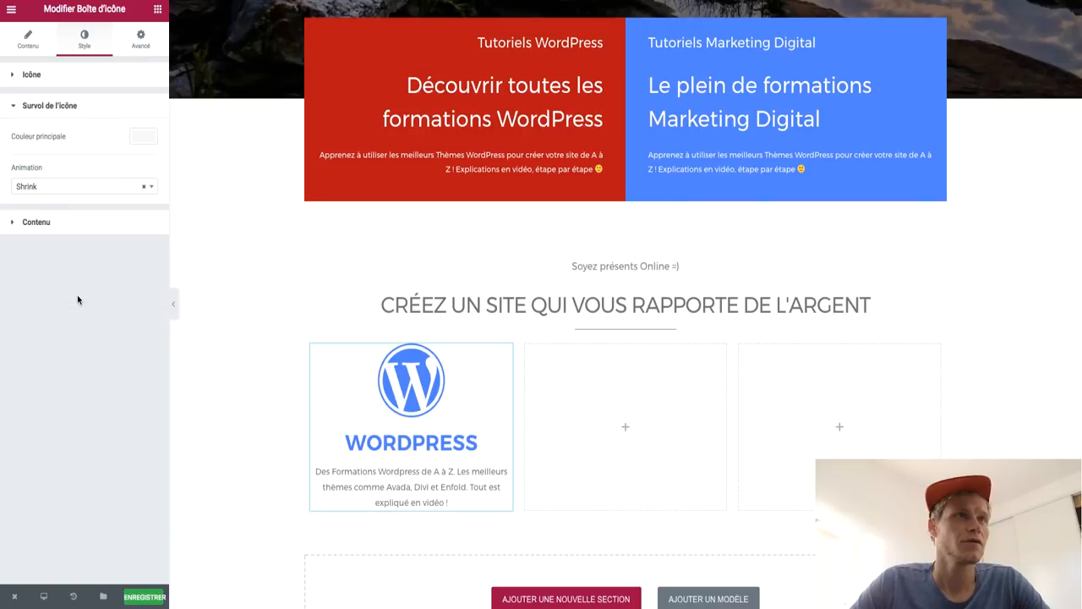
{"action": "left_click", "coordinate": [76, 187]}
{"action": "left_click", "coordinate": [72, 252]}
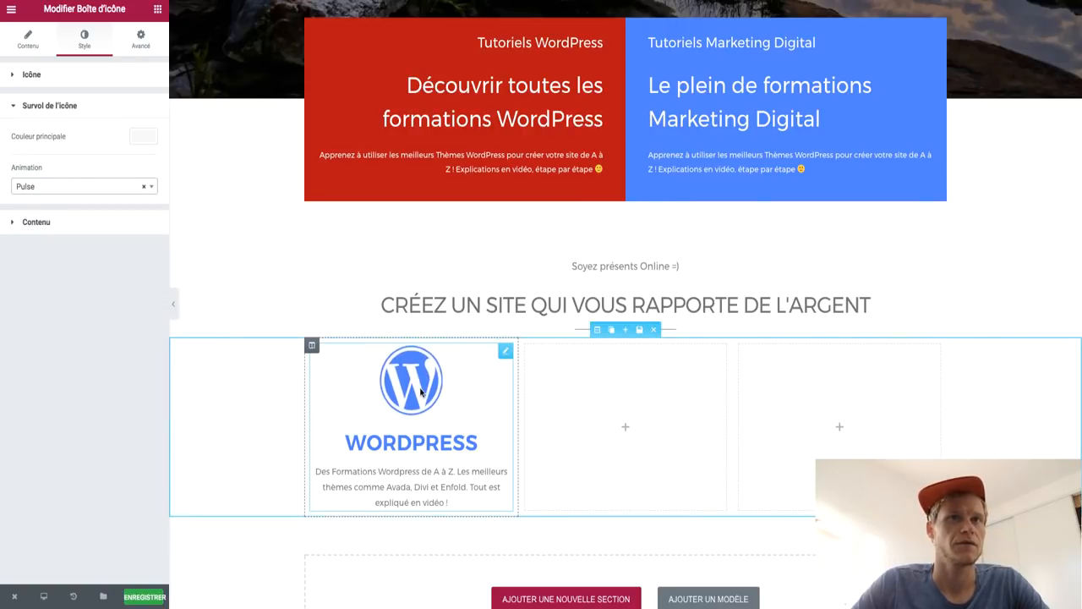
Step: Try the Push, Bounce In, Pulse Grow and Pop hover animations on the Wordpress icon and return to Pulse
{"action": "left_click", "coordinate": [83, 187]}
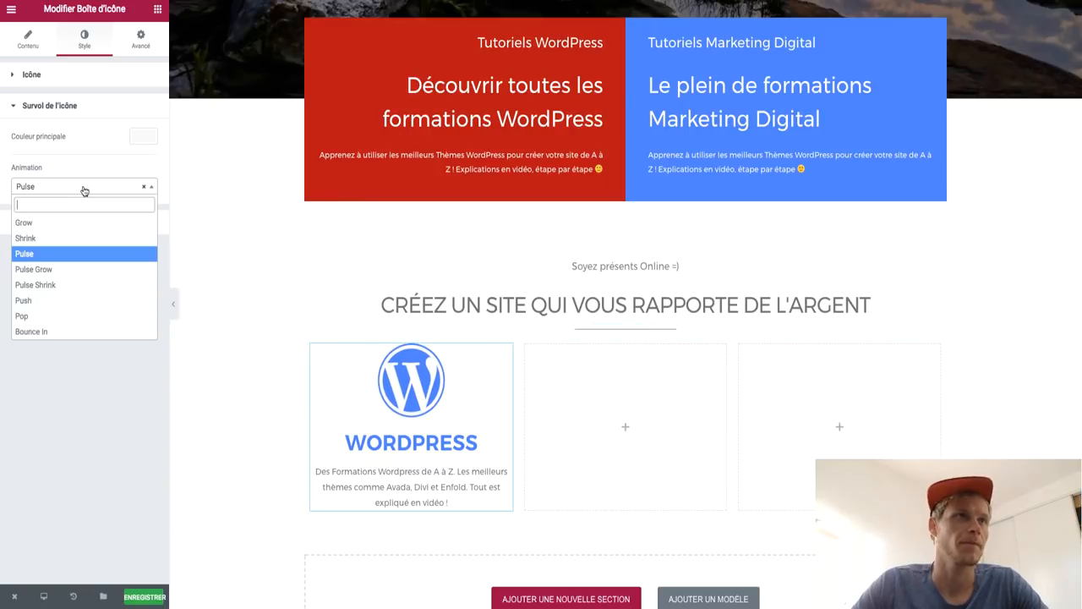
{"action": "left_click", "coordinate": [59, 300]}
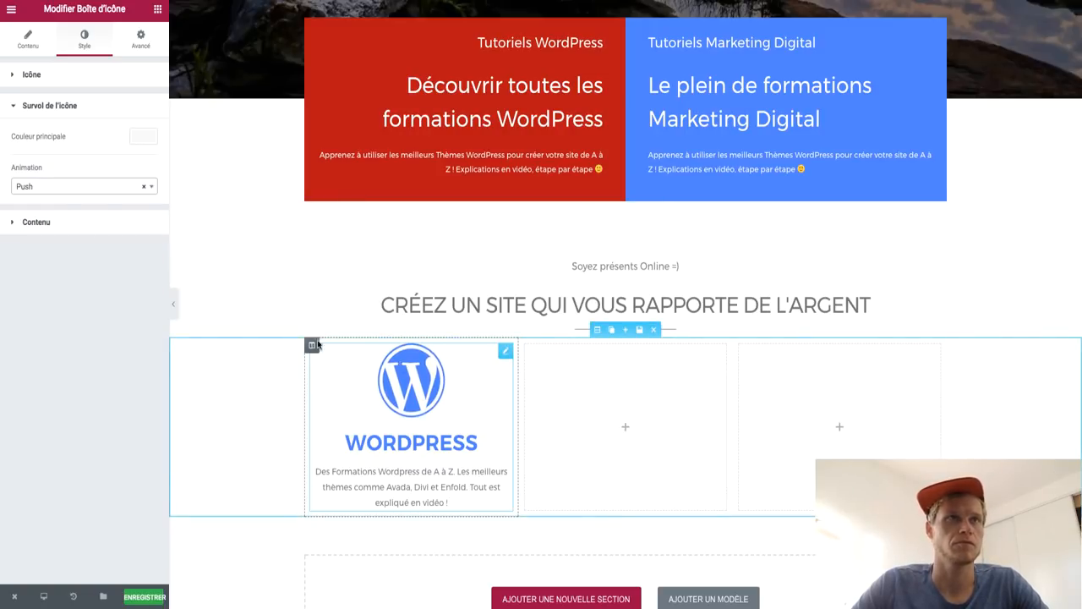
{"action": "left_click", "coordinate": [54, 187]}
{"action": "left_click", "coordinate": [51, 332]}
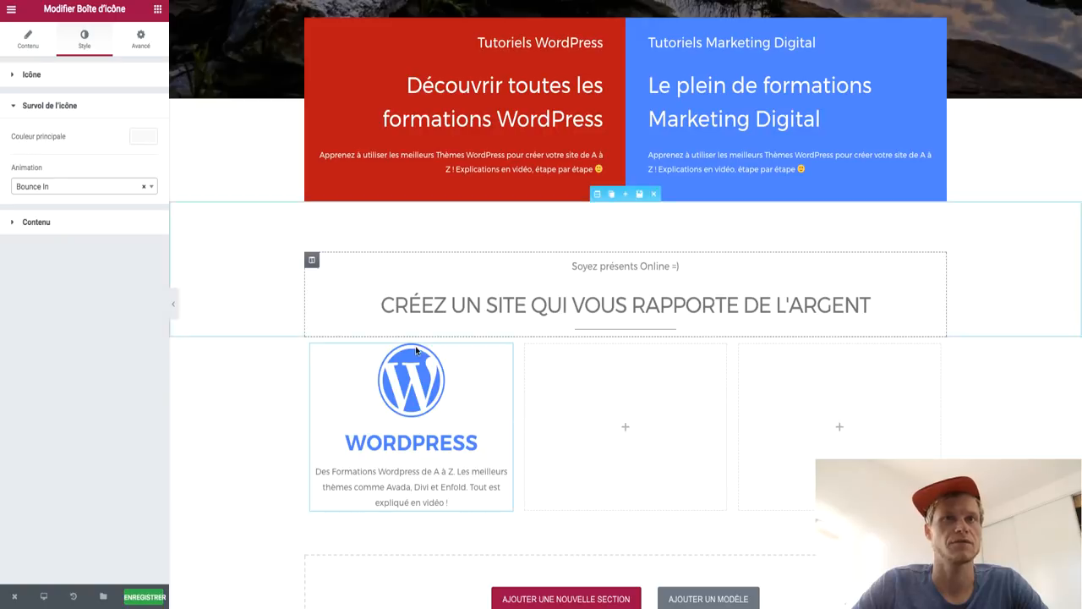
{"action": "left_click", "coordinate": [83, 187]}
{"action": "left_click", "coordinate": [46, 270]}
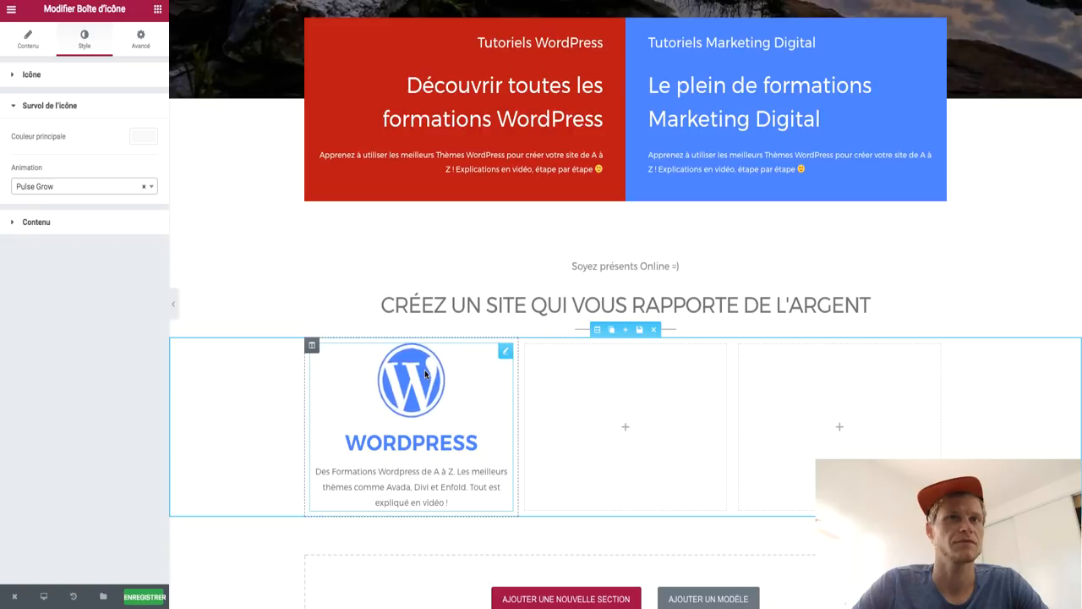
{"action": "left_click", "coordinate": [69, 186]}
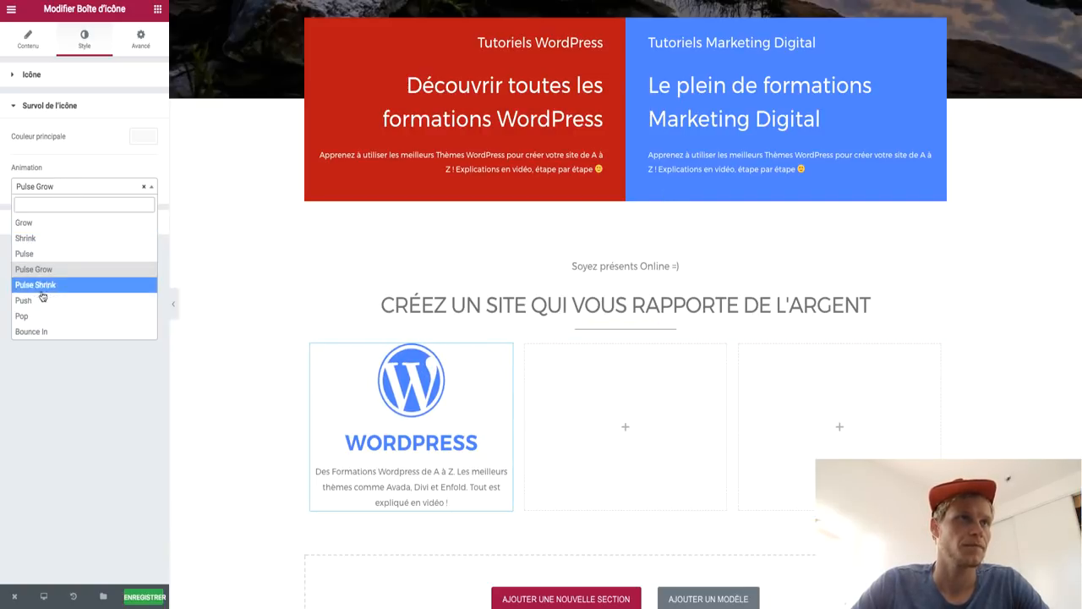
{"action": "left_click", "coordinate": [33, 321]}
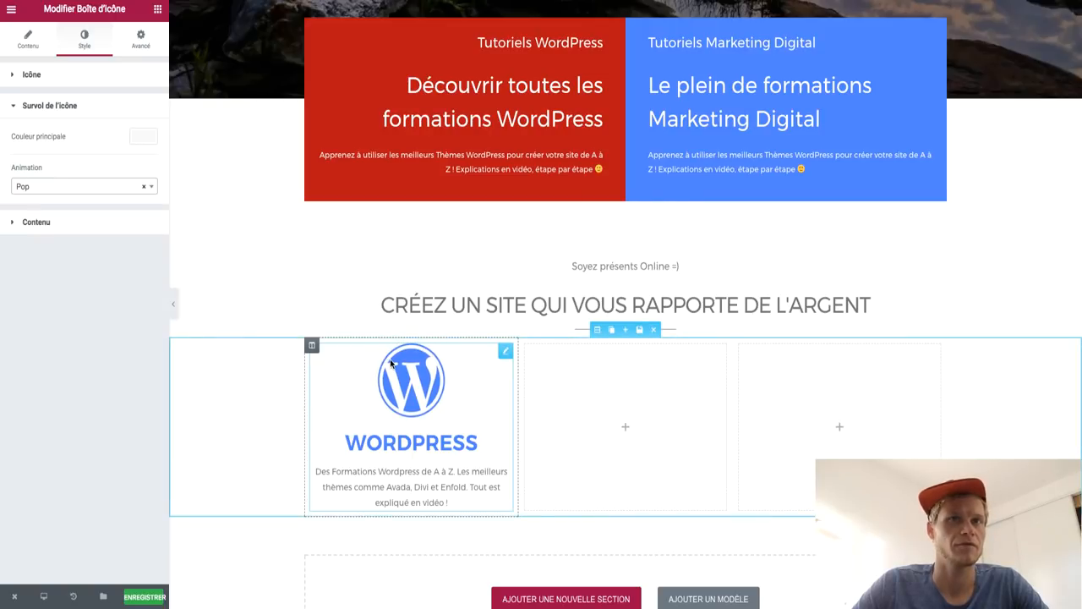
{"action": "left_click", "coordinate": [56, 190]}
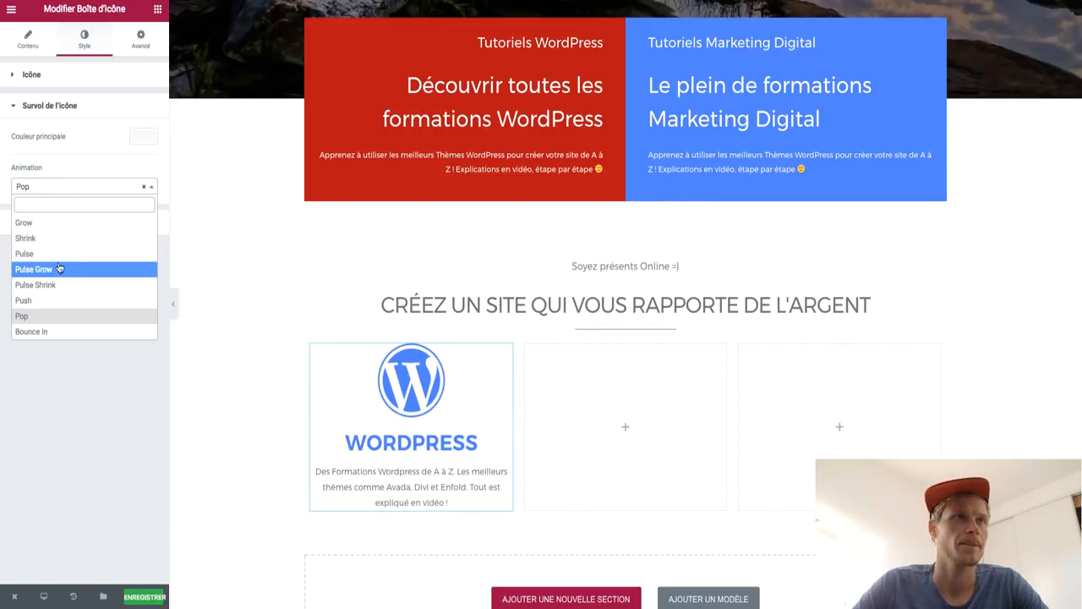
{"action": "left_click", "coordinate": [78, 254]}
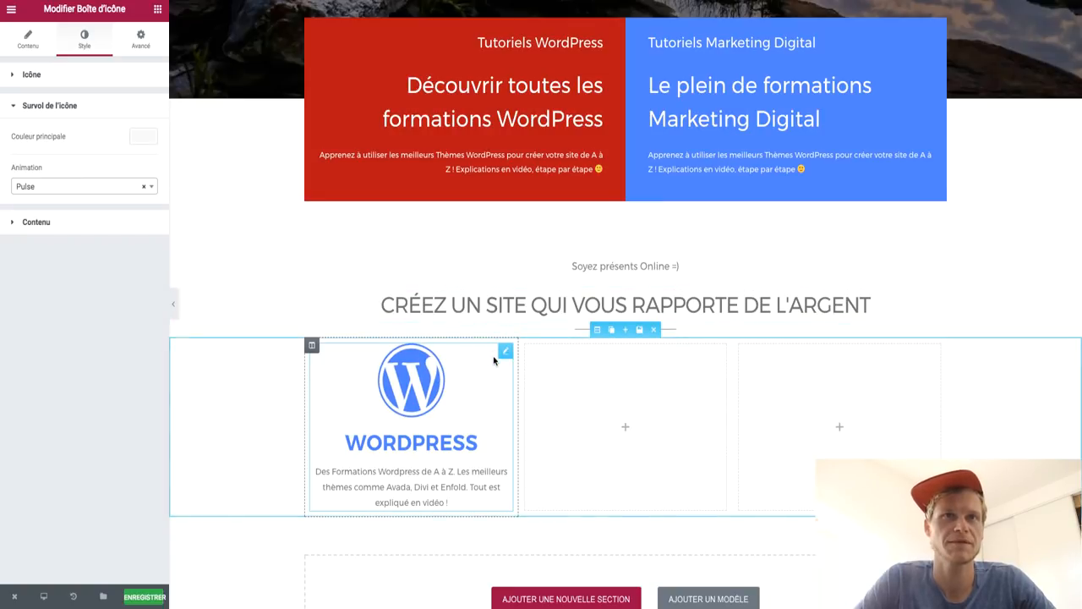
Step: Unlink the margin values of the three-column icon box section and set its top margin to 50 px
{"action": "left_click", "coordinate": [312, 345]}
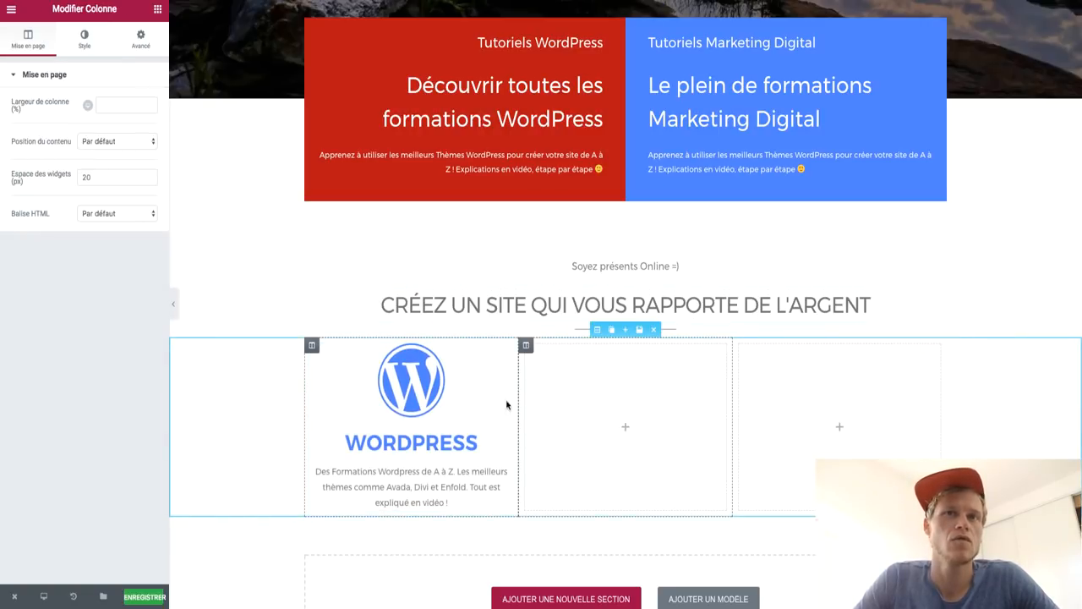
{"action": "left_click", "coordinate": [597, 329]}
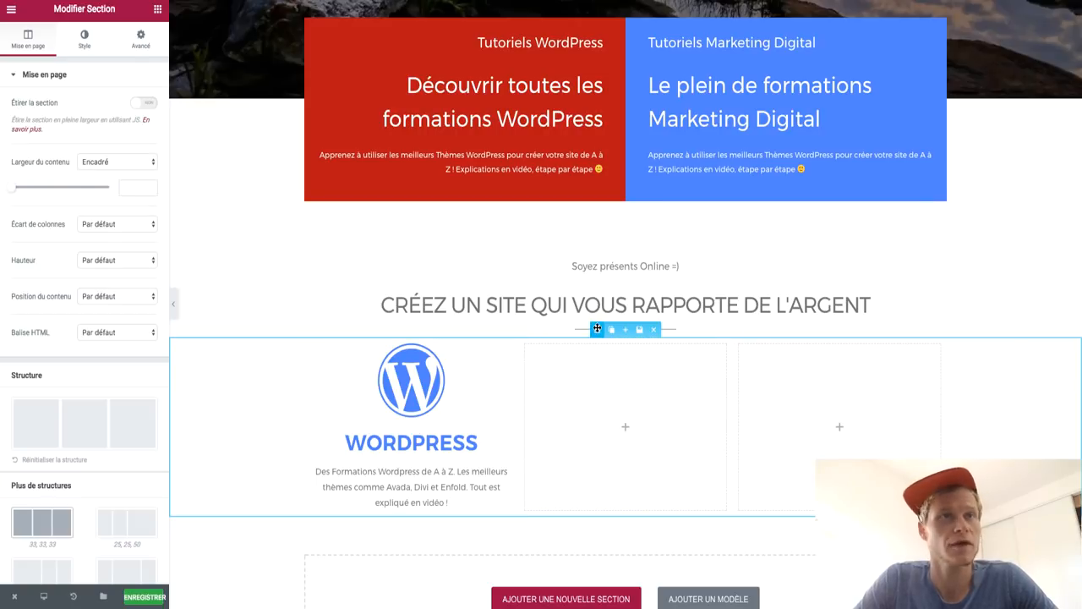
{"action": "left_click", "coordinate": [124, 47]}
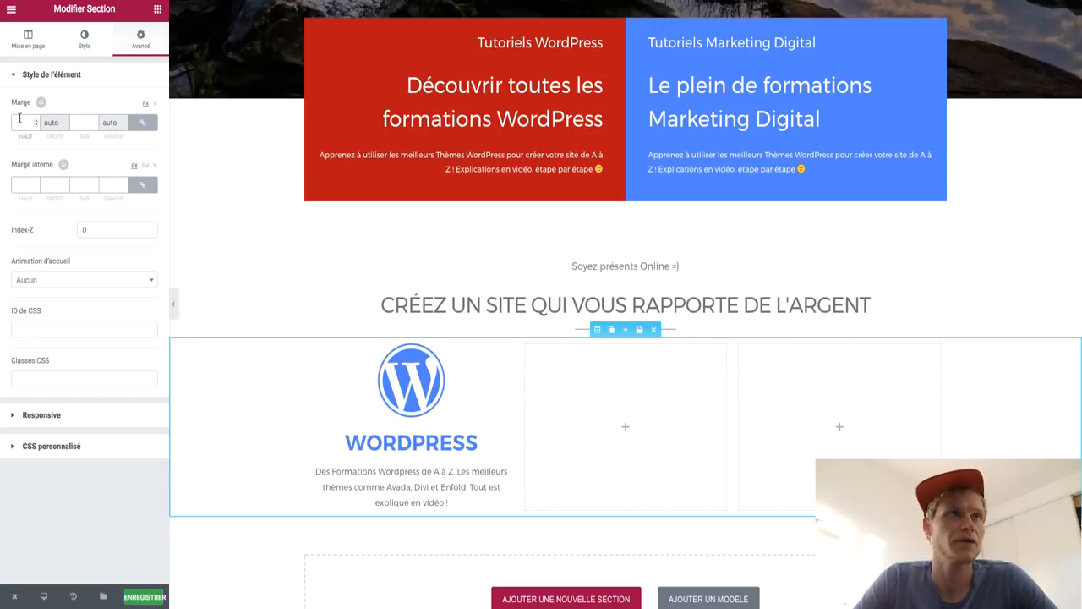
{"action": "left_click", "coordinate": [143, 123]}
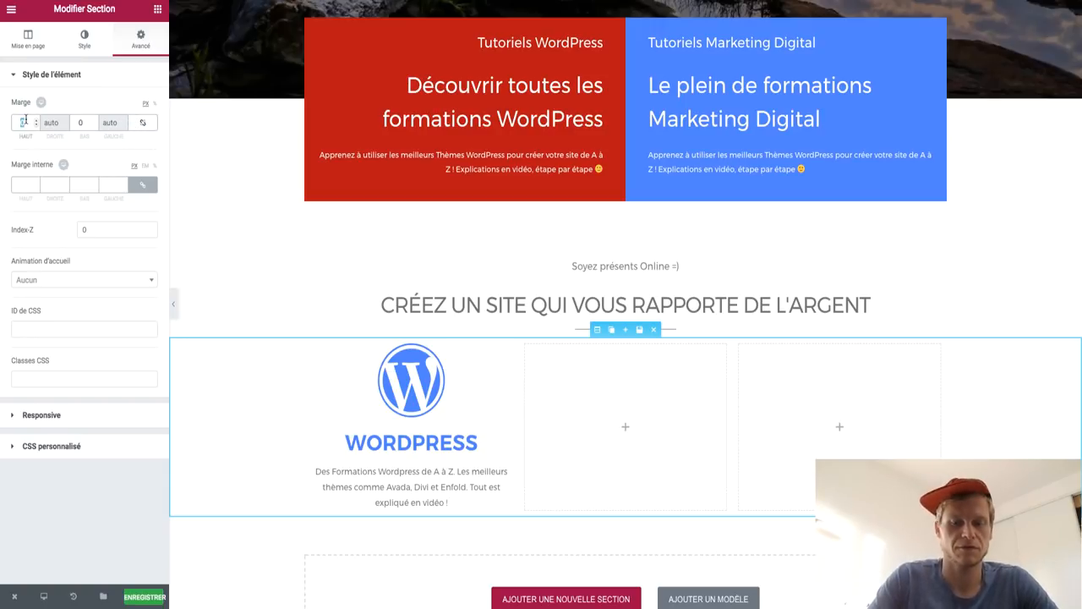
{"action": "type", "text": "2"}
{"action": "key", "text": "BackSpace"}
{"action": "type", "text": "0"}
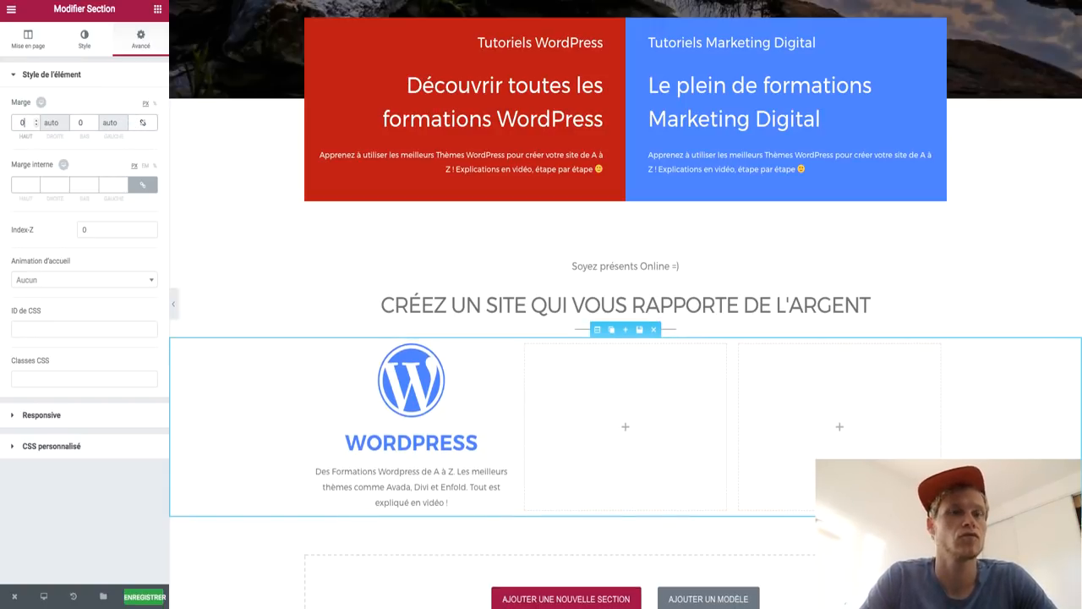
{"action": "type", "text": "50"}
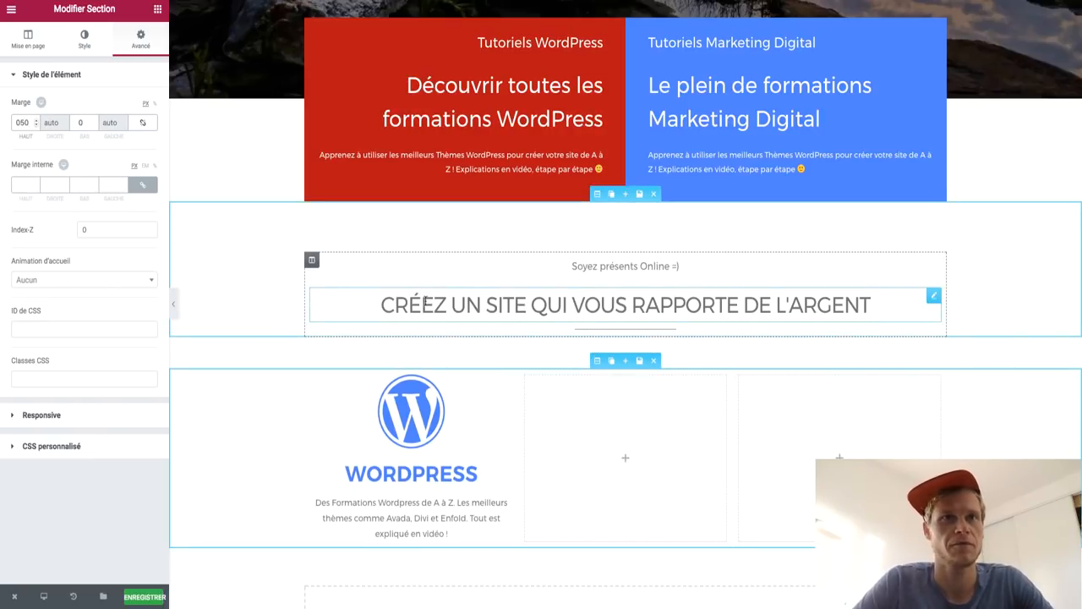
Step: Try duplicating the Wordpress icon box twice within its column and duplicating the whole column
{"action": "scroll", "coordinate": [483, 481], "scroll_direction": "down", "scroll_amount": 1}
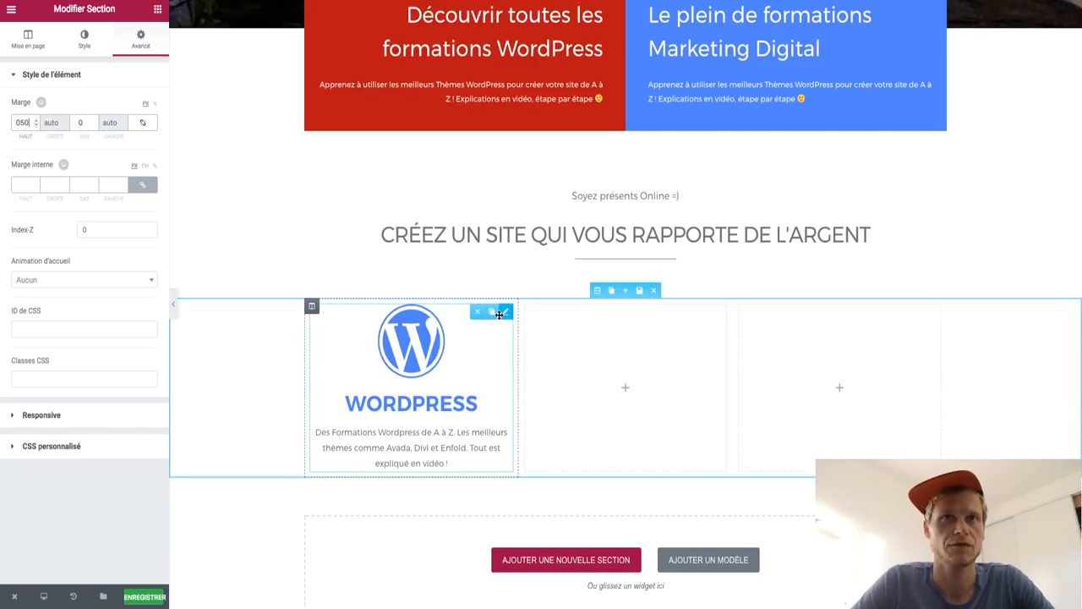
{"action": "left_click", "coordinate": [494, 314]}
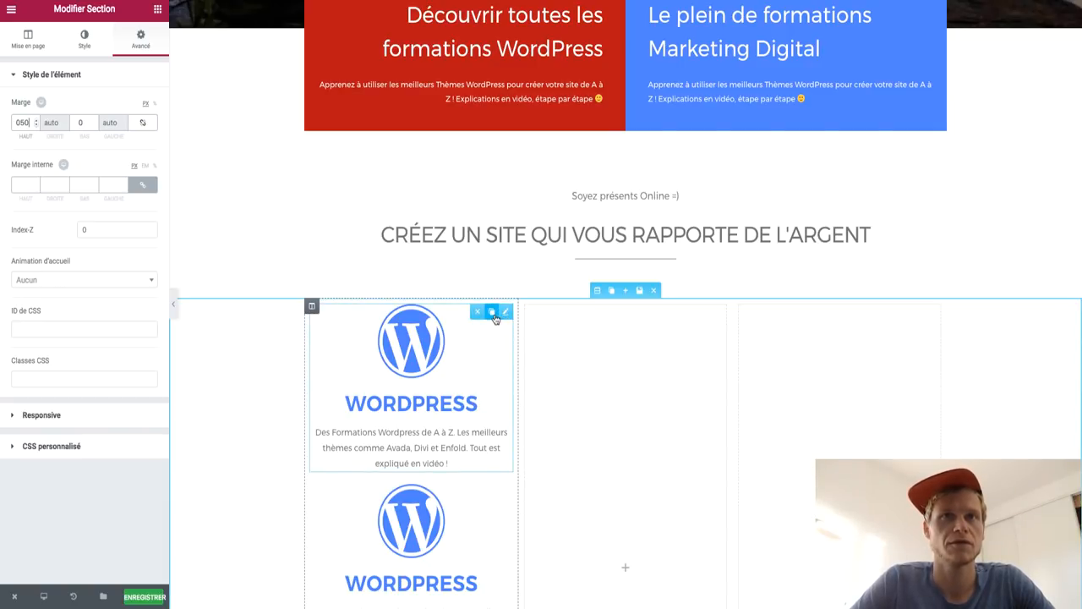
{"action": "left_click", "coordinate": [494, 314]}
{"action": "scroll", "coordinate": [376, 334], "scroll_direction": "down", "scroll_amount": 2}
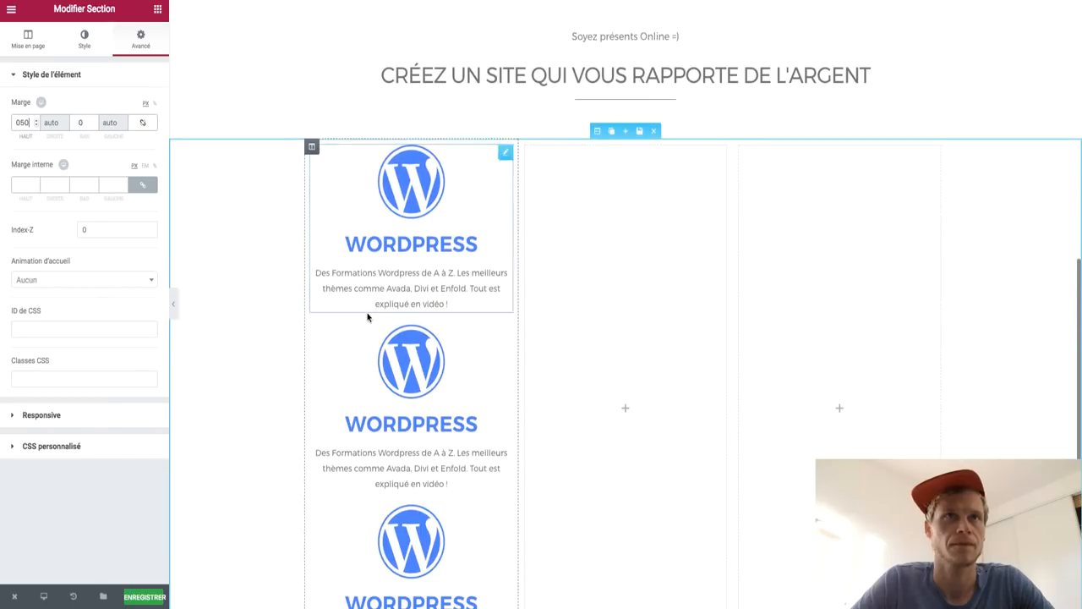
{"action": "left_click", "coordinate": [318, 147]}
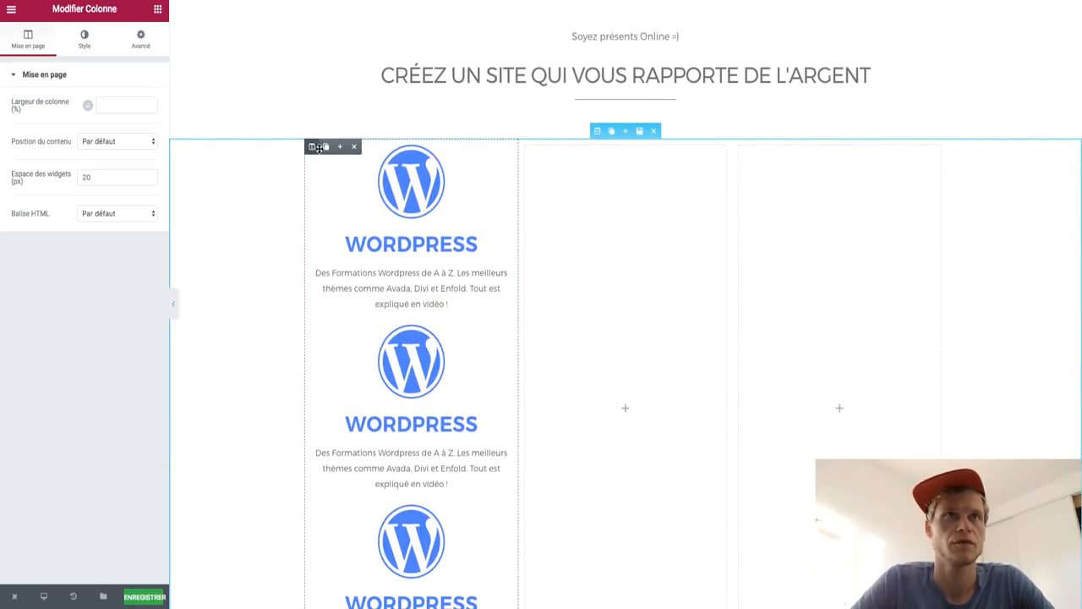
{"action": "left_click", "coordinate": [325, 147]}
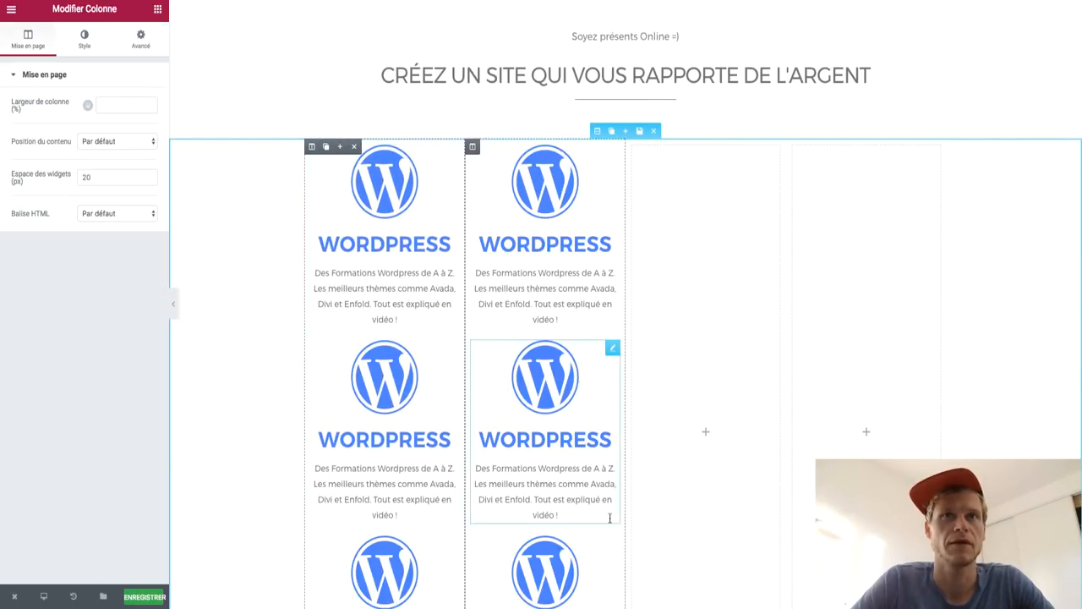
Step: Undo the icon box and column duplications by restoring the history to the last section margin change
{"action": "left_click", "coordinate": [74, 596]}
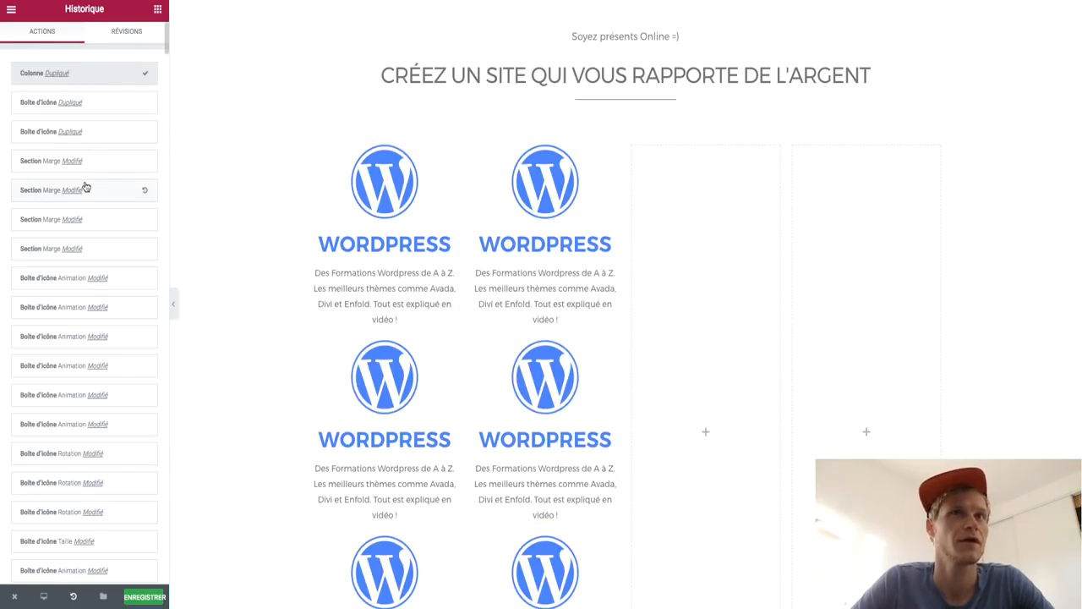
{"action": "left_click", "coordinate": [82, 191]}
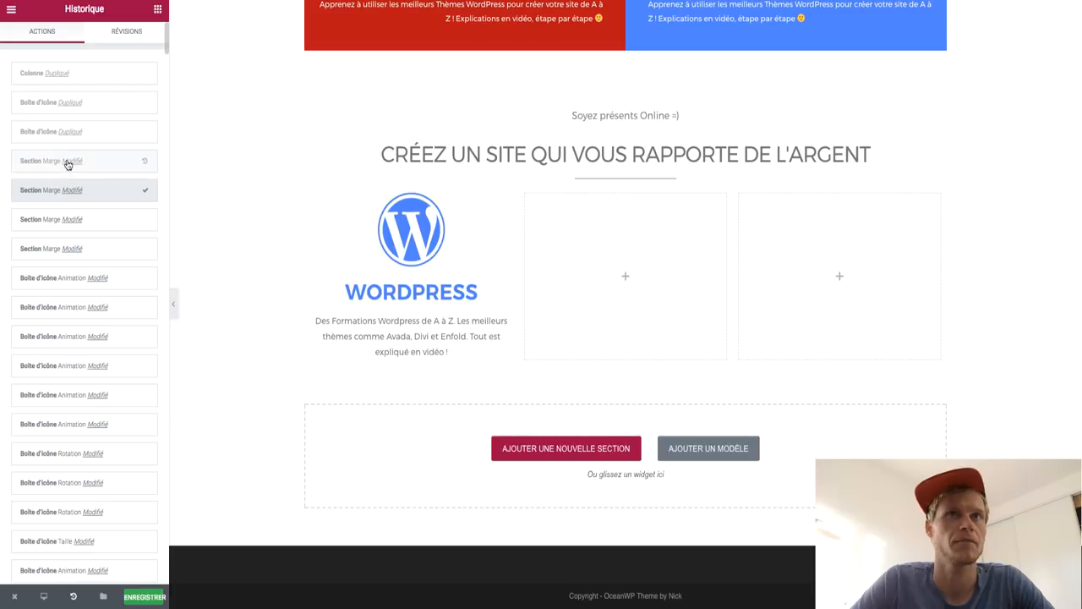
{"action": "left_click", "coordinate": [68, 164]}
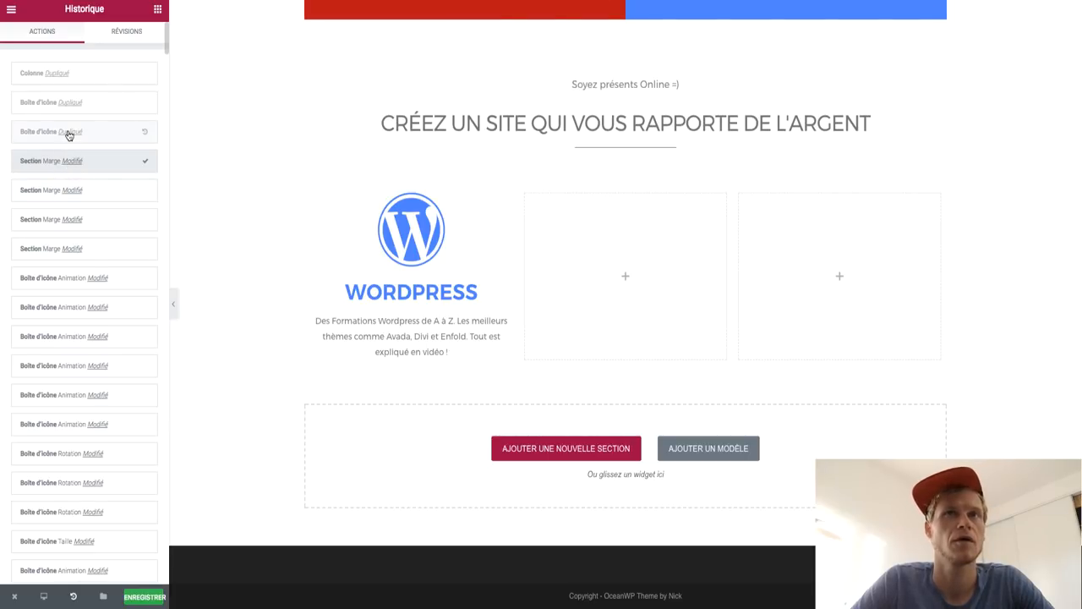
{"action": "left_click", "coordinate": [69, 133]}
{"action": "left_click", "coordinate": [71, 166]}
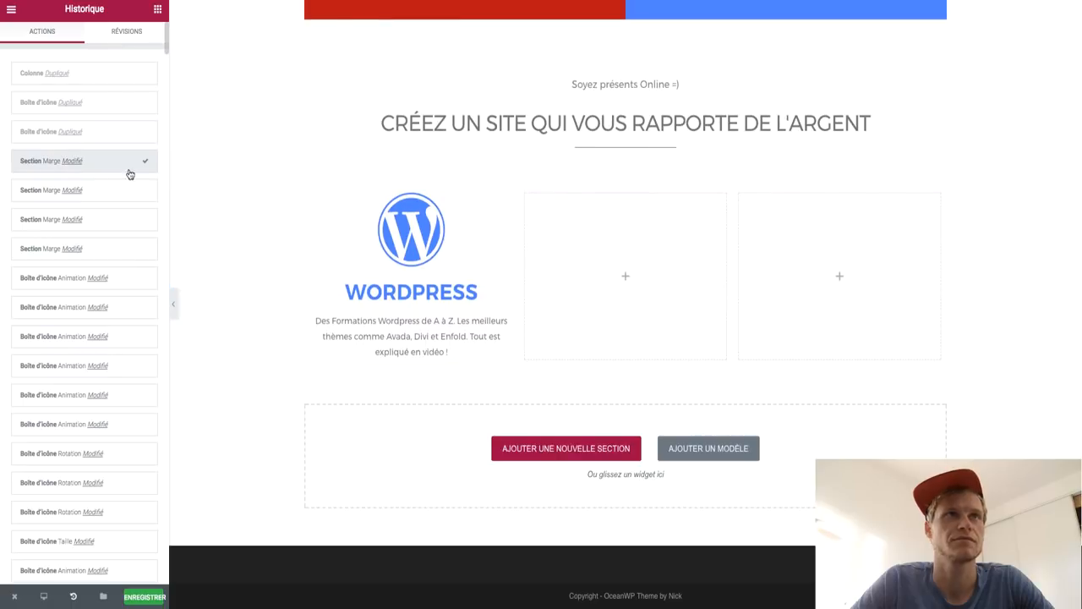
Step: Duplicate the column holding the Wordpress icon box twice and delete the two empty columns
{"action": "left_click", "coordinate": [311, 195]}
{"action": "left_click", "coordinate": [311, 194]}
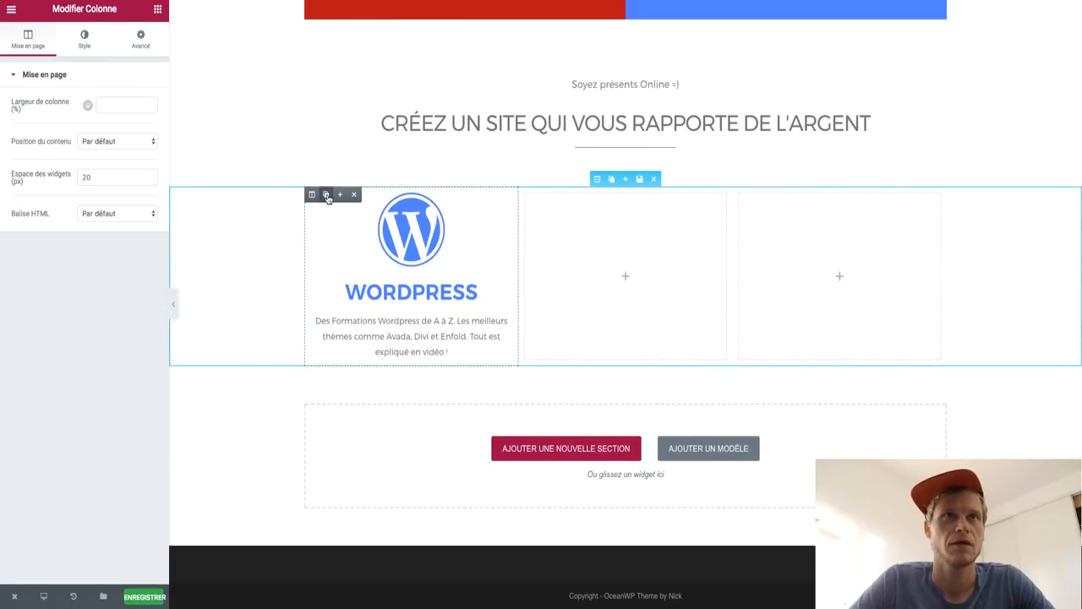
{"action": "left_click", "coordinate": [327, 194]}
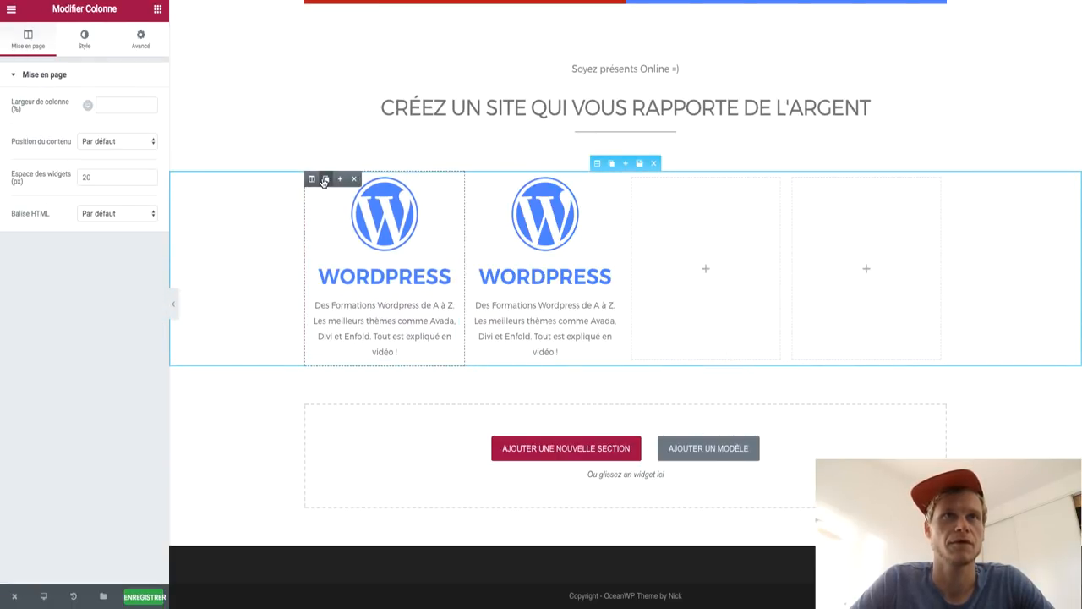
{"action": "left_click", "coordinate": [326, 179]}
{"action": "left_click", "coordinate": [698, 150]}
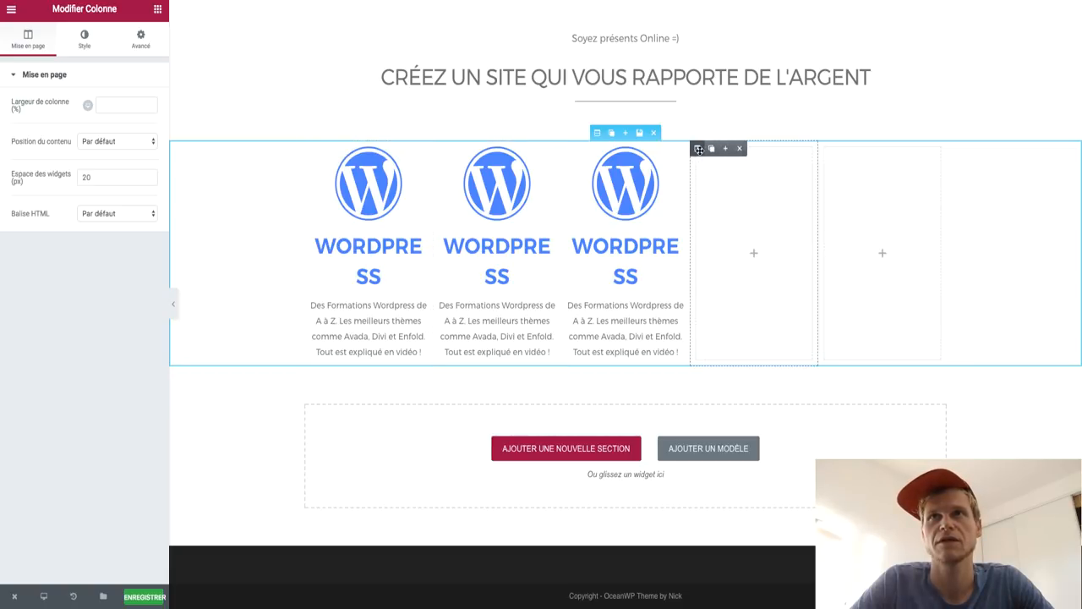
{"action": "left_click", "coordinate": [739, 149]}
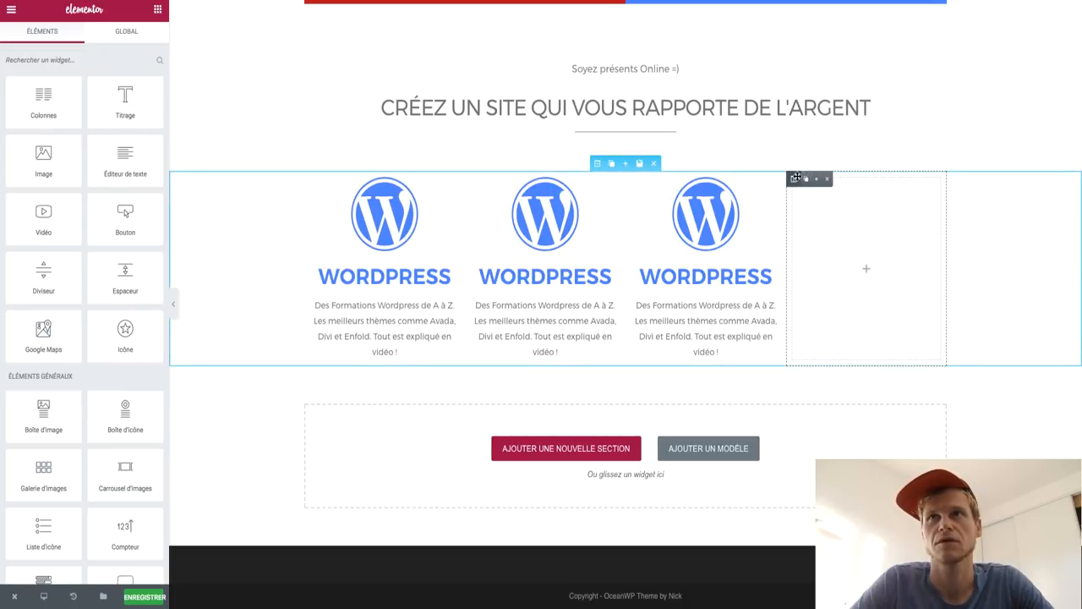
{"action": "left_click", "coordinate": [837, 180]}
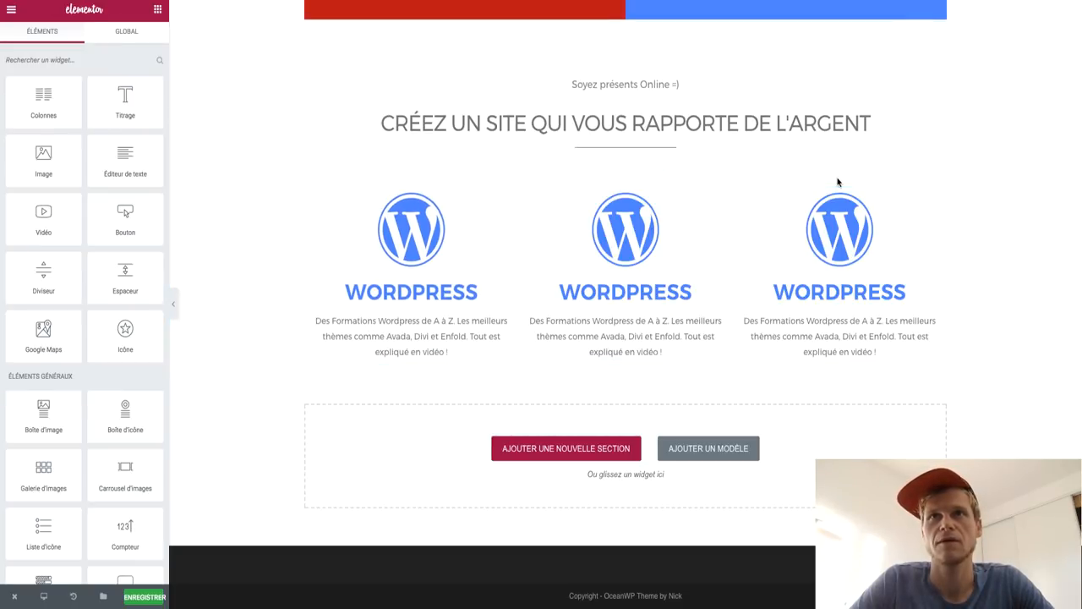
Step: Change the middle icon box's title to Apple and its icon to apple
{"action": "left_click", "coordinate": [649, 251]}
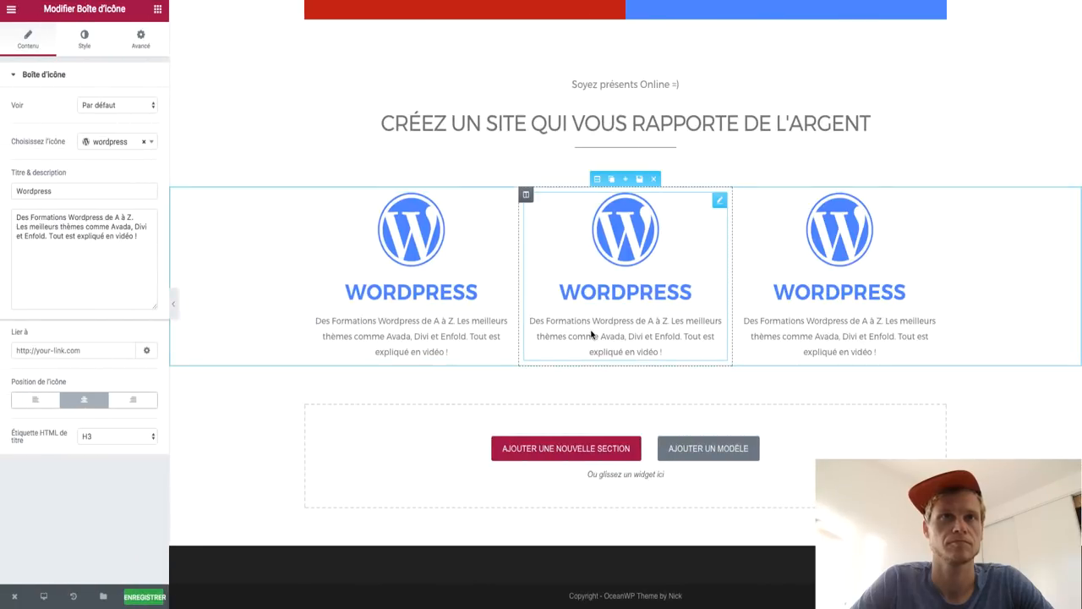
{"action": "left_click", "coordinate": [53, 191]}
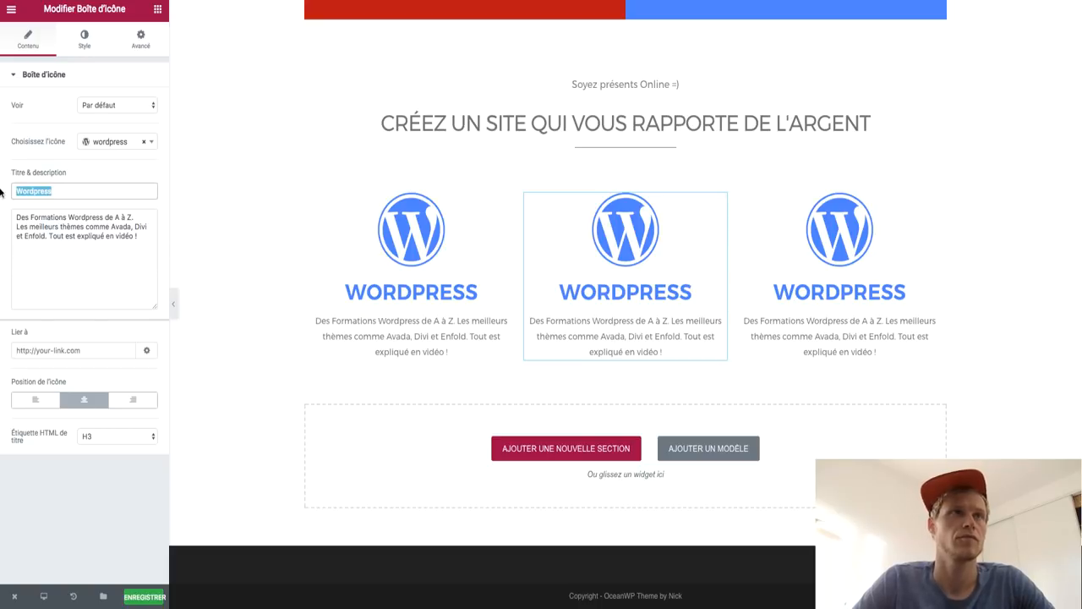
{"action": "type", "text": "Apple"}
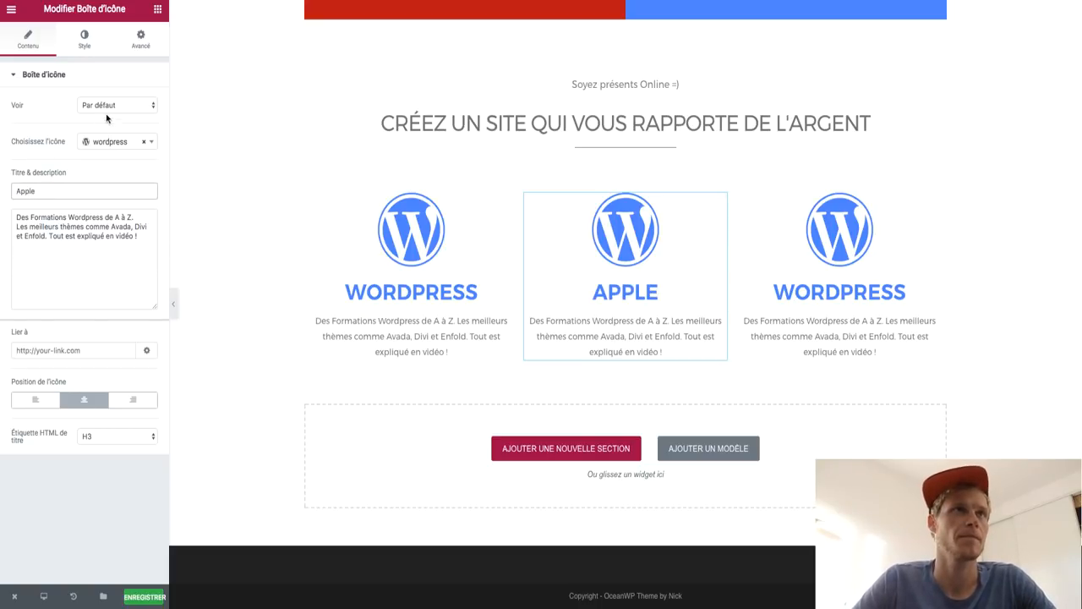
{"action": "left_click", "coordinate": [114, 144]}
{"action": "type", "text": "appl"}
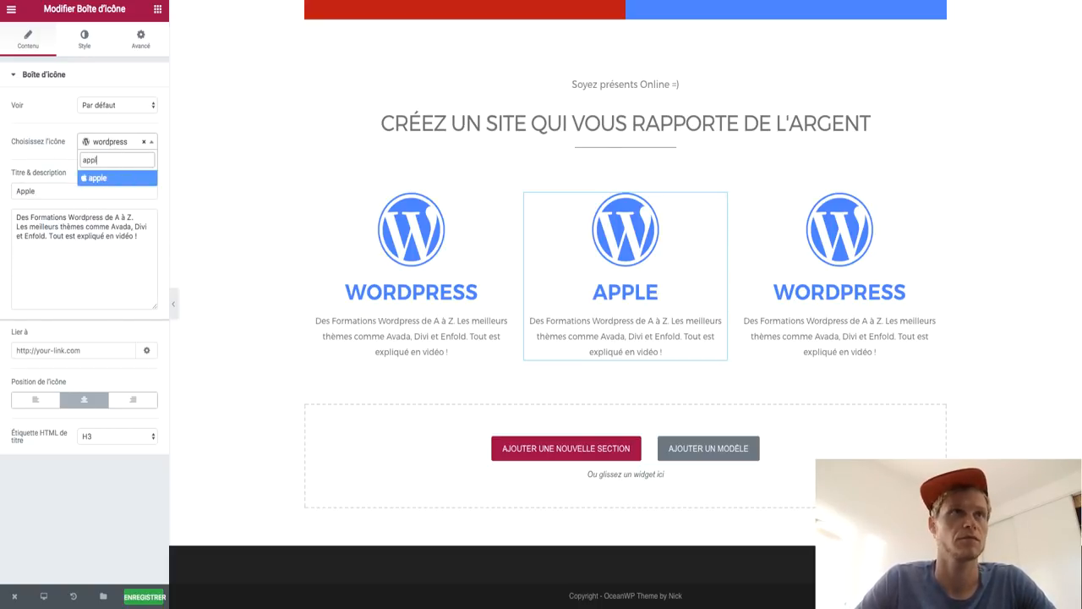
{"action": "left_click", "coordinate": [100, 178]}
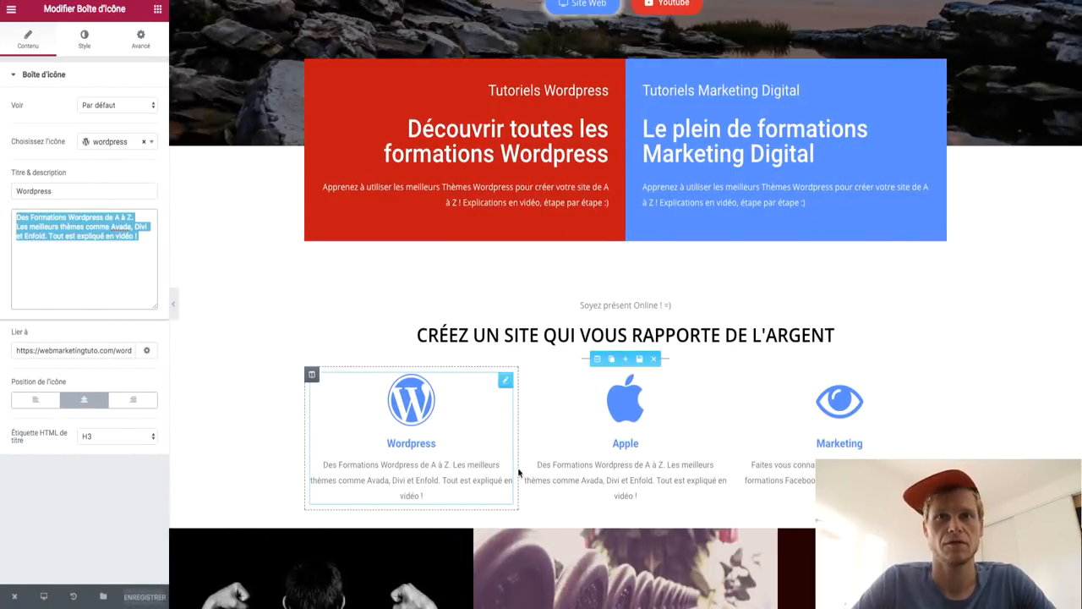
Step: On the finished example page, copy the Marketing box's description and inspect the link addresses of the Marketing and Wordpress boxes
{"action": "left_click", "coordinate": [930, 427]}
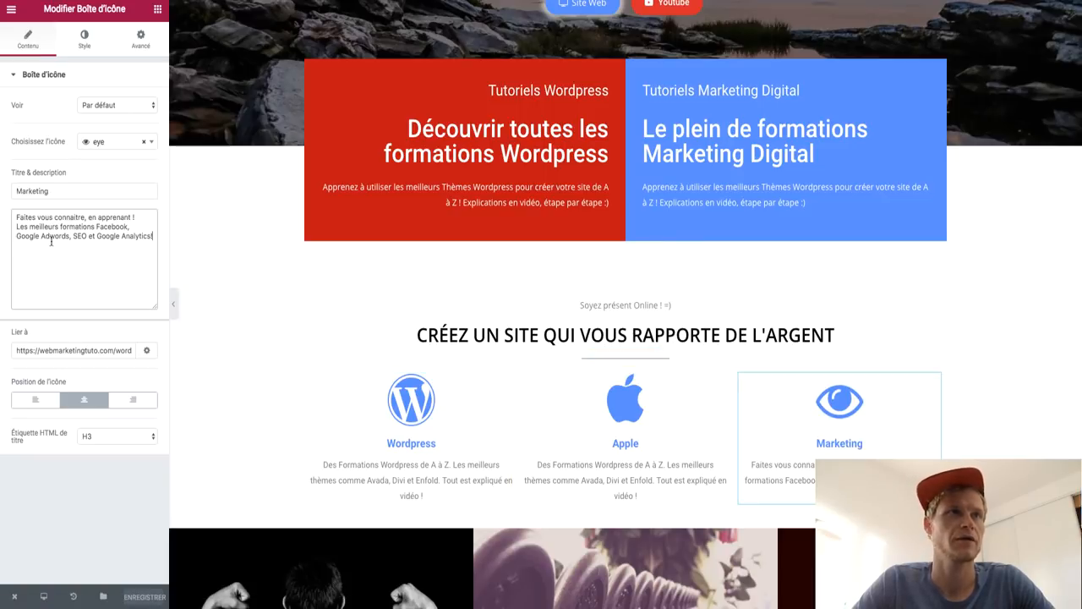
{"action": "key", "text": "ctrl+a"}
{"action": "key", "text": "ctrl+c"}
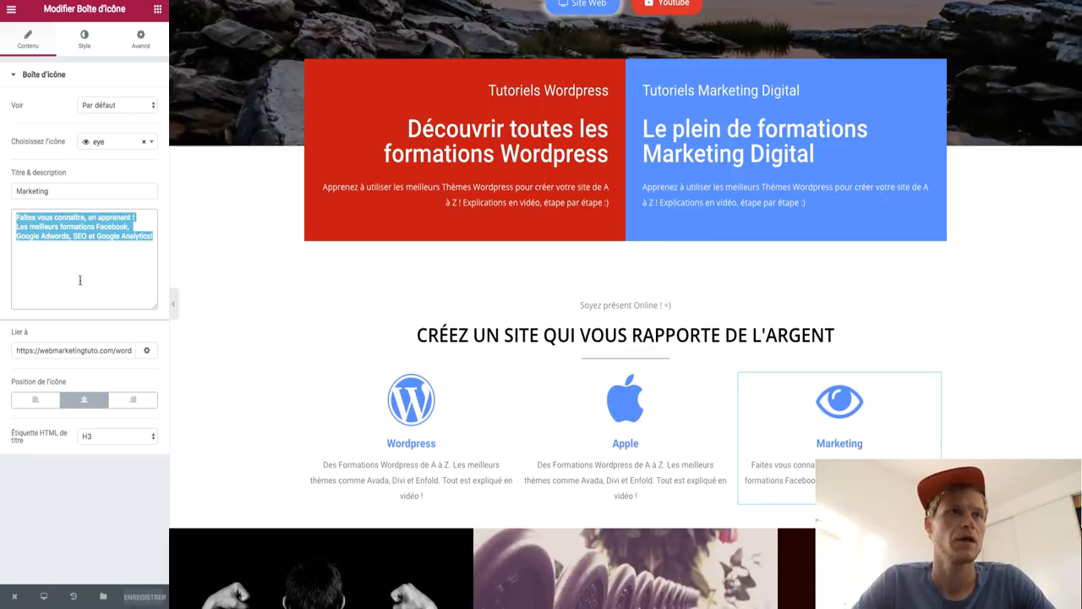
{"action": "left_click_drag", "start_coordinate": [111, 350], "coordinate": [15, 350]}
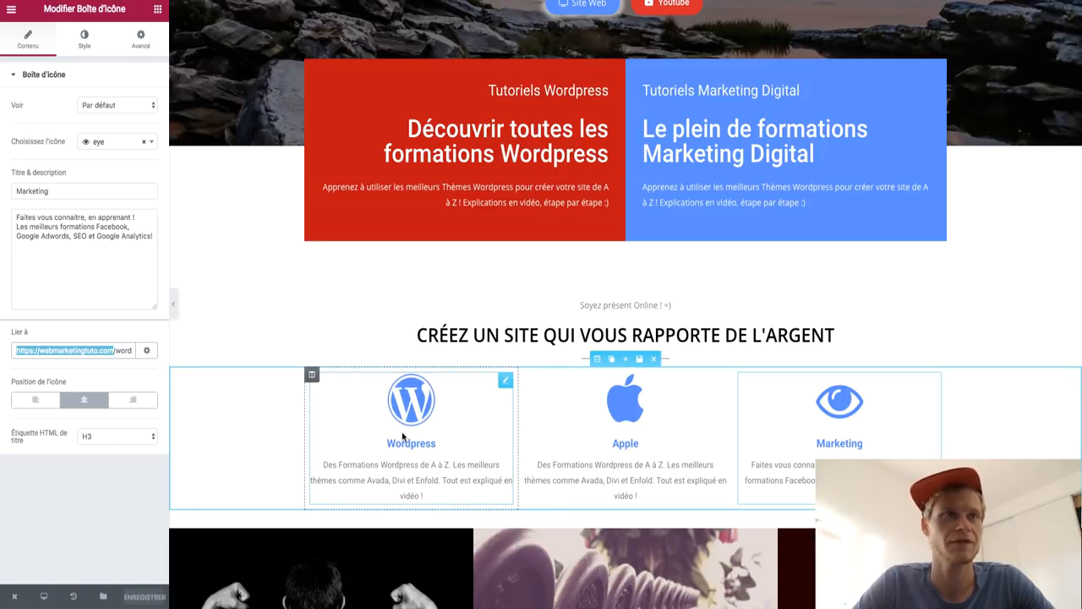
{"action": "left_click", "coordinate": [368, 433]}
{"action": "left_click_drag", "start_coordinate": [127, 350], "coordinate": [172, 355]}
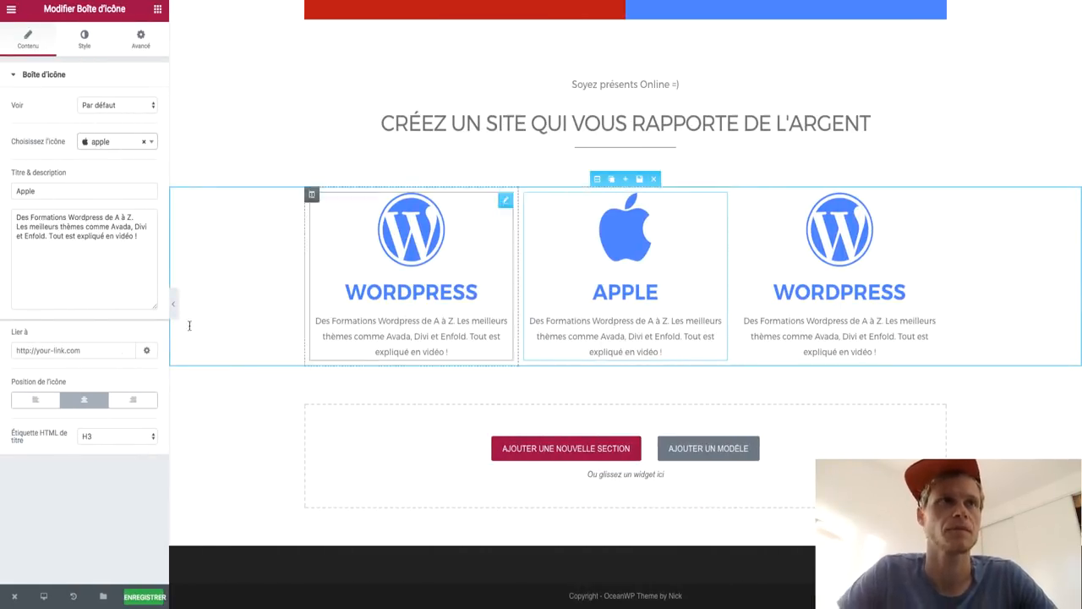
Step: Replace the third icon box's description with the copied Marketing text and change its title to MARKETING
{"action": "left_click", "coordinate": [846, 279]}
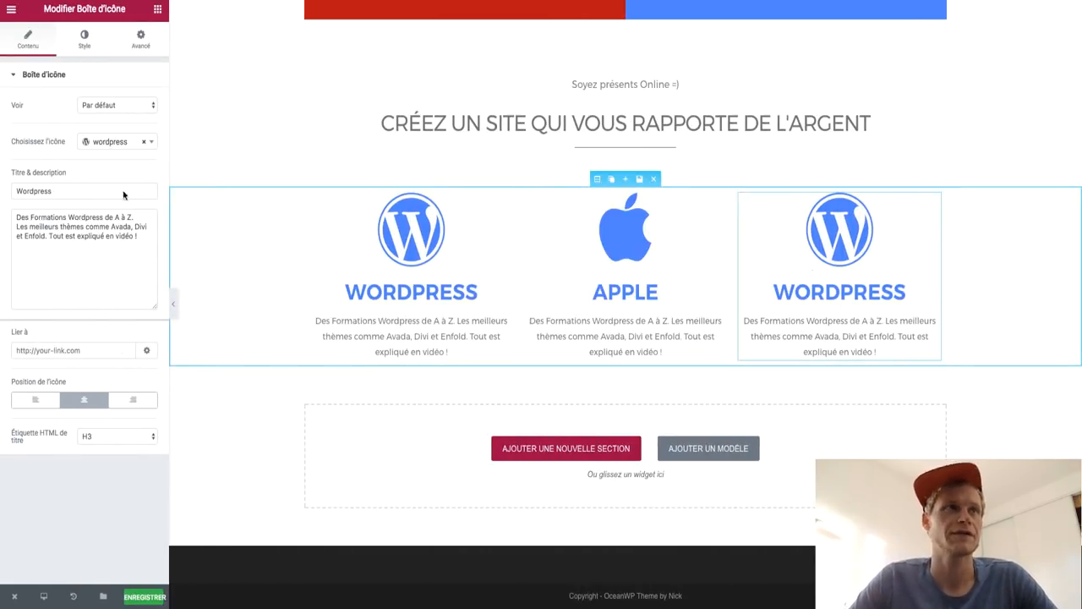
{"action": "left_click", "coordinate": [67, 254]}
{"action": "key", "text": "ctrl+a"}
{"action": "key", "text": "ctrl+v"}
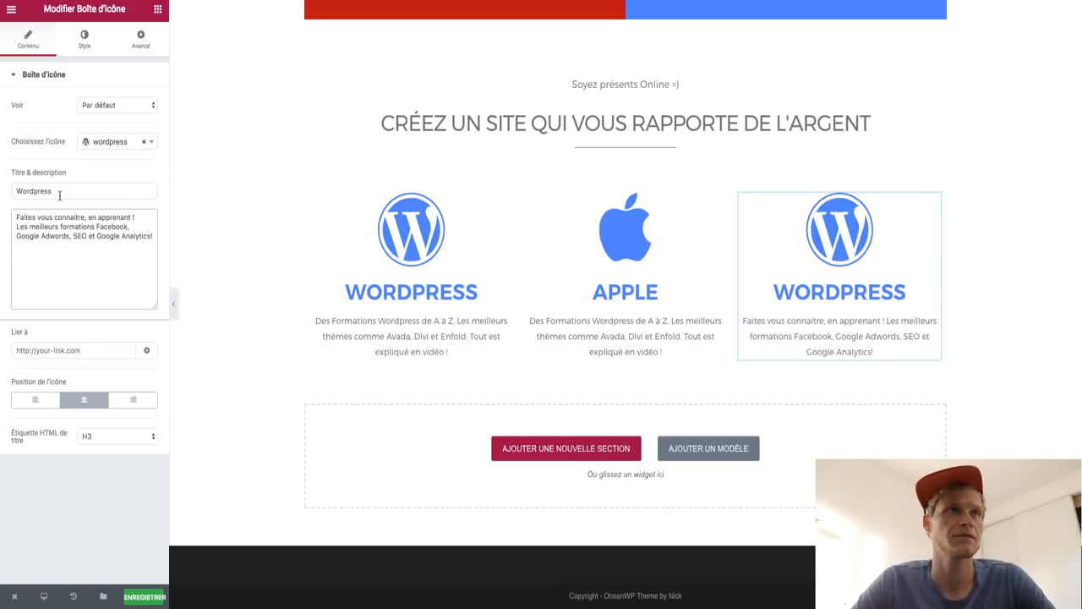
{"action": "type", "text": "MARKETI"}
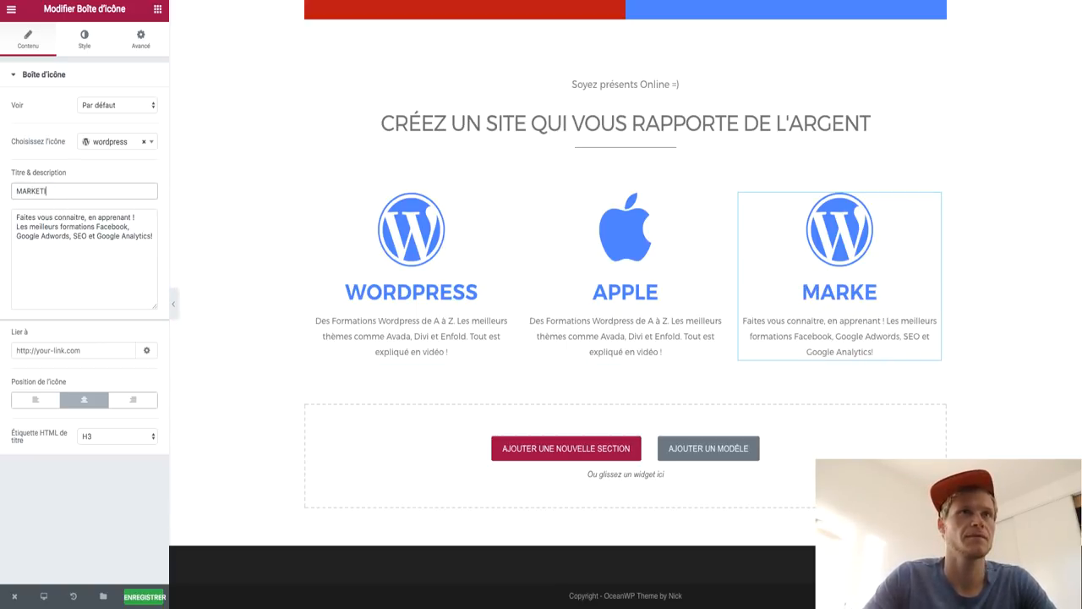
{"action": "type", "text": "NG"}
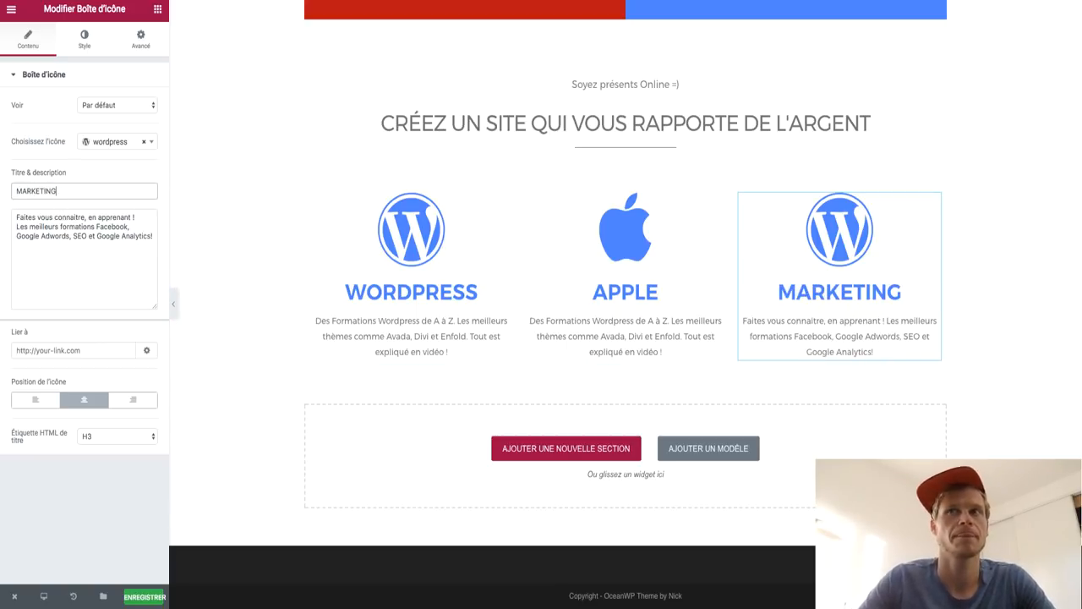
Step: Try the android and asterisk icons on the Marketing icon box
{"action": "left_click", "coordinate": [96, 141]}
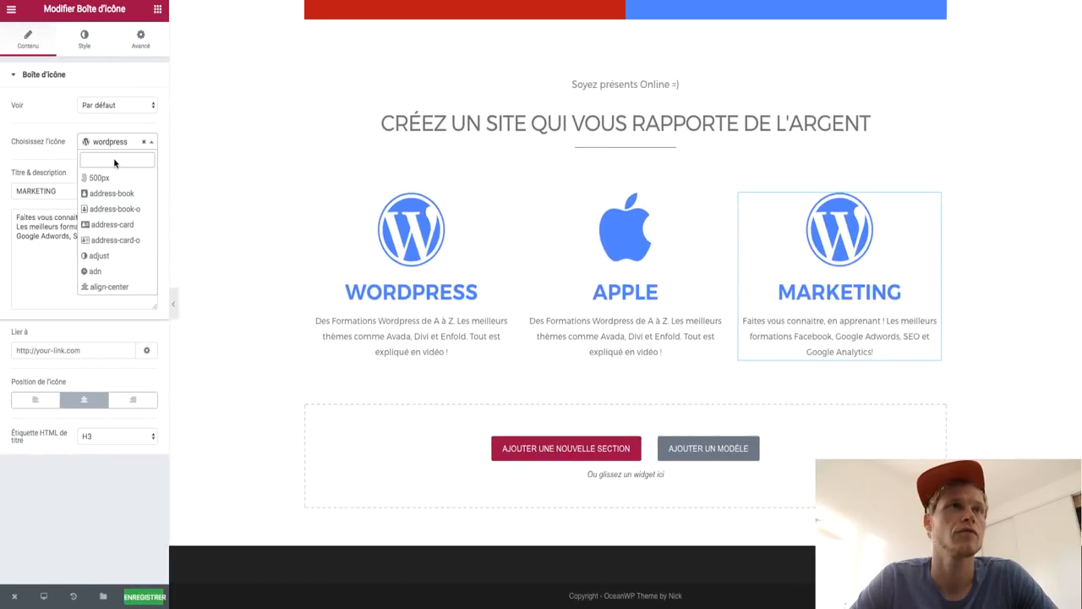
{"action": "scroll", "coordinate": [116, 233], "scroll_direction": "down", "scroll_amount": 5}
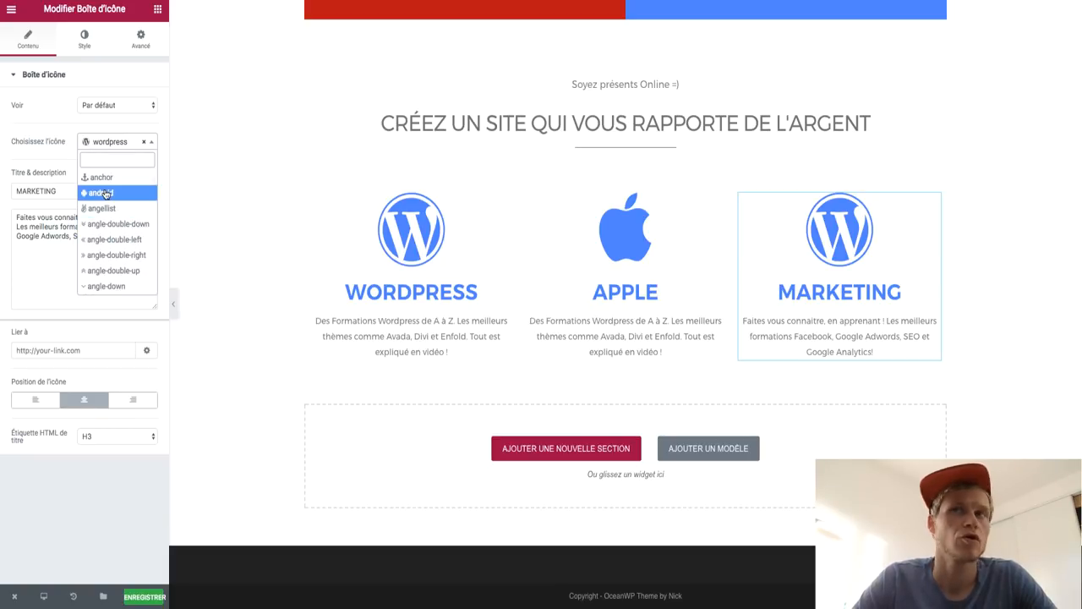
{"action": "left_click", "coordinate": [106, 201]}
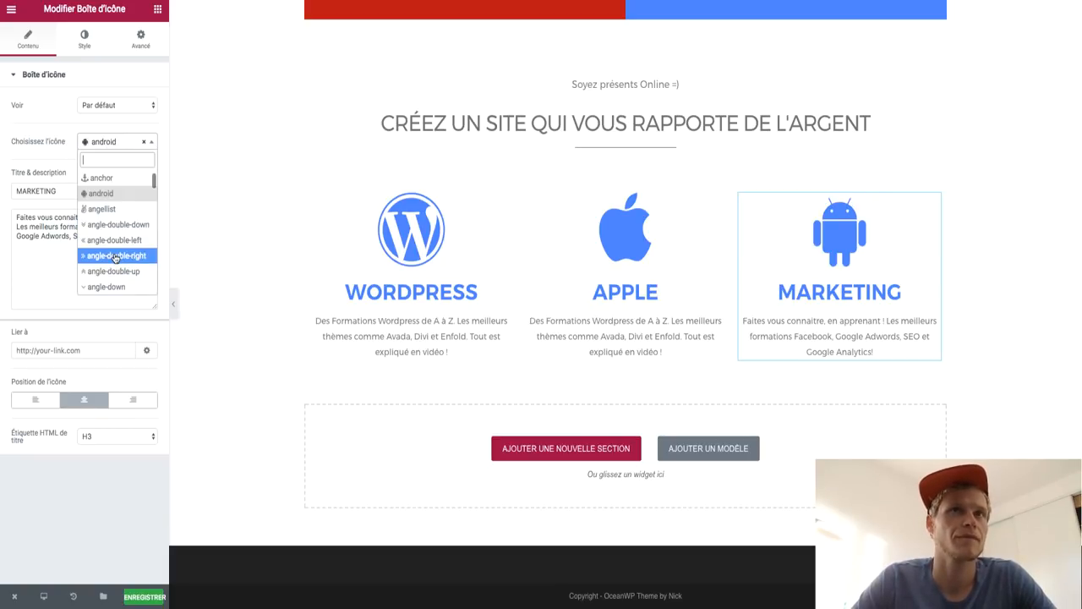
{"action": "scroll", "coordinate": [116, 258], "scroll_direction": "down", "scroll_amount": 3}
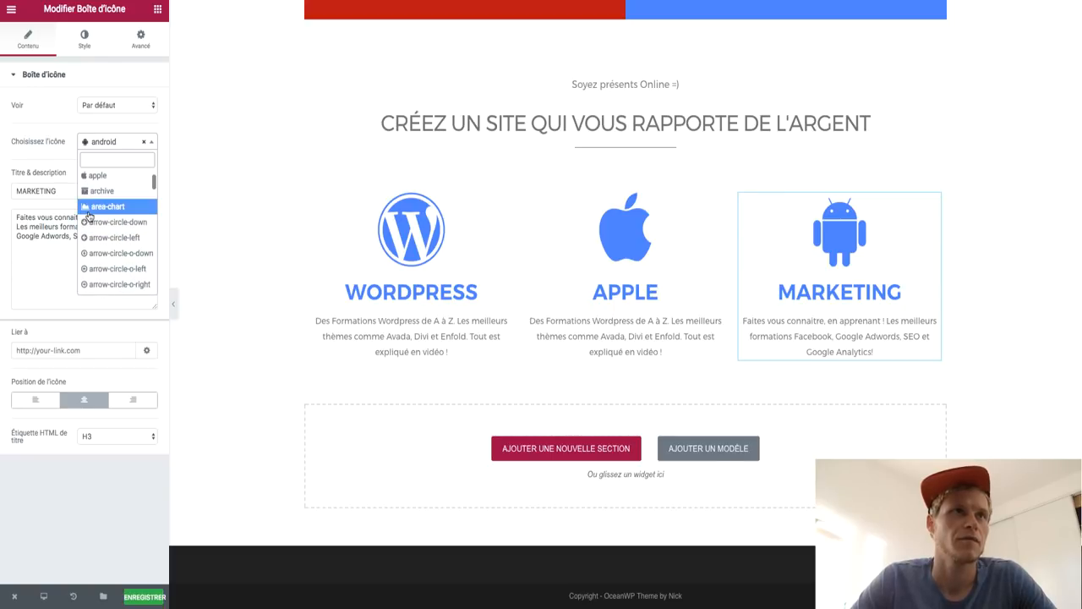
{"action": "scroll", "coordinate": [88, 217], "scroll_direction": "down", "scroll_amount": 1}
{"action": "scroll", "coordinate": [88, 216], "scroll_direction": "down", "scroll_amount": 3}
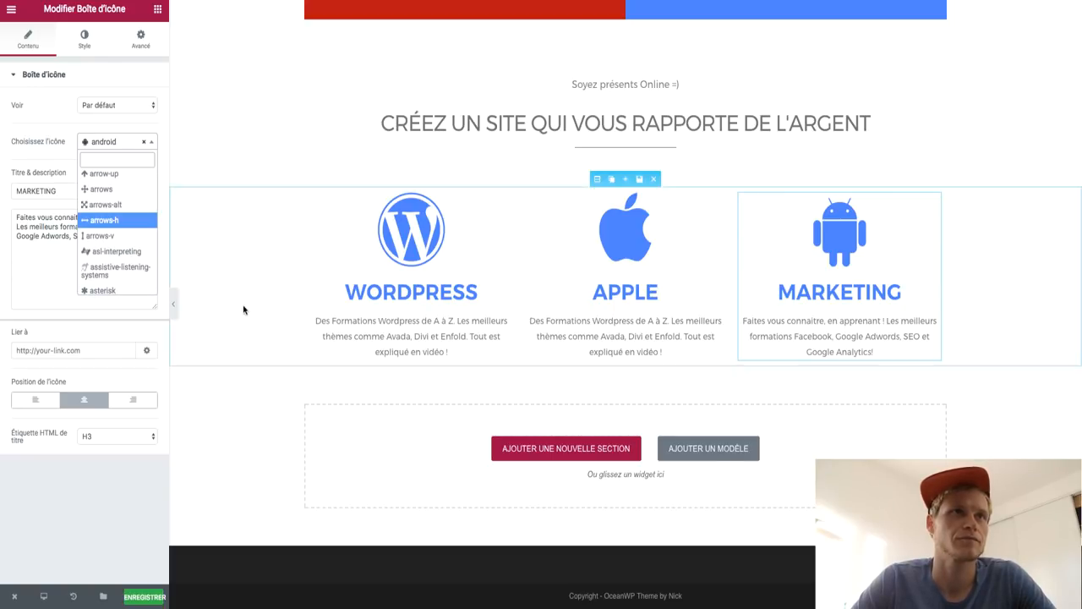
{"action": "left_click", "coordinate": [125, 291]}
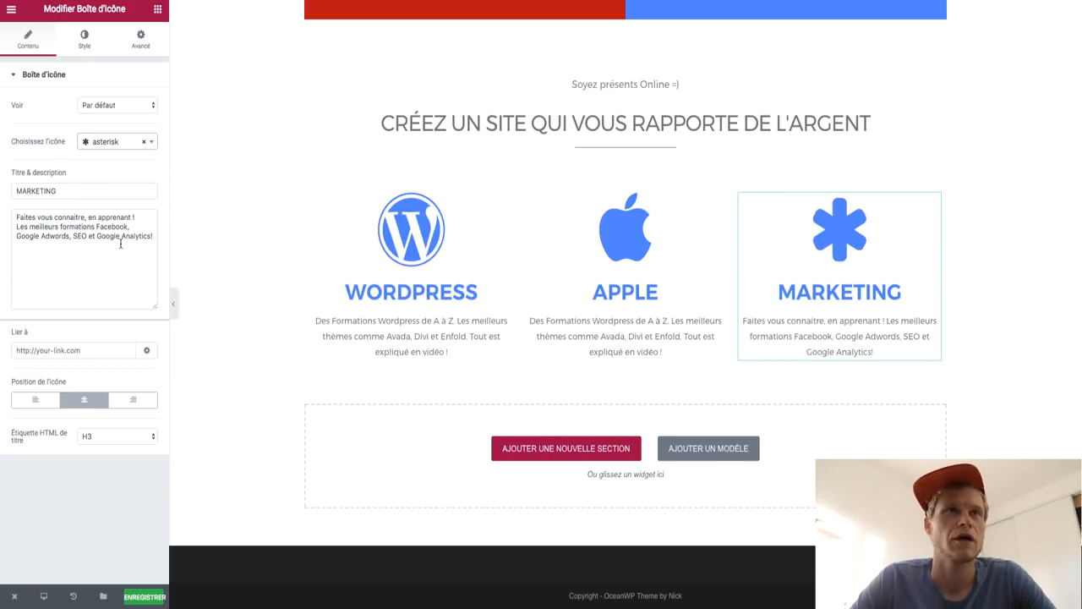
Step: Set the Marketing icon box's icon to android
{"action": "left_click", "coordinate": [132, 144]}
{"action": "type", "text": "andr"}
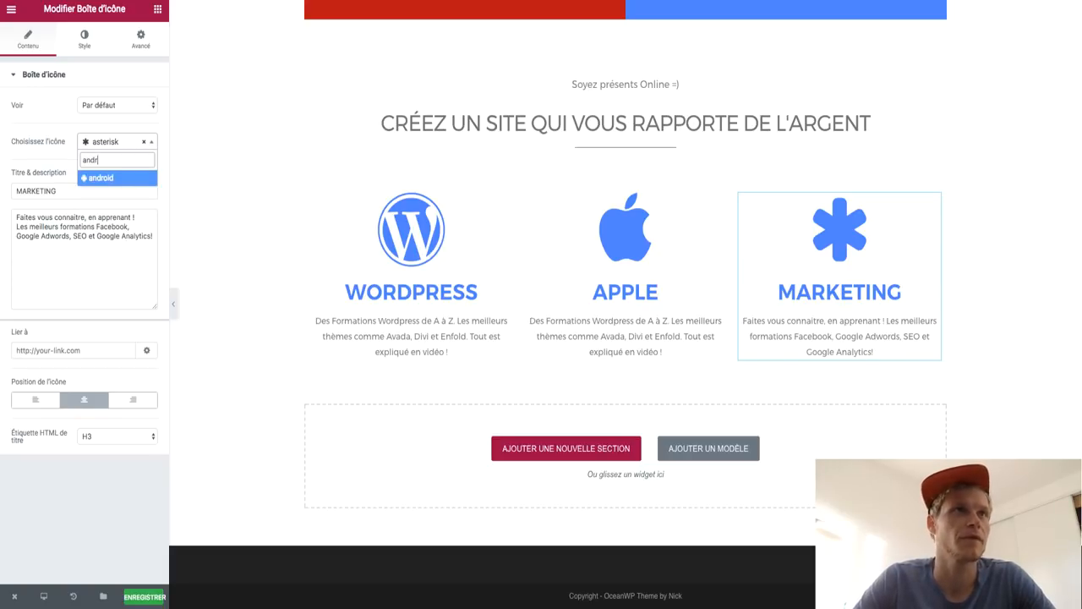
{"action": "left_click", "coordinate": [108, 178]}
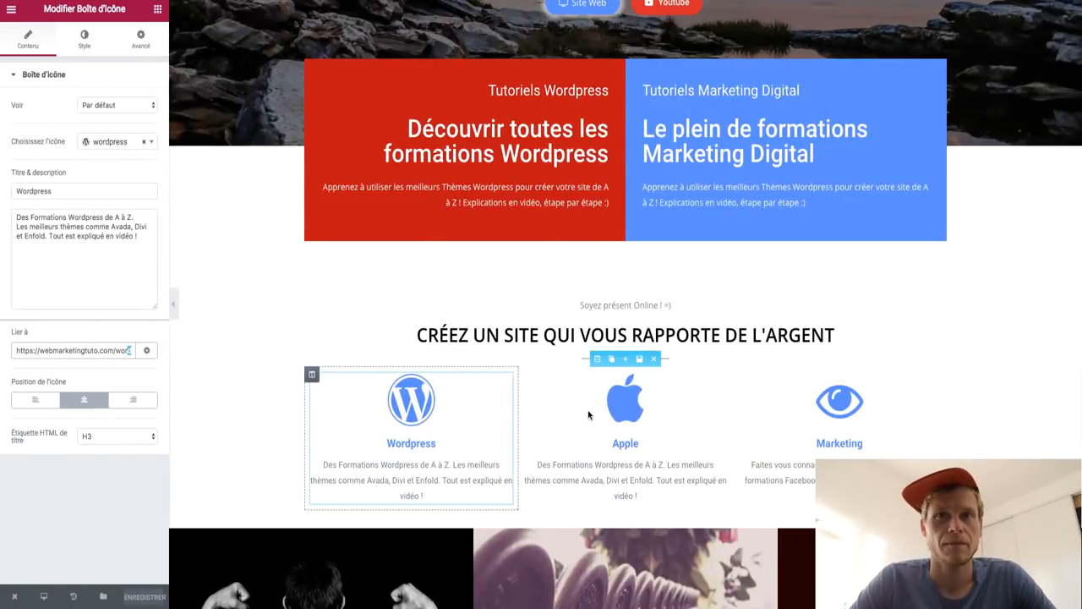
Step: Check the image row on the finished example page and add a three-column section below the icon boxes
{"action": "scroll", "coordinate": [589, 414], "scroll_direction": "down", "scroll_amount": 1}
{"action": "scroll", "coordinate": [589, 414], "scroll_direction": "down", "scroll_amount": 3}
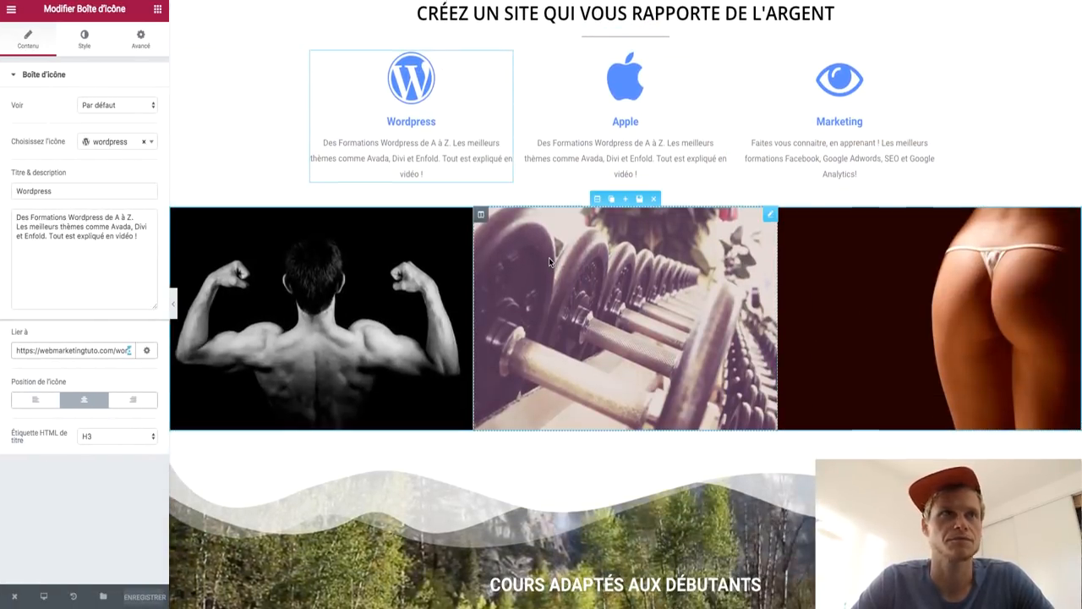
{"action": "scroll", "coordinate": [549, 258], "scroll_direction": "up", "scroll_amount": 2}
{"action": "scroll", "coordinate": [549, 257], "scroll_direction": "up", "scroll_amount": 1}
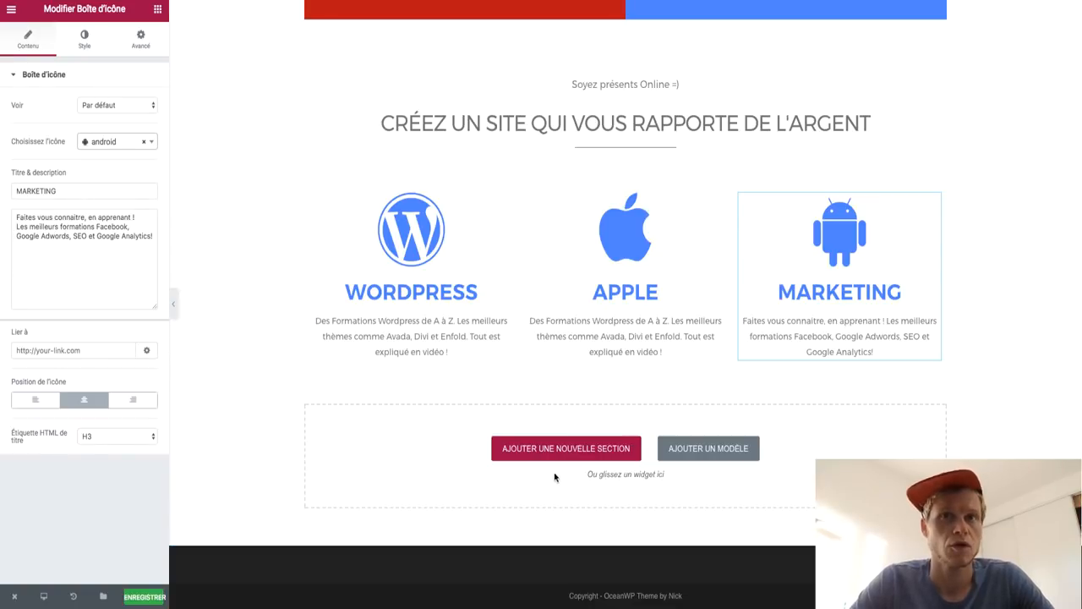
{"action": "left_click", "coordinate": [546, 452]}
{"action": "left_click", "coordinate": [592, 437]}
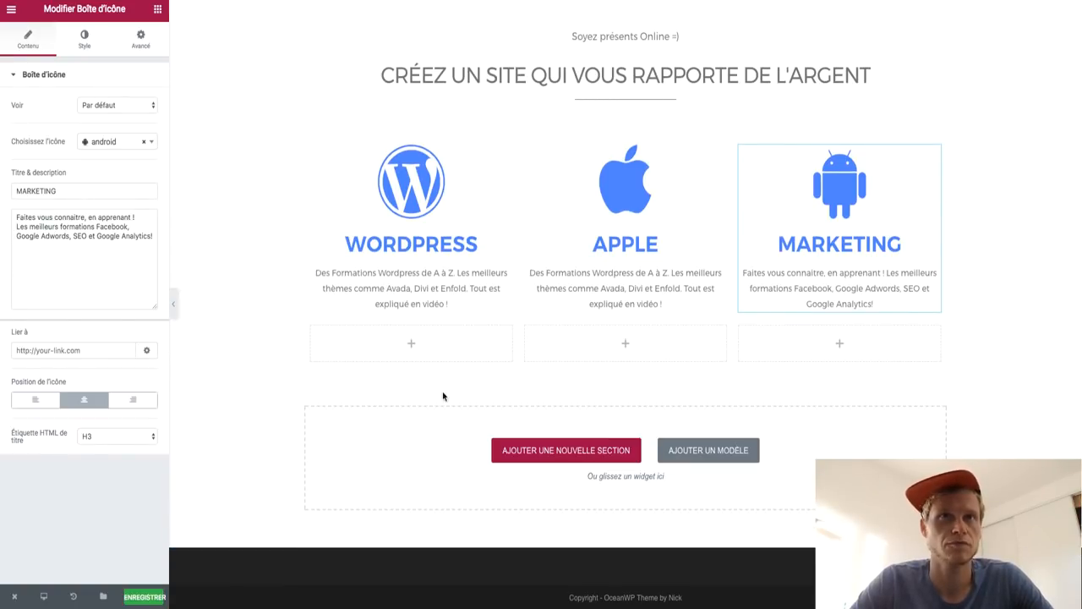
Step: Place an Image widget in the first column of the new empty section
{"action": "left_click", "coordinate": [372, 354]}
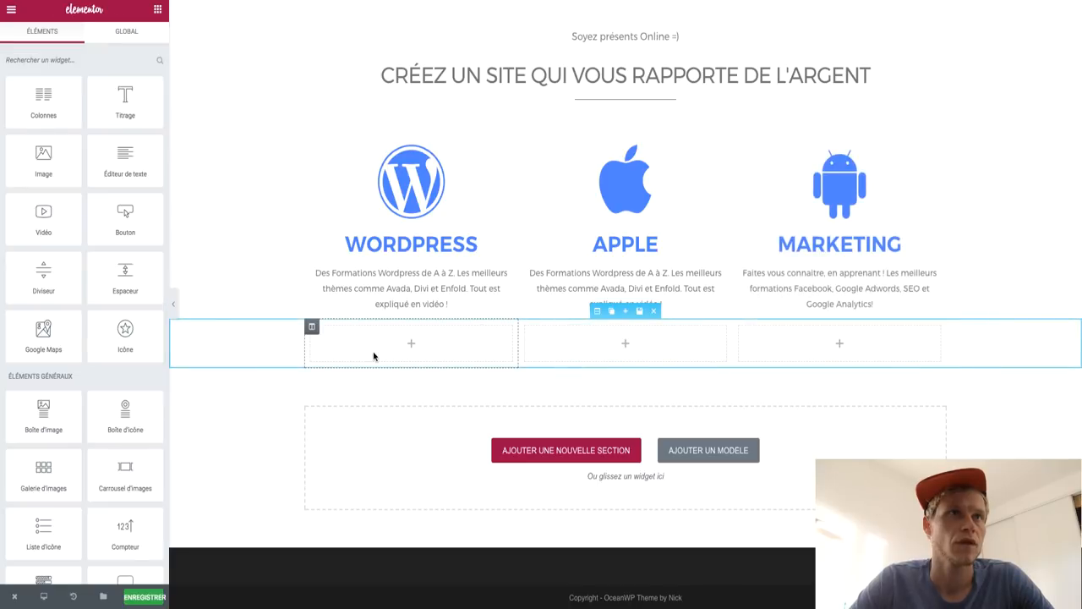
{"action": "left_click_drag", "start_coordinate": [50, 175], "coordinate": [389, 365]}
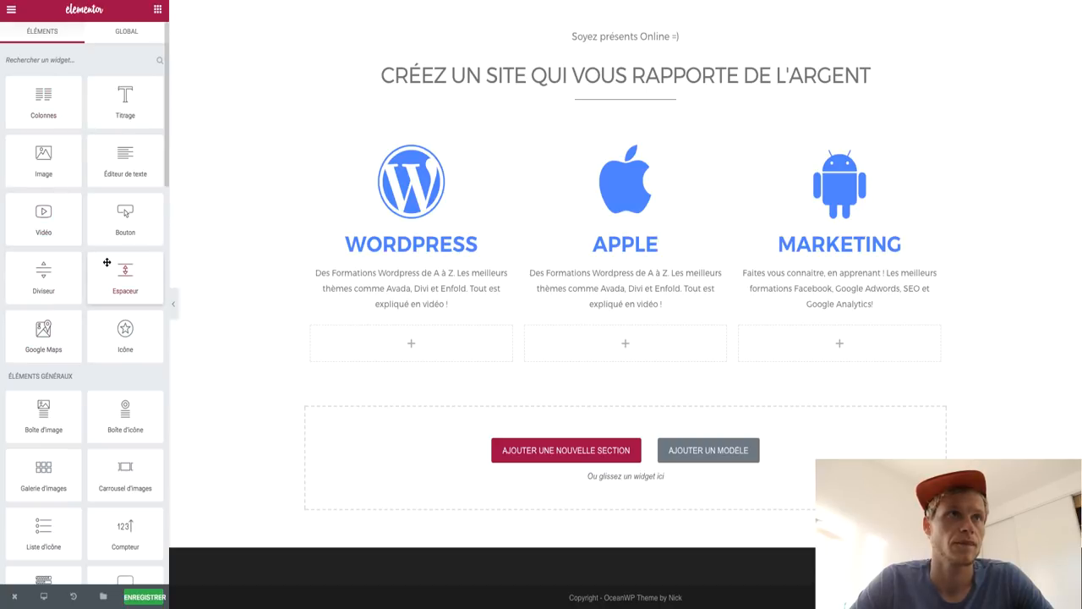
{"action": "left_click_drag", "start_coordinate": [179, 214], "coordinate": [413, 385]}
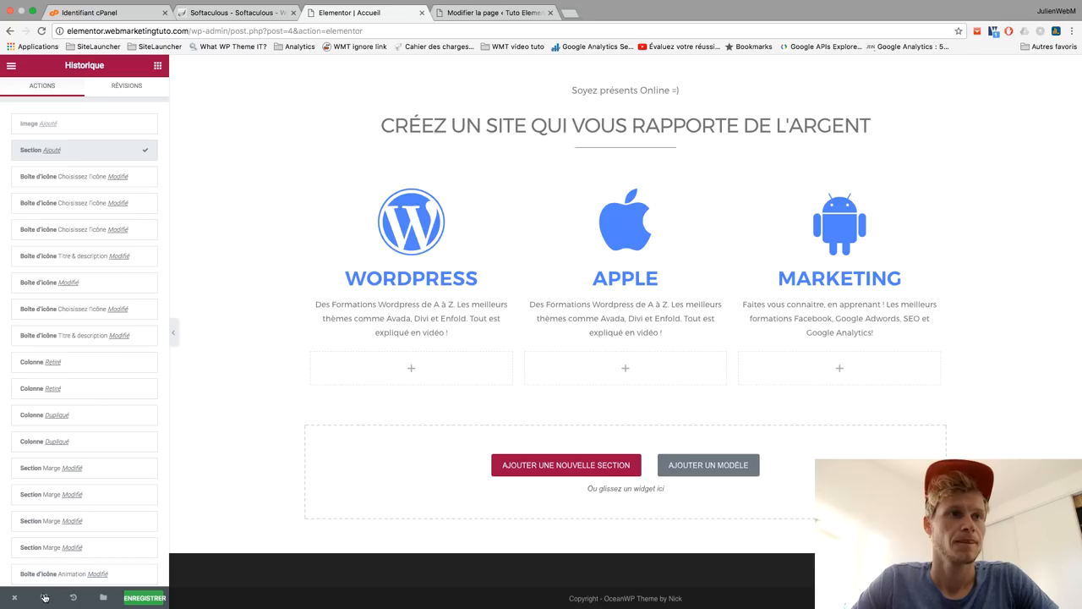
{"action": "left_click", "coordinate": [157, 71]}
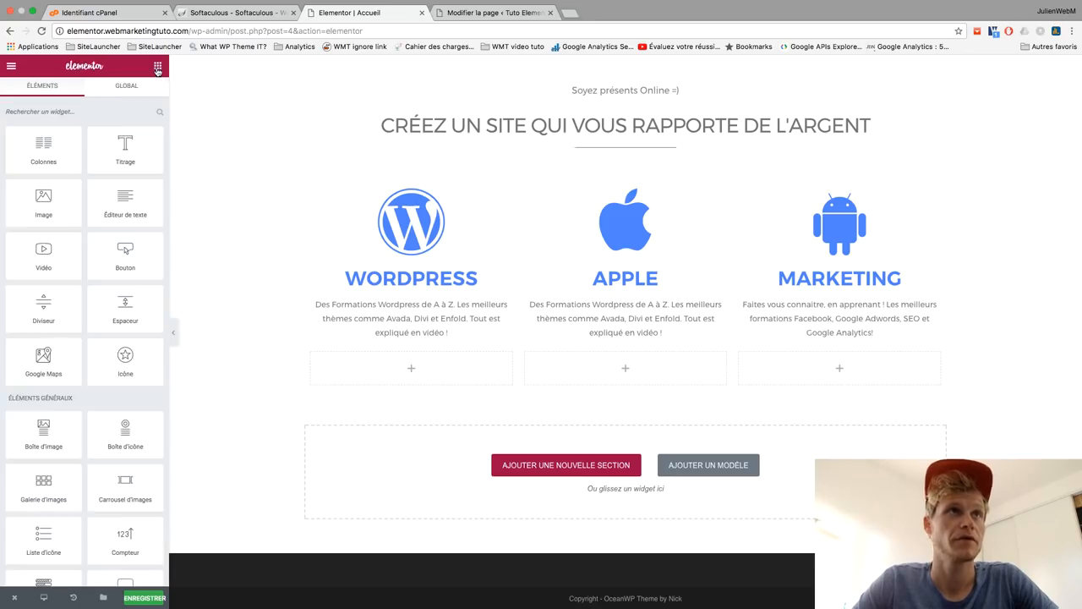
{"action": "left_click_drag", "start_coordinate": [44, 209], "coordinate": [401, 370]}
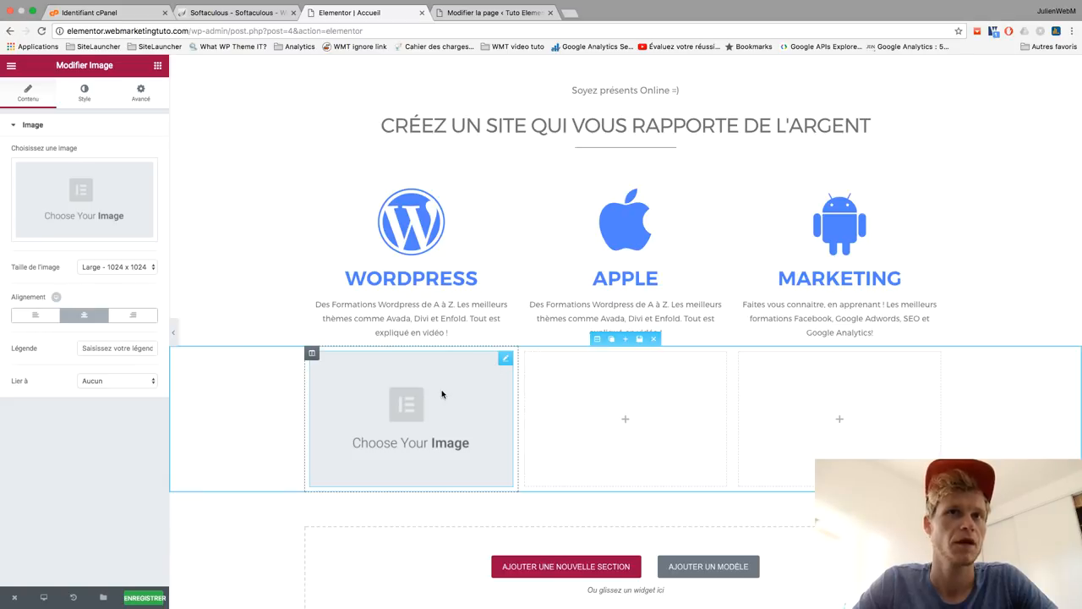
Step: Upload five photos from the 0. Toutes folder to the media library, including 2 boxeurs fight.jpg and 4. Poids salles de Fitness.jpg
{"action": "left_click", "coordinate": [72, 221]}
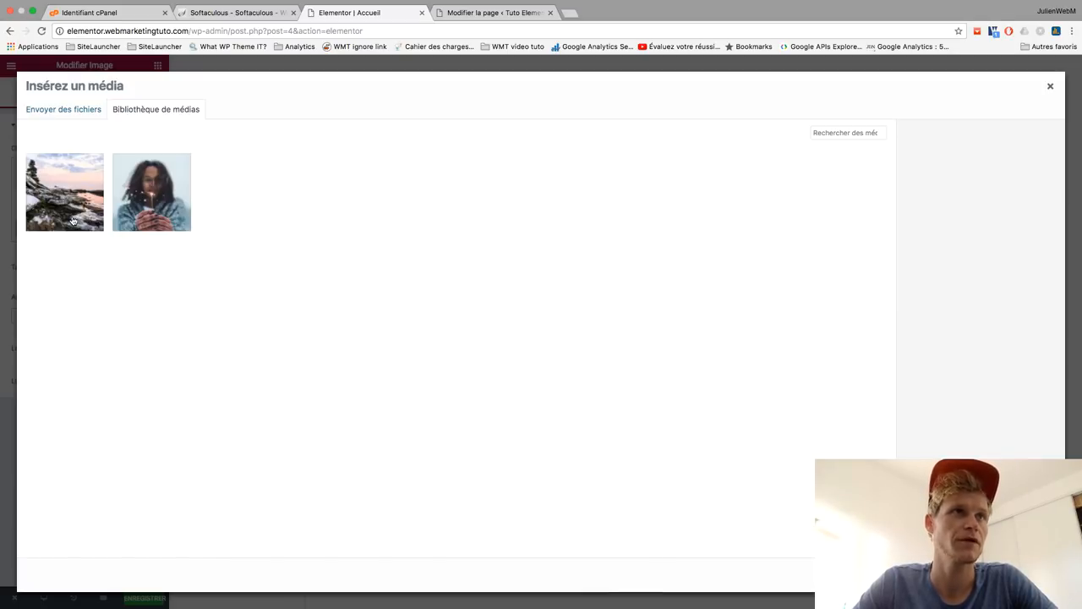
{"action": "left_click", "coordinate": [67, 109]}
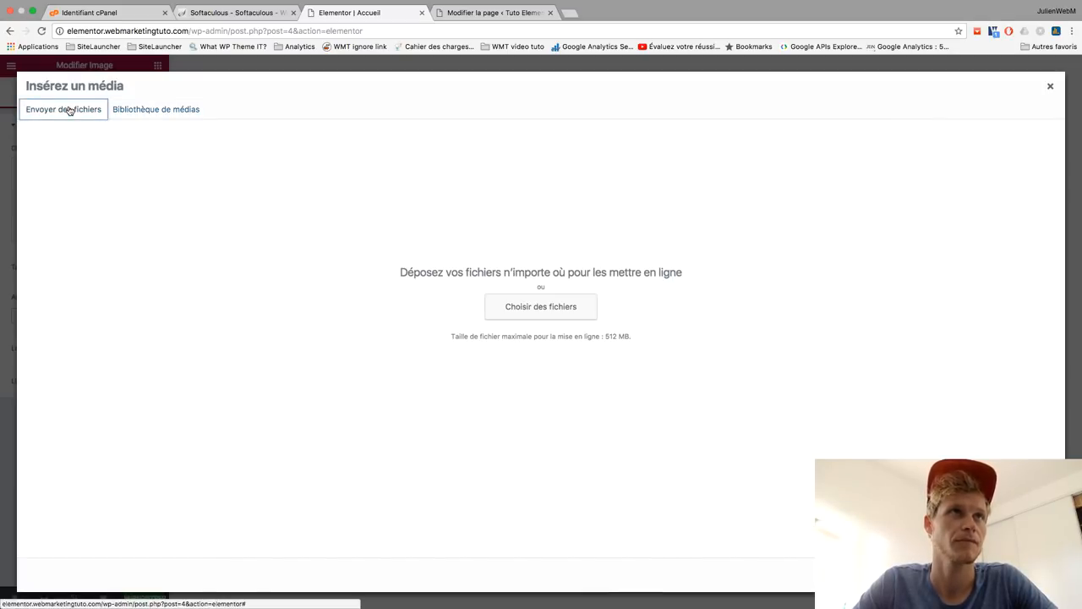
{"action": "left_click", "coordinate": [529, 315]}
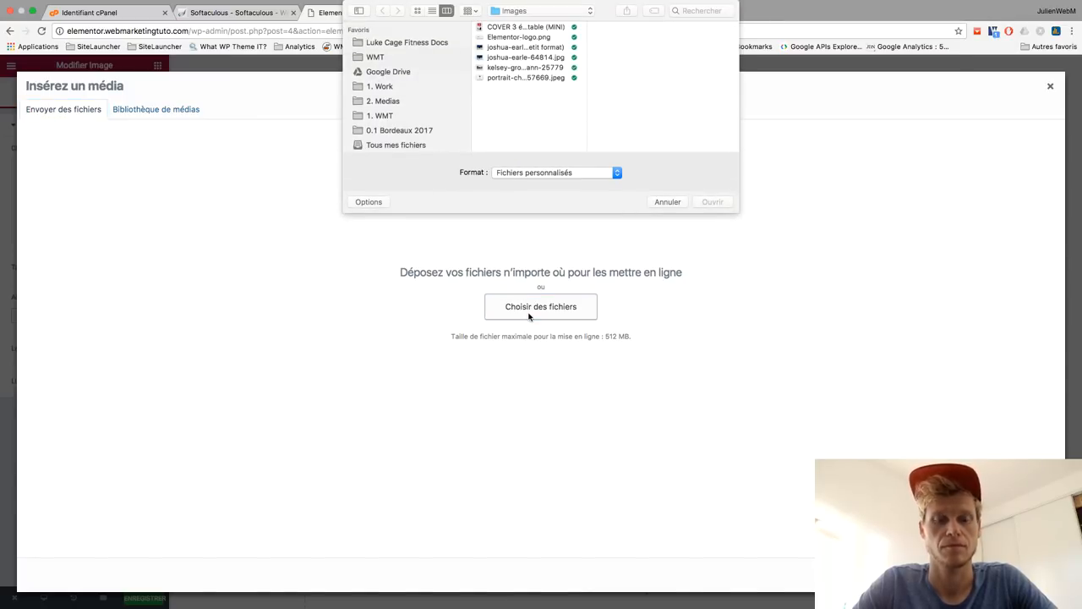
{"action": "scroll", "coordinate": [558, 84], "scroll_direction": "up", "scroll_amount": 5}
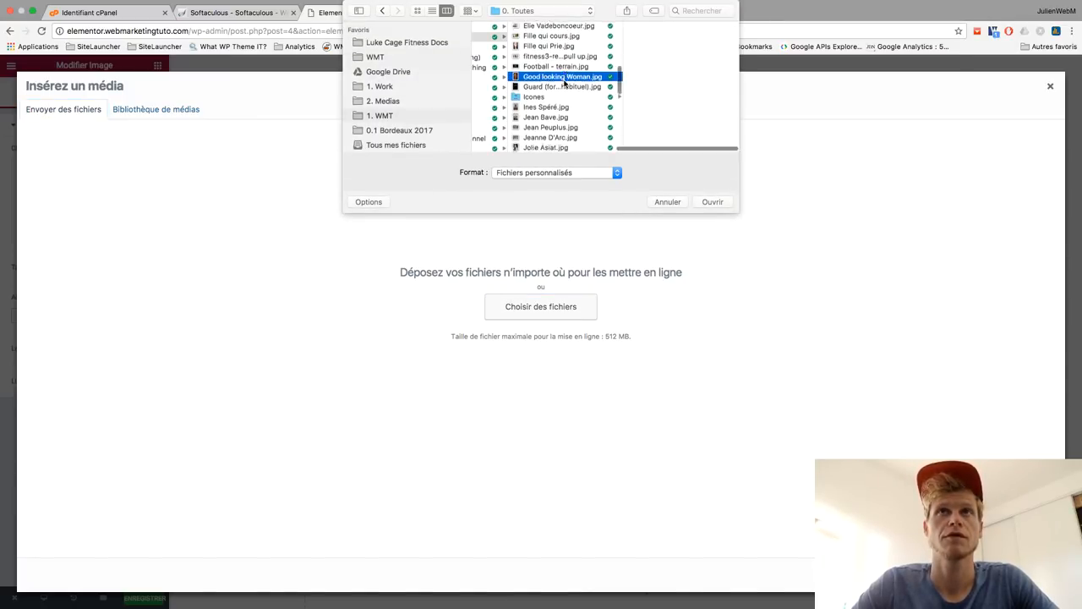
{"action": "scroll", "coordinate": [563, 78], "scroll_direction": "up", "scroll_amount": 3}
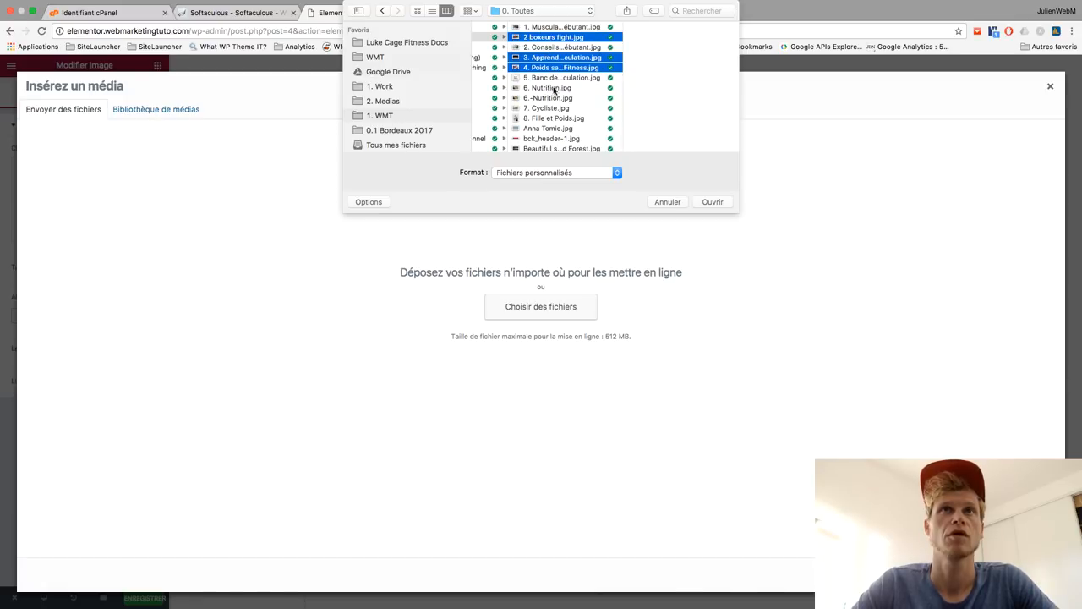
{"action": "left_click", "coordinate": [714, 202]}
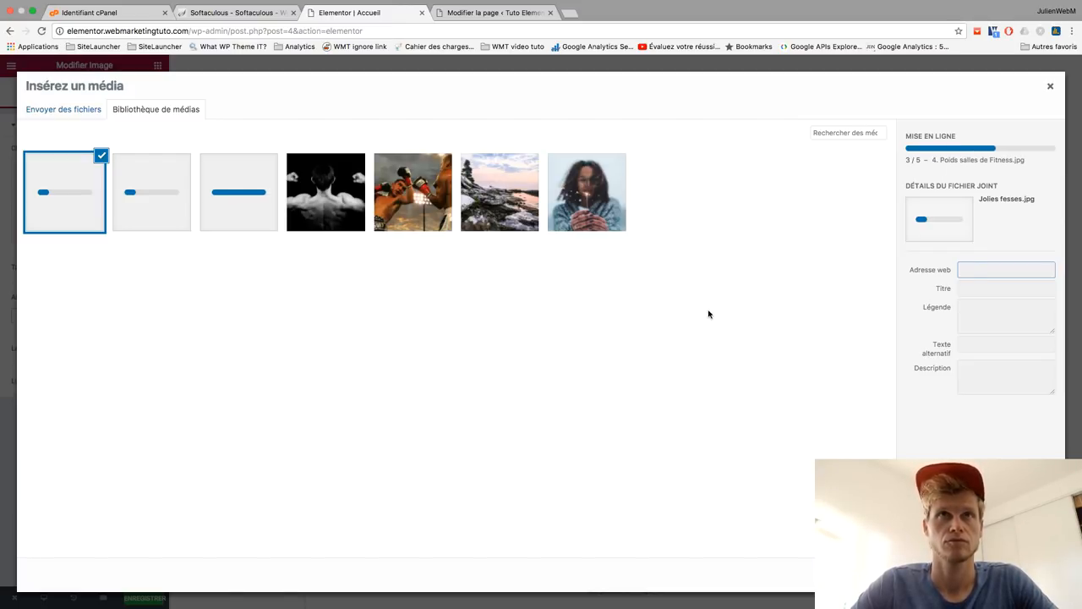
Step: Insert the black-and-white muscular back photo in the first column and duplicate the image into the other two columns
{"action": "left_click", "coordinate": [292, 199]}
{"action": "left_click", "coordinate": [1021, 575]}
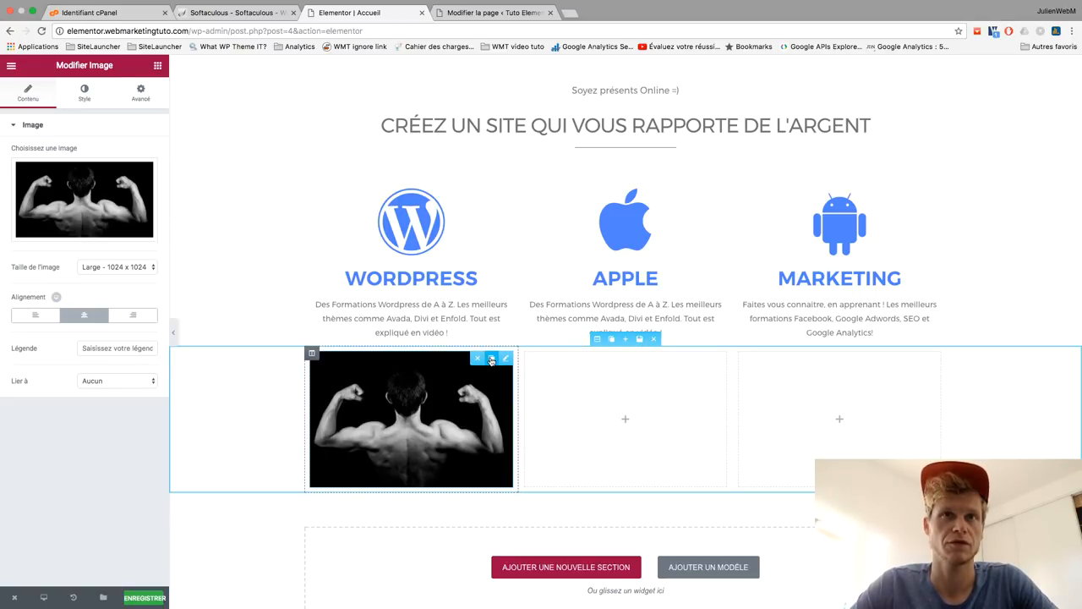
{"action": "left_click", "coordinate": [491, 360]}
{"action": "left_click_drag", "start_coordinate": [448, 390], "coordinate": [767, 385]}
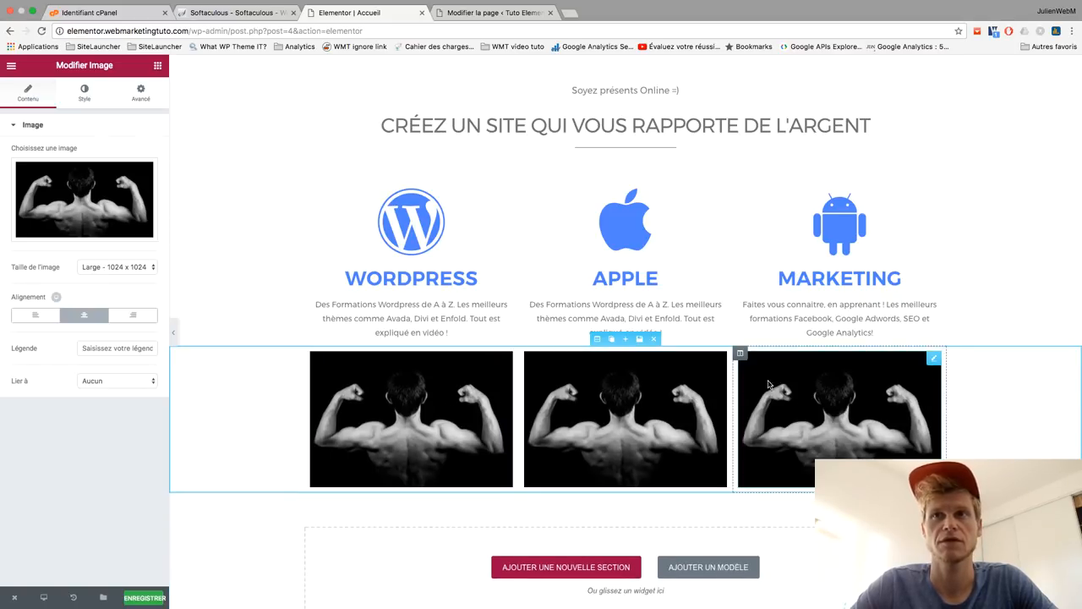
Step: Replace the middle column's image with Jolies-fesses.jpg from the media library
{"action": "left_click", "coordinate": [128, 205]}
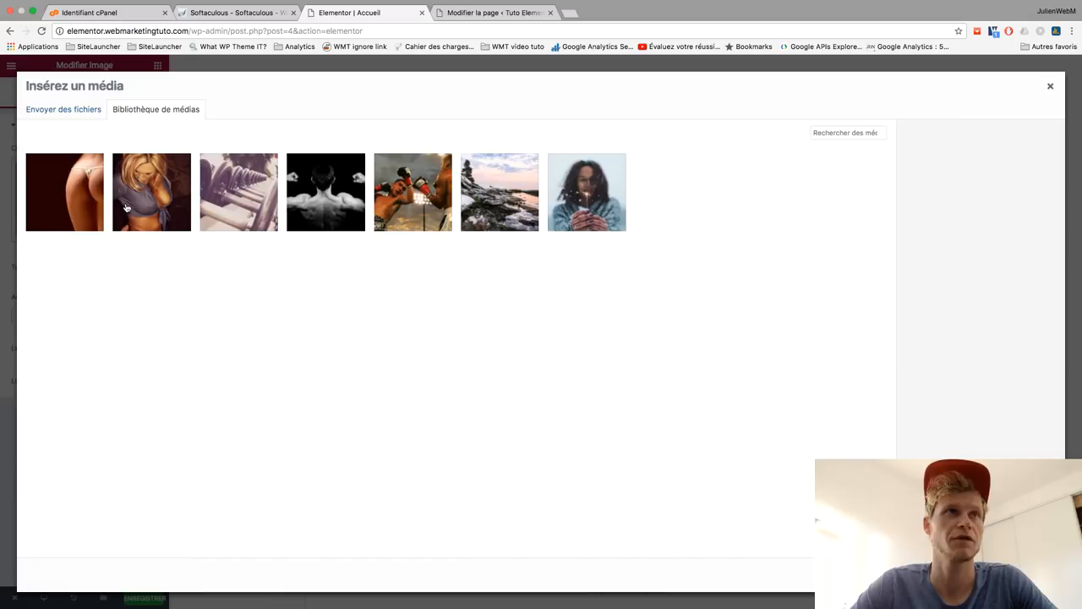
{"action": "left_click", "coordinate": [100, 194]}
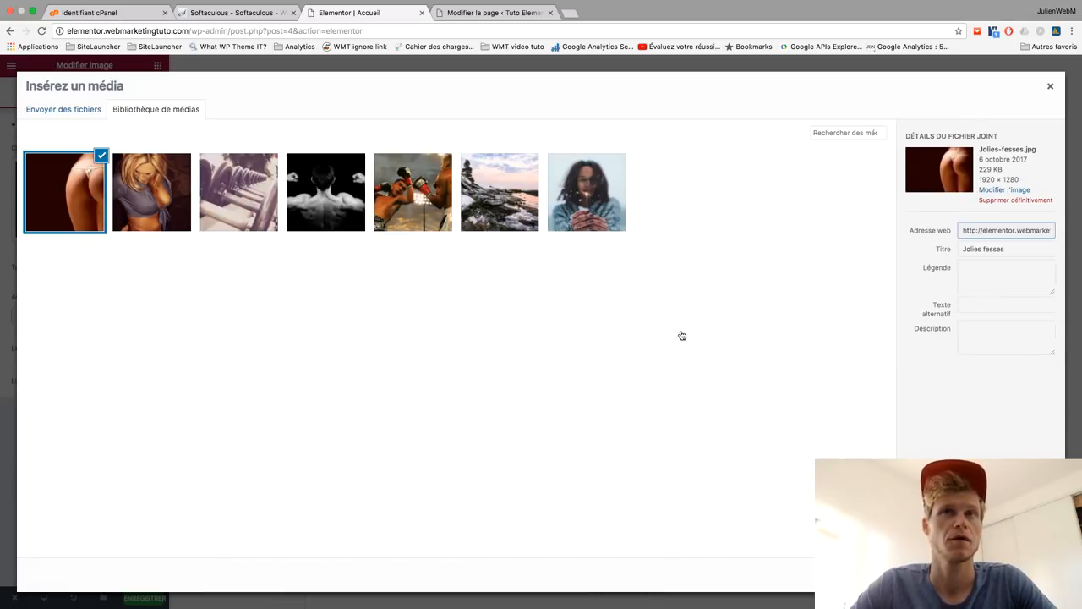
{"action": "left_click", "coordinate": [1021, 575]}
Step: Replace the third column's image with 4.-Poids-salles-de-Fitness.jpg and swap it with the middle column's image
{"action": "left_click", "coordinate": [866, 408]}
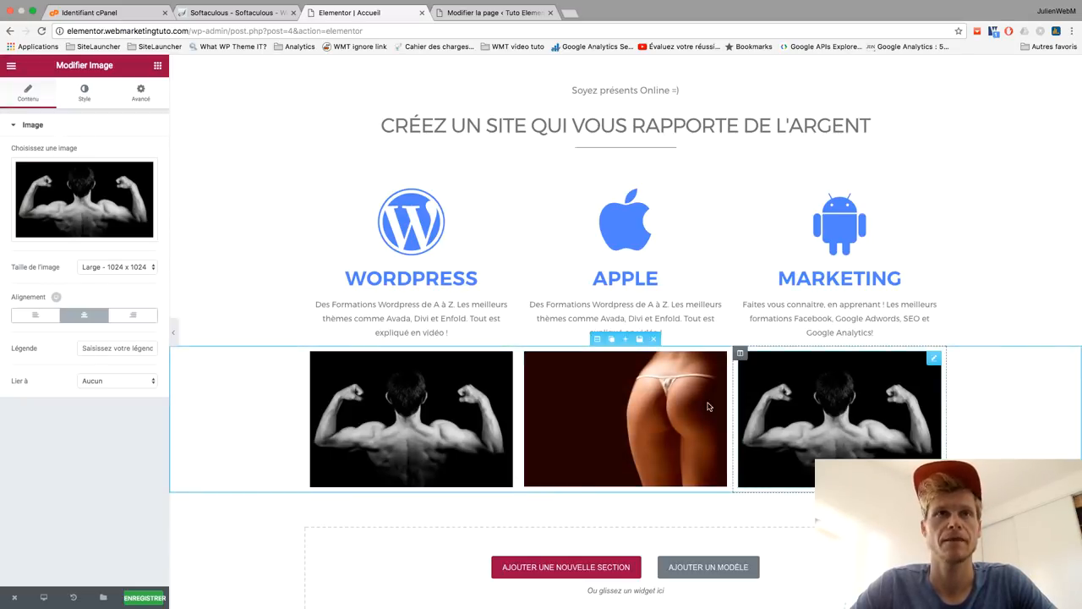
{"action": "left_click", "coordinate": [100, 204]}
{"action": "left_click", "coordinate": [241, 198]}
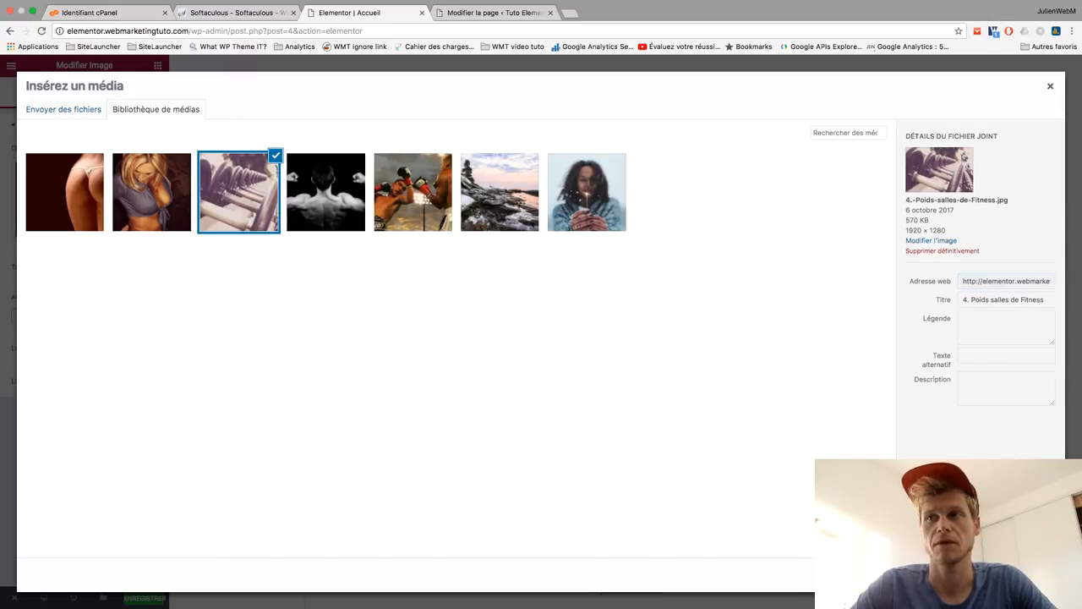
{"action": "left_click", "coordinate": [1022, 575]}
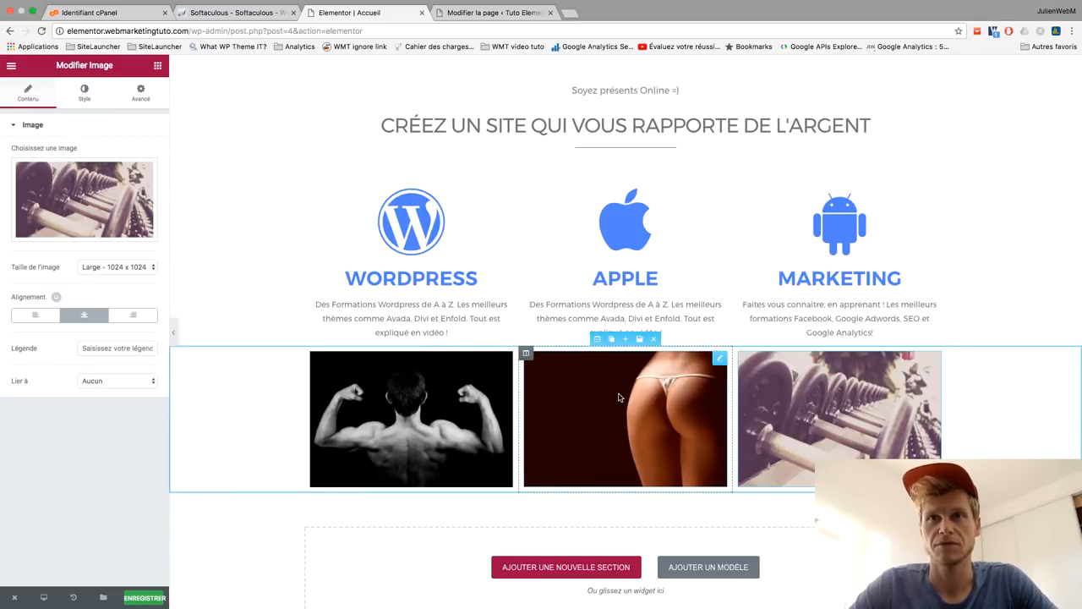
{"action": "left_click_drag", "start_coordinate": [618, 398], "coordinate": [843, 387]}
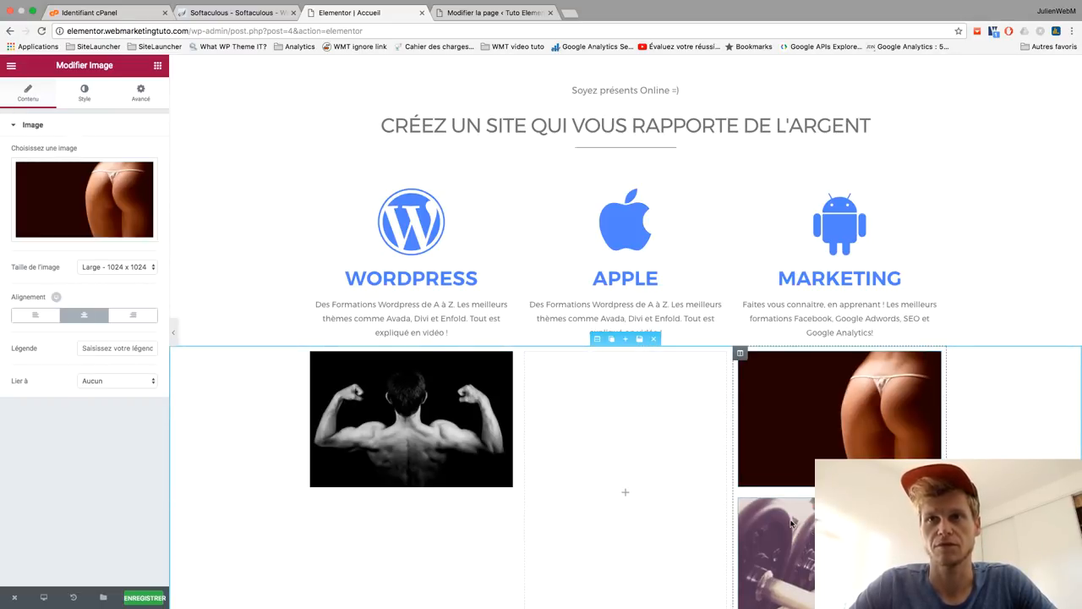
{"action": "left_click_drag", "start_coordinate": [792, 524], "coordinate": [663, 445]}
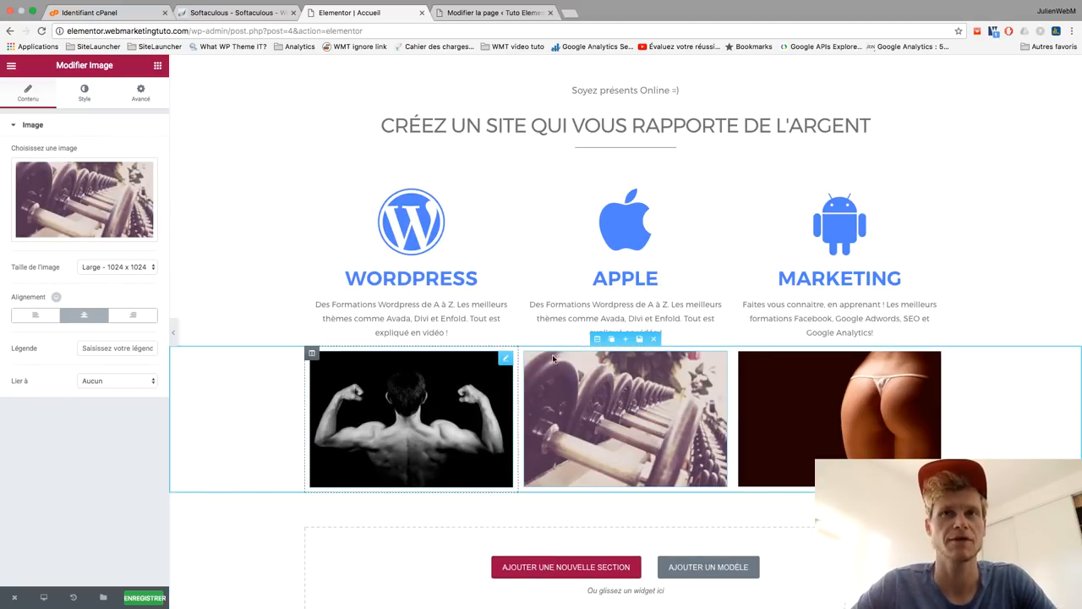
Step: Stretch the three-image section, set its content width to Pleine largeur and its column gap to Aucun écart
{"action": "left_click", "coordinate": [599, 338]}
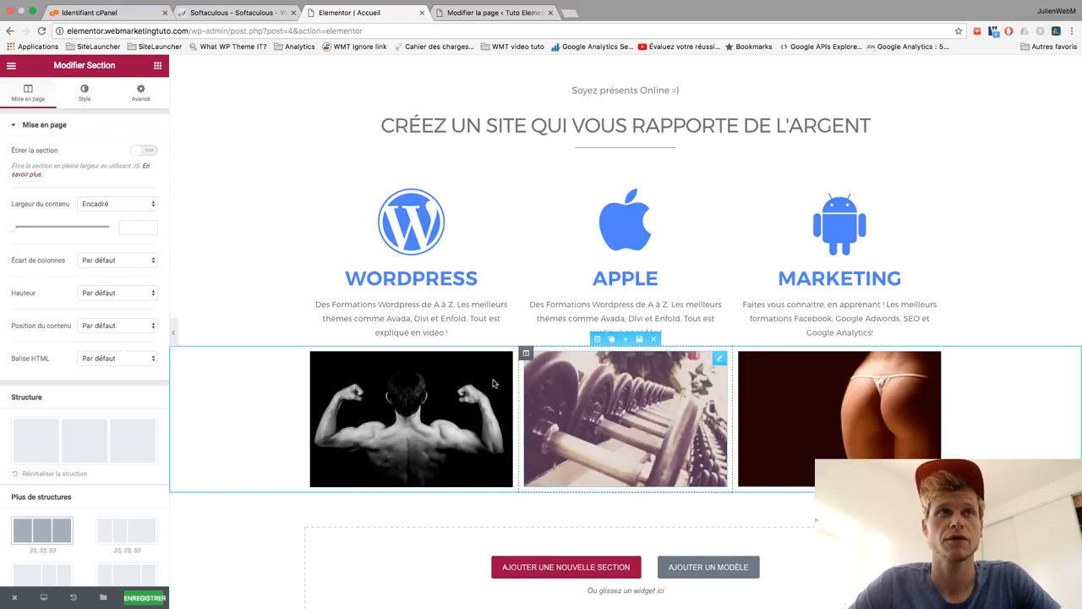
{"action": "left_click", "coordinate": [145, 151]}
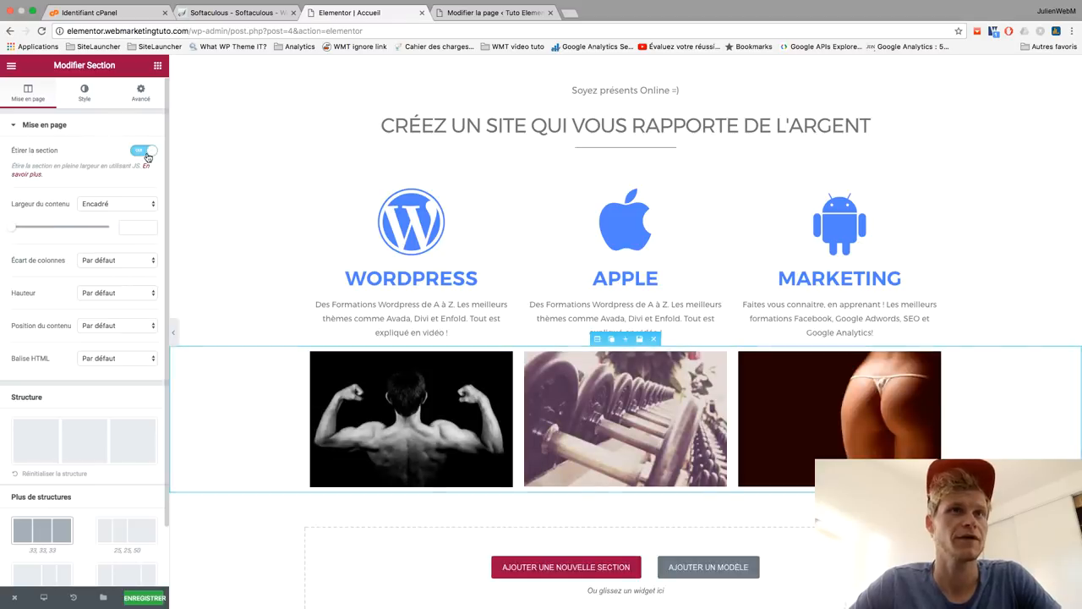
{"action": "left_click", "coordinate": [120, 204]}
{"action": "left_click", "coordinate": [115, 212]}
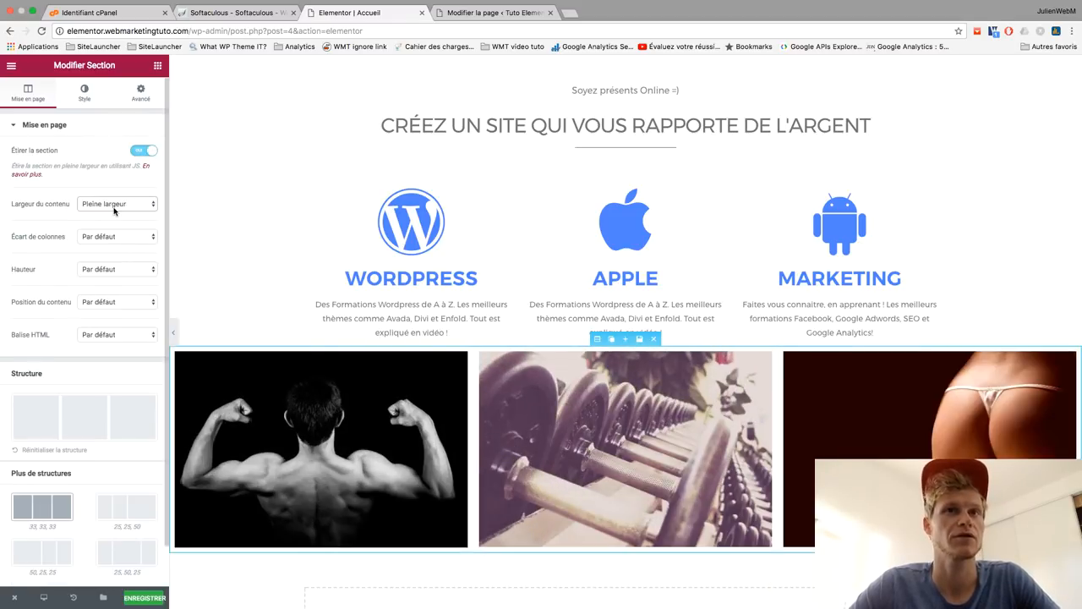
{"action": "left_click", "coordinate": [145, 240]}
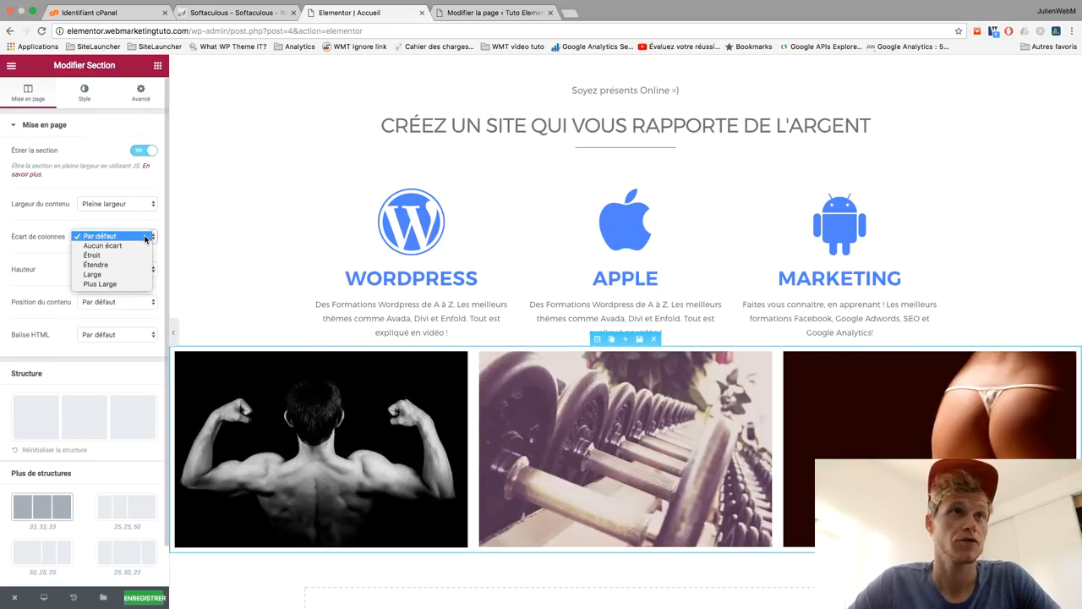
{"action": "left_click", "coordinate": [133, 246]}
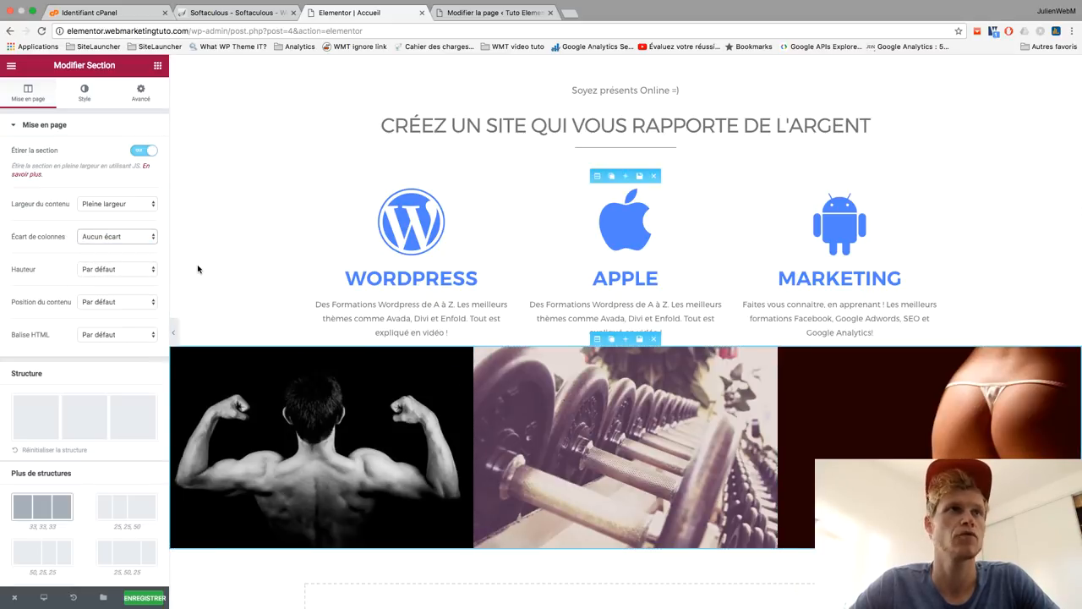
Step: Try the Large column gap on the three-image section, restoring Aucun écart
{"action": "left_click", "coordinate": [131, 237]}
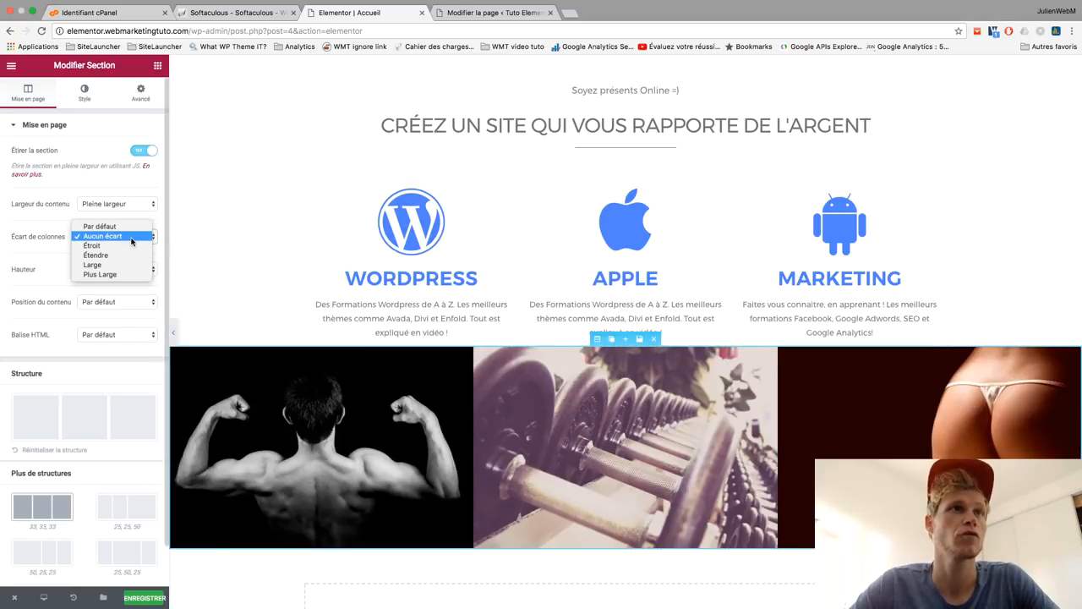
{"action": "left_click", "coordinate": [116, 266]}
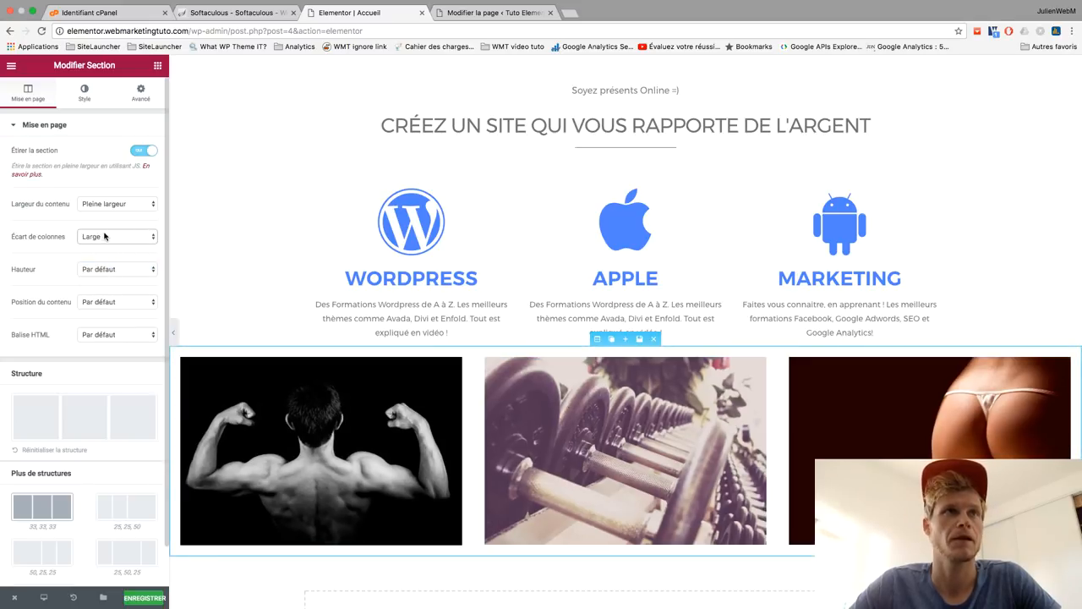
{"action": "left_click", "coordinate": [114, 237]}
{"action": "left_click", "coordinate": [99, 209]}
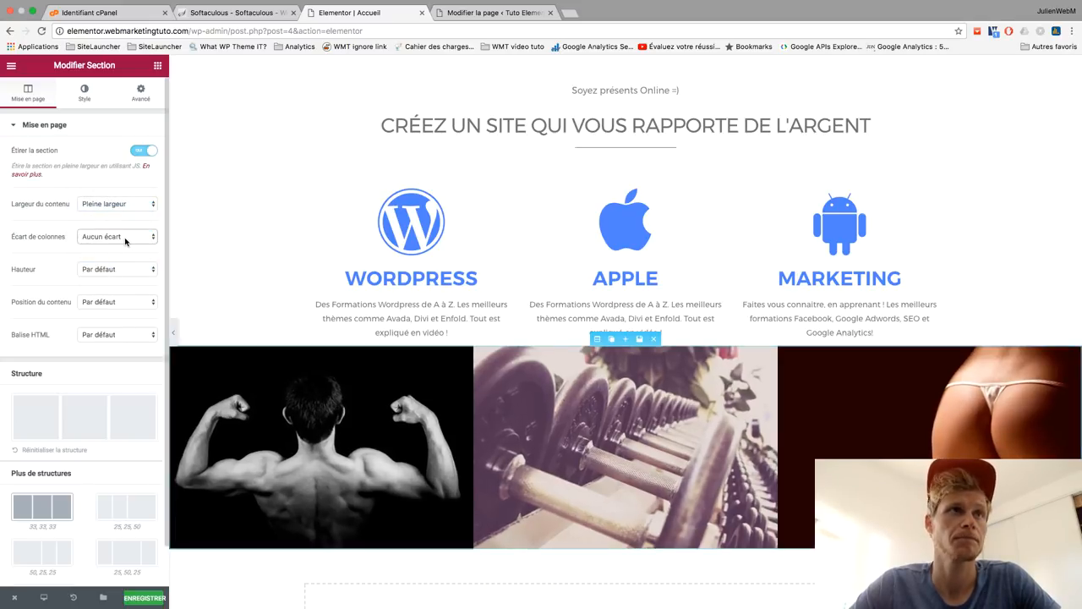
Step: Unlink the three-image section's margins and increase its top margin to separate it from the icon boxes
{"action": "scroll", "coordinate": [209, 309], "scroll_direction": "down", "scroll_amount": 2}
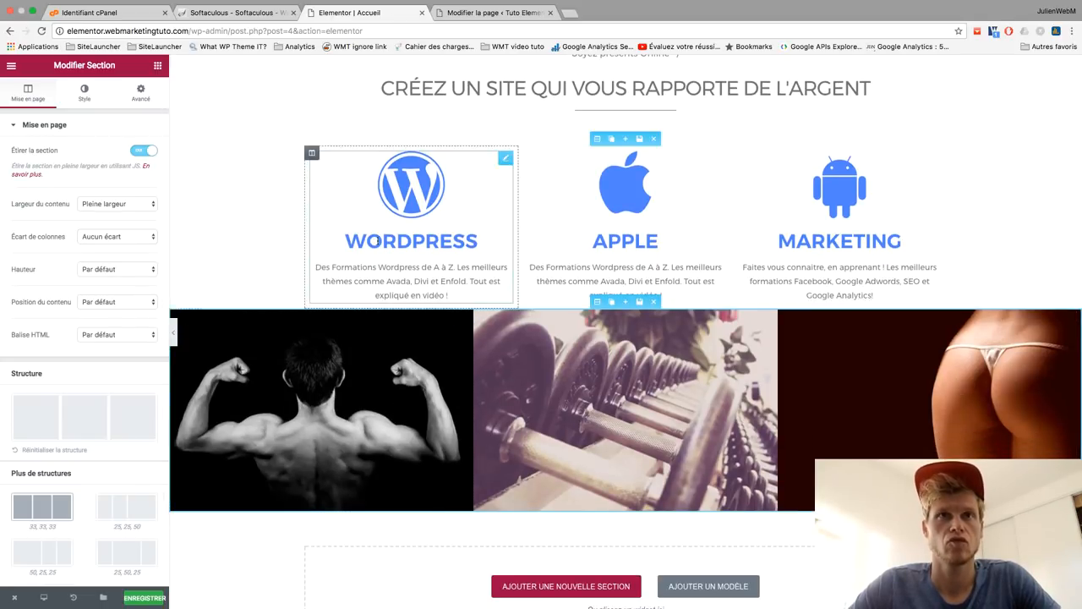
{"action": "left_click", "coordinate": [144, 95]}
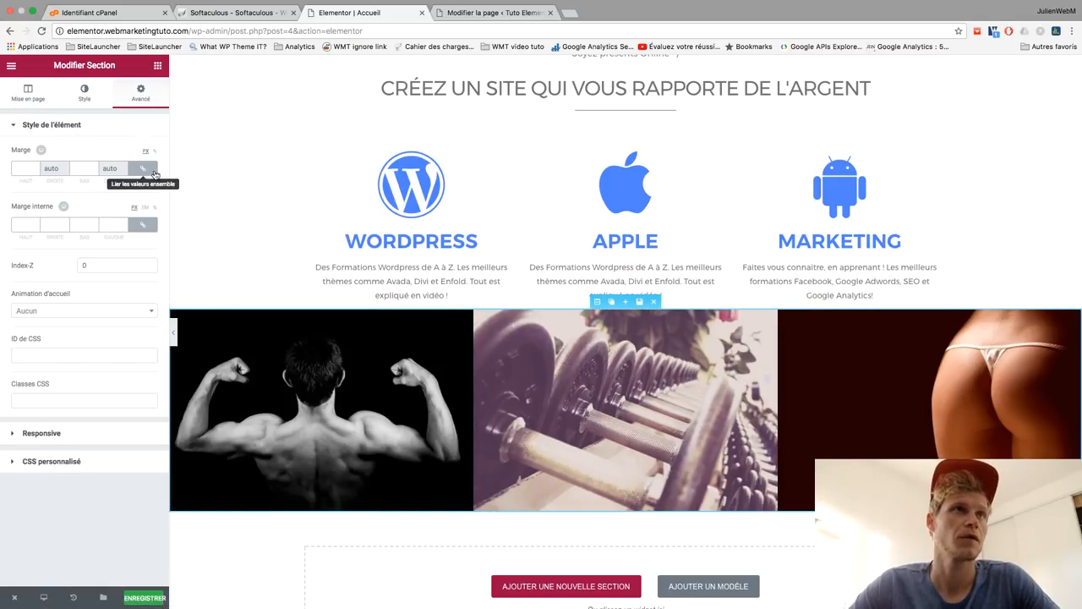
{"action": "left_click", "coordinate": [153, 172]}
{"action": "left_click", "coordinate": [36, 168]}
{"action": "left_click", "coordinate": [37, 169]}
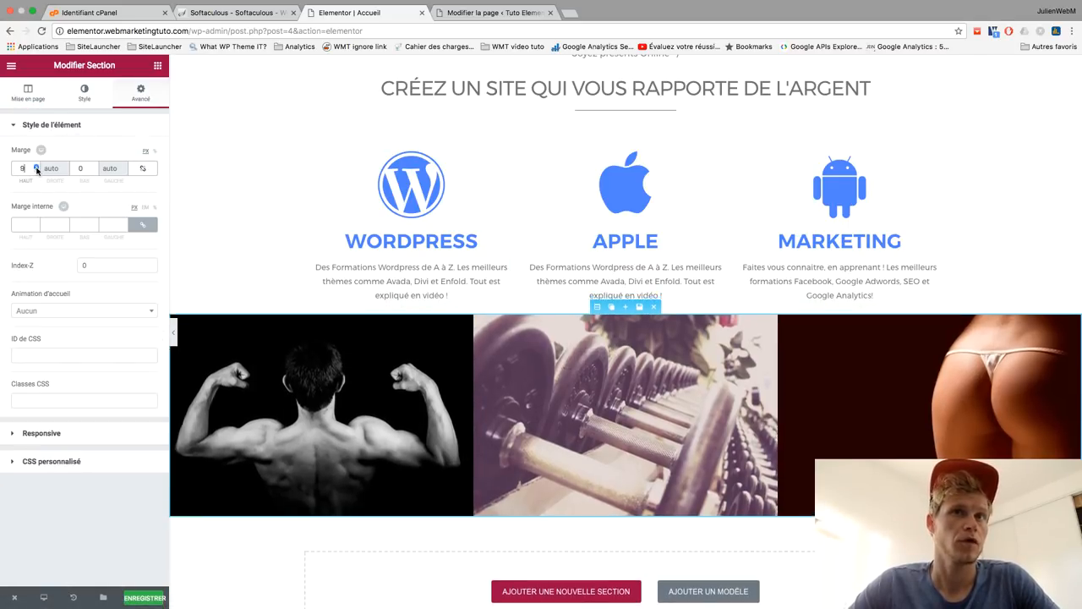
{"action": "left_click_drag", "start_coordinate": [37, 168], "coordinate": [36, 168]}
Step: Set the top margin of the section holding the three icon boxes to 59 px
{"action": "left_click", "coordinate": [442, 230]}
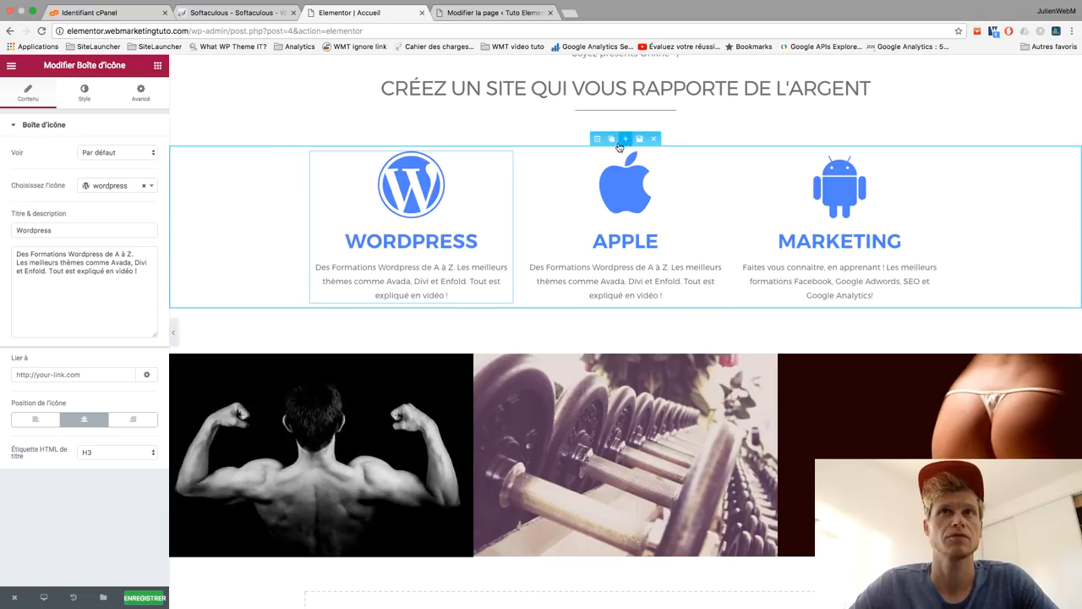
{"action": "left_click", "coordinate": [597, 138]}
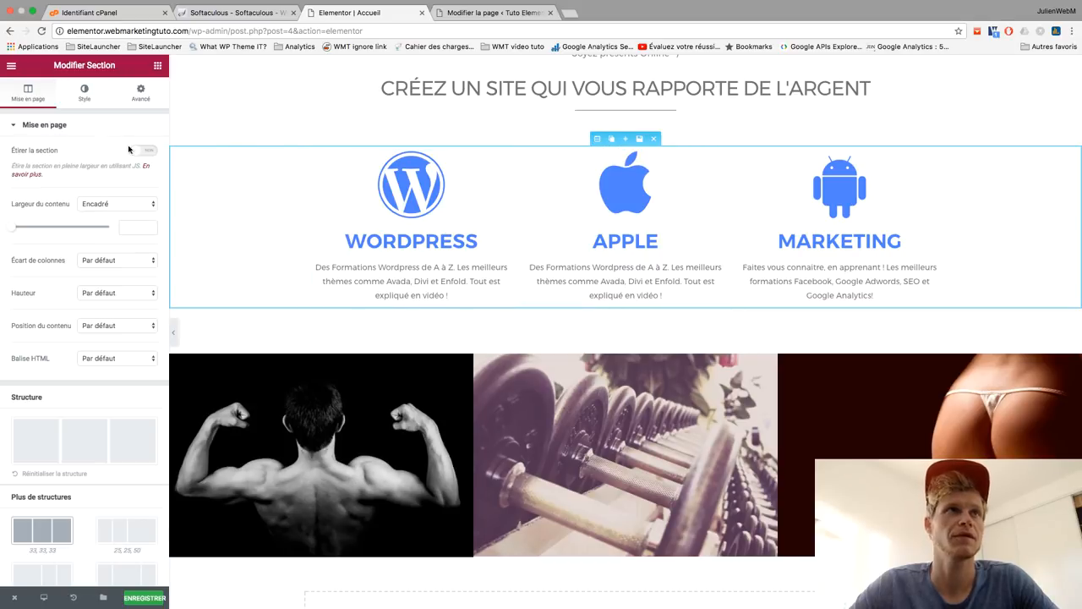
{"action": "left_click", "coordinate": [140, 93]}
{"action": "left_click_drag", "start_coordinate": [36, 168], "coordinate": [36, 169]}
Step: Change the text colour of the heading "Créez un site qui vous rapporte de l'argent" to dark grey, RGB 38,38,38
{"action": "scroll", "coordinate": [207, 170], "scroll_direction": "up", "scroll_amount": 5}
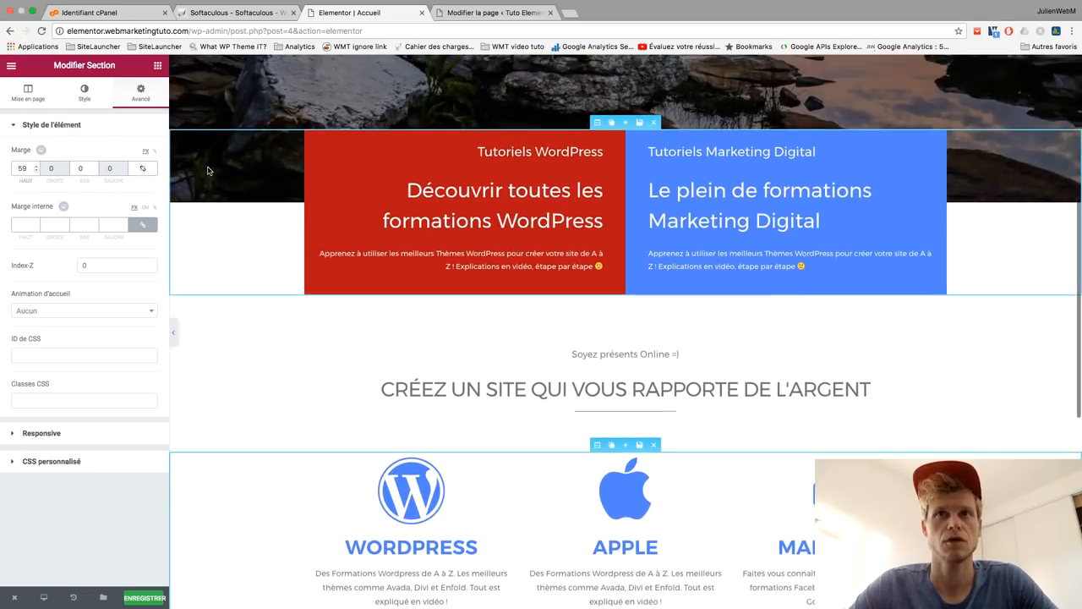
{"action": "scroll", "coordinate": [208, 170], "scroll_direction": "down", "scroll_amount": 2}
{"action": "left_click", "coordinate": [474, 302]}
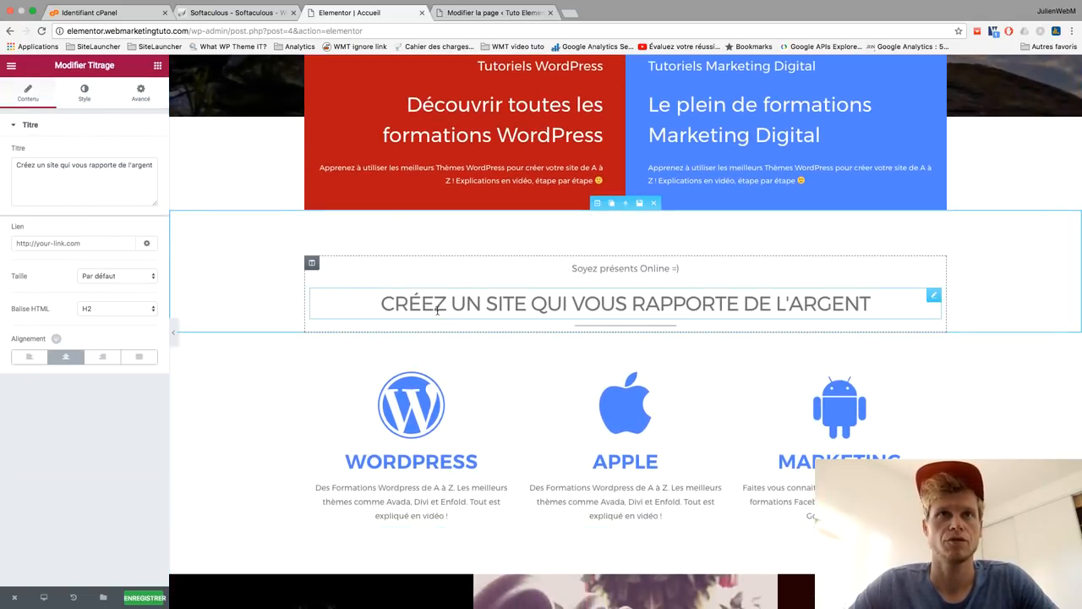
{"action": "left_click", "coordinate": [85, 91]}
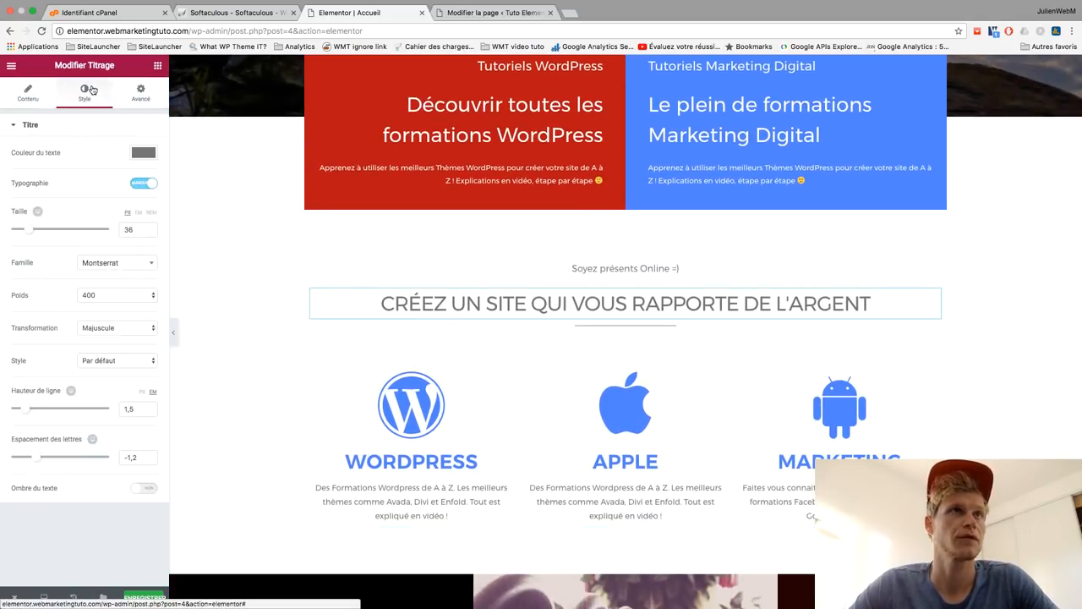
{"action": "left_click", "coordinate": [137, 152]}
{"action": "left_click", "coordinate": [102, 286]}
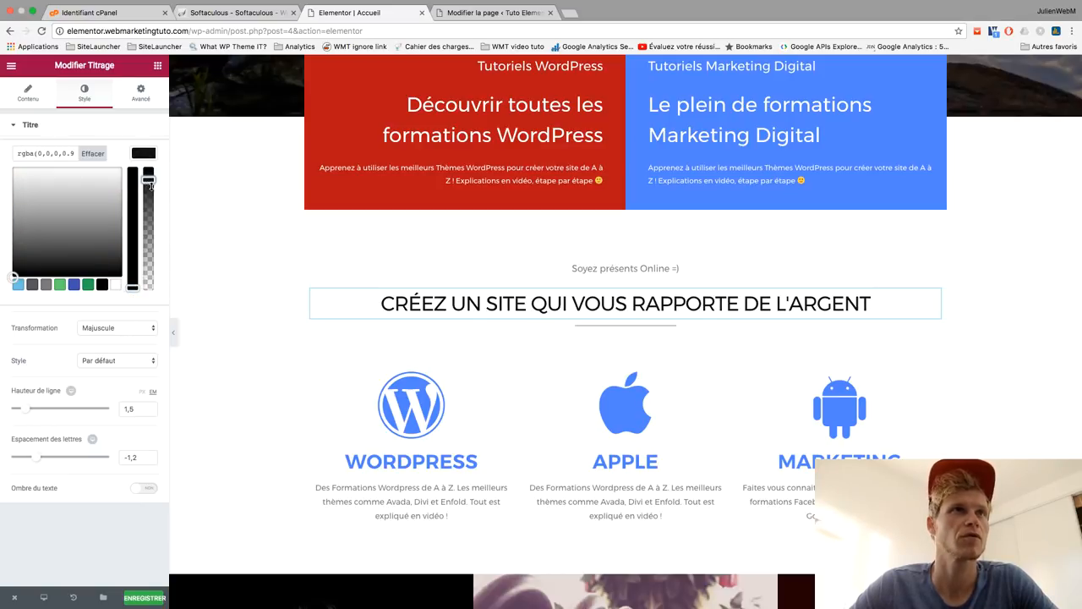
{"action": "left_click", "coordinate": [33, 285]}
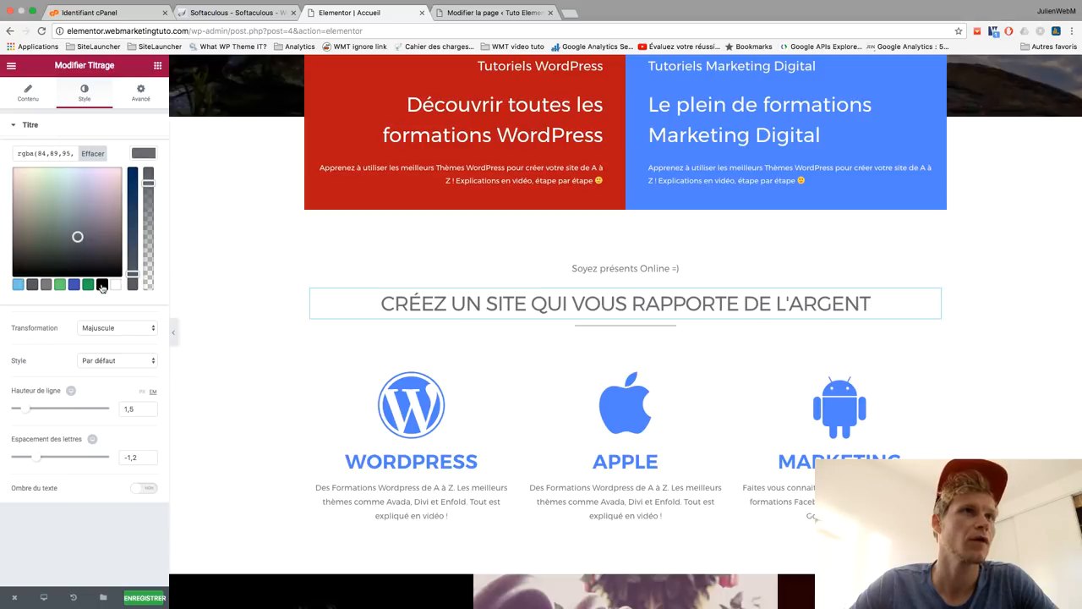
{"action": "left_click", "coordinate": [102, 285]}
{"action": "left_click", "coordinate": [18, 251]}
{"action": "left_click_drag", "start_coordinate": [18, 254], "coordinate": [17, 258]}
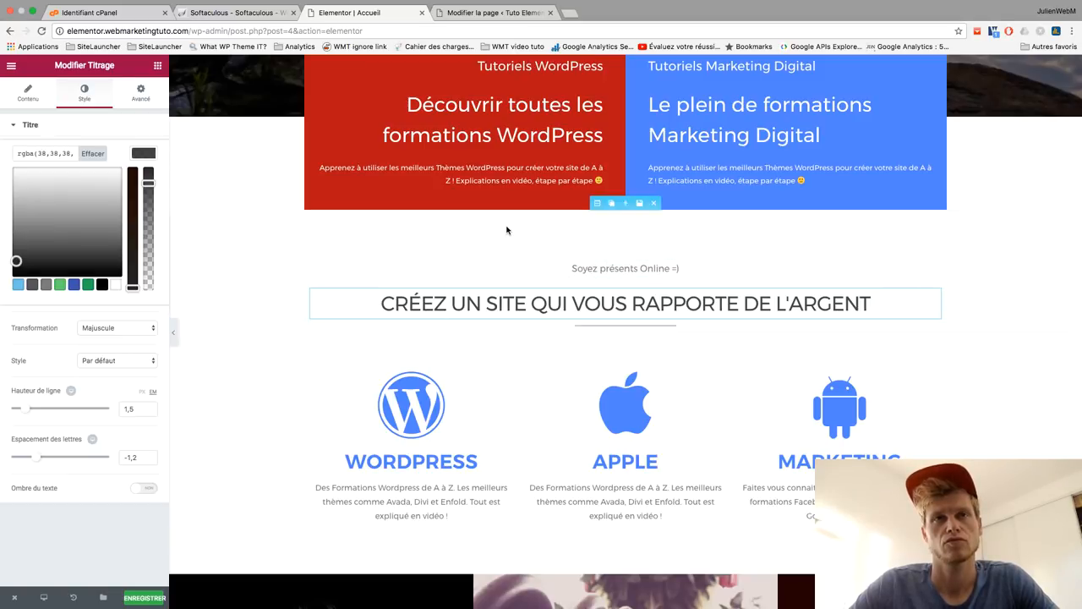
Step: Look at the "Cours adaptés aux débutants" section below the image row on the finished reference page
{"action": "scroll", "coordinate": [508, 229], "scroll_direction": "down", "scroll_amount": 5}
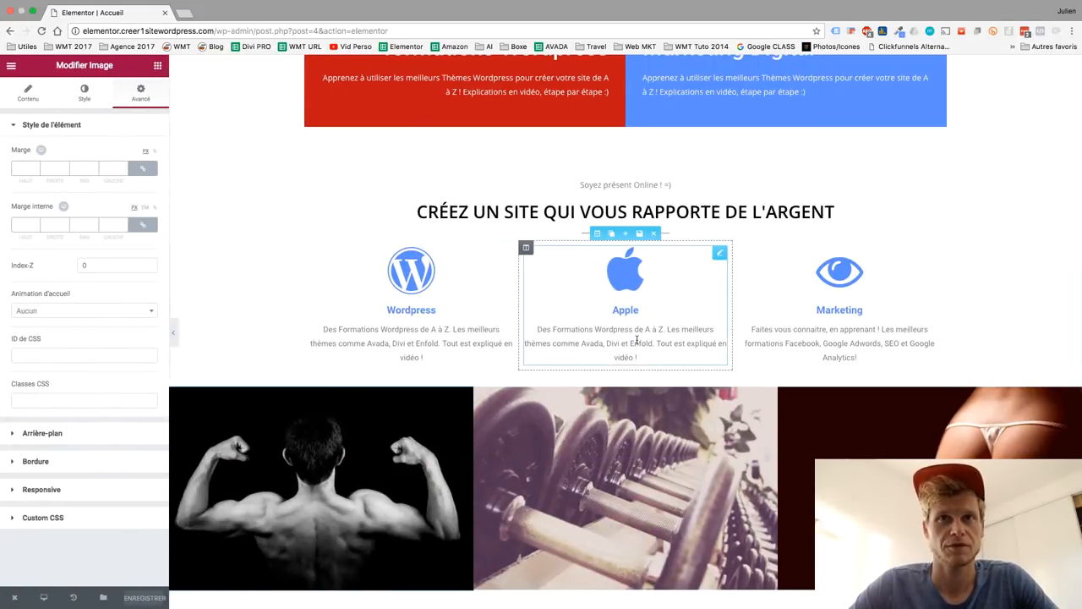
{"action": "scroll", "coordinate": [638, 343], "scroll_direction": "down", "scroll_amount": 5}
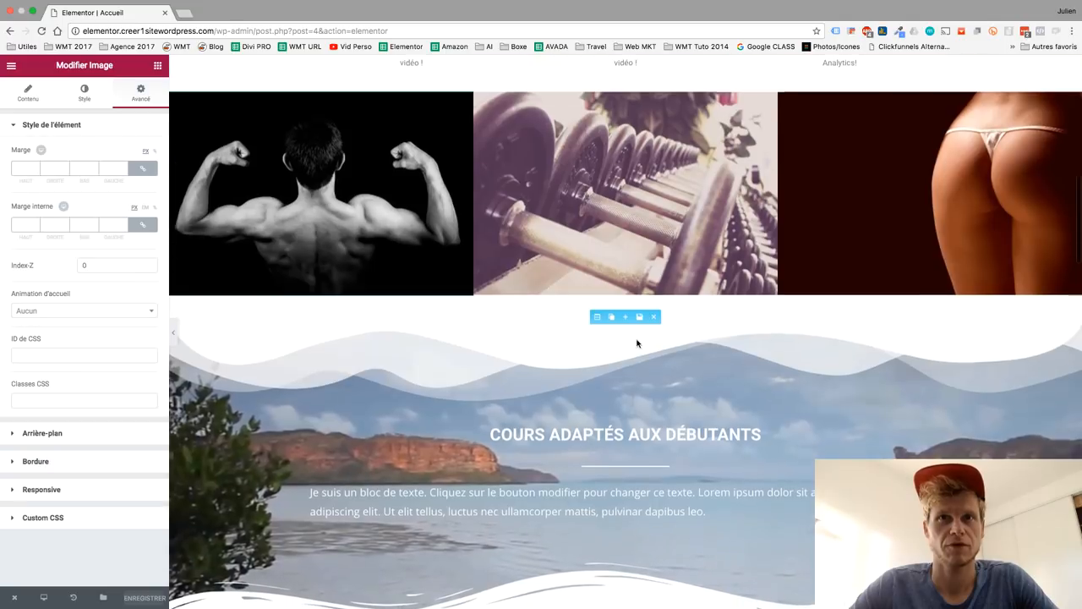
Step: Add a new single-column section below the row of three fitness images on the page being built
{"action": "scroll", "coordinate": [638, 343], "scroll_direction": "down", "scroll_amount": 2}
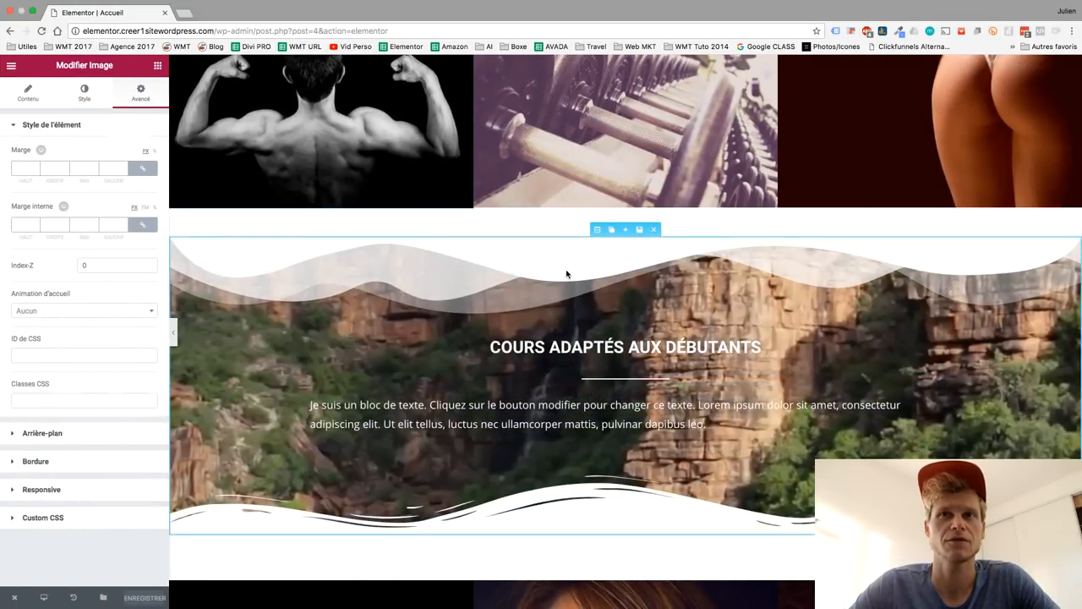
{"action": "scroll", "coordinate": [566, 274], "scroll_direction": "up", "scroll_amount": 5}
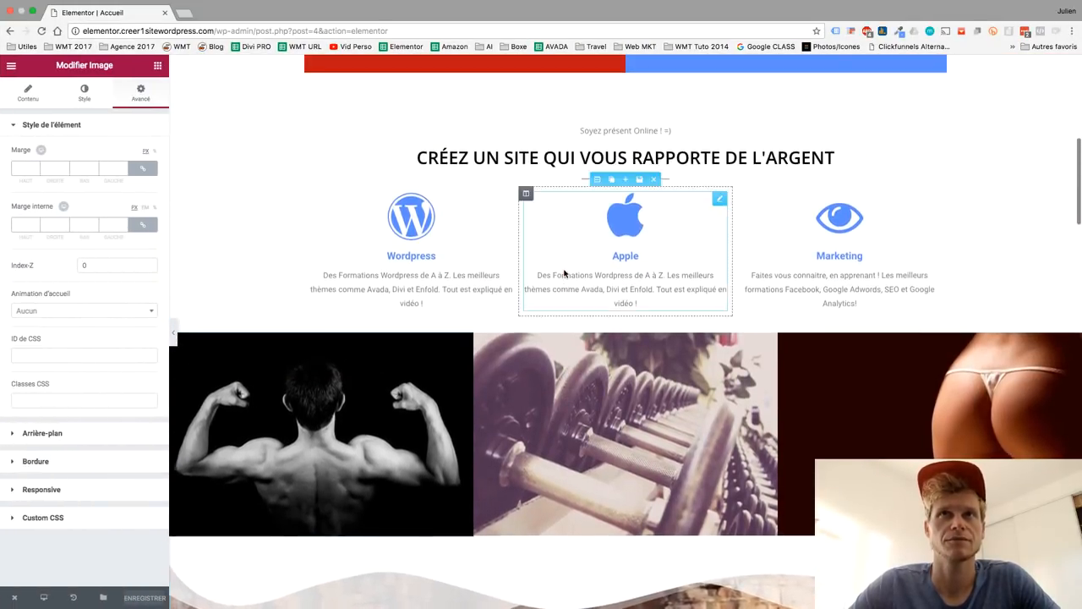
{"action": "scroll", "coordinate": [565, 273], "scroll_direction": "down", "scroll_amount": 5}
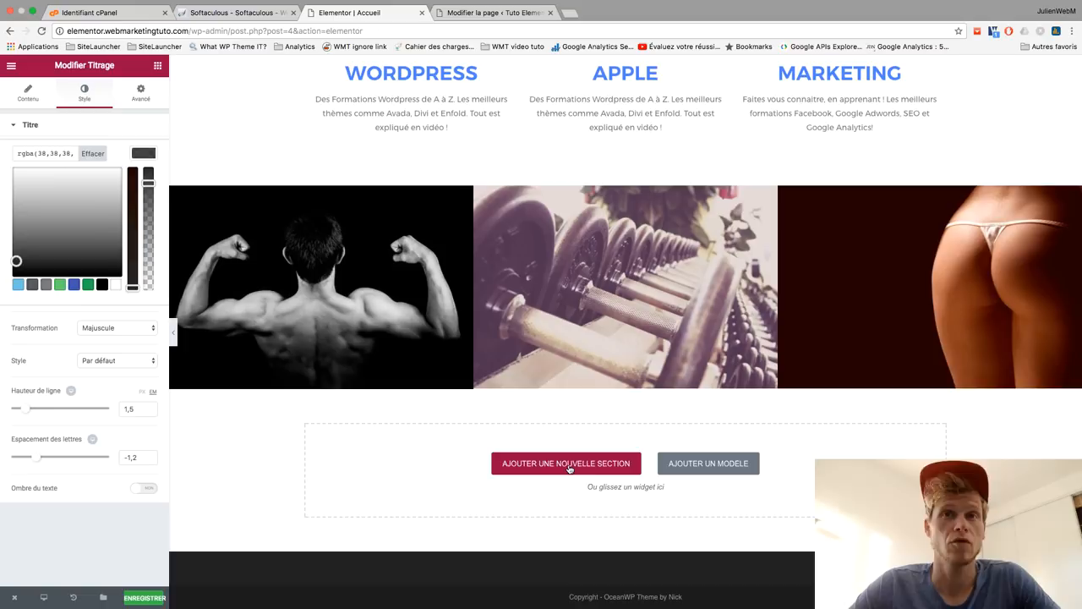
{"action": "left_click", "coordinate": [570, 469]}
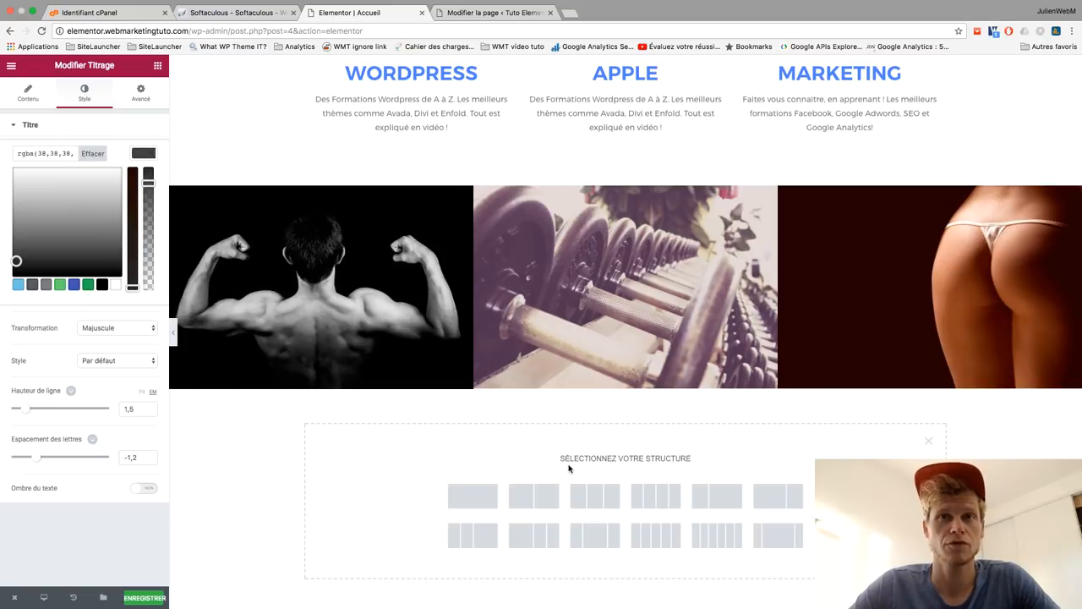
{"action": "left_click", "coordinate": [502, 491]}
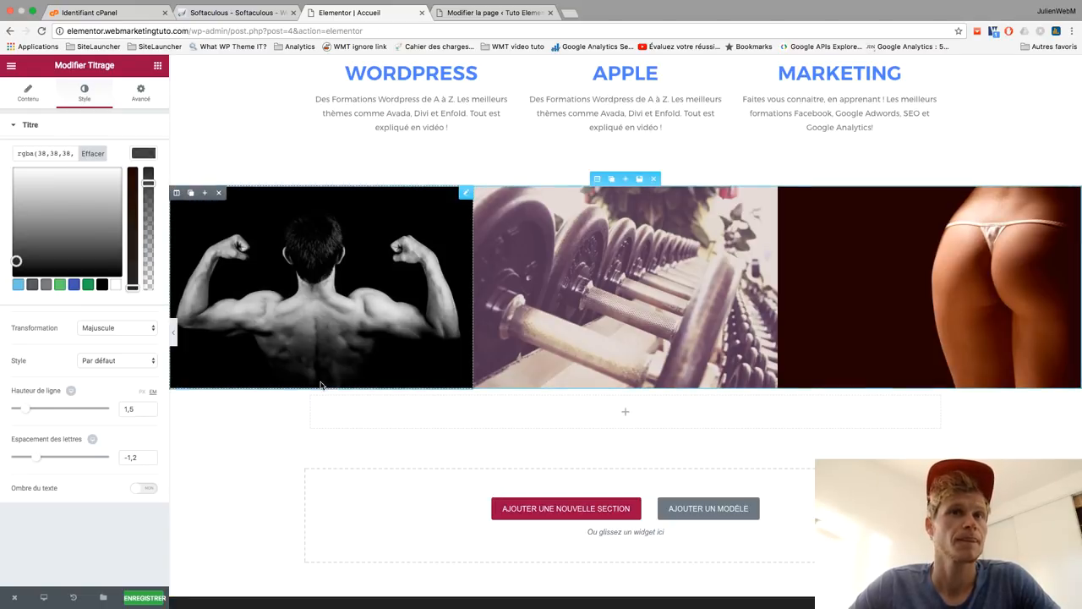
{"action": "left_click", "coordinate": [356, 416]}
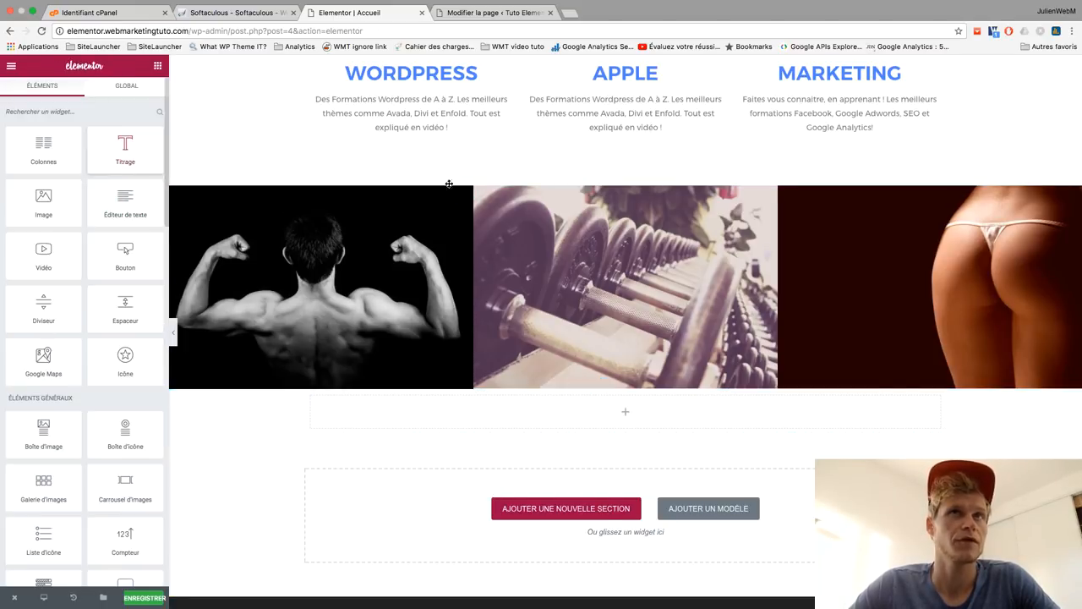
Step: Duplicate the "Créez un site qui vous rapporte de l'argent" heading column into the new section and delete the empty column there
{"action": "scroll", "coordinate": [463, 189], "scroll_direction": "up", "scroll_amount": 2}
{"action": "scroll", "coordinate": [462, 189], "scroll_direction": "up", "scroll_amount": 4}
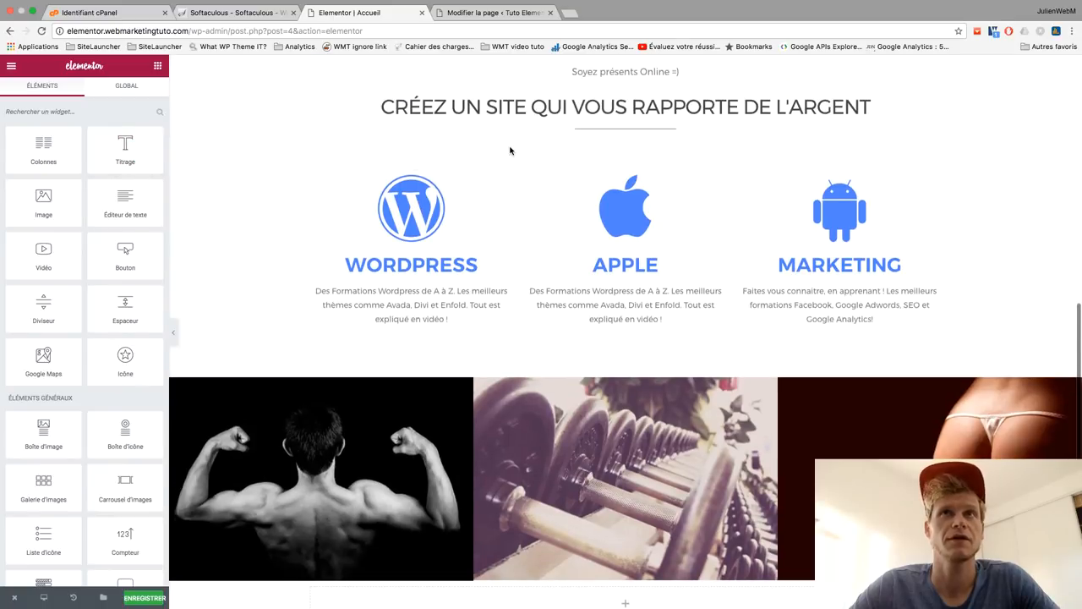
{"action": "scroll", "coordinate": [589, 185], "scroll_direction": "up", "scroll_amount": 3}
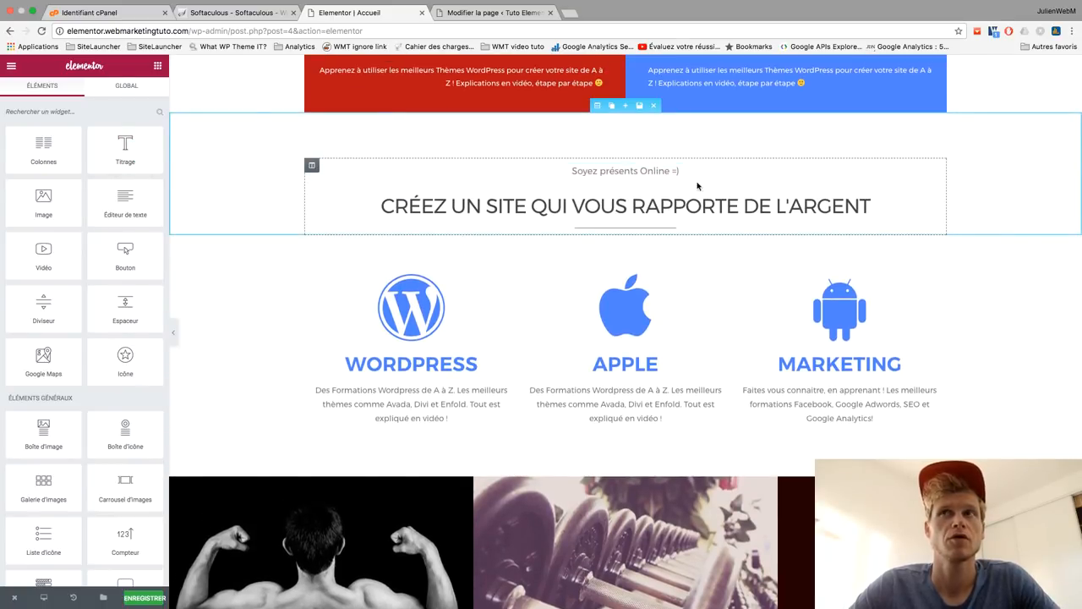
{"action": "left_click", "coordinate": [325, 165]}
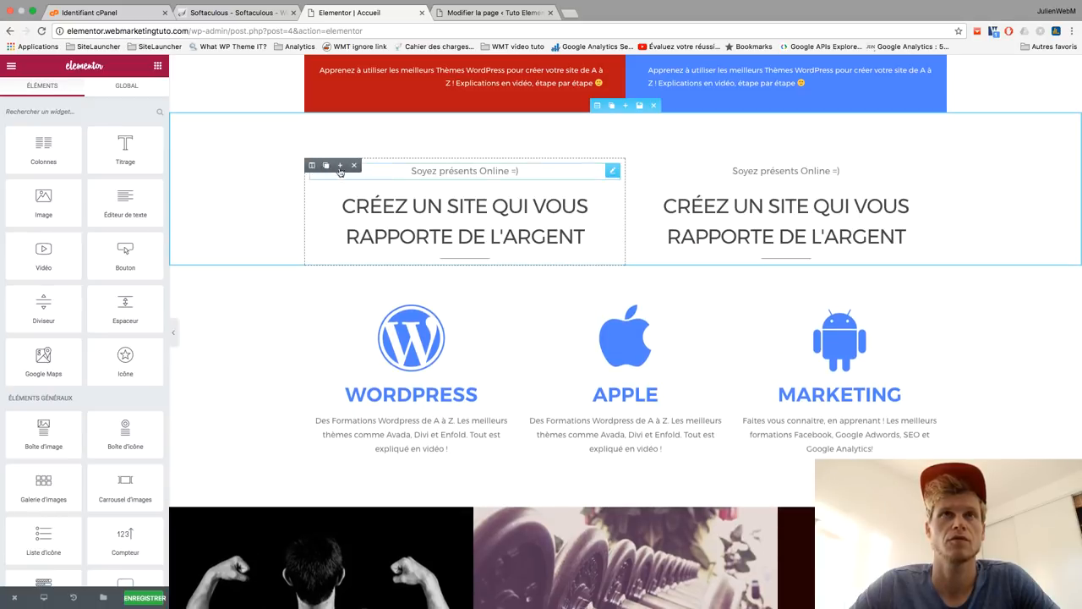
{"action": "left_click_drag", "start_coordinate": [311, 166], "coordinate": [568, 545]}
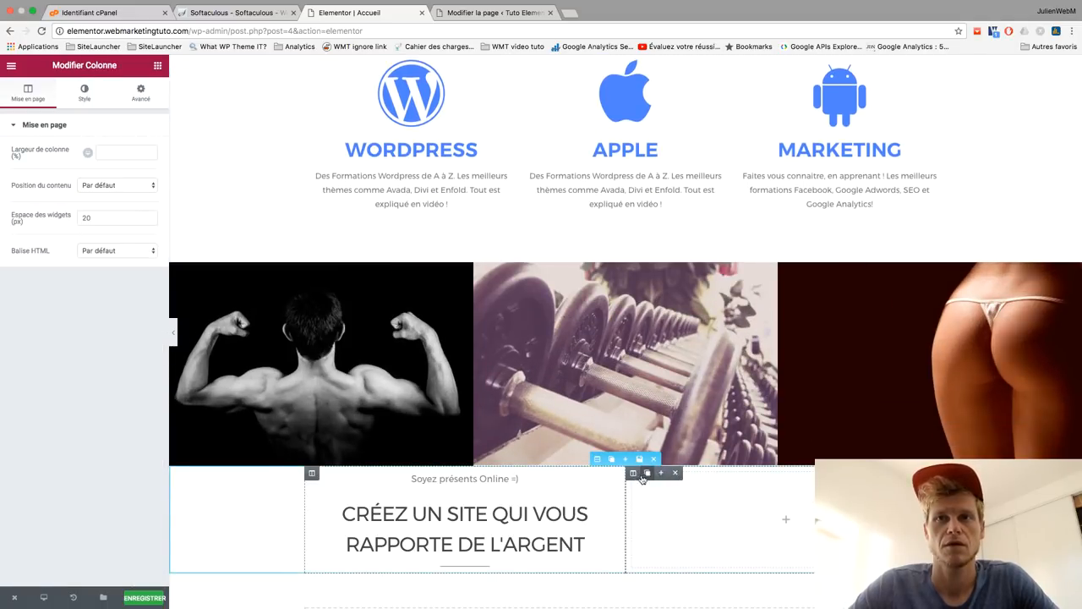
{"action": "left_click", "coordinate": [677, 474]}
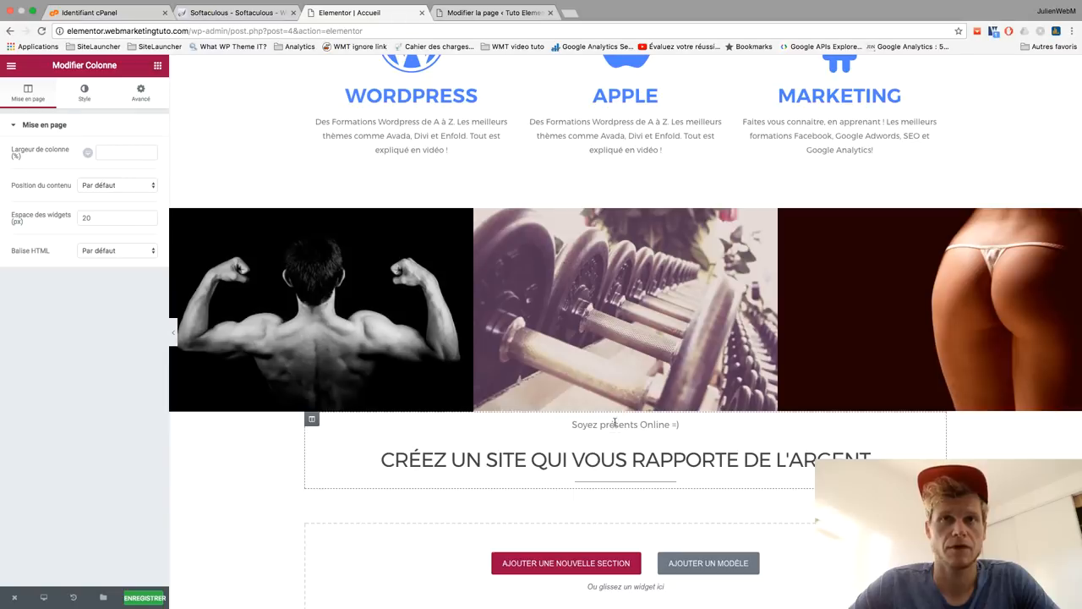
Step: Delete the "Soyez présents Online =)" text from the new section and change its heading to "Cours adaptés aux débutants"
{"action": "left_click", "coordinate": [933, 423]}
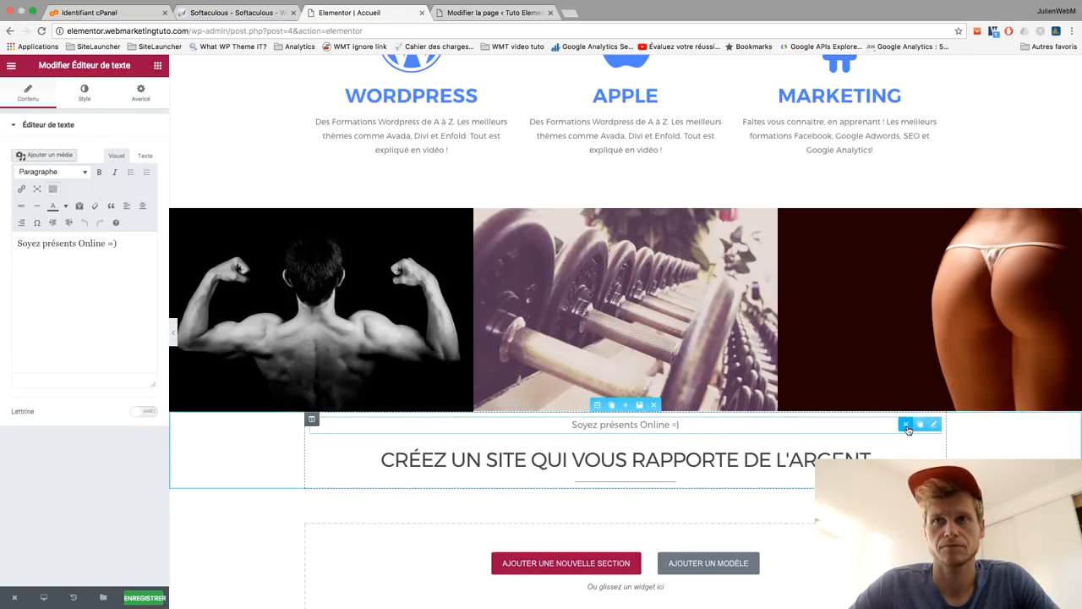
{"action": "left_click", "coordinate": [906, 425]}
{"action": "left_click", "coordinate": [693, 425]}
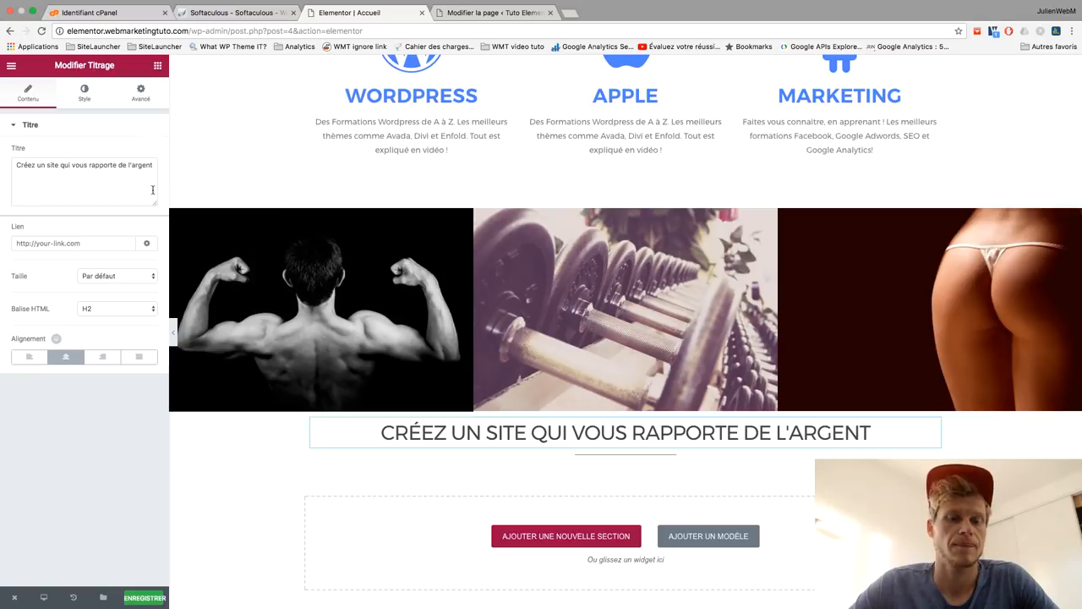
{"action": "type", "text": "Cours adaptés aux débutants"}
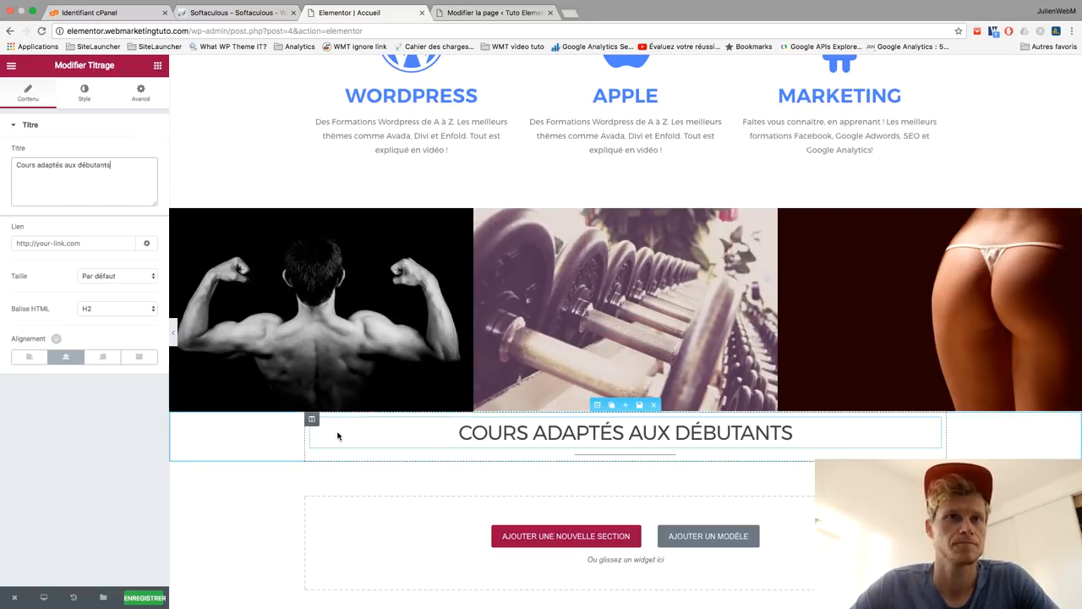
Step: Set the background type of the "Cours adaptés aux débutants" section to video
{"action": "left_click", "coordinate": [597, 405]}
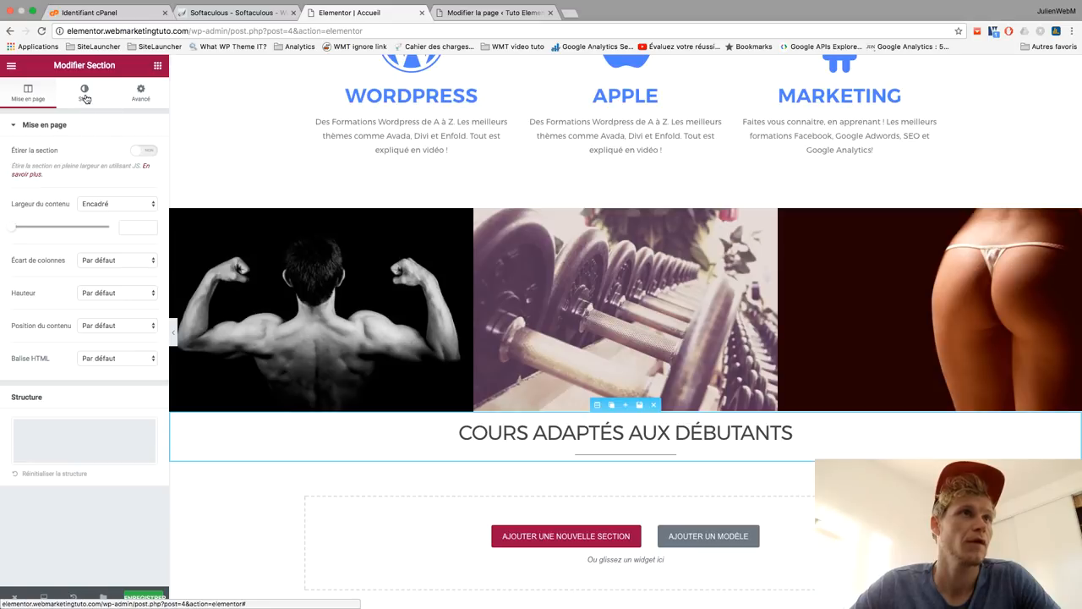
{"action": "left_click", "coordinate": [86, 99]}
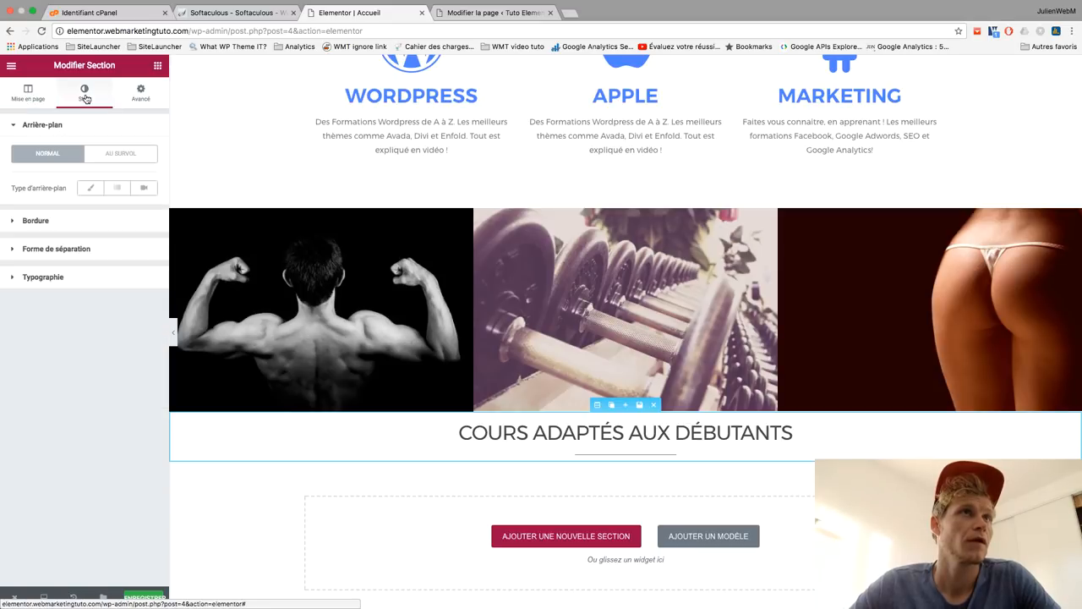
{"action": "left_click", "coordinate": [144, 189]}
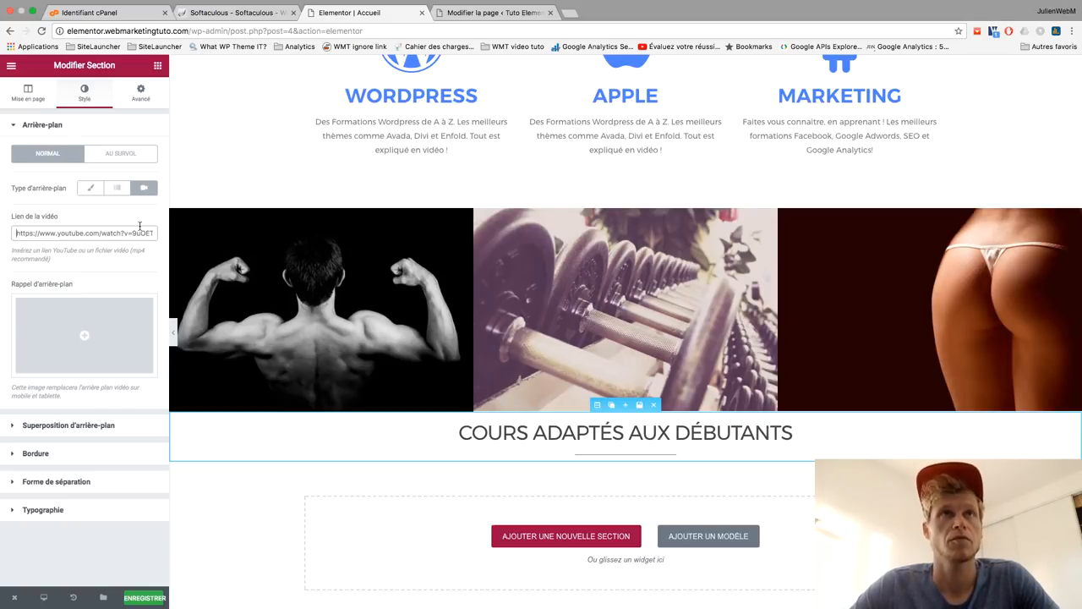
Step: Switch to YouTube in a new browser tab, search for "divi" and open the video "Créer un site Wordpress avec DIVI (2017)"
{"action": "key", "text": "ctrl+t"}
{"action": "type", "text": "youtube"}
{"action": "key", "text": "Return"}
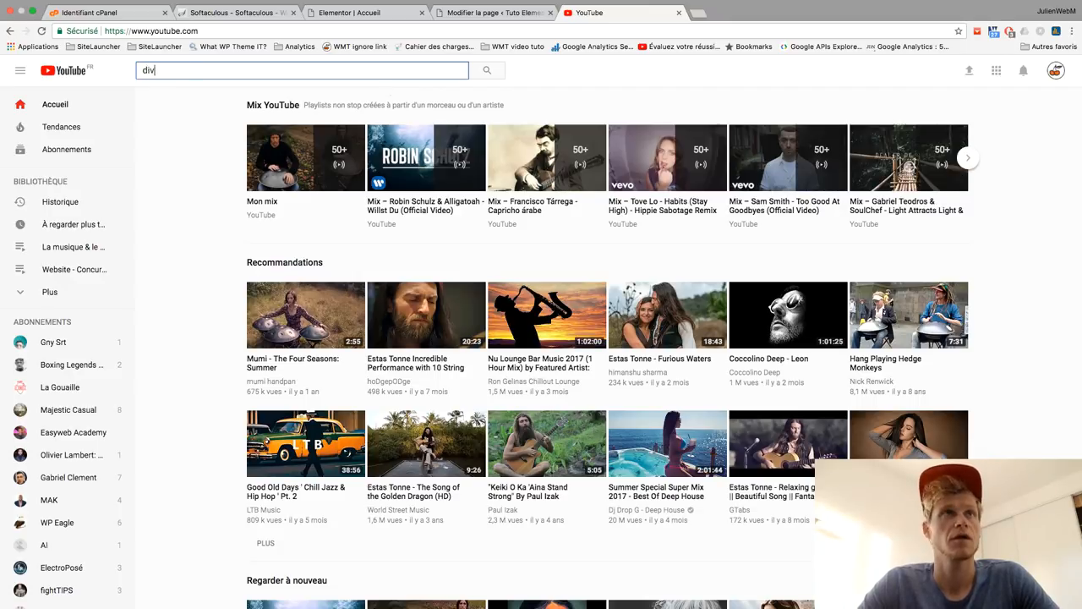
{"action": "type", "text": "i"}
{"action": "key", "text": "Return"}
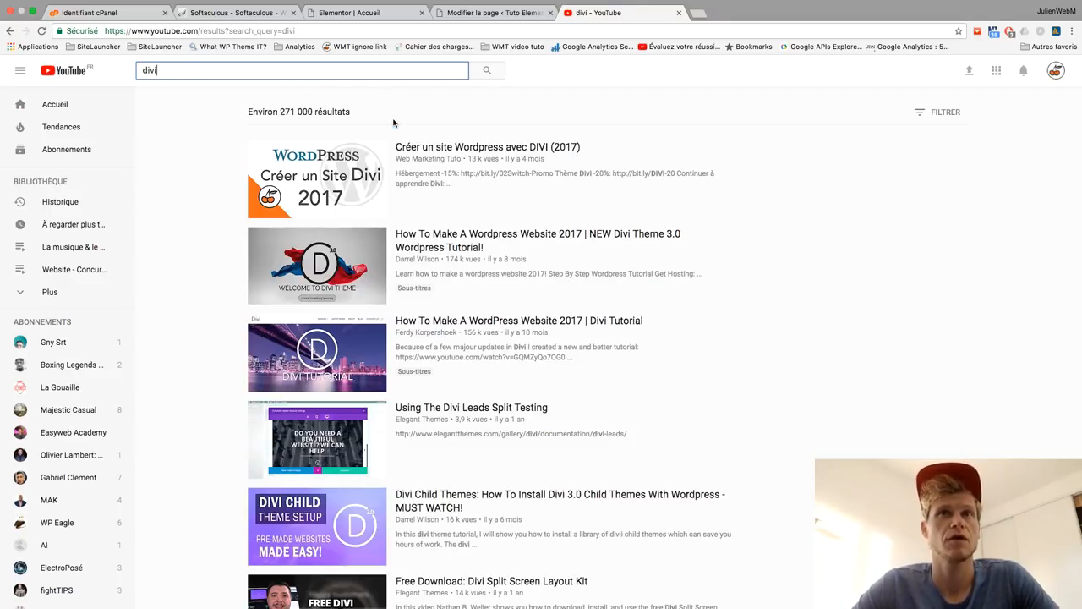
{"action": "left_click", "coordinate": [298, 175]}
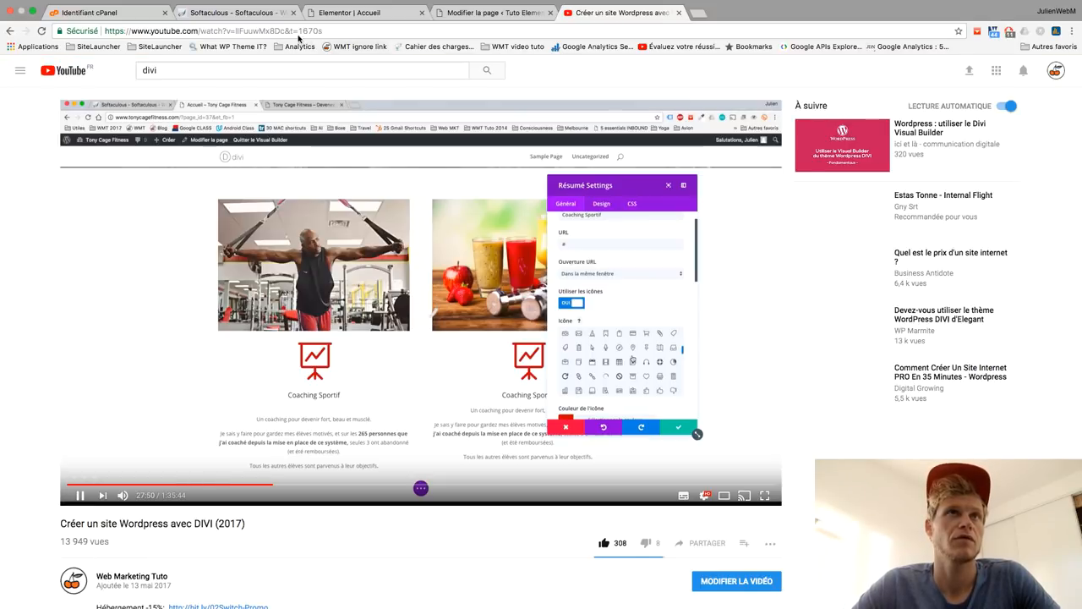
Step: Remove the "&t=1670s" timestamp from the Divi video's address, reload it and pause playback
{"action": "left_click", "coordinate": [311, 34]}
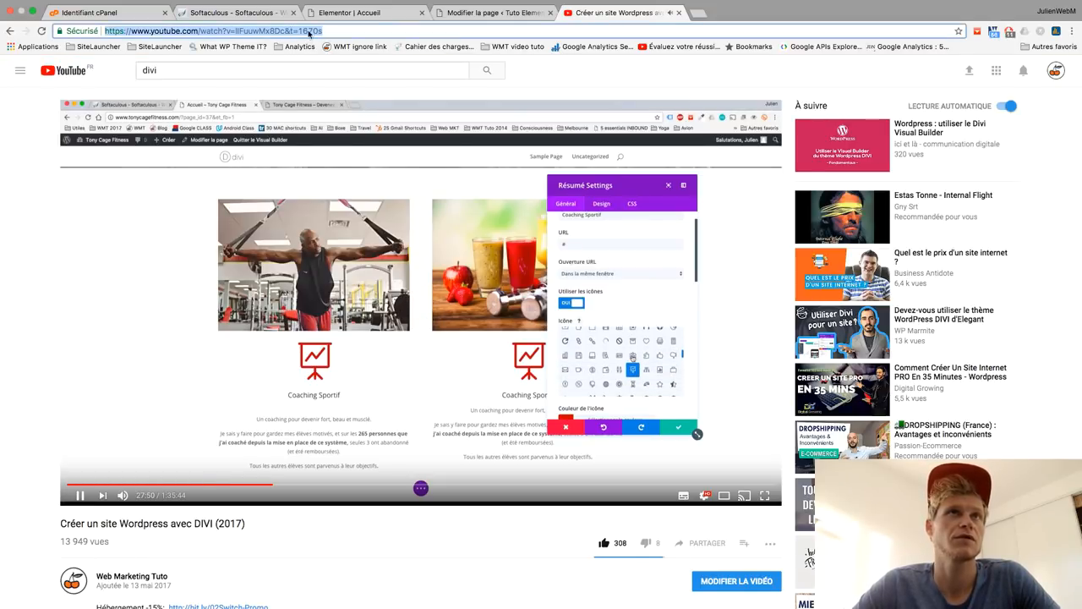
{"action": "left_click", "coordinate": [331, 32]}
{"action": "left_click_drag", "start_coordinate": [330, 31], "coordinate": [295, 32]}
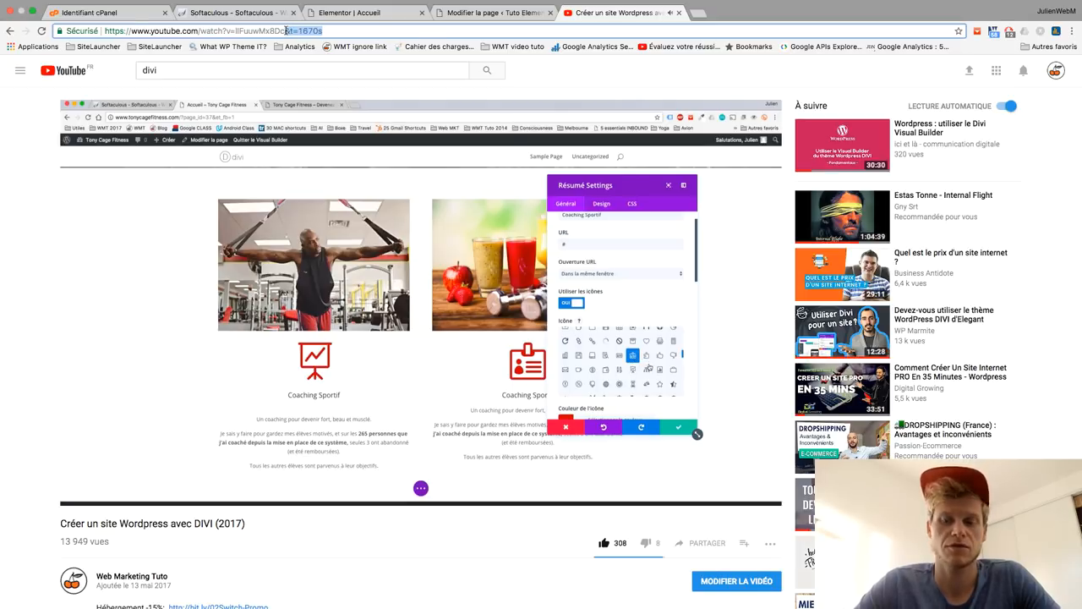
{"action": "key", "text": "BackSpace"}
{"action": "key", "text": "Return"}
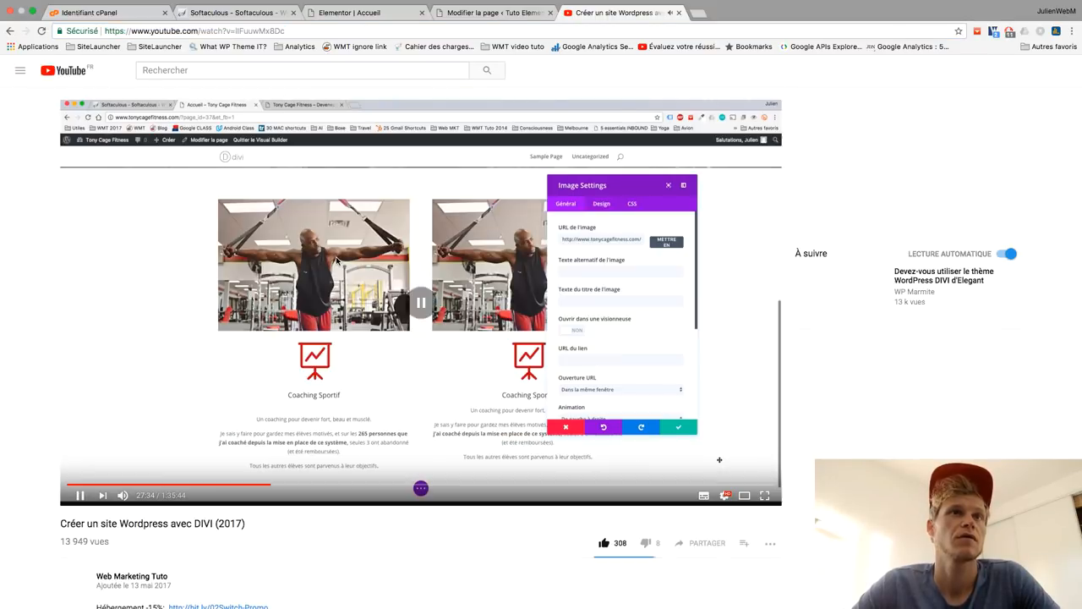
{"action": "left_click", "coordinate": [408, 303]}
{"action": "left_click", "coordinate": [408, 302]}
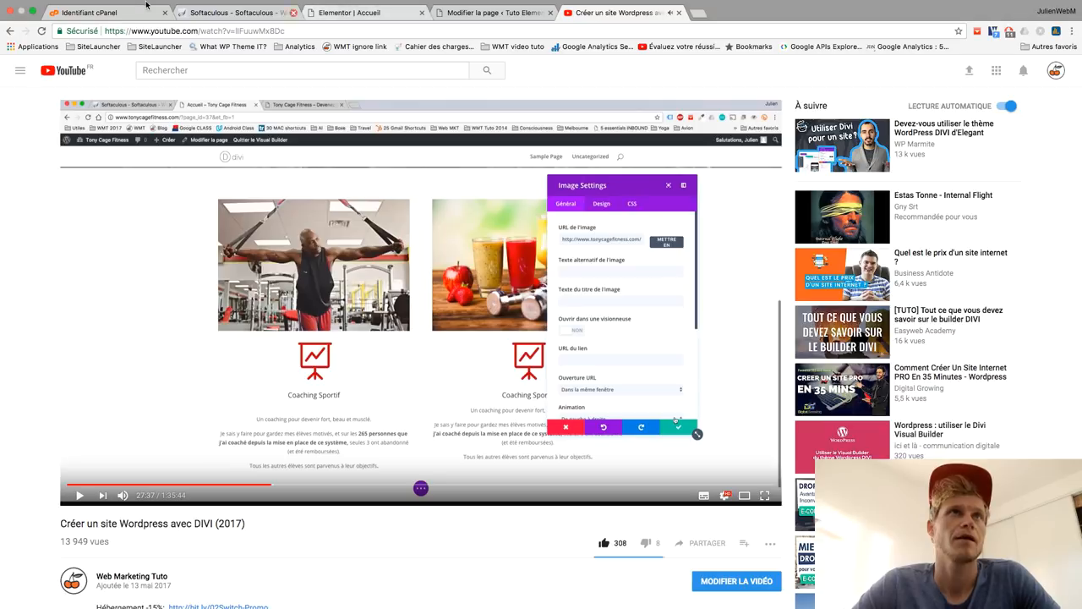
{"action": "left_click", "coordinate": [343, 12]}
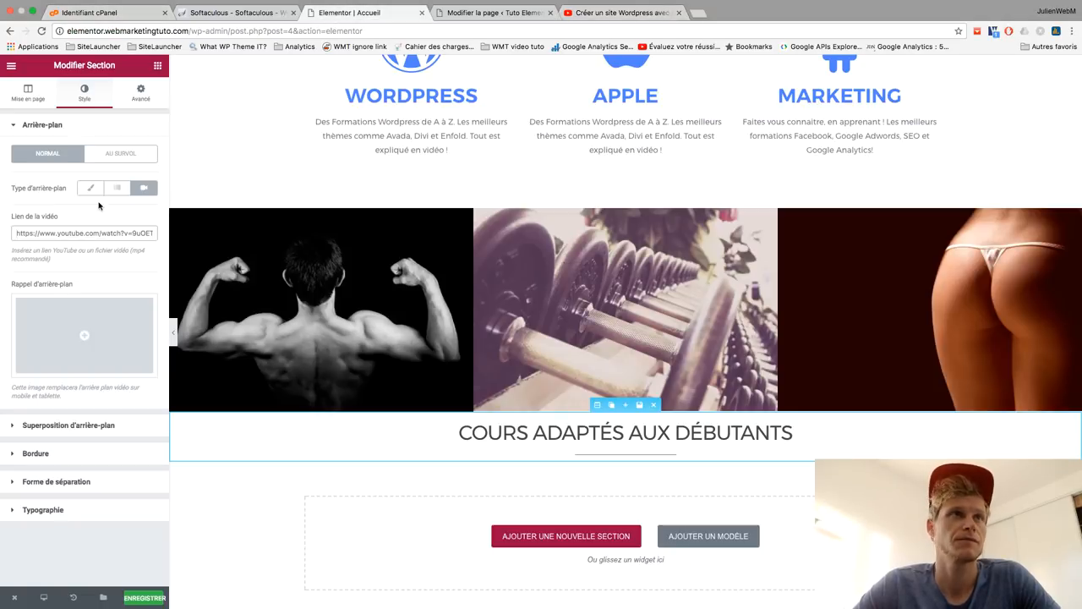
{"action": "type", "text": "https://www.youtube.com/watch?v=lIFuuwMx8Dc"}
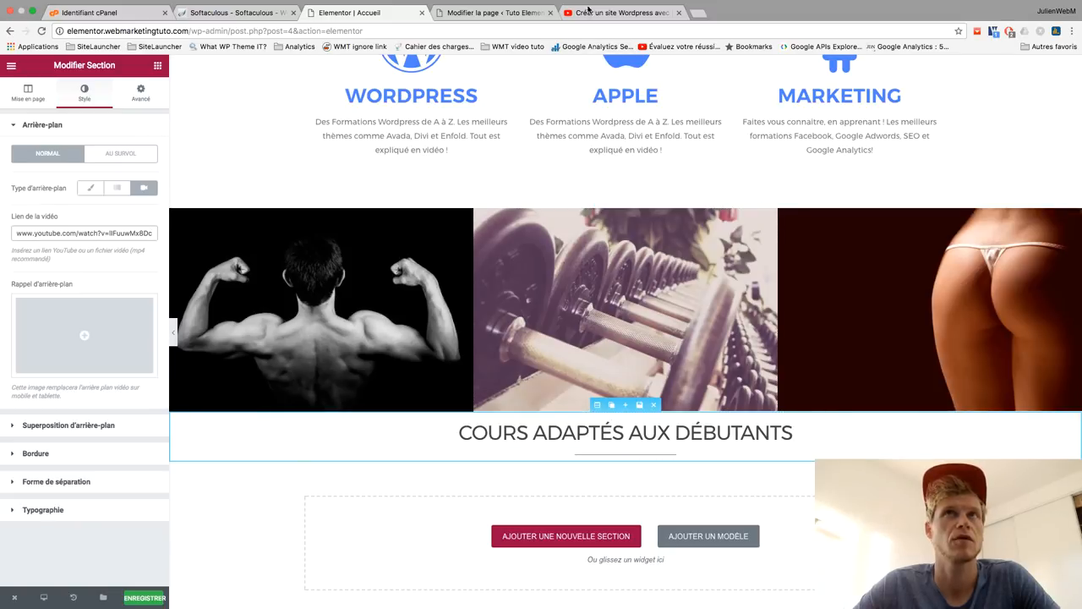
Step: Open the style settings of the "Cours adaptés aux débutants" section on the example site
{"action": "left_click", "coordinate": [584, 11]}
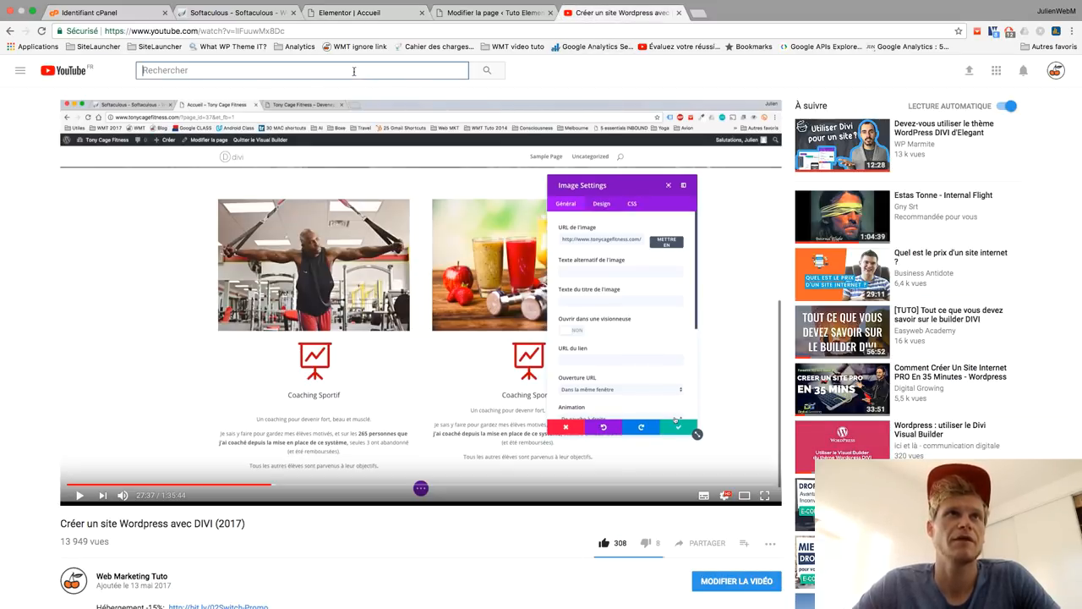
{"action": "left_click", "coordinate": [228, 10]}
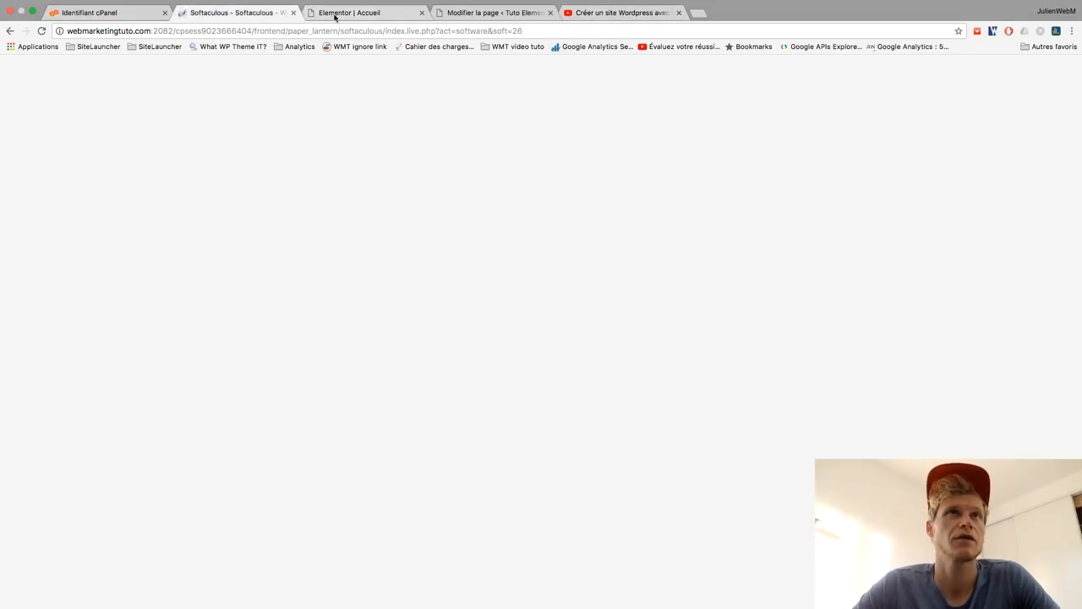
{"action": "left_click", "coordinate": [333, 12]}
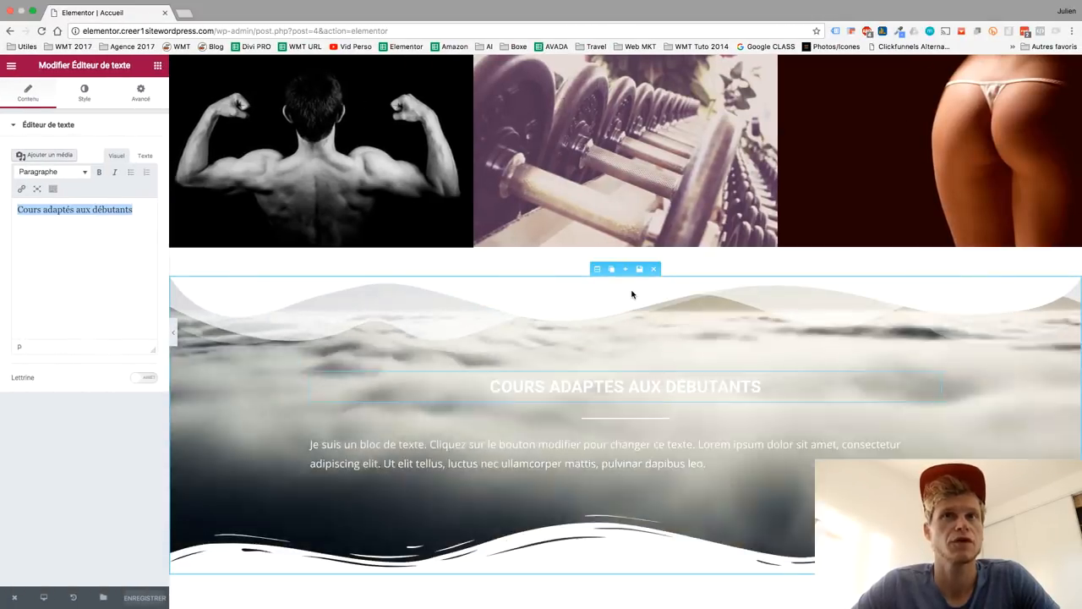
{"action": "left_click", "coordinate": [600, 268]}
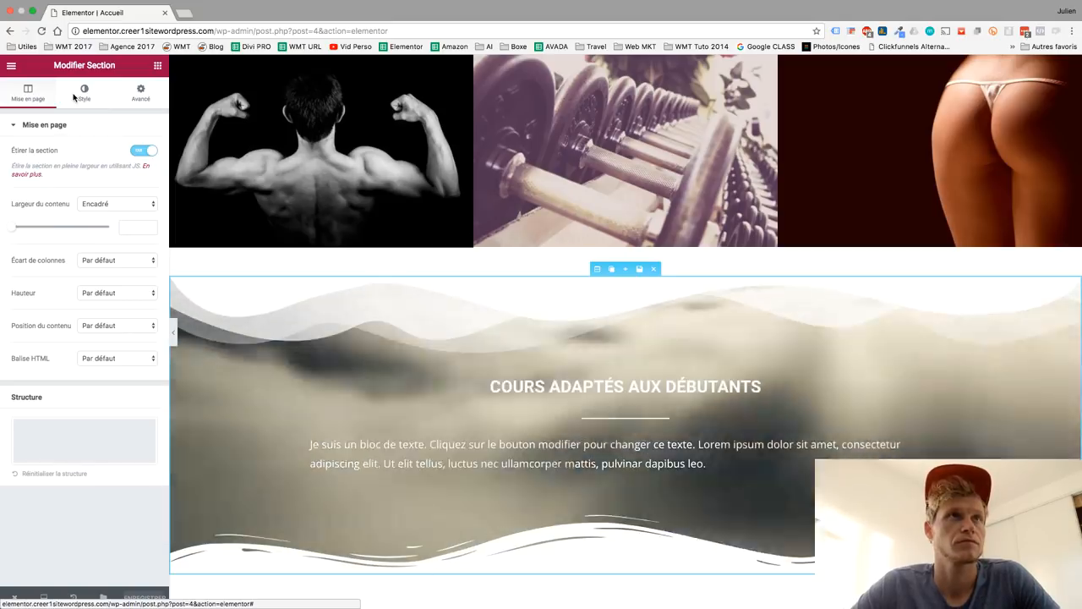
{"action": "left_click", "coordinate": [76, 96]}
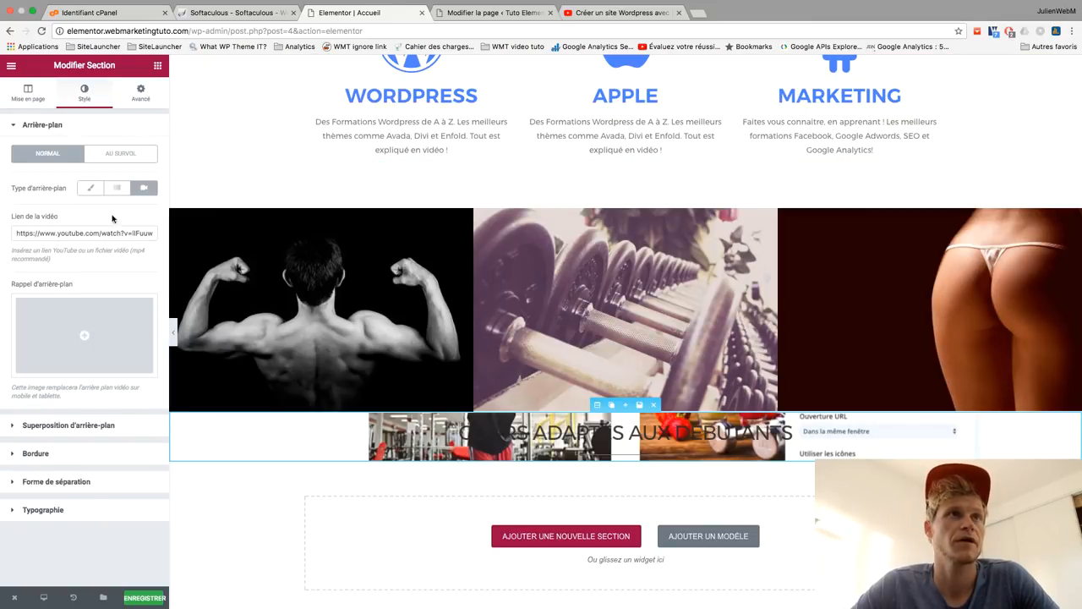
Step: Switch to YouTube, search for "timelapse" and open the video "Official 11 Year Time-Lapse Movie of One World Trade Center"
{"action": "left_click", "coordinate": [583, 12]}
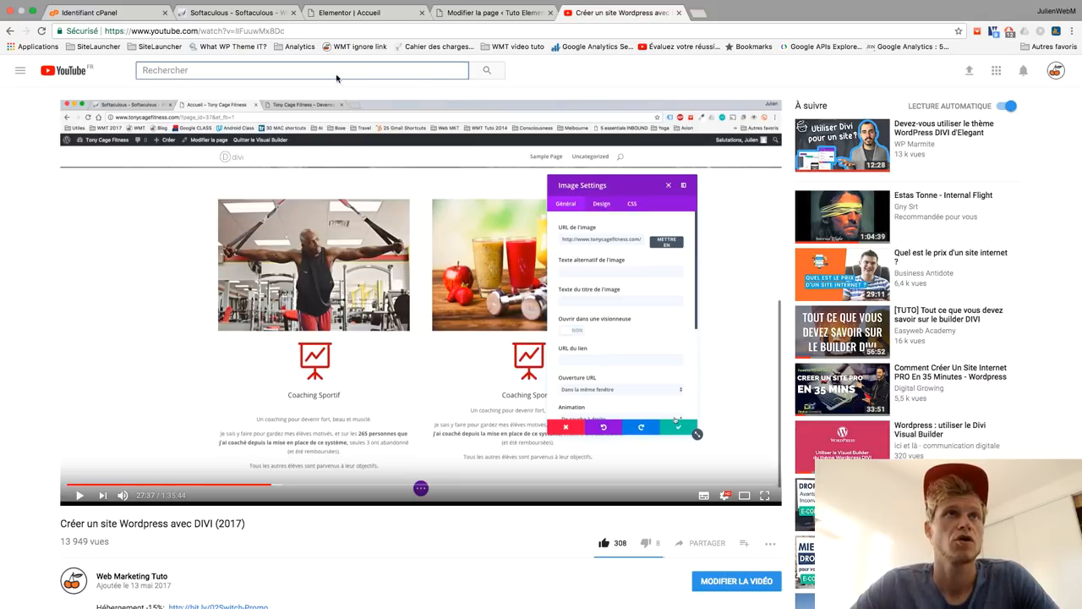
{"action": "type", "text": "timelapse"}
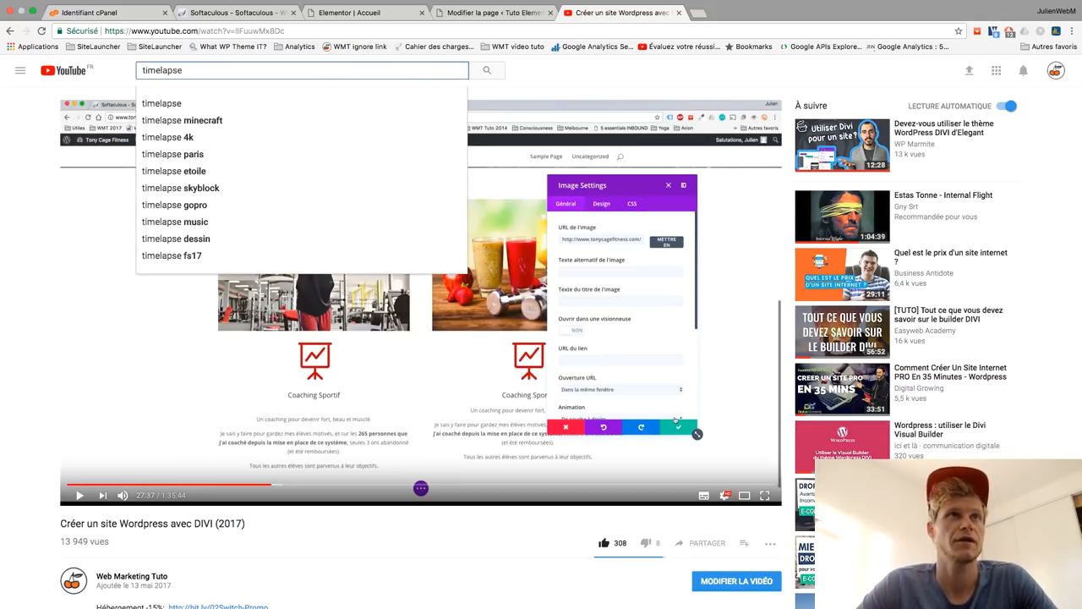
{"action": "key", "text": "Return"}
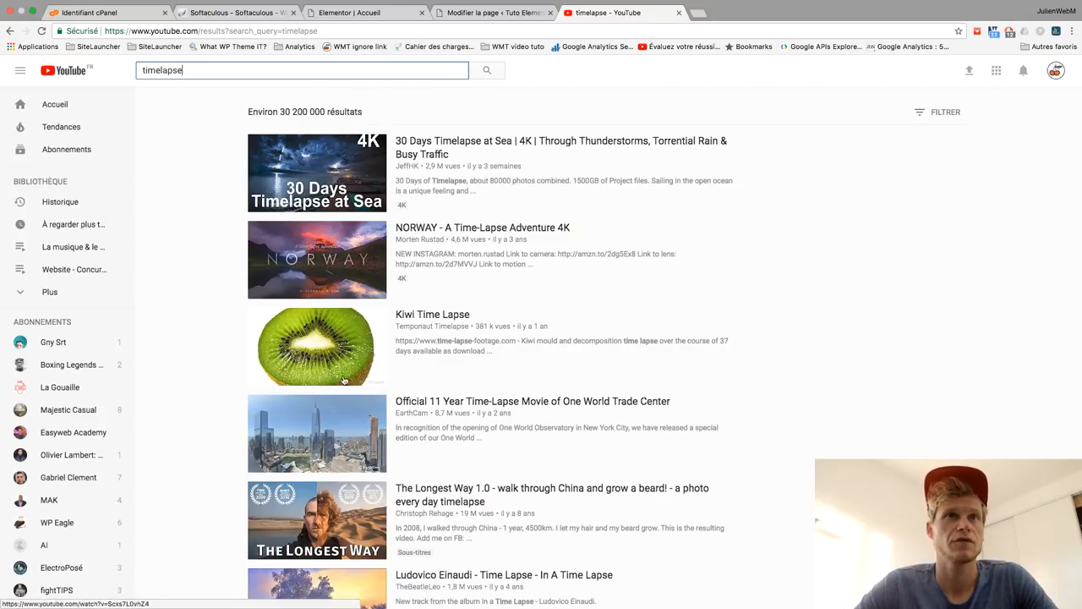
{"action": "left_click", "coordinate": [337, 414]}
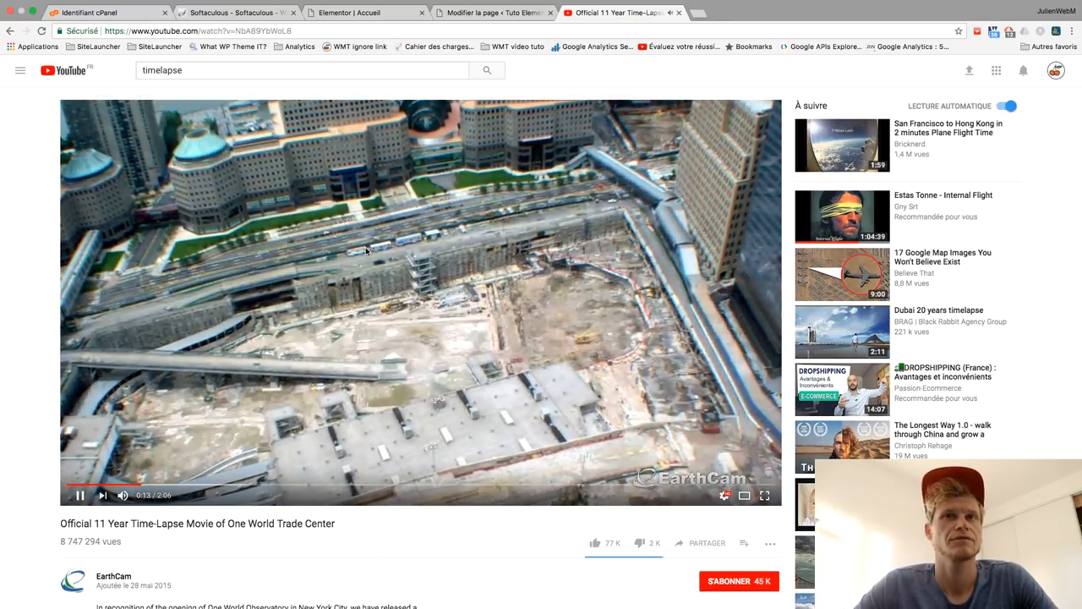
Step: Pause the One World Trade Center video, return to the timelapse results, open the "Nightfall (HD Timelapse)" video, pause it and copy its address
{"action": "left_click", "coordinate": [501, 313]}
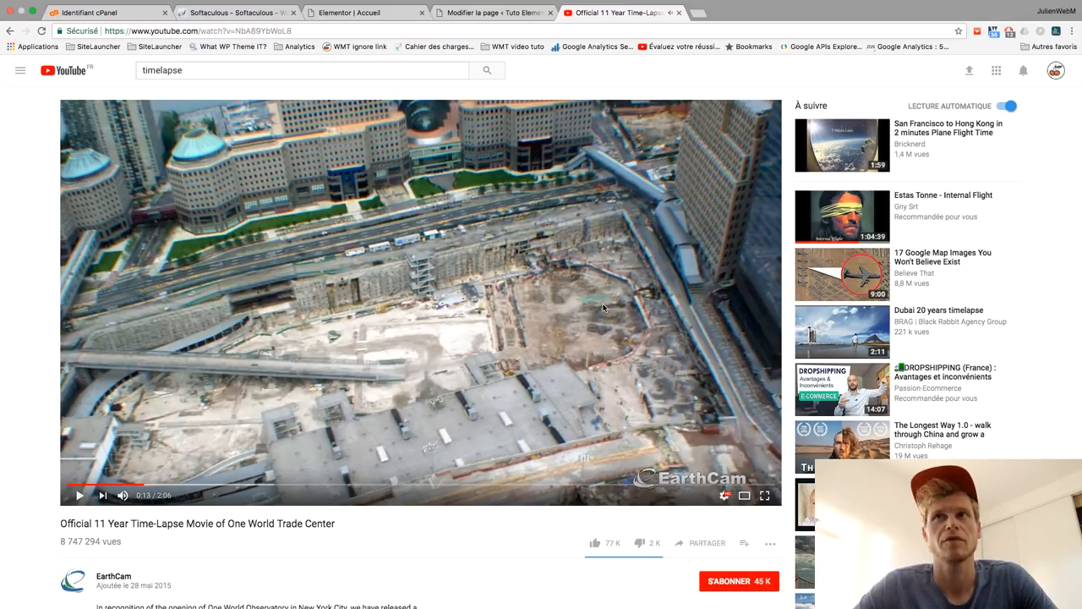
{"action": "scroll", "coordinate": [603, 308], "scroll_direction": "left", "scroll_amount": 5}
{"action": "scroll", "coordinate": [603, 308], "scroll_direction": "down", "scroll_amount": 3}
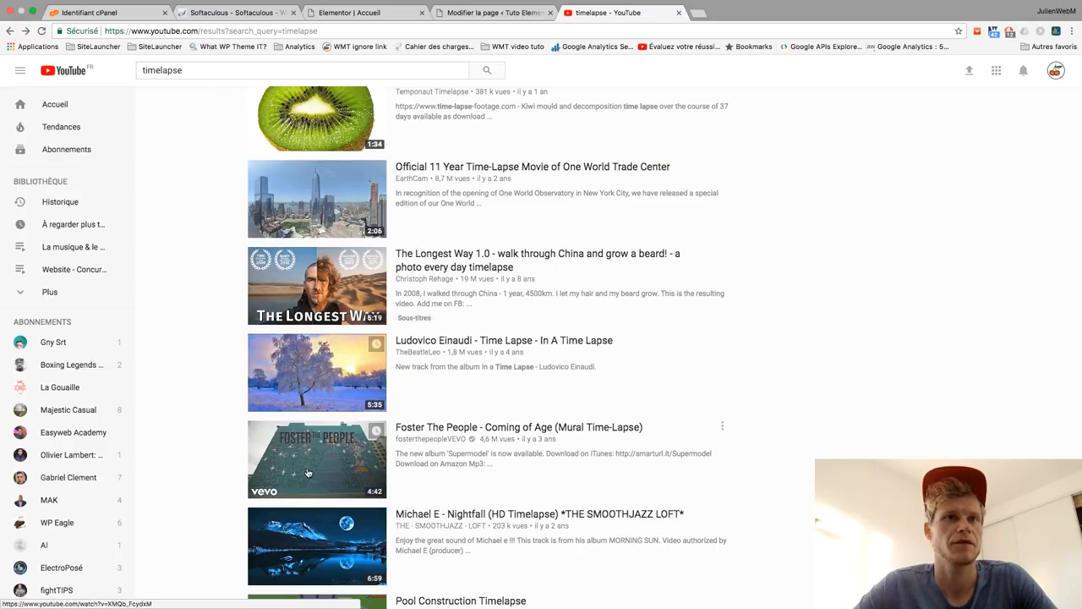
{"action": "scroll", "coordinate": [304, 457], "scroll_direction": "down", "scroll_amount": 2}
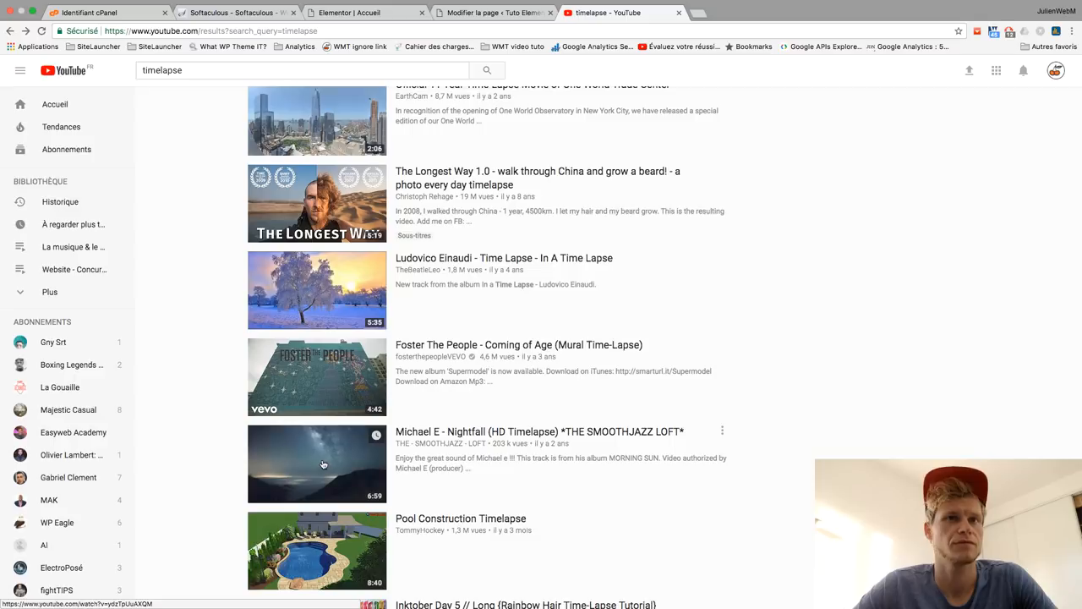
{"action": "left_click", "coordinate": [322, 464]}
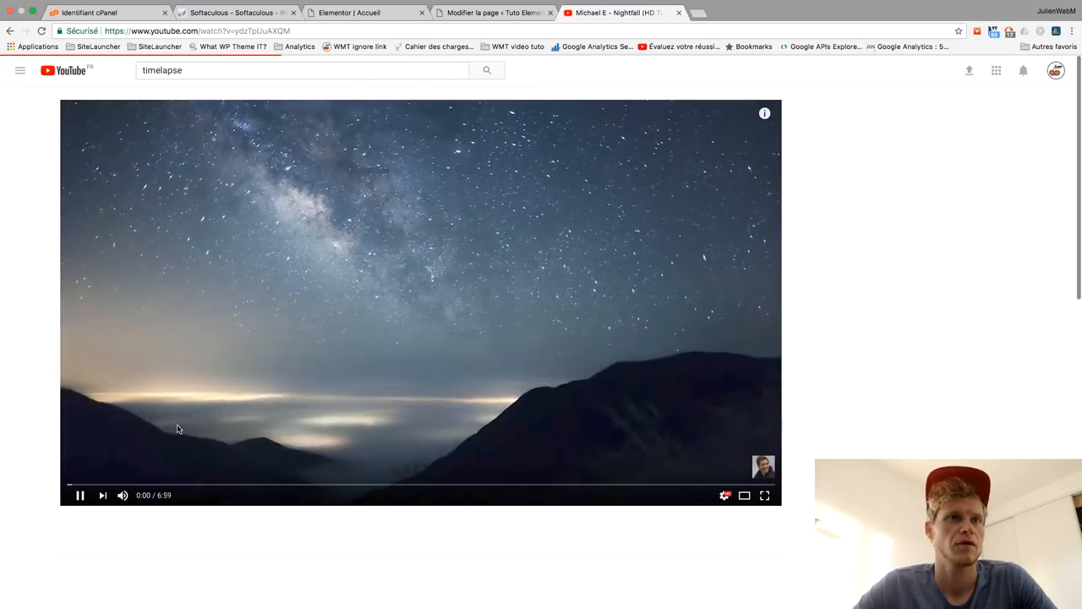
{"action": "left_click", "coordinate": [196, 374]}
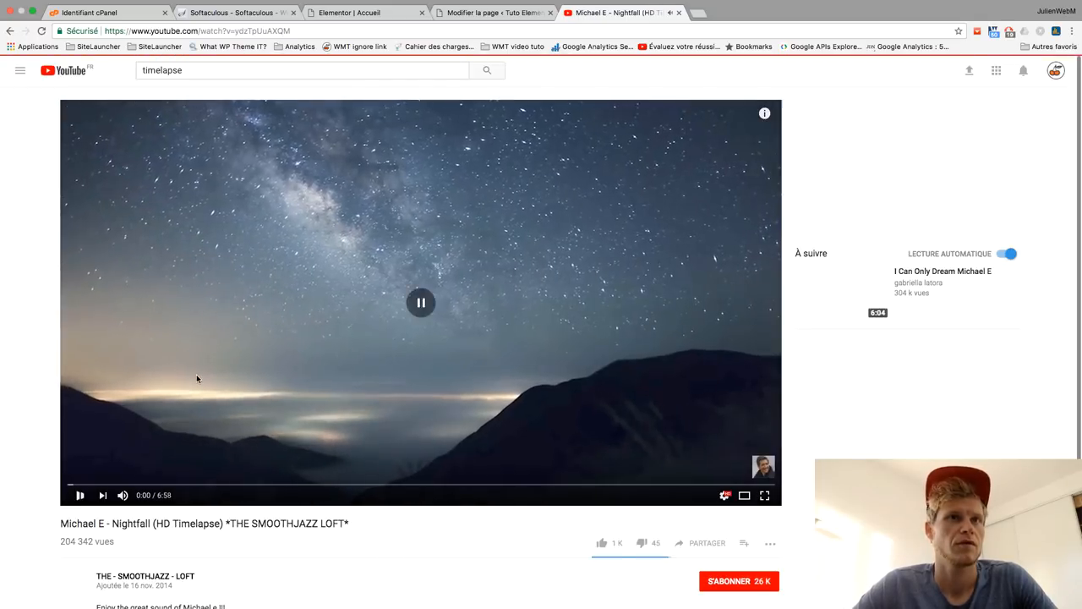
{"action": "left_click", "coordinate": [252, 31]}
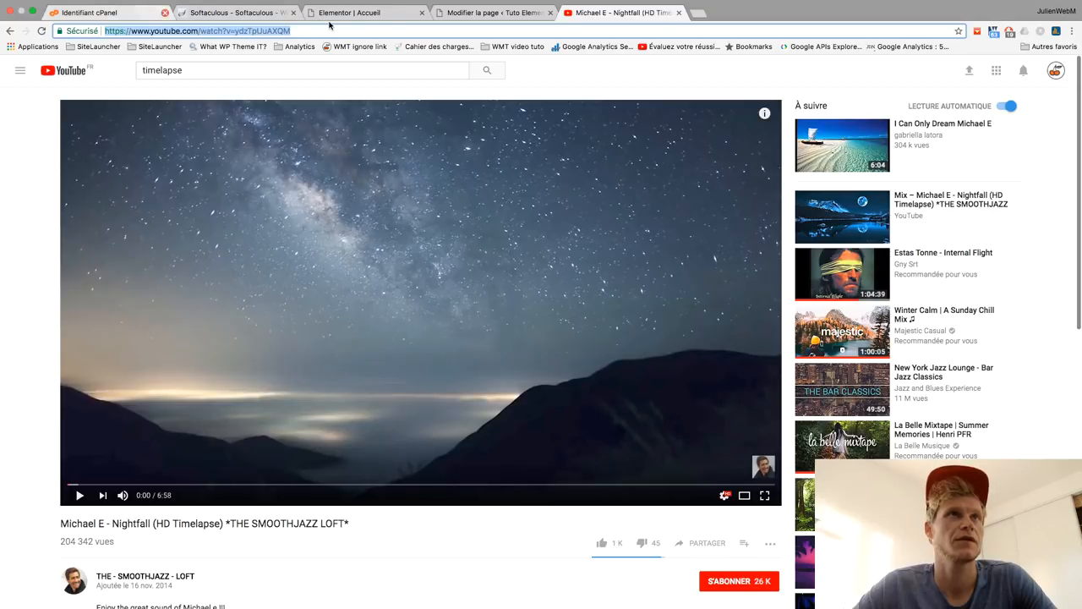
{"action": "left_click", "coordinate": [452, 13]}
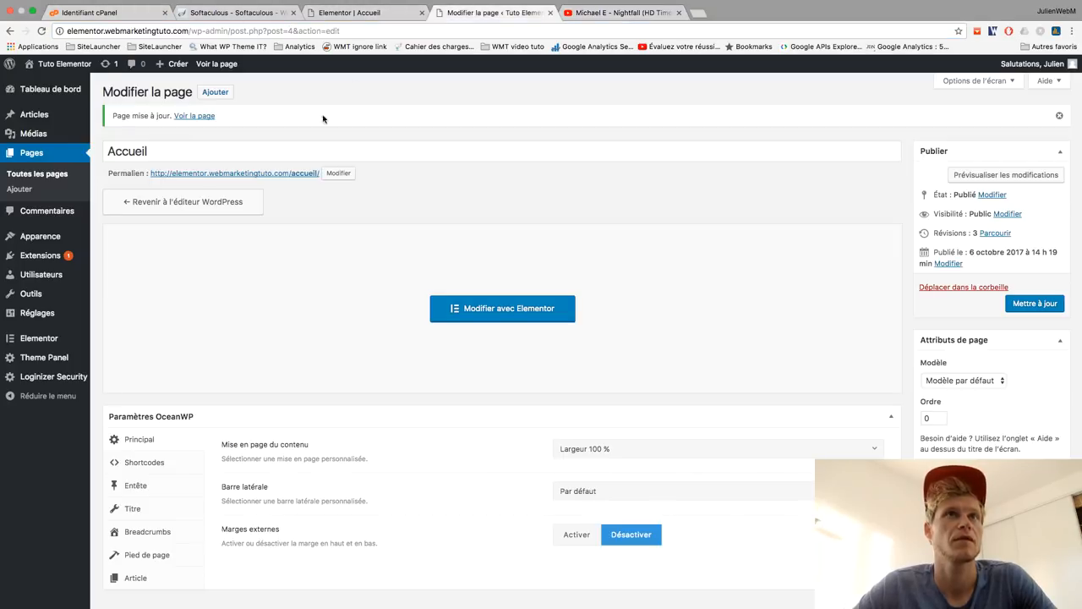
{"action": "left_click", "coordinate": [354, 14]}
{"action": "triple_click", "coordinate": [95, 233]}
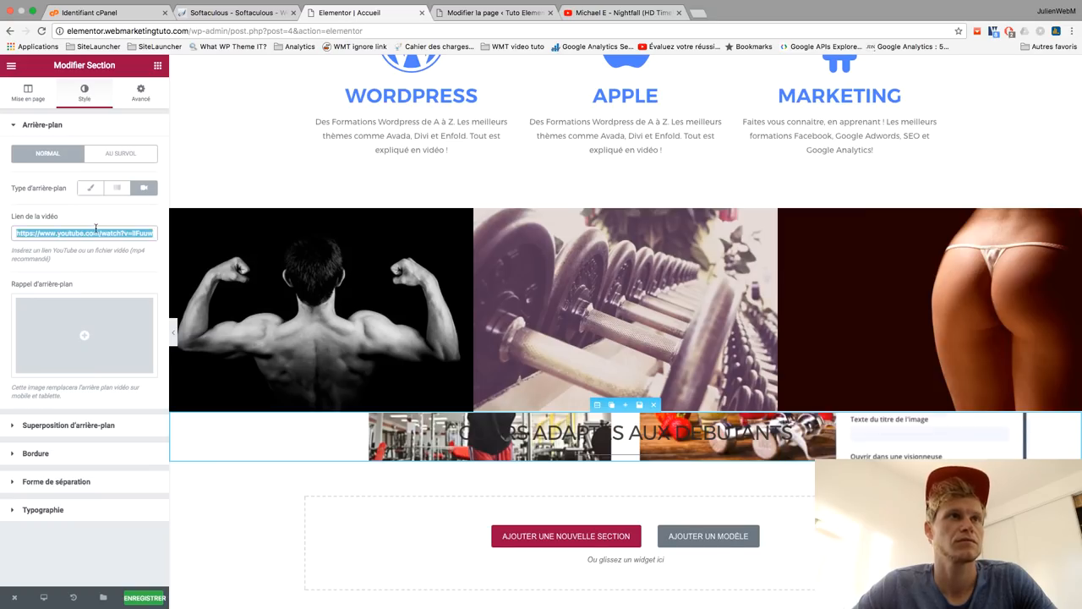
{"action": "type", "text": "https://www.youtube.com/watch?v=ioRNkLnjo7E"}
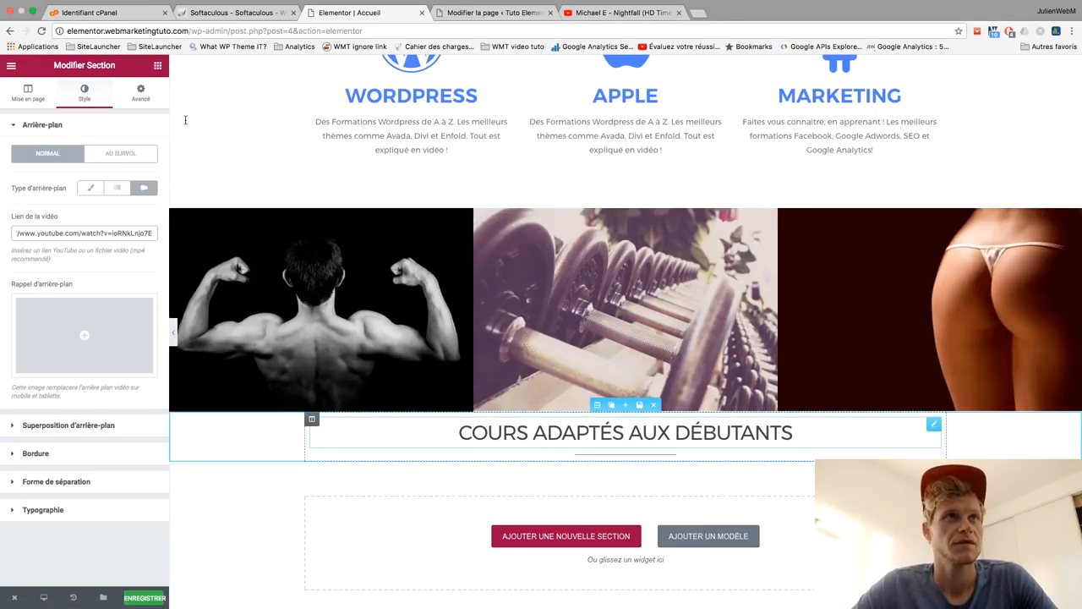
Step: Unlink the section's inner margin values and set the top and bottom ones to 200 px, keeping the sides at 0
{"action": "left_click", "coordinate": [140, 93]}
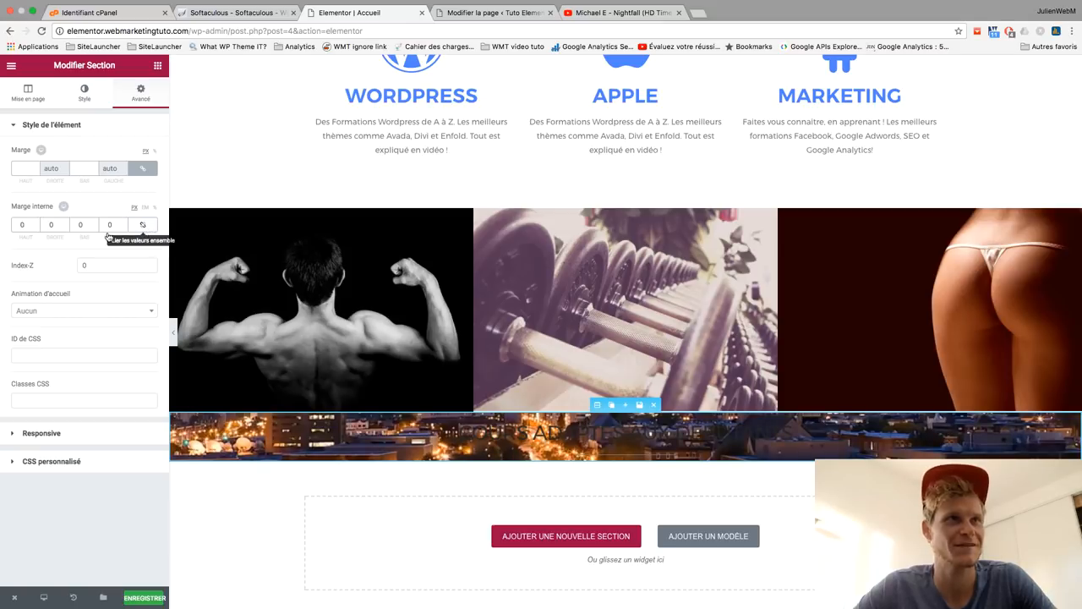
{"action": "type", "text": "200"}
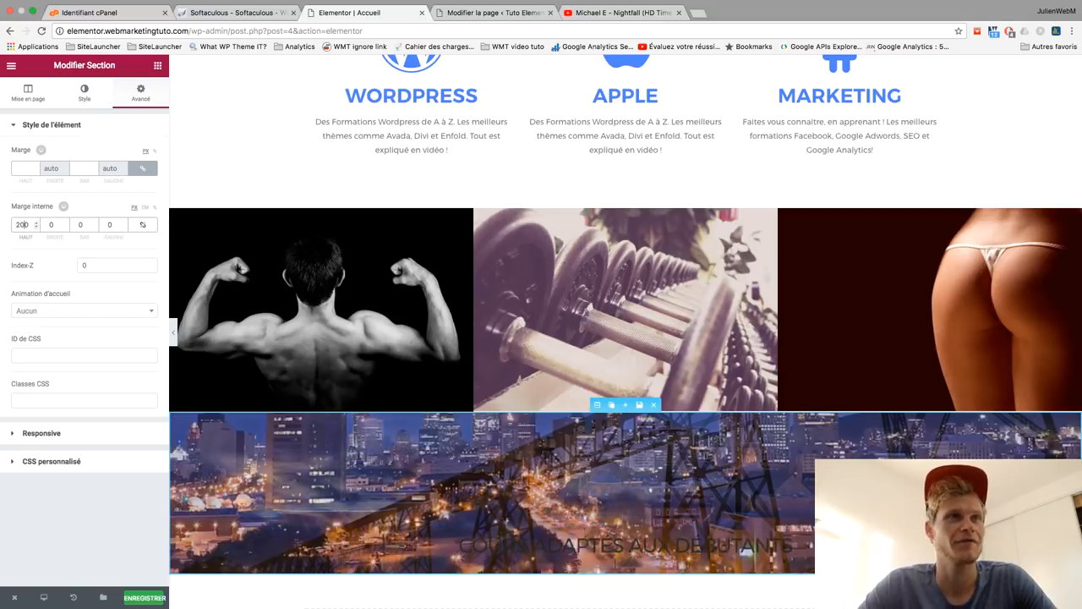
{"action": "left_click", "coordinate": [103, 226]}
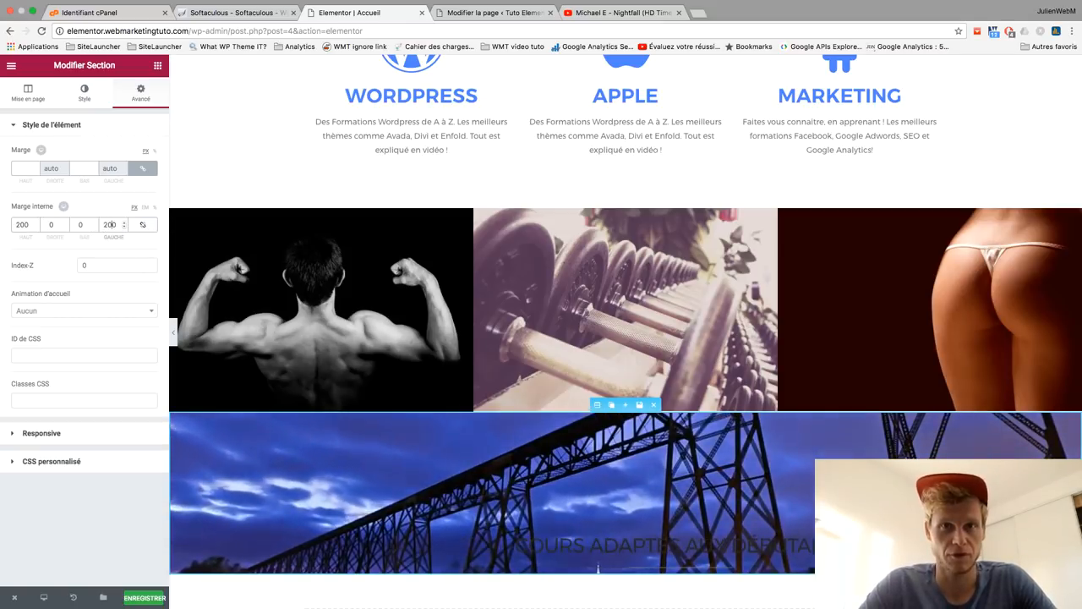
{"action": "left_click", "coordinate": [77, 225]}
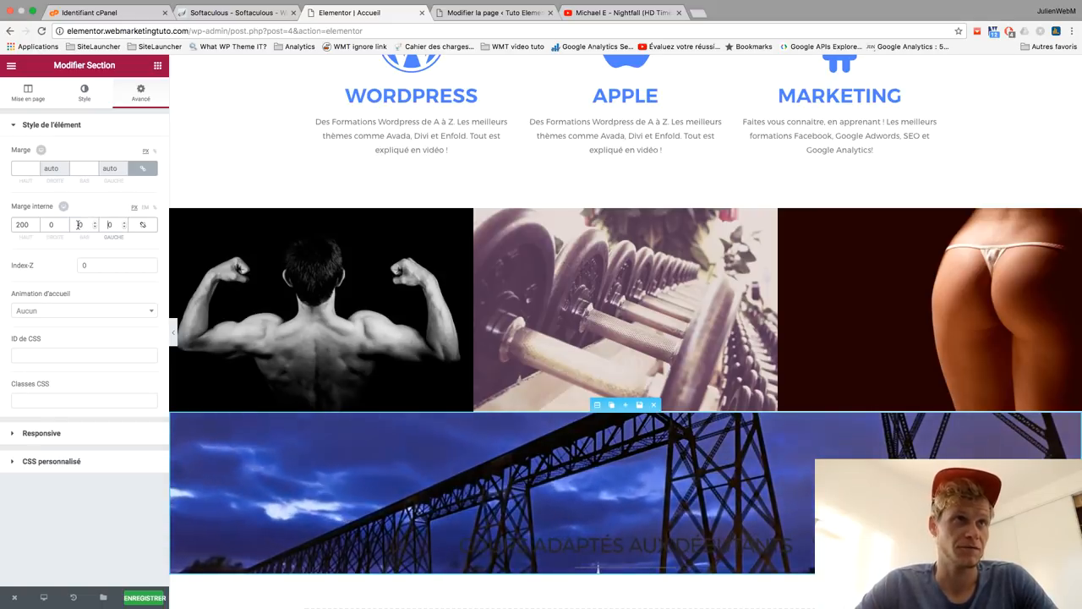
{"action": "type", "text": "200"}
{"action": "scroll", "coordinate": [644, 269], "scroll_direction": "down", "scroll_amount": 3}
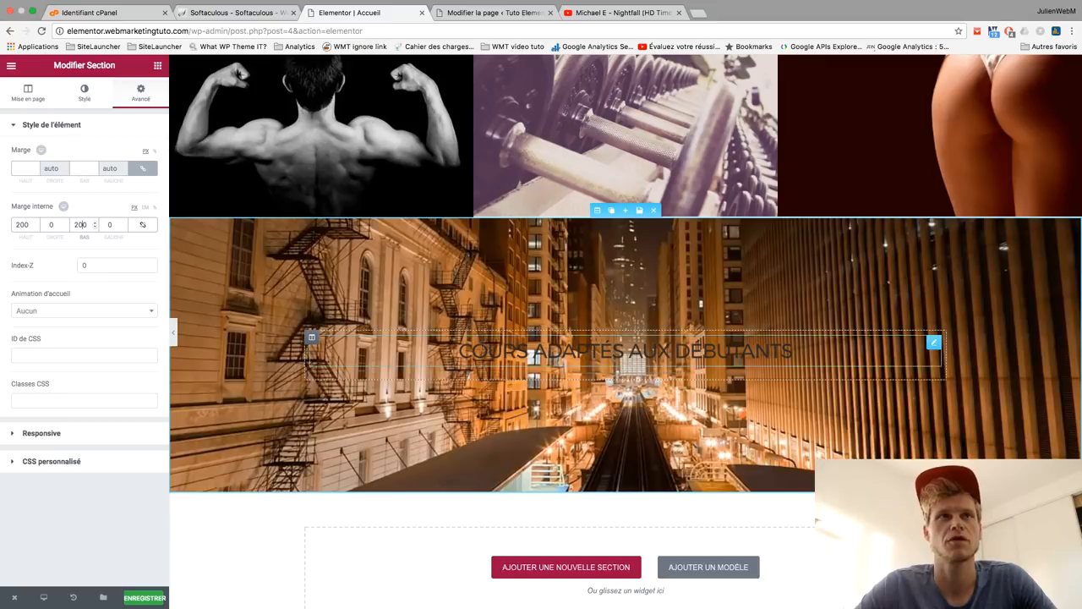
Step: Set the section's bottom inner margin to 400 px
{"action": "double_click", "coordinate": [78, 225]}
{"action": "type", "text": "400"}
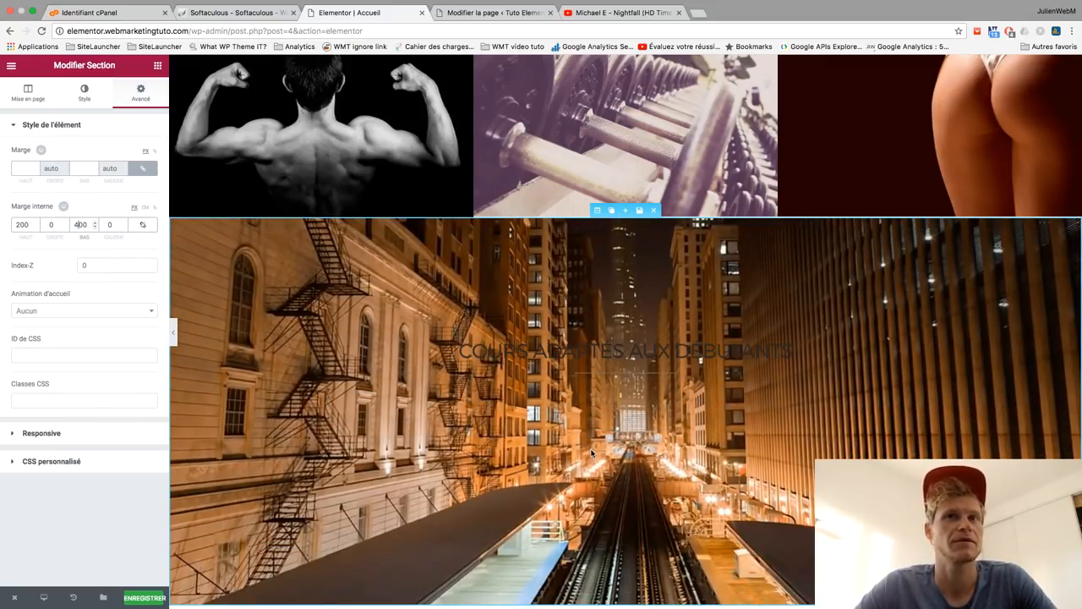
{"action": "scroll", "coordinate": [592, 454], "scroll_direction": "down", "scroll_amount": 1}
{"action": "scroll", "coordinate": [591, 422], "scroll_direction": "up", "scroll_amount": 1}
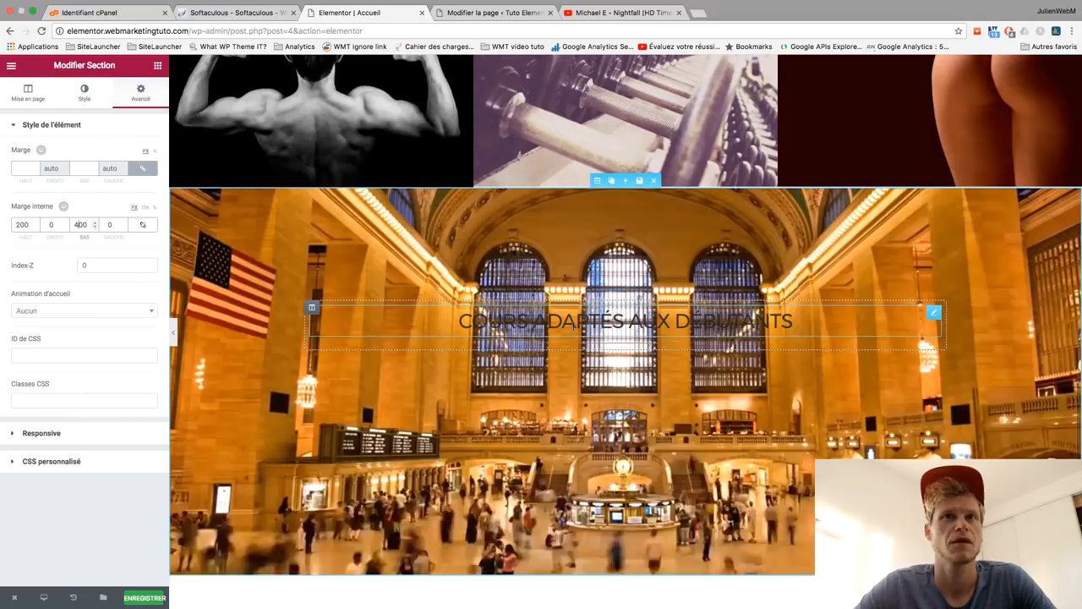
Step: Change the text color of the "Cours adaptés aux débutants" heading to white
{"action": "left_click", "coordinate": [592, 322]}
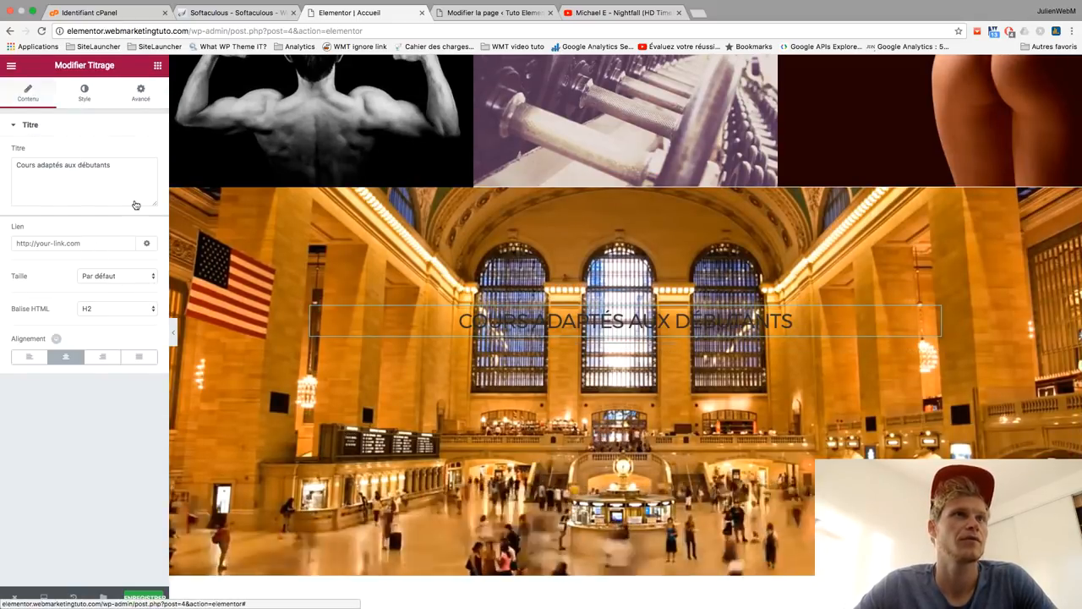
{"action": "left_click", "coordinate": [84, 93]}
{"action": "left_click", "coordinate": [144, 153]}
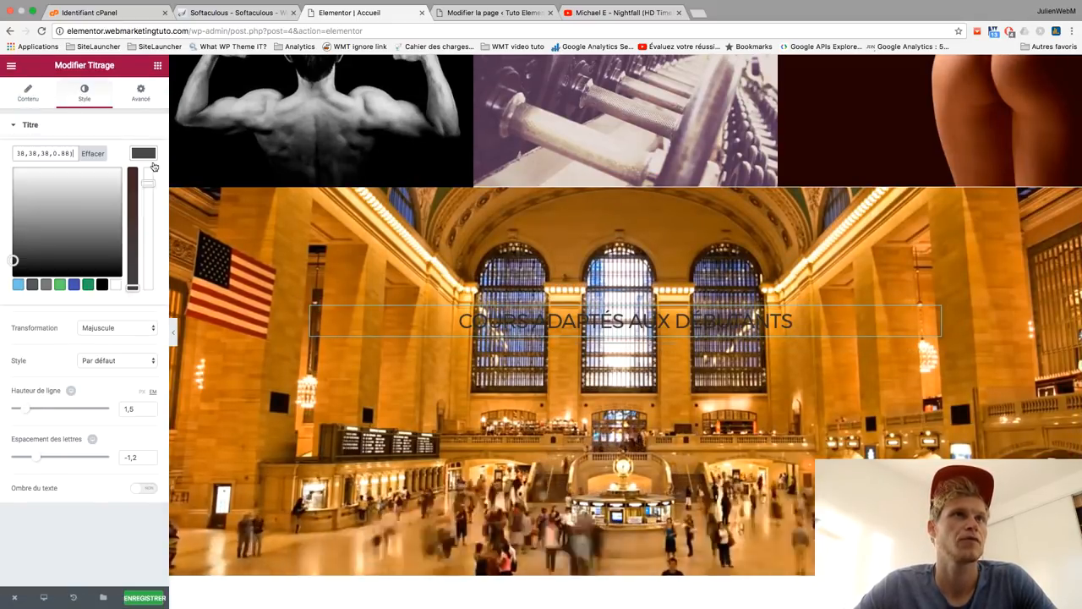
{"action": "left_click", "coordinate": [117, 287]}
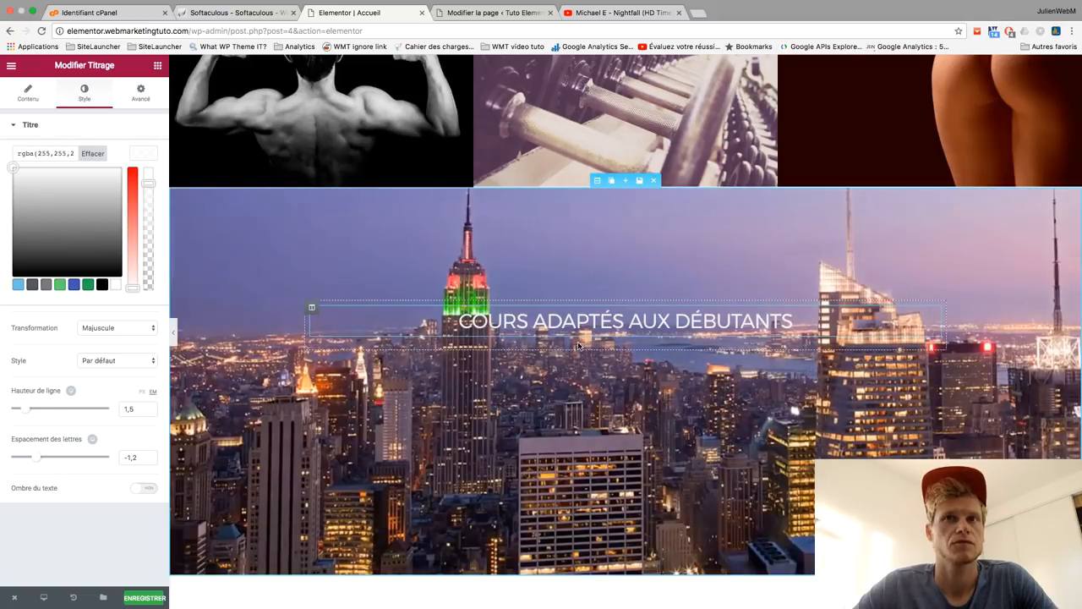
Step: Change the color of the divider under the heading to white (#ffffff) and open its advanced settings
{"action": "left_click", "coordinate": [579, 345]}
{"action": "left_click", "coordinate": [144, 230]}
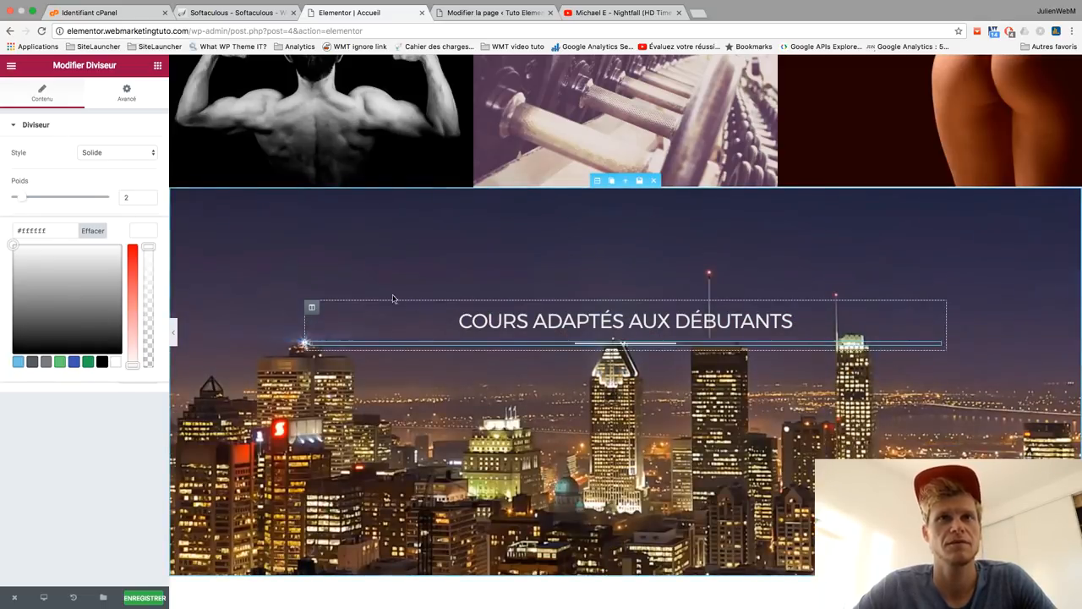
{"action": "left_click", "coordinate": [118, 99]}
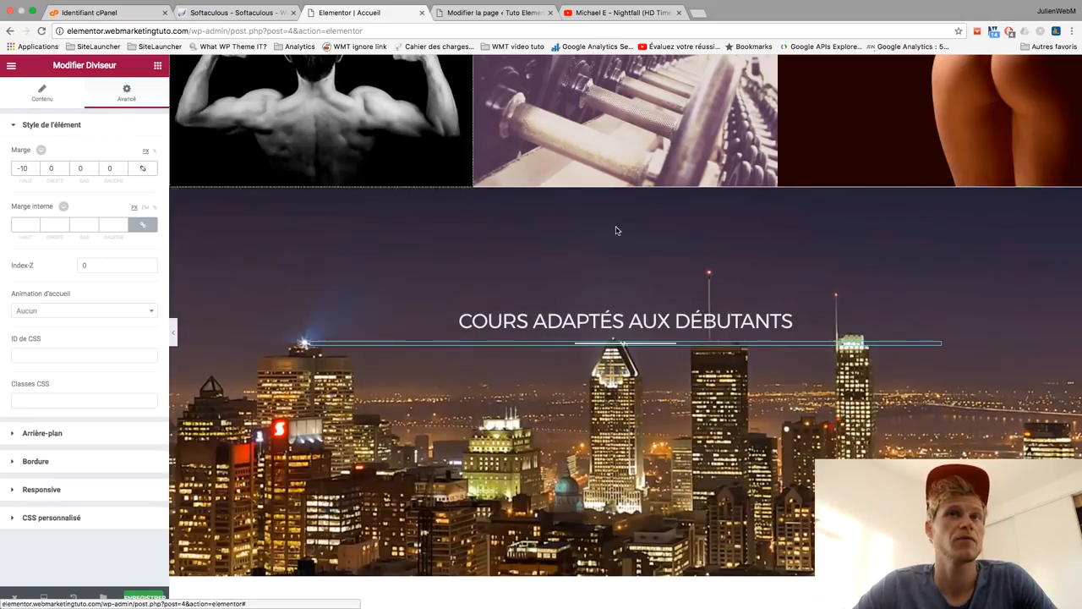
Step: Add a Montagnes shape divider along the section's top edge, with its width set to 129 and its height increased
{"action": "left_click", "coordinate": [602, 181]}
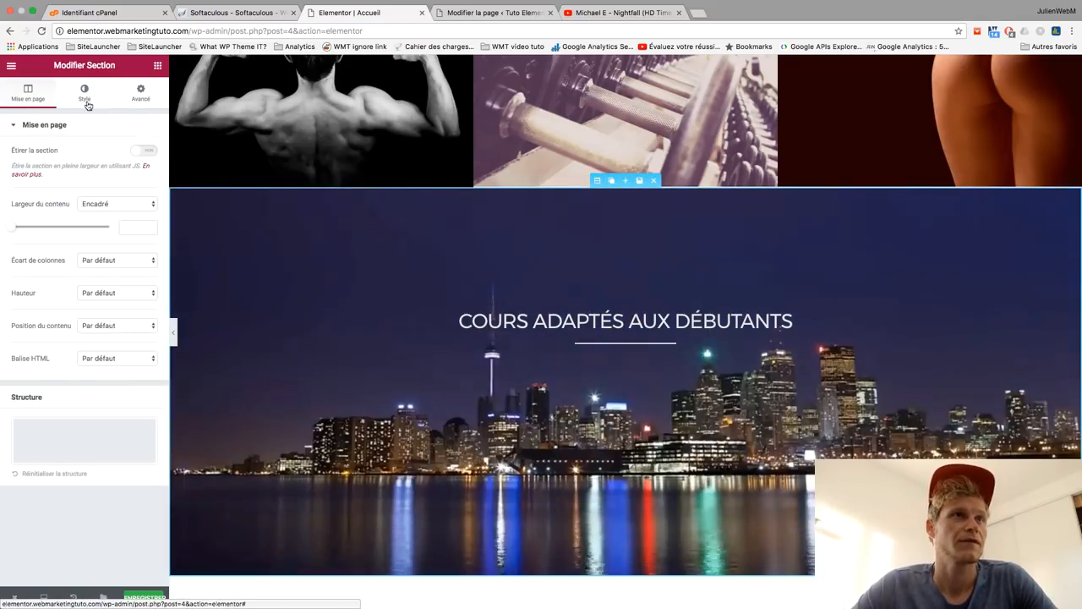
{"action": "left_click", "coordinate": [85, 94]}
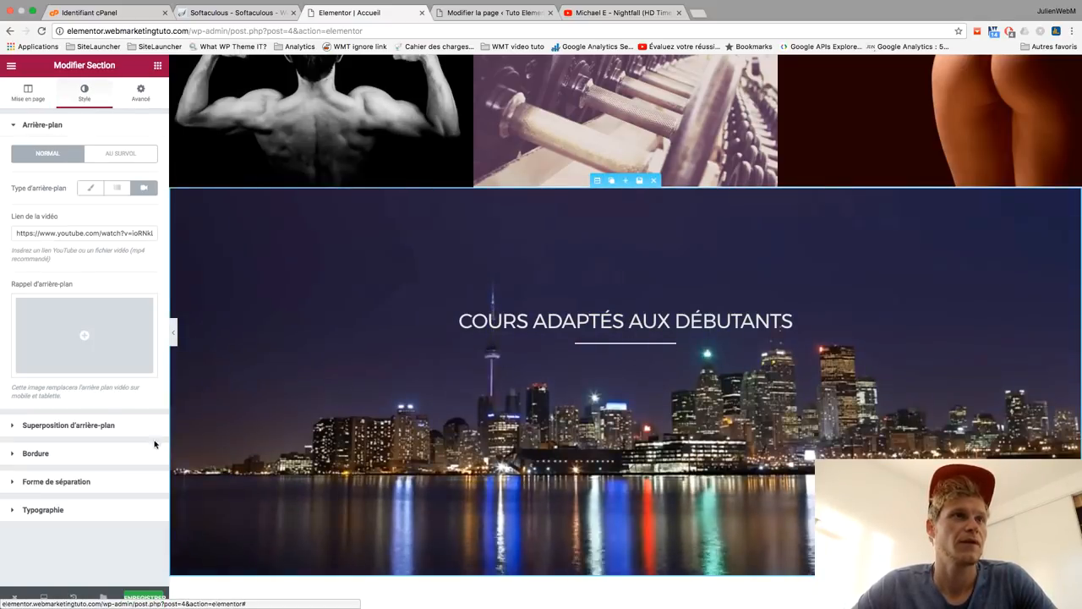
{"action": "left_click", "coordinate": [102, 482]}
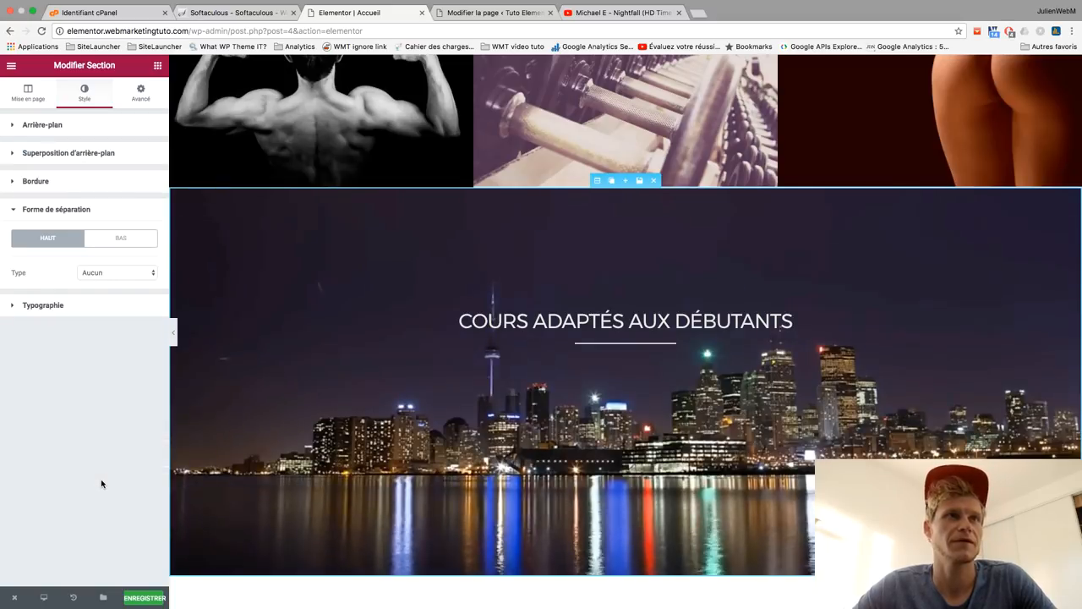
{"action": "left_click", "coordinate": [105, 271]}
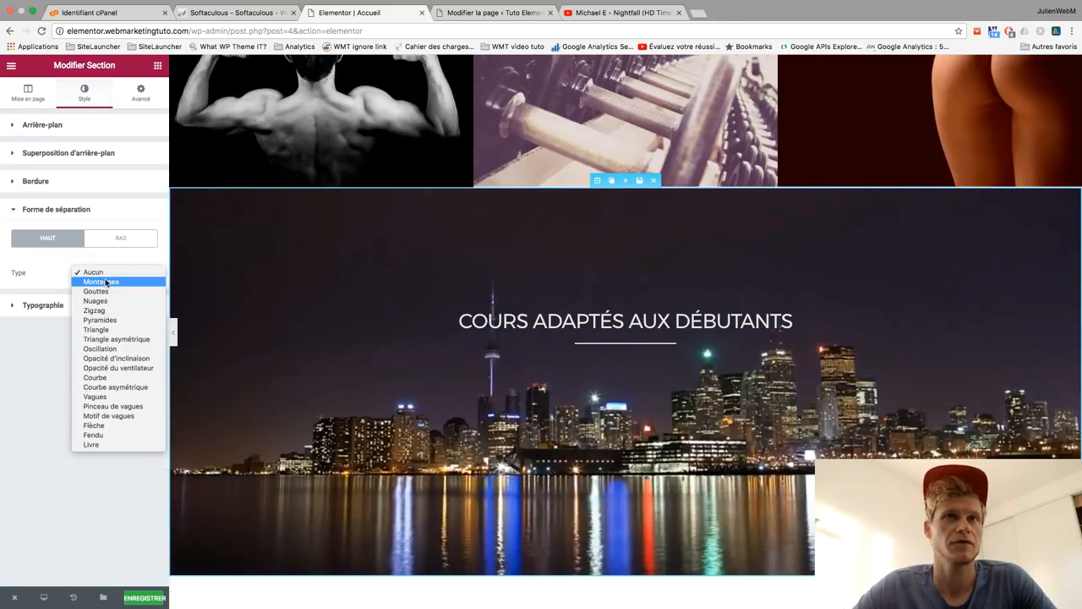
{"action": "left_click", "coordinate": [106, 283]}
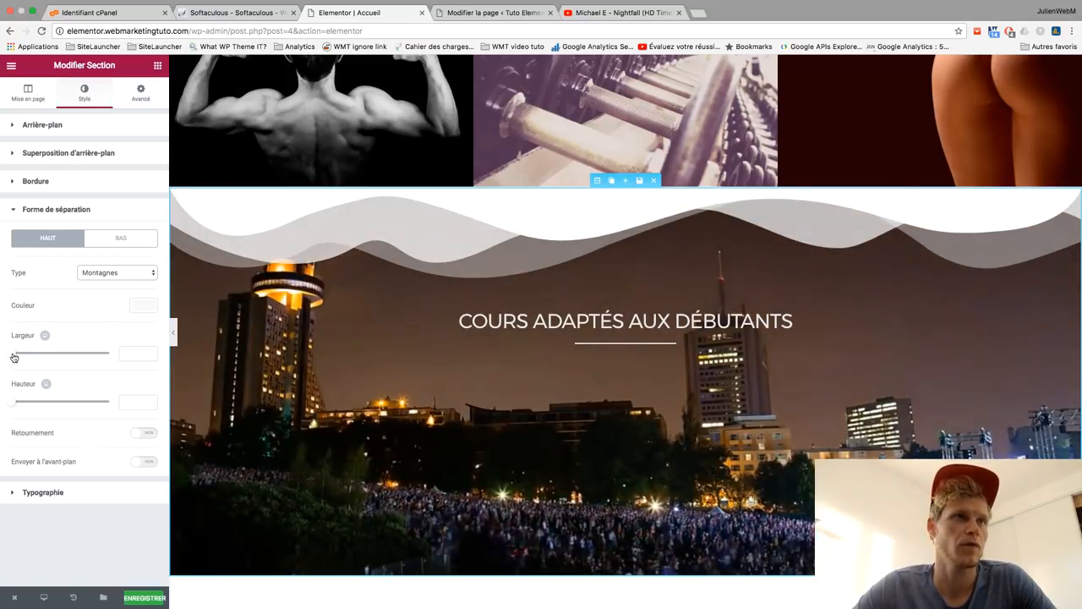
{"action": "mouse_move", "coordinate": [17, 357]}
{"action": "left_mouse_down"}
{"action": "mouse_move", "coordinate": [77, 356]}
{"action": "mouse_move", "coordinate": [27, 357]}
{"action": "left_mouse_up"}
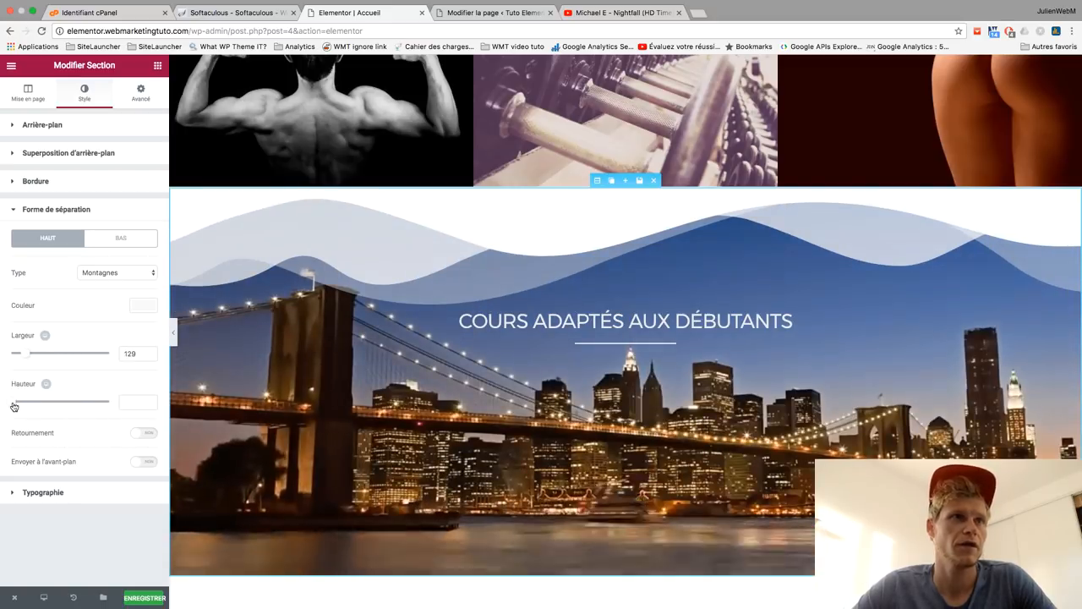
{"action": "left_click_drag", "start_coordinate": [12, 407], "coordinate": [75, 403]}
Step: Try Pyramides and Courbe asymétrique shape dividers on the section's bottom edge, set the width to 100 and choose Pinceau de vagues
{"action": "left_click", "coordinate": [121, 237]}
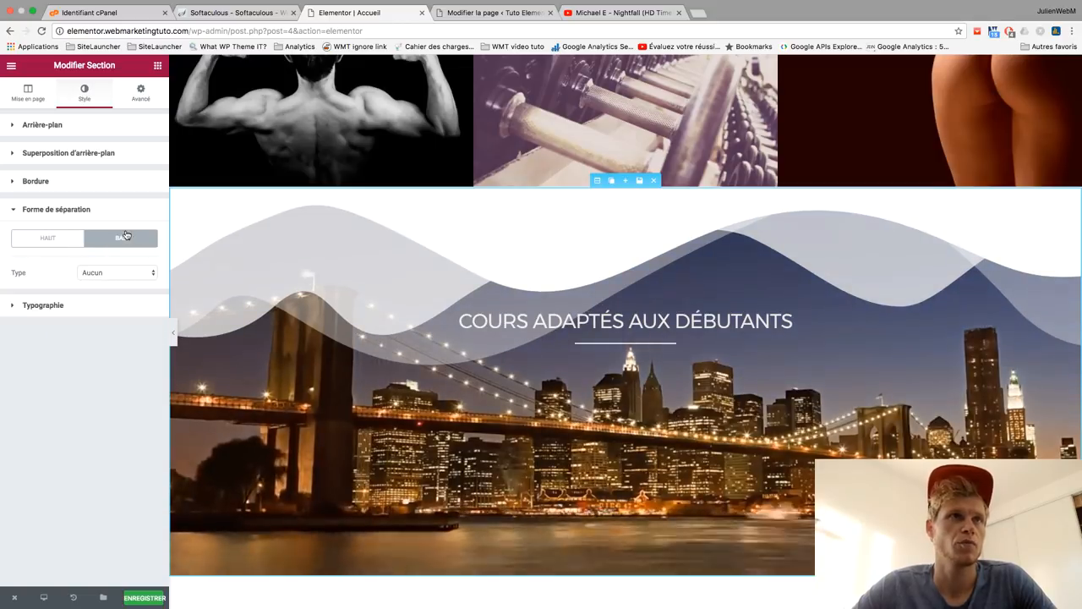
{"action": "left_click", "coordinate": [115, 272]}
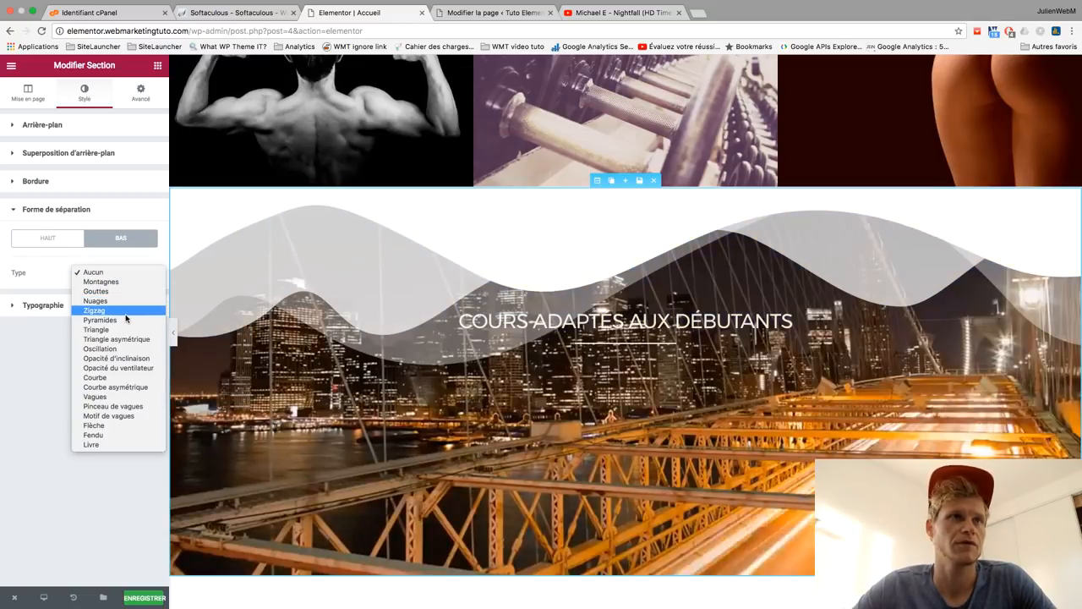
{"action": "left_click", "coordinate": [126, 319]}
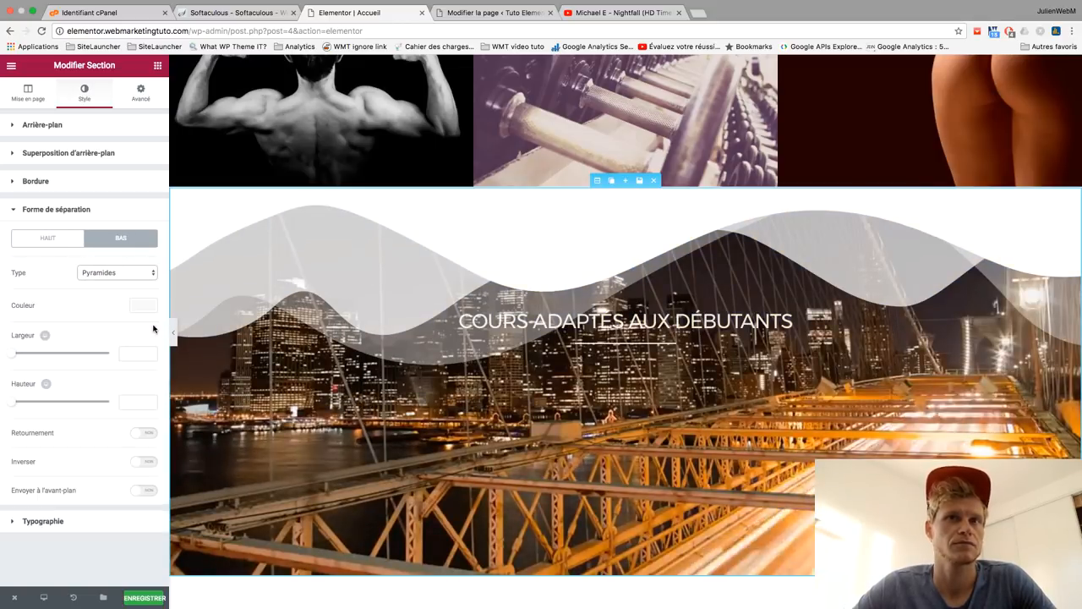
{"action": "left_click", "coordinate": [112, 274]}
{"action": "left_click", "coordinate": [109, 339]}
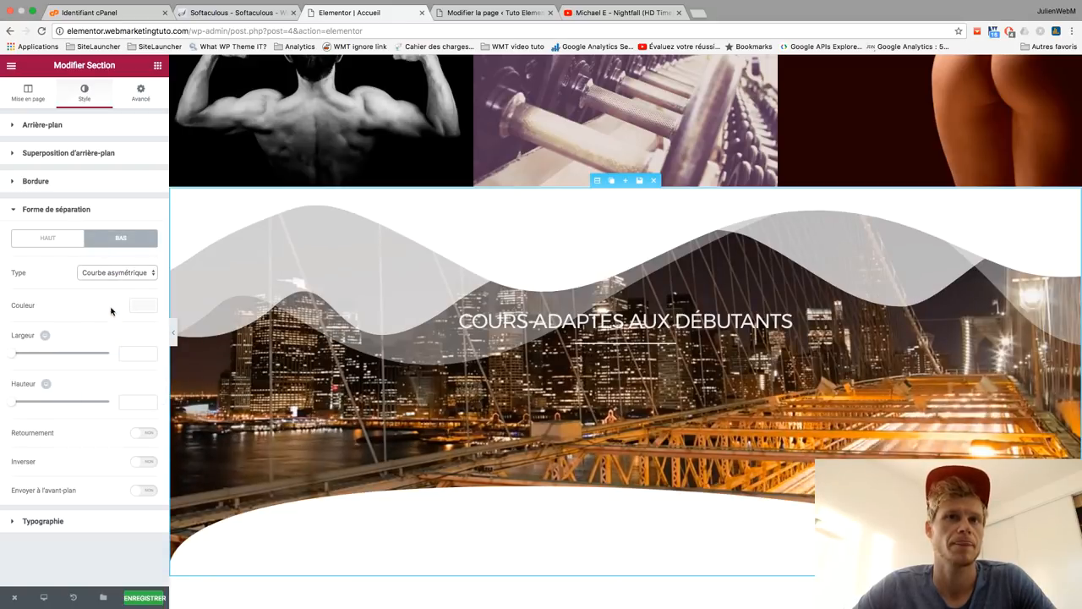
{"action": "mouse_move", "coordinate": [15, 359]}
{"action": "left_mouse_down"}
{"action": "mouse_move", "coordinate": [48, 361]}
{"action": "mouse_move", "coordinate": [15, 358]}
{"action": "left_mouse_up"}
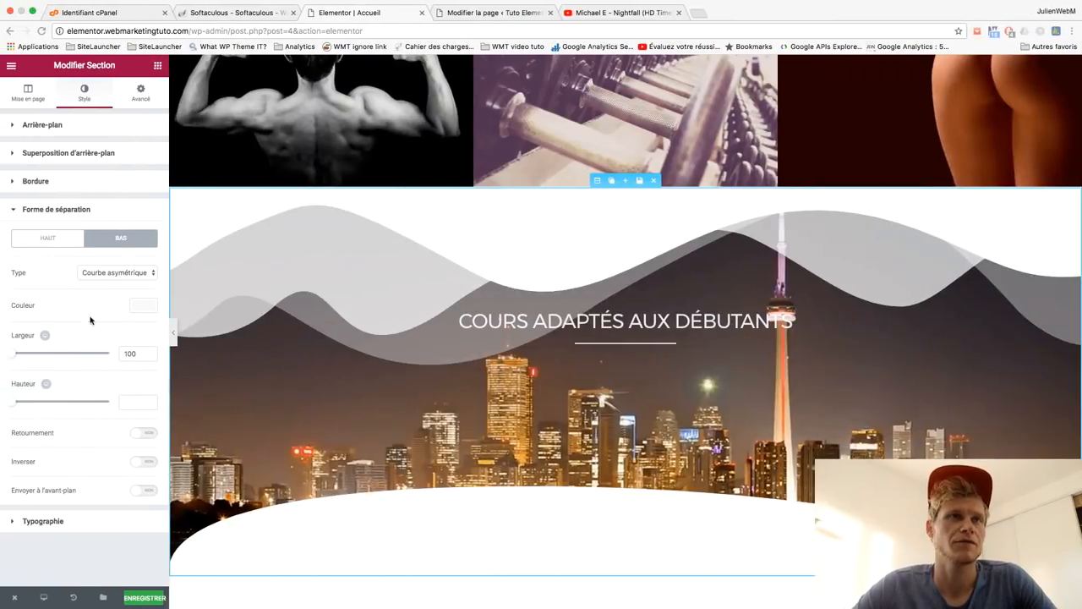
{"action": "left_click", "coordinate": [119, 275]}
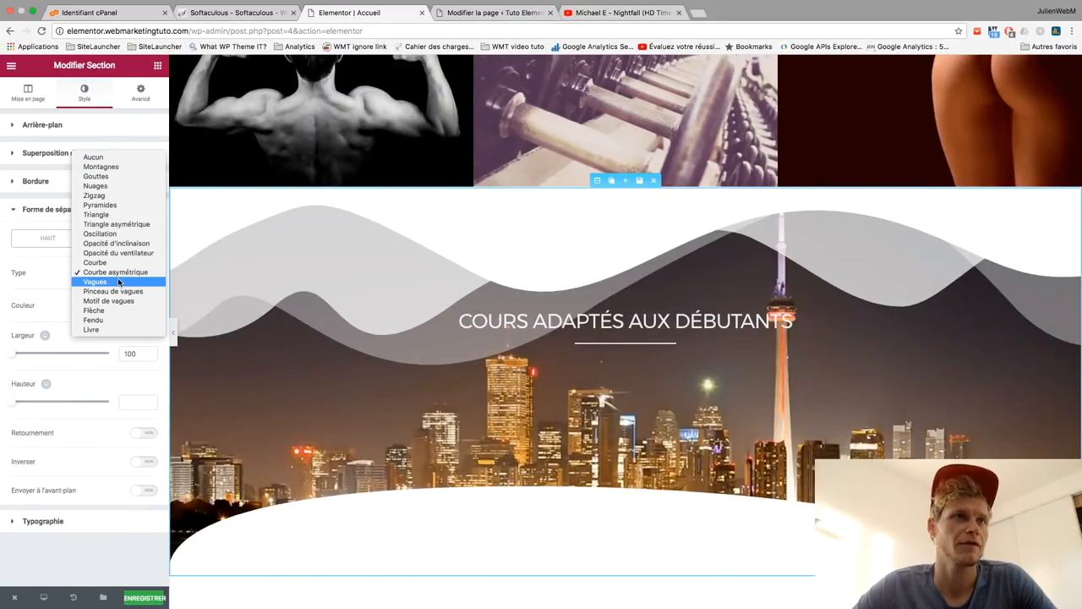
{"action": "left_click", "coordinate": [116, 291]}
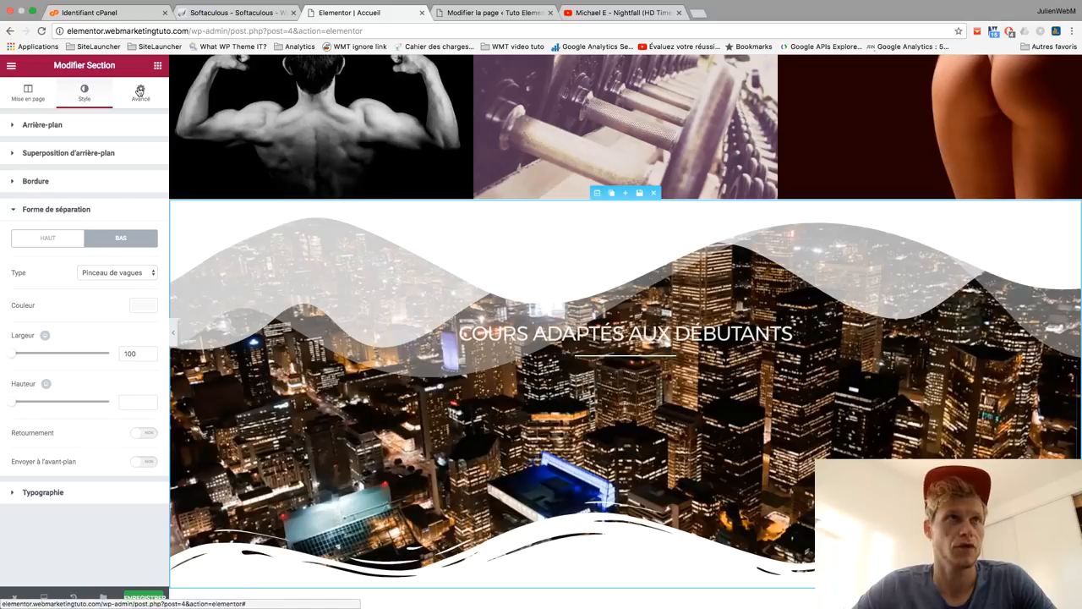
Step: Set the top inner padding of the "Cours adaptés aux débutants" section to 250
{"action": "left_click", "coordinate": [140, 92]}
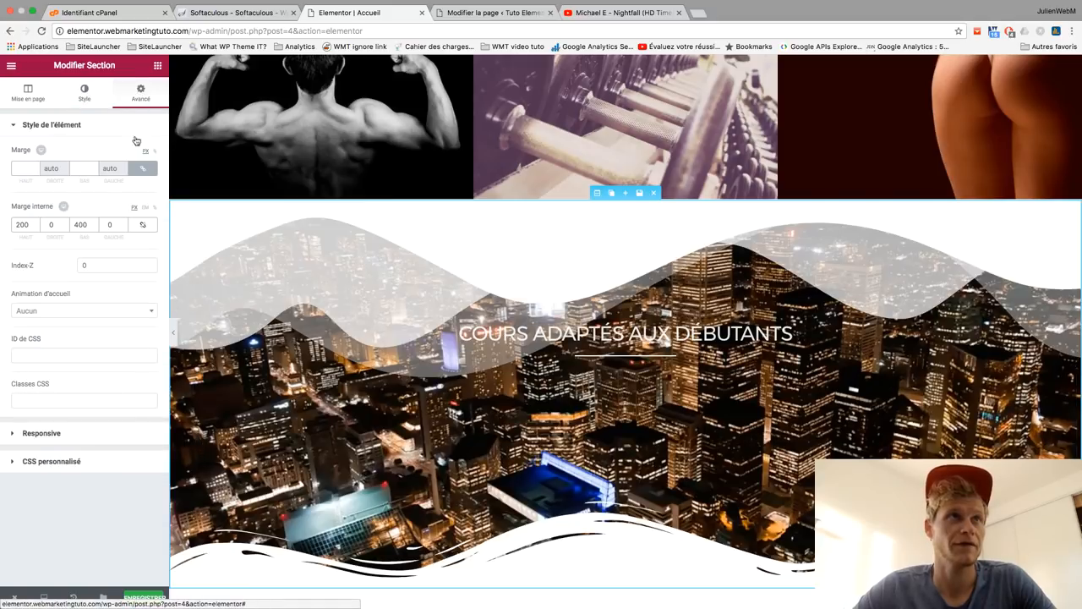
{"action": "left_click", "coordinate": [76, 227]}
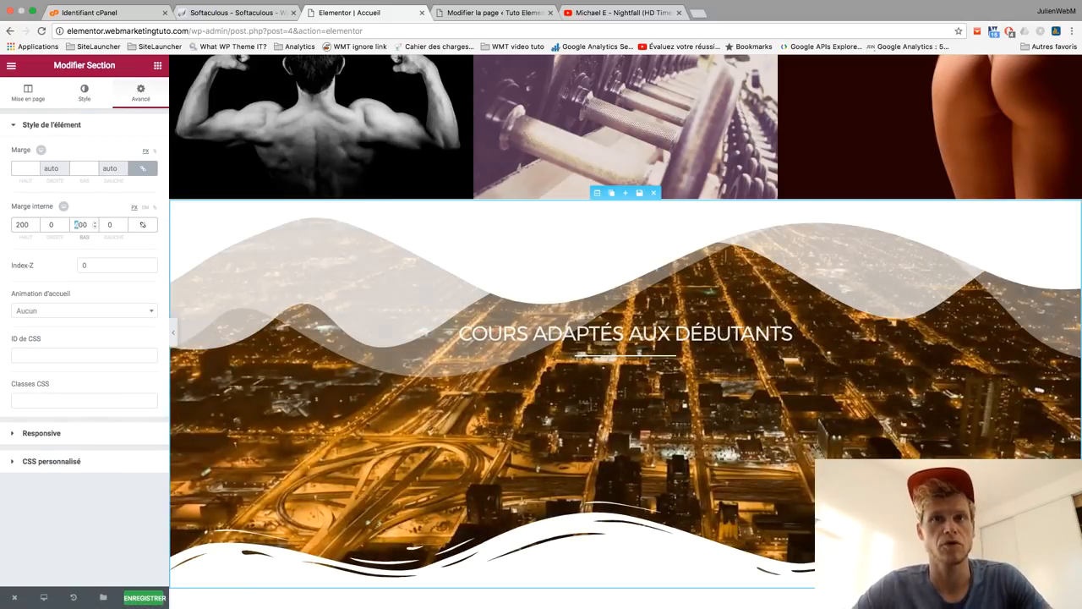
{"action": "key", "text": "Delete"}
{"action": "type", "text": "4"}
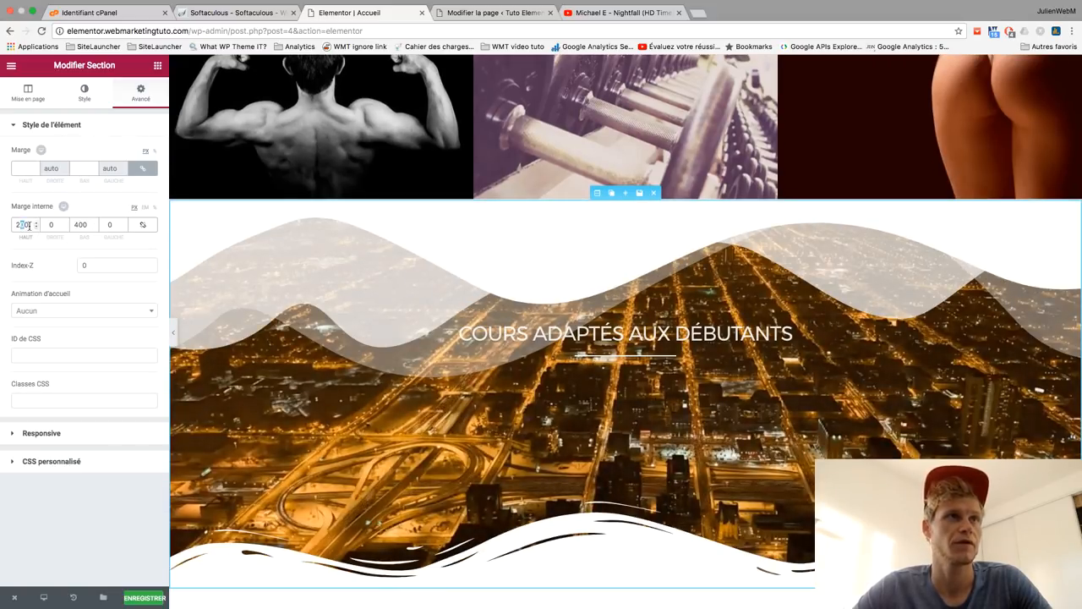
{"action": "type", "text": "5"}
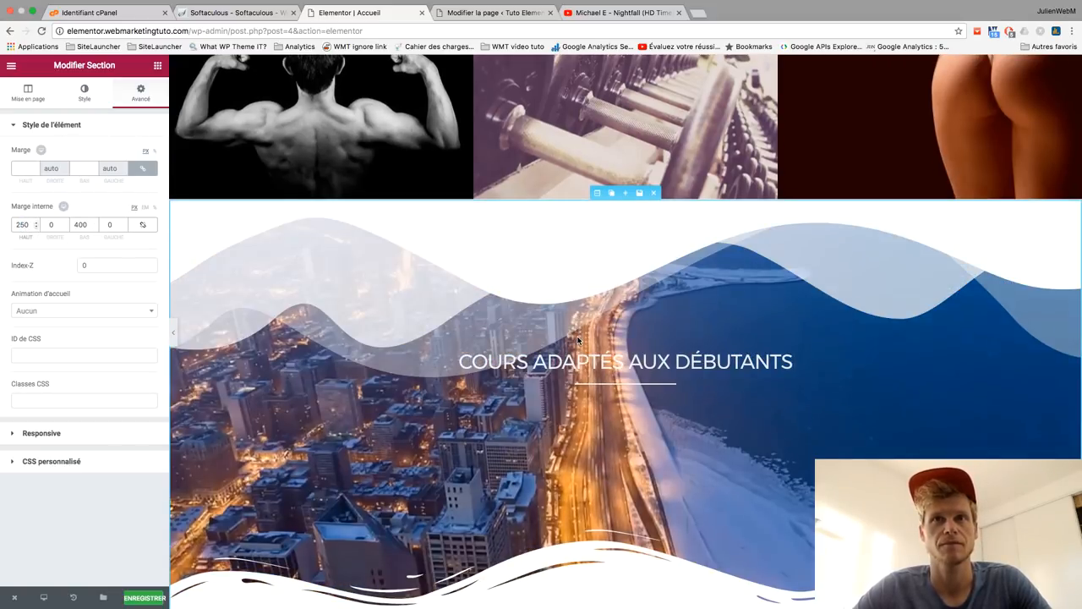
{"action": "scroll", "coordinate": [578, 340], "scroll_direction": "down", "scroll_amount": 2}
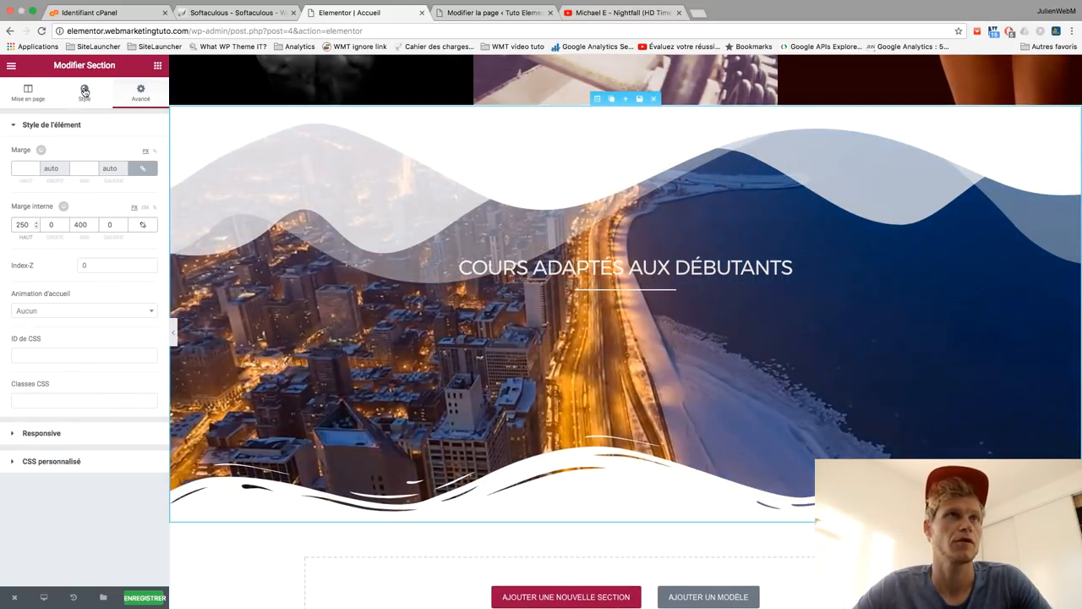
Step: Try a width of 152 and flipping on the section's top Montagnes shape divider, and bring the divider to the front
{"action": "left_click", "coordinate": [84, 91]}
{"action": "left_click", "coordinate": [64, 480]}
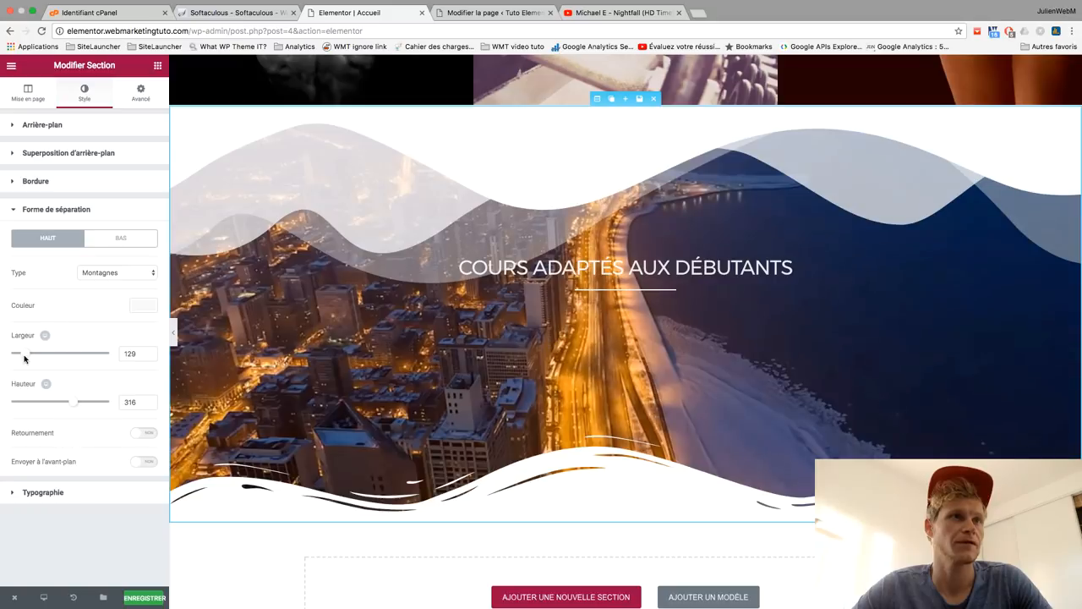
{"action": "mouse_move", "coordinate": [24, 353]}
{"action": "left_mouse_down"}
{"action": "mouse_move", "coordinate": [98, 357]}
{"action": "mouse_move", "coordinate": [37, 357]}
{"action": "left_mouse_up"}
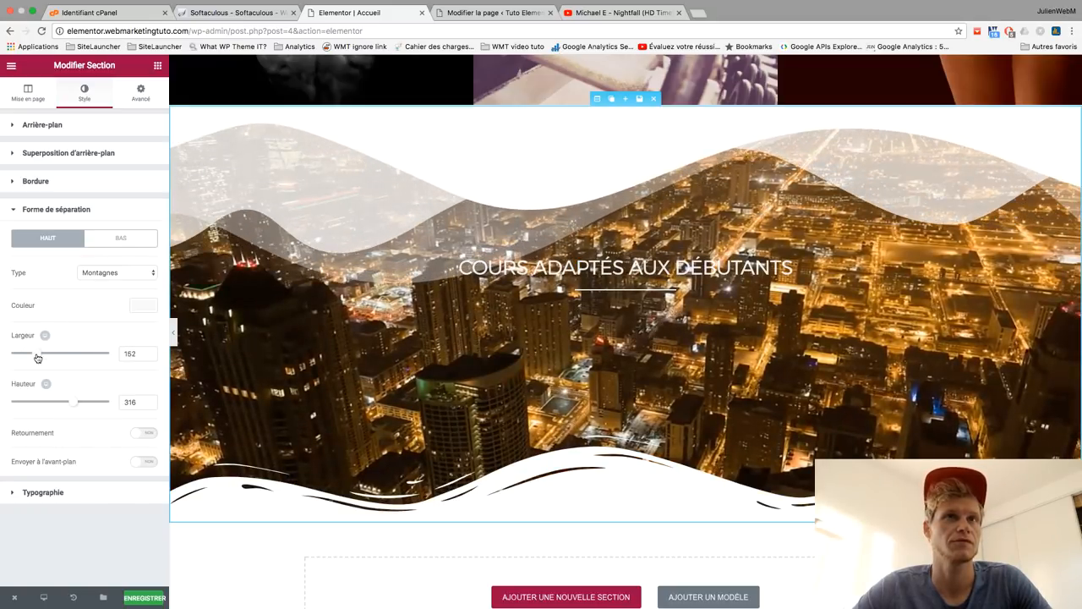
{"action": "left_click", "coordinate": [146, 434]}
{"action": "left_click", "coordinate": [146, 434]}
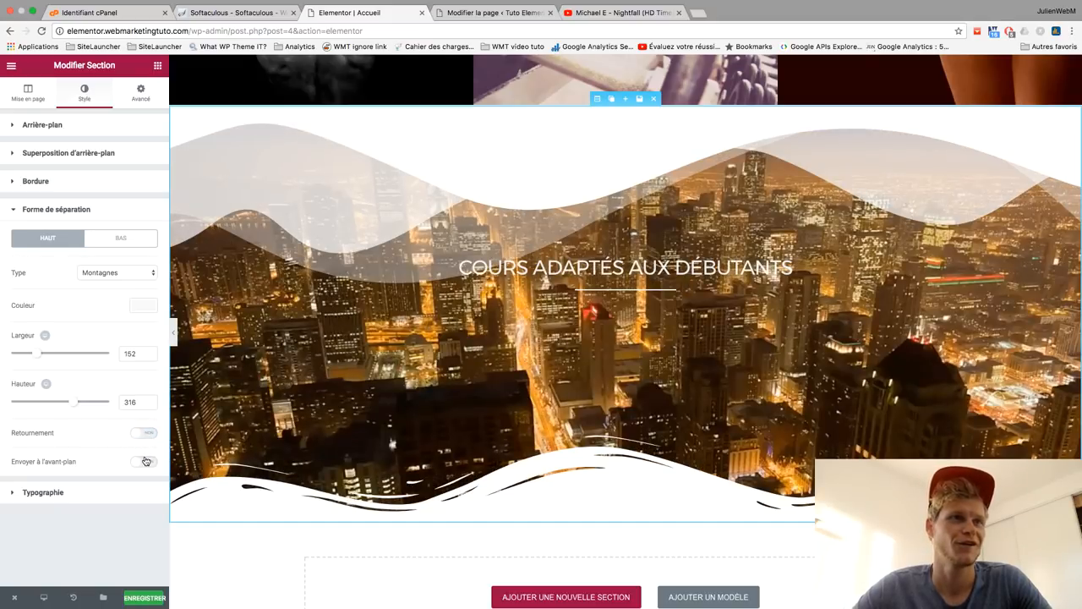
{"action": "left_click", "coordinate": [146, 460]}
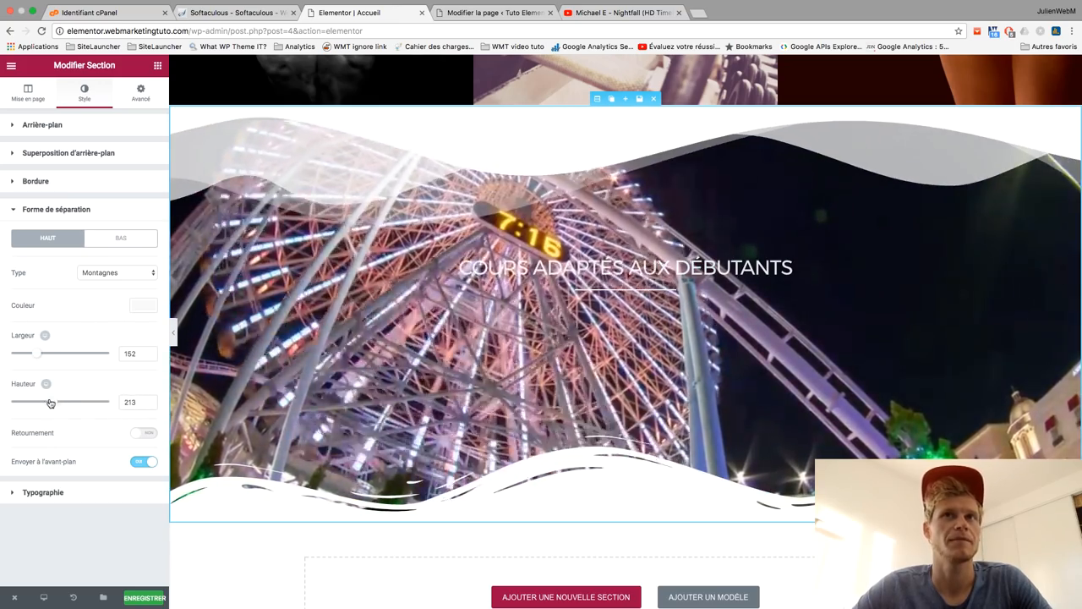
Step: Set the top Montagnes shape divider's width to 116 and its height to 245
{"action": "left_click_drag", "start_coordinate": [108, 401], "coordinate": [54, 403]}
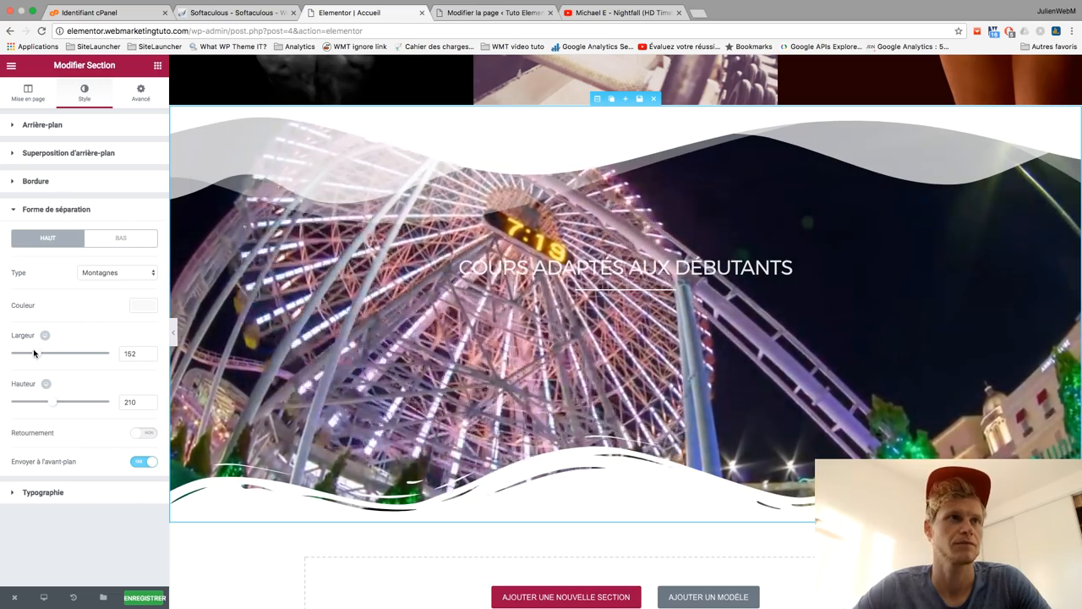
{"action": "mouse_move", "coordinate": [30, 353]}
{"action": "left_mouse_down"}
{"action": "mouse_move", "coordinate": [10, 353]}
{"action": "mouse_move", "coordinate": [22, 354]}
{"action": "left_mouse_up"}
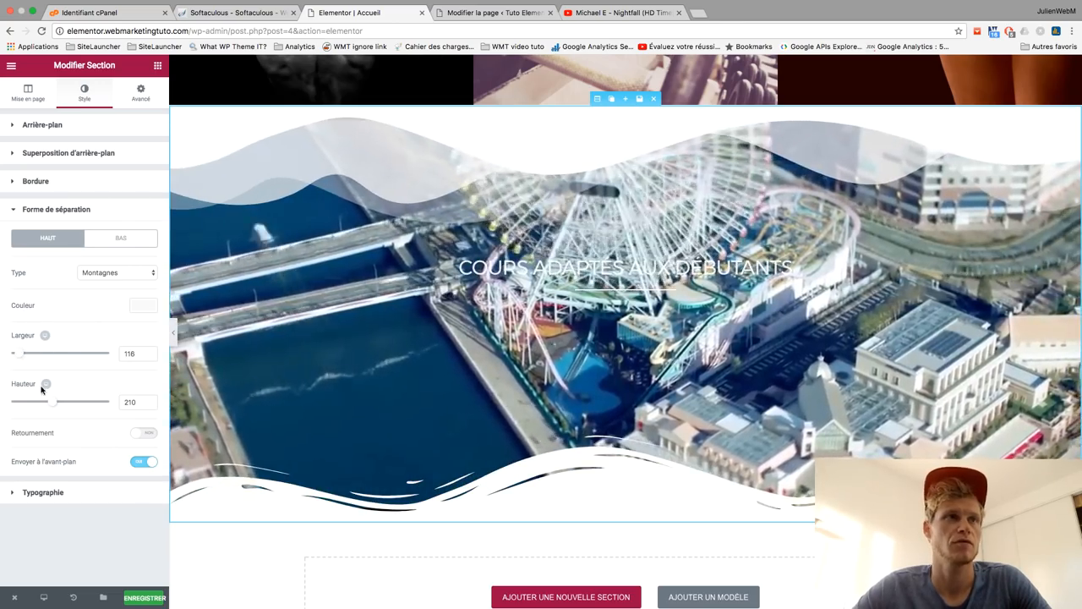
{"action": "left_click_drag", "start_coordinate": [51, 403], "coordinate": [59, 402]}
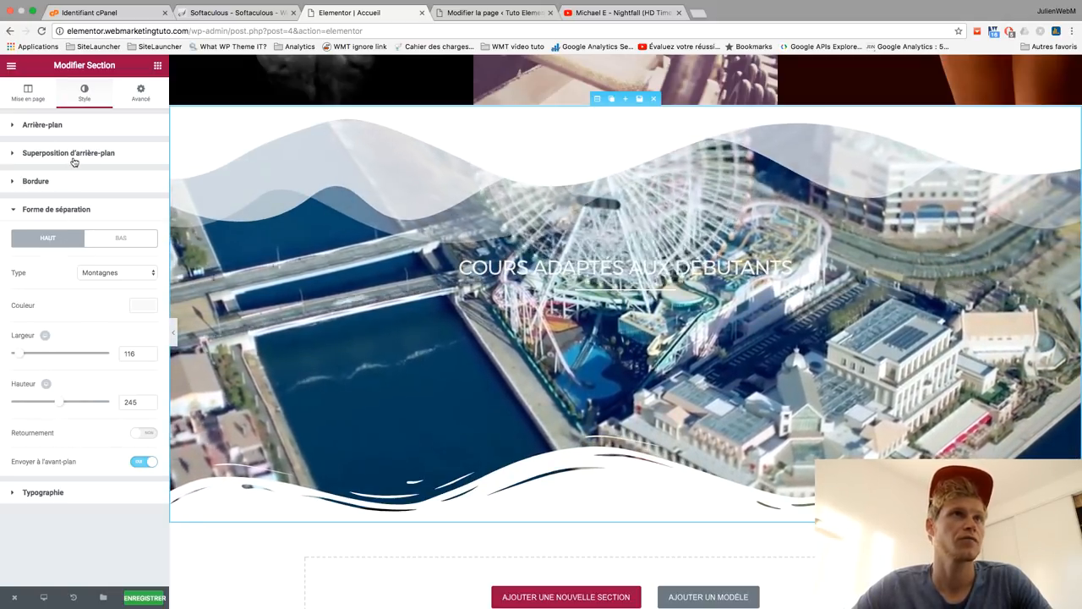
Step: Add a classic black (#000000) background overlay to the section with an opacity of 0,48
{"action": "left_click", "coordinate": [74, 155]}
{"action": "left_click", "coordinate": [97, 216]}
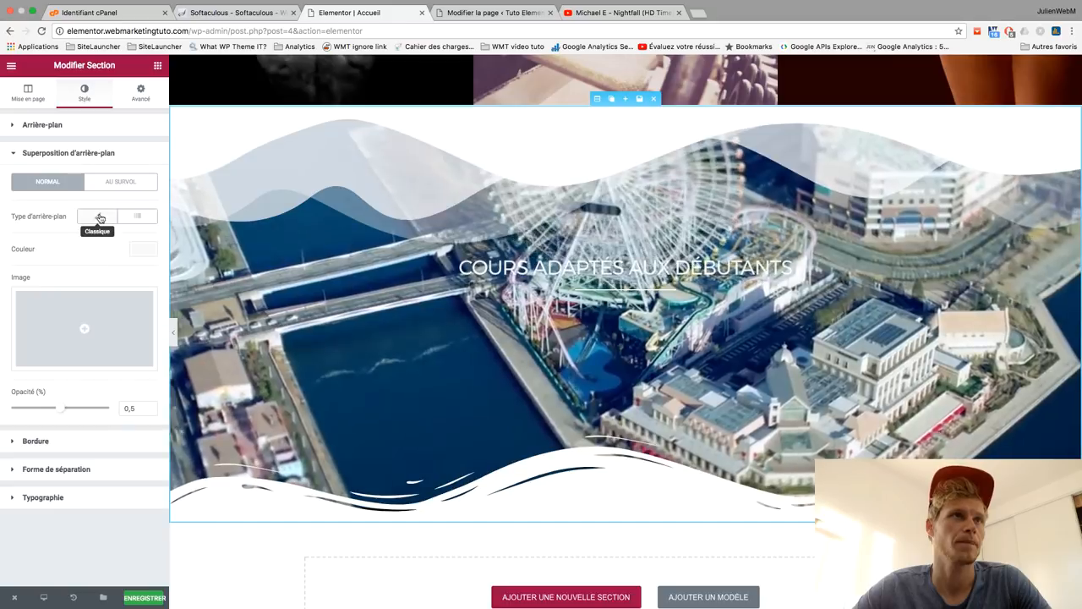
{"action": "left_click", "coordinate": [143, 249]}
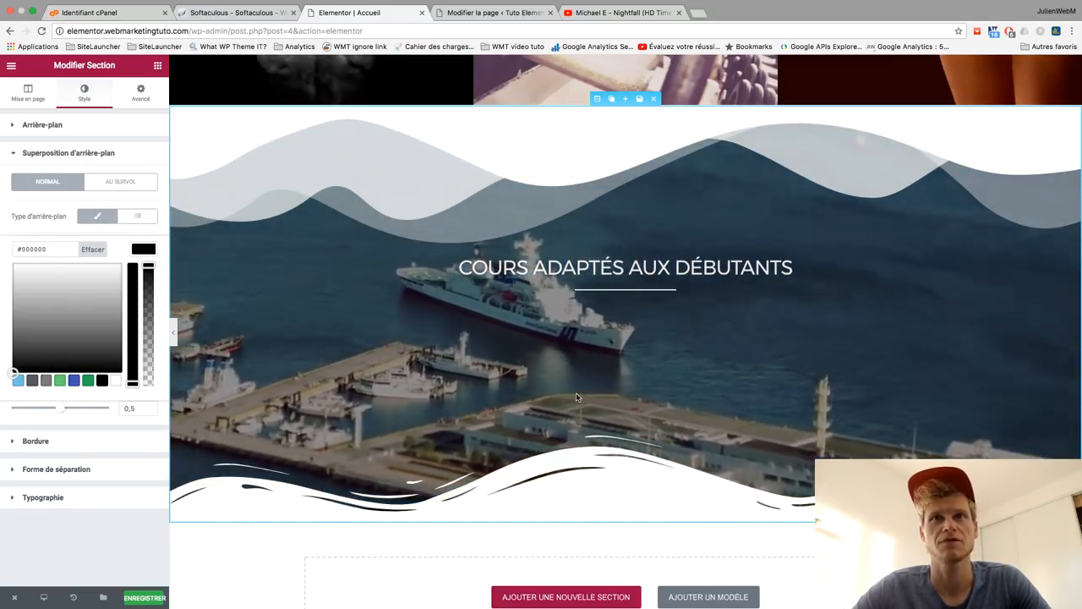
{"action": "scroll", "coordinate": [575, 394], "scroll_direction": "up", "scroll_amount": 1}
{"action": "scroll", "coordinate": [576, 394], "scroll_direction": "up", "scroll_amount": 2}
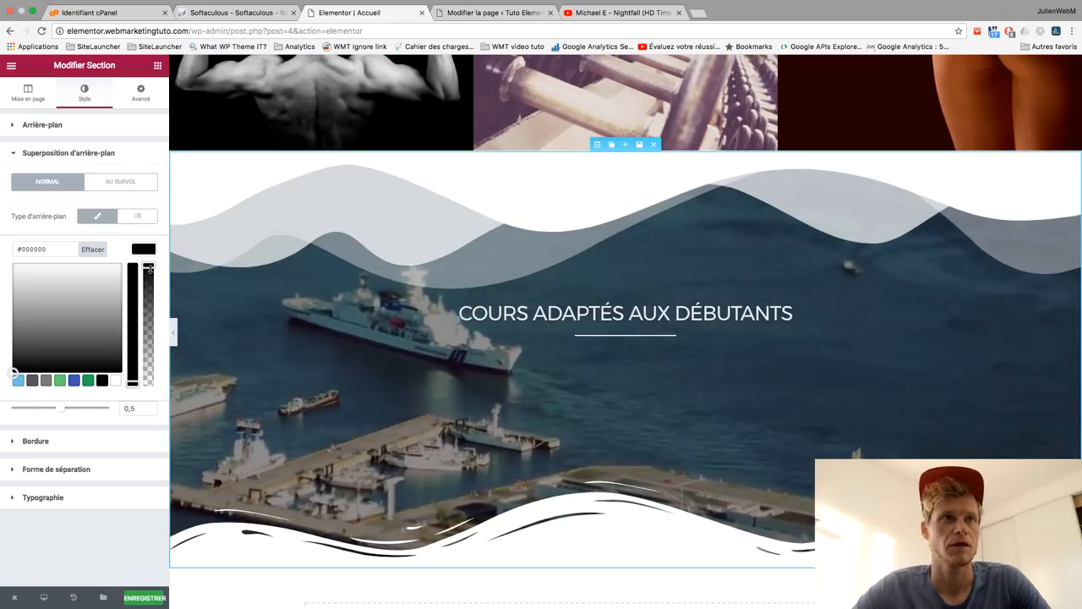
{"action": "mouse_move", "coordinate": [65, 411]}
{"action": "left_mouse_down"}
{"action": "mouse_move", "coordinate": [96, 414]}
{"action": "mouse_move", "coordinate": [61, 417]}
{"action": "left_mouse_up"}
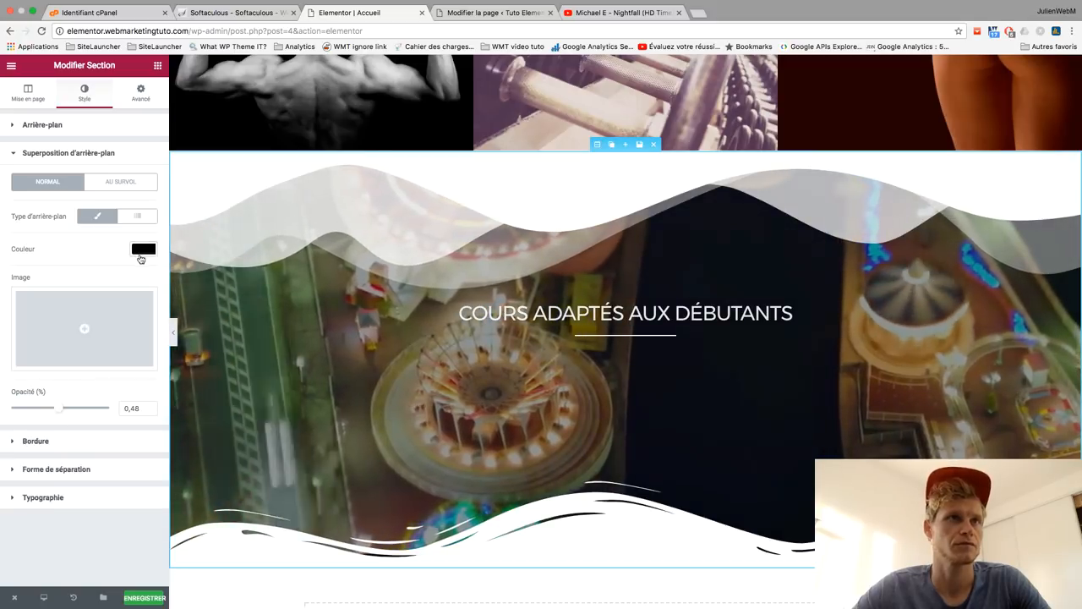
Step: Try green (#61ce70) as the section's background overlay color, and set it back to black (#000000)
{"action": "left_click", "coordinate": [144, 249]}
{"action": "left_click", "coordinate": [55, 385]}
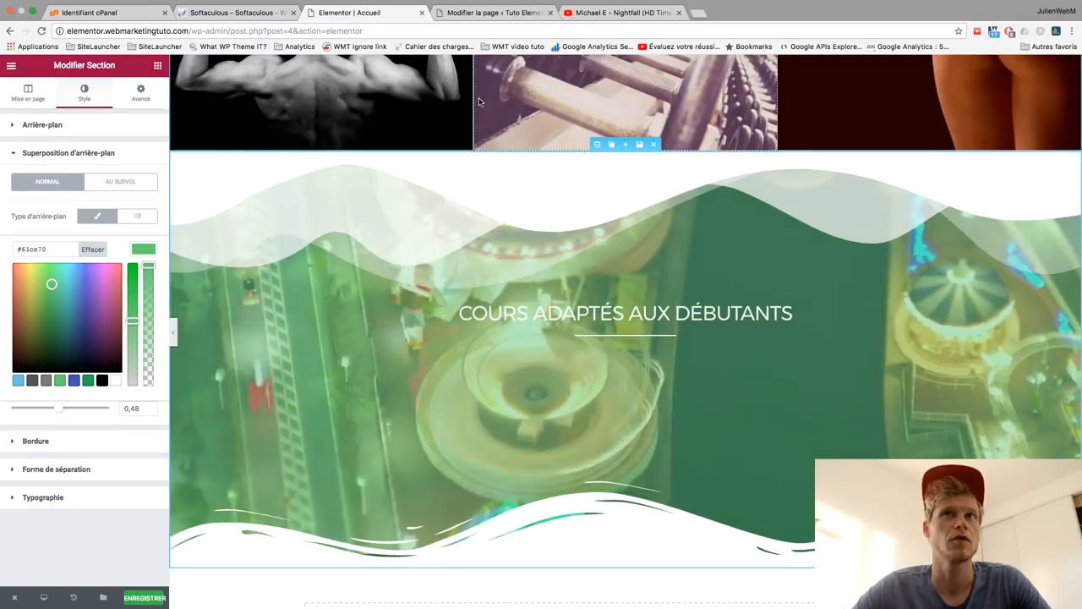
{"action": "scroll", "coordinate": [737, 156], "scroll_direction": "up", "scroll_amount": 5}
{"action": "scroll", "coordinate": [737, 156], "scroll_direction": "up", "scroll_amount": 2}
{"action": "scroll", "coordinate": [625, 317], "scroll_direction": "down", "scroll_amount": 8}
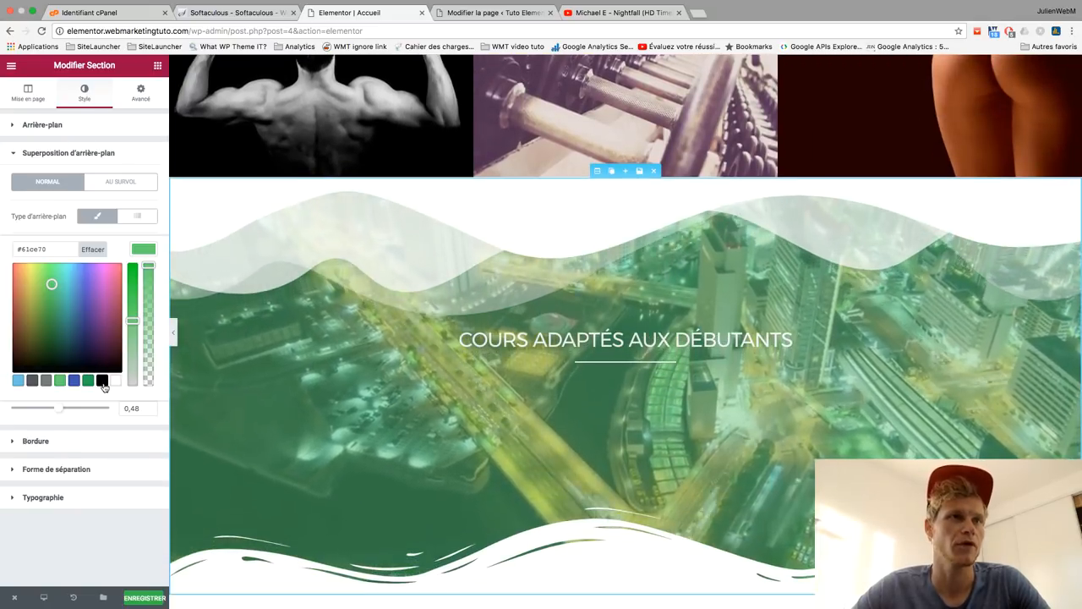
{"action": "left_click", "coordinate": [102, 381]}
Step: Switch to the finished example page and examine its three-image row, the "Cours adaptés aux débutants" section and the content below
{"action": "scroll", "coordinate": [548, 433], "scroll_direction": "down", "scroll_amount": 3}
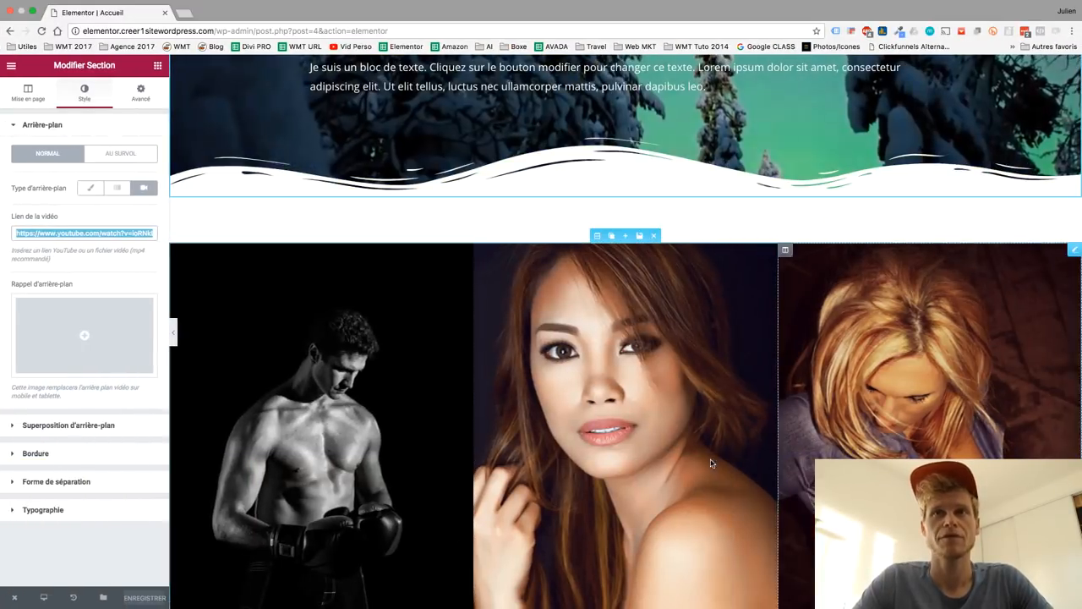
{"action": "scroll", "coordinate": [617, 431], "scroll_direction": "down", "scroll_amount": 3}
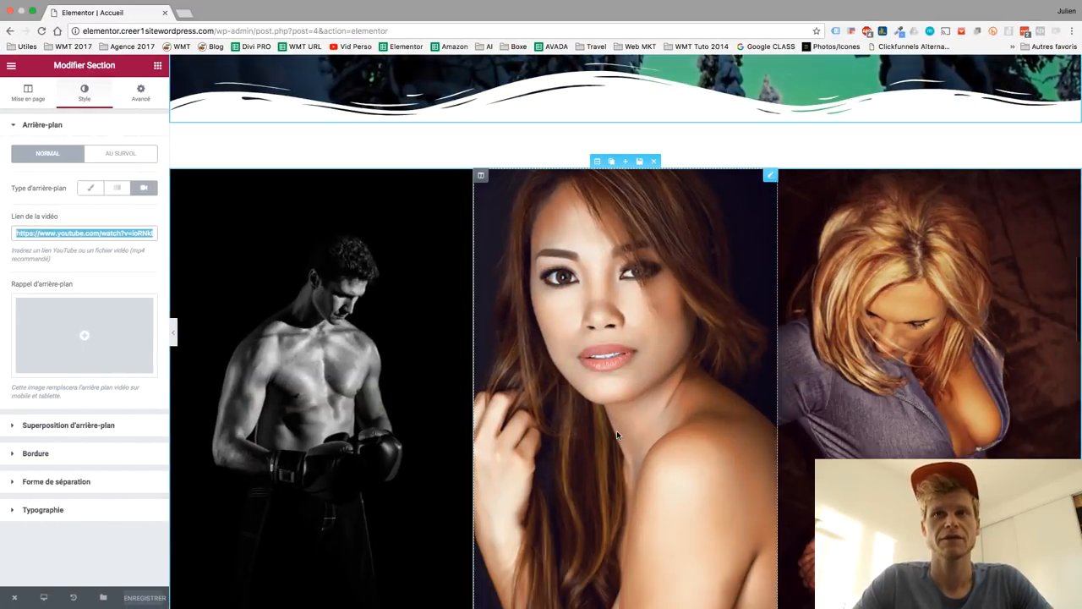
{"action": "scroll", "coordinate": [994, 336], "scroll_direction": "down", "scroll_amount": 5}
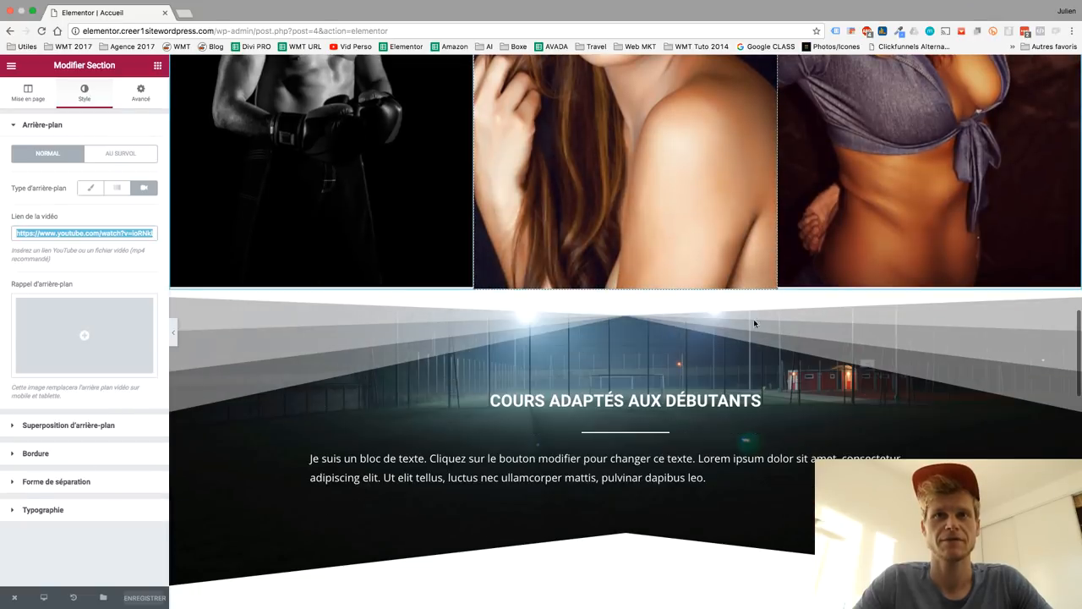
{"action": "scroll", "coordinate": [541, 363], "scroll_direction": "down", "scroll_amount": 4}
{"action": "scroll", "coordinate": [638, 198], "scroll_direction": "up", "scroll_amount": 3}
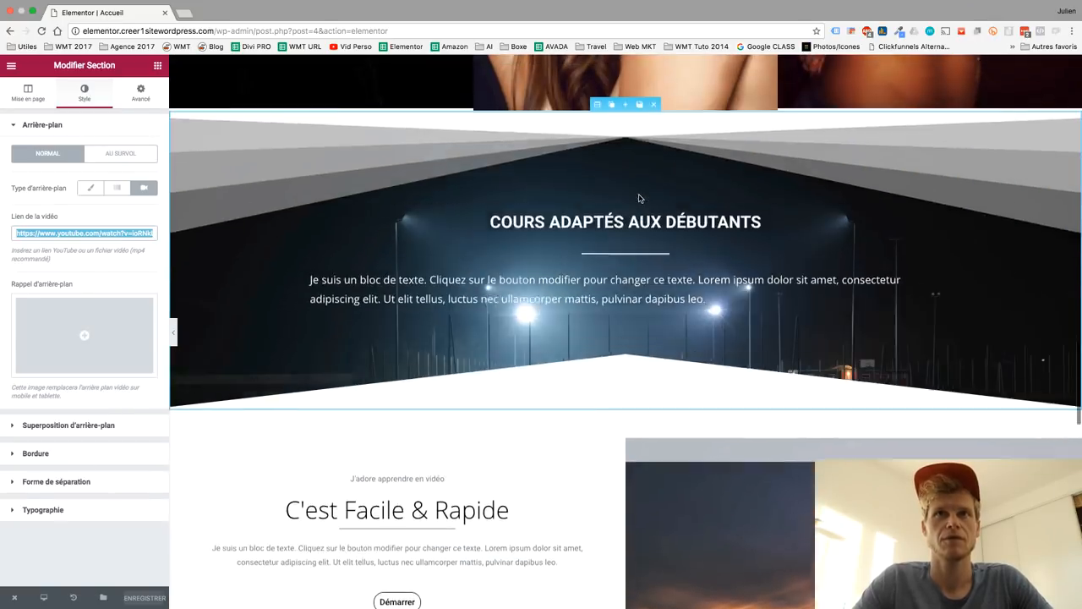
{"action": "scroll", "coordinate": [623, 341], "scroll_direction": "up", "scroll_amount": 1}
{"action": "scroll", "coordinate": [584, 516], "scroll_direction": "up", "scroll_amount": 2}
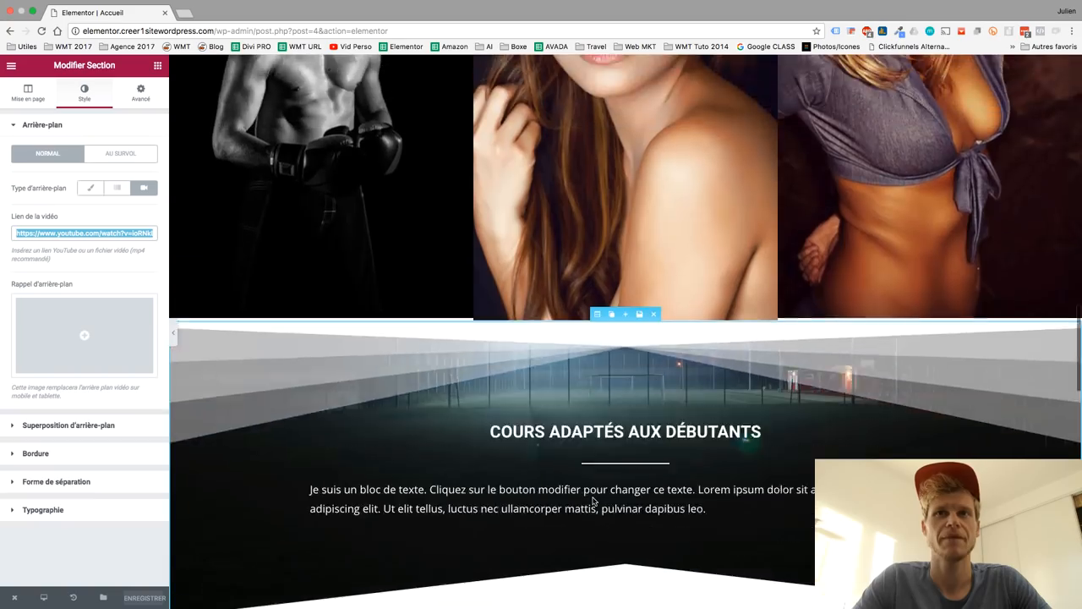
{"action": "scroll", "coordinate": [592, 502], "scroll_direction": "down", "scroll_amount": 5}
{"action": "scroll", "coordinate": [592, 501], "scroll_direction": "up", "scroll_amount": 5}
{"action": "scroll", "coordinate": [593, 500], "scroll_direction": "up", "scroll_amount": 2}
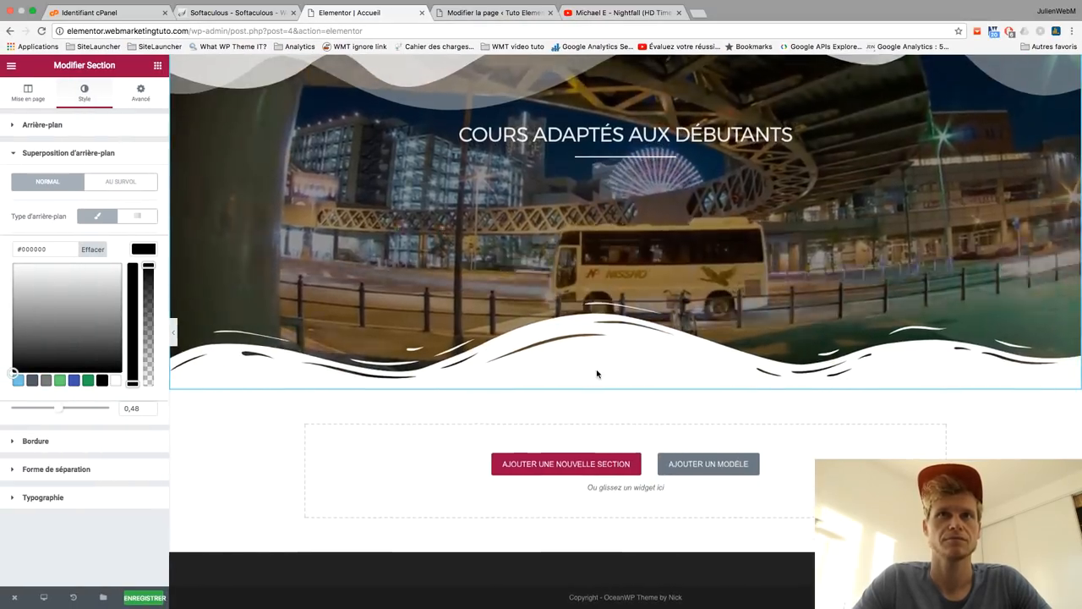
Step: Duplicate the full-width three-image section and move the copy below the "Cours adaptés aux débutants" section
{"action": "scroll", "coordinate": [597, 374], "scroll_direction": "up", "scroll_amount": 5}
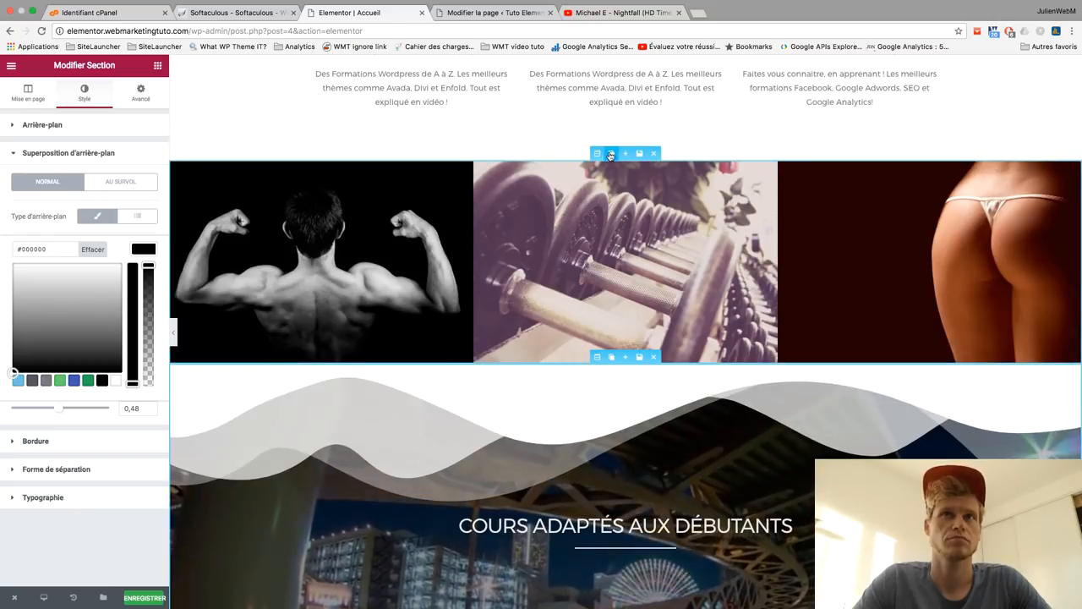
{"action": "left_click", "coordinate": [611, 154]}
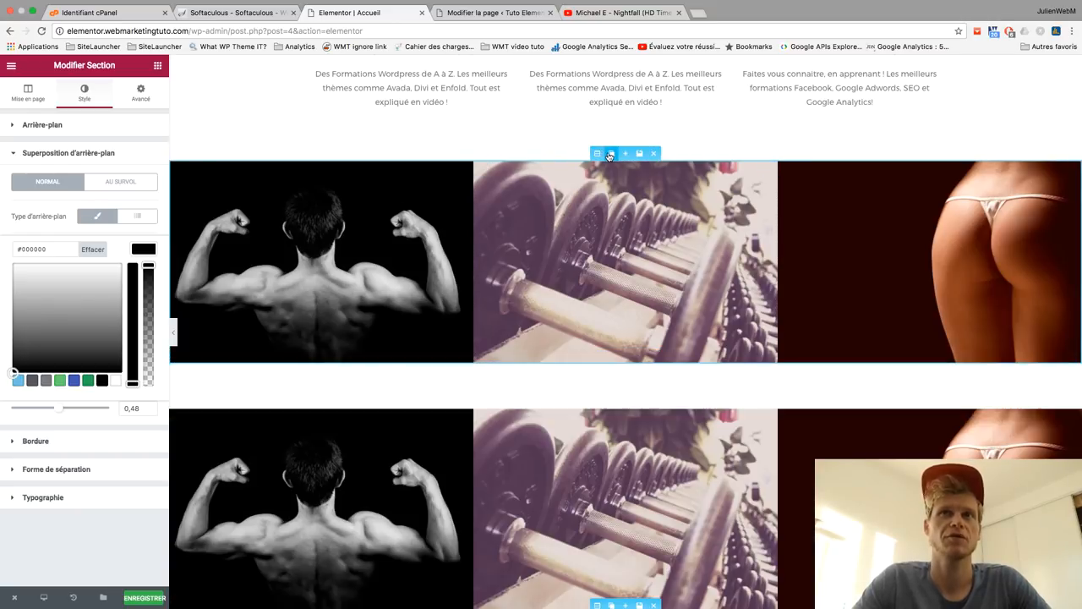
{"action": "scroll", "coordinate": [507, 296], "scroll_direction": "down", "scroll_amount": 2}
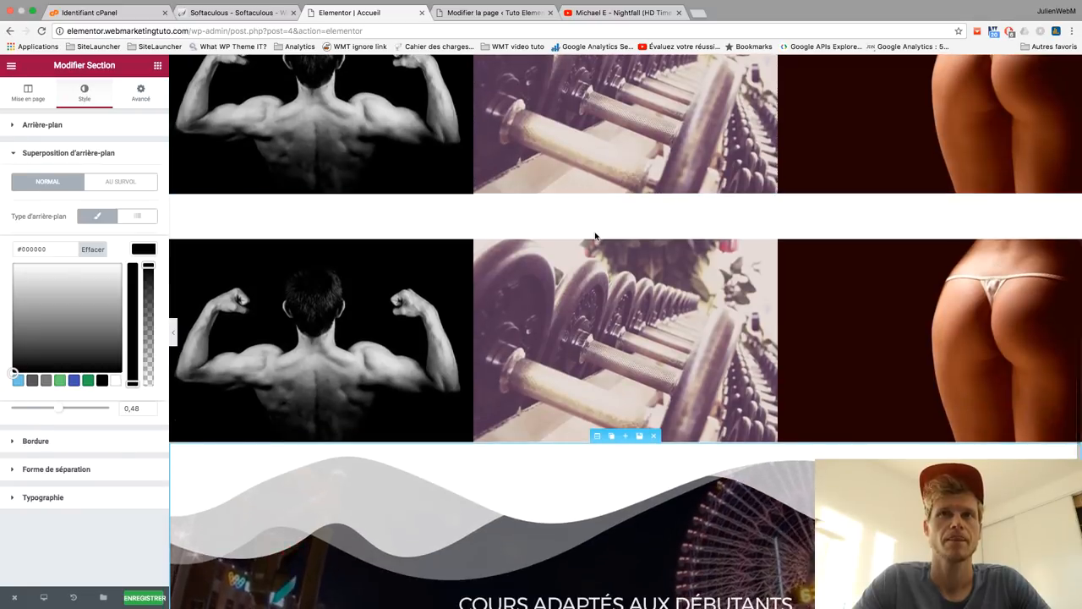
{"action": "left_click_drag", "start_coordinate": [599, 238], "coordinate": [561, 503]}
{"action": "scroll", "coordinate": [561, 503], "scroll_direction": "down", "scroll_amount": 3}
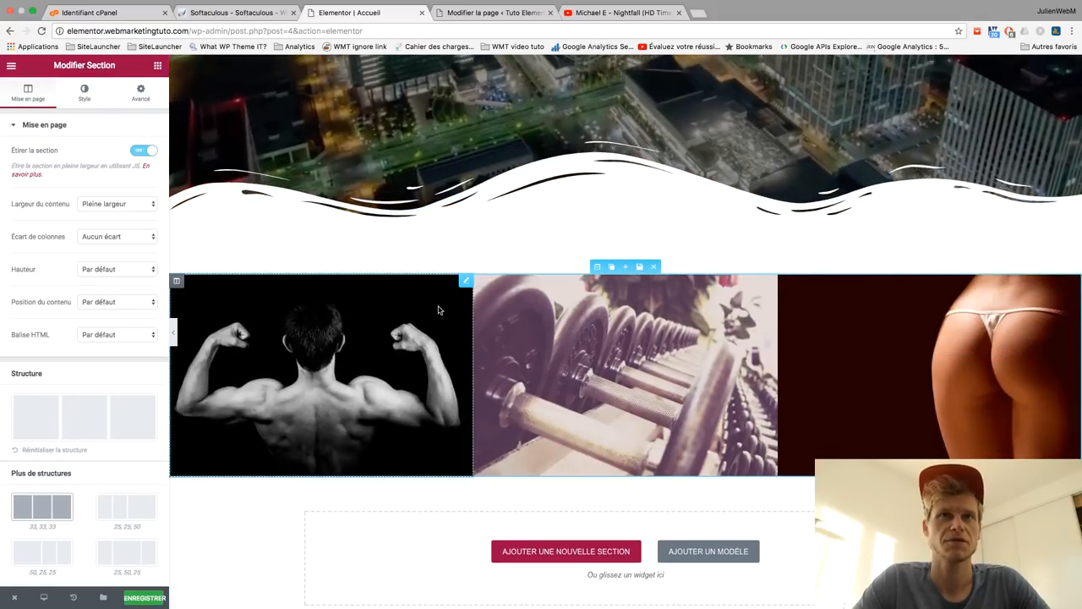
Step: Replace the first column's image in the copied section with Good-looking-Woman.jpg from the media library
{"action": "left_click", "coordinate": [440, 354]}
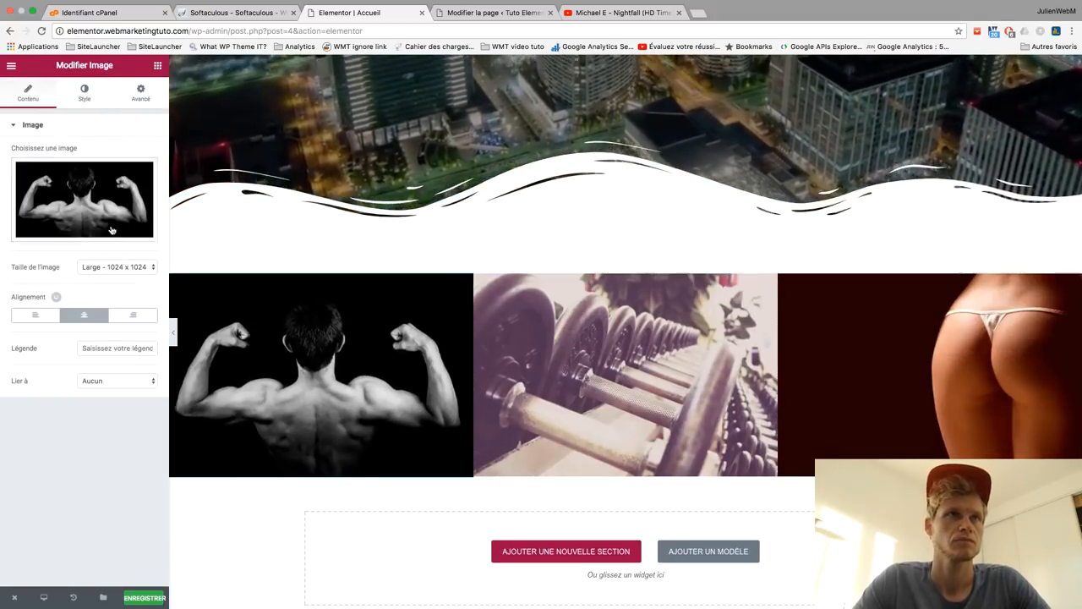
{"action": "left_click", "coordinate": [108, 226]}
{"action": "left_click", "coordinate": [104, 211]}
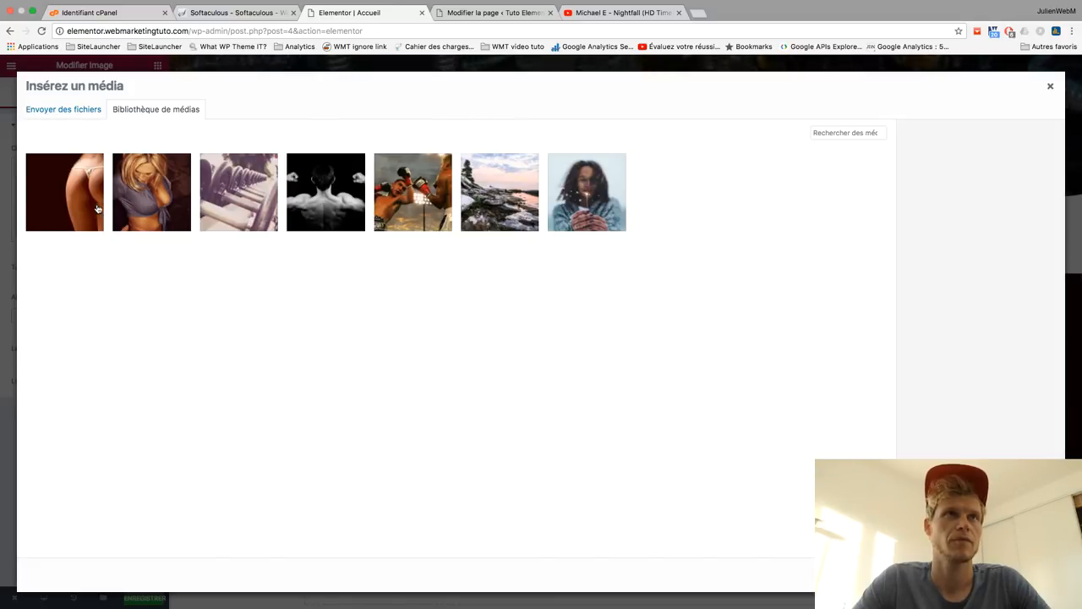
{"action": "left_click", "coordinate": [152, 211]}
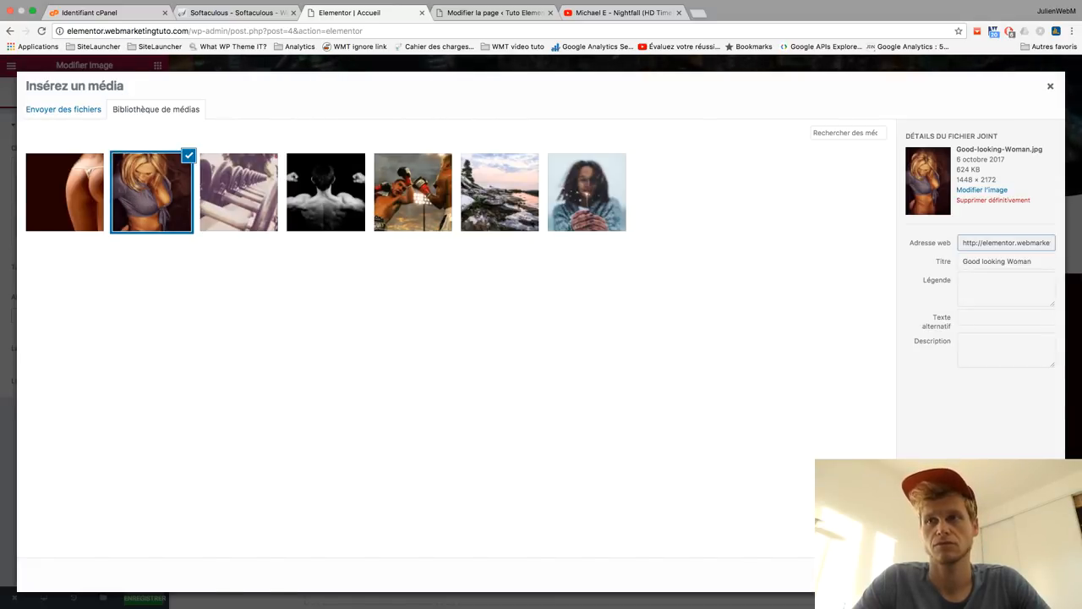
{"action": "left_click", "coordinate": [1020, 575]}
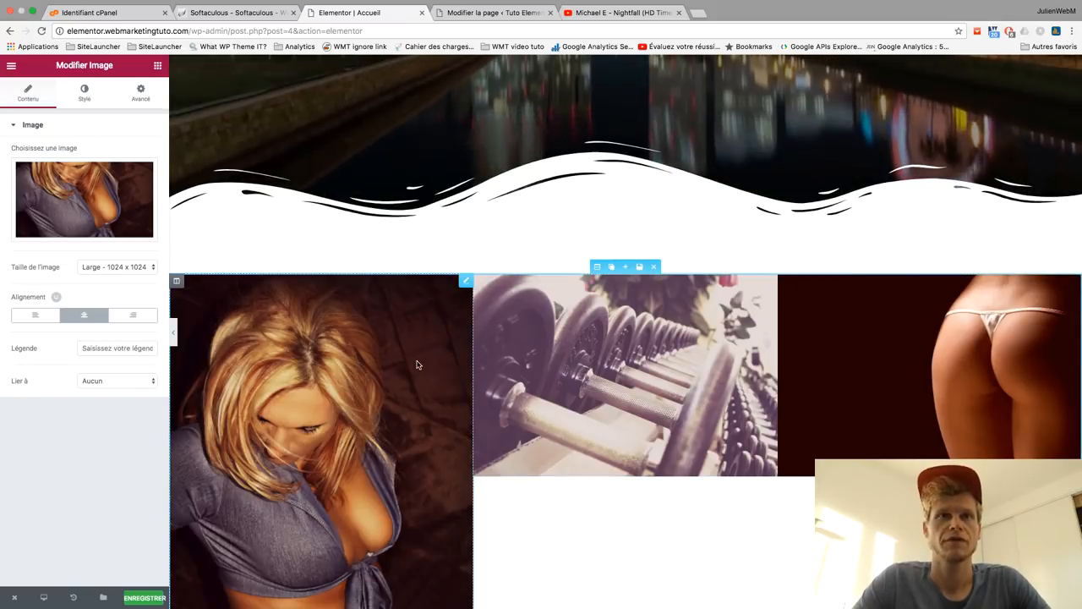
Step: Delete the images in the second and third columns of the copied section
{"action": "scroll", "coordinate": [418, 365], "scroll_direction": "down", "scroll_amount": 2}
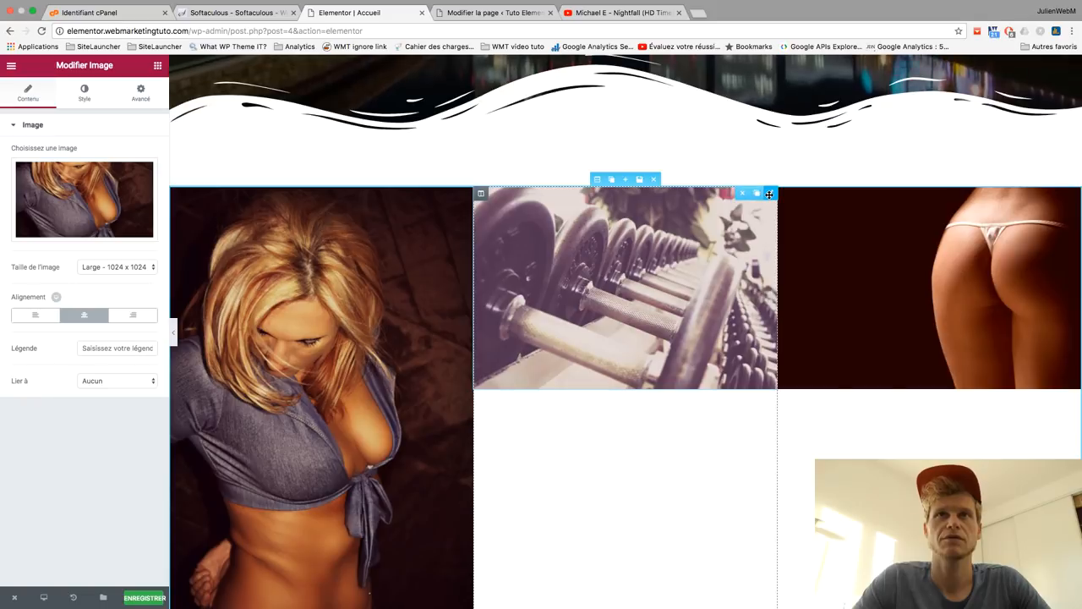
{"action": "left_click", "coordinate": [769, 193]}
{"action": "left_click", "coordinate": [743, 194]}
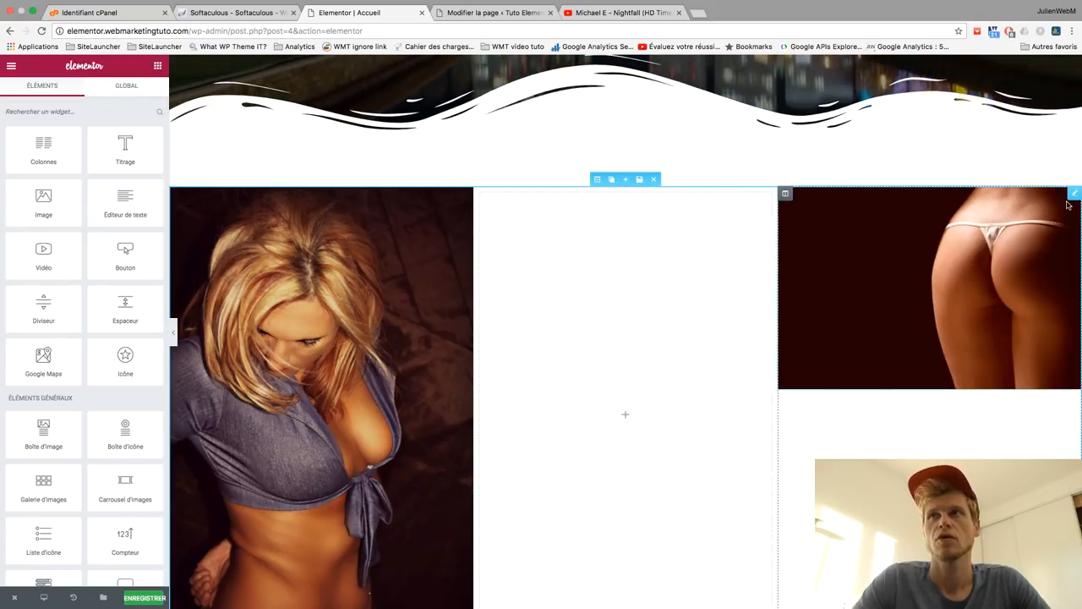
{"action": "left_click", "coordinate": [1074, 193]}
{"action": "left_click", "coordinate": [1045, 194]}
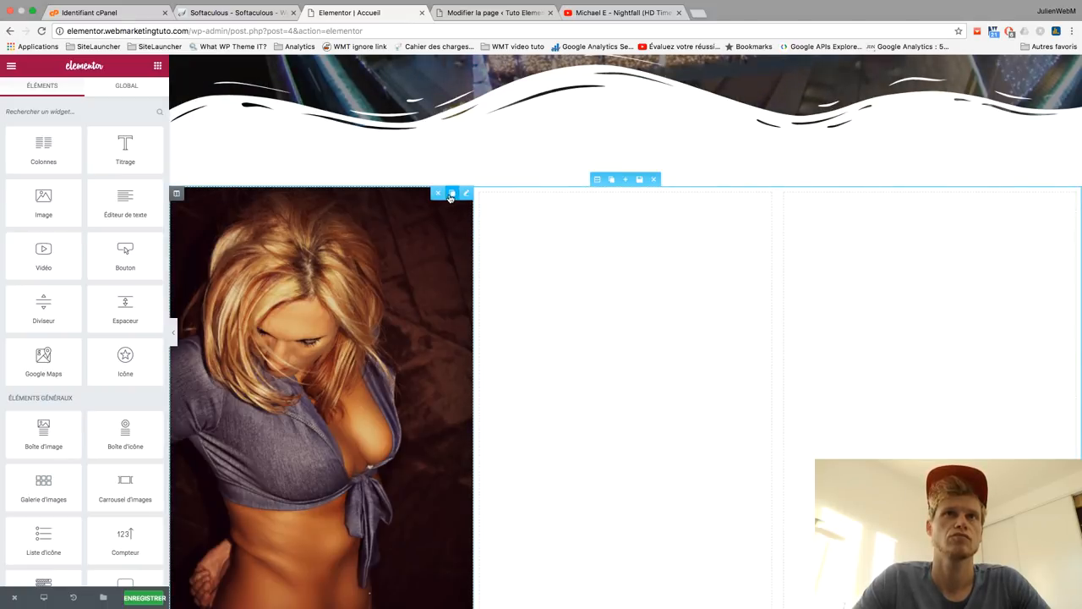
Step: Duplicate the first column's image and move the copies into the empty second and third columns
{"action": "scroll", "coordinate": [452, 285], "scroll_direction": "down", "scroll_amount": 3}
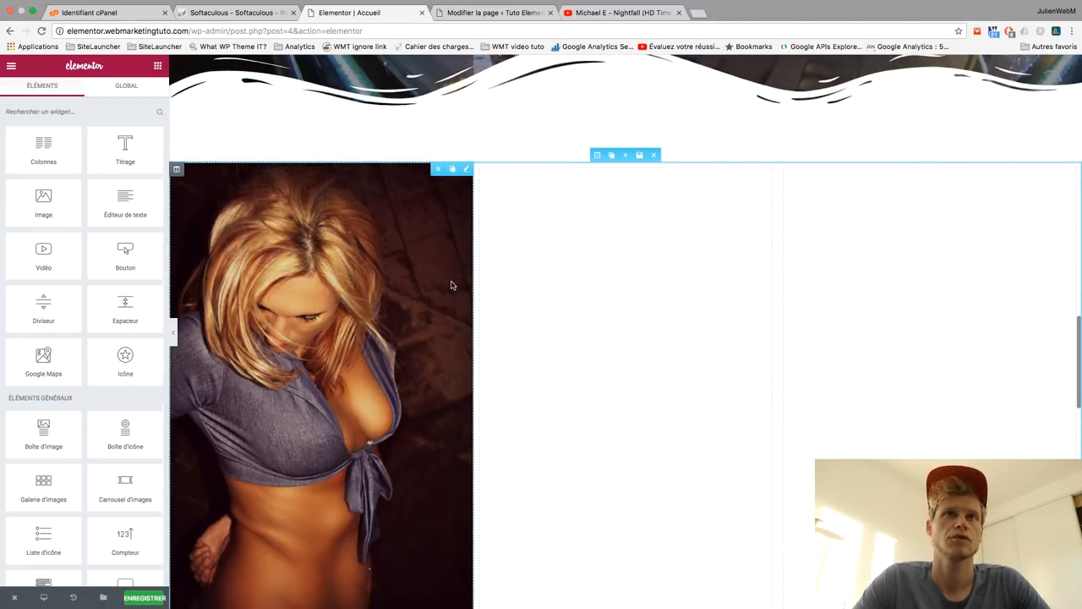
{"action": "scroll", "coordinate": [451, 285], "scroll_direction": "up", "scroll_amount": 3}
{"action": "left_click_drag", "start_coordinate": [428, 295], "coordinate": [548, 294]}
{"action": "left_click_drag", "start_coordinate": [766, 315], "coordinate": [845, 328]}
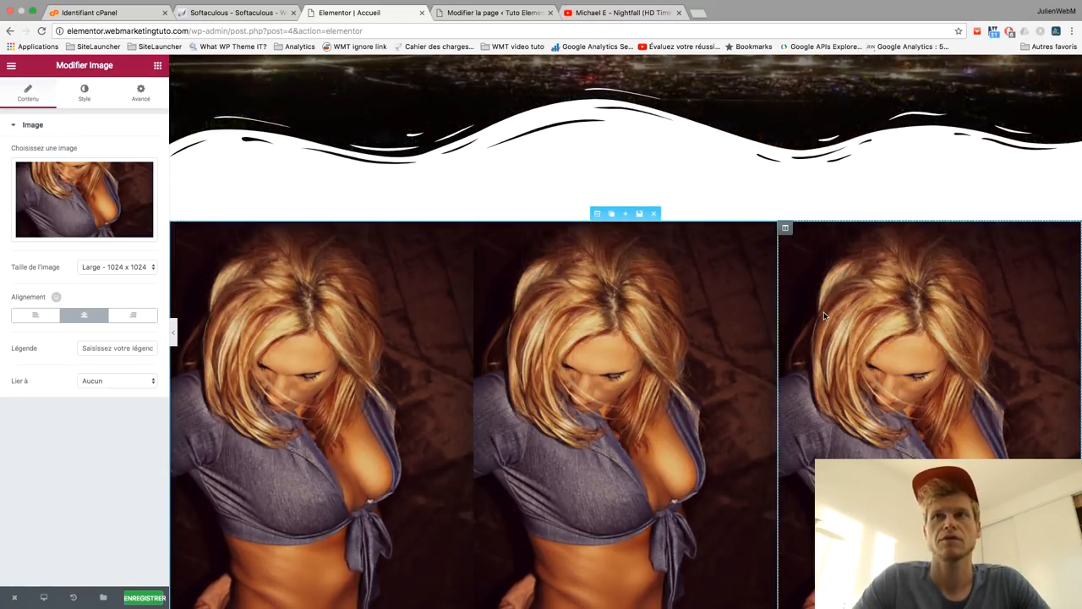
Step: Replace the second column's image by uploading and inserting 8. Fille et Poids.jpg
{"action": "scroll", "coordinate": [668, 320], "scroll_direction": "down", "scroll_amount": 1}
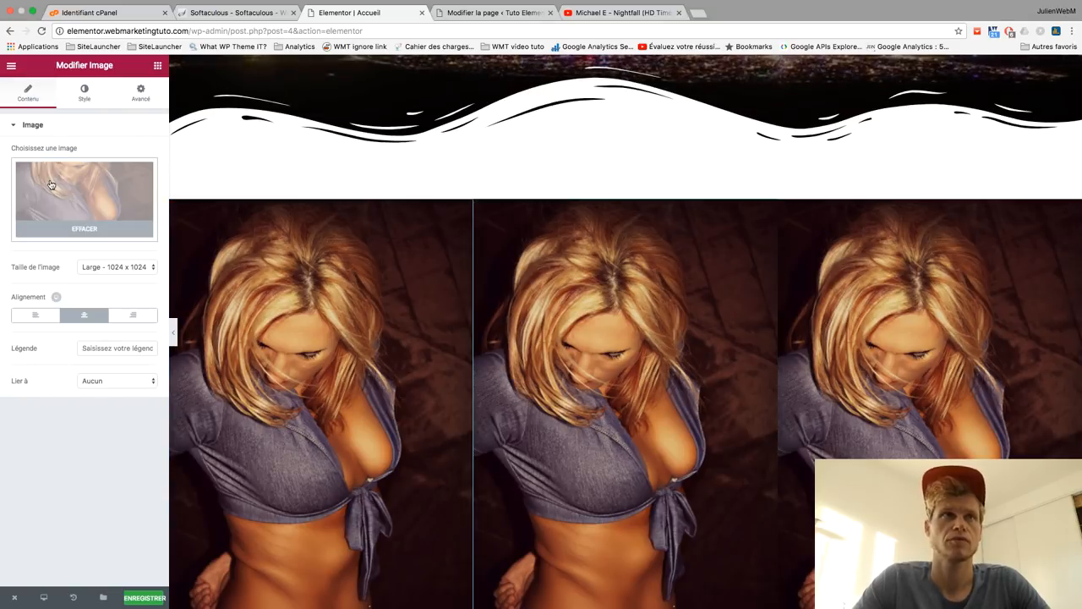
{"action": "left_click", "coordinate": [85, 199]}
{"action": "left_click", "coordinate": [72, 110]}
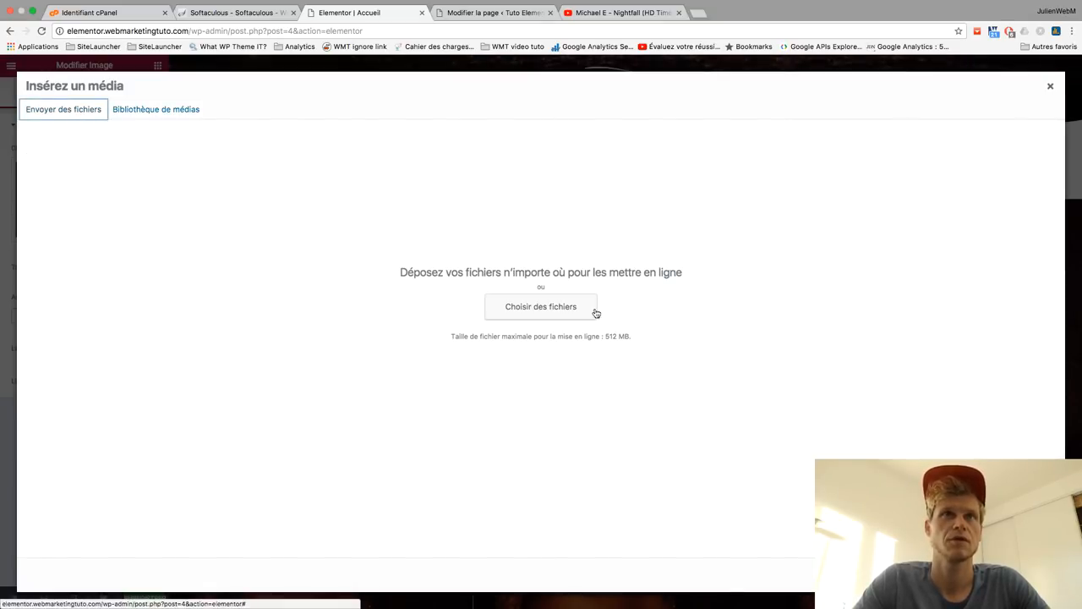
{"action": "left_click", "coordinate": [576, 314]}
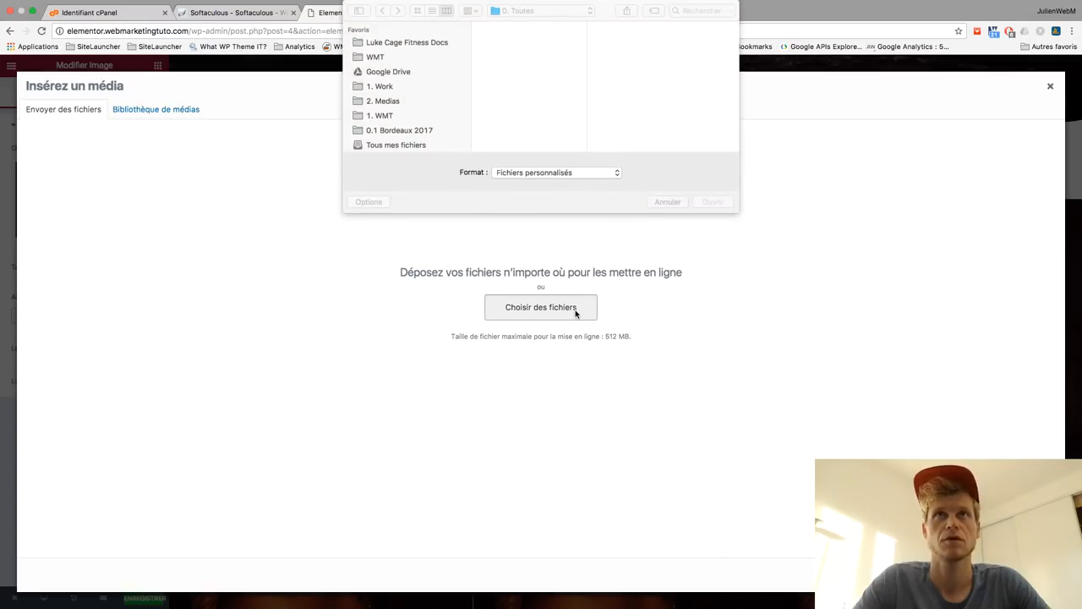
{"action": "scroll", "coordinate": [514, 119], "scroll_direction": "down", "scroll_amount": 2}
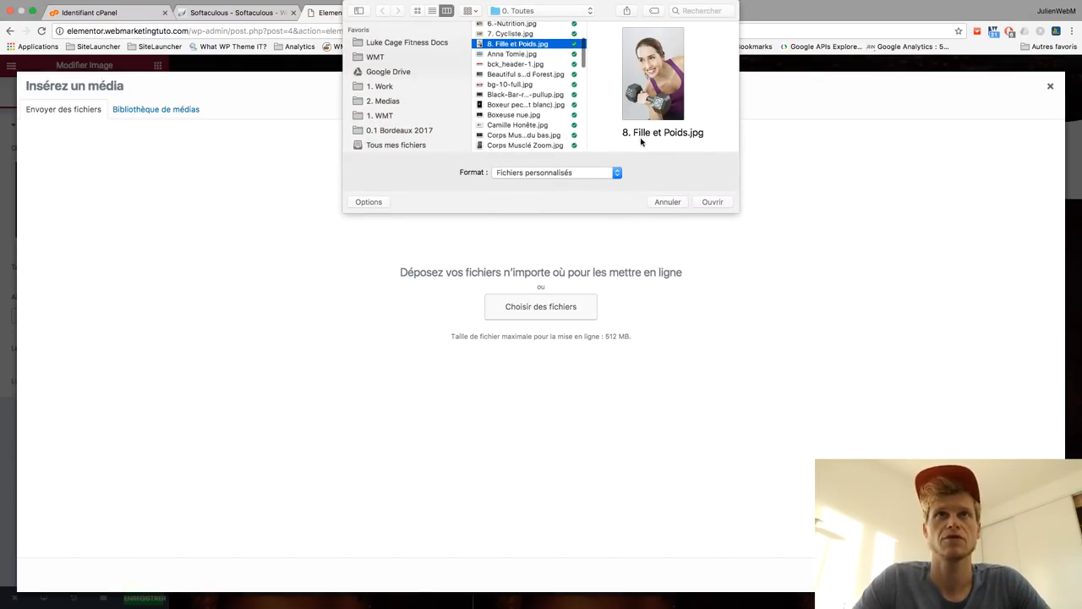
{"action": "left_click", "coordinate": [713, 201]}
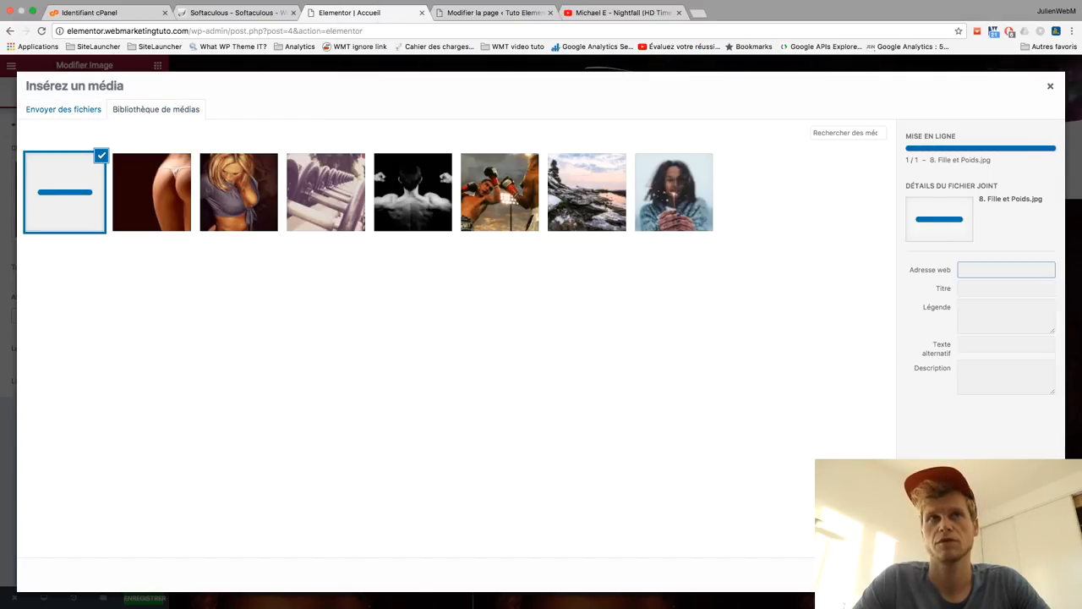
{"action": "left_click", "coordinate": [1015, 575]}
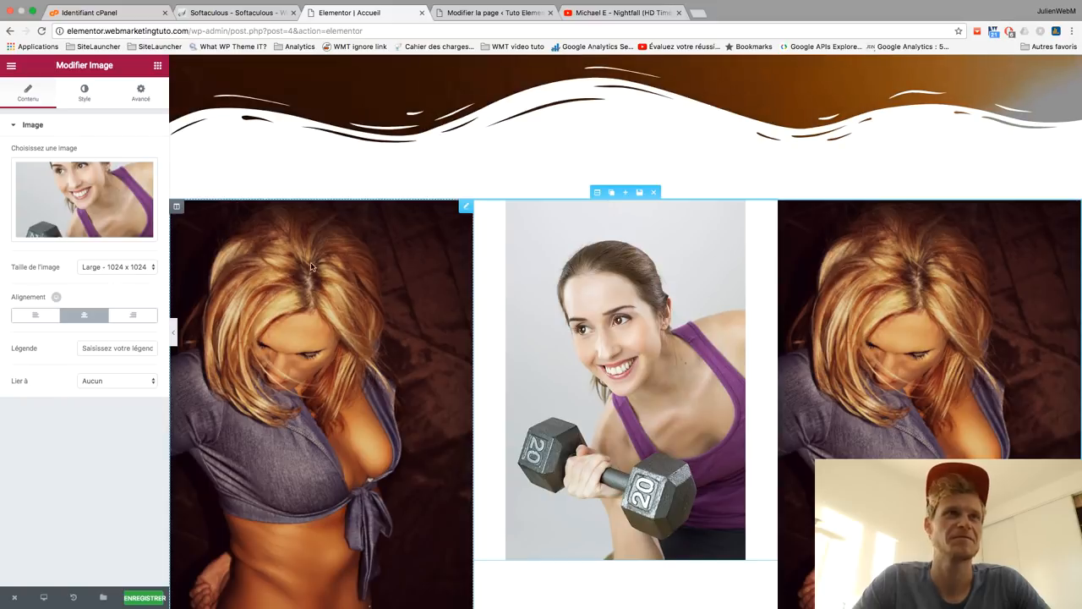
Step: Browse the image files and replace the second column's image with an upload of Boxeur pectoraux (noir et blanc).jpg
{"action": "scroll", "coordinate": [732, 197], "scroll_direction": "down", "scroll_amount": 1}
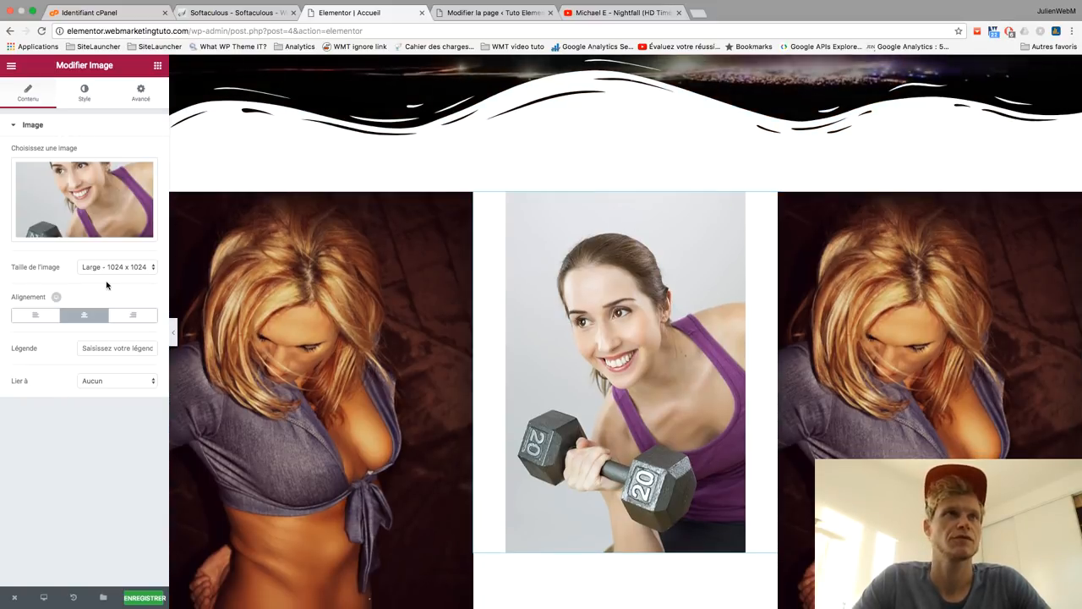
{"action": "left_click", "coordinate": [98, 224]}
{"action": "left_click", "coordinate": [81, 119]}
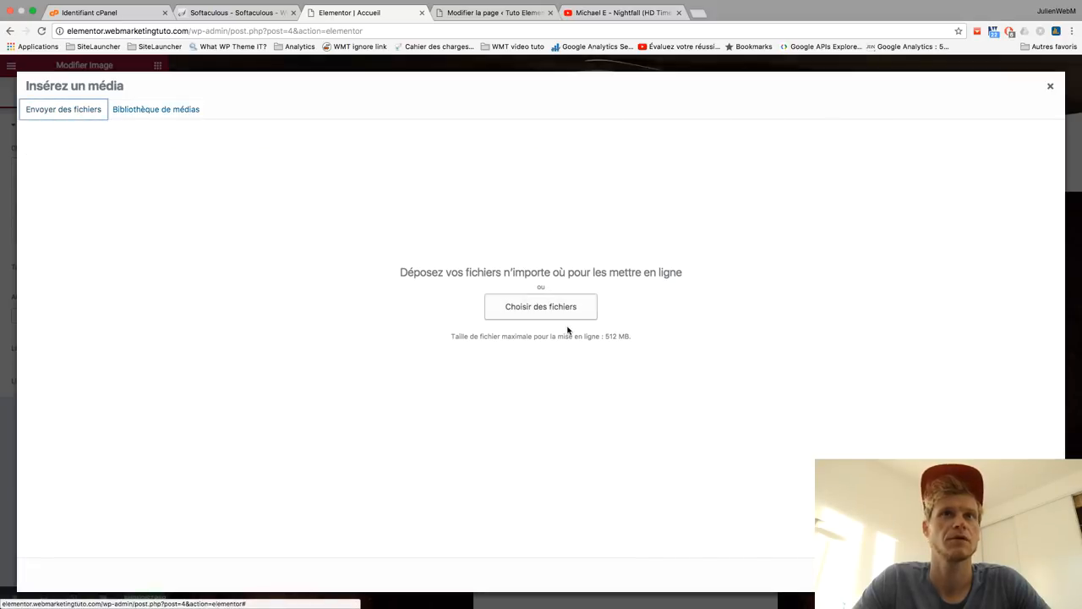
{"action": "left_click", "coordinate": [554, 317]}
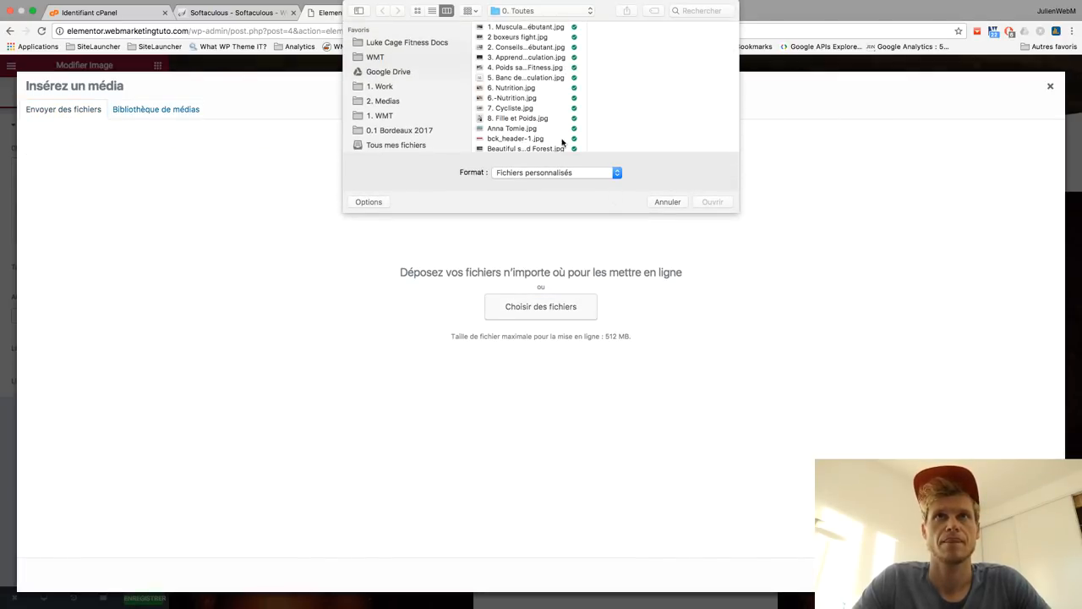
{"action": "scroll", "coordinate": [546, 127], "scroll_direction": "down", "scroll_amount": 5}
{"action": "left_click", "coordinate": [513, 85]}
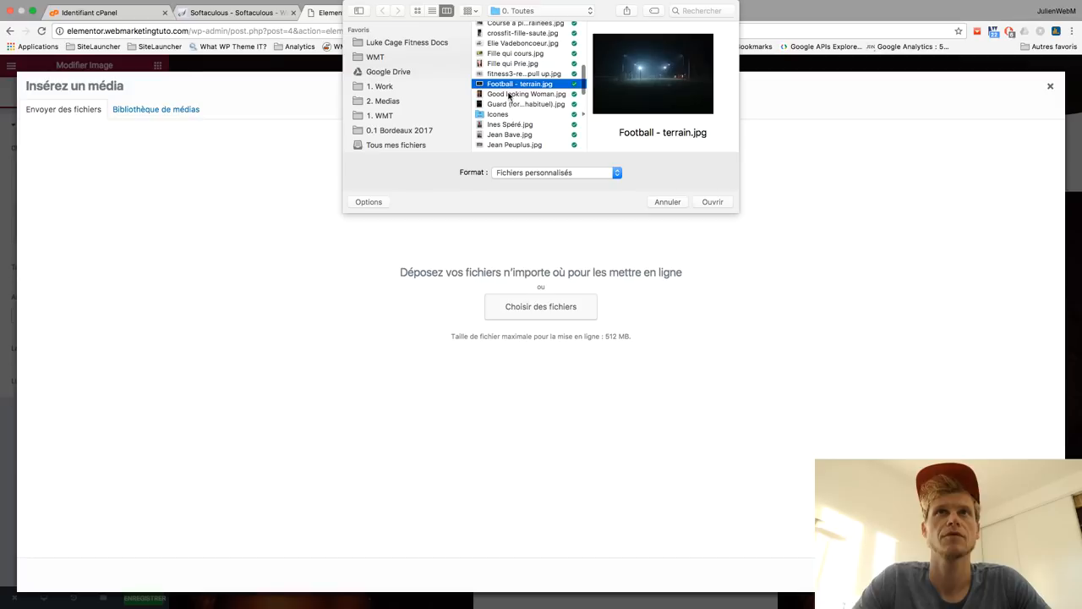
{"action": "left_click", "coordinate": [512, 93]}
{"action": "left_click", "coordinate": [508, 104]}
{"action": "scroll", "coordinate": [513, 108], "scroll_direction": "down", "scroll_amount": 4}
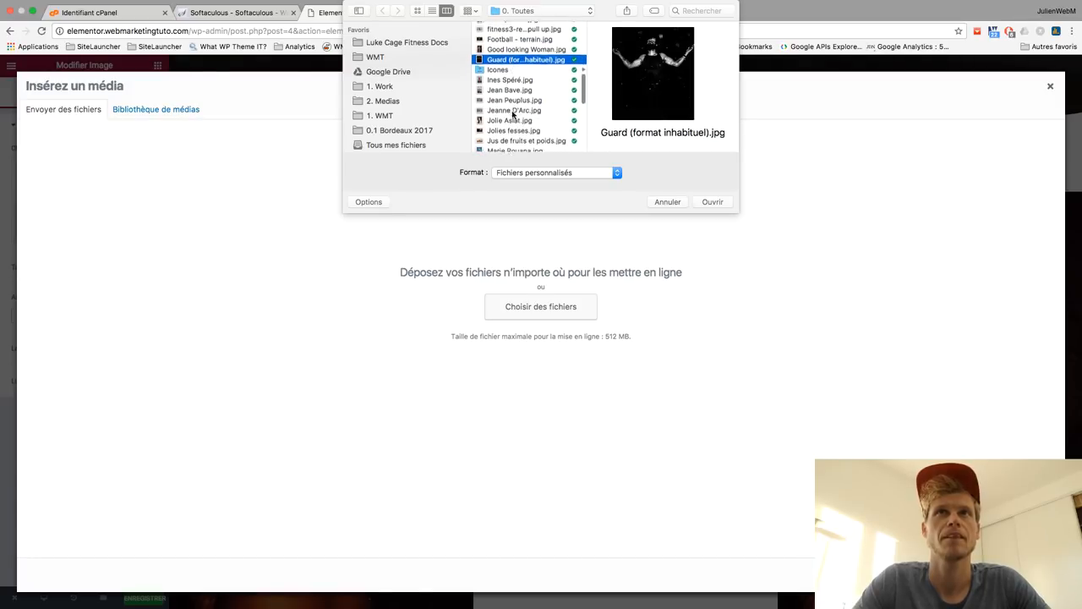
{"action": "left_click", "coordinate": [508, 85]}
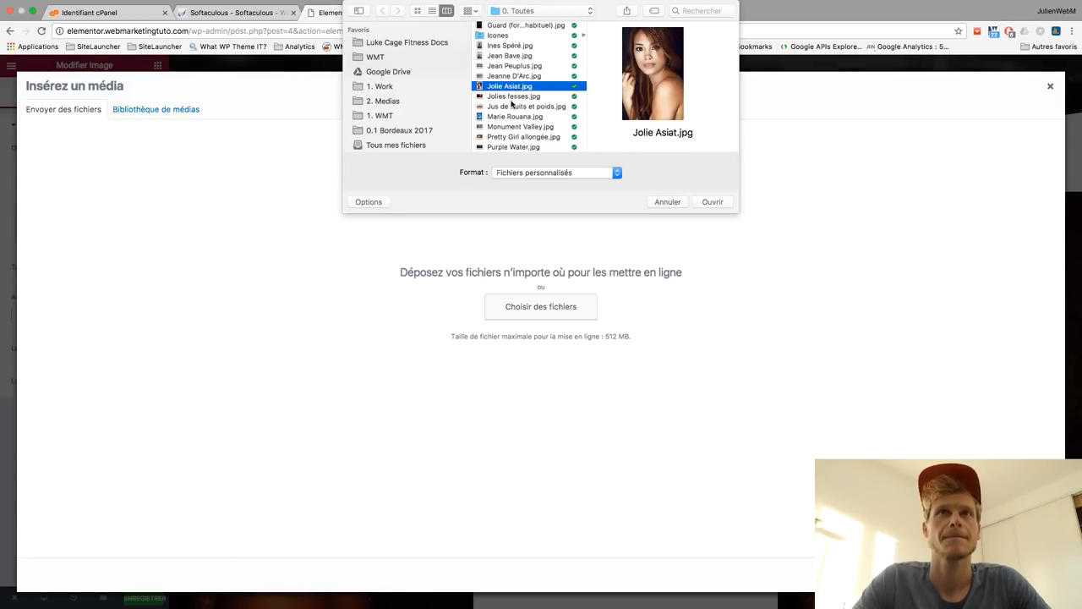
{"action": "left_click", "coordinate": [512, 96]}
{"action": "scroll", "coordinate": [510, 98], "scroll_direction": "down", "scroll_amount": 3}
{"action": "left_click", "coordinate": [511, 87]}
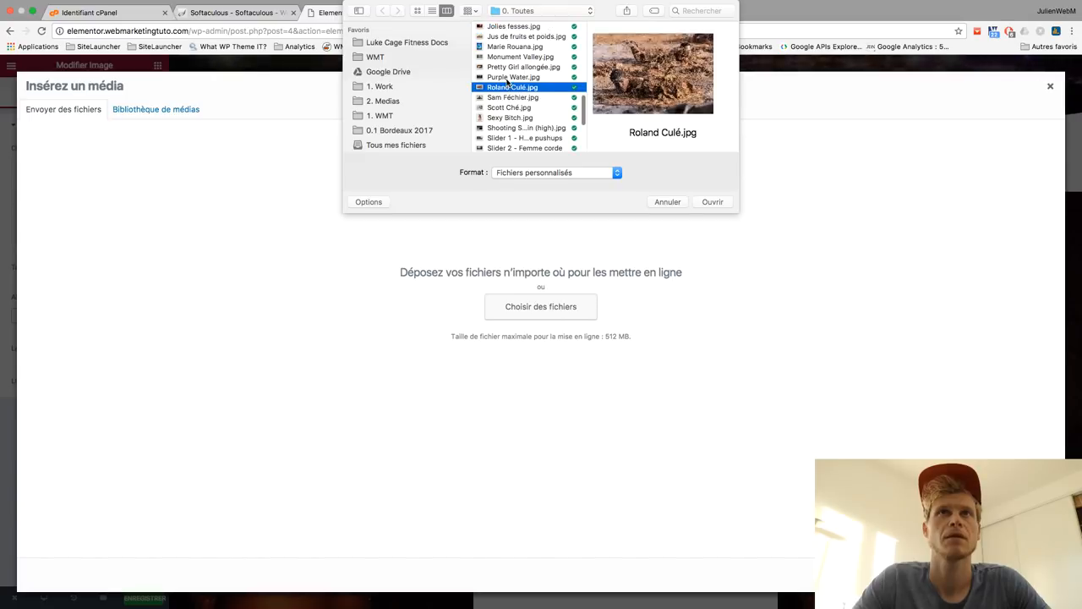
{"action": "left_click", "coordinate": [507, 78]}
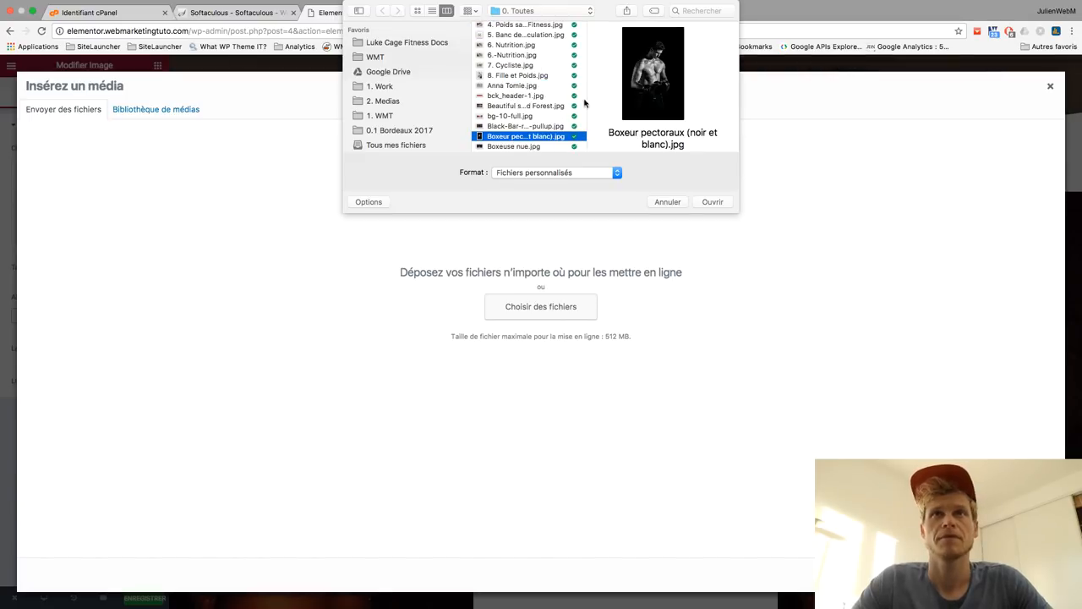
{"action": "left_click", "coordinate": [713, 202]}
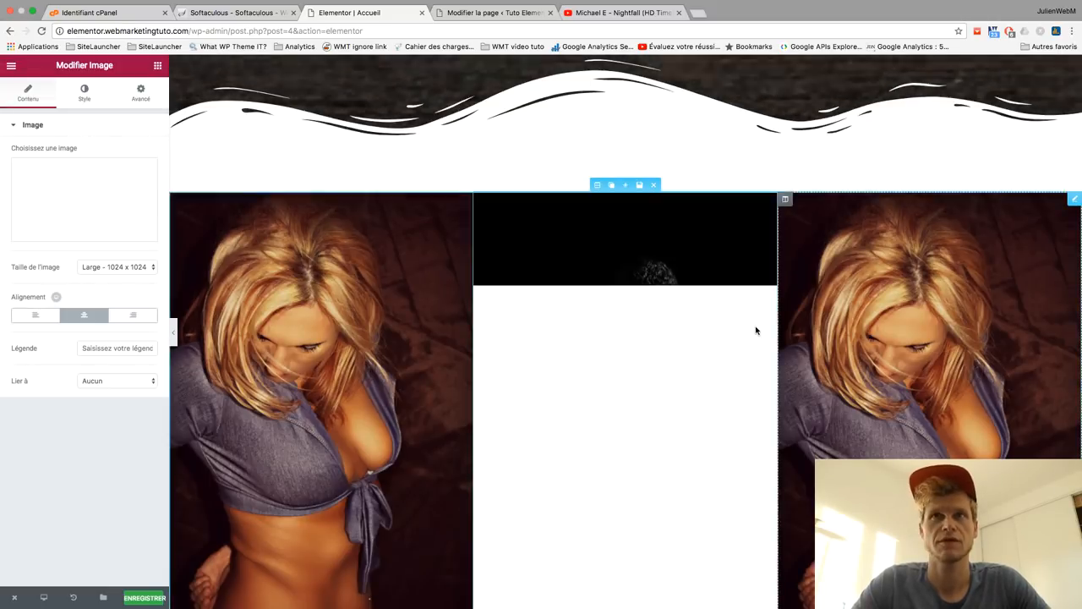
{"action": "scroll", "coordinate": [756, 331], "scroll_direction": "down", "scroll_amount": 3}
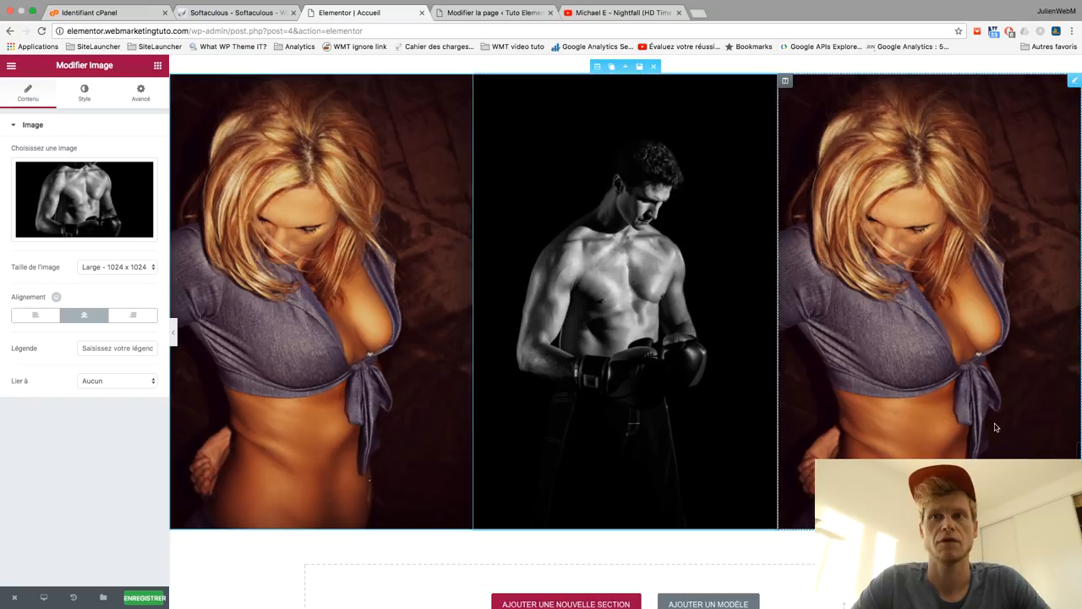
{"action": "scroll", "coordinate": [820, 300], "scroll_direction": "up", "scroll_amount": 1}
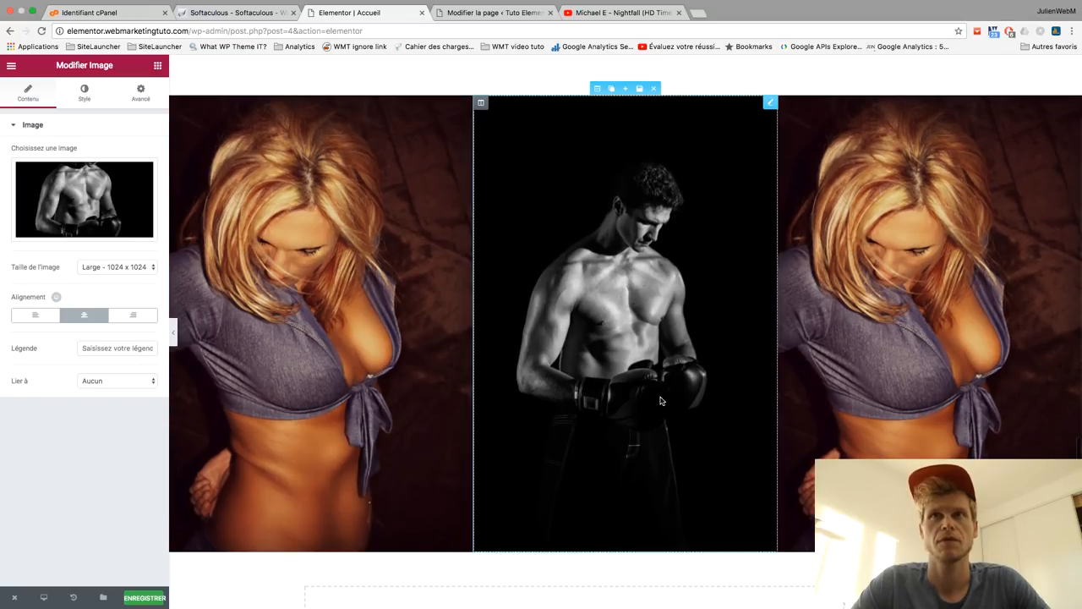
Step: Add an empty single-column section below the second three-image row
{"action": "scroll", "coordinate": [652, 401], "scroll_direction": "down", "scroll_amount": 4}
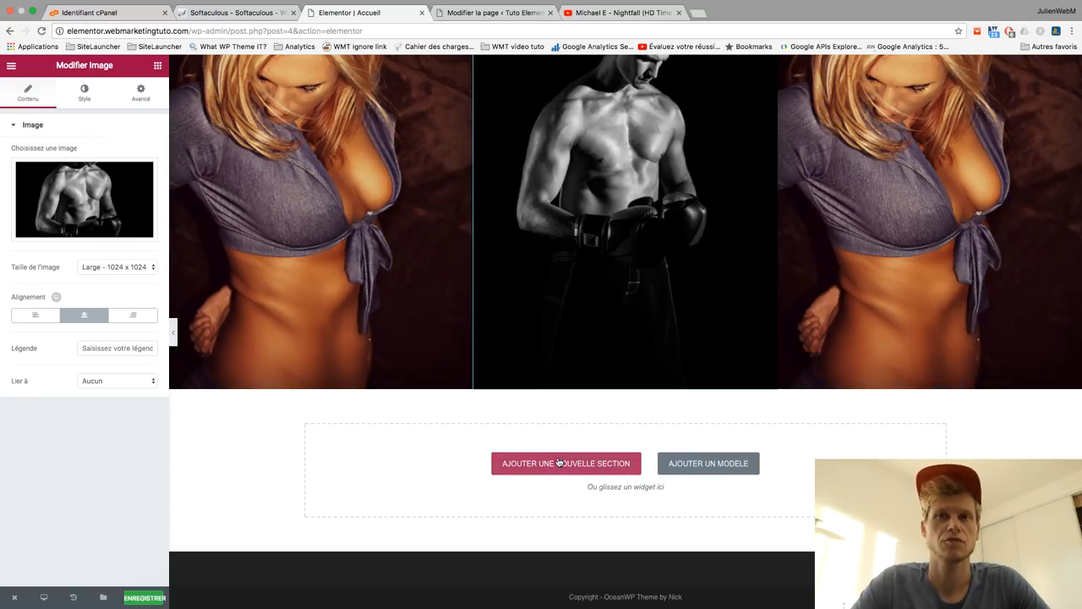
{"action": "left_click", "coordinate": [559, 461]}
{"action": "left_click", "coordinate": [473, 495]}
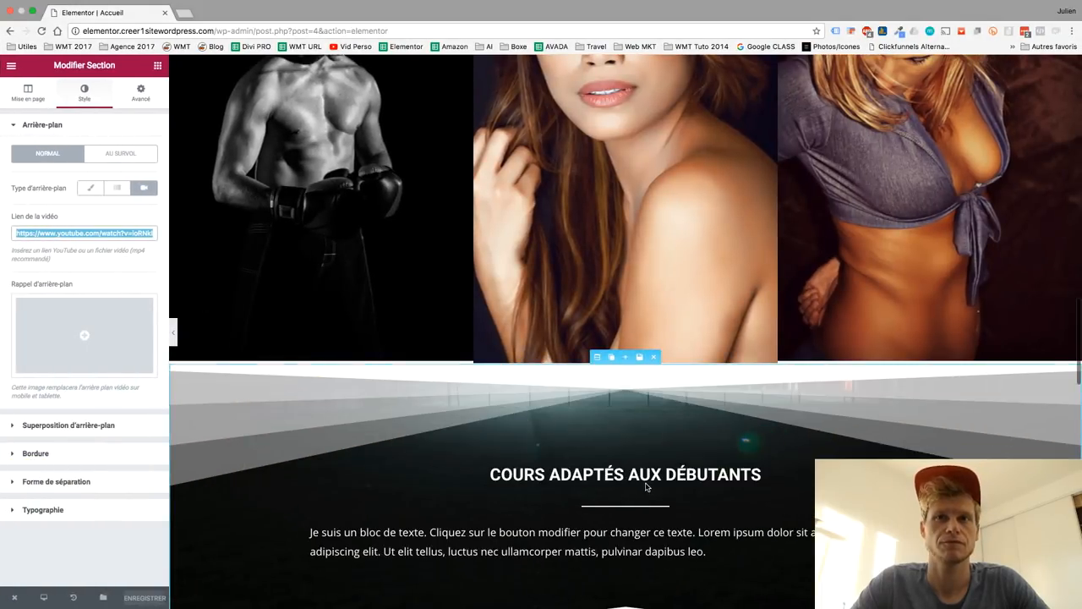
Step: Duplicate the "Cours adaptés aux débutants" section and move the copy directly below the second three-image row
{"action": "scroll", "coordinate": [646, 487], "scroll_direction": "down", "scroll_amount": 3}
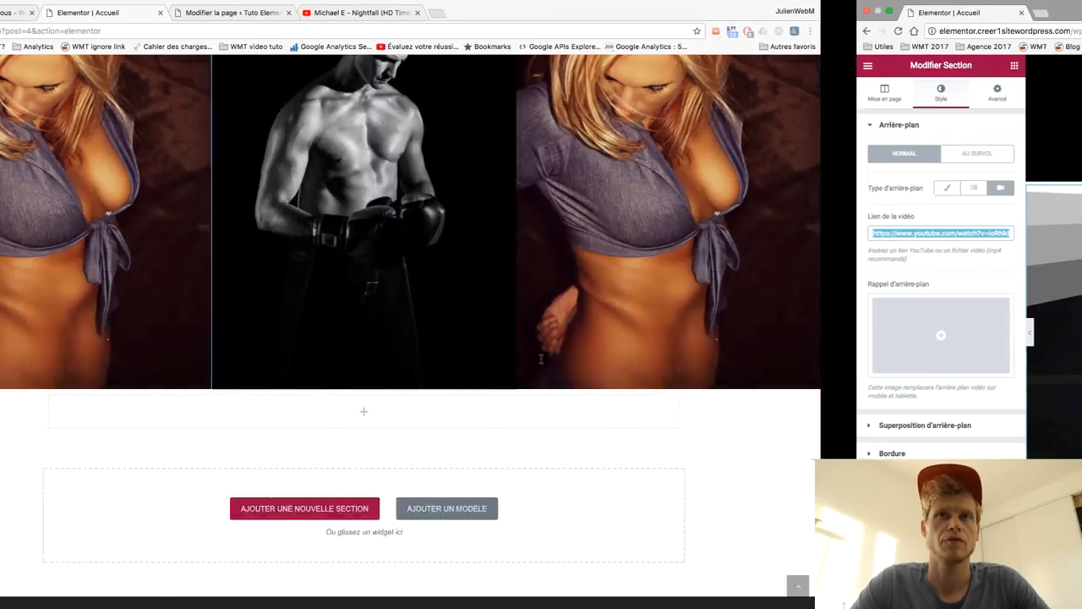
{"action": "scroll", "coordinate": [551, 275], "scroll_direction": "up", "scroll_amount": 6}
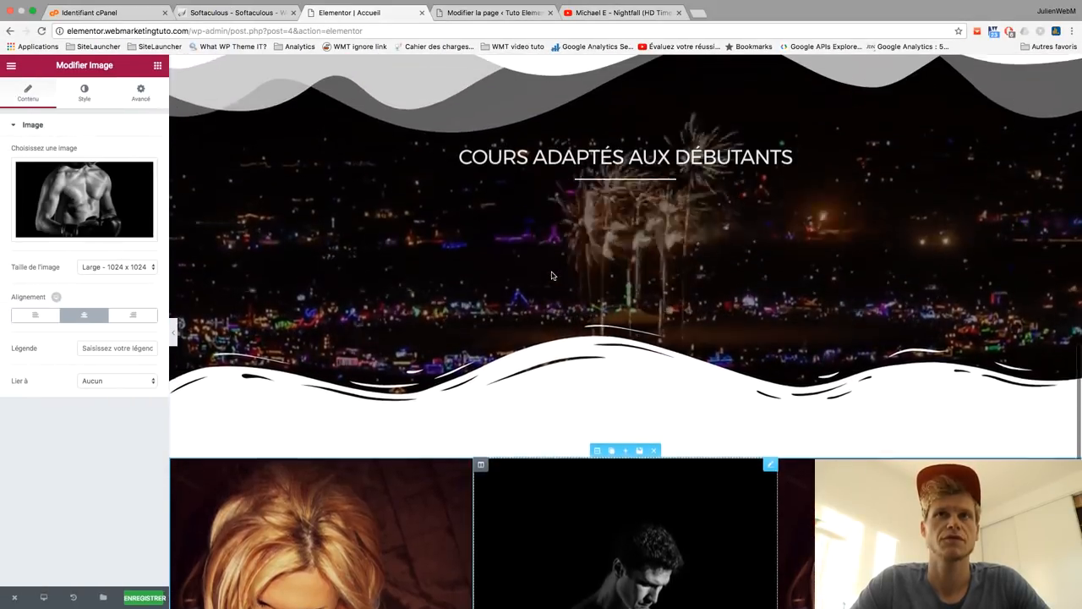
{"action": "scroll", "coordinate": [551, 276], "scroll_direction": "up", "scroll_amount": 2}
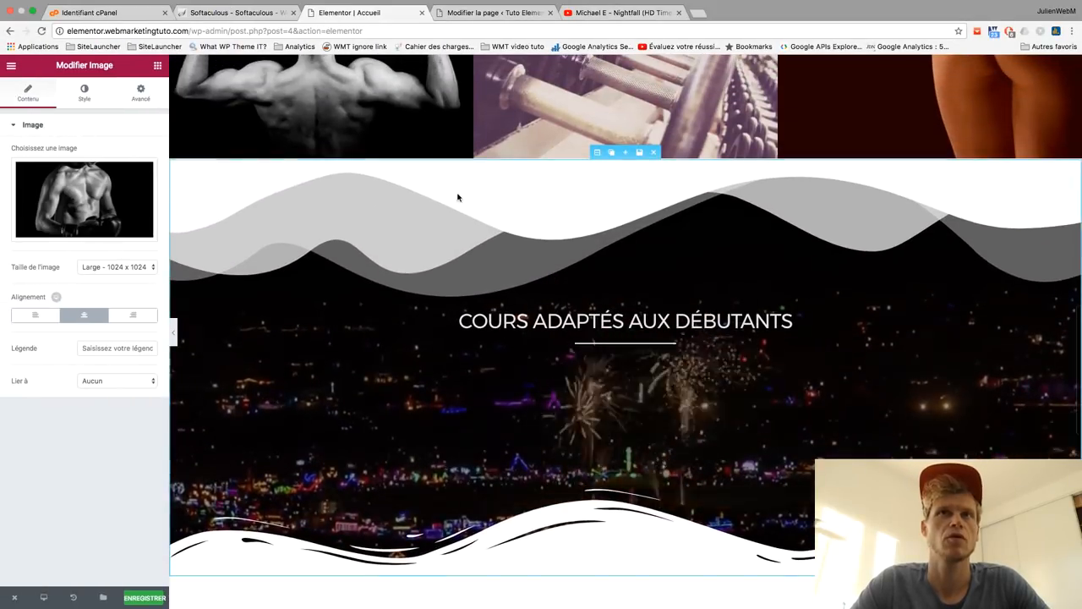
{"action": "left_click", "coordinate": [609, 155]}
{"action": "scroll", "coordinate": [527, 380], "scroll_direction": "down", "scroll_amount": 6}
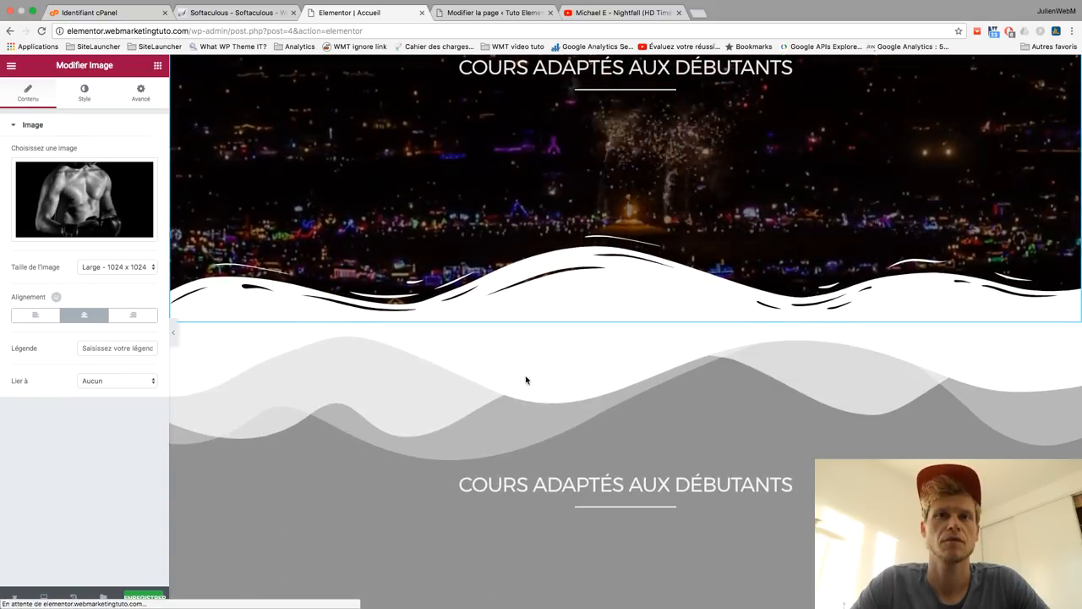
{"action": "scroll", "coordinate": [596, 309], "scroll_direction": "down", "scroll_amount": 2}
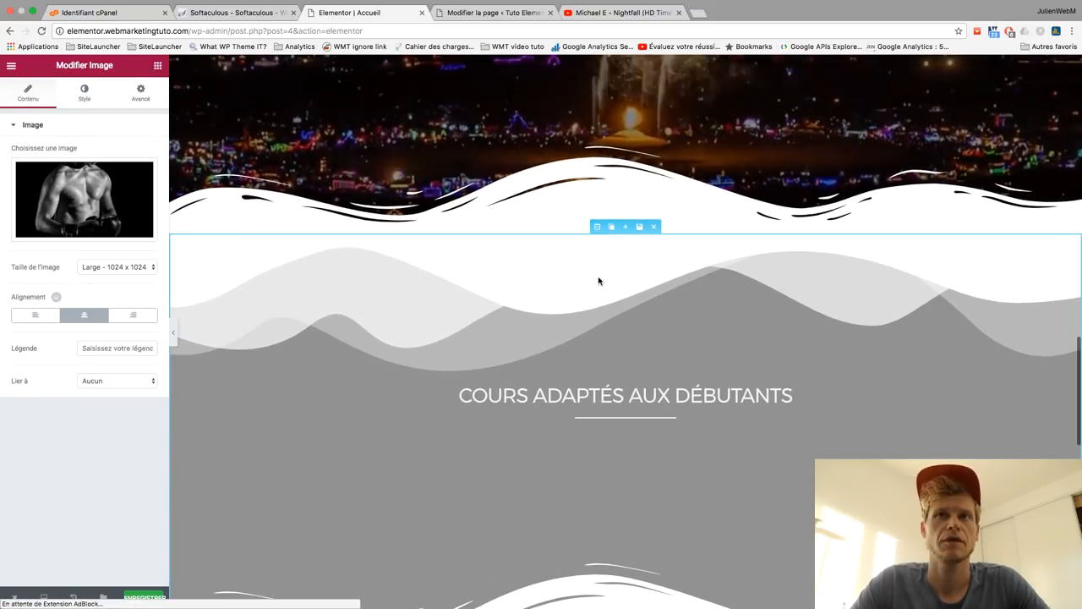
{"action": "left_click_drag", "start_coordinate": [597, 221], "coordinate": [603, 436]}
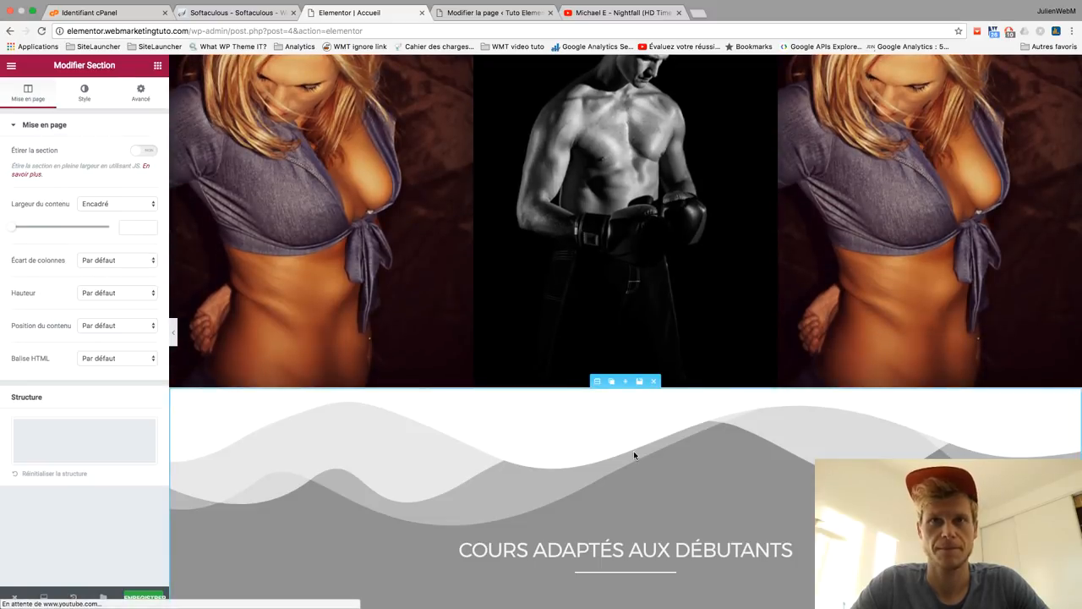
Step: Change the copied section's background from video to a gradient with #4054b2 as its first colour
{"action": "scroll", "coordinate": [637, 456], "scroll_direction": "down", "scroll_amount": 1}
{"action": "scroll", "coordinate": [636, 457], "scroll_direction": "down", "scroll_amount": 3}
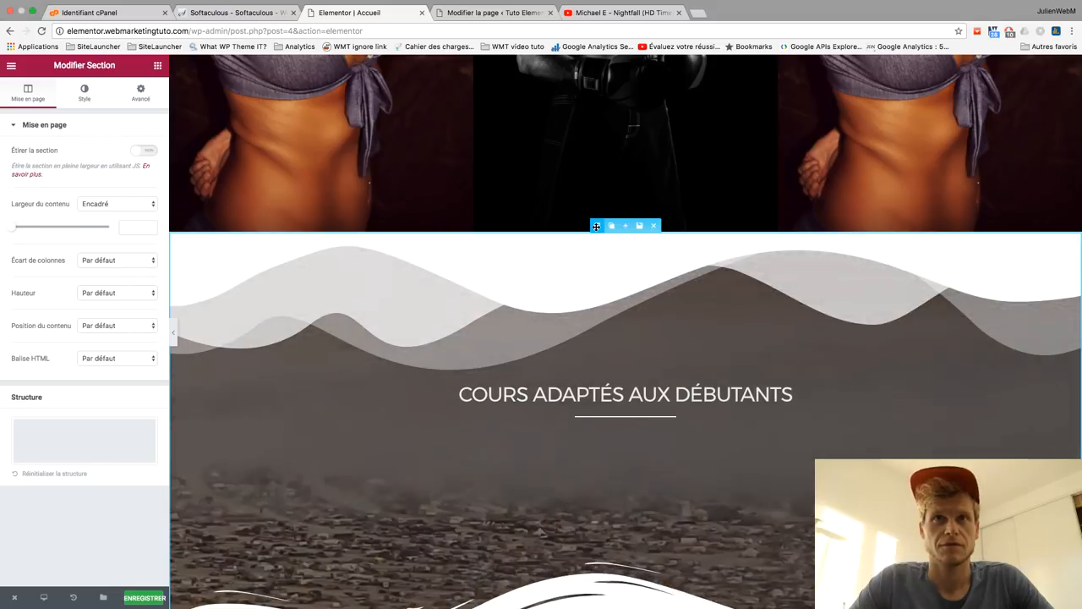
{"action": "left_click", "coordinate": [84, 93]}
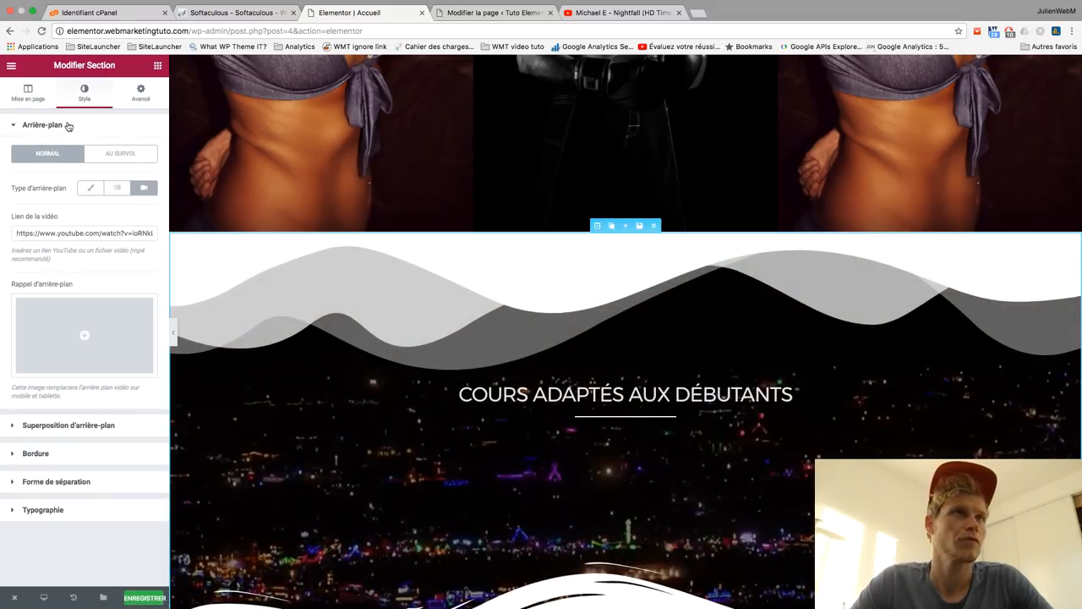
{"action": "left_click", "coordinate": [117, 188]}
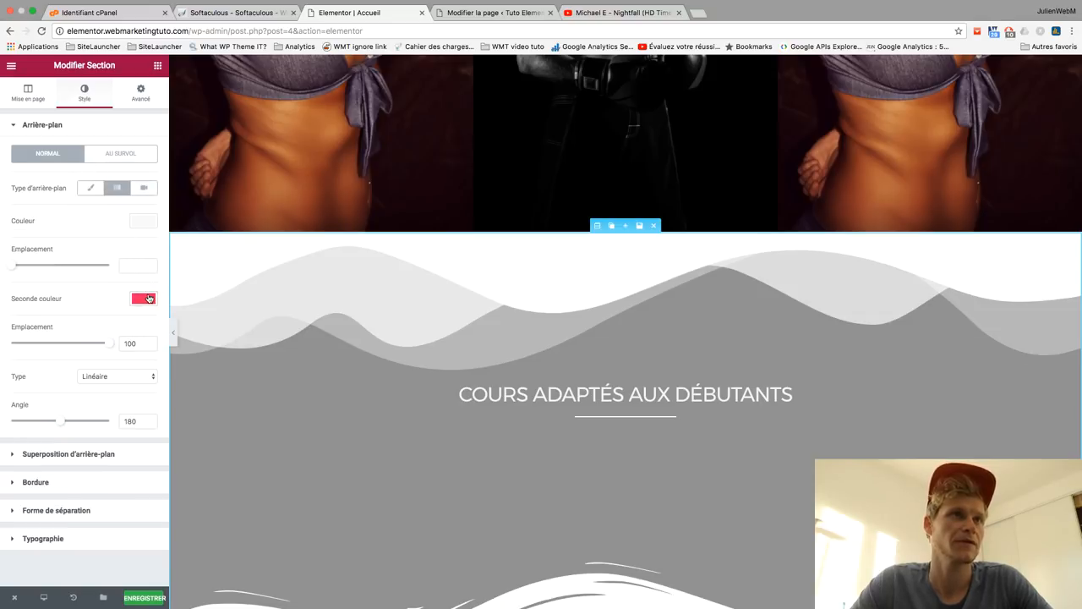
{"action": "left_click", "coordinate": [142, 222]}
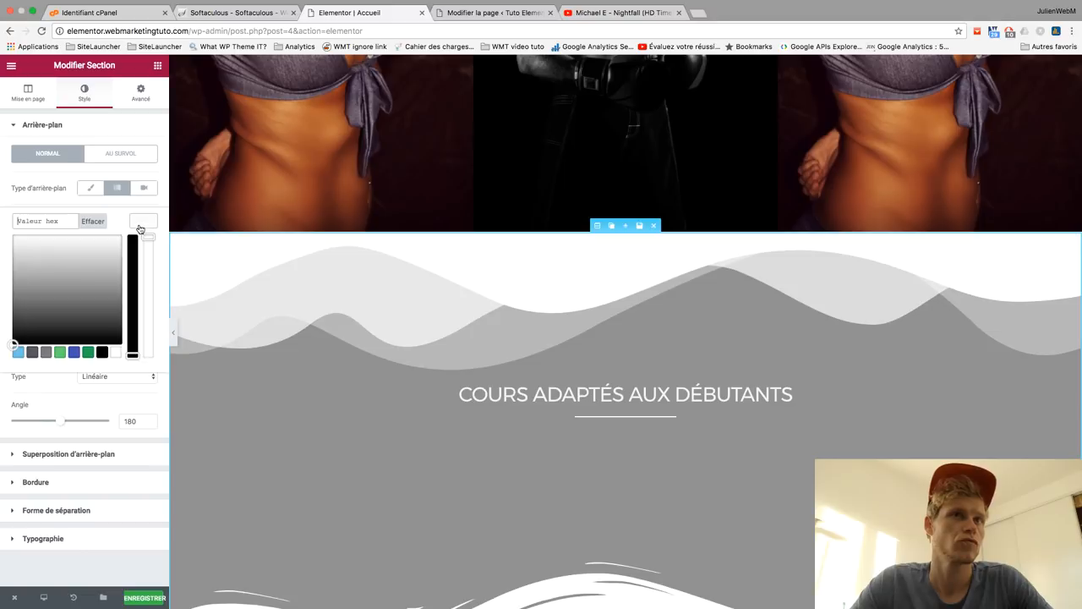
{"action": "left_click", "coordinate": [74, 352]}
{"action": "scroll", "coordinate": [364, 373], "scroll_direction": "down", "scroll_amount": 2}
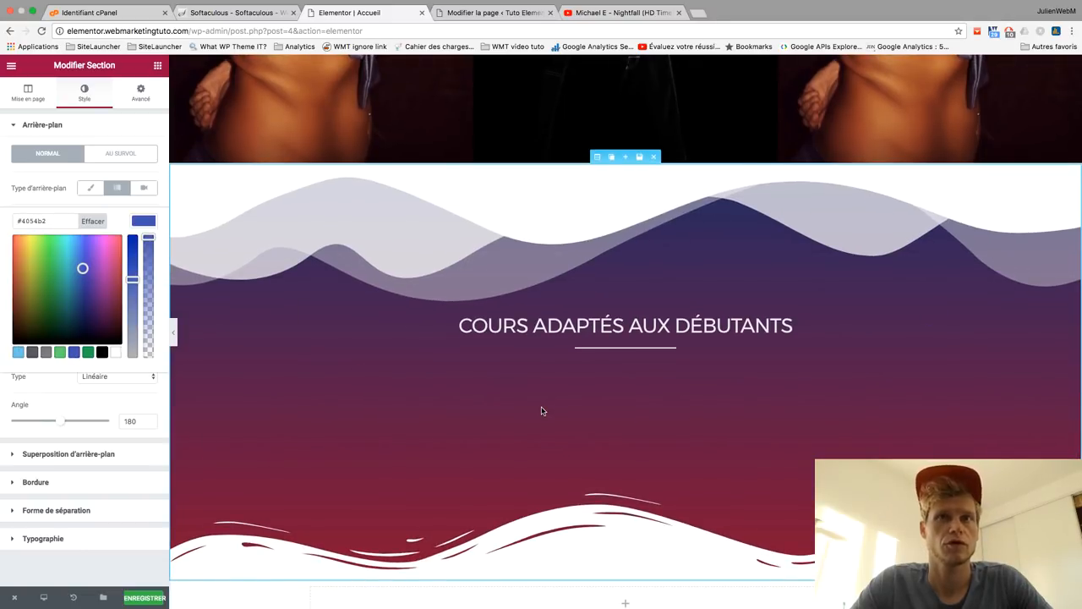
Step: Switch the copied "Cours adaptés aux débutants" section's background type from gradient to classic
{"action": "scroll", "coordinate": [542, 411], "scroll_direction": "up", "scroll_amount": 1}
{"action": "scroll", "coordinate": [542, 411], "scroll_direction": "down", "scroll_amount": 3}
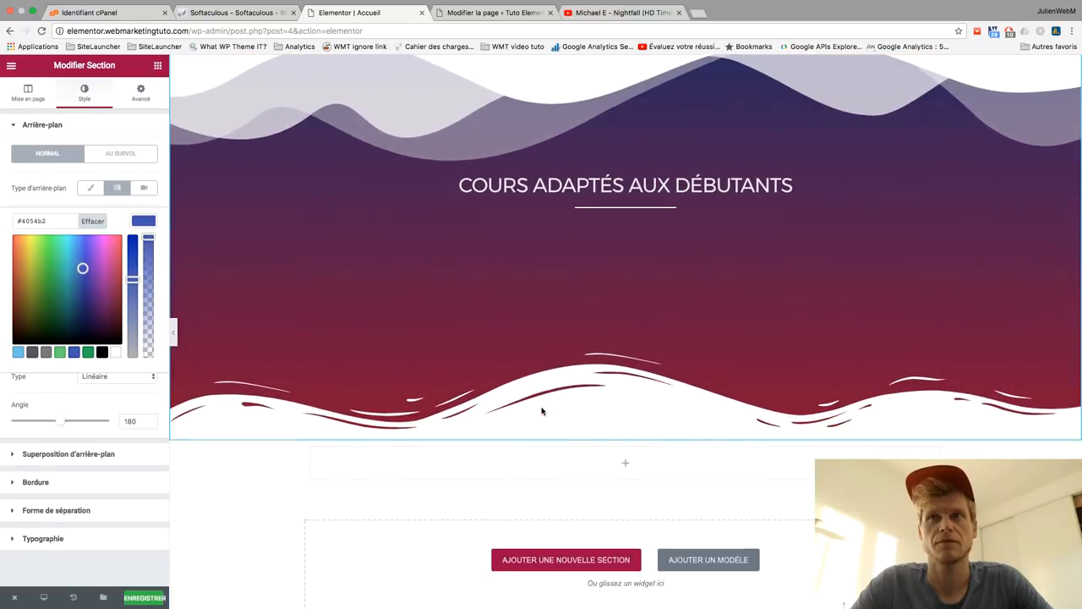
{"action": "scroll", "coordinate": [542, 411], "scroll_direction": "up", "scroll_amount": 3}
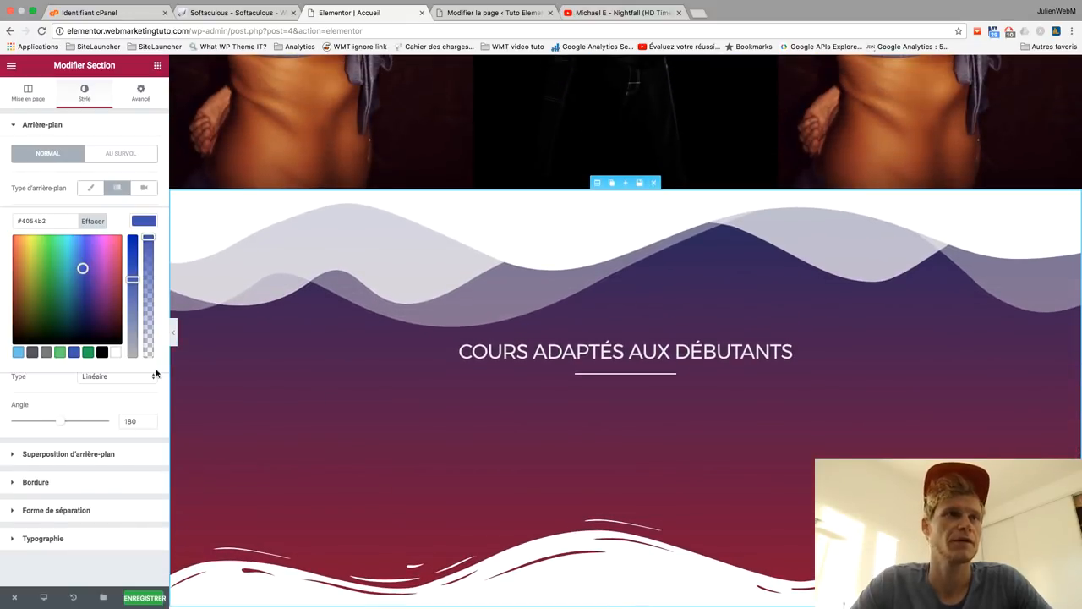
{"action": "left_click", "coordinate": [155, 375]}
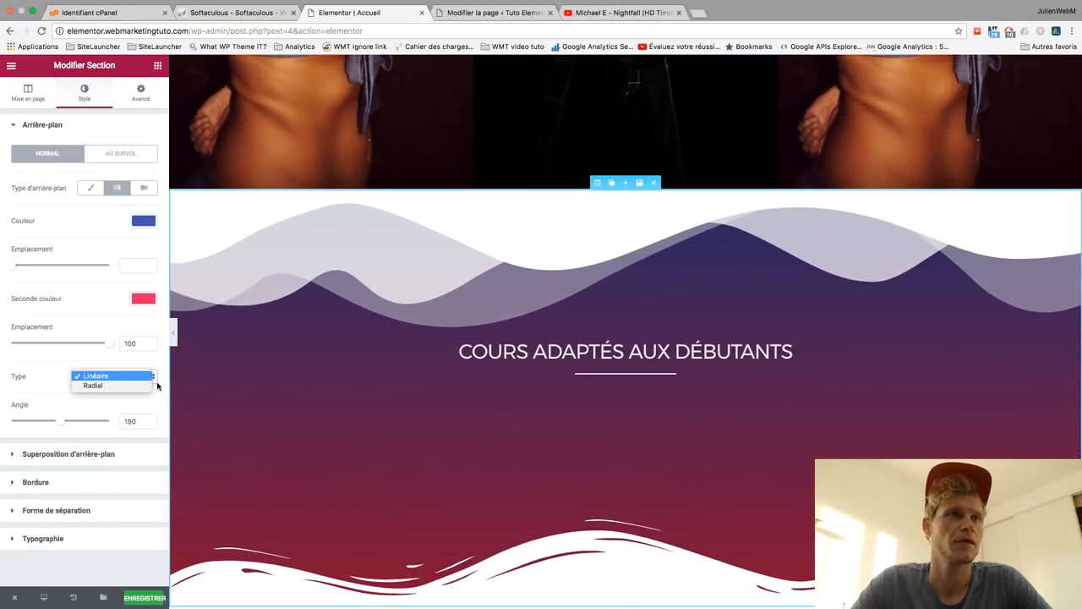
{"action": "left_click", "coordinate": [90, 188]}
{"action": "left_click", "coordinate": [91, 187]}
Step: Upload Football - terrain.jpg and insert it as the section's background image
{"action": "left_click", "coordinate": [85, 287]}
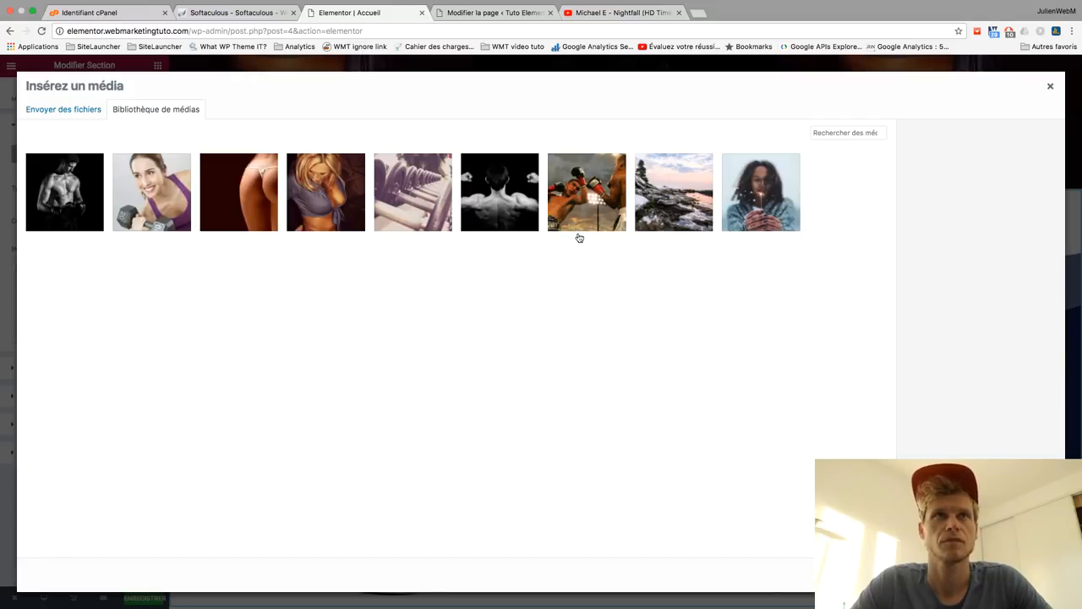
{"action": "left_click", "coordinate": [61, 110]}
{"action": "left_click", "coordinate": [541, 309]}
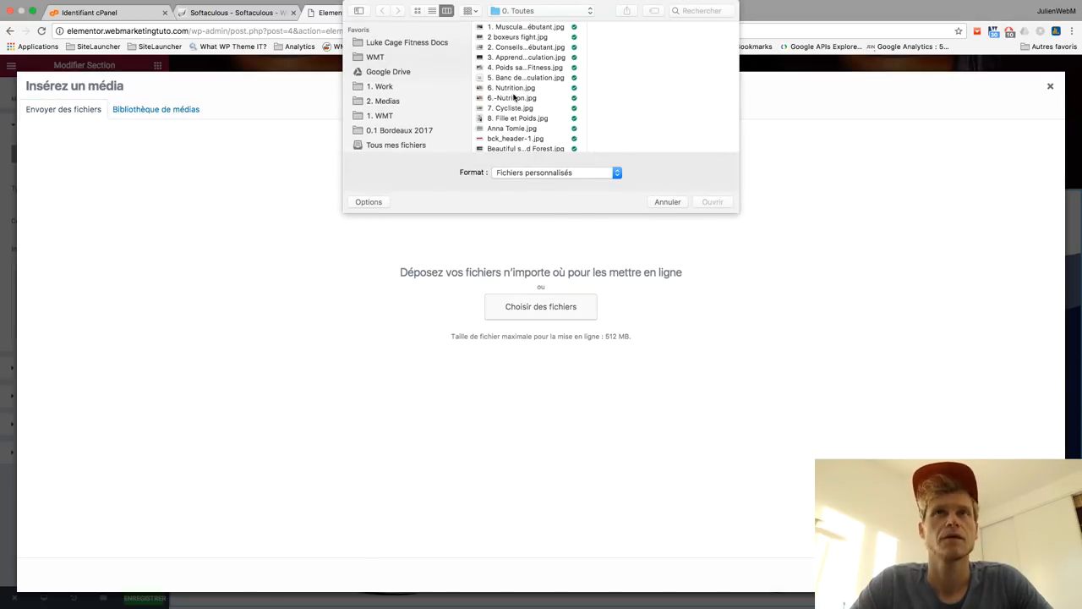
{"action": "scroll", "coordinate": [513, 98], "scroll_direction": "down", "scroll_amount": 5}
{"action": "left_click", "coordinate": [513, 97]}
{"action": "left_click", "coordinate": [723, 202]}
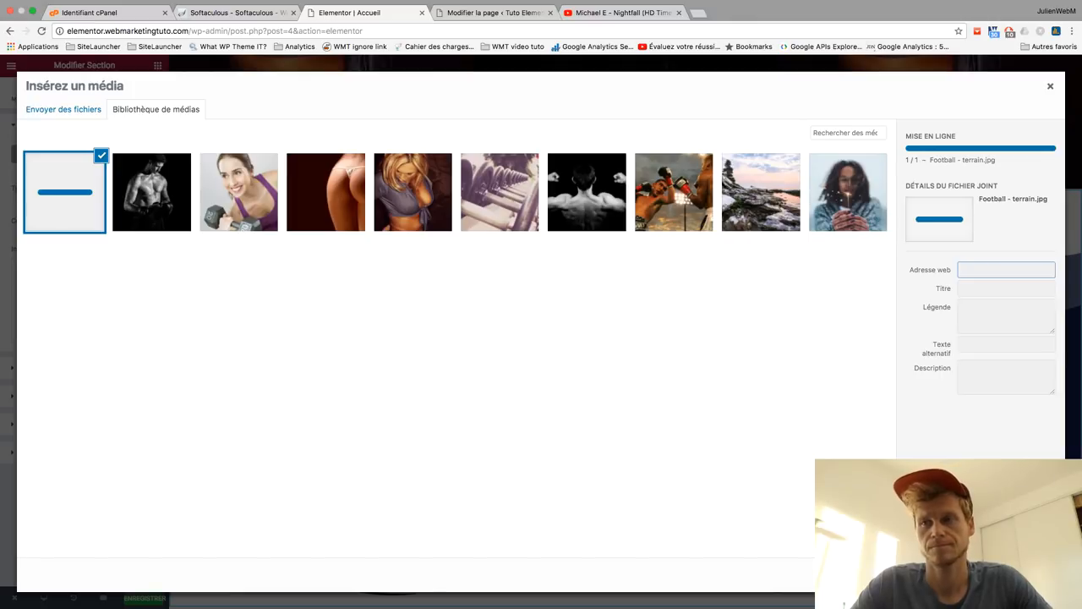
{"action": "left_click", "coordinate": [1017, 575]}
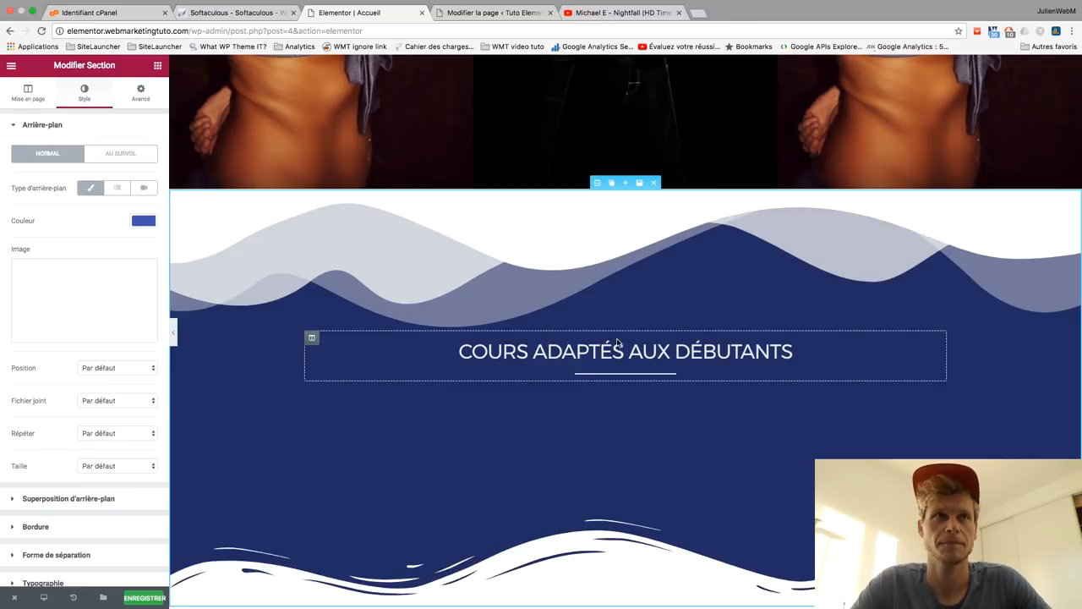
{"action": "scroll", "coordinate": [426, 308], "scroll_direction": "down", "scroll_amount": 2}
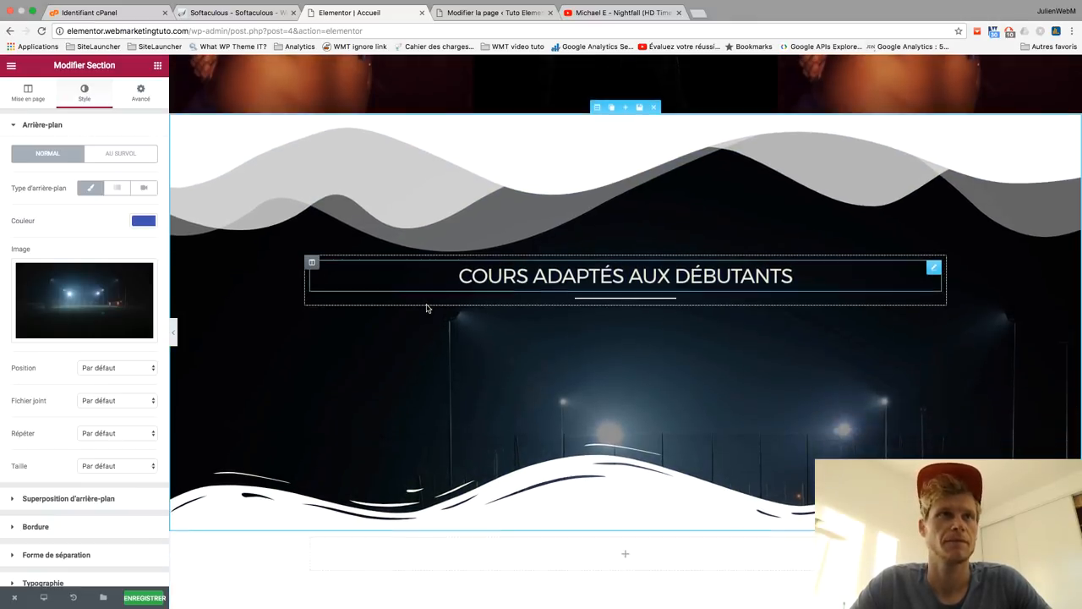
{"action": "scroll", "coordinate": [99, 286], "scroll_direction": "down", "scroll_amount": 1}
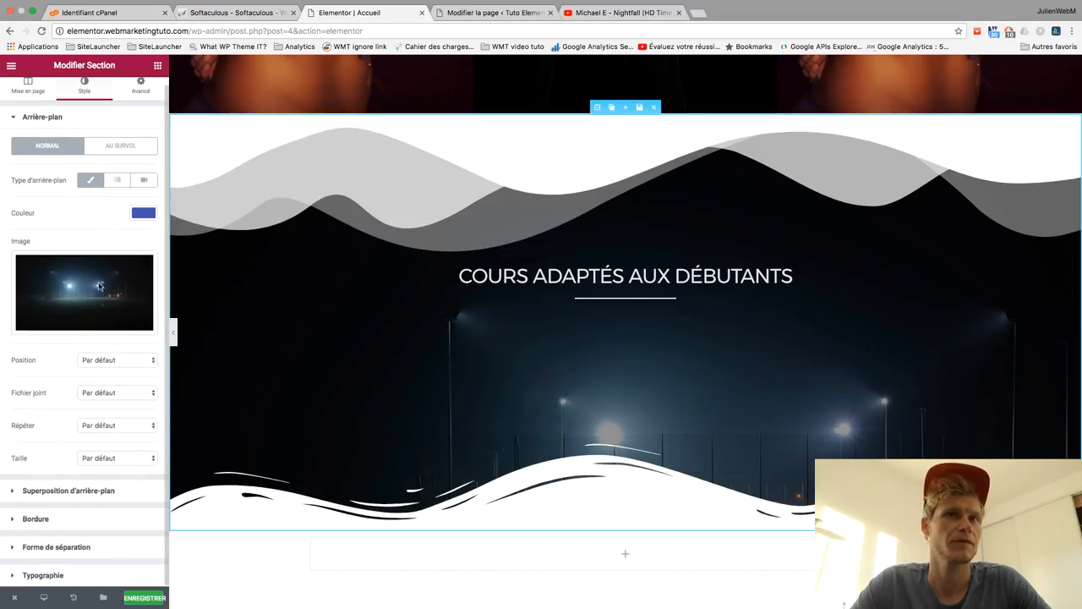
Step: Clear the black colour from the section's background overlay
{"action": "left_click", "coordinate": [76, 489]}
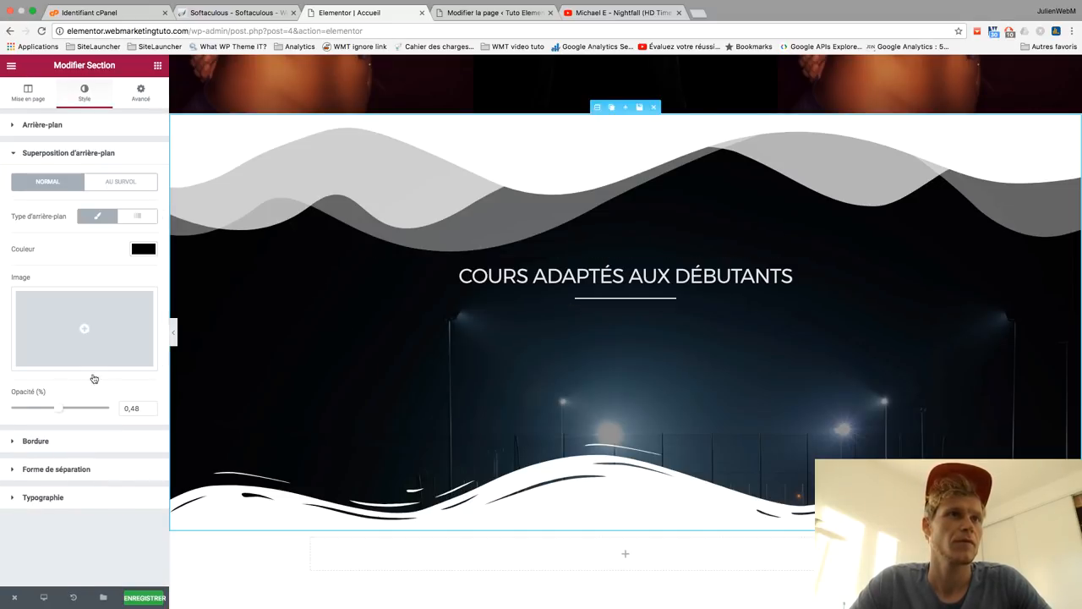
{"action": "left_click", "coordinate": [140, 250]}
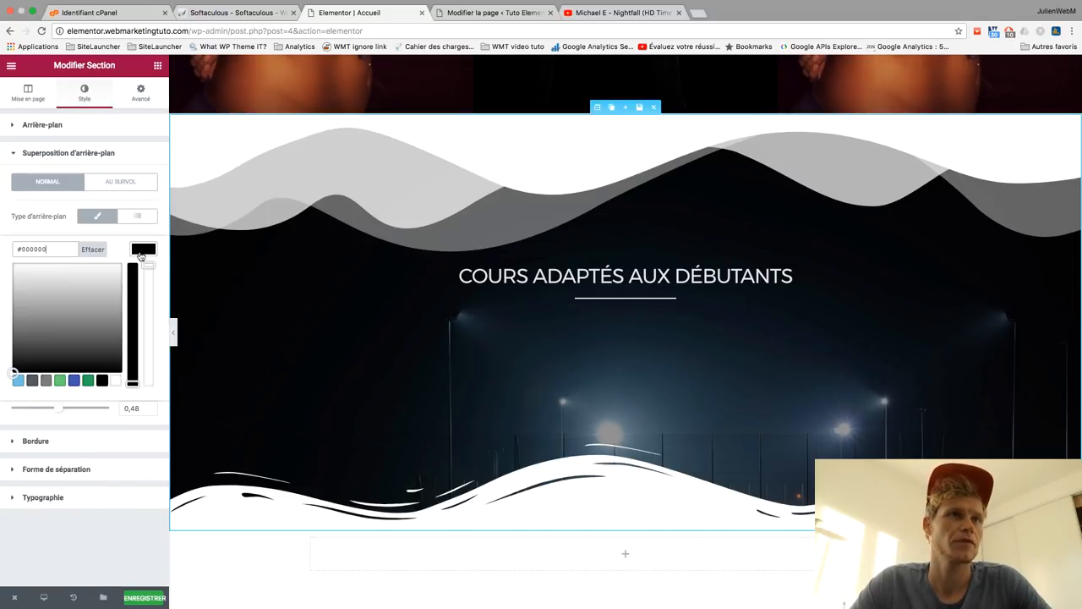
{"action": "left_click", "coordinate": [94, 250]}
{"action": "scroll", "coordinate": [372, 278], "scroll_direction": "down", "scroll_amount": 1}
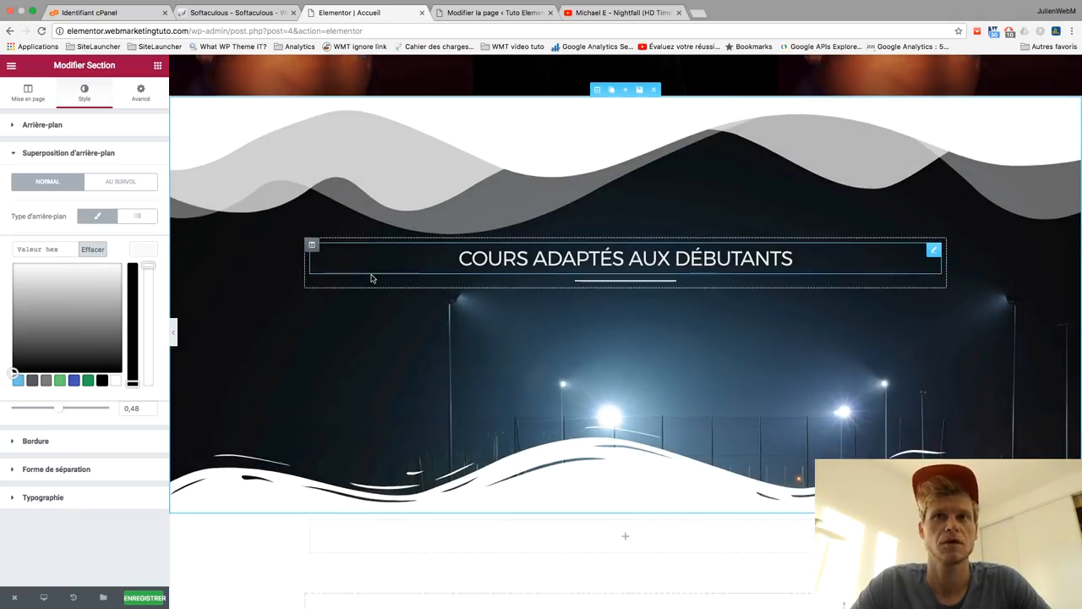
{"action": "scroll", "coordinate": [373, 279], "scroll_direction": "up", "scroll_amount": 2}
{"action": "scroll", "coordinate": [372, 278], "scroll_direction": "down", "scroll_amount": 2}
{"action": "scroll", "coordinate": [370, 278], "scroll_direction": "up", "scroll_amount": 1}
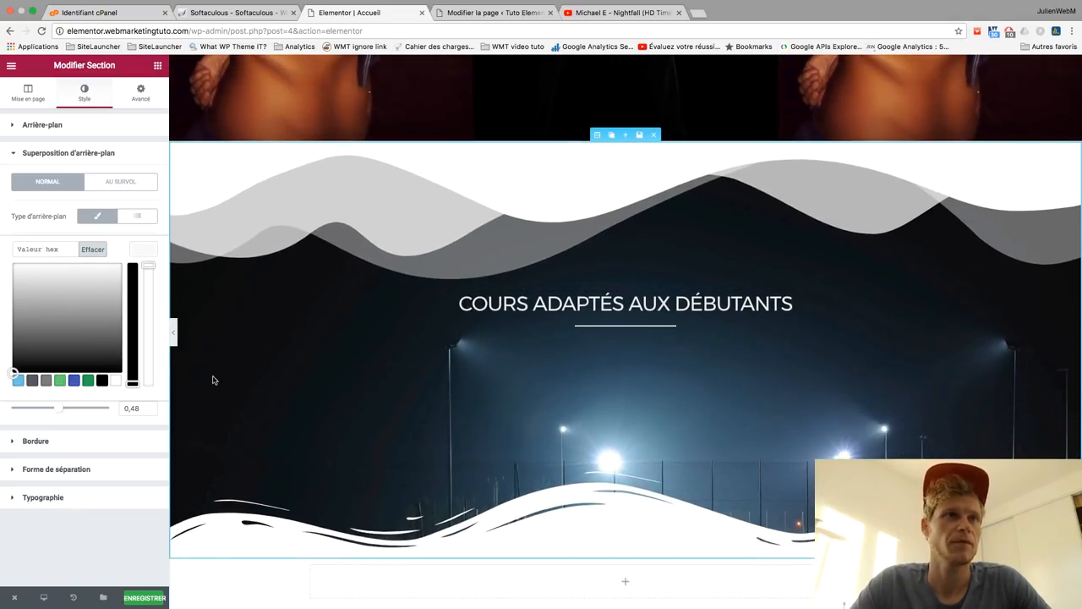
{"action": "left_click", "coordinate": [156, 427]}
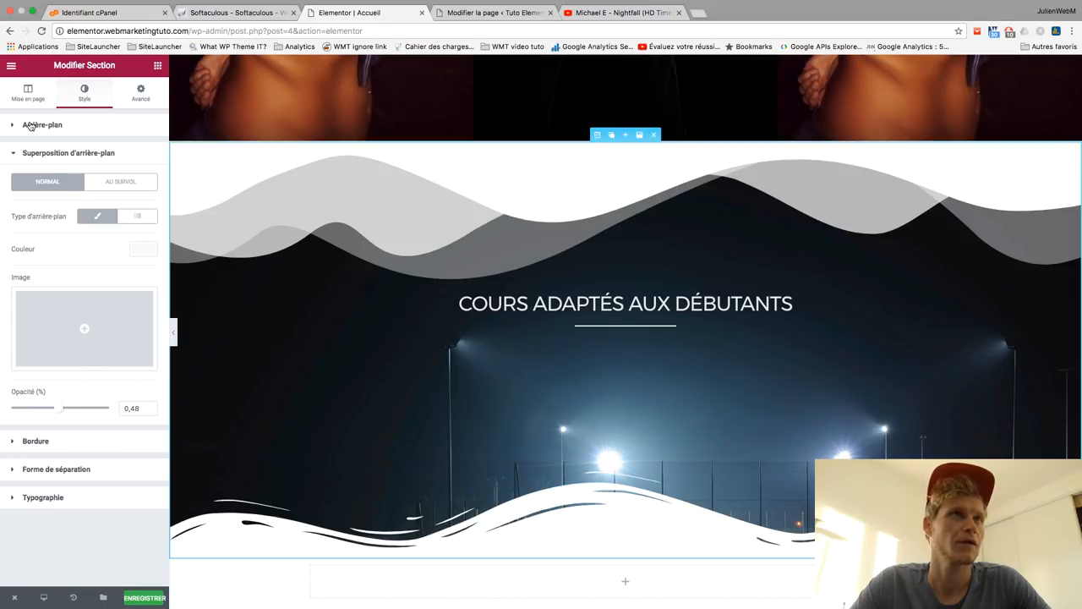
Step: Set the section's background image size to Couvrir and its position to Supérieur gauche
{"action": "left_click", "coordinate": [32, 126]}
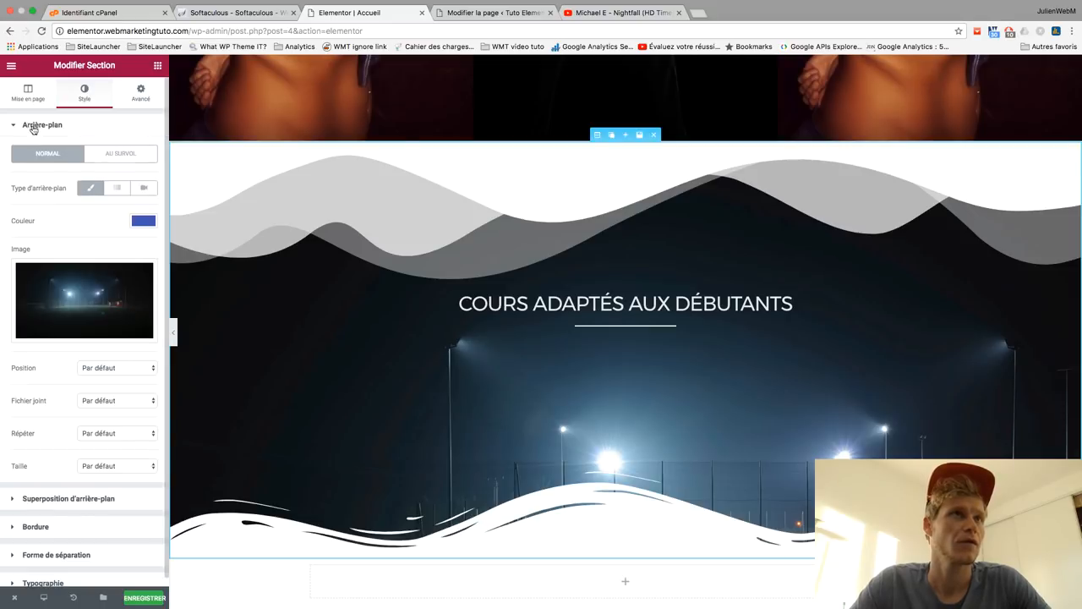
{"action": "left_click", "coordinate": [107, 465]}
{"action": "left_click", "coordinate": [96, 484]}
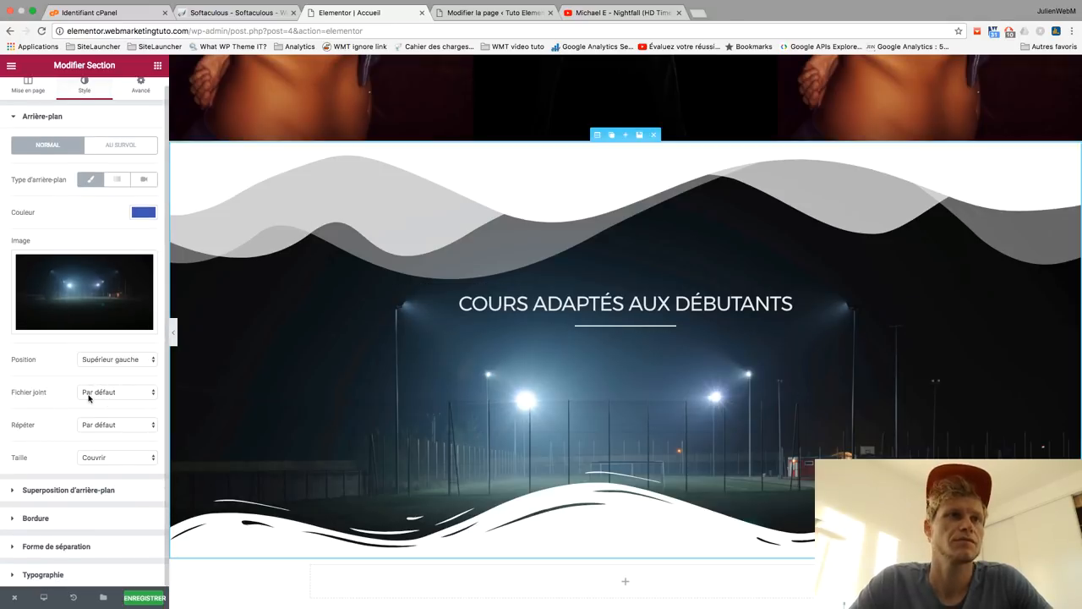
Step: Set the background image's attachment to Fixe and check the effect while moving through the page
{"action": "left_click", "coordinate": [88, 397]}
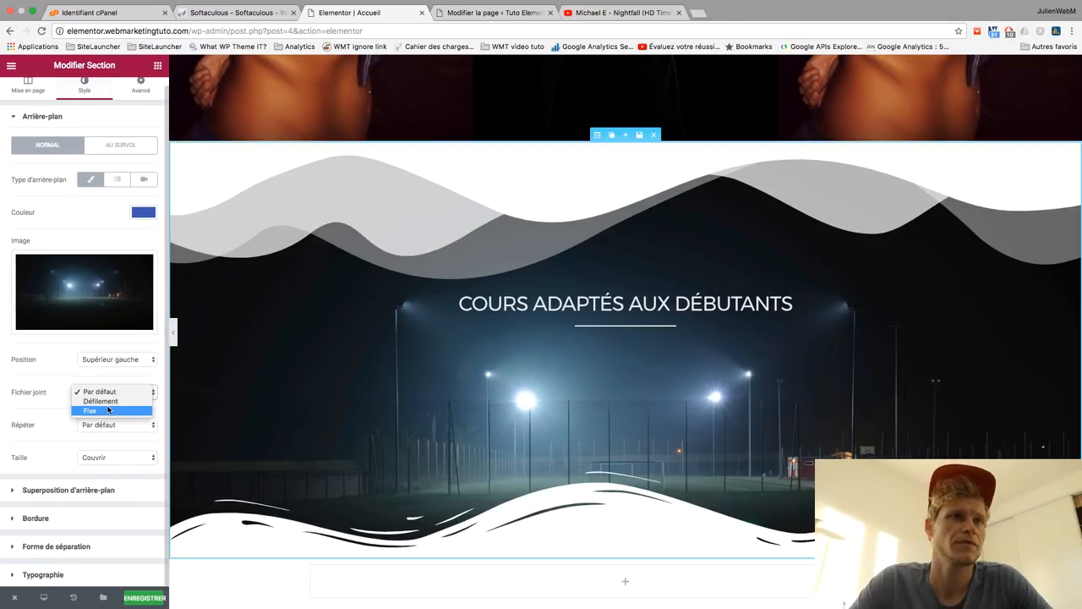
{"action": "left_click", "coordinate": [91, 412]}
{"action": "scroll", "coordinate": [348, 338], "scroll_direction": "down", "scroll_amount": 5}
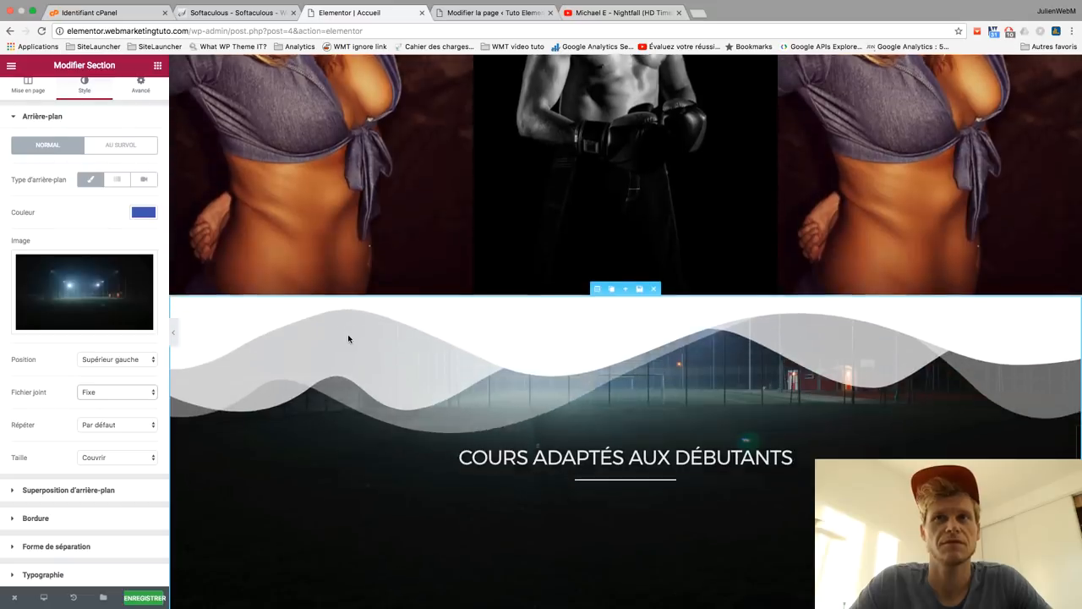
{"action": "scroll", "coordinate": [564, 174], "scroll_direction": "up", "scroll_amount": 3}
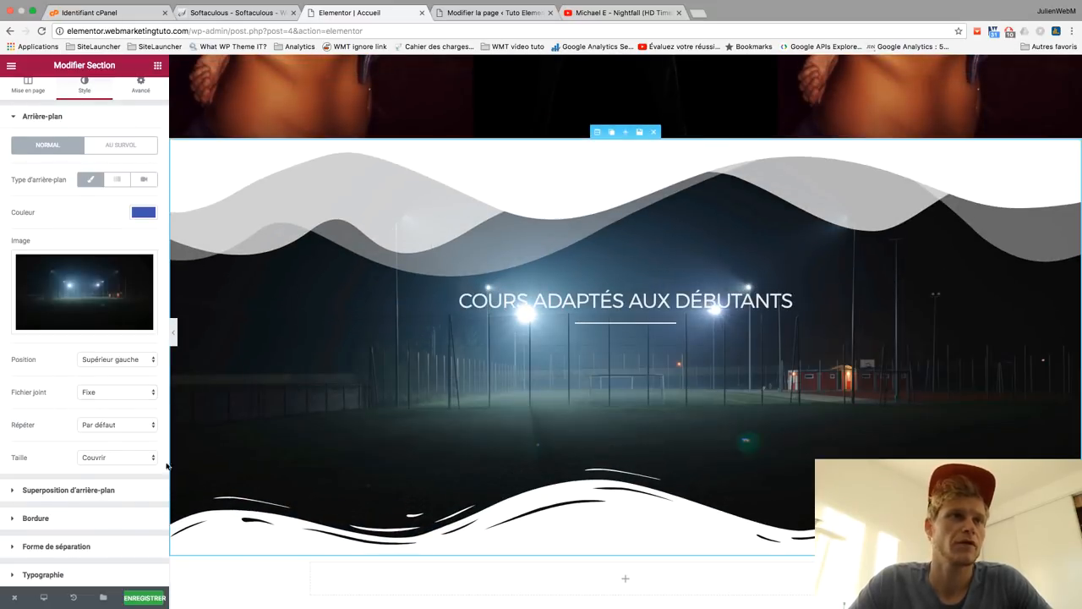
Step: Change the section's top shape divider to Opacité du ventilateur, with width 122 and height about 185
{"action": "left_click", "coordinate": [56, 546]}
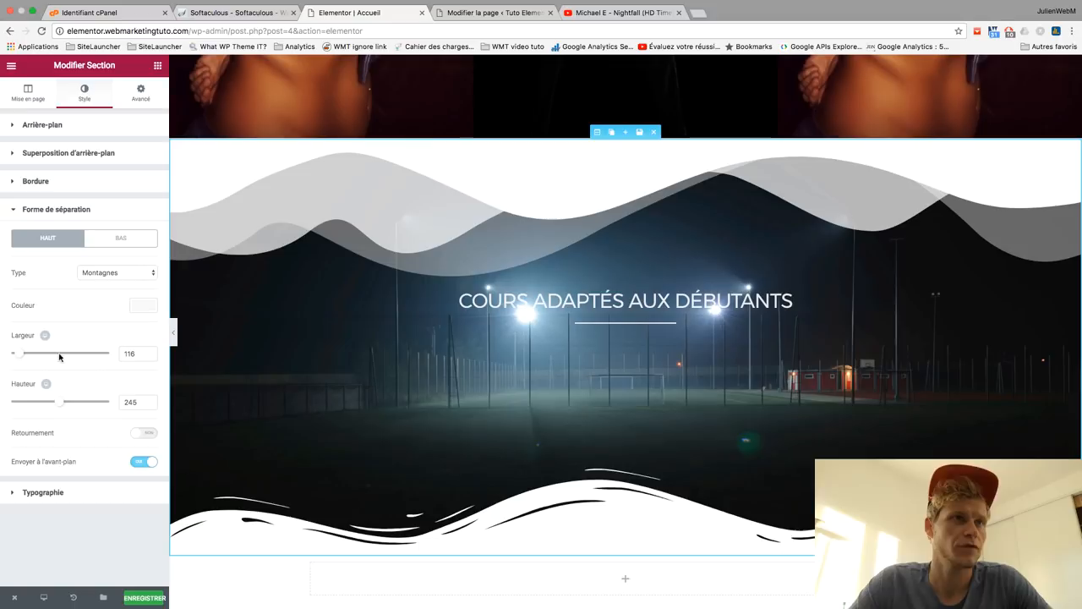
{"action": "left_click", "coordinate": [103, 279]}
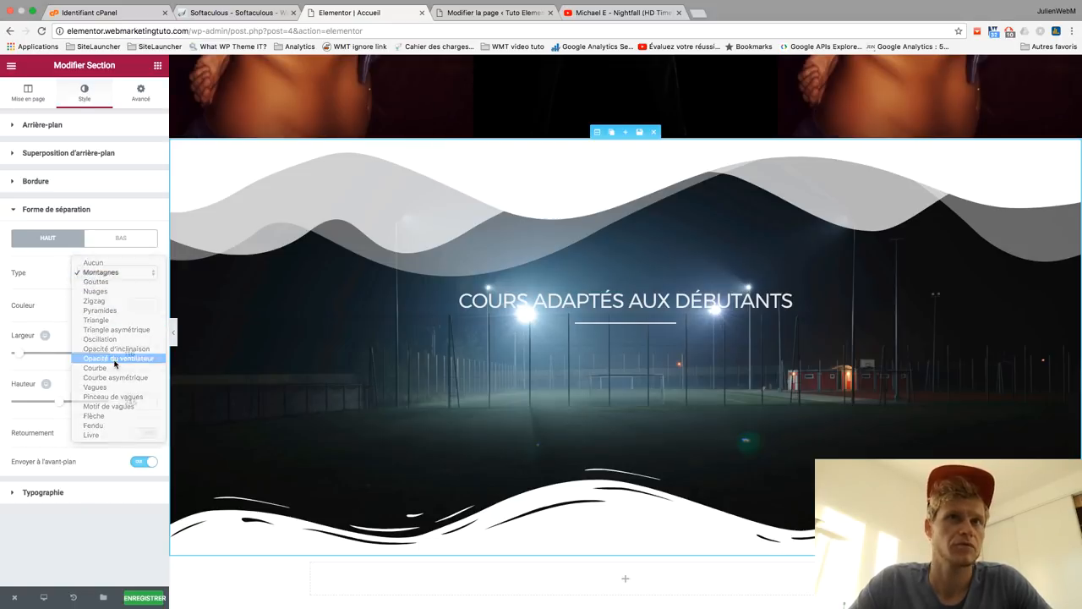
{"action": "left_click", "coordinate": [115, 359]}
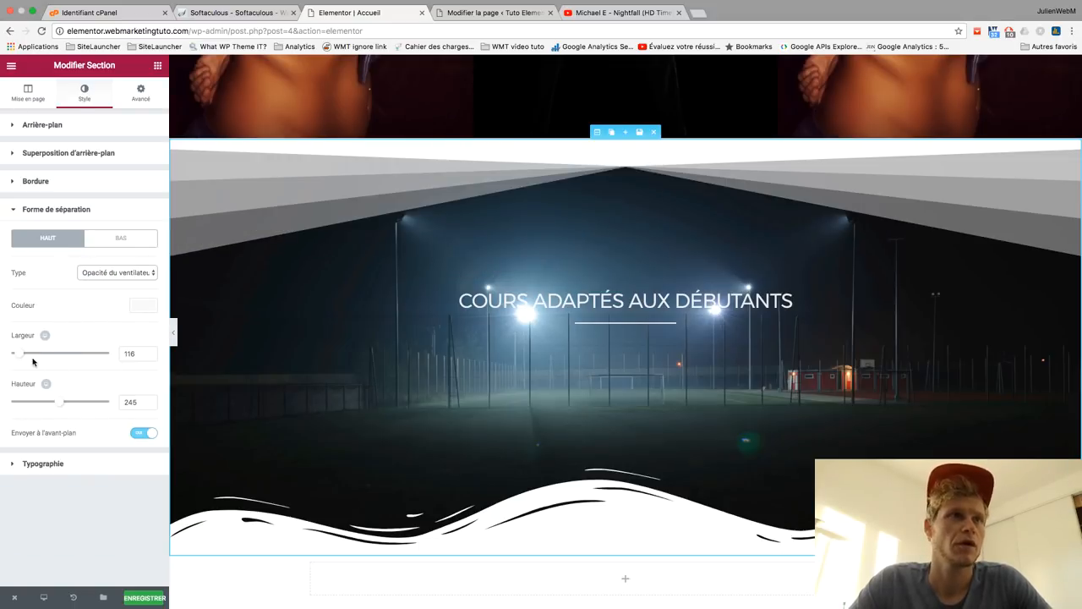
{"action": "left_click_drag", "start_coordinate": [19, 357], "coordinate": [37, 357]}
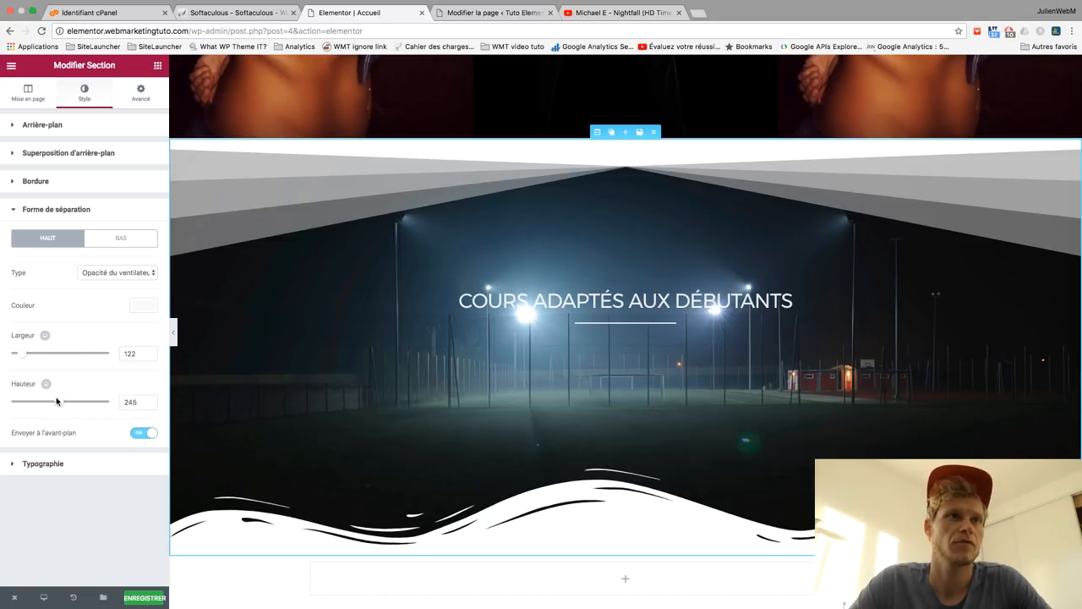
{"action": "mouse_move", "coordinate": [59, 403]}
{"action": "left_mouse_down"}
{"action": "mouse_move", "coordinate": [103, 397]}
{"action": "mouse_move", "coordinate": [42, 404]}
{"action": "left_mouse_up"}
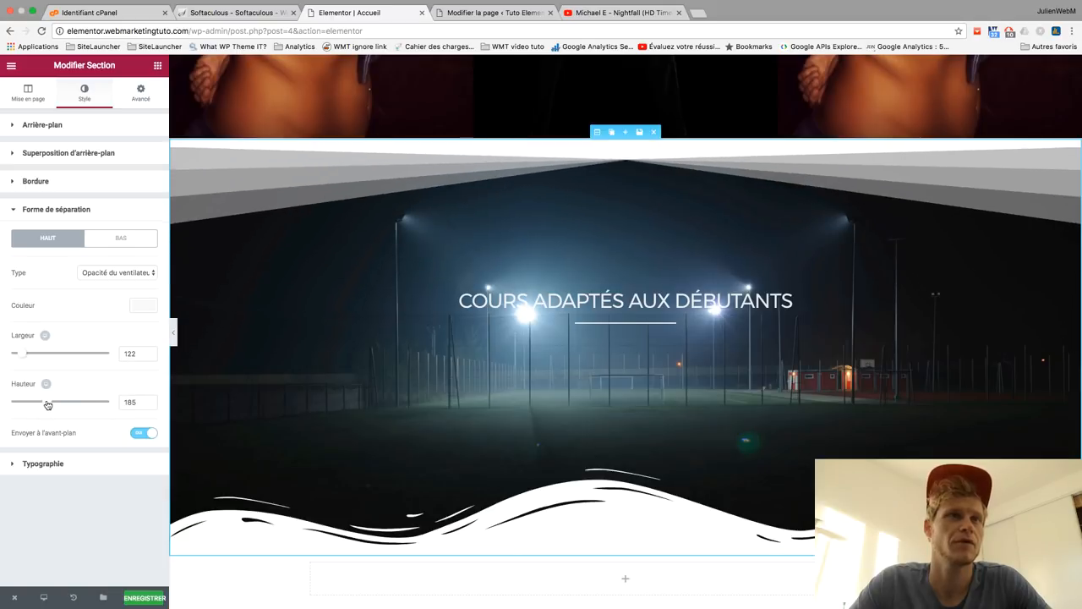
Step: Set the section's top and bottom margins to 100 px and its top padding to 264 px
{"action": "left_click", "coordinate": [140, 99]}
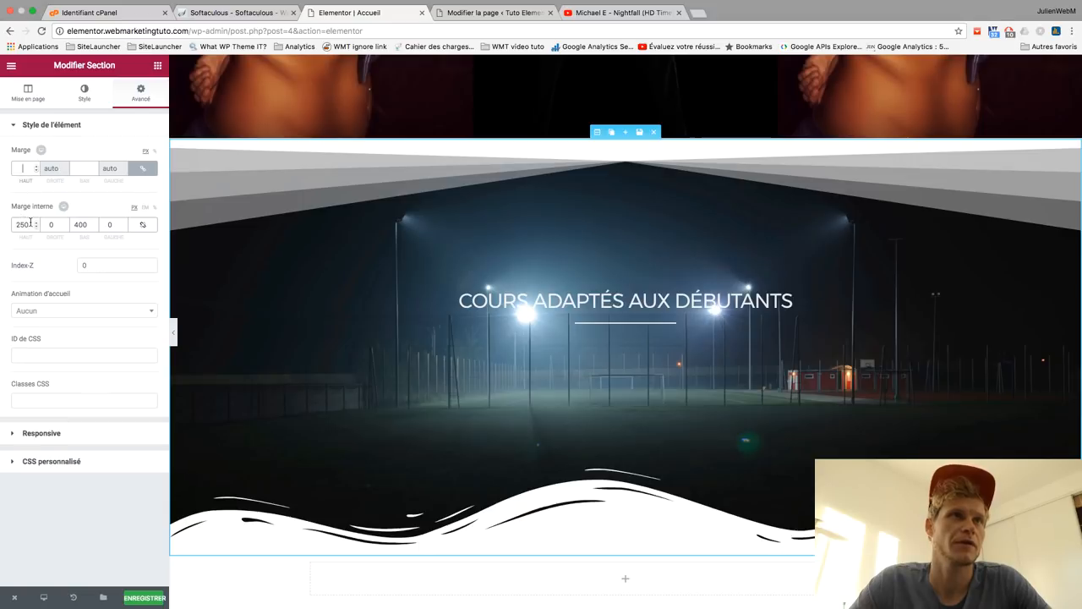
{"action": "type", "text": "1"}
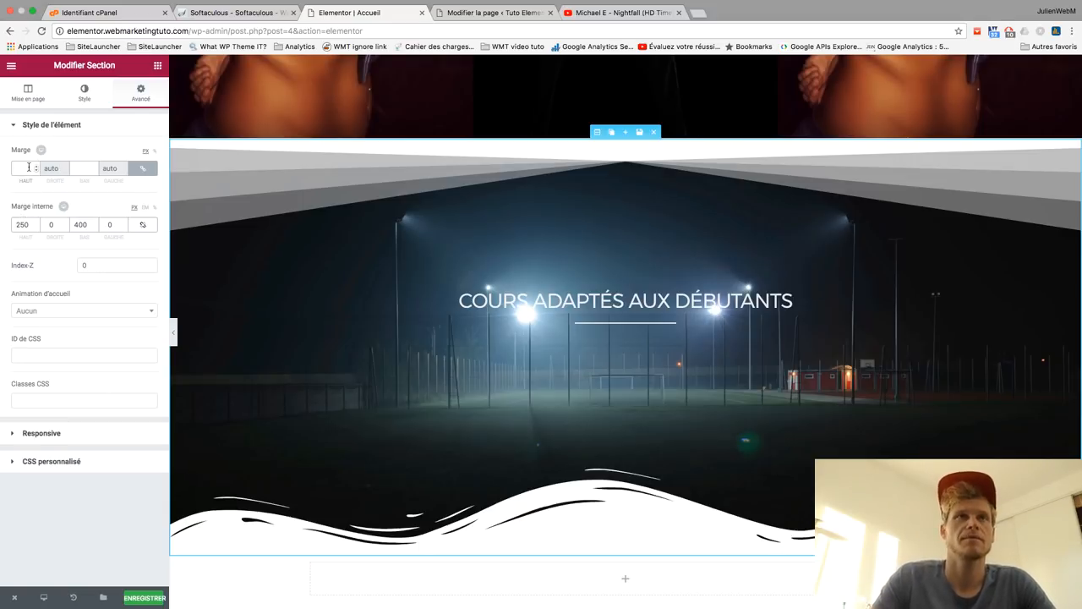
{"action": "type", "text": "00"}
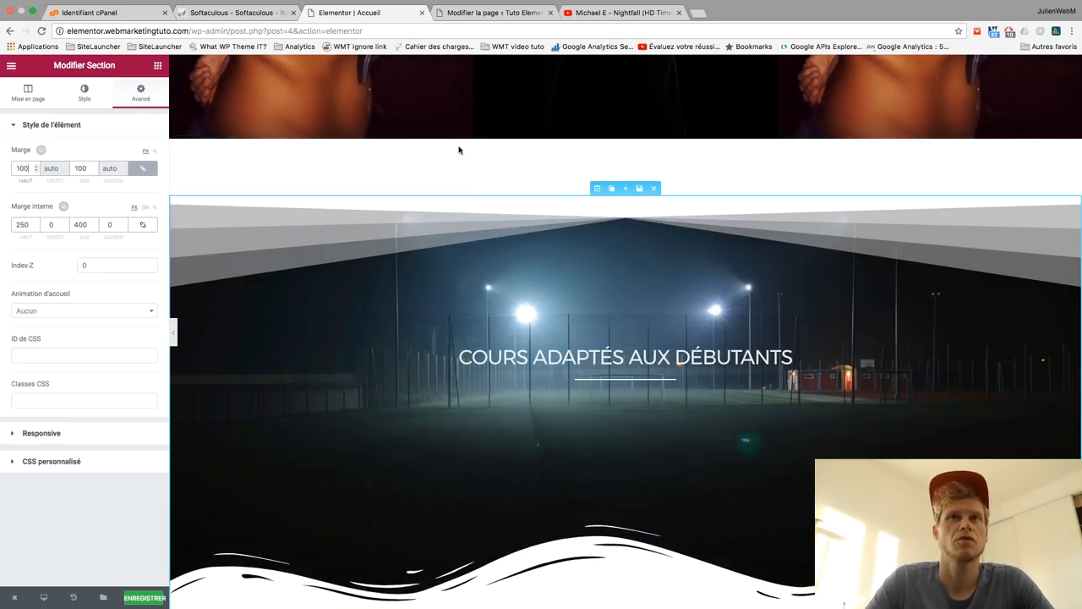
{"action": "left_click", "coordinate": [36, 222]}
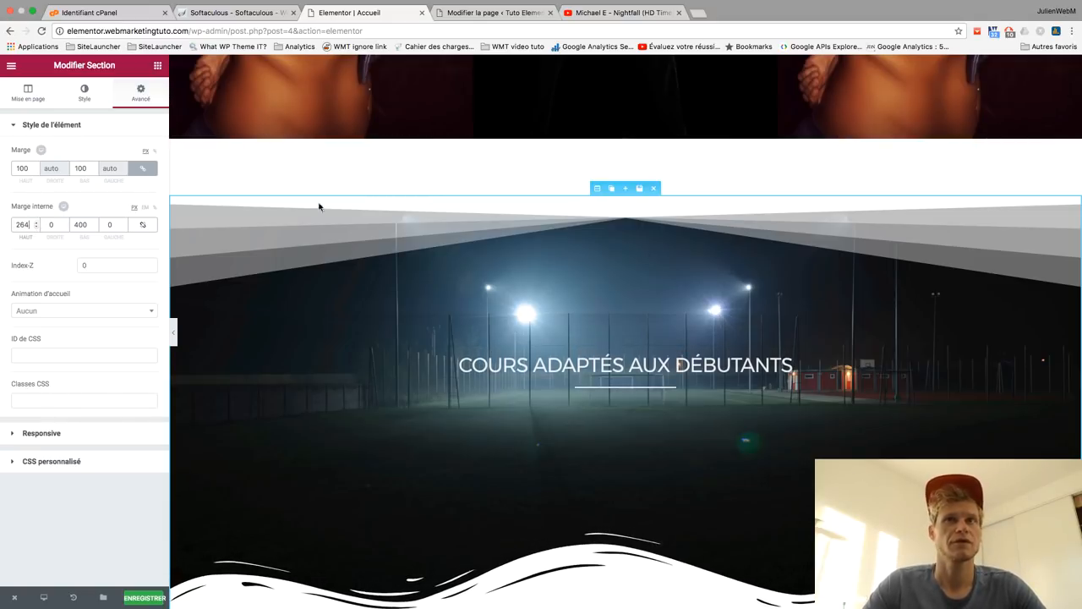
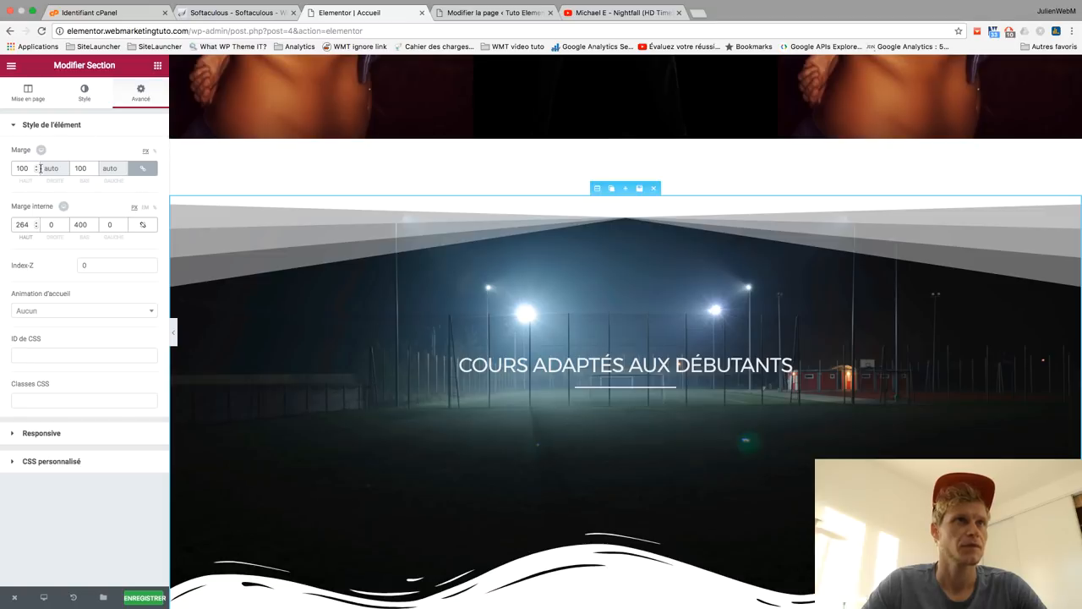
Step: Unlink the section's margin values and set only the top margin to 180 px
{"action": "left_click", "coordinate": [142, 169]}
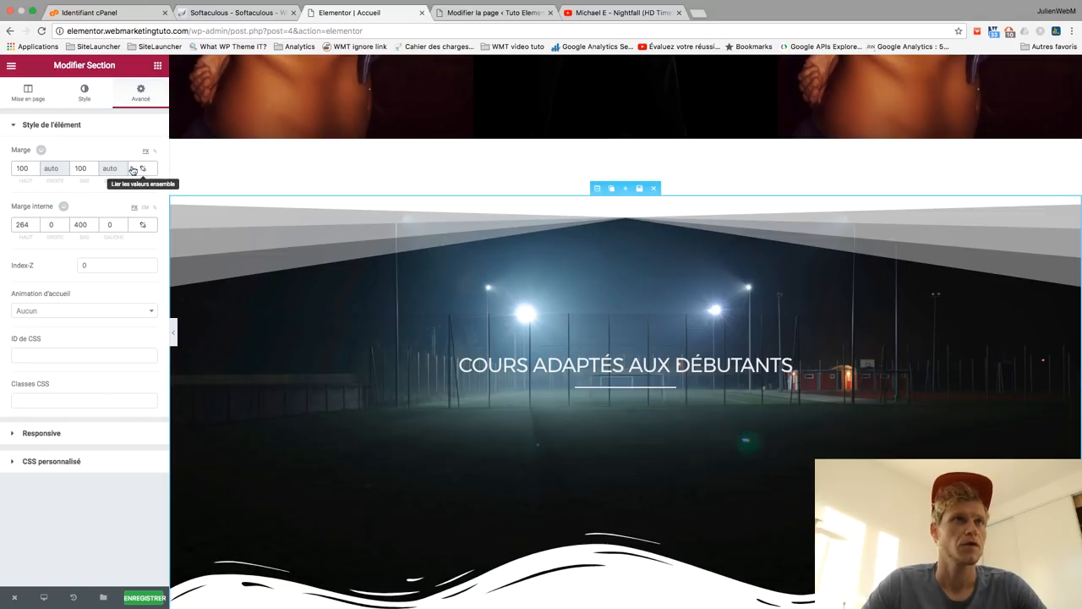
{"action": "left_click", "coordinate": [34, 167]}
{"action": "left_click", "coordinate": [35, 167]}
{"action": "left_click", "coordinate": [35, 167]}
{"action": "left_click", "coordinate": [35, 167]}
{"action": "left_click", "coordinate": [35, 167]}
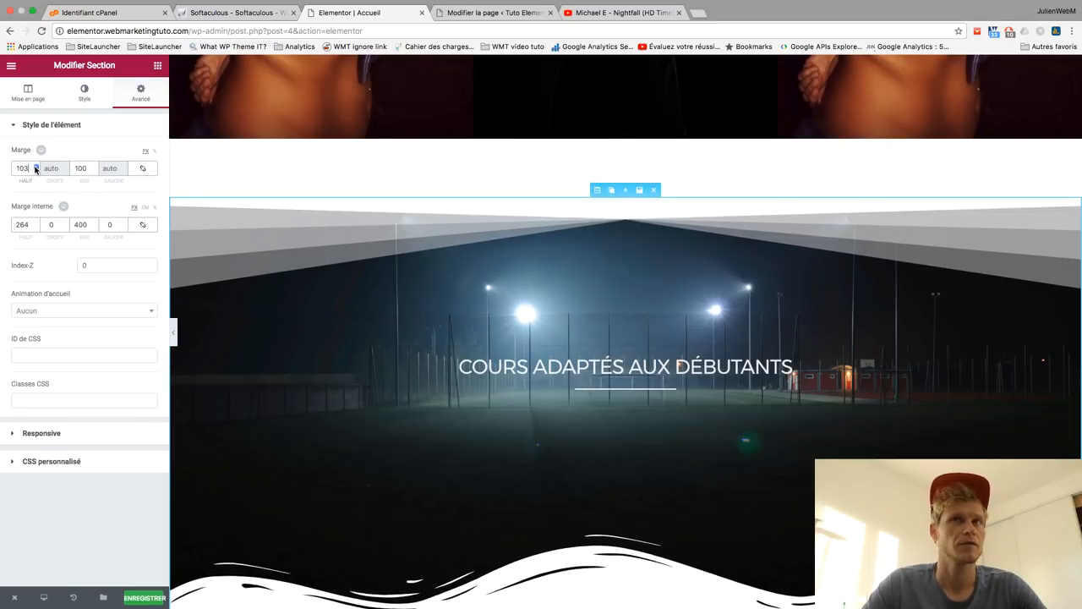
{"action": "left_click", "coordinate": [34, 167]}
{"action": "left_click", "coordinate": [34, 168]}
{"action": "left_click", "coordinate": [35, 168]}
{"action": "left_click", "coordinate": [35, 167]}
{"action": "left_click", "coordinate": [34, 168]}
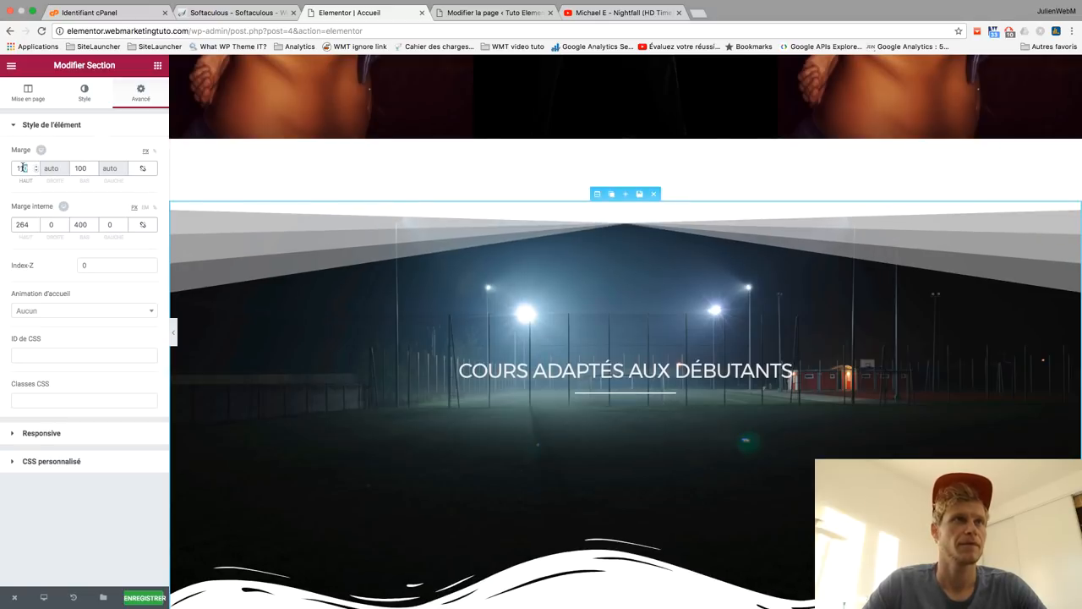
{"action": "type", "text": "80"}
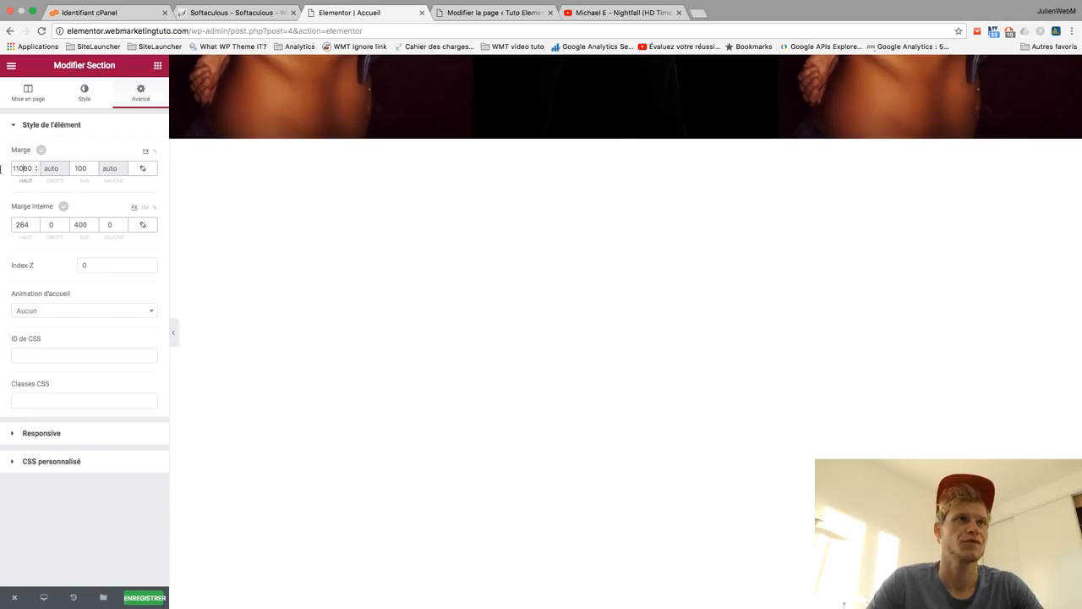
{"action": "key", "text": "BackSpace"}
{"action": "key", "text": "BackSpace"}
{"action": "scroll", "coordinate": [418, 182], "scroll_direction": "up", "scroll_amount": 2}
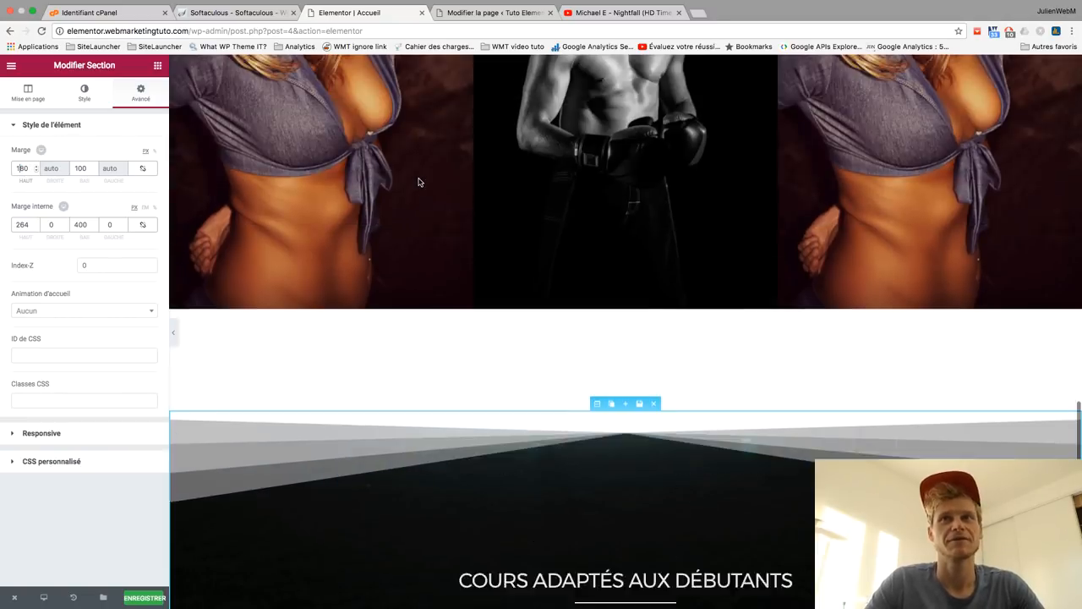
{"action": "scroll", "coordinate": [417, 181], "scroll_direction": "up", "scroll_amount": 3}
{"action": "scroll", "coordinate": [510, 232], "scroll_direction": "down", "scroll_amount": 4}
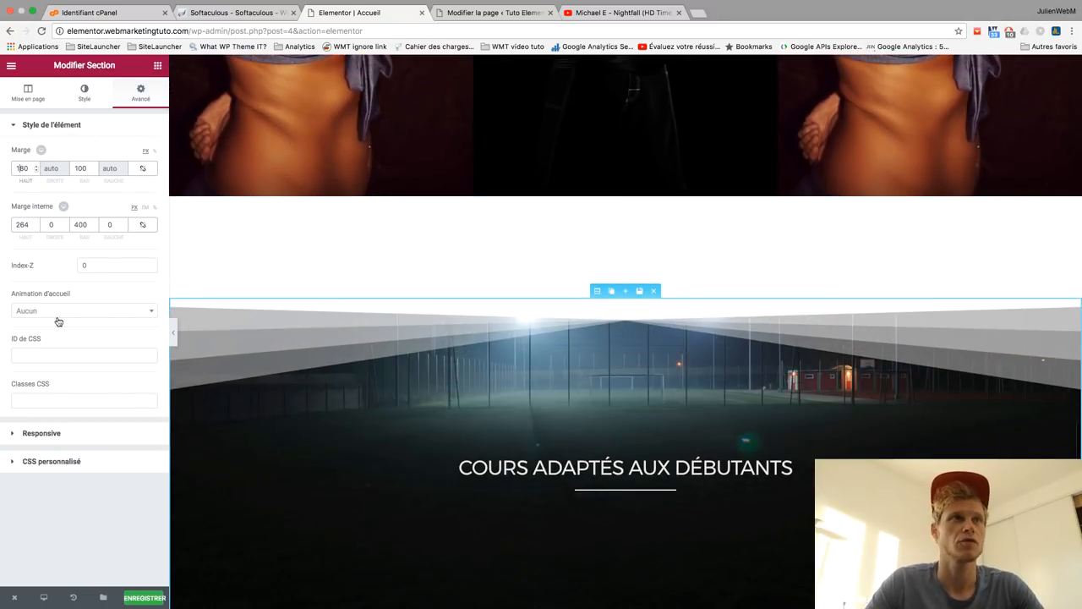
Step: Set the section's top margin to 150 px and its background image position to Par défaut
{"action": "key", "text": "BackSpace"}
{"action": "type", "text": "5"}
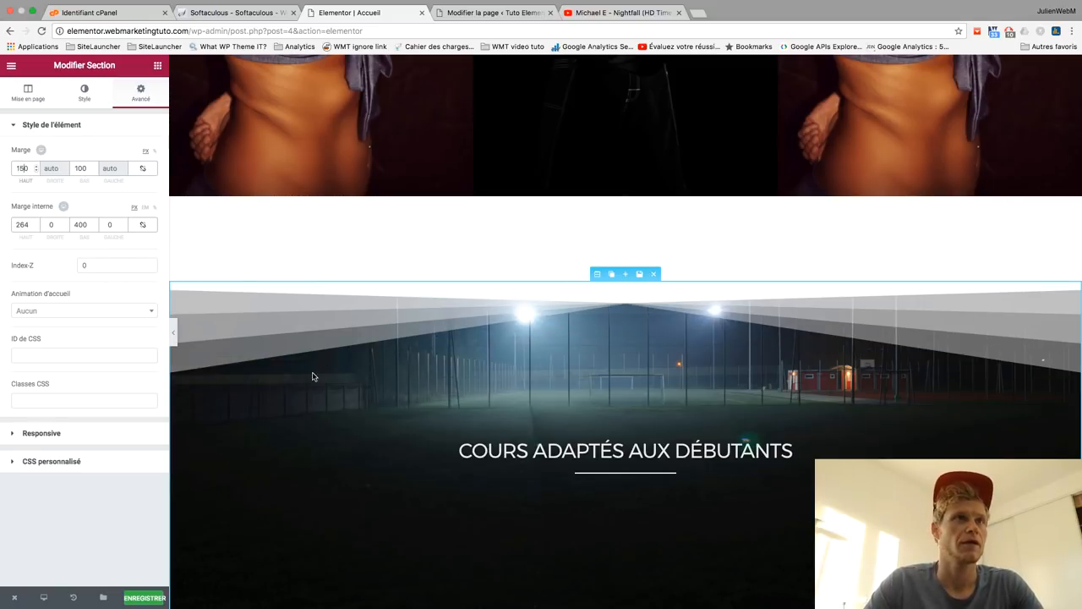
{"action": "left_click", "coordinate": [84, 93]}
{"action": "scroll", "coordinate": [96, 432], "scroll_direction": "down", "scroll_amount": 1}
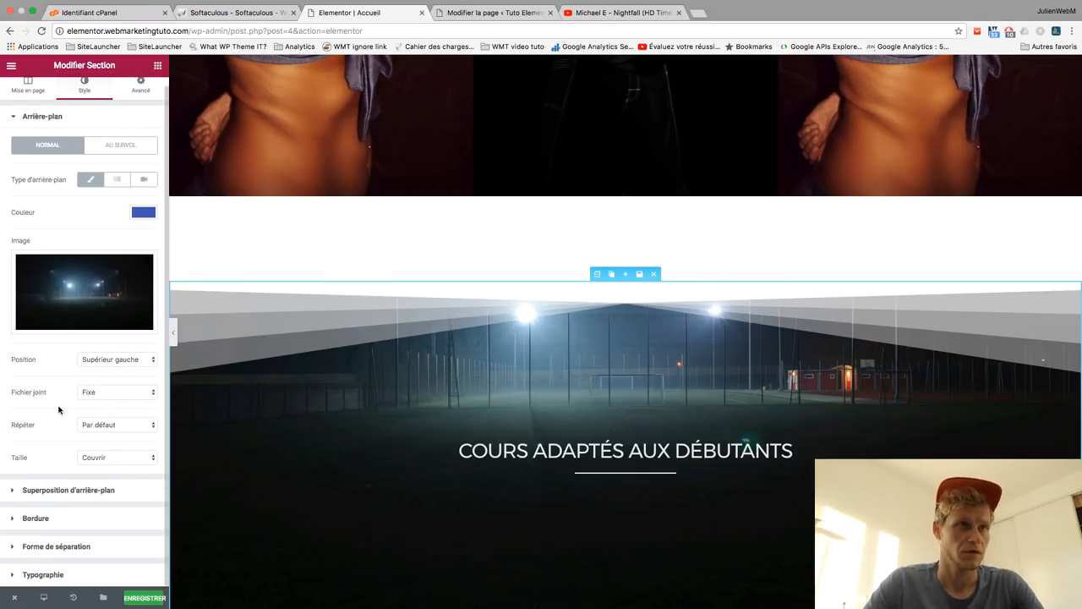
{"action": "left_click", "coordinate": [100, 361]}
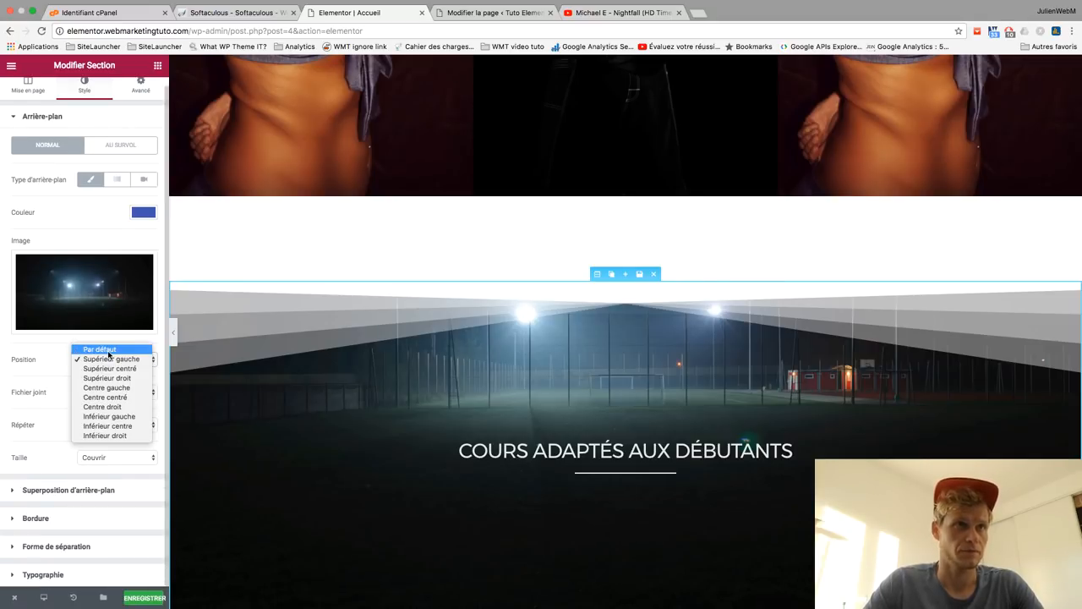
{"action": "left_click", "coordinate": [108, 356]}
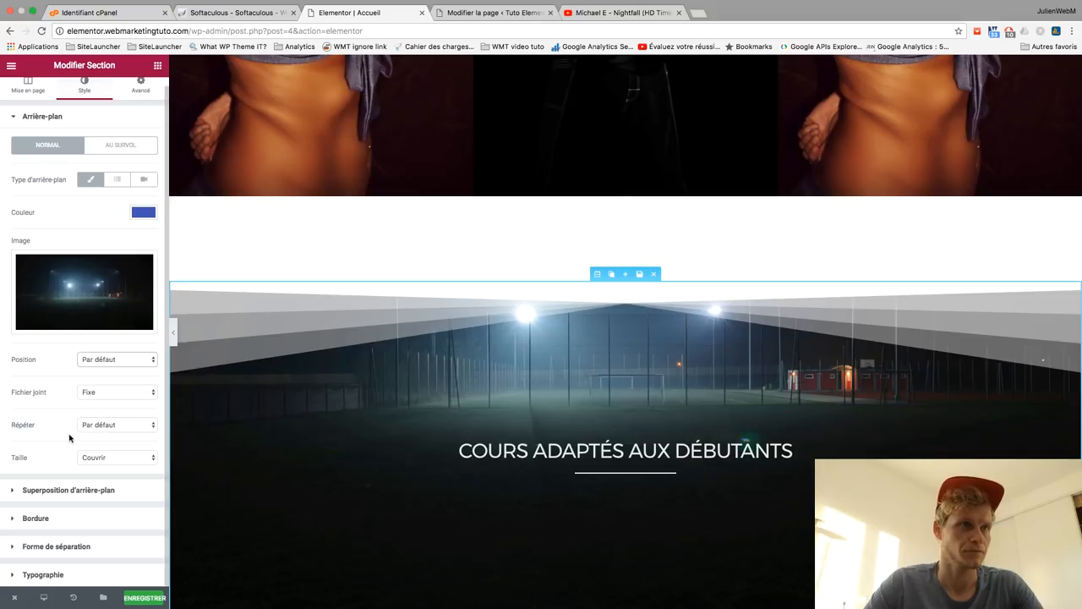
Step: Increase the top shape divider's height to about 317 and check how it sits over the background
{"action": "left_click", "coordinate": [49, 545]}
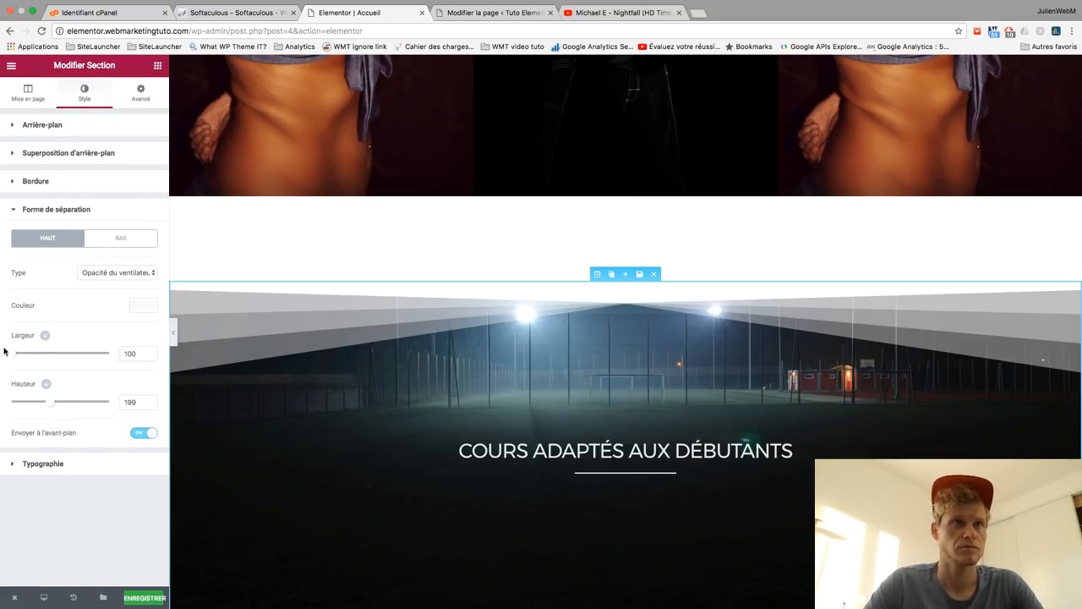
{"action": "left_click_drag", "start_coordinate": [50, 403], "coordinate": [73, 398]}
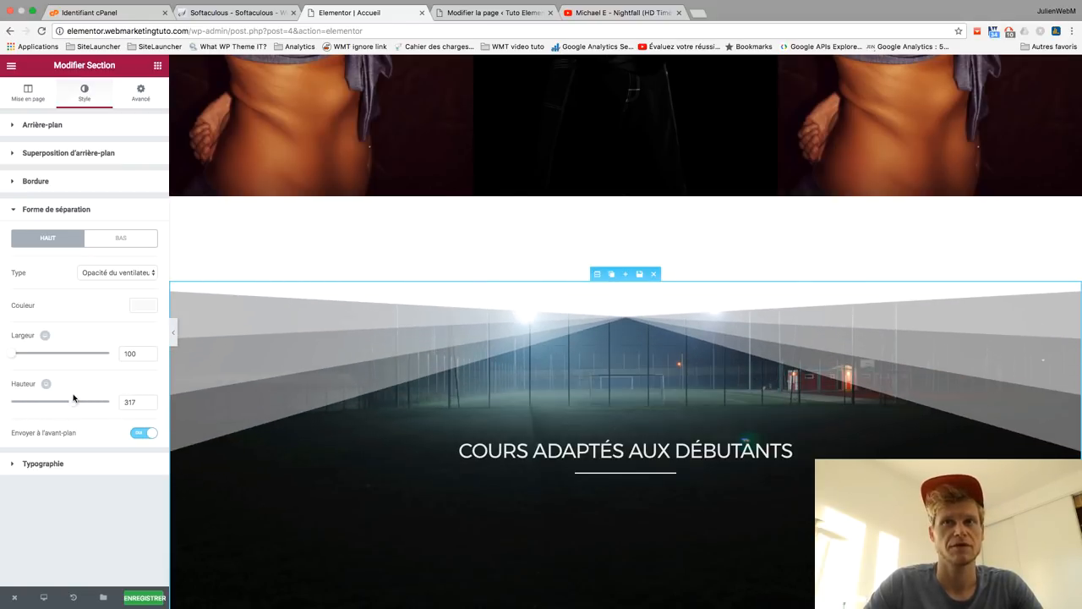
{"action": "scroll", "coordinate": [349, 403], "scroll_direction": "down", "scroll_amount": 4}
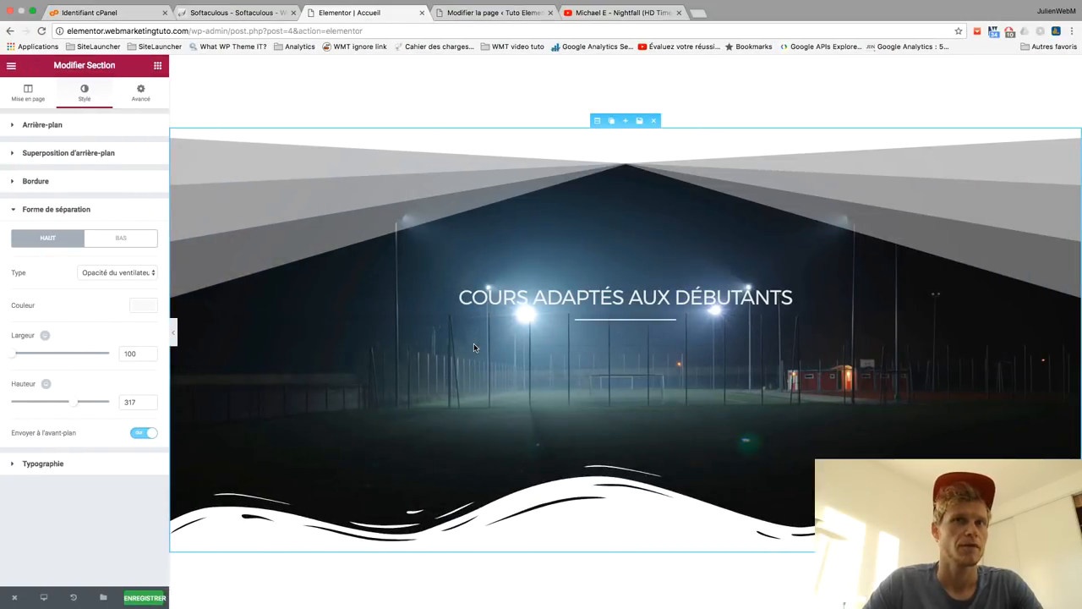
{"action": "scroll", "coordinate": [474, 343], "scroll_direction": "up", "scroll_amount": 3}
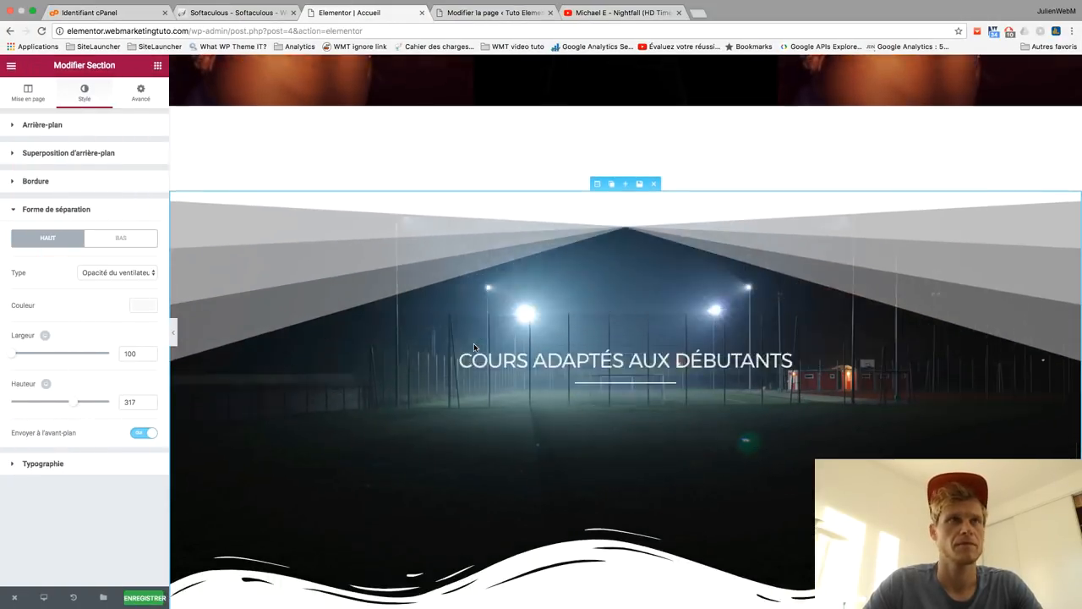
{"action": "scroll", "coordinate": [473, 343], "scroll_direction": "down", "scroll_amount": 3}
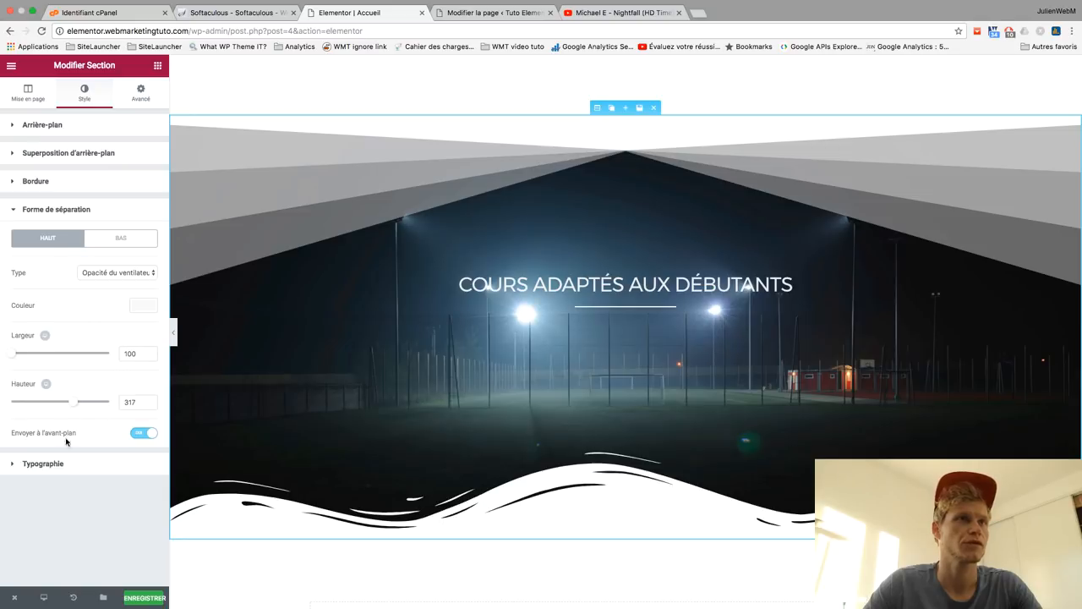
Step: Change the section's bottom shape divider to Flèche, with width 300 and height about 106
{"action": "left_click", "coordinate": [104, 240]}
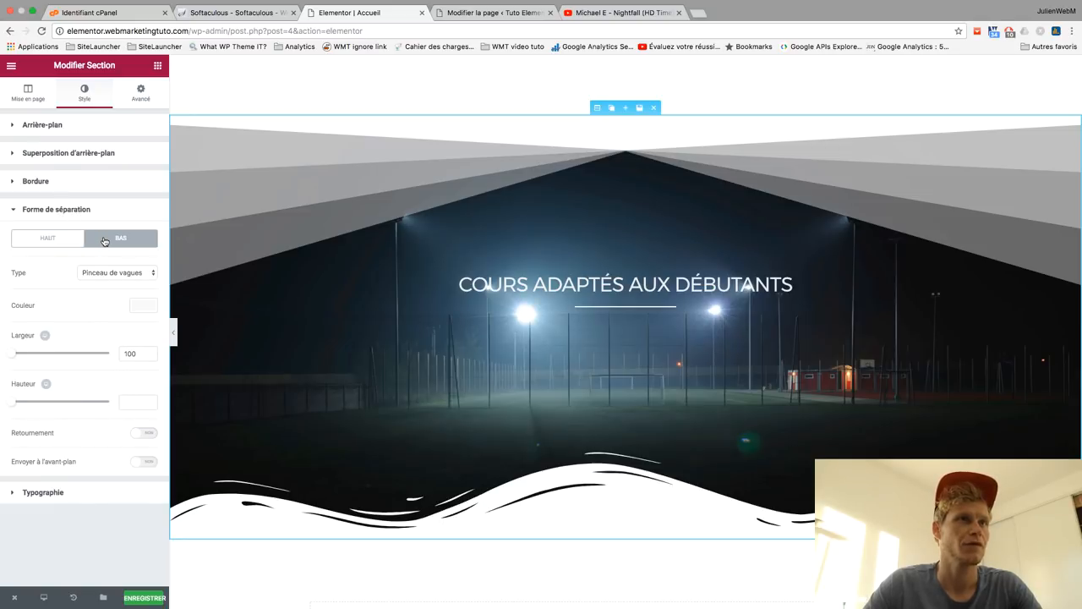
{"action": "left_click", "coordinate": [104, 271]}
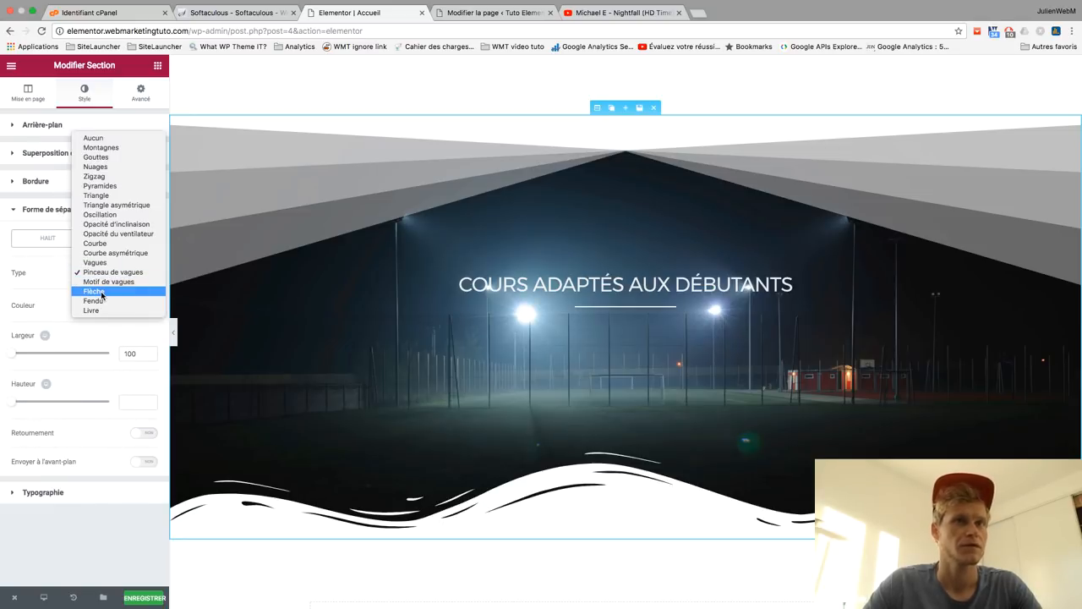
{"action": "left_click", "coordinate": [102, 292]}
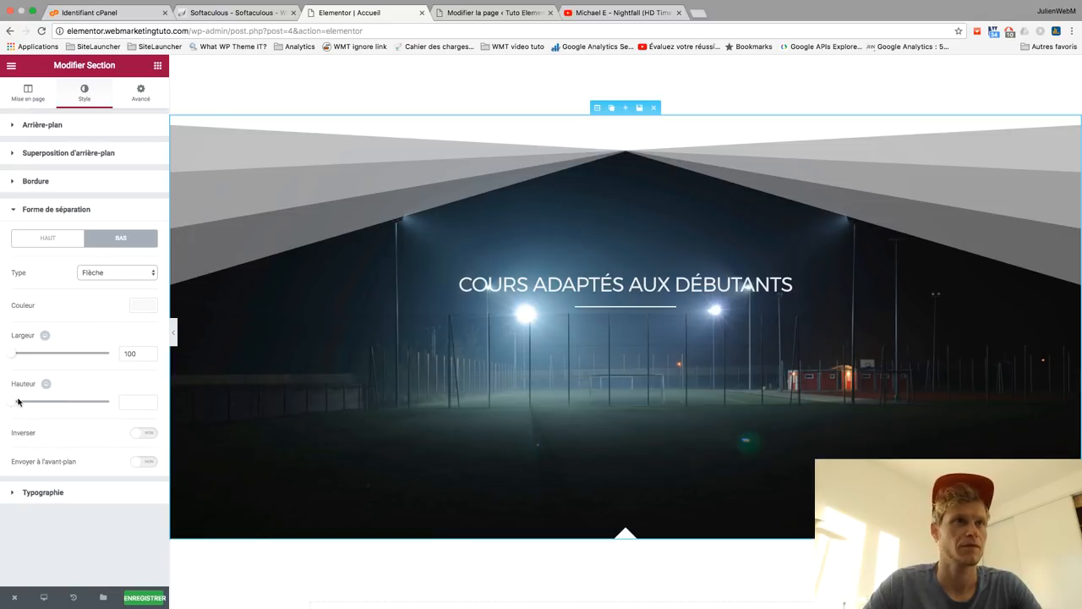
{"action": "mouse_move", "coordinate": [17, 402]}
{"action": "left_mouse_down"}
{"action": "mouse_move", "coordinate": [68, 400]}
{"action": "mouse_move", "coordinate": [34, 401]}
{"action": "left_mouse_up"}
{"action": "left_click_drag", "start_coordinate": [16, 360], "coordinate": [194, 356]}
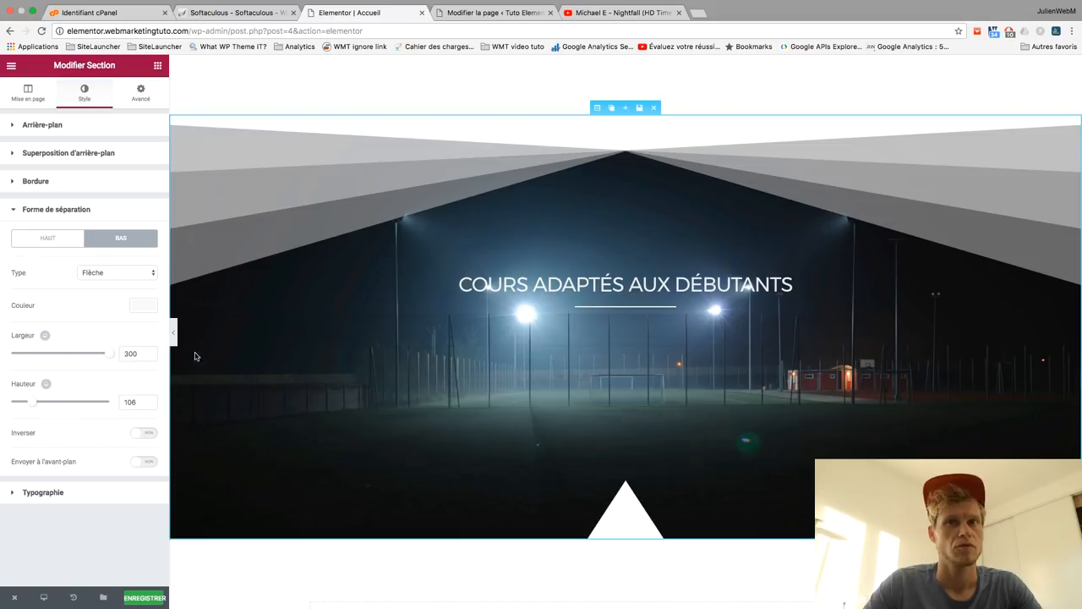
Step: Try the Fendu and Vagues shapes for the section's bottom divider
{"action": "left_click", "coordinate": [88, 276]}
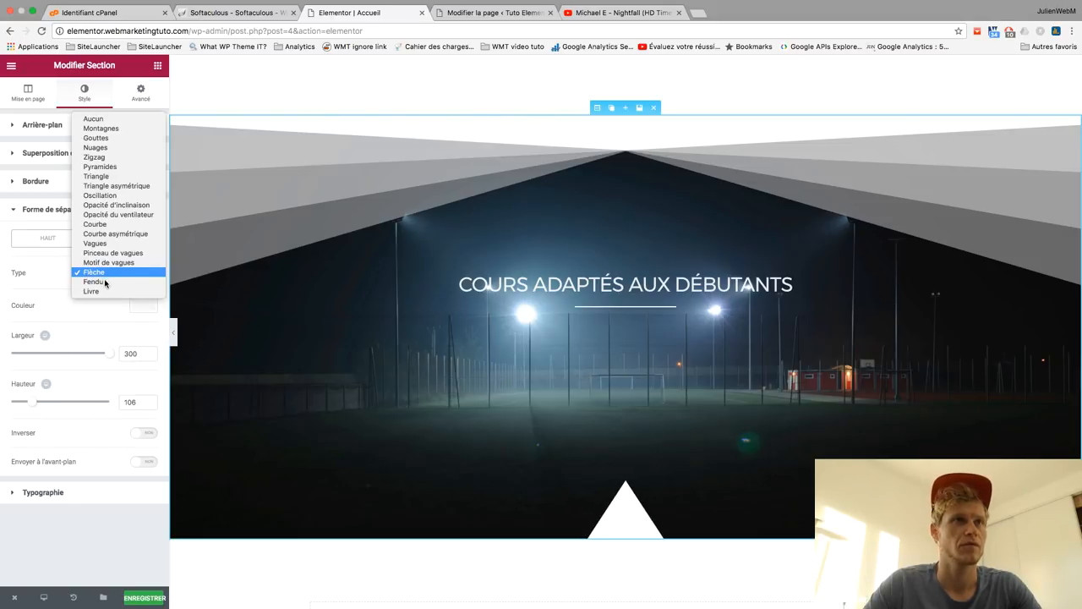
{"action": "left_click", "coordinate": [105, 283]}
{"action": "left_click", "coordinate": [105, 282]}
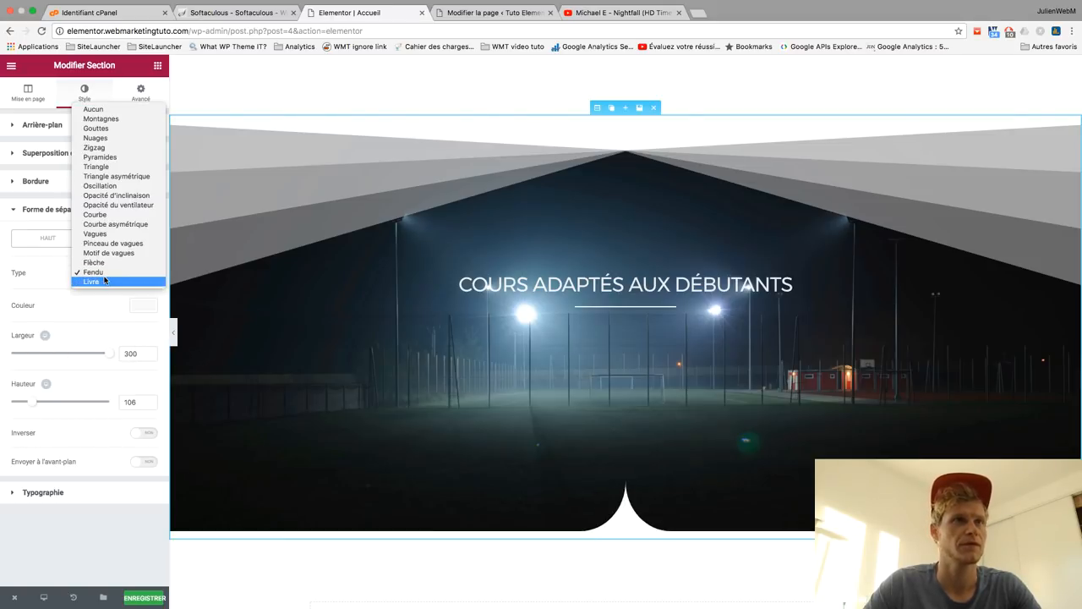
{"action": "left_click", "coordinate": [108, 235]}
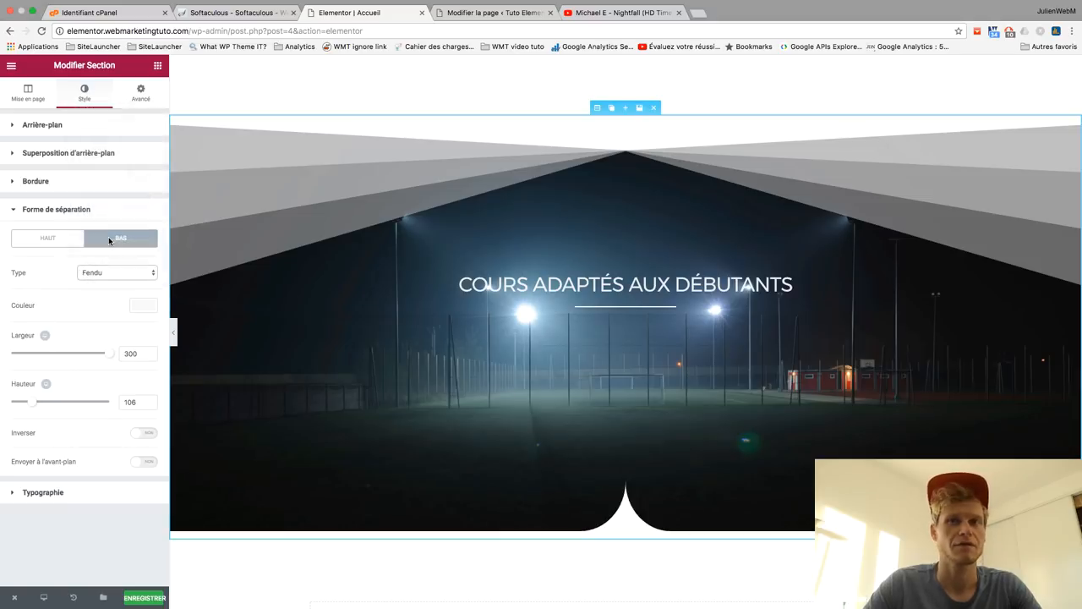
Step: Set the section's bottom shape divider to Triangle, with width about 109 and height about 224
{"action": "left_click", "coordinate": [106, 272]}
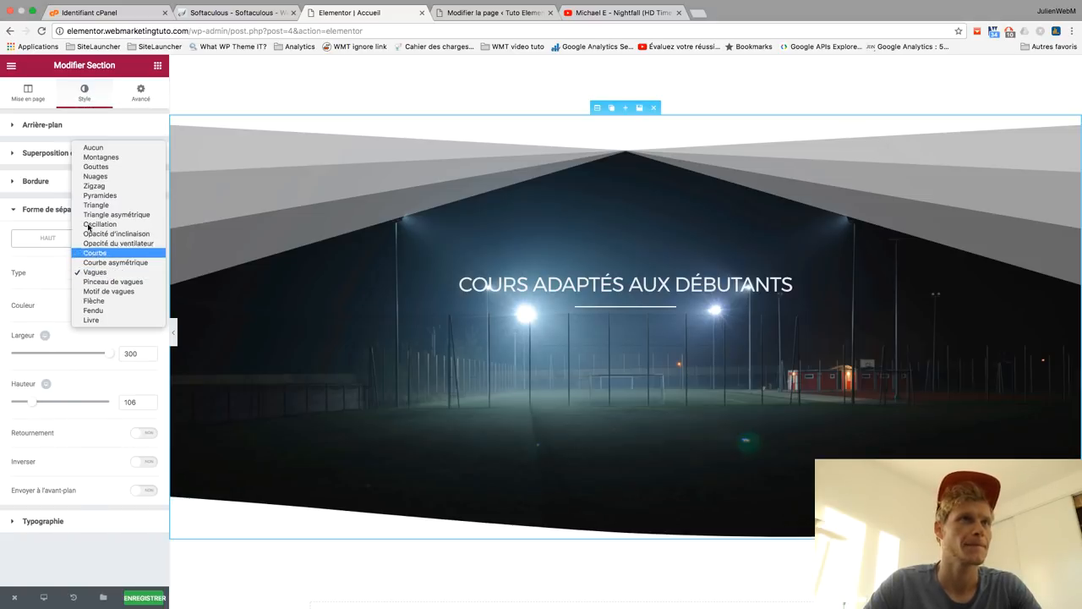
{"action": "left_click", "coordinate": [90, 206]}
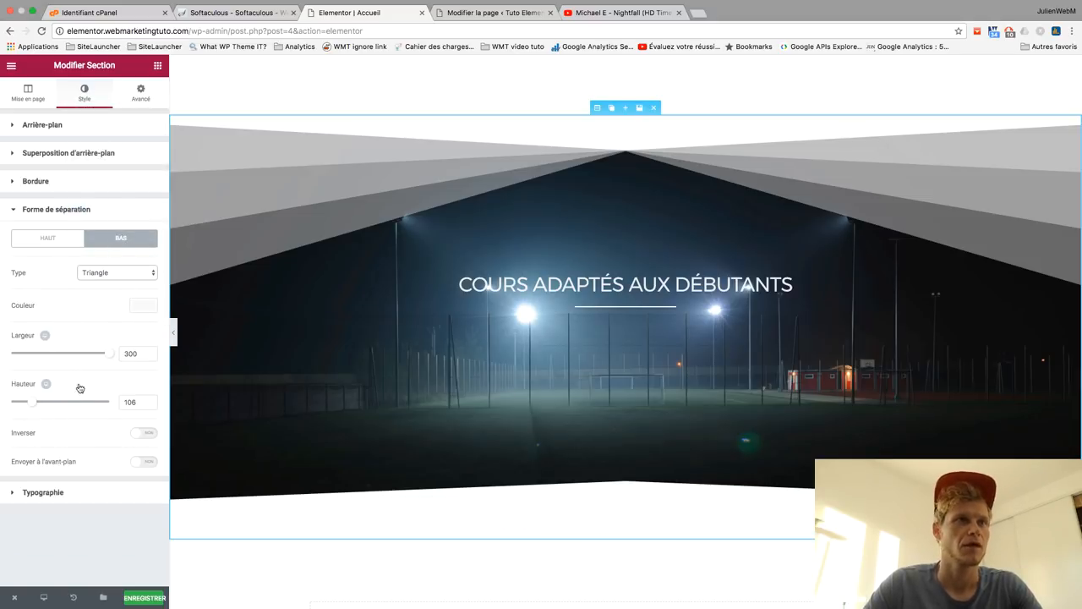
{"action": "left_click", "coordinate": [37, 356]}
{"action": "left_click_drag", "start_coordinate": [38, 356], "coordinate": [15, 355]}
{"action": "left_click_drag", "start_coordinate": [23, 401], "coordinate": [57, 397]}
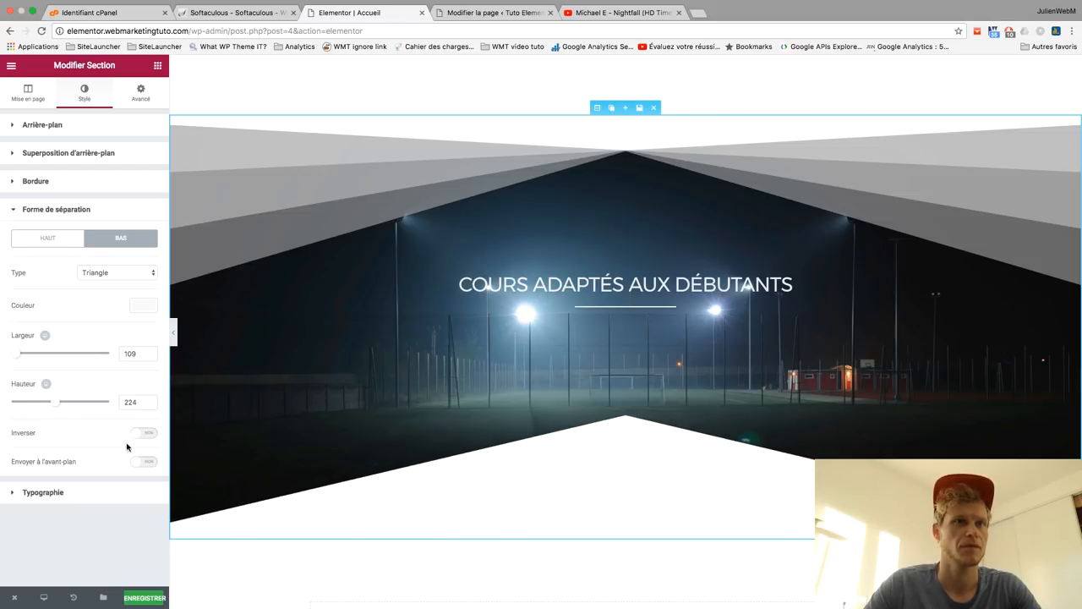
Step: Set the section's bottom margin to 0
{"action": "left_click", "coordinate": [137, 95]}
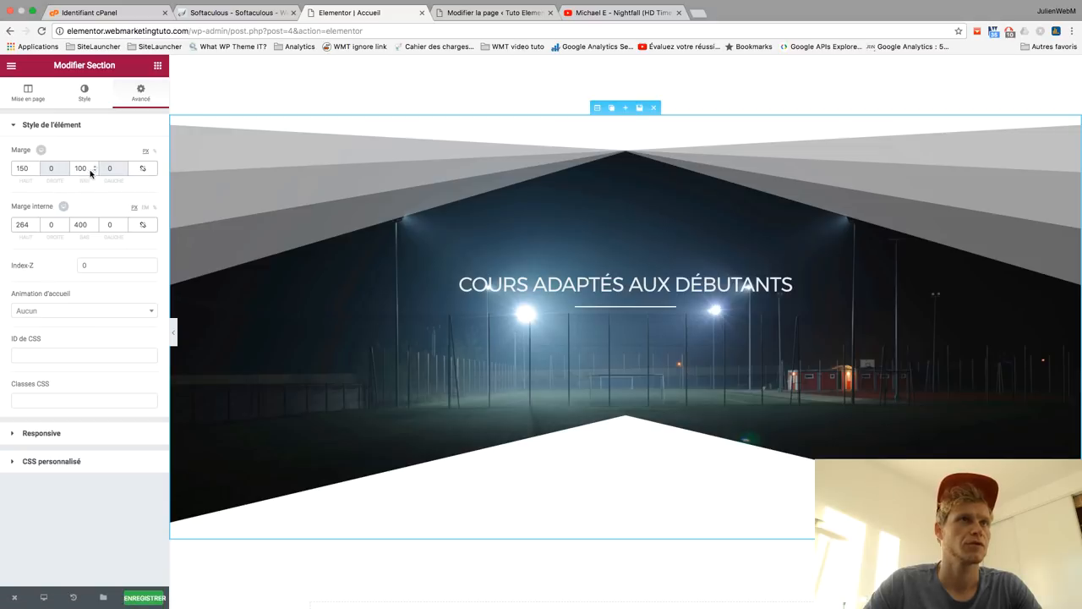
{"action": "left_click_drag", "start_coordinate": [87, 168], "coordinate": [65, 171]}
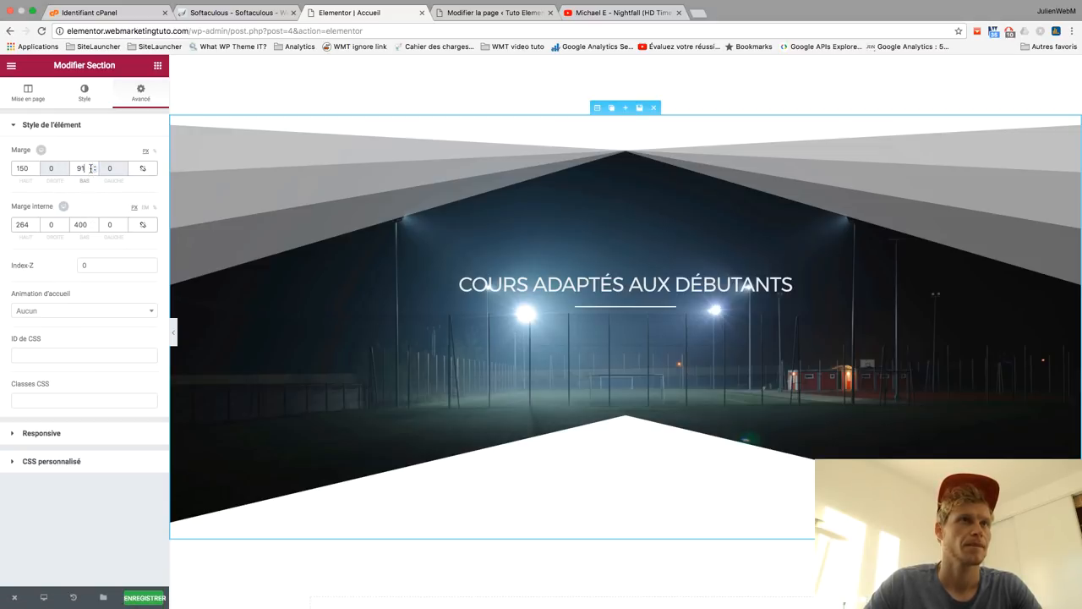
{"action": "left_click_drag", "start_coordinate": [90, 169], "coordinate": [39, 169]}
{"action": "type", "text": "0"}
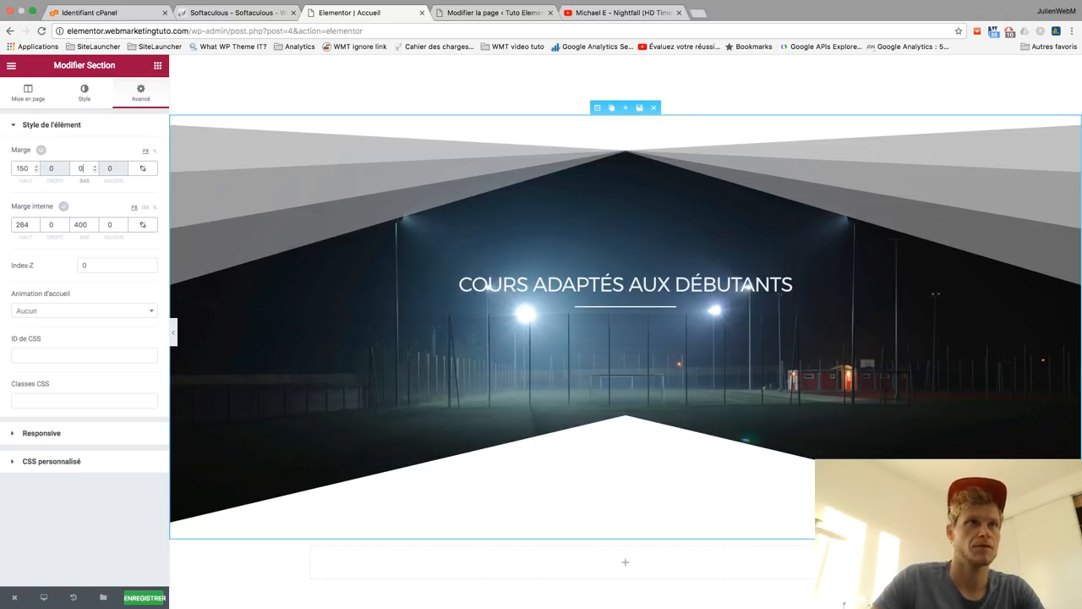
{"action": "left_click", "coordinate": [30, 167]}
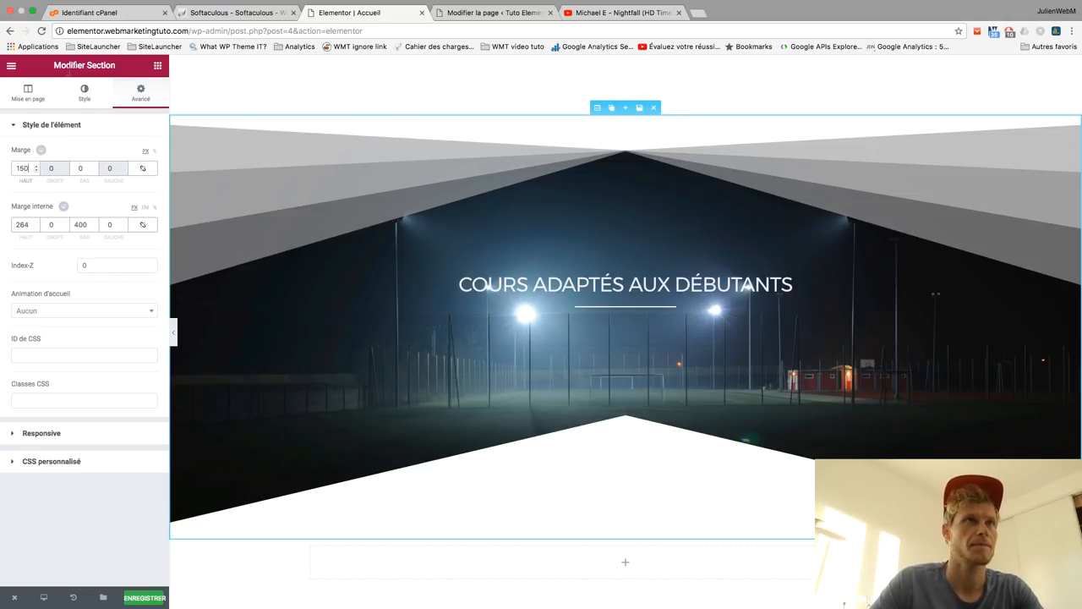
Step: Set the section's top shape divider height to about 309
{"action": "left_click", "coordinate": [84, 93]}
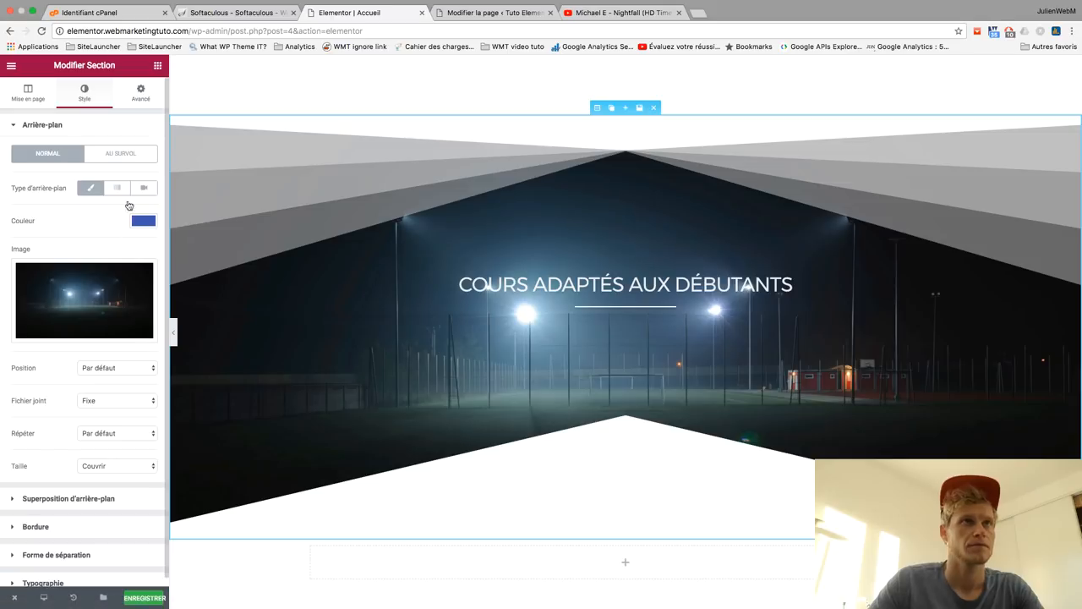
{"action": "scroll", "coordinate": [155, 392], "scroll_direction": "down", "scroll_amount": 1}
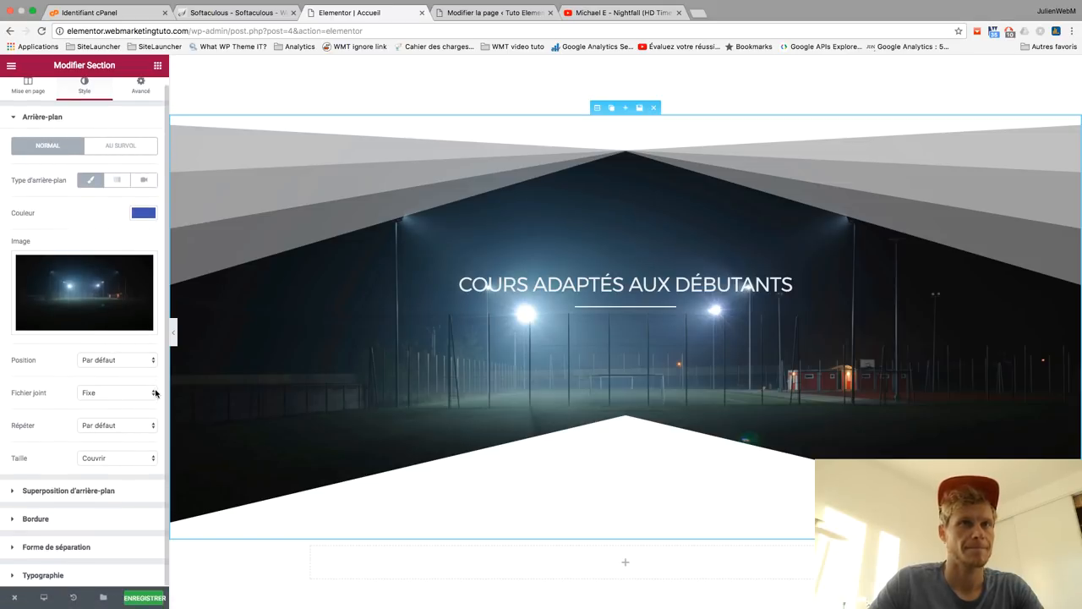
{"action": "left_click", "coordinate": [88, 547]}
{"action": "mouse_move", "coordinate": [80, 404]}
{"action": "left_mouse_down"}
{"action": "mouse_move", "coordinate": [95, 402]}
{"action": "mouse_move", "coordinate": [72, 408]}
{"action": "left_mouse_up"}
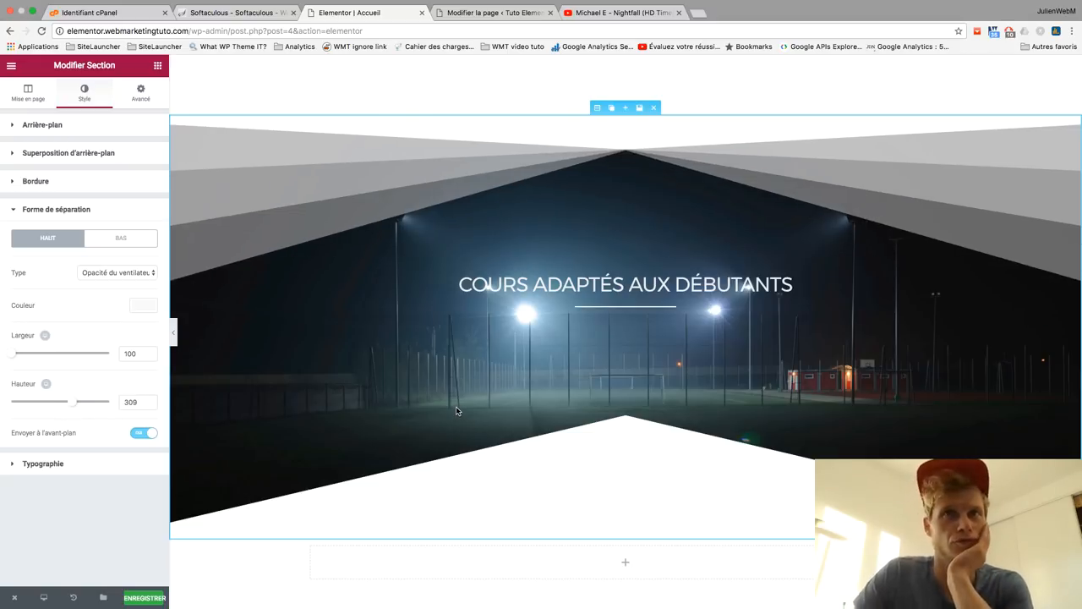
Step: Examine the restyled section's fixed background and dividers and compare them with the earlier sections of the page
{"action": "scroll", "coordinate": [456, 411], "scroll_direction": "down", "scroll_amount": 2}
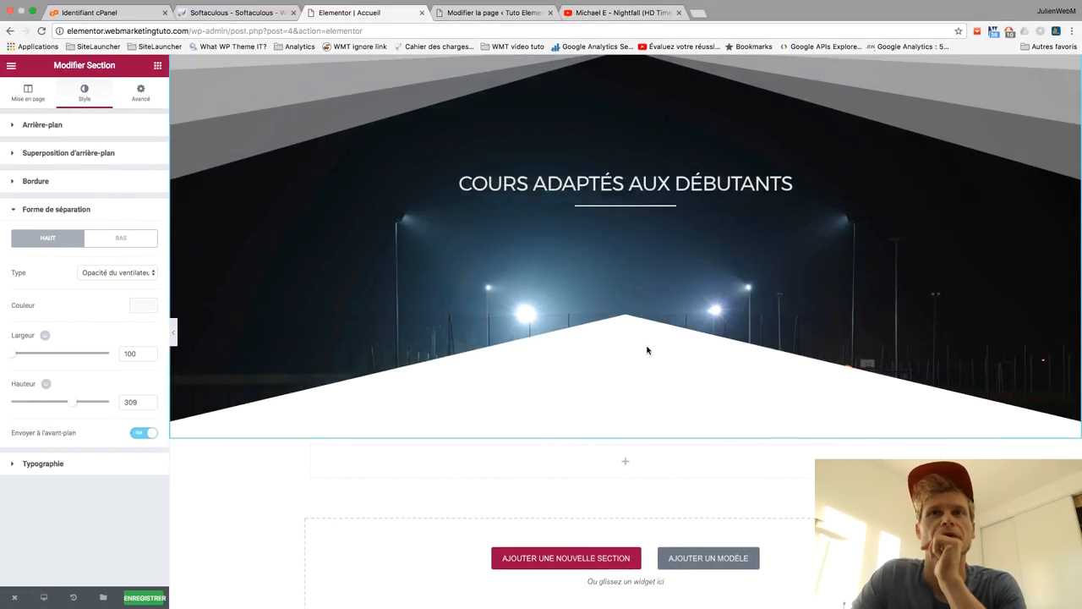
{"action": "scroll", "coordinate": [649, 349], "scroll_direction": "up", "scroll_amount": 4}
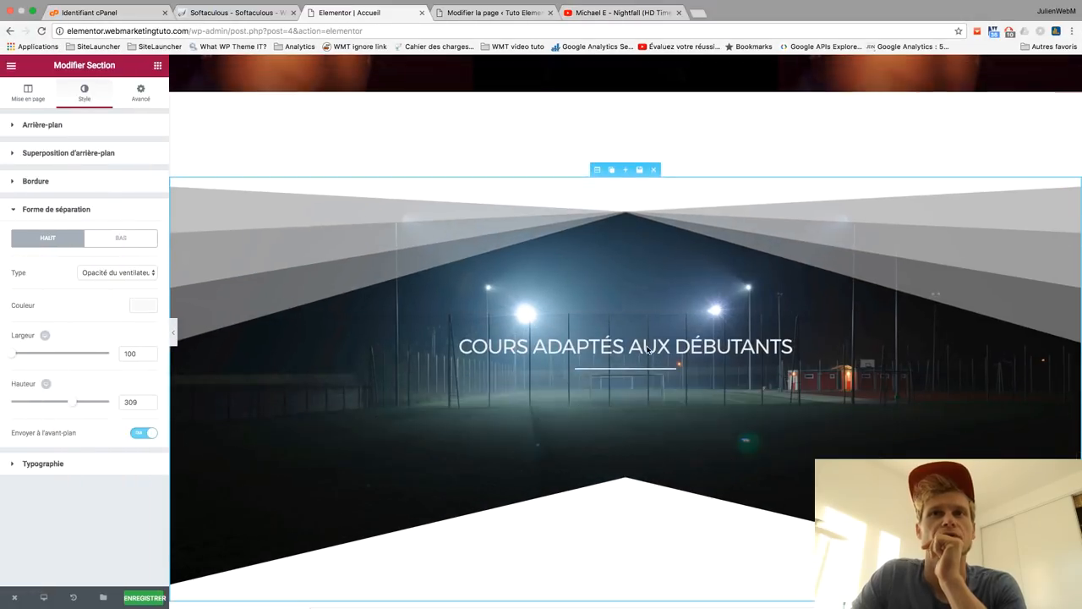
{"action": "scroll", "coordinate": [649, 349], "scroll_direction": "up", "scroll_amount": 12}
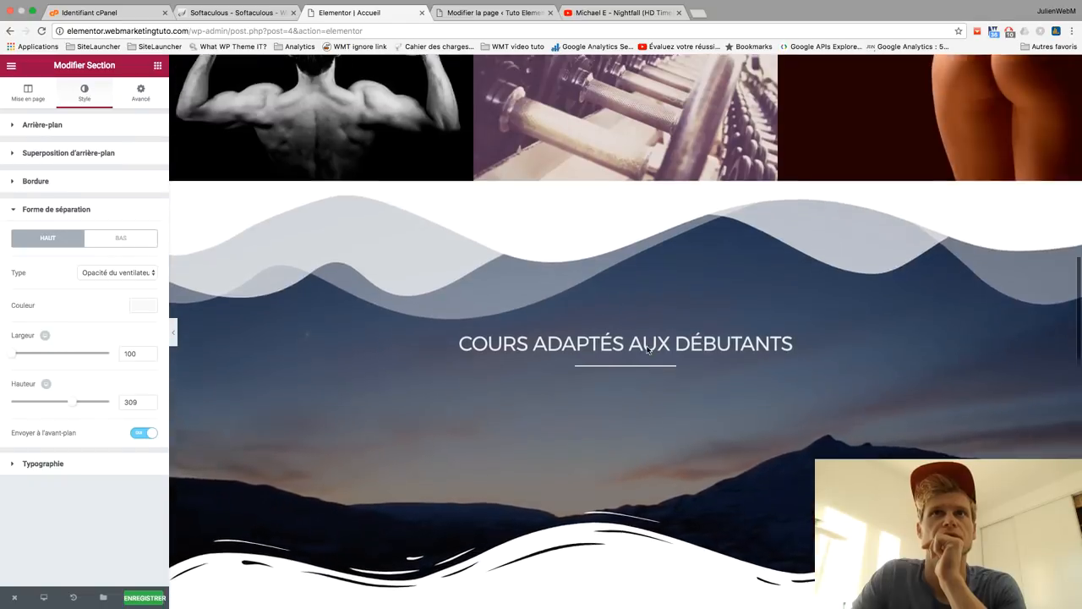
{"action": "scroll", "coordinate": [649, 349], "scroll_direction": "up", "scroll_amount": 10}
{"action": "scroll", "coordinate": [649, 349], "scroll_direction": "down", "scroll_amount": 10}
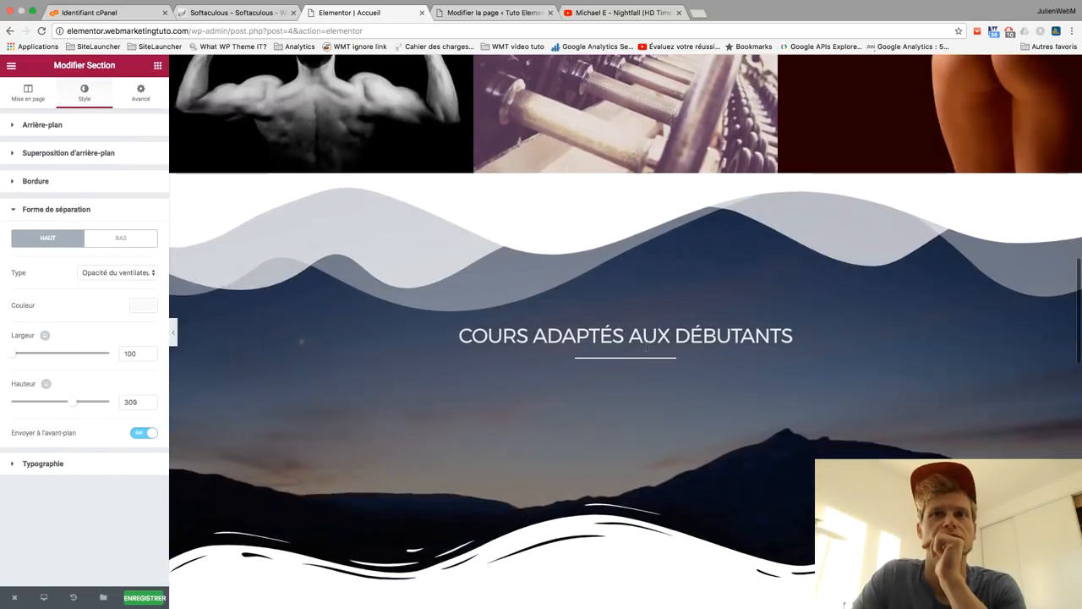
{"action": "scroll", "coordinate": [646, 343], "scroll_direction": "up", "scroll_amount": 15}
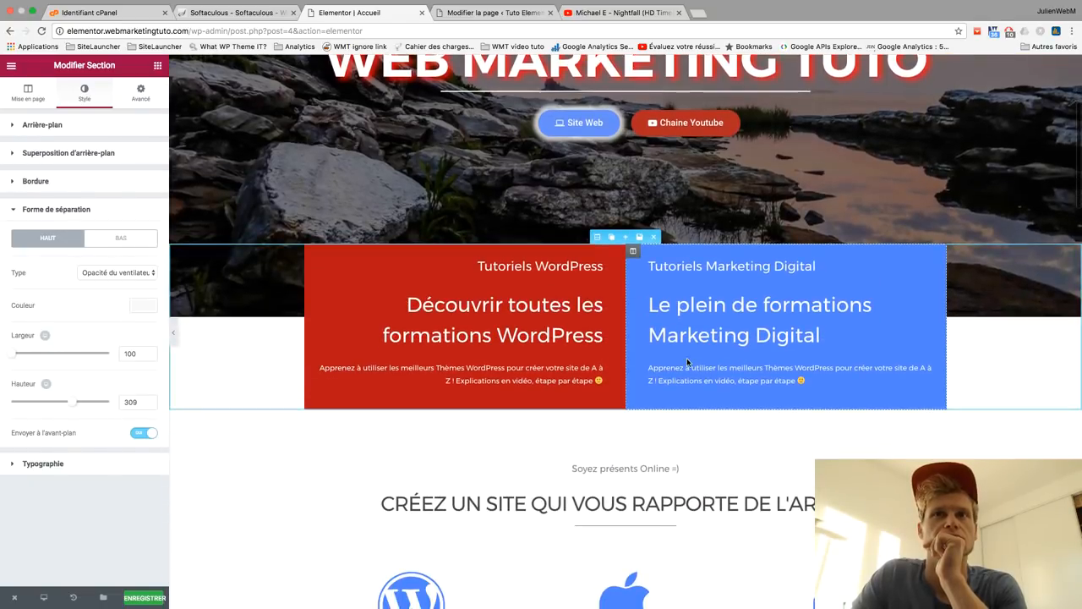
{"action": "scroll", "coordinate": [687, 362], "scroll_direction": "down", "scroll_amount": 15}
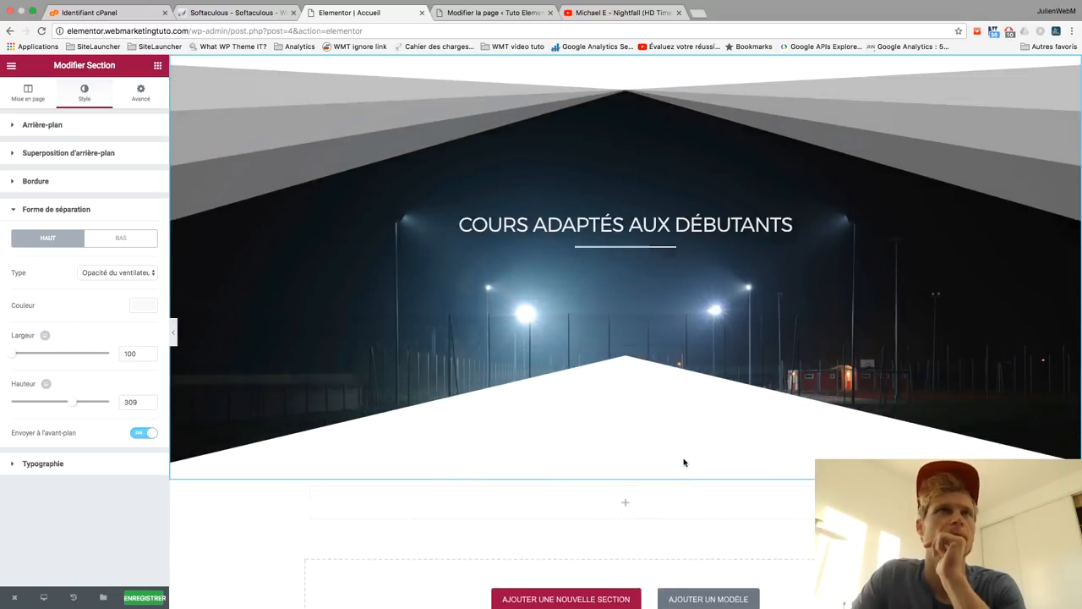
Step: Add a text editor widget directly below the "Cours adaptés aux débutants" heading, above the divider line
{"action": "left_click", "coordinate": [27, 91]}
{"action": "left_click", "coordinate": [158, 65]}
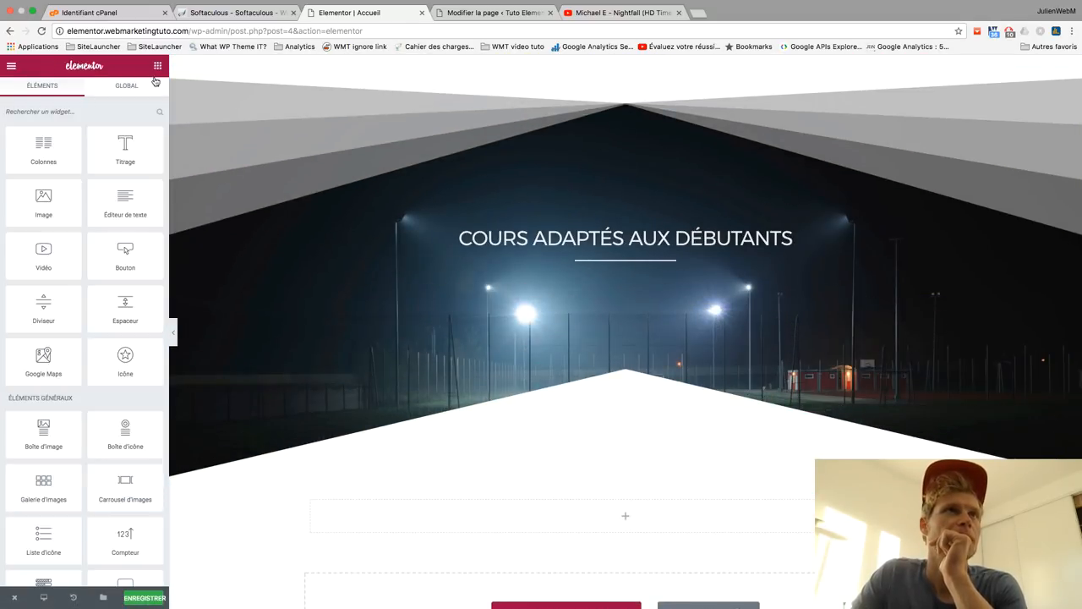
{"action": "left_click_drag", "start_coordinate": [119, 203], "coordinate": [562, 255]}
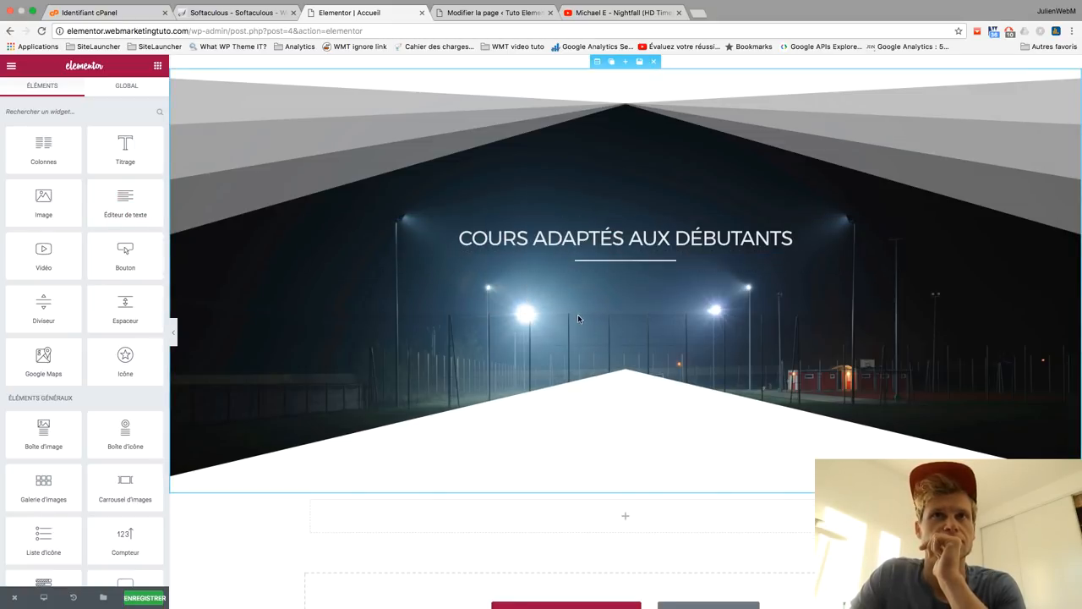
{"action": "left_click_drag", "start_coordinate": [125, 203], "coordinate": [614, 254]}
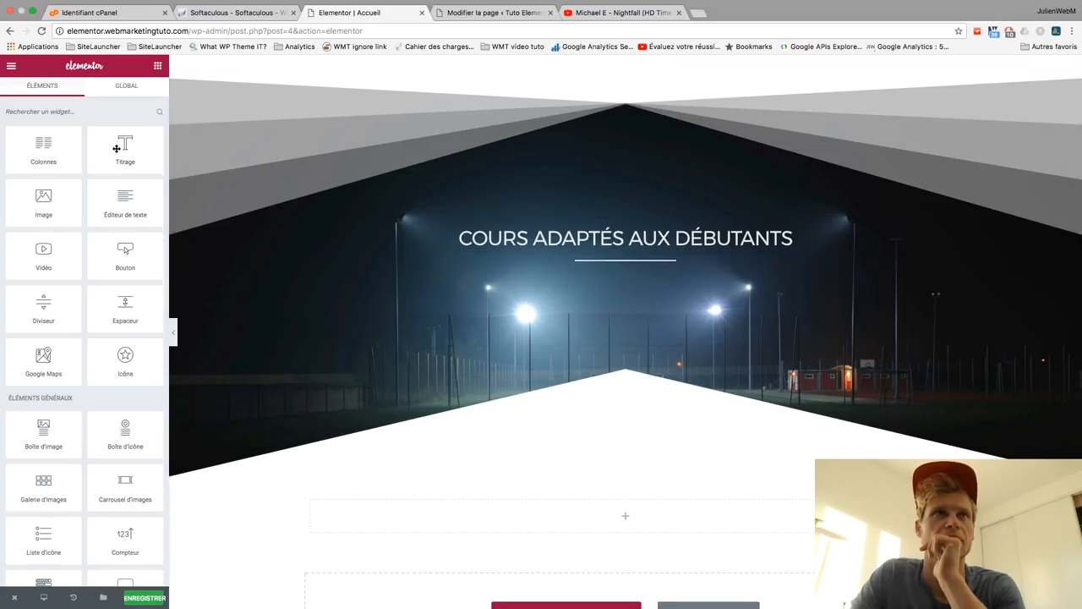
{"action": "left_click_drag", "start_coordinate": [122, 196], "coordinate": [566, 261]}
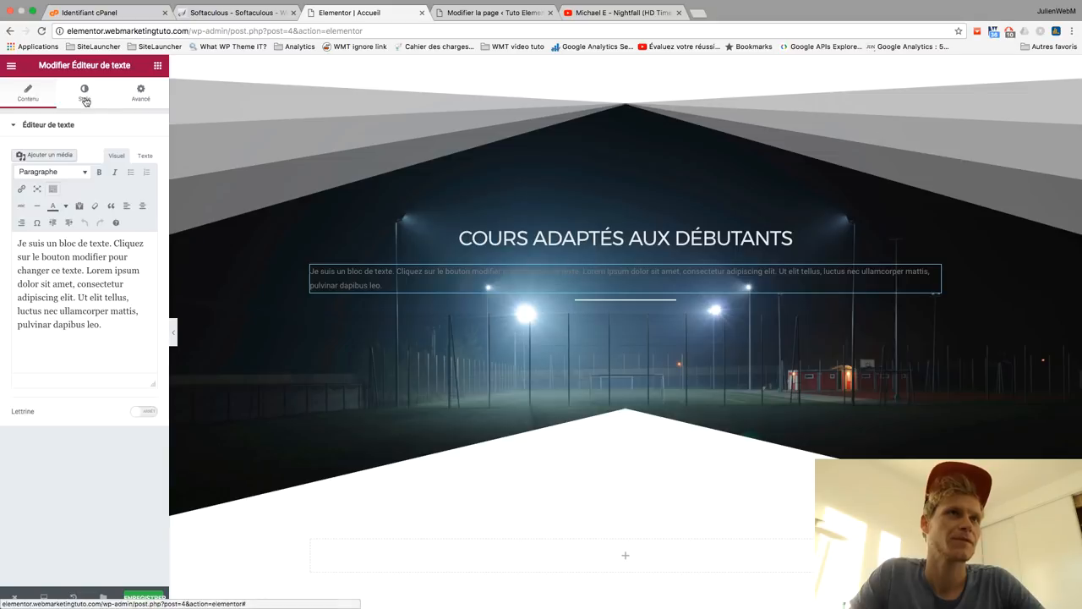
Step: Center the text block's content and set its text colour to white (#ffffff)
{"action": "left_click", "coordinate": [85, 95]}
{"action": "left_click", "coordinate": [65, 167]}
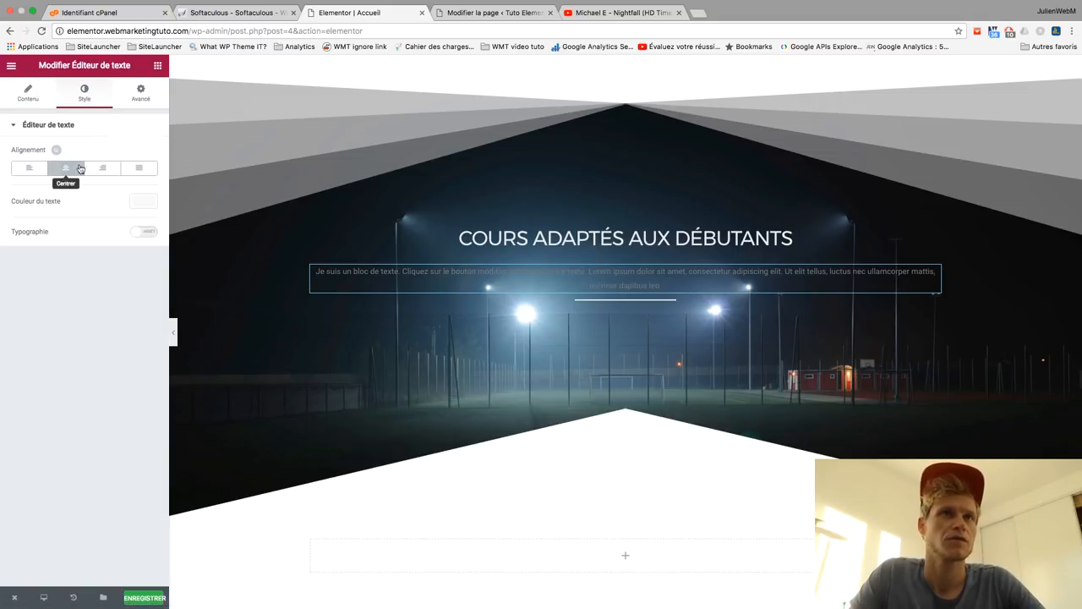
{"action": "left_click", "coordinate": [144, 203]}
{"action": "left_click", "coordinate": [117, 337]}
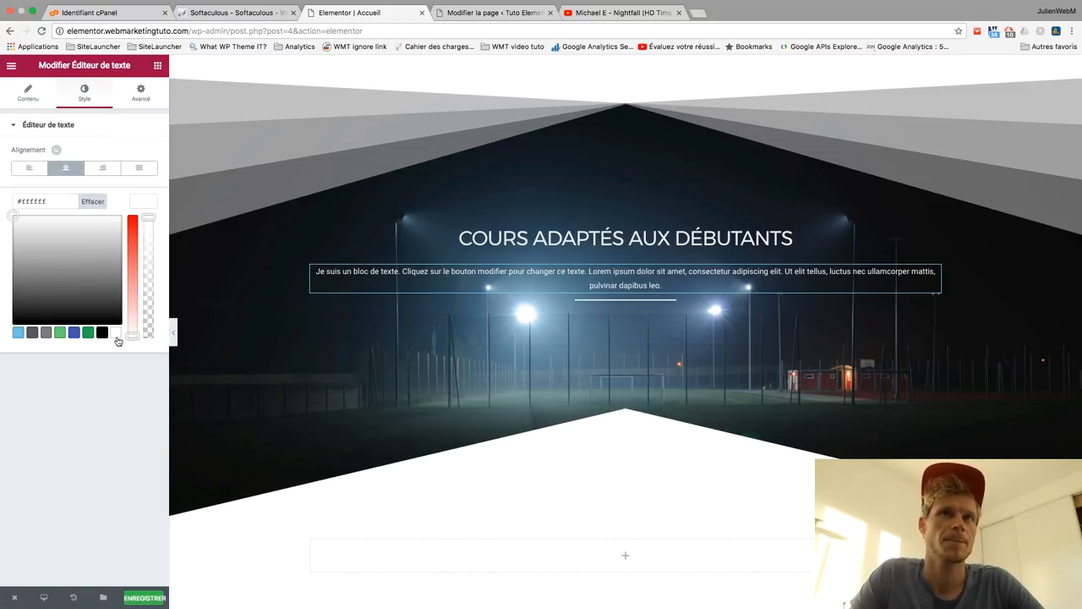
{"action": "left_click", "coordinate": [116, 143]}
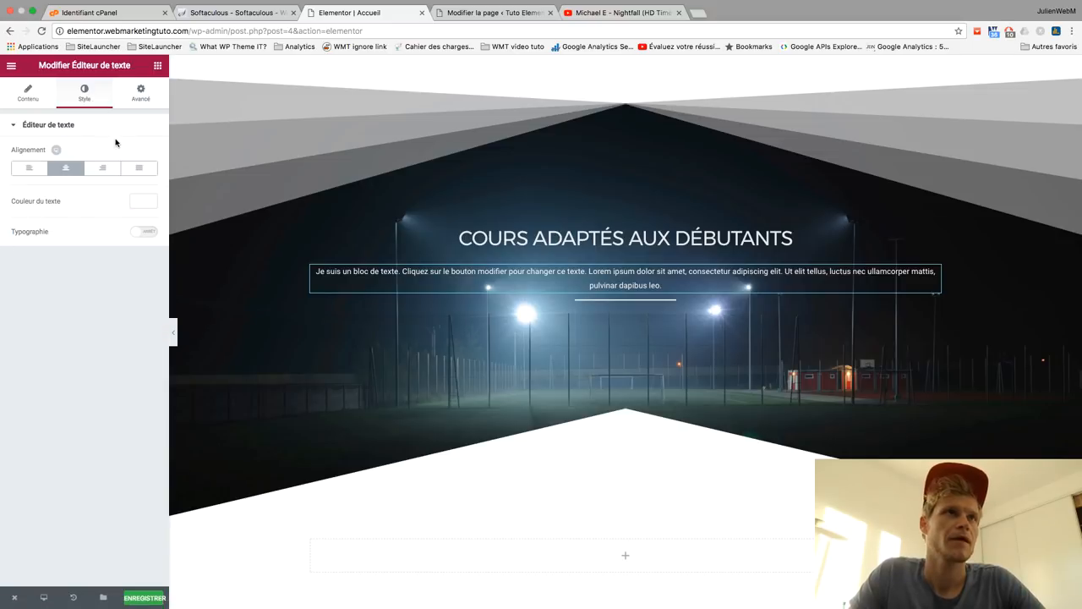
Step: Try an inner margin of 50 px on all four sides of the text block
{"action": "left_click", "coordinate": [138, 102]}
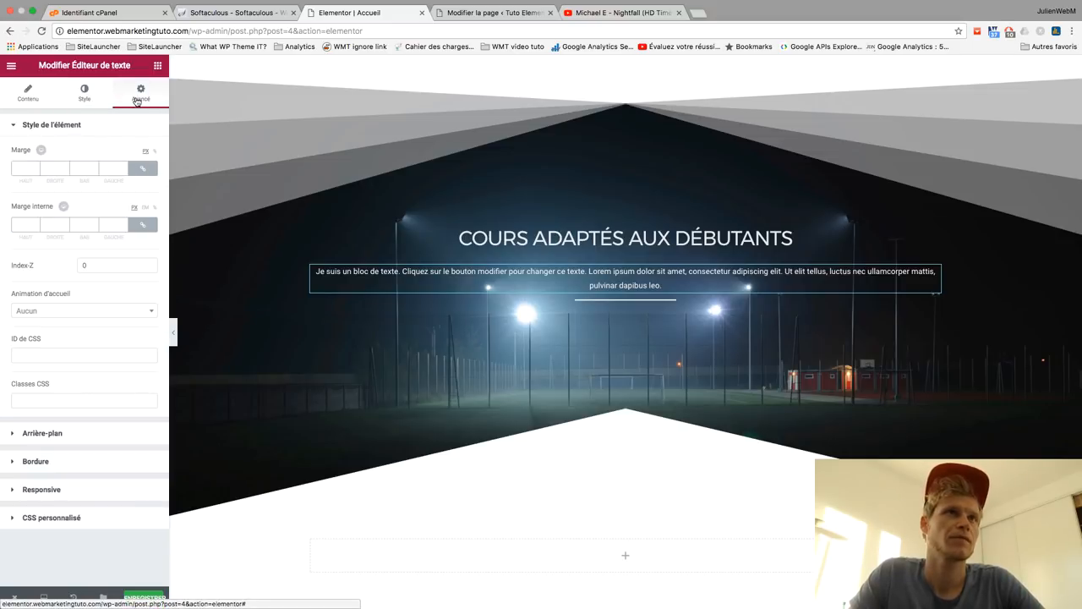
{"action": "left_click", "coordinate": [61, 225]}
{"action": "type", "text": "50"}
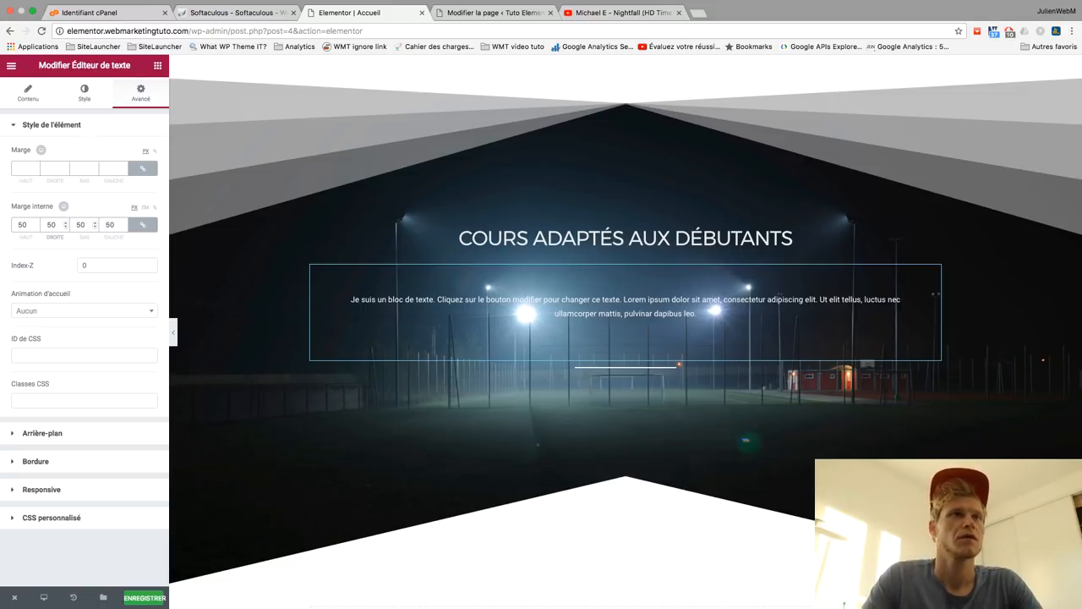
{"action": "key", "text": "BackSpace"}
{"action": "key", "text": "BackSpace"}
Step: Unlink the text block's inner margin values and set the right and left ones to 100 px
{"action": "left_click", "coordinate": [143, 224]}
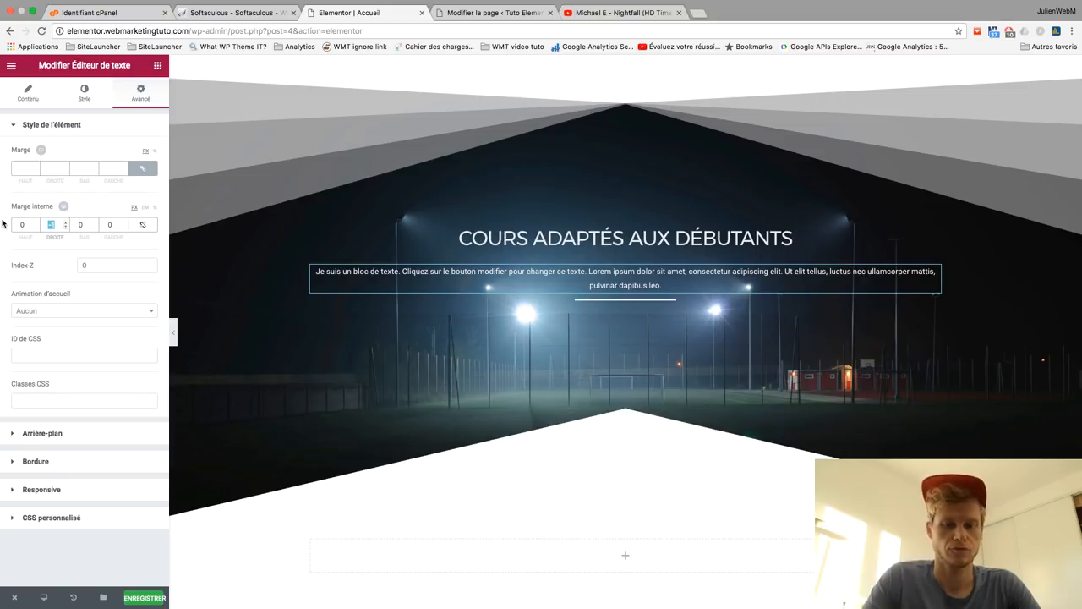
{"action": "type", "text": "100"}
{"action": "left_click", "coordinate": [110, 225]}
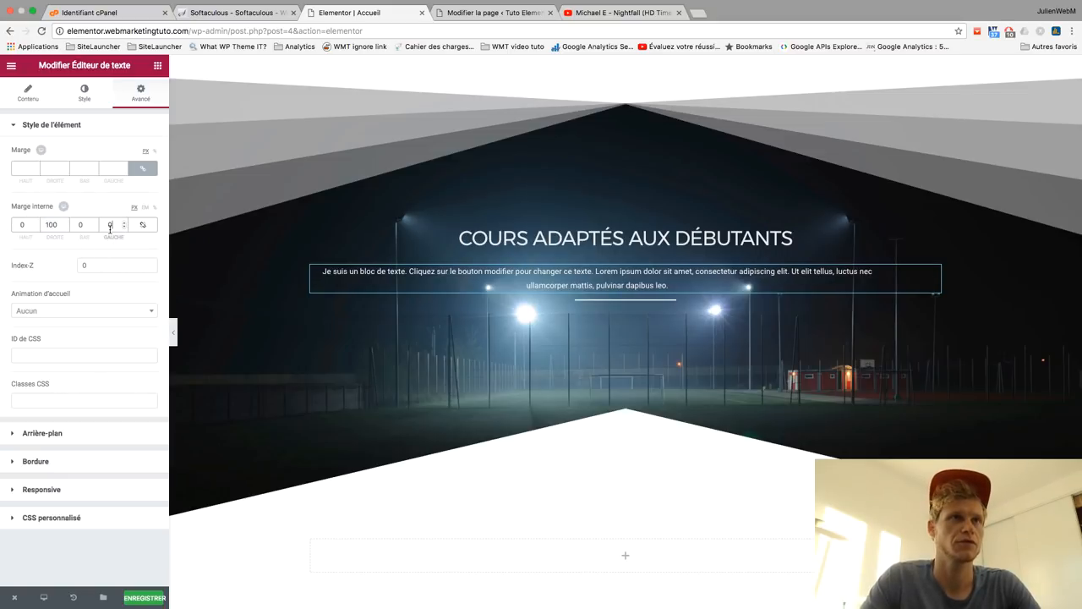
{"action": "type", "text": "100"}
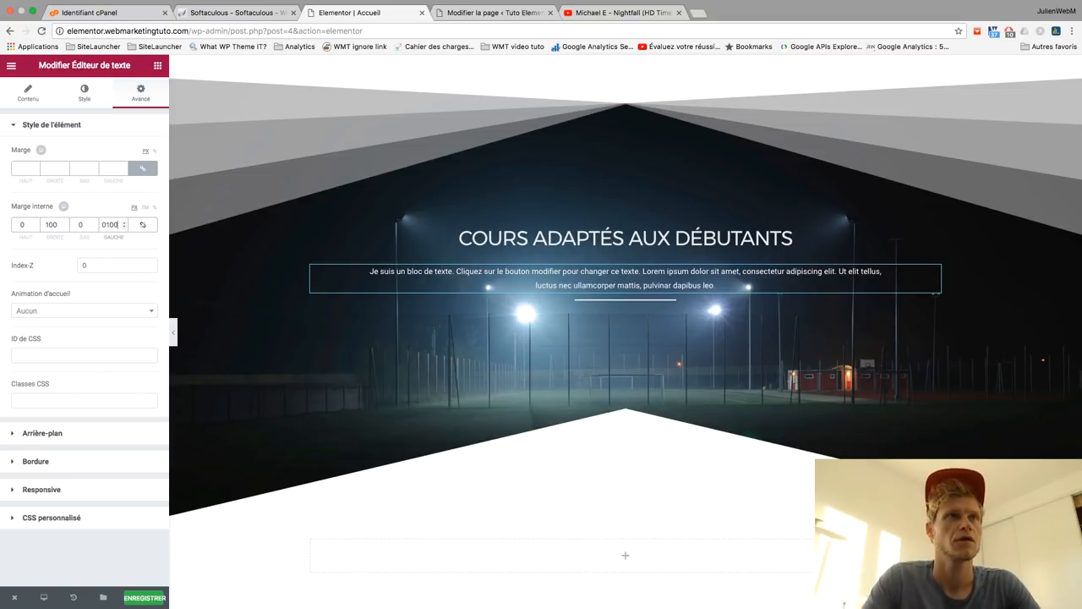
{"action": "key", "text": "BackSpace"}
{"action": "key", "text": "BackSpace"}
{"action": "key", "text": "BackSpace"}
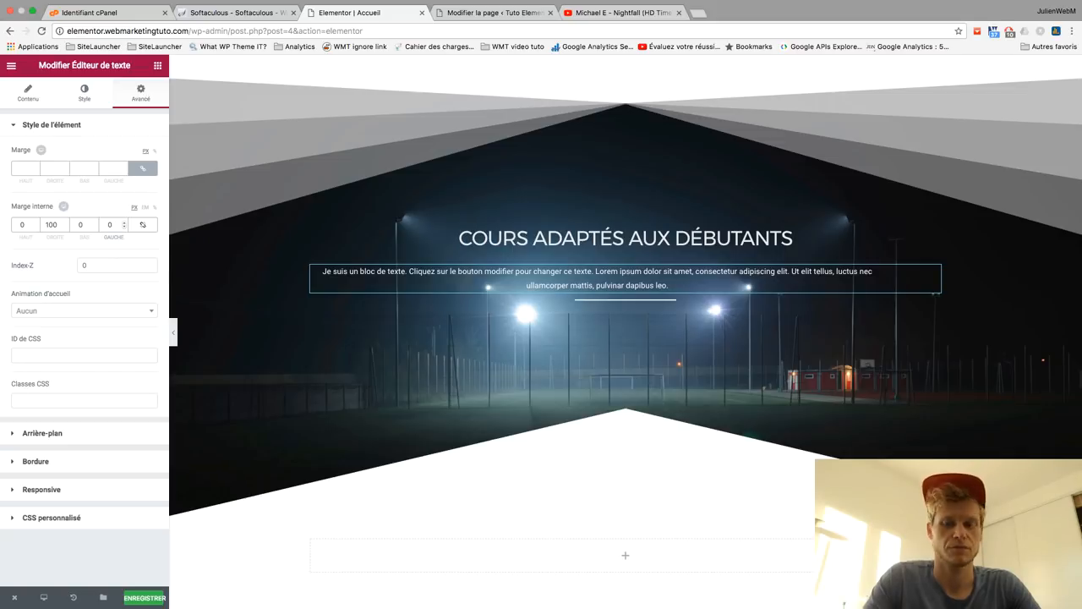
{"action": "type", "text": "100"}
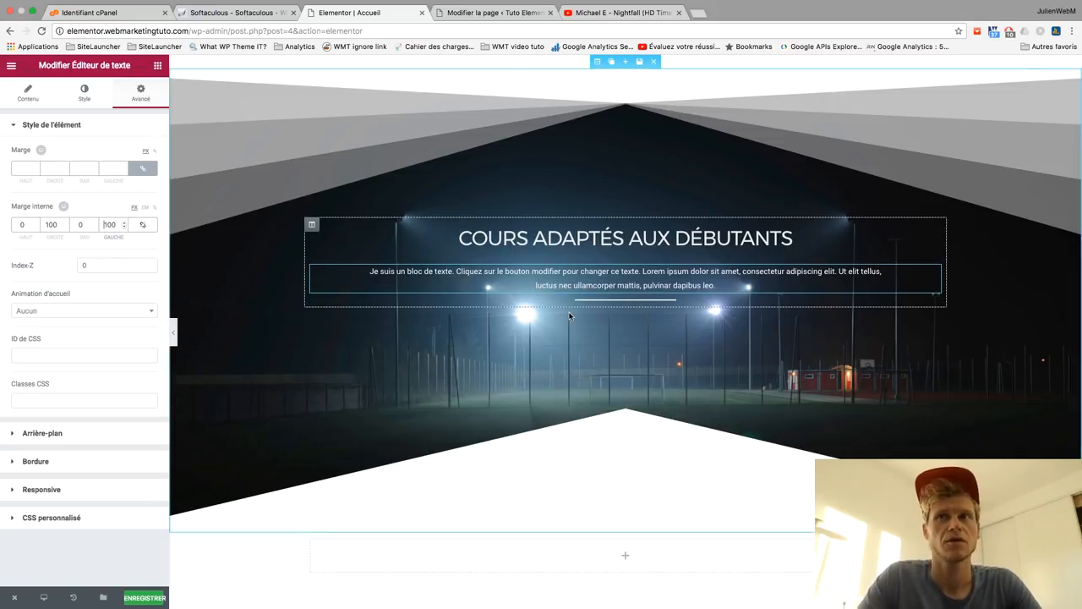
Step: Switch the text block's inner margin unit to percent and set the right and left values to 25
{"action": "double_click", "coordinate": [51, 225]}
{"action": "type", "text": "25"}
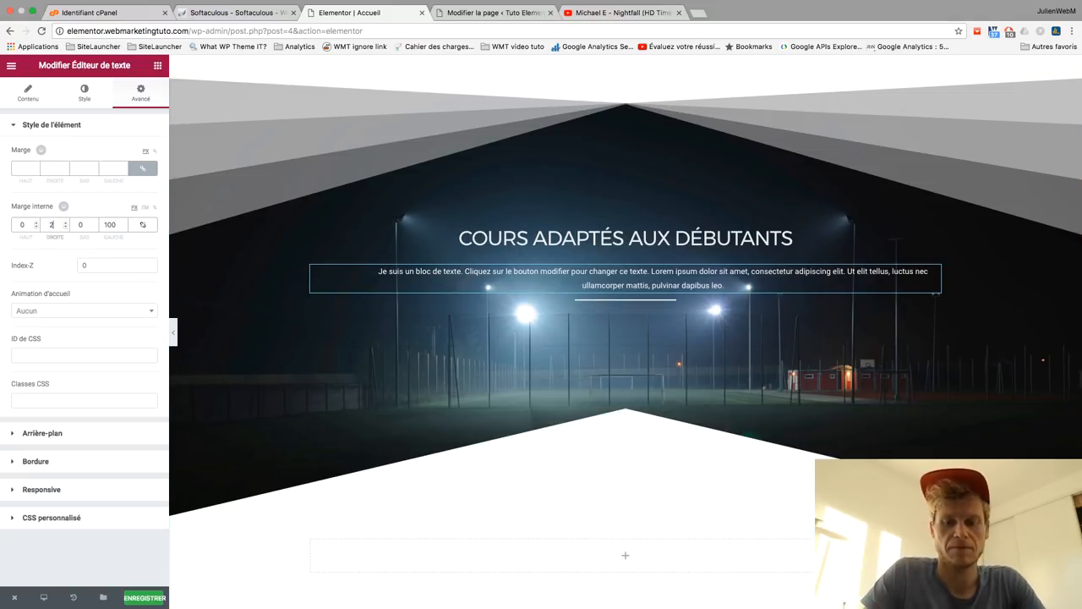
{"action": "left_click", "coordinate": [155, 208]}
{"action": "type", "text": "25"}
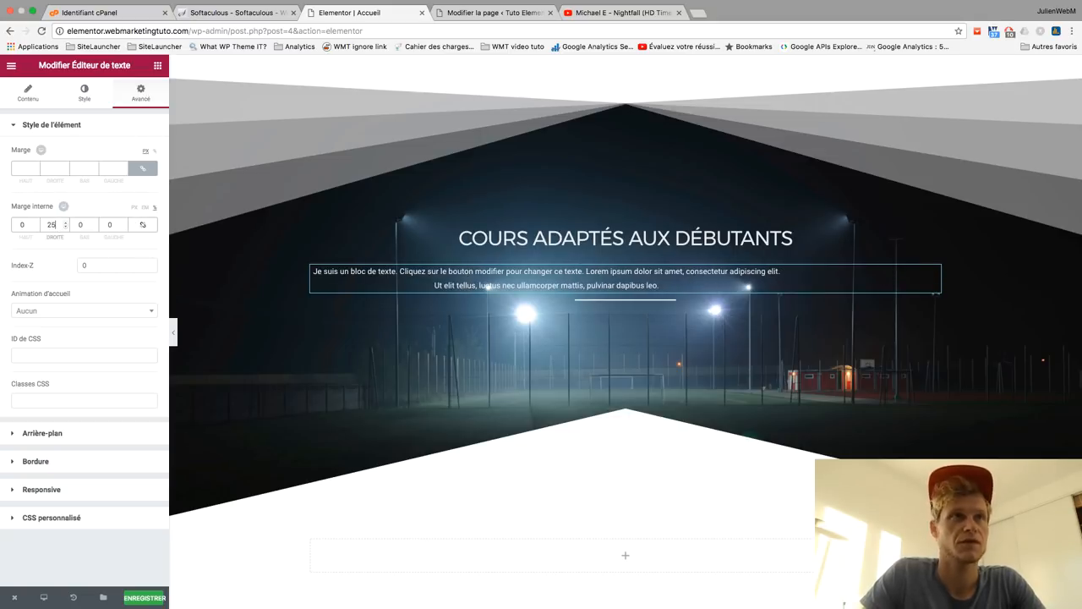
{"action": "left_click", "coordinate": [111, 224]}
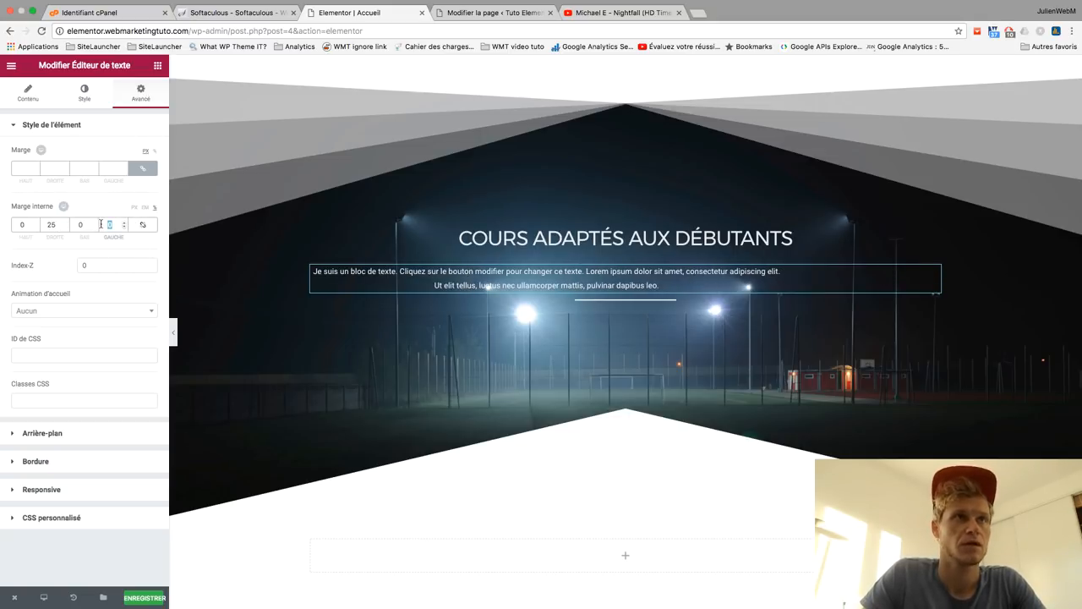
{"action": "type", "text": "25"}
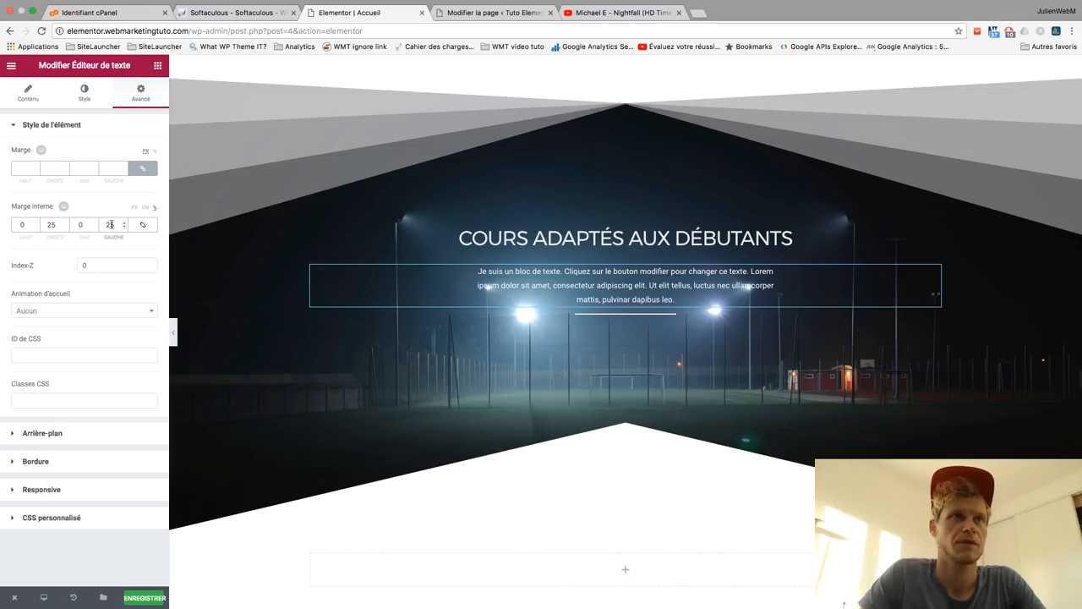
Step: Reduce the text block's left and right inner margins to 15 percent
{"action": "key", "text": "BackSpace"}
{"action": "type", "text": "1"}
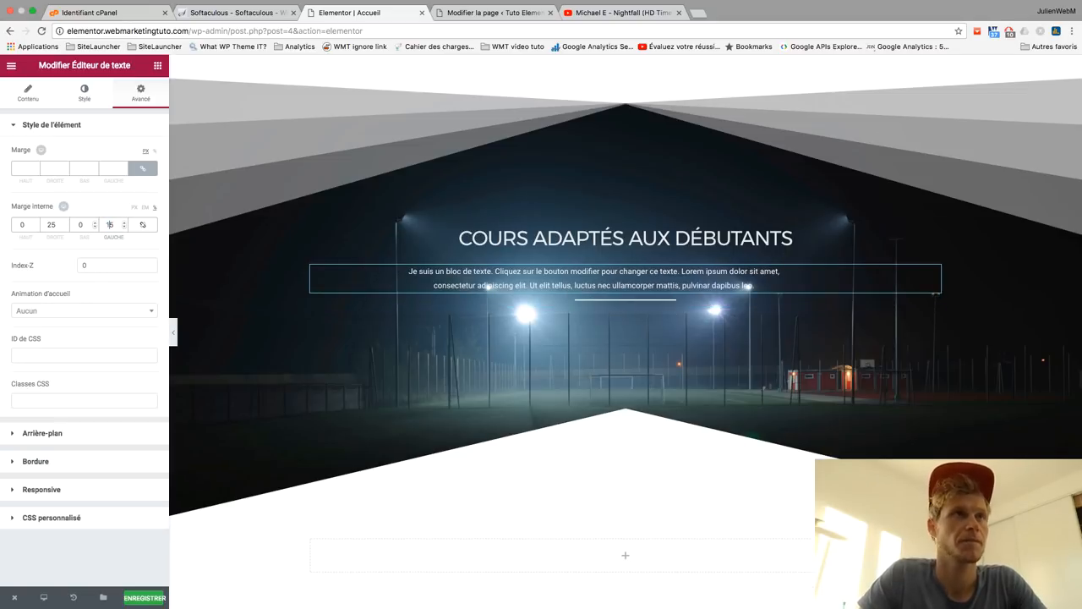
{"action": "left_click_drag", "start_coordinate": [52, 226], "coordinate": [39, 229]}
{"action": "type", "text": "1"}
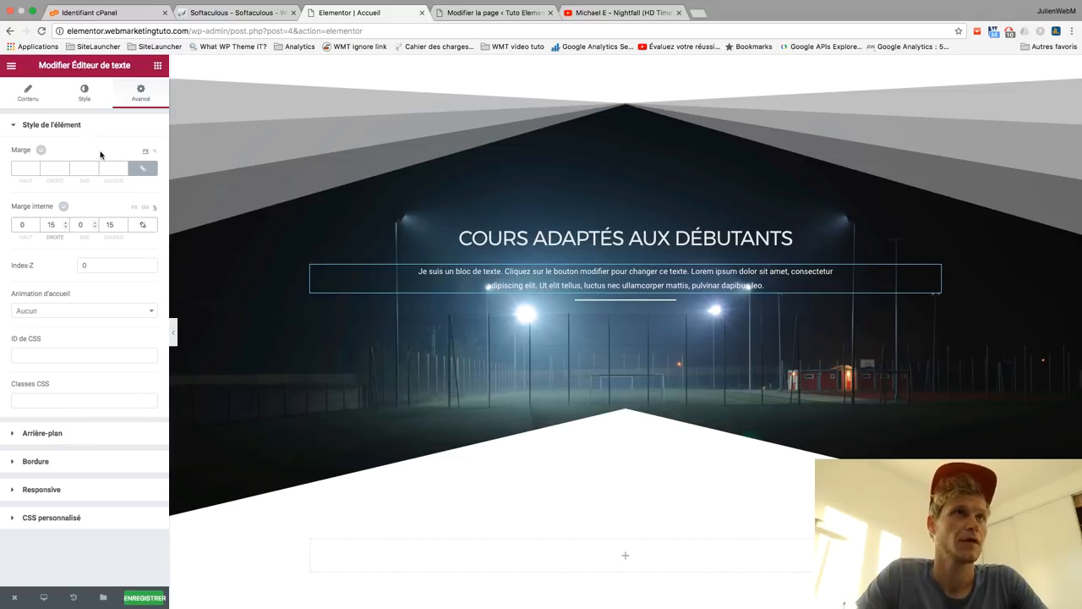
Step: Enable custom typography for the text block, with size 14 px and the Montserrat font family
{"action": "left_click", "coordinate": [85, 93]}
{"action": "left_click", "coordinate": [149, 231]}
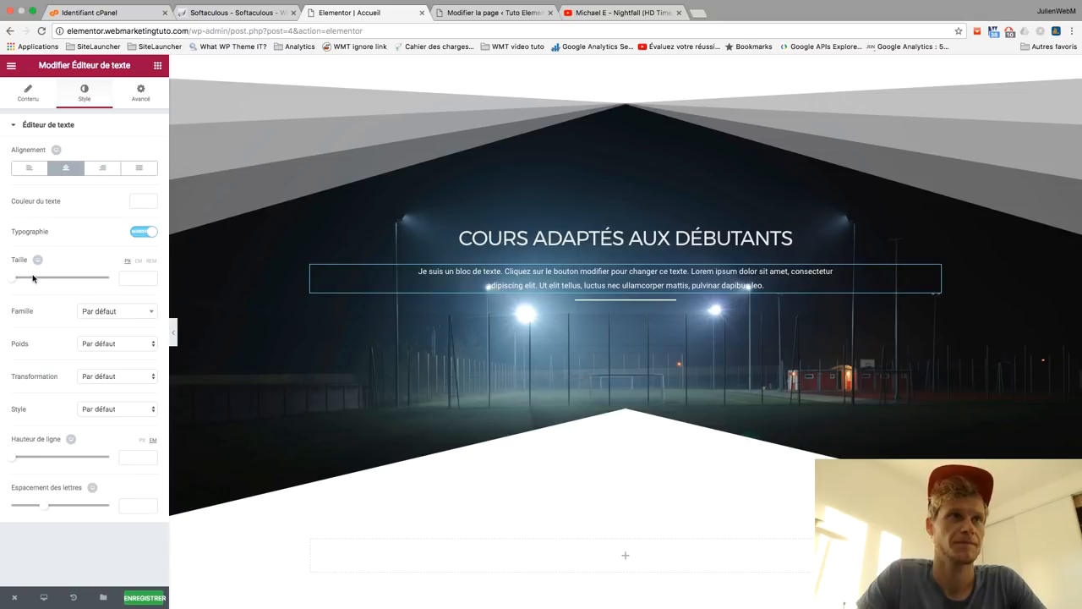
{"action": "left_click_drag", "start_coordinate": [12, 284], "coordinate": [18, 282]}
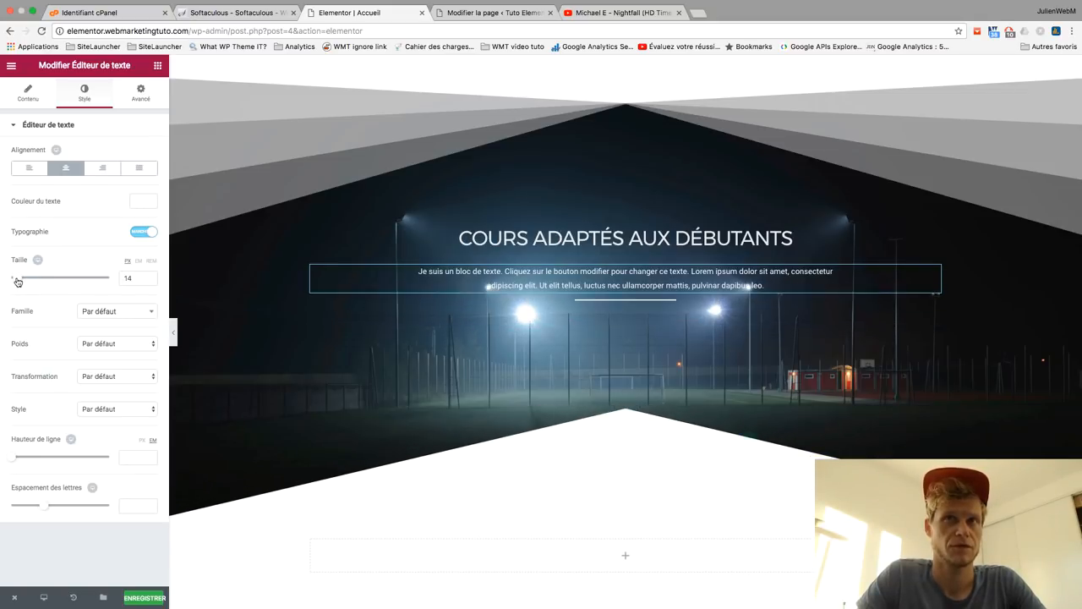
{"action": "left_click", "coordinate": [100, 312]}
{"action": "type", "text": "monts"}
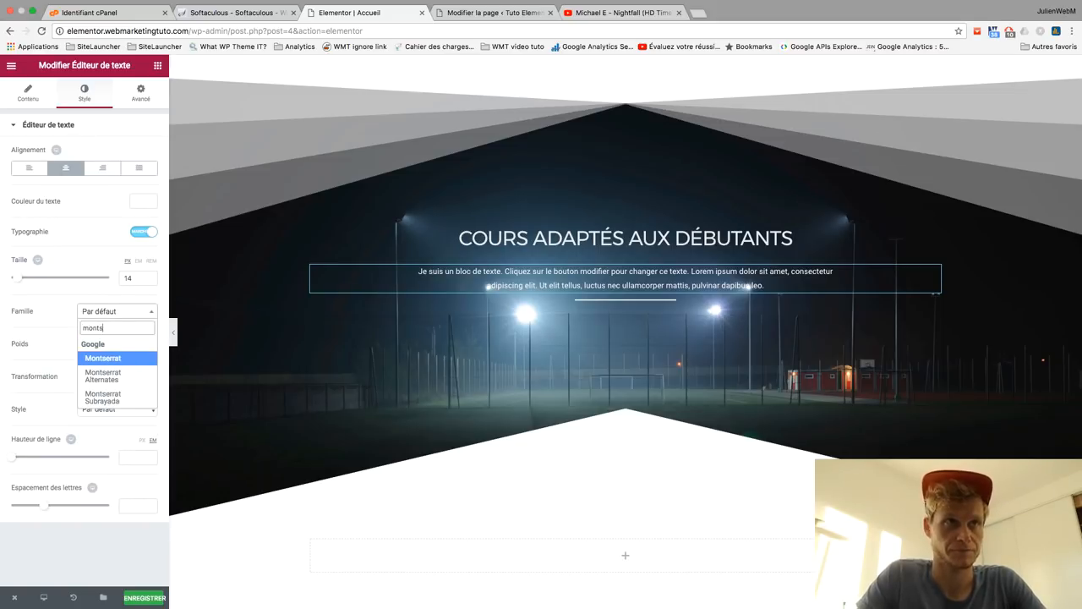
{"action": "key", "text": "Return"}
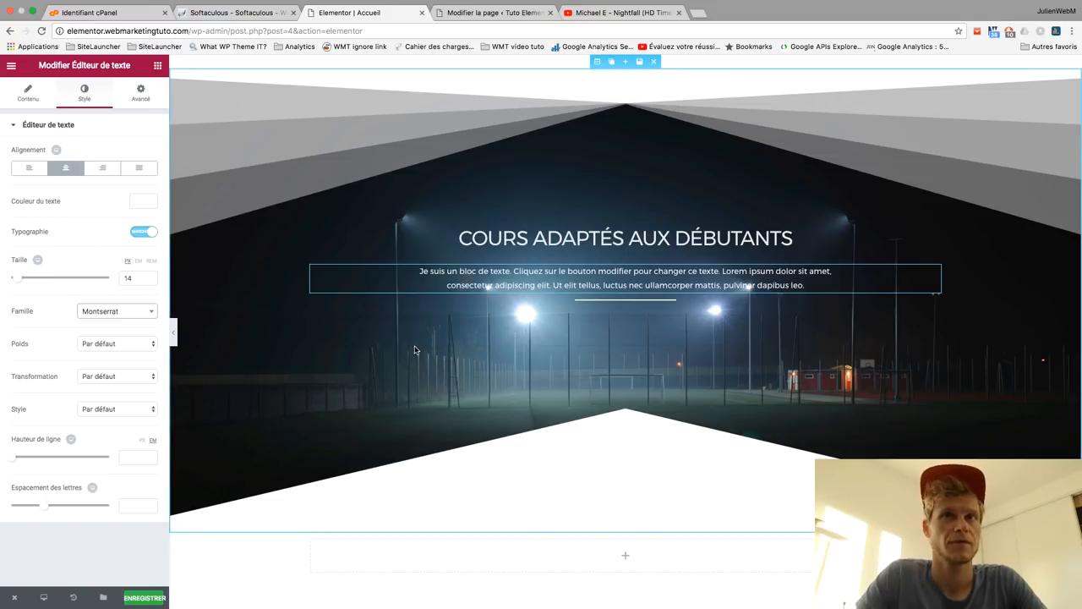
Step: Unlink the text block's outer margin values and set the bottom margin to 50 px
{"action": "scroll", "coordinate": [414, 350], "scroll_direction": "down", "scroll_amount": 2}
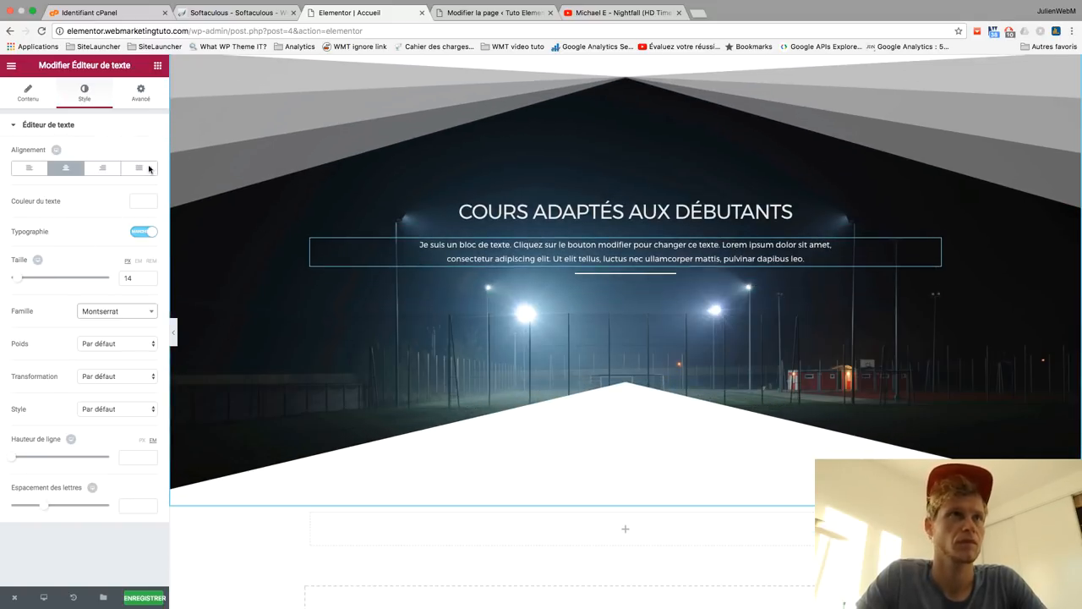
{"action": "left_click", "coordinate": [140, 93]}
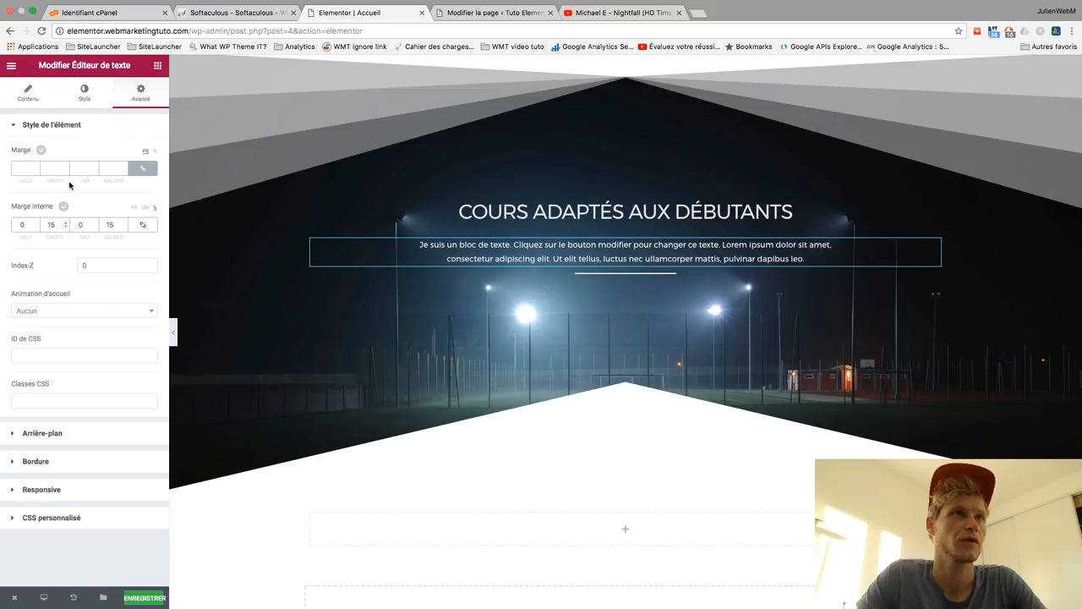
{"action": "left_click", "coordinate": [143, 168]}
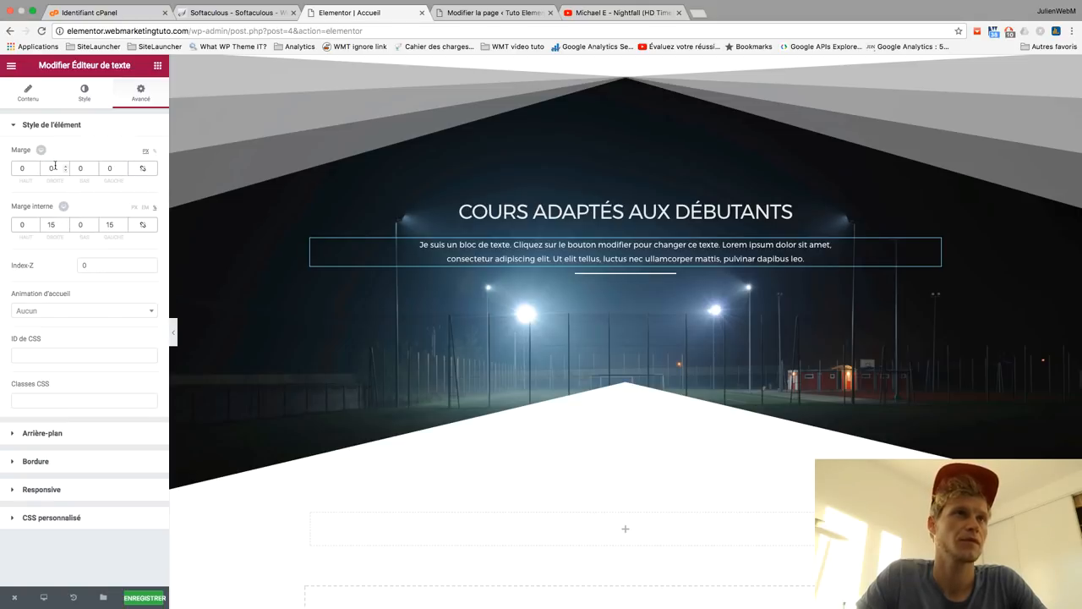
{"action": "type", "text": "5"}
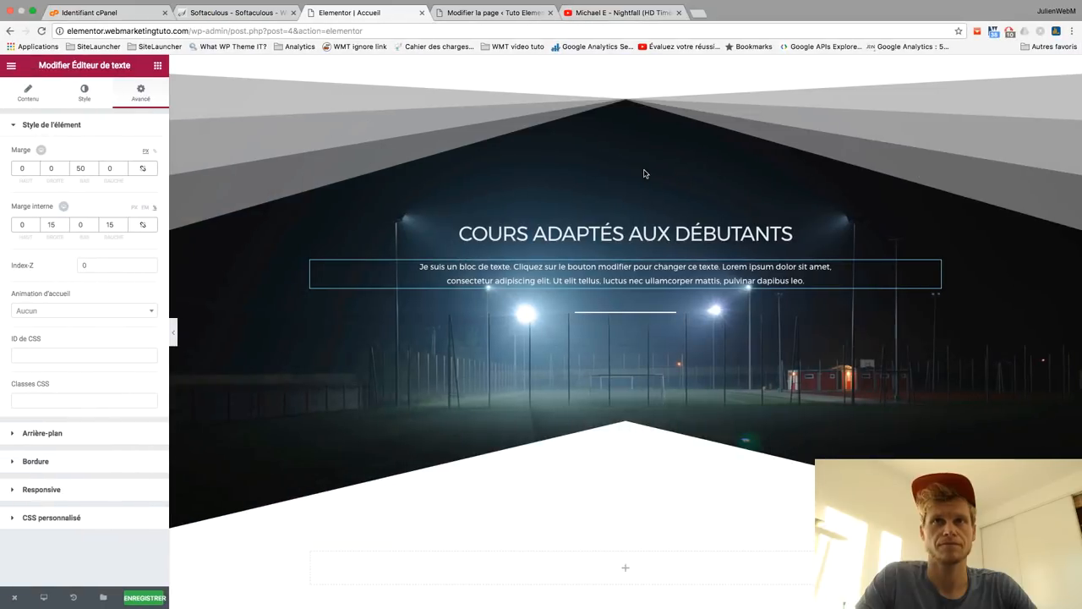
Step: Move the divider line up so it sits between the section heading and the text block
{"action": "scroll", "coordinate": [634, 279], "scroll_direction": "up", "scroll_amount": 2}
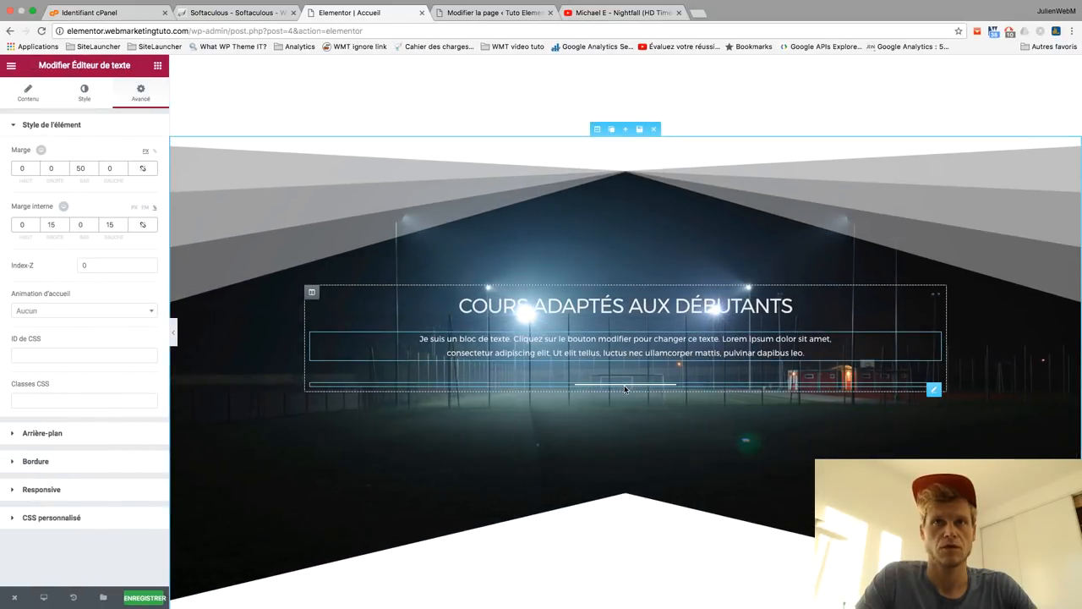
{"action": "left_click_drag", "start_coordinate": [624, 384], "coordinate": [620, 327]}
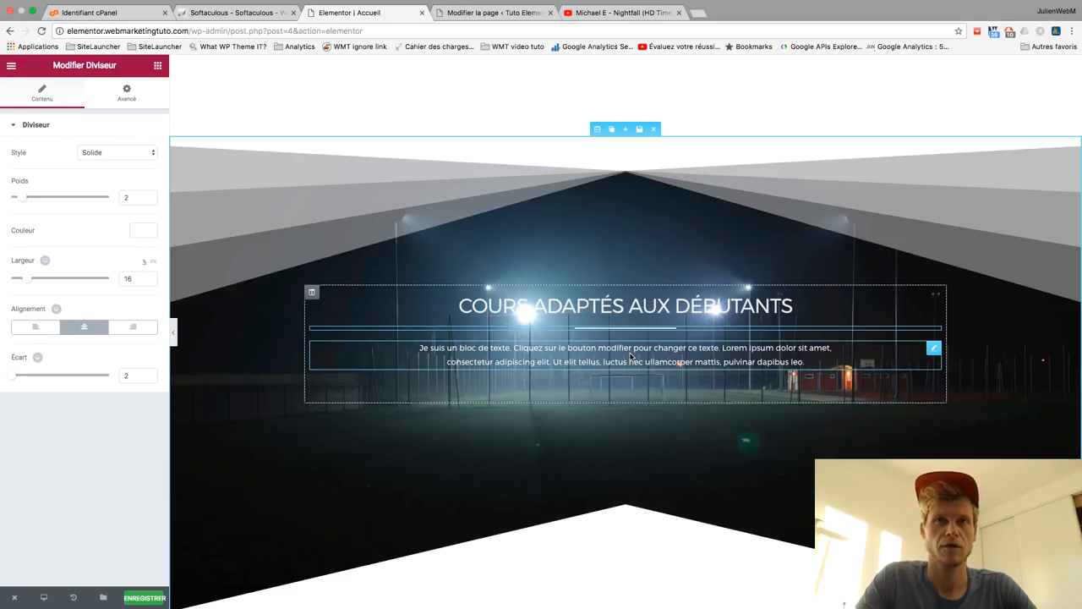
Step: Set the text block's top margin to 50 px and its bottom margin to 0
{"action": "left_click", "coordinate": [630, 355]}
{"action": "left_click", "coordinate": [137, 94]}
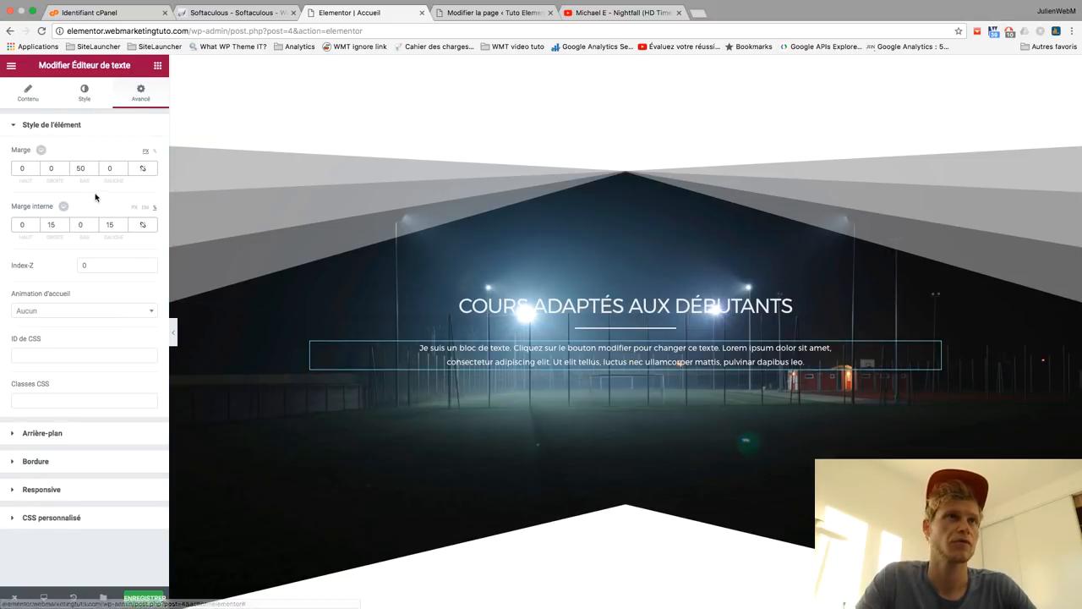
{"action": "left_click", "coordinate": [19, 168]}
{"action": "type", "text": "5"}
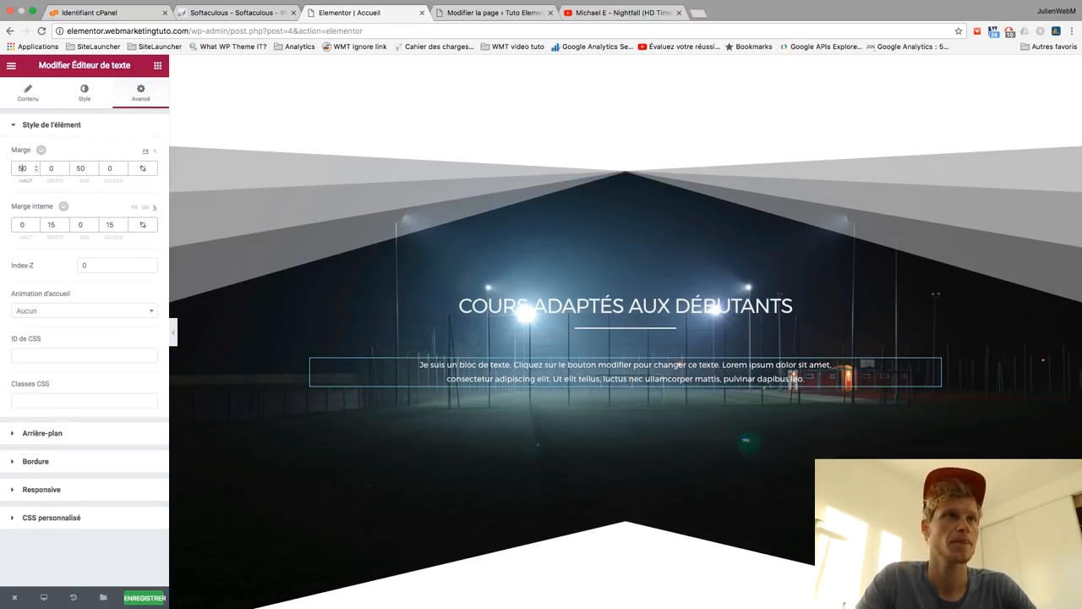
{"action": "left_click", "coordinate": [80, 168]}
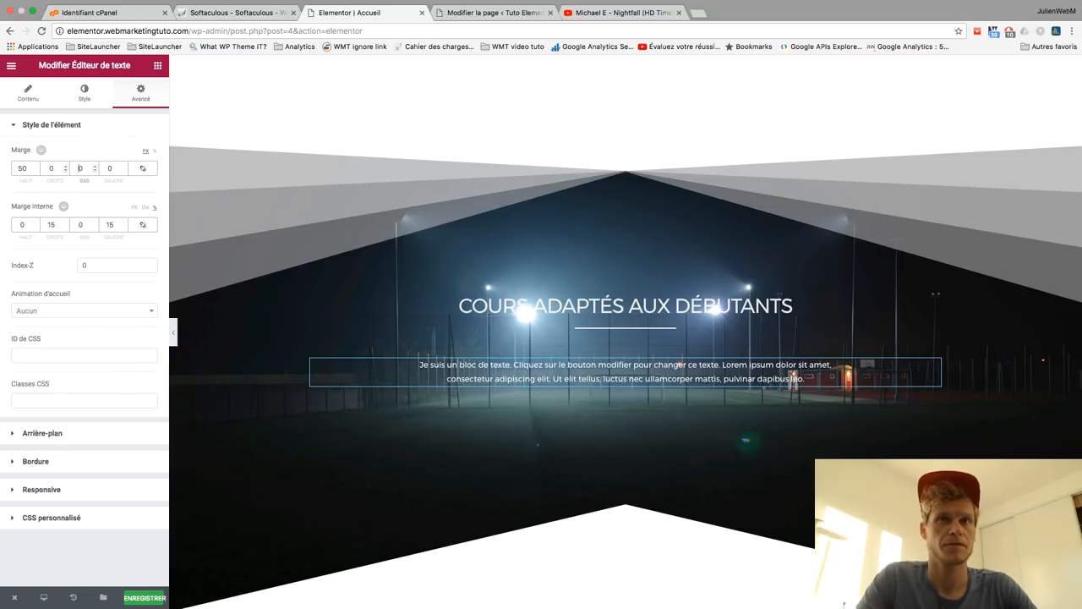
{"action": "scroll", "coordinate": [436, 324], "scroll_direction": "down", "scroll_amount": 3}
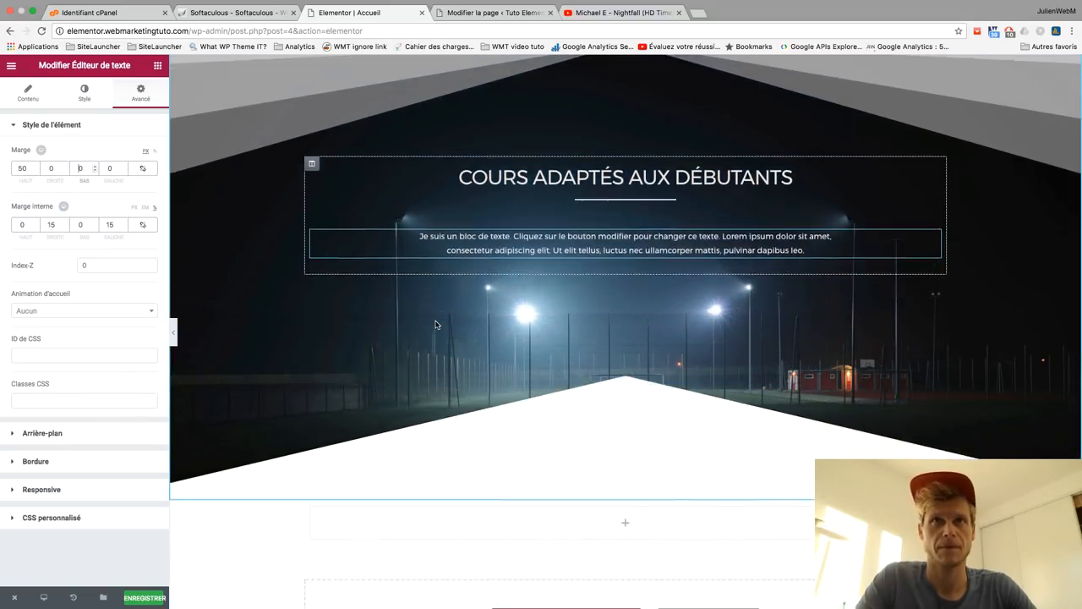
{"action": "scroll", "coordinate": [471, 127], "scroll_direction": "up", "scroll_amount": 1}
{"action": "scroll", "coordinate": [472, 127], "scroll_direction": "up", "scroll_amount": 2}
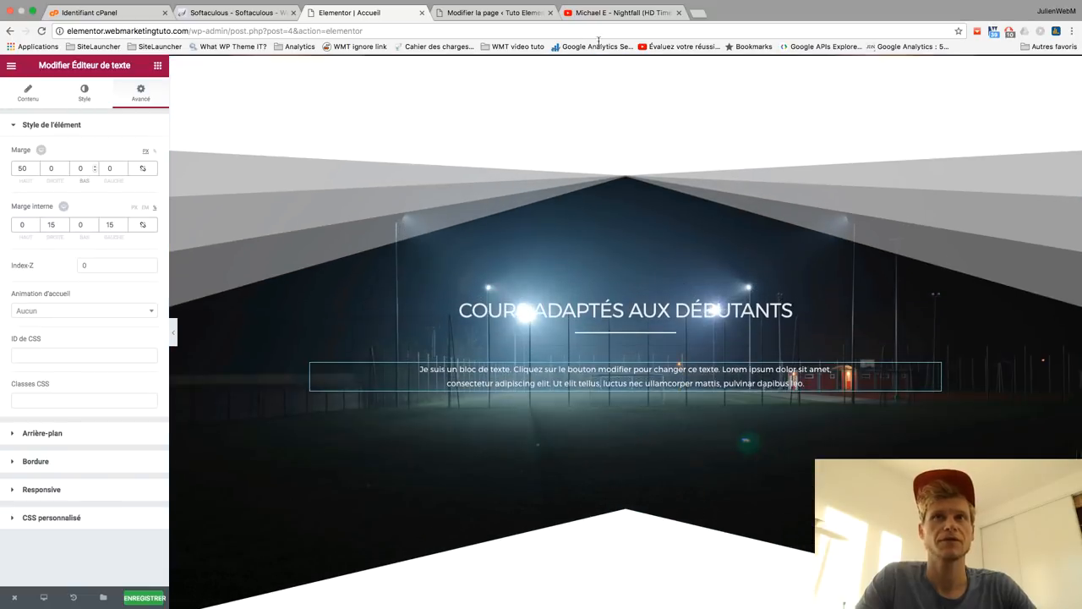
Step: Give the "Cours adaptés aux débutants" section a black #000000 background overlay with an opacity of 0.21
{"action": "left_click", "coordinate": [596, 135]}
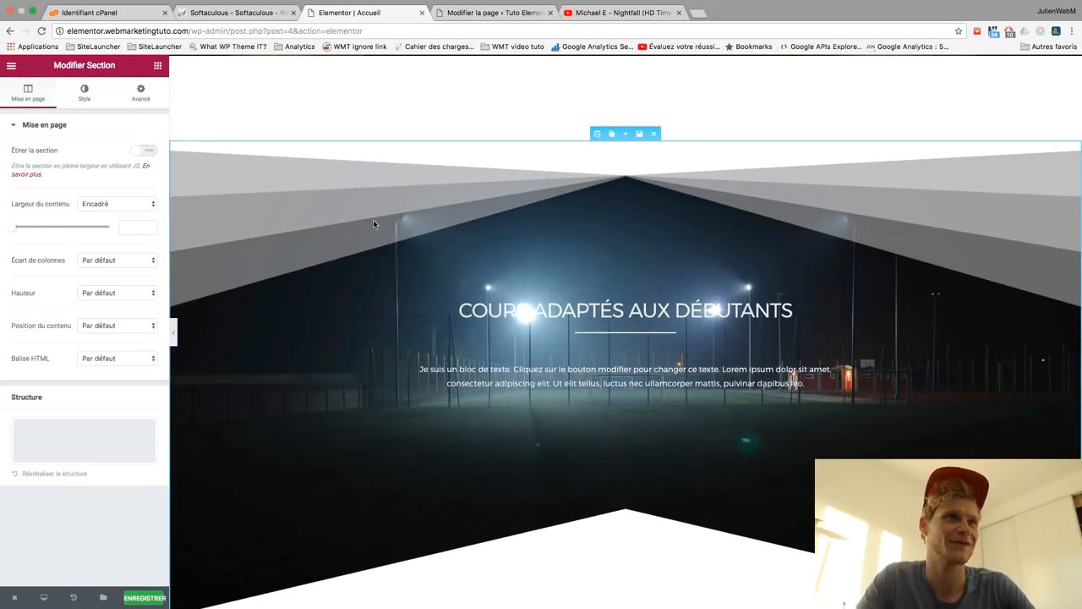
{"action": "left_click", "coordinate": [83, 91]}
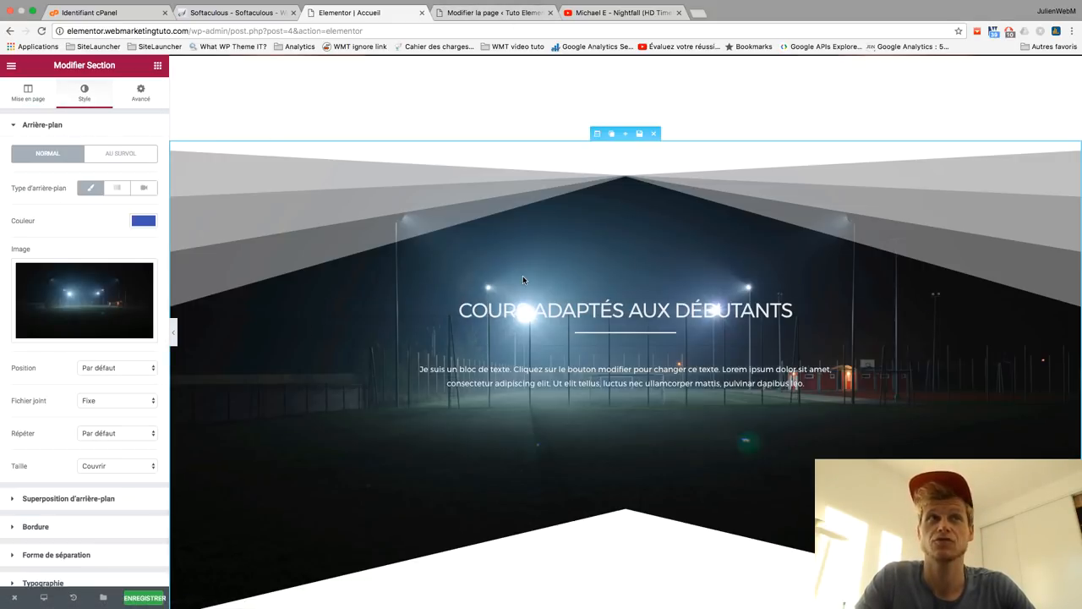
{"action": "left_click", "coordinate": [141, 499]}
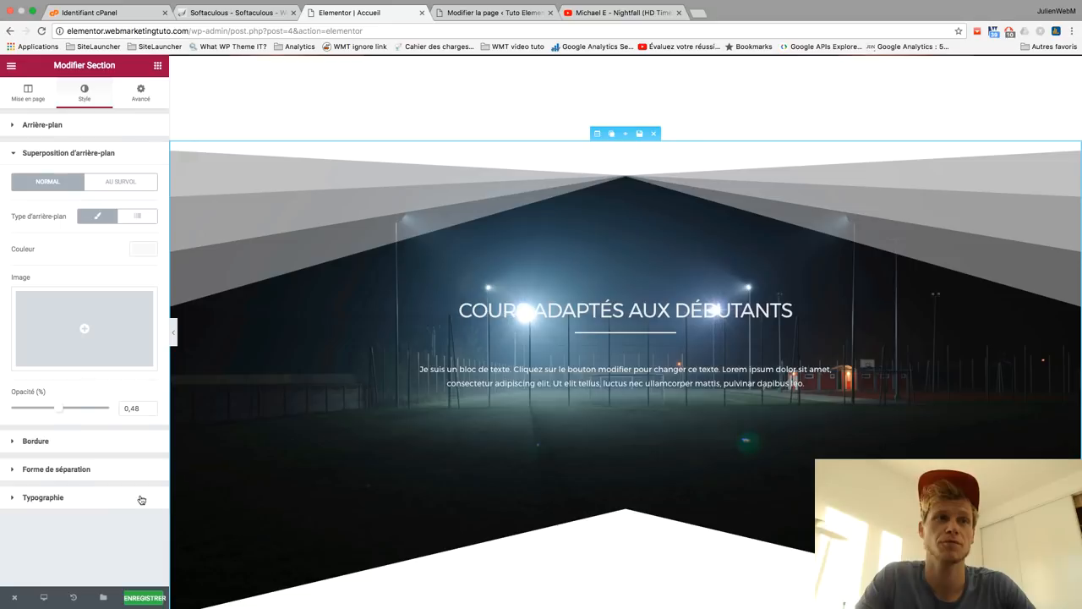
{"action": "left_click", "coordinate": [143, 249]}
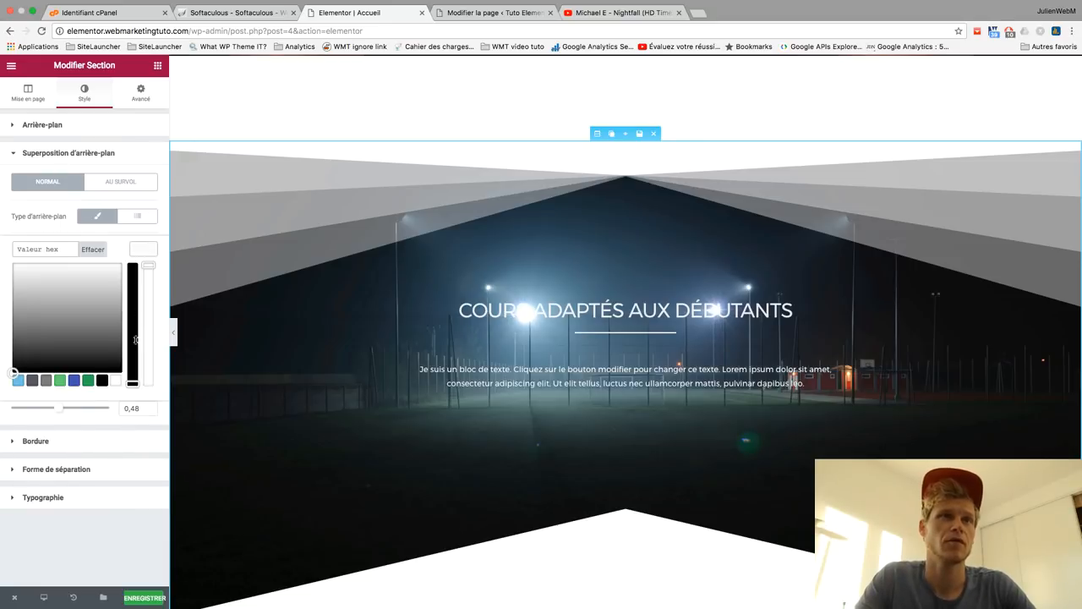
{"action": "left_click", "coordinate": [102, 381]}
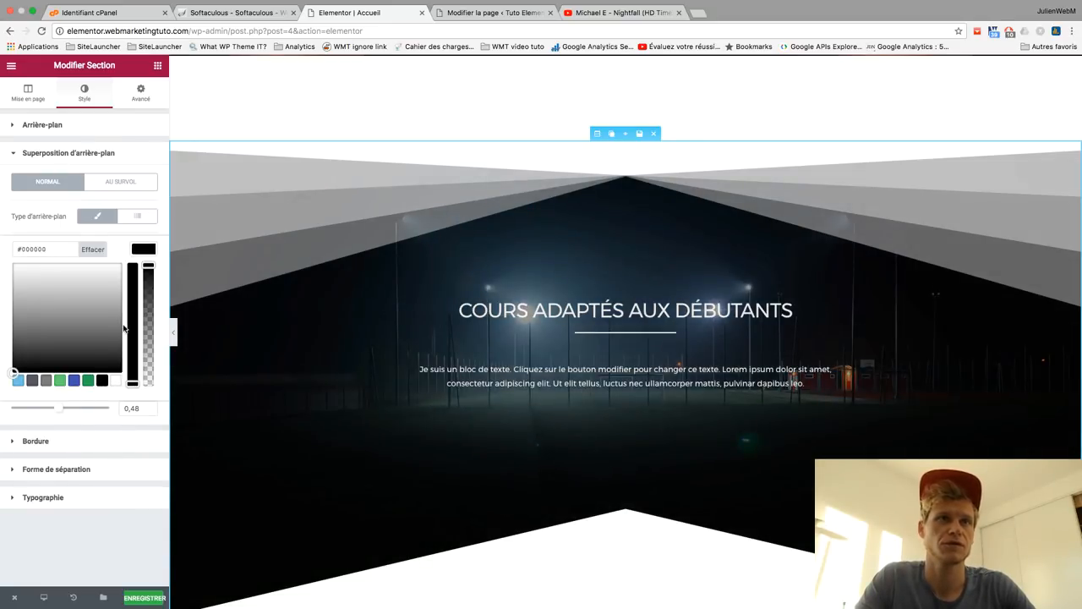
{"action": "left_click_drag", "start_coordinate": [67, 410], "coordinate": [31, 410]}
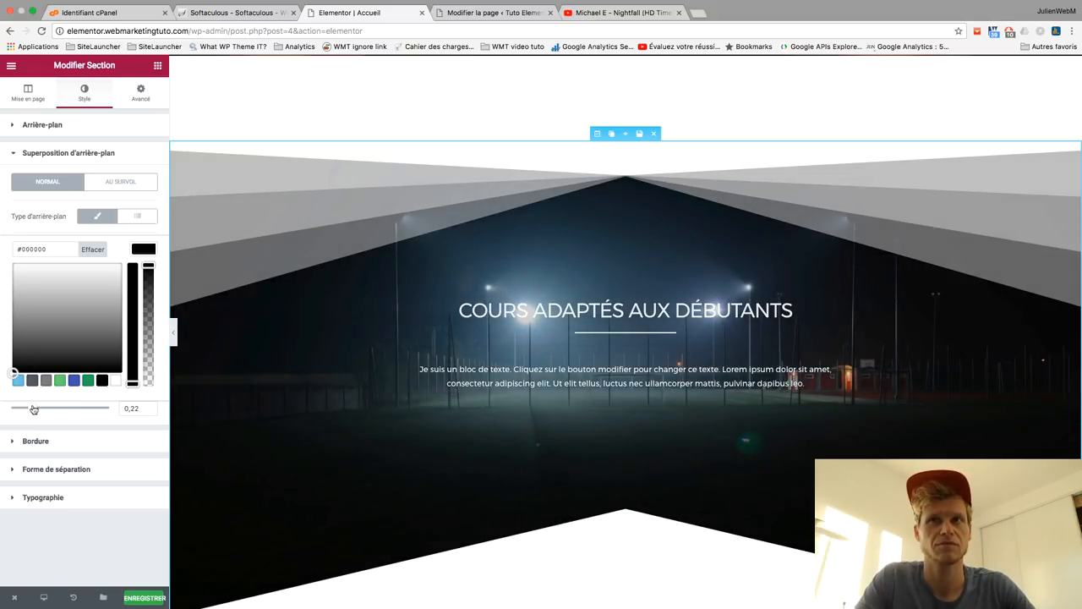
{"action": "left_click_drag", "start_coordinate": [34, 409], "coordinate": [31, 408]}
Step: Try light grey #d6d6d6 and red #fc5a5a as the section's overlay colour, and restore it to black
{"action": "left_click", "coordinate": [93, 284]}
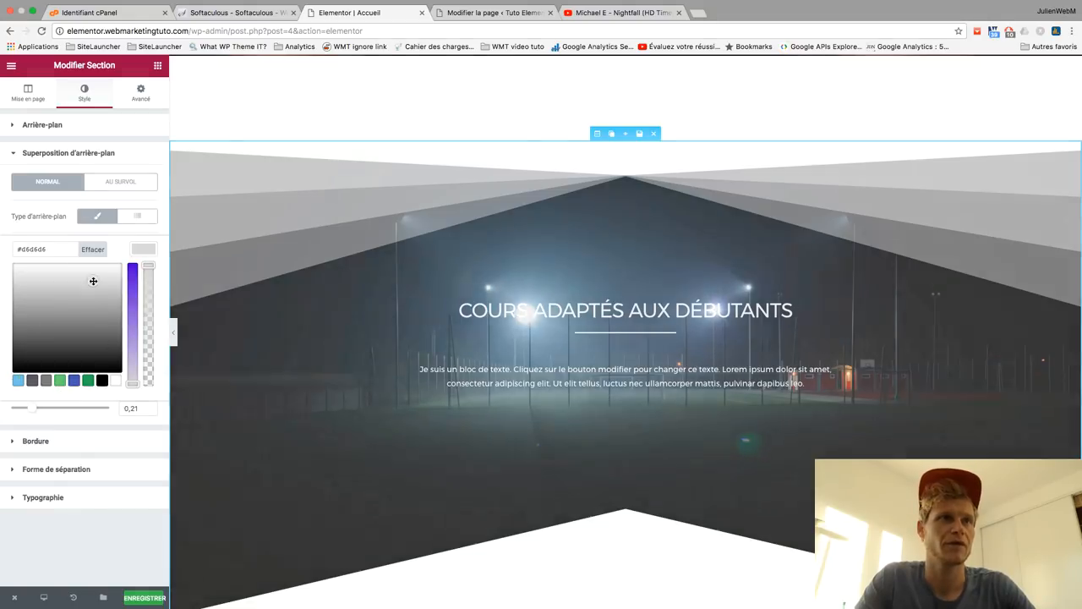
{"action": "left_click", "coordinate": [73, 380]}
{"action": "left_click_drag", "start_coordinate": [101, 291], "coordinate": [1, 267]}
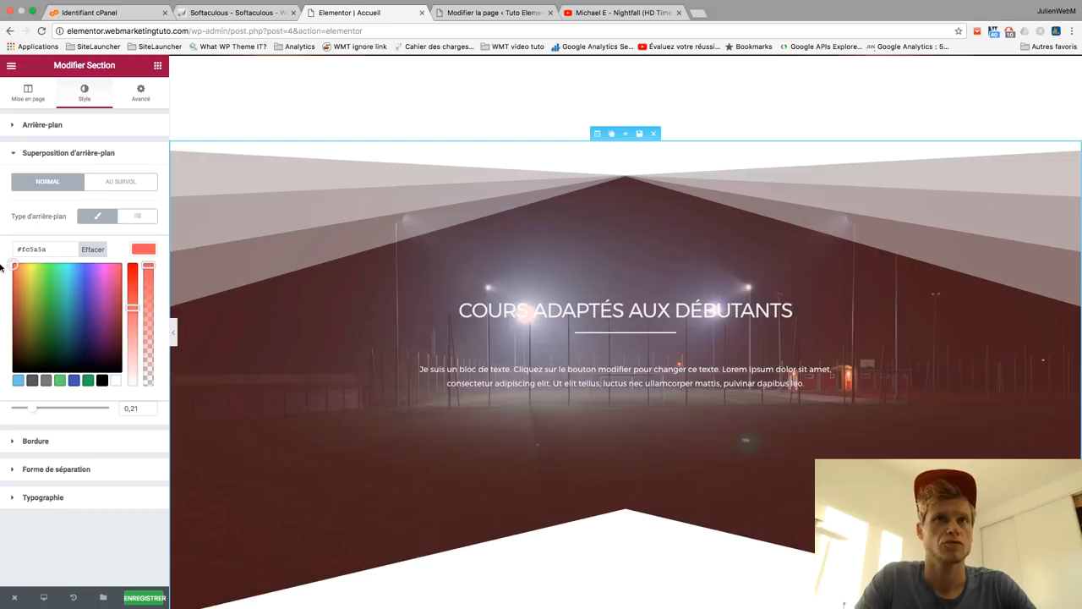
{"action": "left_click", "coordinate": [102, 380]}
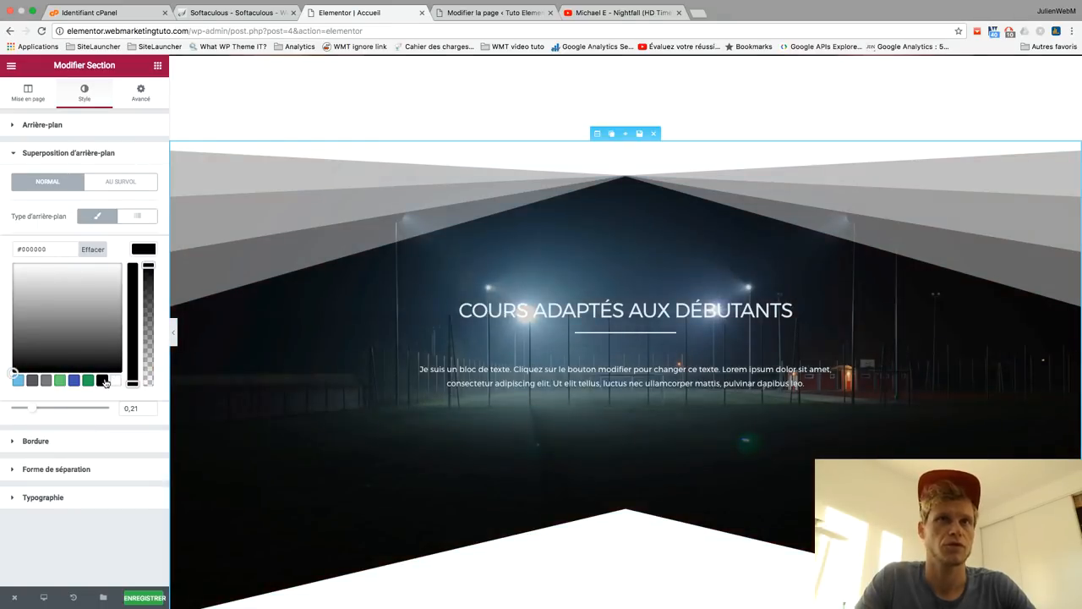
Step: Compare the lower part of the page being built with the sections following the football-field block on the reference page
{"action": "scroll", "coordinate": [509, 401], "scroll_direction": "down", "scroll_amount": 1}
{"action": "scroll", "coordinate": [508, 401], "scroll_direction": "down", "scroll_amount": 5}
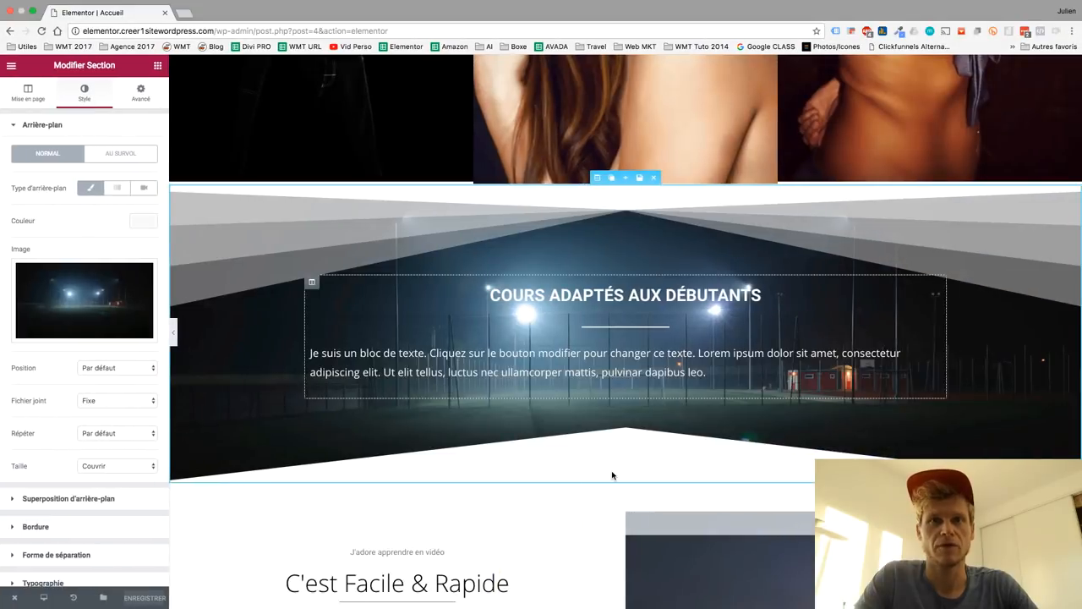
{"action": "scroll", "coordinate": [612, 470], "scroll_direction": "down", "scroll_amount": 5}
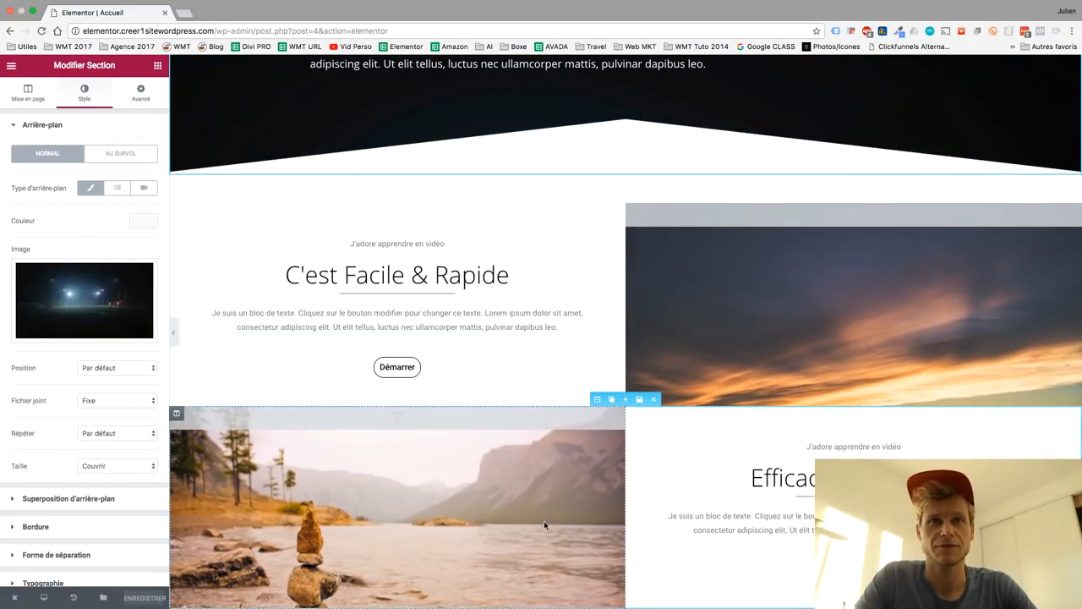
{"action": "scroll", "coordinate": [544, 522], "scroll_direction": "down", "scroll_amount": 1}
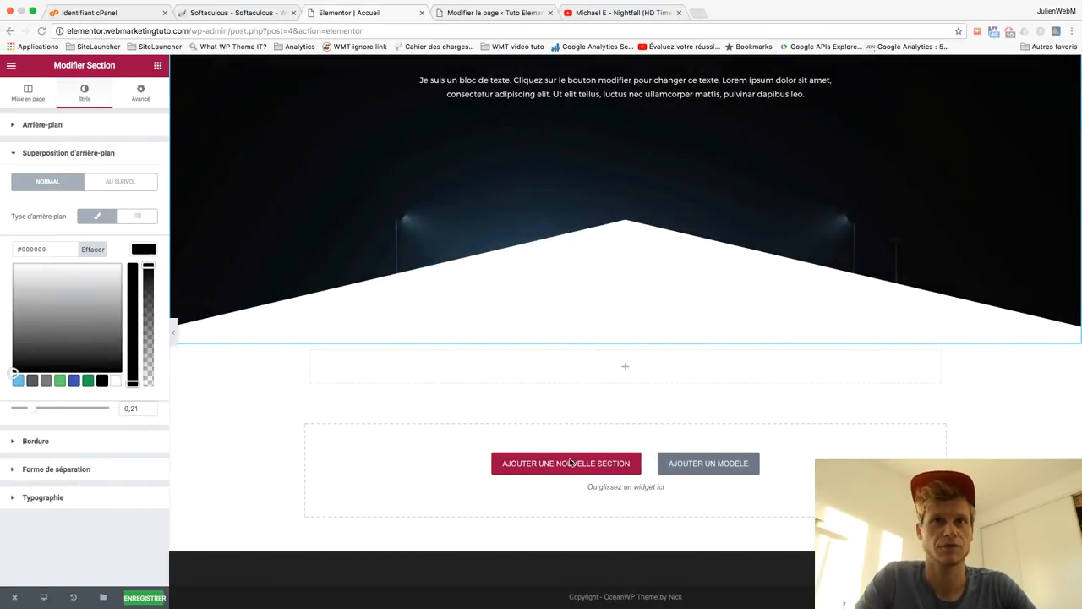
{"action": "scroll", "coordinate": [613, 406], "scroll_direction": "up", "scroll_amount": 3}
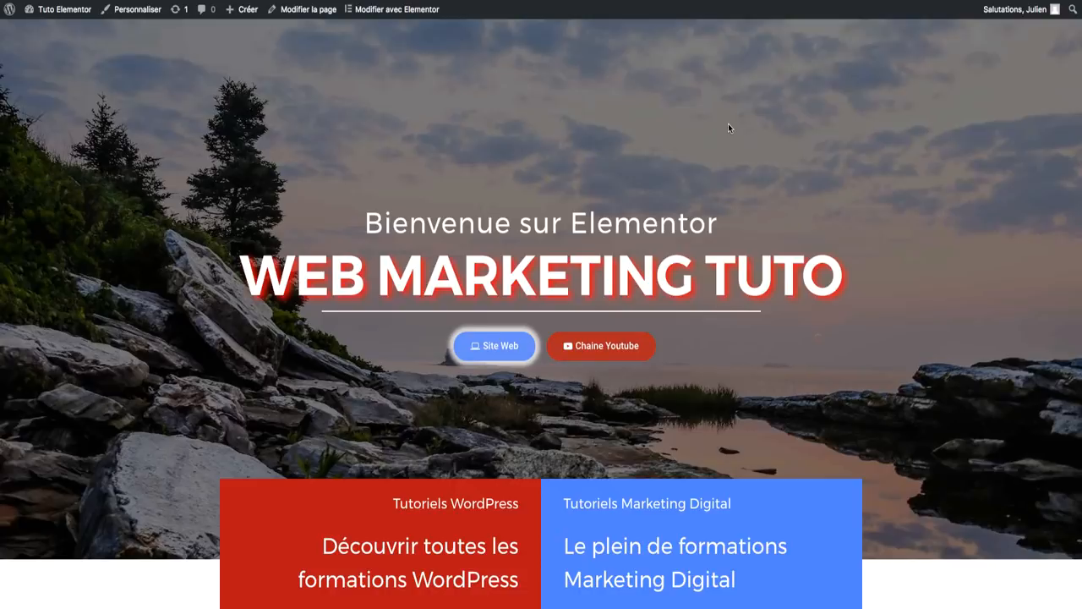
Step: Review the published Accueil page from the hero banner down to the footer, checking its buttons, icons, images and section dividers
{"action": "scroll", "coordinate": [728, 123], "scroll_direction": "down", "scroll_amount": 2}
{"action": "scroll", "coordinate": [728, 123], "scroll_direction": "down", "scroll_amount": 5}
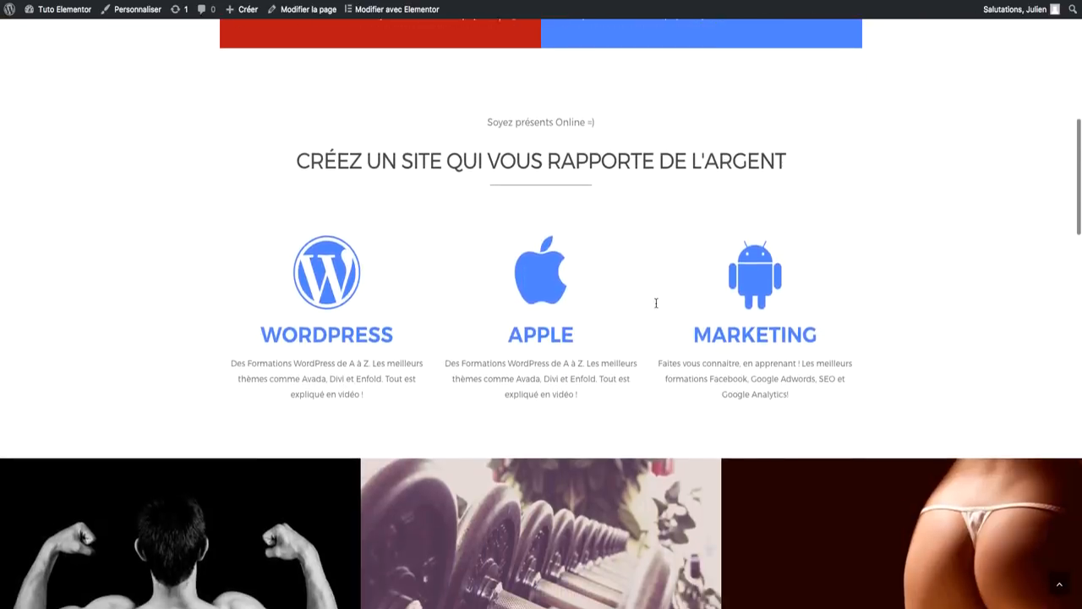
{"action": "scroll", "coordinate": [655, 302], "scroll_direction": "up", "scroll_amount": 7}
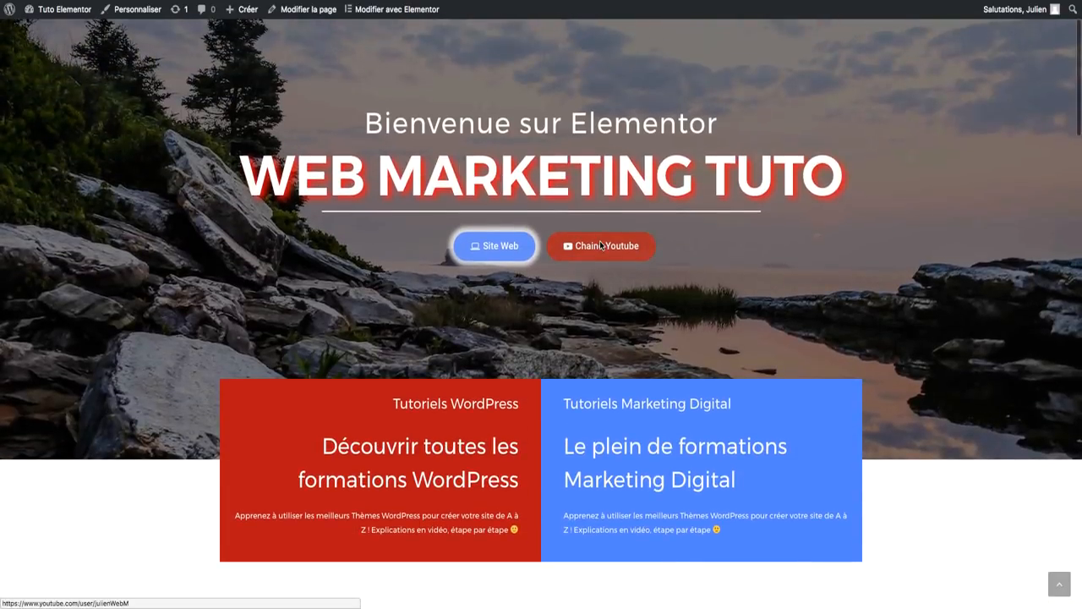
{"action": "left_click", "coordinate": [600, 245]}
{"action": "scroll", "coordinate": [681, 392], "scroll_direction": "down", "scroll_amount": 6}
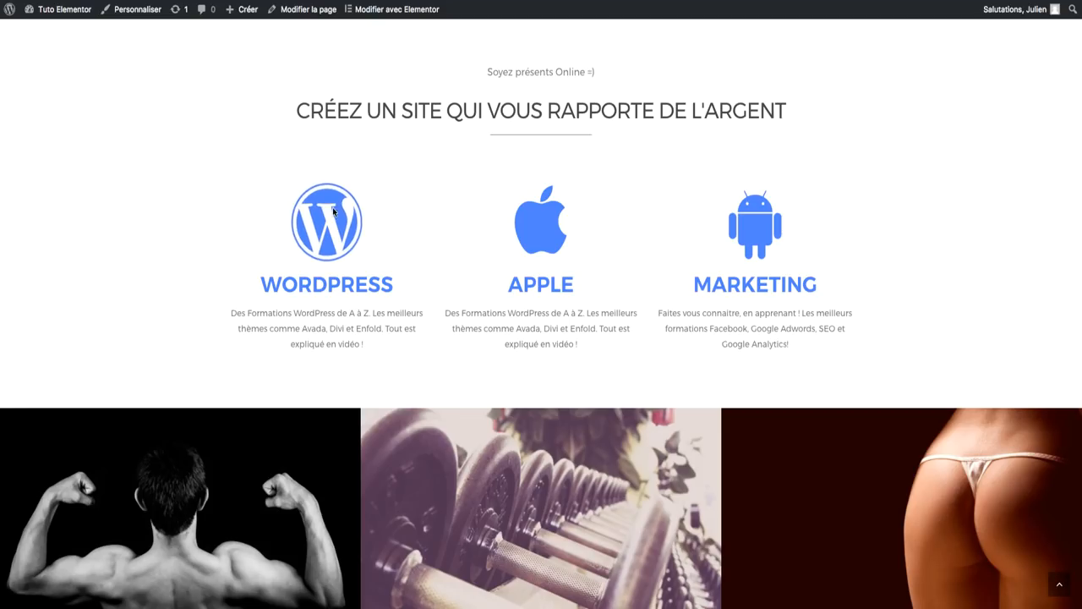
{"action": "scroll", "coordinate": [550, 320], "scroll_direction": "down", "scroll_amount": 3}
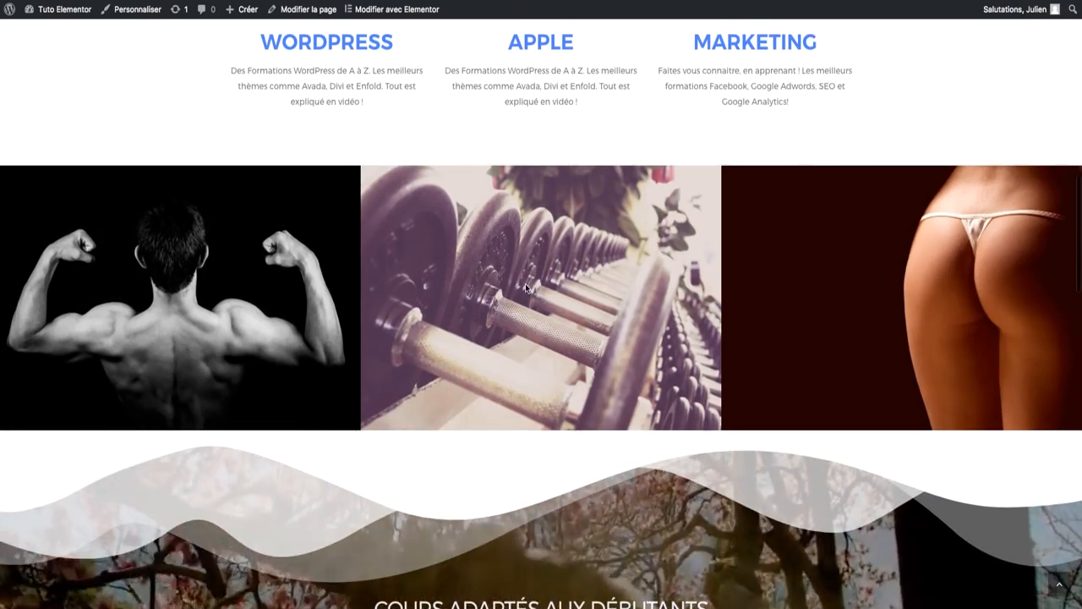
{"action": "scroll", "coordinate": [525, 283], "scroll_direction": "down", "scroll_amount": 3}
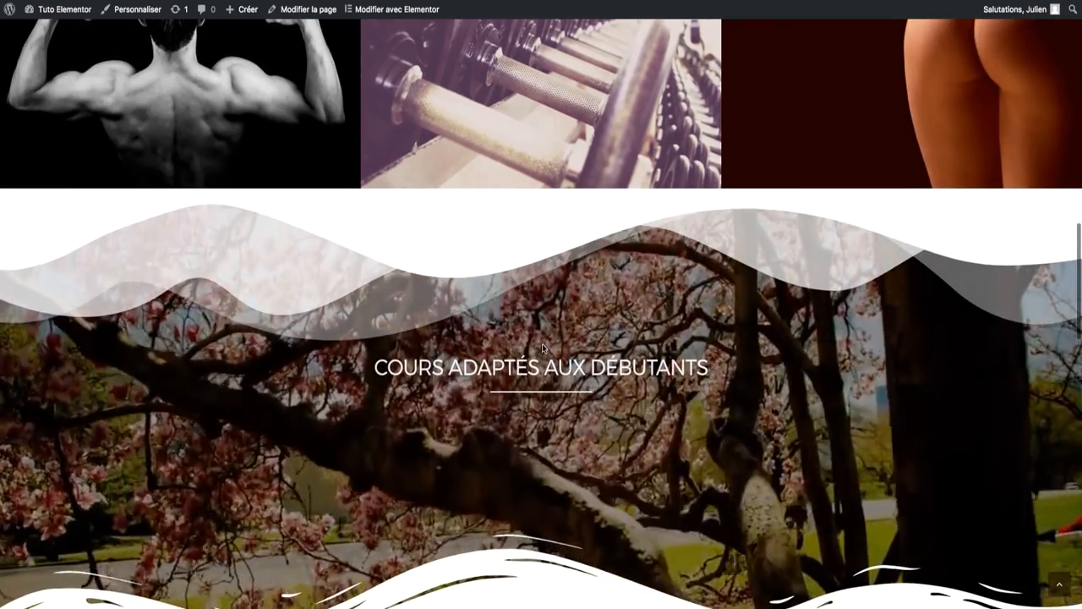
{"action": "scroll", "coordinate": [542, 343], "scroll_direction": "down", "scroll_amount": 3}
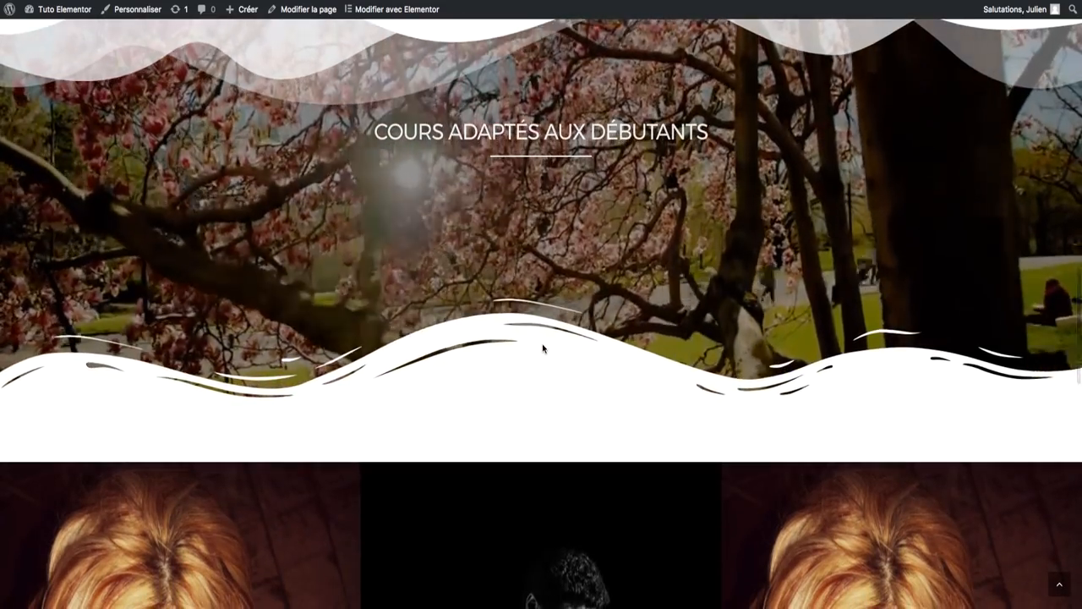
{"action": "scroll", "coordinate": [542, 343], "scroll_direction": "down", "scroll_amount": 5}
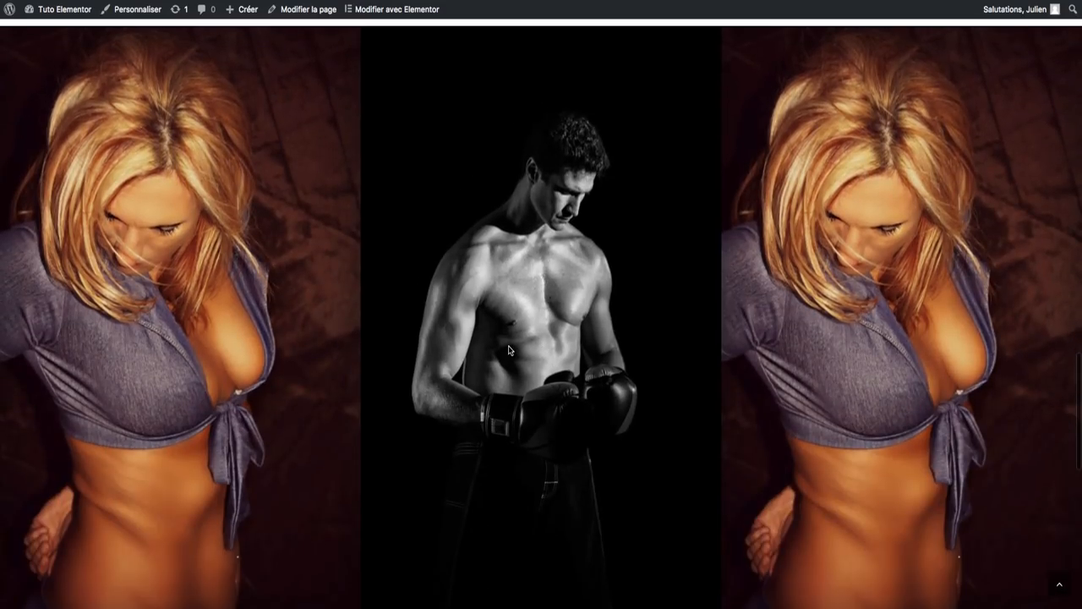
{"action": "scroll", "coordinate": [509, 349], "scroll_direction": "down", "scroll_amount": 5}
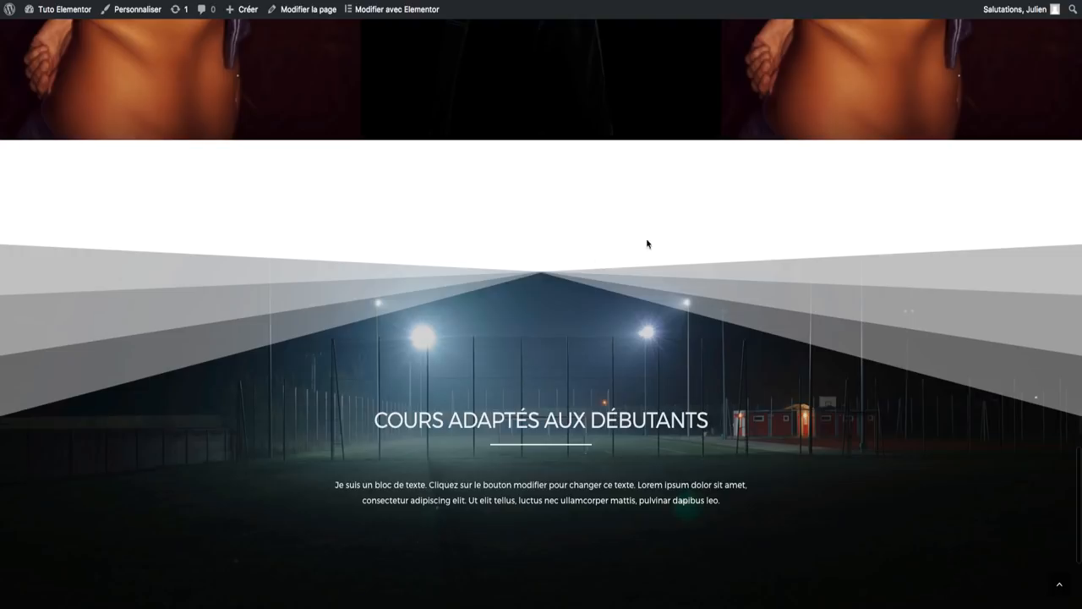
{"action": "scroll", "coordinate": [489, 362], "scroll_direction": "down", "scroll_amount": 3}
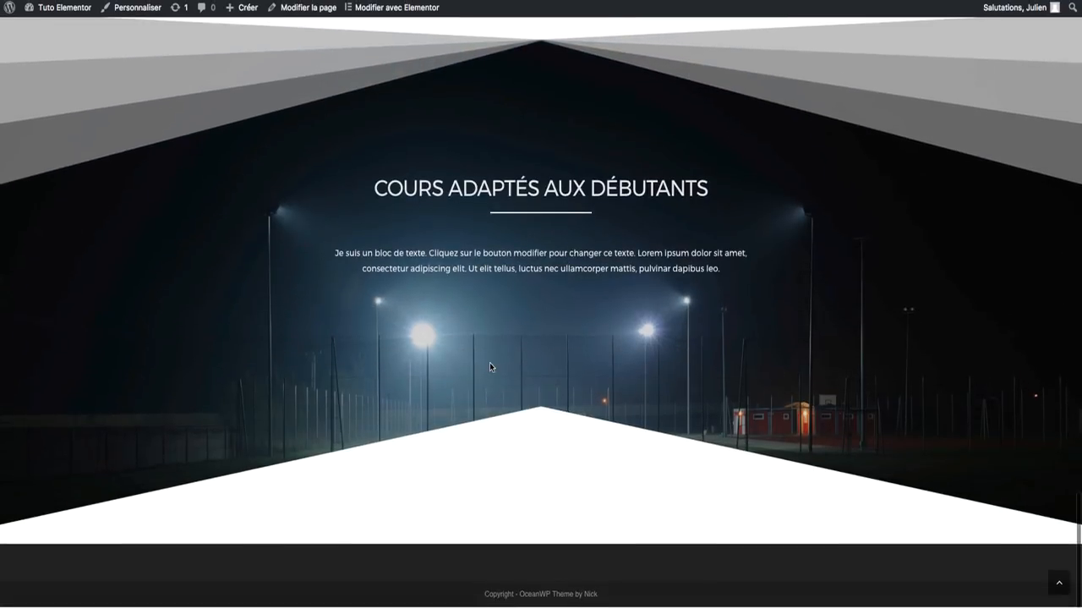
{"action": "scroll", "coordinate": [489, 362], "scroll_direction": "up", "scroll_amount": 20}
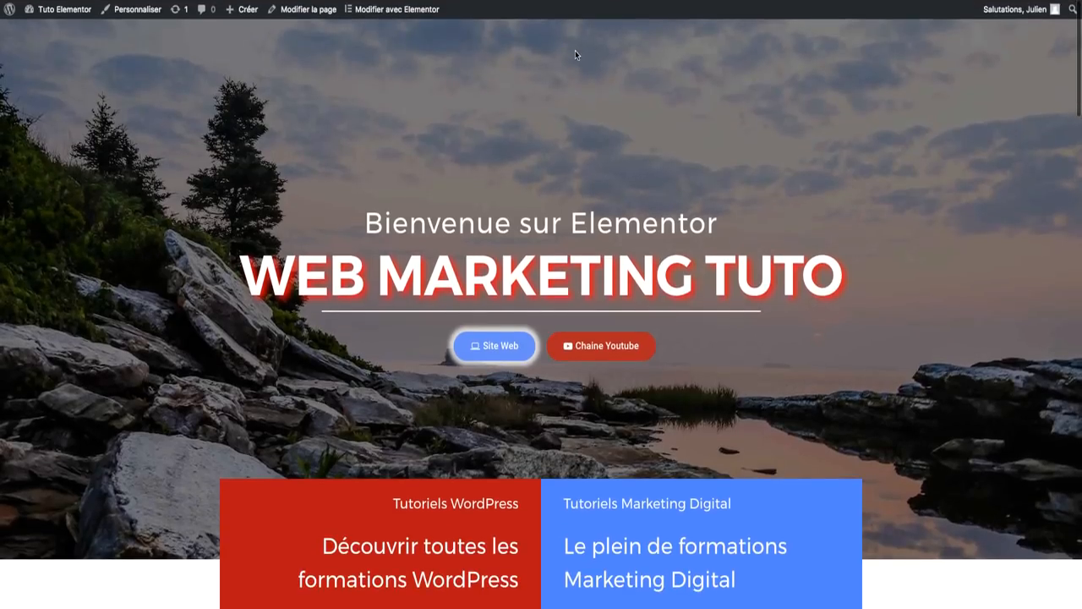
Step: Check the site's current front page from the WordPress dashboard, and return to the dashboard
{"action": "left_click", "coordinate": [77, 18]}
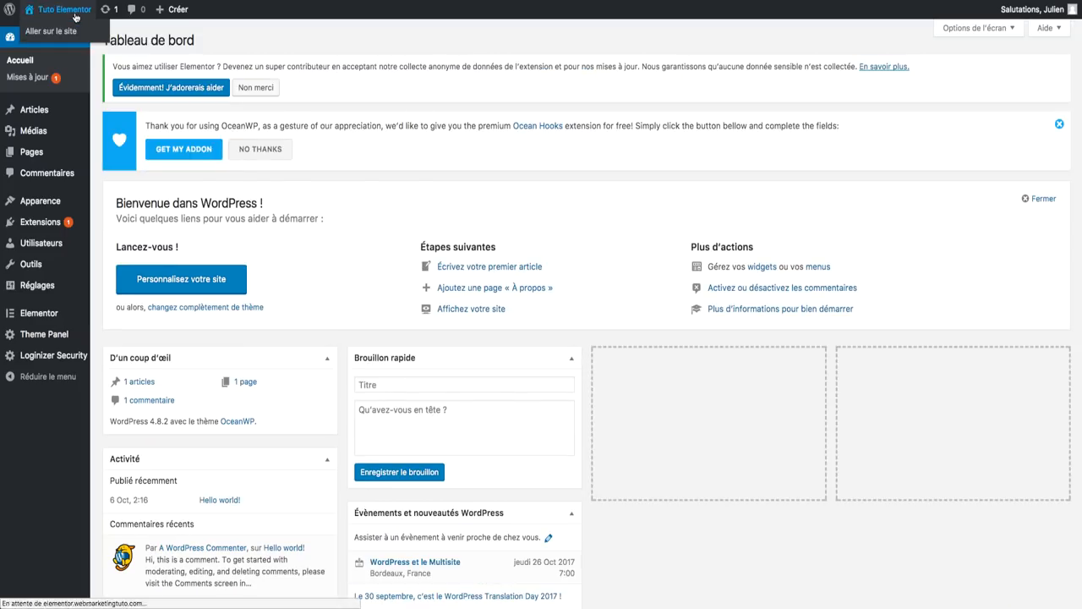
{"action": "left_click", "coordinate": [62, 32]}
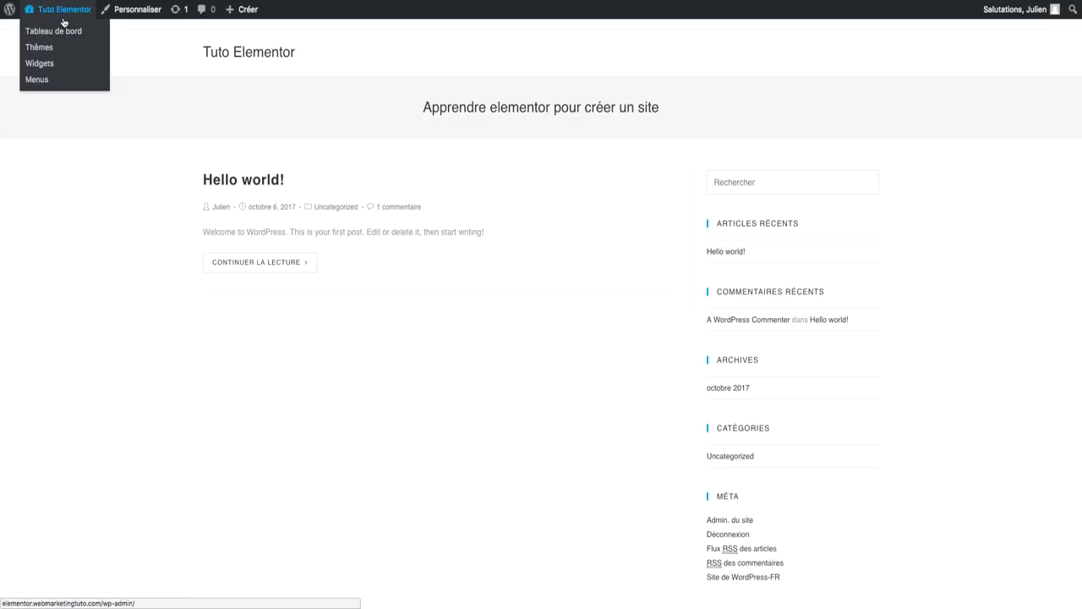
{"action": "left_click", "coordinate": [64, 22]}
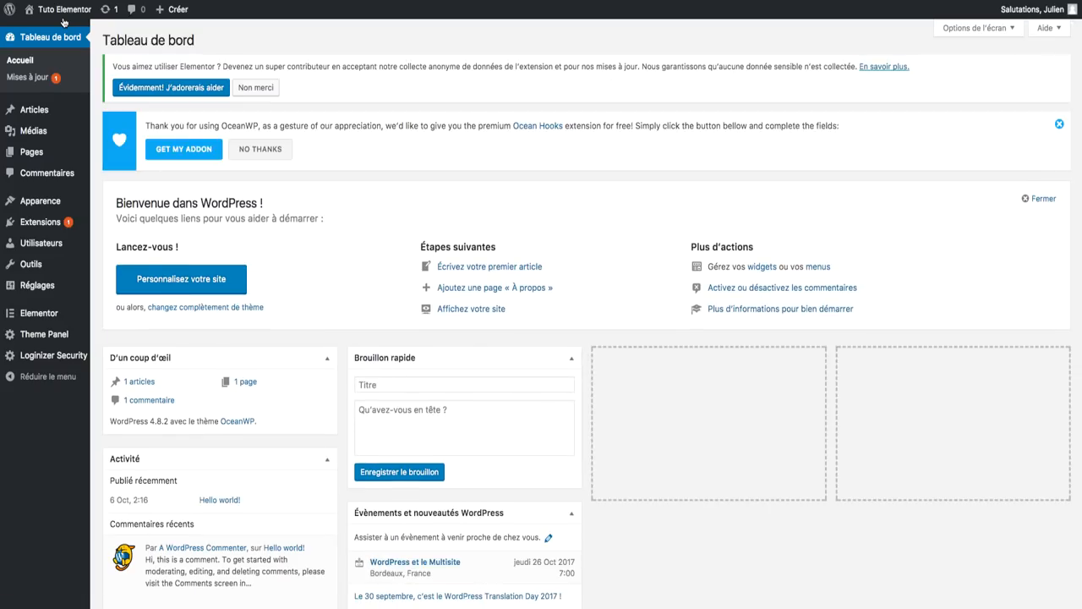
Step: Make the static page "Accueil" the site's homepage in the reading settings, and save the changes
{"action": "mouse_move", "coordinate": [91, 211]}
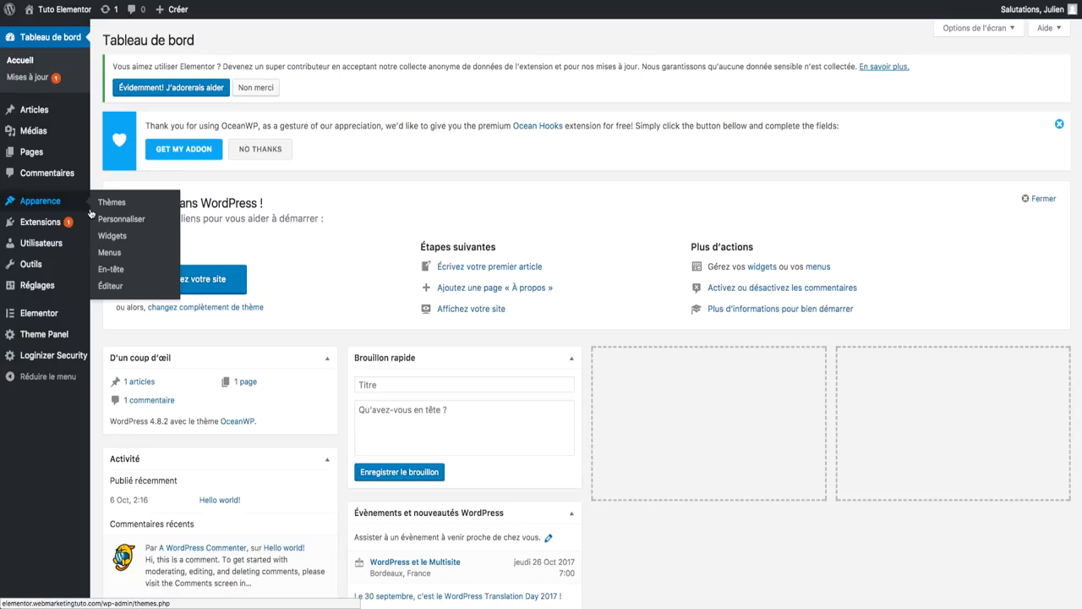
{"action": "mouse_move", "coordinate": [49, 311]}
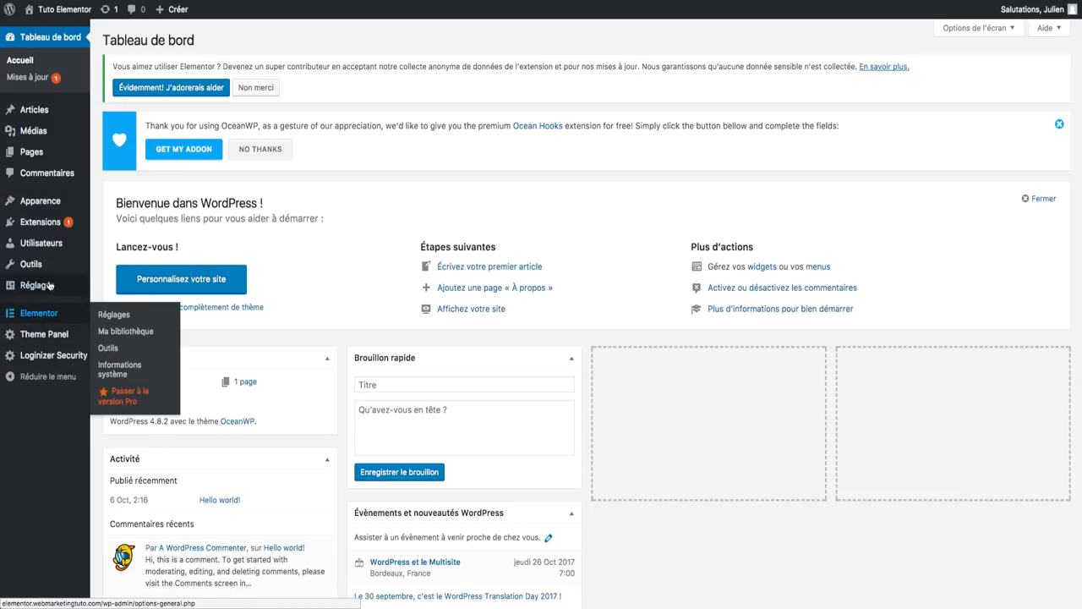
{"action": "mouse_move", "coordinate": [49, 284]}
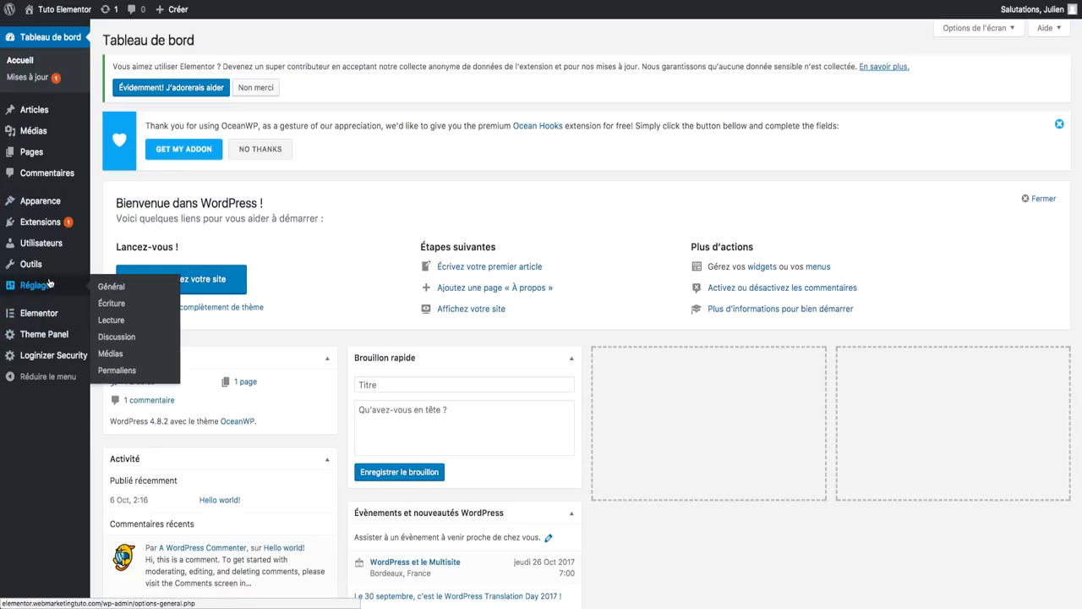
{"action": "left_click", "coordinate": [109, 320]}
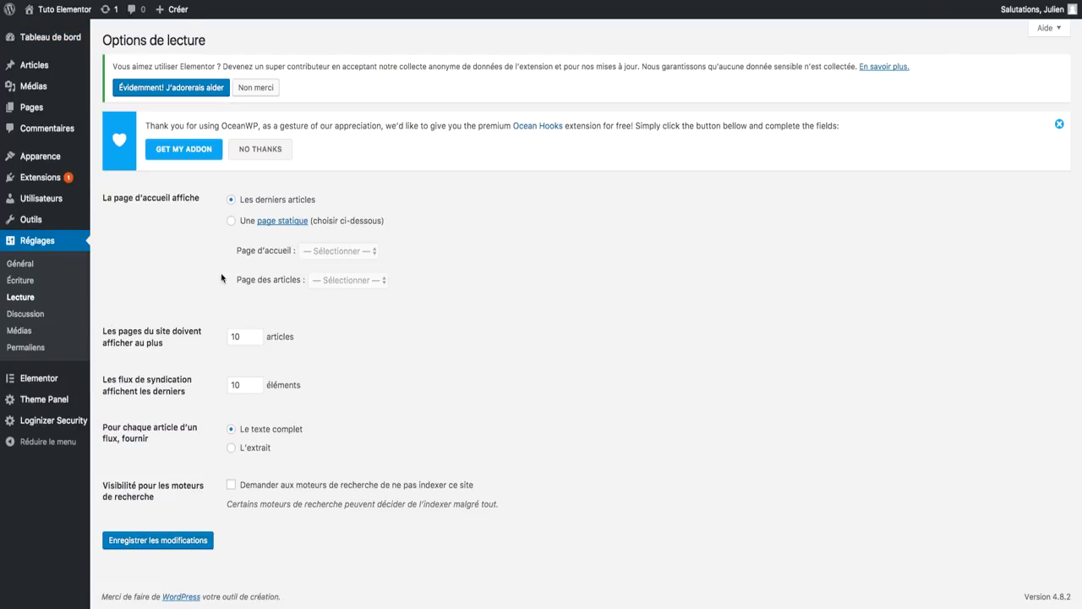
{"action": "left_click", "coordinate": [231, 220]}
{"action": "left_click", "coordinate": [366, 251]}
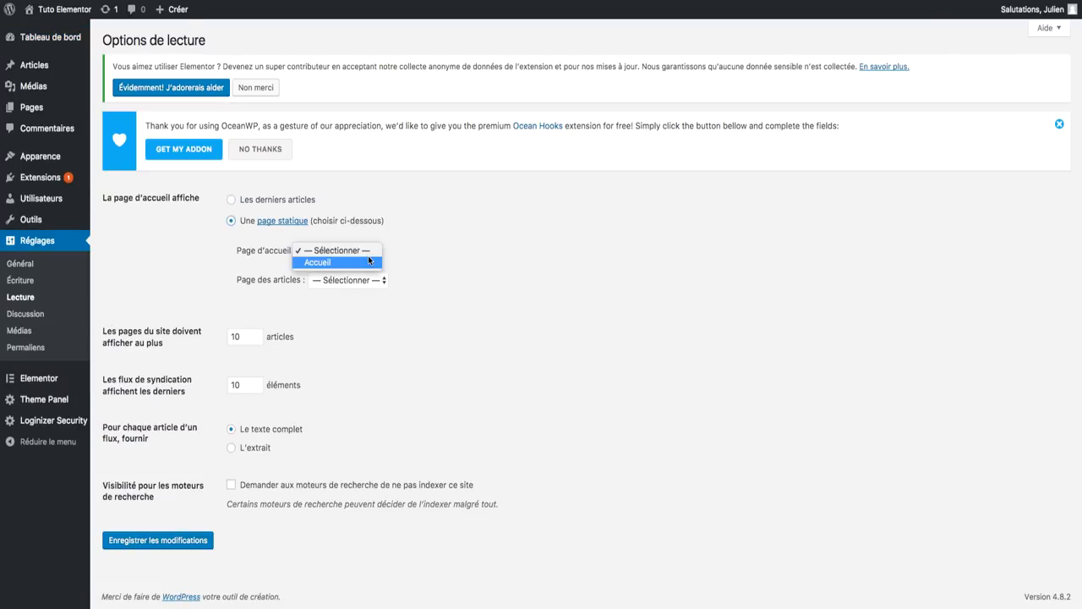
{"action": "left_click", "coordinate": [316, 261]}
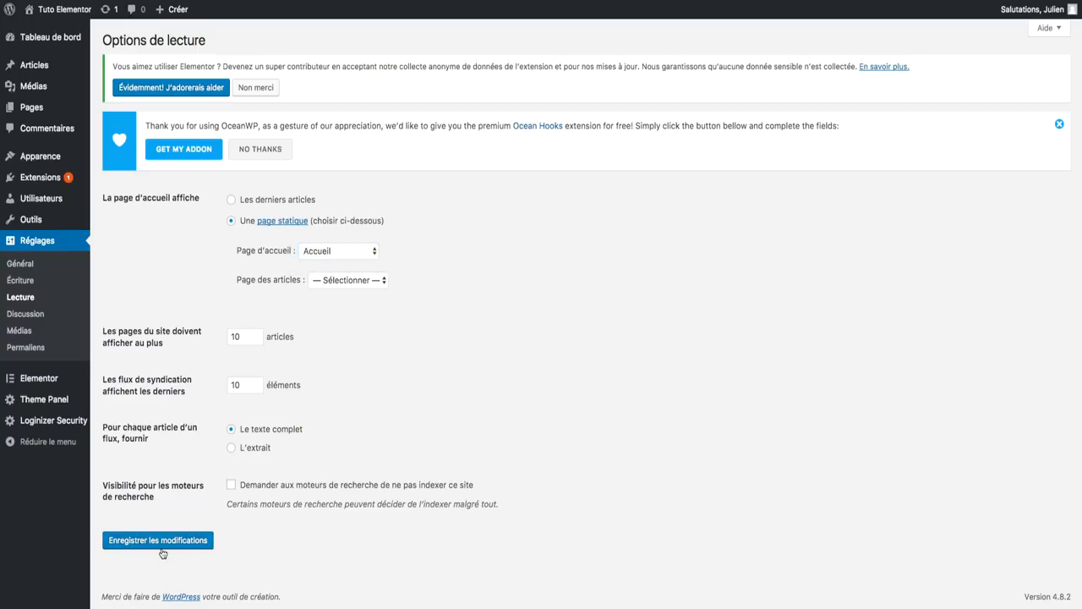
{"action": "left_click", "coordinate": [211, 539]}
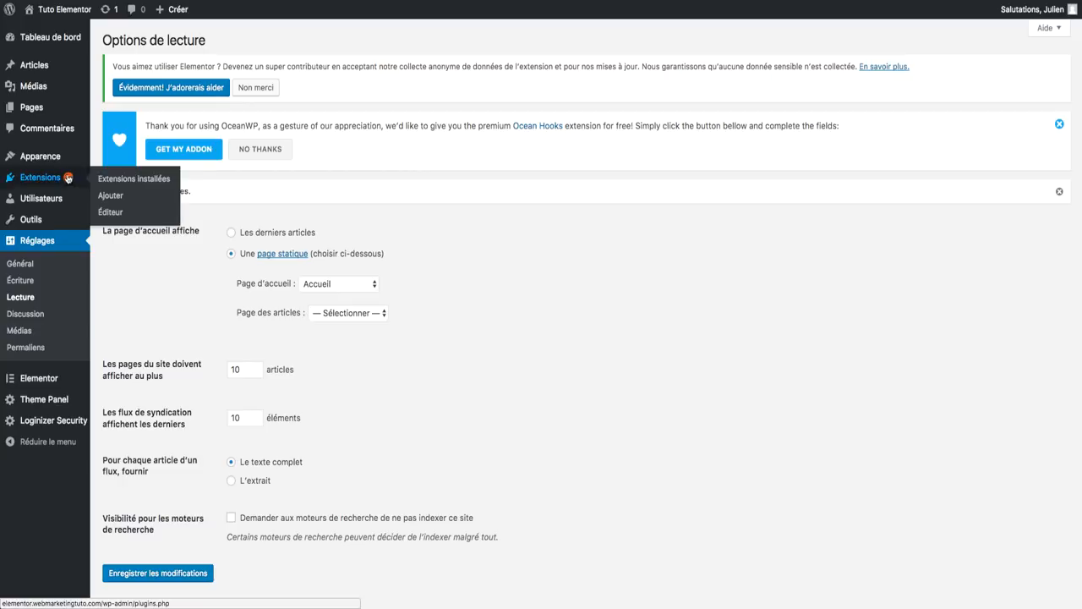
Step: Create a new WordPress page titled "Contact" and publish it
{"action": "mouse_move", "coordinate": [38, 108]}
{"action": "left_click", "coordinate": [101, 126]}
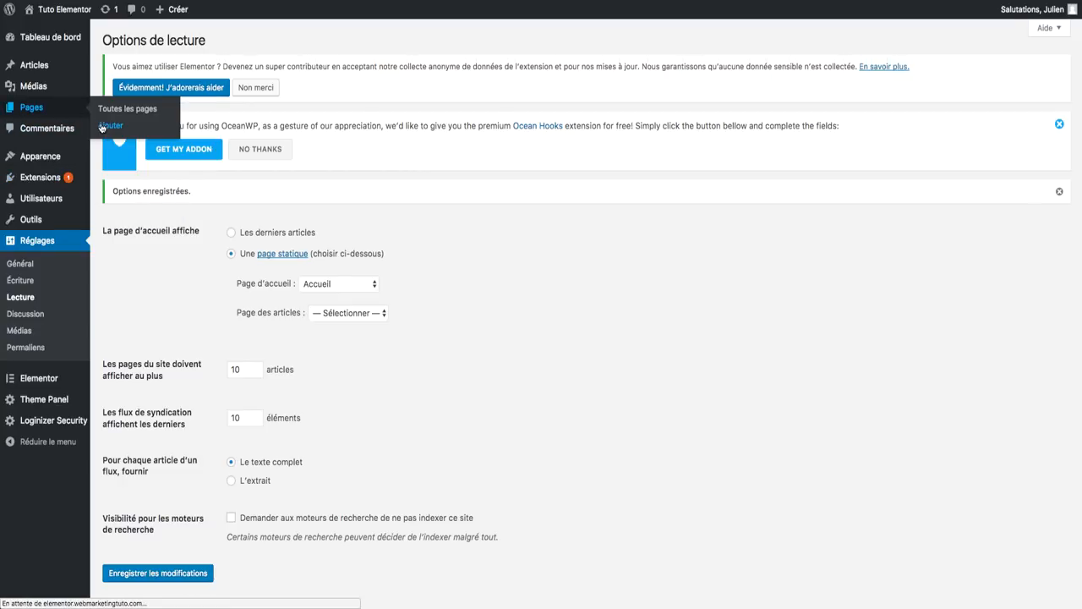
{"action": "type", "text": "Contact"}
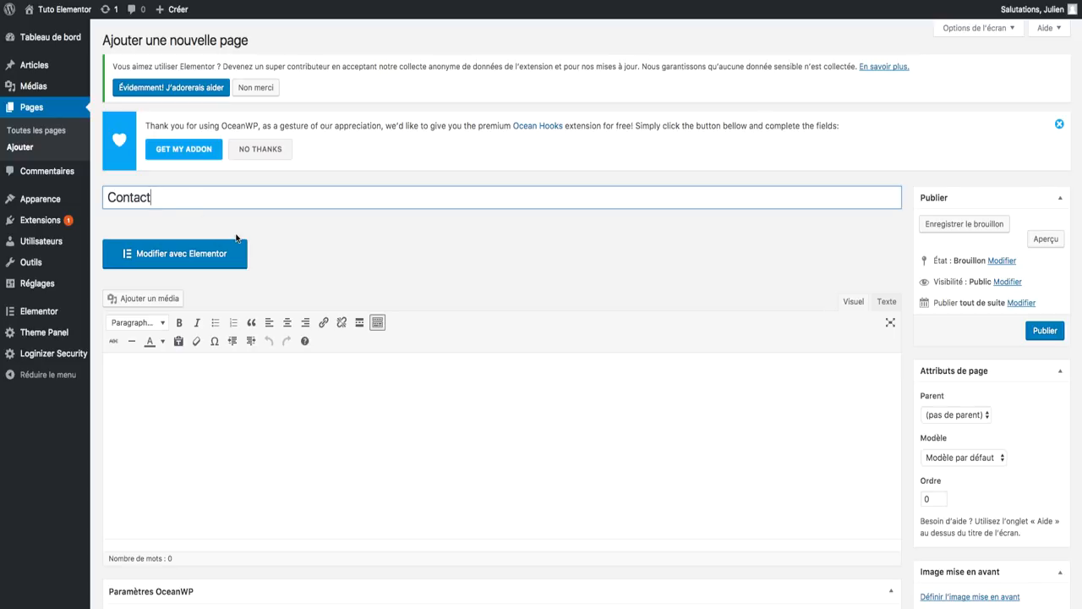
{"action": "left_click", "coordinate": [1047, 337]}
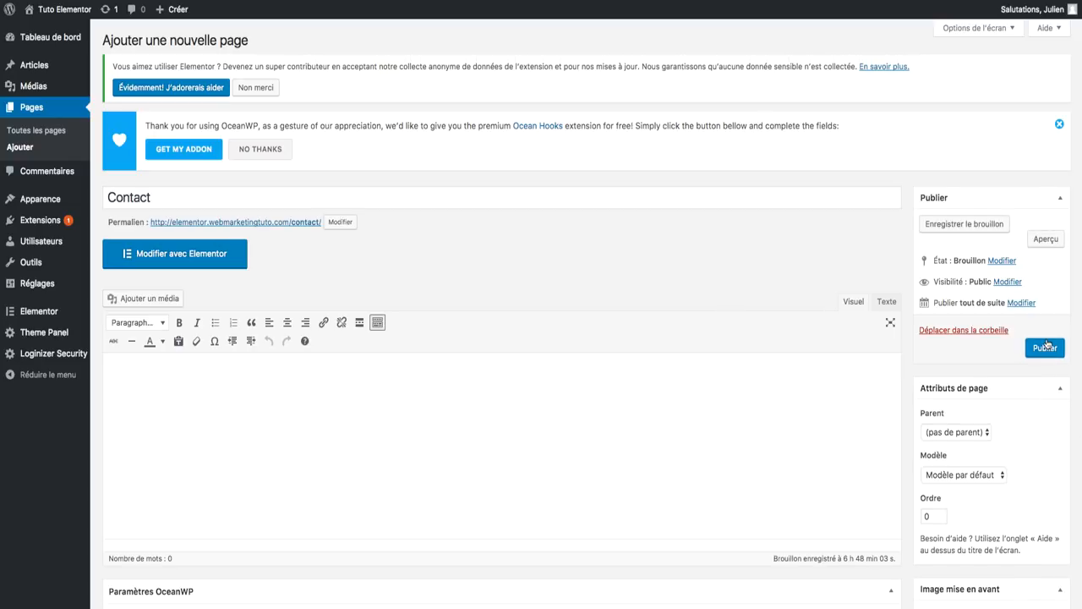
{"action": "left_click", "coordinate": [1047, 347]}
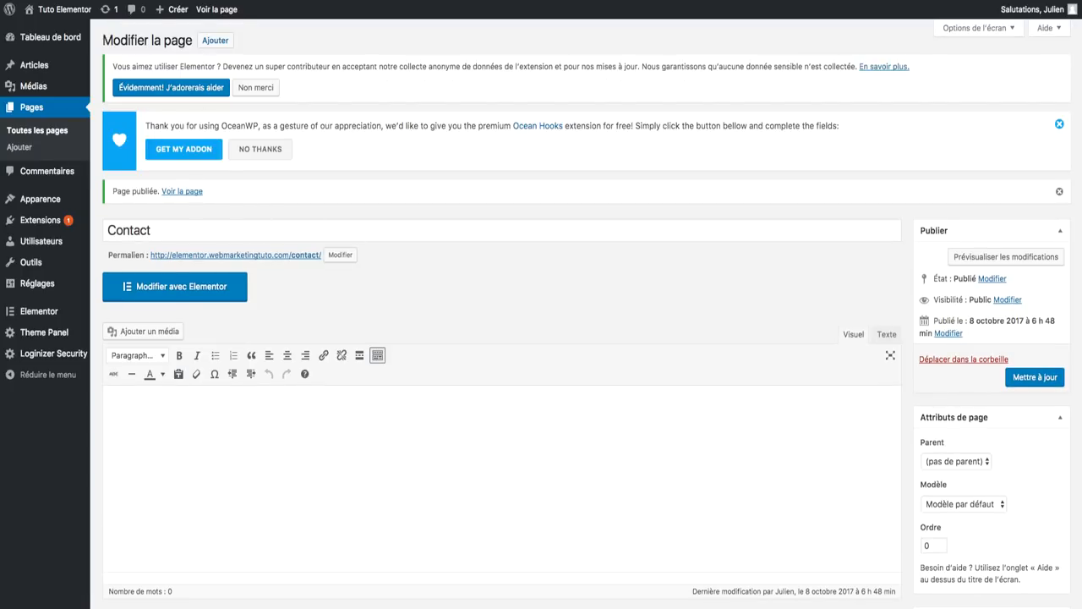
Step: Create another new page titled "A propos" and publish it
{"action": "mouse_move", "coordinate": [177, 12]}
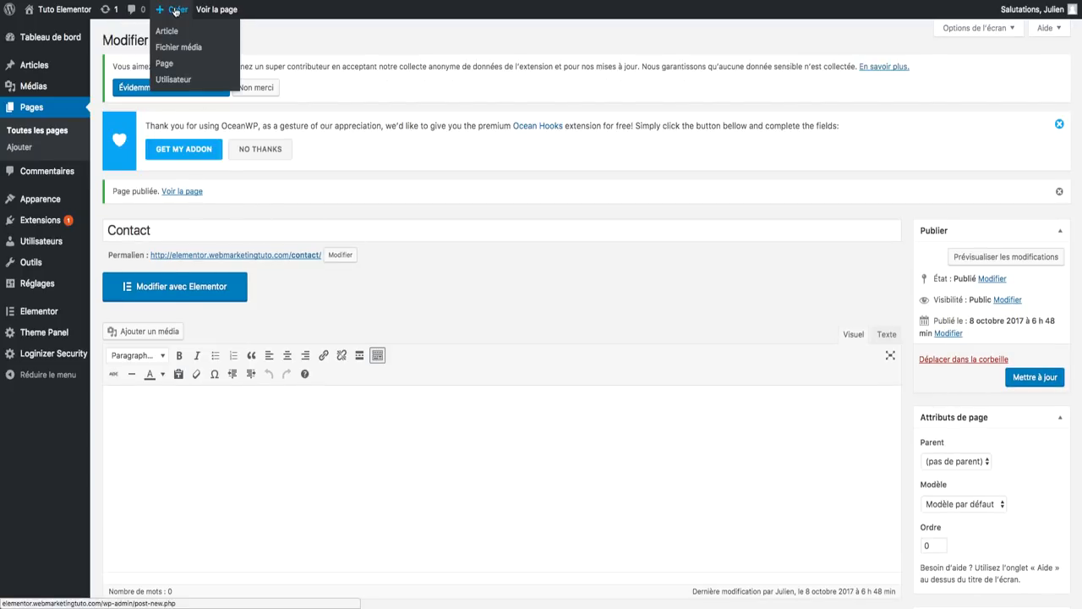
{"action": "left_click", "coordinate": [162, 64]}
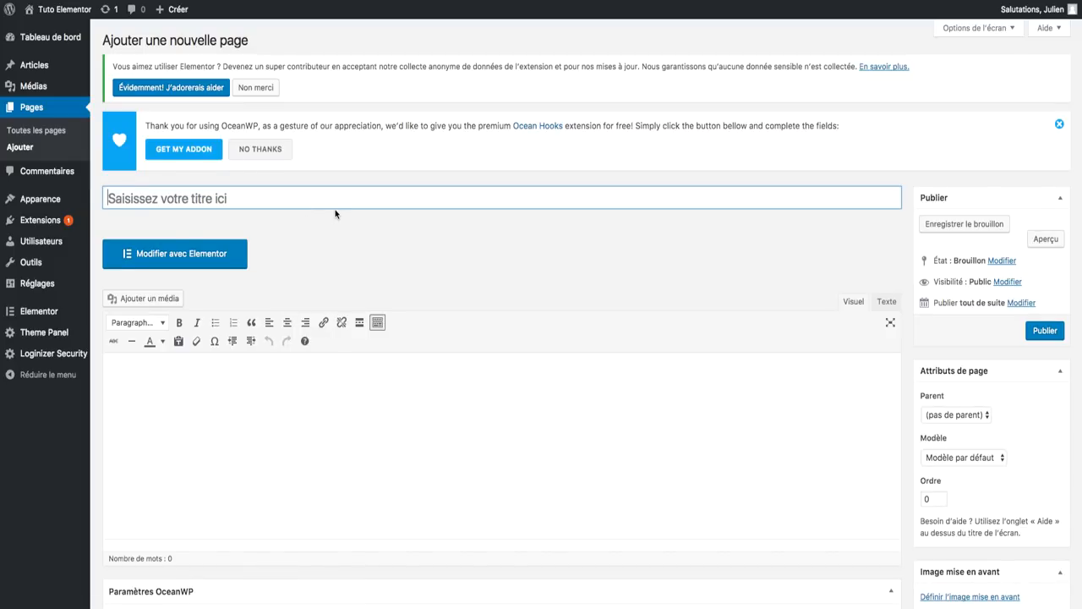
{"action": "type", "text": "A propos"}
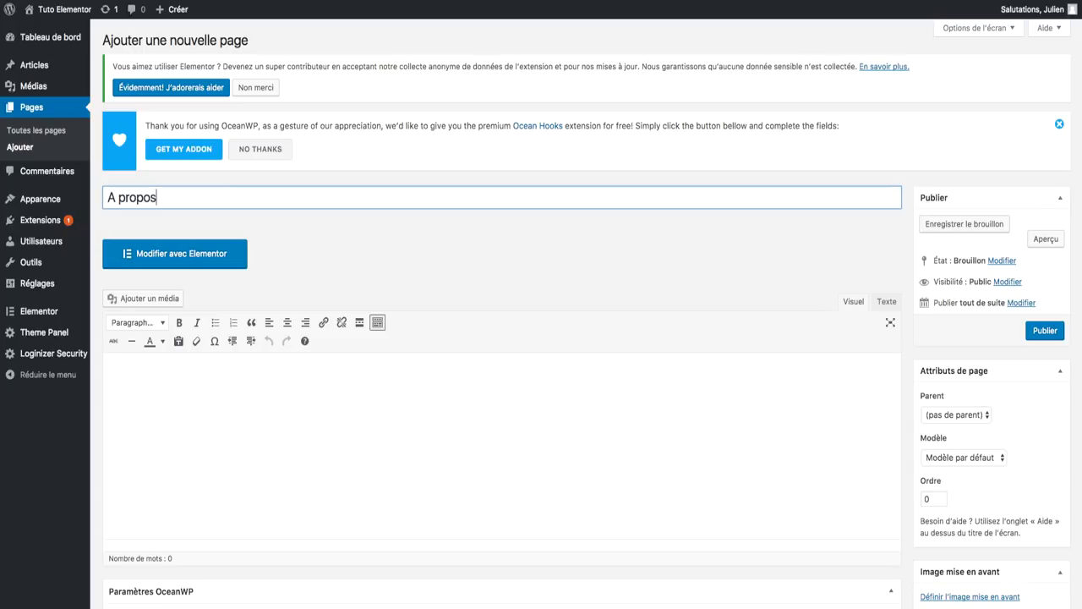
{"action": "left_click", "coordinate": [1055, 331]}
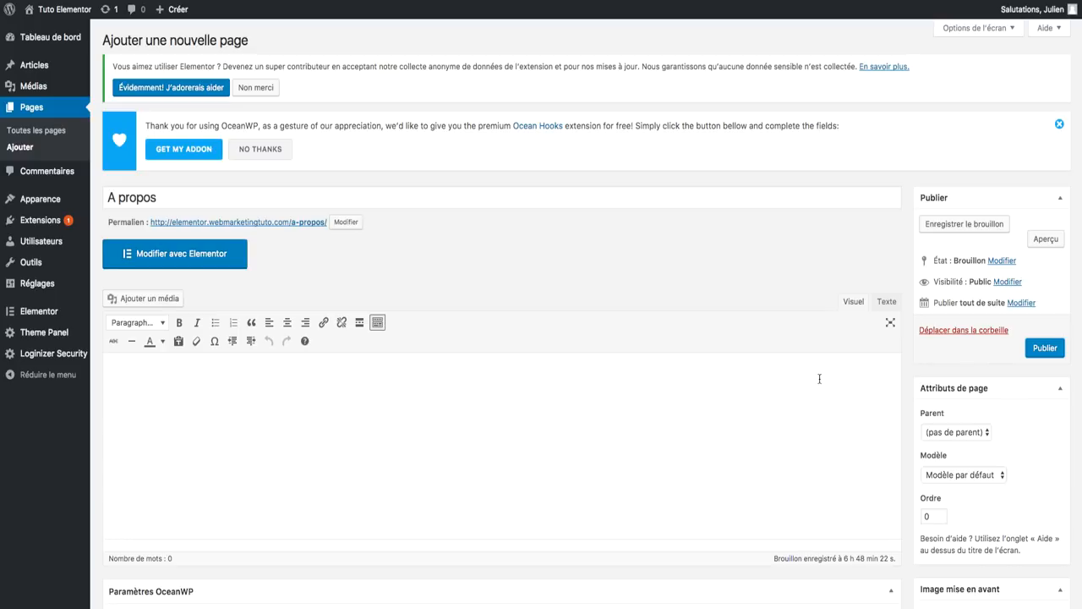
{"action": "left_click", "coordinate": [1046, 356]}
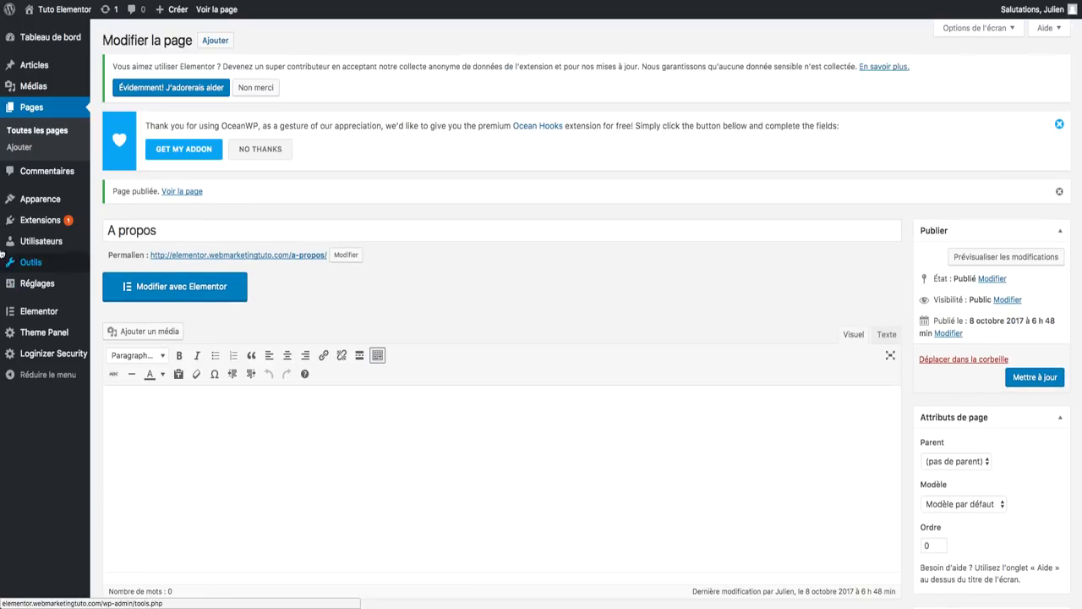
Step: Create a new navigation menu named "Menu principal" in the site's appearance settings
{"action": "mouse_move", "coordinate": [41, 199]}
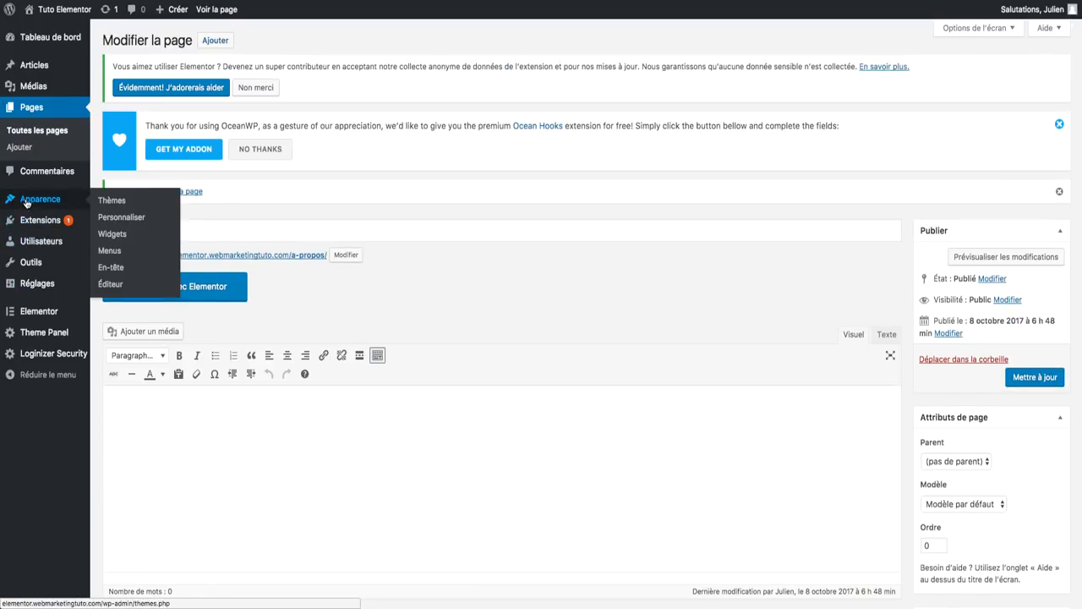
{"action": "left_click", "coordinate": [120, 252]}
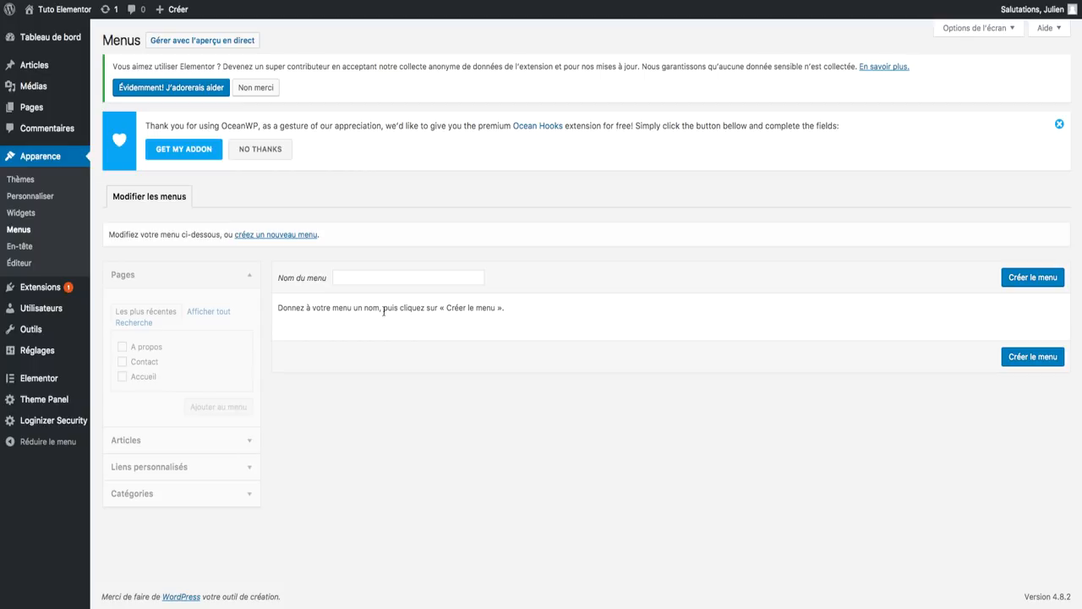
{"action": "left_click", "coordinate": [397, 279]}
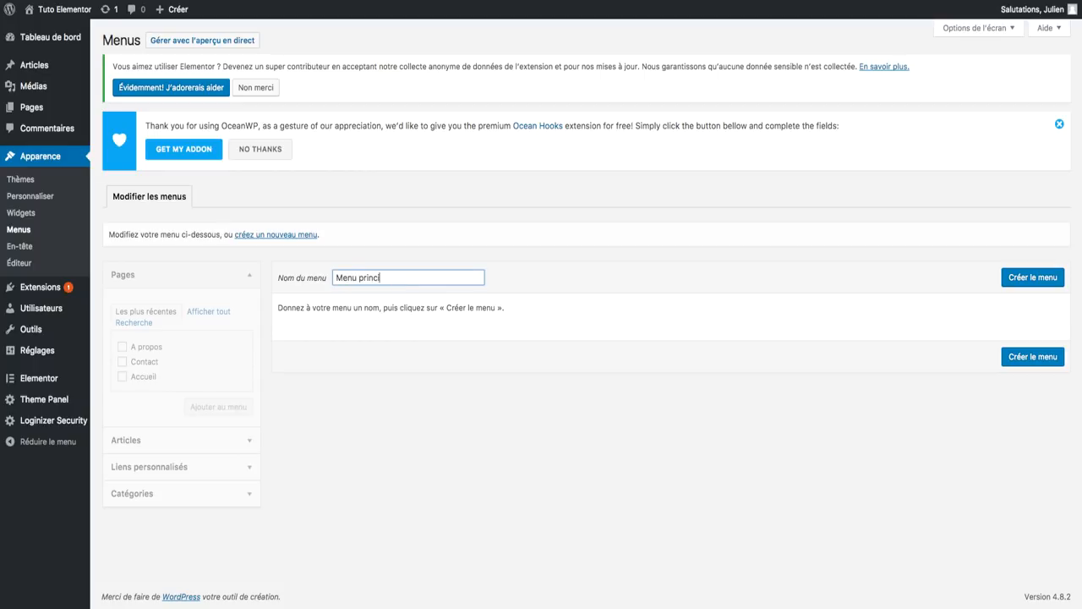
{"action": "left_click", "coordinate": [1045, 278]}
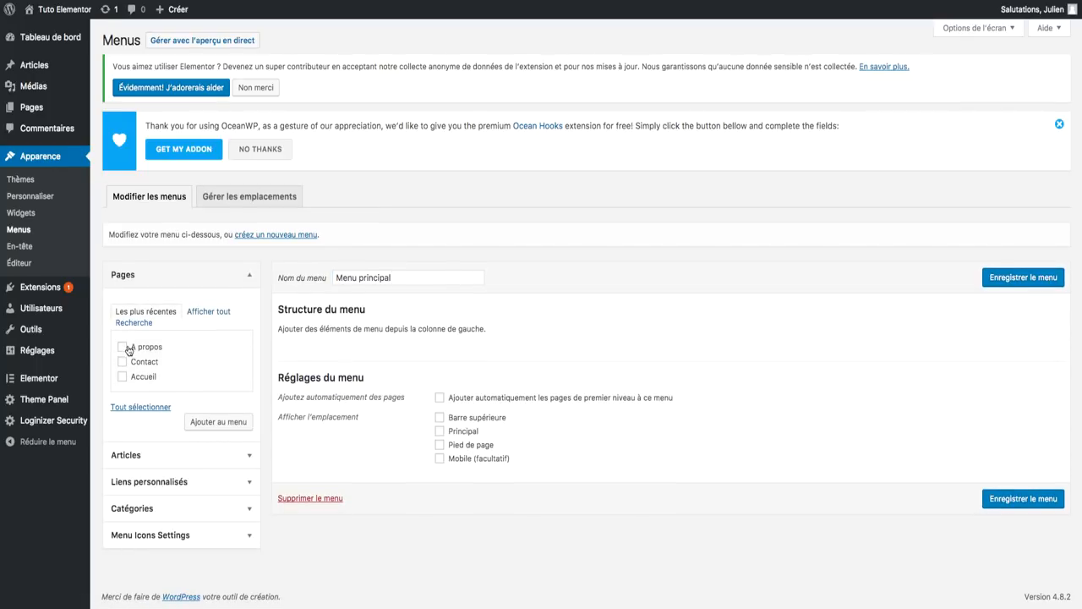
Step: Add the pages A propos, Contact and Accueil to the Menu principal structure, and save the menu
{"action": "left_click", "coordinate": [123, 347]}
{"action": "left_click", "coordinate": [123, 362]}
{"action": "left_click", "coordinate": [122, 376]}
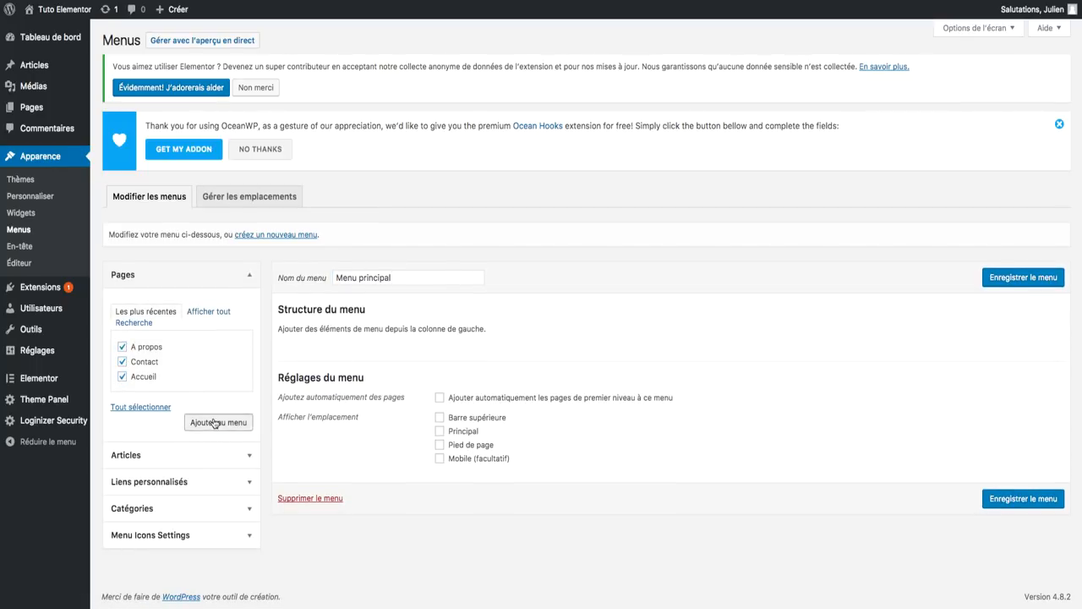
{"action": "left_click", "coordinate": [215, 423]}
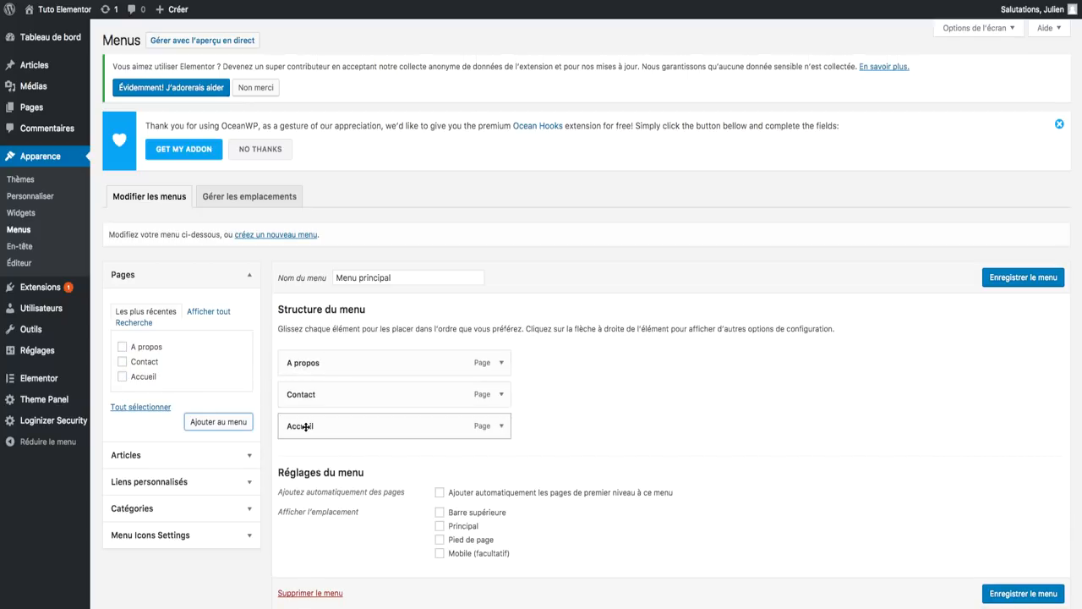
{"action": "left_click", "coordinate": [1030, 279]}
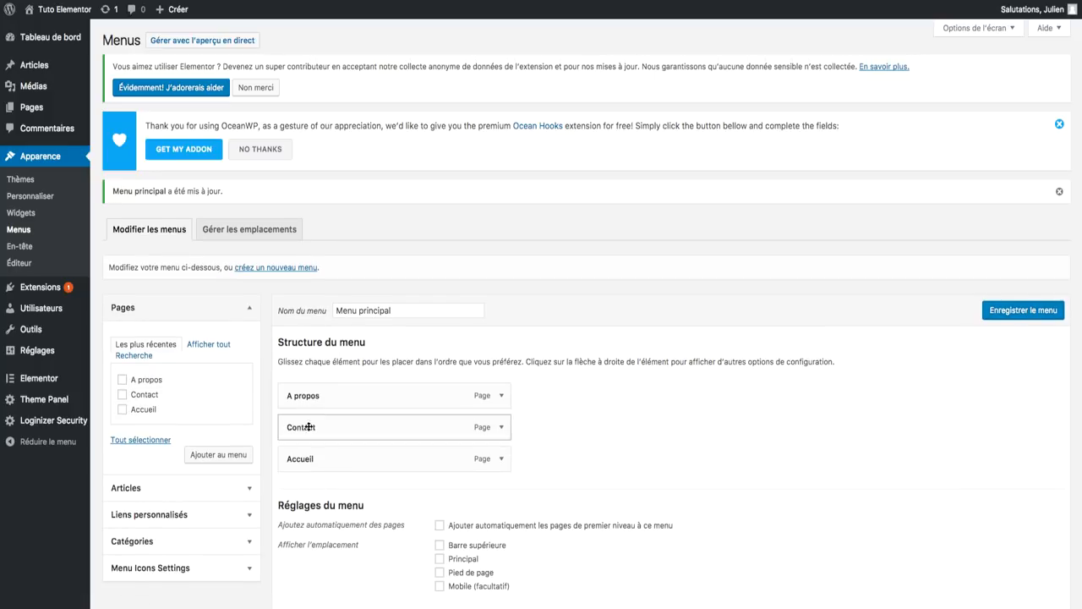
Step: Assign "Menu principal" to the theme's Principal menu location and save the changes
{"action": "left_click", "coordinate": [256, 237]}
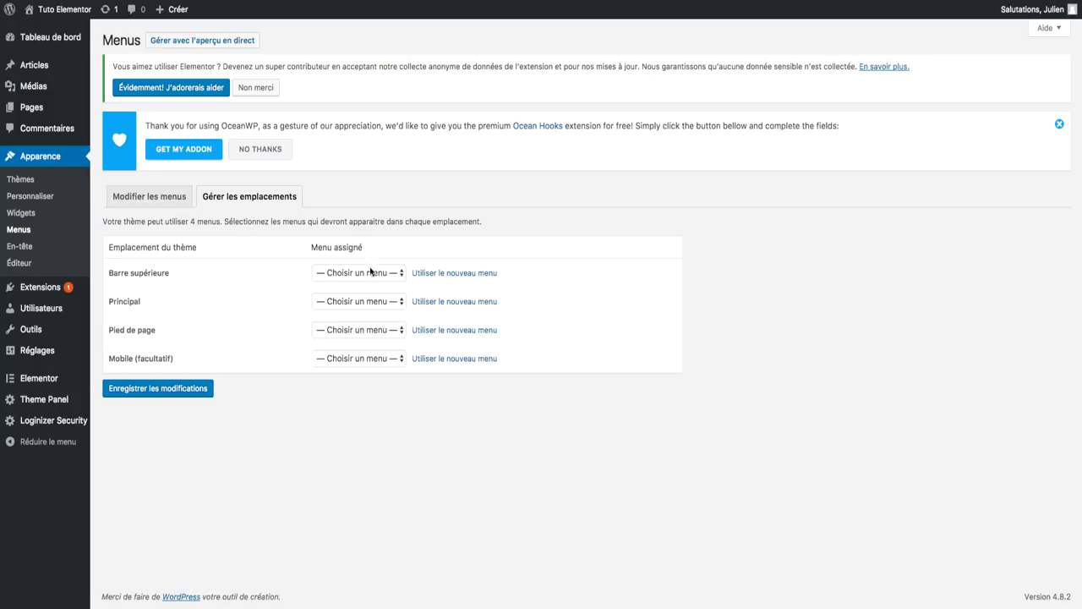
{"action": "left_click", "coordinate": [339, 302]}
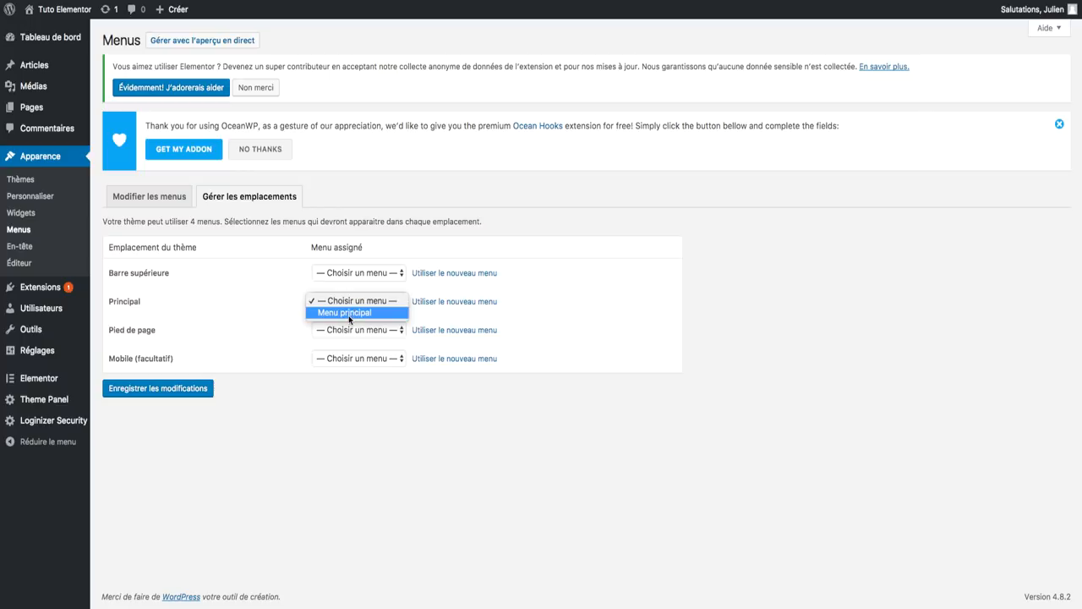
{"action": "left_click", "coordinate": [348, 313]}
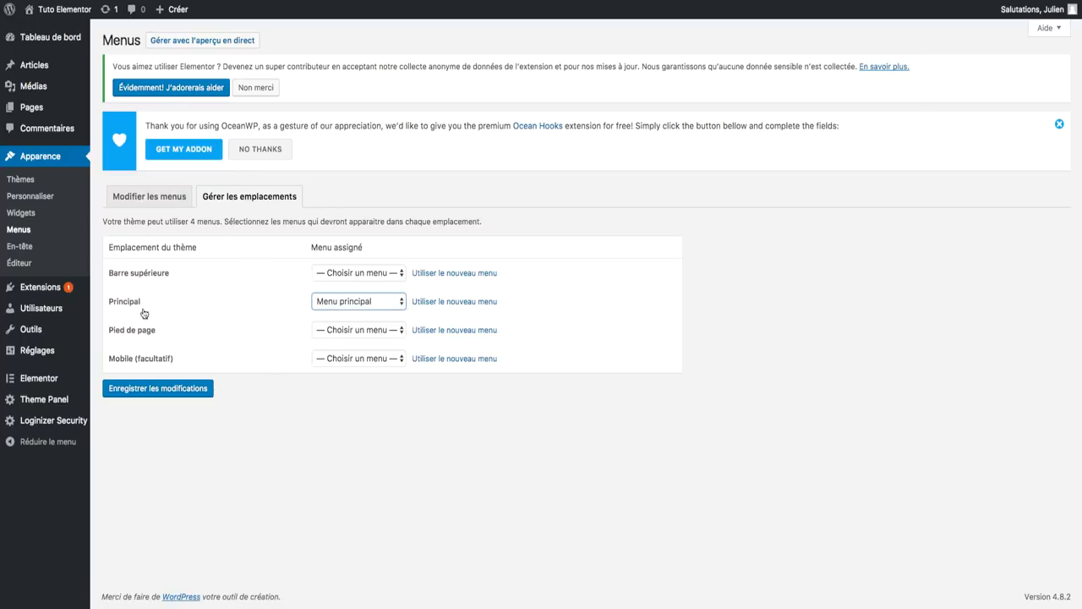
{"action": "left_click_drag", "start_coordinate": [107, 274], "coordinate": [222, 273]}
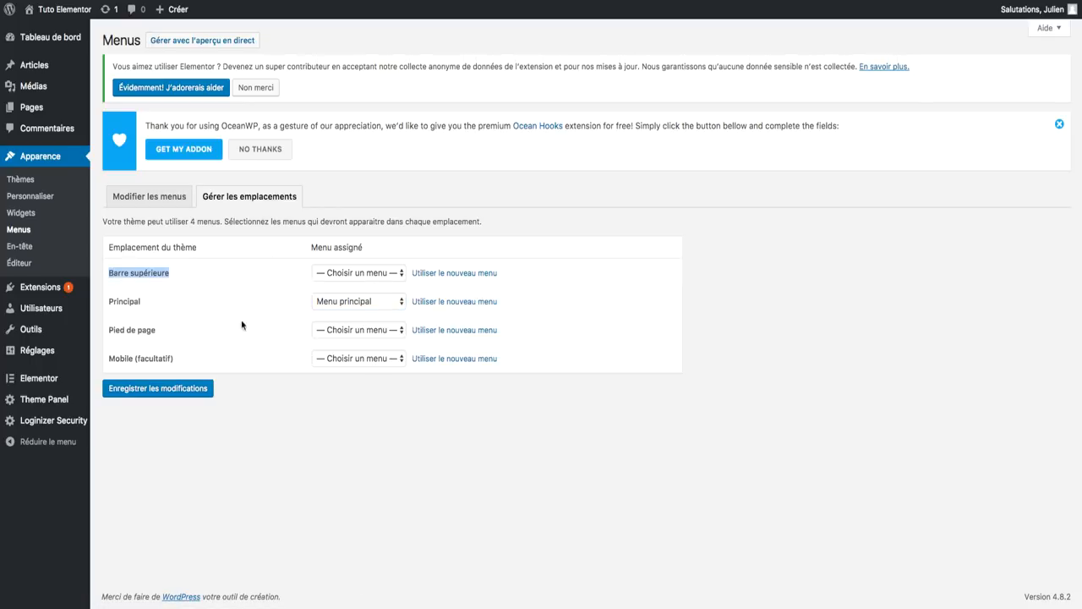
{"action": "left_click", "coordinate": [154, 389]}
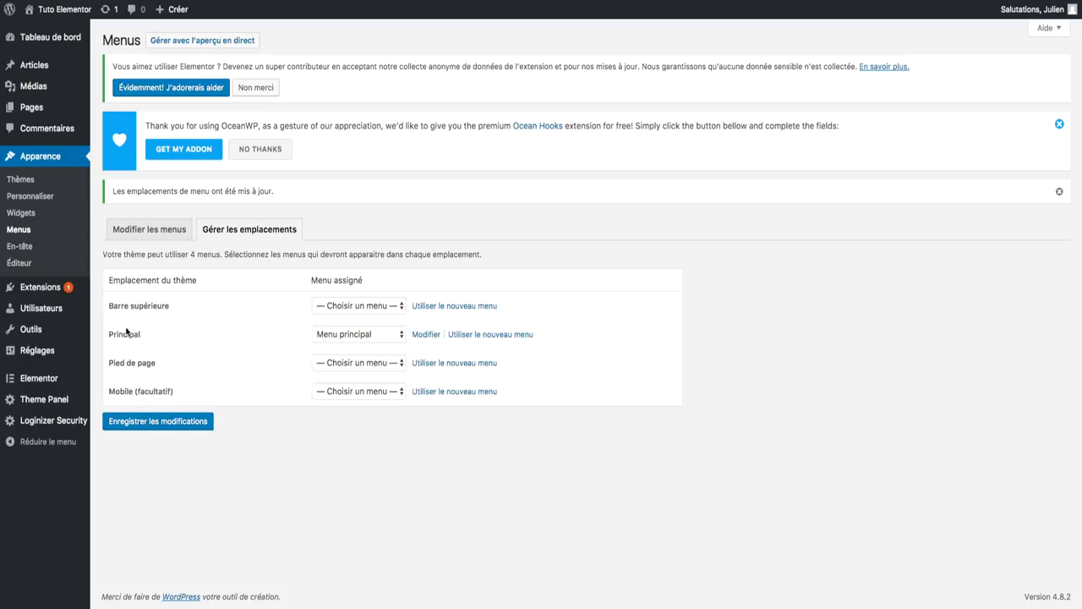
Step: Assign "Menu principal" to the theme's Barre supérieure location as well, and save the menu locations
{"action": "left_click", "coordinate": [155, 230]}
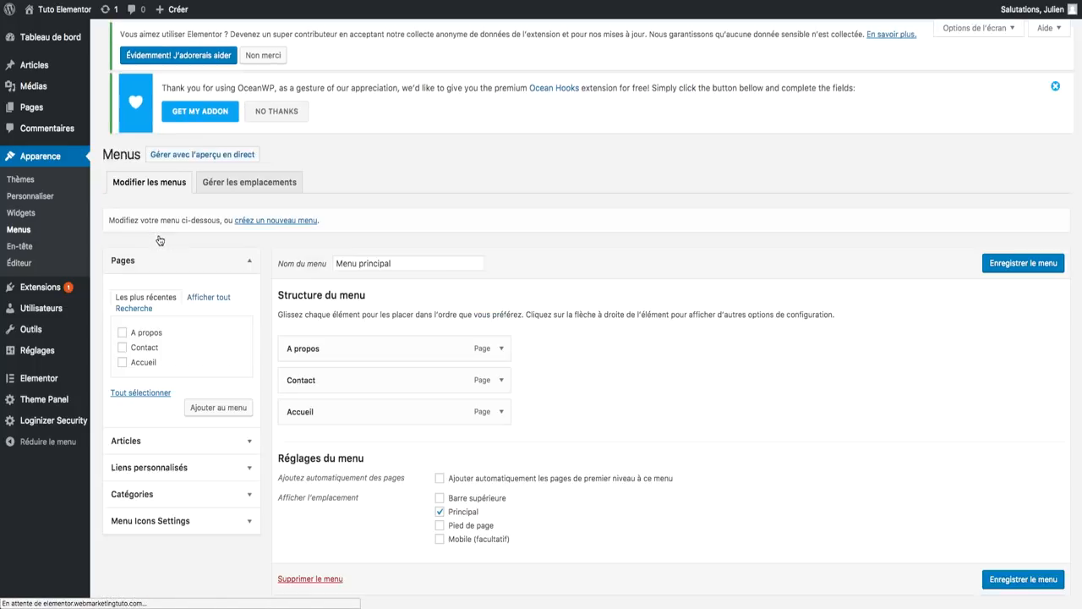
{"action": "left_click", "coordinate": [255, 195]}
{"action": "left_click", "coordinate": [348, 273]}
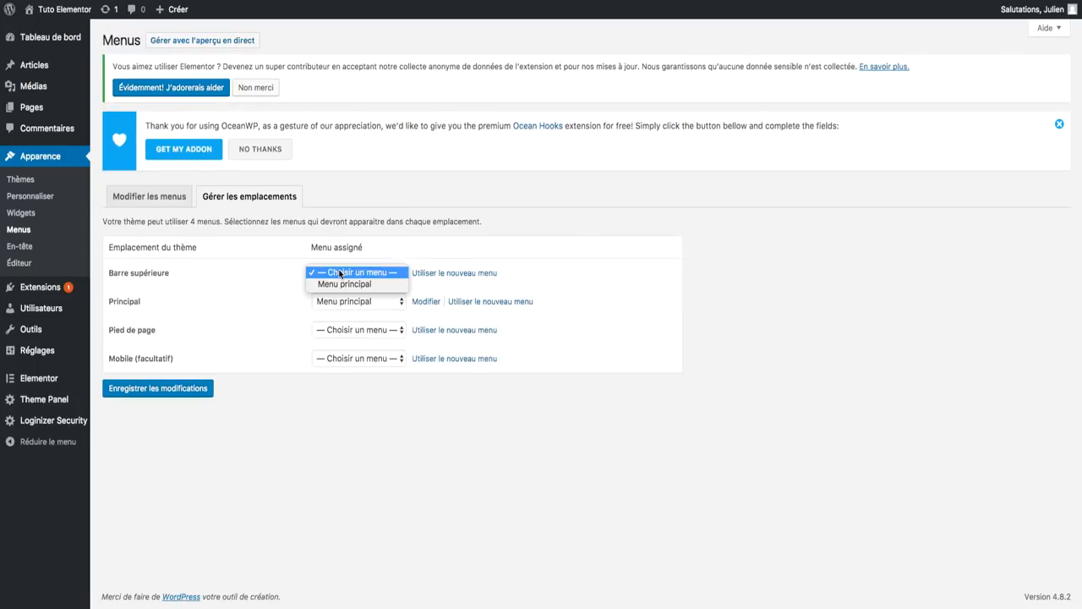
{"action": "left_click", "coordinate": [341, 284]}
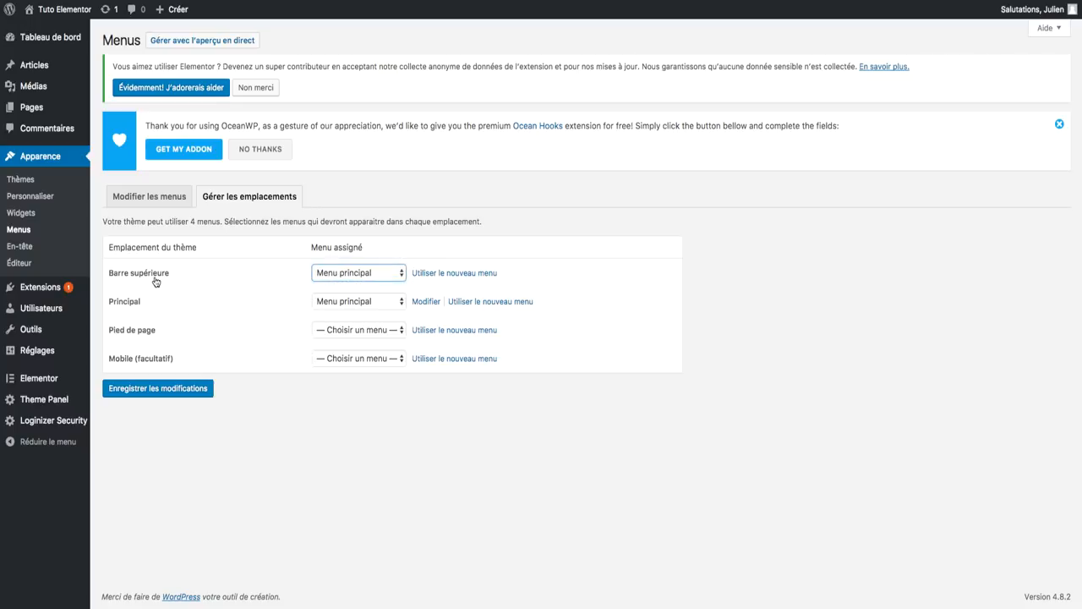
{"action": "left_click", "coordinate": [355, 276]}
{"action": "left_click", "coordinate": [152, 201]}
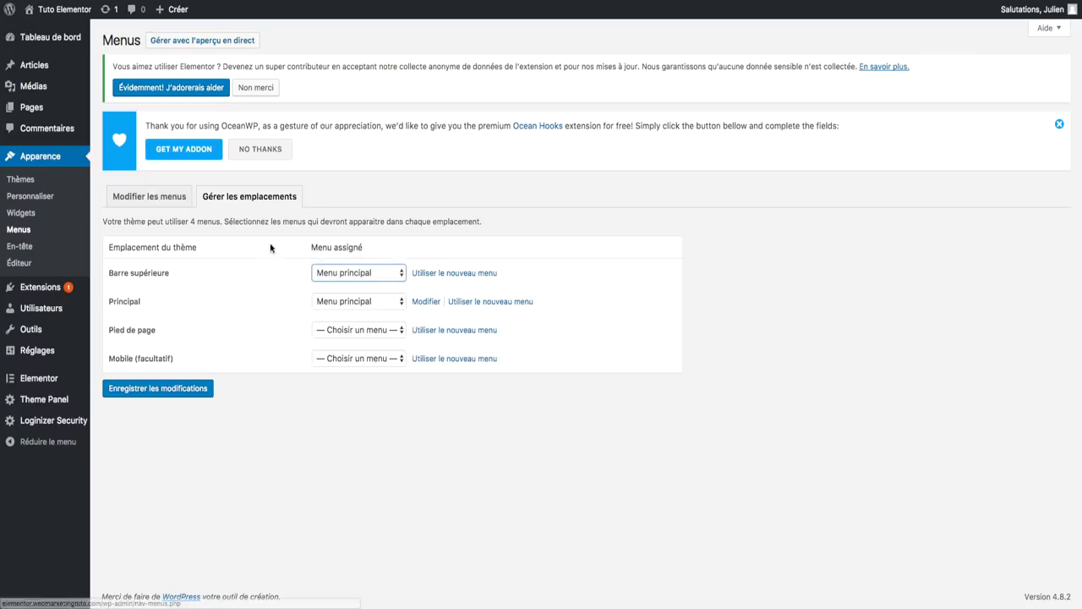
{"action": "left_click", "coordinate": [207, 387]}
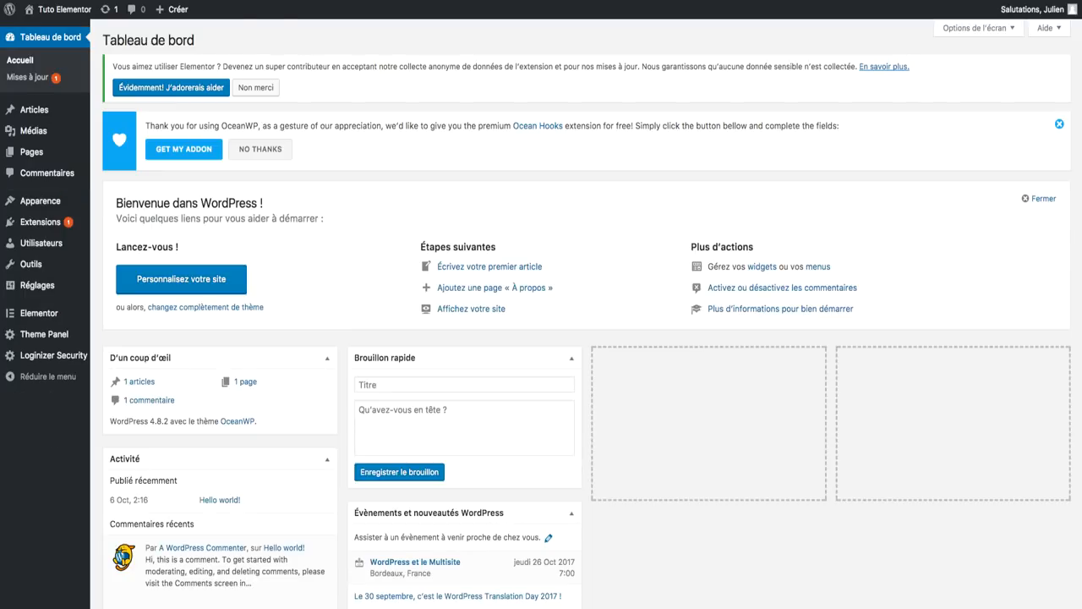
Step: View the site's homepage from the hero banner to the footer, checking whether the navigation menu is displayed
{"action": "left_click", "coordinate": [82, 10]}
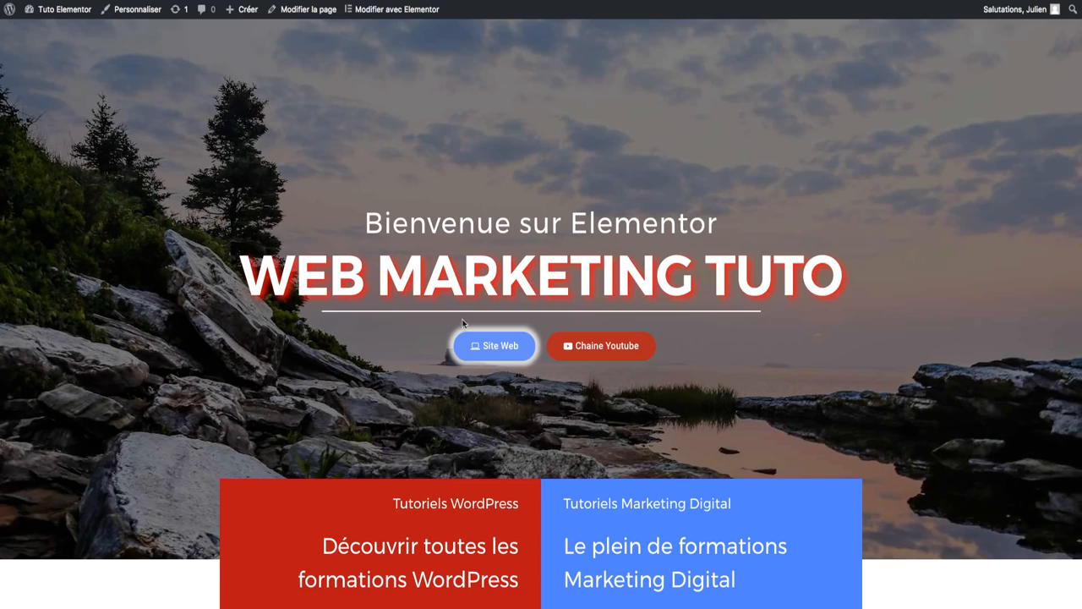
{"action": "scroll", "coordinate": [642, 317], "scroll_direction": "down", "scroll_amount": 1}
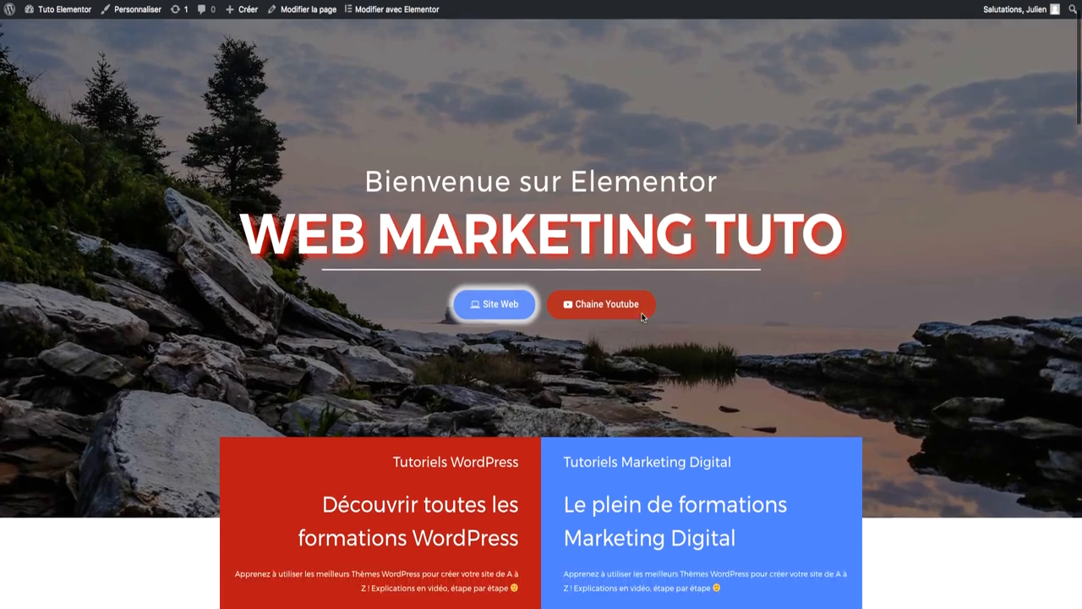
{"action": "scroll", "coordinate": [642, 317], "scroll_direction": "down", "scroll_amount": 20}
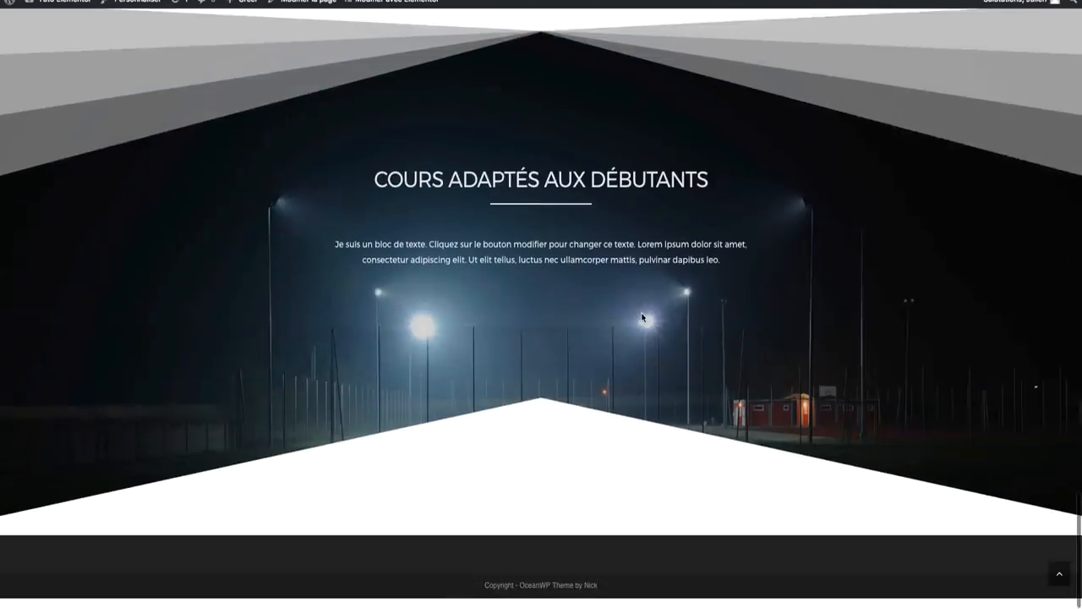
{"action": "scroll", "coordinate": [642, 317], "scroll_direction": "up", "scroll_amount": 20}
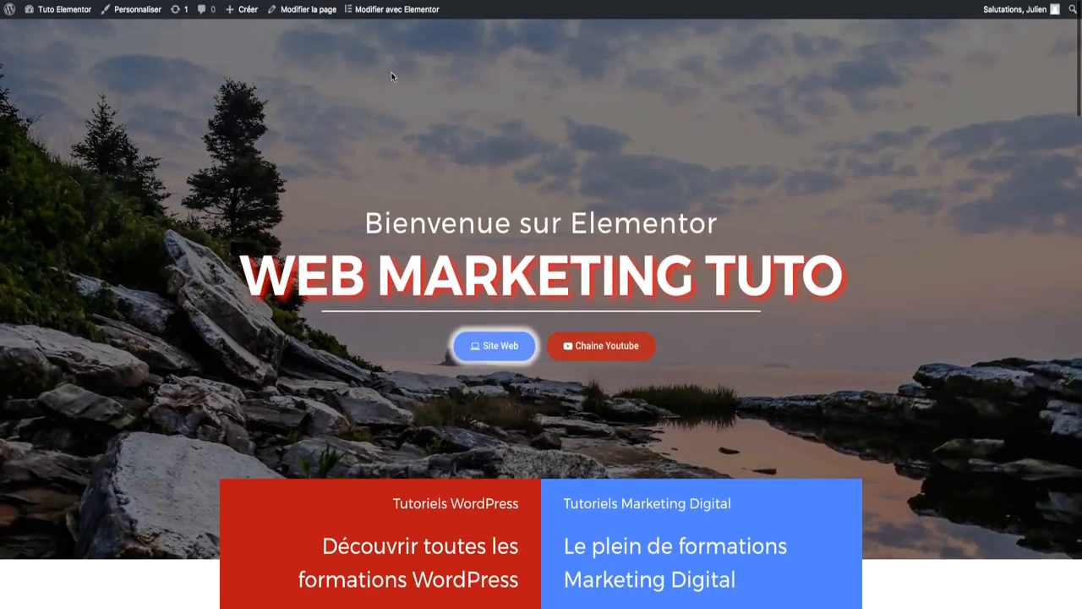
Step: Enable the header on the Accueil page with Menu principal as its main navigation menu, update the page, and view it
{"action": "left_click", "coordinate": [310, 12]}
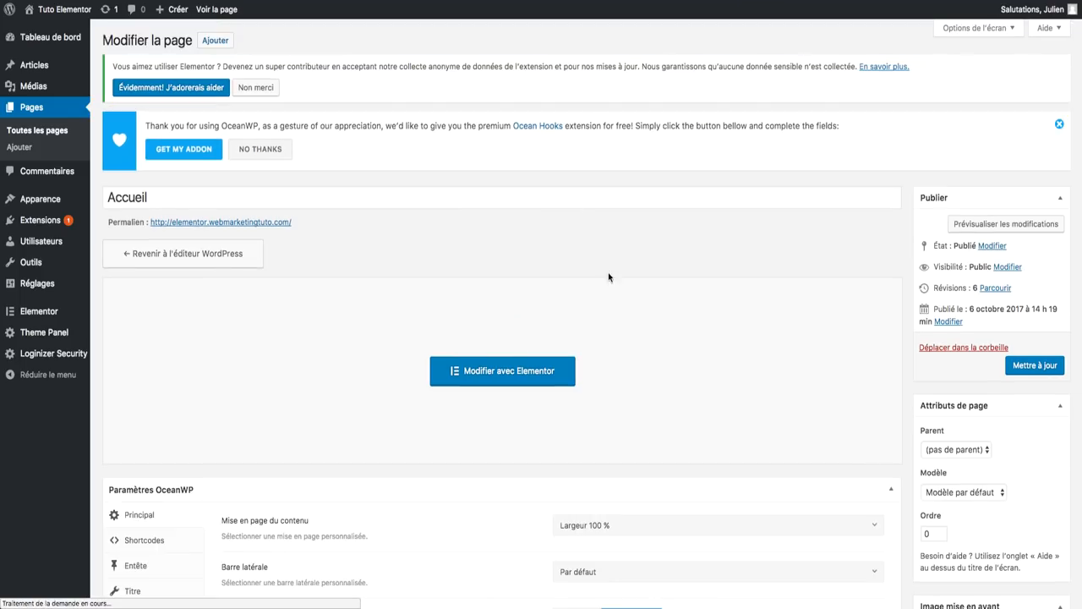
{"action": "scroll", "coordinate": [608, 278], "scroll_direction": "down", "scroll_amount": 3}
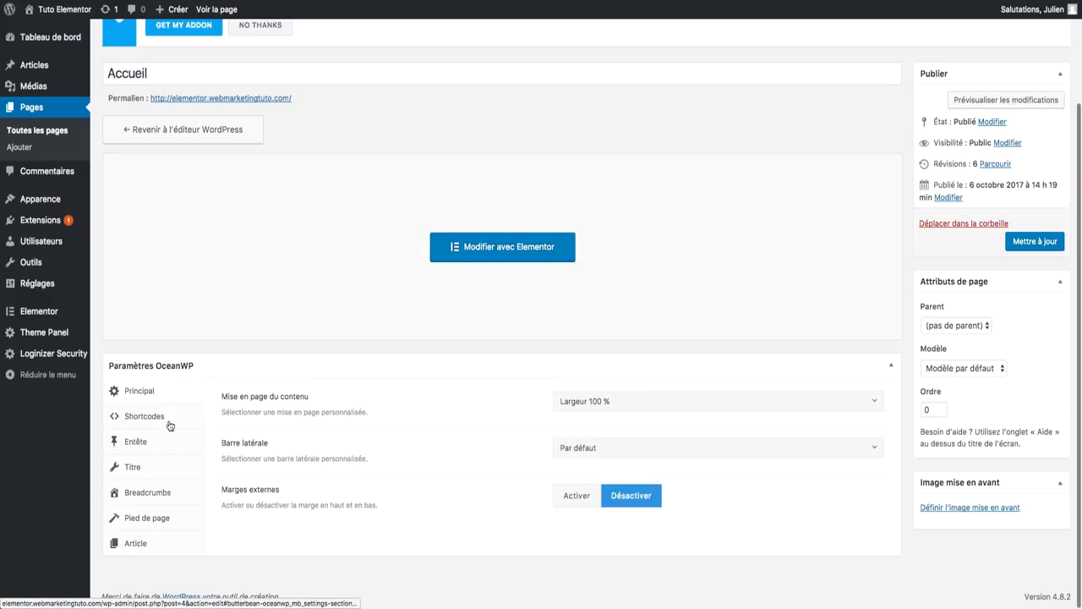
{"action": "left_click", "coordinate": [155, 438]}
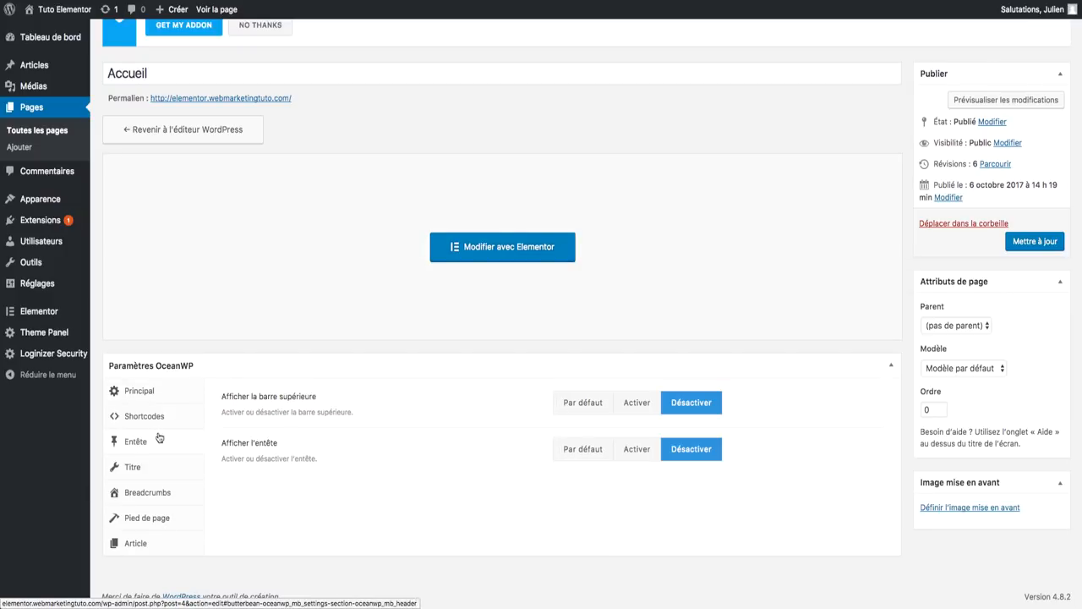
{"action": "left_click", "coordinate": [641, 455]}
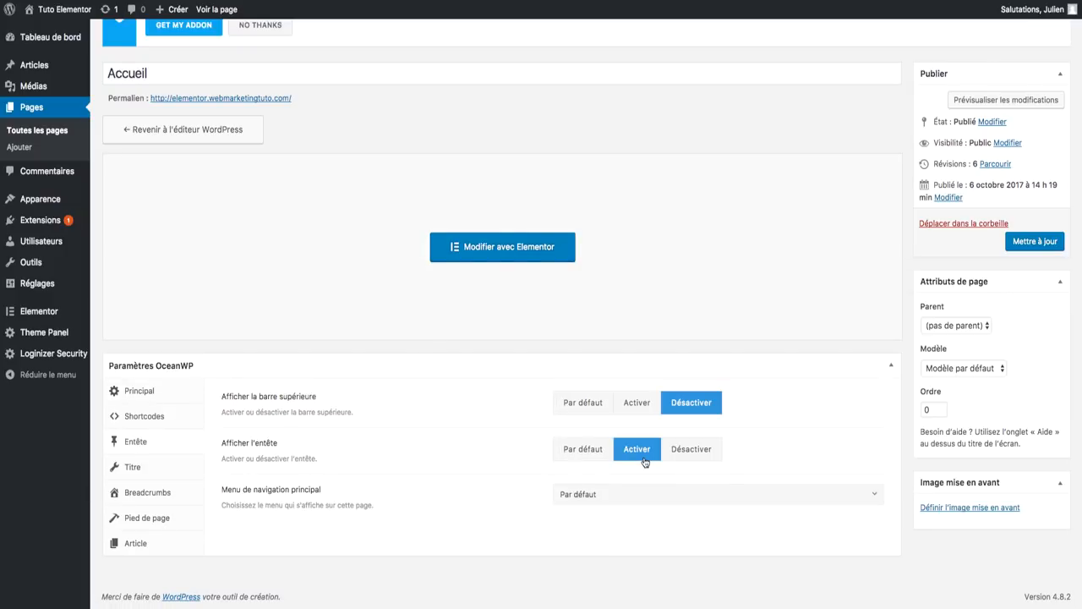
{"action": "left_click", "coordinate": [631, 499]}
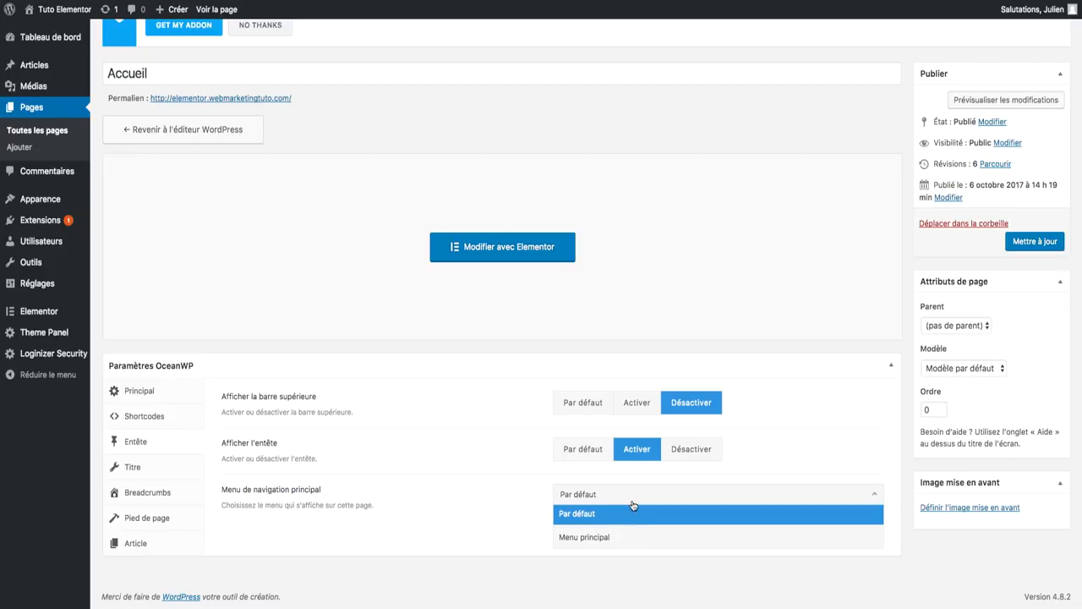
{"action": "left_click", "coordinate": [589, 540]}
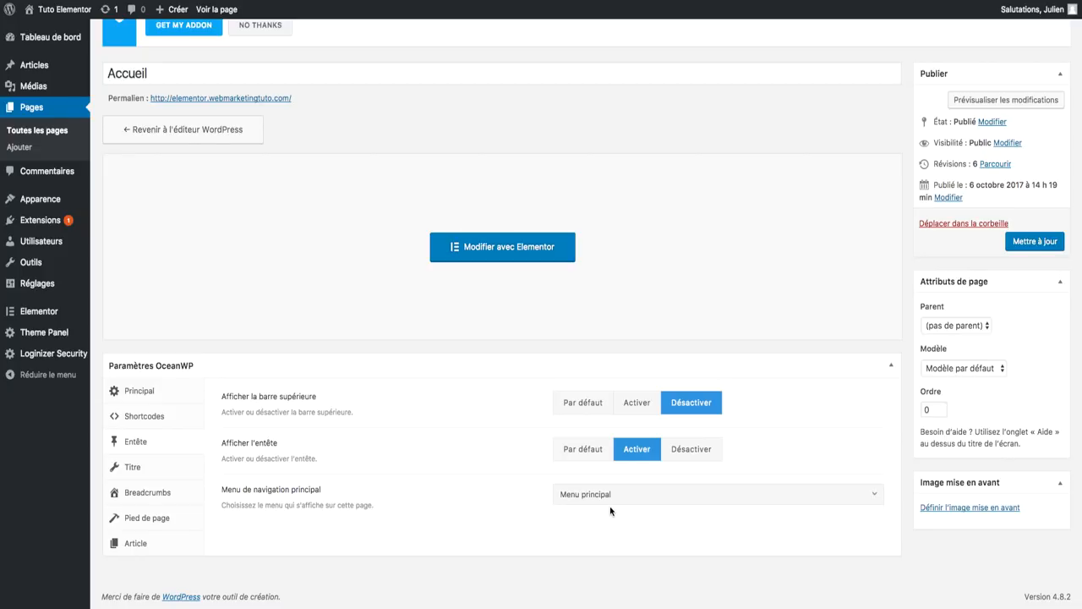
{"action": "left_click", "coordinate": [1037, 242]}
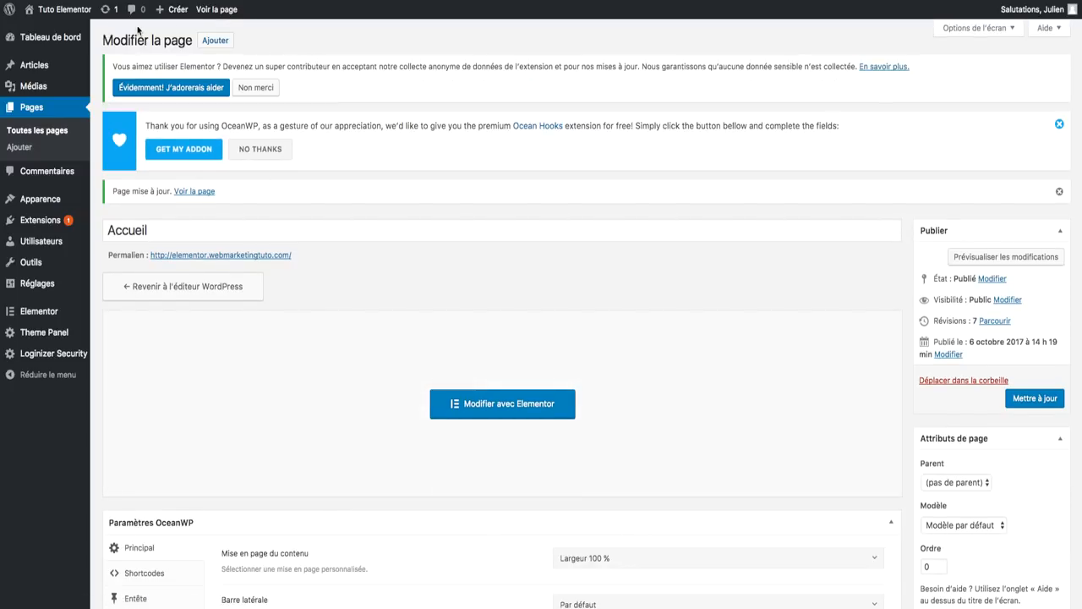
{"action": "left_click", "coordinate": [227, 16]}
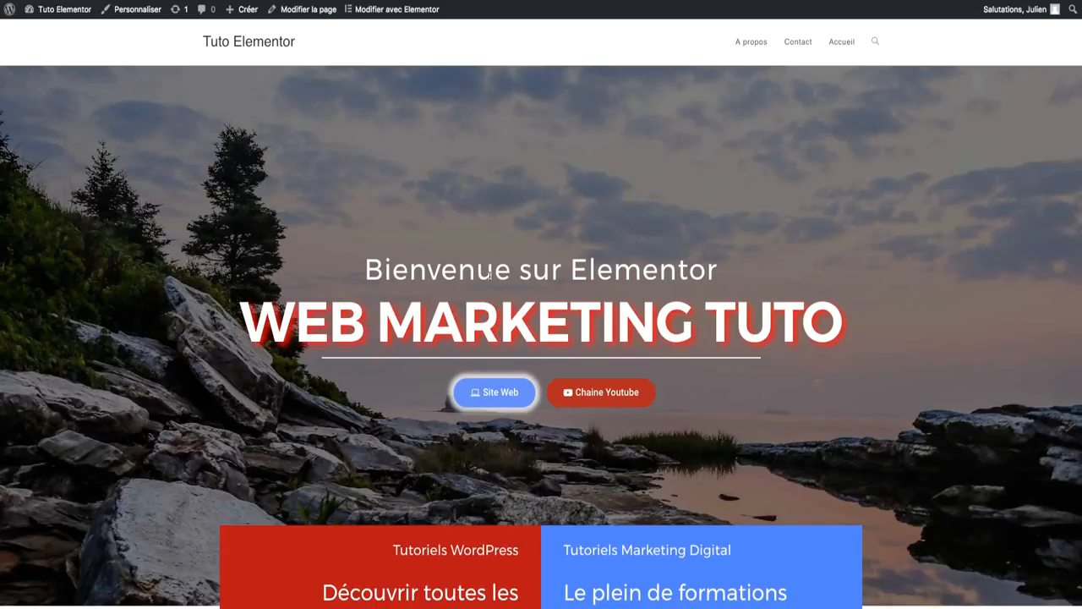
{"action": "scroll", "coordinate": [848, 172], "scroll_direction": "down", "scroll_amount": 1}
{"action": "scroll", "coordinate": [848, 173], "scroll_direction": "up", "scroll_amount": 1}
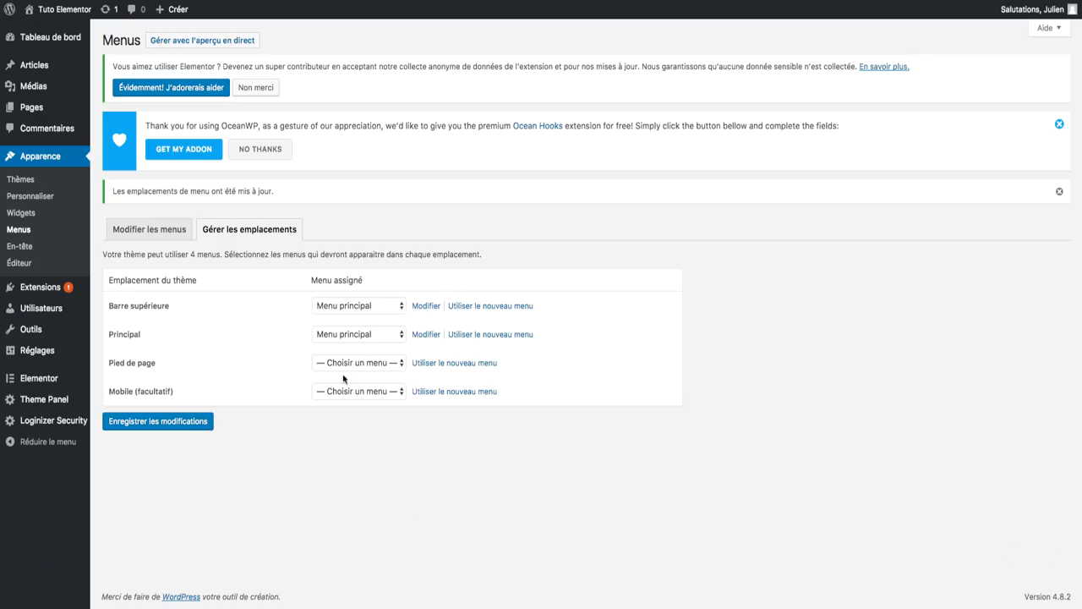
Step: Rearrange Menu principal with Accueil first, Contact second and A propos as a sub-item of Contact, and save the menu
{"action": "left_click", "coordinate": [178, 236]}
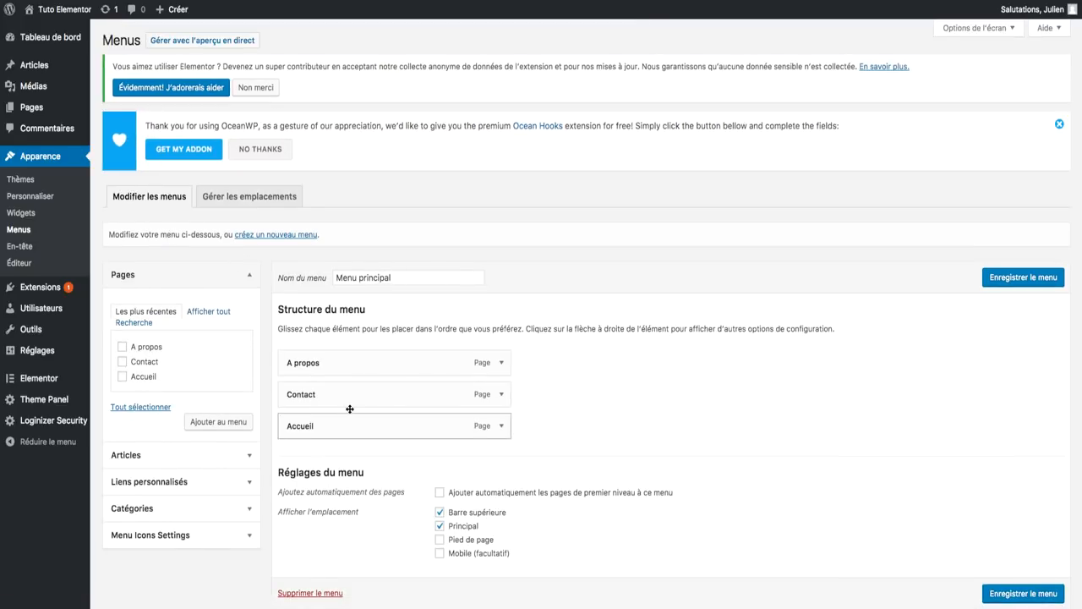
{"action": "left_click_drag", "start_coordinate": [350, 414], "coordinate": [350, 354]}
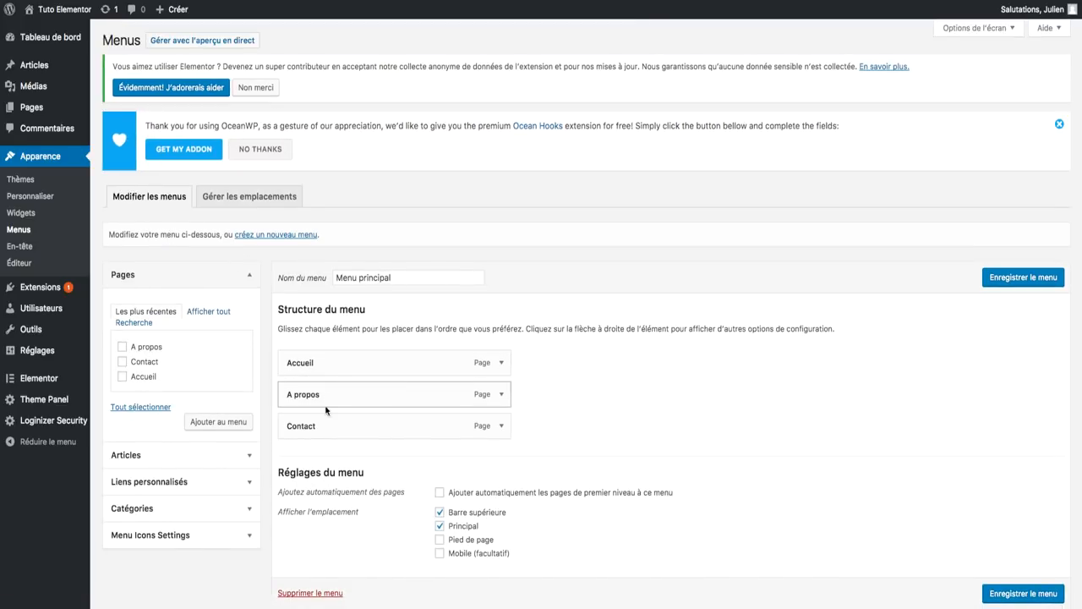
{"action": "left_click_drag", "start_coordinate": [325, 410], "coordinate": [336, 418]}
{"action": "left_click_drag", "start_coordinate": [327, 416], "coordinate": [346, 437]}
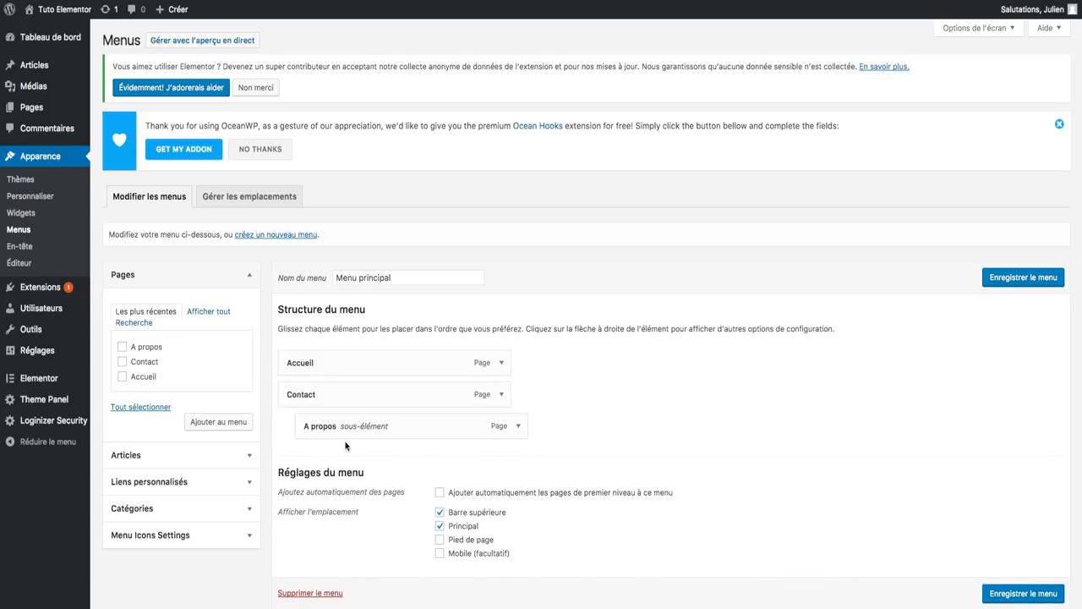
{"action": "left_click_drag", "start_coordinate": [314, 397], "coordinate": [337, 401]}
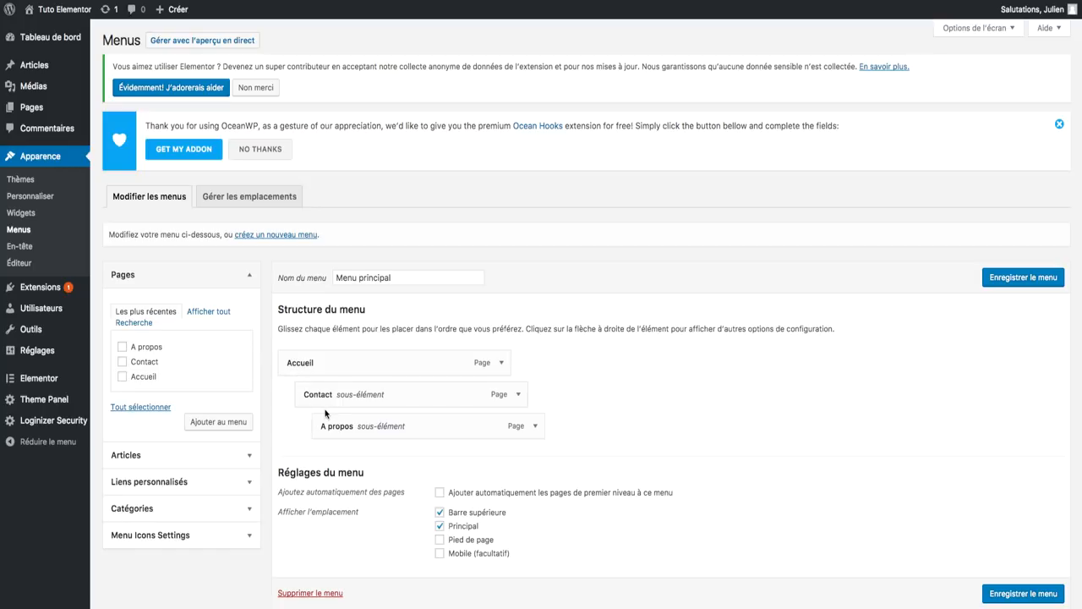
{"action": "mouse_move", "coordinate": [337, 408]}
{"action": "left_mouse_down"}
{"action": "mouse_move", "coordinate": [340, 421]}
{"action": "mouse_move", "coordinate": [322, 410]}
{"action": "left_mouse_up"}
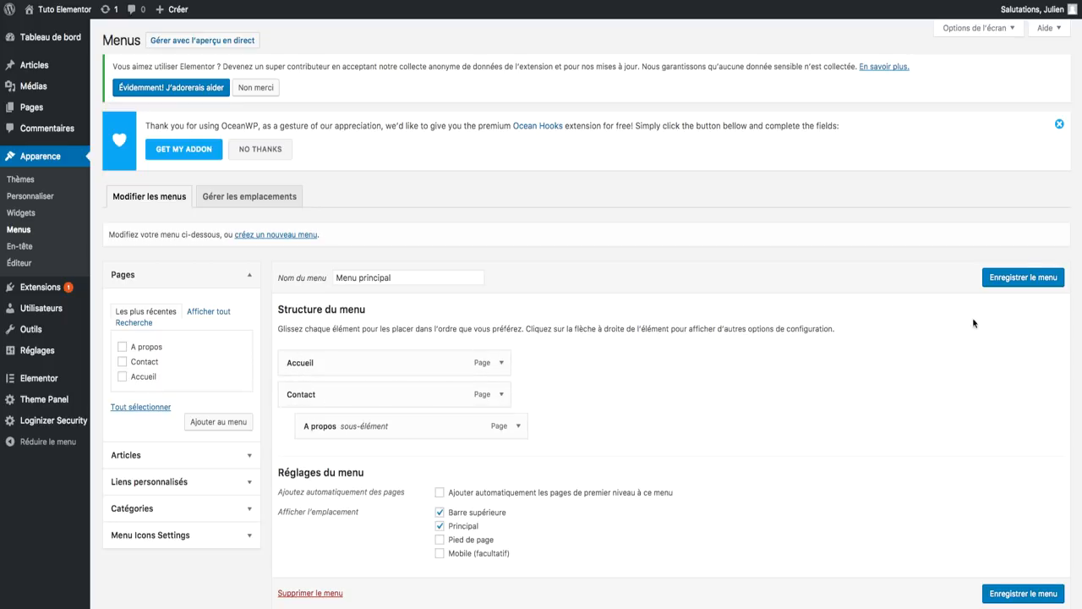
{"action": "left_click", "coordinate": [1023, 276]}
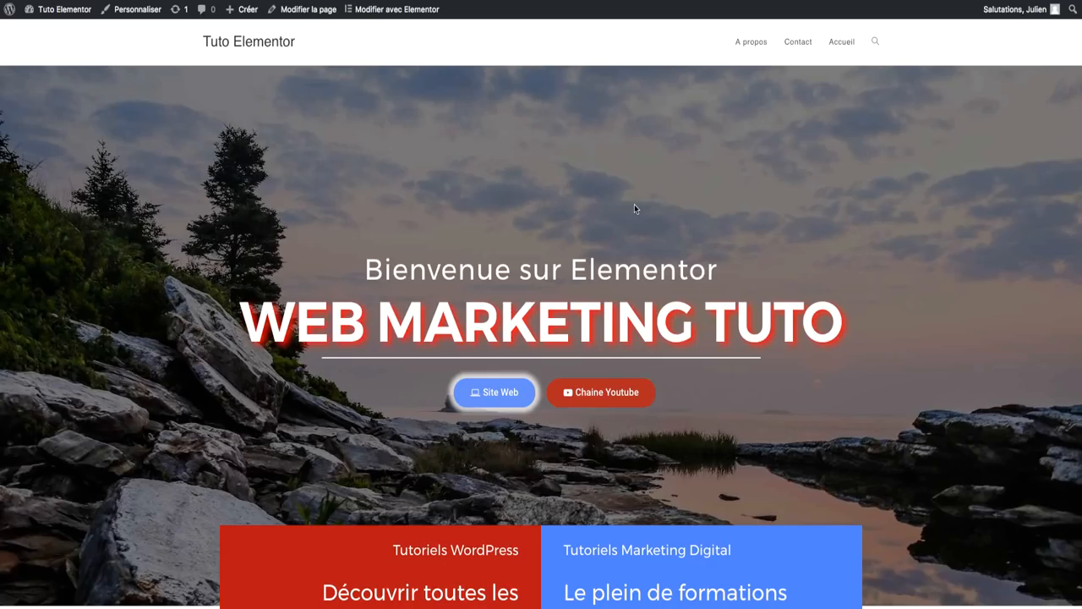
Step: Reload the homepage and check the header menu, the Contact submenu and the page content down to the footer
{"action": "key", "text": "super+r"}
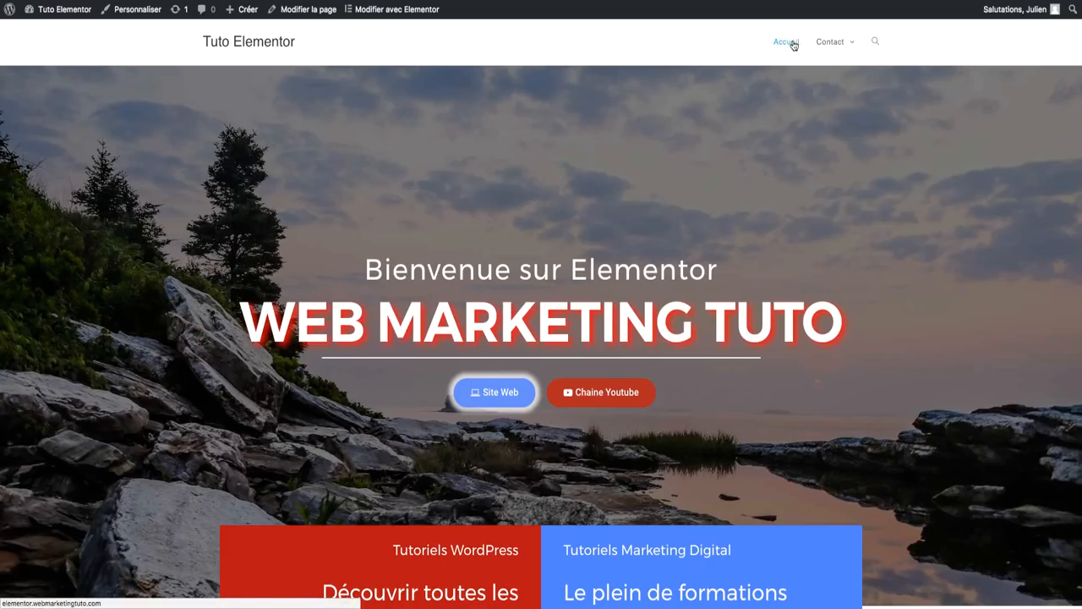
{"action": "mouse_move", "coordinate": [841, 45]}
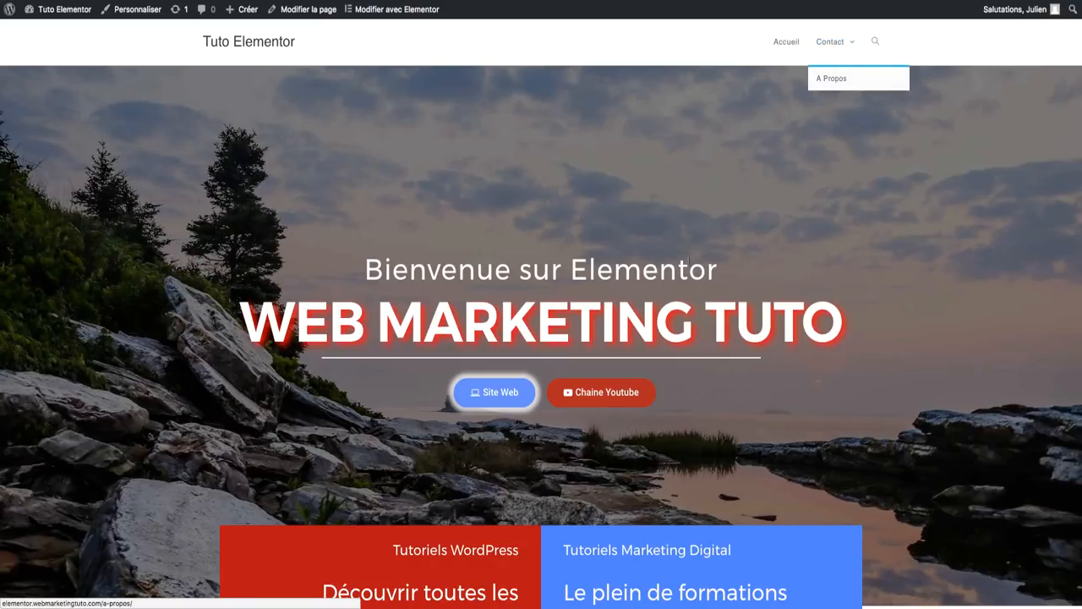
{"action": "scroll", "coordinate": [778, 194], "scroll_direction": "down", "scroll_amount": 10}
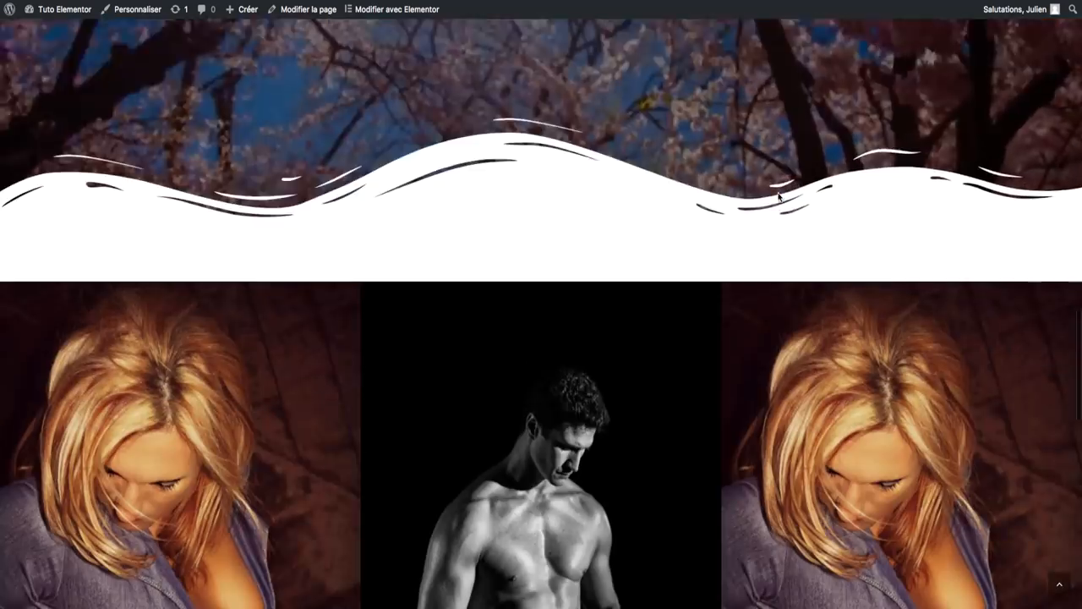
{"action": "scroll", "coordinate": [778, 199], "scroll_direction": "down", "scroll_amount": 10}
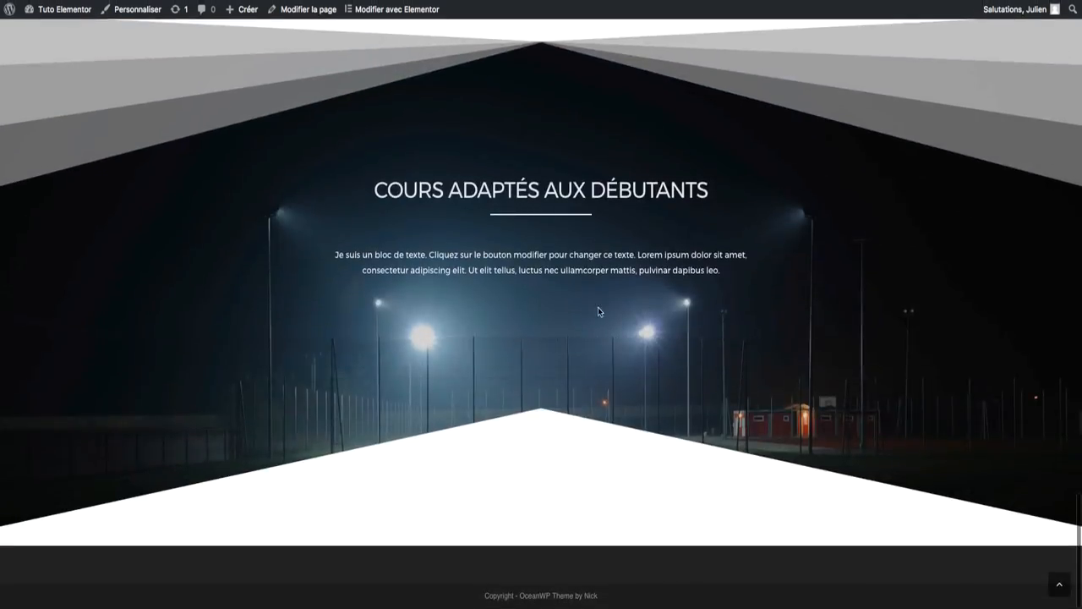
{"action": "scroll", "coordinate": [598, 311], "scroll_direction": "up", "scroll_amount": 20}
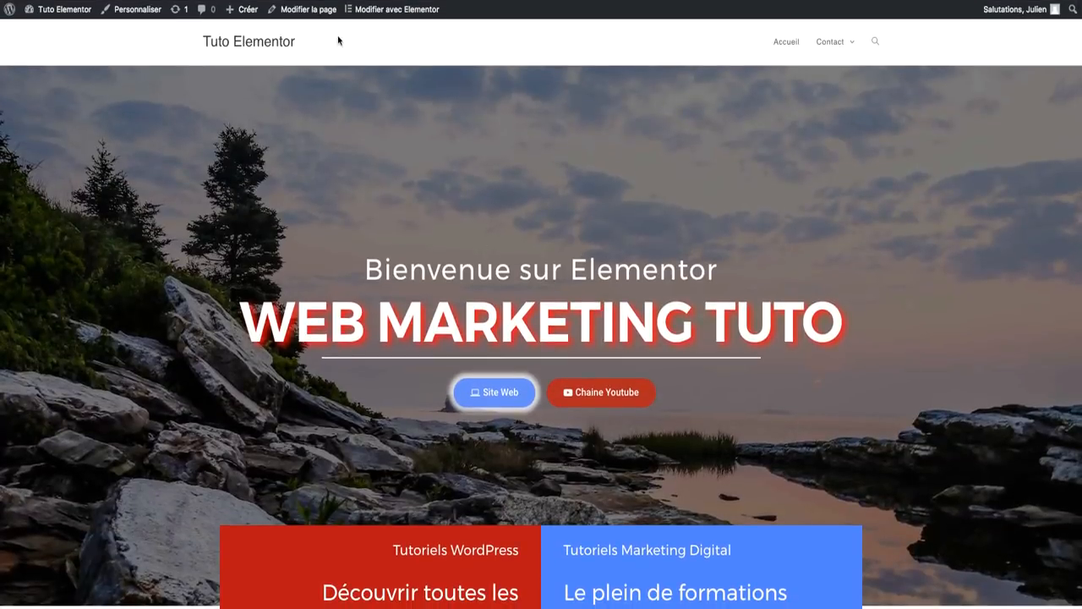
Step: Edit the homepage with Elementor and add a two-column section directly above the empty section at the end of the page
{"action": "left_click", "coordinate": [378, 11]}
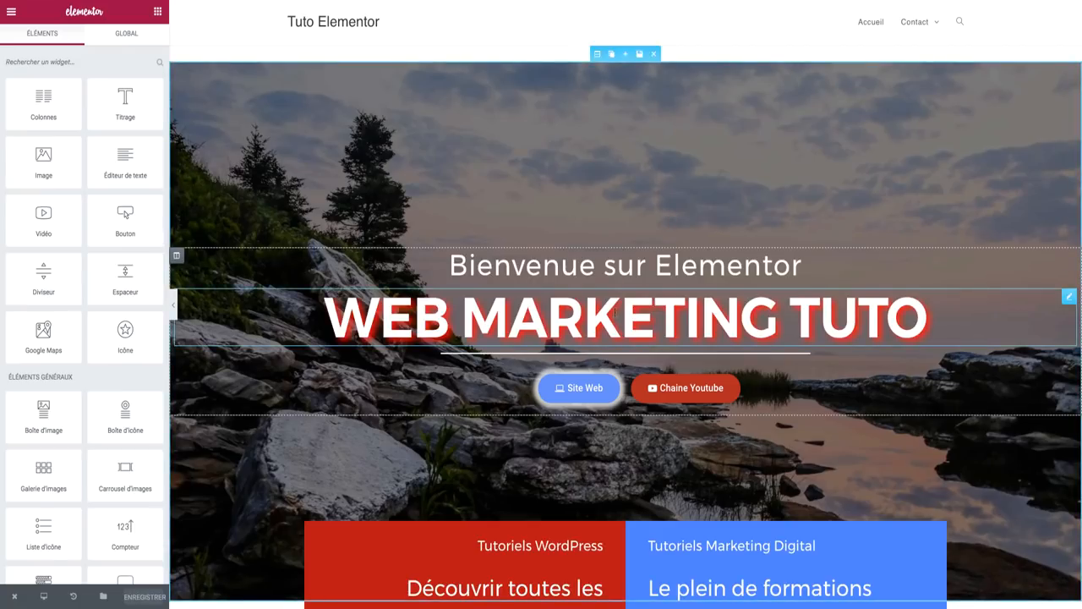
{"action": "scroll", "coordinate": [356, 388], "scroll_direction": "down", "scroll_amount": 20}
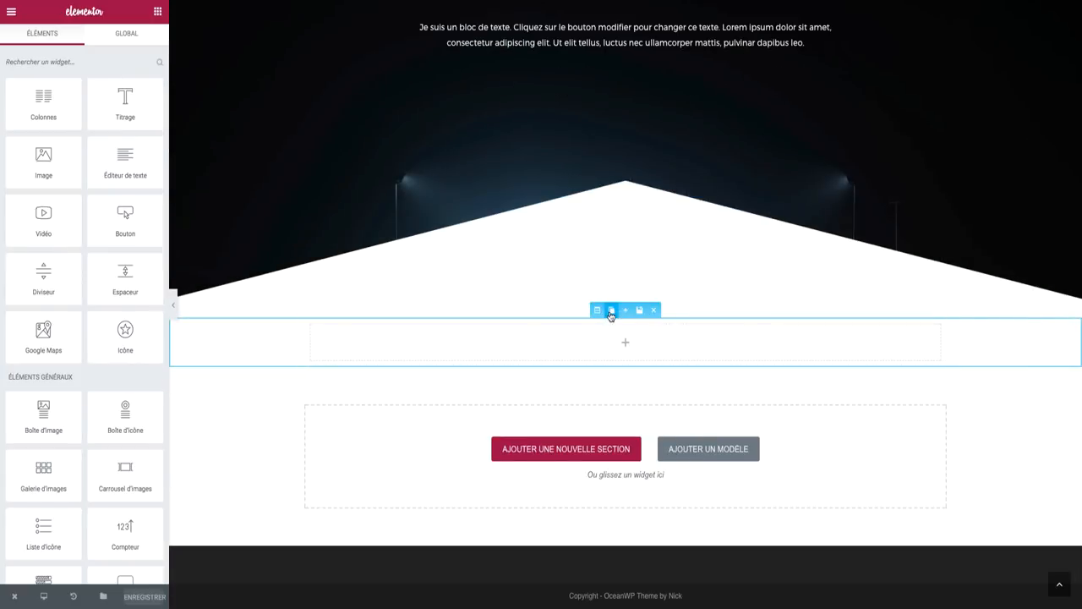
{"action": "left_click", "coordinate": [597, 311]}
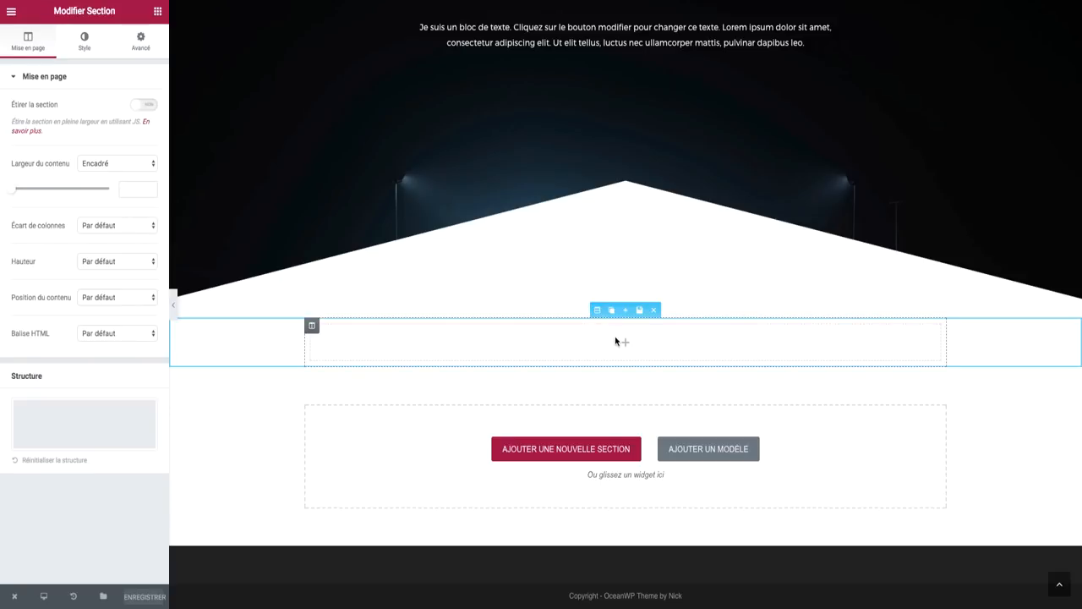
{"action": "left_click", "coordinate": [624, 342]}
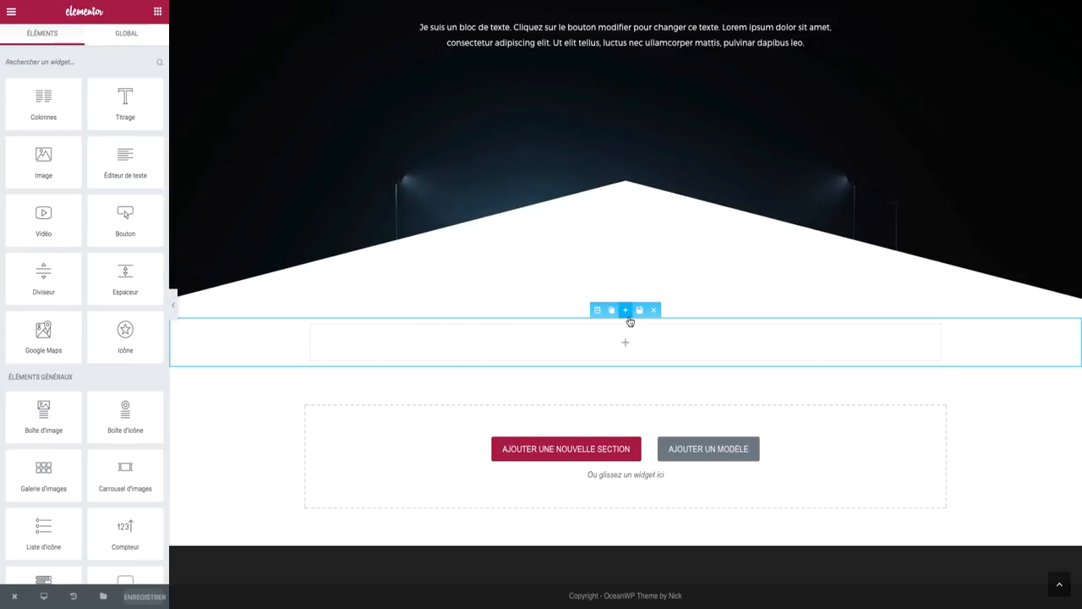
{"action": "left_click", "coordinate": [625, 311]}
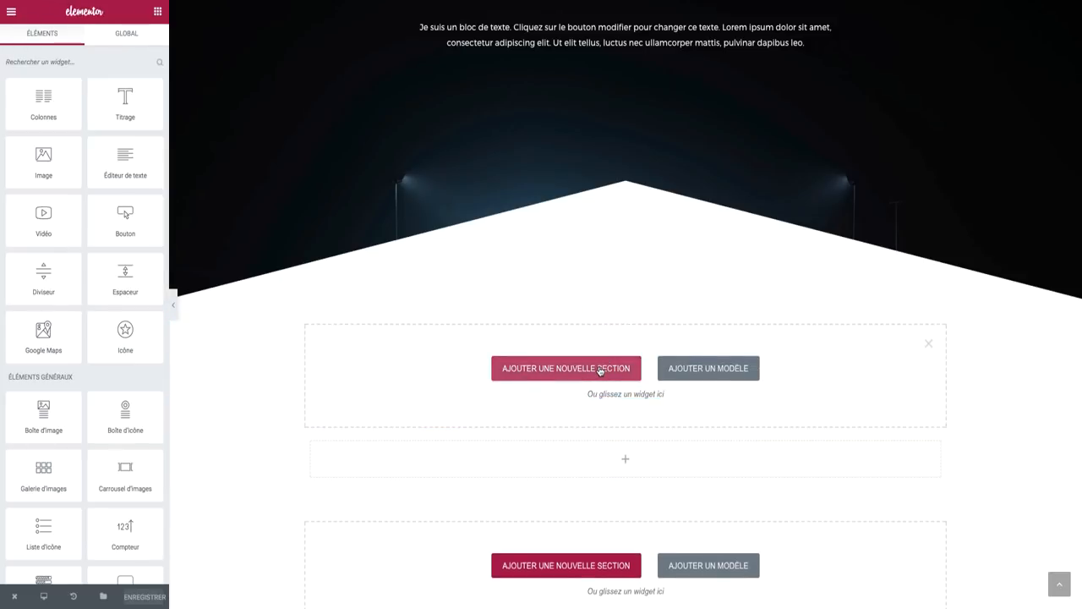
{"action": "left_click", "coordinate": [598, 369]}
{"action": "left_click", "coordinate": [545, 400]}
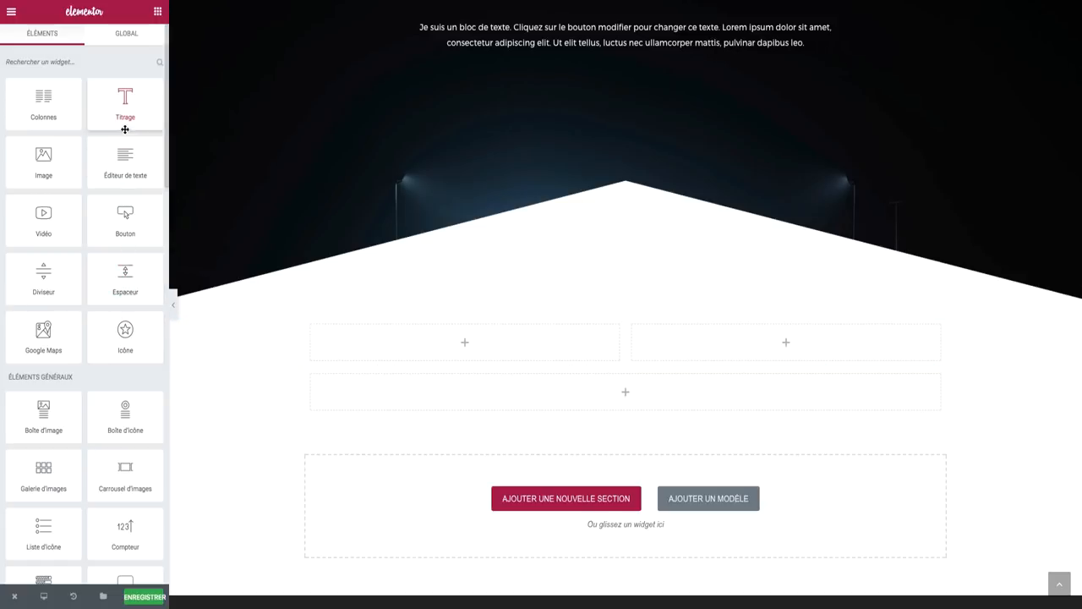
Step: Add a text editor, a heading below it and a divider below the heading in the new section's first column
{"action": "left_click_drag", "start_coordinate": [124, 154], "coordinate": [426, 340]}
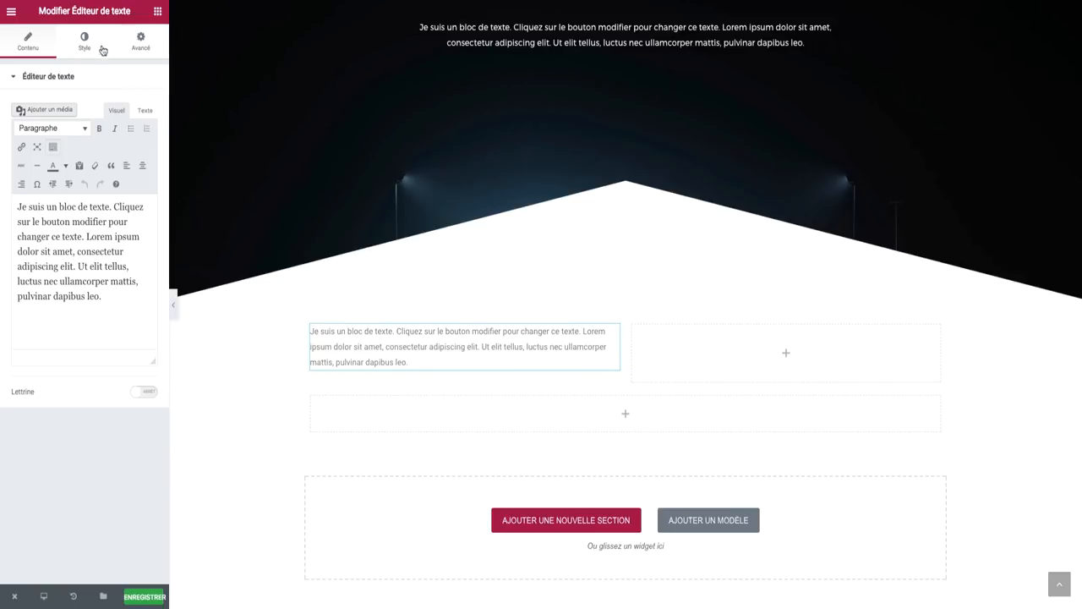
{"action": "left_click", "coordinate": [163, 12]}
{"action": "left_click_drag", "start_coordinate": [137, 116], "coordinate": [426, 366]}
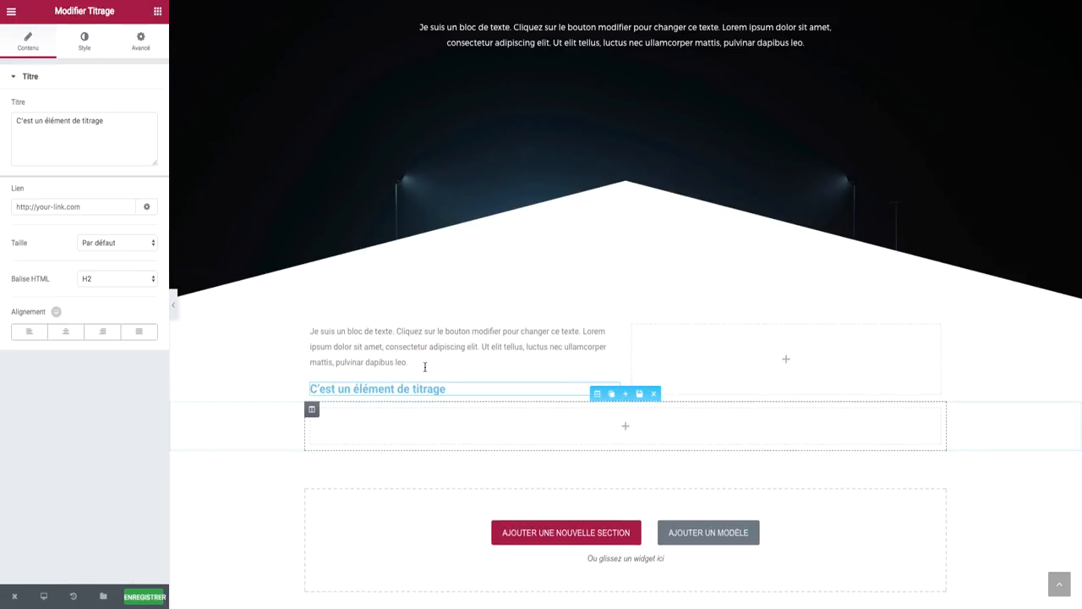
{"action": "left_click", "coordinate": [157, 11]}
{"action": "left_click_drag", "start_coordinate": [75, 280], "coordinate": [454, 394]}
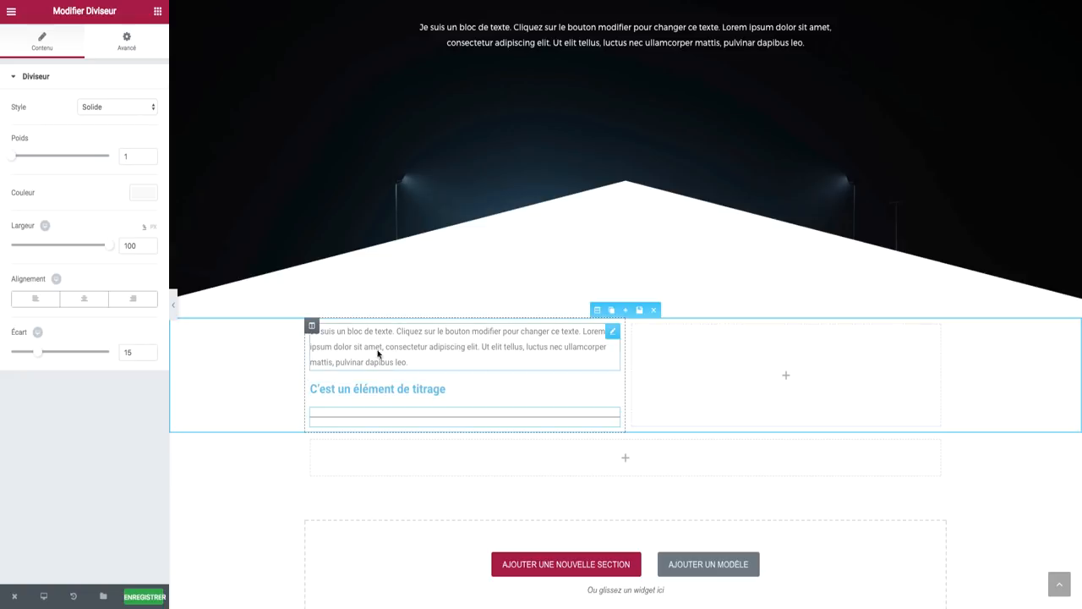
Step: Duplicate the text block, move one copy below the divider, and add a button widget beneath it
{"action": "left_click", "coordinate": [613, 331]}
{"action": "left_click", "coordinate": [601, 330]}
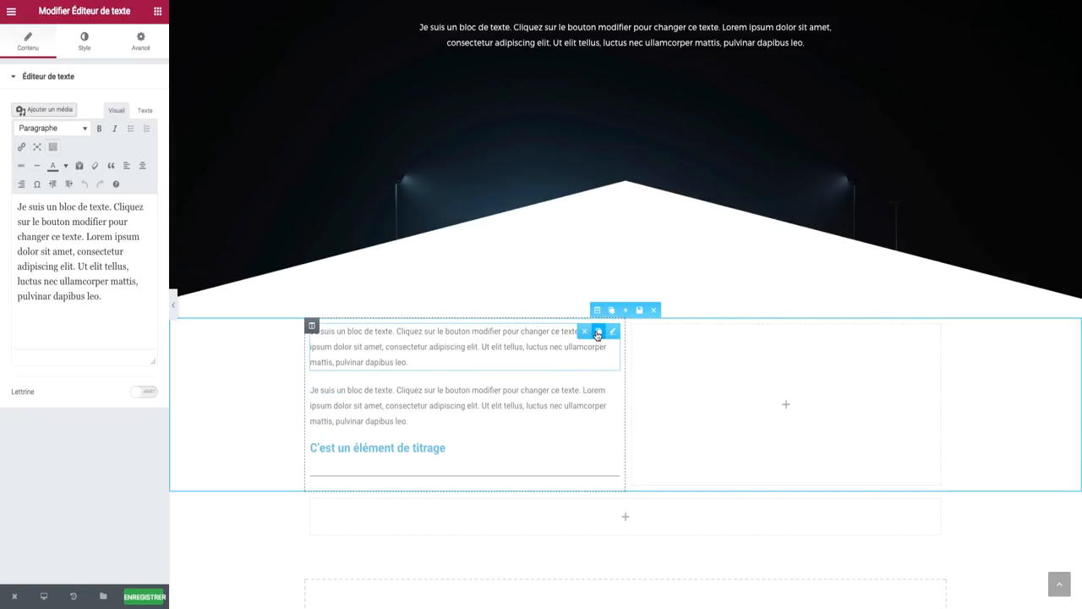
{"action": "left_click_drag", "start_coordinate": [520, 389], "coordinate": [486, 427]}
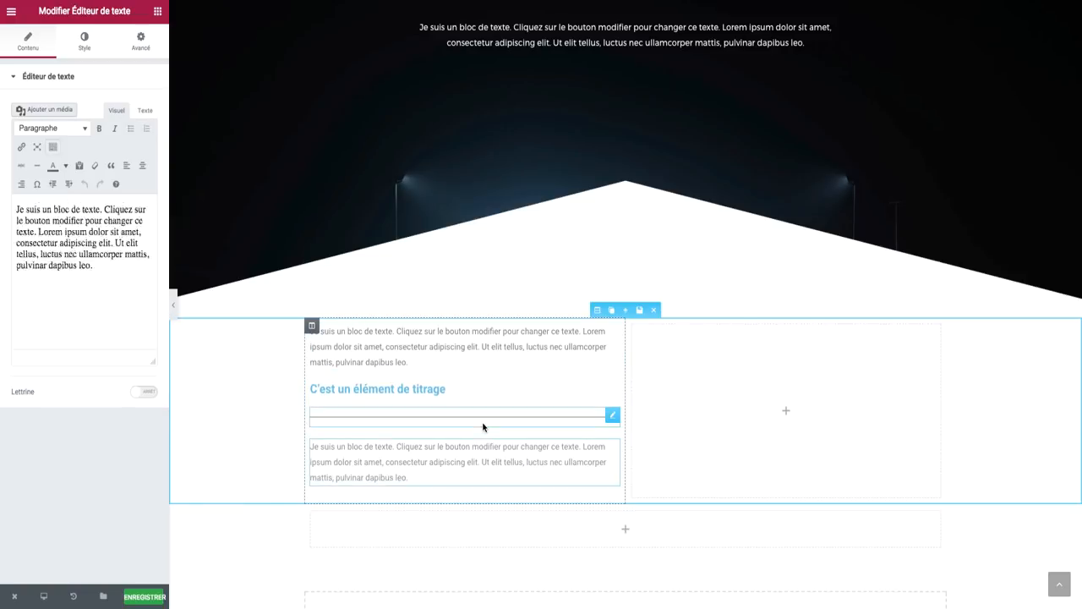
{"action": "left_click", "coordinate": [157, 11]}
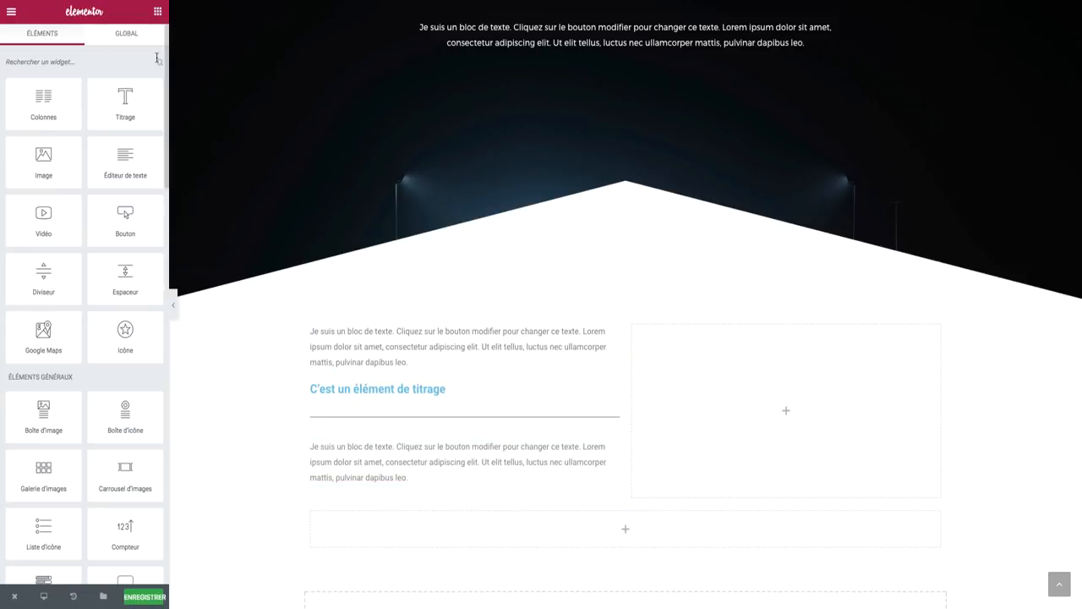
{"action": "left_click_drag", "start_coordinate": [122, 227], "coordinate": [443, 502]}
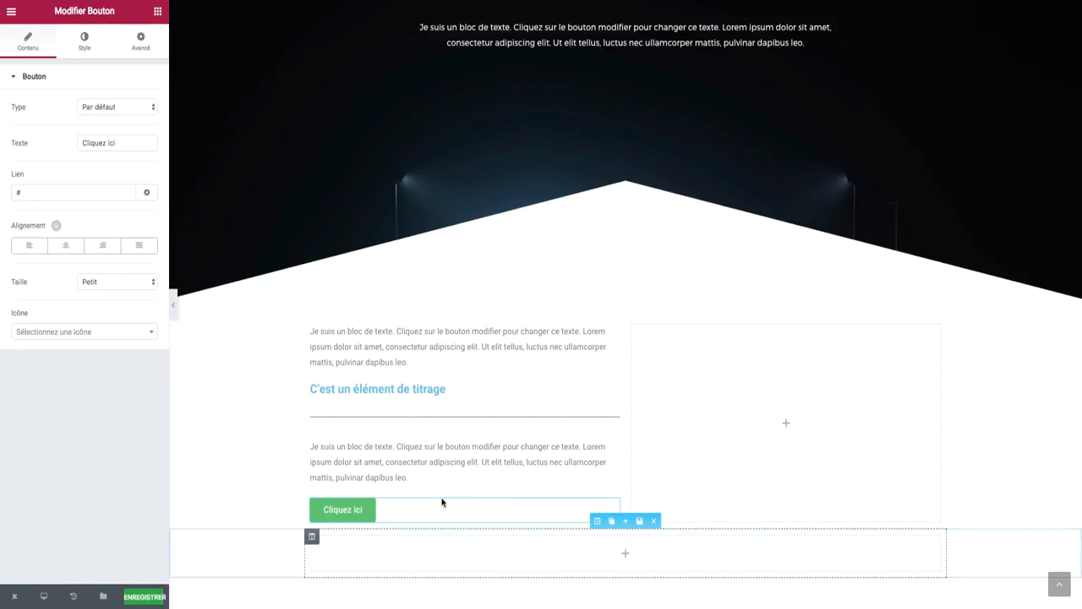
Step: Replace the first text block's content with "J'adore apprendre en vidéo" and centre it
{"action": "scroll", "coordinate": [529, 476], "scroll_direction": "down", "scroll_amount": 3}
{"action": "scroll", "coordinate": [528, 476], "scroll_direction": "up", "scroll_amount": 3}
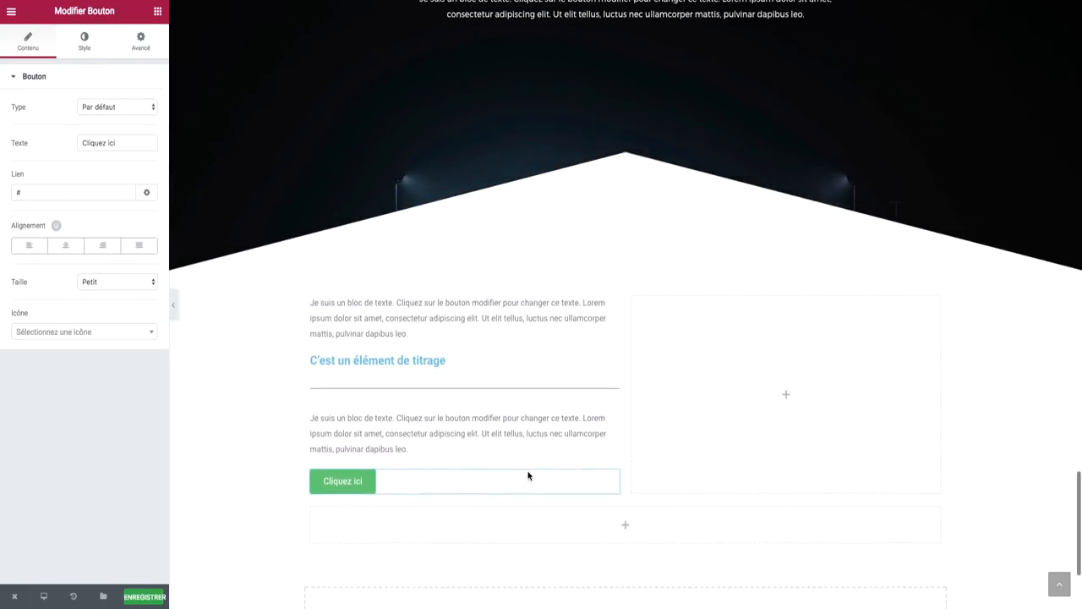
{"action": "left_click", "coordinate": [402, 310]}
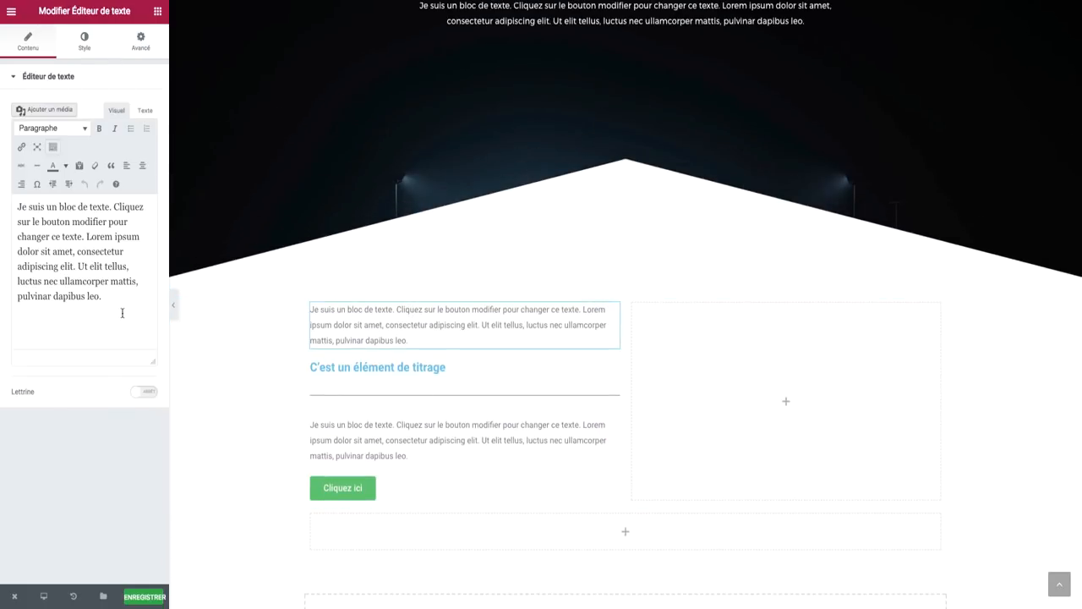
{"action": "left_click_drag", "start_coordinate": [102, 297], "coordinate": [2, 173]}
{"action": "type", "text": "J'ador"}
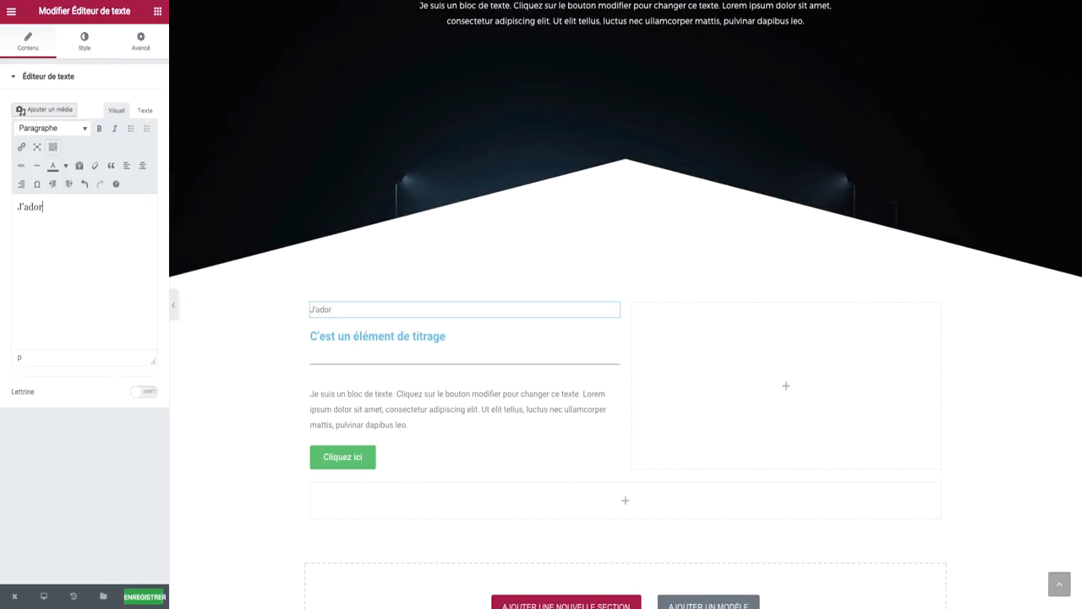
{"action": "type", "text": "e apprendre en vidéo"}
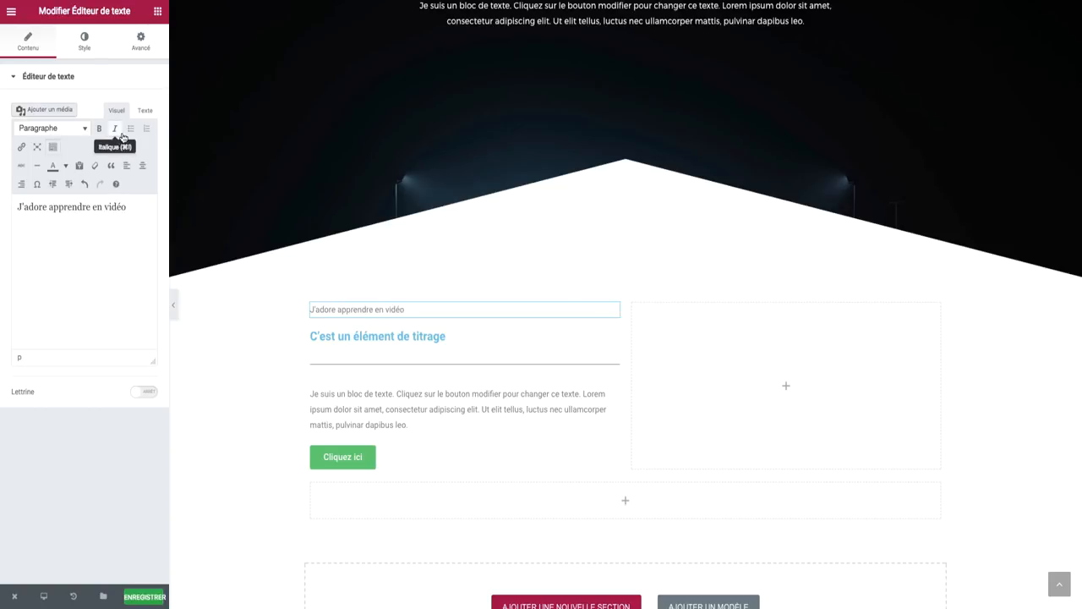
{"action": "left_click", "coordinate": [140, 165]}
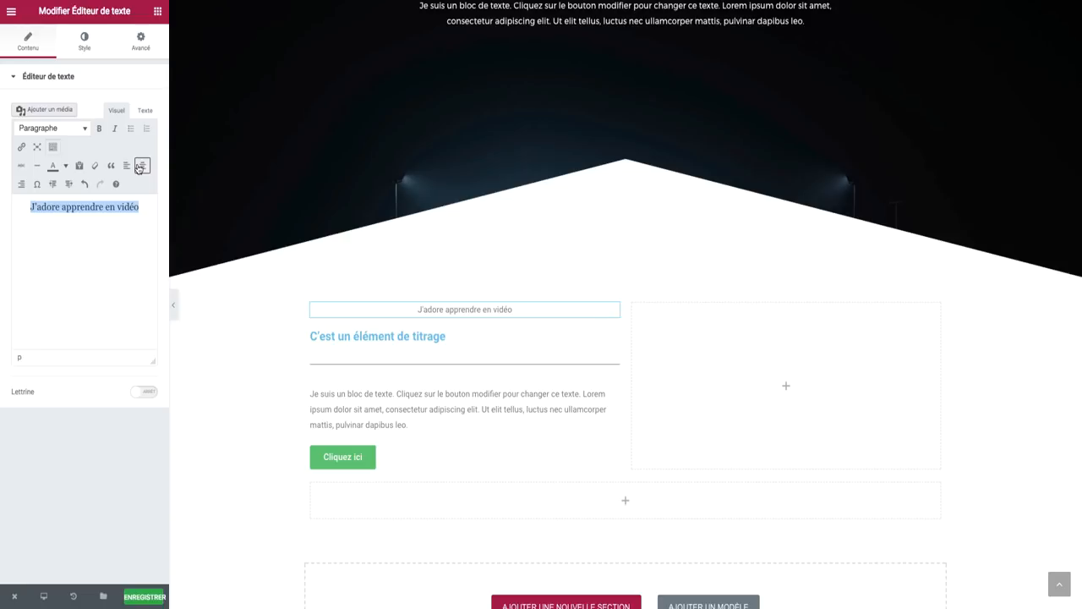
Step: Change the heading below that text to "C'est Facile et Rapide" and centre it
{"action": "left_click", "coordinate": [339, 336]}
{"action": "left_click_drag", "start_coordinate": [104, 121], "coordinate": [0, 125]}
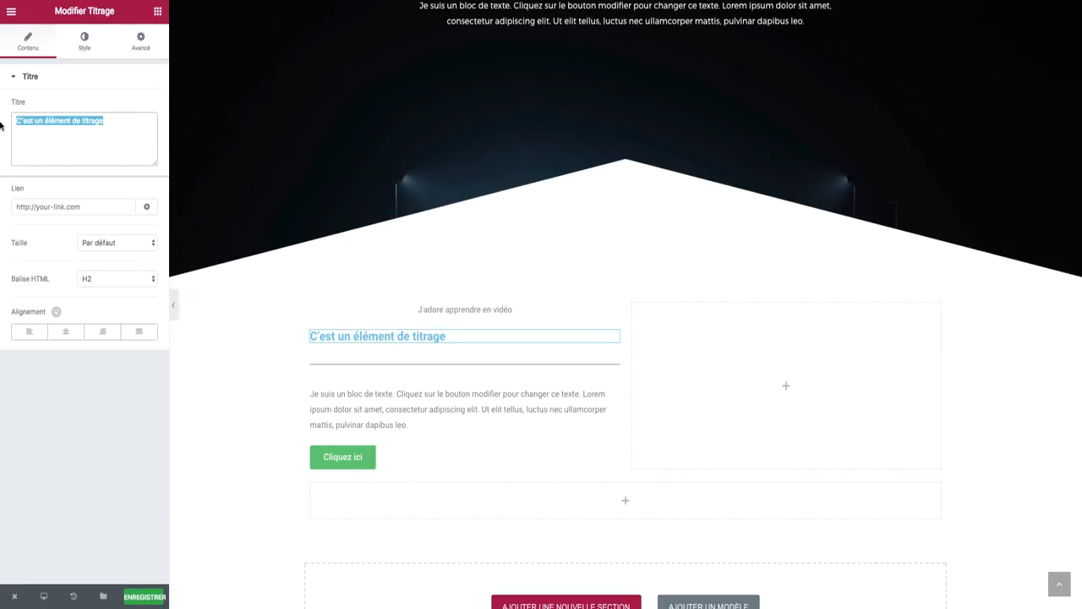
{"action": "type", "text": "C'est FAcile"}
{"action": "key", "text": "BackSpace"}
{"action": "key", "text": "BackSpace"}
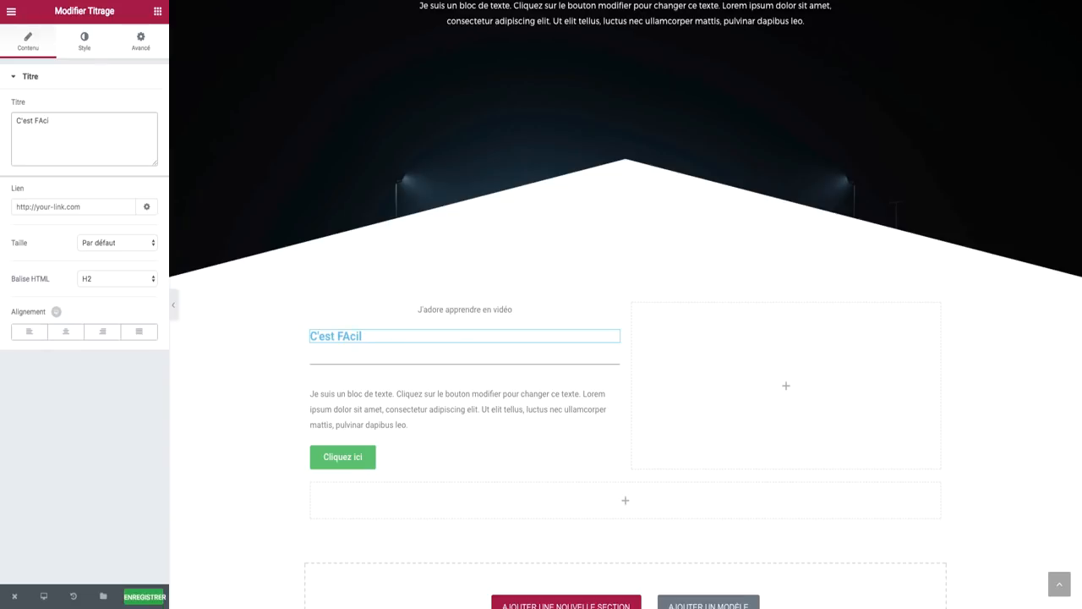
{"action": "type", "text": "ile et Rapide"}
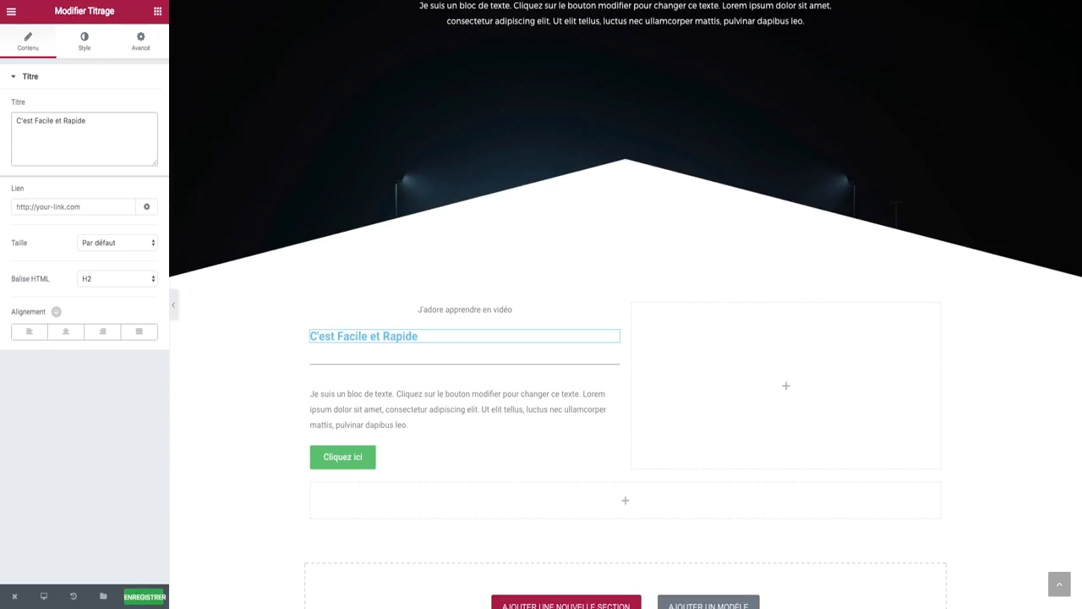
{"action": "left_click", "coordinate": [74, 332]}
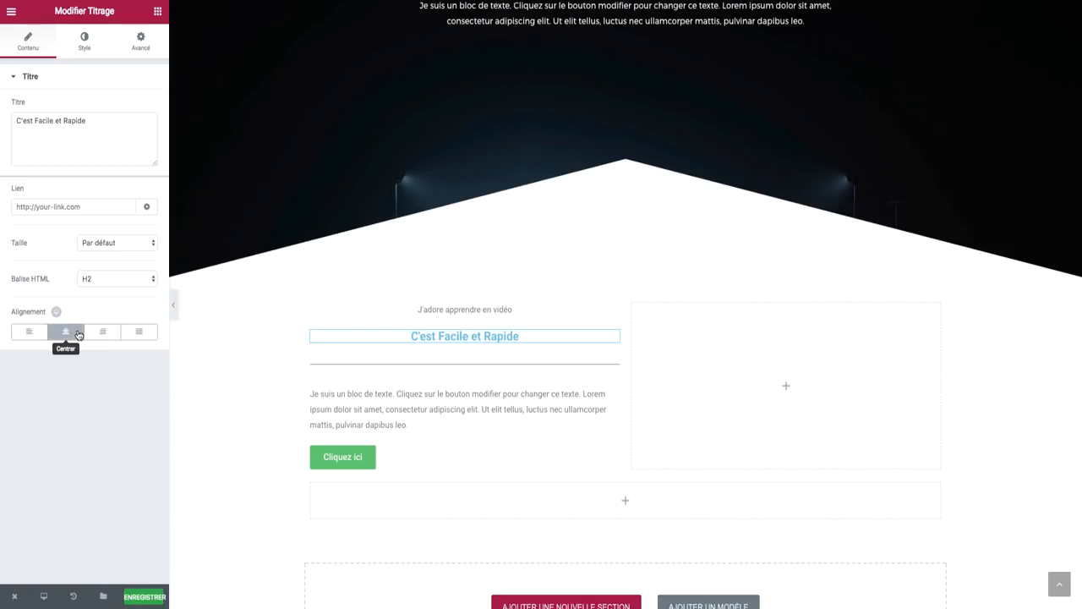
{"action": "left_click", "coordinate": [119, 245]}
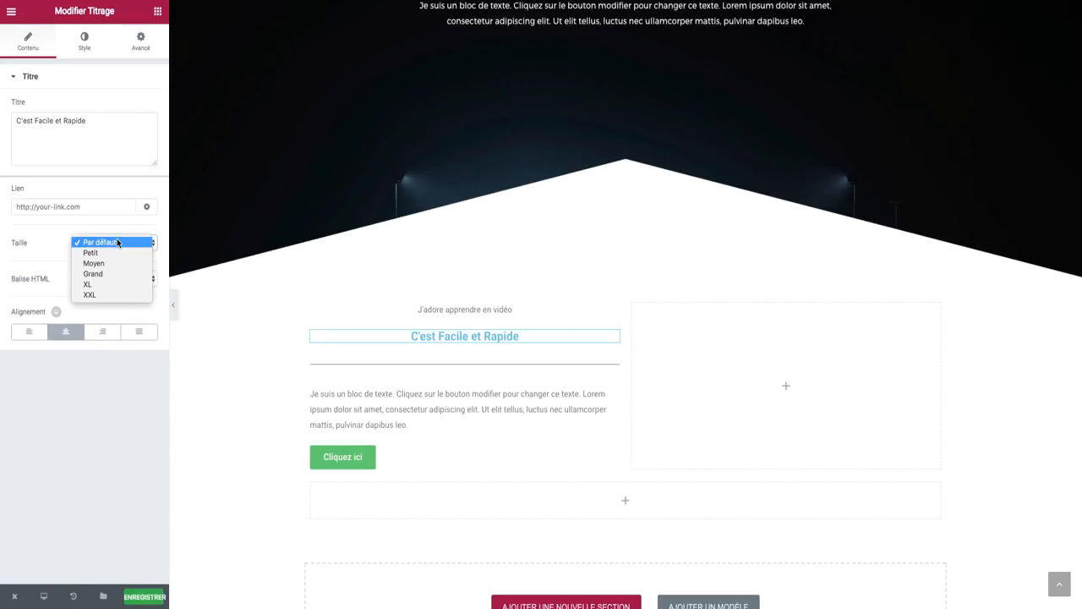
{"action": "left_click", "coordinate": [87, 47]}
Step: Set the heading's text colour to black (#000000) and enable its custom typography
{"action": "left_click", "coordinate": [87, 48]}
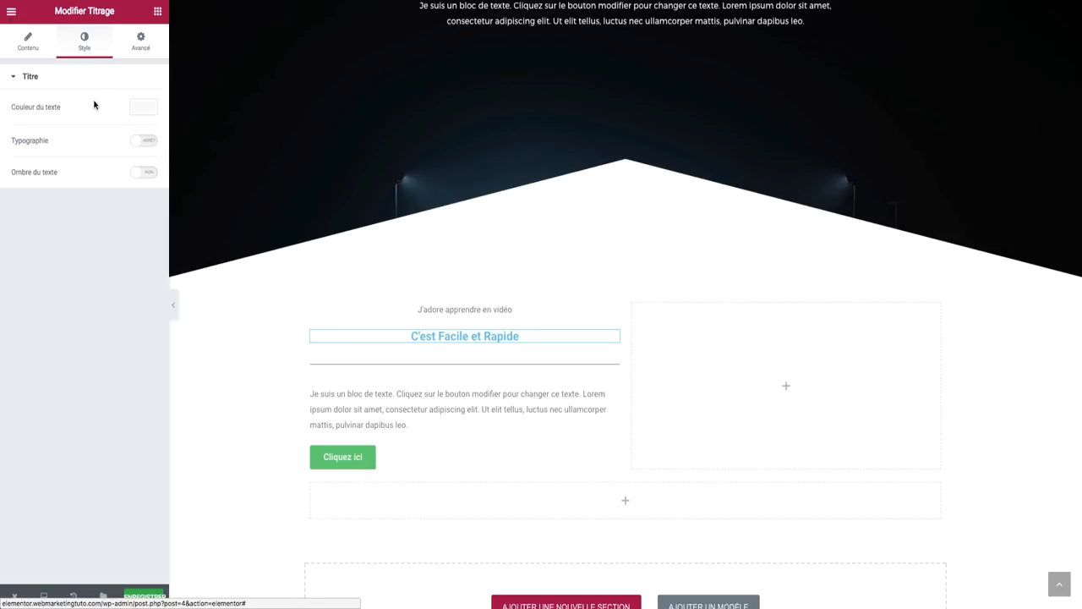
{"action": "left_click", "coordinate": [145, 140]}
{"action": "left_click", "coordinate": [145, 108]}
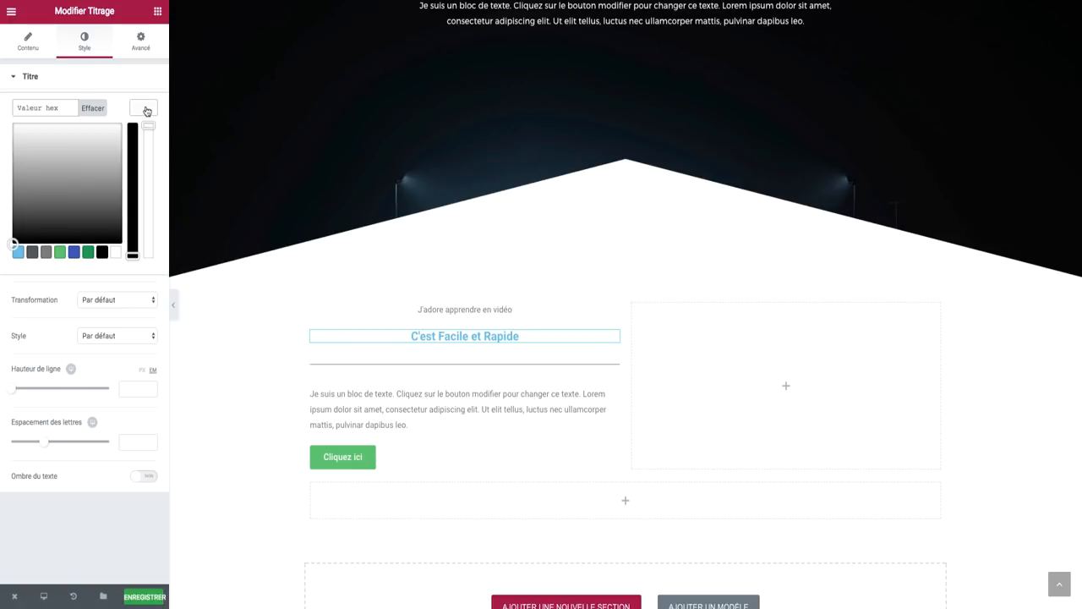
{"action": "left_click", "coordinate": [103, 253]}
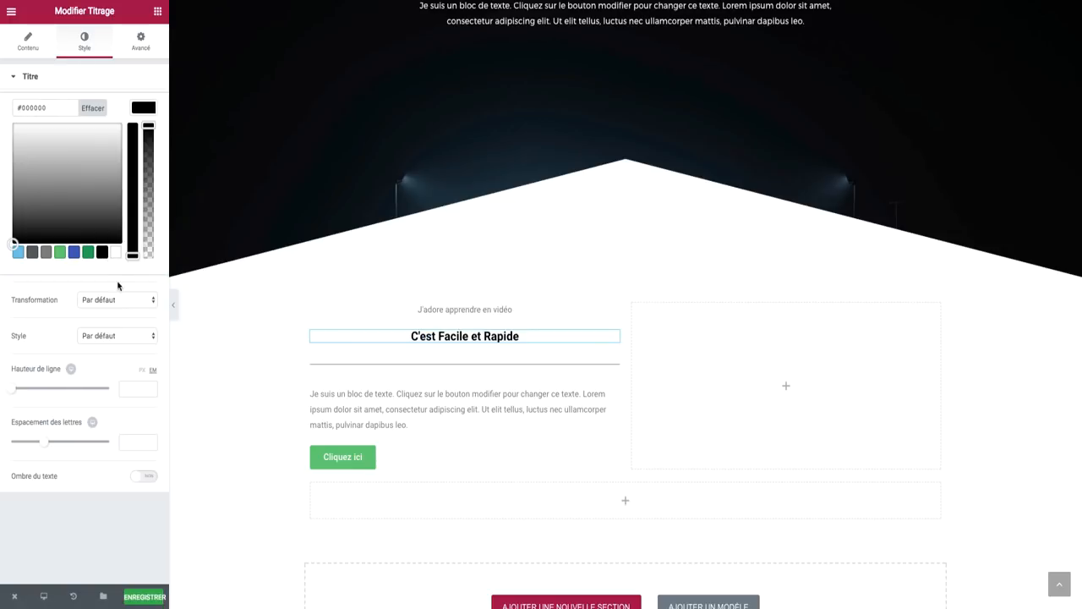
{"action": "left_click", "coordinate": [58, 319]}
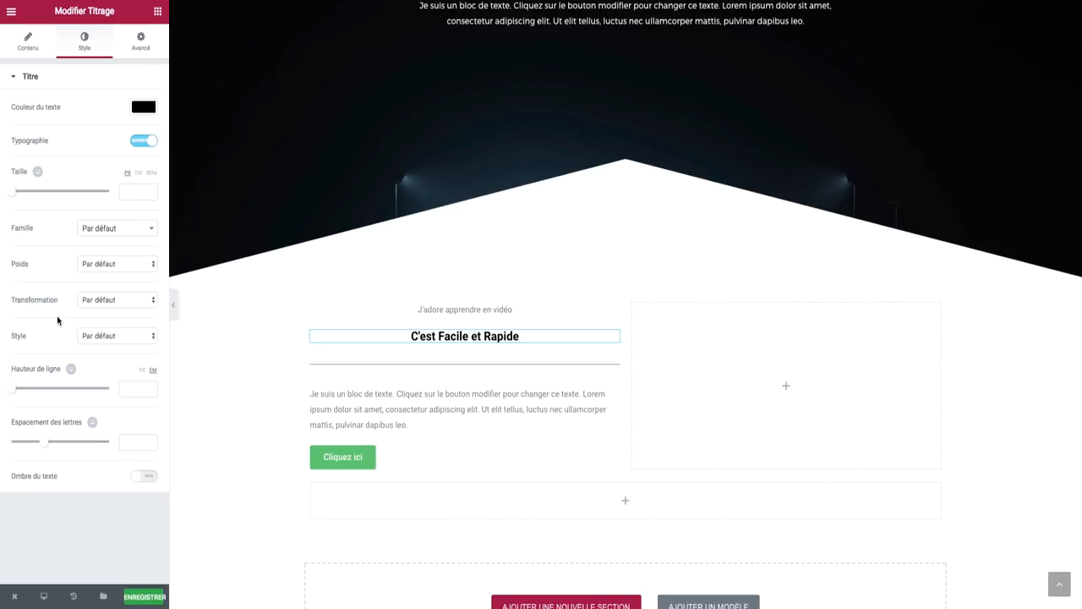
Step: Set the heading's font family to Montserrat and its size to 36 px
{"action": "left_click", "coordinate": [98, 237]}
{"action": "type", "text": "monts"}
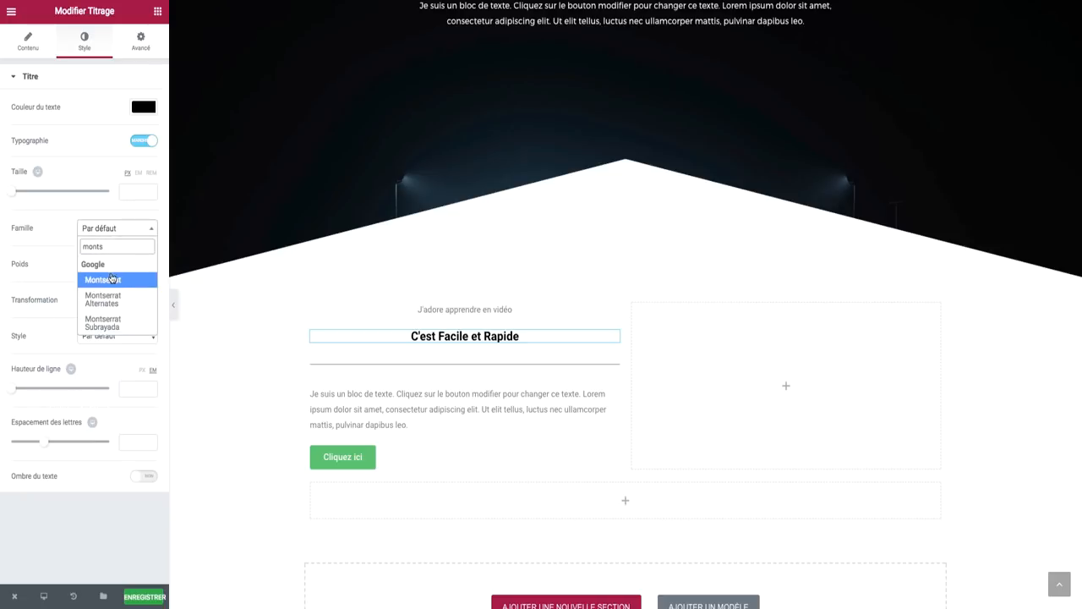
{"action": "left_click", "coordinate": [111, 279]}
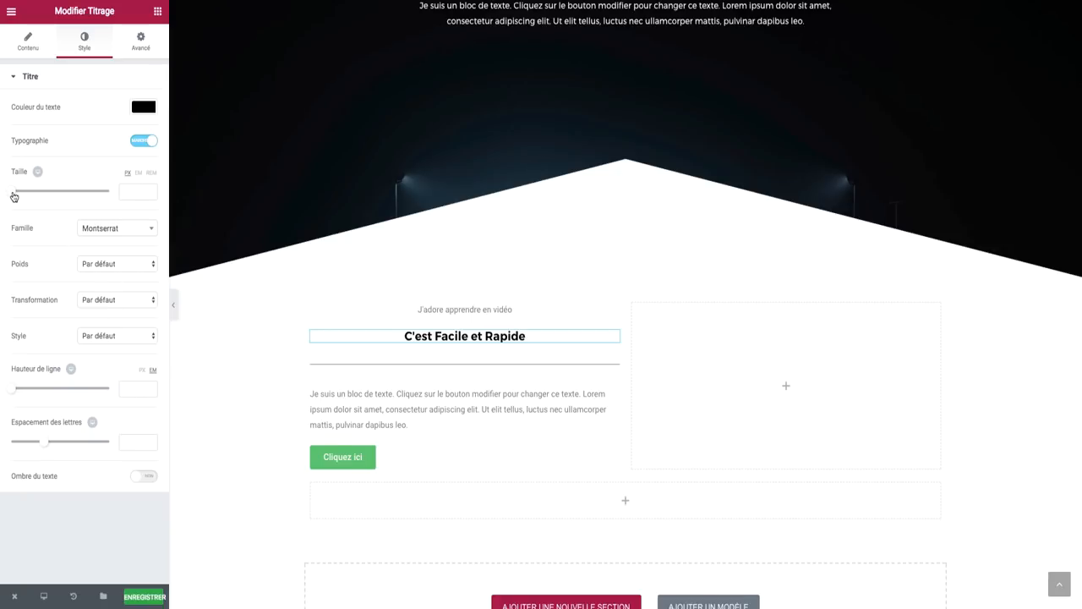
{"action": "left_click_drag", "start_coordinate": [15, 194], "coordinate": [29, 195]}
Step: Check the typography of the "Découvrir toutes les formations WordPress" heading and set the "C'est Facile et Rapide" heading's weight to 400
{"action": "scroll", "coordinate": [479, 205], "scroll_direction": "up", "scroll_amount": 20}
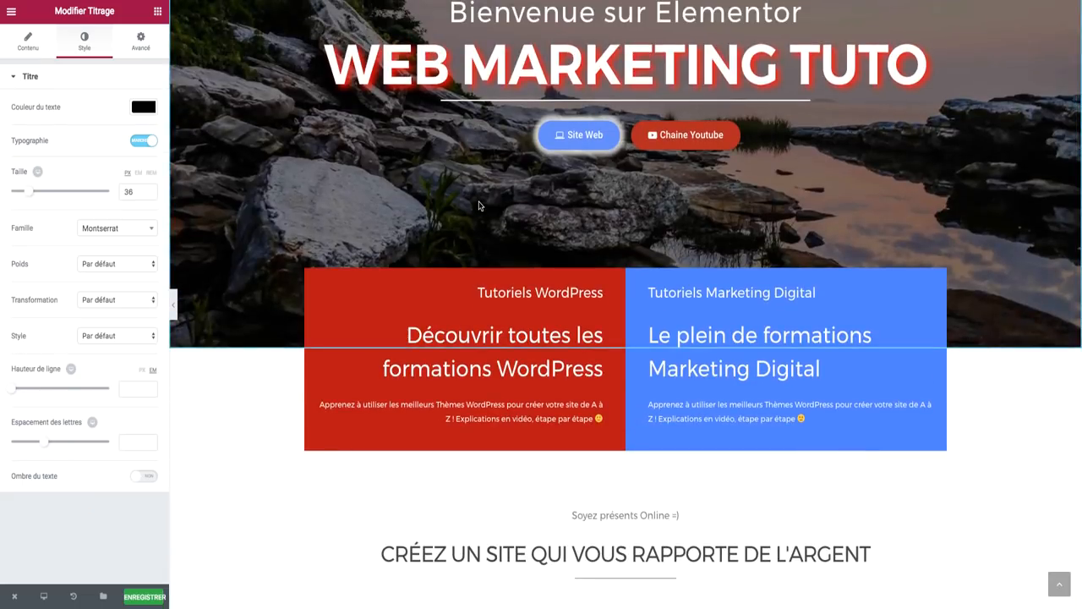
{"action": "left_click", "coordinate": [543, 330]}
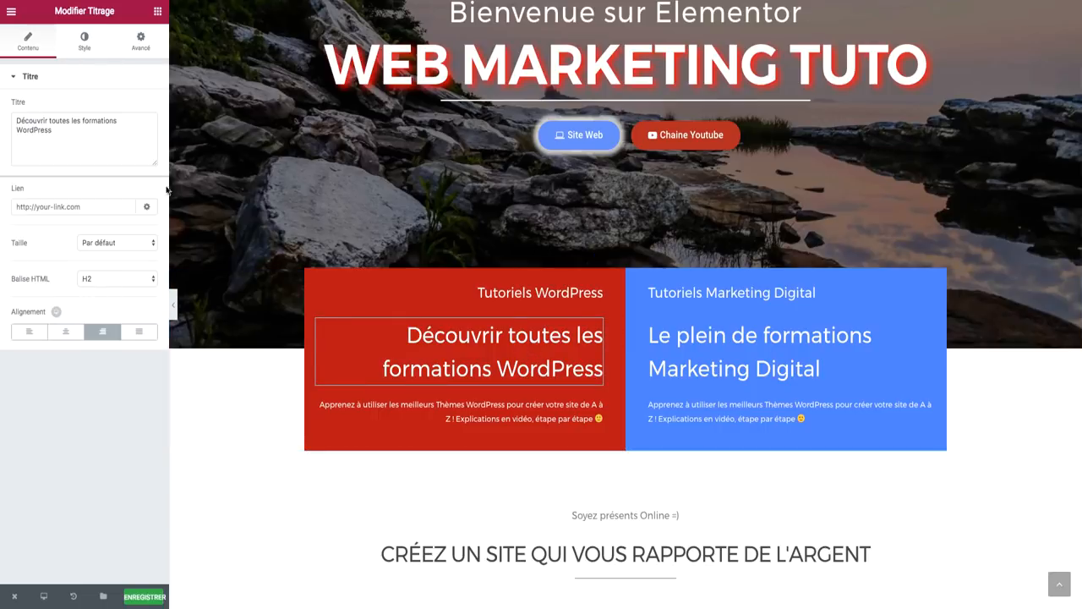
{"action": "left_click", "coordinate": [93, 39]}
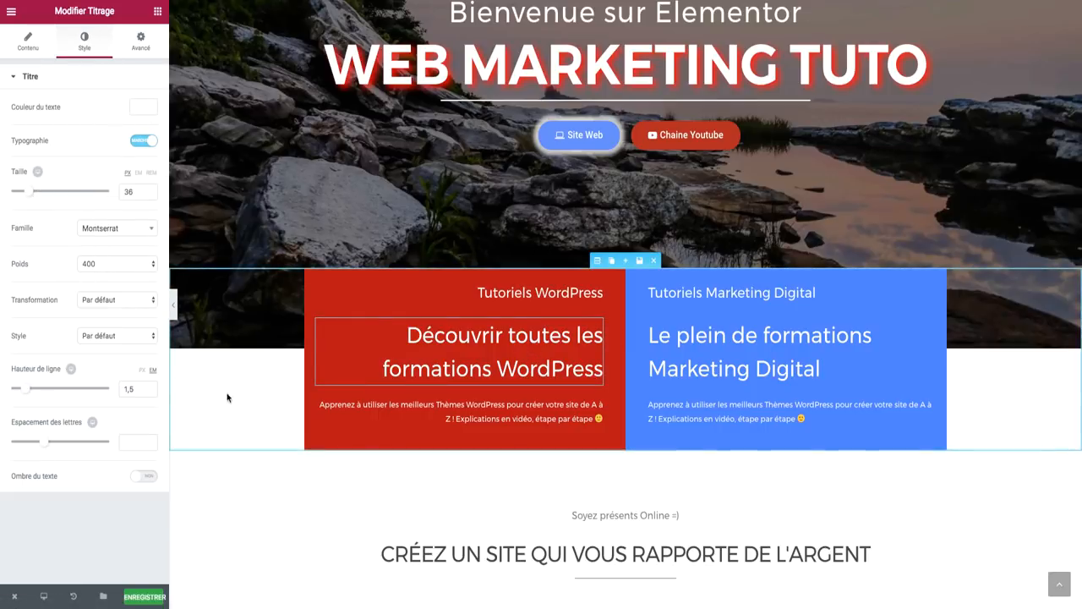
{"action": "scroll", "coordinate": [231, 474], "scroll_direction": "down", "scroll_amount": 15}
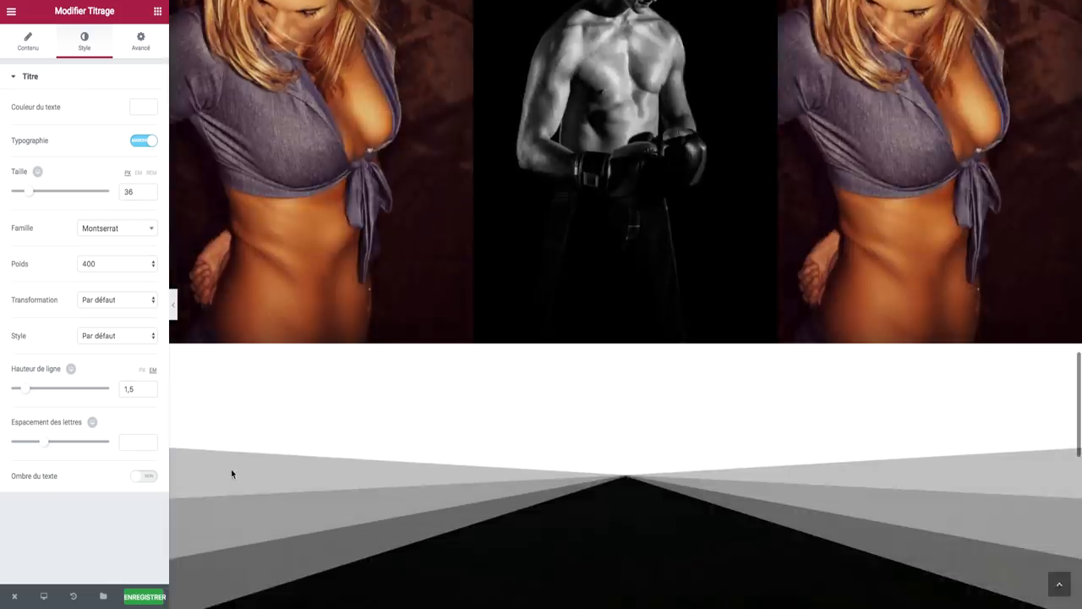
{"action": "left_click", "coordinate": [465, 173]}
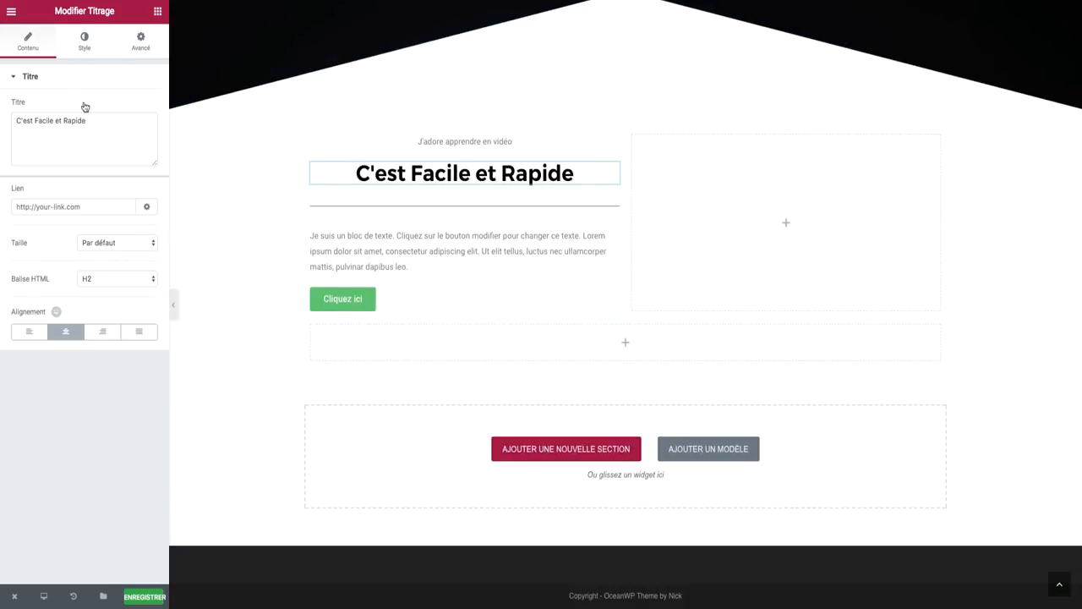
{"action": "left_click", "coordinate": [85, 43]}
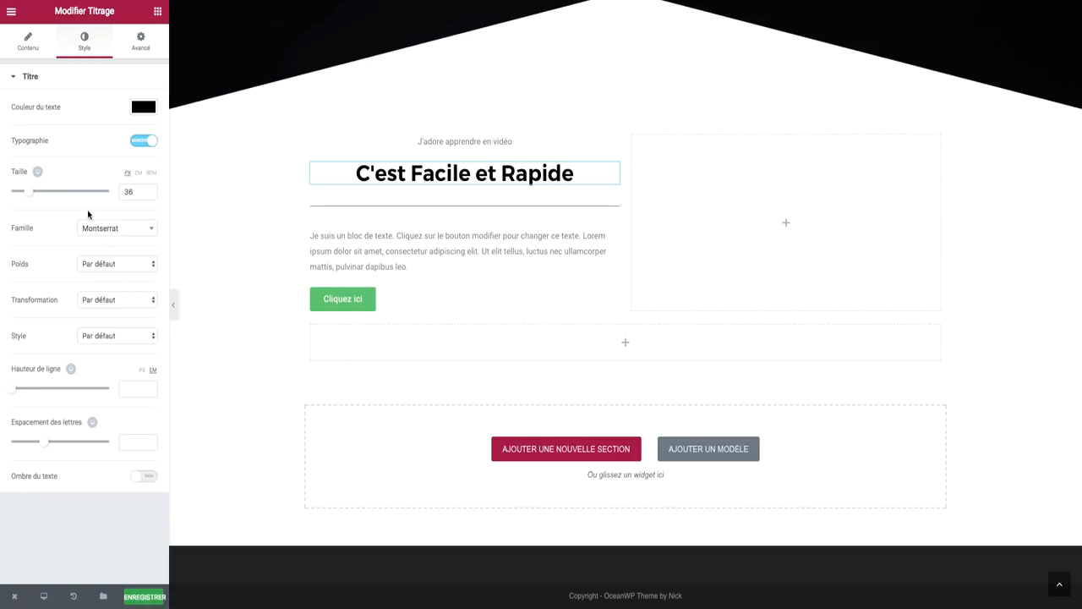
{"action": "left_click", "coordinate": [92, 265]}
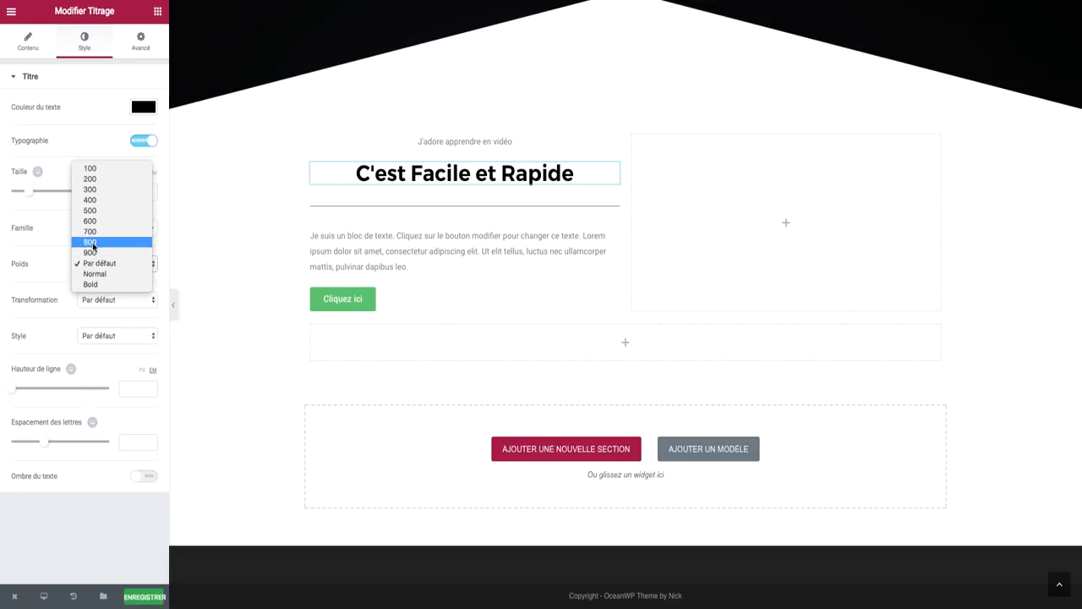
{"action": "left_click", "coordinate": [91, 201]}
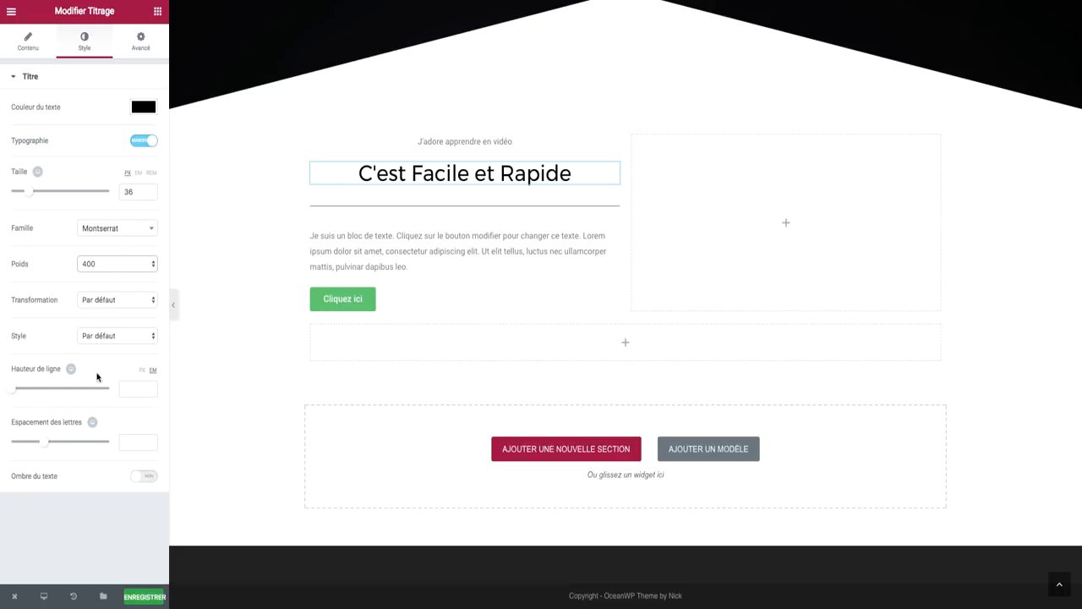
Step: Open the text block below the divider for editing
{"action": "left_click", "coordinate": [349, 245]}
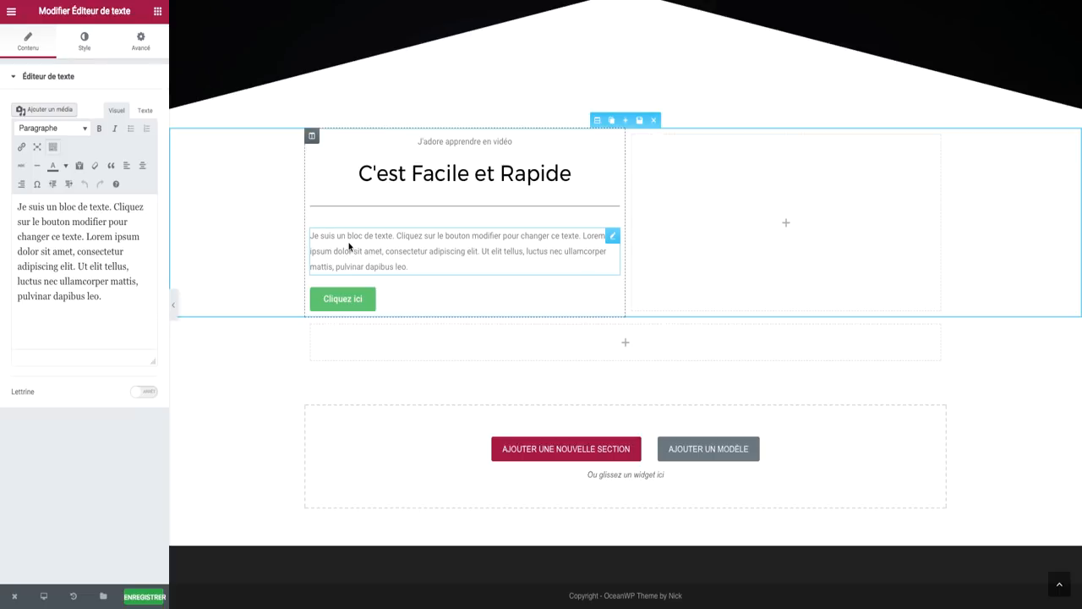
Step: Center the paragraph text in the text block and center the green "Cliquez ici" button below it
{"action": "left_click", "coordinate": [142, 164]}
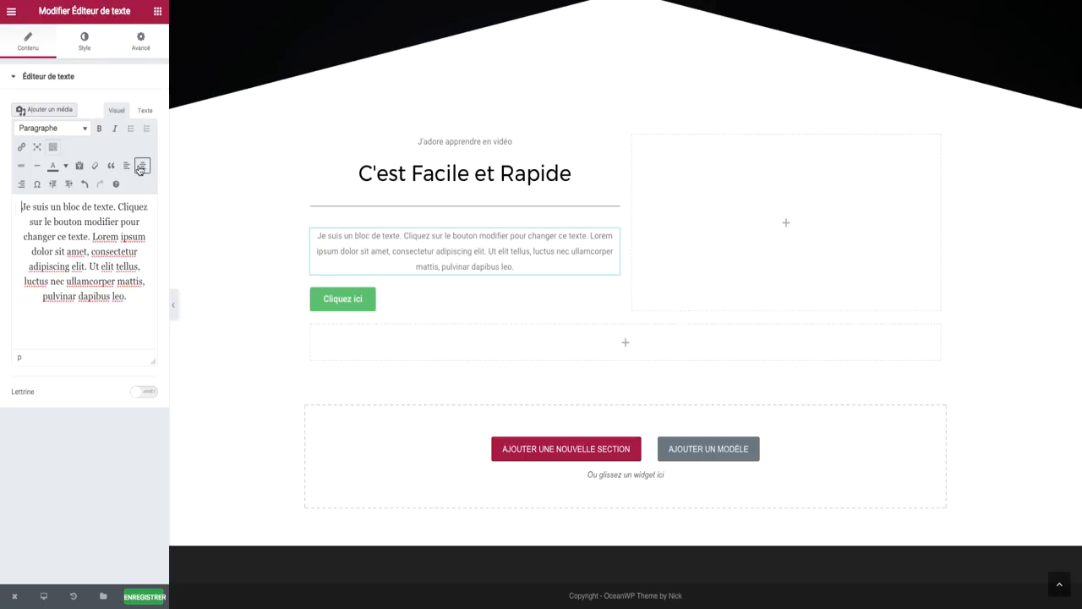
{"action": "scroll", "coordinate": [583, 314], "scroll_direction": "up", "scroll_amount": 3}
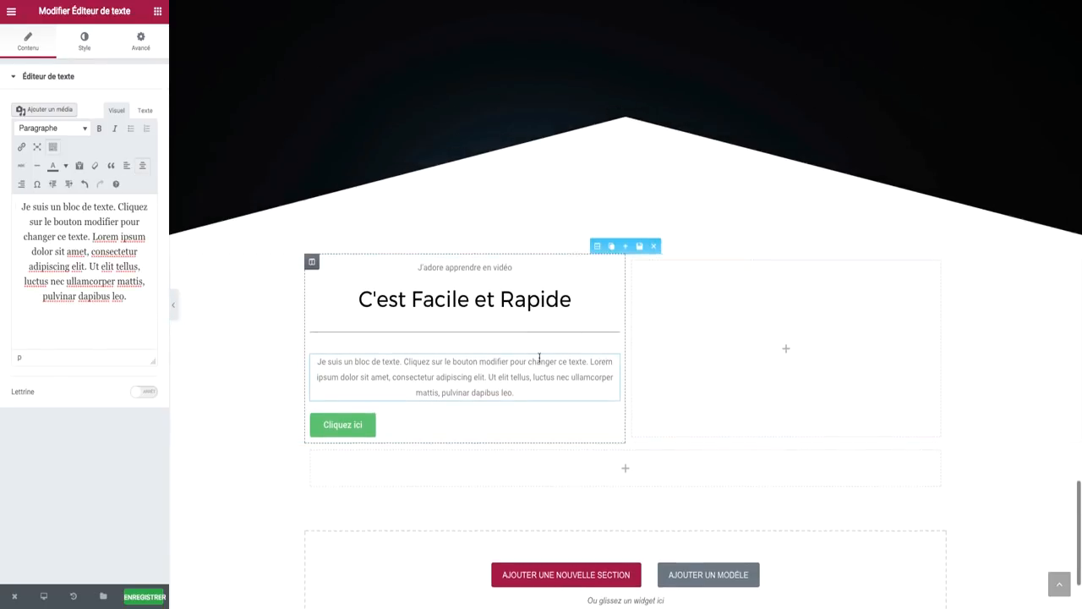
{"action": "left_click", "coordinate": [352, 424]}
{"action": "left_click", "coordinate": [68, 245]}
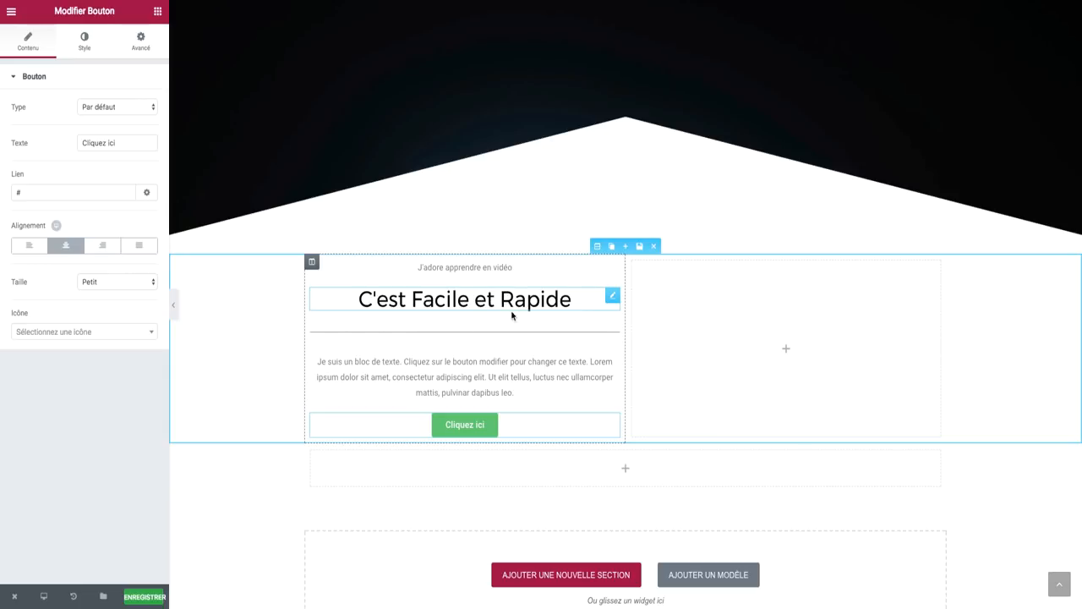
Step: Set the button's background color to white (#ffffff) and its text color to black (#000000)
{"action": "left_click", "coordinate": [140, 45]}
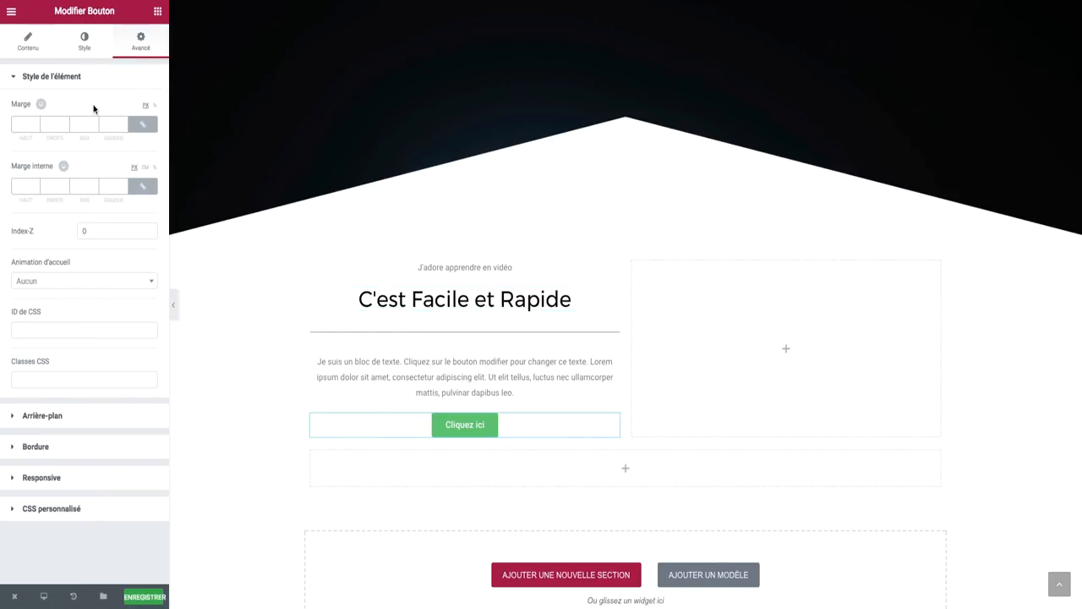
{"action": "left_click", "coordinate": [92, 52]}
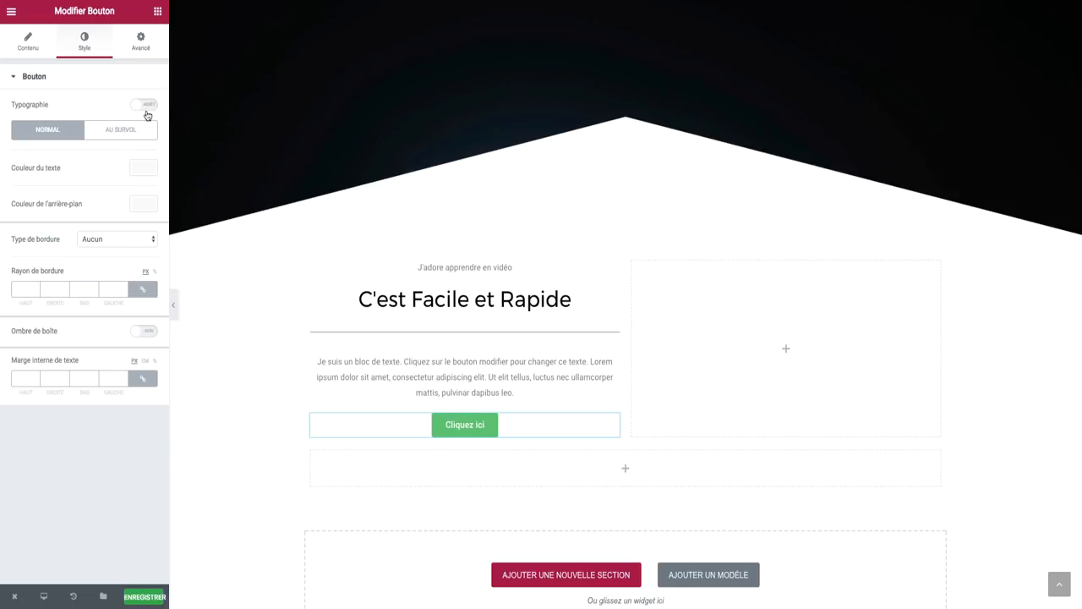
{"action": "left_click", "coordinate": [143, 203]}
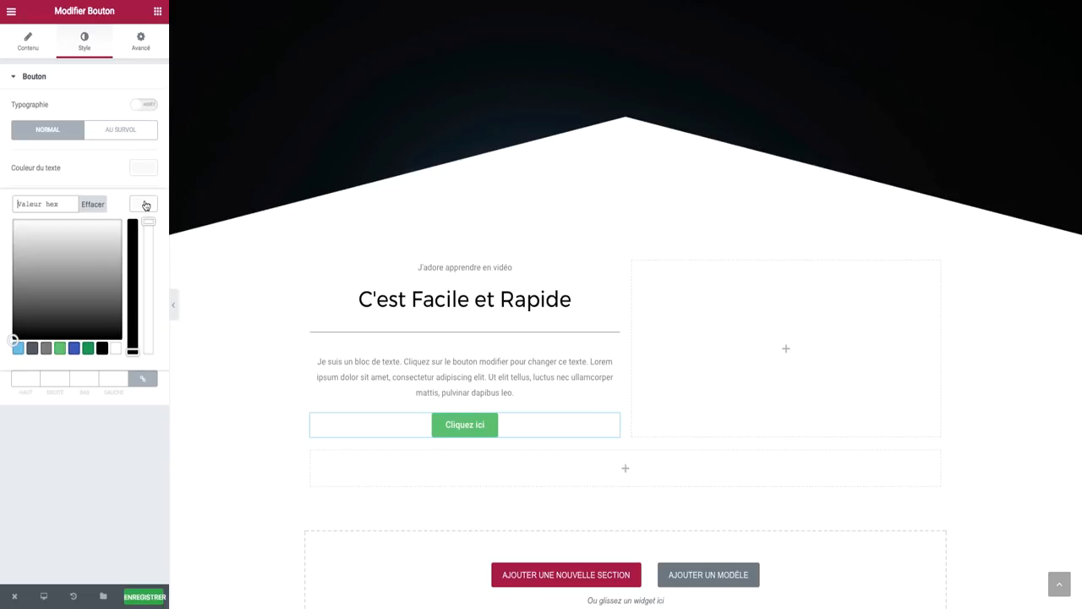
{"action": "left_click", "coordinate": [117, 350]}
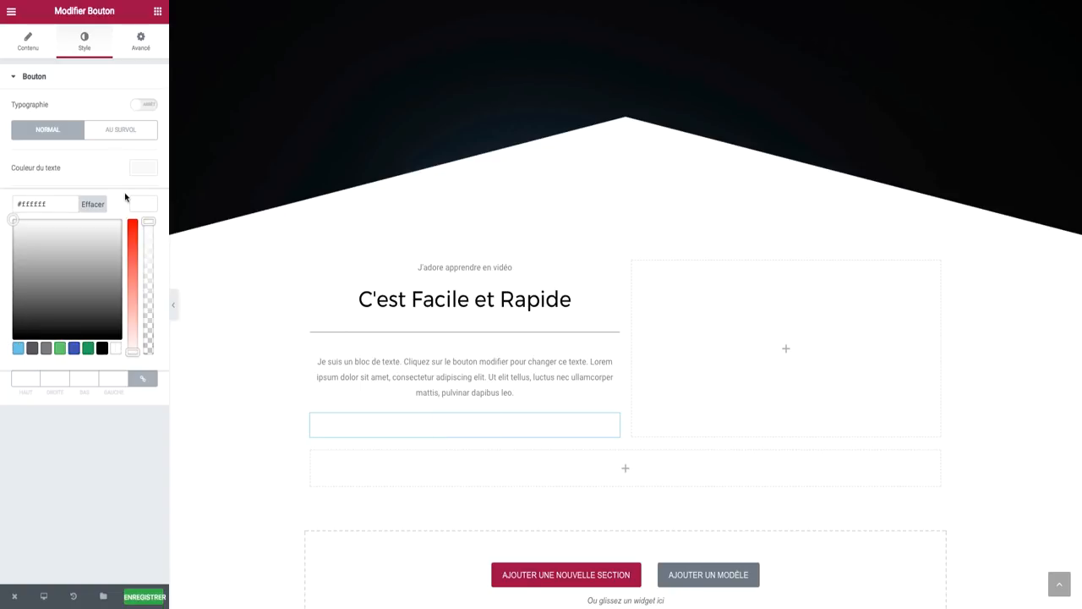
{"action": "left_click", "coordinate": [146, 169]}
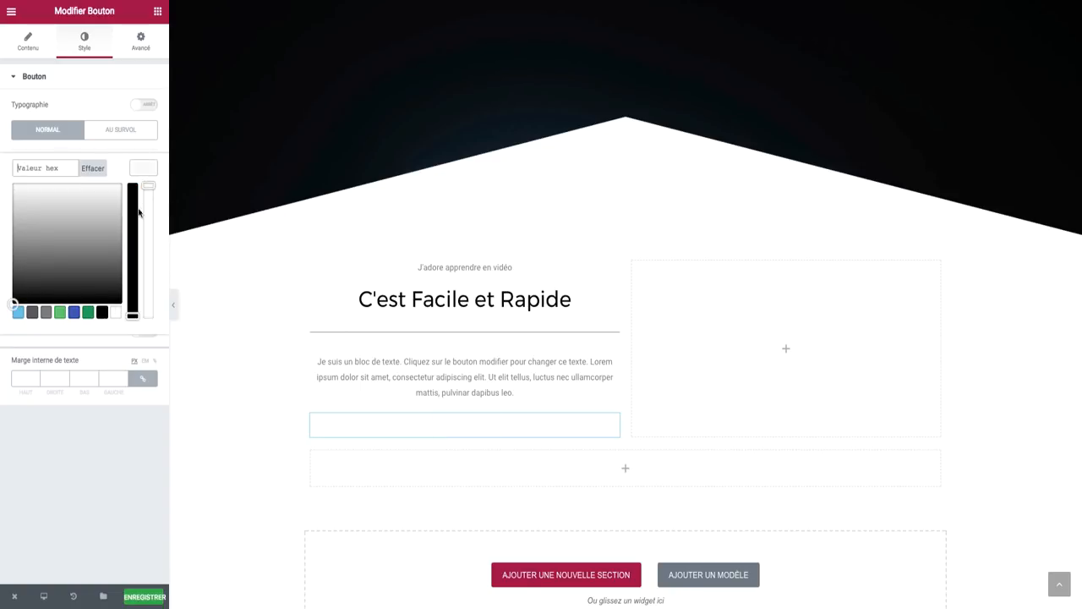
{"action": "left_click", "coordinate": [102, 312]}
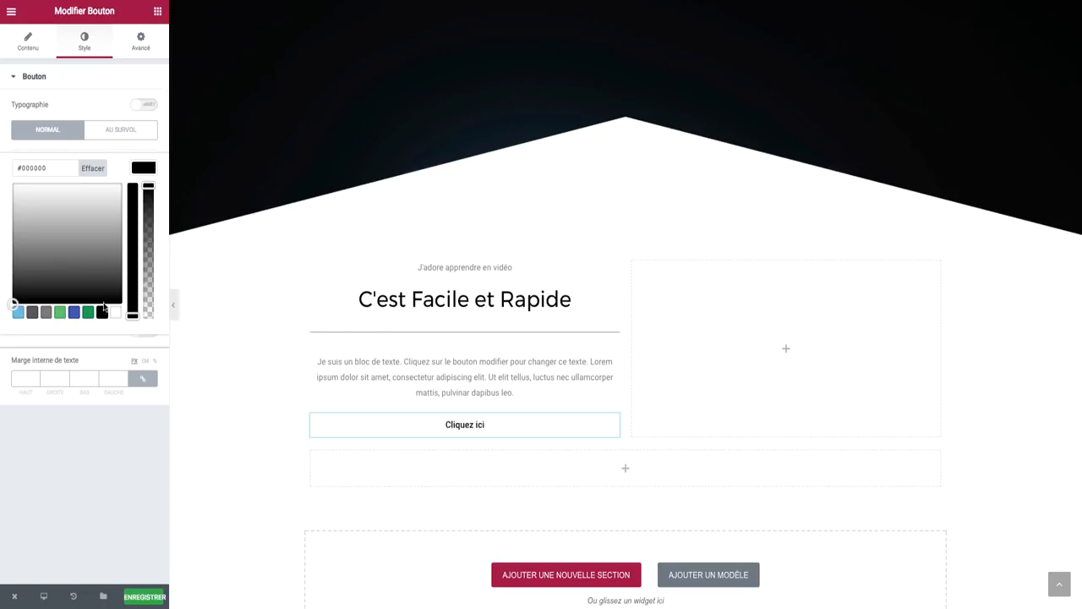
{"action": "left_click", "coordinate": [141, 168]}
Step: Give the button a continuous black (#000000) border 1 px wide and increase its border radius to round the corners
{"action": "left_click", "coordinate": [26, 287]}
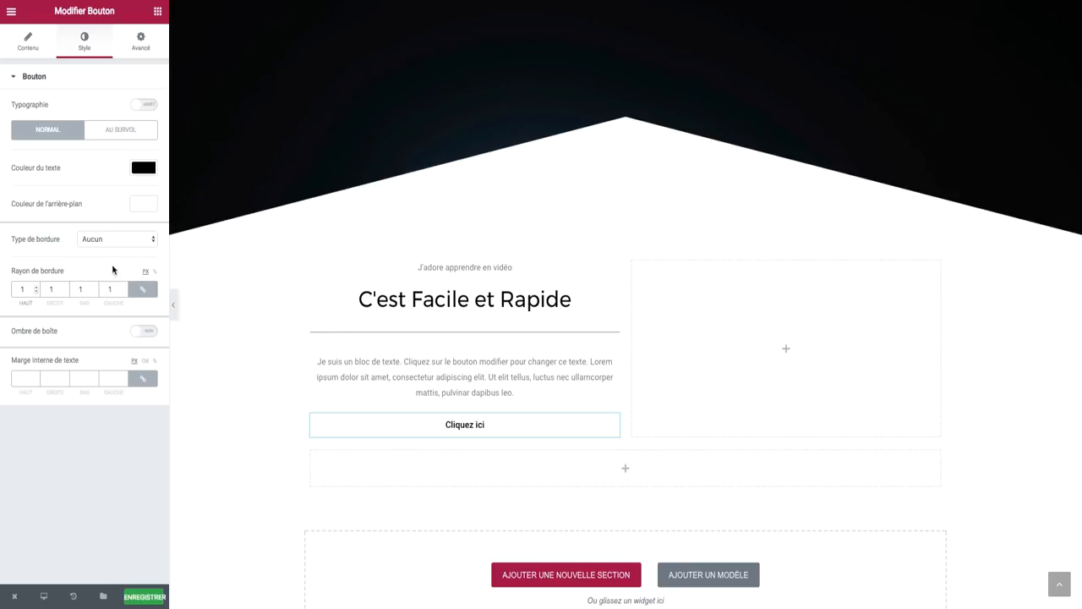
{"action": "left_click", "coordinate": [142, 242]}
{"action": "left_click", "coordinate": [133, 249]}
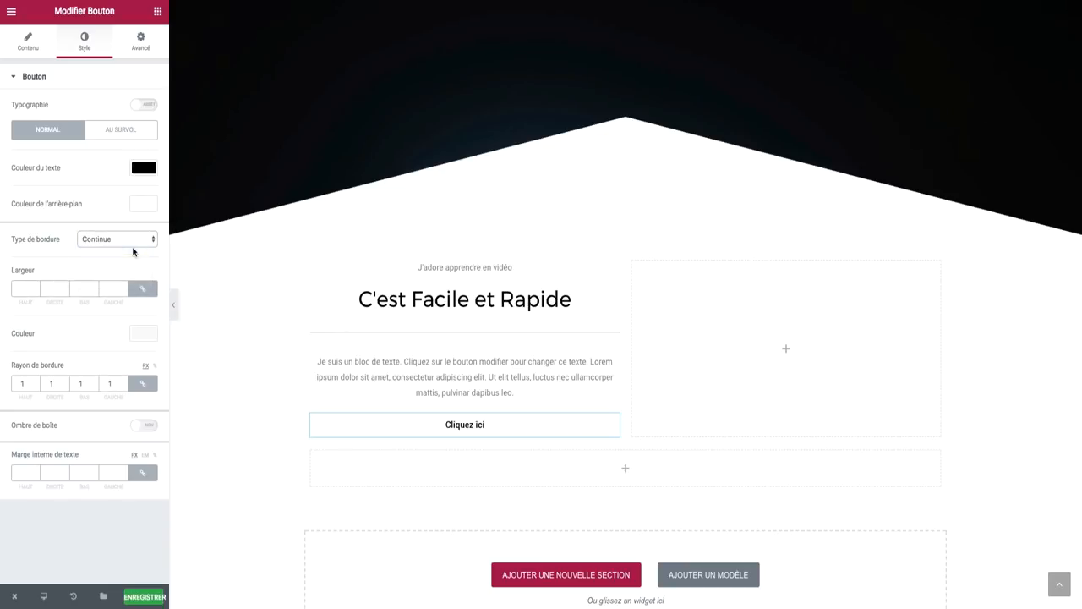
{"action": "left_click", "coordinate": [140, 339]}
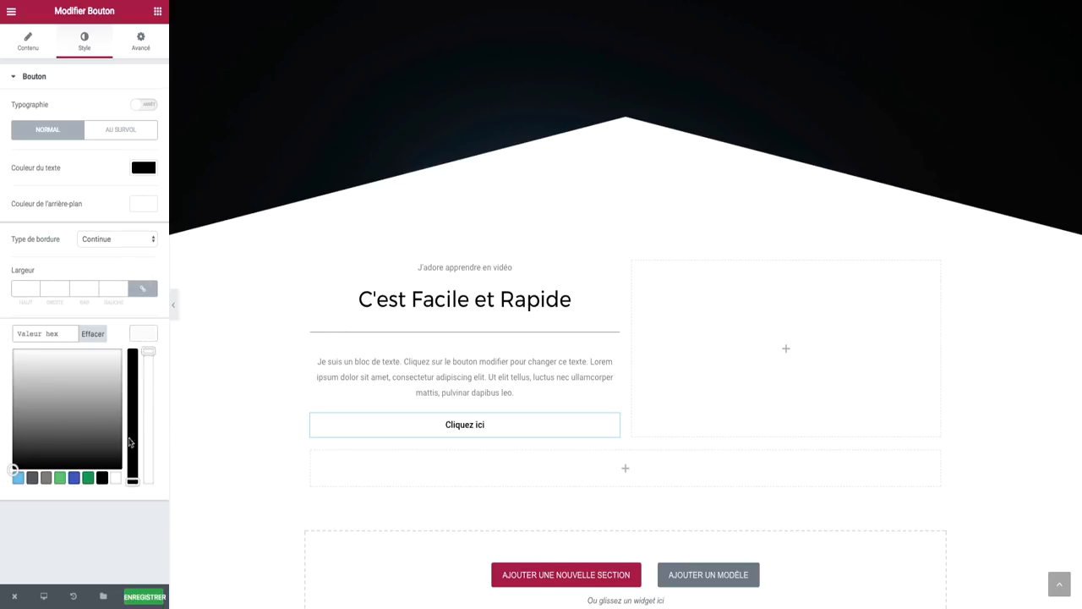
{"action": "left_click", "coordinate": [102, 479]}
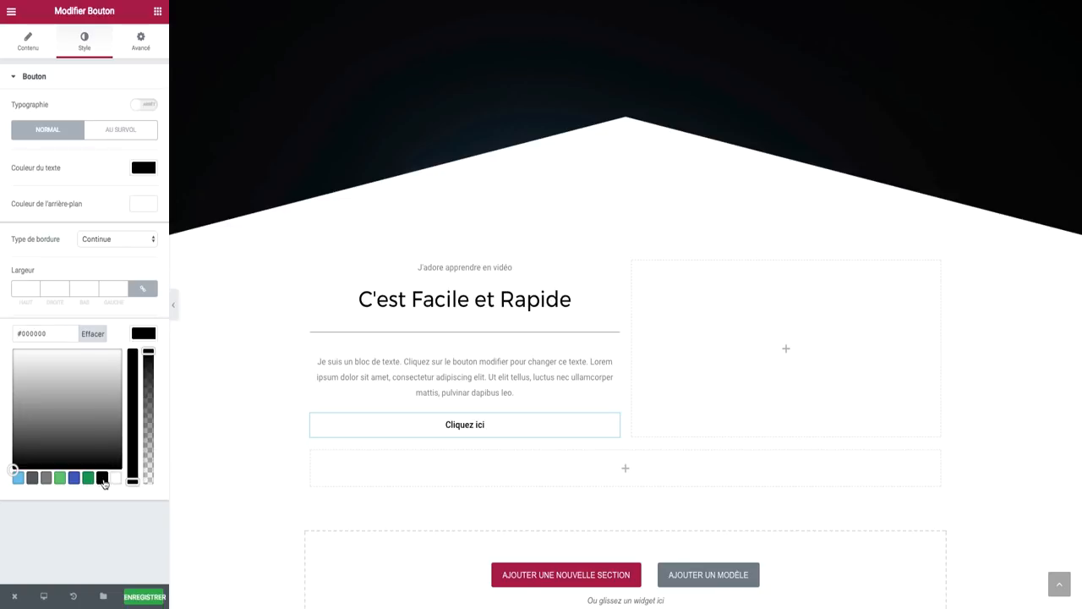
{"action": "left_click", "coordinate": [121, 323]}
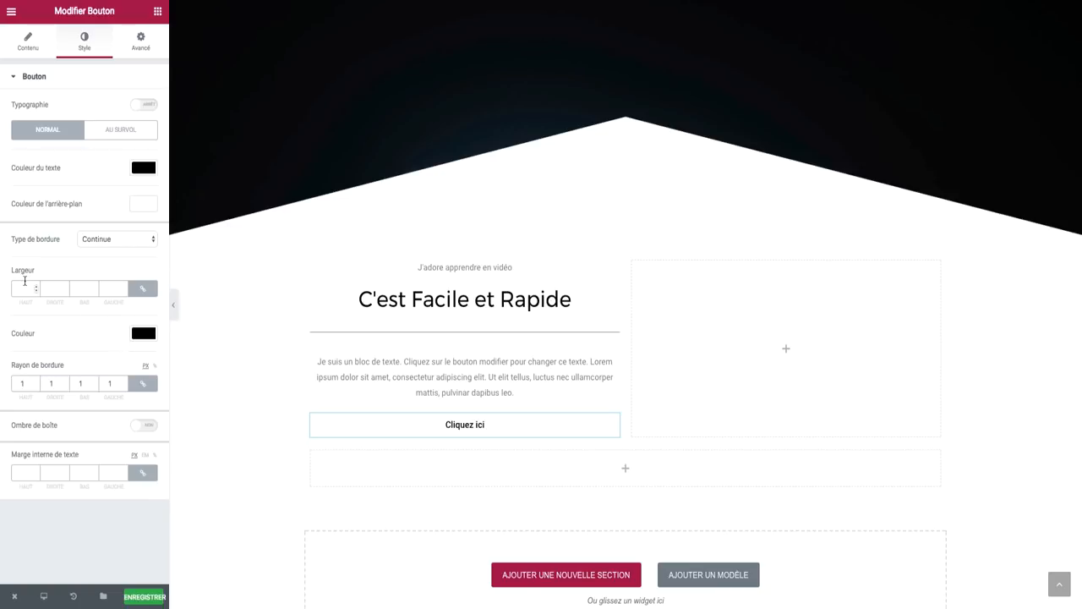
{"action": "type", "text": "1"}
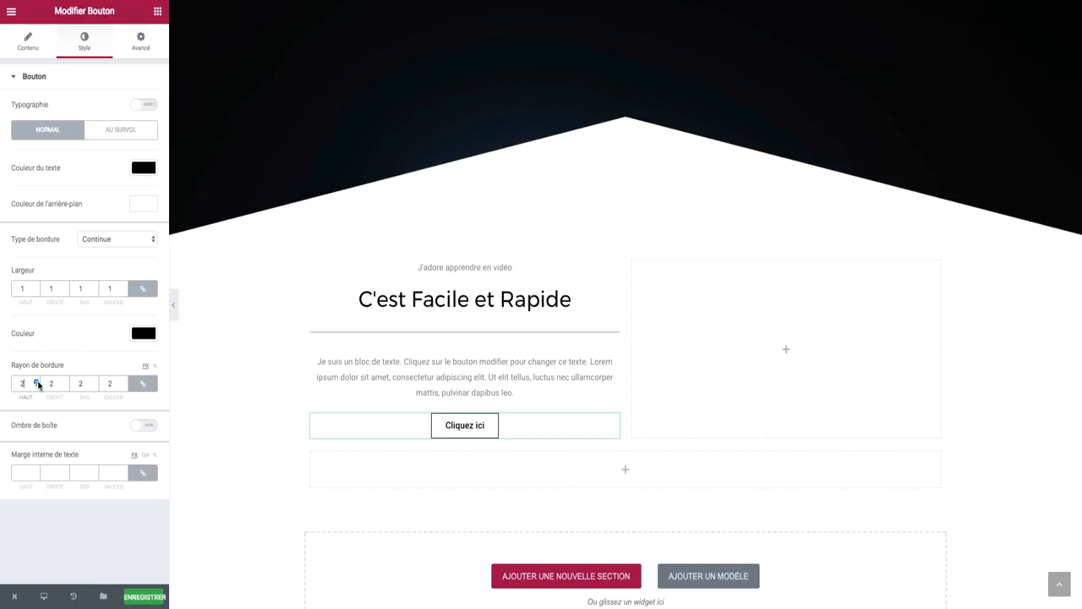
{"action": "left_click", "coordinate": [36, 382]}
Step: Change the button's text to "C'est Parti !"
{"action": "left_click", "coordinate": [30, 39]}
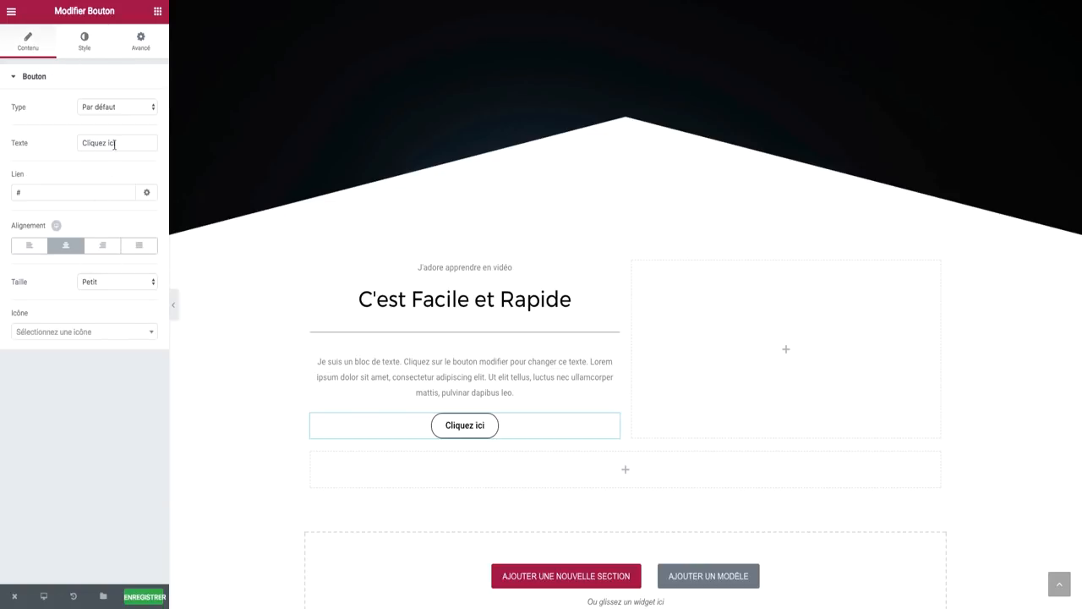
{"action": "left_click_drag", "start_coordinate": [115, 145], "coordinate": [43, 140]}
{"action": "type", "text": "C'esr"}
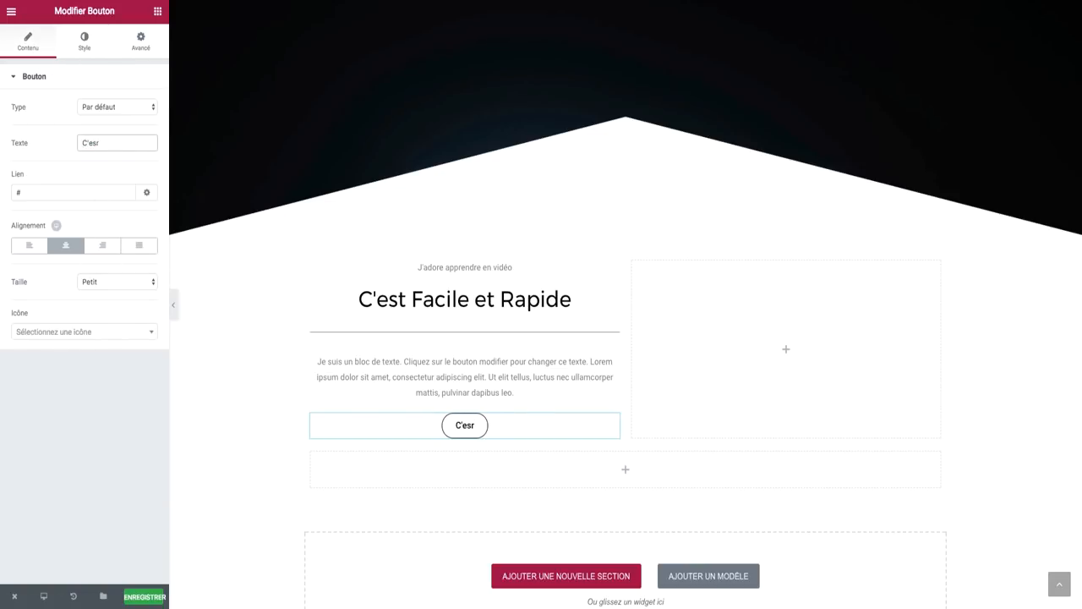
{"action": "key", "text": "BackSpace"}
{"action": "type", "text": "t Fa"}
{"action": "key", "text": "BackSpace"}
{"action": "key", "text": "BackSpace"}
{"action": "key", "text": "BackSpace"}
{"action": "type", "text": "Parti !"}
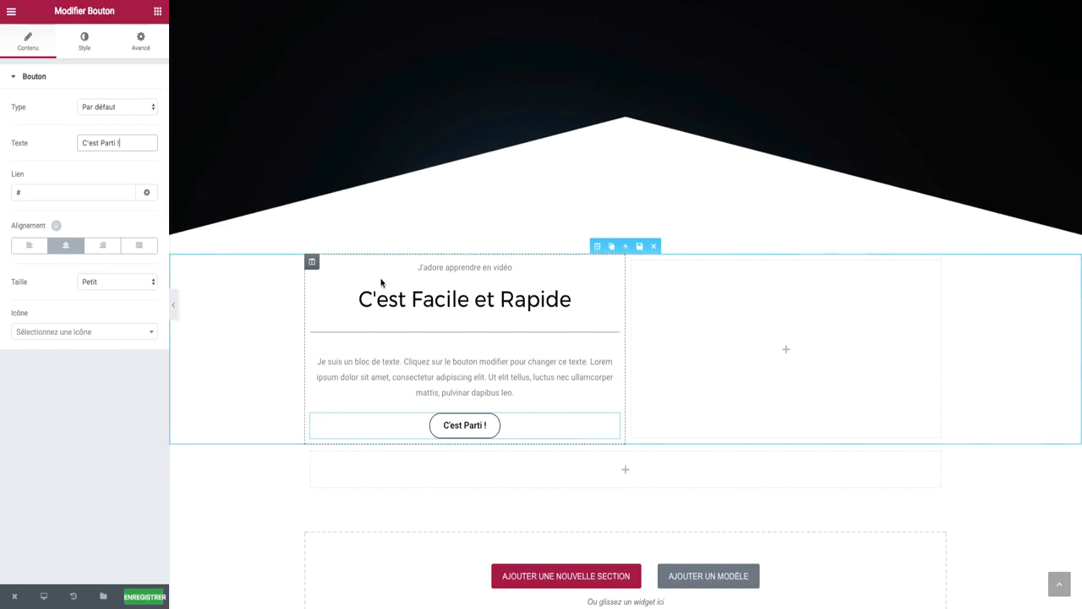
Step: Place an Image widget in the empty column beside the heading and button
{"action": "left_click", "coordinate": [664, 295]}
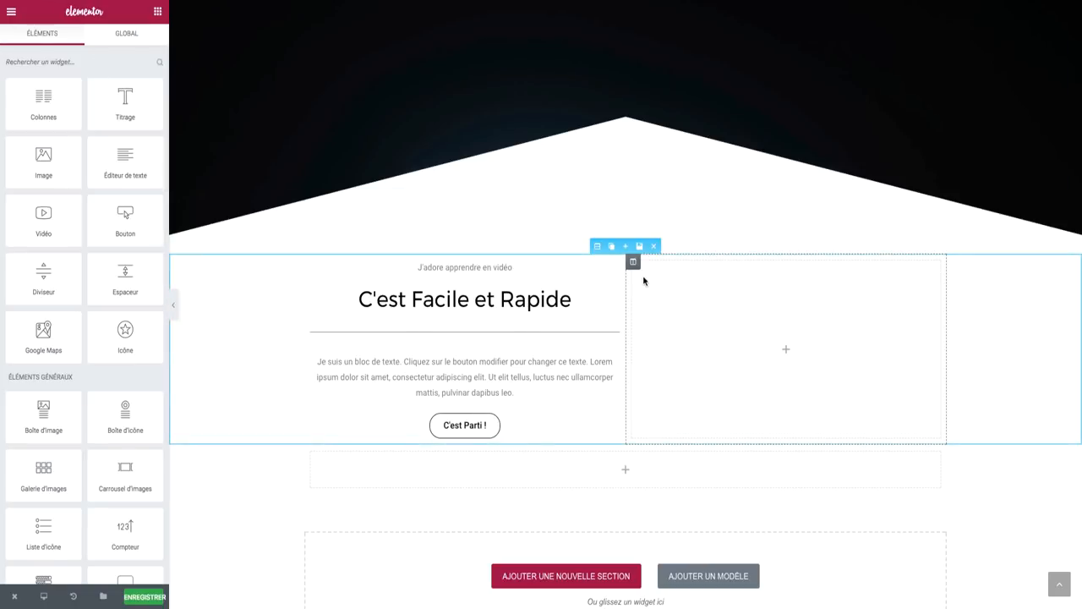
{"action": "left_click_drag", "start_coordinate": [43, 169], "coordinate": [709, 376]}
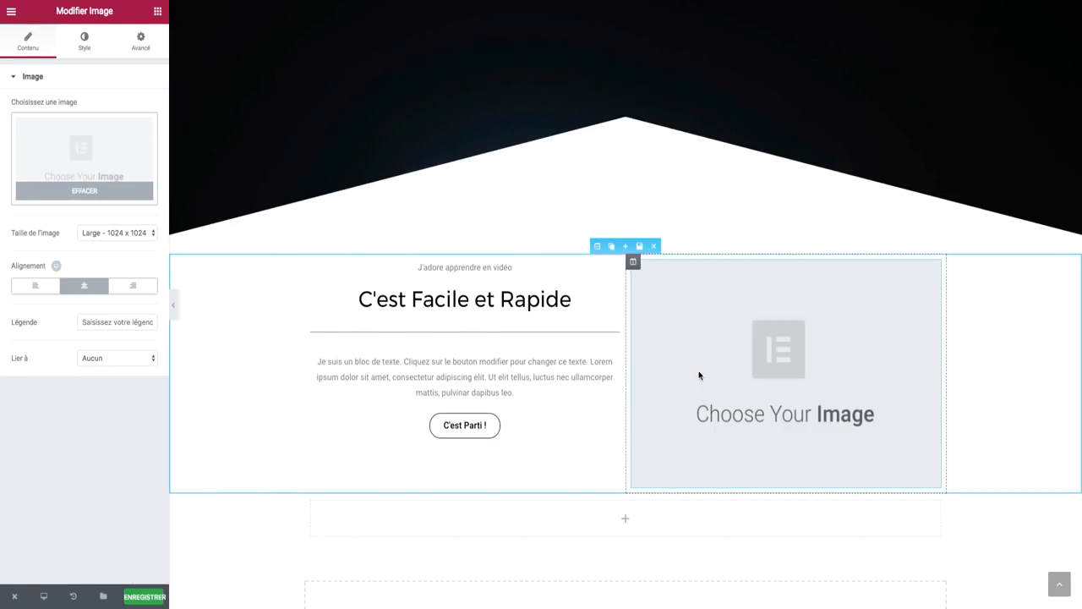
Step: Upload six photos from the Images folder to the media library, including Beautiful-sunset-and-Forest.jpg, Monument-Valley.jpg and Soleil-Bleu-Orange.jpg
{"action": "left_click", "coordinate": [96, 181]}
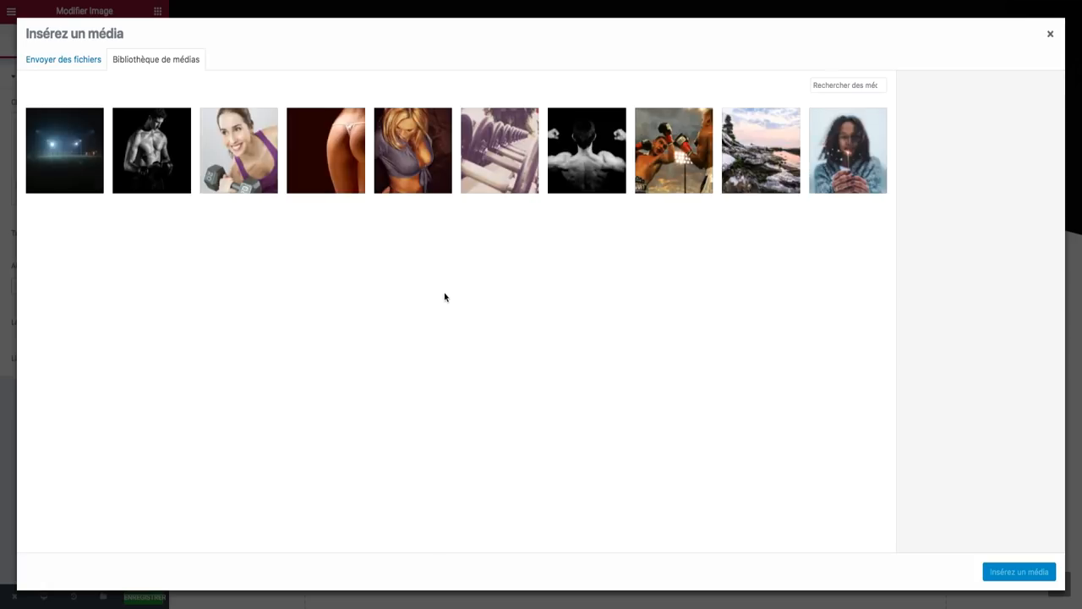
{"action": "left_click", "coordinate": [56, 60]}
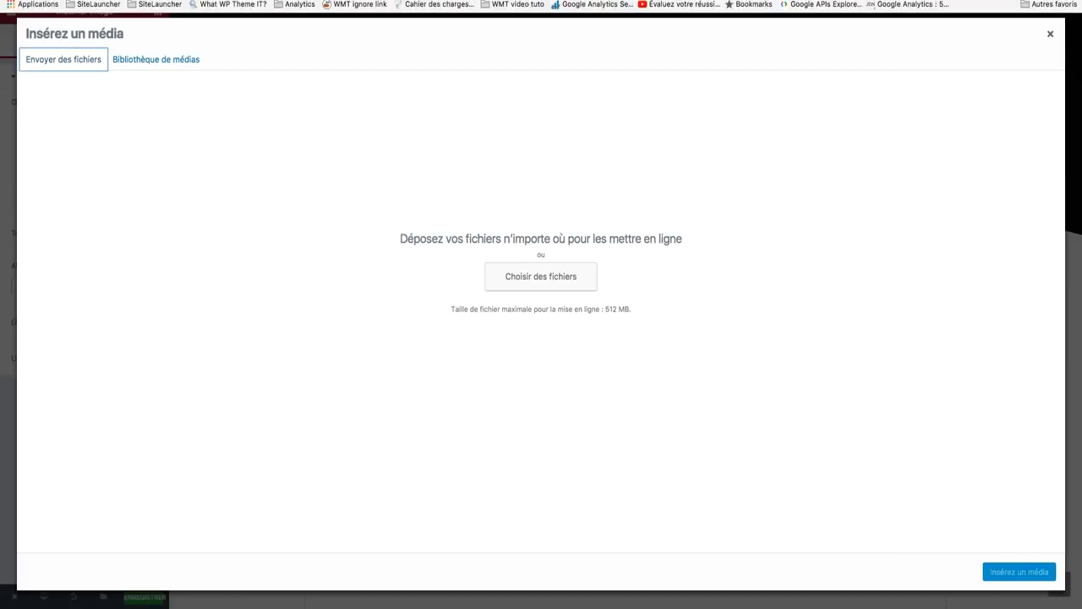
{"action": "left_click", "coordinate": [534, 290]}
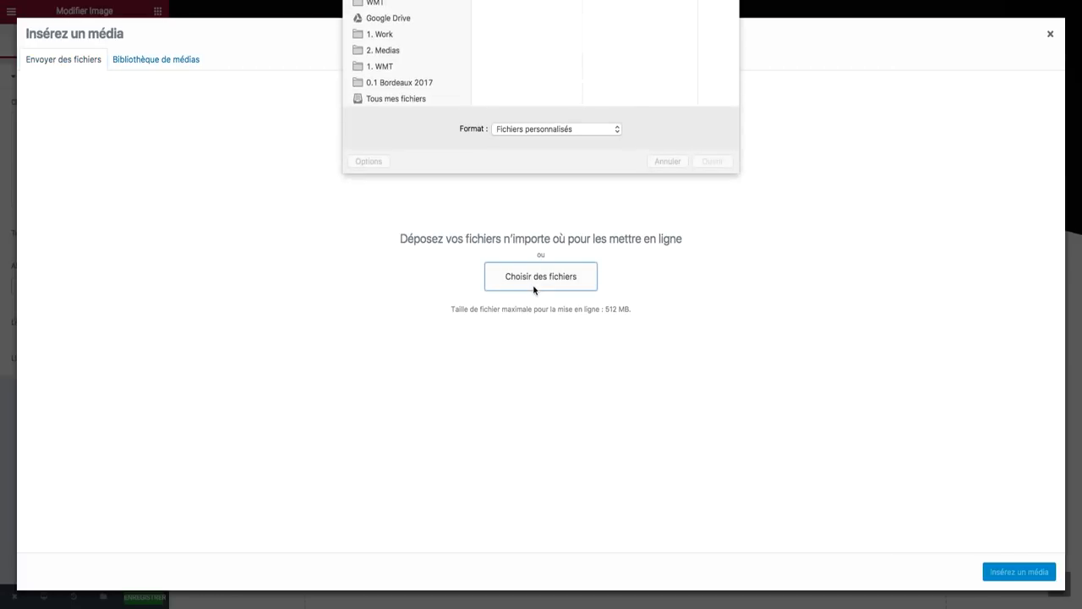
{"action": "left_click", "coordinate": [614, 24]}
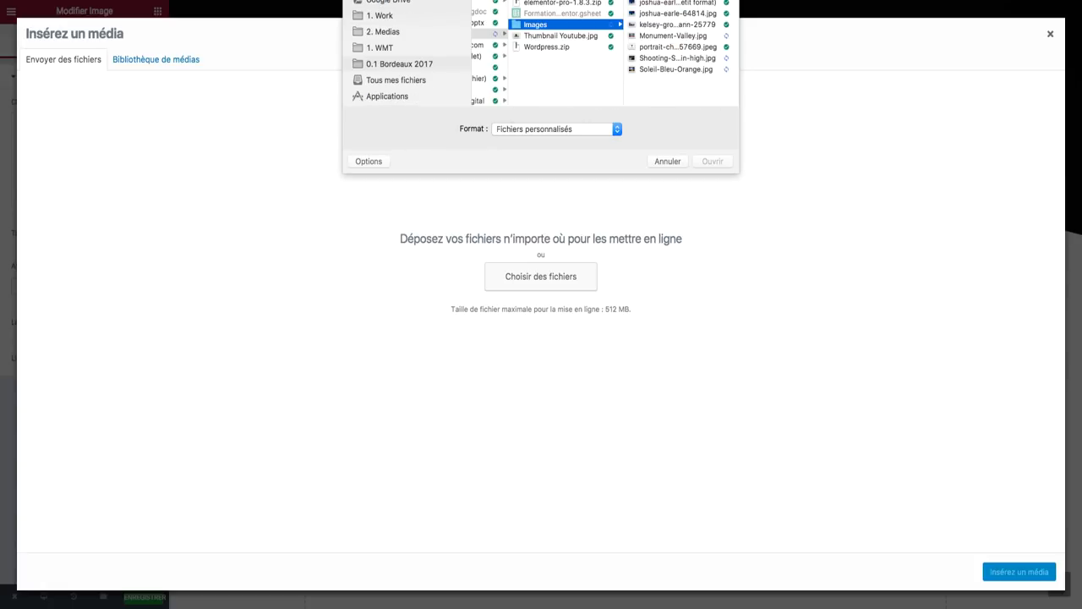
{"action": "left_click", "coordinate": [677, 1]}
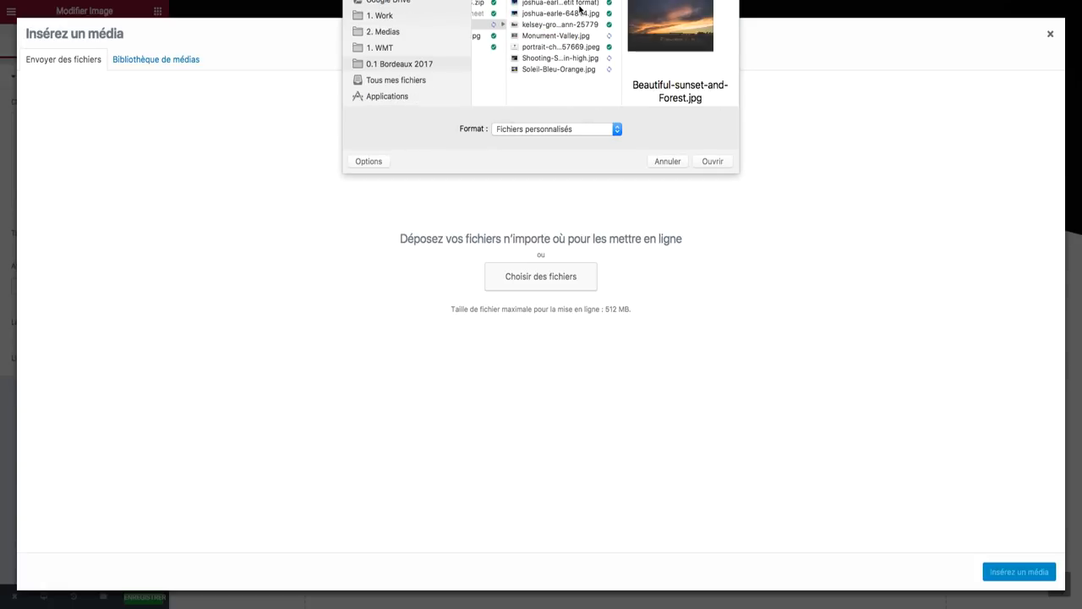
{"action": "left_click", "coordinate": [572, 4]}
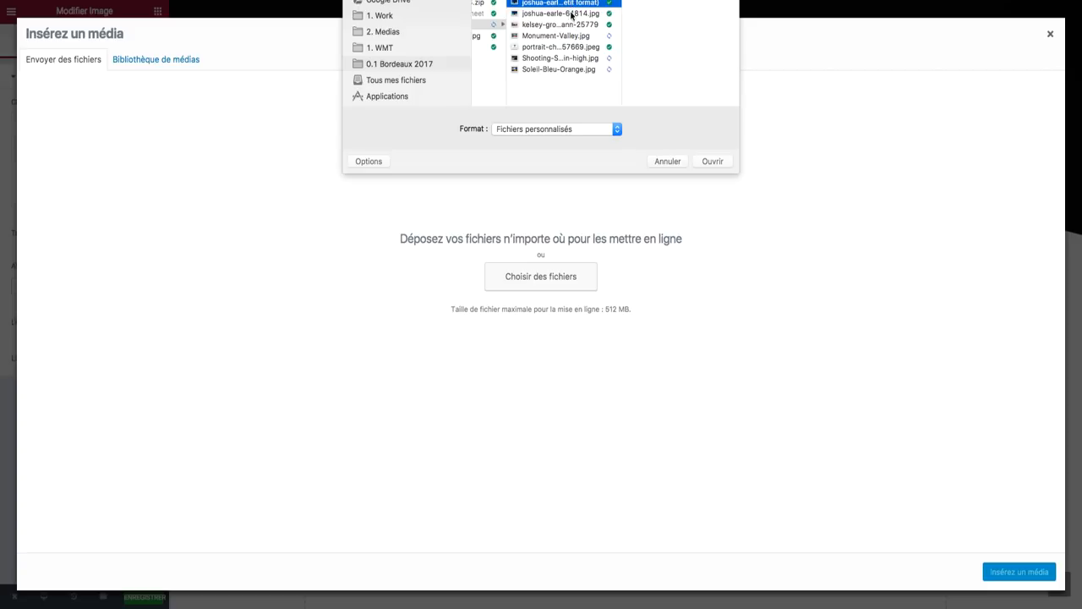
{"action": "left_click", "coordinate": [552, 26], "text": "super"}
{"action": "left_click", "coordinate": [545, 36], "text": "super"}
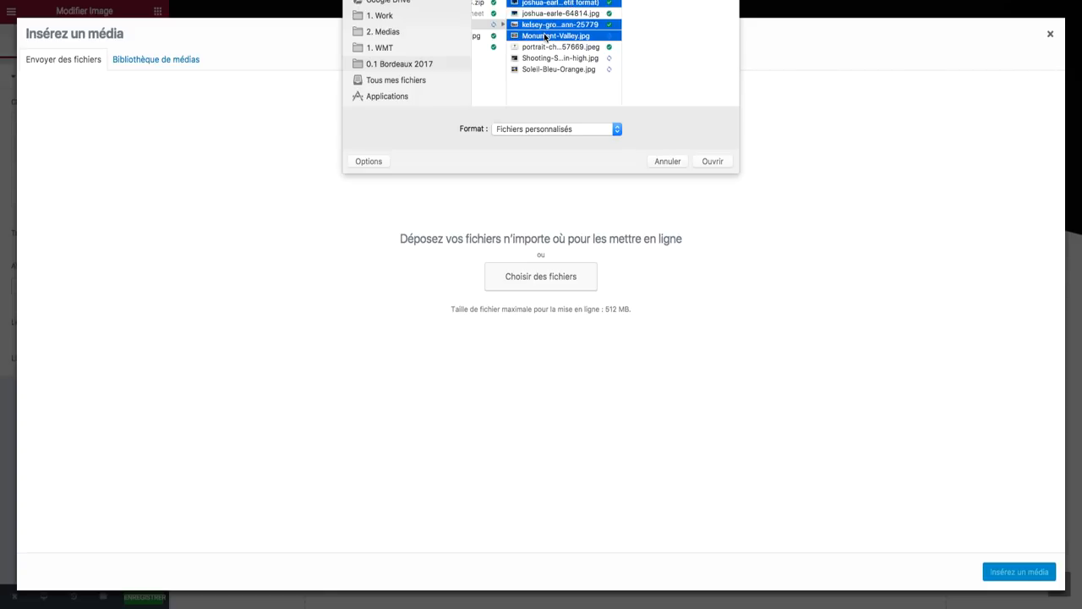
{"action": "left_click", "coordinate": [548, 59], "text": "super"}
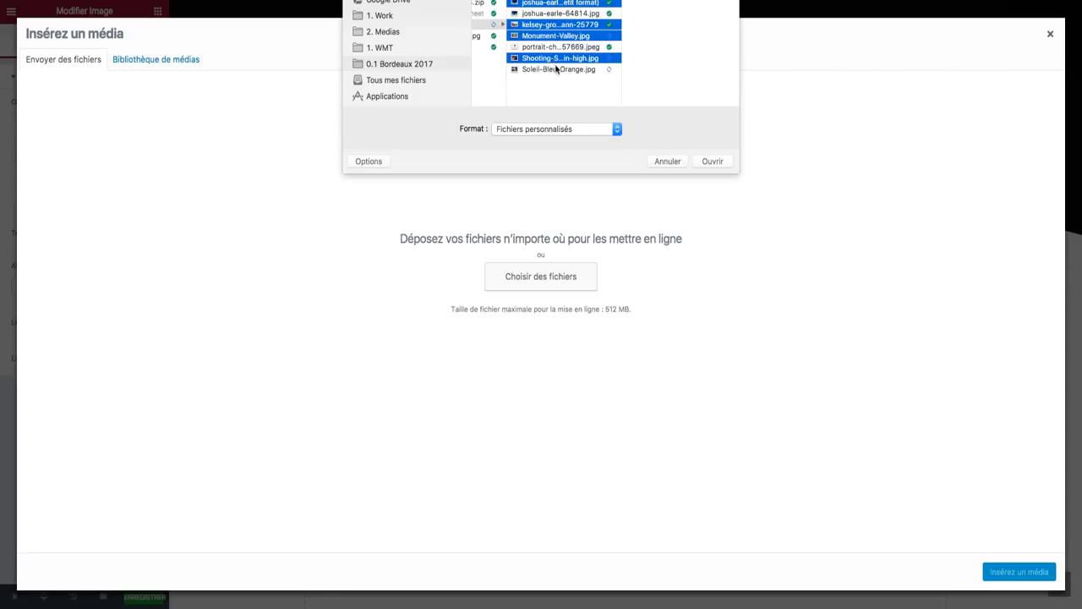
{"action": "left_click", "coordinate": [556, 69], "text": "super"}
{"action": "left_click", "coordinate": [716, 162]}
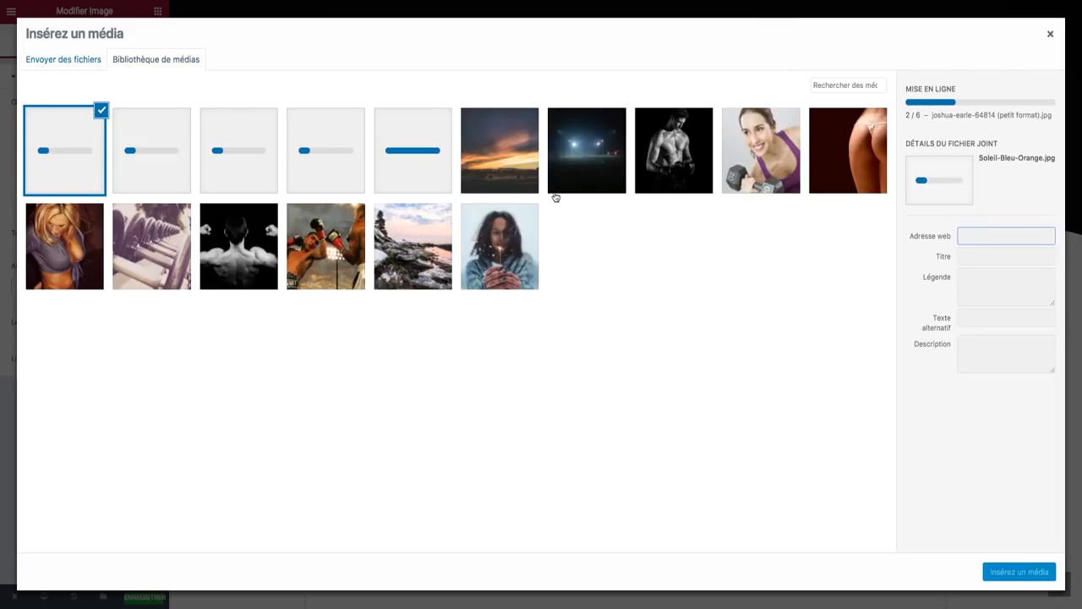
Step: Insert Beautiful-sunset-and-Forest.jpg from the media library into the Image widget
{"action": "left_click", "coordinate": [407, 151]}
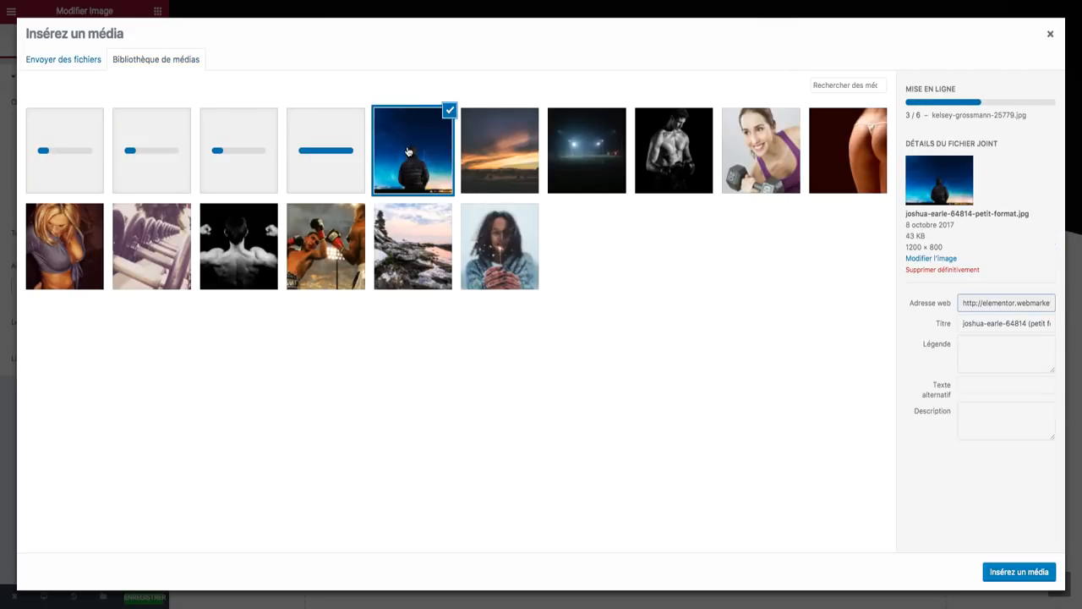
{"action": "left_click", "coordinate": [479, 138]}
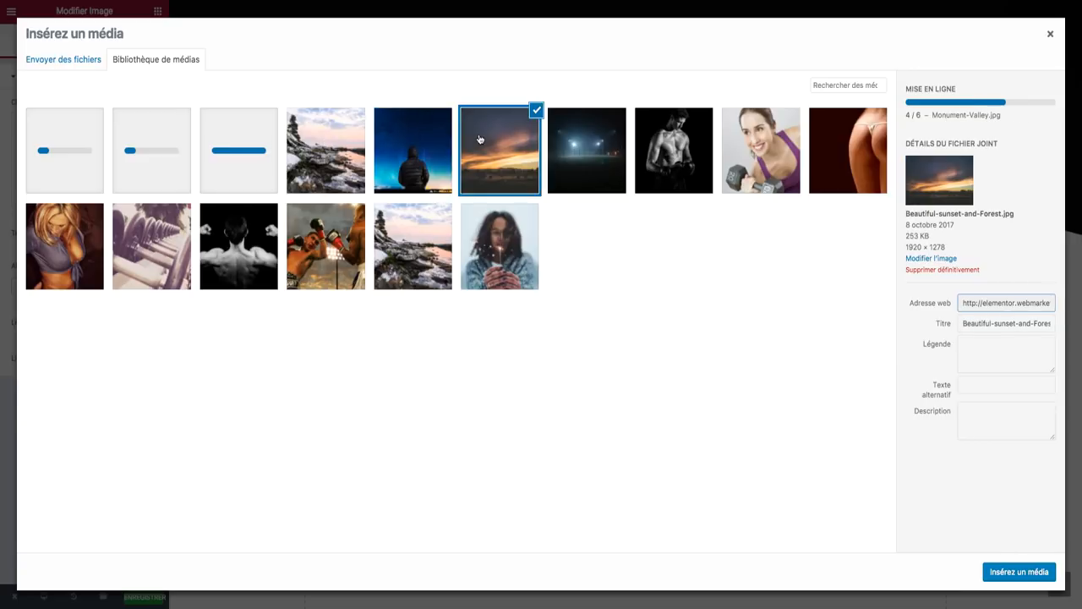
{"action": "left_click", "coordinate": [1007, 571]}
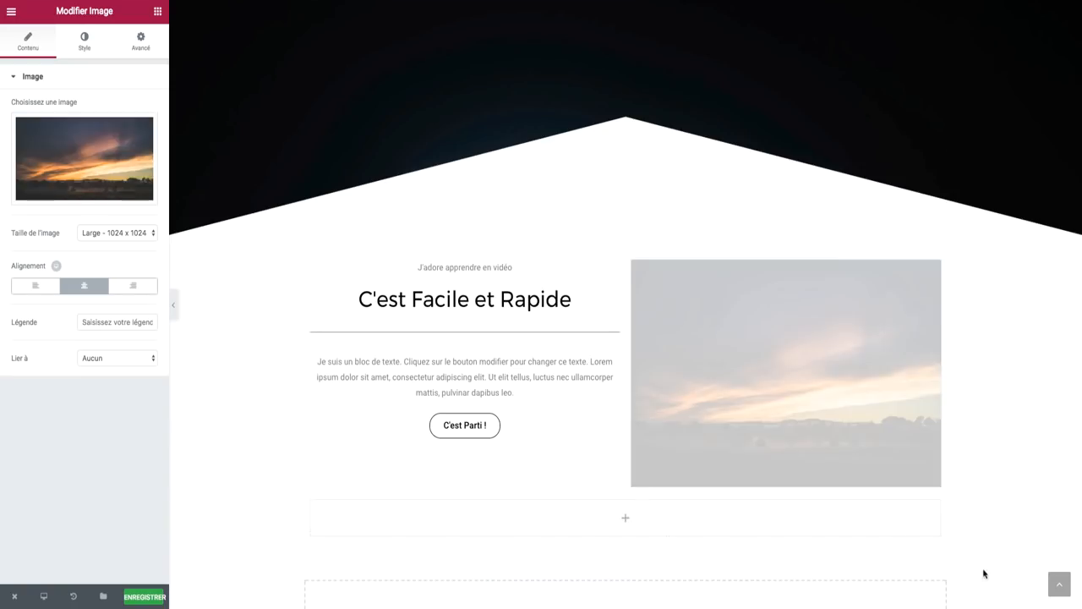
Step: Turn on stretching to full width for the section containing the text and the sunset image
{"action": "mouse_move", "coordinate": [655, 291]}
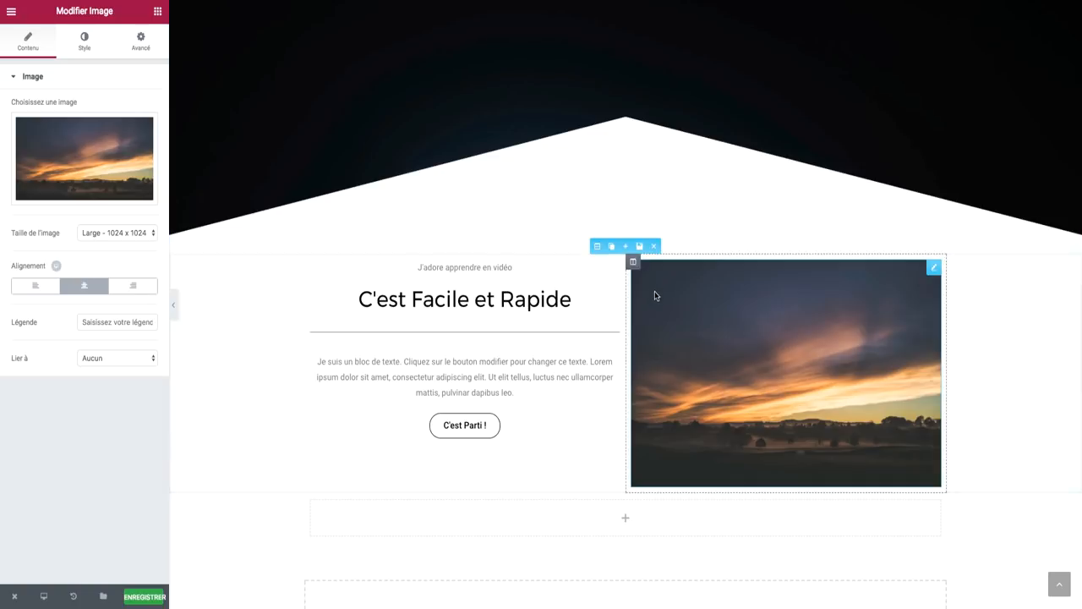
{"action": "left_click", "coordinate": [598, 246]}
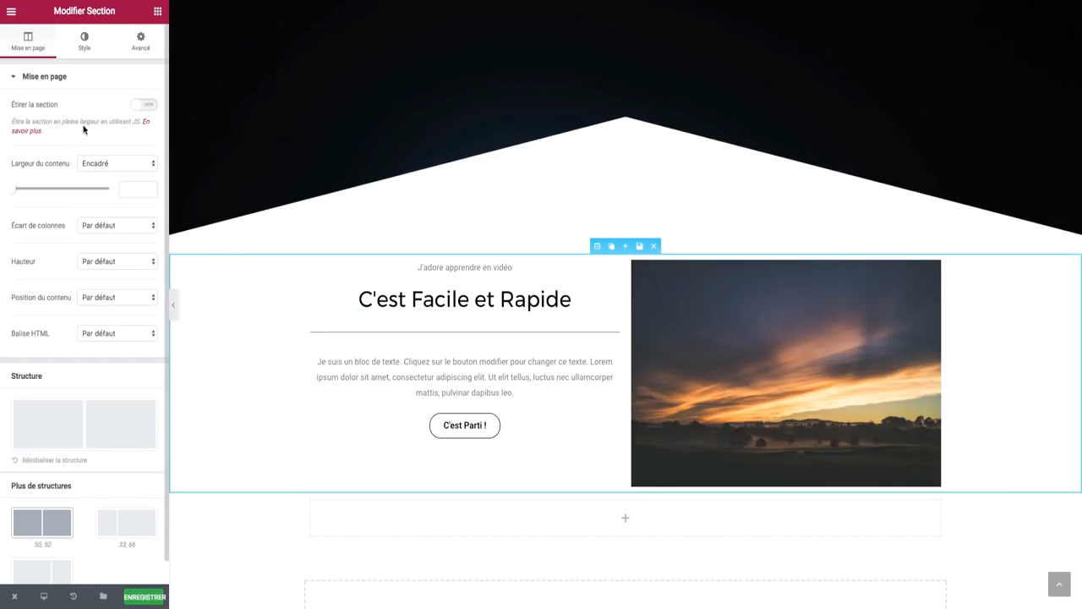
{"action": "left_click", "coordinate": [144, 108]}
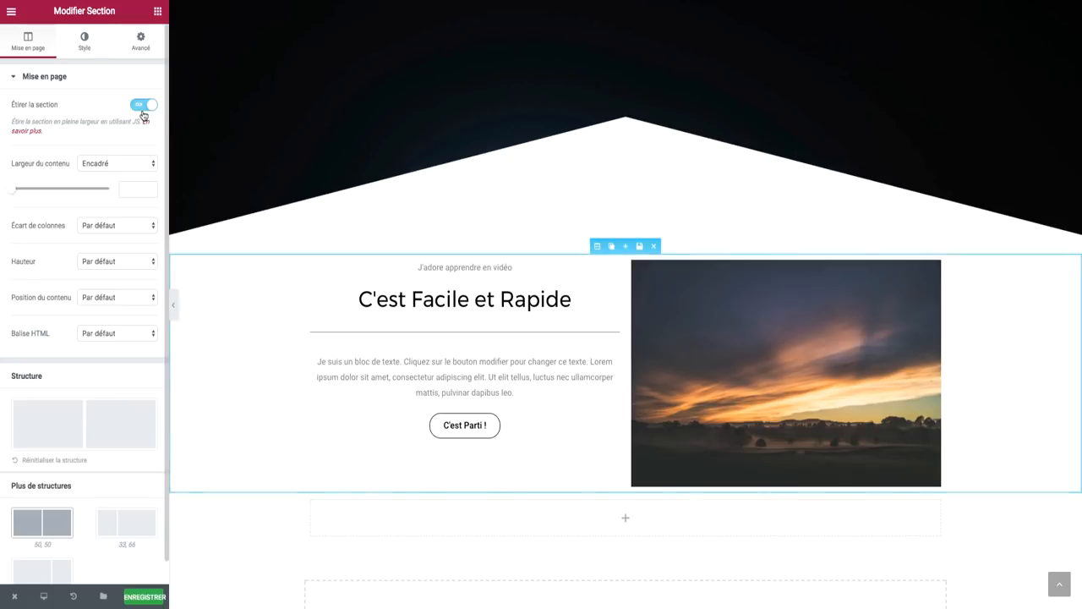
Step: Set the stretched section's content width to Pleine largeur and its column gap to Aucun écart
{"action": "left_click", "coordinate": [127, 163]}
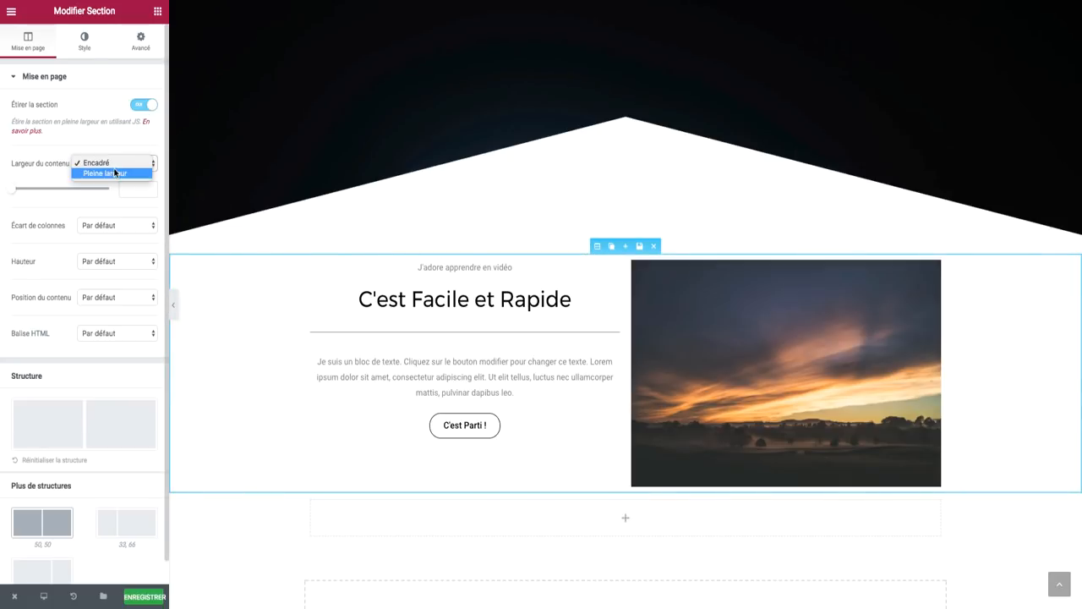
{"action": "left_click", "coordinate": [115, 172]}
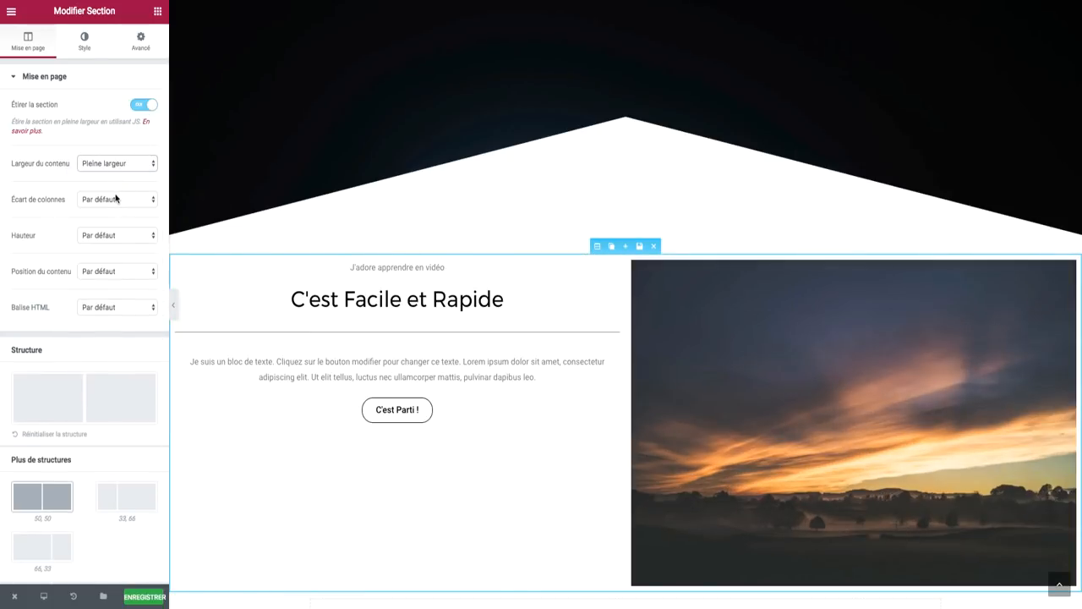
{"action": "left_click", "coordinate": [115, 198]}
{"action": "left_click", "coordinate": [107, 208]}
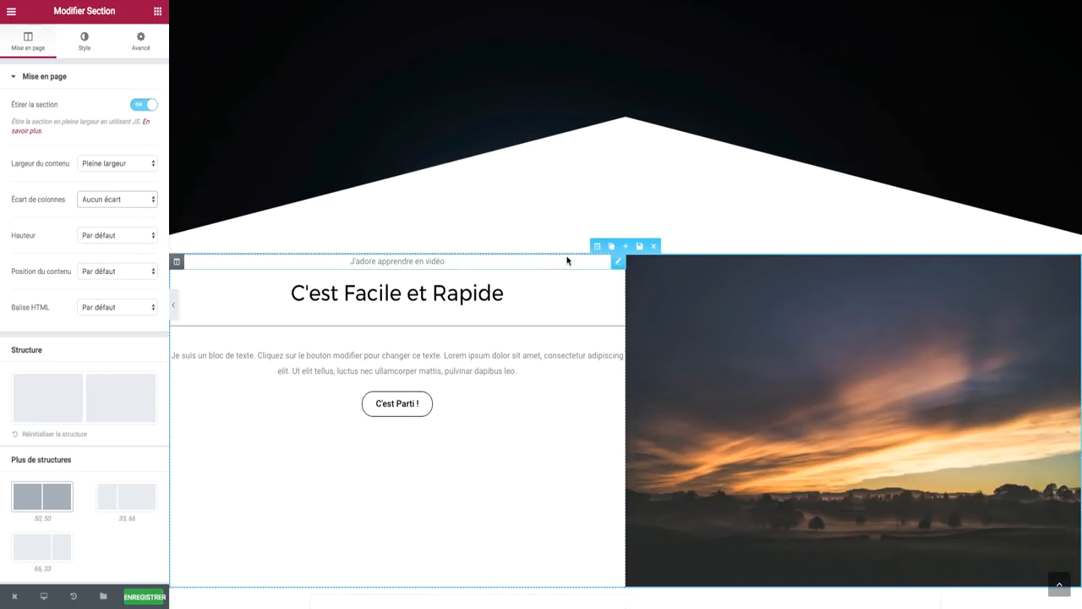
Step: Set the divider below the heading to 20% width, centered alignment and a gap of 10
{"action": "left_click", "coordinate": [400, 322]}
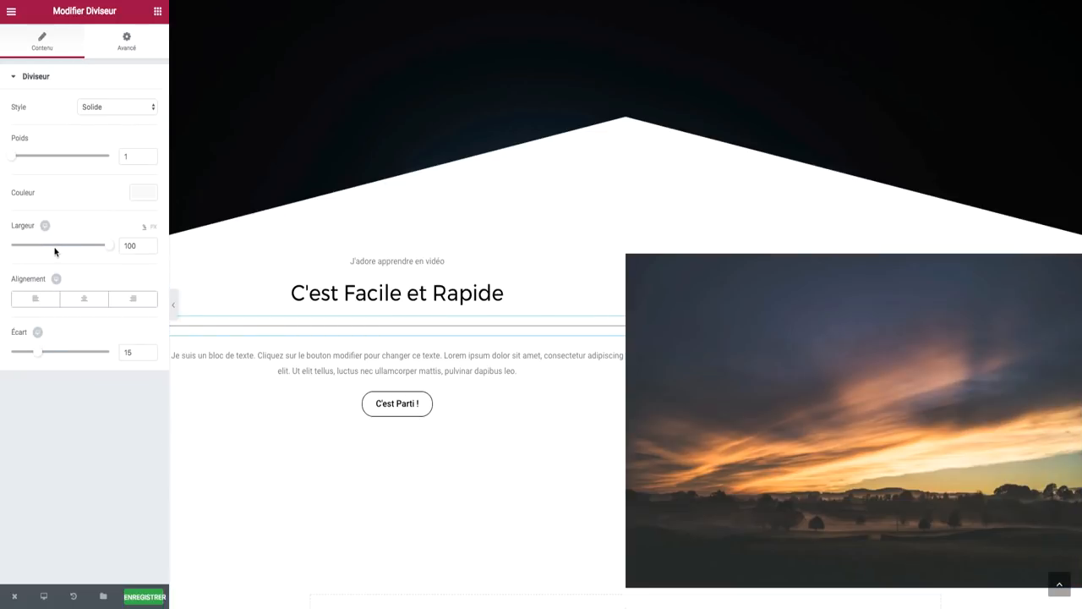
{"action": "left_click_drag", "start_coordinate": [54, 247], "coordinate": [37, 249]}
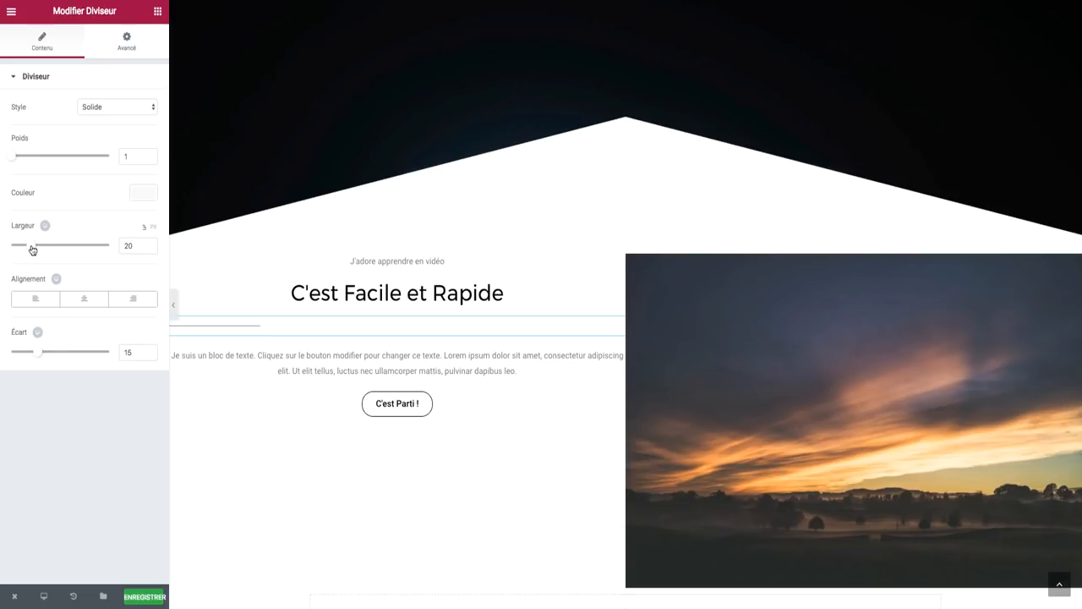
{"action": "left_click", "coordinate": [75, 298]}
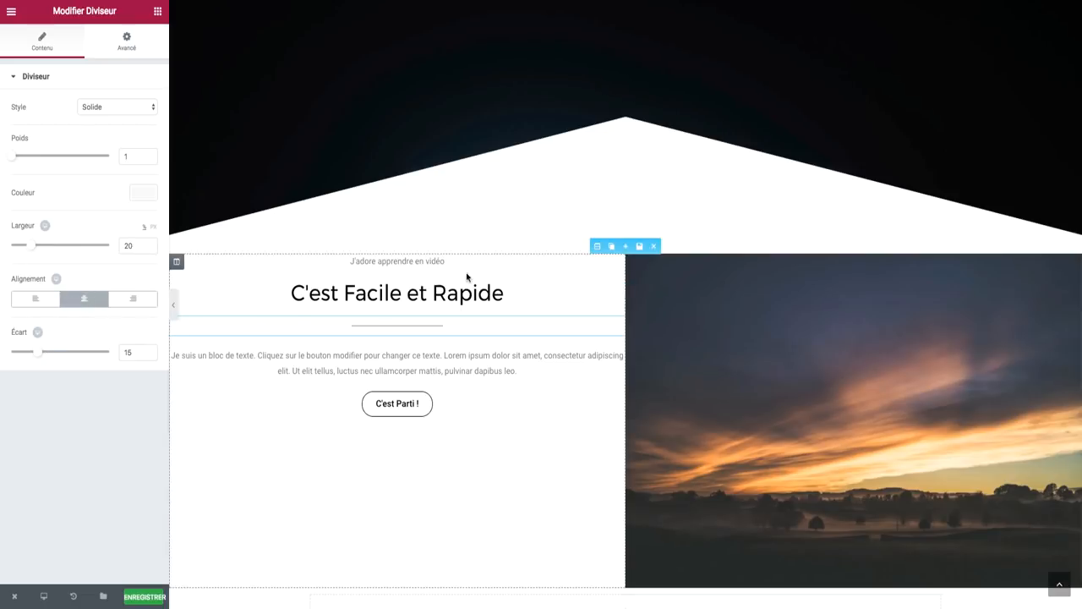
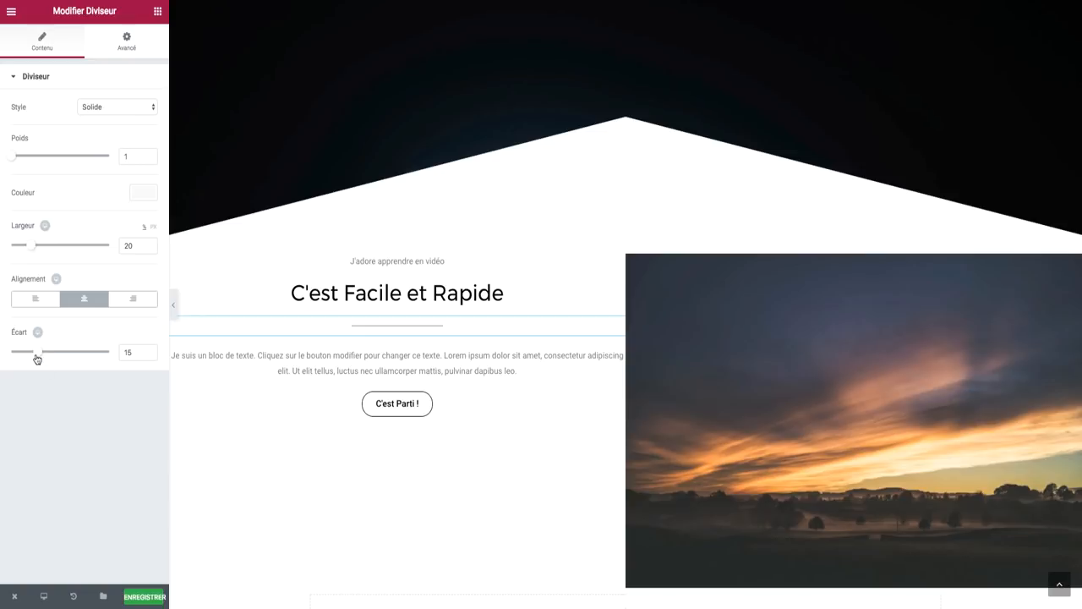
{"action": "mouse_move", "coordinate": [36, 354]}
{"action": "left_mouse_down"}
{"action": "mouse_move", "coordinate": [7, 359]}
{"action": "mouse_move", "coordinate": [26, 357]}
{"action": "left_mouse_up"}
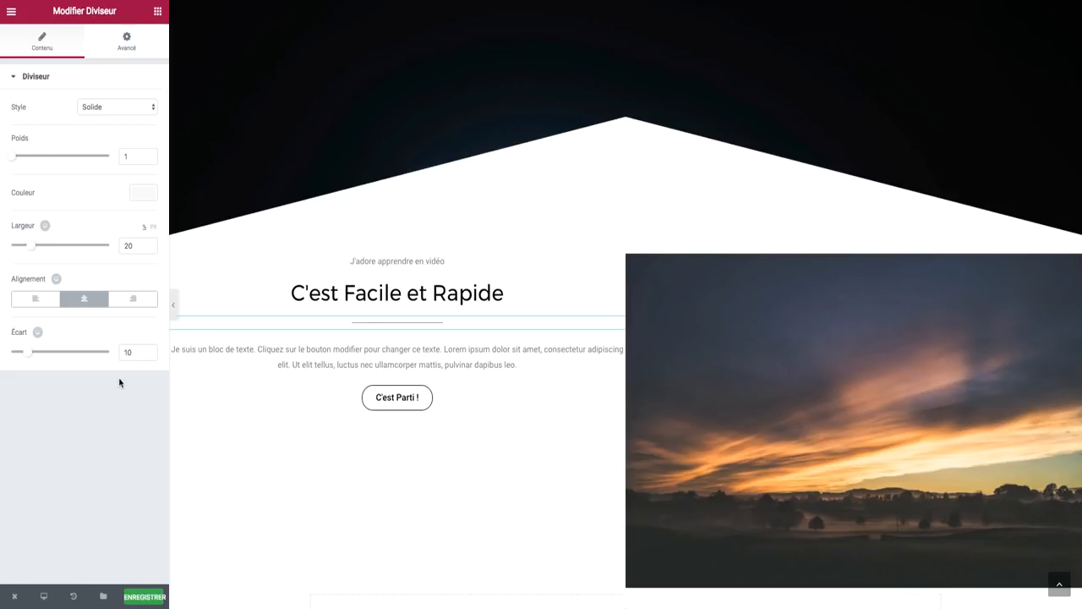
Step: Unlink the divider's margin values and set its top margin to -20 px
{"action": "left_click", "coordinate": [127, 40]}
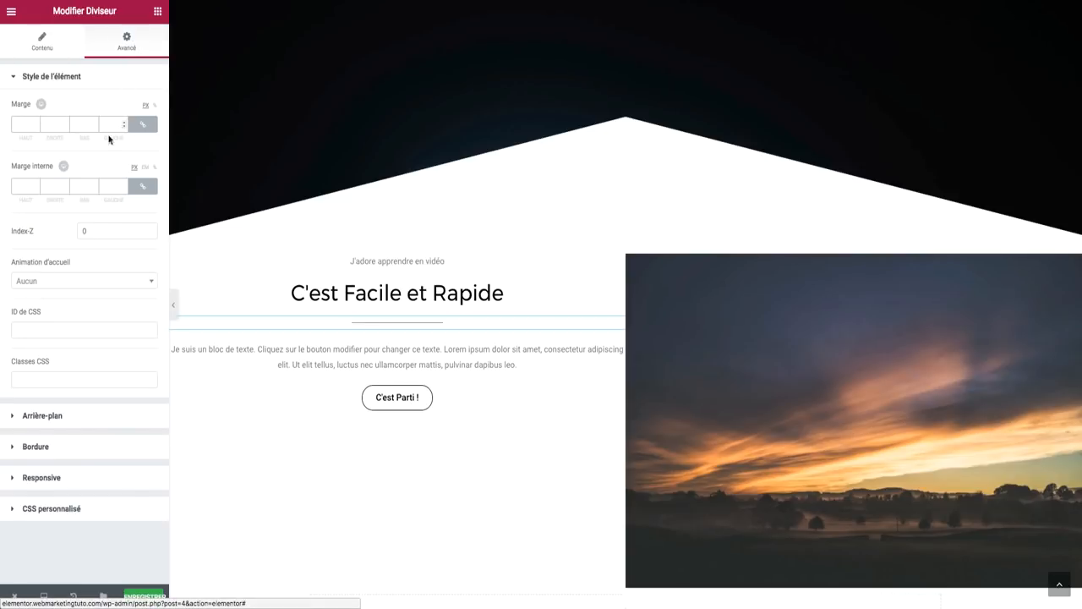
{"action": "left_click", "coordinate": [132, 129]}
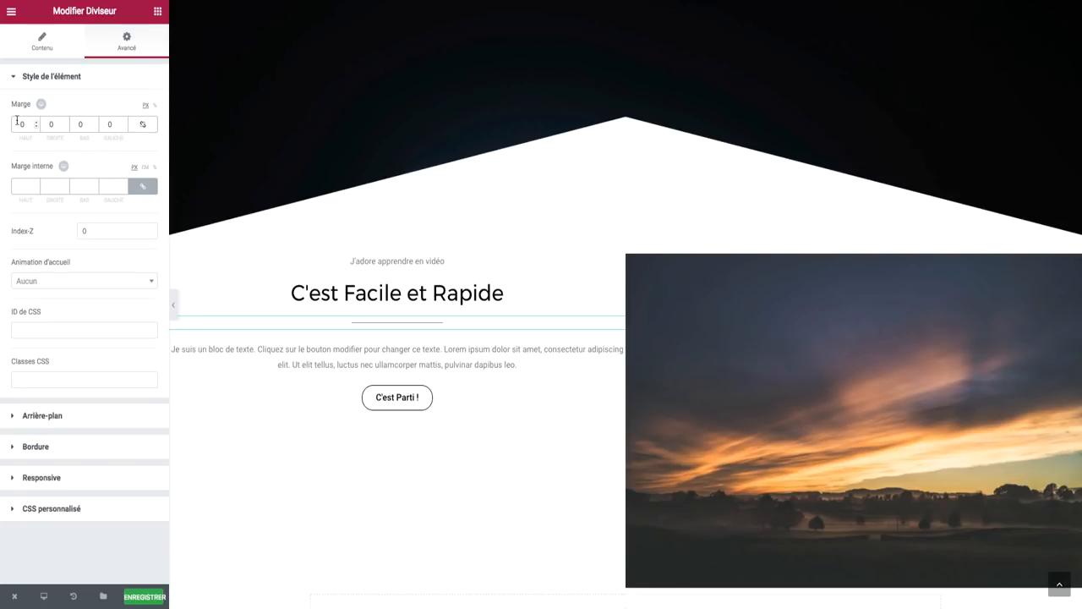
{"action": "type", "text": "2"}
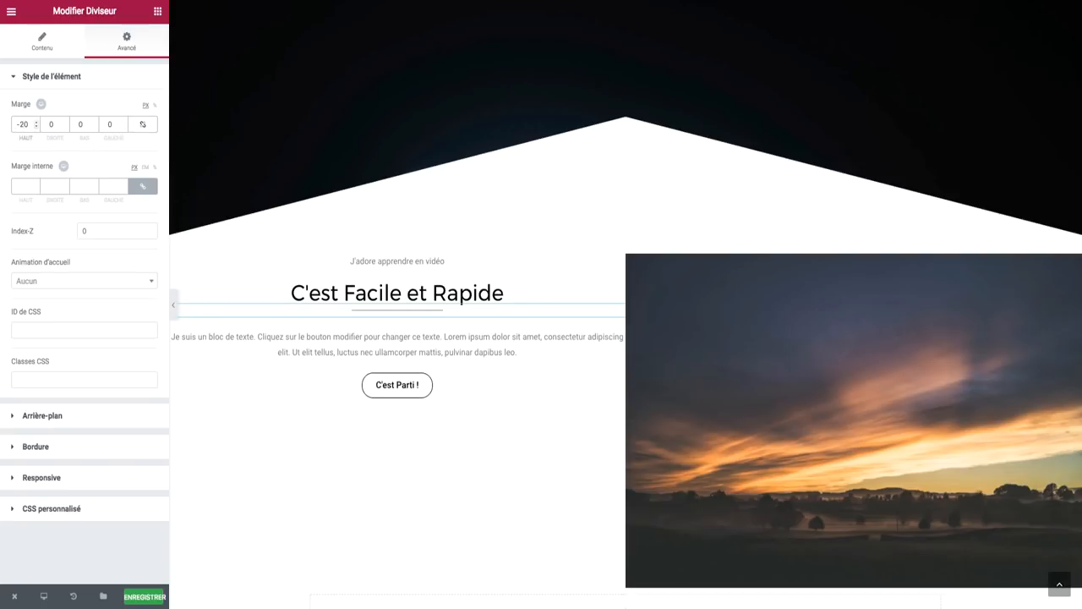
{"action": "left_click", "coordinate": [414, 345]}
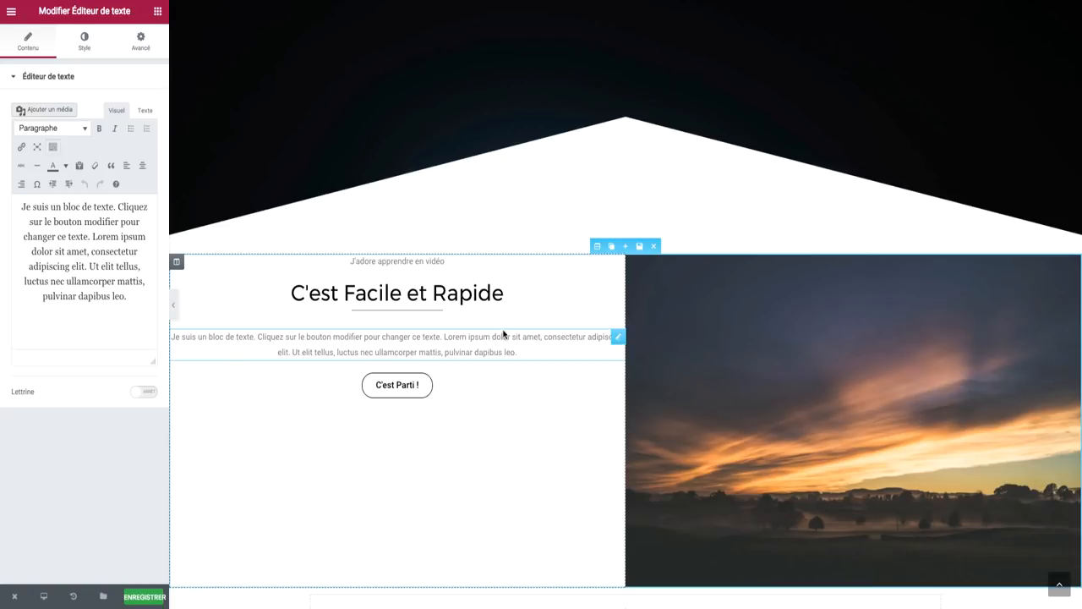
Step: Reduce the divider's negative top margin slightly so it sits a little further below the heading
{"action": "left_click", "coordinate": [375, 315]}
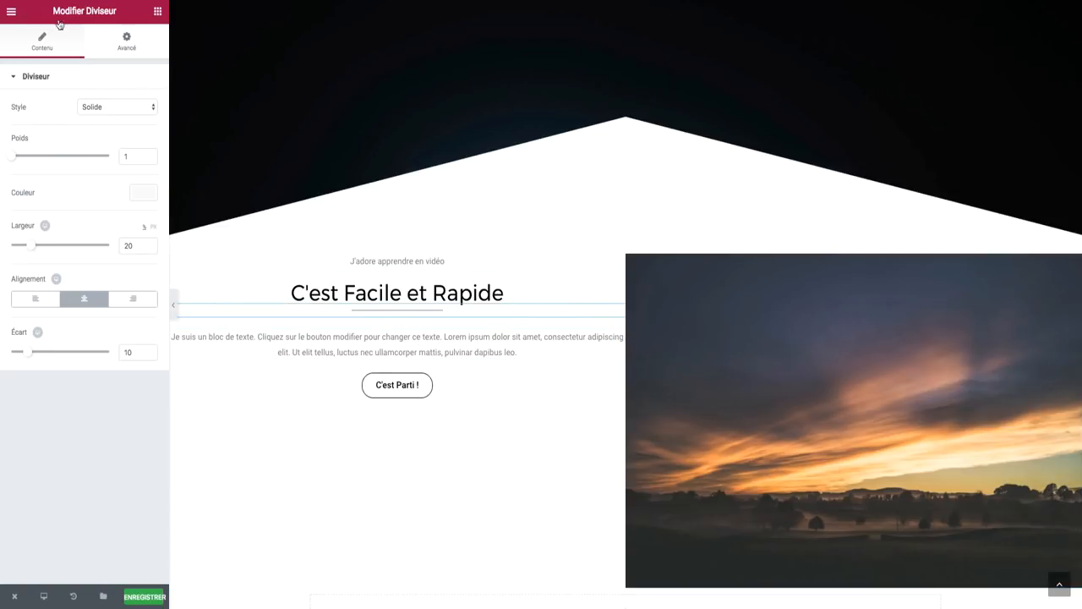
{"action": "left_click", "coordinate": [129, 58]}
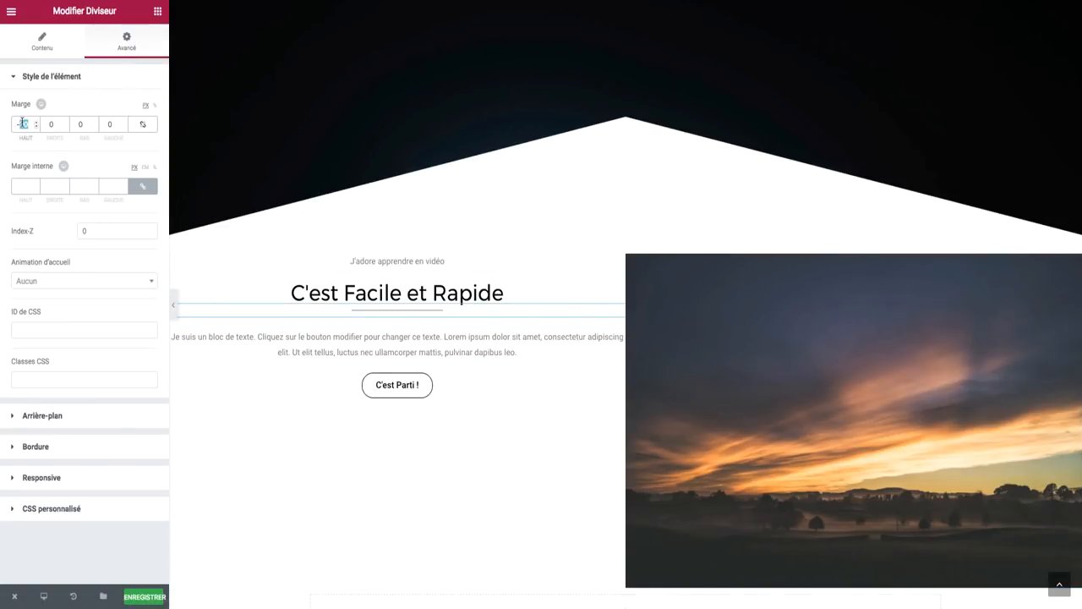
{"action": "left_click", "coordinate": [498, 338]}
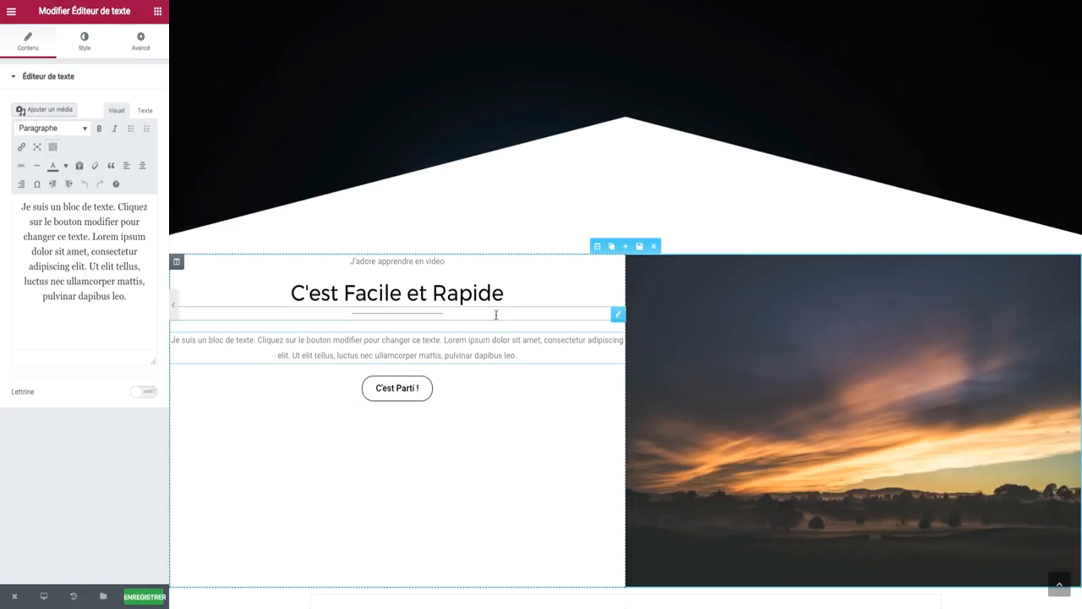
Step: Give the text column 50 px of inner padding on every side except the top, set to 150 px
{"action": "left_click", "coordinate": [463, 260]}
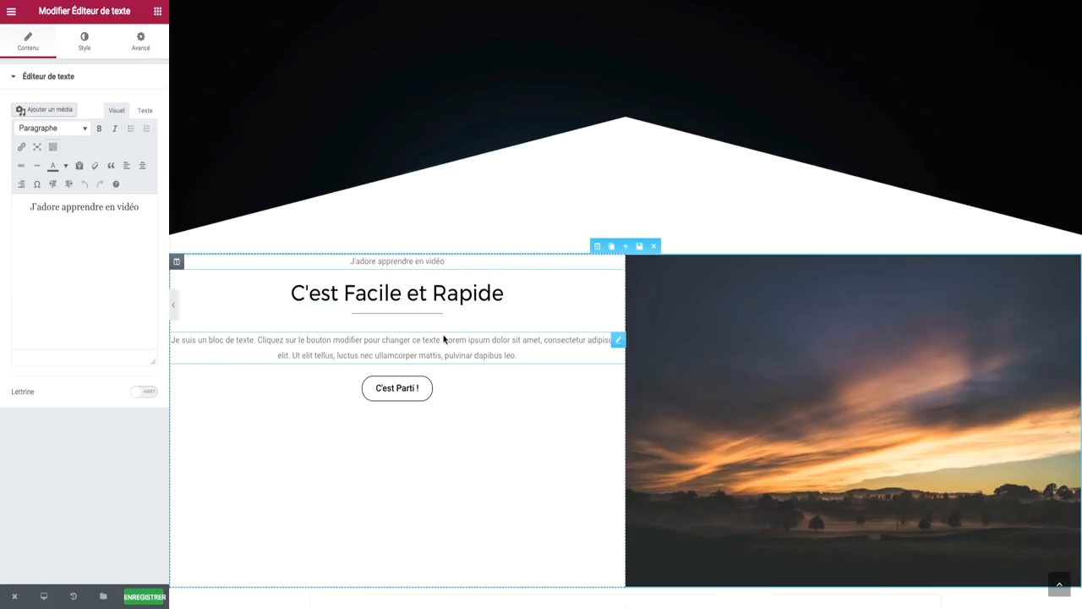
{"action": "left_click", "coordinate": [143, 42]}
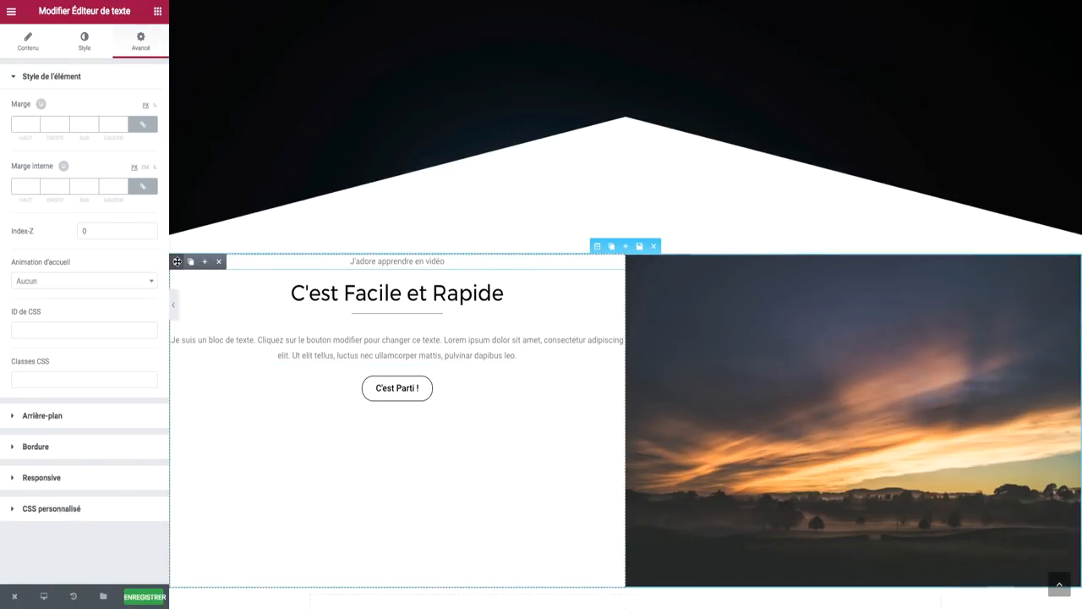
{"action": "left_click", "coordinate": [176, 261]}
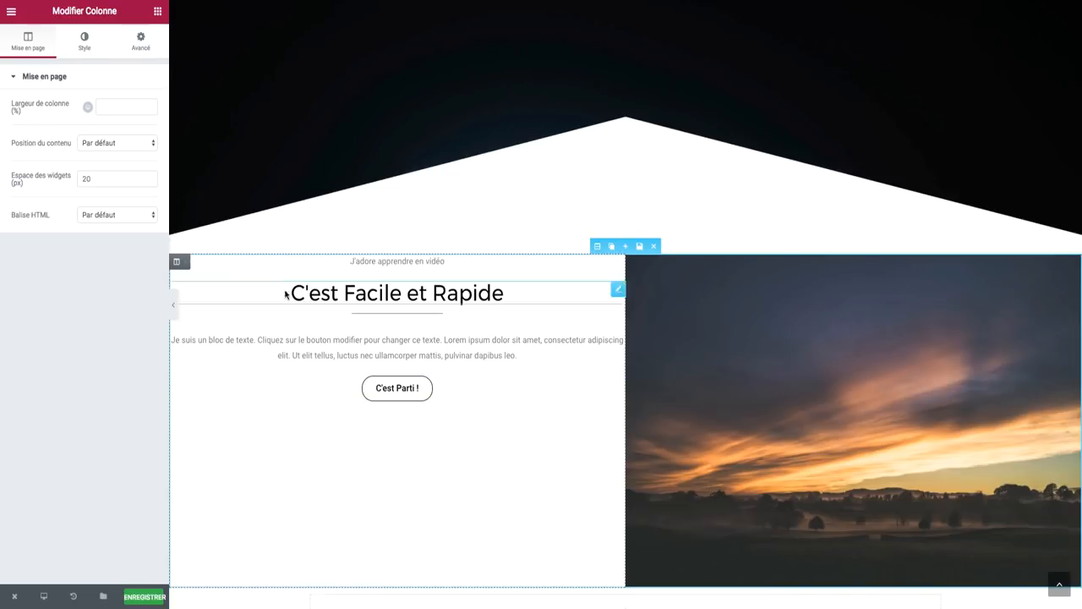
{"action": "left_click", "coordinate": [142, 44]}
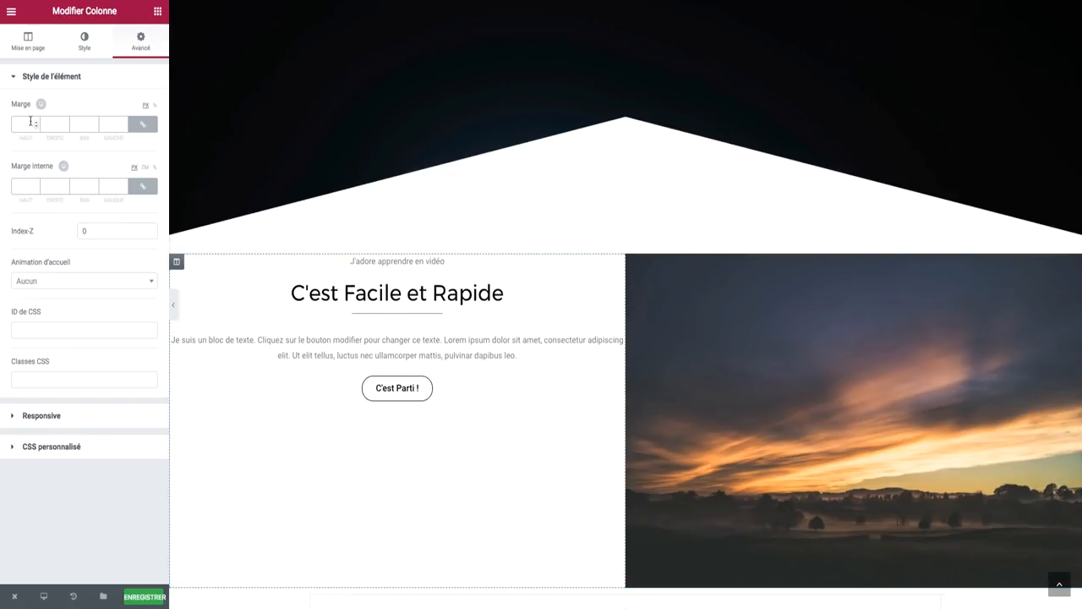
{"action": "left_click", "coordinate": [28, 180]}
{"action": "type", "text": "50"}
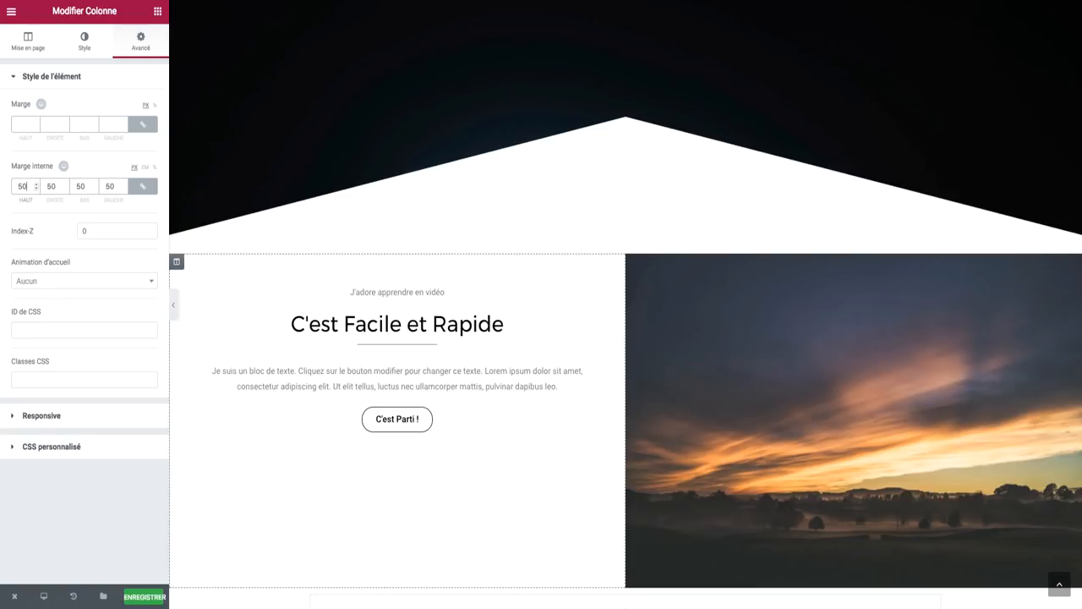
{"action": "left_click", "coordinate": [143, 186]}
{"action": "type", "text": "1"}
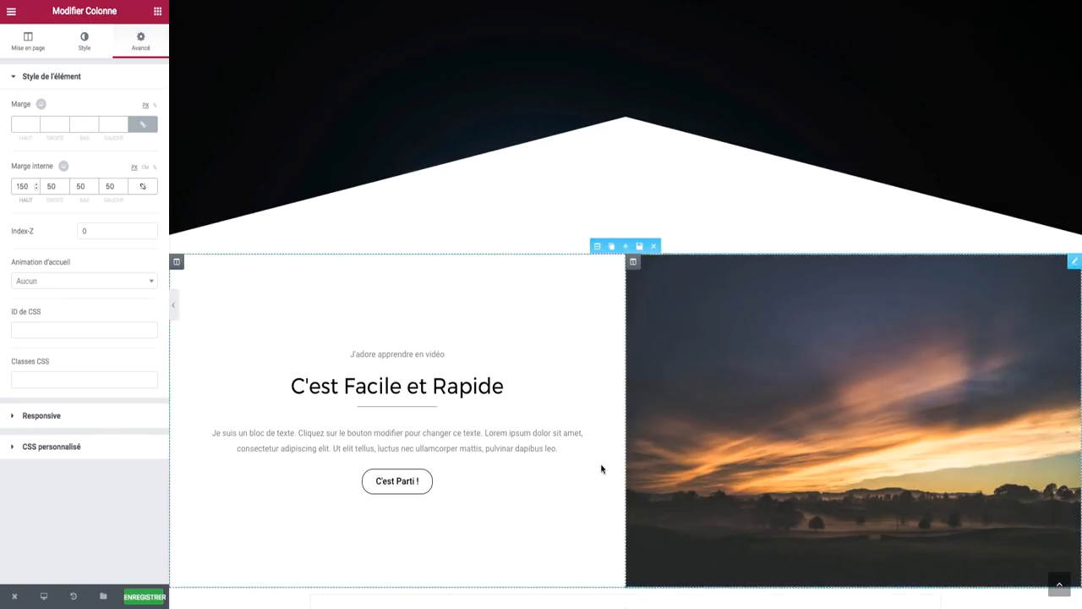
Step: Remove the sunset Image widget from its column and place a Titrage widget there instead
{"action": "scroll", "coordinate": [588, 402], "scroll_direction": "down", "scroll_amount": 1}
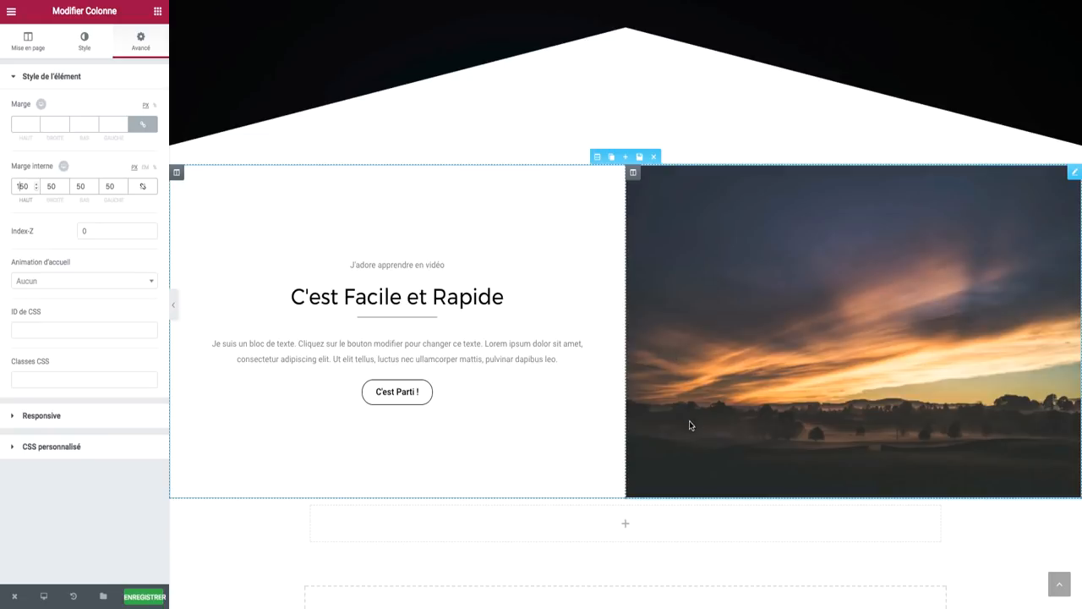
{"action": "left_click", "coordinate": [795, 283]}
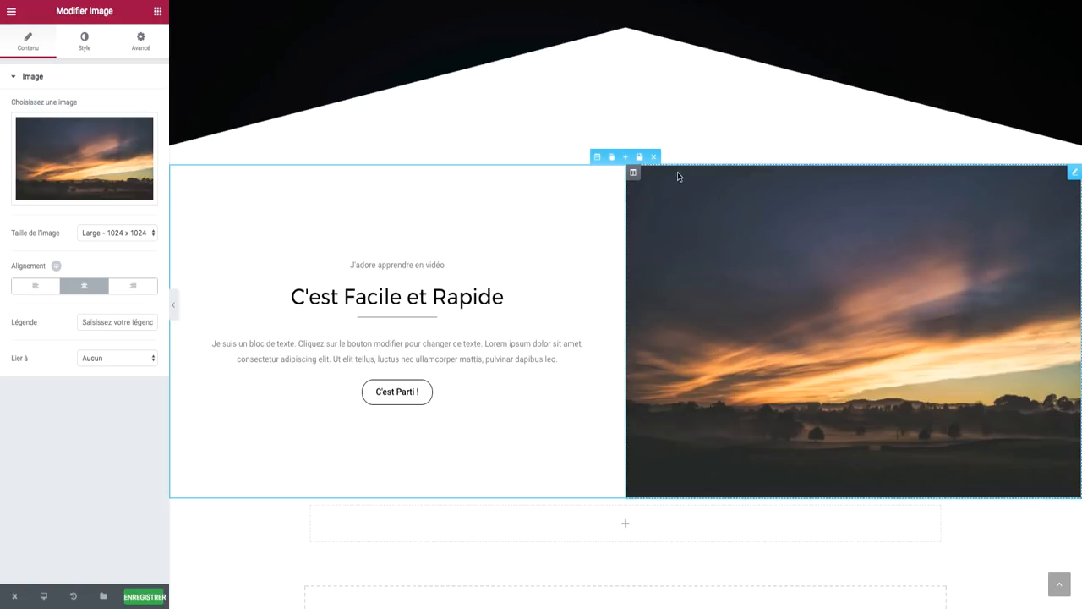
{"action": "mouse_move", "coordinate": [1072, 172]}
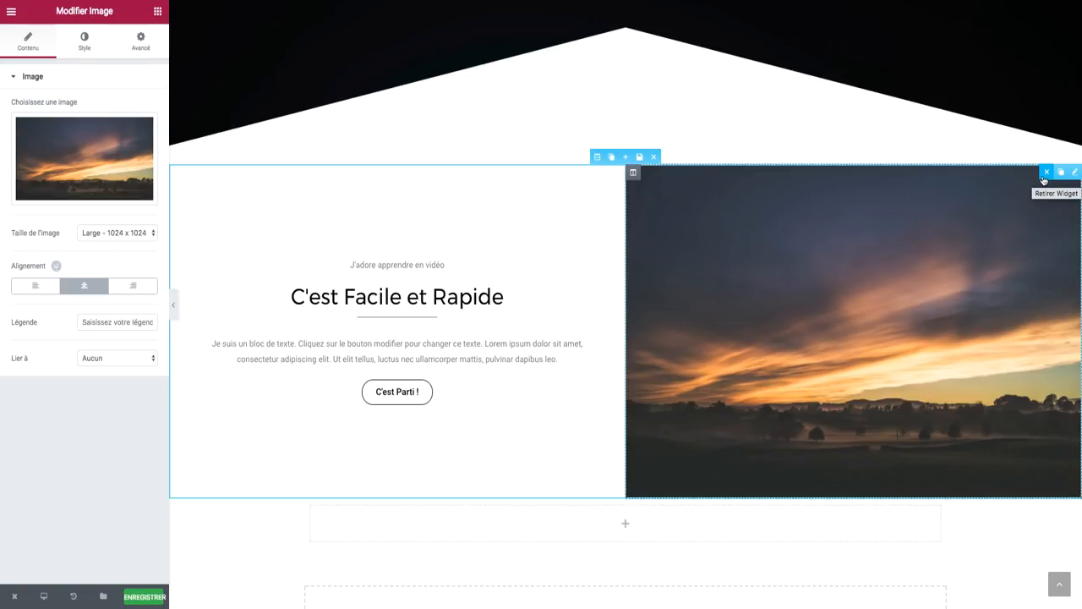
{"action": "left_click", "coordinate": [1046, 175]}
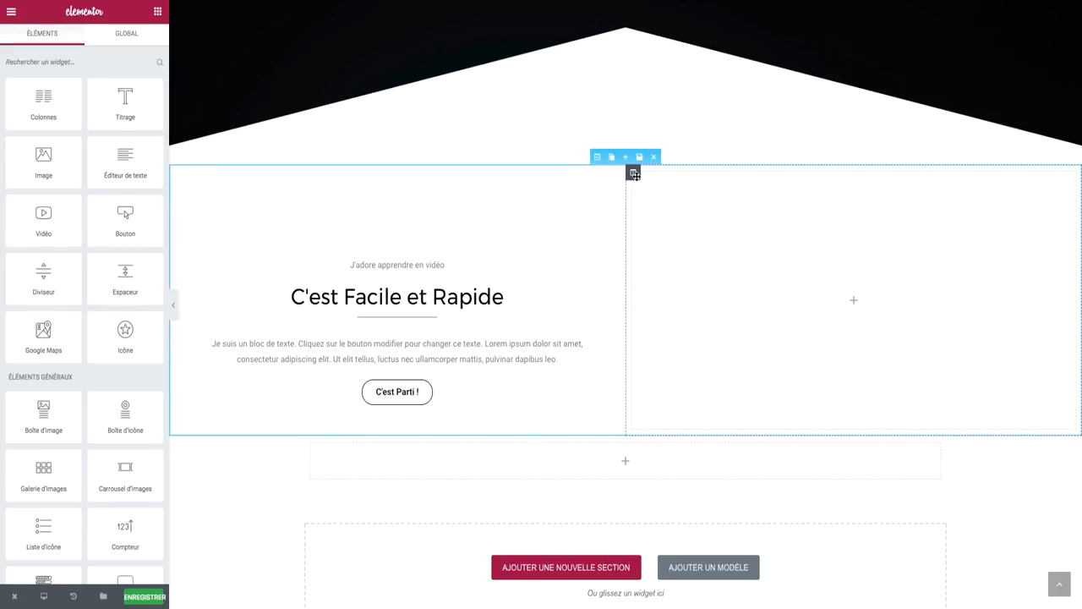
{"action": "left_click_drag", "start_coordinate": [139, 85], "coordinate": [706, 210]}
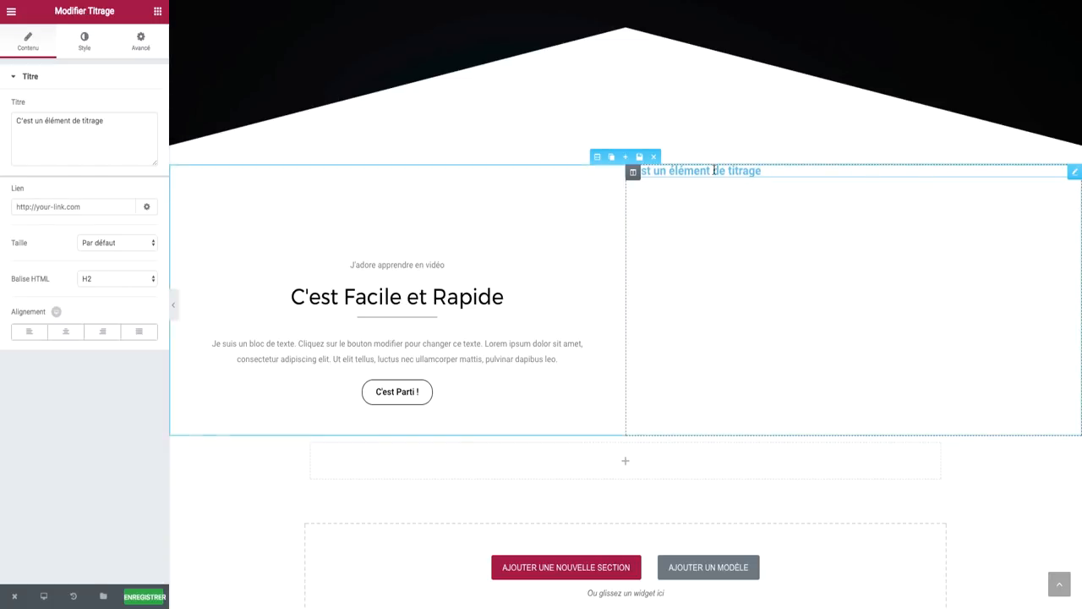
{"action": "left_click", "coordinate": [139, 135]}
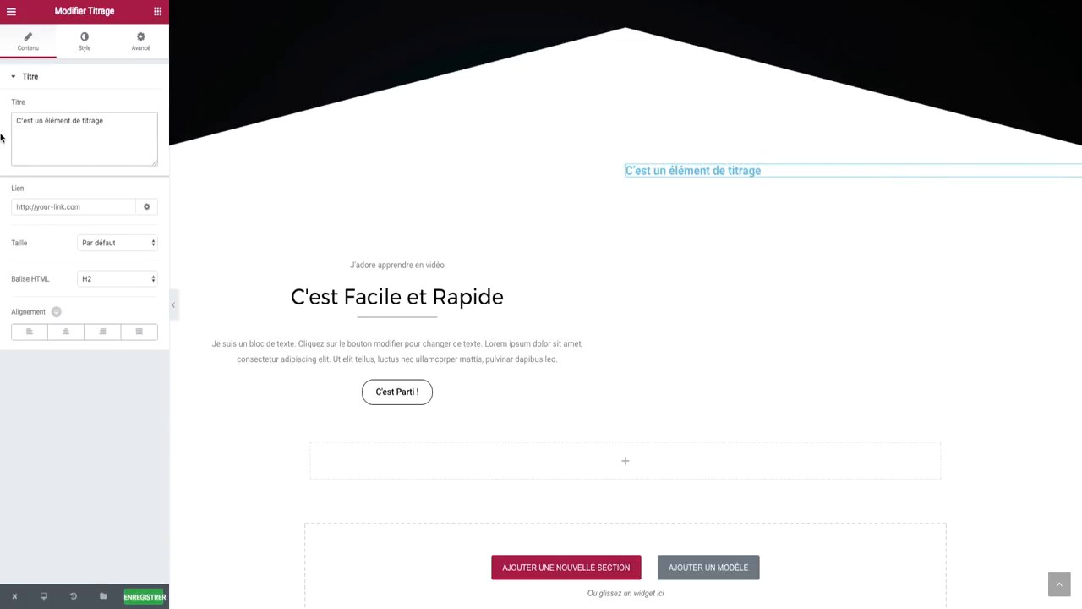
Step: Give the column containing the new Titrage widget a classic background using the sunset image from the media library
{"action": "left_click", "coordinate": [632, 172]}
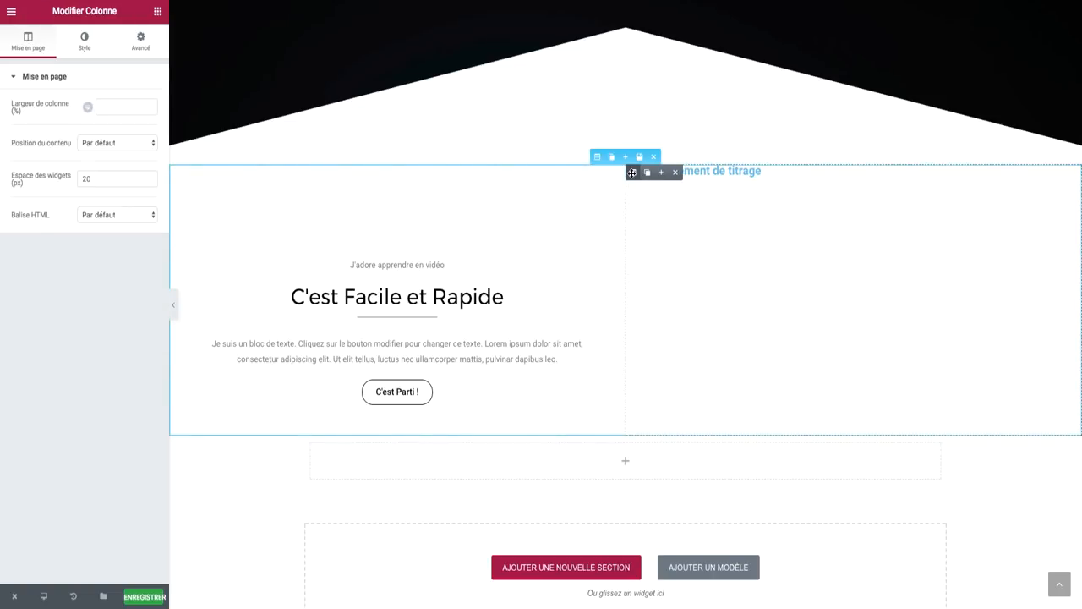
{"action": "left_click", "coordinate": [86, 49]}
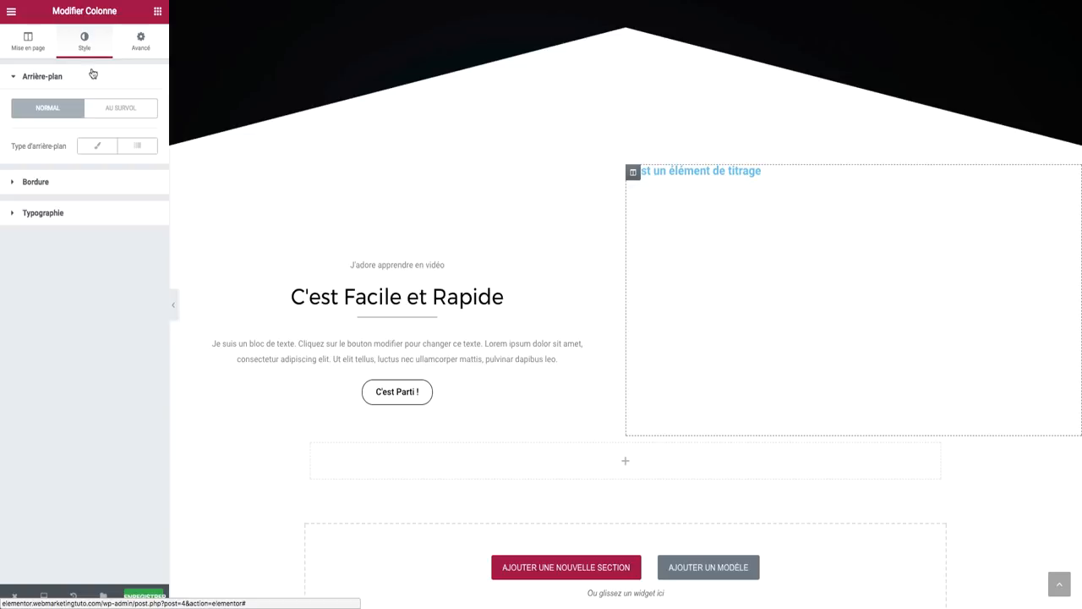
{"action": "left_click", "coordinate": [97, 146]}
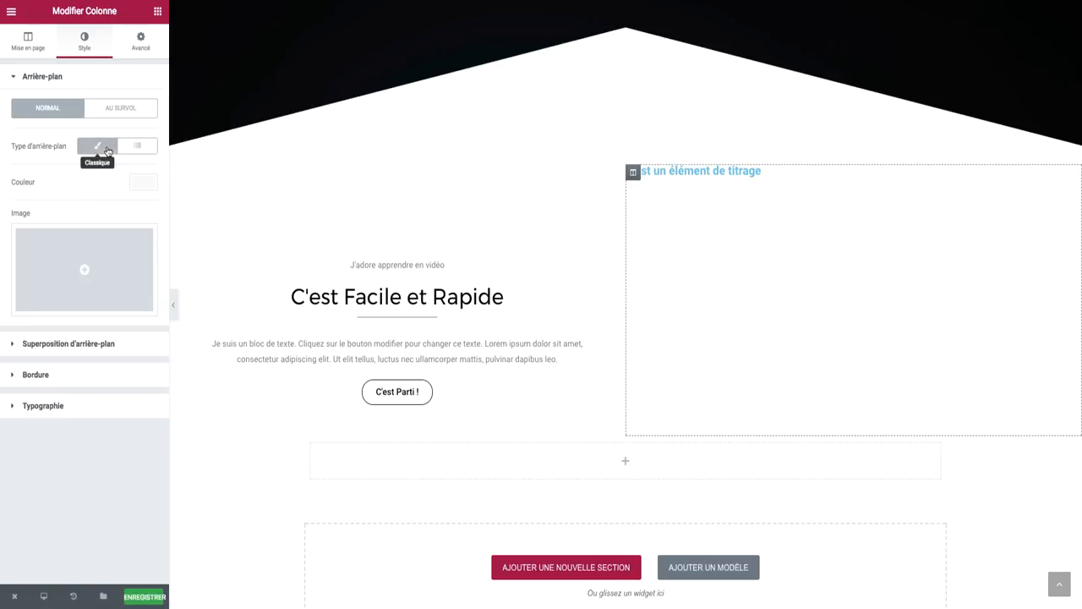
{"action": "left_click", "coordinate": [135, 280]}
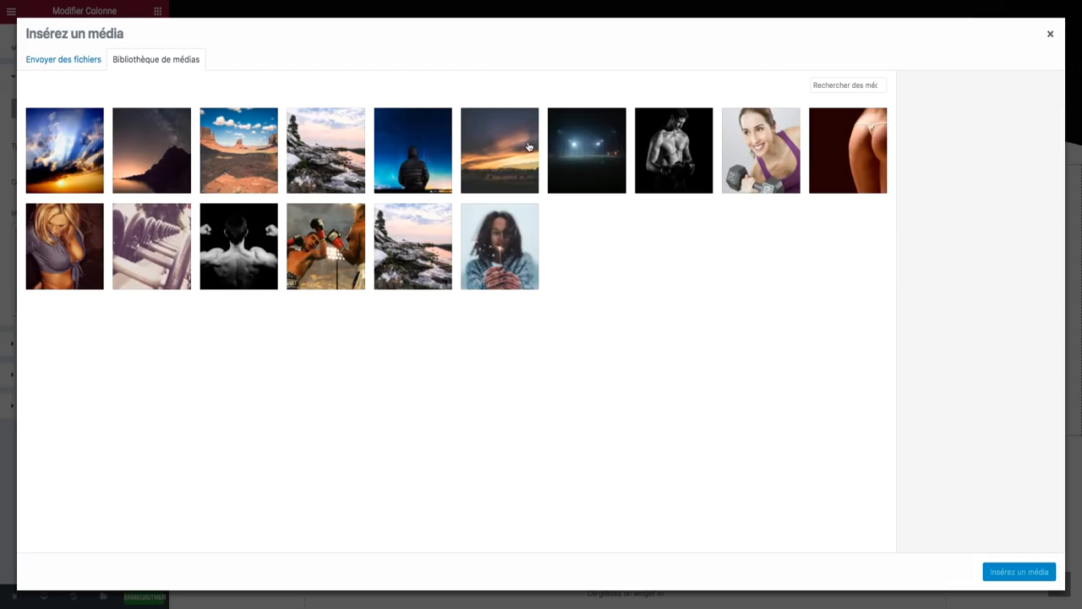
{"action": "left_click", "coordinate": [528, 148]}
{"action": "left_click", "coordinate": [1018, 573]}
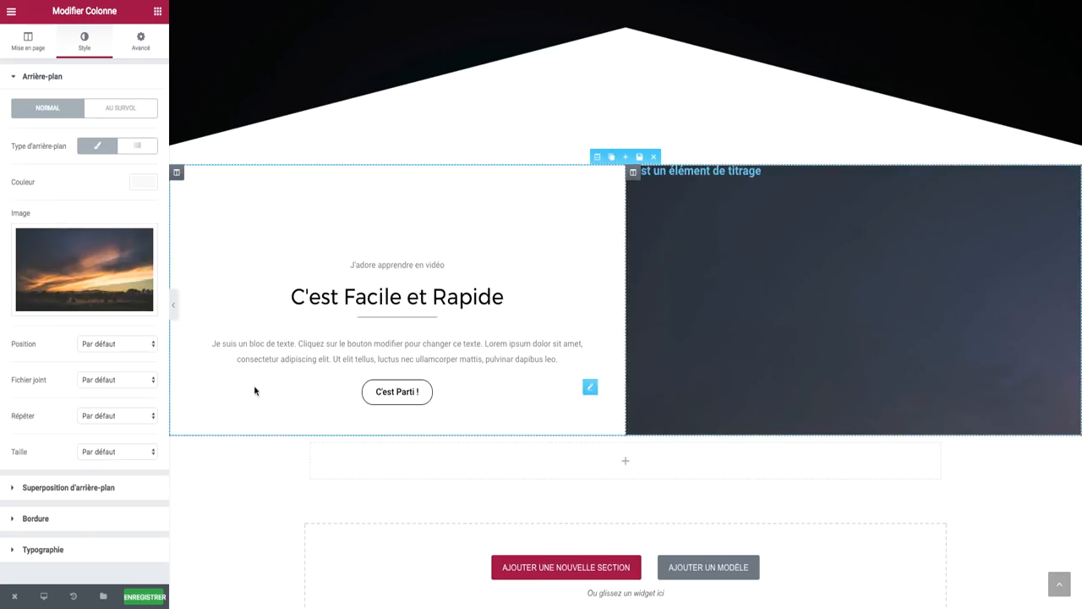
Step: Set the image column's background position to Centre centré and its size to Couvrir
{"action": "left_click", "coordinate": [108, 344]}
{"action": "left_click", "coordinate": [108, 343]}
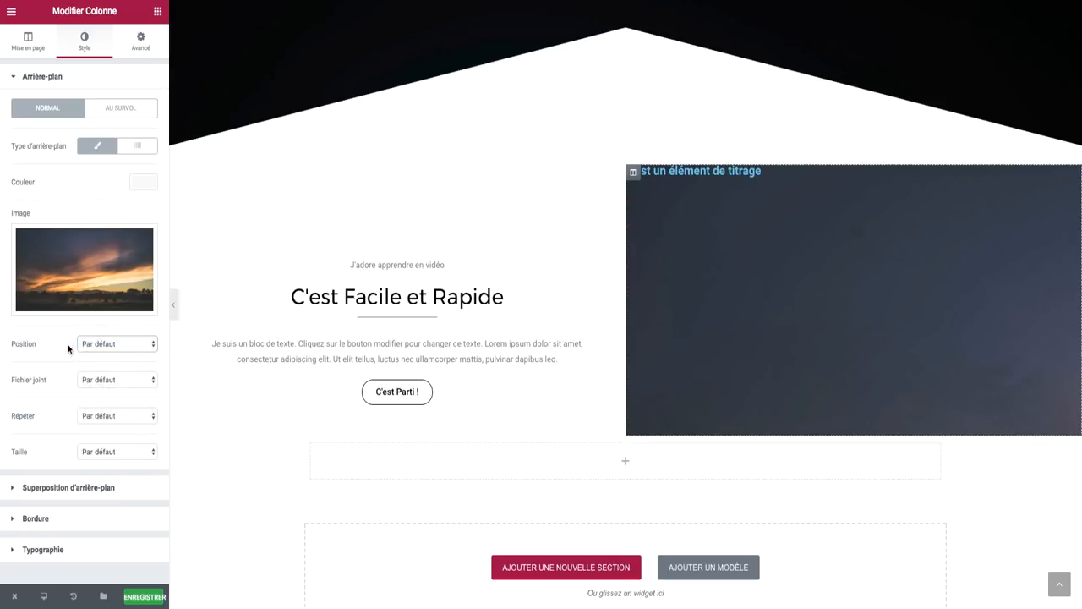
{"action": "left_click", "coordinate": [97, 340]}
{"action": "left_click", "coordinate": [110, 395]}
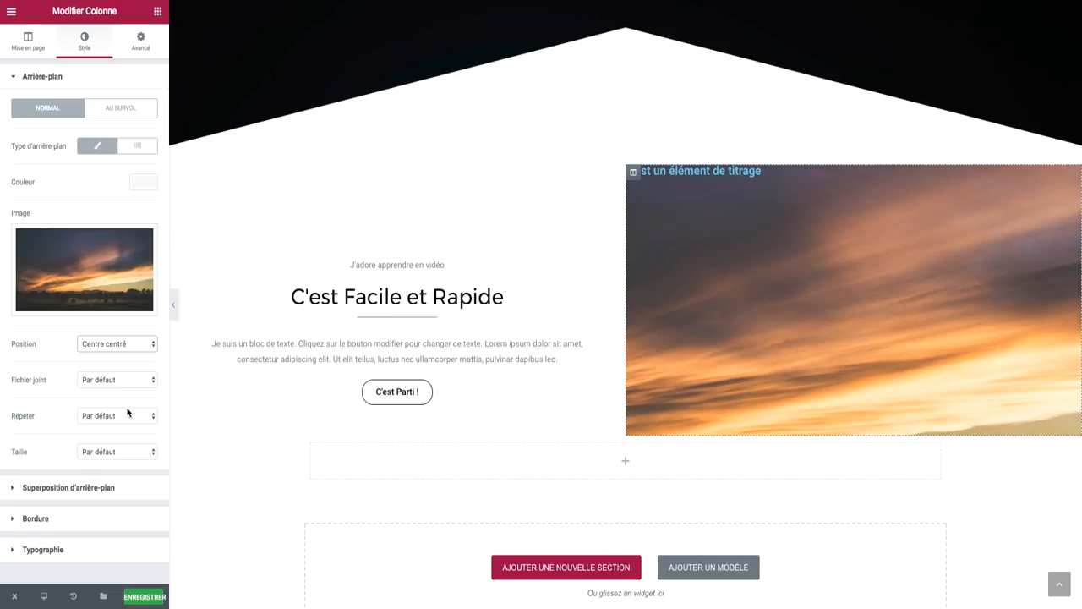
{"action": "left_click", "coordinate": [123, 452]}
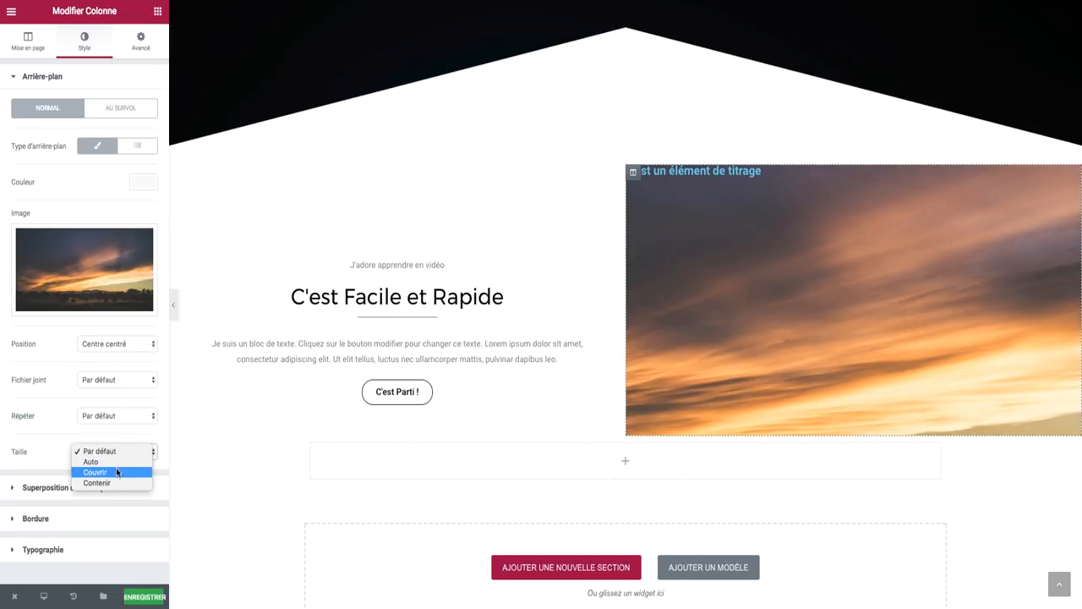
{"action": "left_click", "coordinate": [117, 472]}
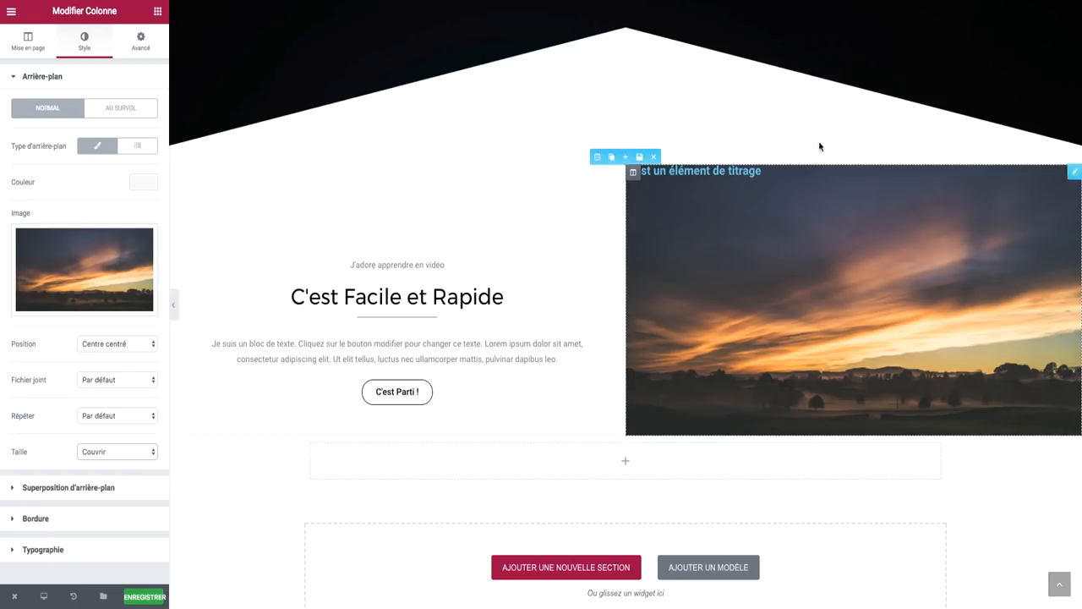
Step: Clear the title text of the Titrage widget in the image column and save the page
{"action": "left_click", "coordinate": [1074, 171]}
{"action": "key", "text": "ctrl+a"}
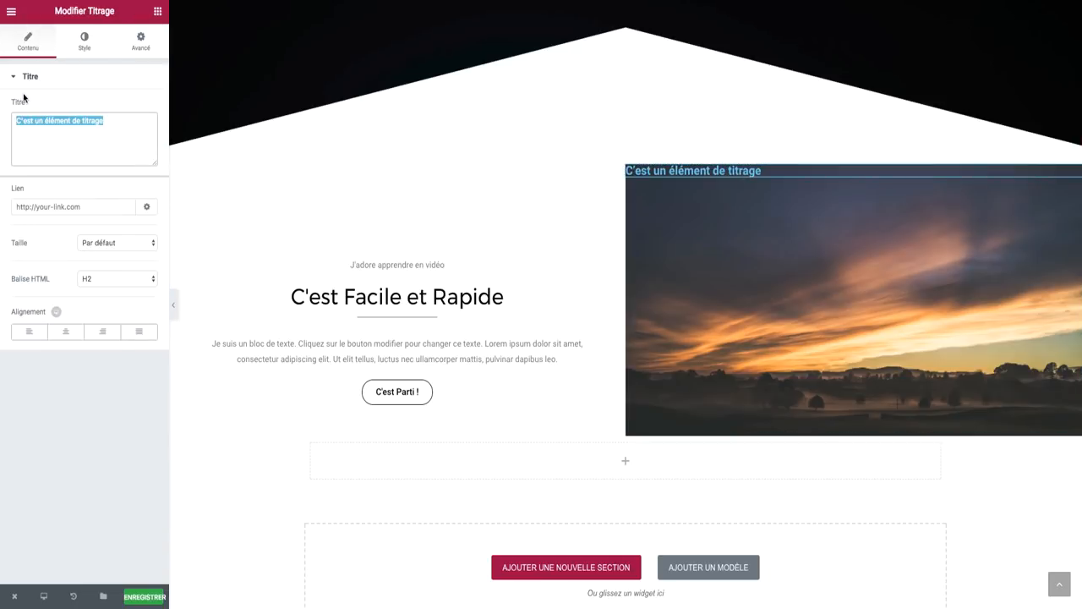
{"action": "key", "text": "BackSpace"}
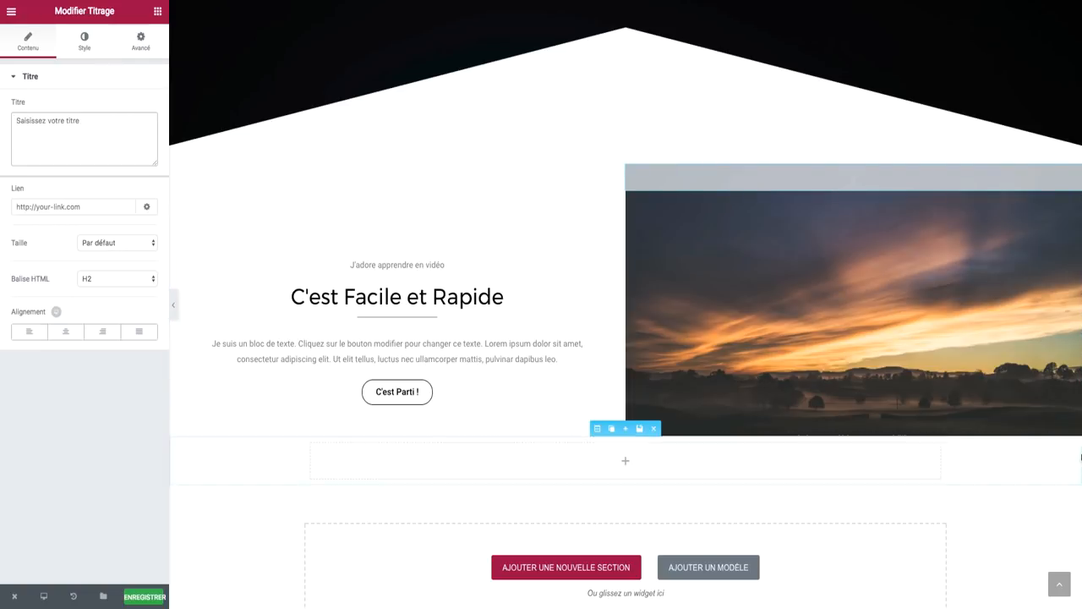
{"action": "left_click", "coordinate": [155, 599]}
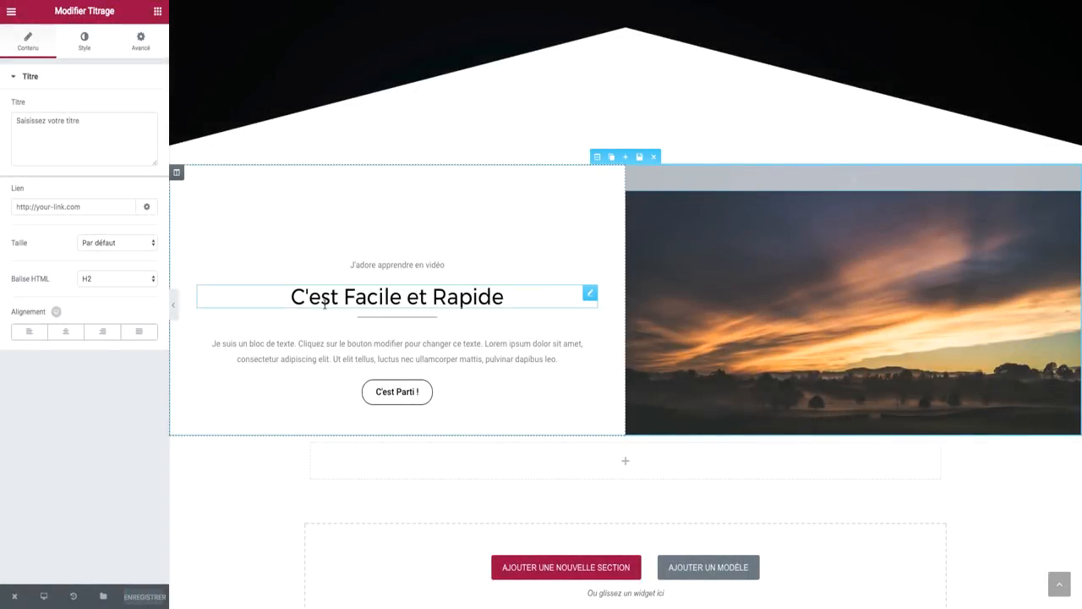
Step: Set the text column's top inner padding to 80 px
{"action": "left_click", "coordinate": [382, 261]}
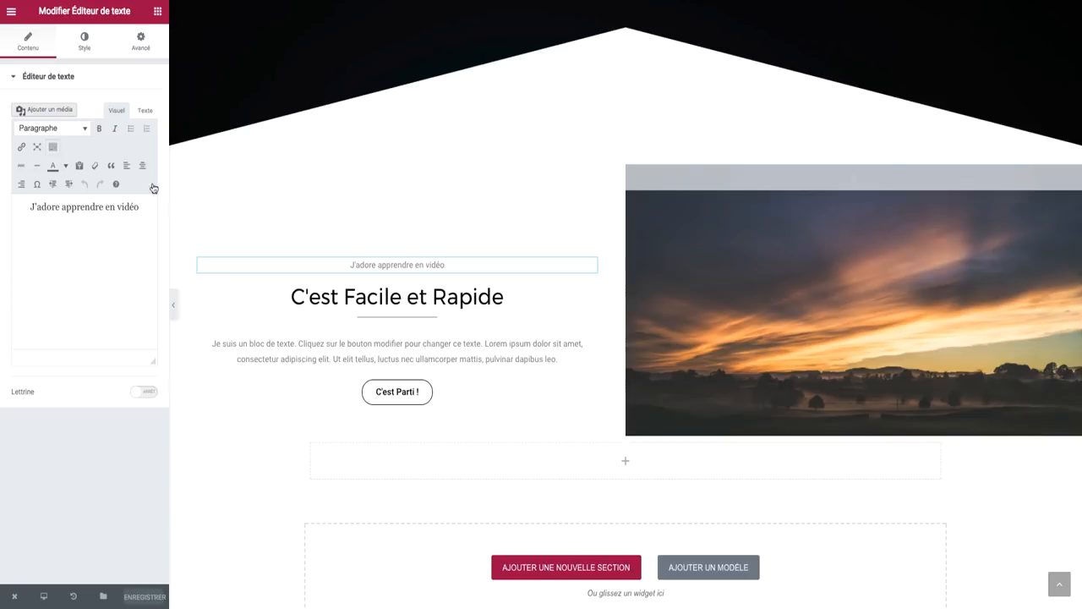
{"action": "left_click", "coordinate": [142, 39]}
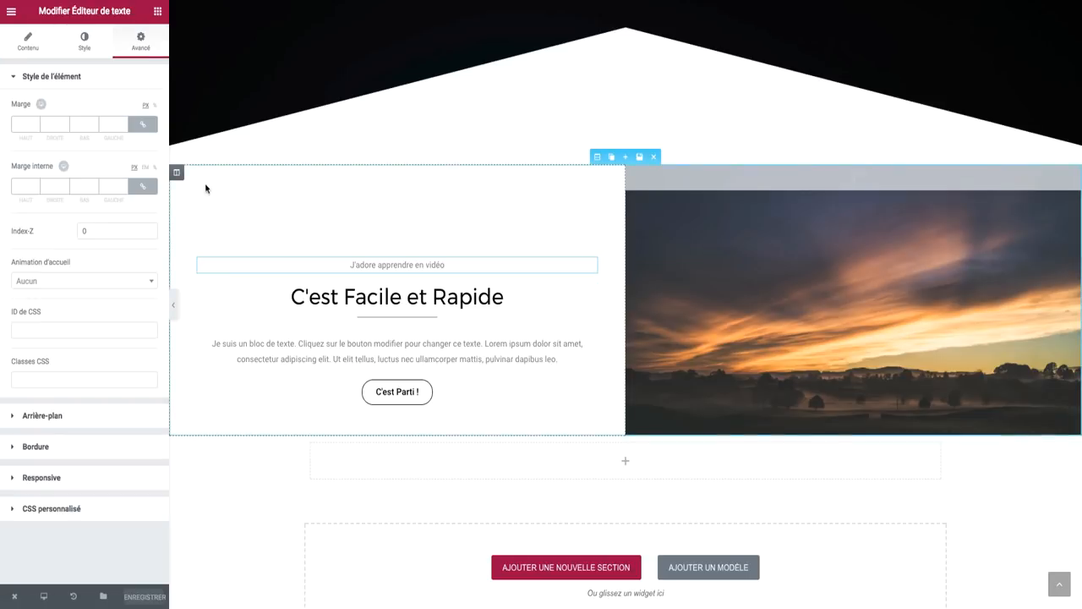
{"action": "left_click", "coordinate": [178, 173]}
{"action": "left_click", "coordinate": [142, 39]}
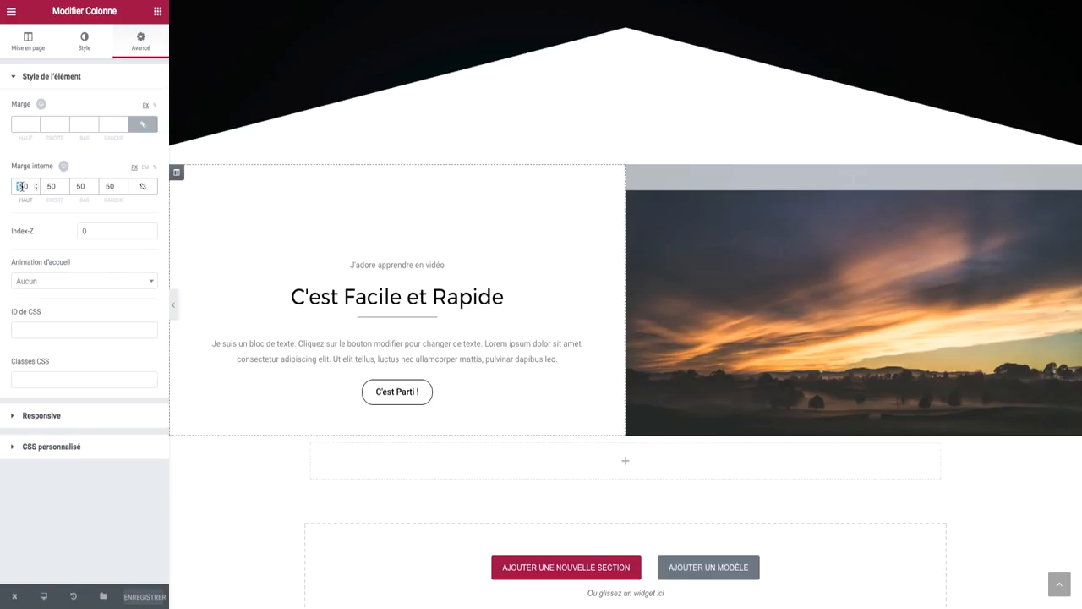
{"action": "key", "text": "BackSpace"}
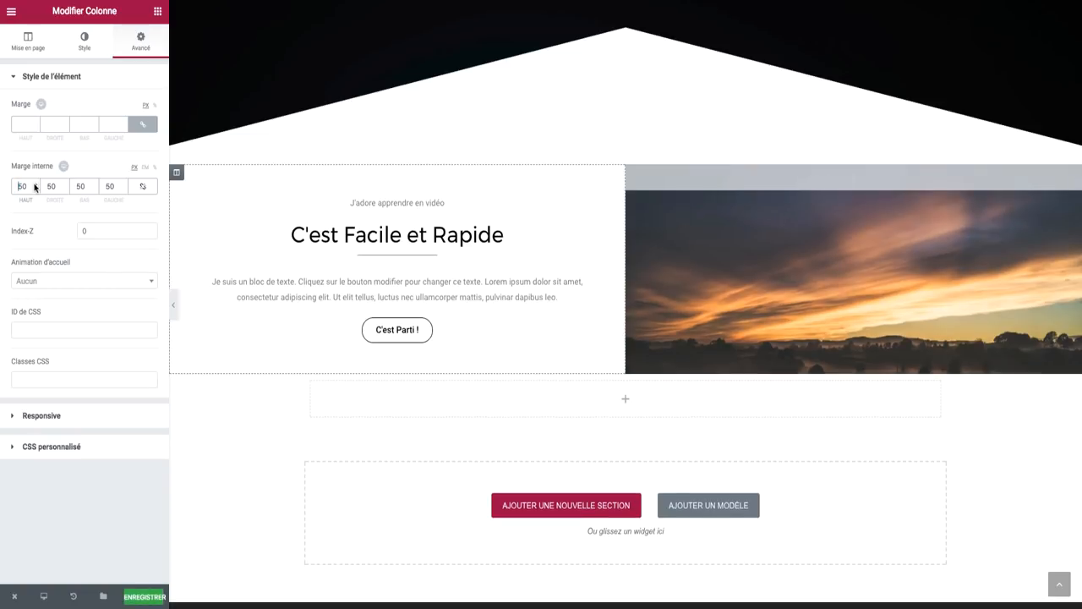
{"action": "type", "text": "8"}
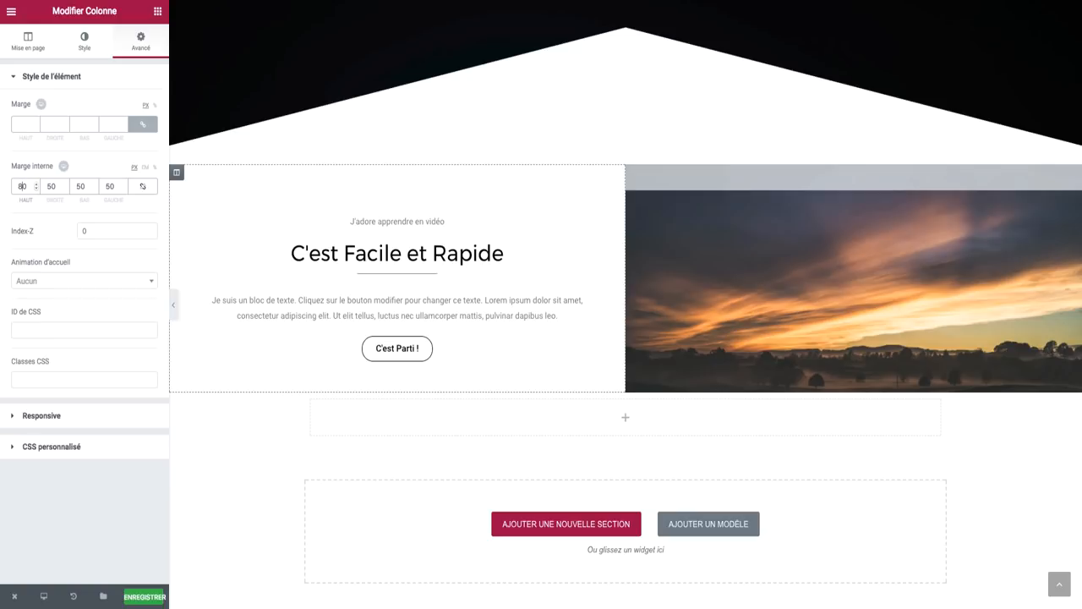
Step: Give the body paragraph's text widget 30 px of inner padding on all sides
{"action": "left_click", "coordinate": [321, 455]}
{"action": "left_click", "coordinate": [254, 311]}
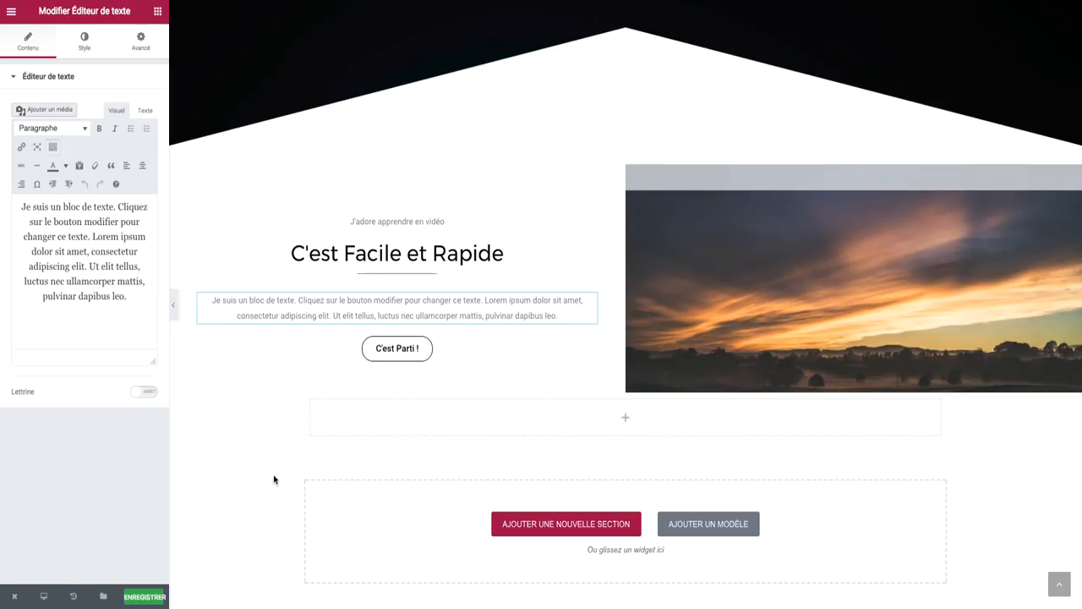
{"action": "left_click", "coordinate": [367, 250]}
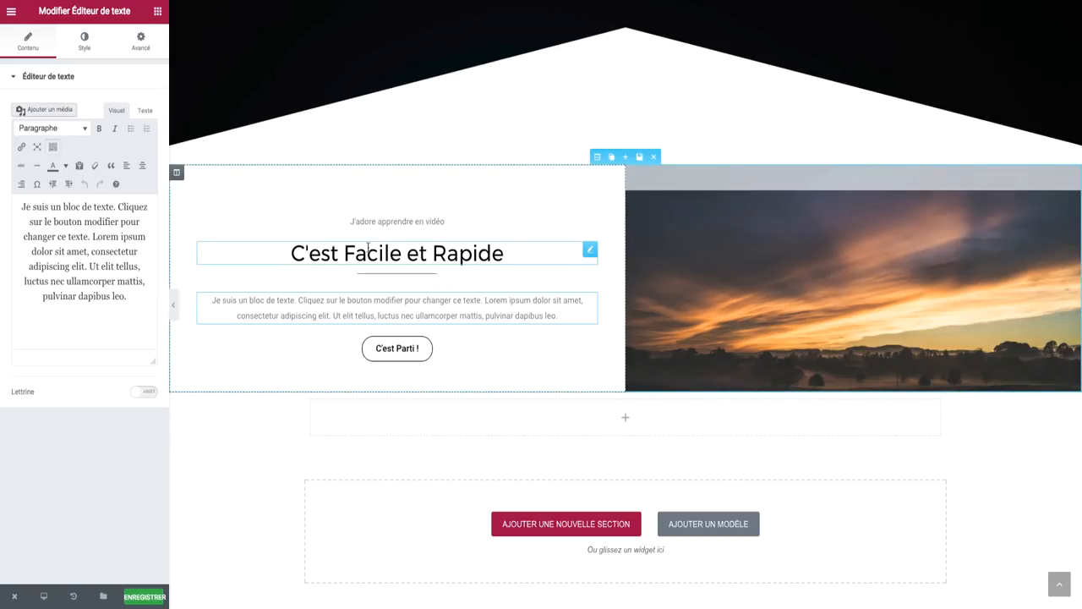
{"action": "left_click", "coordinate": [329, 300]}
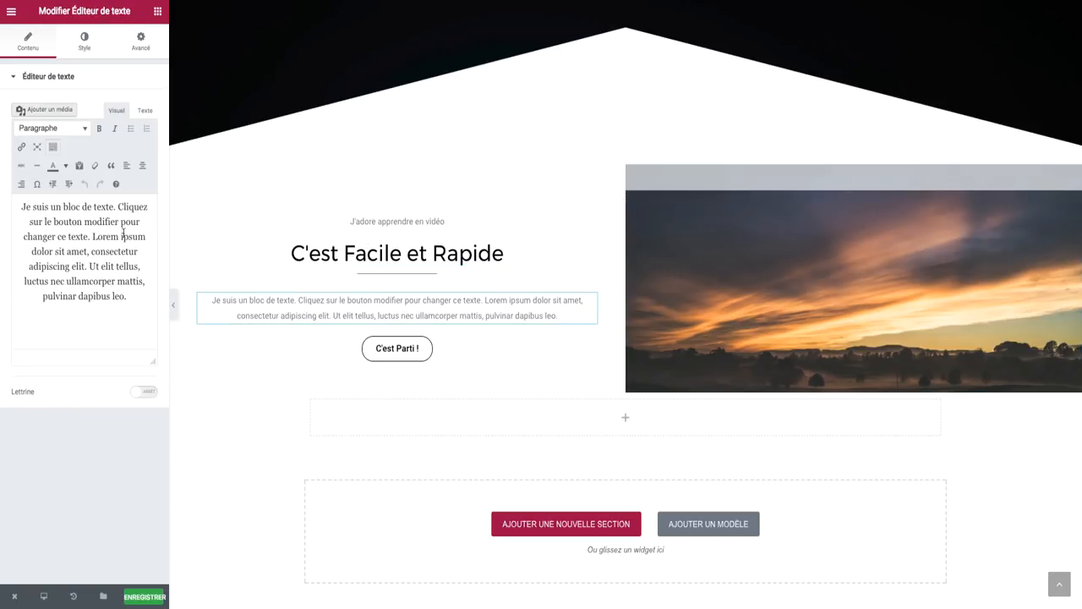
{"action": "left_click", "coordinate": [135, 47]}
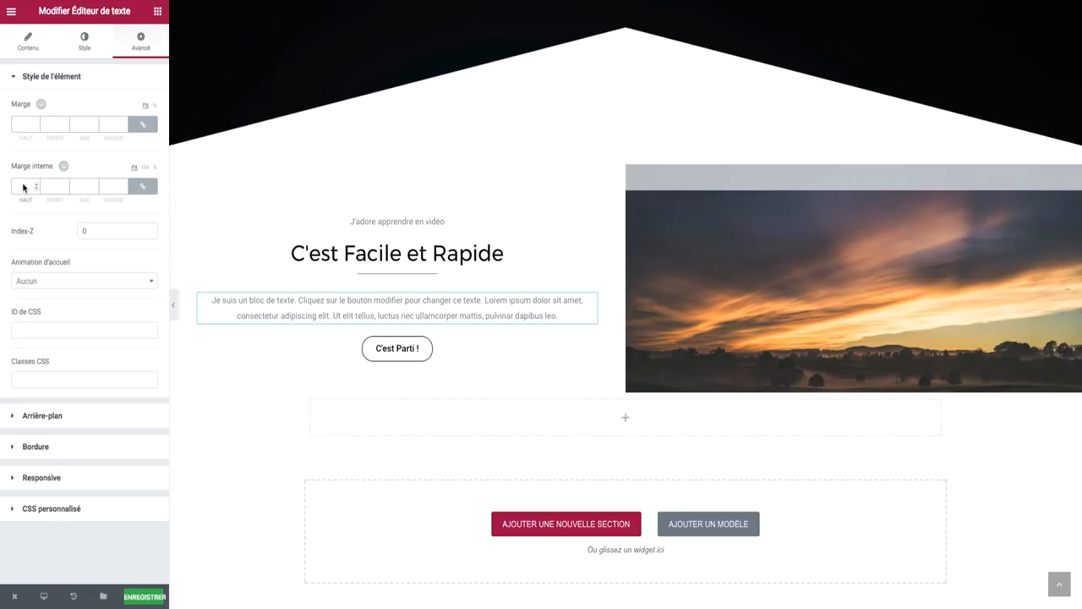
{"action": "type", "text": "30"}
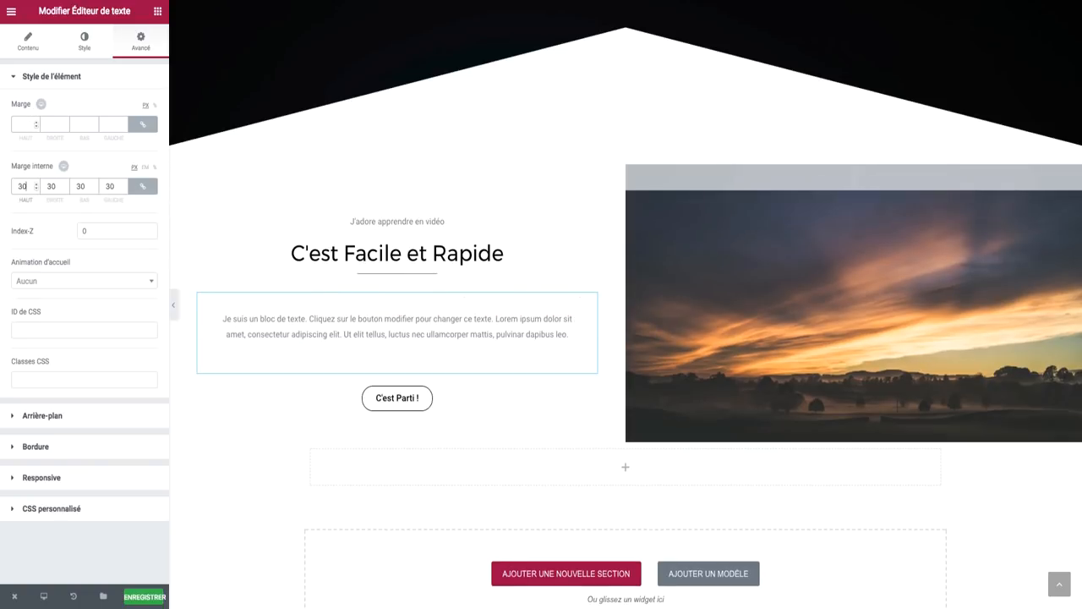
Step: Unlink the paragraph's inner padding values and set the top and bottom ones to 0
{"action": "left_click", "coordinate": [139, 182]}
{"action": "left_click", "coordinate": [61, 186]}
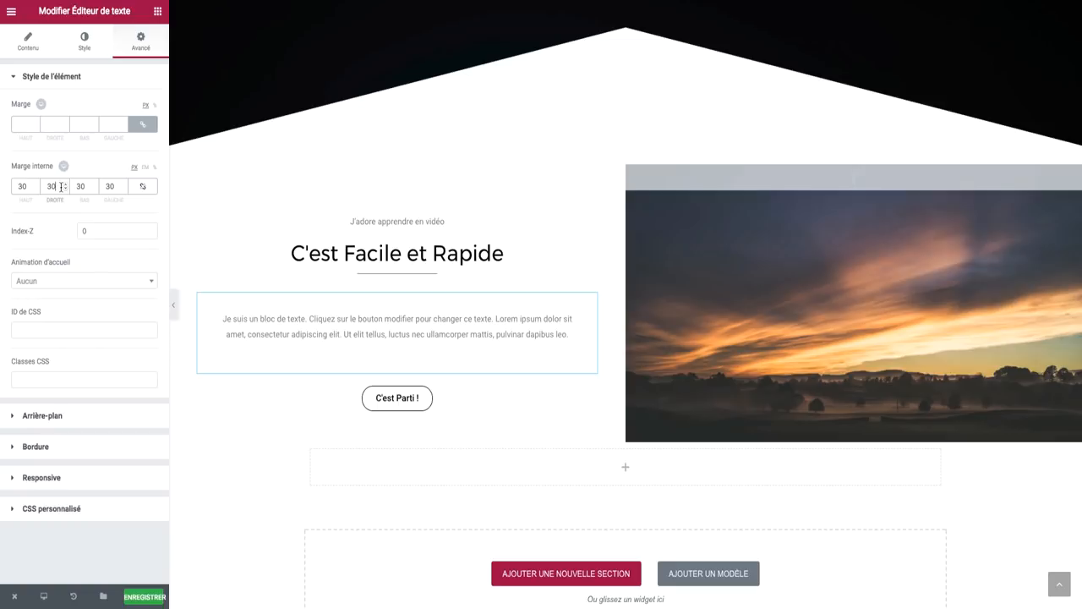
{"action": "left_click_drag", "start_coordinate": [31, 187], "coordinate": [14, 188]}
{"action": "type", "text": "0"}
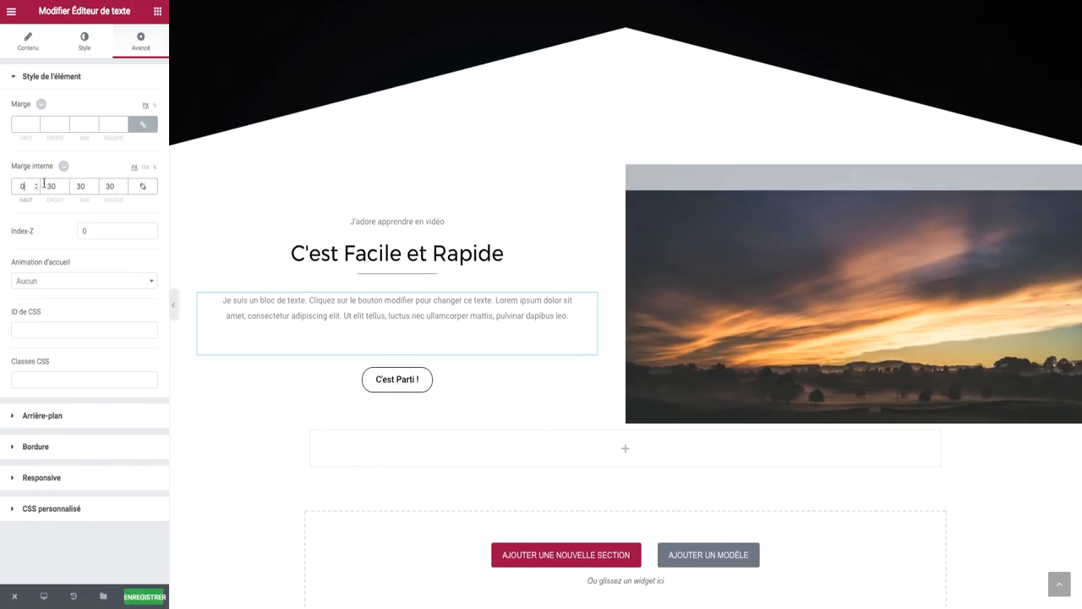
{"action": "left_click", "coordinate": [95, 189]}
{"action": "type", "text": "0"}
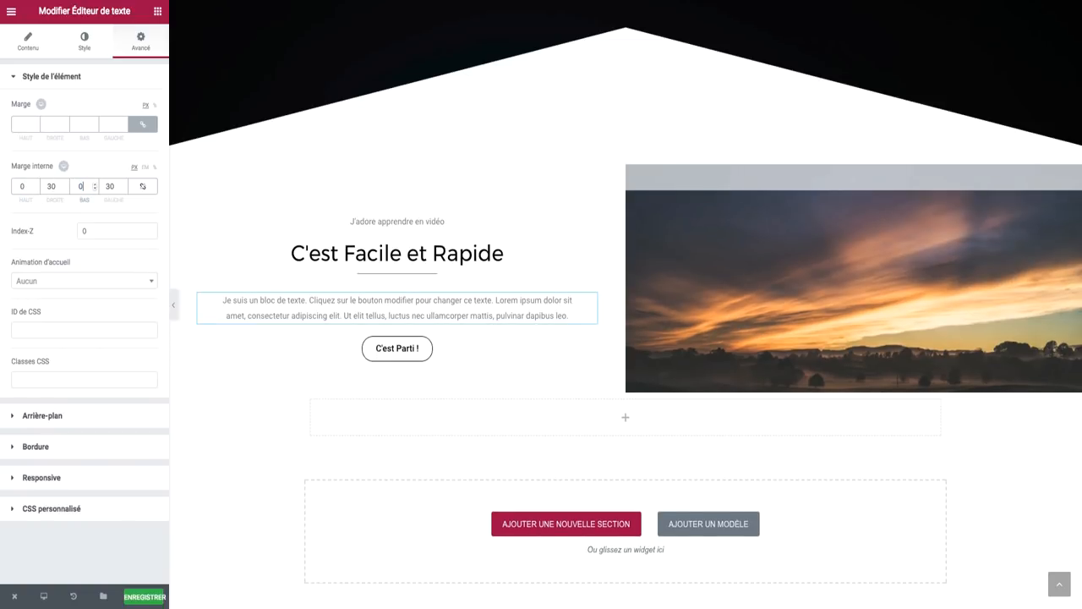
Step: Set the paragraph's right and left inner padding to 60 px
{"action": "left_click_drag", "start_coordinate": [51, 186], "coordinate": [46, 186]}
{"action": "type", "text": "60"}
{"action": "left_click", "coordinate": [109, 187]}
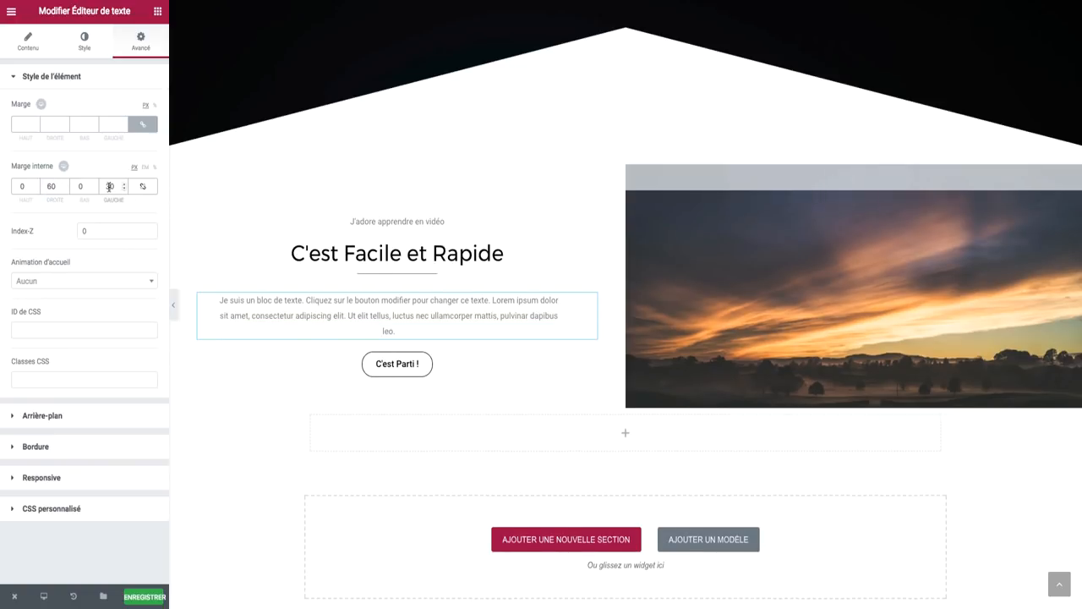
{"action": "type", "text": "6"}
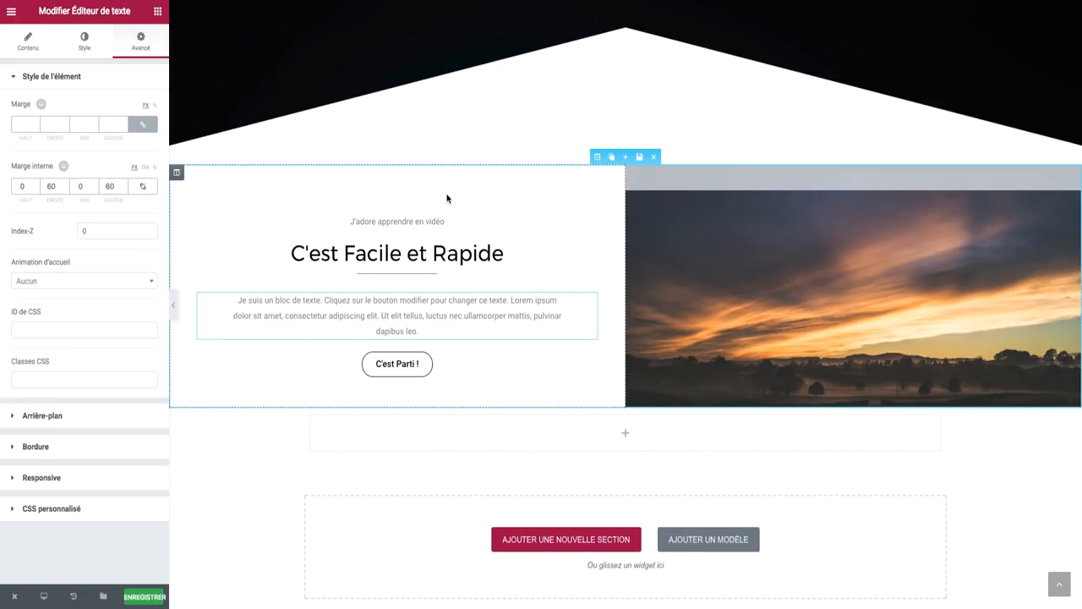
Step: Duplicate the whole two-column section twice
{"action": "left_click", "coordinate": [455, 247]}
{"action": "left_click", "coordinate": [440, 313]}
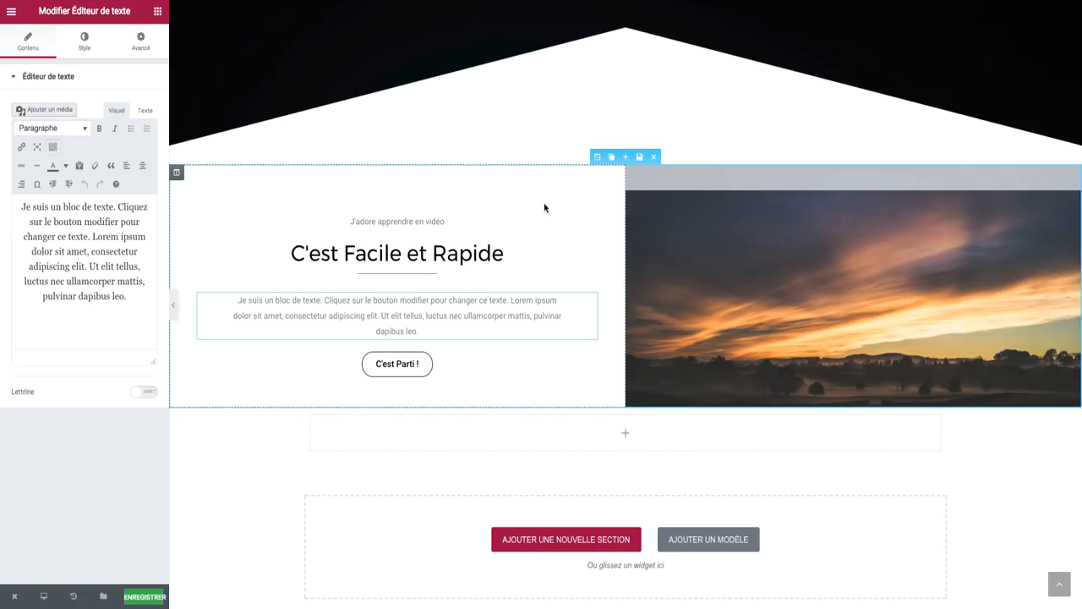
{"action": "left_click", "coordinate": [585, 222]}
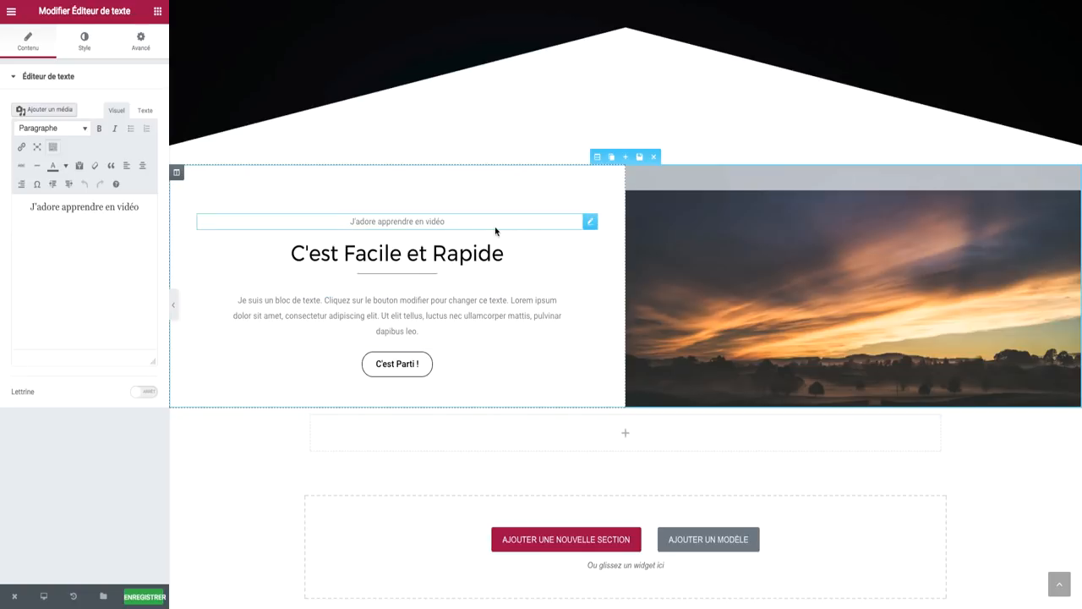
{"action": "left_click", "coordinate": [612, 157]}
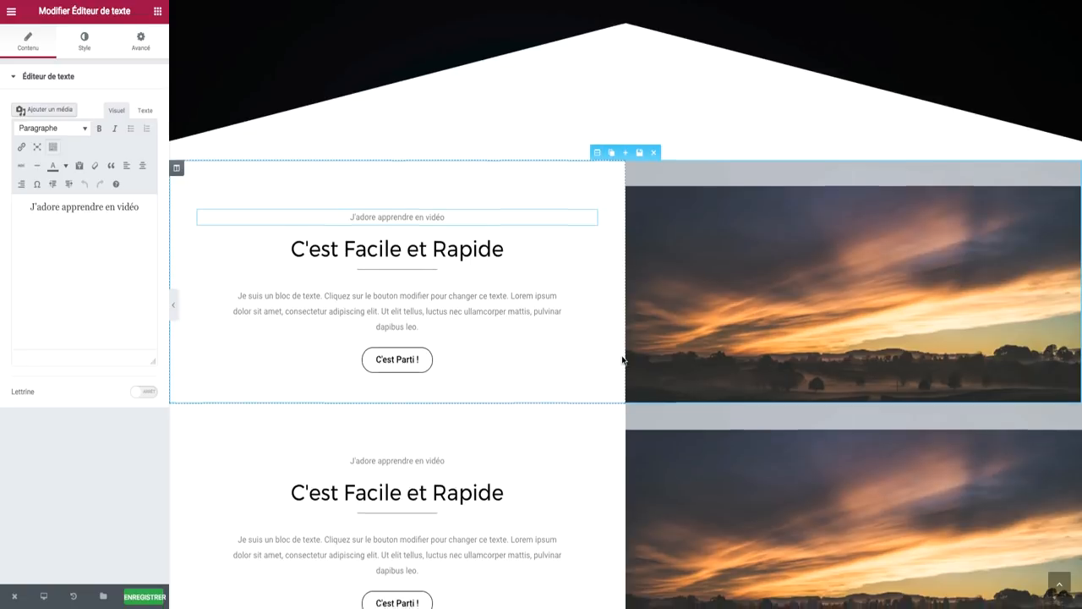
Step: Swap the columns of the second section so the image column comes before the text column
{"action": "scroll", "coordinate": [723, 338], "scroll_direction": "down", "scroll_amount": 2}
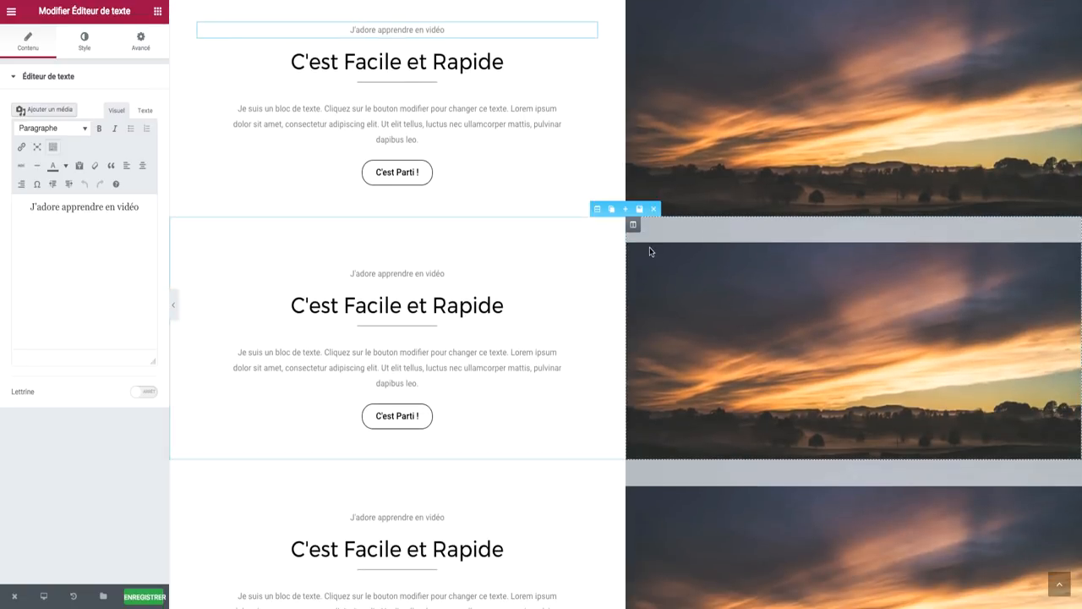
{"action": "left_click_drag", "start_coordinate": [633, 224], "coordinate": [484, 268]}
{"action": "left_click_drag", "start_coordinate": [633, 224], "coordinate": [217, 285]}
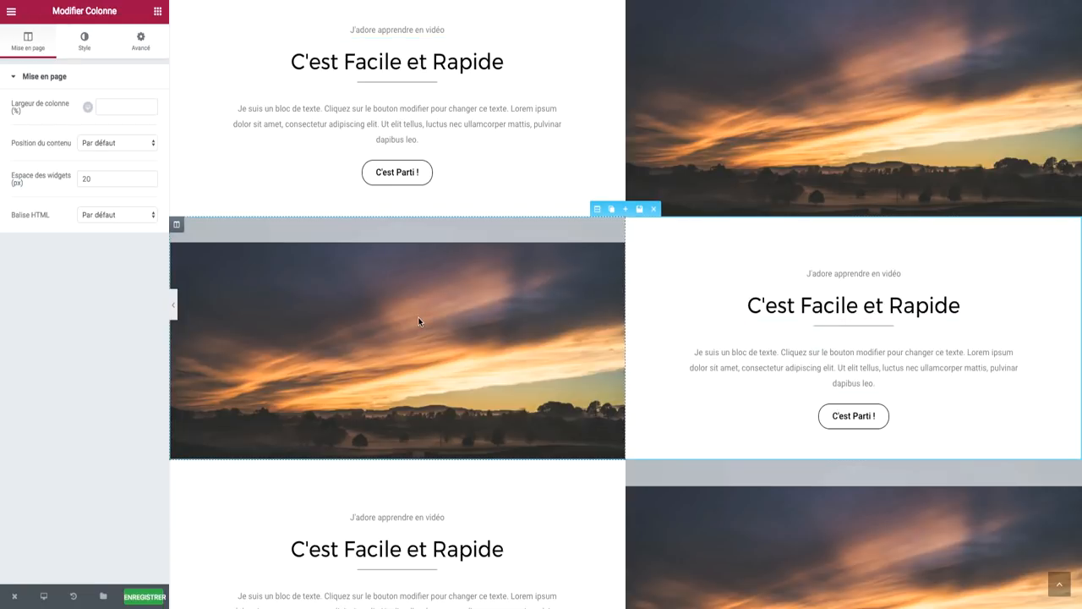
Step: Replace the second section's column background with the media library picture of a hooded person under a blue starry sky
{"action": "left_click", "coordinate": [84, 43]}
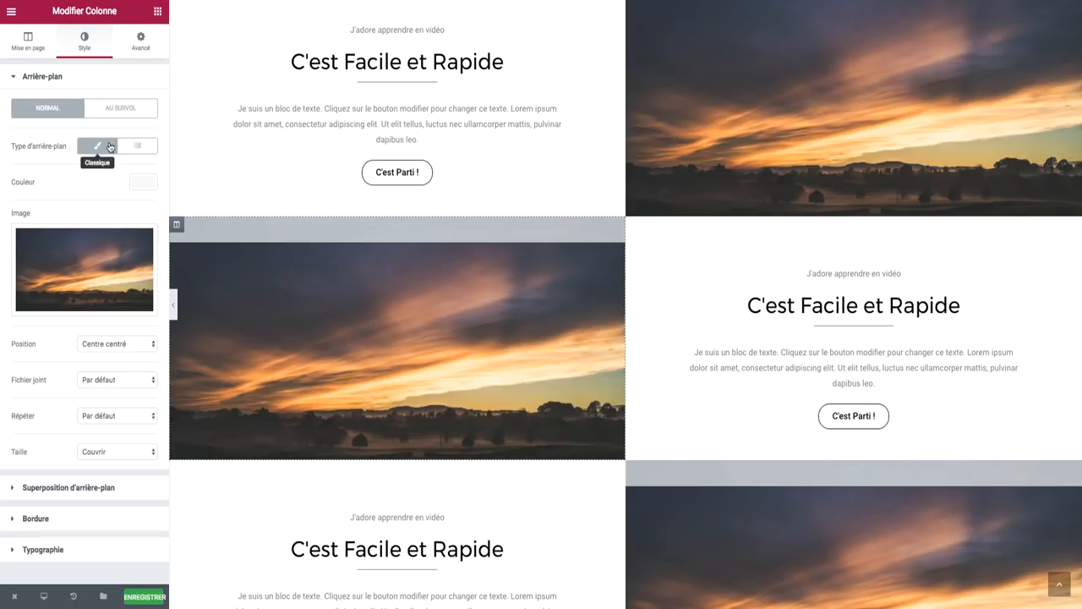
{"action": "left_click", "coordinate": [98, 146]}
{"action": "left_click", "coordinate": [97, 146]}
{"action": "left_click", "coordinate": [100, 254]}
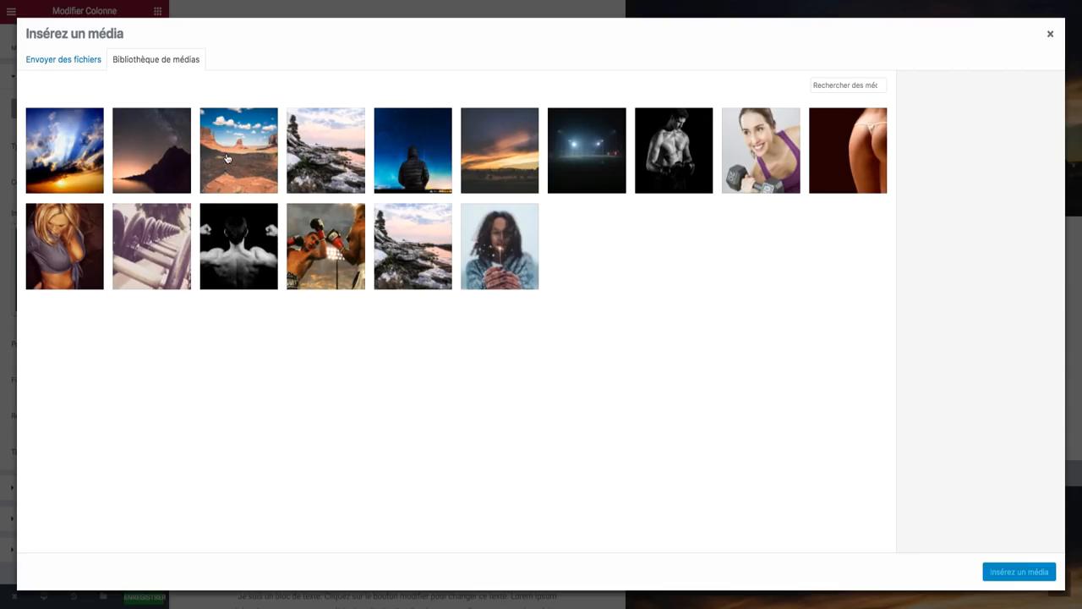
{"action": "left_click", "coordinate": [406, 172]}
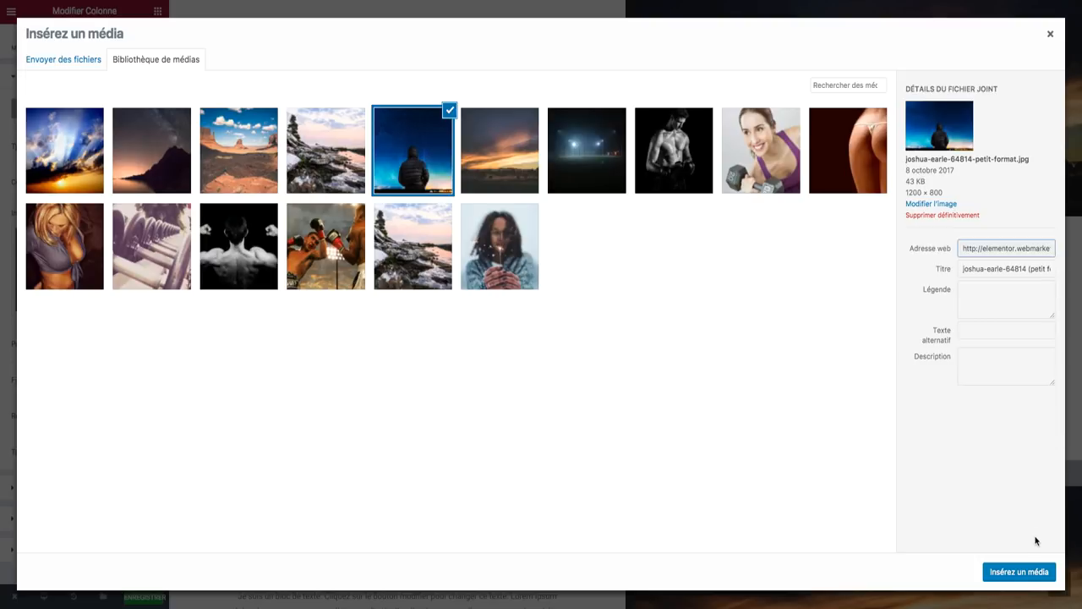
{"action": "left_click", "coordinate": [1027, 552]}
{"action": "left_click", "coordinate": [1021, 572]}
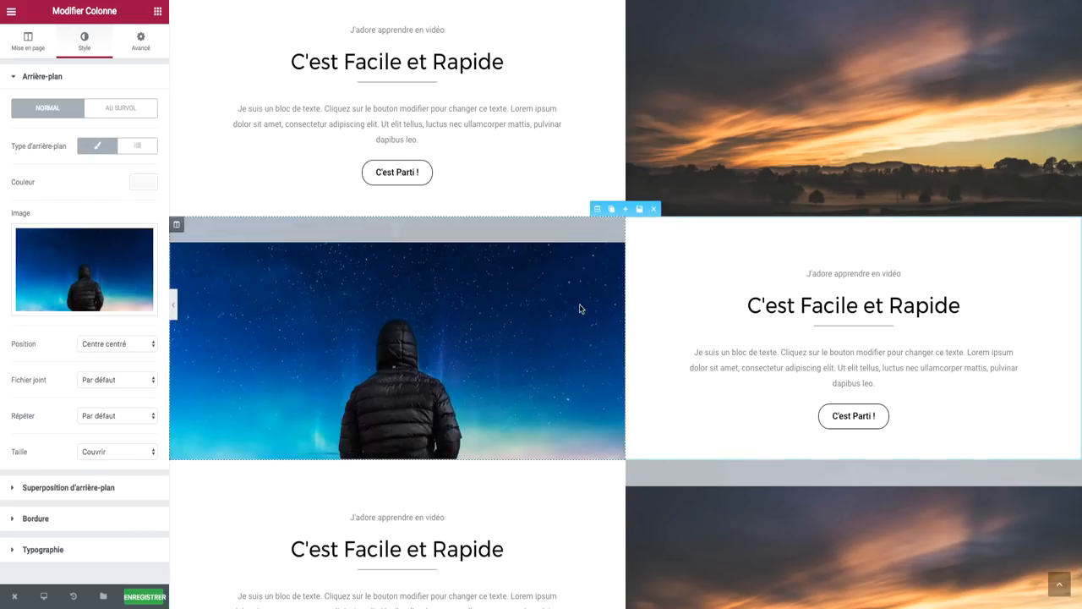
Step: Replace the third section's column background with the media library picture Shooting-Star-and-mountain-high.jpg
{"action": "scroll", "coordinate": [580, 308], "scroll_direction": "down", "scroll_amount": 2}
{"action": "scroll", "coordinate": [701, 408], "scroll_direction": "down", "scroll_amount": 2}
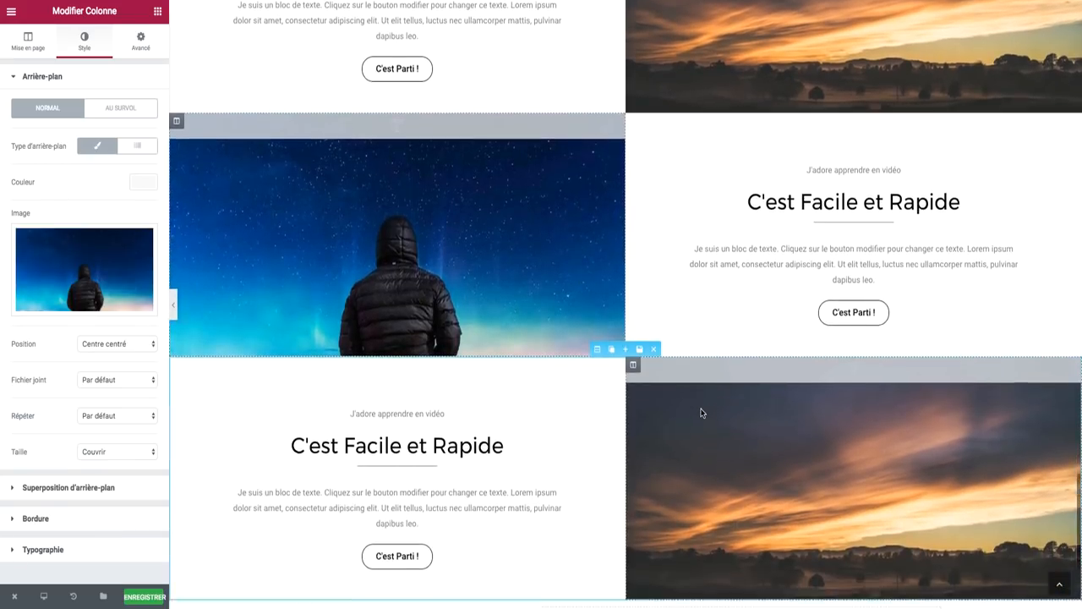
{"action": "left_click", "coordinate": [631, 318]}
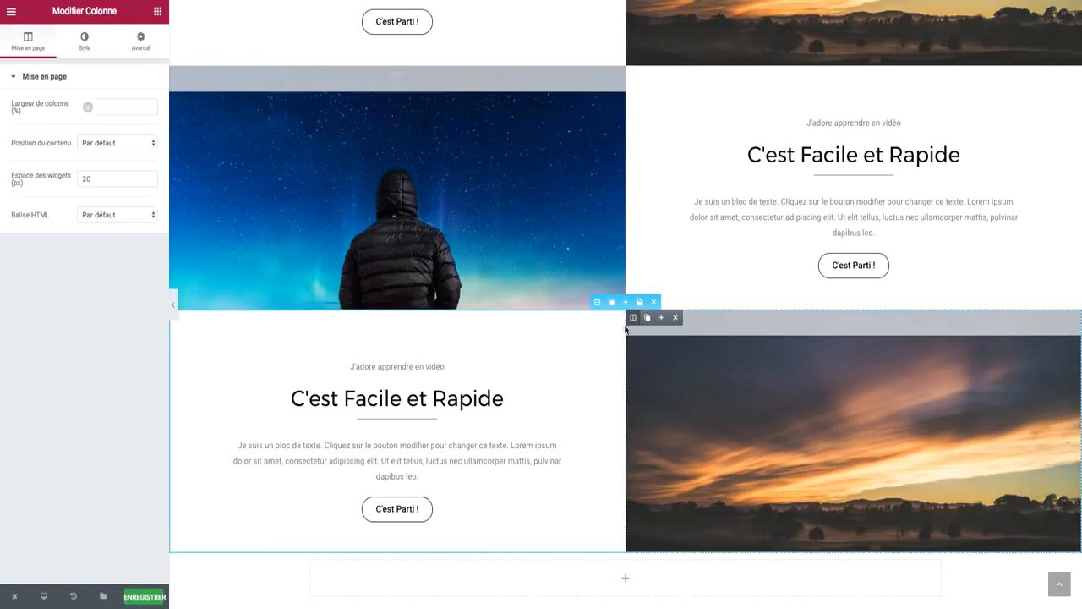
{"action": "left_click", "coordinate": [84, 40]}
{"action": "left_click", "coordinate": [88, 234]}
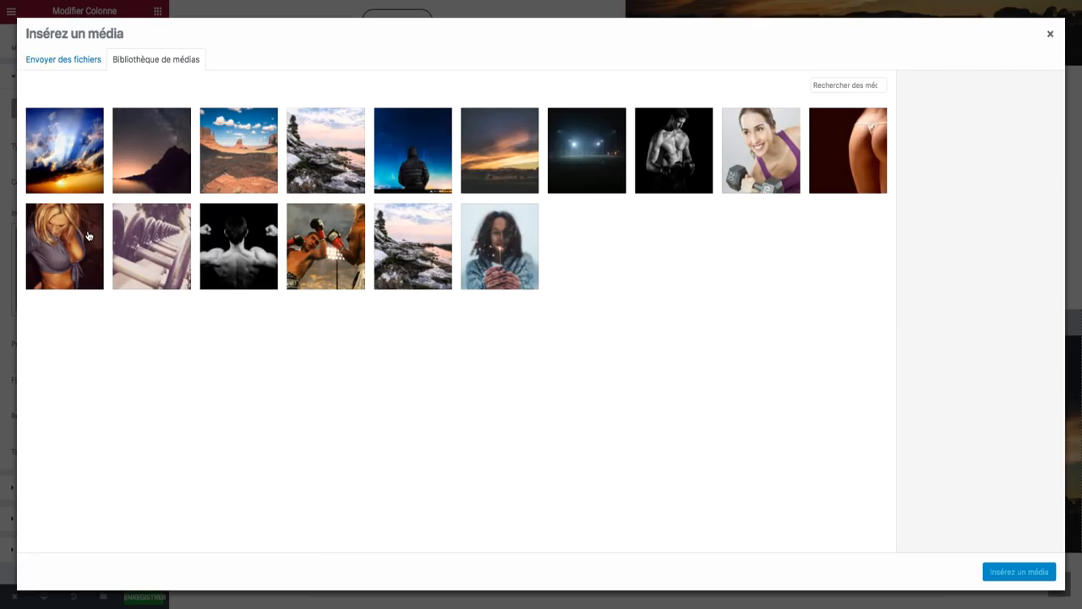
{"action": "left_click", "coordinate": [139, 153]}
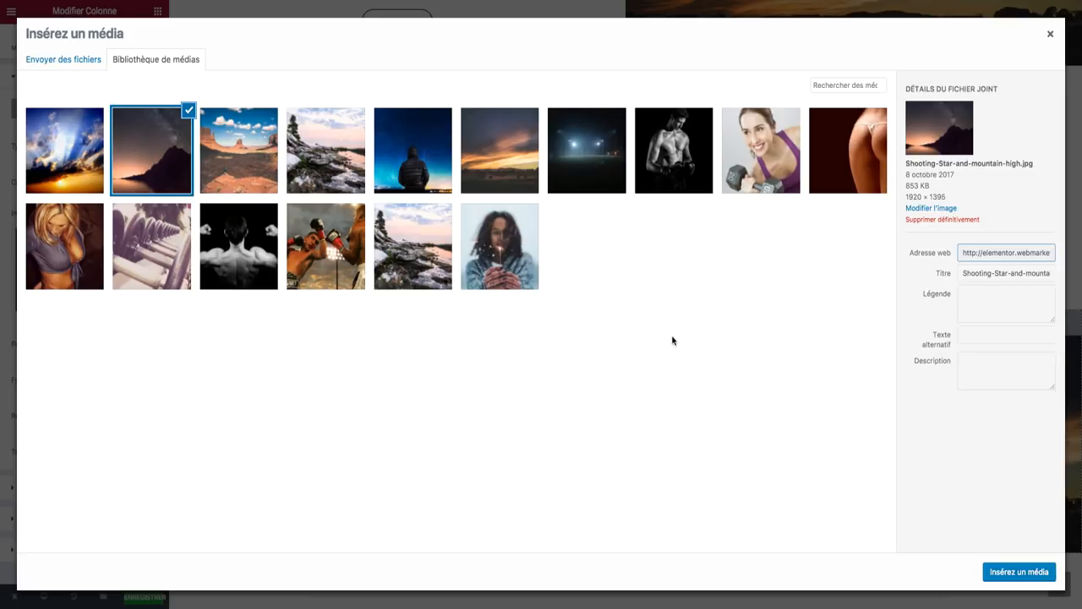
{"action": "left_click", "coordinate": [1057, 580]}
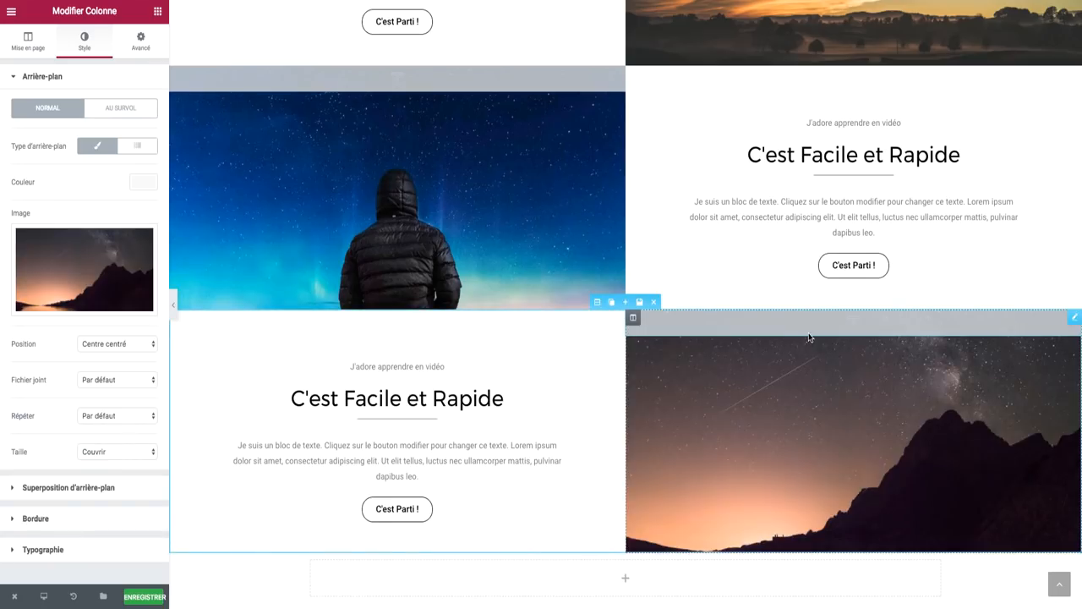
Step: Set the background size of the second section's hooded-person image column to Par défaut, after trying Auto
{"action": "scroll", "coordinate": [809, 336], "scroll_direction": "up", "scroll_amount": 2}
{"action": "scroll", "coordinate": [808, 337], "scroll_direction": "up", "scroll_amount": 2}
{"action": "scroll", "coordinate": [808, 335], "scroll_direction": "down", "scroll_amount": 5}
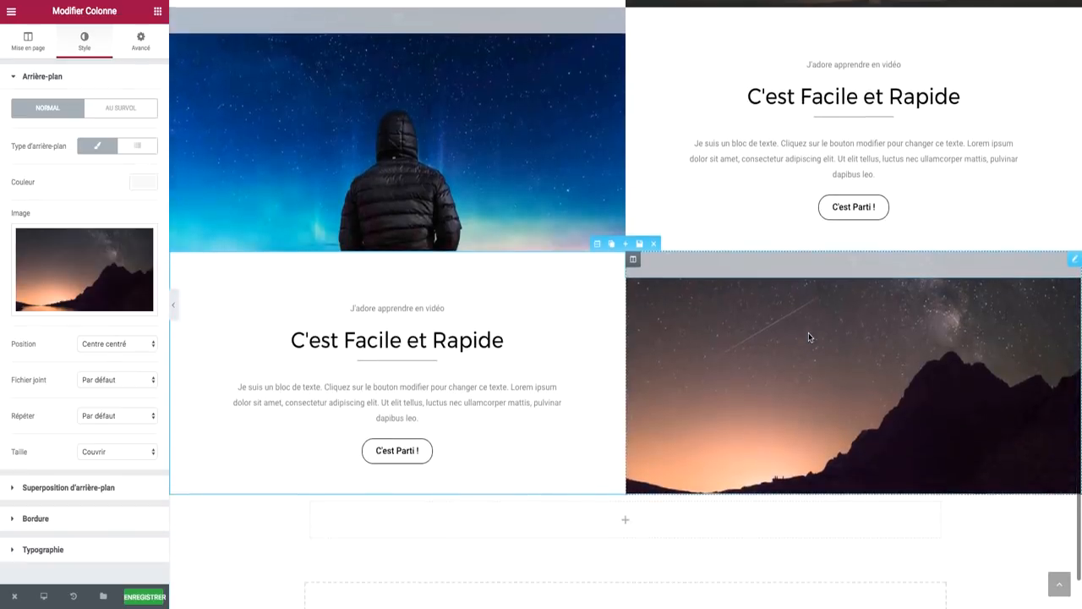
{"action": "scroll", "coordinate": [808, 332], "scroll_direction": "up", "scroll_amount": 3}
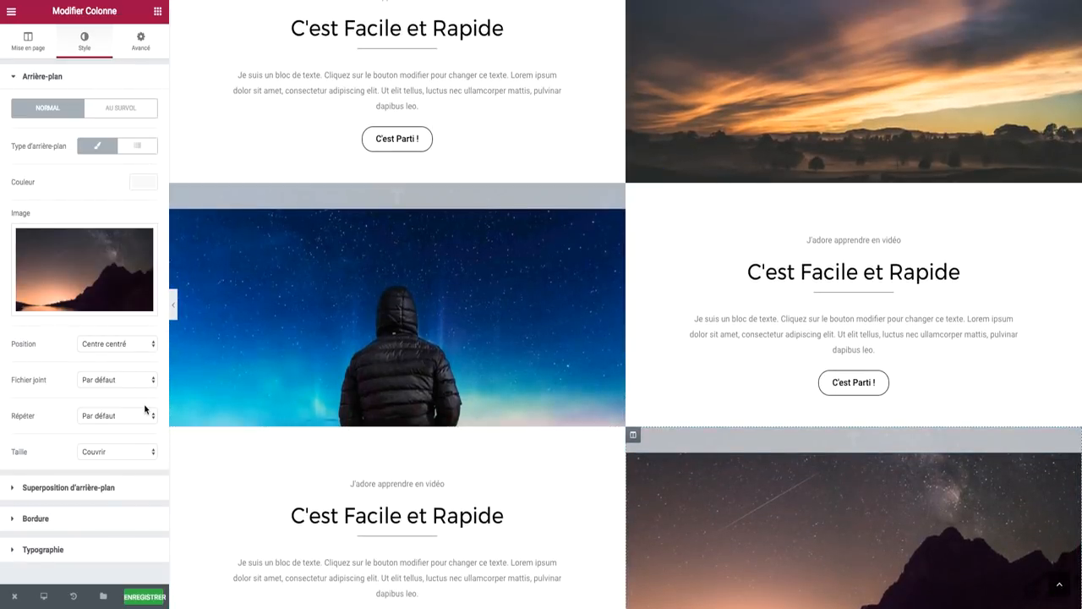
{"action": "scroll", "coordinate": [533, 389], "scroll_direction": "down", "scroll_amount": 1}
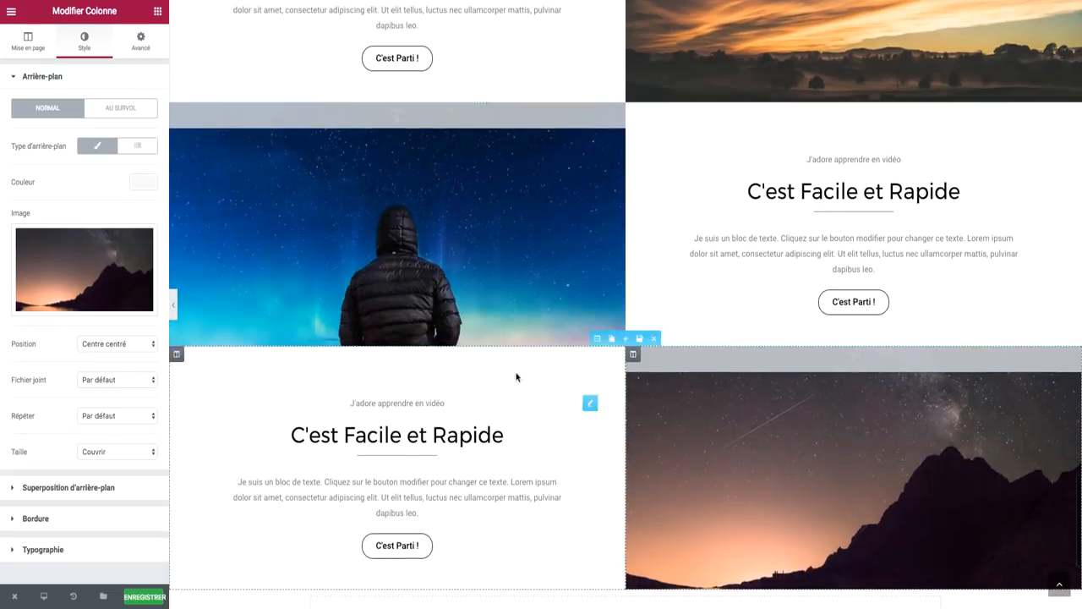
{"action": "left_click", "coordinate": [175, 110]}
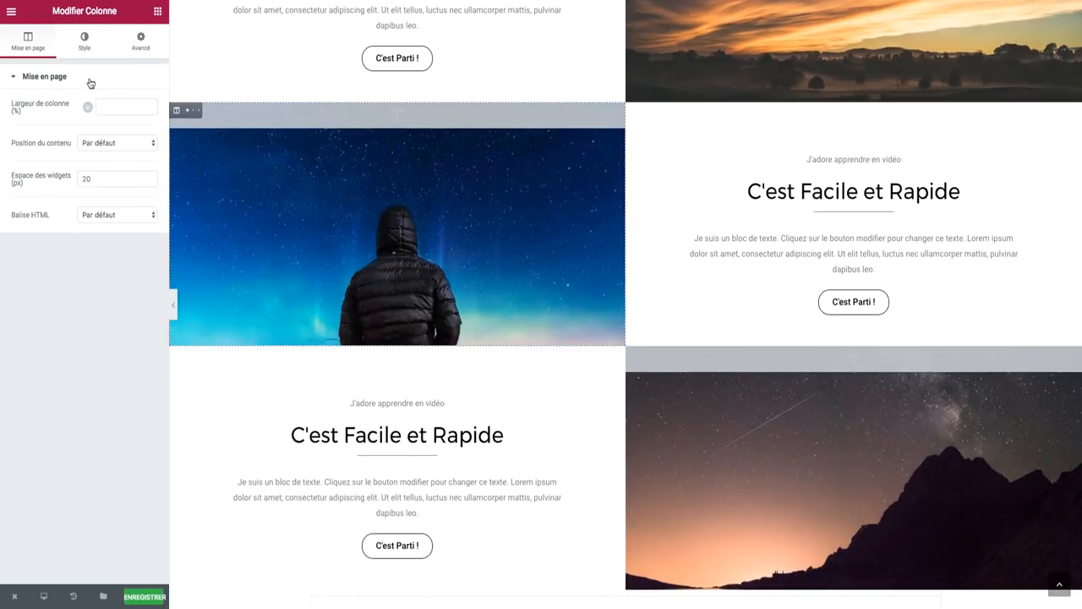
{"action": "left_click", "coordinate": [83, 41]}
{"action": "left_click", "coordinate": [118, 342]}
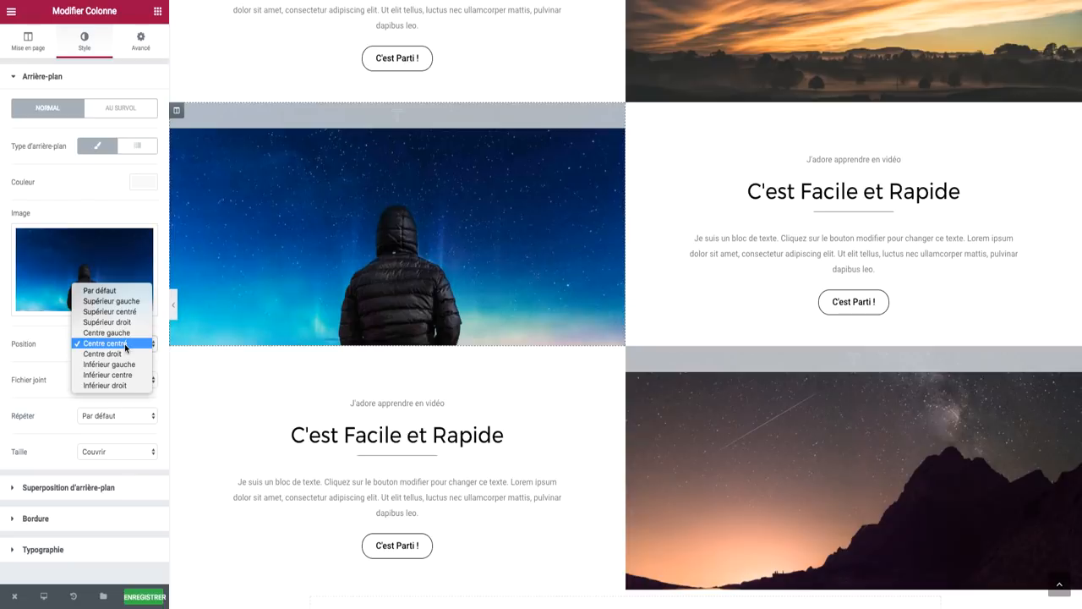
{"action": "left_click", "coordinate": [124, 343]}
{"action": "left_click", "coordinate": [121, 451]}
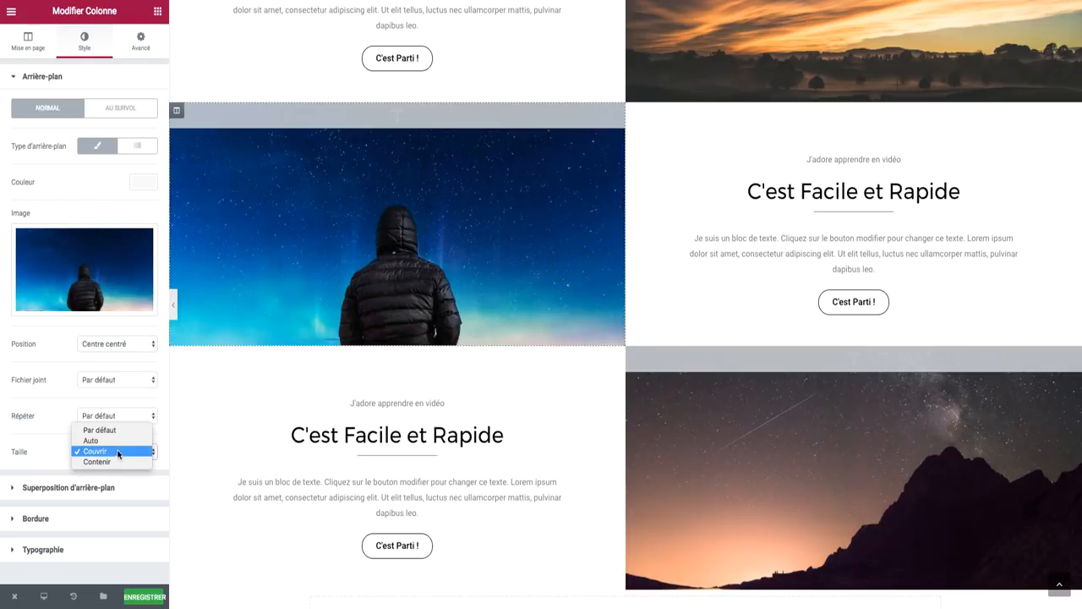
{"action": "left_click", "coordinate": [119, 440]}
{"action": "left_click", "coordinate": [118, 451]}
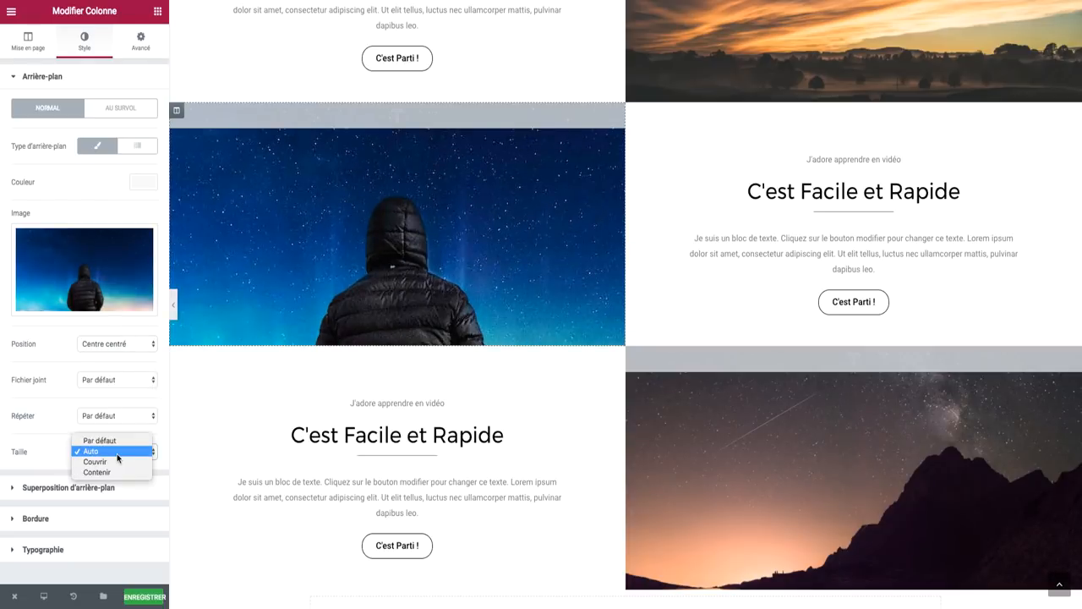
{"action": "left_click", "coordinate": [117, 441]}
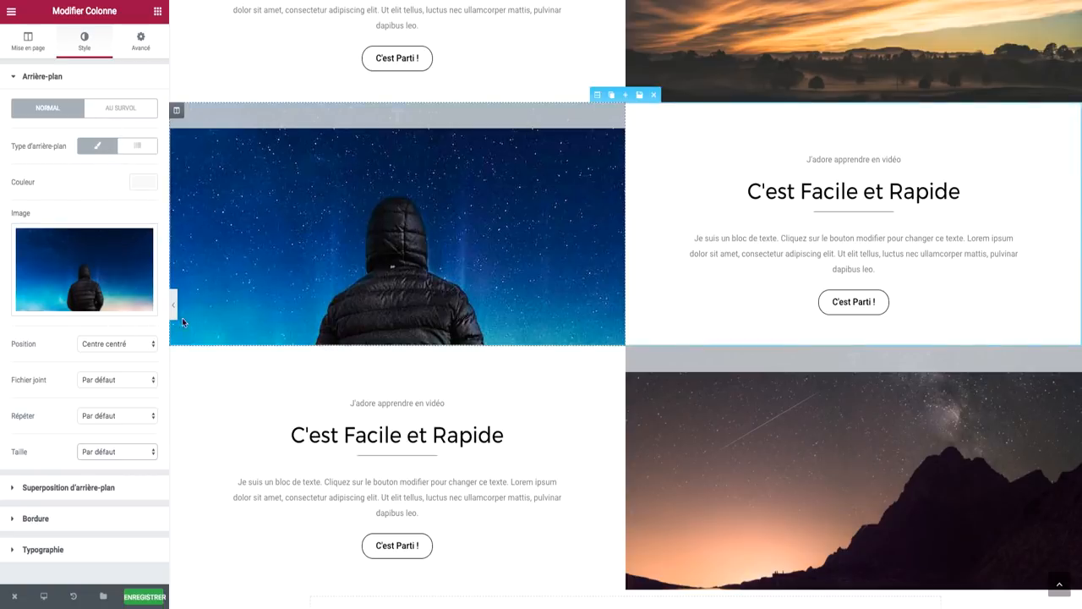
Step: Set the hooded-person background's position to Centre droit, after trying Inférieur centre
{"action": "left_click", "coordinate": [141, 344]}
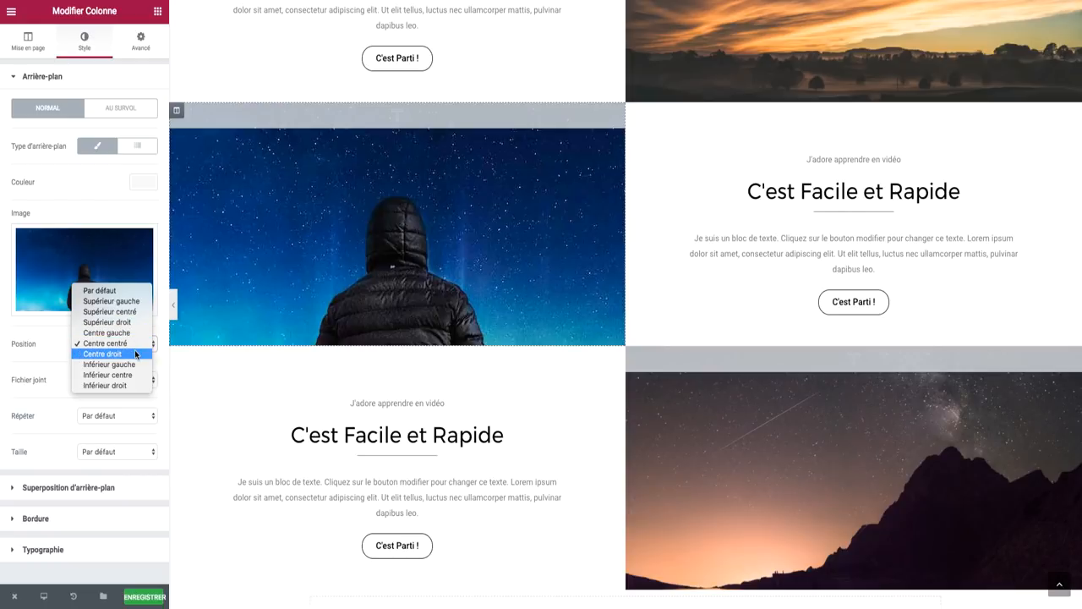
{"action": "left_click", "coordinate": [136, 374]}
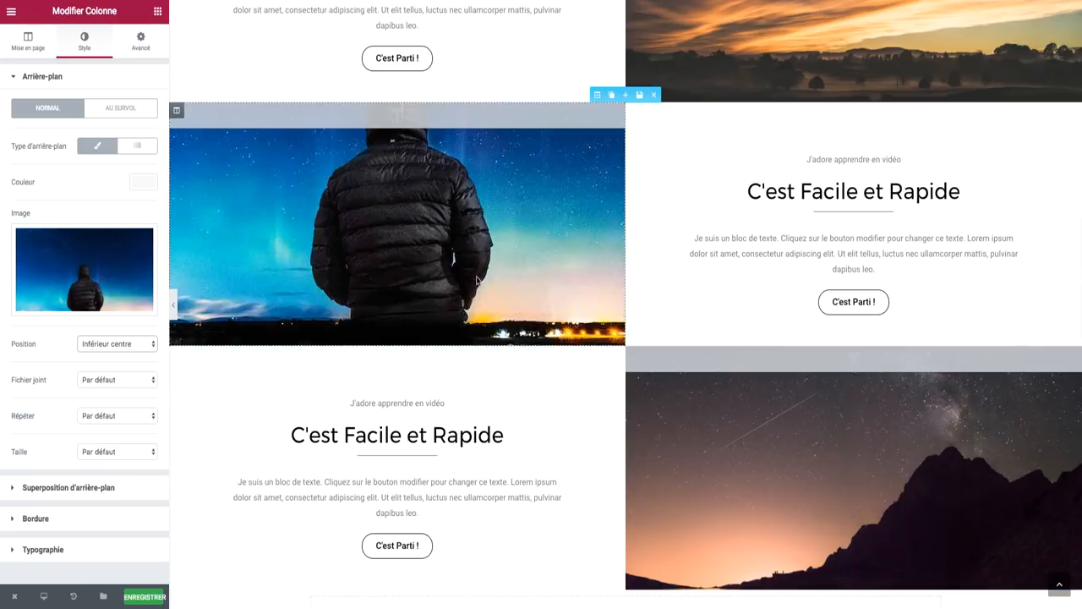
{"action": "left_click", "coordinate": [107, 344]}
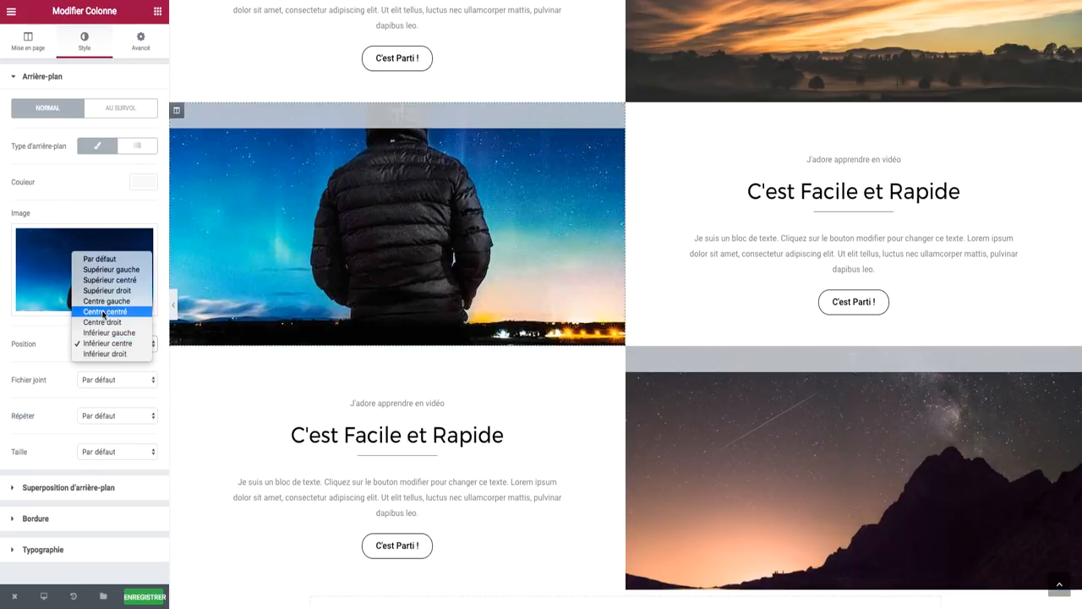
{"action": "left_click", "coordinate": [104, 322]}
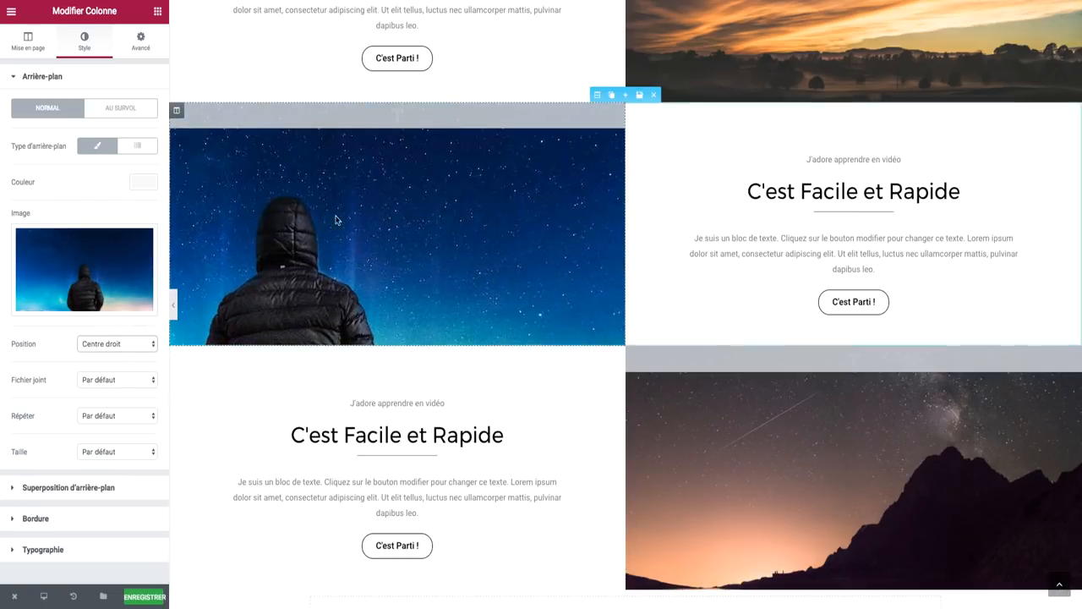
Step: Change the second section's heading to "Efficacité et Liberté"
{"action": "scroll", "coordinate": [559, 388], "scroll_direction": "up", "scroll_amount": 3}
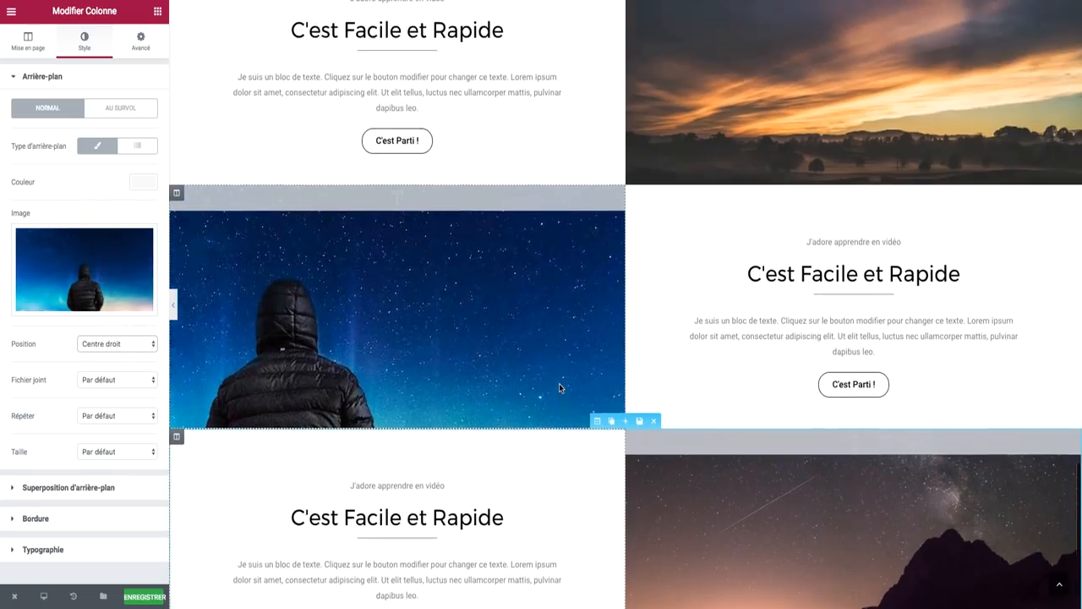
{"action": "scroll", "coordinate": [559, 387], "scroll_direction": "down", "scroll_amount": 4}
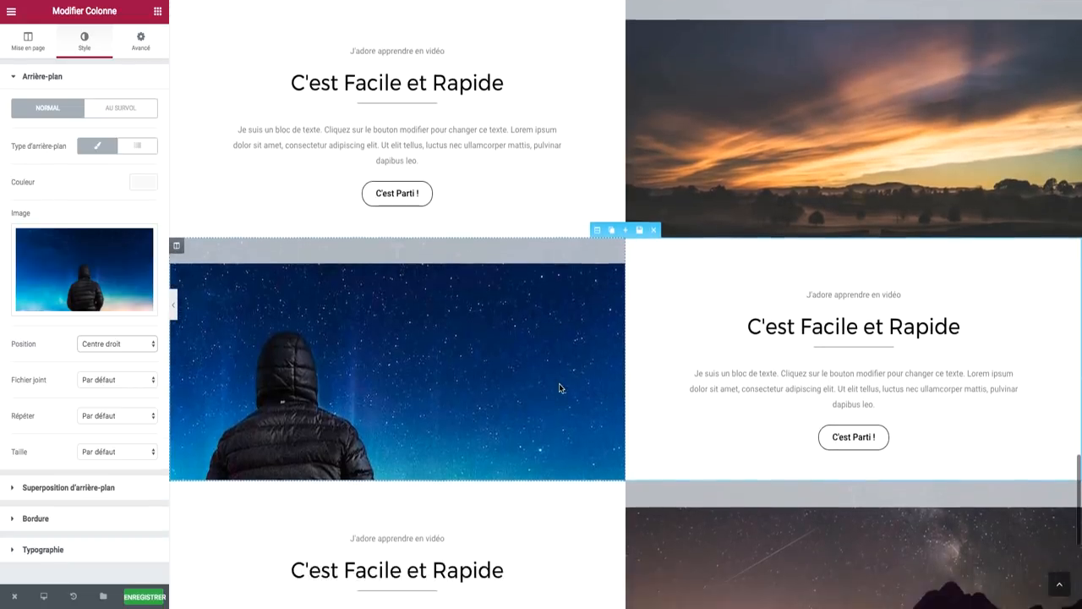
{"action": "scroll", "coordinate": [559, 387], "scroll_direction": "up", "scroll_amount": 2}
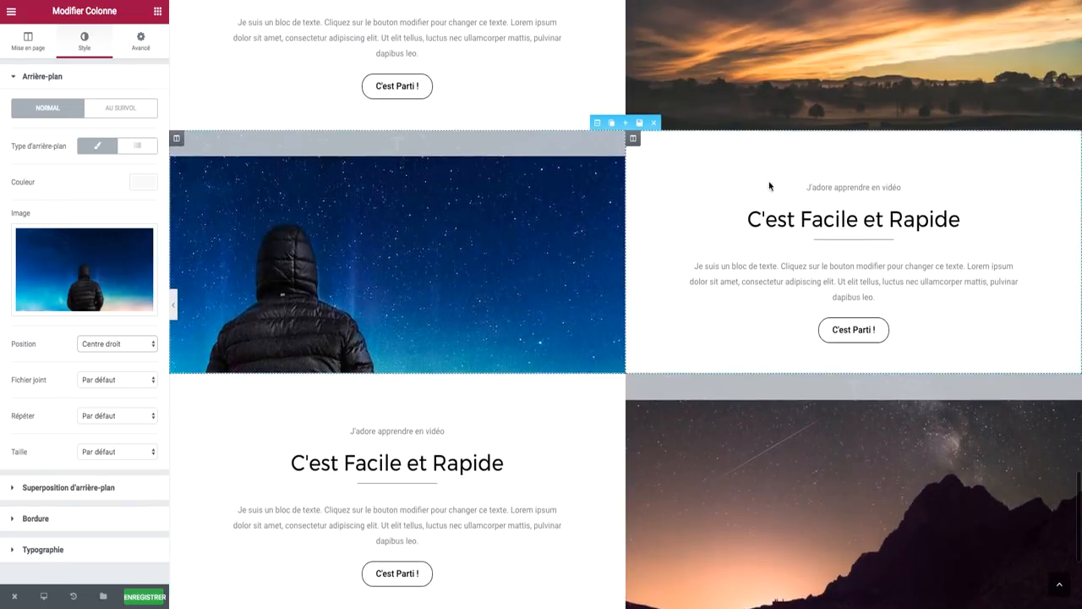
{"action": "left_click", "coordinate": [765, 220]}
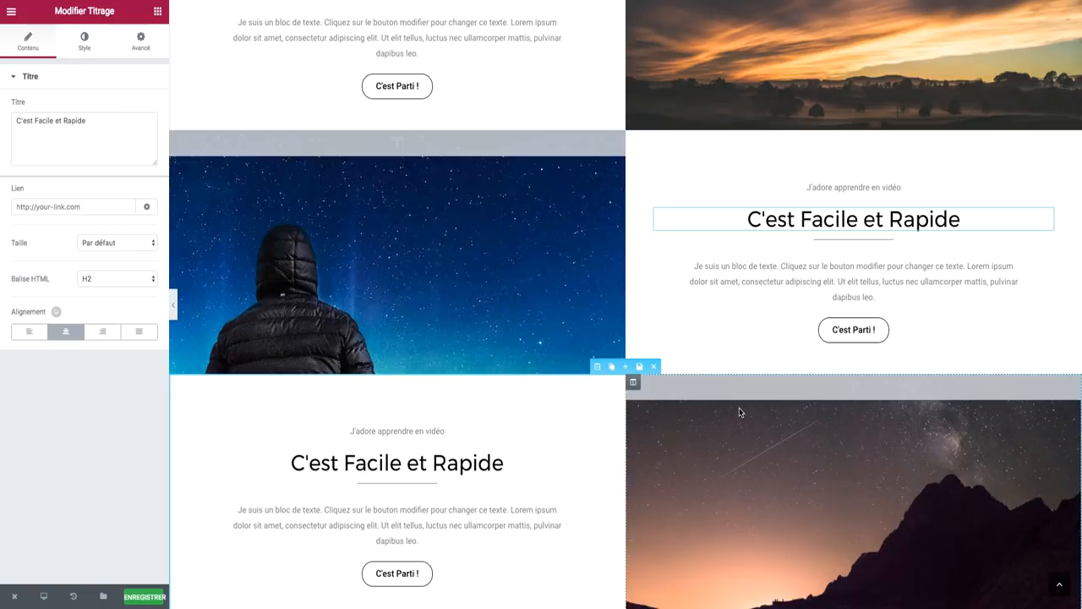
{"action": "left_click", "coordinate": [82, 150]}
{"action": "key", "text": "ctrl+a"}
{"action": "type", "text": "Efficacité et Liberté"}
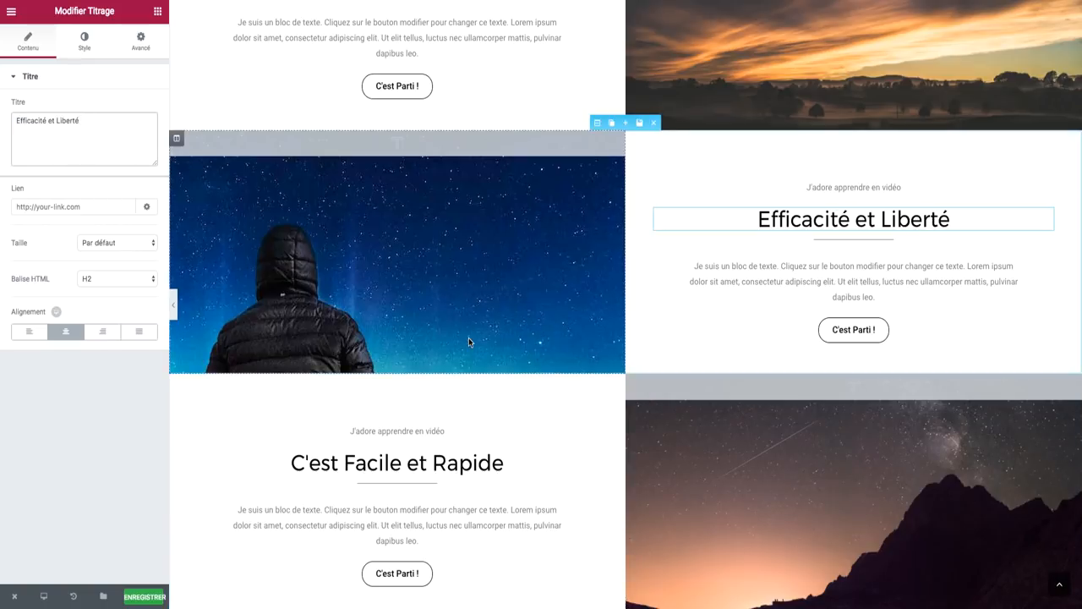
Step: Change the third section's heading to "J'aime apprendre sur WMT"
{"action": "scroll", "coordinate": [468, 342], "scroll_direction": "down", "scroll_amount": 2}
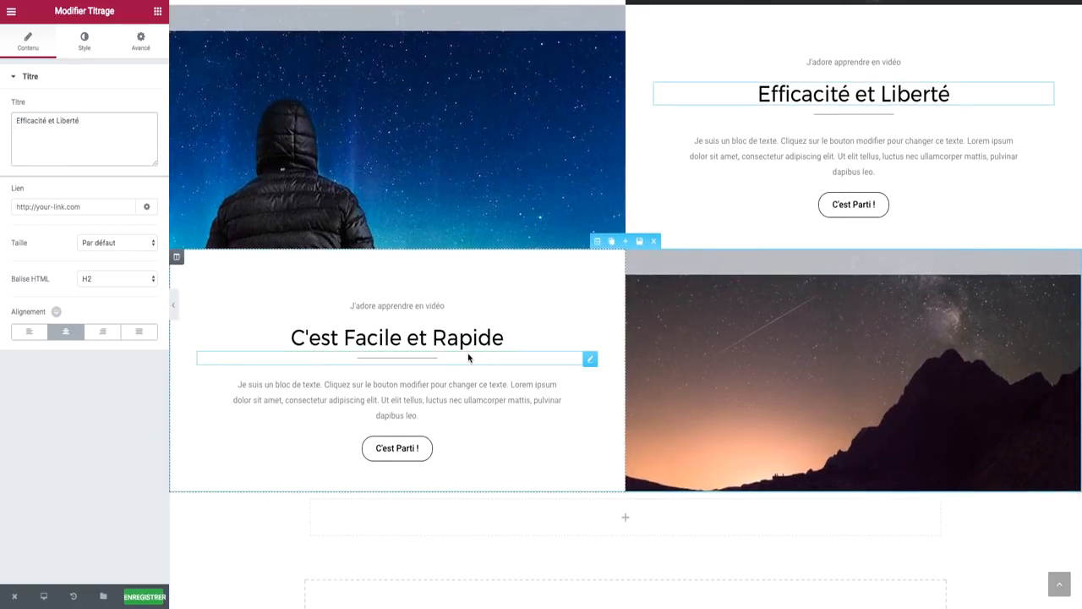
{"action": "left_click", "coordinate": [467, 338]}
{"action": "left_click_drag", "start_coordinate": [89, 121], "coordinate": [0, 122]}
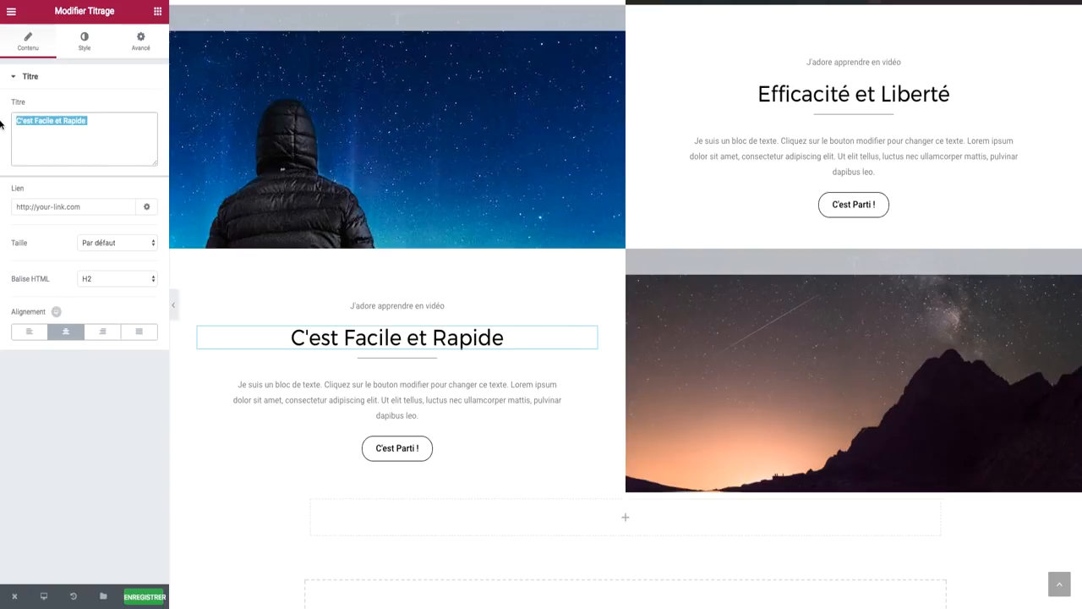
{"action": "type", "text": "J'ai"}
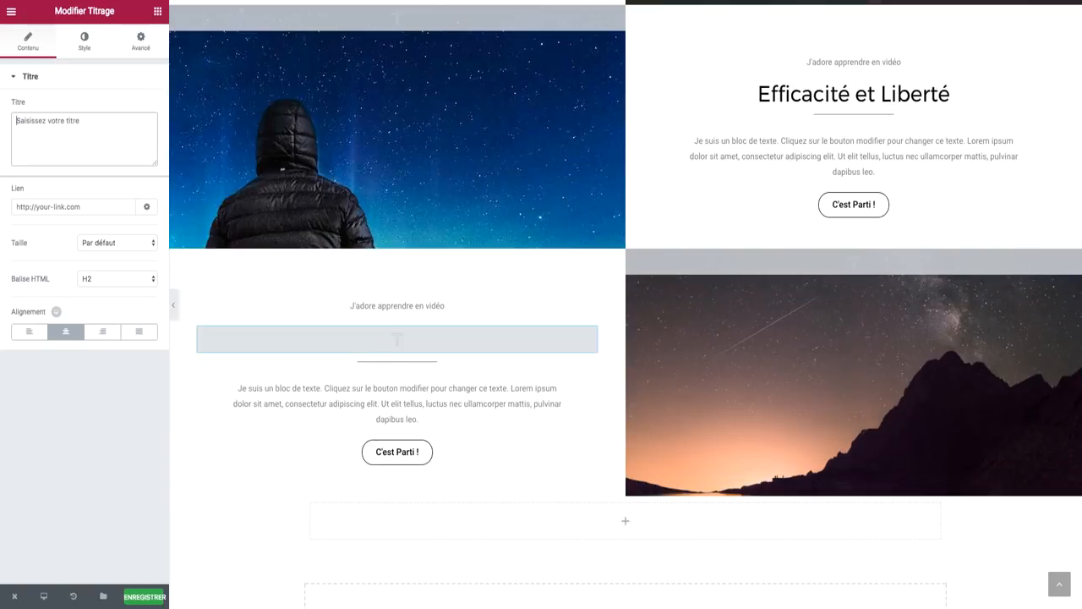
{"action": "type", "text": "mle ap"}
{"action": "key", "text": "BackSpace"}
{"action": "key", "text": "BackSpace"}
{"action": "key", "text": "BackSpace"}
{"action": "key", "text": "BackSpace"}
{"action": "key", "text": "BackSpace"}
{"action": "key", "text": "BackSpace"}
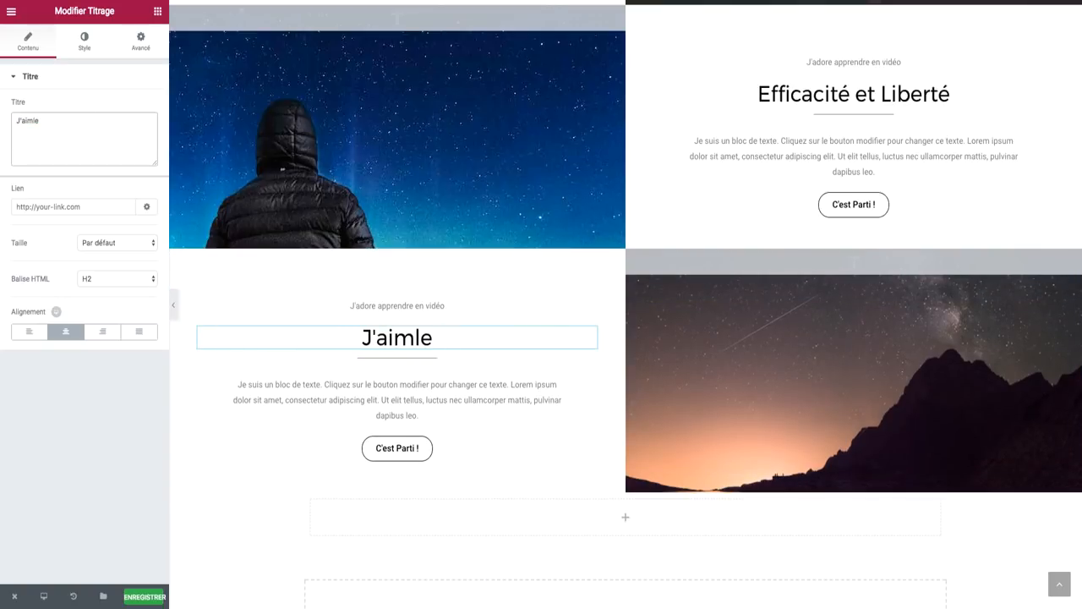
{"action": "key", "text": "BackSpace"}
{"action": "key", "text": "BackSpace"}
{"action": "key", "text": "BackSpace"}
{"action": "type", "text": "ai"}
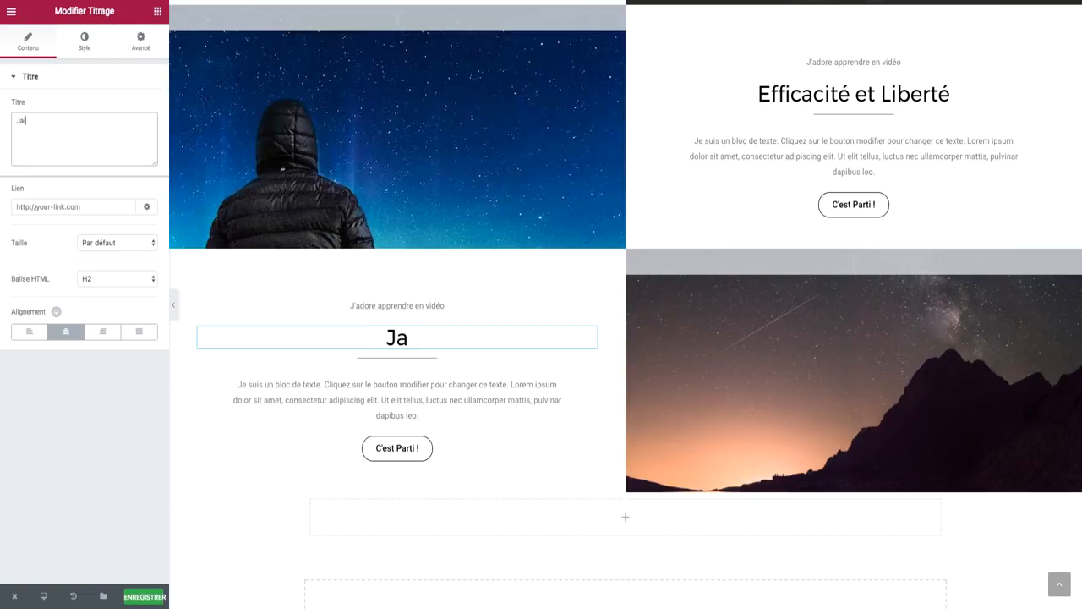
{"action": "type", "text": "me apprendre"}
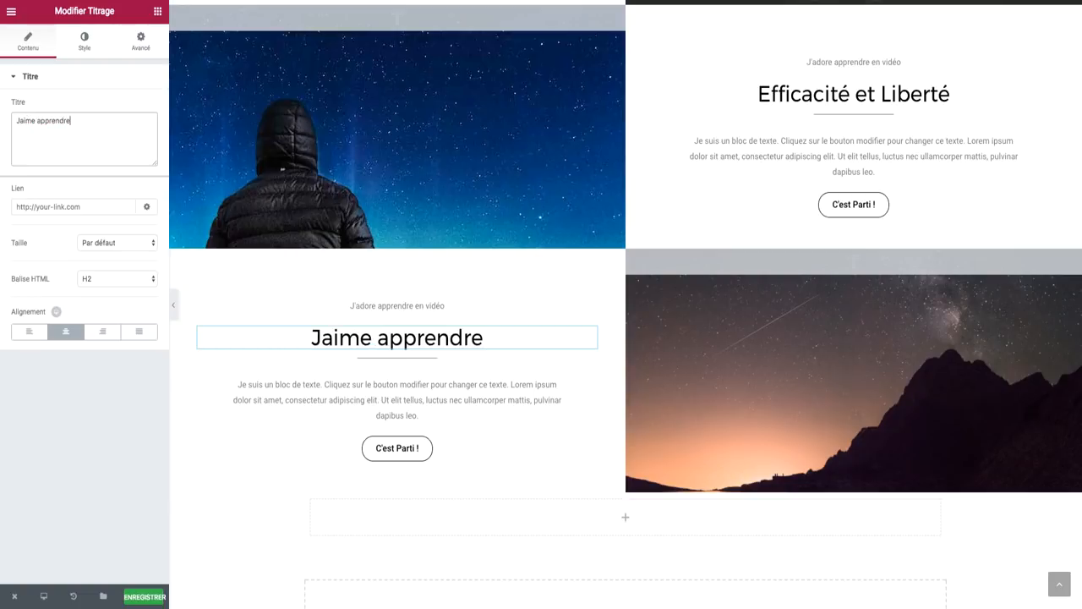
{"action": "type", "text": " sur WMT"}
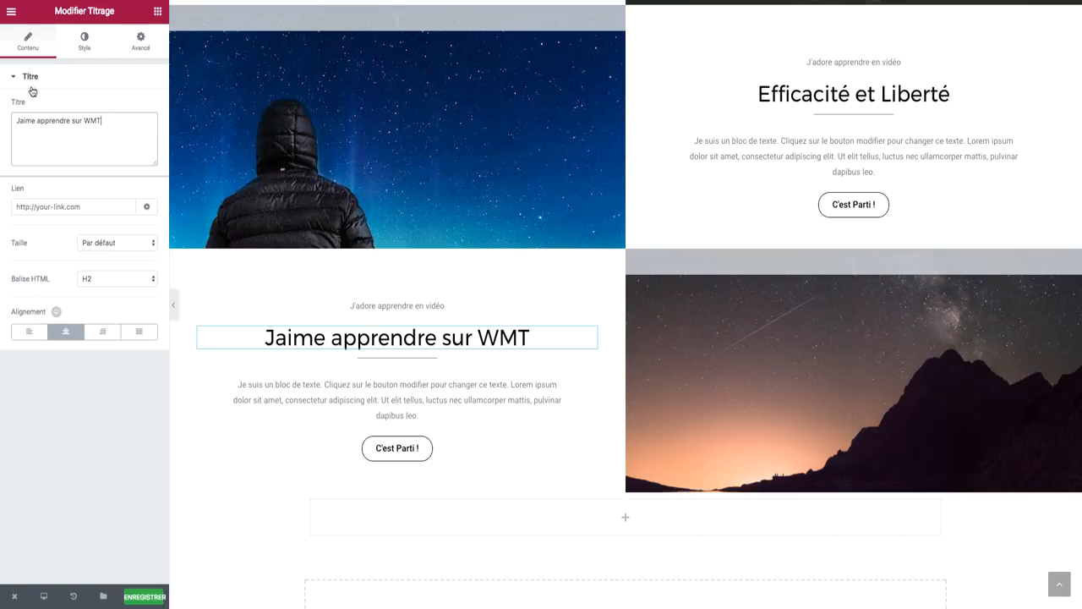
{"action": "left_click", "coordinate": [21, 123]}
{"action": "type", "text": "'"}
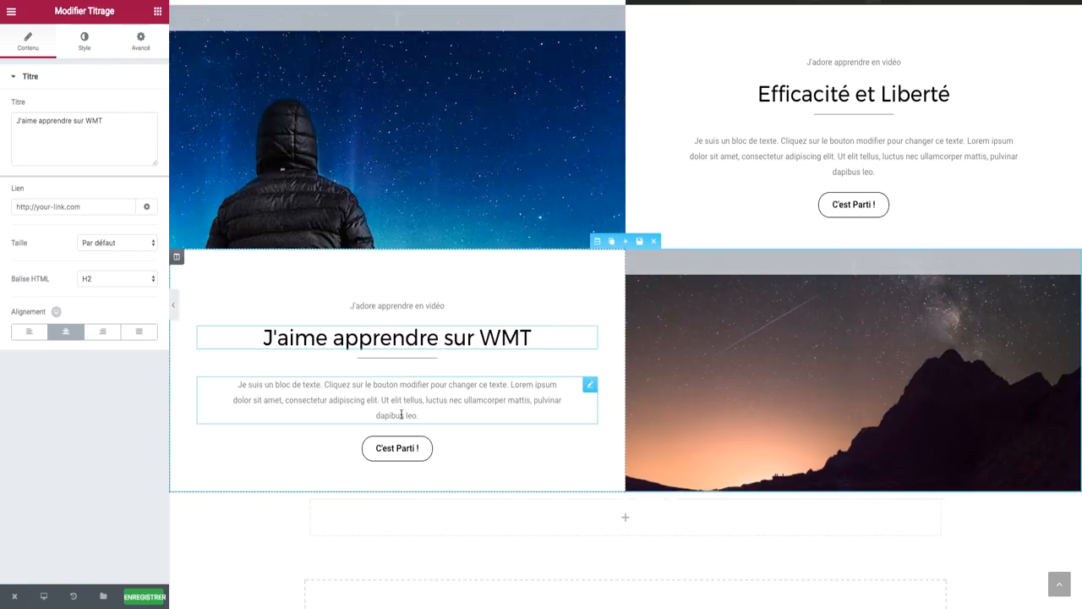
Step: Open the third section's button settings at its link field and look over the page's sections
{"action": "left_click", "coordinate": [403, 447]}
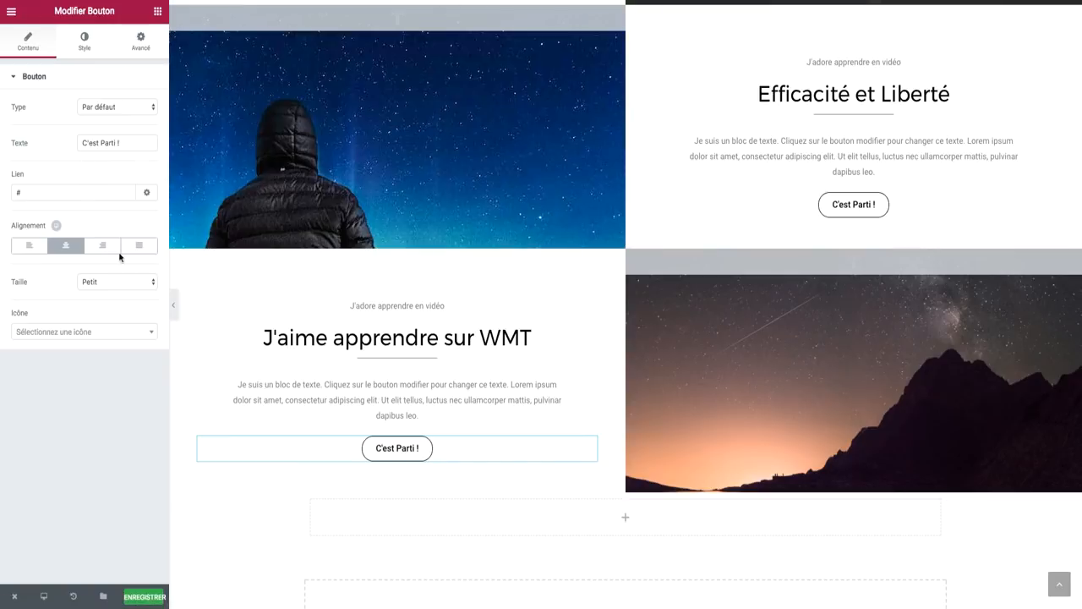
{"action": "left_click", "coordinate": [96, 200]}
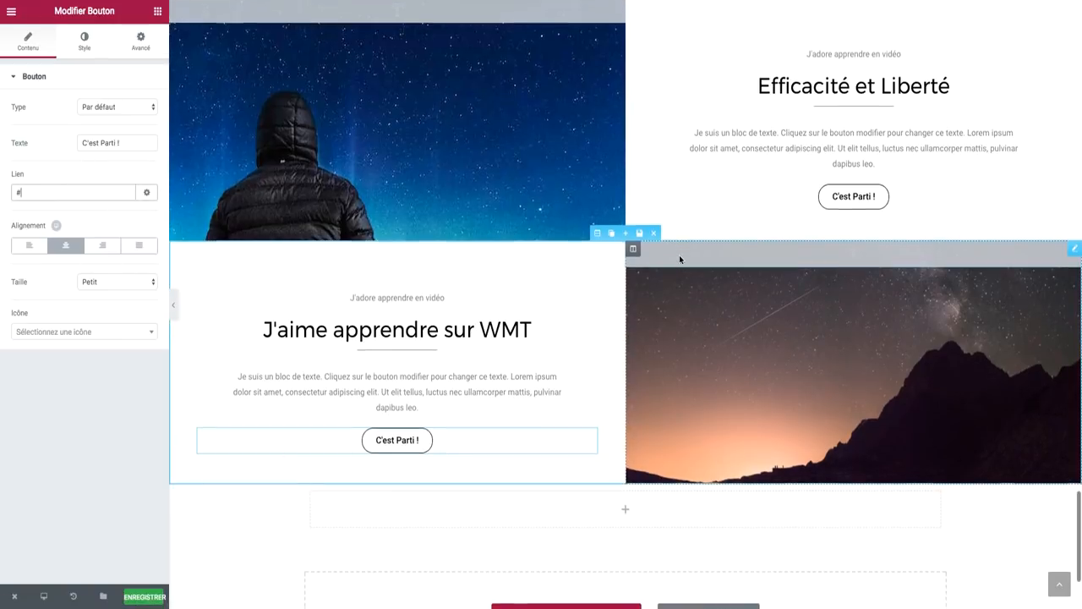
{"action": "scroll", "coordinate": [679, 259], "scroll_direction": "up", "scroll_amount": 4}
{"action": "scroll", "coordinate": [679, 254], "scroll_direction": "up", "scroll_amount": 9}
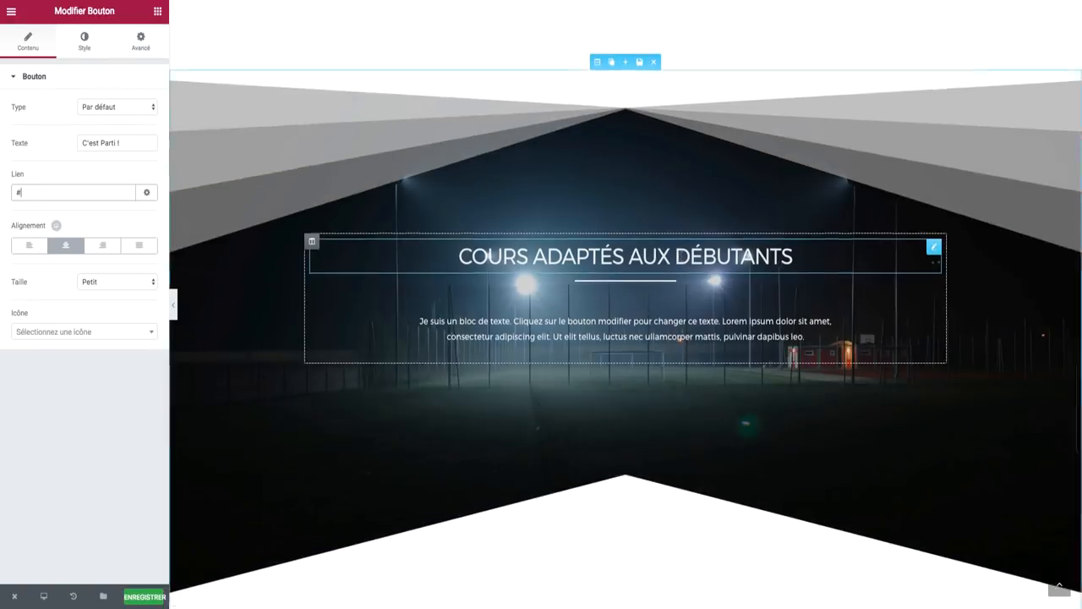
{"action": "scroll", "coordinate": [679, 255], "scroll_direction": "down", "scroll_amount": 15}
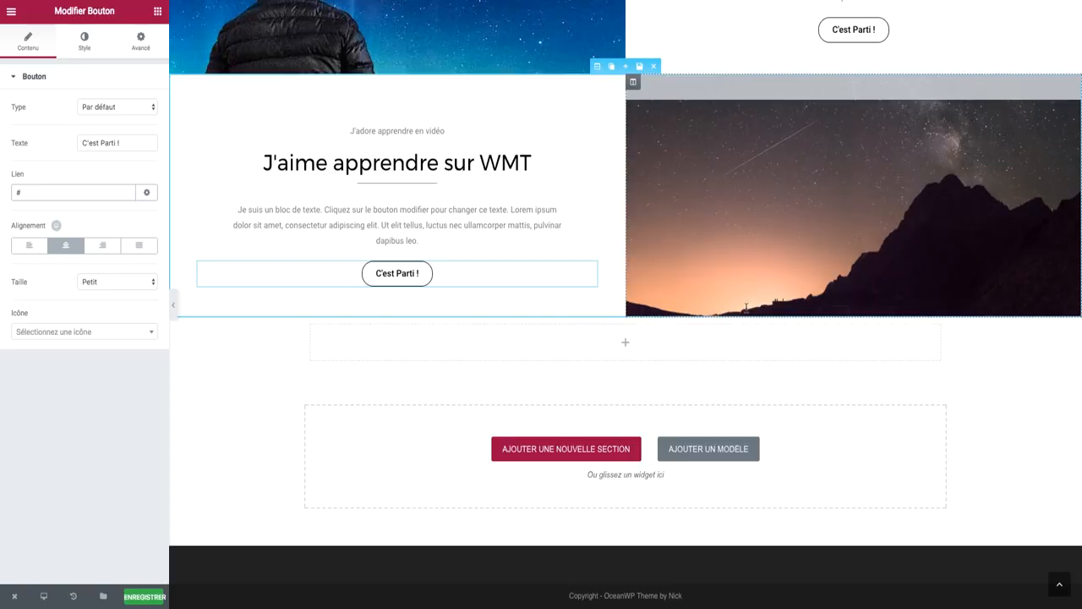
{"action": "scroll", "coordinate": [746, 307], "scroll_direction": "up", "scroll_amount": 3}
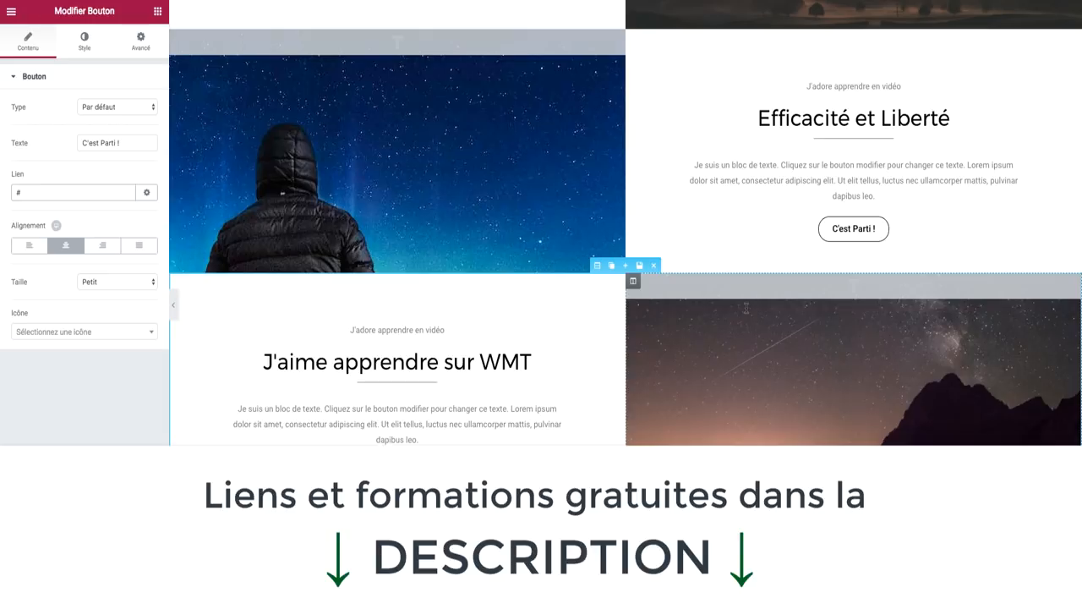
Step: Add an image carousel widget in a new section below the "J'aime apprendre sur WMT" section
{"action": "scroll", "coordinate": [746, 307], "scroll_direction": "up", "scroll_amount": 10}
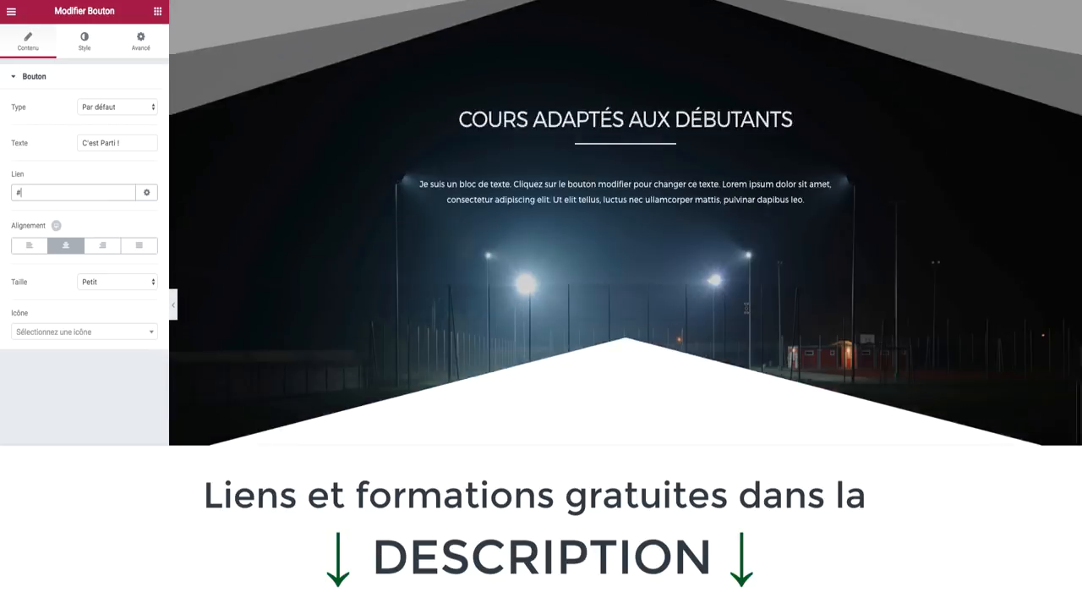
{"action": "scroll", "coordinate": [745, 307], "scroll_direction": "down", "scroll_amount": 10}
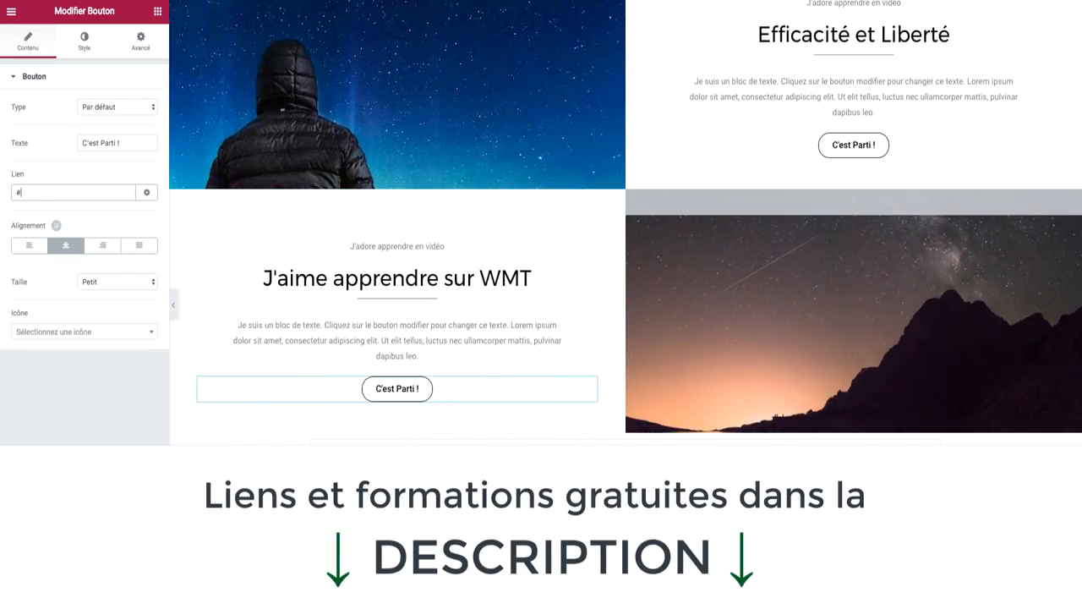
{"action": "left_click", "coordinate": [626, 457]}
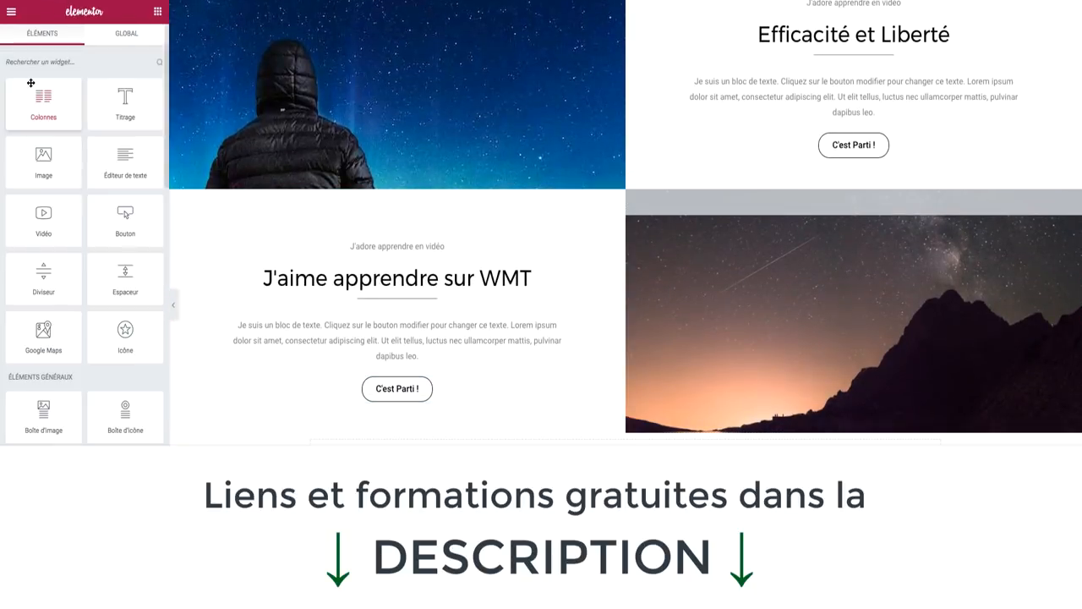
{"action": "scroll", "coordinate": [62, 302], "scroll_direction": "down", "scroll_amount": 1}
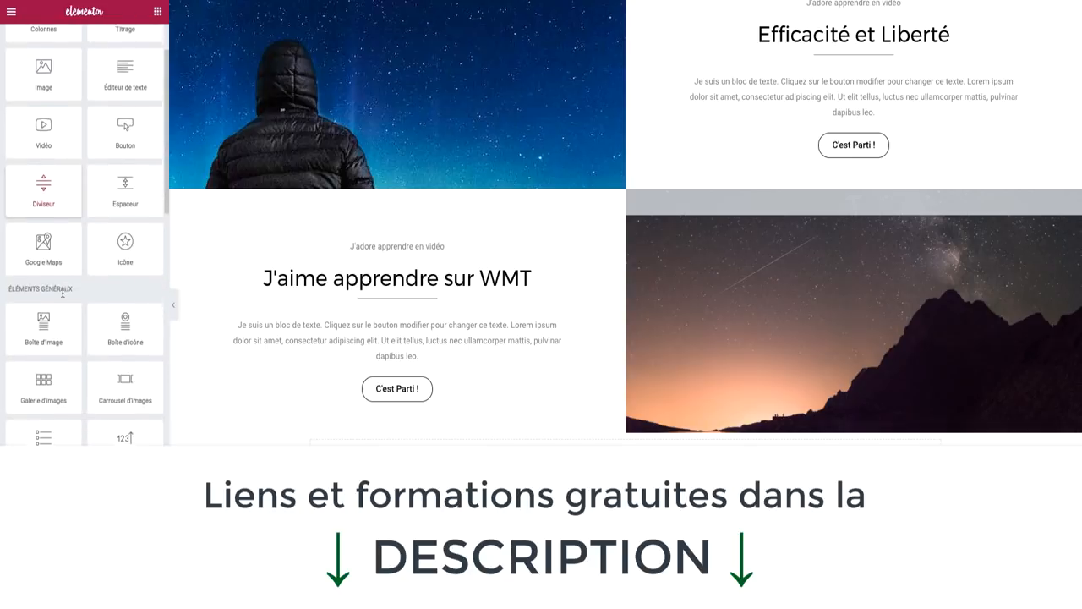
{"action": "left_click_drag", "start_coordinate": [132, 389], "coordinate": [515, 438]}
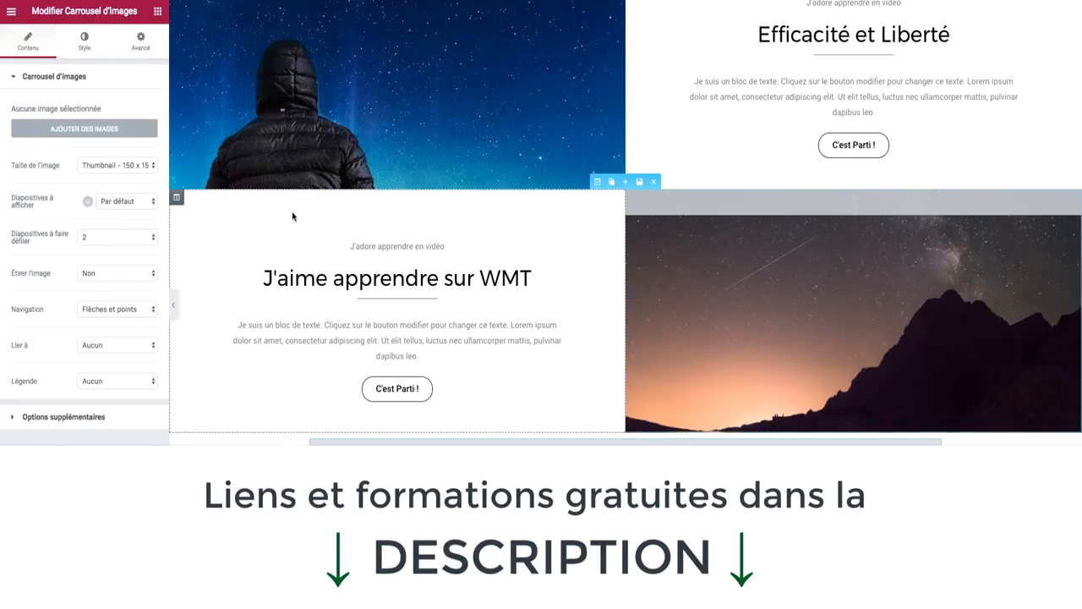
Step: Upload the Adobe, Themeforest and Elegant Themes logo PNG files to the media library for the carousel
{"action": "left_click", "coordinate": [63, 129]}
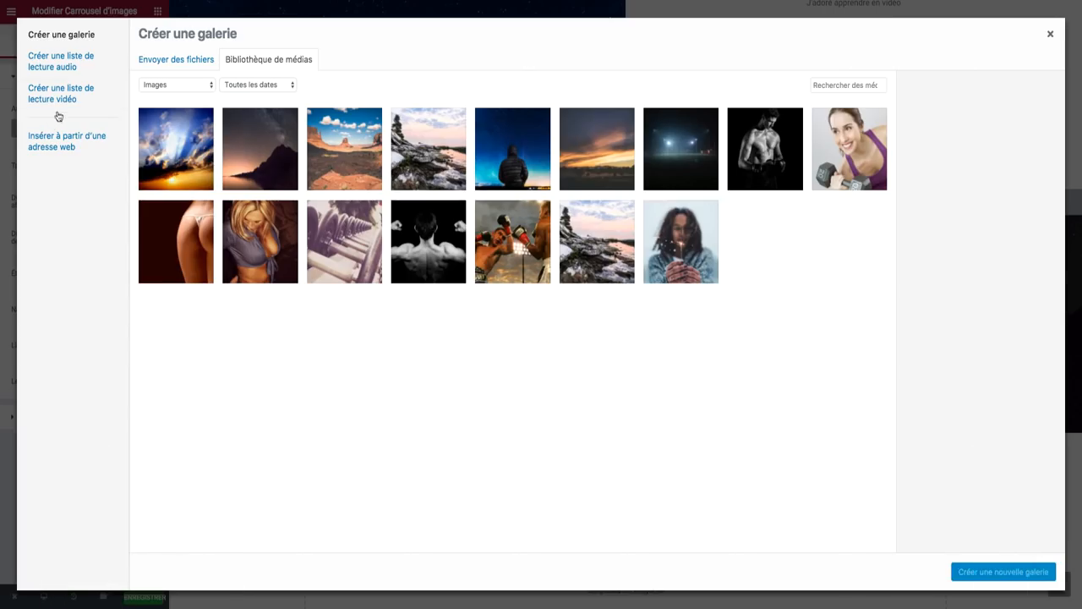
{"action": "left_click", "coordinate": [165, 57]}
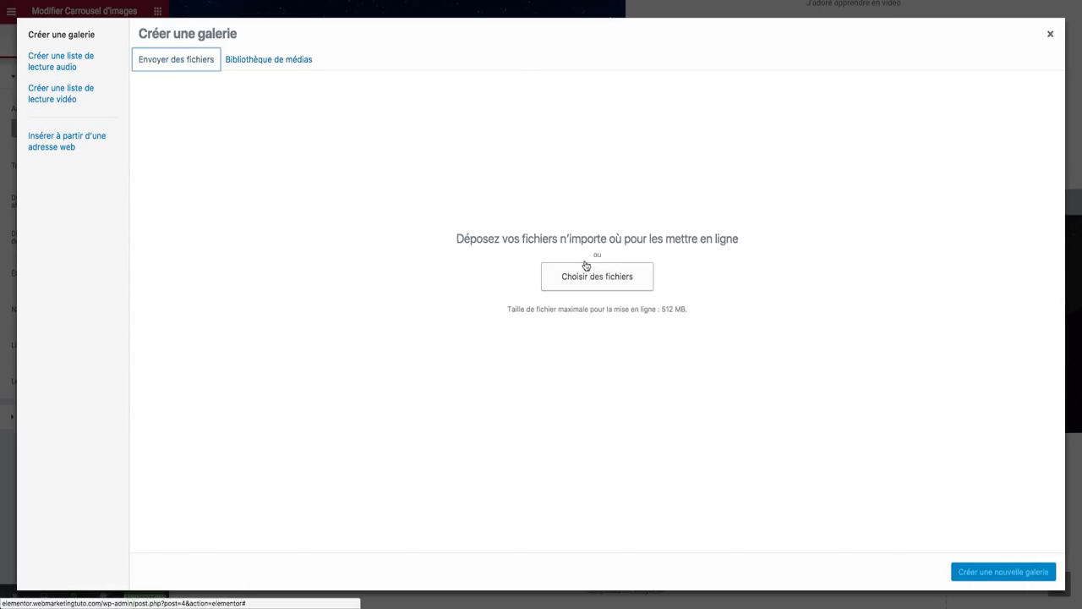
{"action": "left_click", "coordinate": [597, 276]}
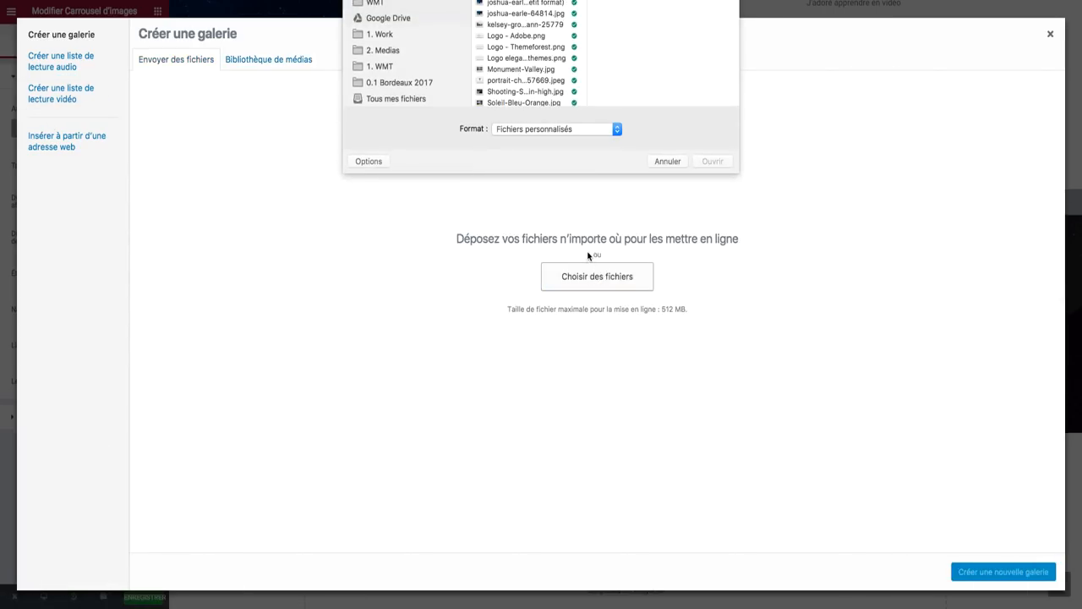
{"action": "left_click", "coordinate": [518, 35]}
{"action": "left_click", "coordinate": [527, 57], "text": "shift"}
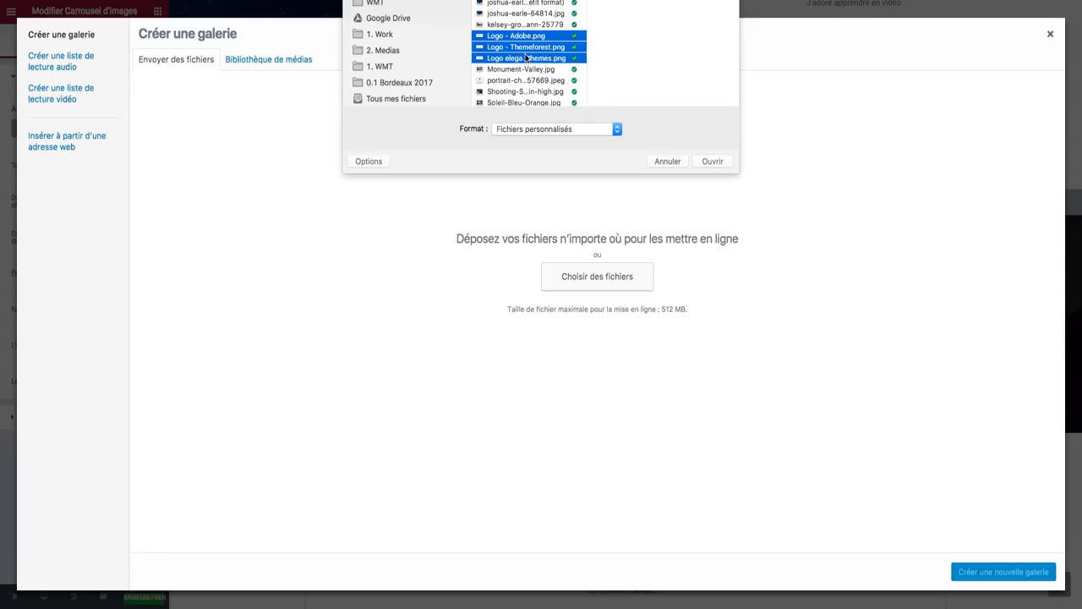
{"action": "left_click", "coordinate": [712, 160]}
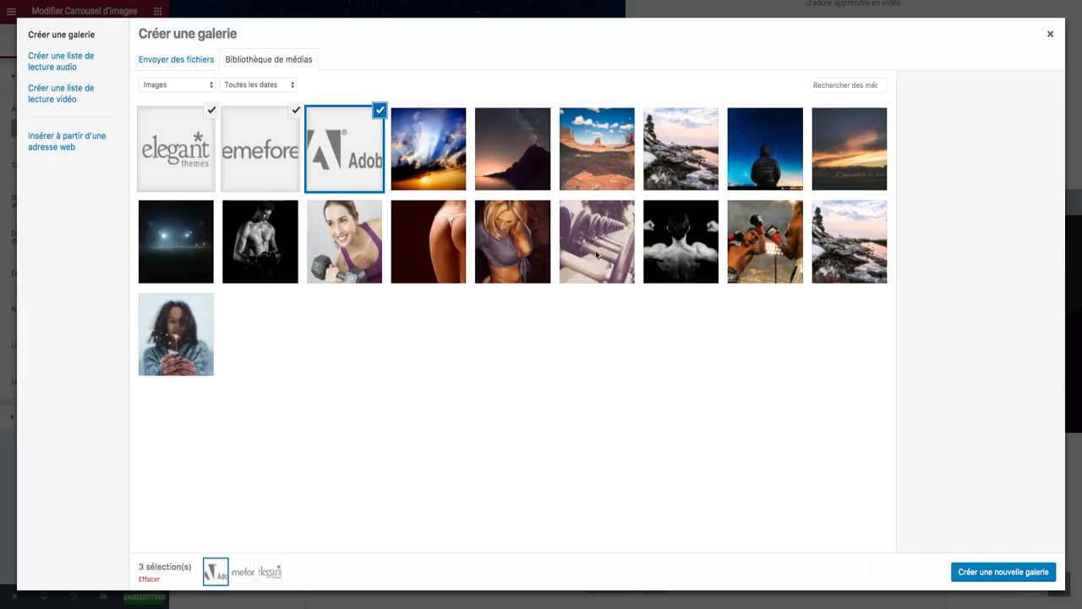
Step: Create a gallery from the three logos with the Elegant Themes logo first, and insert it into the carousel
{"action": "left_click", "coordinate": [994, 574]}
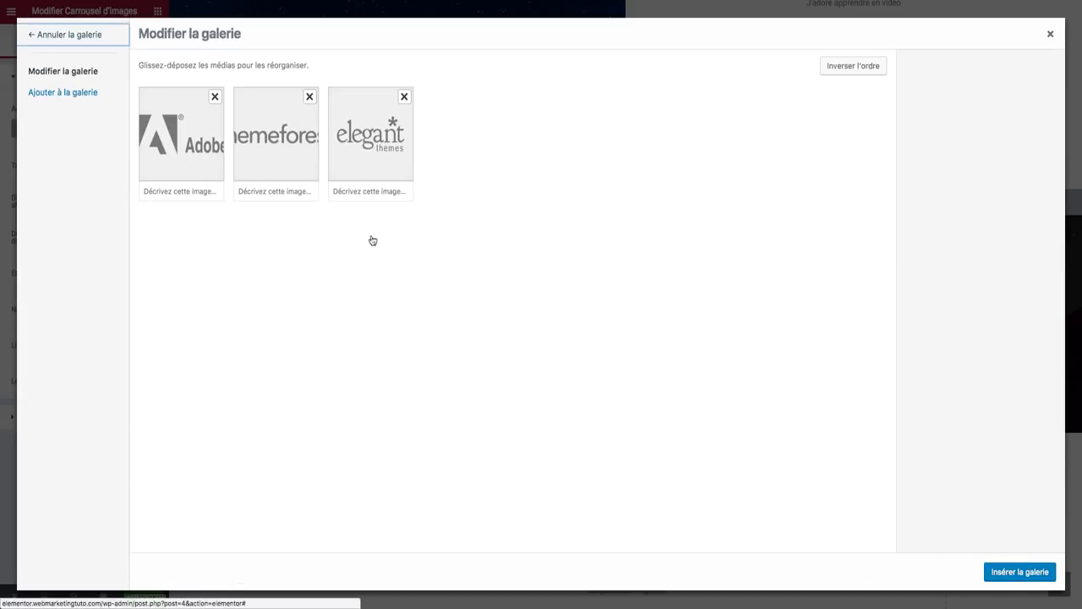
{"action": "mouse_move", "coordinate": [365, 157]}
{"action": "left_mouse_down"}
{"action": "mouse_move", "coordinate": [231, 152]}
{"action": "mouse_move", "coordinate": [354, 148]}
{"action": "left_mouse_up"}
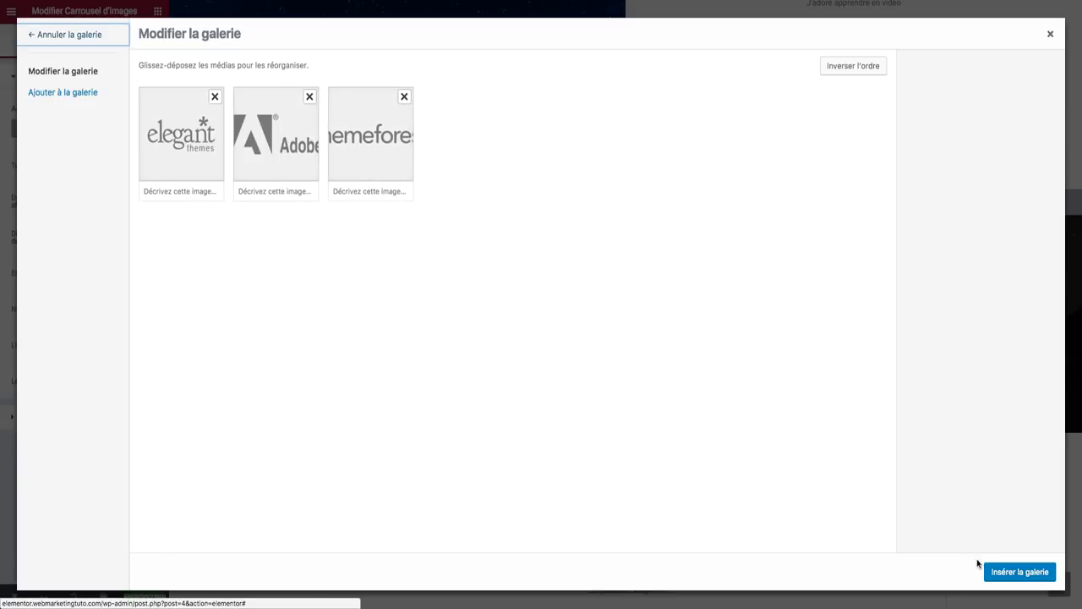
{"action": "left_click", "coordinate": [1003, 572]}
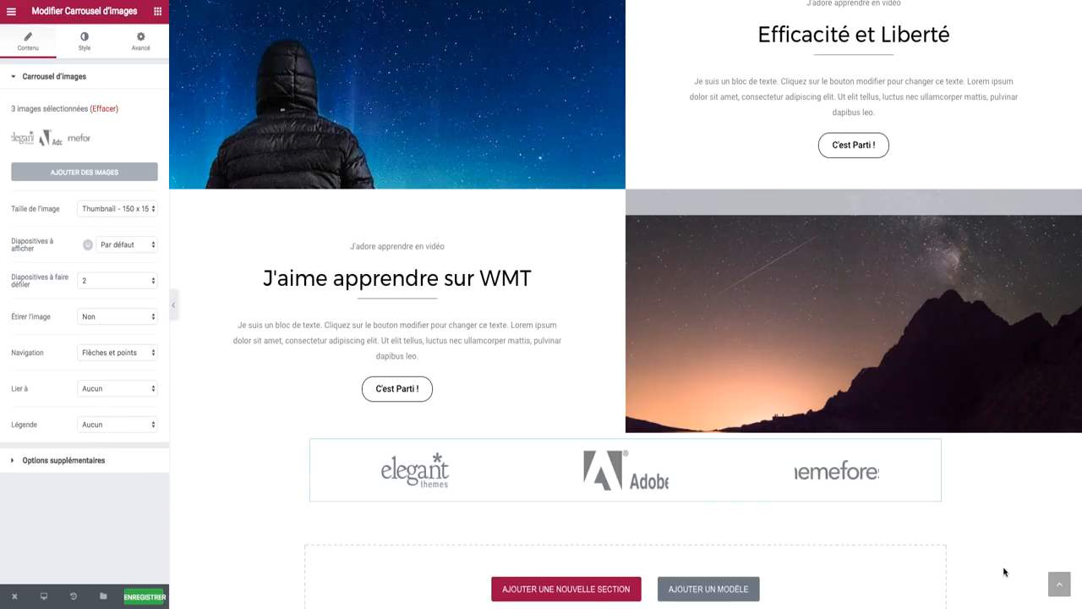
Step: Set the carousel to show 2 slides, try stretching its images, and return Étirer l'image to Non
{"action": "scroll", "coordinate": [449, 296], "scroll_direction": "down", "scroll_amount": 1}
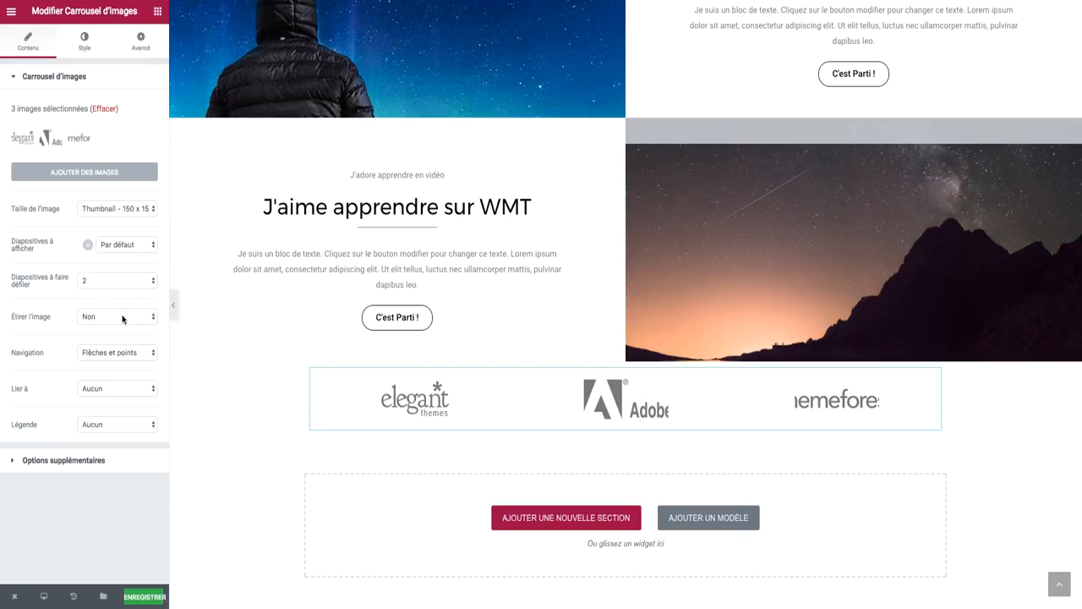
{"action": "left_click", "coordinate": [121, 246]}
{"action": "left_click", "coordinate": [108, 150]}
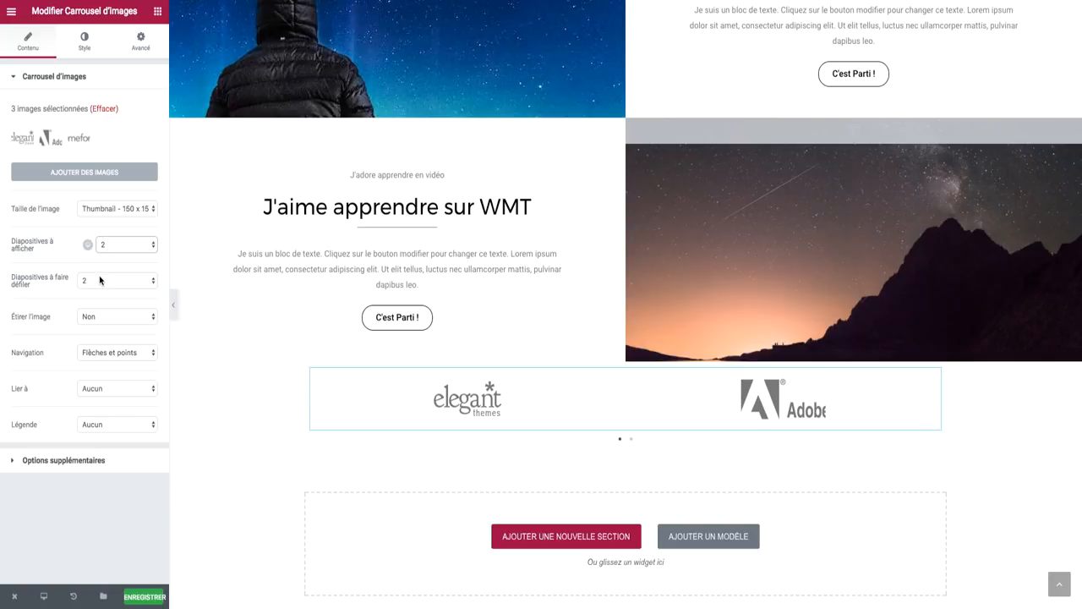
{"action": "left_click", "coordinate": [99, 318]}
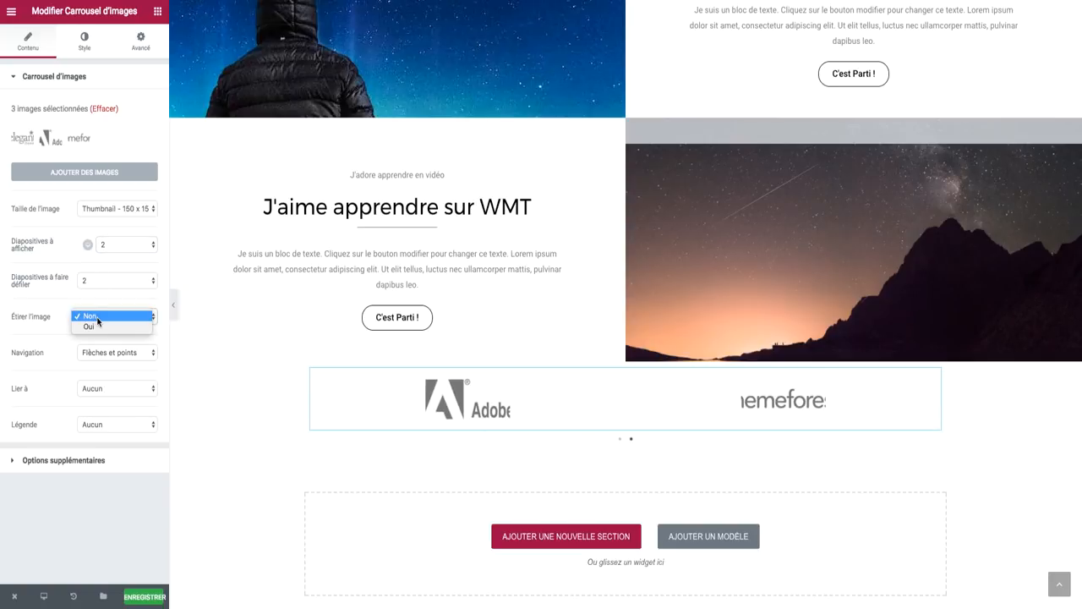
{"action": "left_click", "coordinate": [94, 327]}
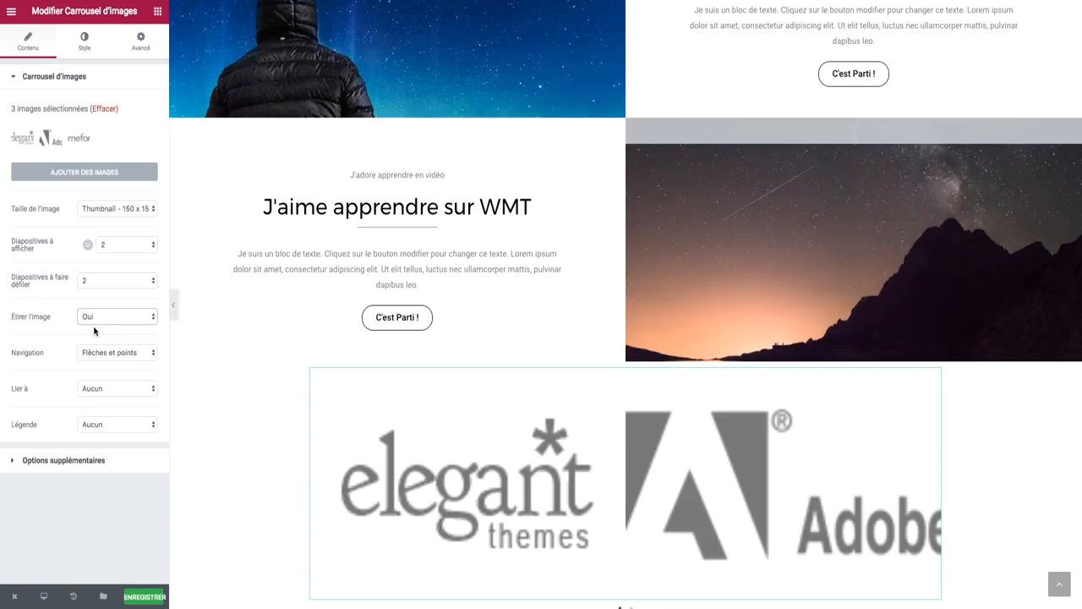
{"action": "left_click", "coordinate": [107, 319]}
{"action": "left_click", "coordinate": [107, 308]}
Step: Set the carousel to show 3 slides, try image stretching at that count, and set Étirer l'image back to Non
{"action": "left_click", "coordinate": [124, 250]}
{"action": "left_click", "coordinate": [125, 257]}
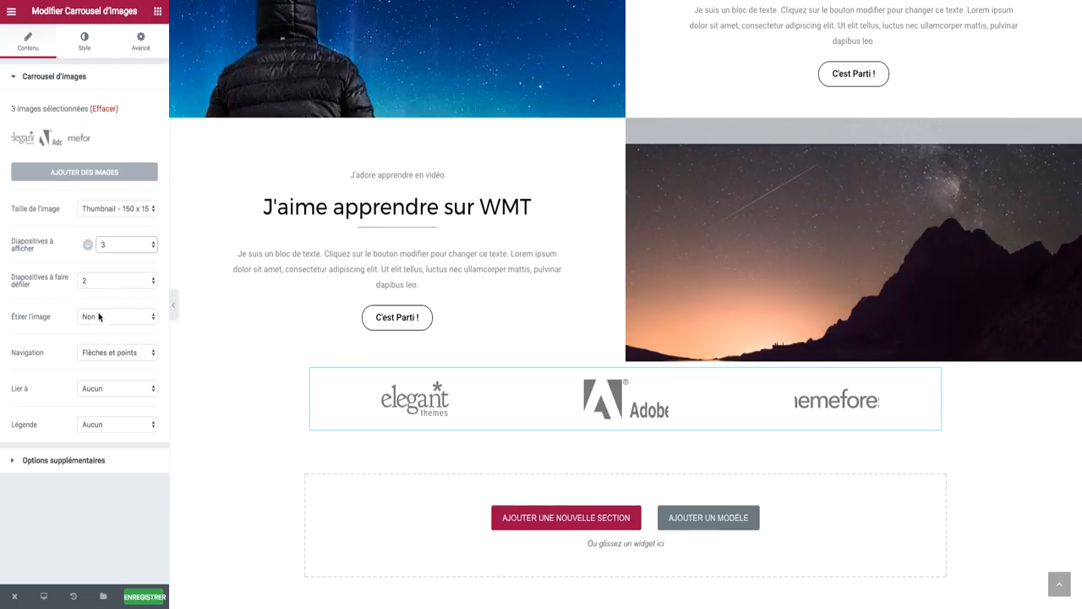
{"action": "left_click", "coordinate": [100, 317]}
{"action": "left_click", "coordinate": [98, 325]}
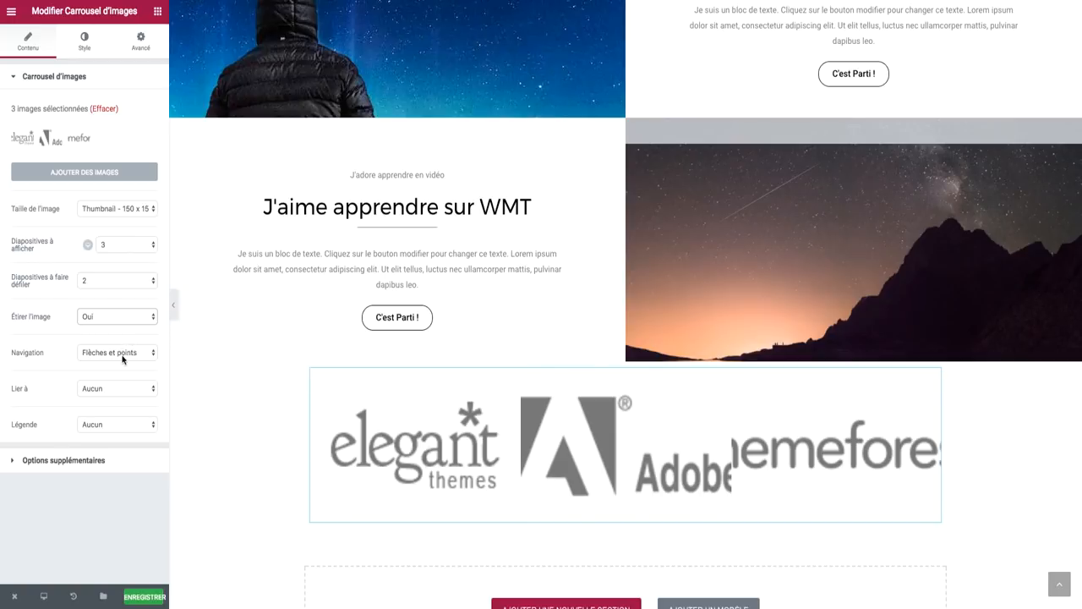
{"action": "left_click", "coordinate": [123, 355]}
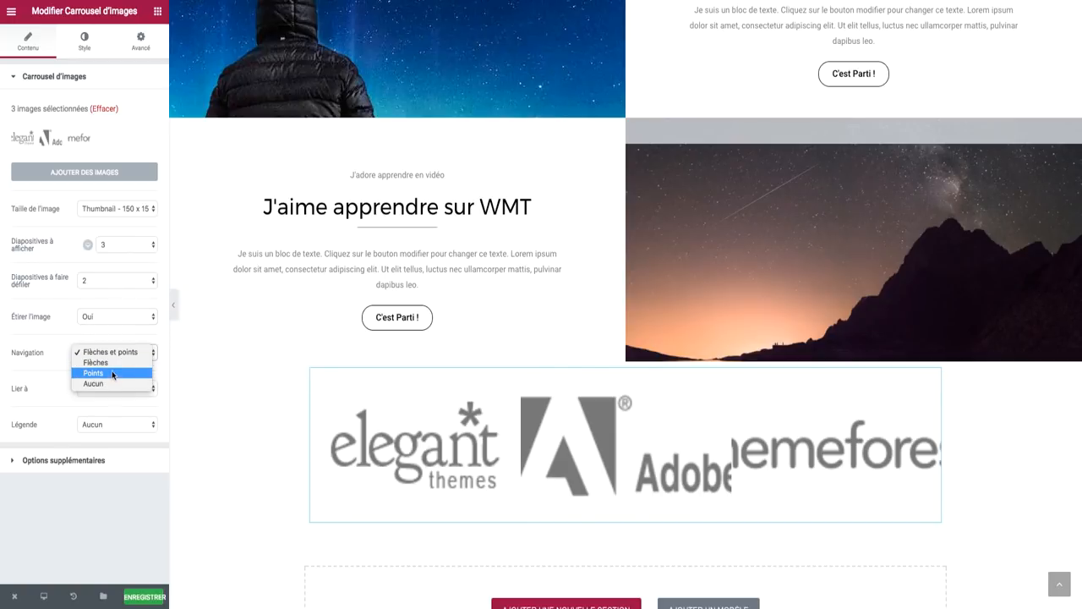
{"action": "left_click", "coordinate": [118, 354]}
{"action": "left_click", "coordinate": [106, 315]}
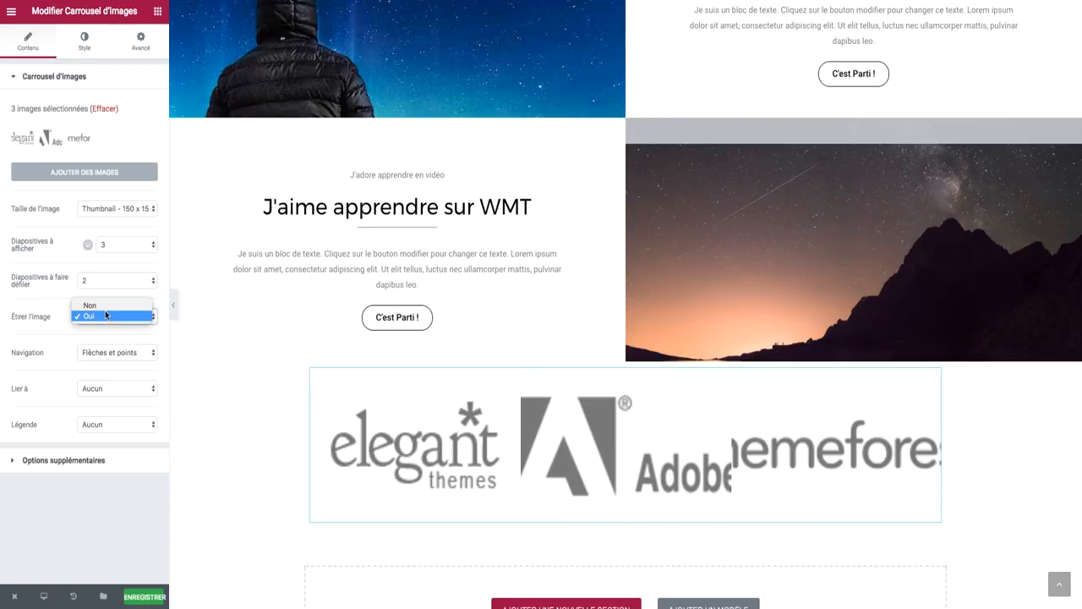
{"action": "left_click", "coordinate": [91, 305]}
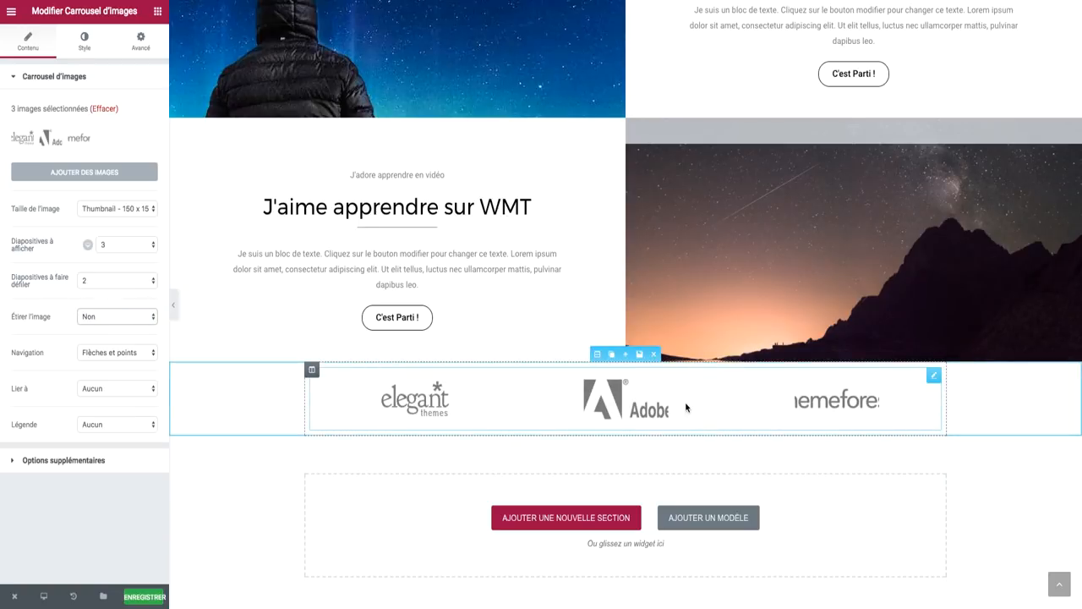
Step: View the carousel's link options and set its caption source to Légende, after trying Titre
{"action": "left_click", "coordinate": [96, 390]}
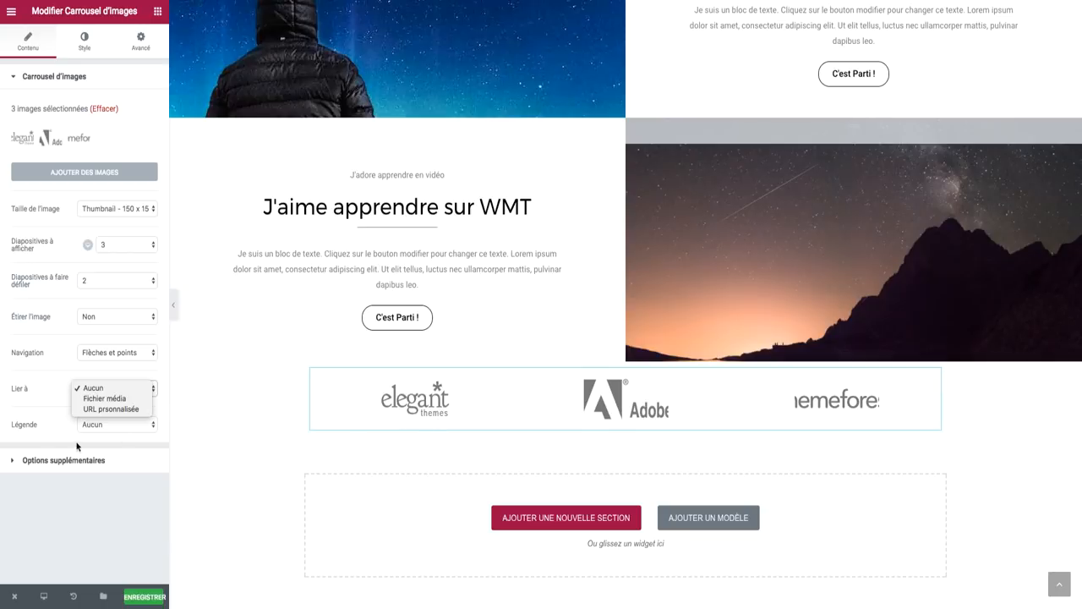
{"action": "left_click", "coordinate": [51, 424]}
{"action": "left_click", "coordinate": [115, 422]}
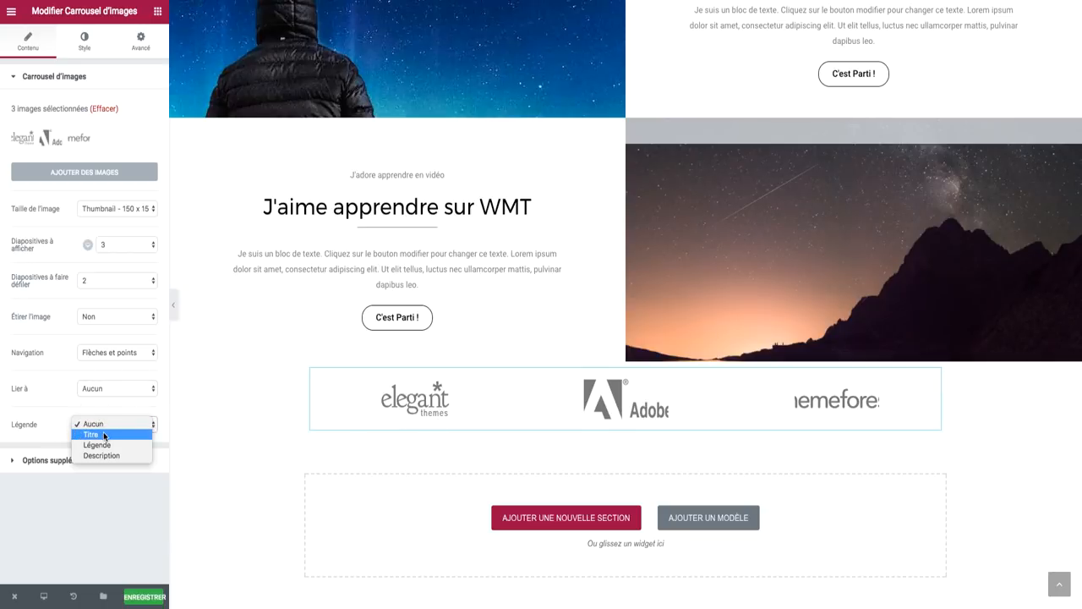
{"action": "left_click", "coordinate": [105, 435]}
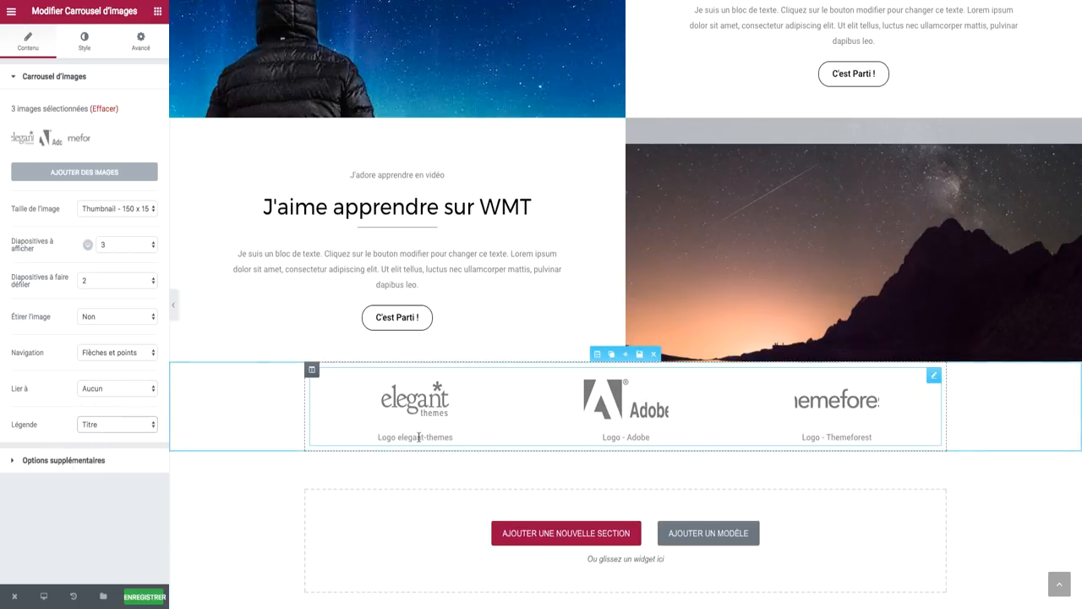
{"action": "left_click", "coordinate": [111, 428]}
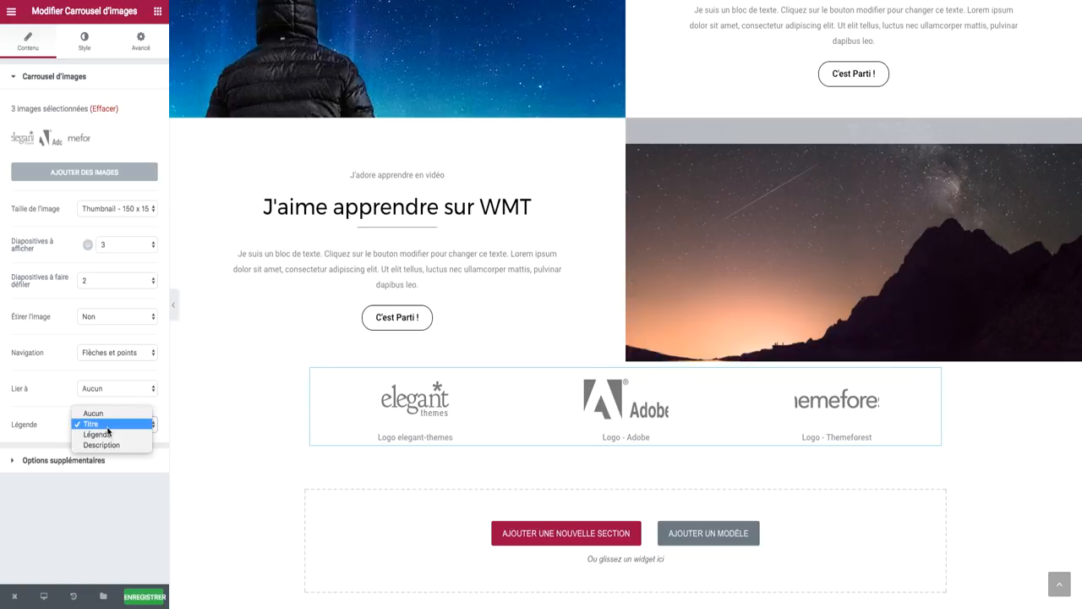
{"action": "left_click", "coordinate": [105, 437]}
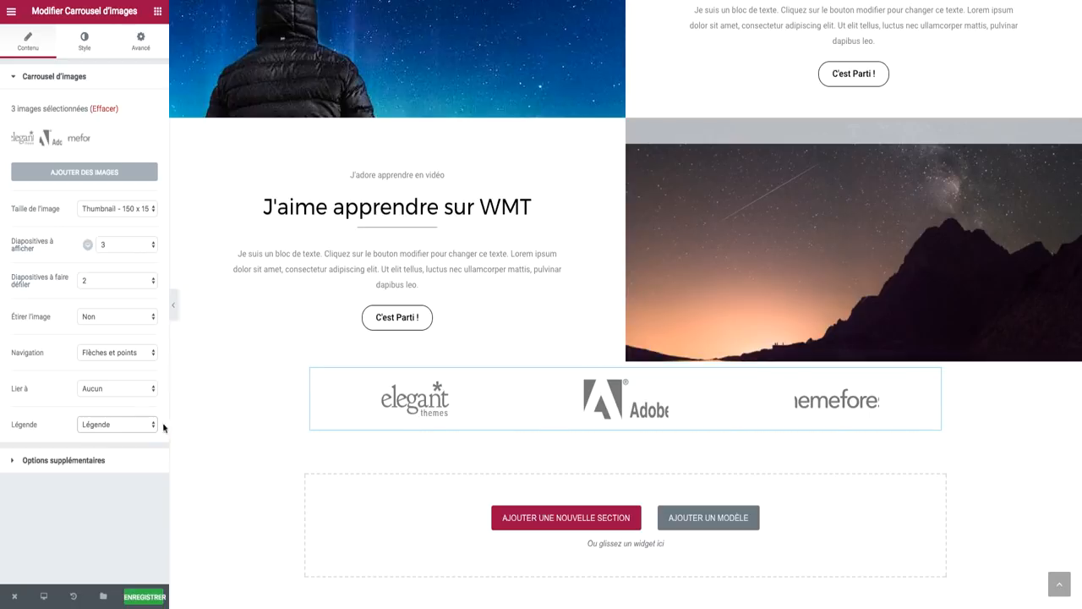
Step: Open the carousel's gallery to view the Adobe logo's caption field, and close it without editing
{"action": "left_click", "coordinate": [52, 142]}
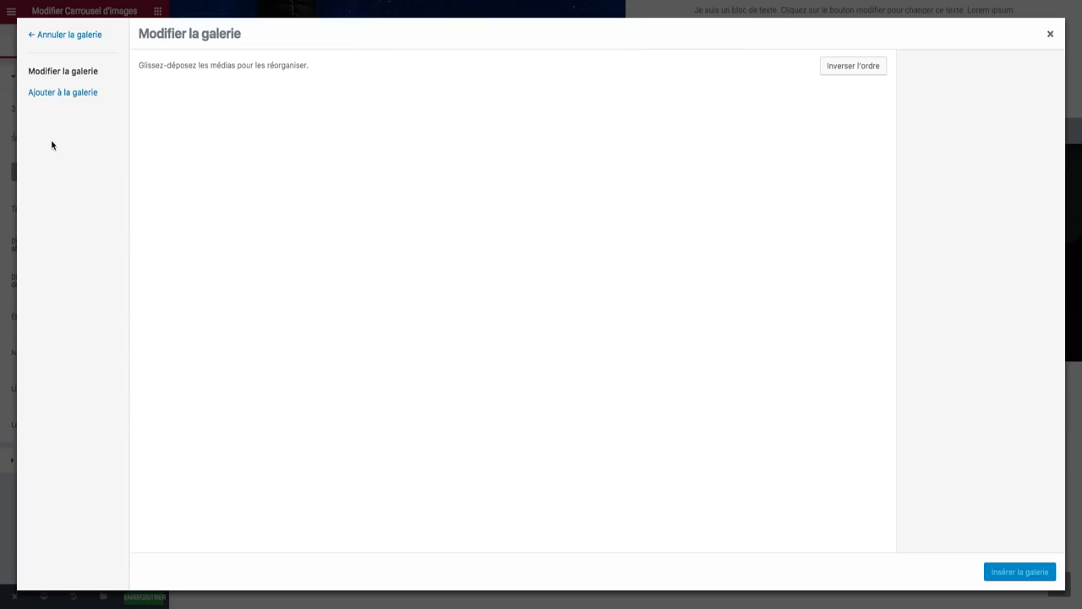
{"action": "left_click", "coordinate": [254, 107]}
{"action": "left_click", "coordinate": [980, 222]}
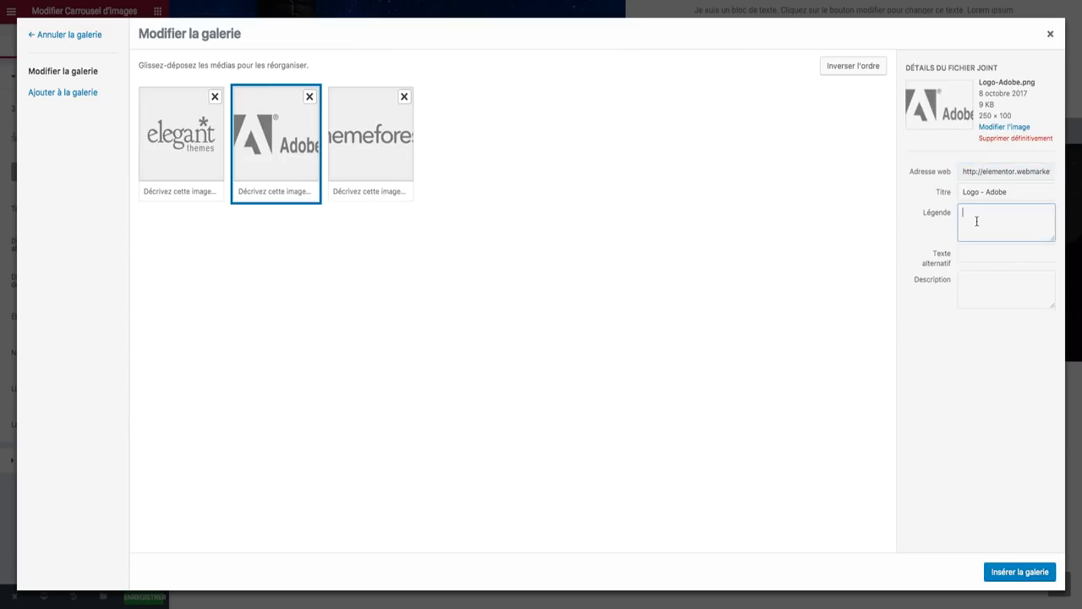
{"action": "left_click", "coordinate": [1050, 35]}
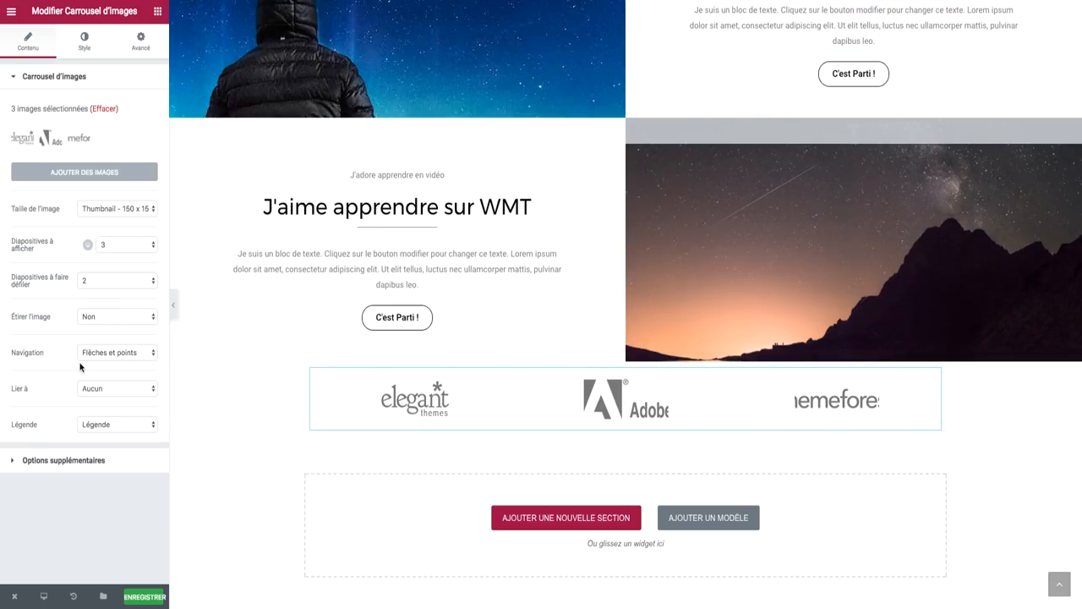
Step: Set the carousel to show 2 slides at a time and its image size to Medium - 300 x 300
{"action": "left_click", "coordinate": [111, 248]}
{"action": "left_click", "coordinate": [127, 236]}
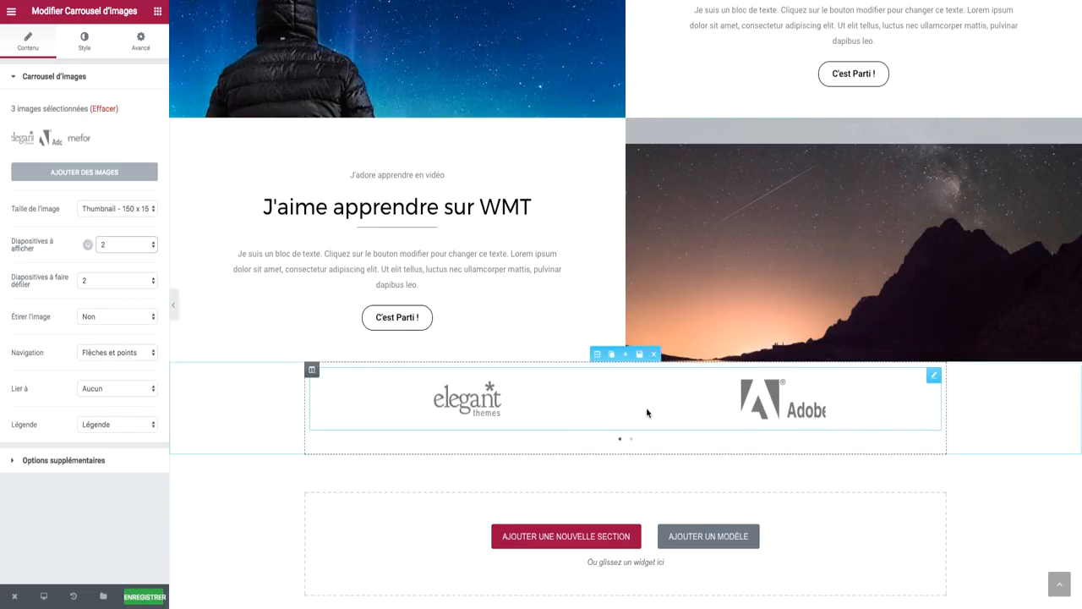
{"action": "left_click", "coordinate": [632, 440]}
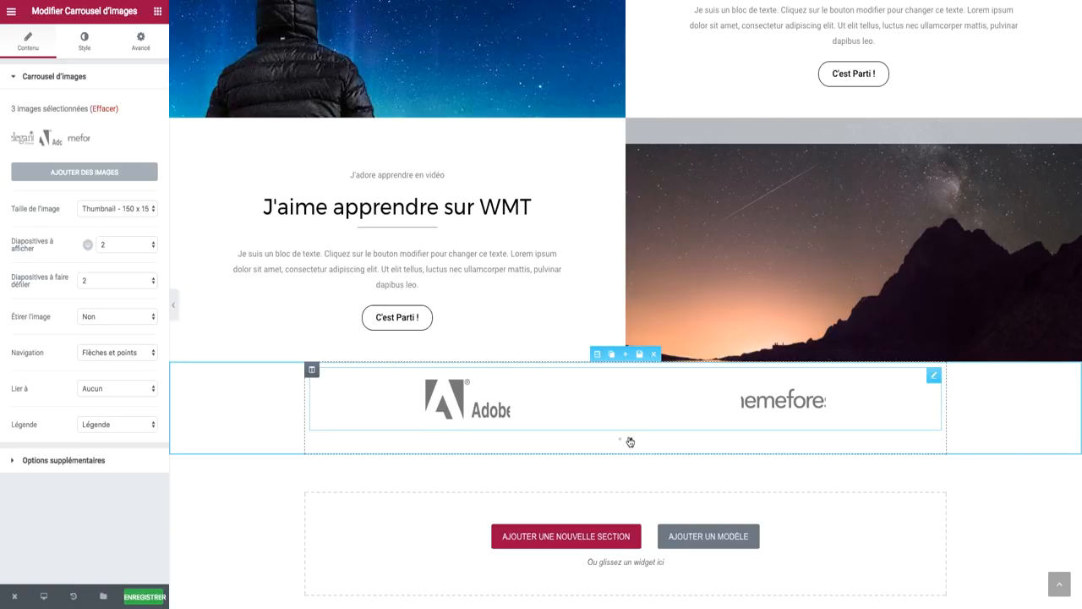
{"action": "left_click", "coordinate": [620, 440]}
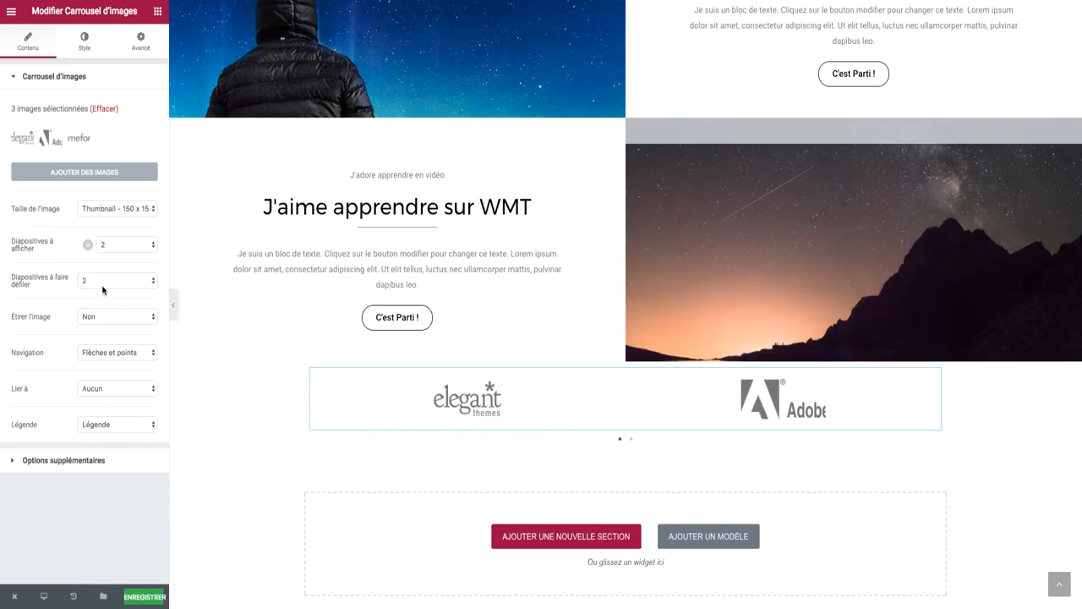
{"action": "left_click", "coordinate": [115, 208]}
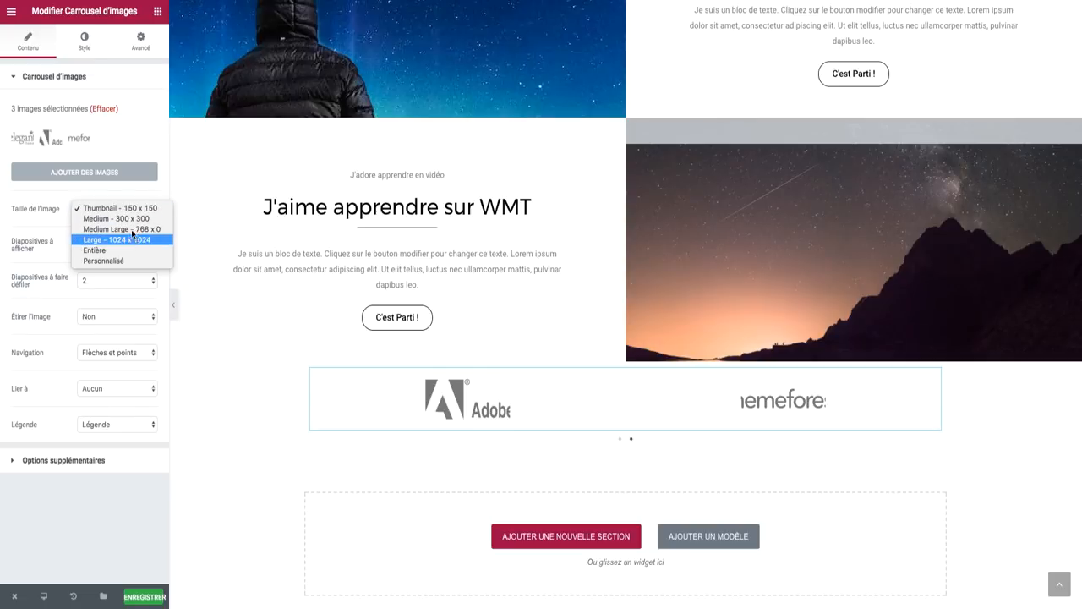
{"action": "left_click", "coordinate": [119, 219]}
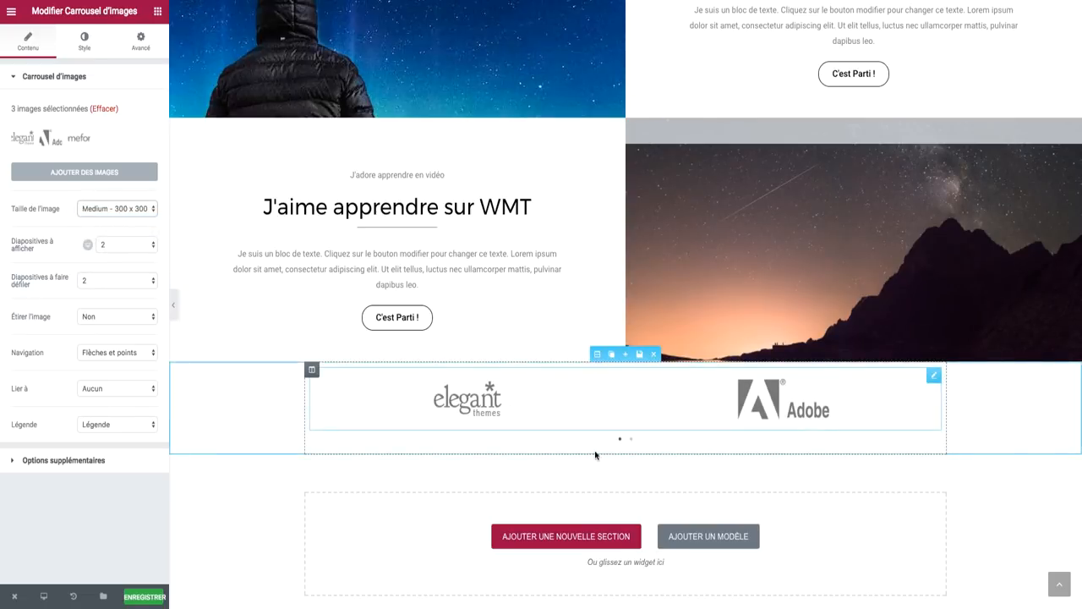
Step: Check the carousel's second page of logos, set it to show 3 slides, and set Étirer l'image to Oui
{"action": "left_click", "coordinate": [630, 439]}
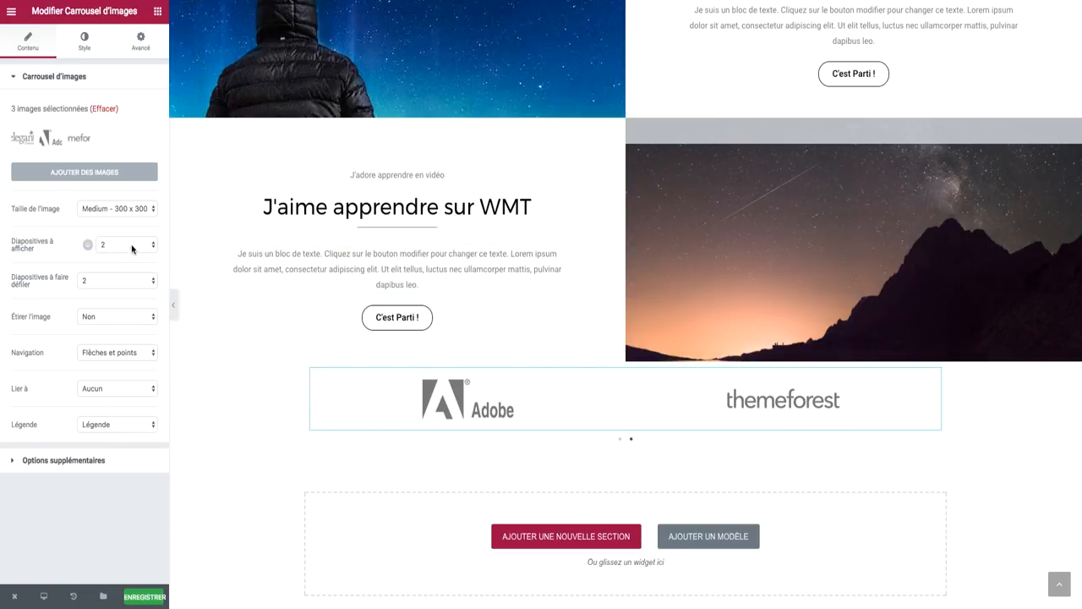
{"action": "left_click", "coordinate": [99, 280]}
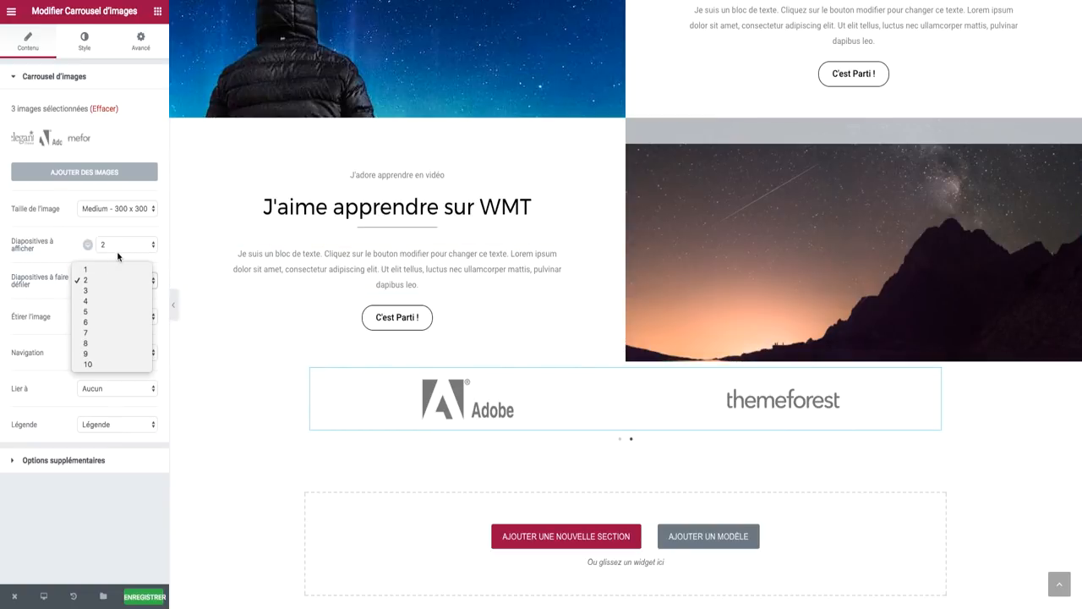
{"action": "left_click", "coordinate": [114, 251]}
{"action": "left_click", "coordinate": [114, 245]}
{"action": "left_click", "coordinate": [114, 255]}
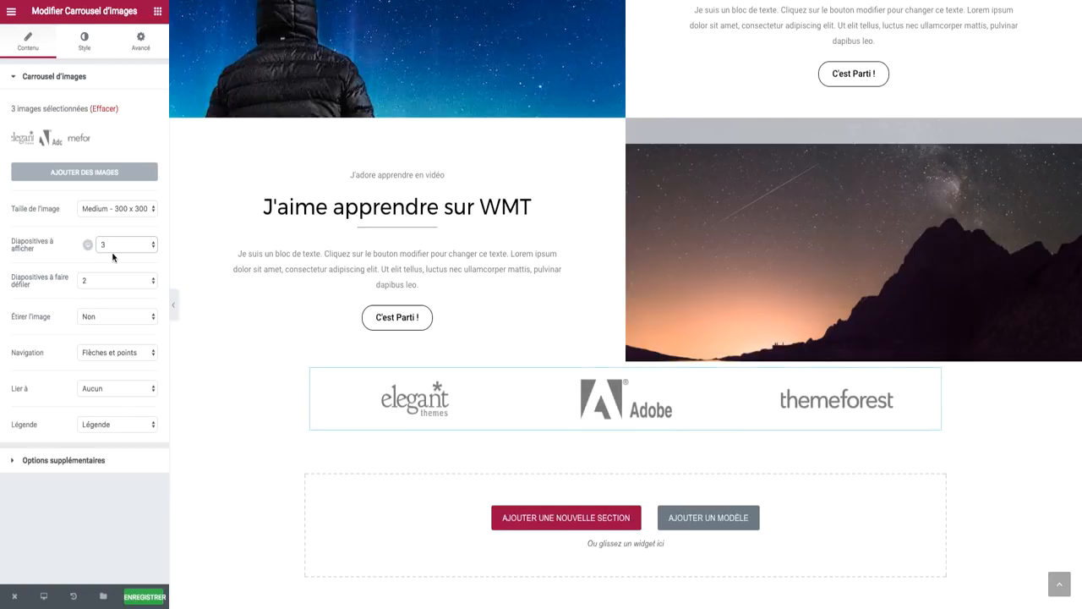
{"action": "left_click", "coordinate": [108, 315]}
{"action": "left_click", "coordinate": [95, 328]}
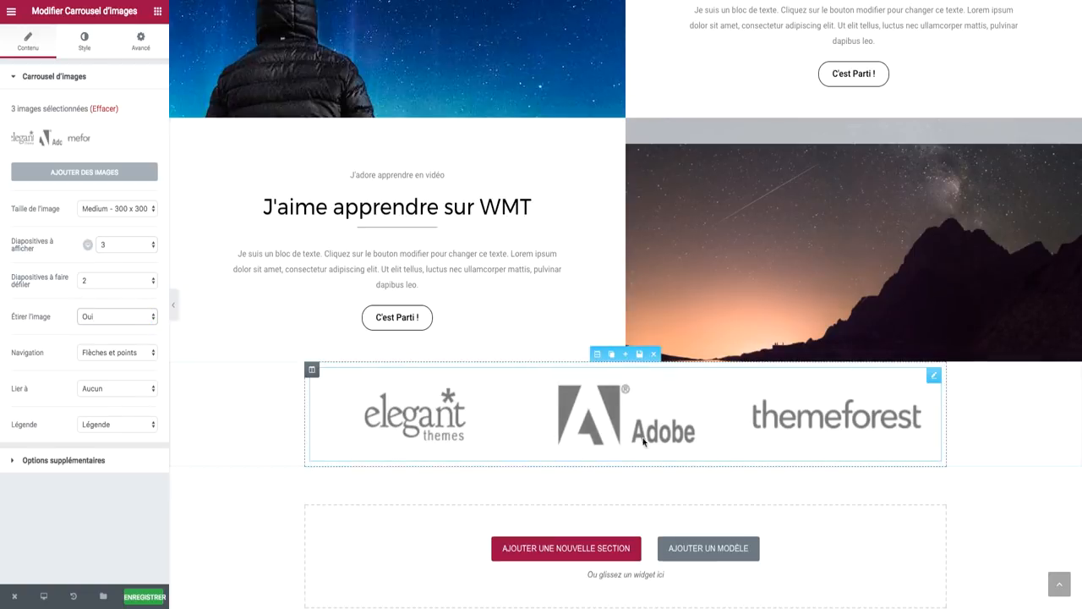
Step: Try the Medium Large image size, return it to Medium - 300 x 300, and set the carousel to show 2 slides
{"action": "left_click", "coordinate": [120, 208]}
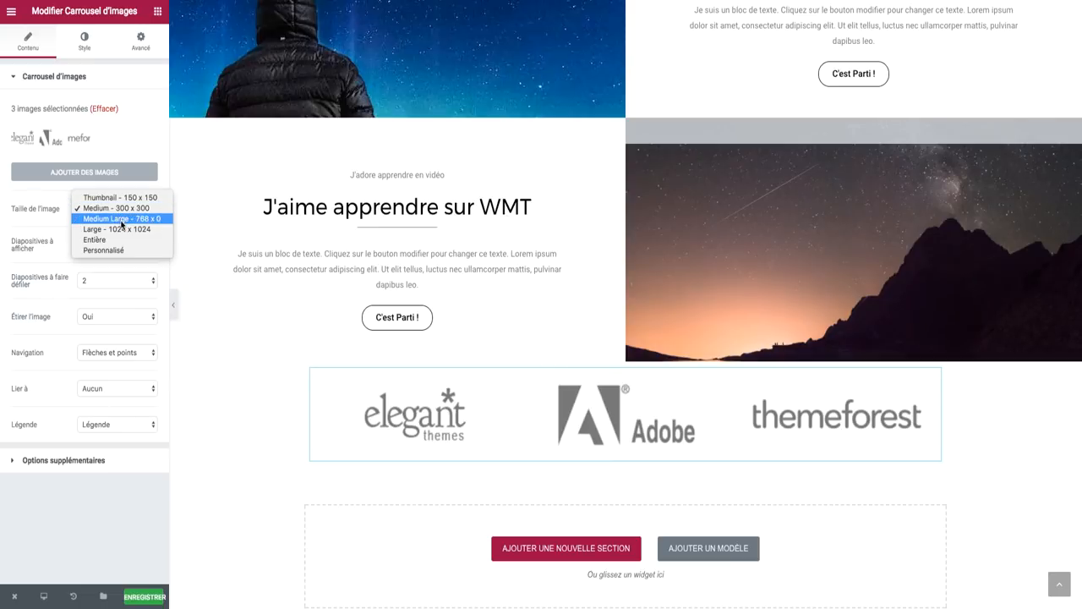
{"action": "left_click", "coordinate": [121, 219]}
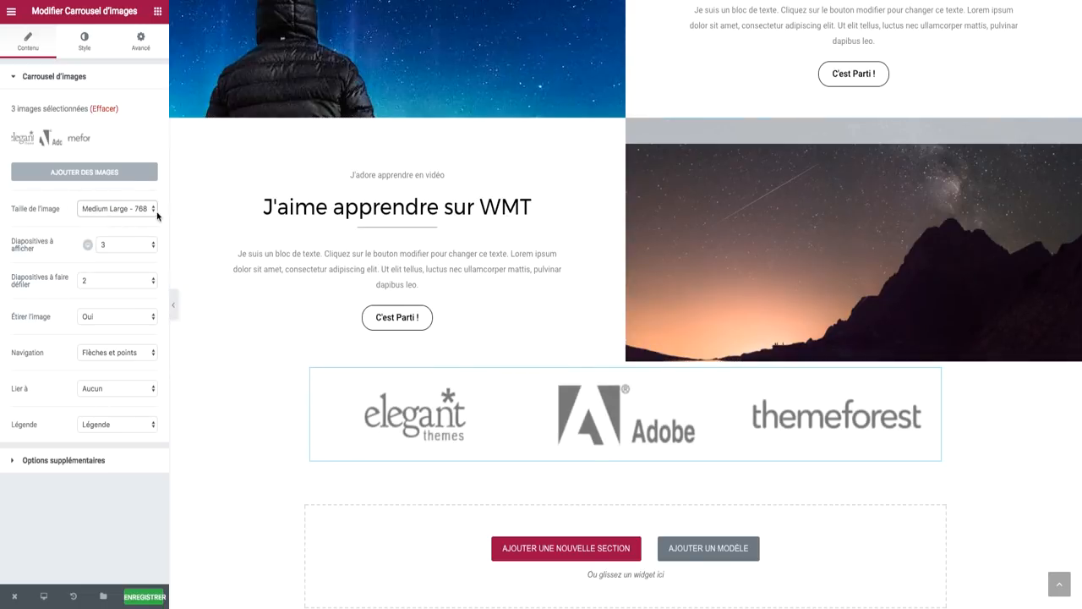
{"action": "left_click", "coordinate": [156, 213]}
{"action": "left_click", "coordinate": [146, 200]}
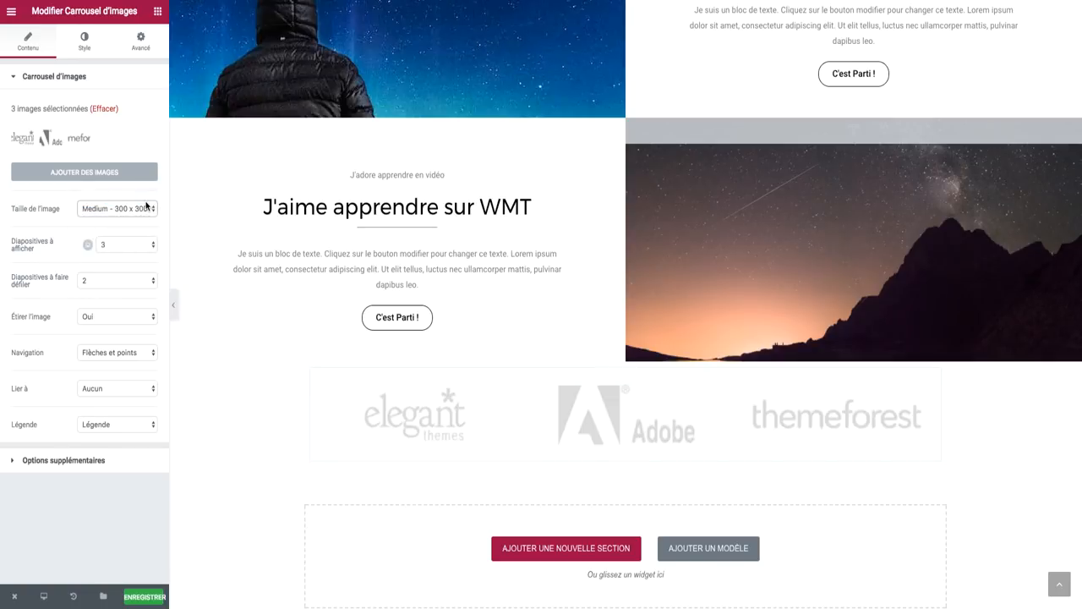
{"action": "left_click", "coordinate": [126, 243]}
{"action": "left_click", "coordinate": [450, 316]}
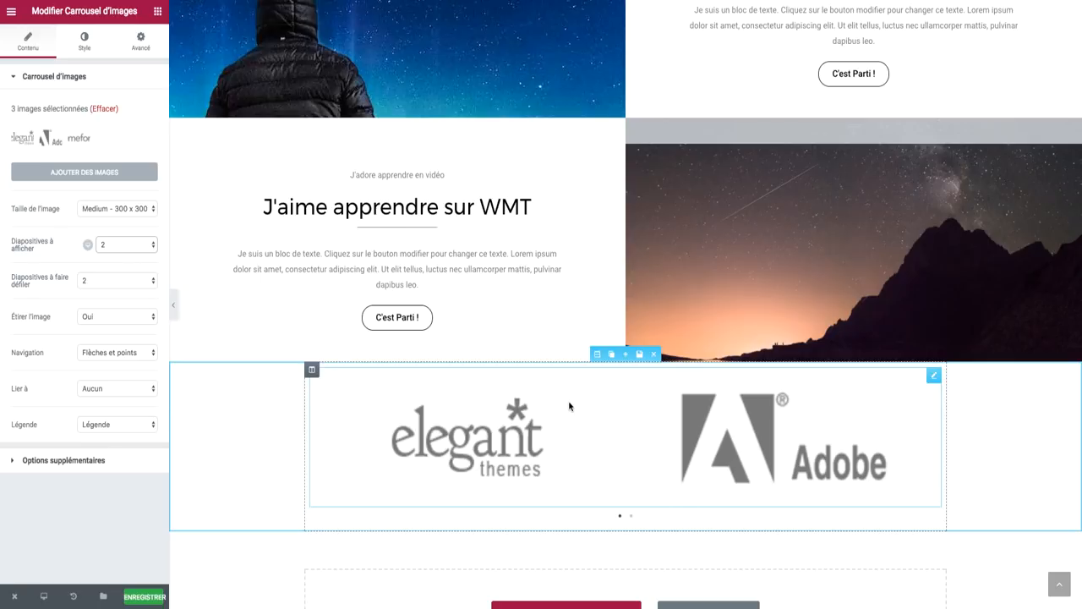
Step: Duplicate the "Créez un site qui vous rapporte de l'argent" heading section and move the copy directly above the logo carousel
{"action": "scroll", "coordinate": [569, 407], "scroll_direction": "up", "scroll_amount": 15}
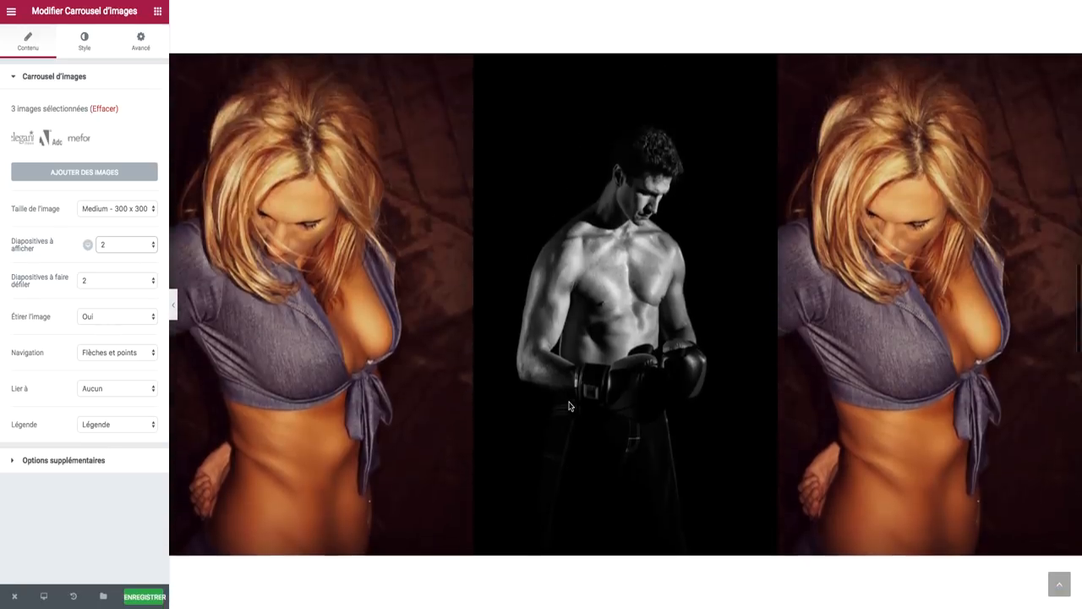
{"action": "scroll", "coordinate": [569, 407], "scroll_direction": "up", "scroll_amount": 15}
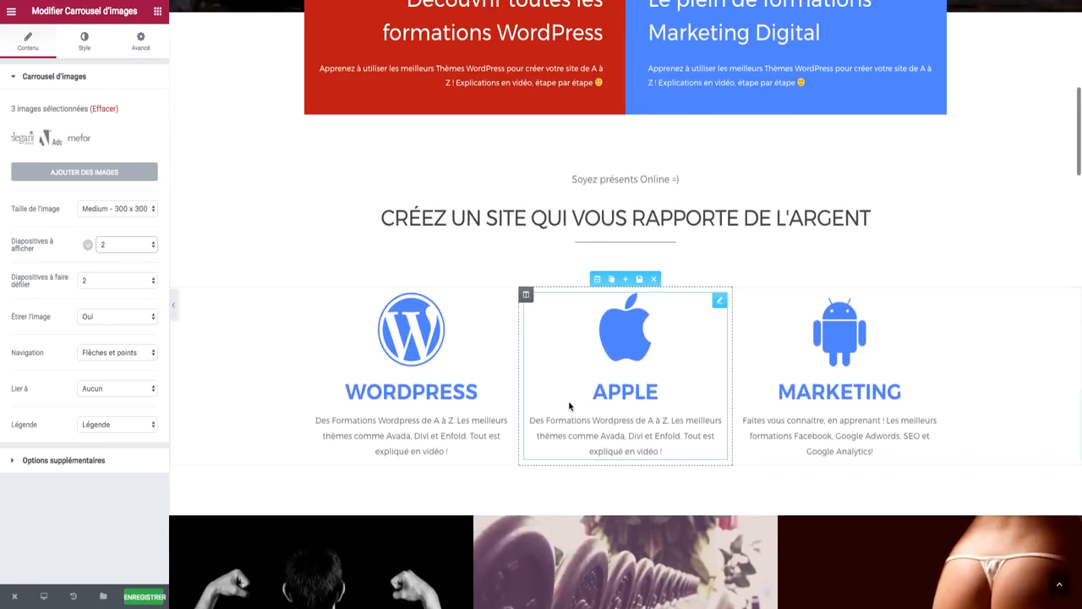
{"action": "scroll", "coordinate": [569, 407], "scroll_direction": "down", "scroll_amount": 2}
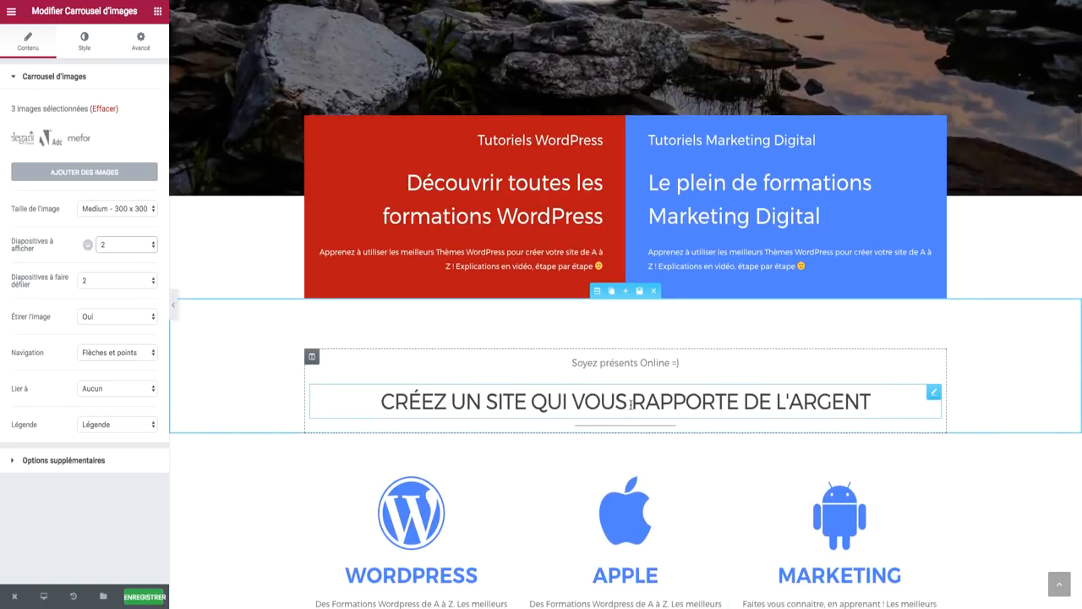
{"action": "left_click", "coordinate": [612, 292]}
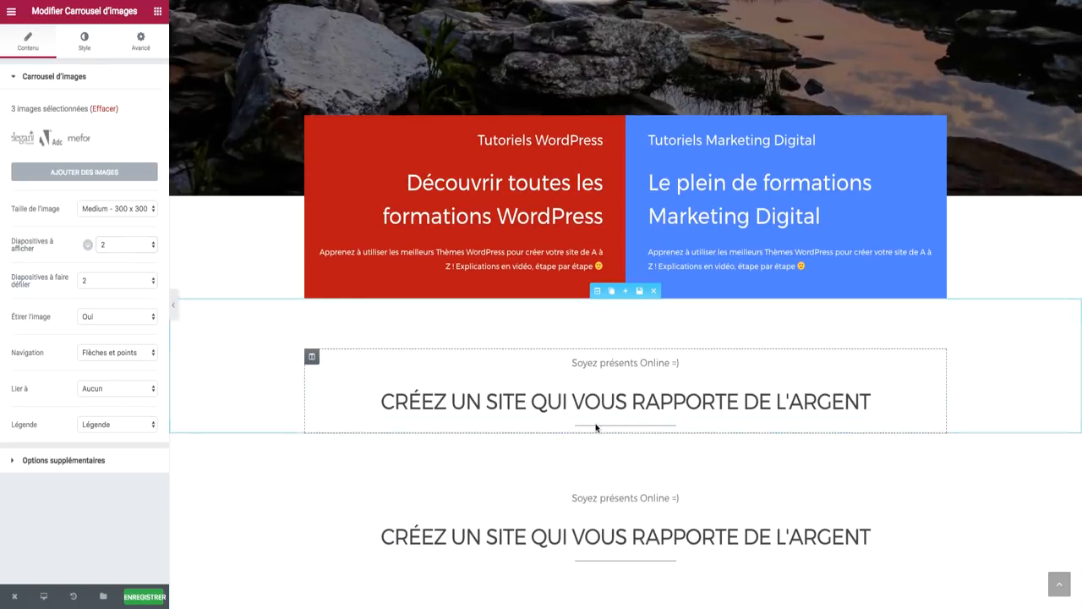
{"action": "left_click_drag", "start_coordinate": [601, 493], "coordinate": [604, 562]}
{"action": "left_click", "coordinate": [603, 517]}
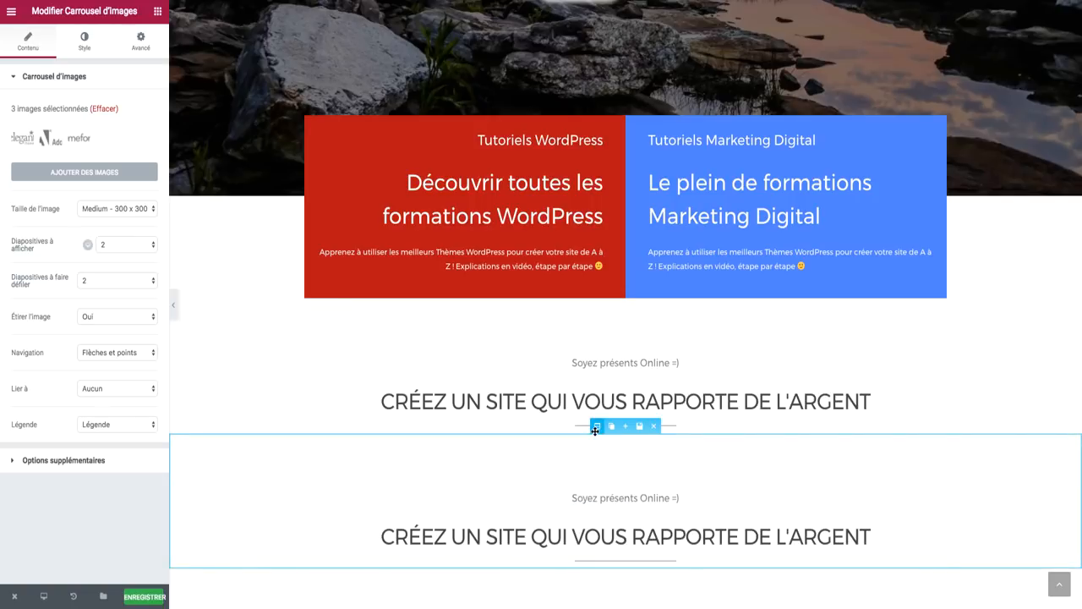
{"action": "left_click_drag", "start_coordinate": [597, 426], "coordinate": [591, 242]}
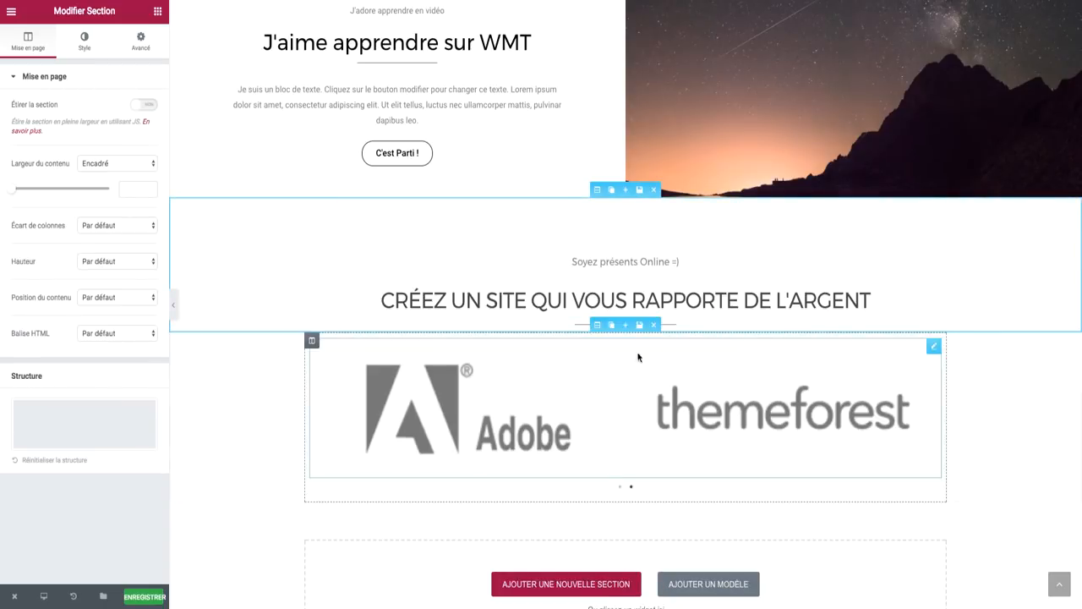
Step: Replace the title of the heading above the carousel with "Nos partenaires"
{"action": "left_click", "coordinate": [646, 306]}
{"action": "triple_click", "coordinate": [85, 136]}
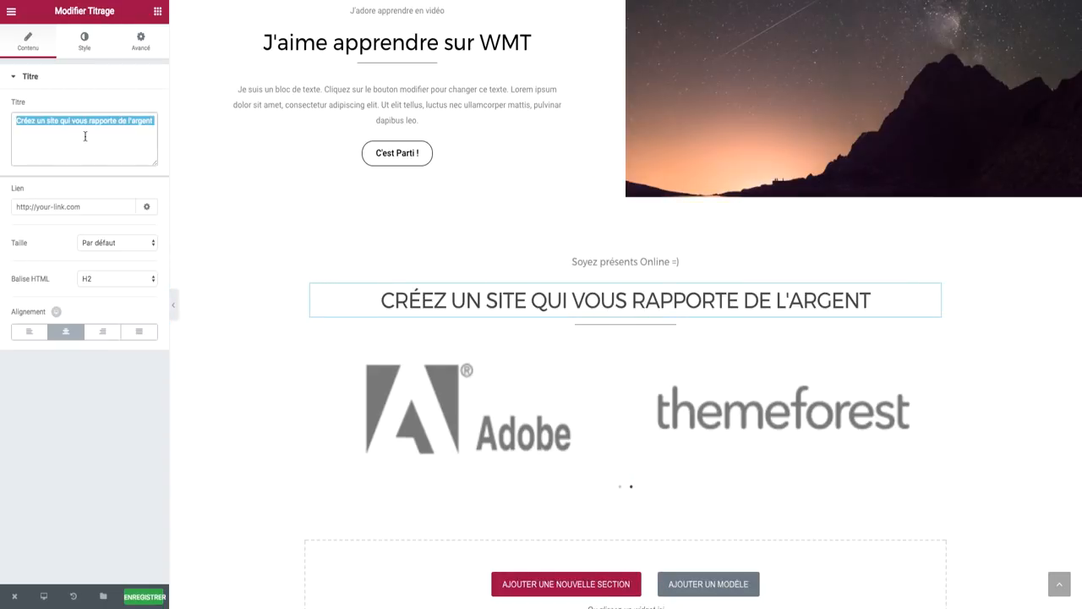
{"action": "type", "text": "Nos part"}
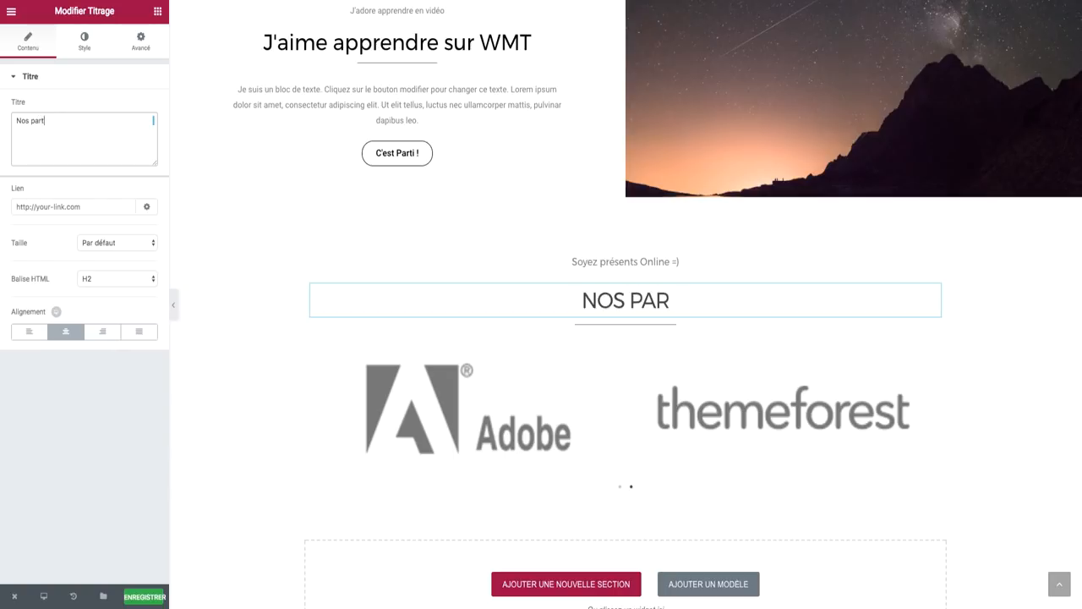
{"action": "type", "text": "enaires"}
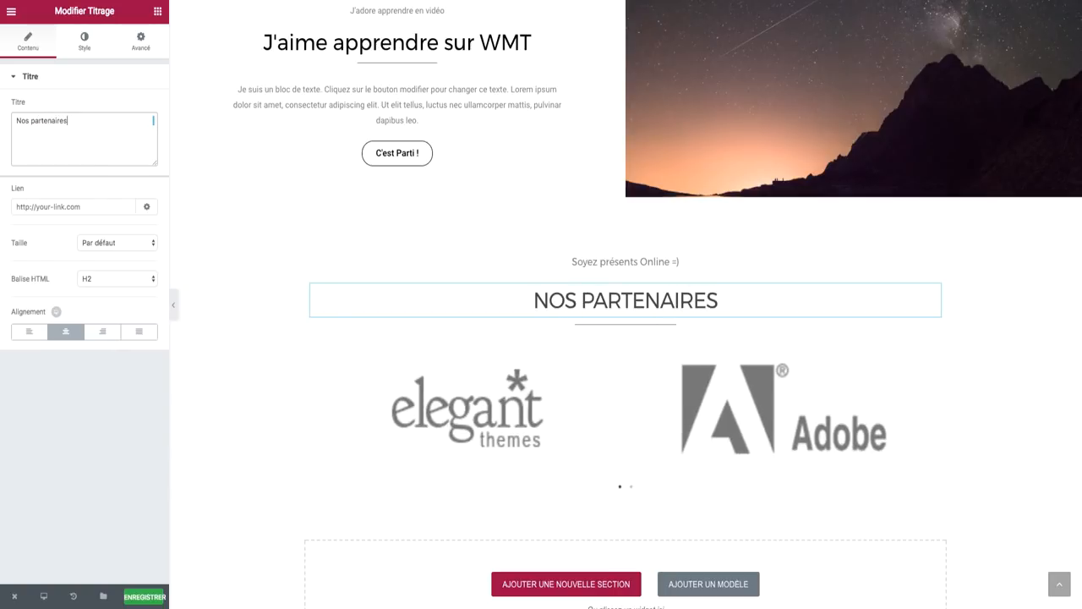
Step: Set the heading's text transformation to Par défaut after trying Minuscule, and capitalise its title as "Nos Partenaires"
{"action": "left_click", "coordinate": [83, 42]}
{"action": "left_click", "coordinate": [112, 300]}
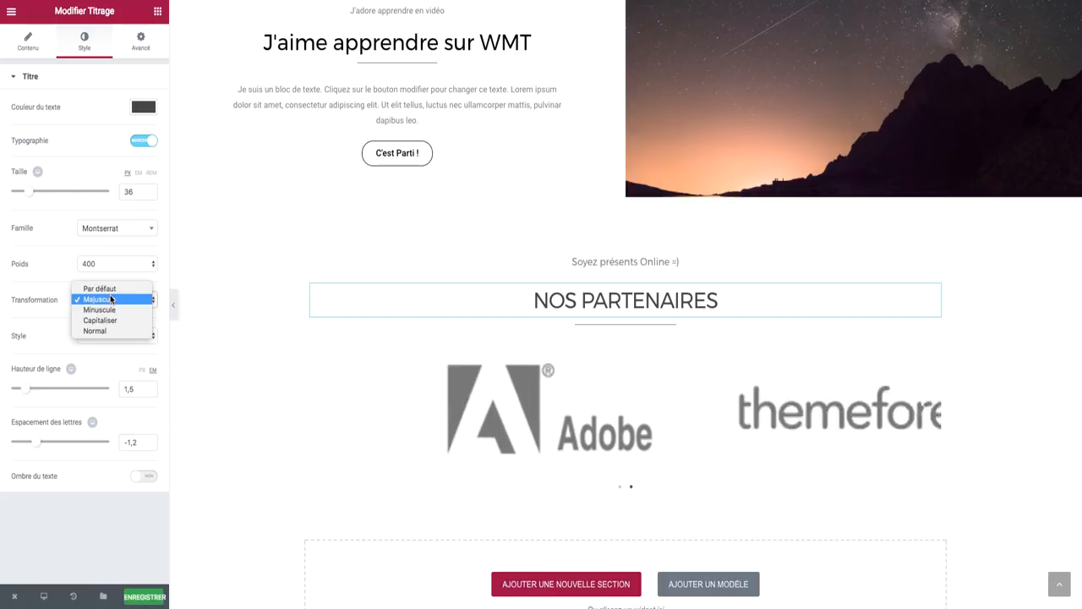
{"action": "left_click", "coordinate": [106, 312]}
{"action": "left_click", "coordinate": [107, 308]}
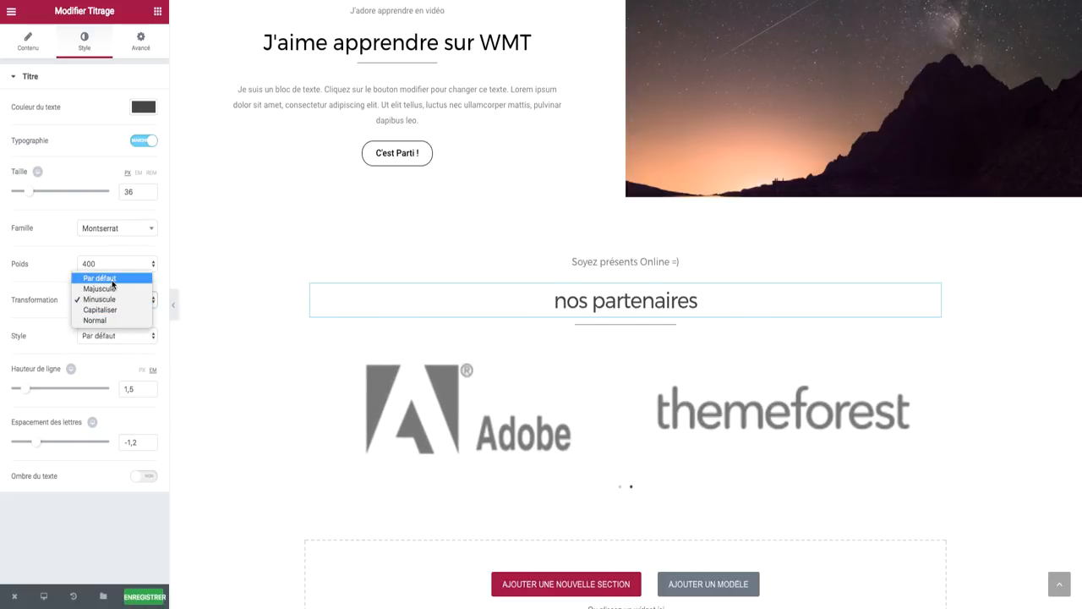
{"action": "left_click", "coordinate": [110, 279]}
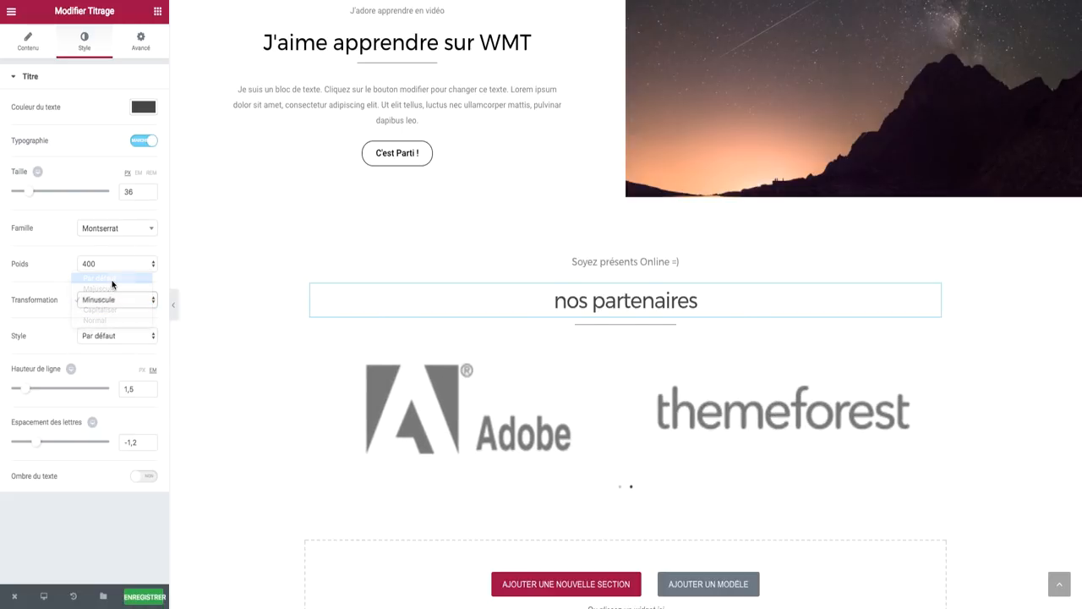
{"action": "left_click", "coordinate": [28, 44]}
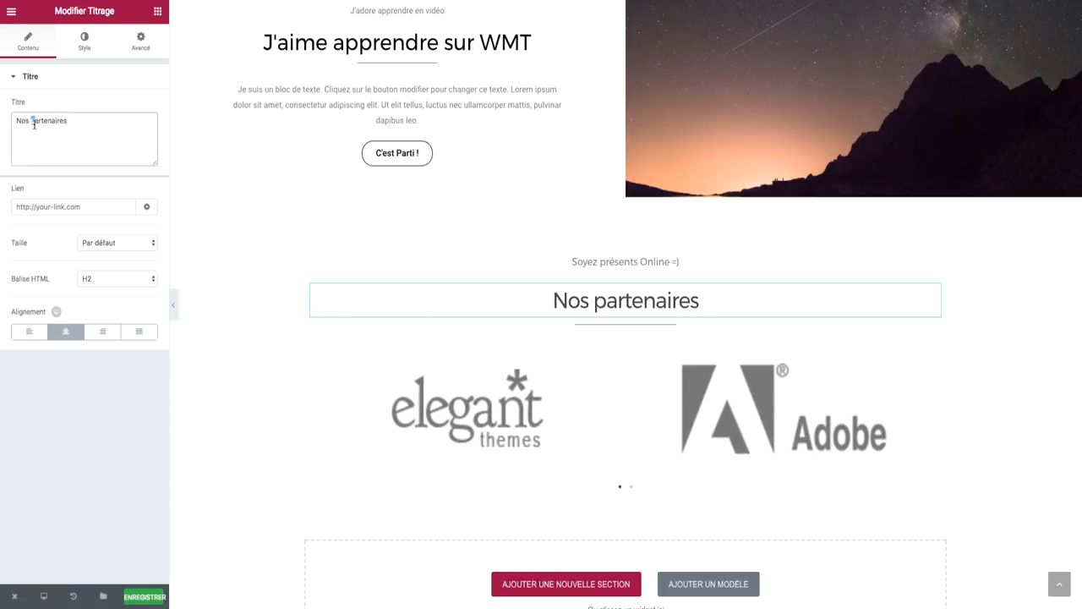
Step: Delete the "Soyez présents Online =)" text, then move the carousel under the Nos Partenaires heading and remove its emptied section
{"action": "left_click", "coordinate": [543, 264]}
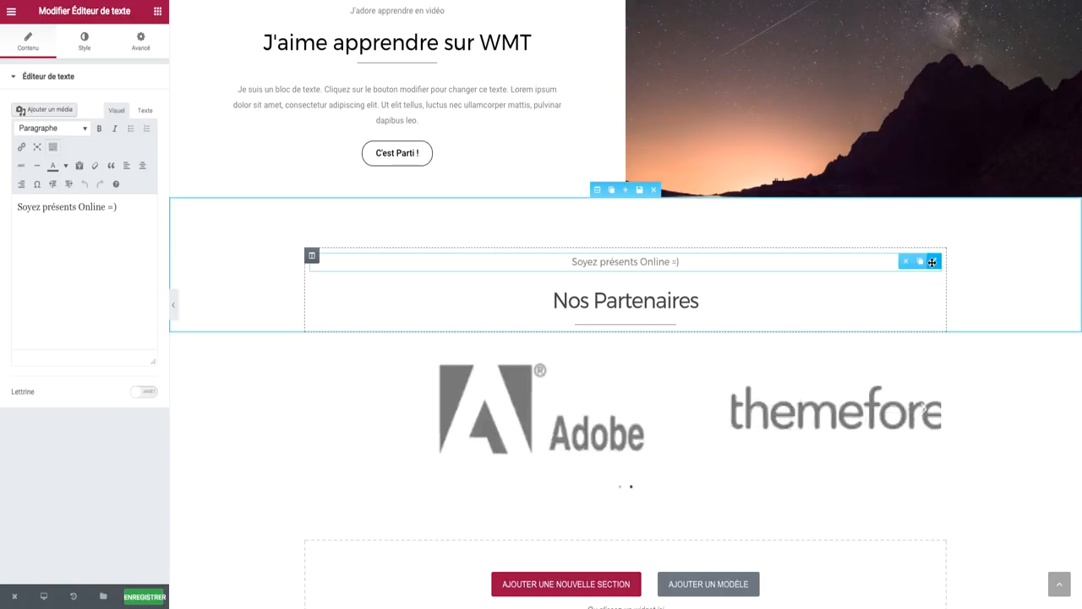
{"action": "left_click", "coordinate": [909, 265]}
{"action": "left_click_drag", "start_coordinate": [698, 341], "coordinate": [698, 306]}
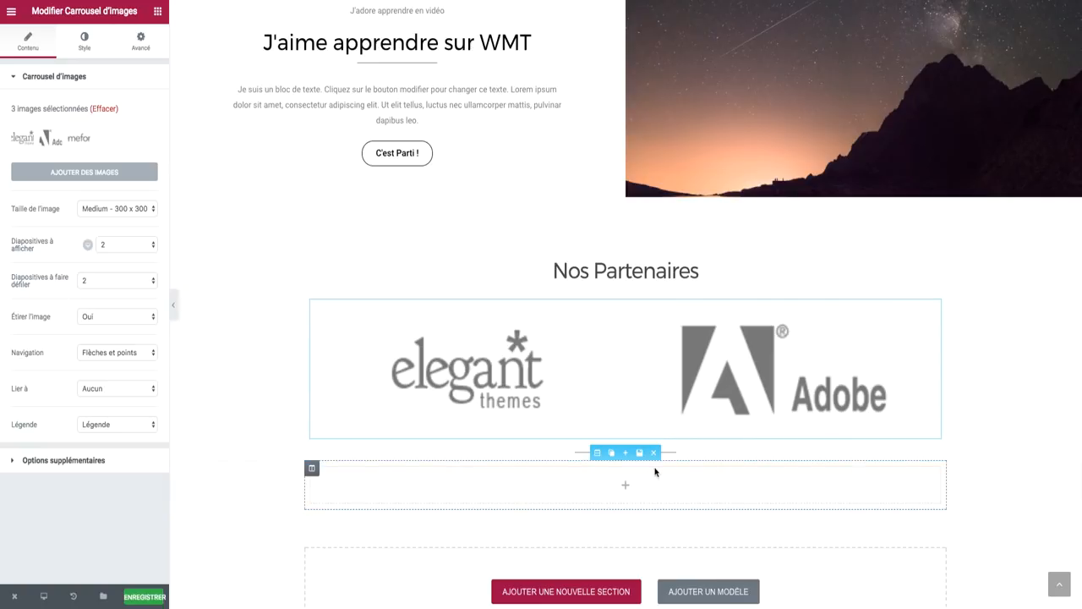
{"action": "left_click", "coordinate": [654, 454]}
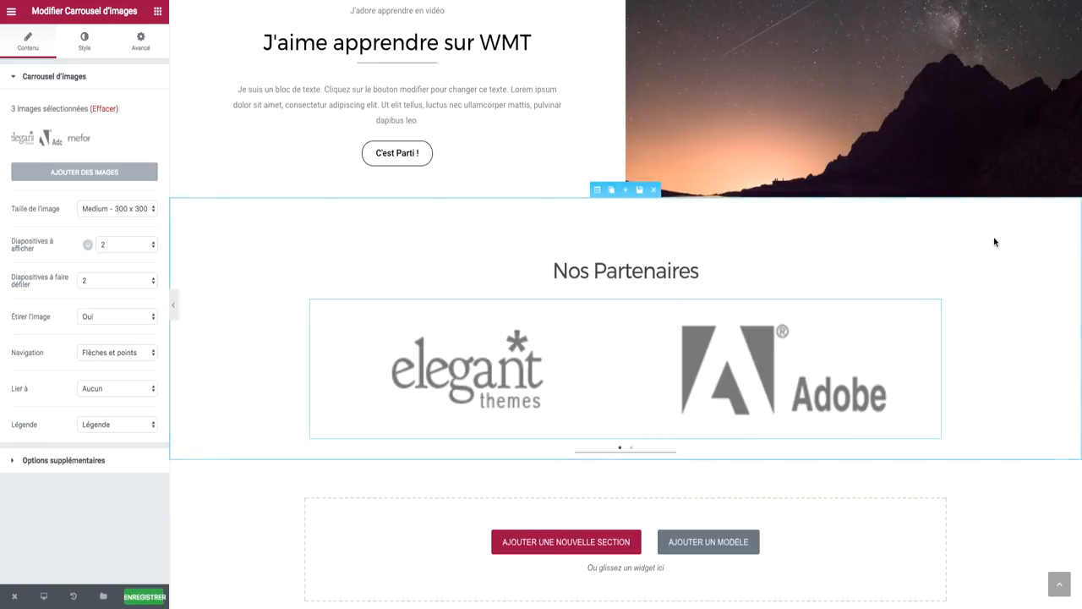
Step: Move the divider from below the carousel to directly under the Nos Partenaires heading
{"action": "scroll", "coordinate": [989, 241], "scroll_direction": "up", "scroll_amount": 1}
{"action": "scroll", "coordinate": [828, 331], "scroll_direction": "down", "scroll_amount": 2}
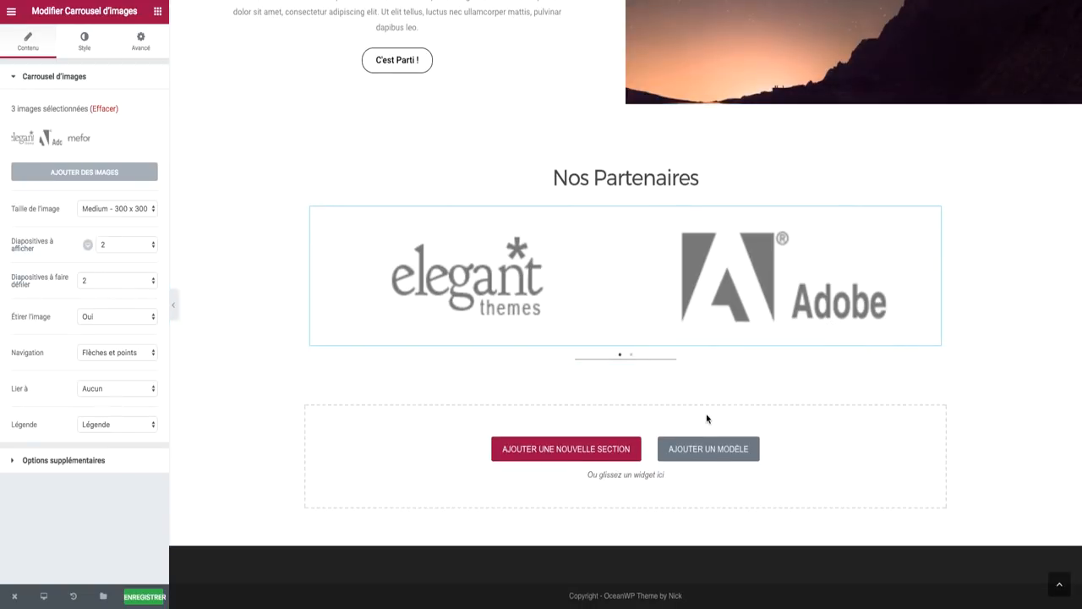
{"action": "left_click_drag", "start_coordinate": [658, 362], "coordinate": [658, 201]}
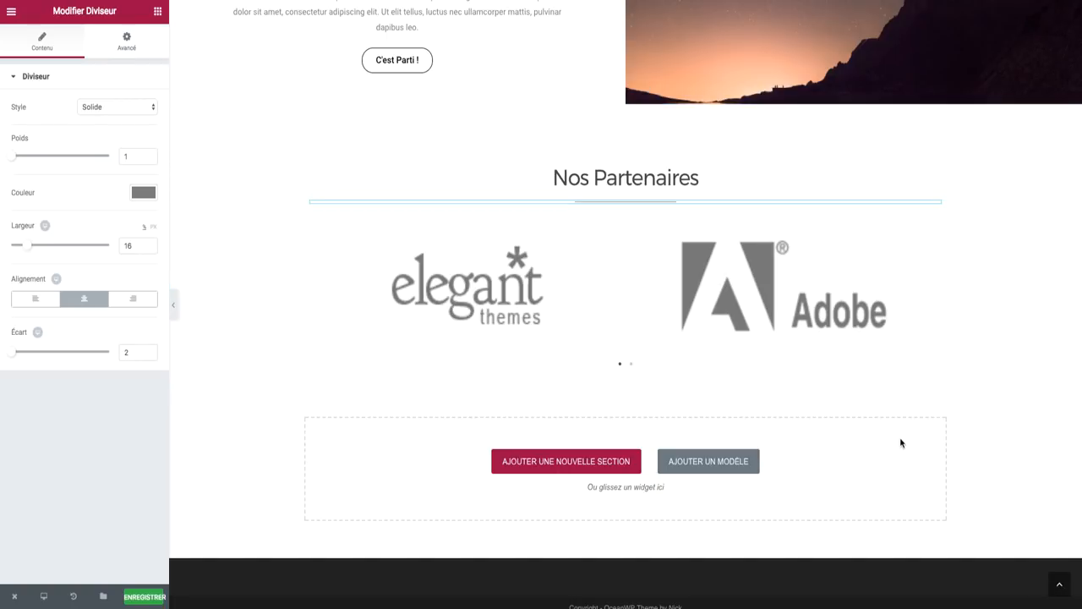
Step: Add a new single-column section below the carousel and place a Bouton widget in it
{"action": "left_click", "coordinate": [568, 461]}
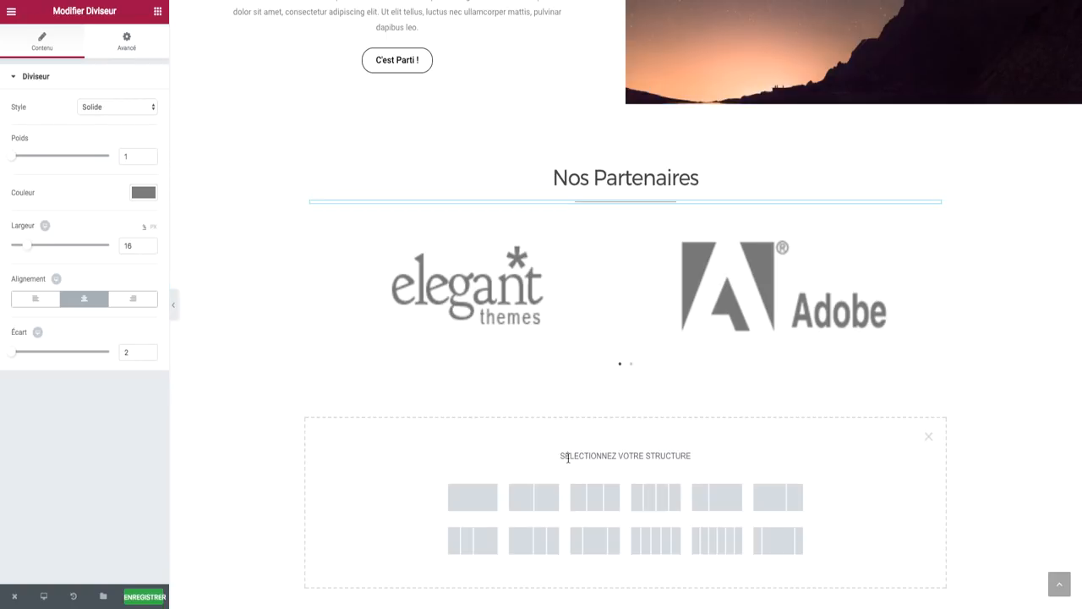
{"action": "left_click", "coordinate": [464, 495]}
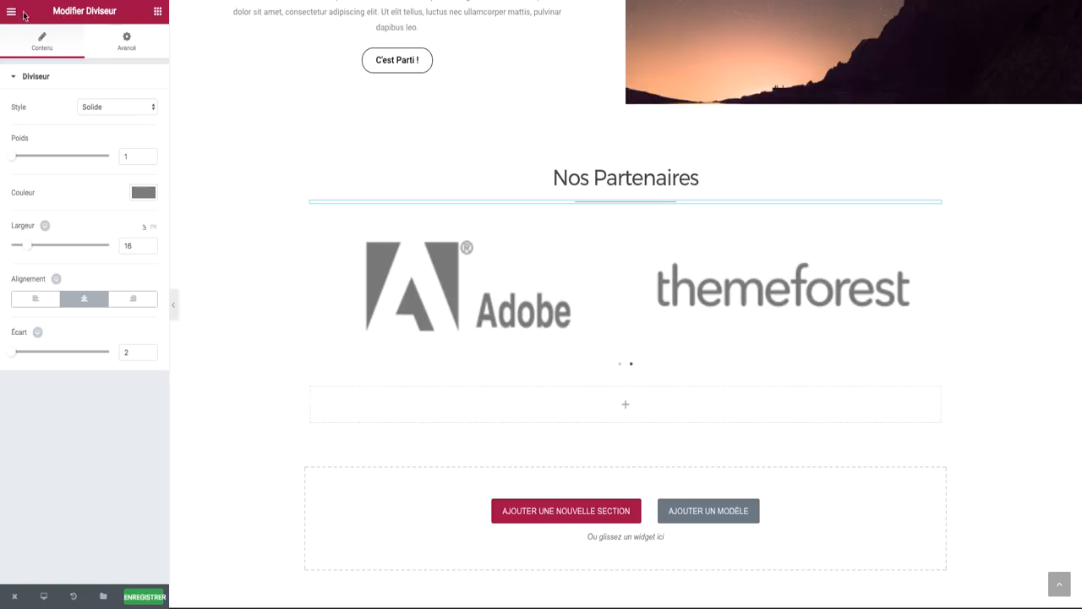
{"action": "left_click", "coordinate": [158, 11]}
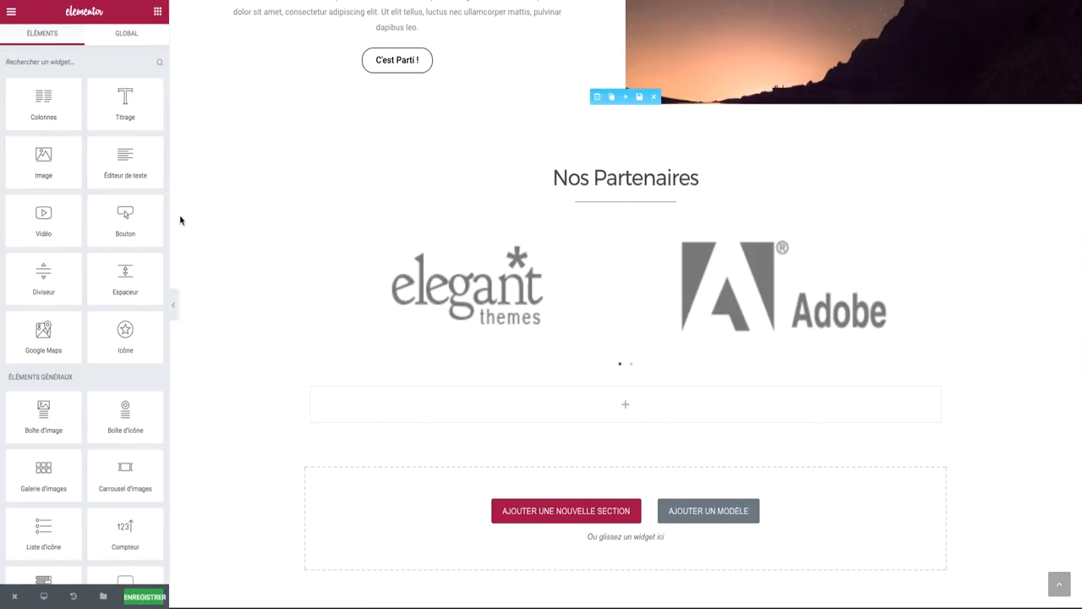
{"action": "left_click_drag", "start_coordinate": [135, 220], "coordinate": [589, 406]}
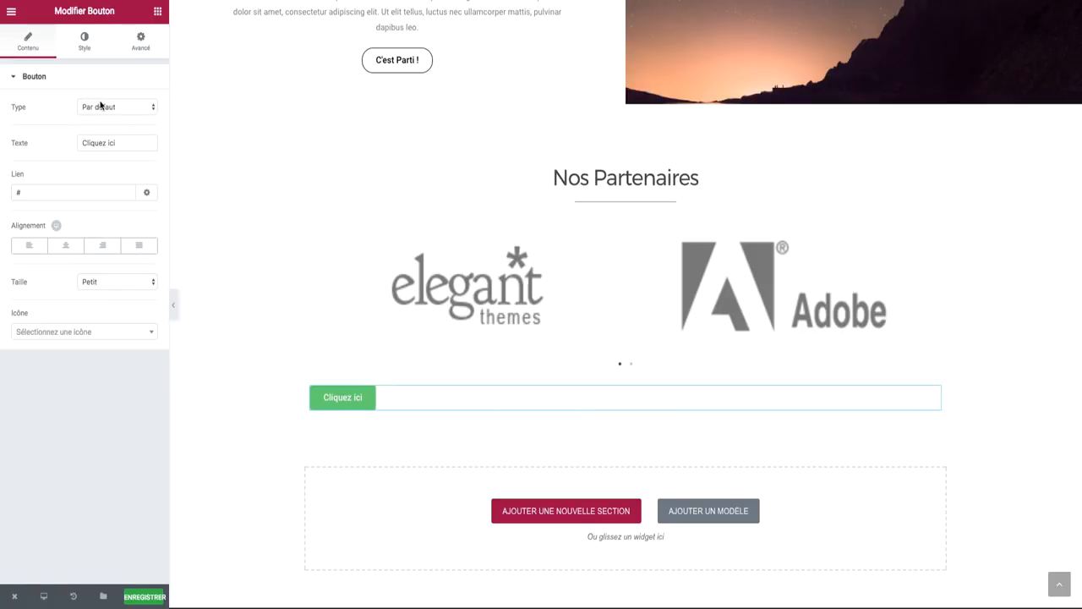
Step: Set the new button's size to Très grand, centre it, and change its text to "Contact"
{"action": "left_click", "coordinate": [109, 278]}
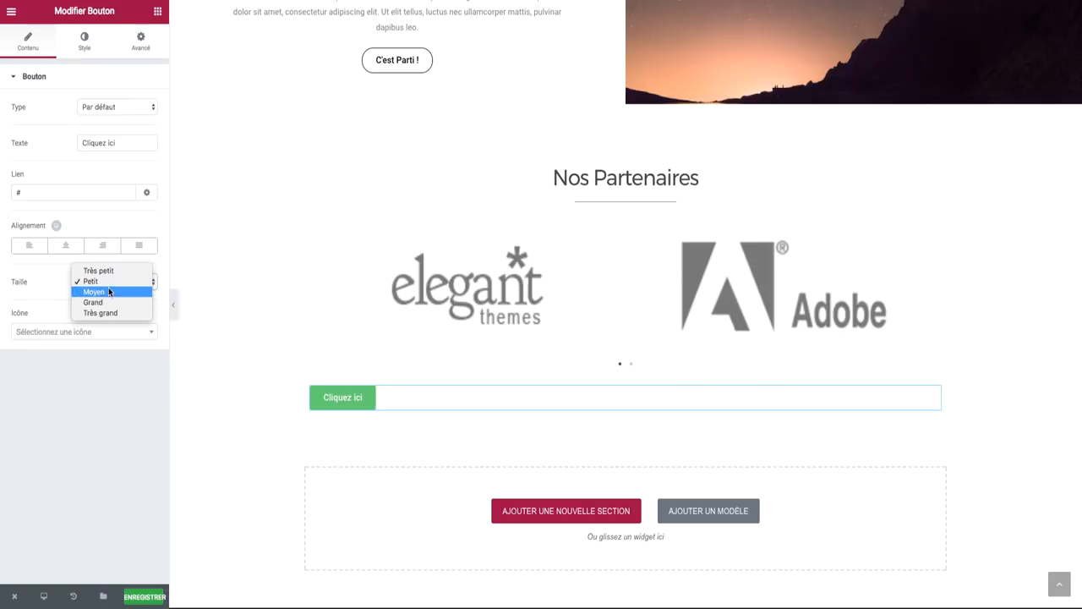
{"action": "left_click", "coordinate": [100, 311]}
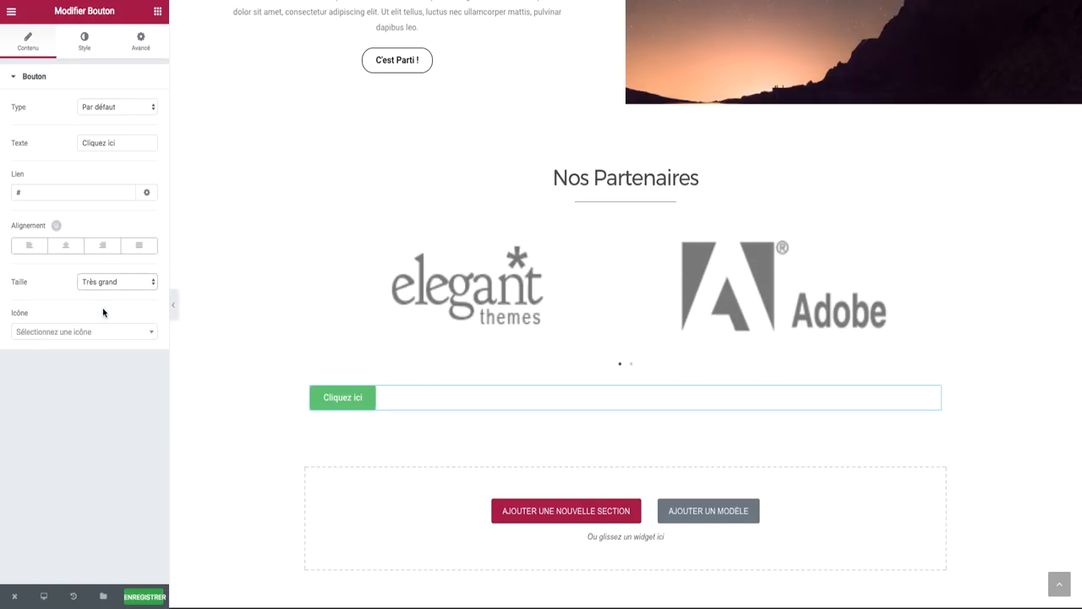
{"action": "left_click", "coordinate": [66, 246]}
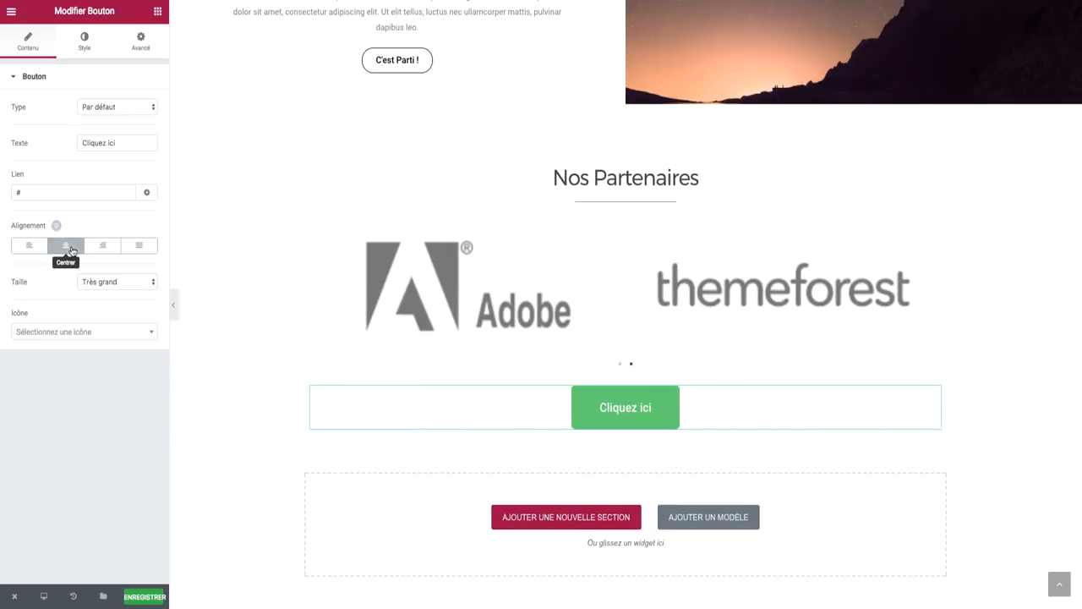
{"action": "triple_click", "coordinate": [123, 144]}
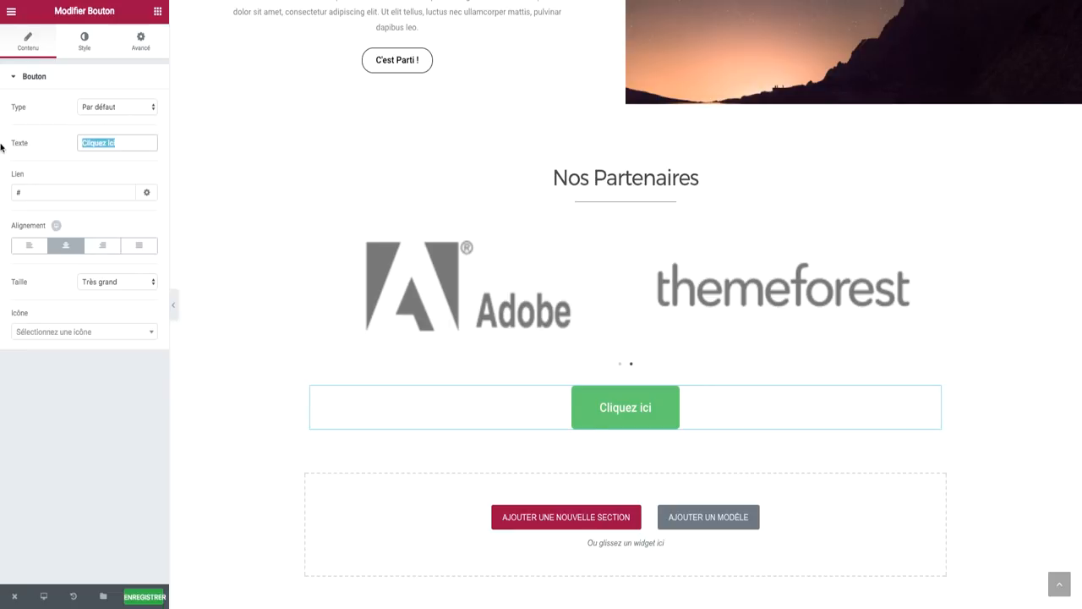
{"action": "type", "text": "Contact"}
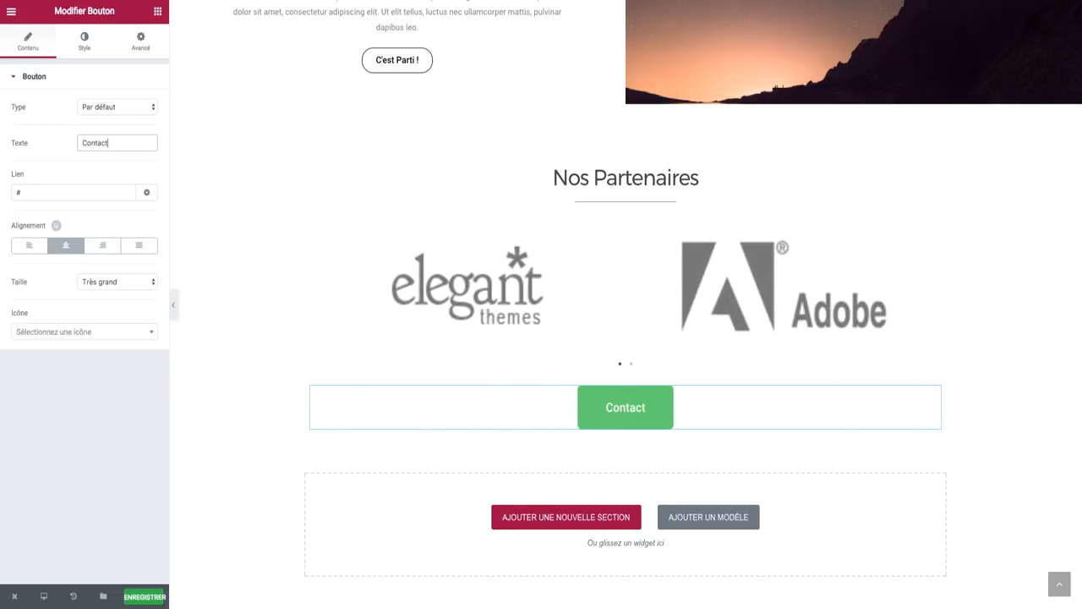
Step: Enable custom typography for the Contact button and set its text size to 38 px
{"action": "left_click", "coordinate": [85, 42]}
{"action": "left_click", "coordinate": [148, 105]}
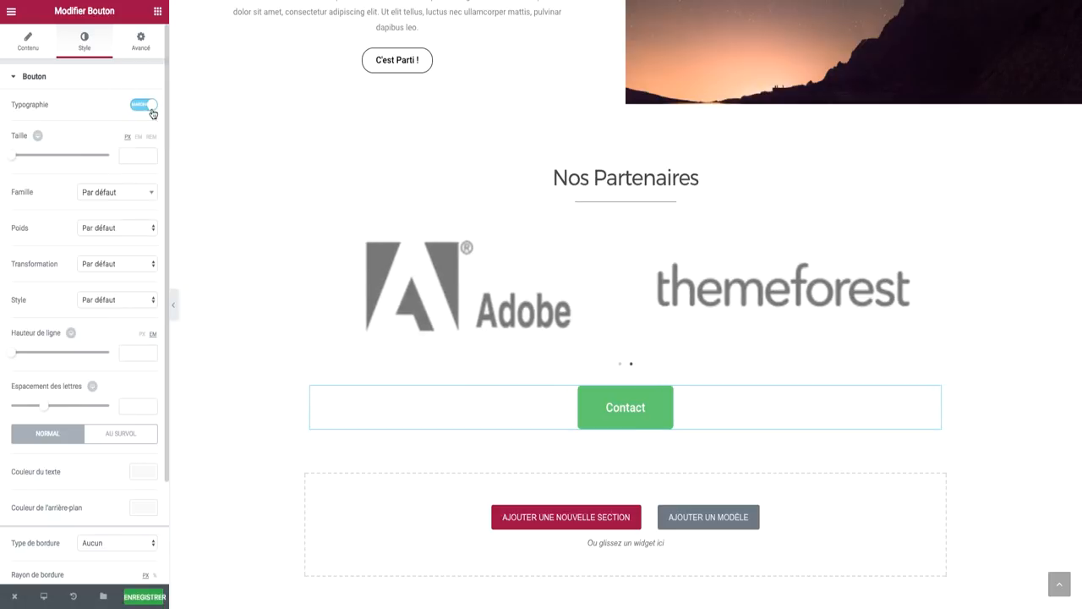
{"action": "mouse_move", "coordinate": [13, 159]}
{"action": "left_mouse_down"}
{"action": "mouse_move", "coordinate": [46, 155]}
{"action": "mouse_move", "coordinate": [31, 159]}
{"action": "left_mouse_up"}
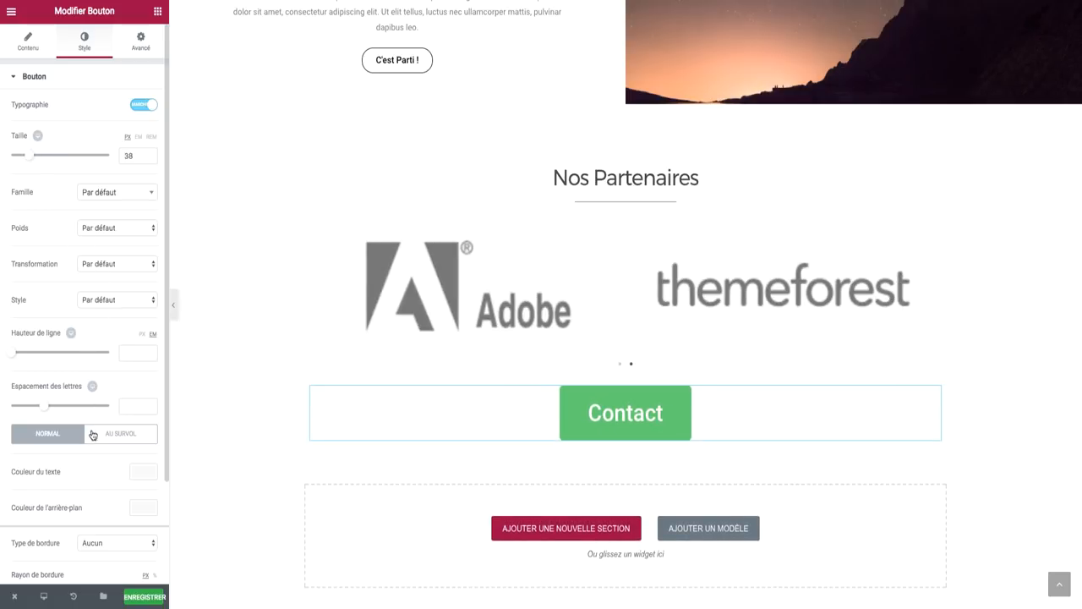
Step: Get the blue icon colour code #5081ff from the MARKETING icon box's style settings to reuse on the Contact button
{"action": "scroll", "coordinate": [95, 430], "scroll_direction": "down", "scroll_amount": 3}
{"action": "left_click", "coordinate": [155, 389]}
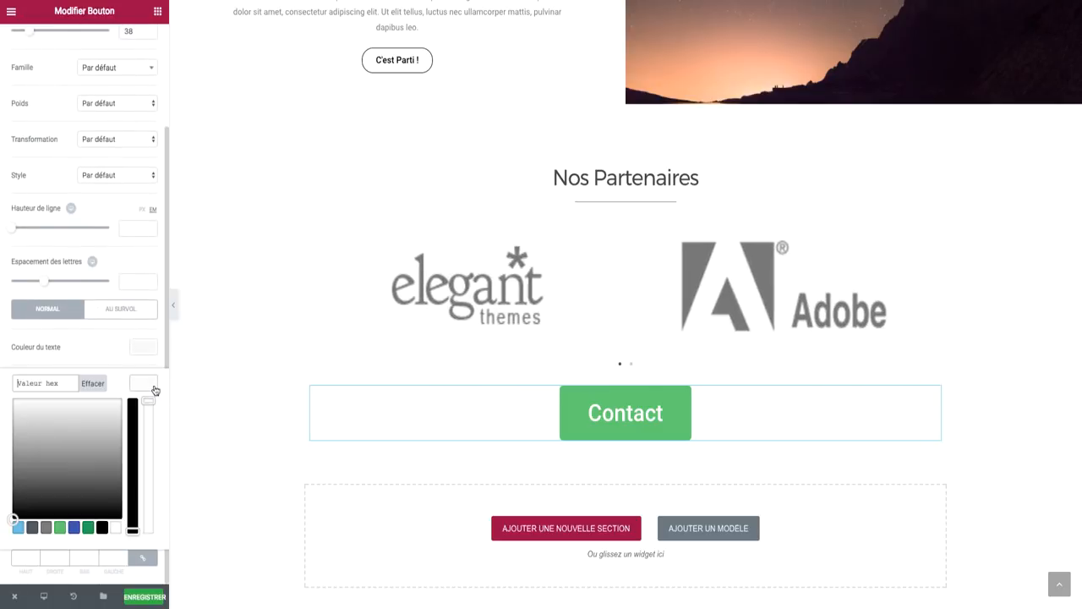
{"action": "scroll", "coordinate": [358, 325], "scroll_direction": "up", "scroll_amount": 10}
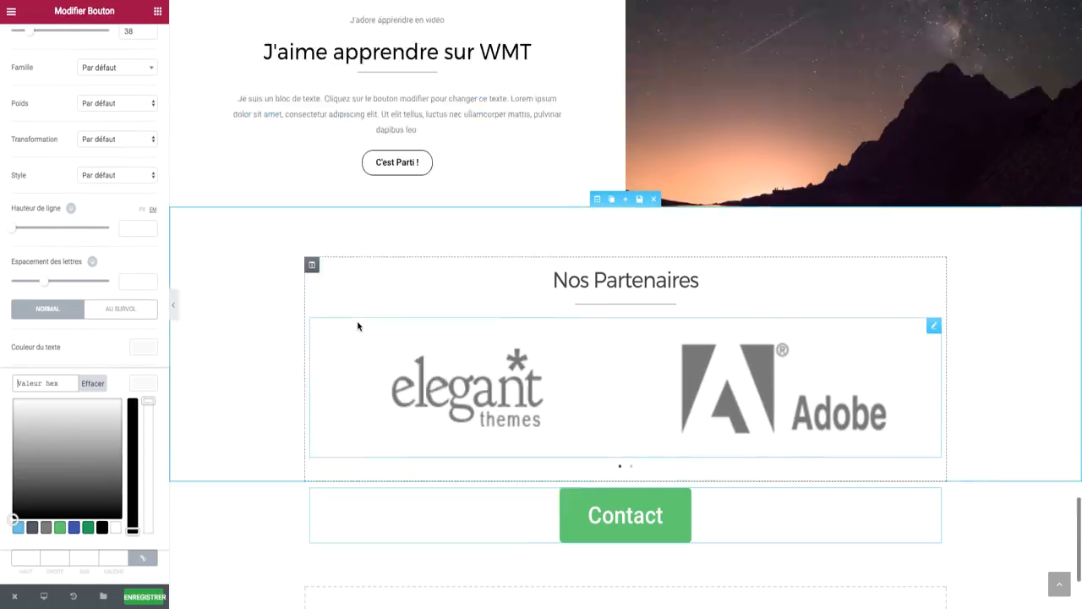
{"action": "scroll", "coordinate": [358, 326], "scroll_direction": "up", "scroll_amount": 8}
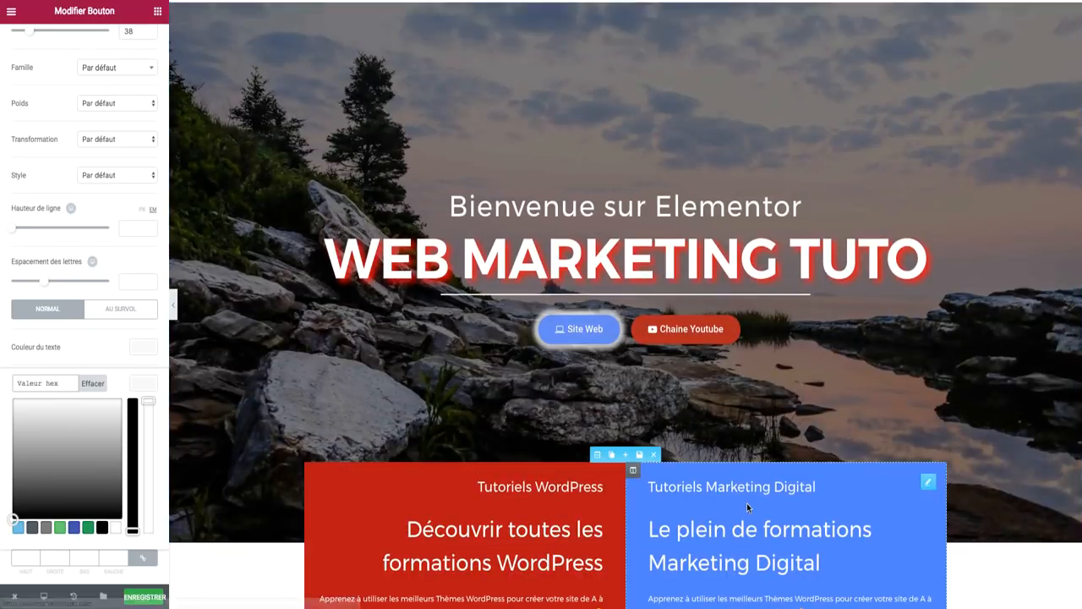
{"action": "scroll", "coordinate": [747, 503], "scroll_direction": "down", "scroll_amount": 4}
{"action": "left_click", "coordinate": [861, 499]}
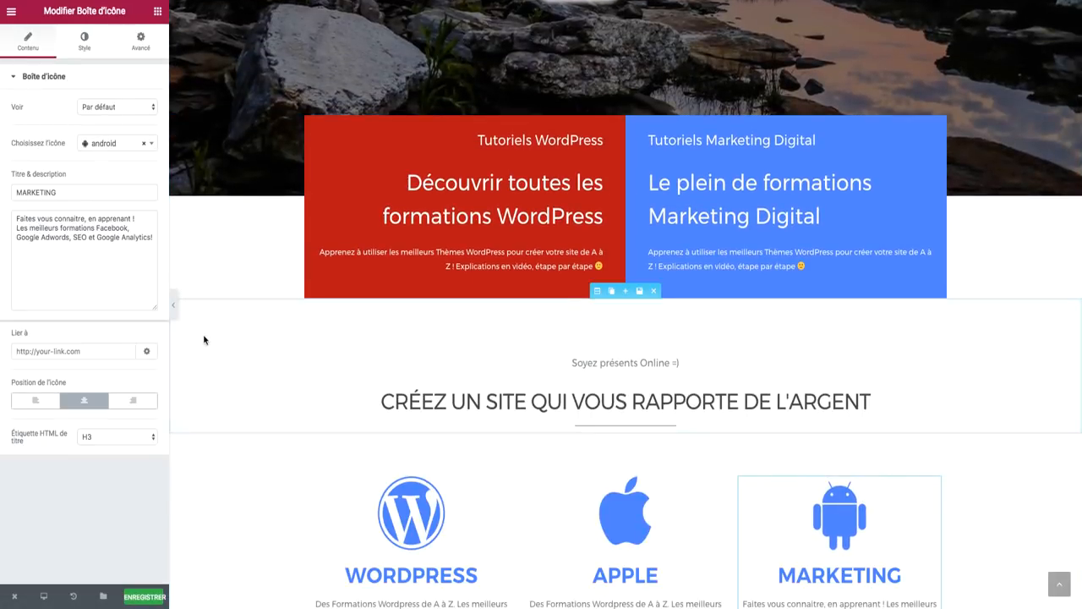
{"action": "left_click", "coordinate": [85, 46]}
{"action": "left_click", "coordinate": [144, 116]}
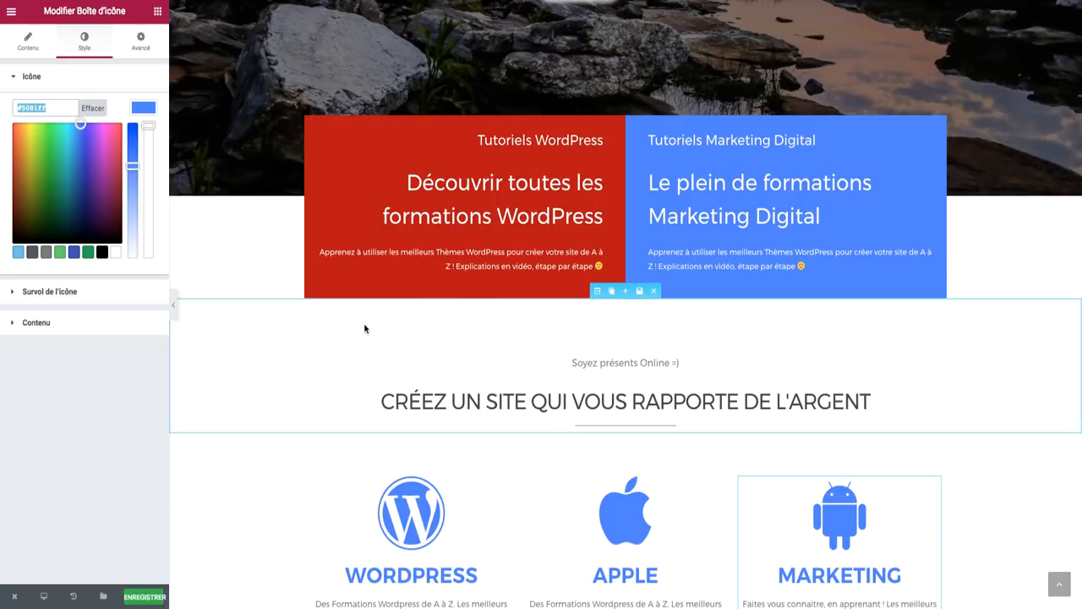
{"action": "scroll", "coordinate": [362, 326], "scroll_direction": "down", "scroll_amount": 20}
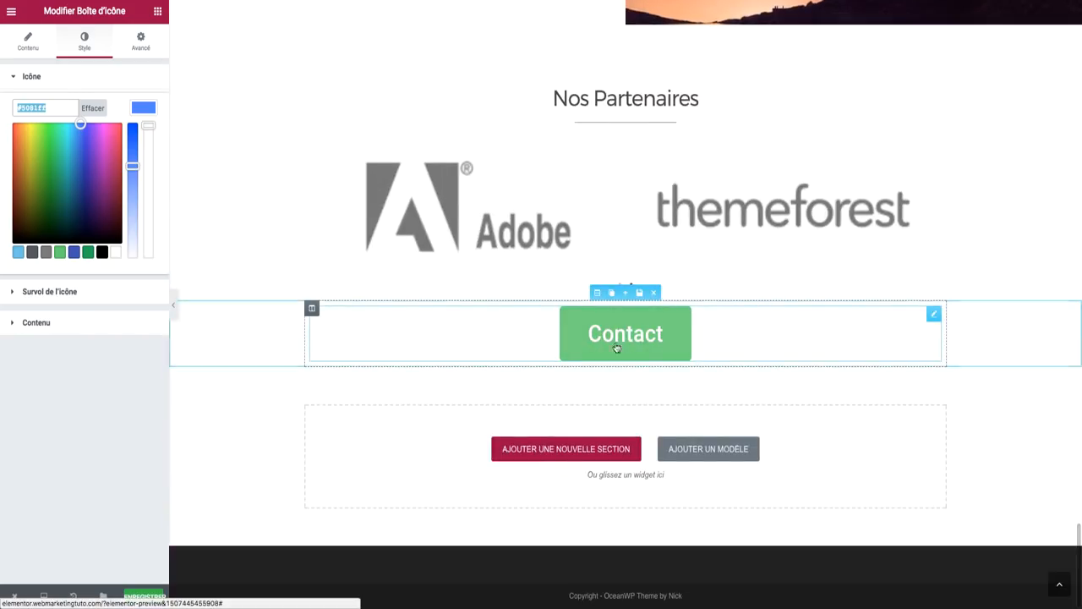
Step: Set the Contact button's background colour to #5081ff
{"action": "left_click", "coordinate": [614, 345]}
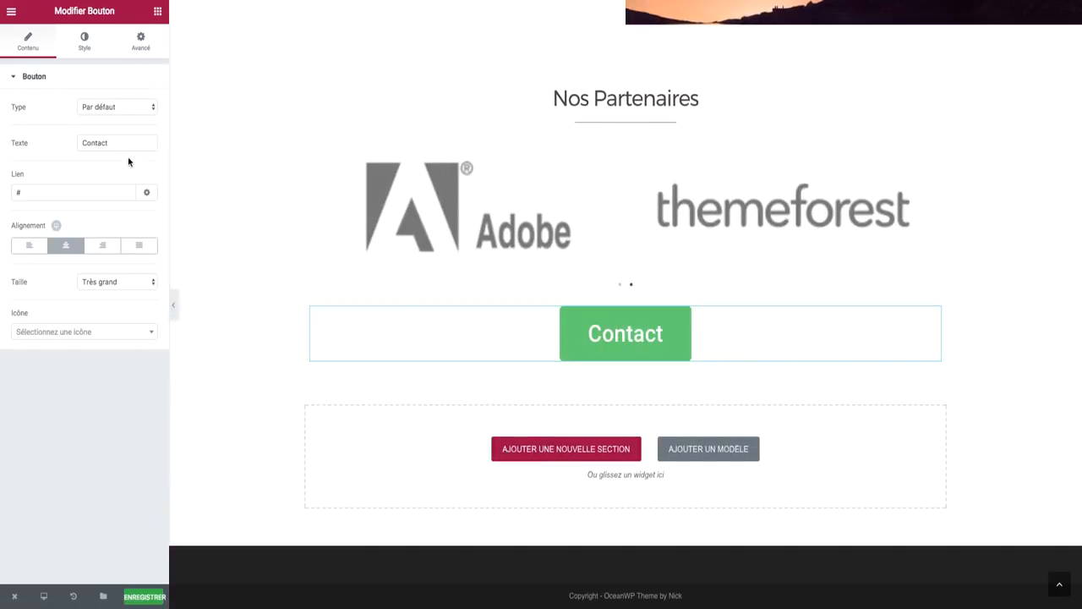
{"action": "left_click", "coordinate": [84, 44]}
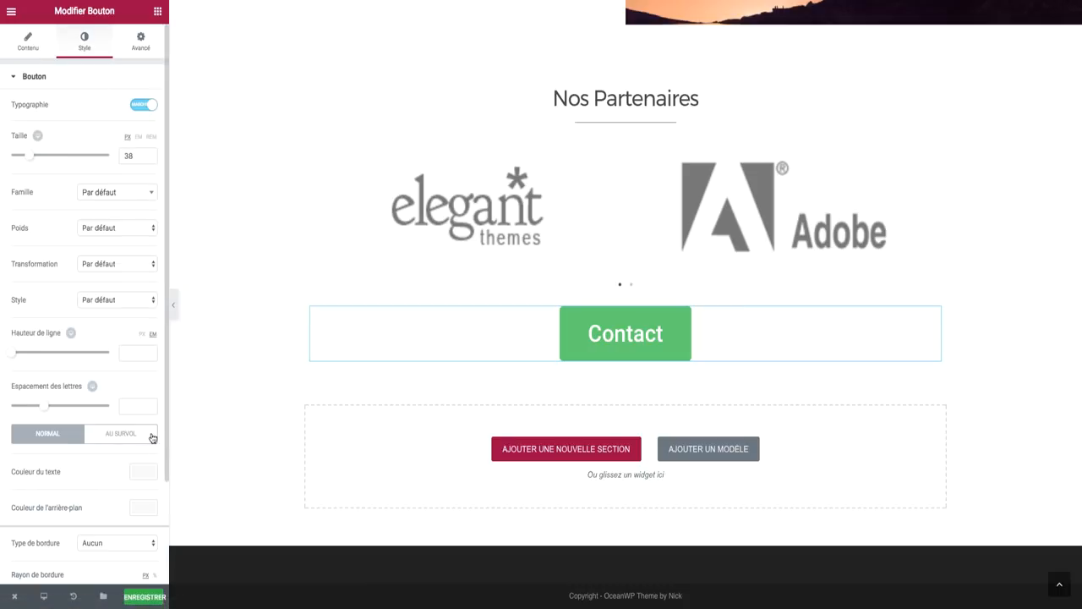
{"action": "left_click", "coordinate": [144, 508]}
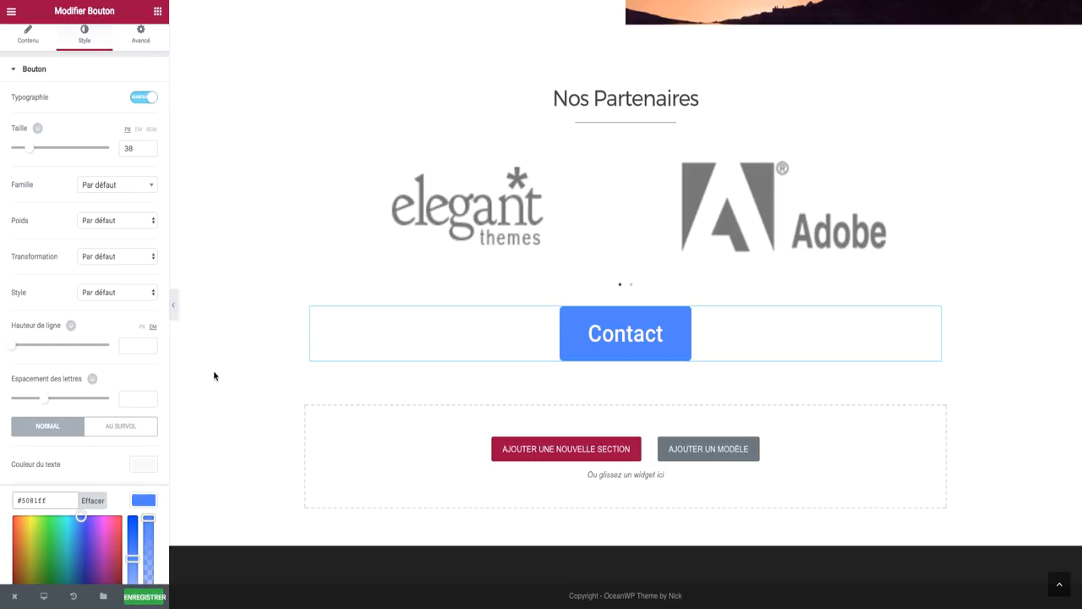
{"action": "scroll", "coordinate": [108, 448], "scroll_direction": "down", "scroll_amount": 3}
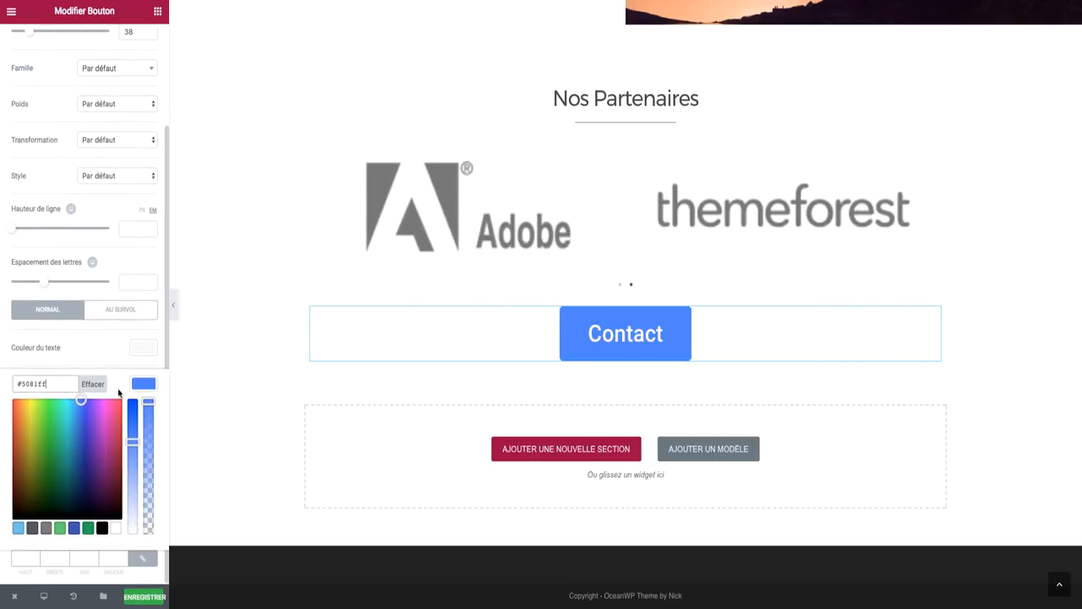
{"action": "left_click", "coordinate": [145, 350]}
{"action": "left_click", "coordinate": [146, 345]}
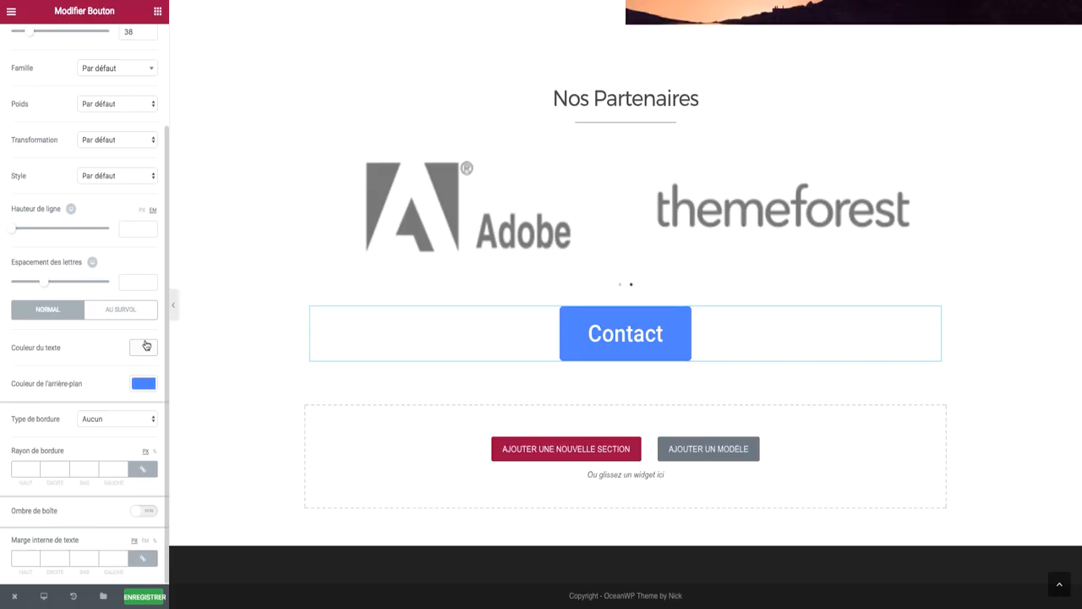
Step: Give the Contact button a Continue border 6 px wide on all sides in black #000000
{"action": "left_click", "coordinate": [129, 422]}
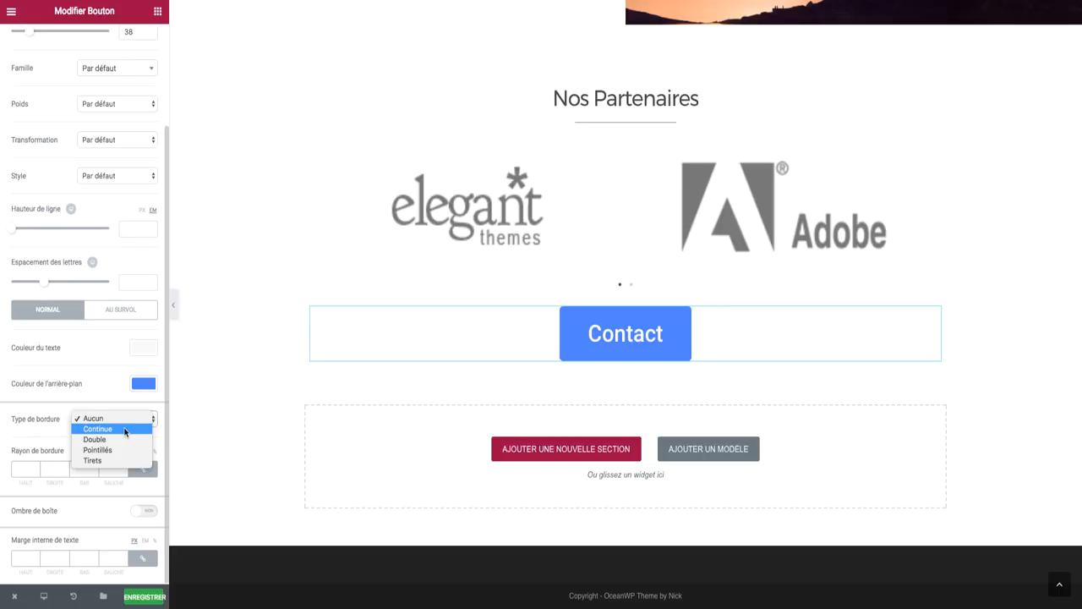
{"action": "left_click", "coordinate": [124, 430]}
{"action": "scroll", "coordinate": [125, 430], "scroll_direction": "down", "scroll_amount": 2}
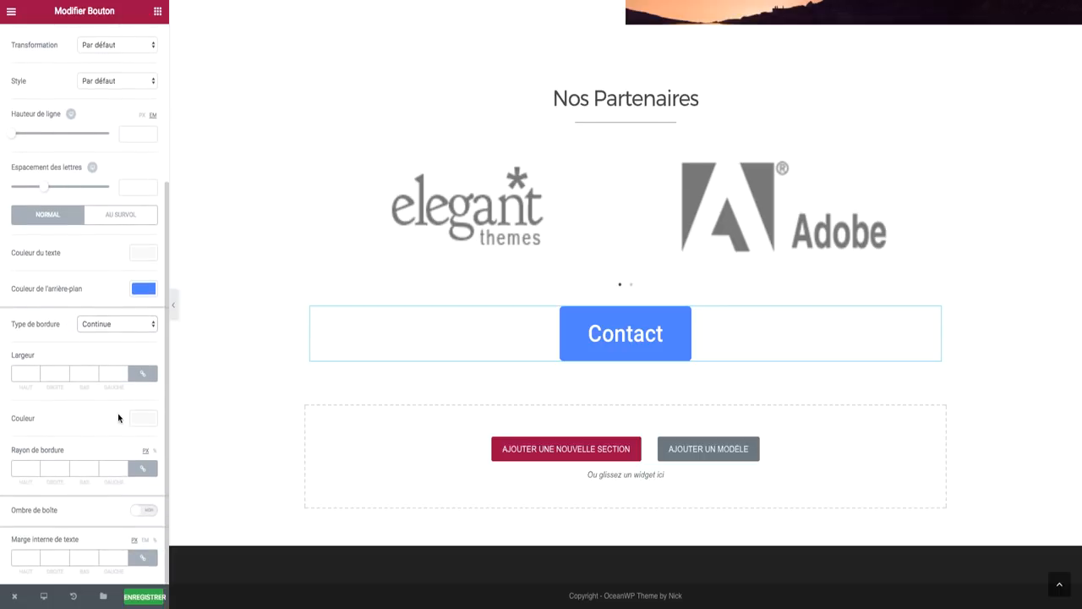
{"action": "left_click", "coordinate": [35, 373]}
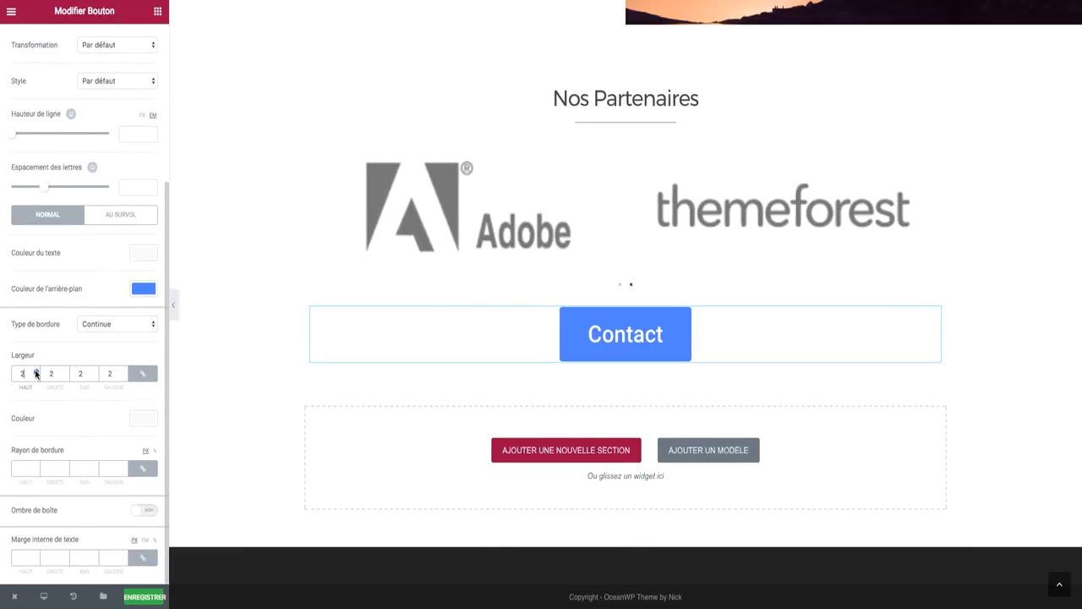
{"action": "left_click", "coordinate": [36, 371]}
{"action": "left_click", "coordinate": [35, 370]}
{"action": "left_click", "coordinate": [35, 371]}
{"action": "left_click", "coordinate": [36, 370]}
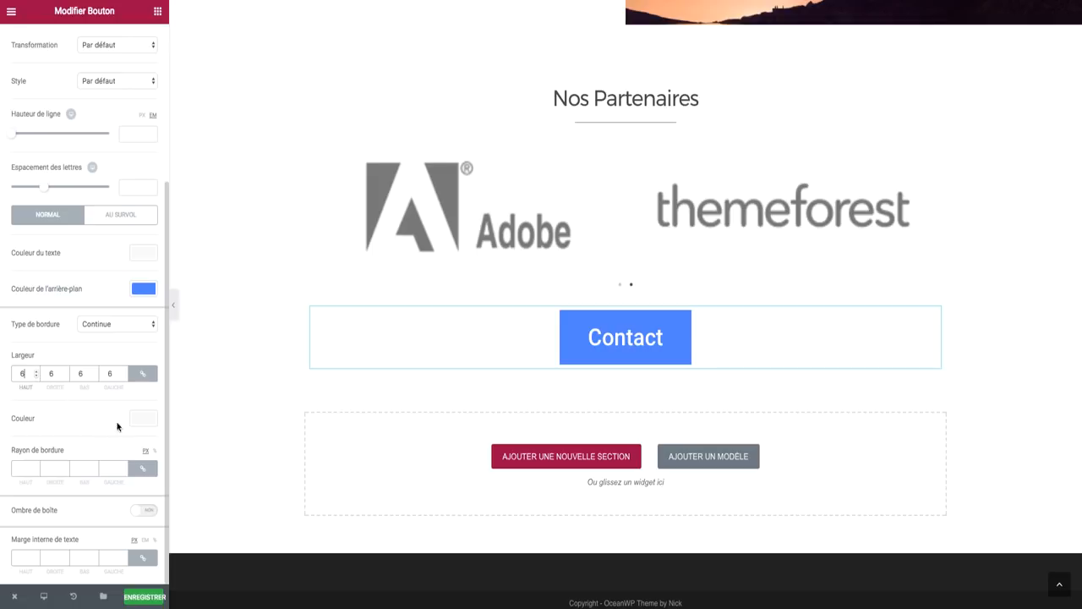
{"action": "left_click", "coordinate": [139, 424]}
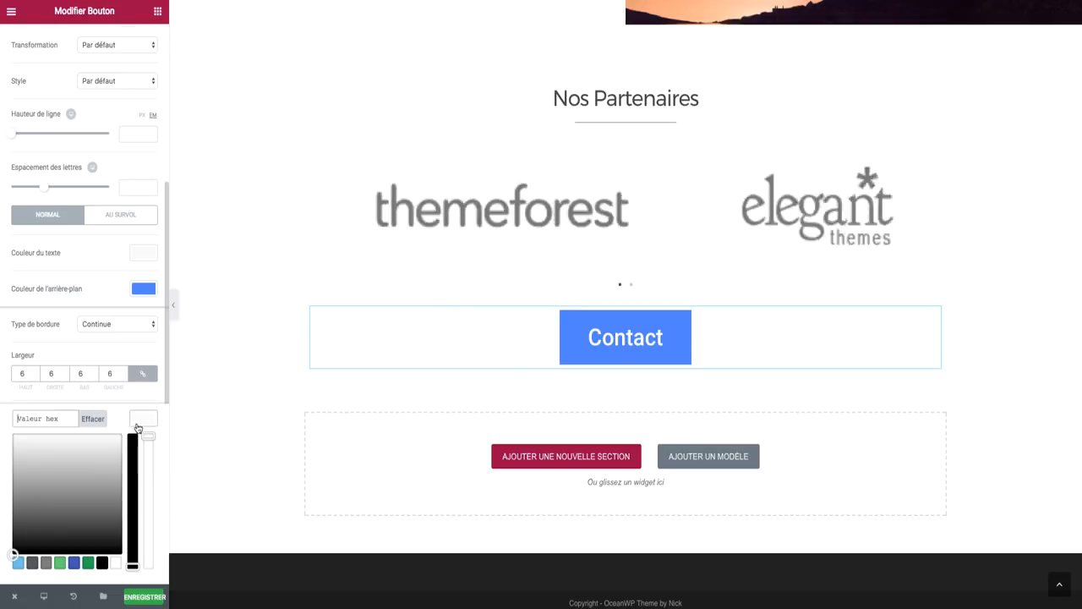
{"action": "left_click", "coordinate": [101, 562]}
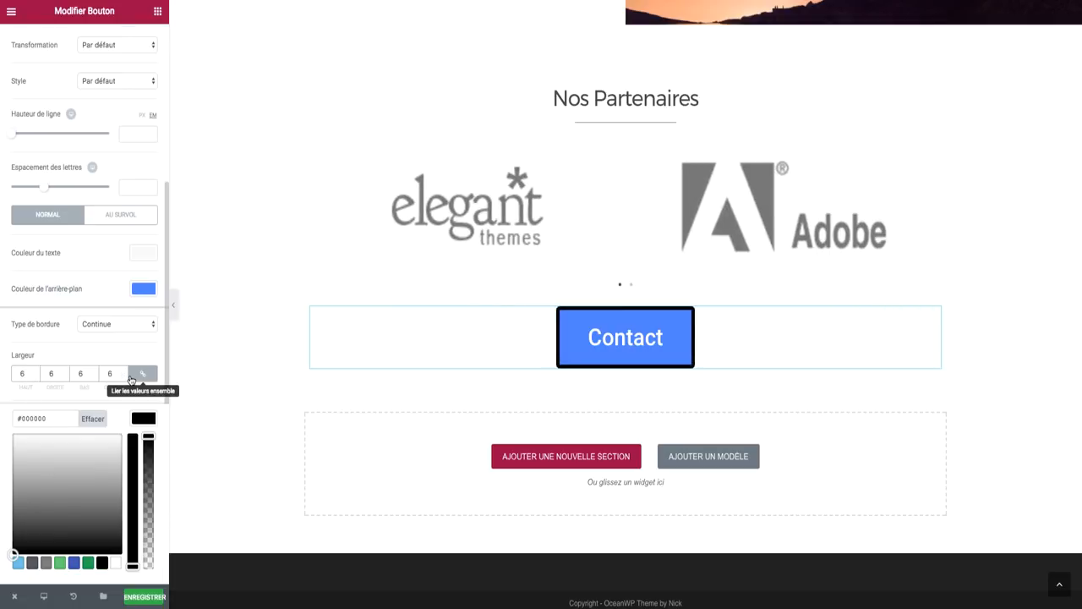
Step: Reduce the Contact button's linked border width to 0 on all sides
{"action": "left_click", "coordinate": [123, 377]}
{"action": "left_click", "coordinate": [124, 377]}
{"action": "left_click", "coordinate": [123, 376]}
{"action": "left_click", "coordinate": [123, 376]}
{"action": "left_click", "coordinate": [124, 376]}
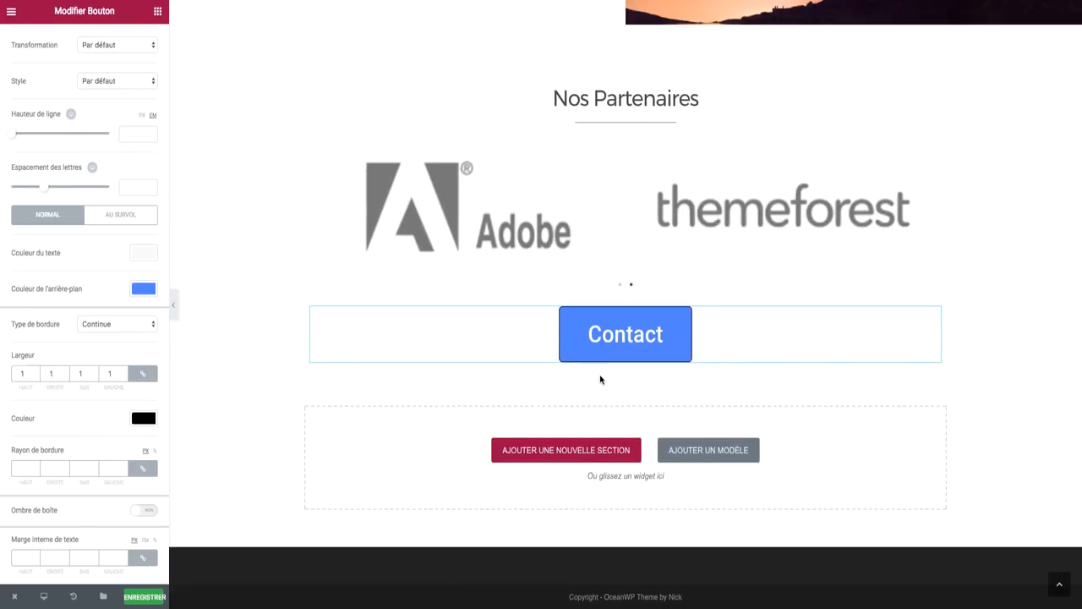
{"action": "left_click", "coordinate": [124, 376]}
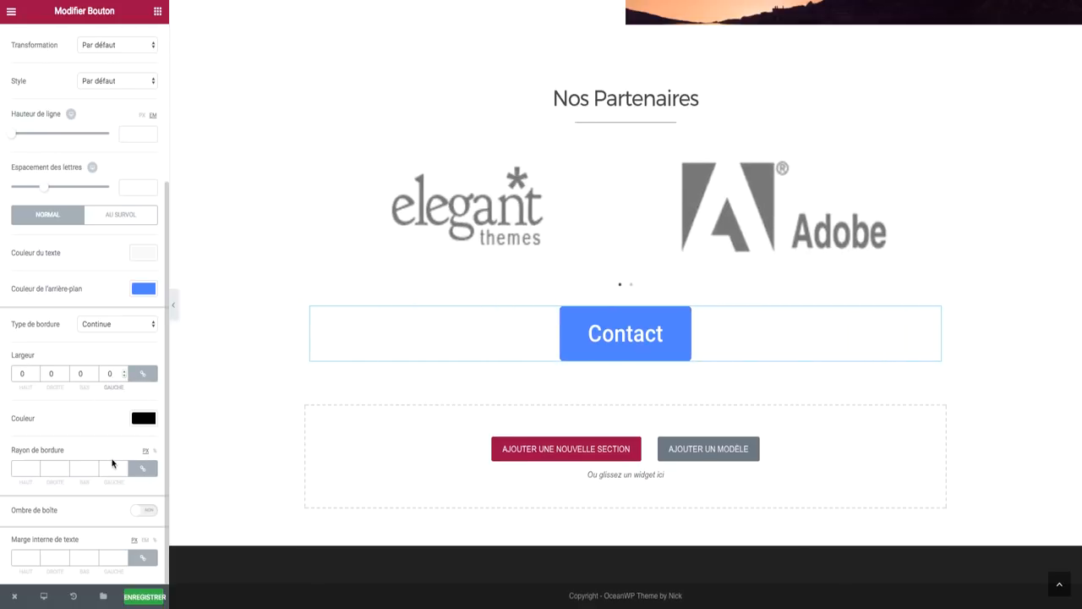
Step: Enable the box shadow on the Contact button and set its Diffuser value to 6
{"action": "left_click", "coordinate": [145, 510]}
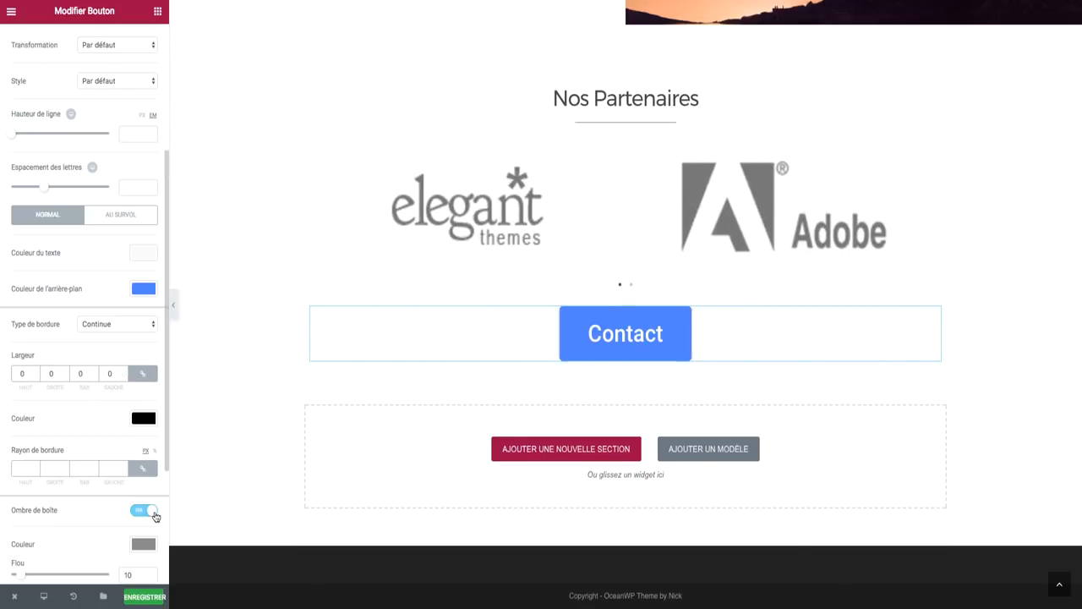
{"action": "scroll", "coordinate": [154, 511], "scroll_direction": "down", "scroll_amount": 2}
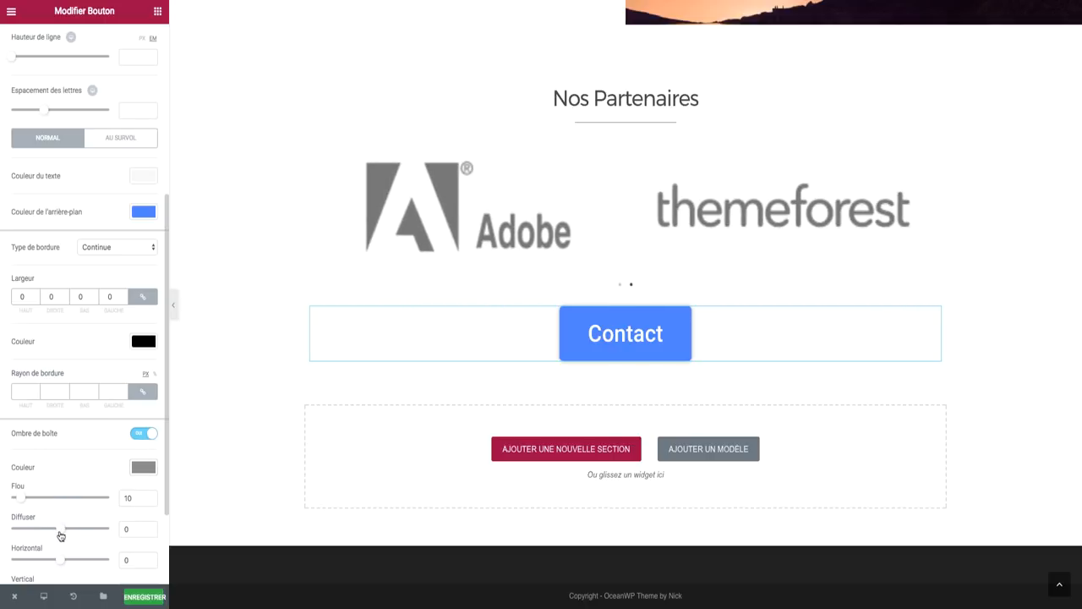
{"action": "scroll", "coordinate": [30, 494], "scroll_direction": "down", "scroll_amount": 3}
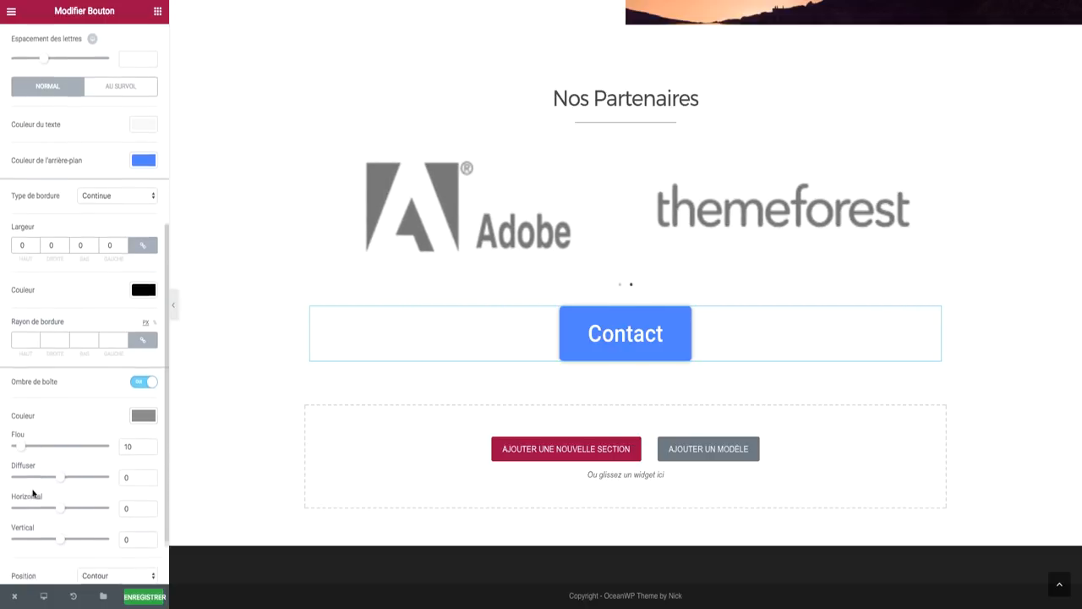
{"action": "mouse_move", "coordinate": [58, 411]}
{"action": "left_mouse_down"}
{"action": "mouse_move", "coordinate": [73, 415]}
{"action": "mouse_move", "coordinate": [61, 415]}
{"action": "left_mouse_up"}
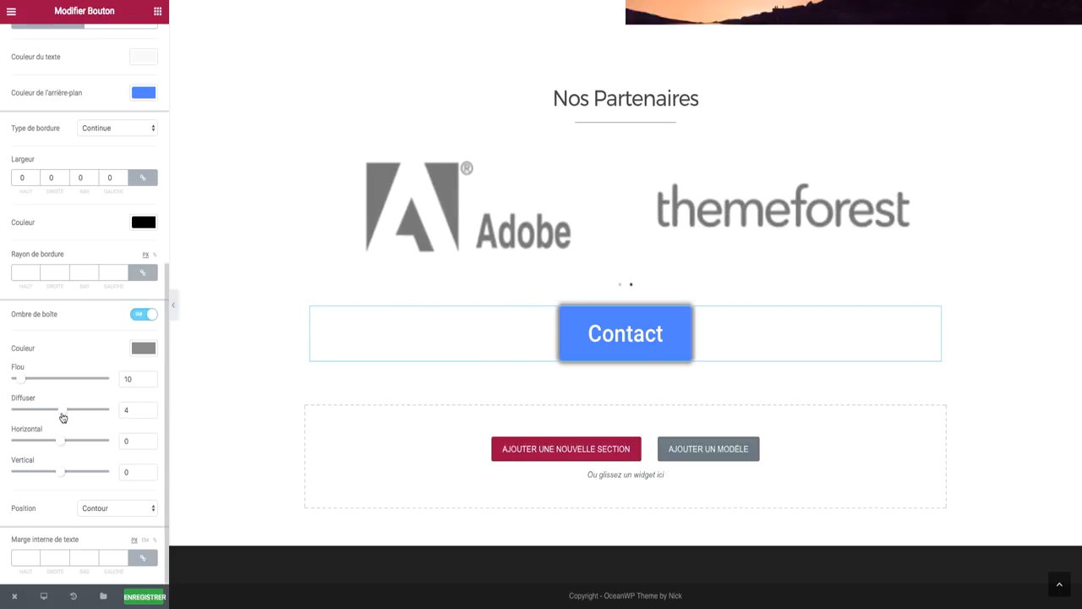
{"action": "left_click_drag", "start_coordinate": [63, 417], "coordinate": [65, 415]}
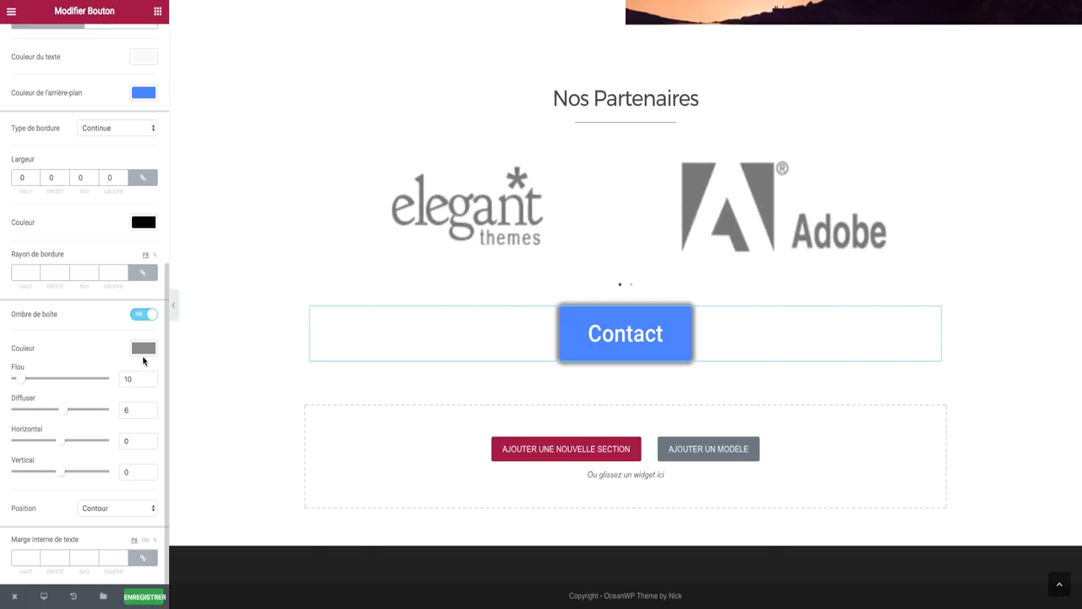
Step: Make the box shadow colour fully opaque black #000000
{"action": "left_click", "coordinate": [144, 353]}
{"action": "left_click", "coordinate": [102, 493]}
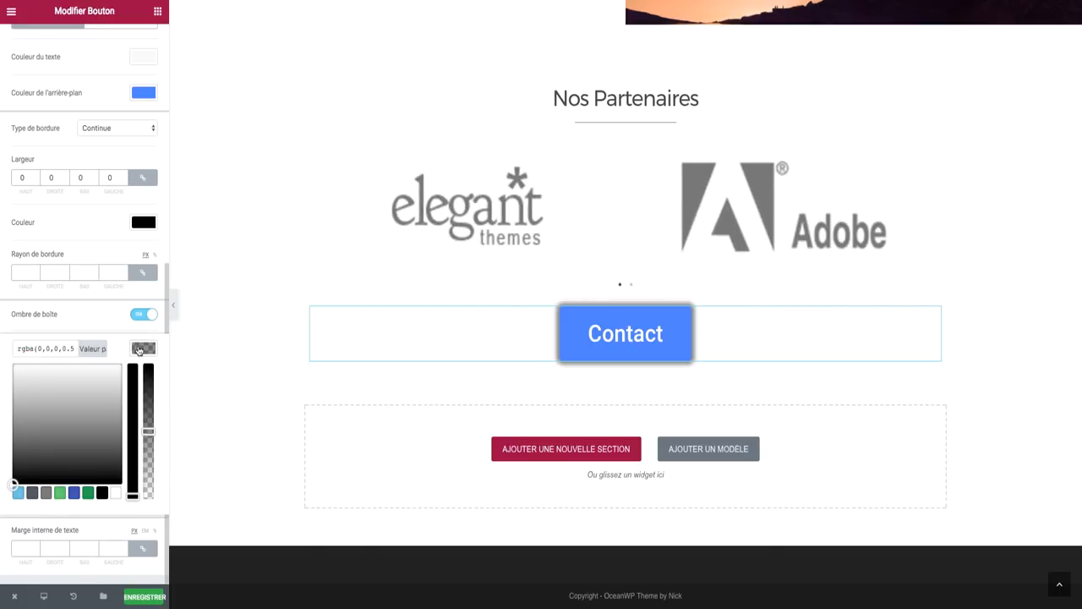
{"action": "left_click", "coordinate": [139, 350]}
{"action": "left_click", "coordinate": [141, 351]}
{"action": "left_click_drag", "start_coordinate": [148, 430], "coordinate": [151, 356]}
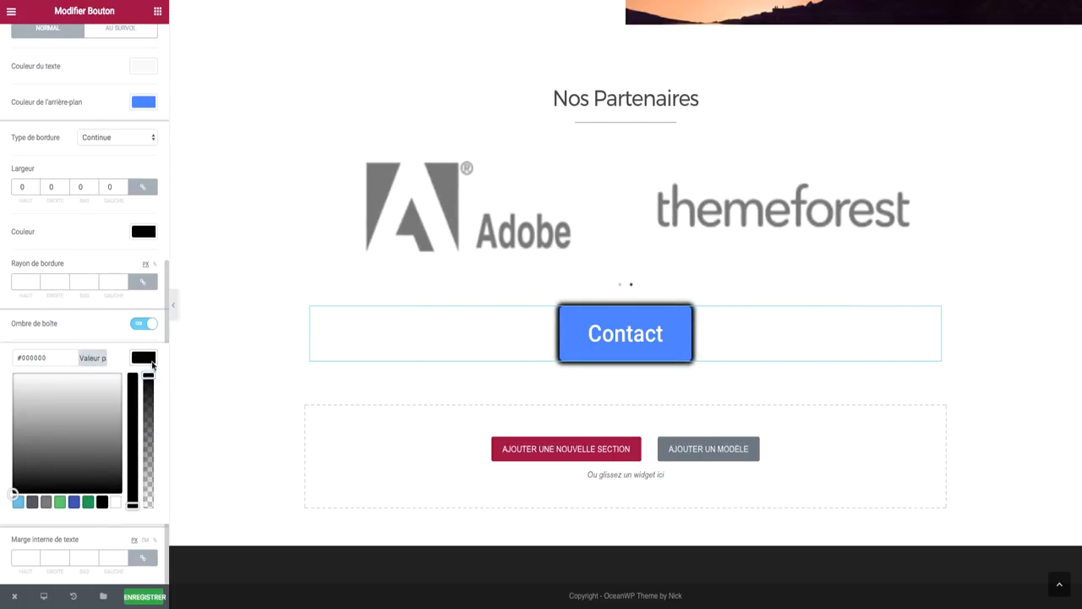
{"action": "left_click", "coordinate": [152, 365]}
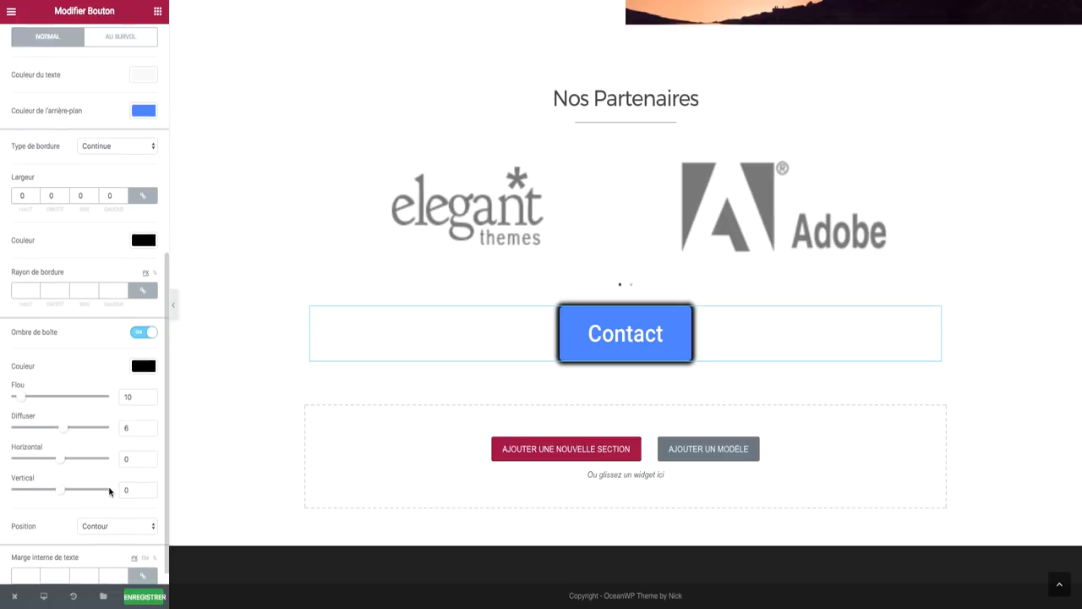
Step: Try the Position interne option for the box shadow and switch it back to Contour
{"action": "left_click", "coordinate": [110, 508]}
{"action": "left_click", "coordinate": [109, 519]}
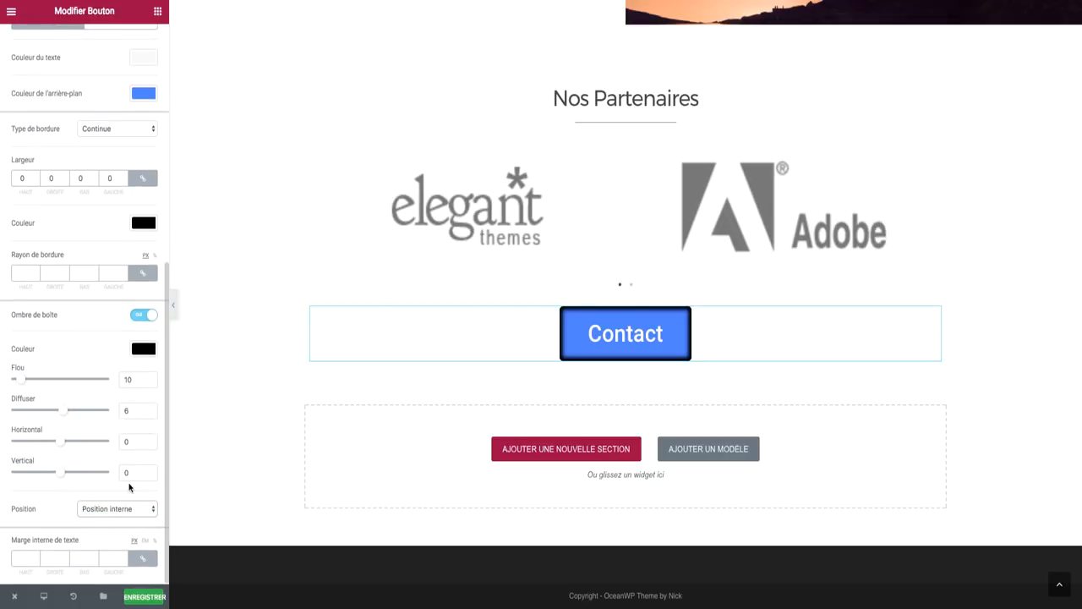
{"action": "left_click", "coordinate": [127, 508]}
{"action": "left_click", "coordinate": [114, 495]}
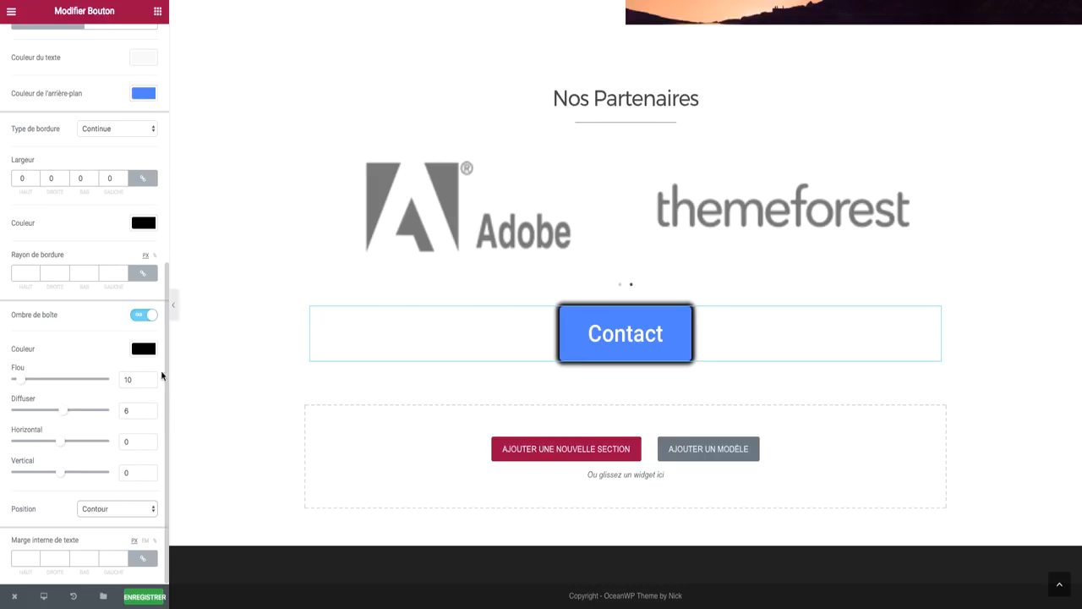
Step: Lower the black box shadow's opacity to about 0.6 and set its Flou value to 18
{"action": "left_click", "coordinate": [143, 349]}
{"action": "left_click_drag", "start_coordinate": [148, 368], "coordinate": [149, 429]}
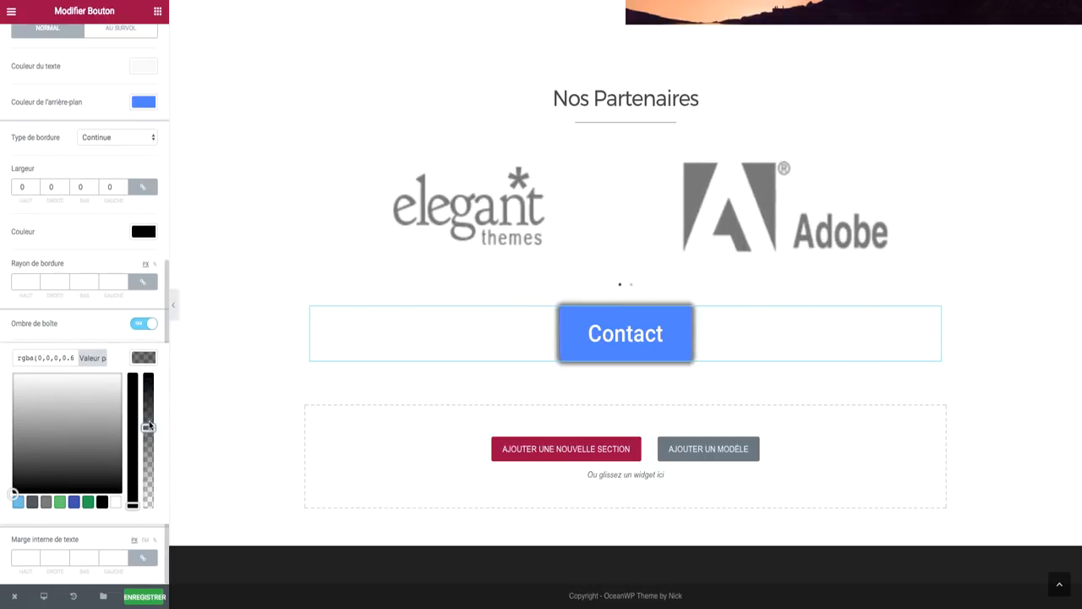
{"action": "left_click", "coordinate": [145, 358]}
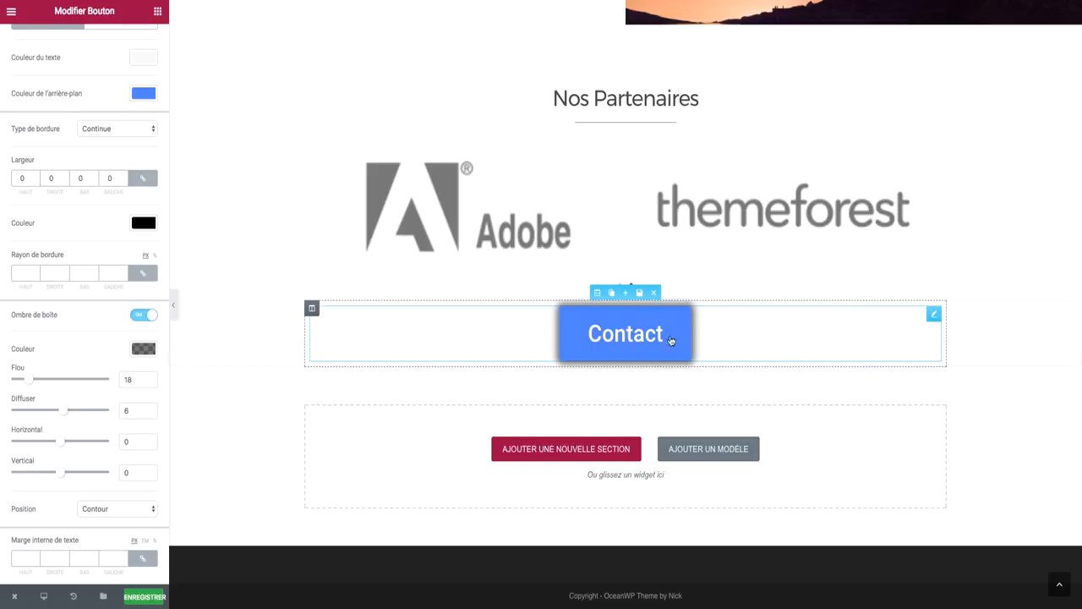
Step: Set the Contact button's box shadow to a Flou of 8 and a Diffuser of 3, and save the page
{"action": "left_click", "coordinate": [756, 213]}
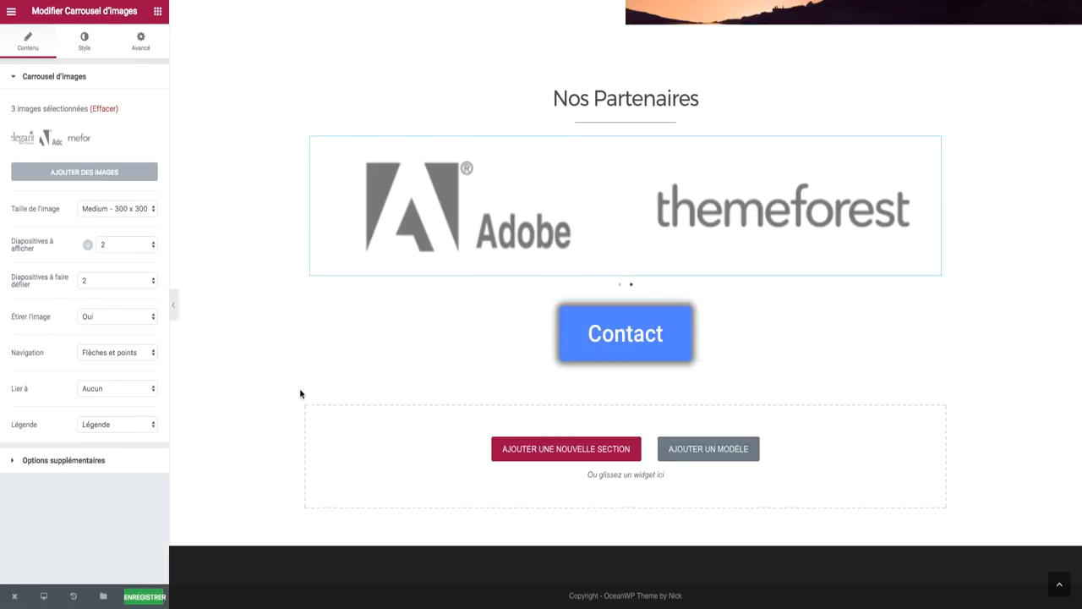
{"action": "left_click", "coordinate": [644, 356]}
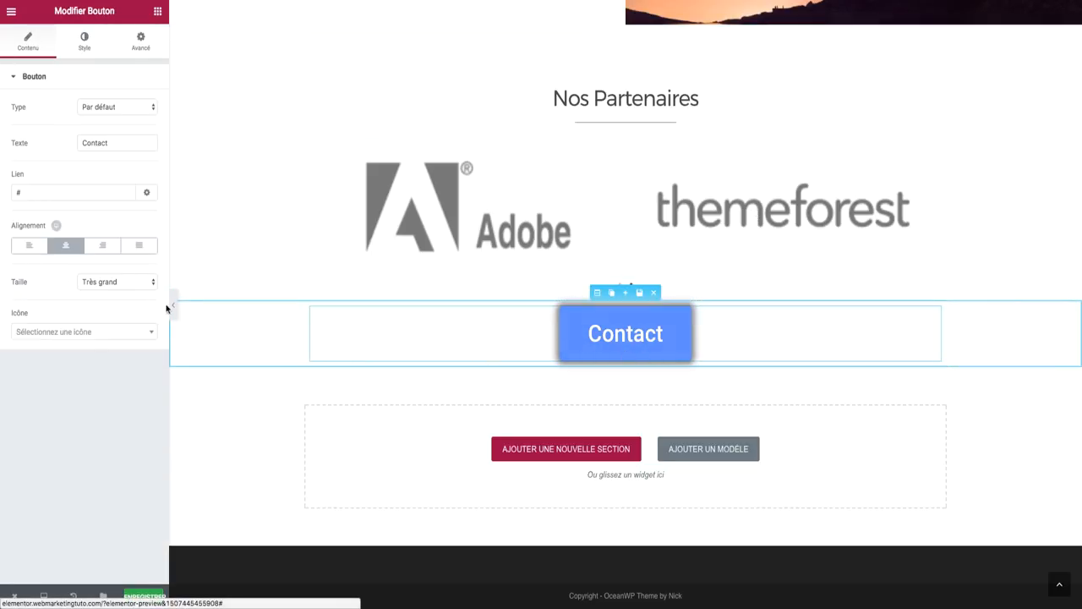
{"action": "left_click", "coordinate": [82, 60]}
{"action": "scroll", "coordinate": [78, 448], "scroll_direction": "down", "scroll_amount": 5}
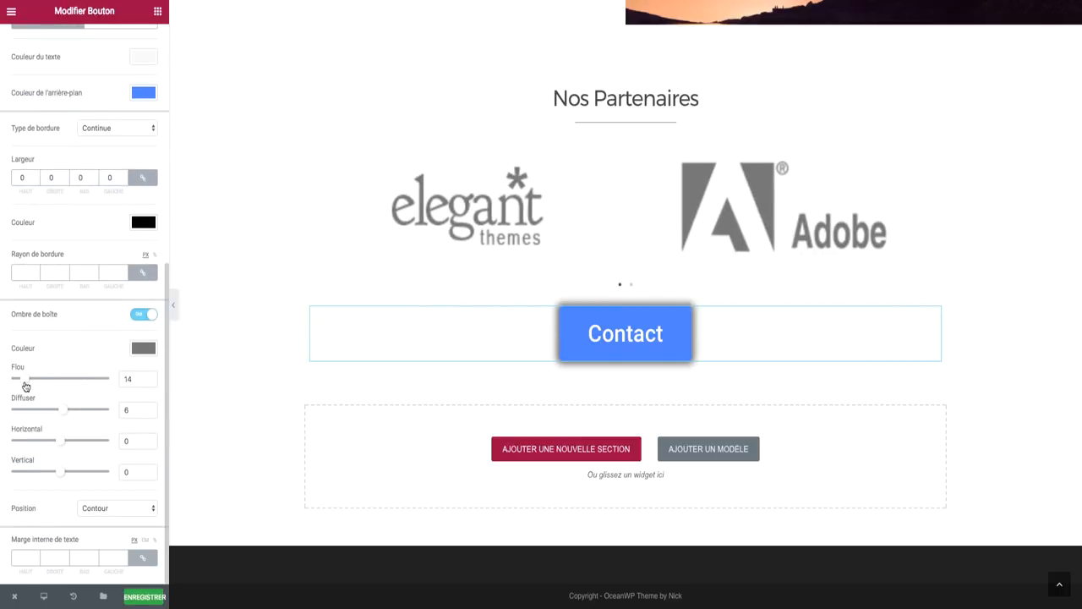
{"action": "left_click_drag", "start_coordinate": [17, 387], "coordinate": [22, 386]}
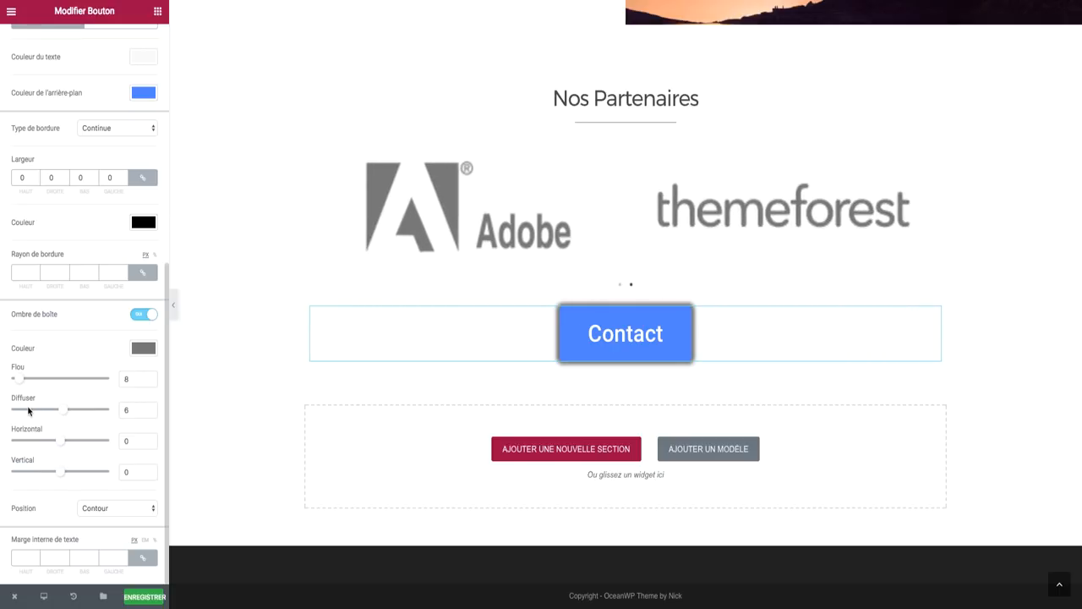
{"action": "mouse_move", "coordinate": [62, 412]}
{"action": "left_mouse_down"}
{"action": "mouse_move", "coordinate": [38, 416]}
{"action": "mouse_move", "coordinate": [64, 411]}
{"action": "left_mouse_up"}
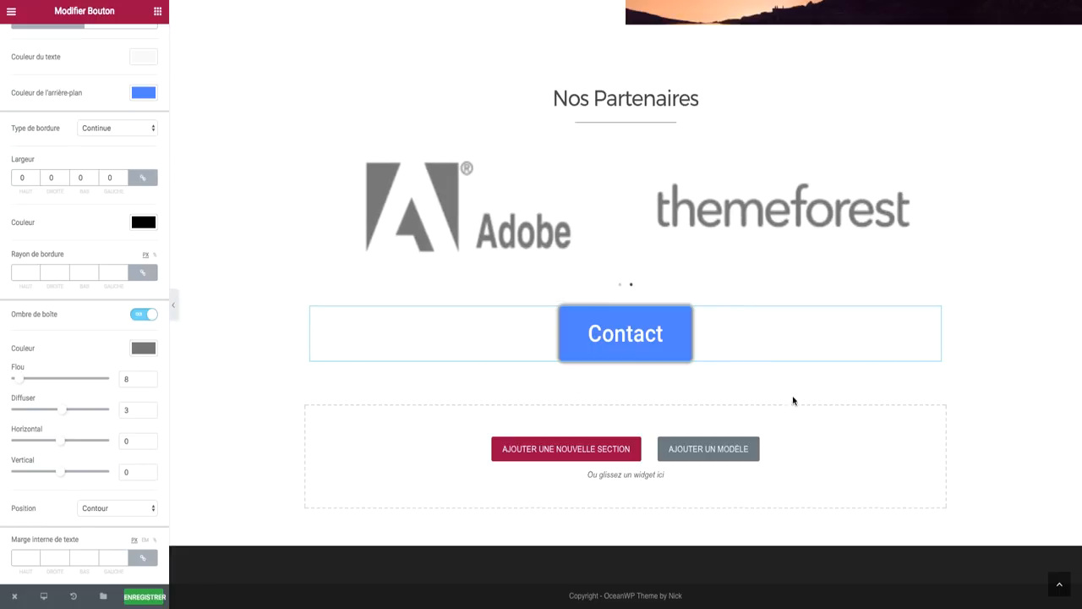
{"action": "left_click", "coordinate": [165, 592]}
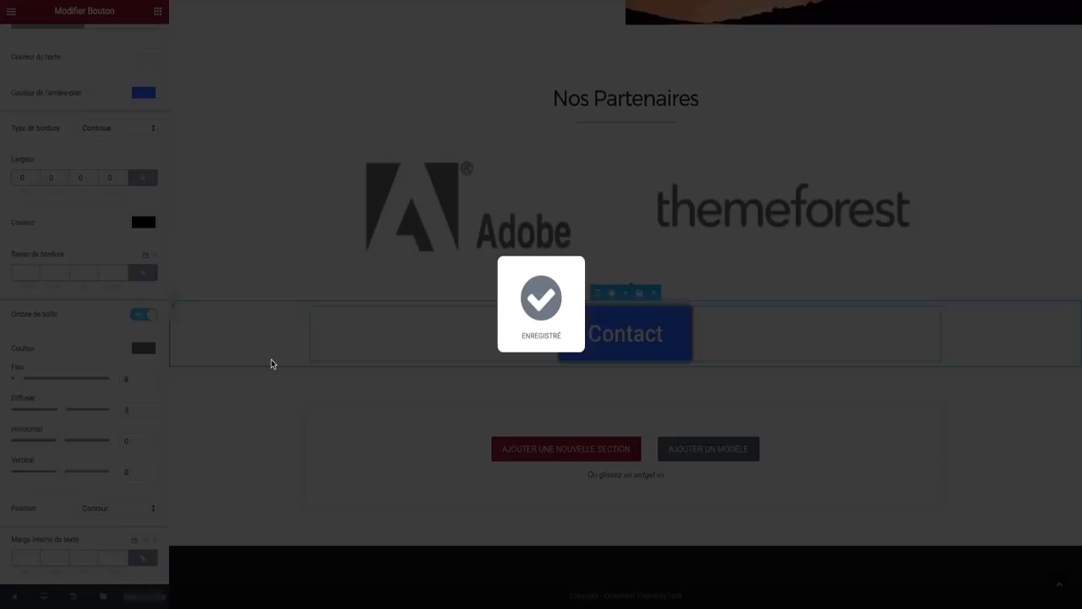
{"action": "scroll", "coordinate": [338, 176], "scroll_direction": "up", "scroll_amount": 15}
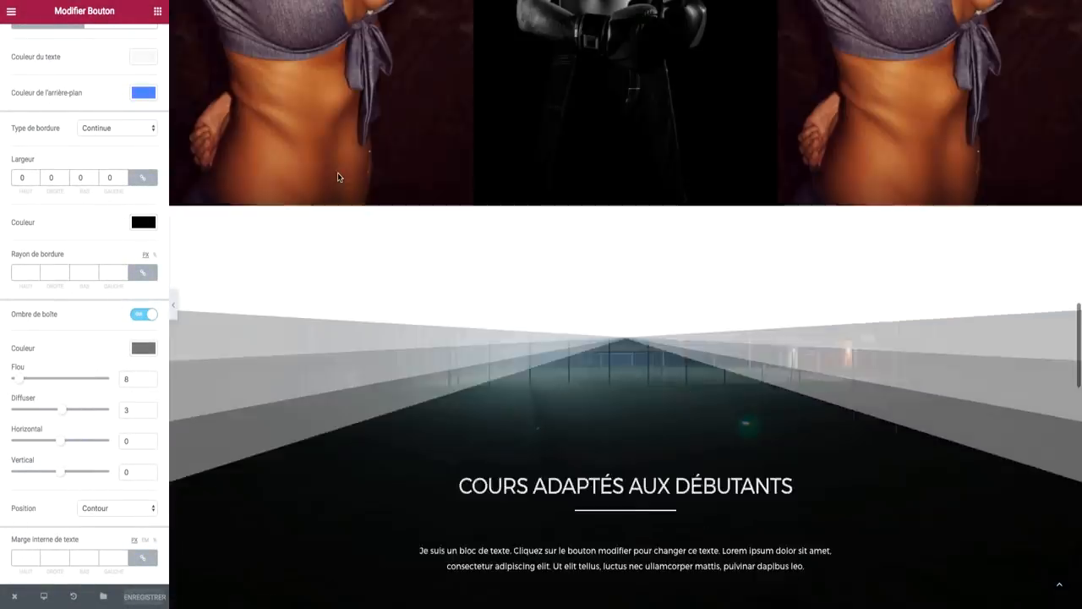
{"action": "scroll", "coordinate": [338, 172], "scroll_direction": "up", "scroll_amount": 5}
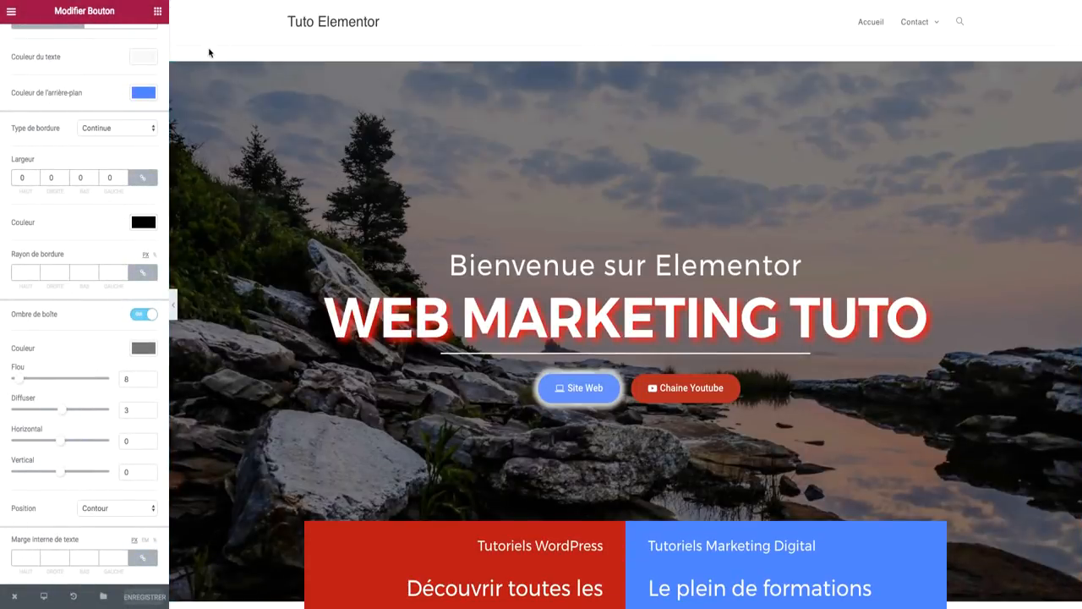
{"action": "scroll", "coordinate": [350, 243], "scroll_direction": "down", "scroll_amount": 20}
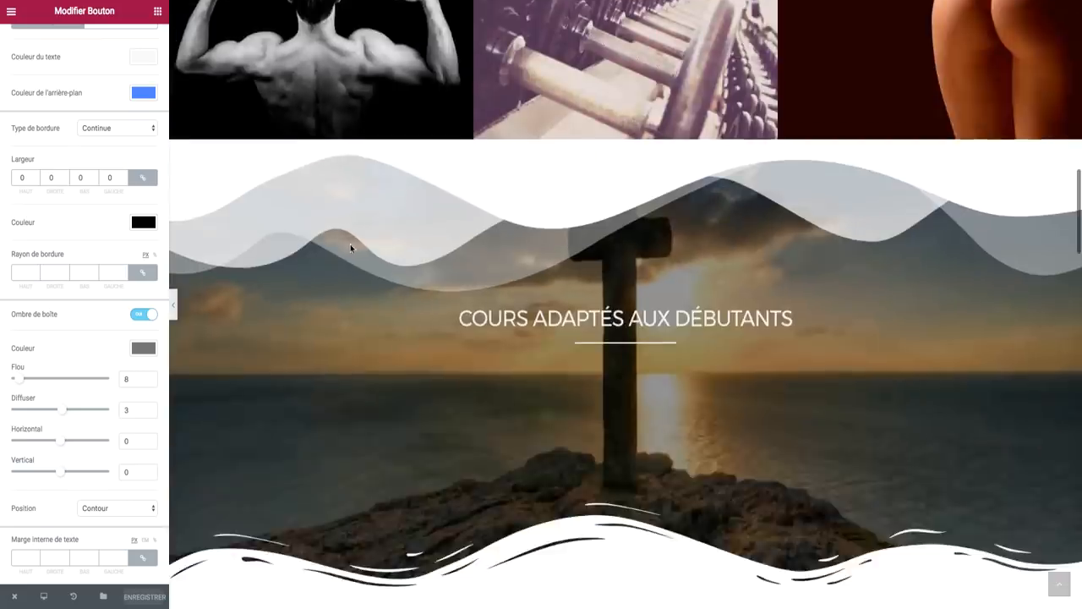
{"action": "scroll", "coordinate": [662, 298], "scroll_direction": "down", "scroll_amount": 4}
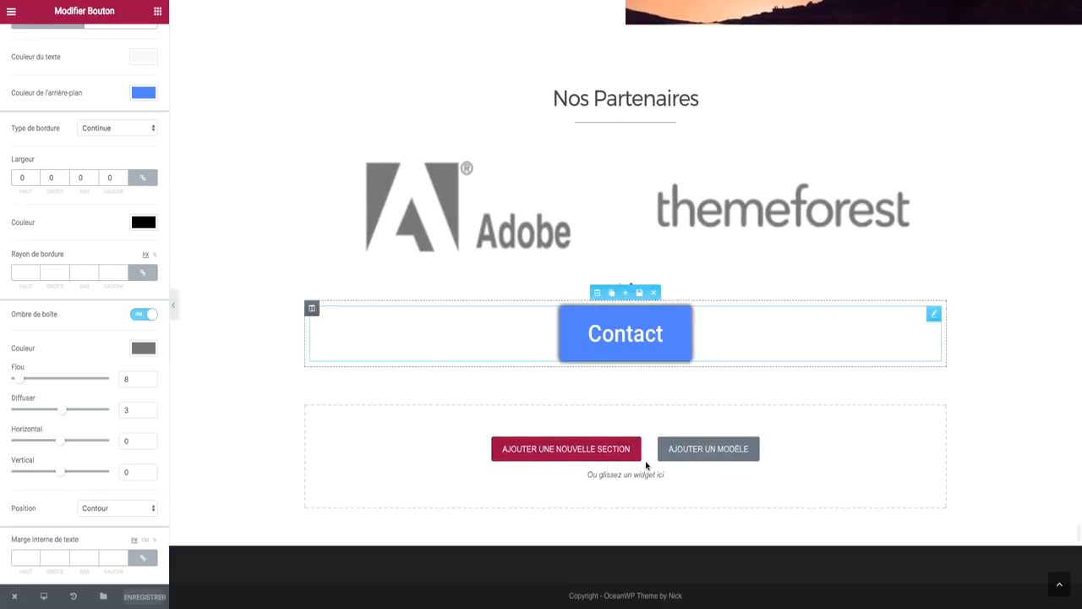
{"action": "left_click", "coordinate": [158, 12]}
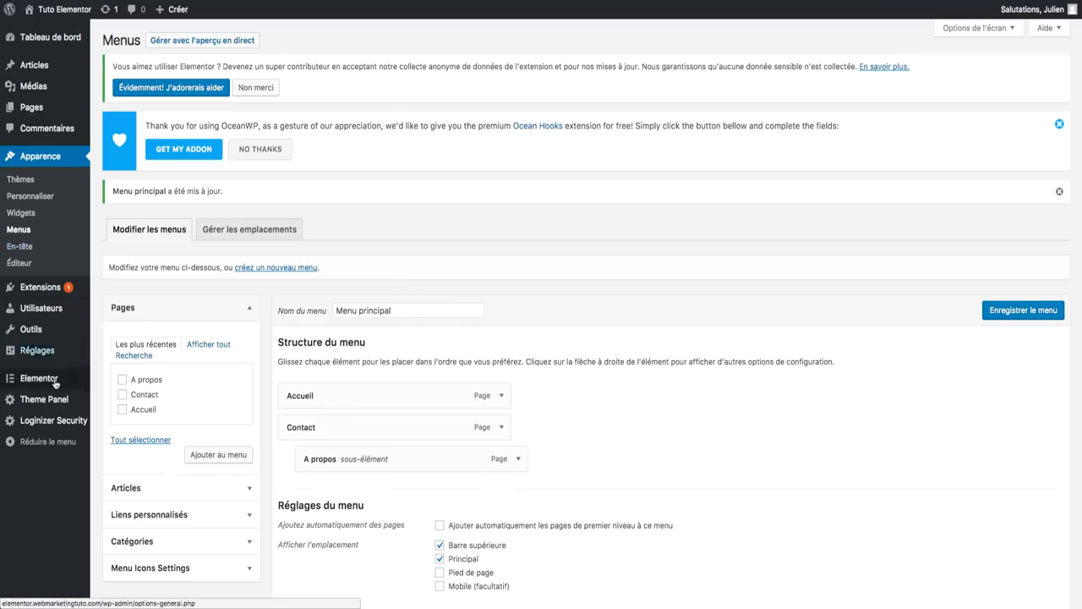
Step: Switch to the WordPress dashboard and open the site customizer's Bas du pied de page settings with the footer in preview
{"action": "mouse_move", "coordinate": [53, 388]}
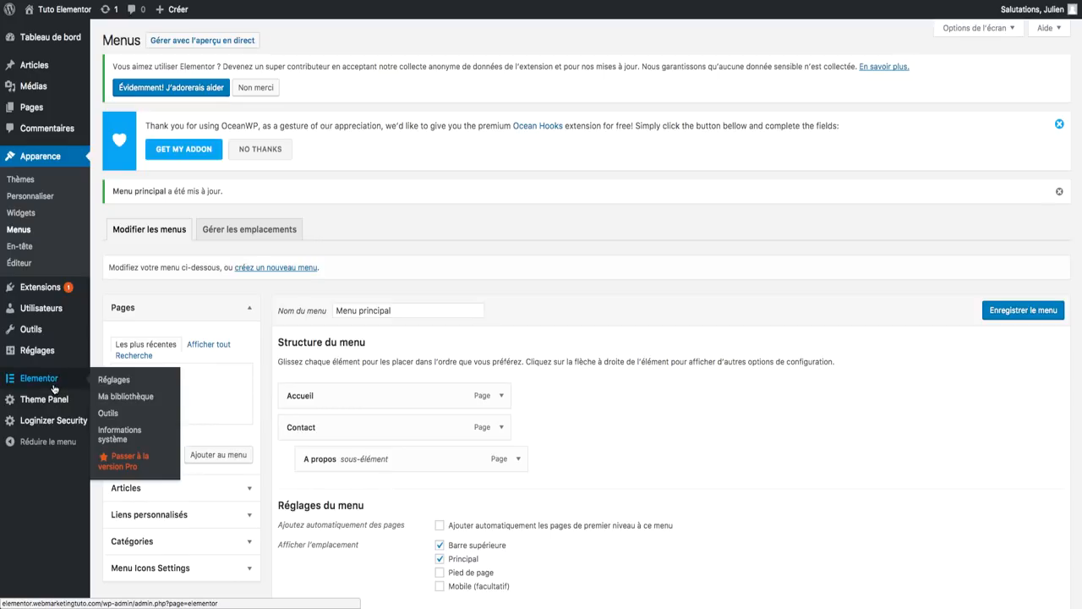
{"action": "left_click", "coordinate": [40, 200]}
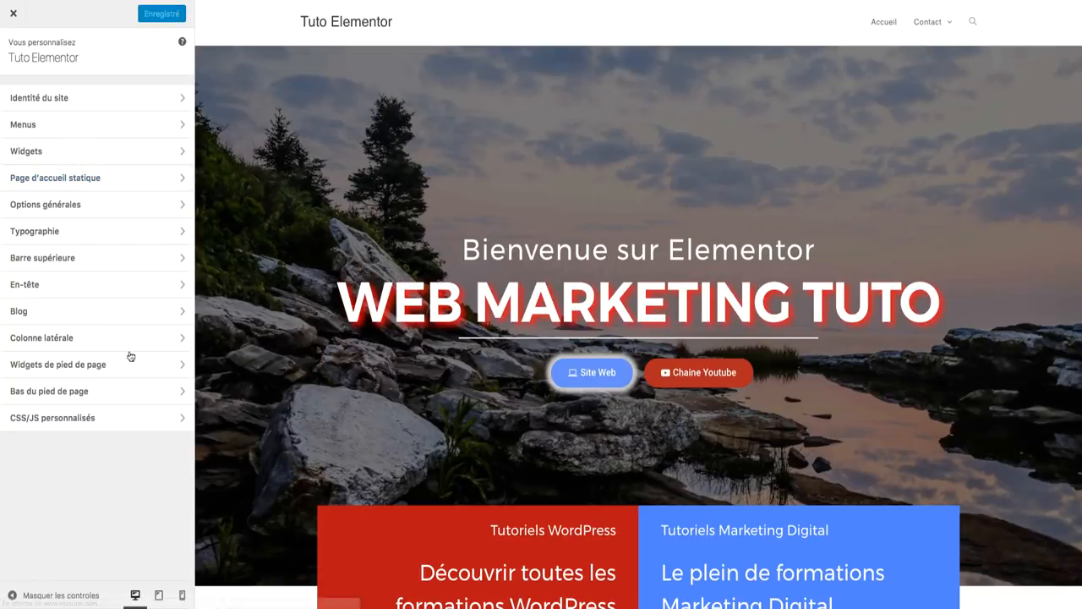
{"action": "left_click", "coordinate": [117, 393]}
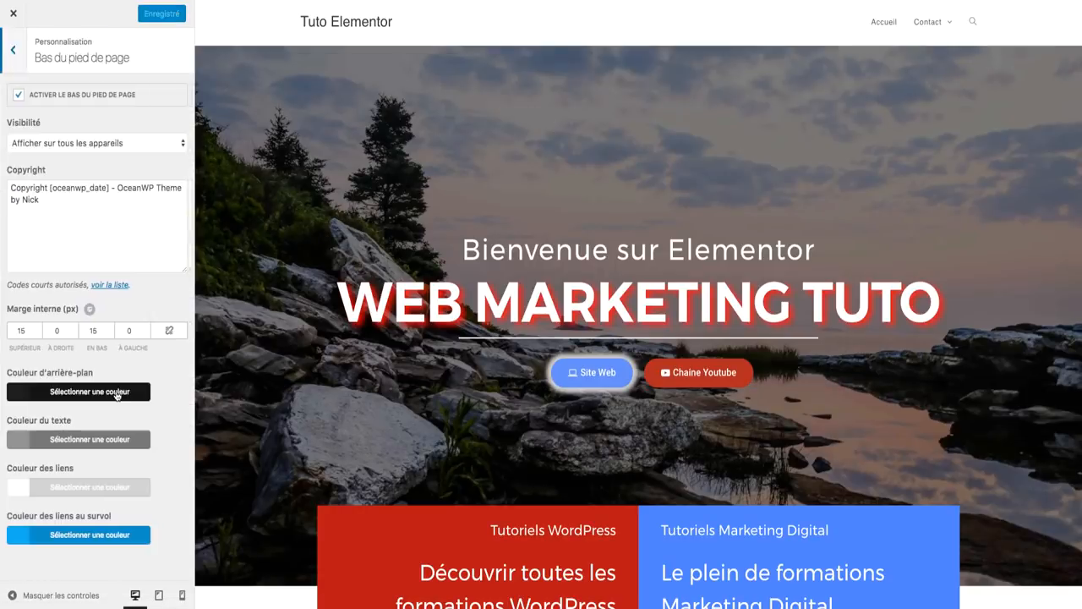
{"action": "scroll", "coordinate": [345, 290], "scroll_direction": "down", "scroll_amount": 15}
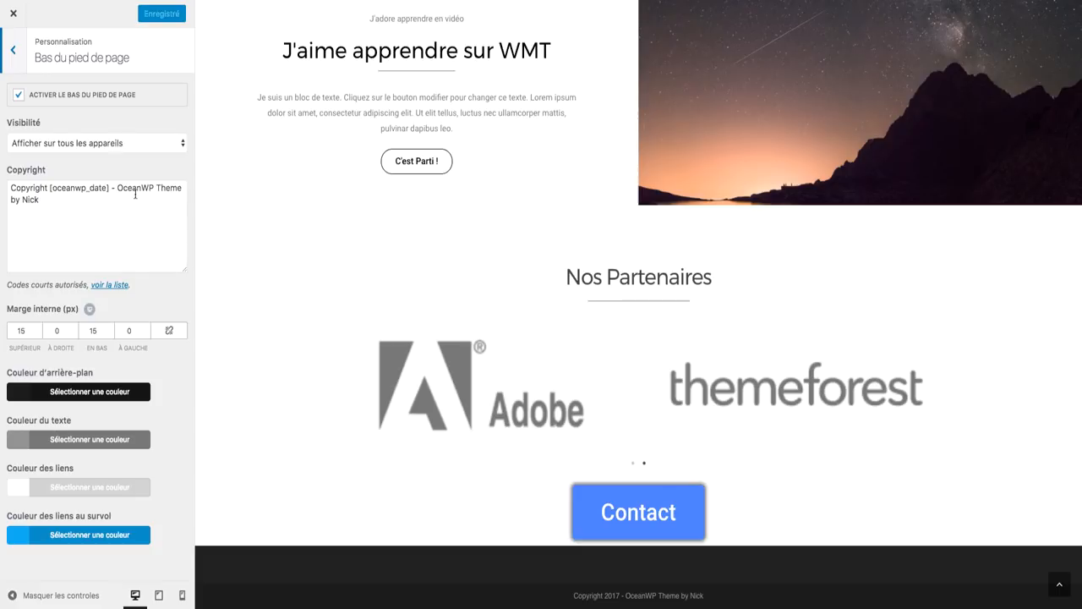
Step: Append "- Créé par Web Marketing Tuto" to the footer copyright text
{"action": "left_click_drag", "start_coordinate": [135, 195], "coordinate": [121, 185]}
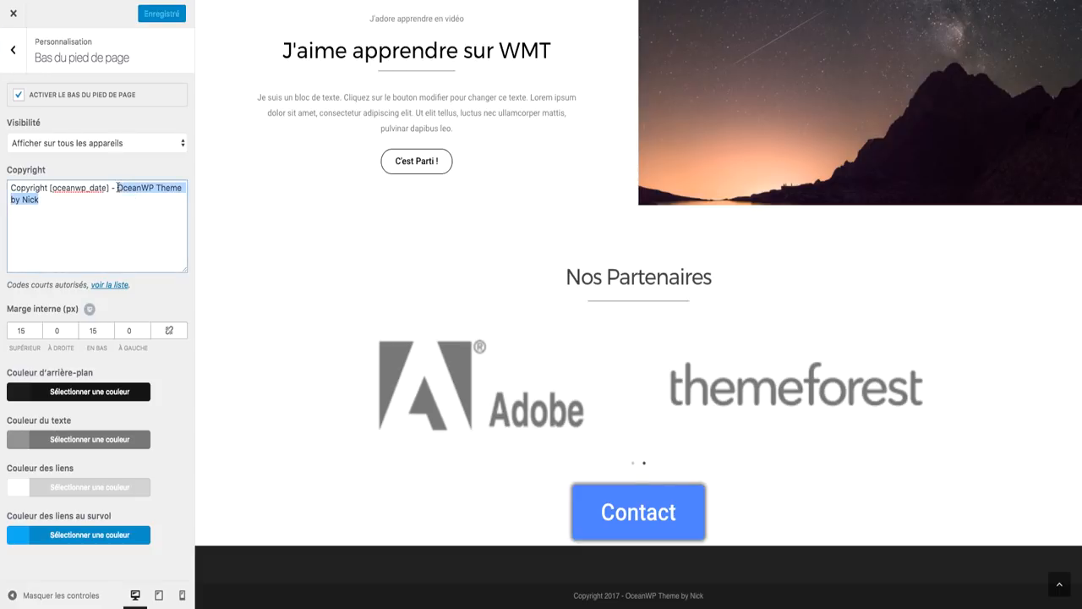
{"action": "key", "text": "Right"}
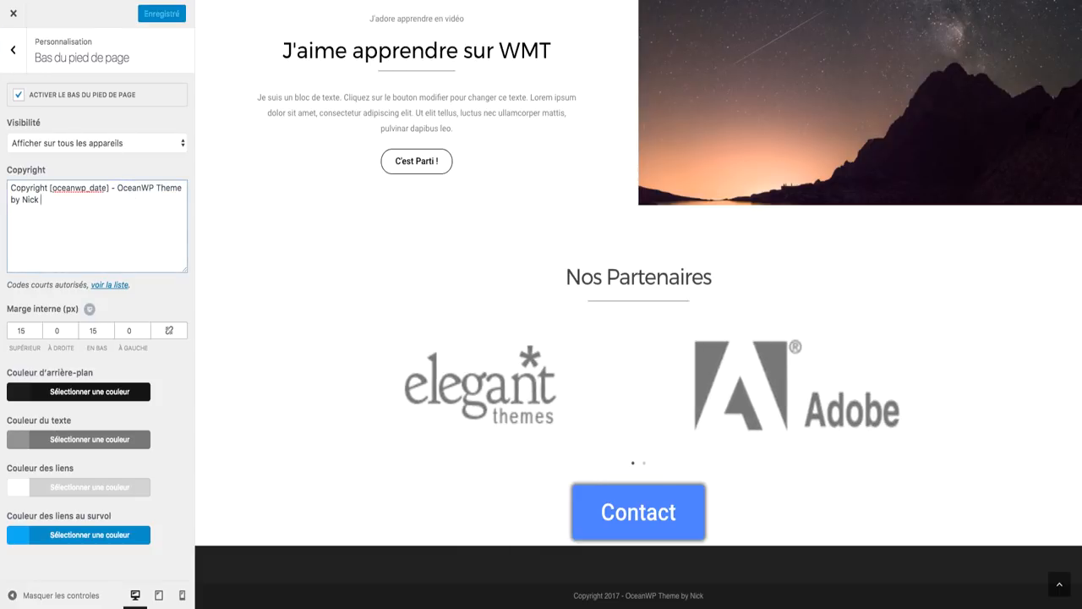
{"action": "type", "text": "- "}
{"action": "type", "text": "Cr"}
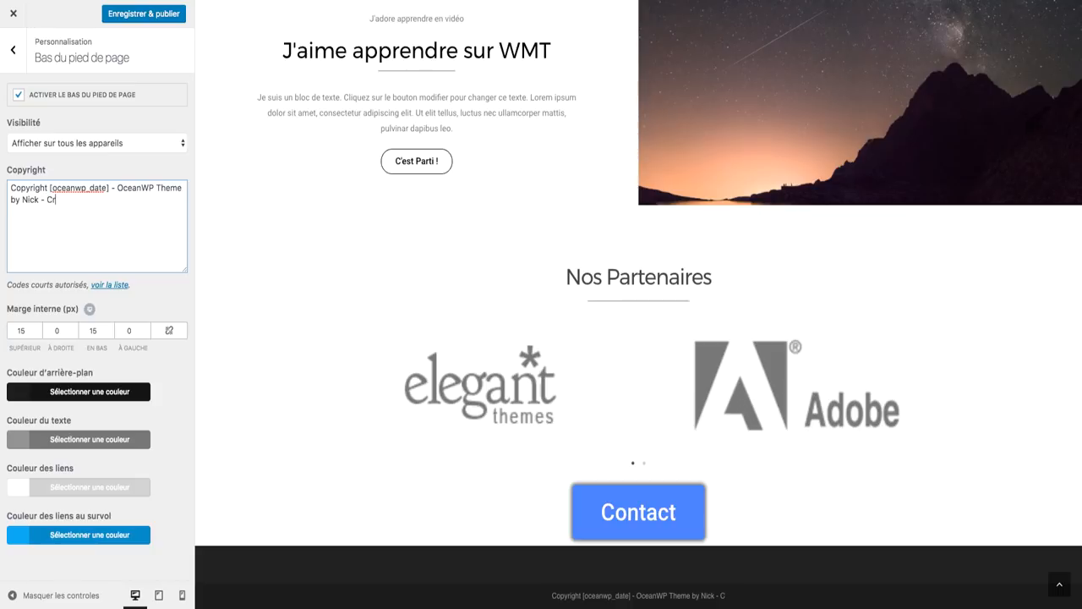
{"action": "type", "text": "ée par W"}
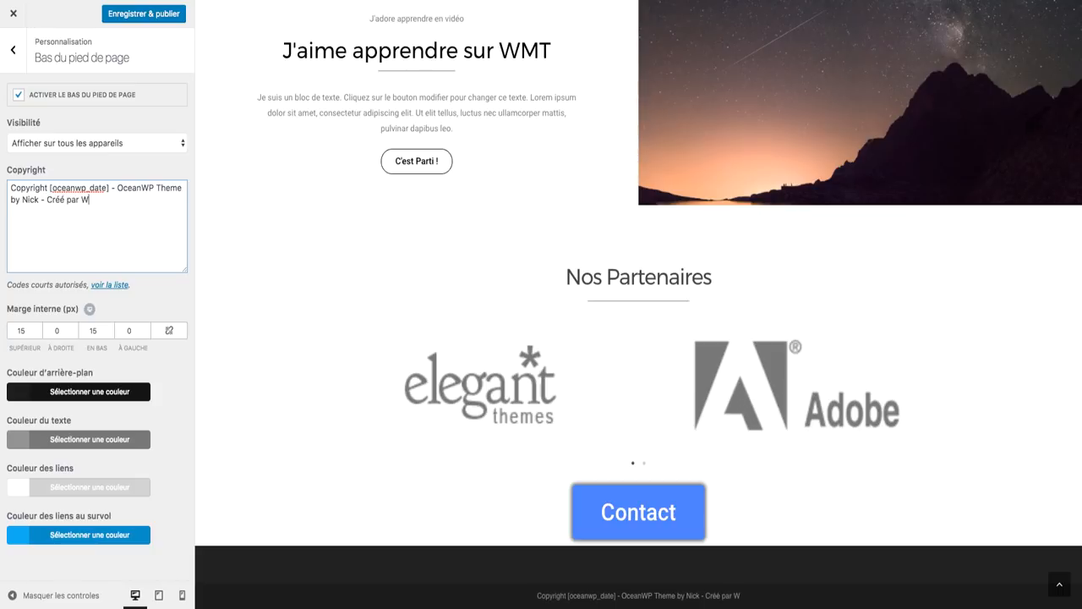
{"action": "type", "text": "eb Marketing Tuto"}
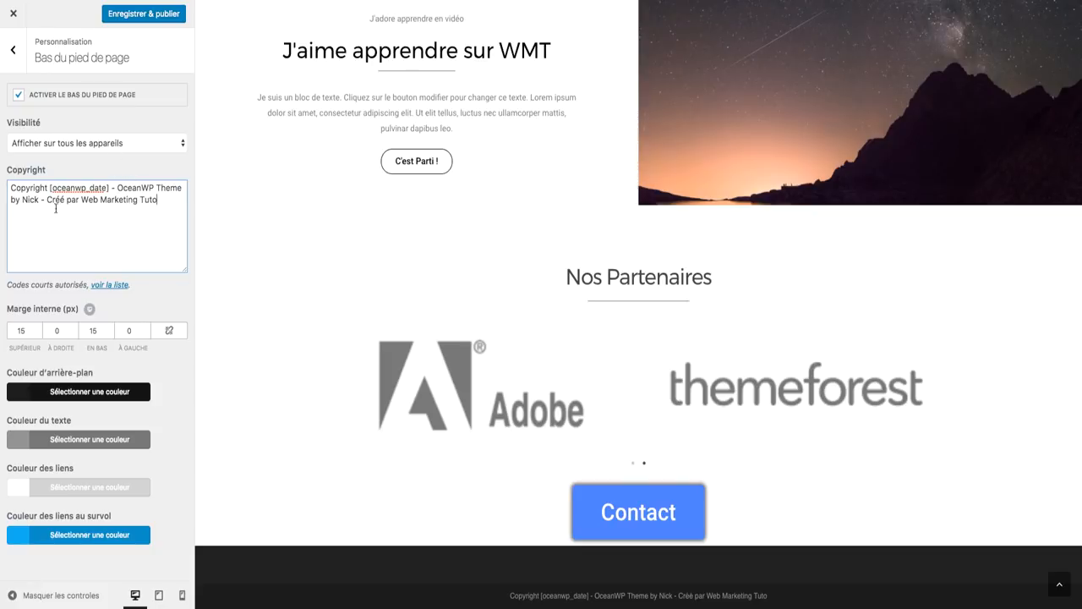
Step: Remove the theme credit and "Créé par", and replace the date shortcode so the copyright reads "Copyright 2012-2017 - Web Marketing Tuto"
{"action": "left_click_drag", "start_coordinate": [39, 201], "coordinate": [117, 188]}
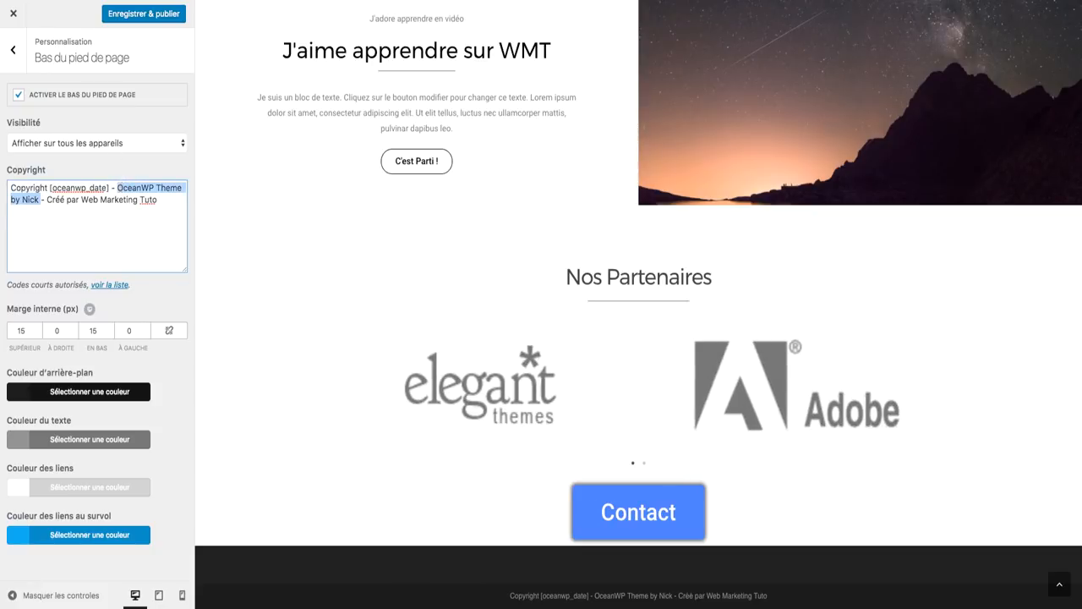
{"action": "key", "text": "BackSpace"}
{"action": "key", "text": "BackSpace"}
{"action": "key", "text": "BackSpace"}
{"action": "key", "text": "BackSpace"}
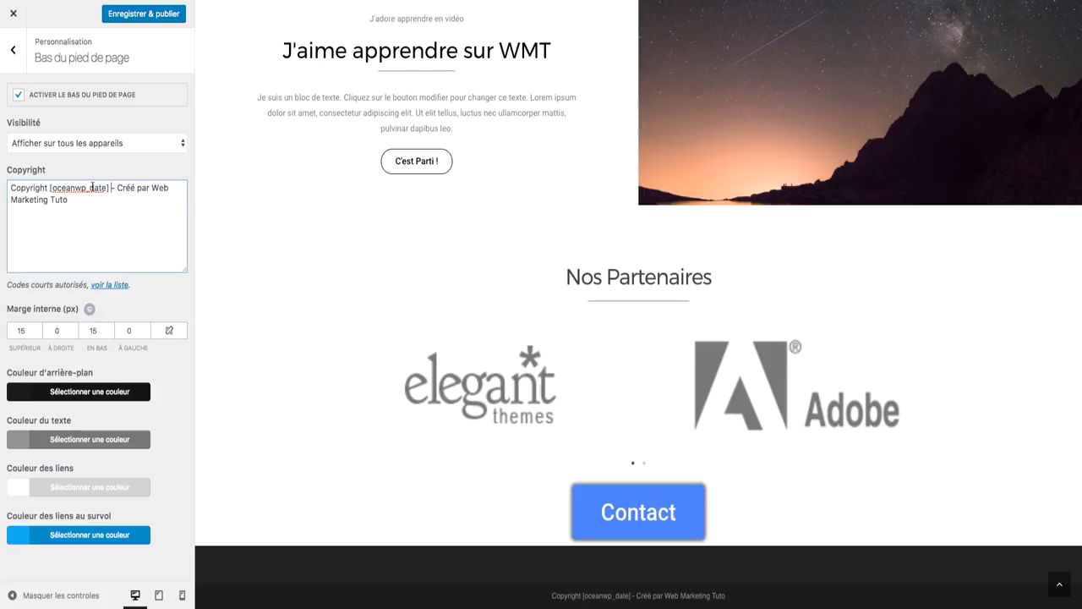
{"action": "left_click", "coordinate": [50, 188], "text": "shift"}
{"action": "type", "text": "2012-2"}
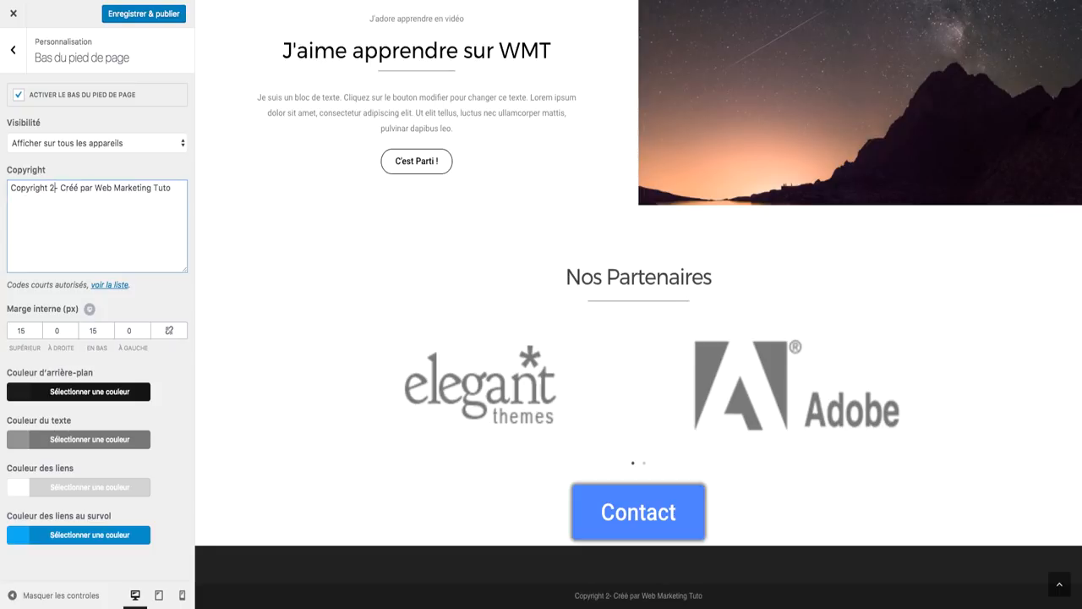
{"action": "type", "text": "017"}
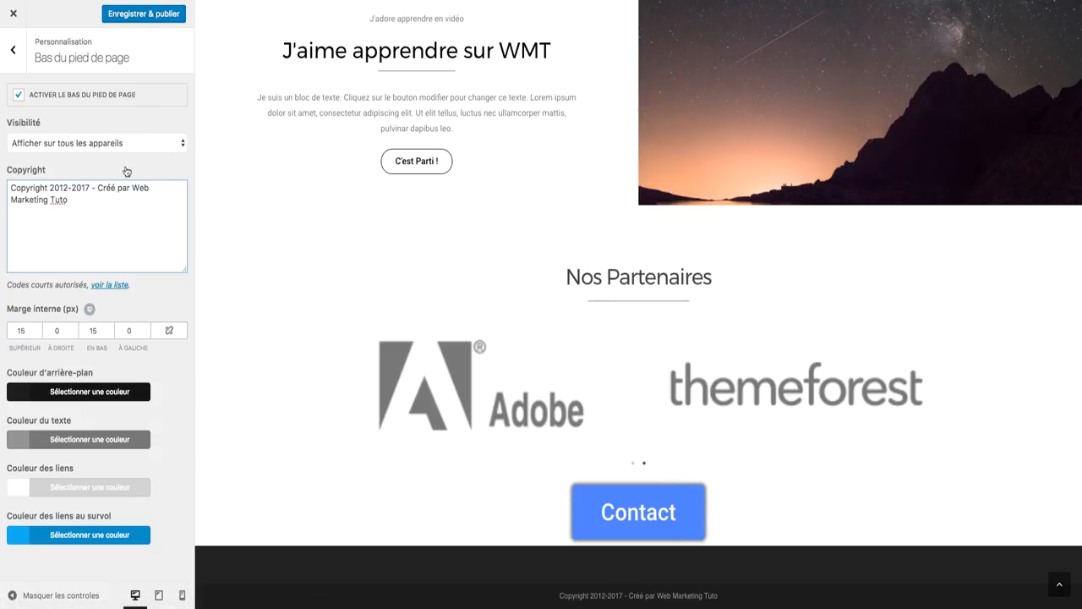
{"action": "left_click_drag", "start_coordinate": [96, 185], "coordinate": [132, 187]}
{"action": "key", "text": "BackSpace"}
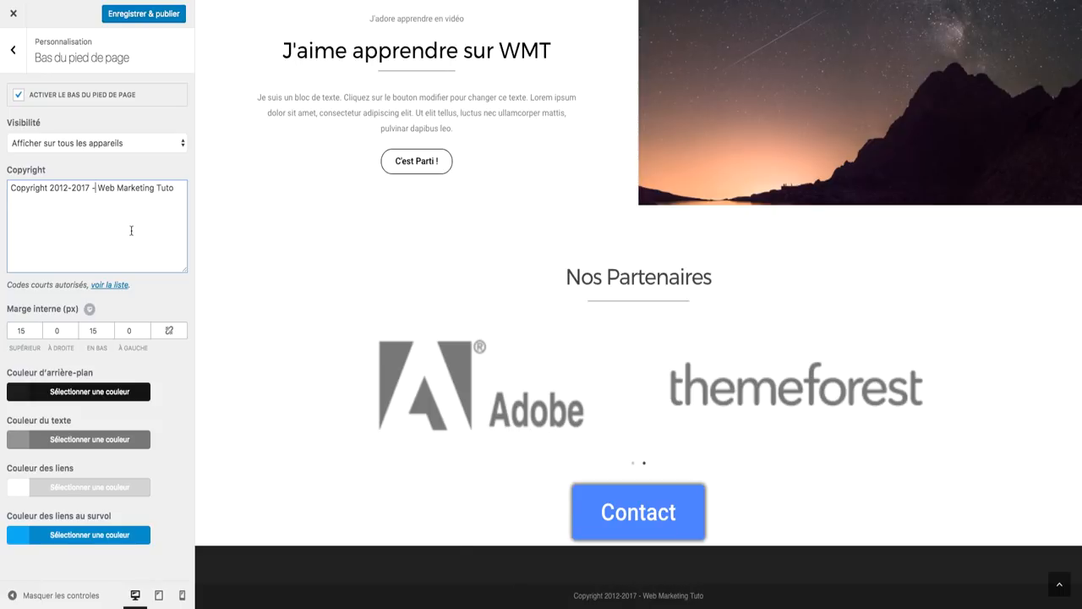
Step: Undo the copyright edits back to the original text and append "- WMT" after the theme credit
{"action": "key", "text": "ctrl+z"}
{"action": "key", "text": "ctrl+z"}
{"action": "key", "text": "ctrl+z"}
{"action": "key", "text": "ctrl+z"}
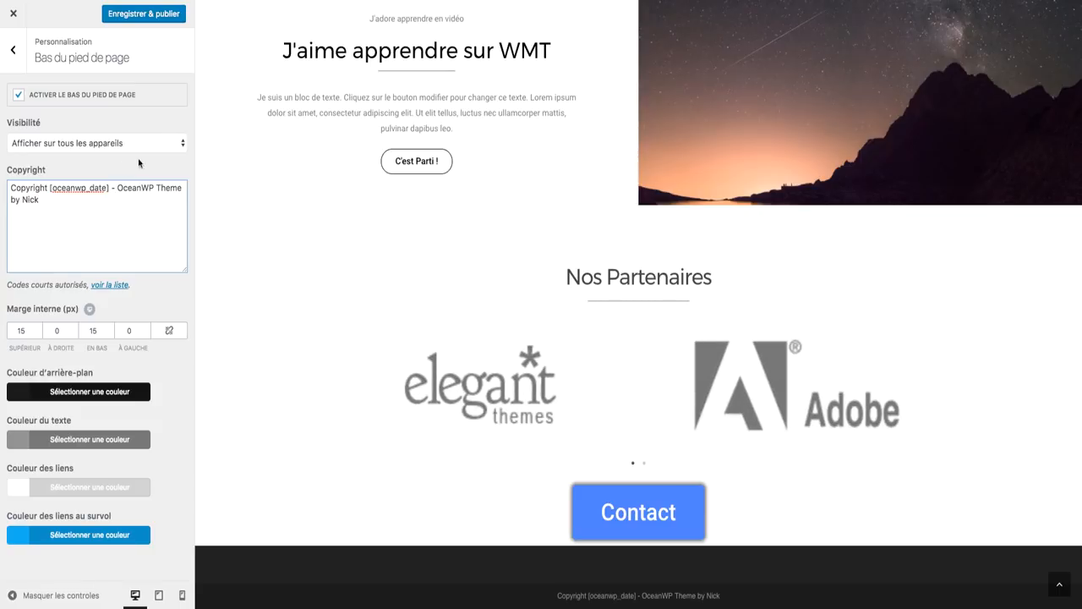
{"action": "type", "text": "- WMT"}
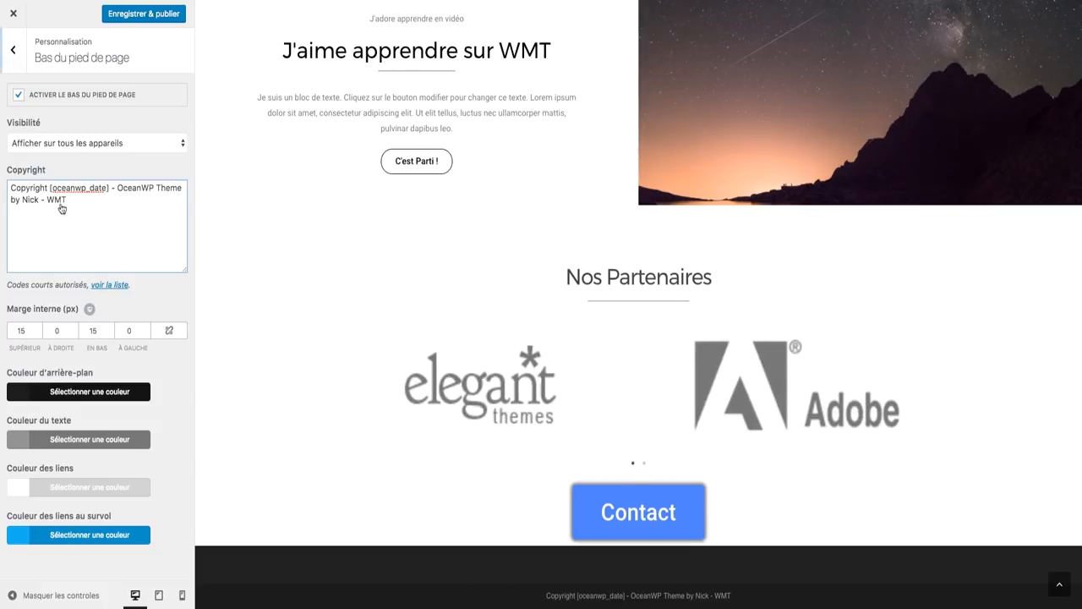
Step: Try blue #1e73be as the footer bottom's background colour and restore its default value
{"action": "left_click", "coordinate": [38, 391]}
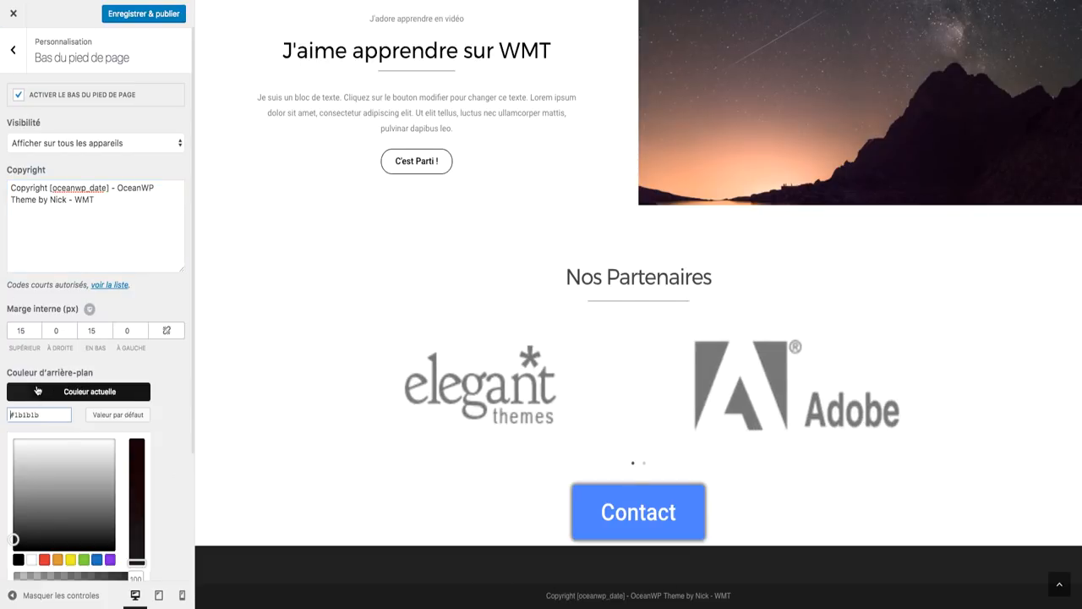
{"action": "left_click", "coordinate": [98, 559]}
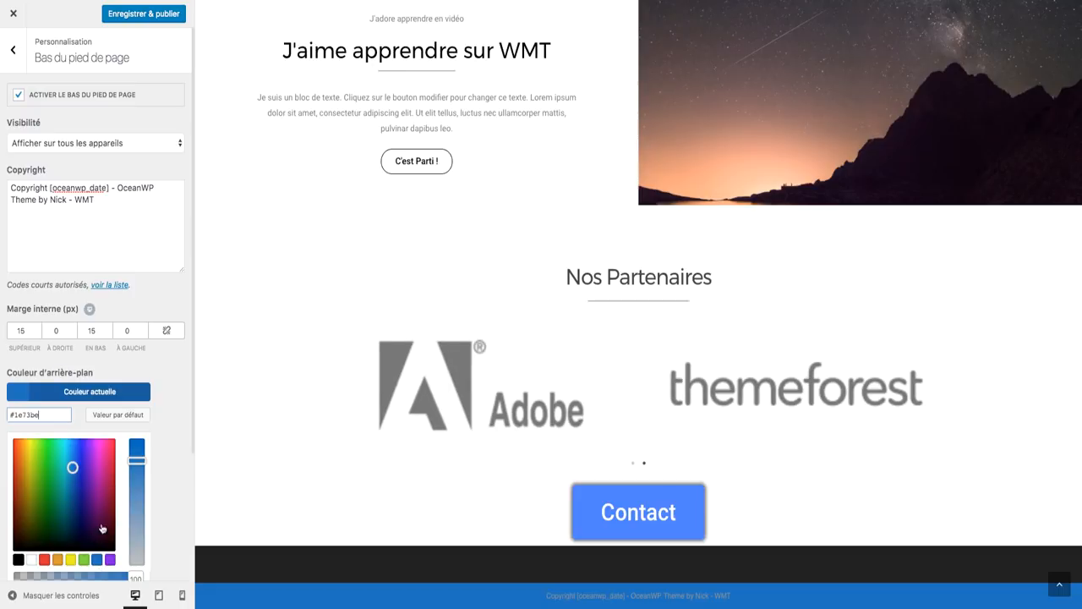
{"action": "left_click", "coordinate": [140, 416]}
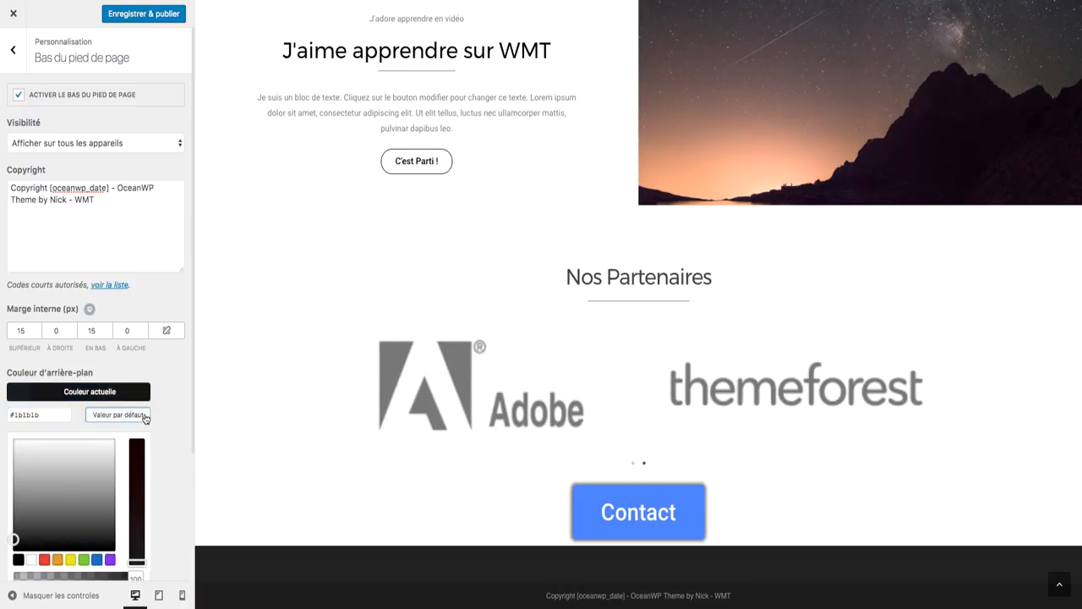
Step: Set the number of columns to 2 in the Widgets de pied de page settings
{"action": "left_click", "coordinate": [10, 54]}
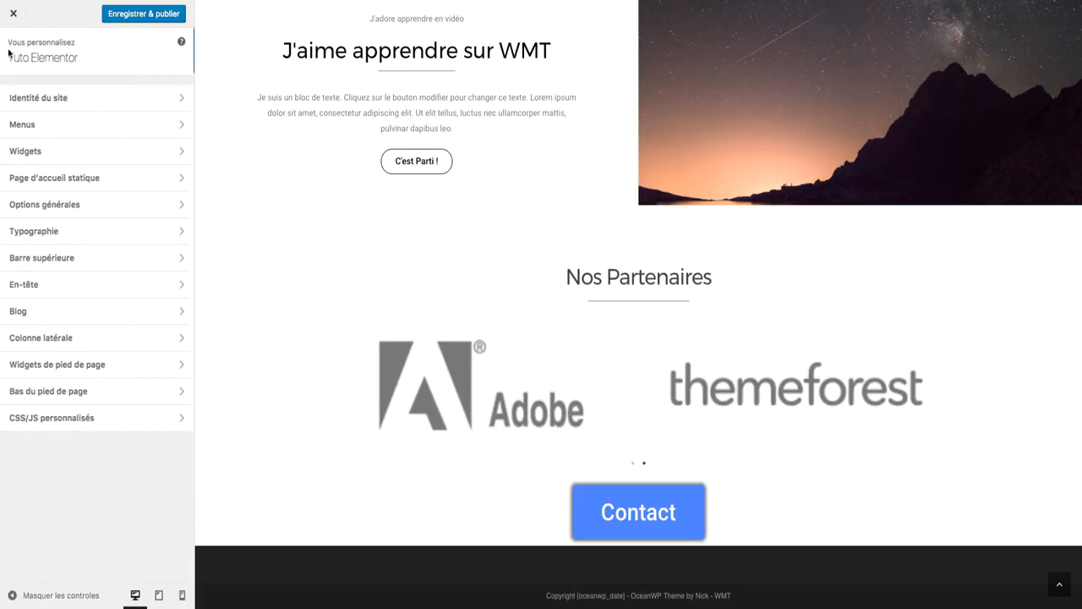
{"action": "left_click", "coordinate": [81, 372]}
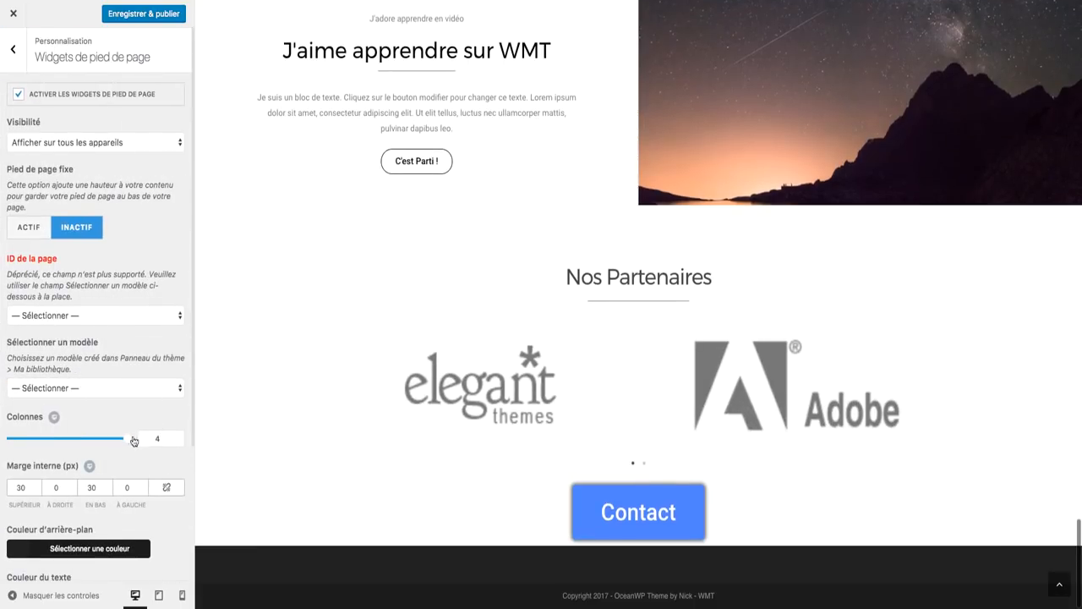
{"action": "left_click_drag", "start_coordinate": [134, 440], "coordinate": [53, 443]}
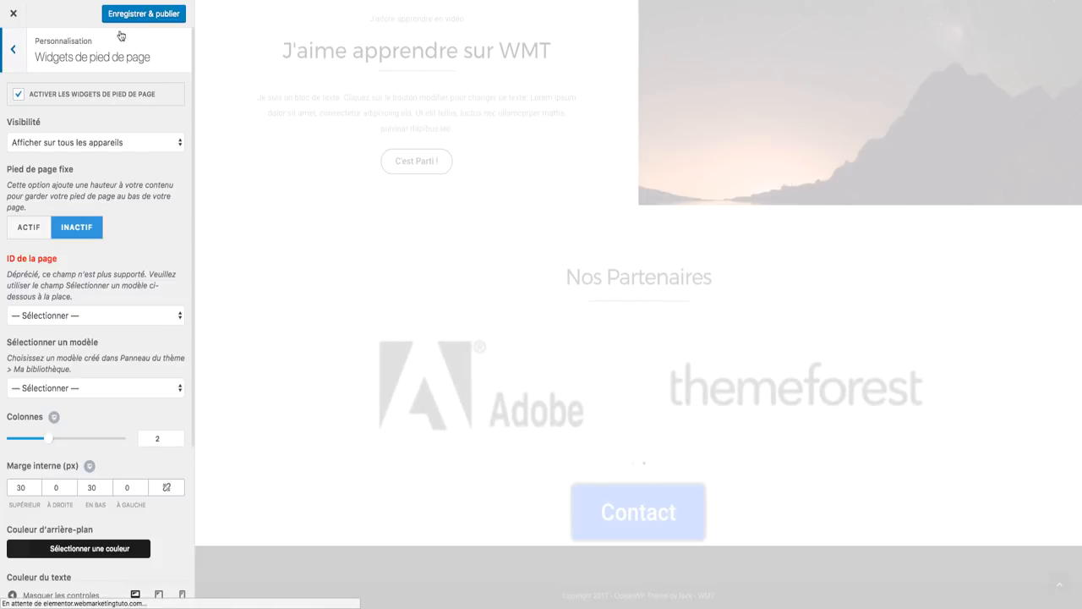
Step: Add a Facebook Like Box widget to the Pied de page 1 widget area
{"action": "left_click", "coordinate": [13, 49]}
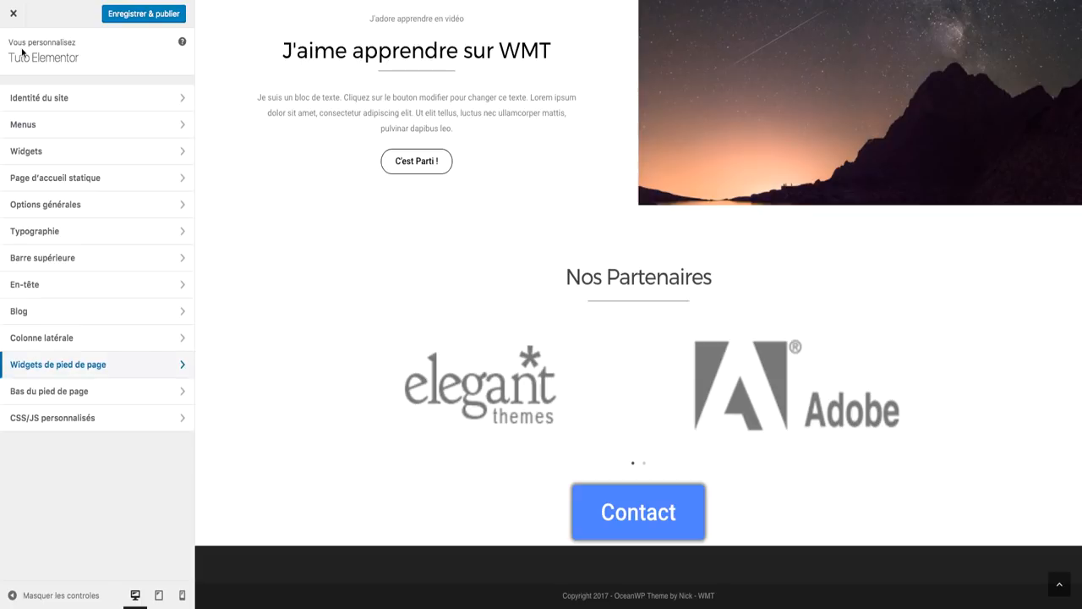
{"action": "left_click", "coordinate": [89, 151]}
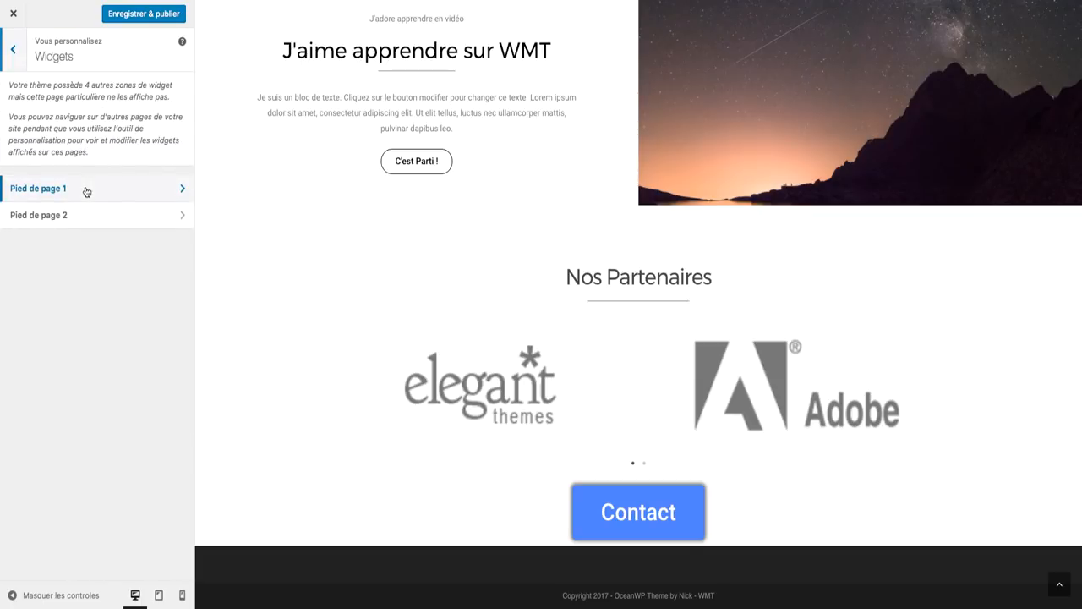
{"action": "left_click", "coordinate": [85, 190]}
{"action": "left_click", "coordinate": [135, 133]}
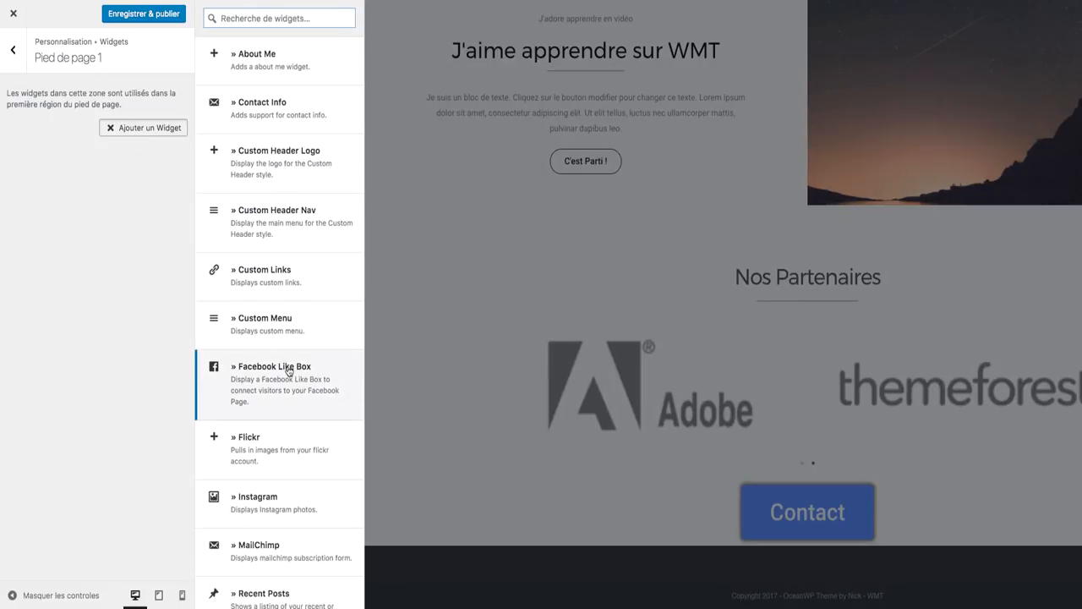
{"action": "left_click", "coordinate": [289, 371]}
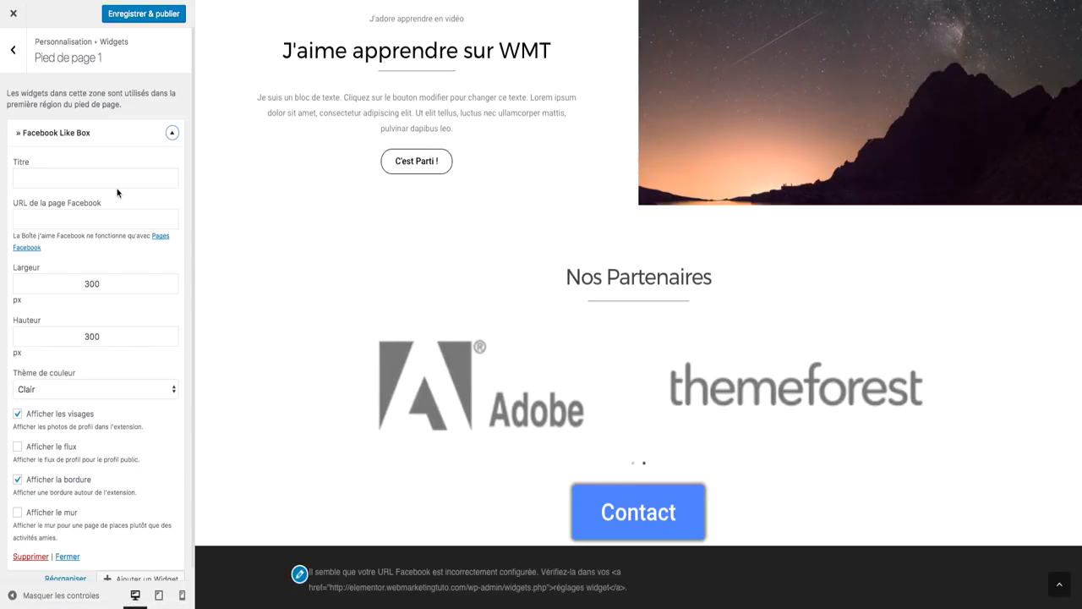
Step: Search Google for "web marketing tuto" in a new browser tab and copy the address of its Facebook page
{"action": "key", "text": "super+t"}
{"action": "type", "text": "web mark"}
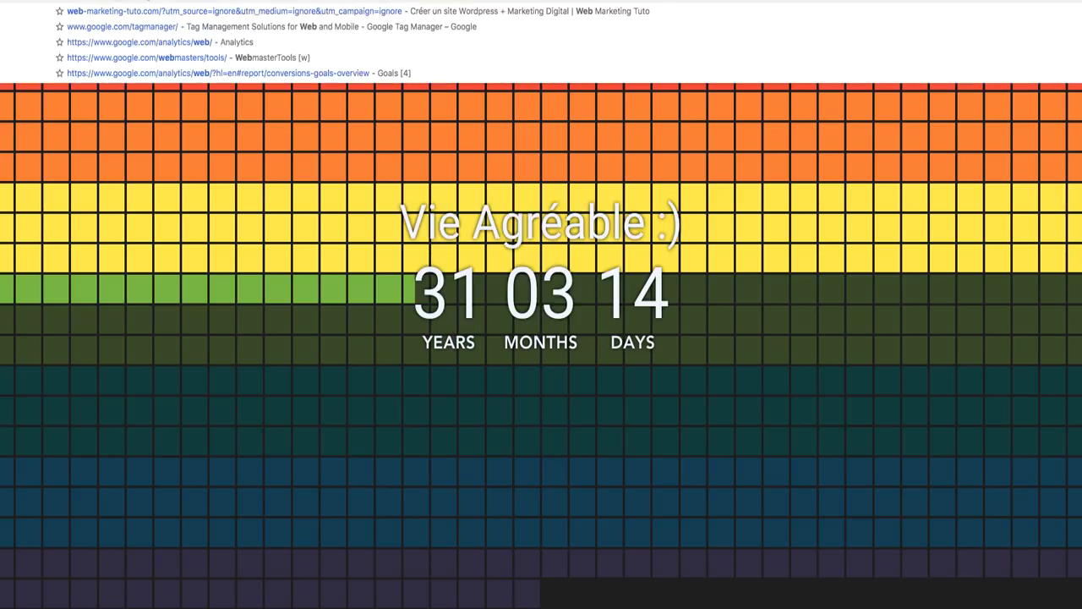
{"action": "type", "text": "eting tuto"}
{"action": "key", "text": "Return"}
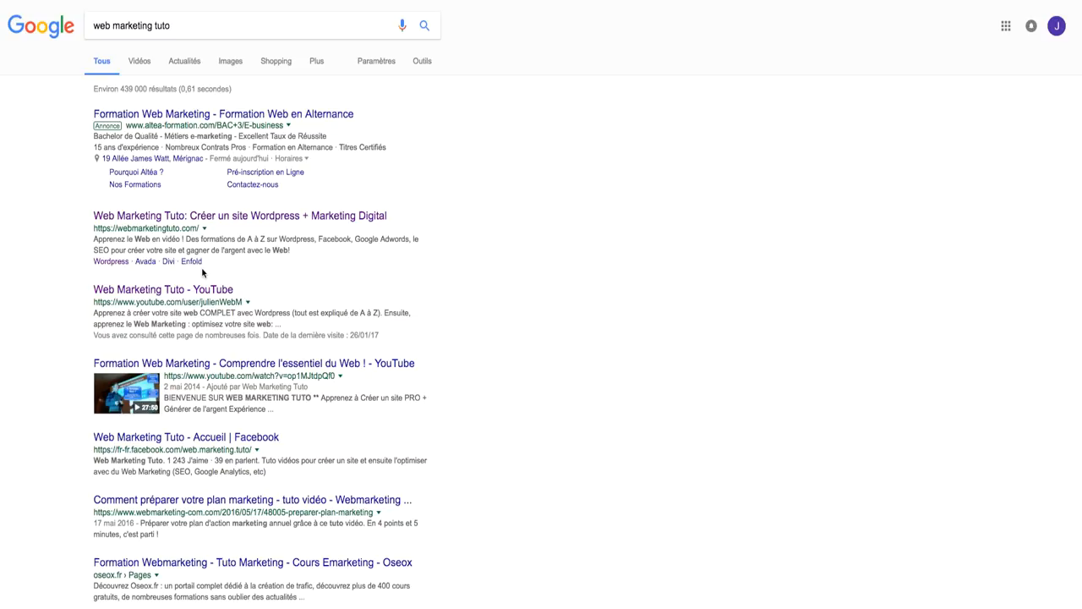
{"action": "left_click_drag", "start_coordinate": [274, 452], "coordinate": [103, 449]}
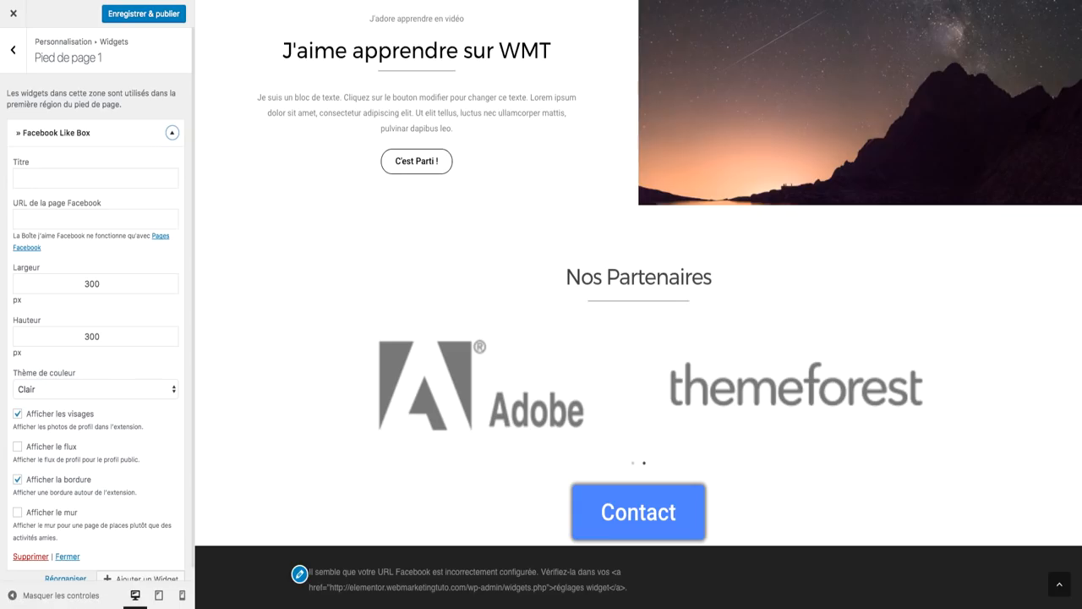
{"action": "left_click", "coordinate": [95, 219]}
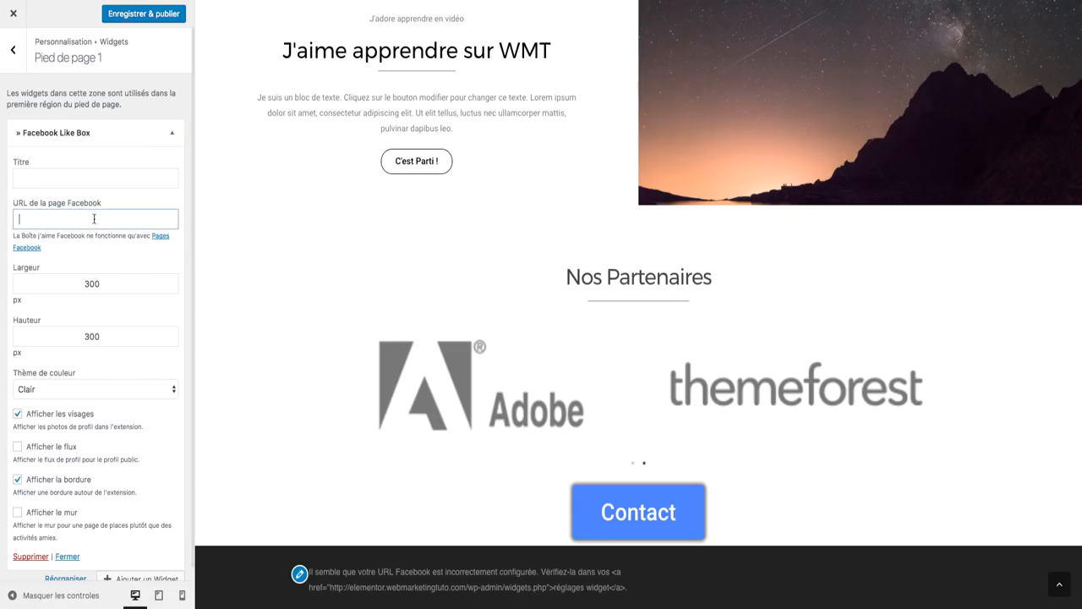
{"action": "type", "text": "https://www.facebook.com/web.marketing.tuto/"}
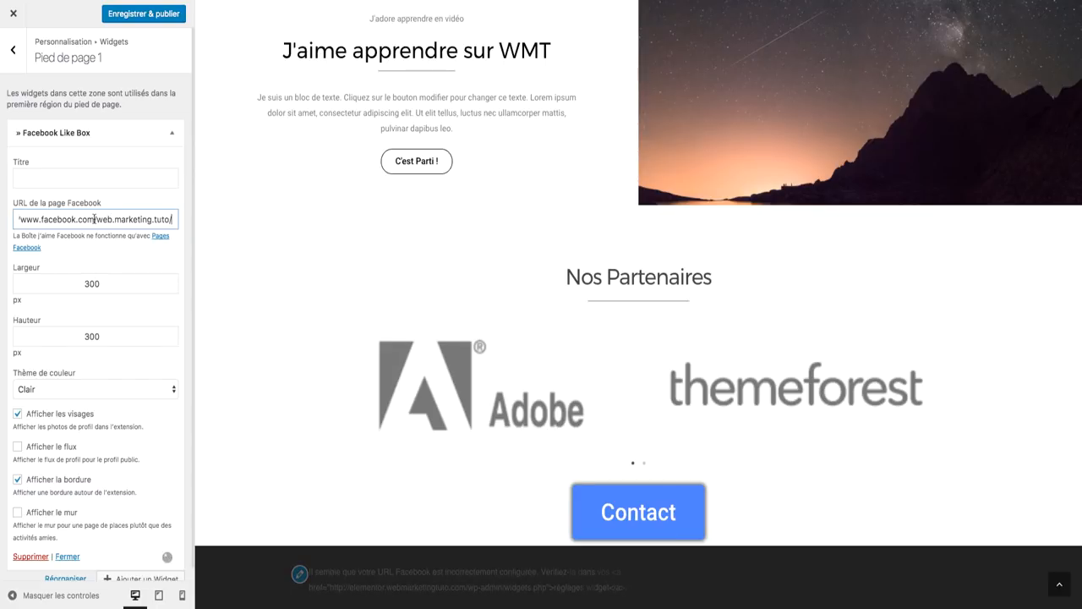
{"action": "scroll", "coordinate": [434, 466], "scroll_direction": "down", "scroll_amount": 3}
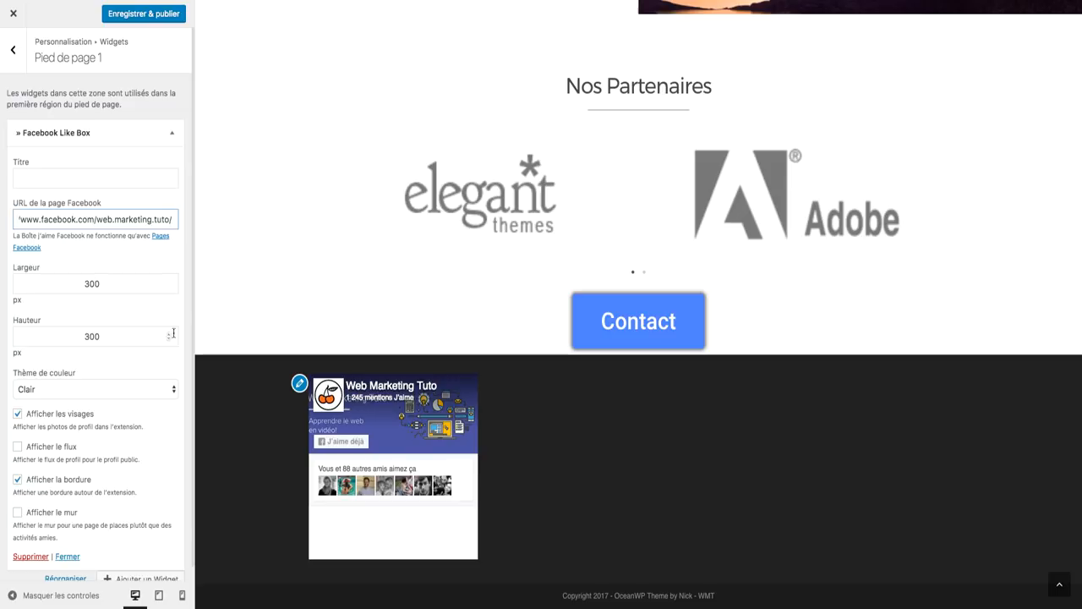
Step: Try the Sombre colour theme on the Facebook Like Box and switch it back to Clair
{"action": "left_click", "coordinate": [87, 336]}
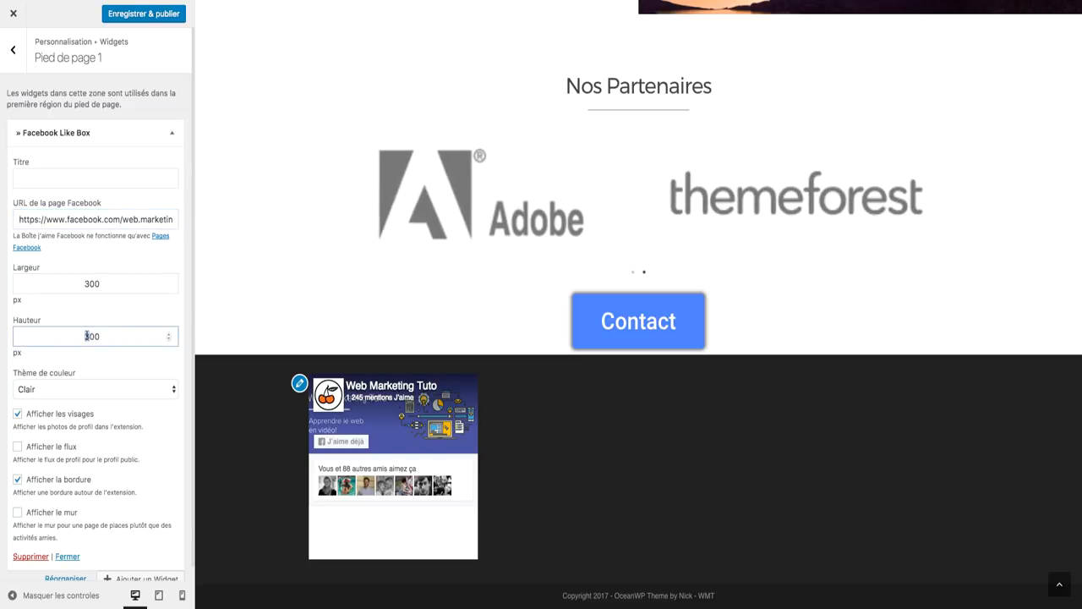
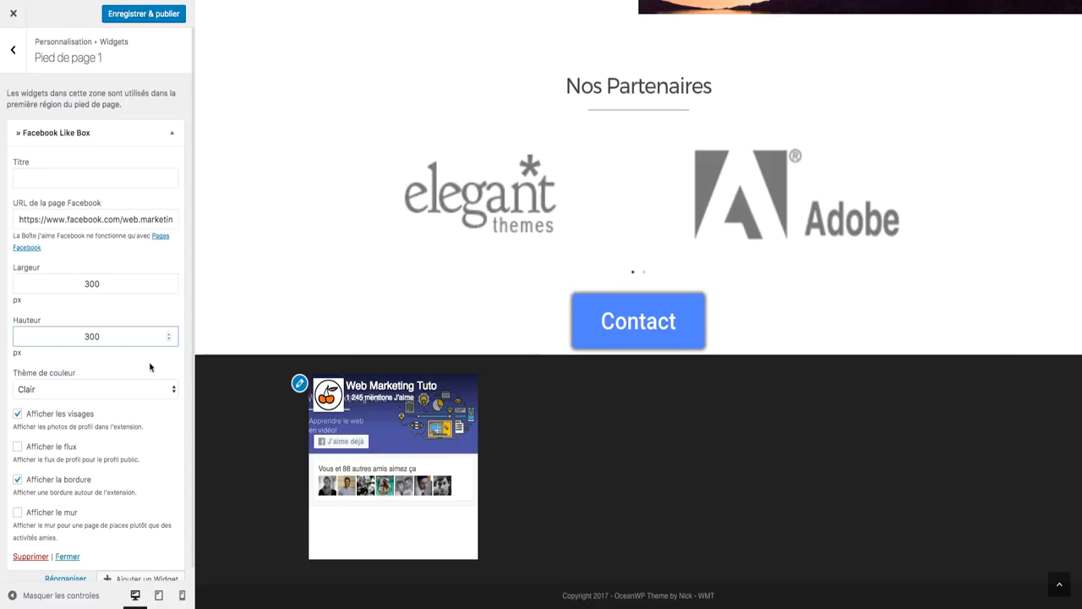
{"action": "left_click", "coordinate": [106, 391]}
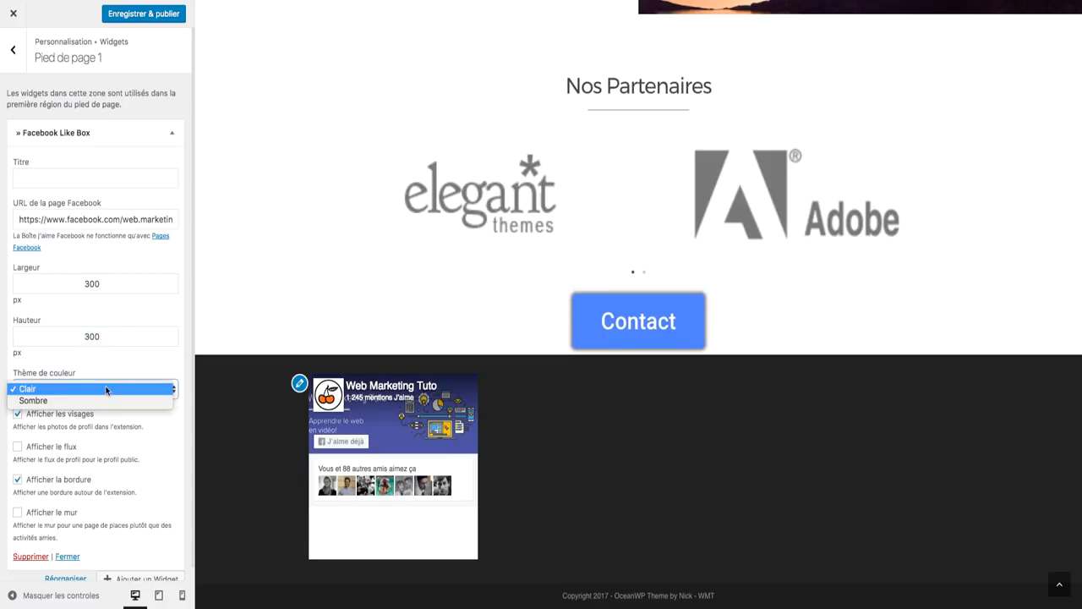
{"action": "left_click", "coordinate": [96, 400]}
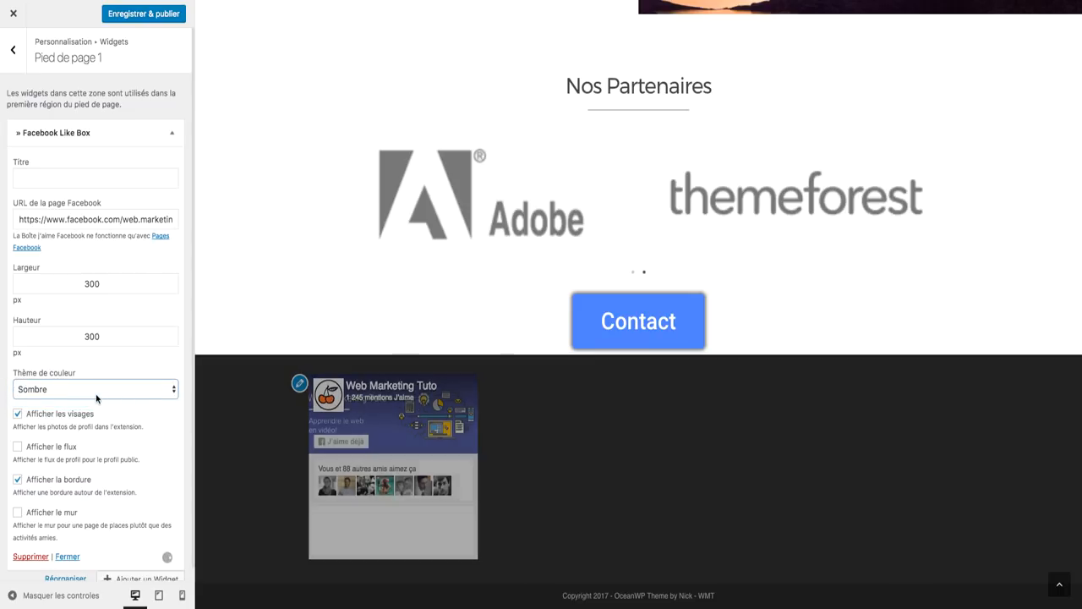
{"action": "scroll", "coordinate": [96, 398], "scroll_direction": "down", "scroll_amount": 1}
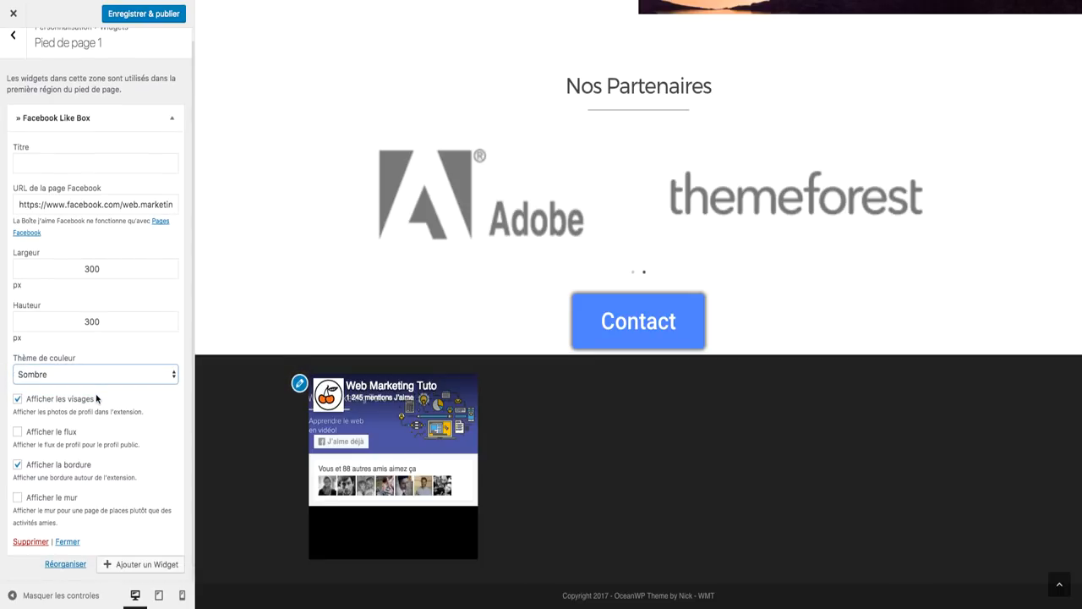
{"action": "left_click", "coordinate": [96, 379]}
{"action": "left_click", "coordinate": [93, 362]}
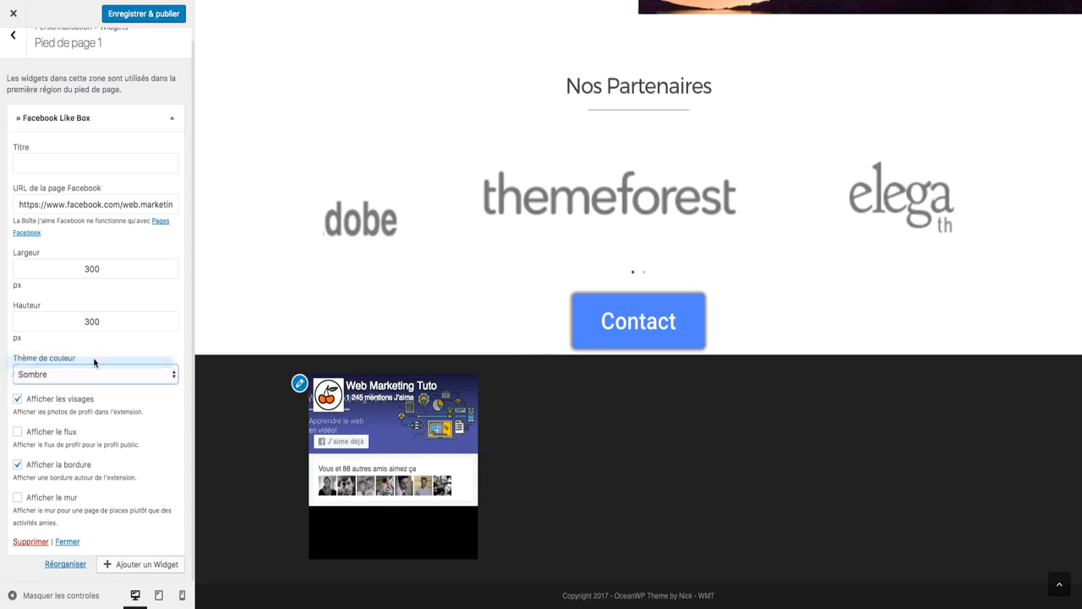
Step: Enable Afficher le flux for the Facebook Like Box and look through the feed in the footer preview
{"action": "left_click", "coordinate": [17, 431]}
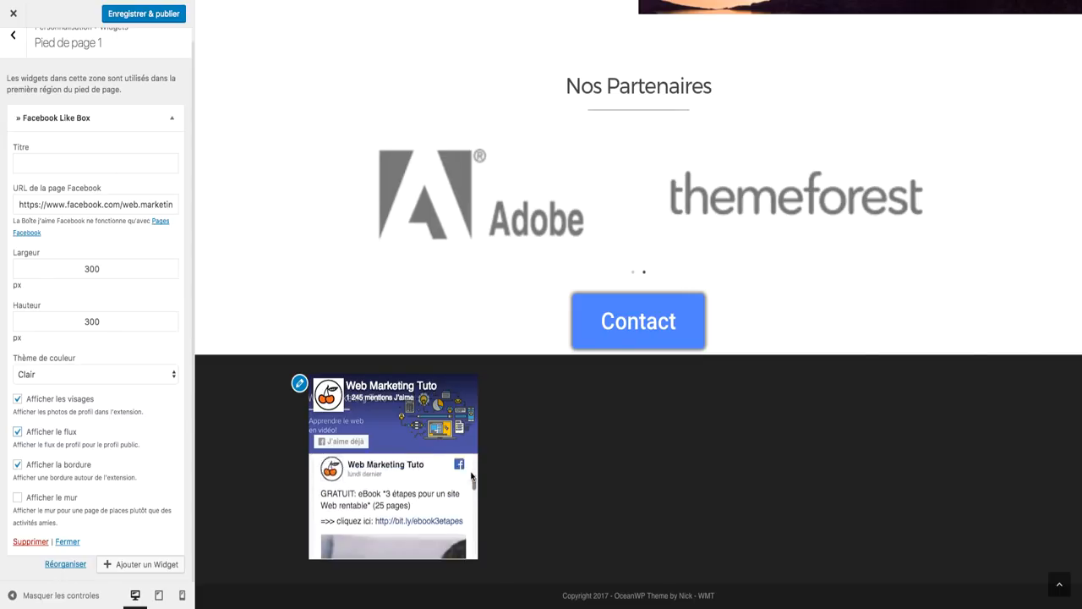
{"action": "scroll", "coordinate": [472, 476], "scroll_direction": "up", "scroll_amount": 5}
{"action": "scroll", "coordinate": [312, 539], "scroll_direction": "down", "scroll_amount": 4}
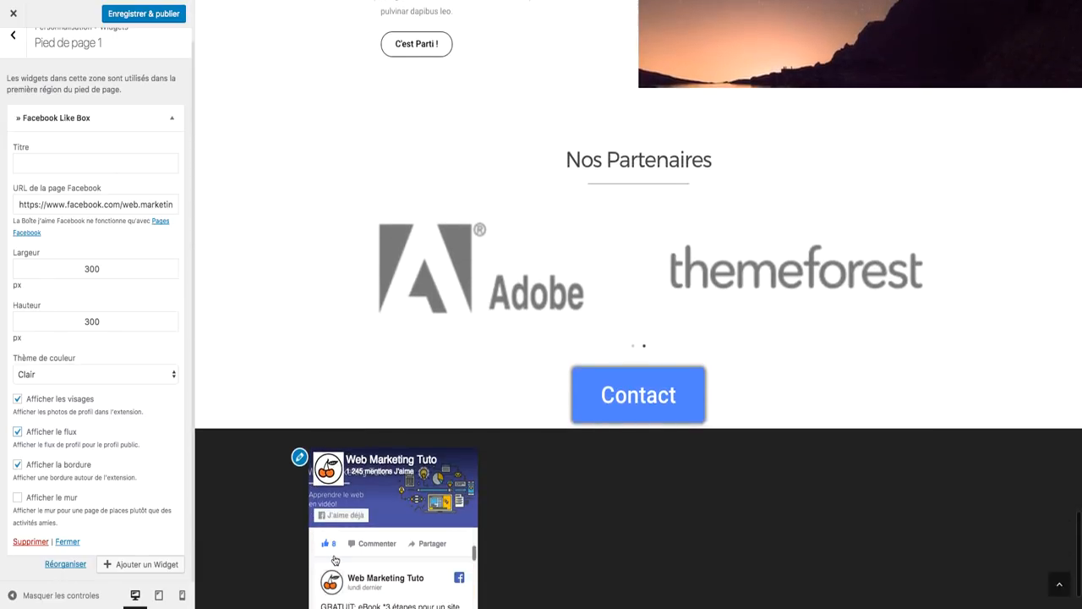
{"action": "scroll", "coordinate": [334, 561], "scroll_direction": "down", "scroll_amount": 3}
{"action": "scroll", "coordinate": [268, 543], "scroll_direction": "up", "scroll_amount": 1}
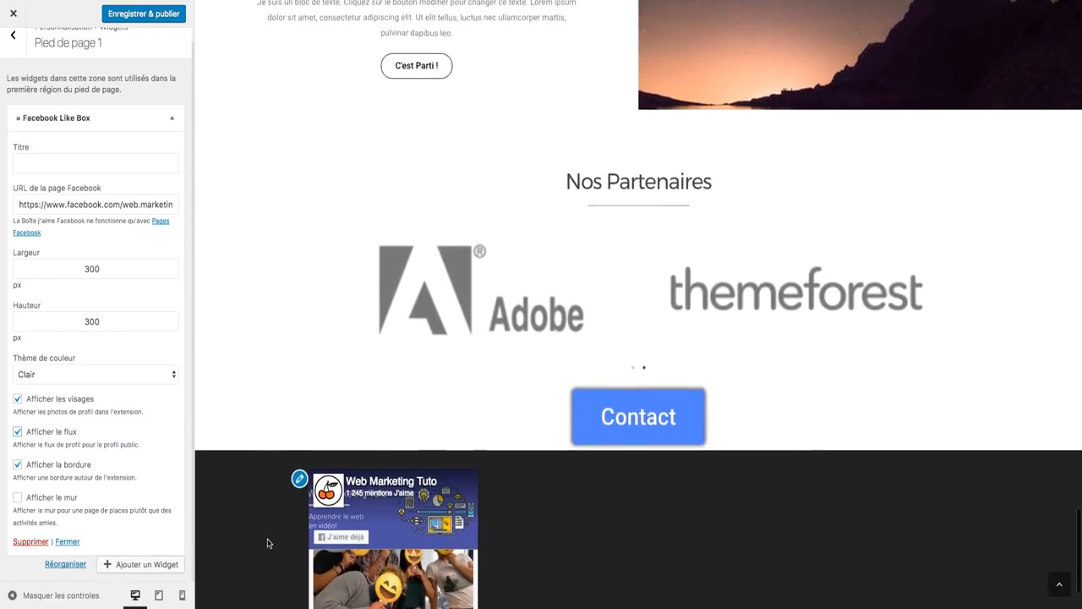
{"action": "scroll", "coordinate": [268, 543], "scroll_direction": "down", "scroll_amount": 2}
Step: Try a height of 500 px for the Facebook Like Box
{"action": "double_click", "coordinate": [91, 322]}
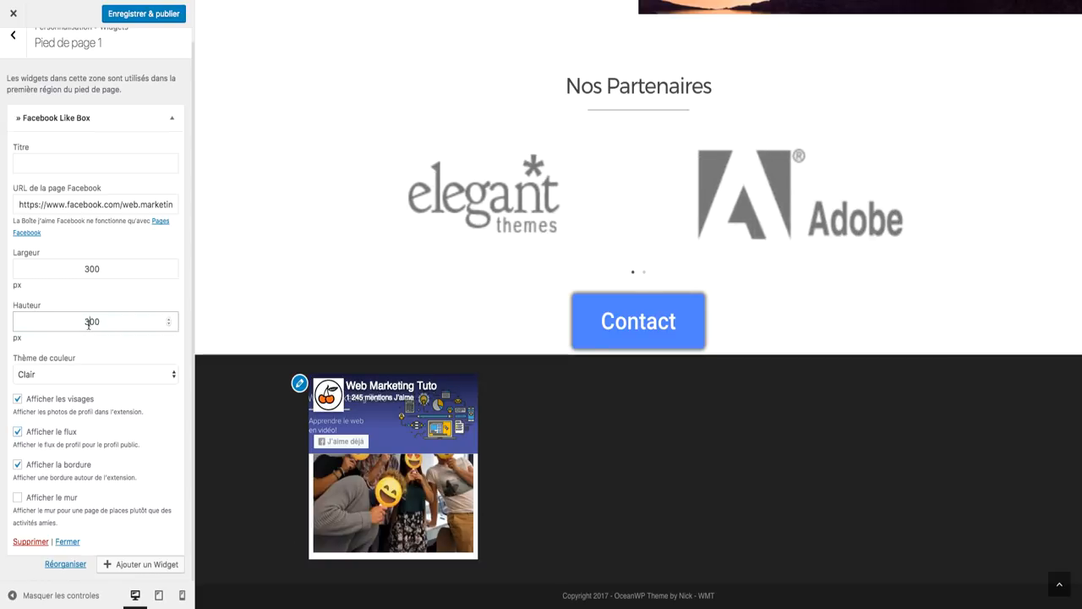
{"action": "type", "text": "500"}
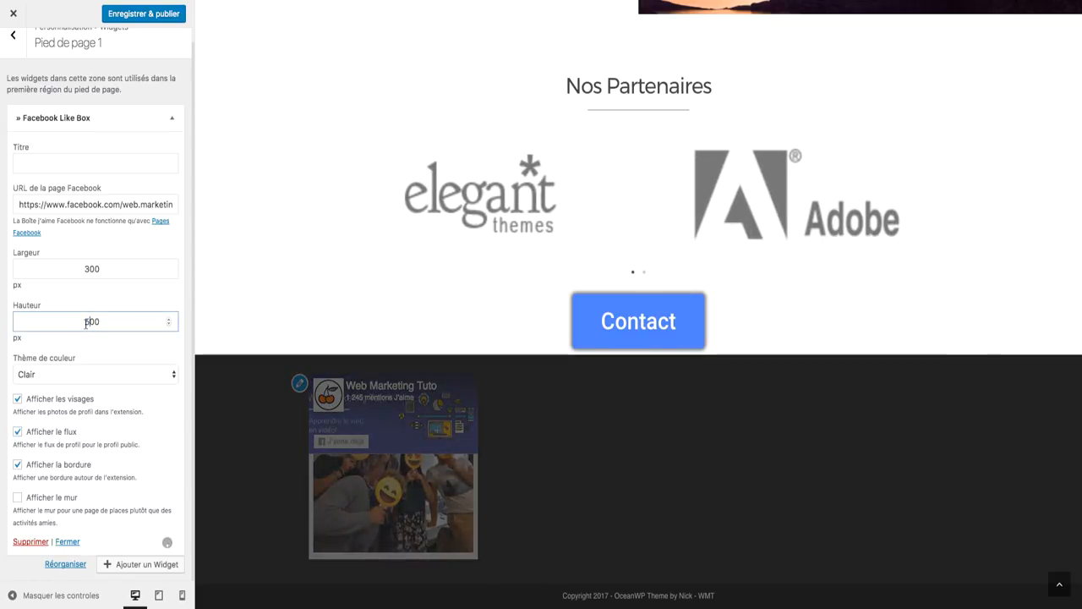
{"action": "scroll", "coordinate": [541, 482], "scroll_direction": "down", "scroll_amount": 3}
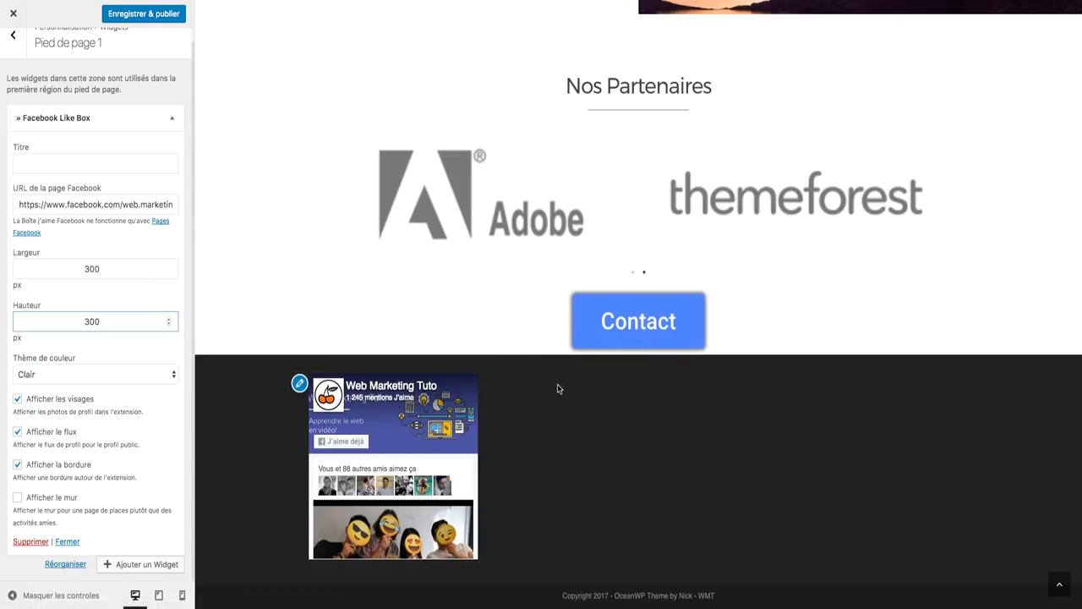
Step: Set the Facebook Like Box's height to 150 px and disable Afficher le flux
{"action": "key", "text": "BackSpace"}
{"action": "type", "text": "150"}
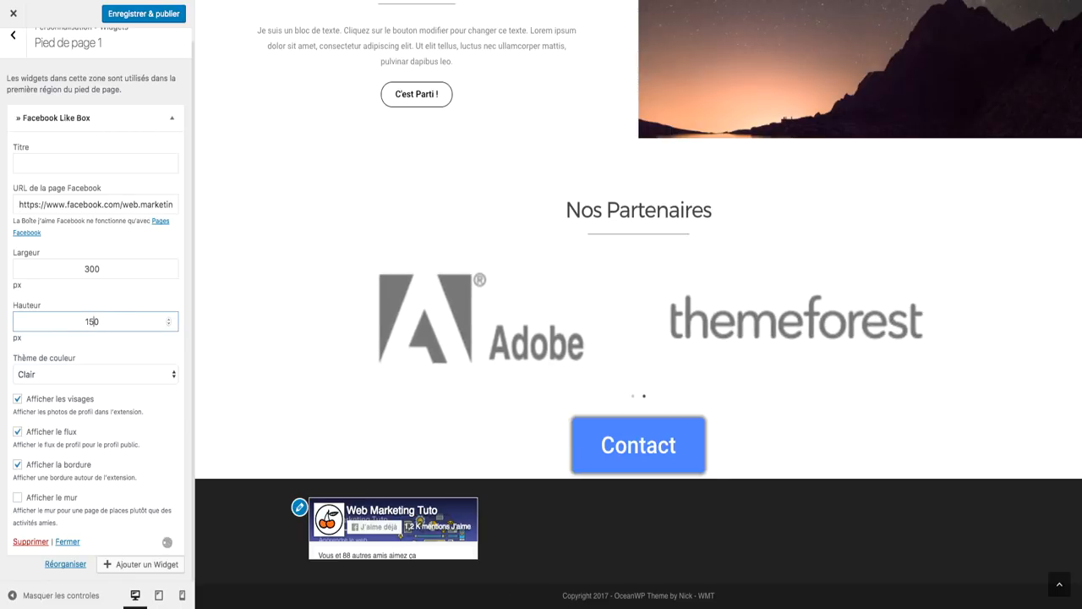
{"action": "type", "text": "5"}
{"action": "left_click", "coordinate": [17, 432]}
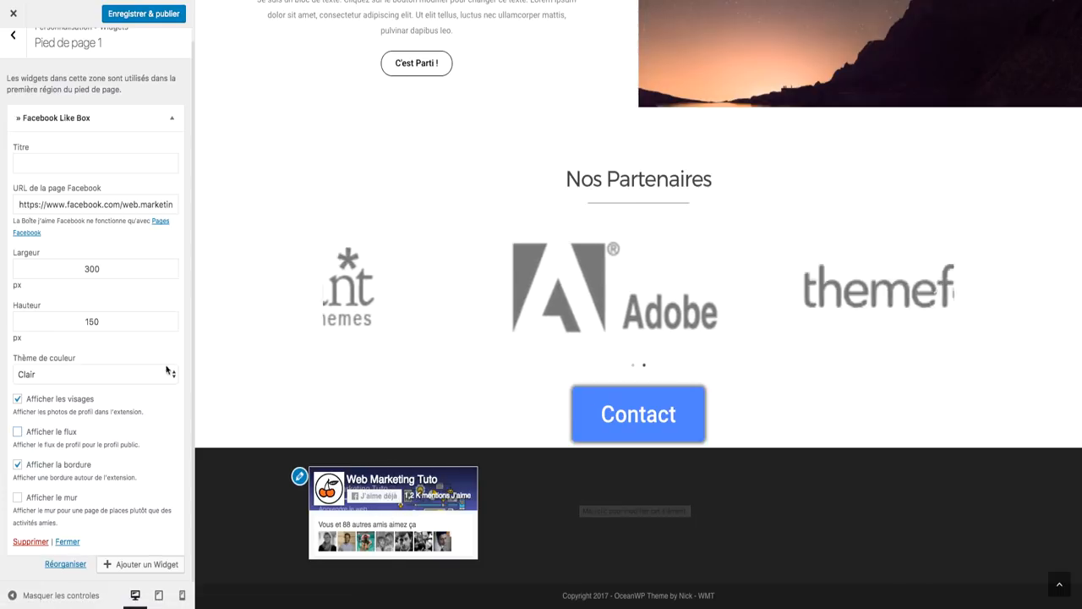
Step: Give the Facebook Like Box the title "Suivez-nous"
{"action": "left_click", "coordinate": [61, 164]}
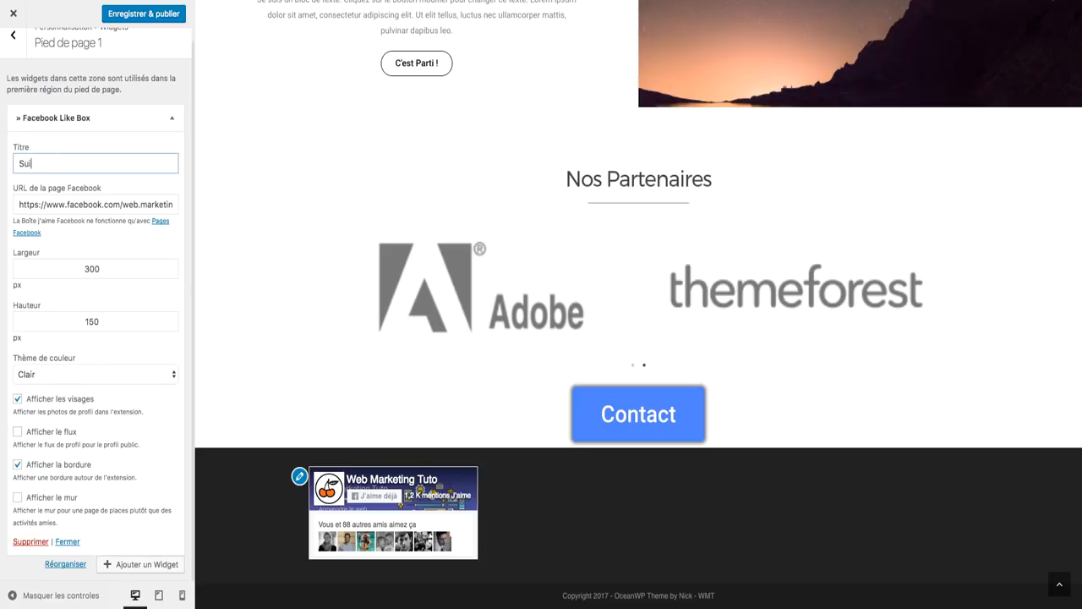
{"action": "type", "text": "Suivez"}
{"action": "type", "text": "-no"}
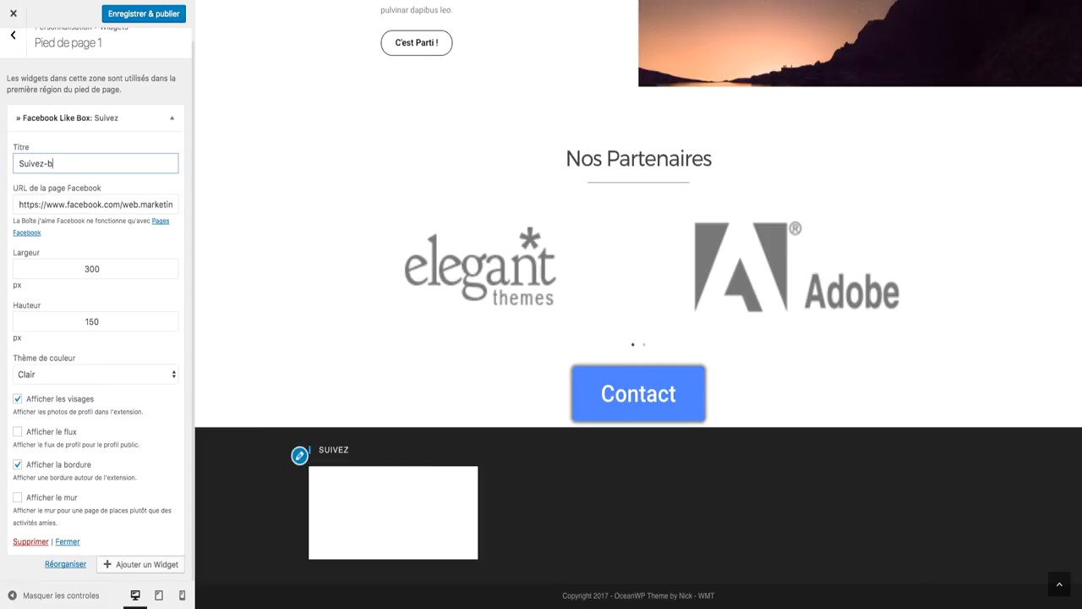
{"action": "type", "text": "us"}
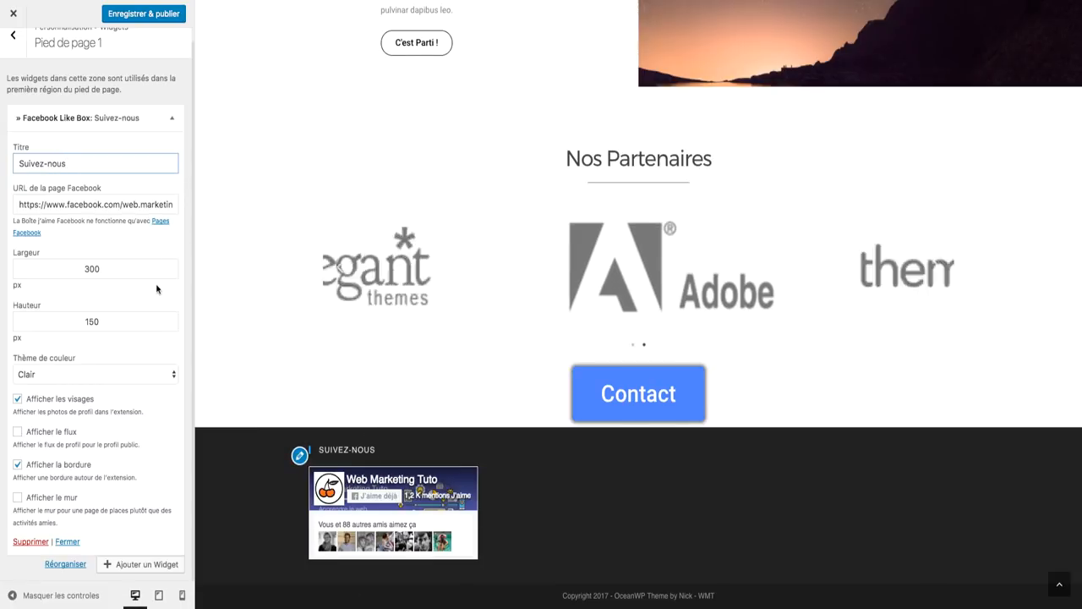
Step: Add a Custom Menu widget to the Pied de page 2 area and make it show Menu principal
{"action": "left_click", "coordinate": [14, 38]}
{"action": "left_click", "coordinate": [82, 211]}
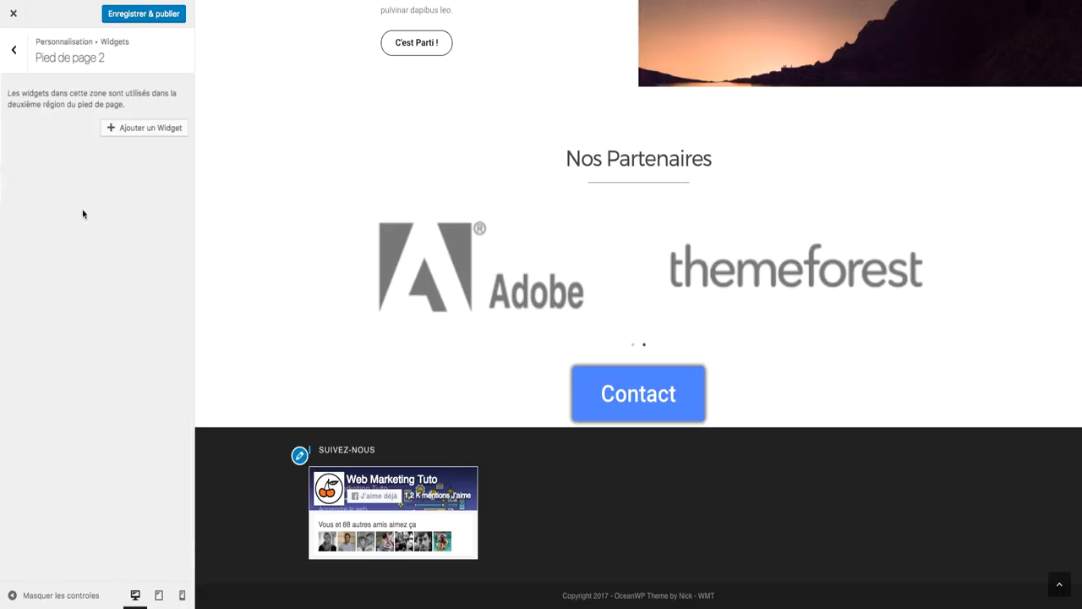
{"action": "left_click", "coordinate": [135, 129]}
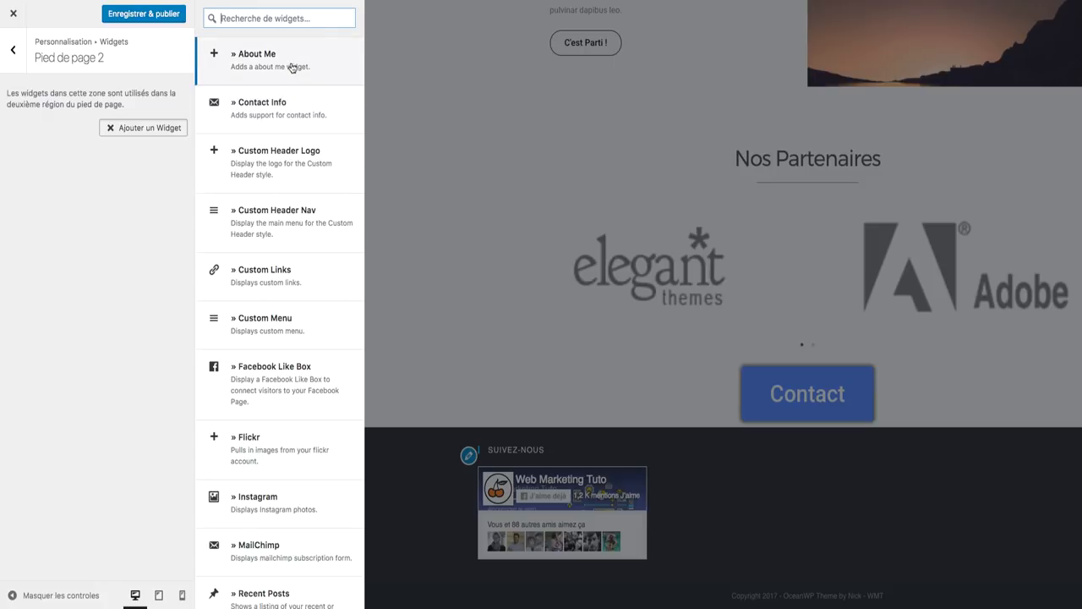
{"action": "left_click_drag", "start_coordinate": [290, 67], "coordinate": [274, 314]}
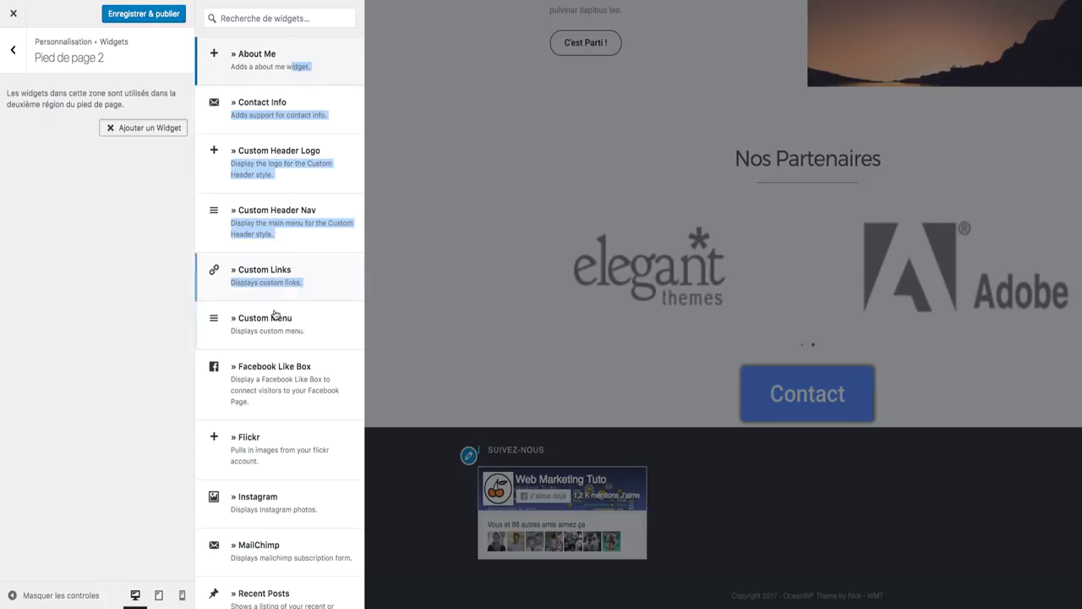
{"action": "left_click", "coordinate": [274, 318]}
{"action": "left_click", "coordinate": [115, 220]}
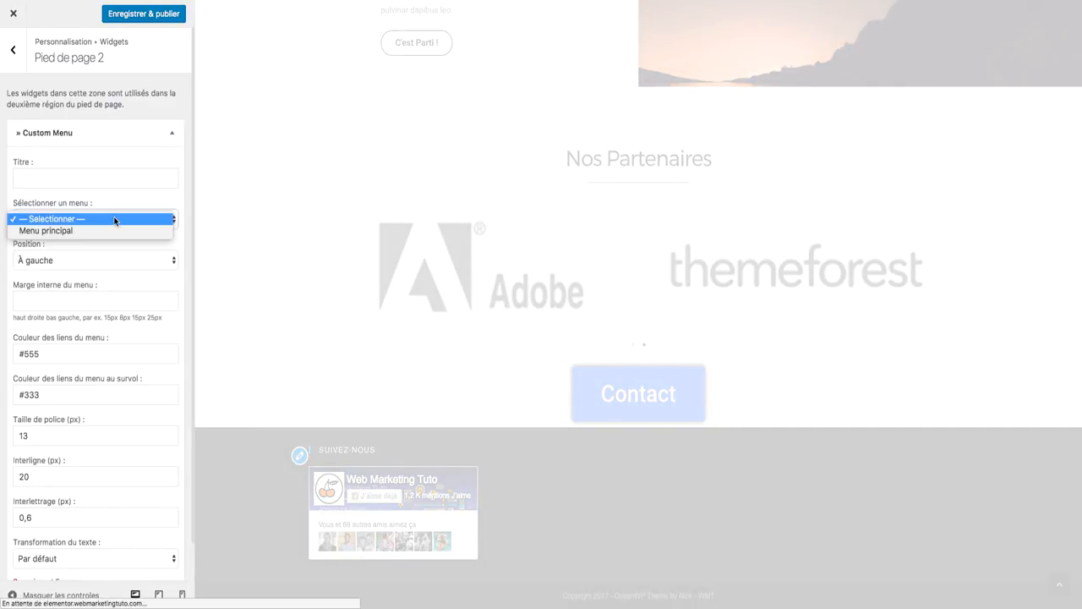
{"action": "left_click", "coordinate": [109, 231]}
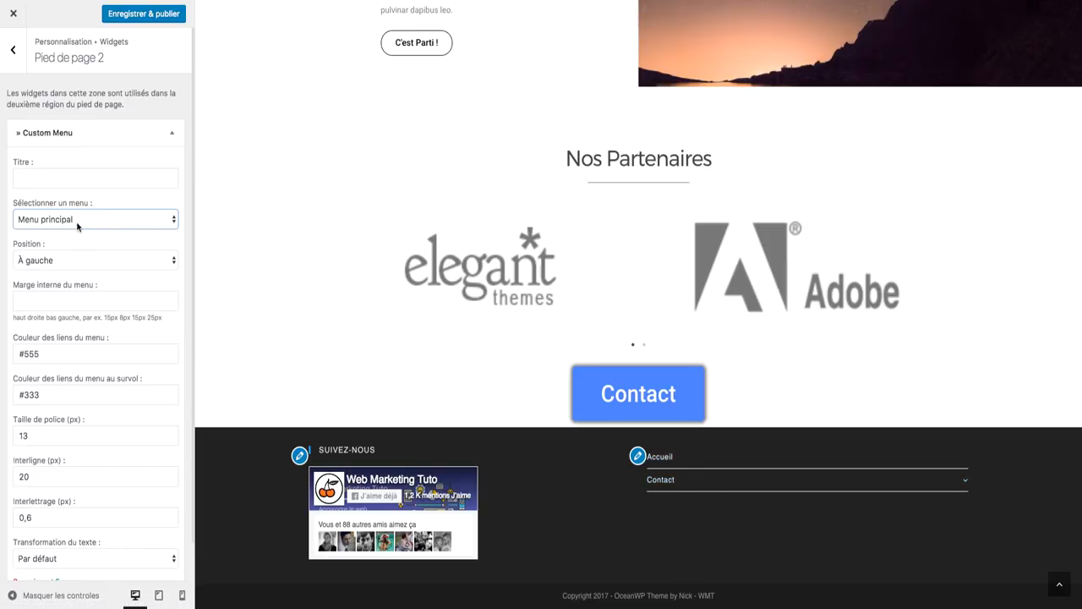
{"action": "mouse_move", "coordinate": [669, 480]}
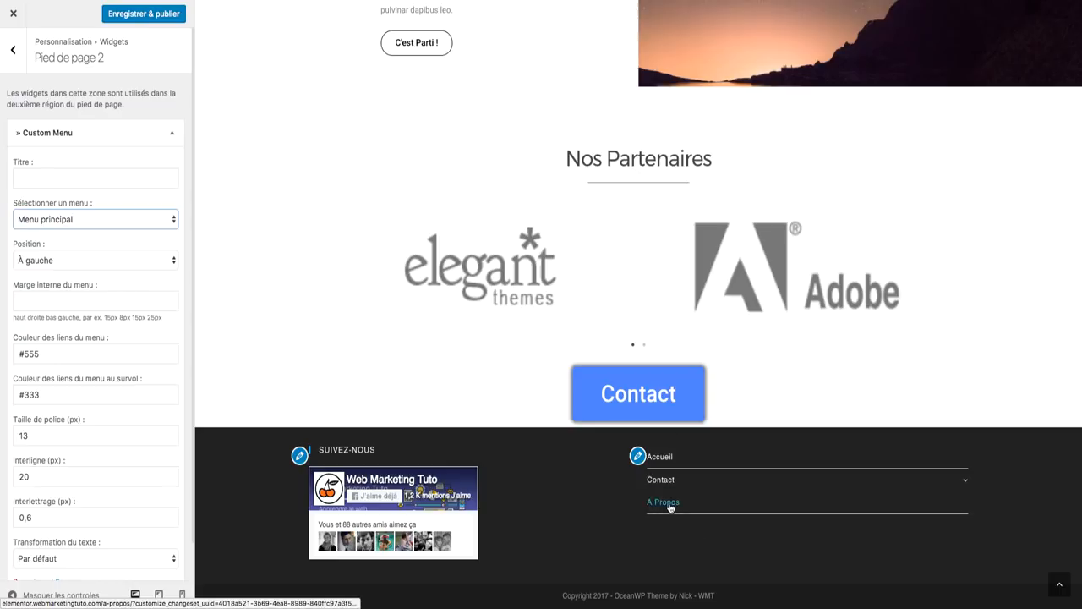
{"action": "left_click", "coordinate": [13, 49]}
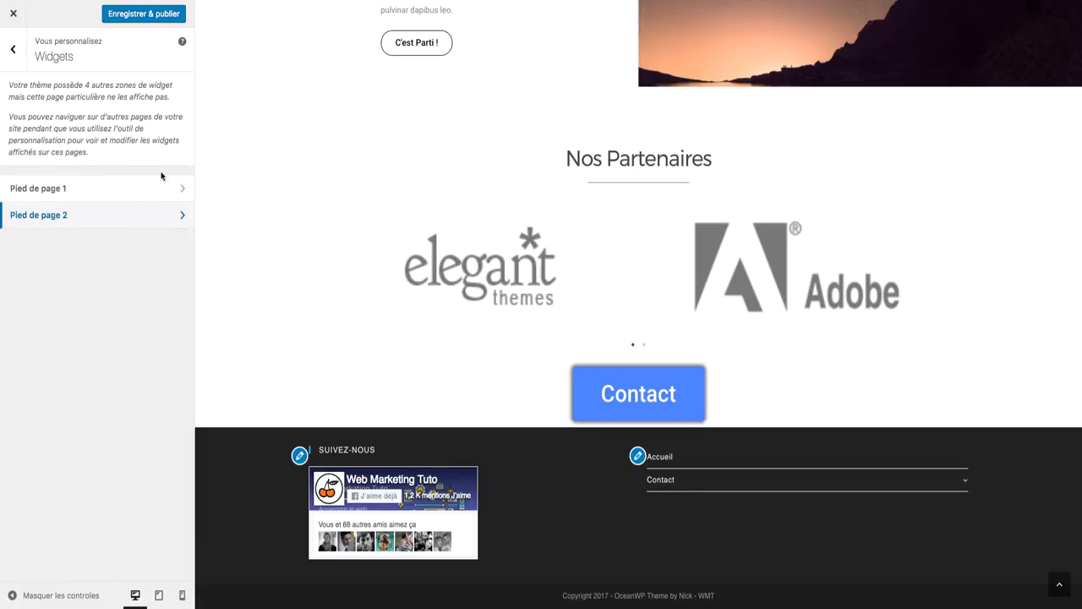
{"action": "left_click", "coordinate": [136, 211]}
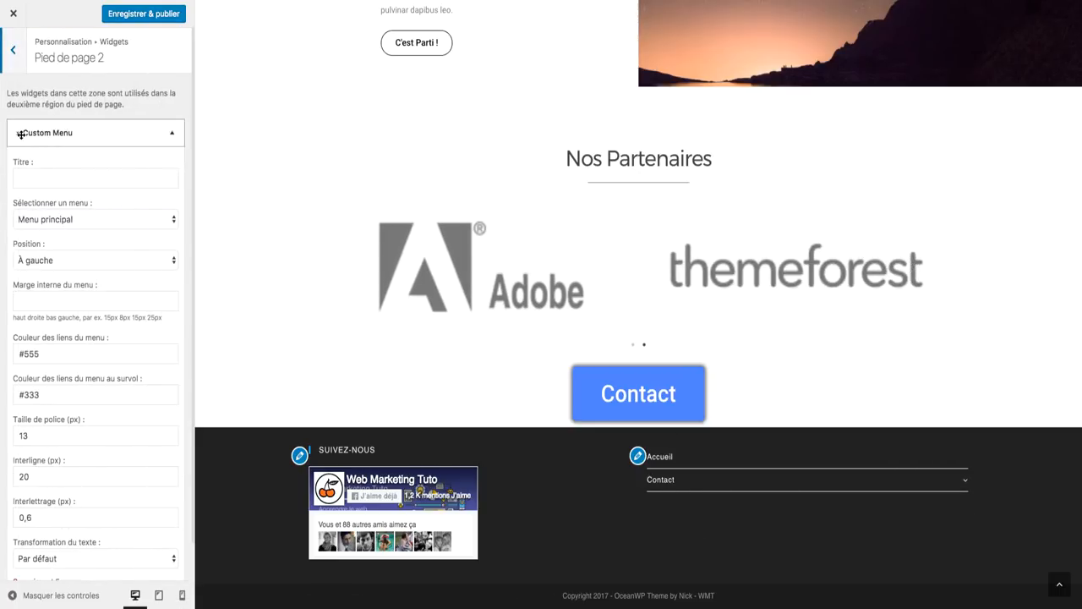
Step: Add a Contact Info widget to the Pied de page 2 area, below the Custom Menu widget
{"action": "left_click", "coordinate": [173, 136]}
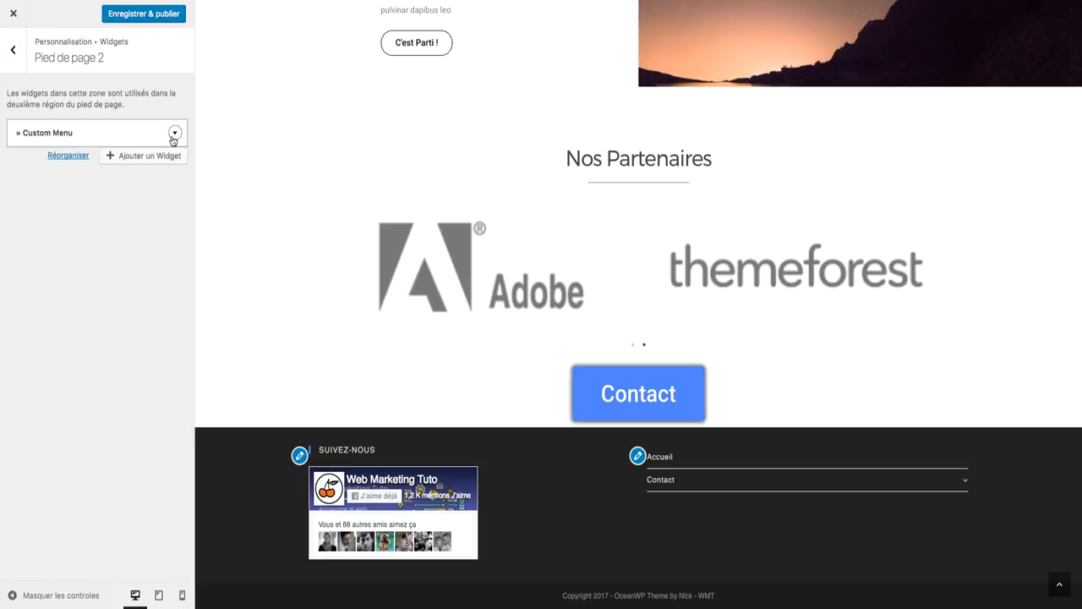
{"action": "left_click", "coordinate": [140, 161]}
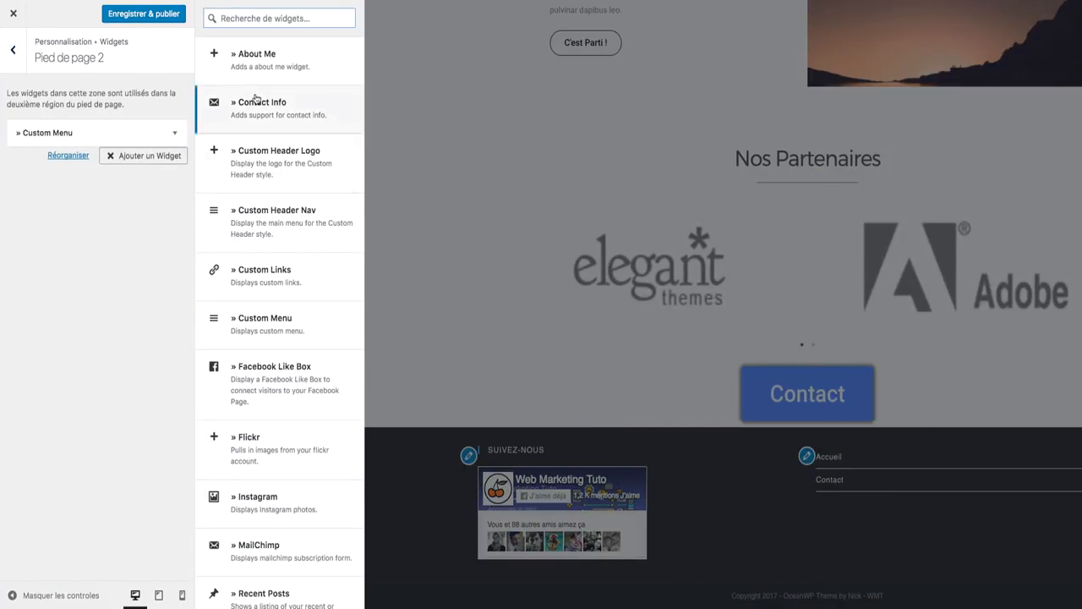
{"action": "left_click", "coordinate": [284, 111]}
{"action": "left_click", "coordinate": [285, 105]}
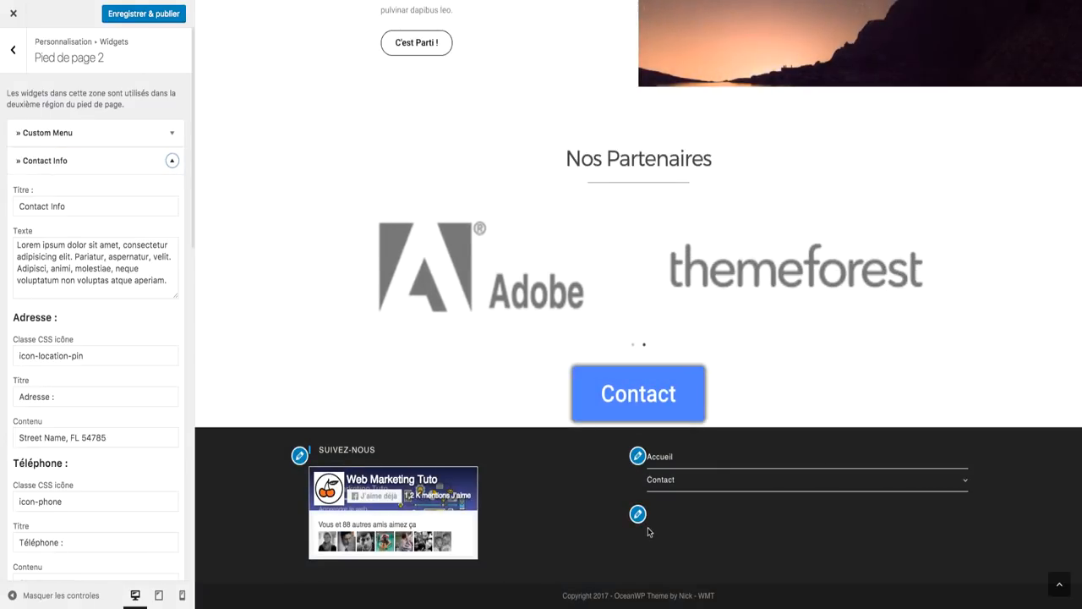
Step: Replace the Contact Info widget's placeholder text with "XXXX" and check the contact block in the footer preview
{"action": "left_click", "coordinate": [65, 280]}
{"action": "scroll", "coordinate": [69, 281], "scroll_direction": "down", "scroll_amount": 3}
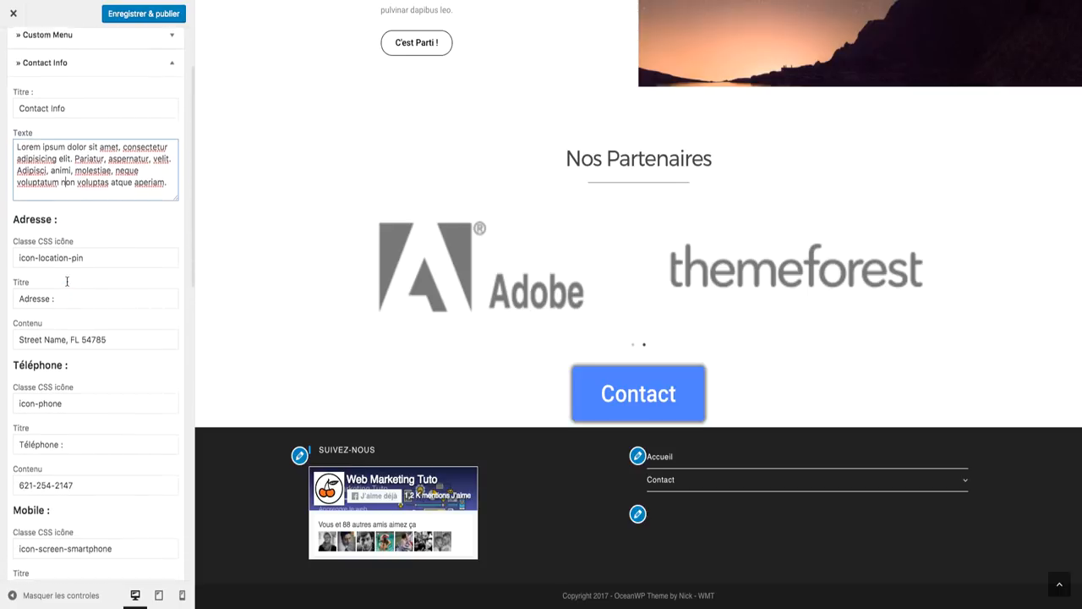
{"action": "scroll", "coordinate": [68, 281], "scroll_direction": "down", "scroll_amount": 1}
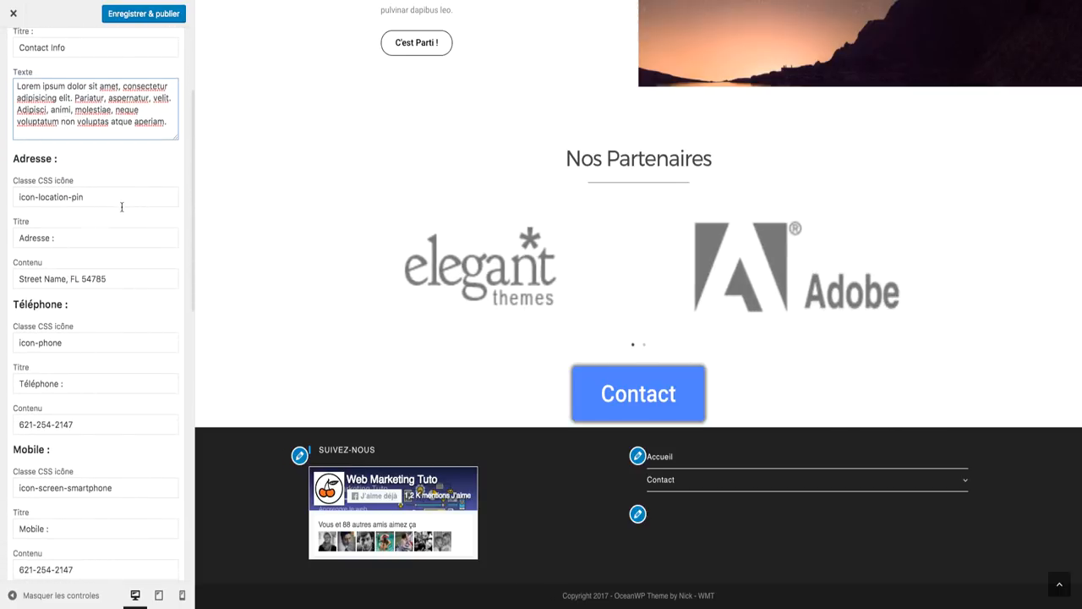
{"action": "scroll", "coordinate": [123, 225], "scroll_direction": "down", "scroll_amount": 5}
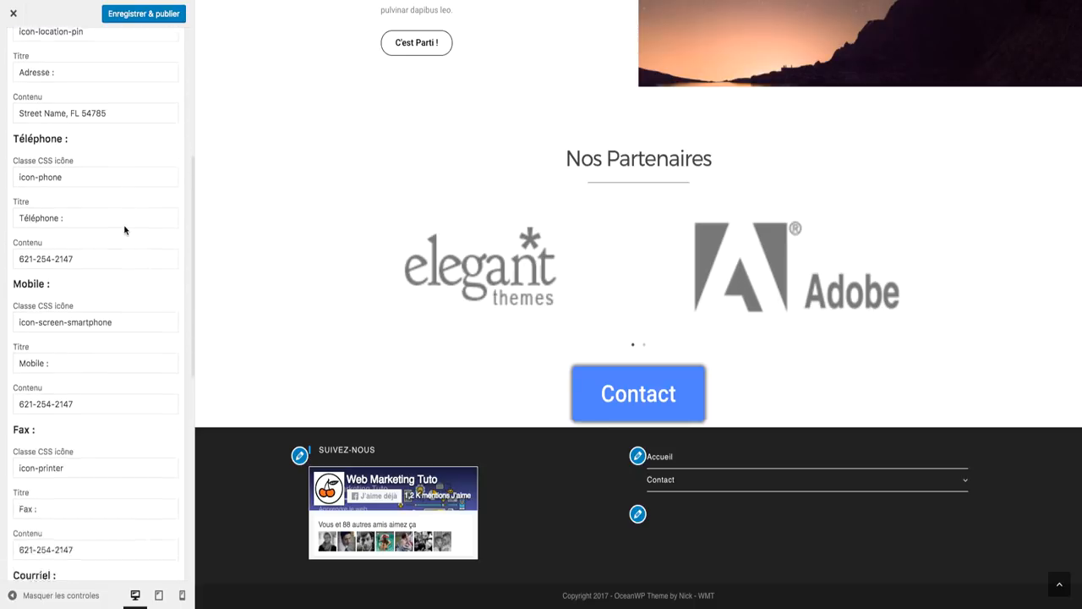
{"action": "scroll", "coordinate": [123, 225], "scroll_direction": "up", "scroll_amount": 8}
{"action": "key", "text": "ctrl+a"}
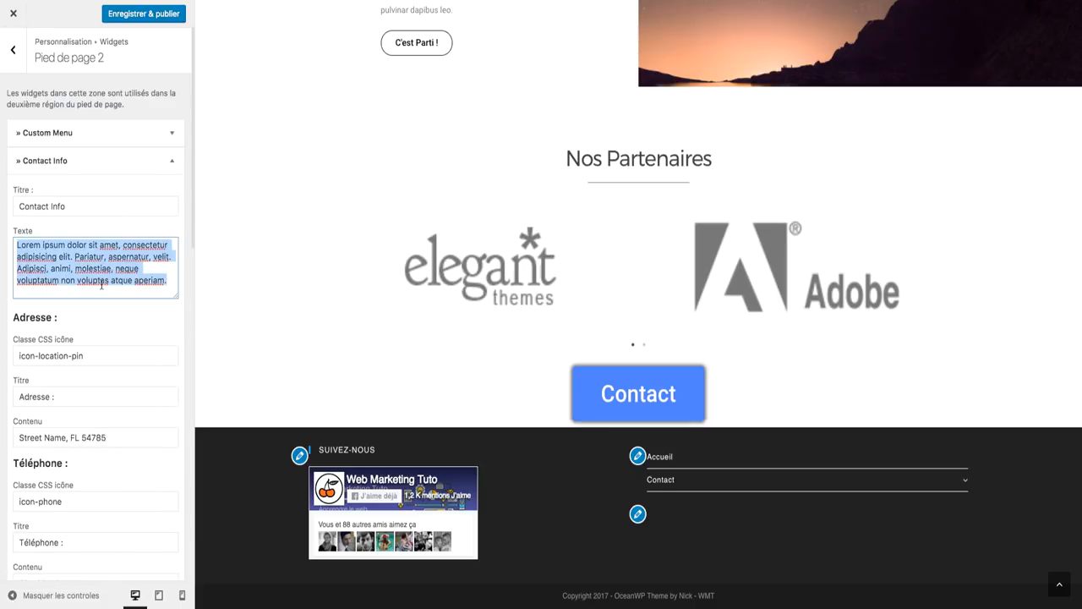
{"action": "type", "text": "XXXX"}
{"action": "left_click", "coordinate": [96, 204]}
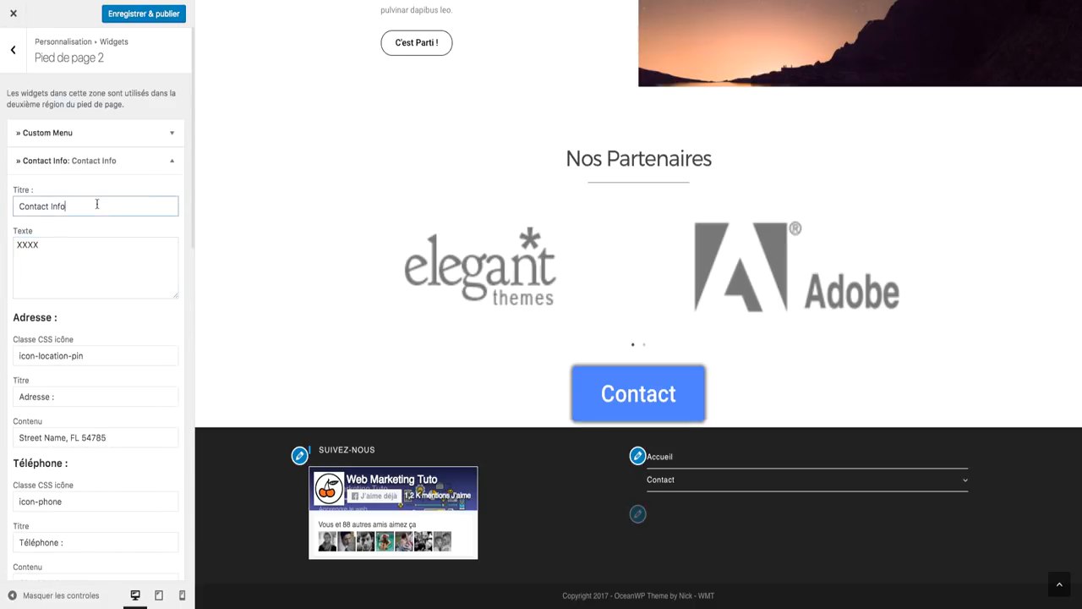
{"action": "scroll", "coordinate": [607, 439], "scroll_direction": "down", "scroll_amount": 3}
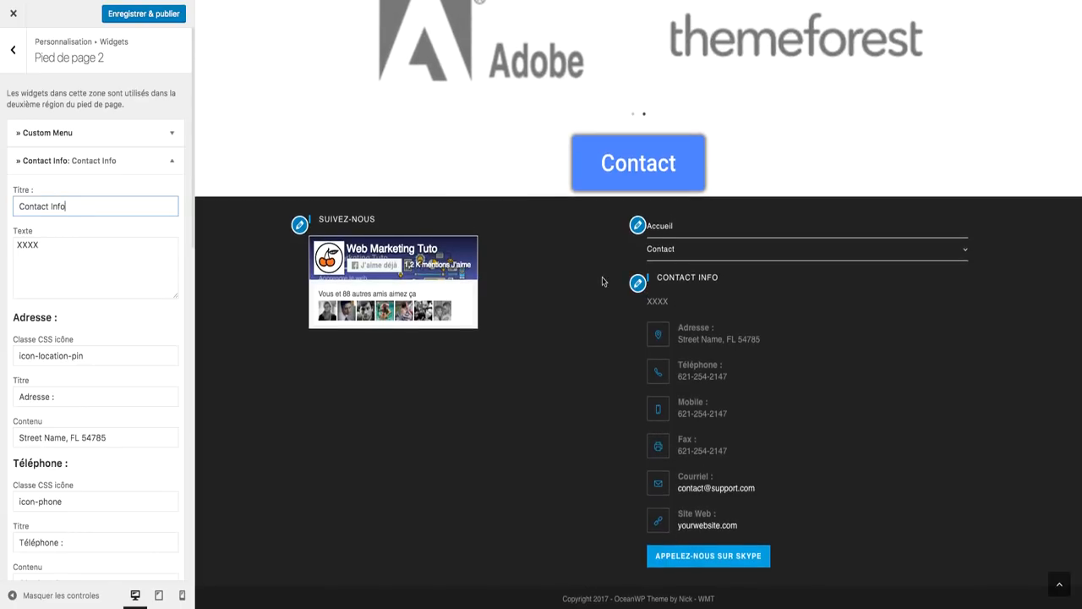
{"action": "scroll", "coordinate": [528, 335], "scroll_direction": "up", "scroll_amount": 1}
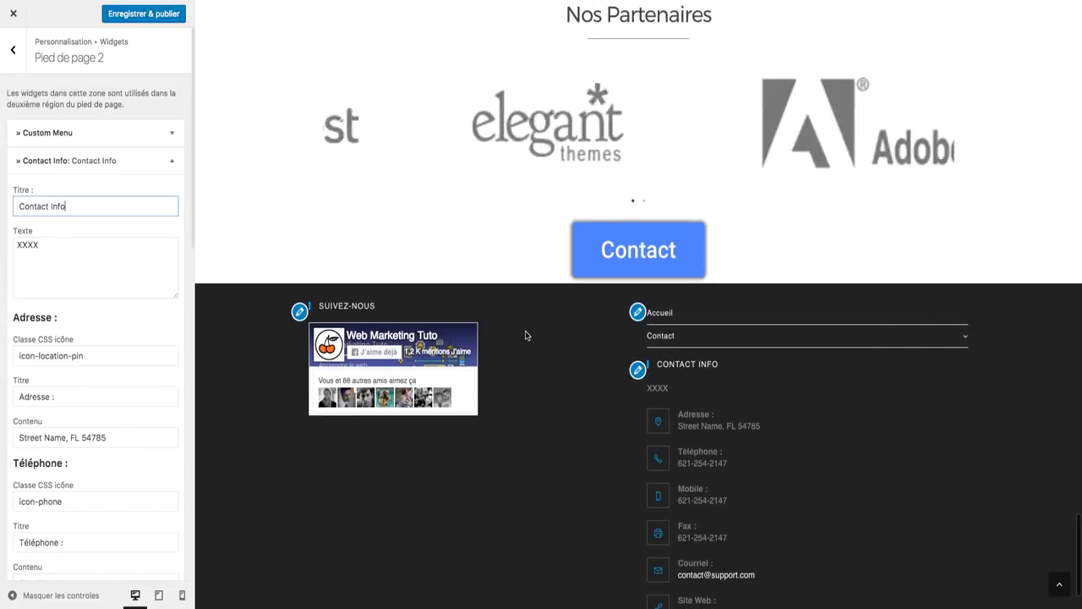
Step: Delete the Custom Menu and Contact Info widgets from the Pied de page 2 area
{"action": "left_click", "coordinate": [100, 135]}
{"action": "scroll", "coordinate": [145, 199], "scroll_direction": "down", "scroll_amount": 2}
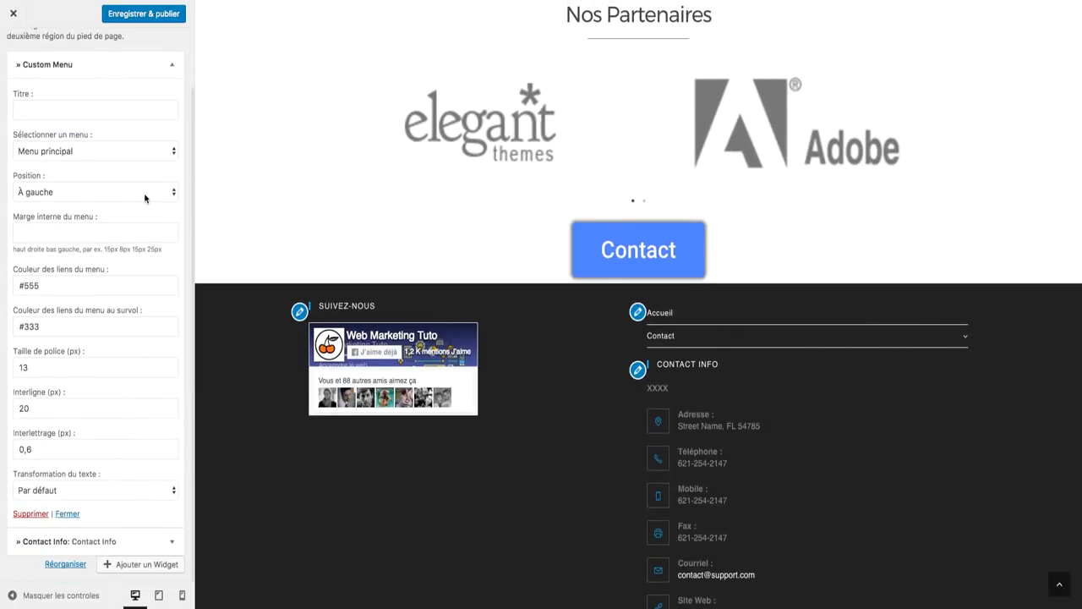
{"action": "left_click", "coordinate": [30, 513]}
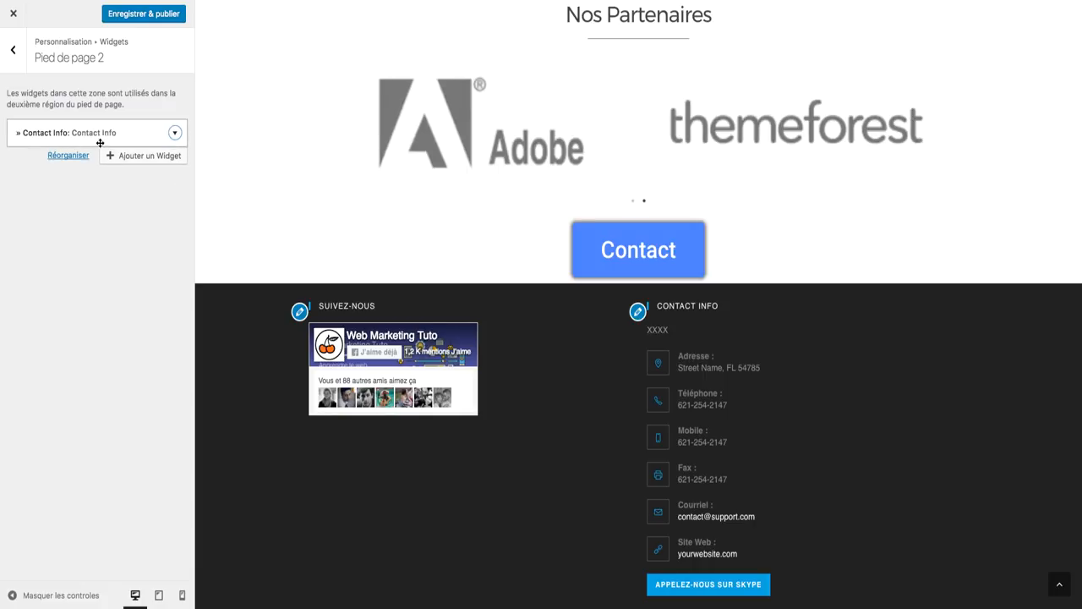
{"action": "left_click", "coordinate": [174, 133]}
{"action": "scroll", "coordinate": [100, 378], "scroll_direction": "down", "scroll_amount": 10}
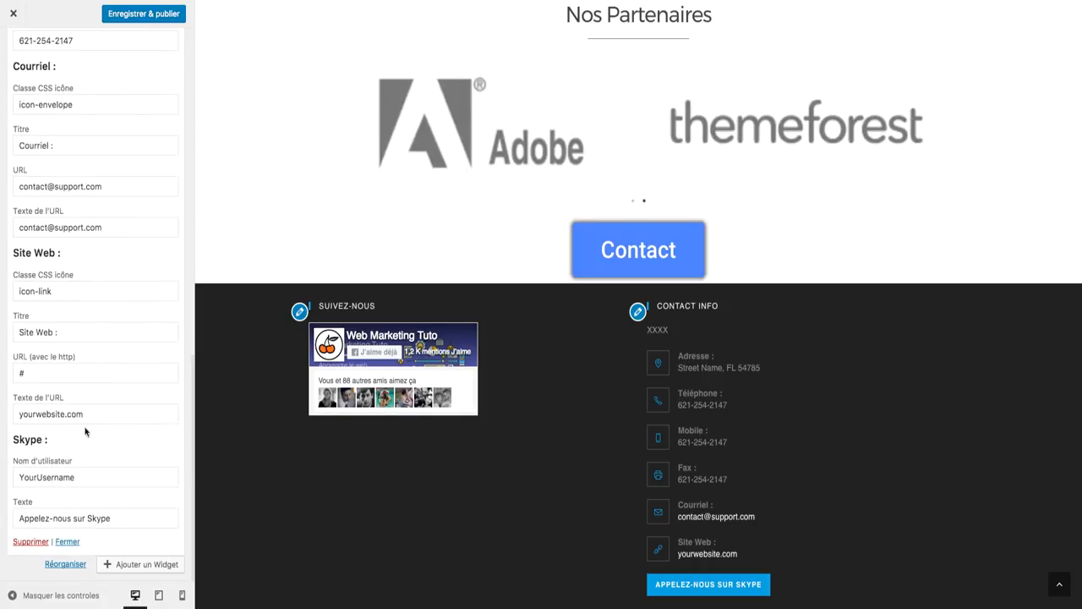
{"action": "left_click", "coordinate": [30, 541]}
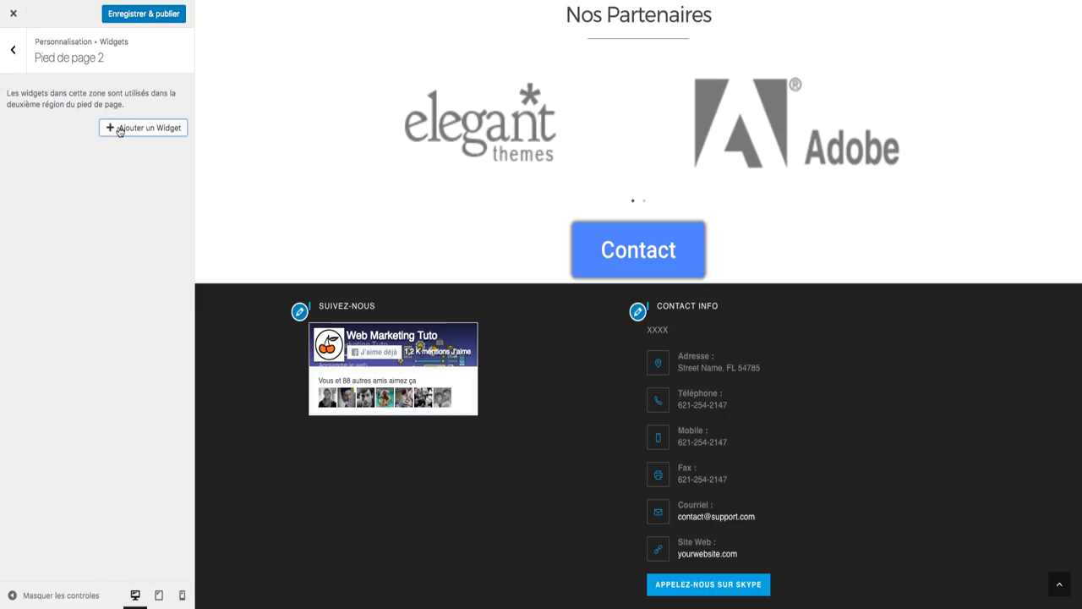
Step: Add an Instagram widget to the Pied de page 2 area
{"action": "left_click", "coordinate": [121, 128]}
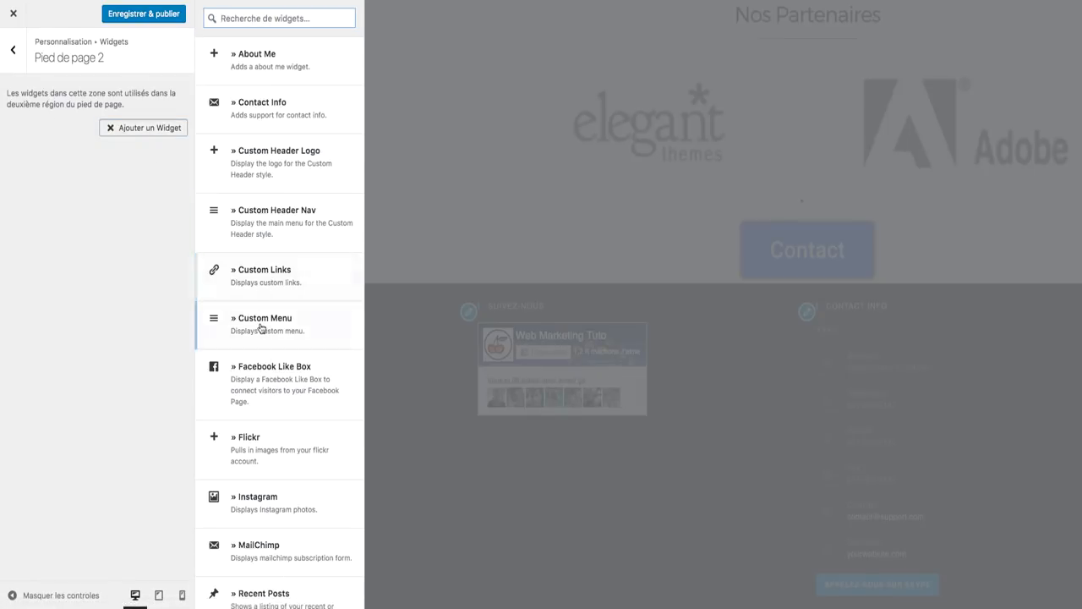
{"action": "scroll", "coordinate": [262, 328], "scroll_direction": "down", "scroll_amount": 4}
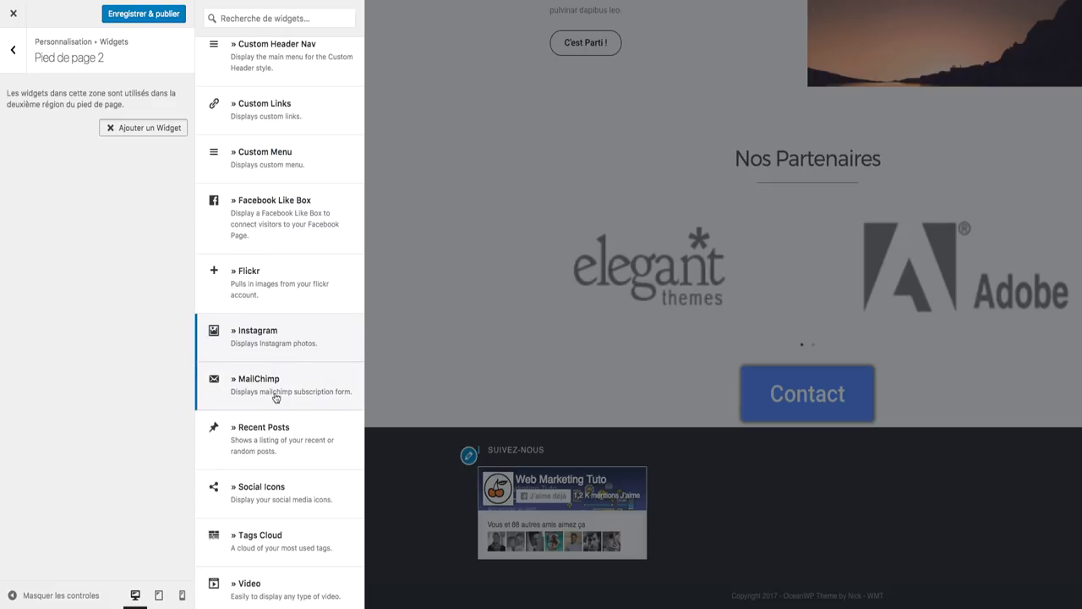
{"action": "left_click", "coordinate": [289, 356]}
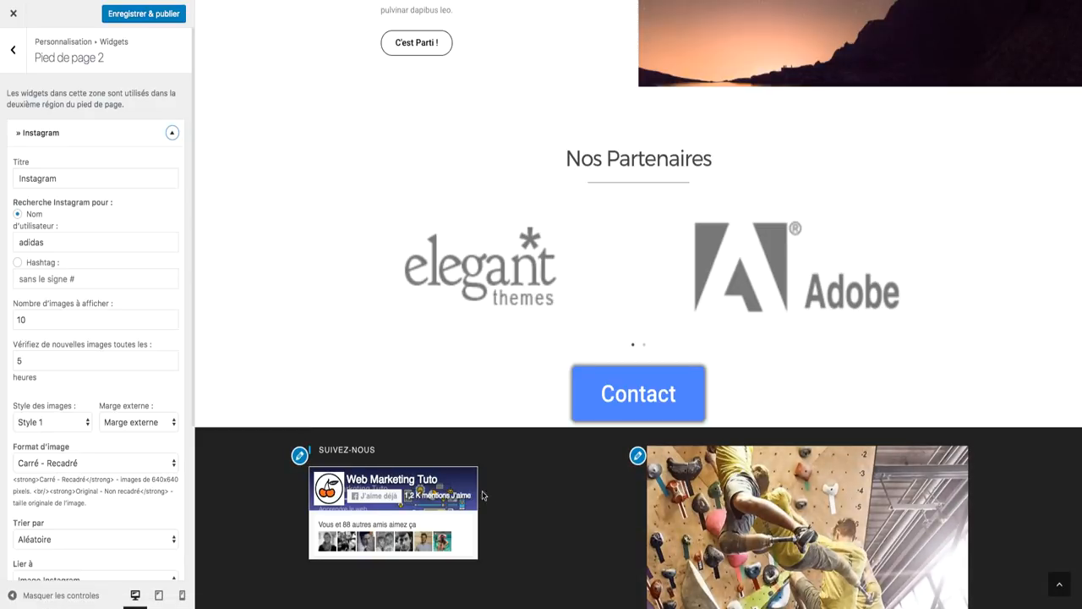
{"action": "scroll", "coordinate": [606, 499], "scroll_direction": "down", "scroll_amount": 3}
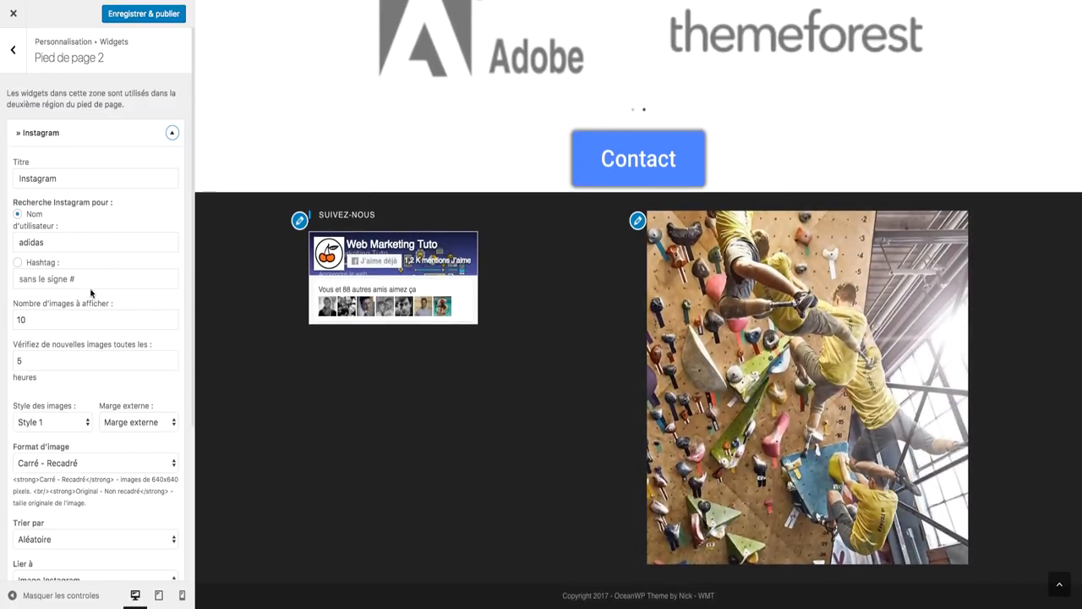
Step: Try the image style Style 4 for the Instagram widget
{"action": "scroll", "coordinate": [100, 405], "scroll_direction": "down", "scroll_amount": 1}
{"action": "left_click", "coordinate": [63, 385]}
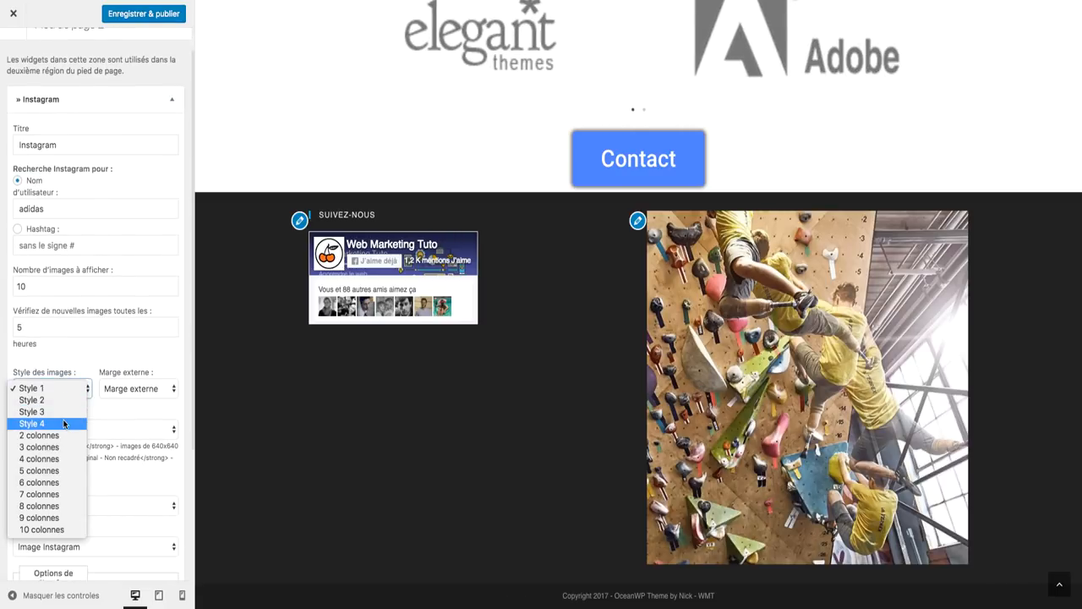
{"action": "left_click", "coordinate": [66, 425]}
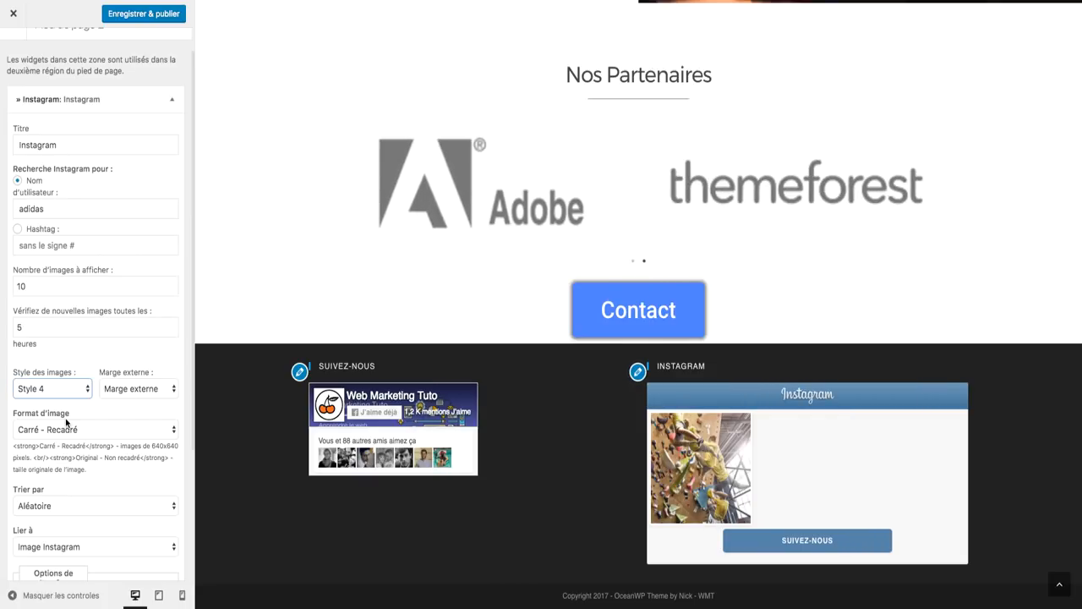
Step: Set the Instagram widget's image style to 6 colonnes
{"action": "left_click", "coordinate": [131, 390]}
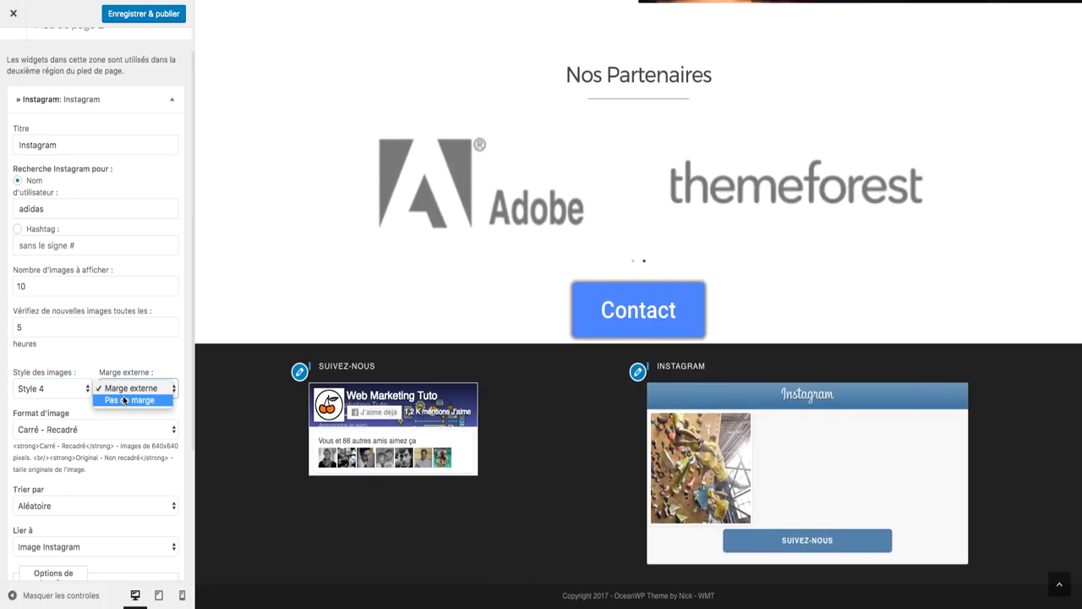
{"action": "left_click", "coordinate": [111, 372]}
{"action": "left_click", "coordinate": [46, 388]}
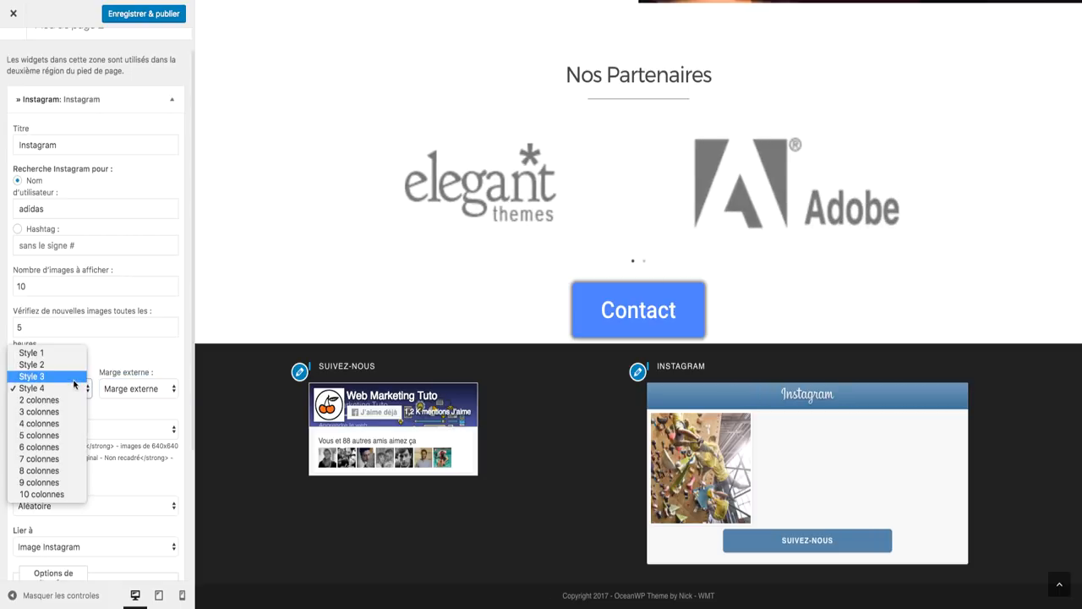
{"action": "left_click", "coordinate": [51, 449]}
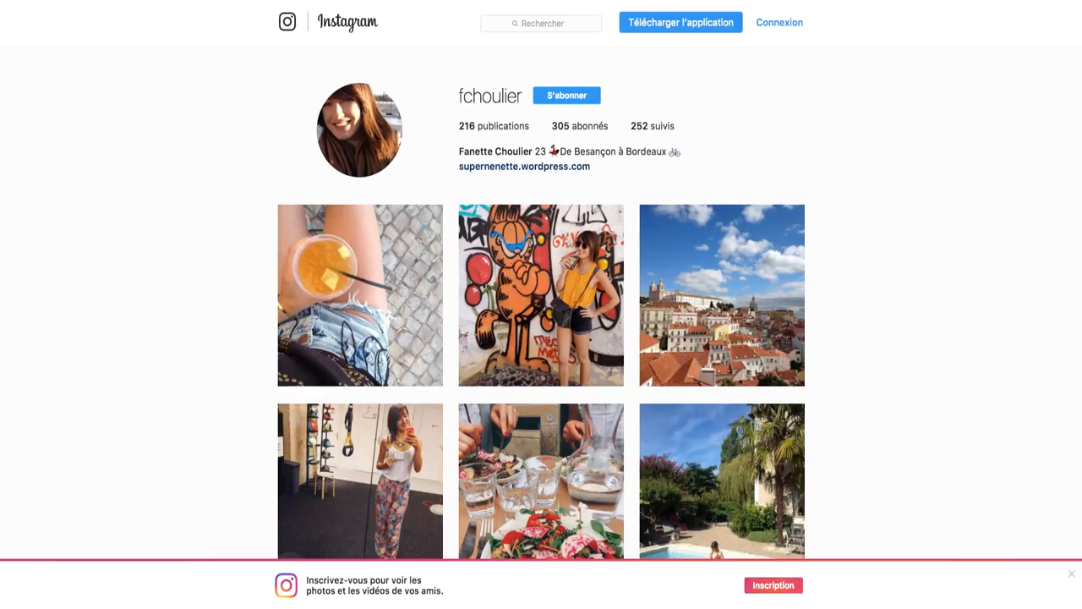
Step: Get the account name from the Instagram profile page and enter it as the Instagram widget's username, without the rest of the URL
{"action": "scroll", "coordinate": [210, 251], "scroll_direction": "down", "scroll_amount": 10}
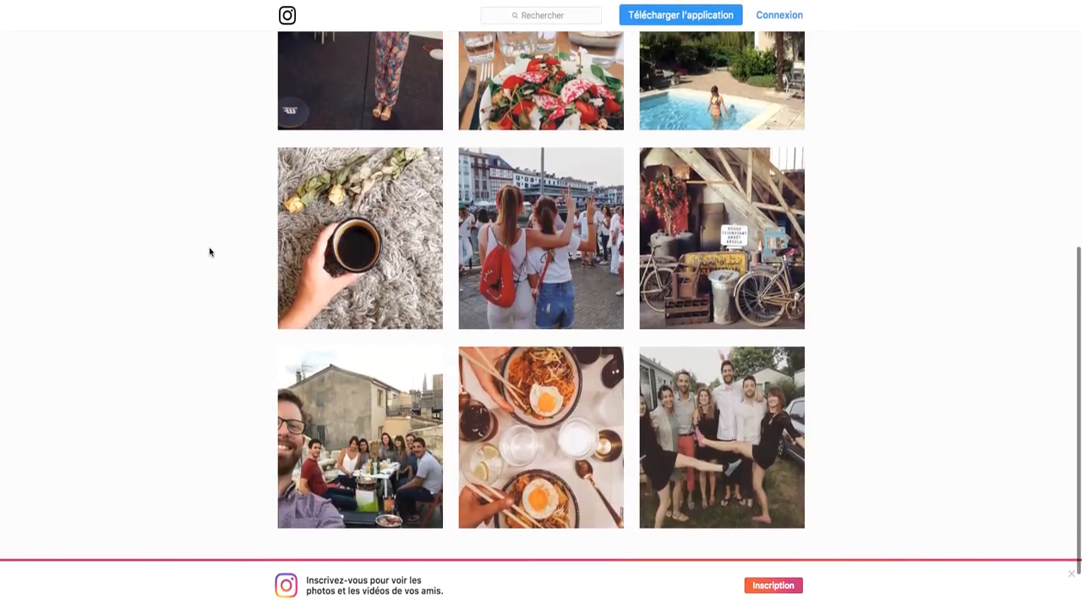
{"action": "scroll", "coordinate": [209, 252], "scroll_direction": "up", "scroll_amount": 4}
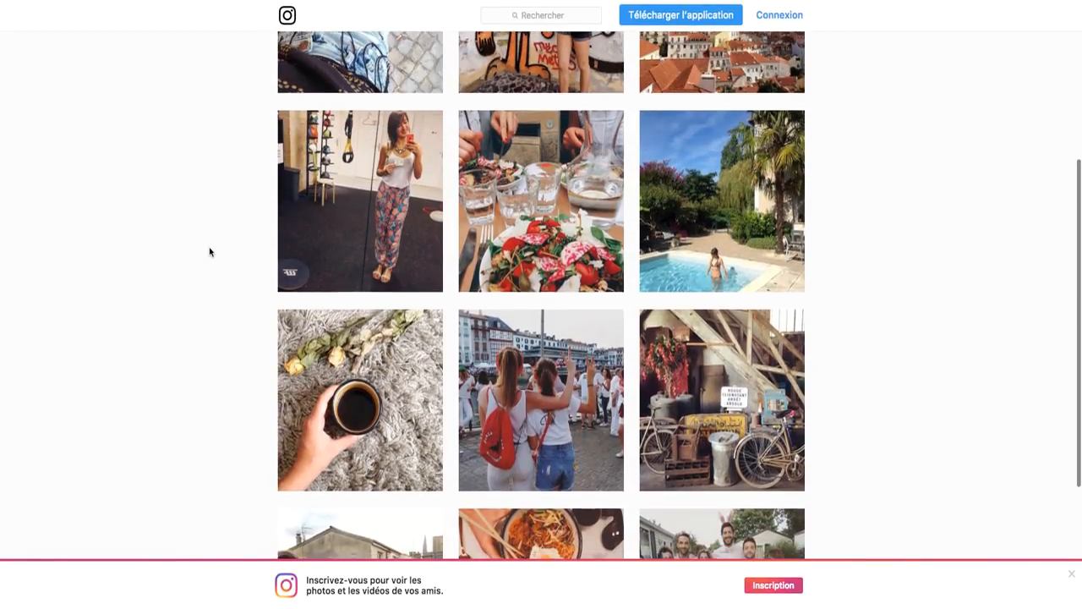
{"action": "scroll", "coordinate": [210, 252], "scroll_direction": "down", "scroll_amount": 3}
{"action": "scroll", "coordinate": [210, 252], "scroll_direction": "up", "scroll_amount": 6}
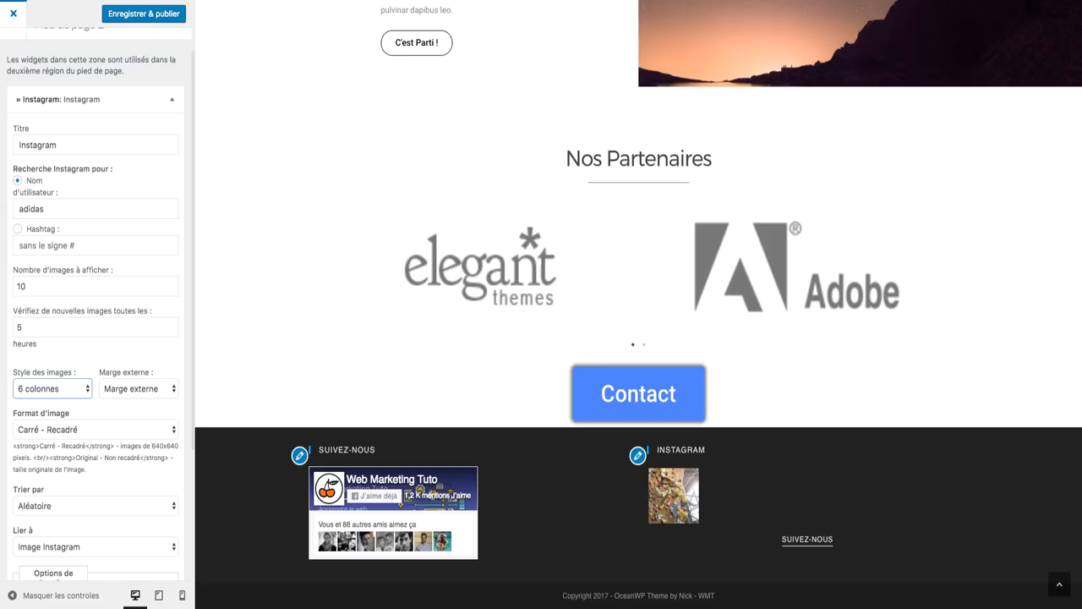
{"action": "left_click", "coordinate": [89, 206]}
{"action": "key", "text": "ctrl+a"}
{"action": "type", "text": "https://www.instagram.com/fchoulier/"}
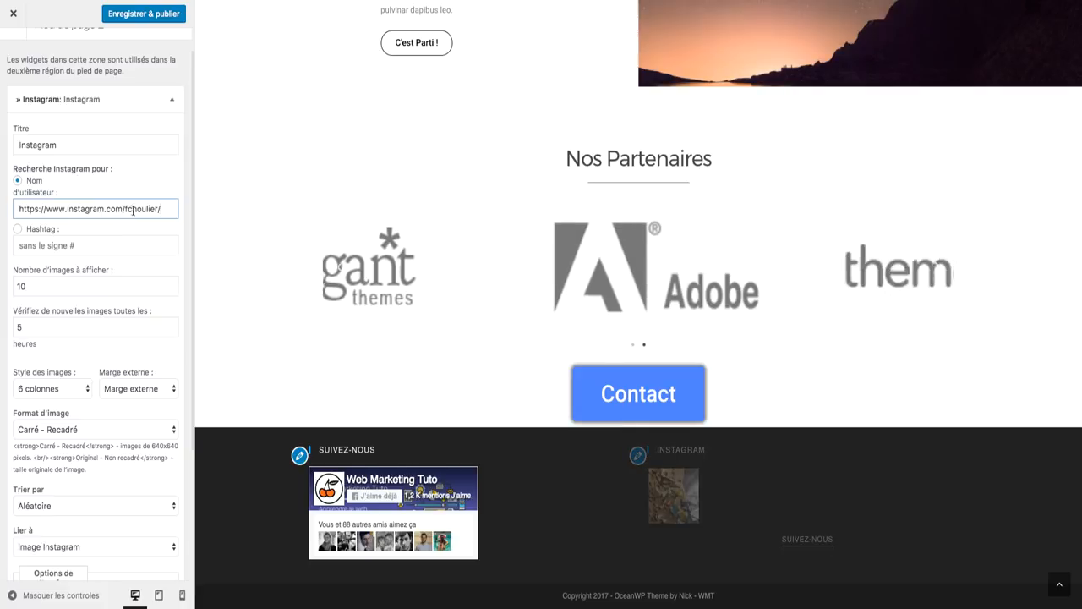
{"action": "key", "text": "shift+Home"}
{"action": "key", "text": "BackSpace"}
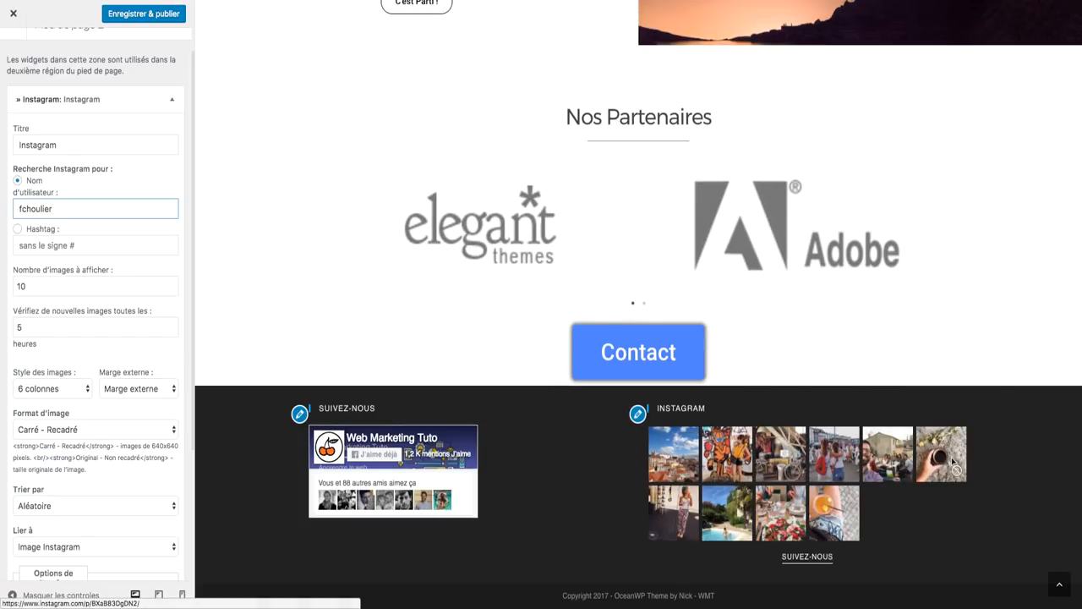
Step: Make the Instagram widget display 12 images, sorted by Popularité - croissante
{"action": "left_click", "coordinate": [37, 285]}
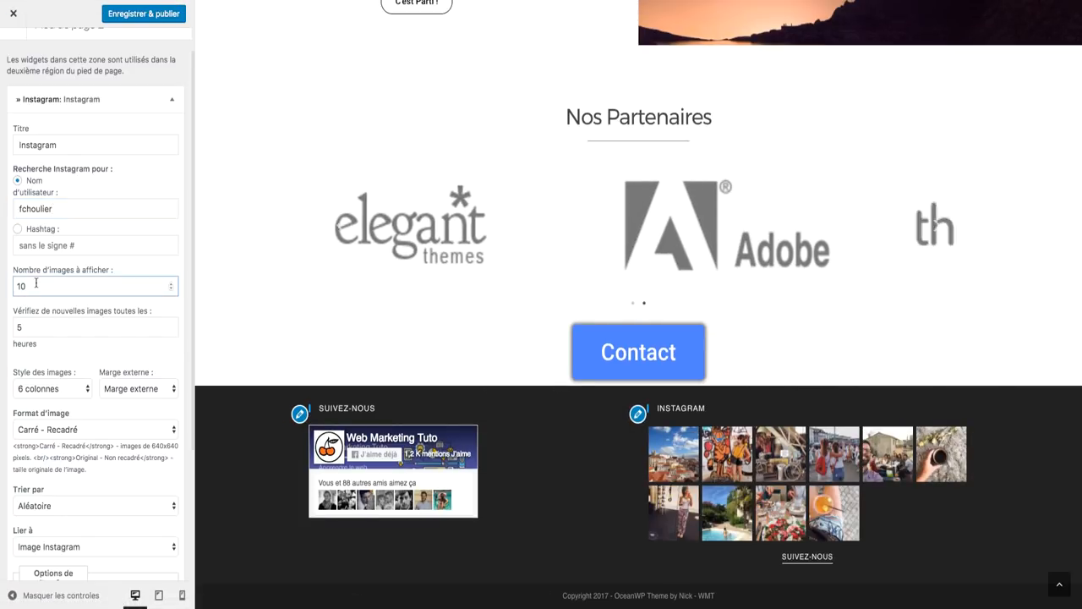
{"action": "key", "text": "BackSpace"}
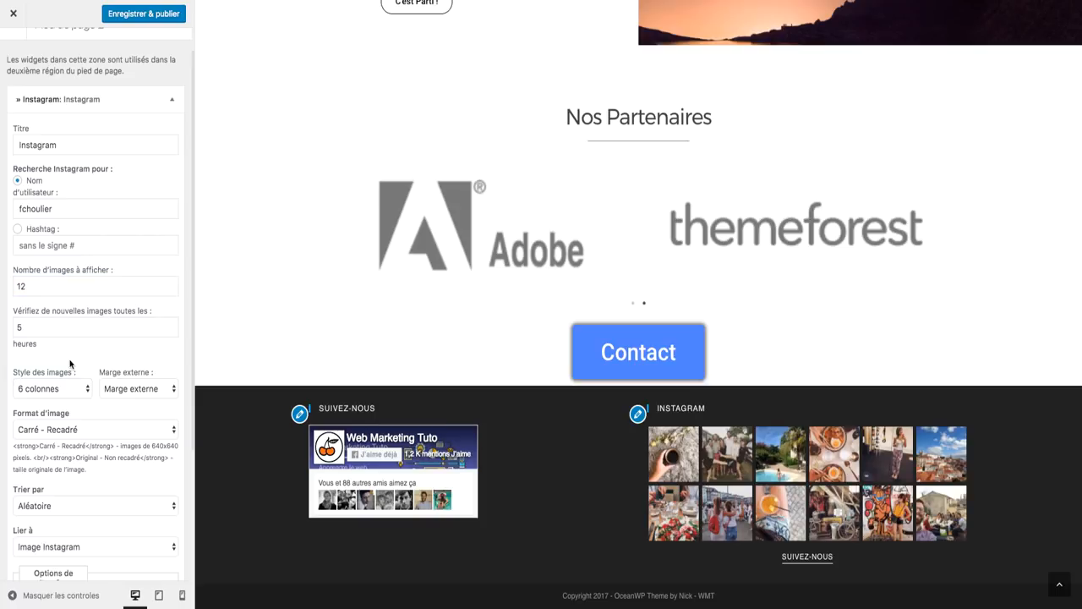
{"action": "scroll", "coordinate": [100, 373], "scroll_direction": "down", "scroll_amount": 2}
{"action": "left_click", "coordinate": [81, 441]}
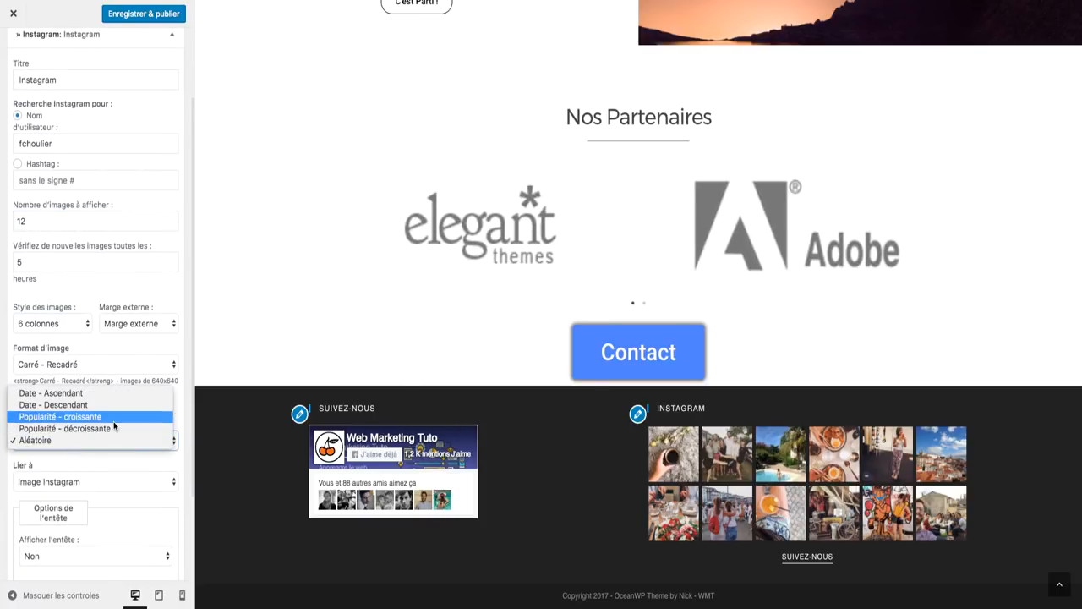
{"action": "left_click", "coordinate": [114, 417]}
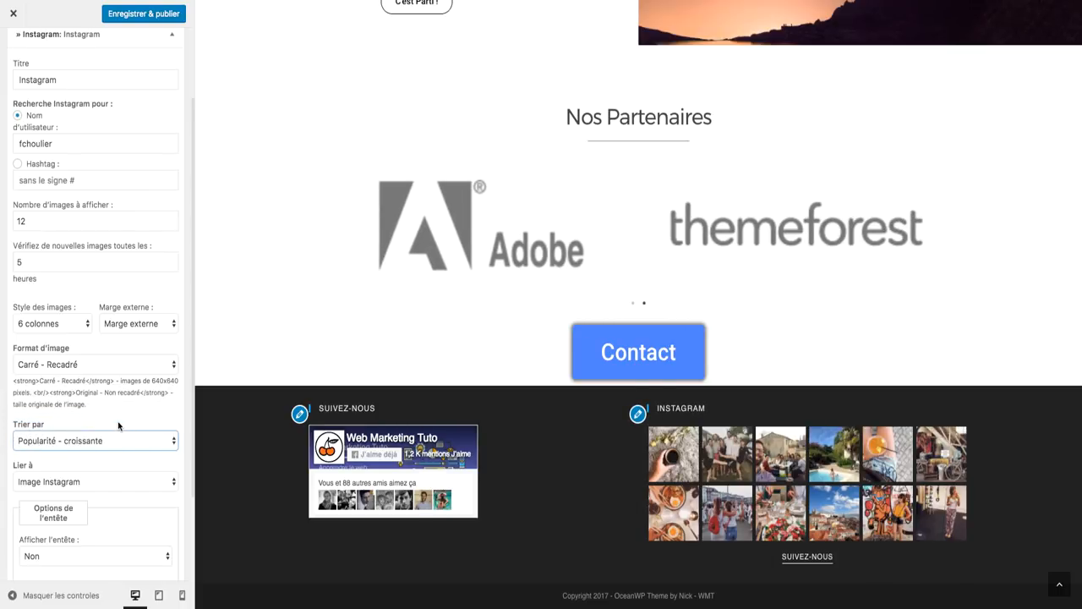
Step: Save and publish the footer customizations
{"action": "scroll", "coordinate": [118, 425], "scroll_direction": "down", "scroll_amount": 3}
{"action": "scroll", "coordinate": [119, 422], "scroll_direction": "up", "scroll_amount": 5}
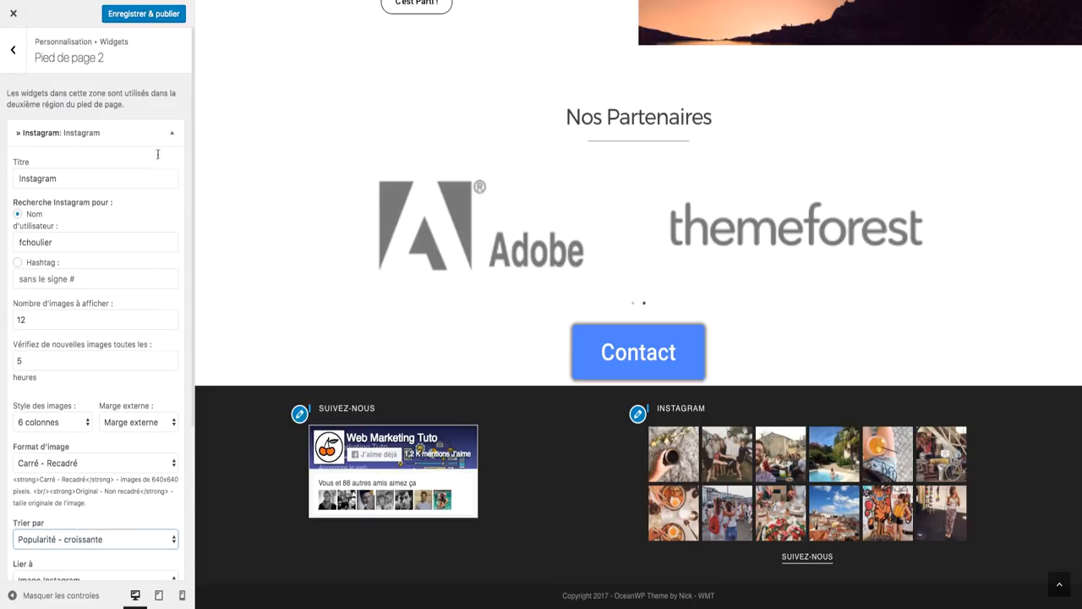
{"action": "left_click", "coordinate": [144, 17]}
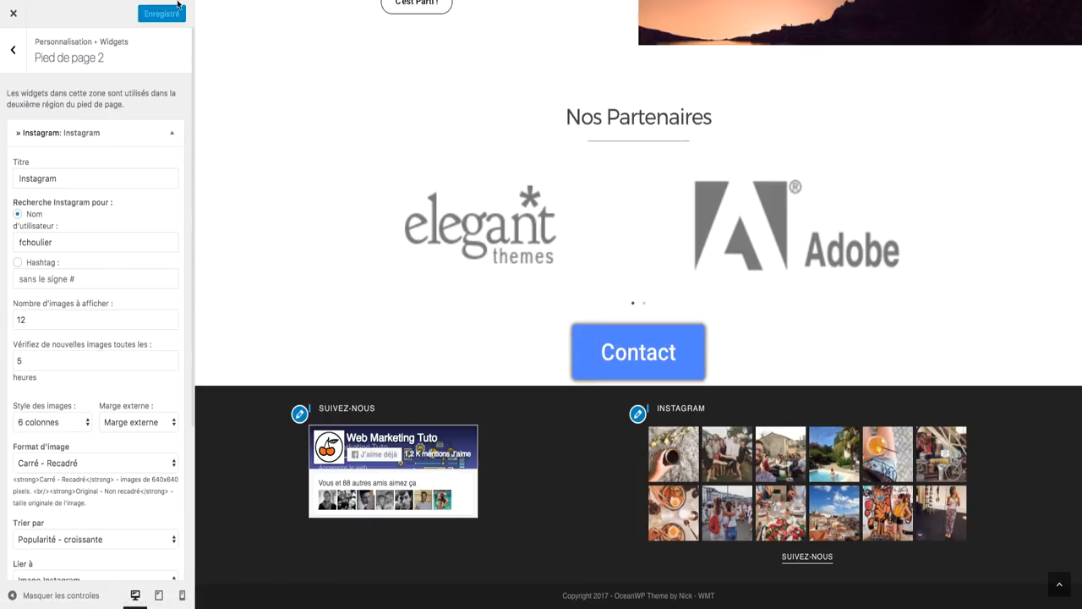
{"action": "scroll", "coordinate": [462, 30], "scroll_direction": "up", "scroll_amount": 20}
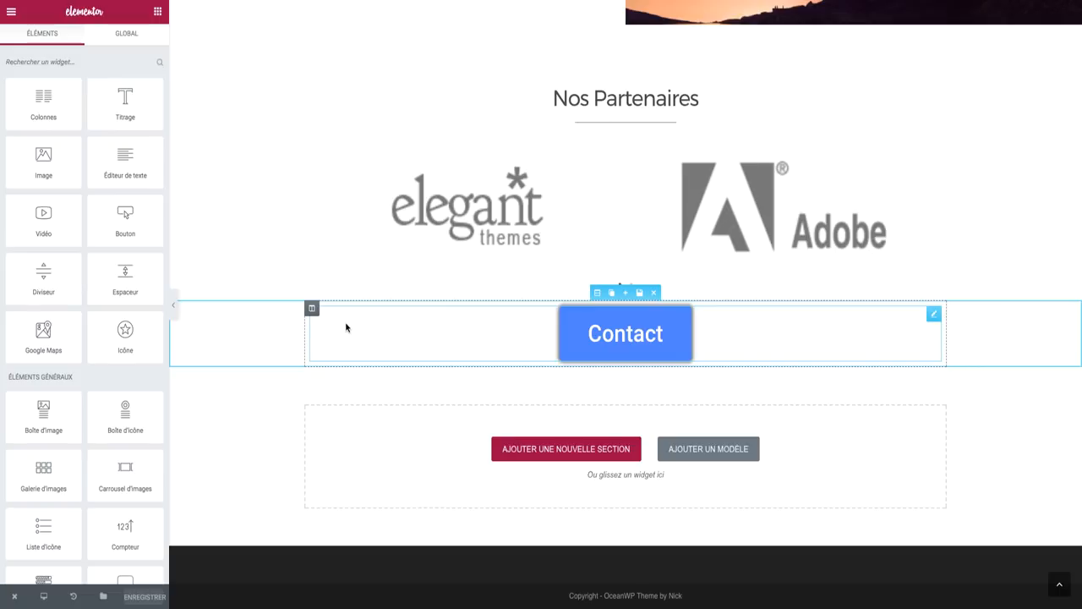
Step: Reload the page in the Elementor editor and check the footer with its Facebook and Instagram widgets below the Contact button
{"action": "key", "text": "super+r"}
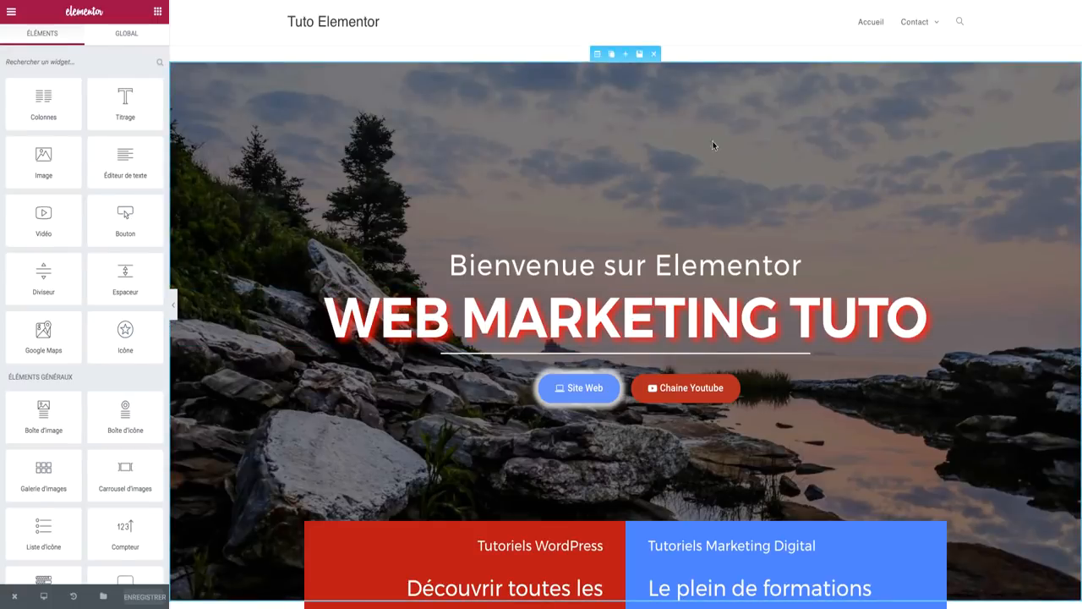
{"action": "scroll", "coordinate": [720, 183], "scroll_direction": "down", "scroll_amount": 20}
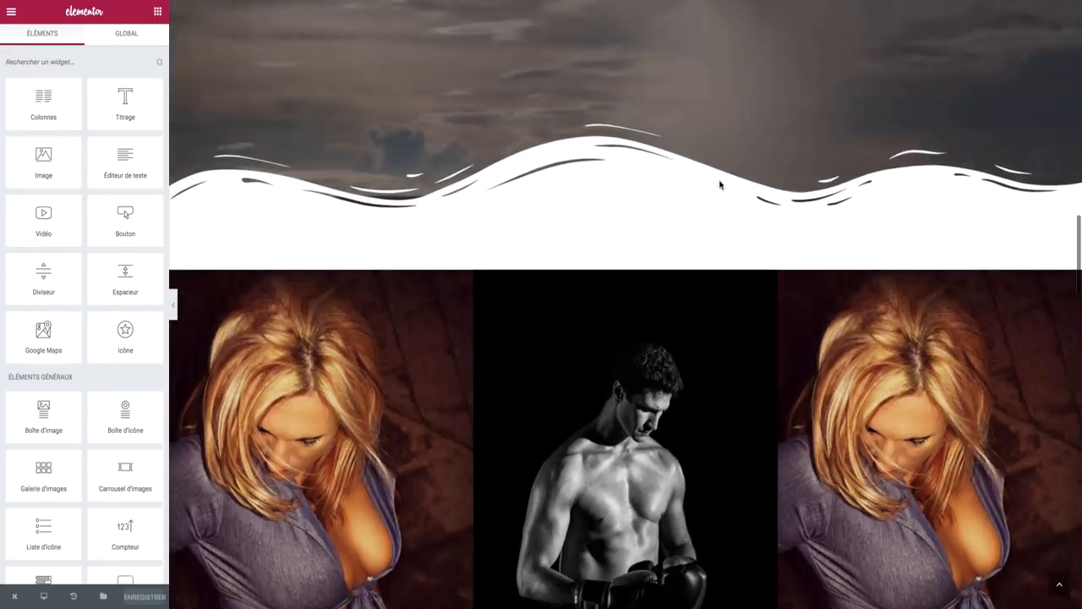
{"action": "scroll", "coordinate": [719, 183], "scroll_direction": "down", "scroll_amount": 20}
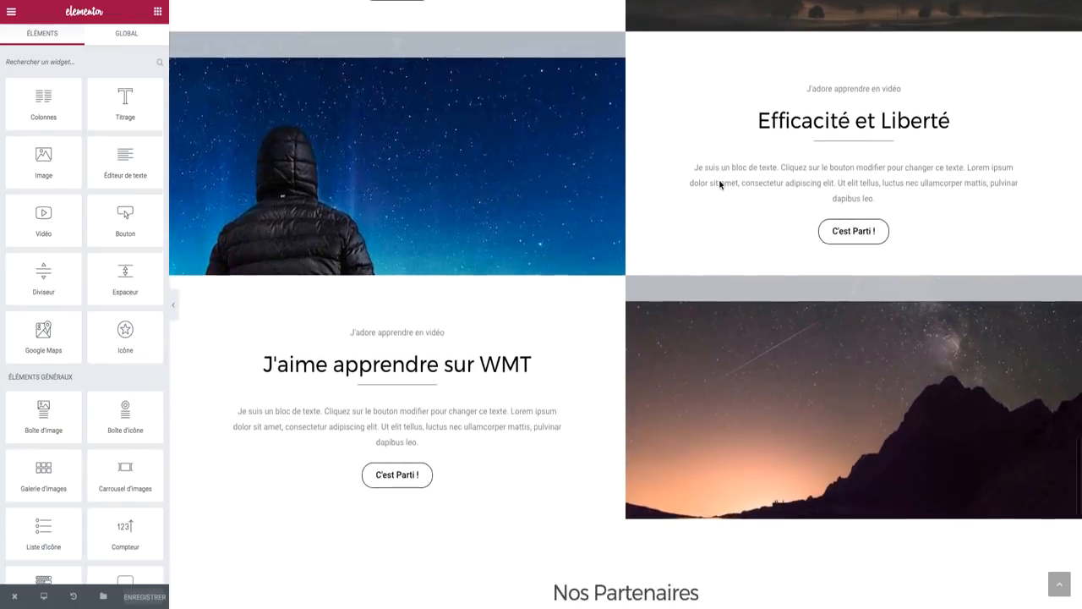
{"action": "scroll", "coordinate": [720, 183], "scroll_direction": "down", "scroll_amount": 8}
{"action": "scroll", "coordinate": [720, 183], "scroll_direction": "up", "scroll_amount": 1}
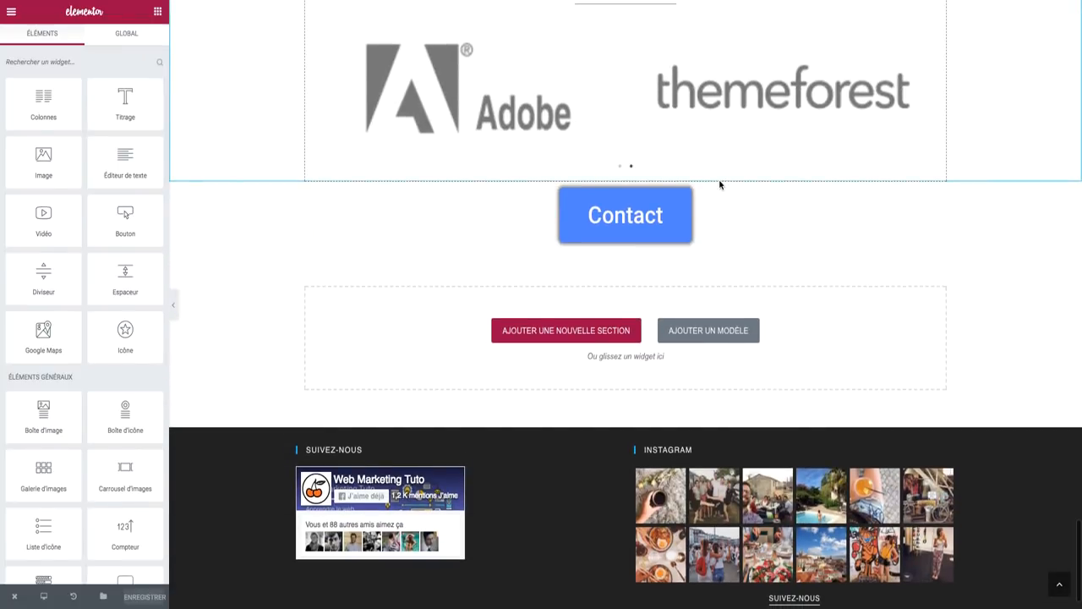
{"action": "scroll", "coordinate": [719, 182], "scroll_direction": "up", "scroll_amount": 1}
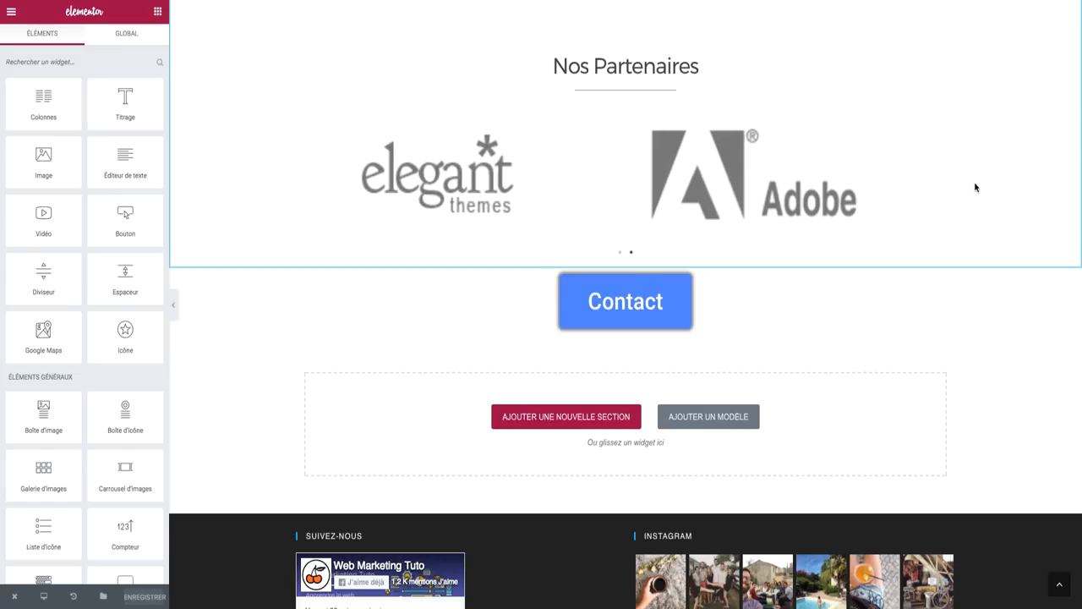
{"action": "scroll", "coordinate": [974, 187], "scroll_direction": "up", "scroll_amount": 1}
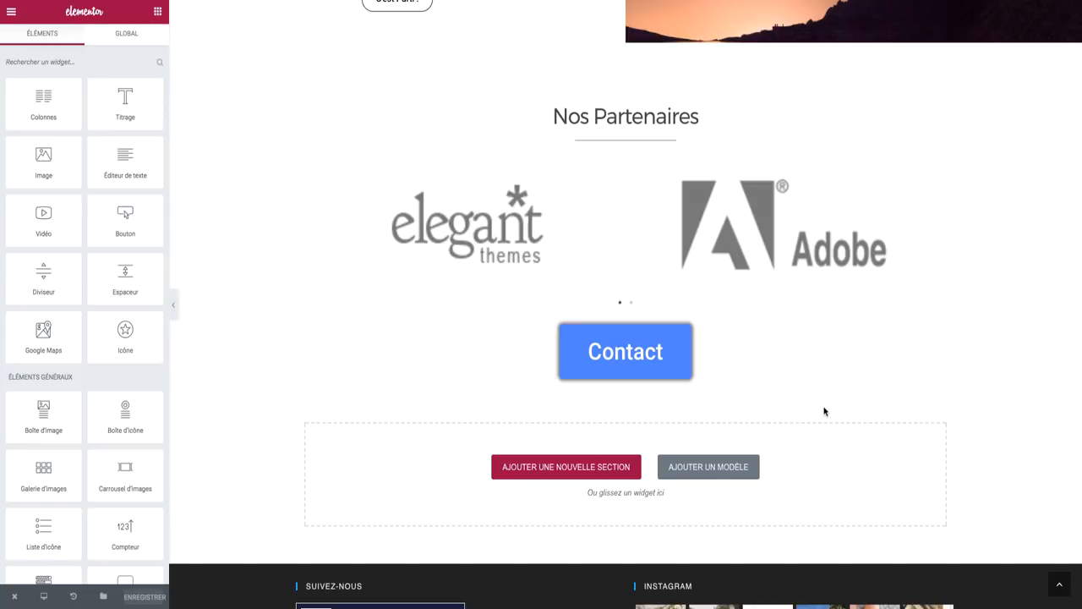
Step: Give the Contact button an unlinked bottom margin of 80 px, leaving the other sides at 0, and save the page
{"action": "left_click", "coordinate": [586, 353]}
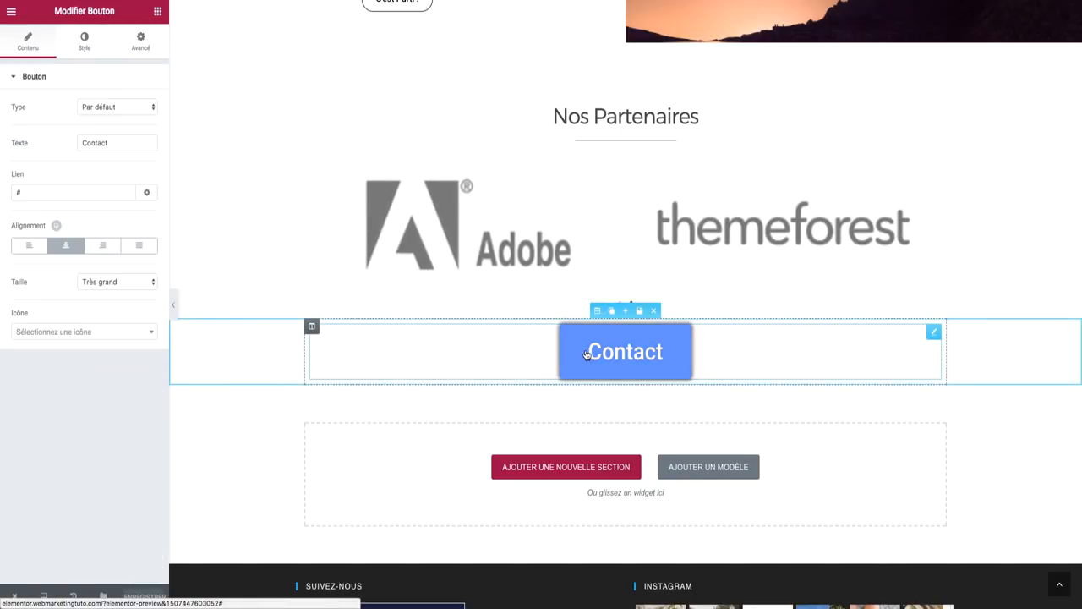
{"action": "left_click", "coordinate": [131, 42]}
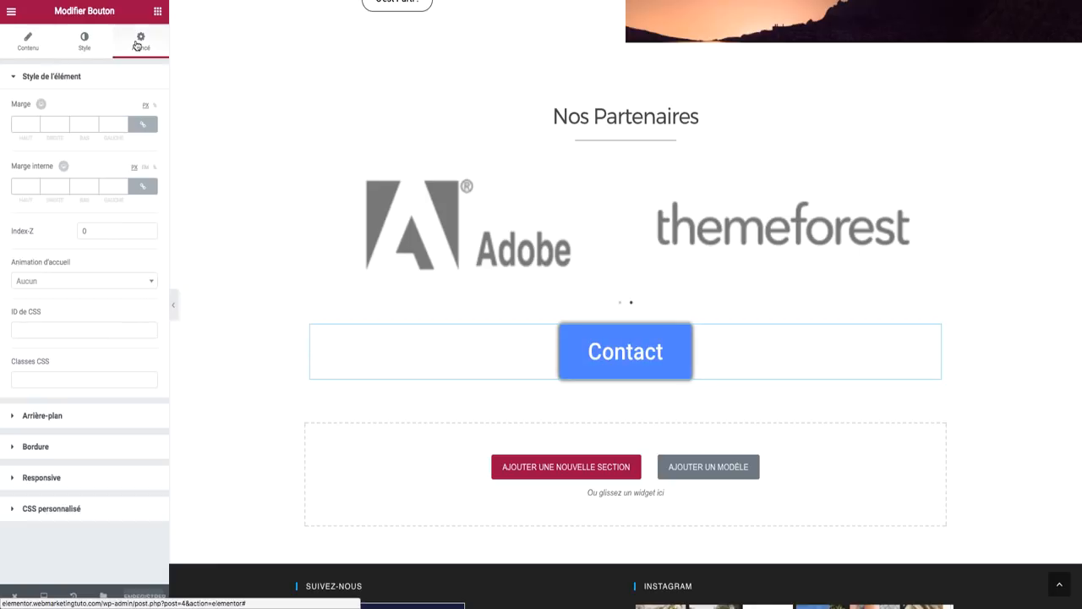
{"action": "left_click", "coordinate": [137, 129]}
{"action": "left_click_drag", "start_coordinate": [86, 124], "coordinate": [70, 126]}
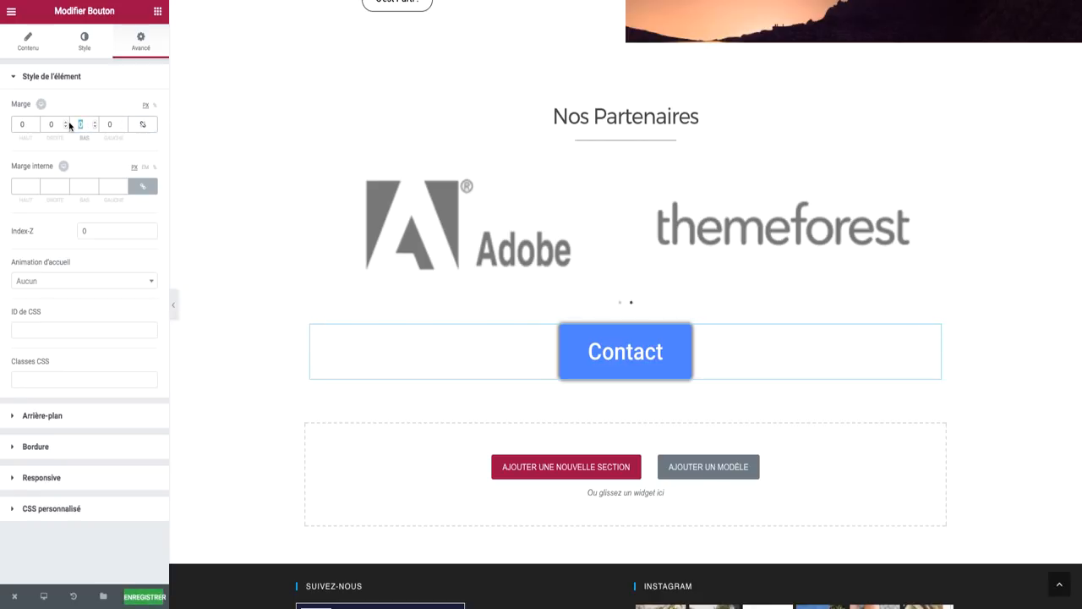
{"action": "type", "text": "80"}
{"action": "scroll", "coordinate": [408, 501], "scroll_direction": "down", "scroll_amount": 1}
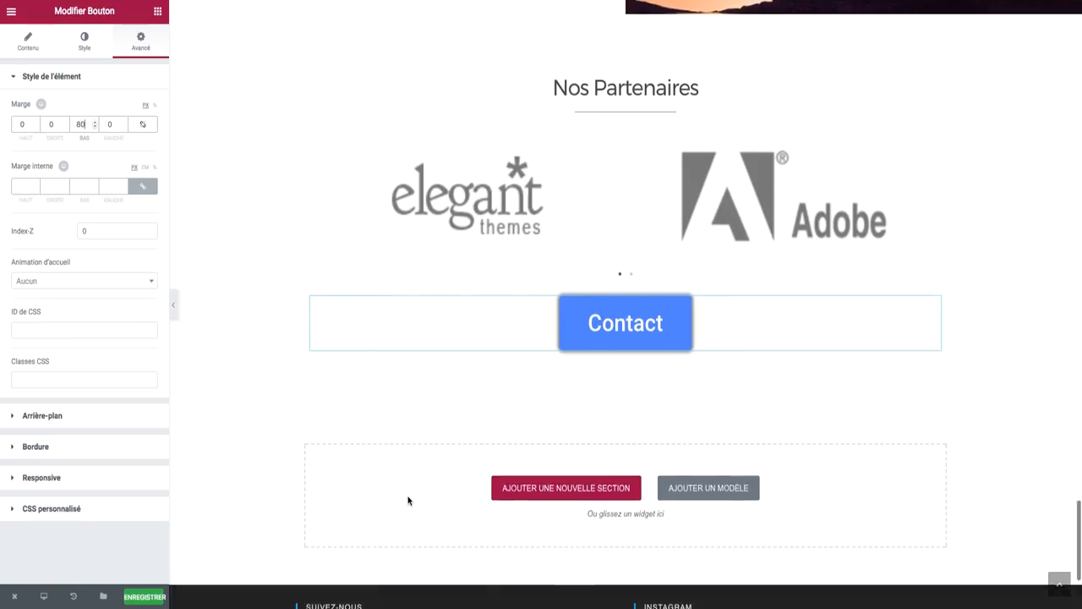
{"action": "scroll", "coordinate": [408, 500], "scroll_direction": "down", "scroll_amount": 2}
{"action": "scroll", "coordinate": [527, 276], "scroll_direction": "up", "scroll_amount": 3}
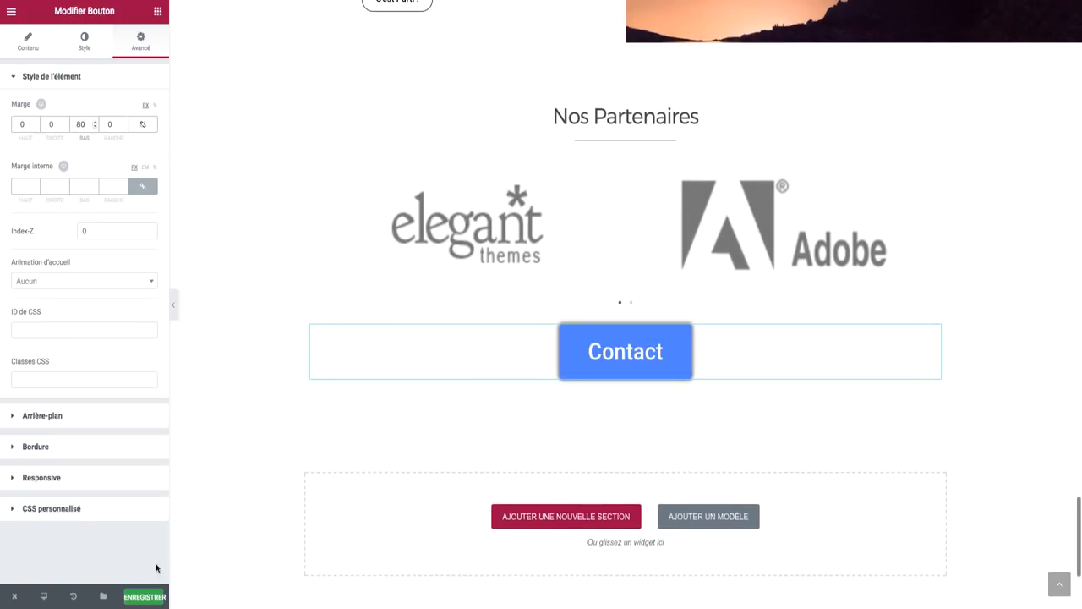
{"action": "left_click", "coordinate": [144, 596]}
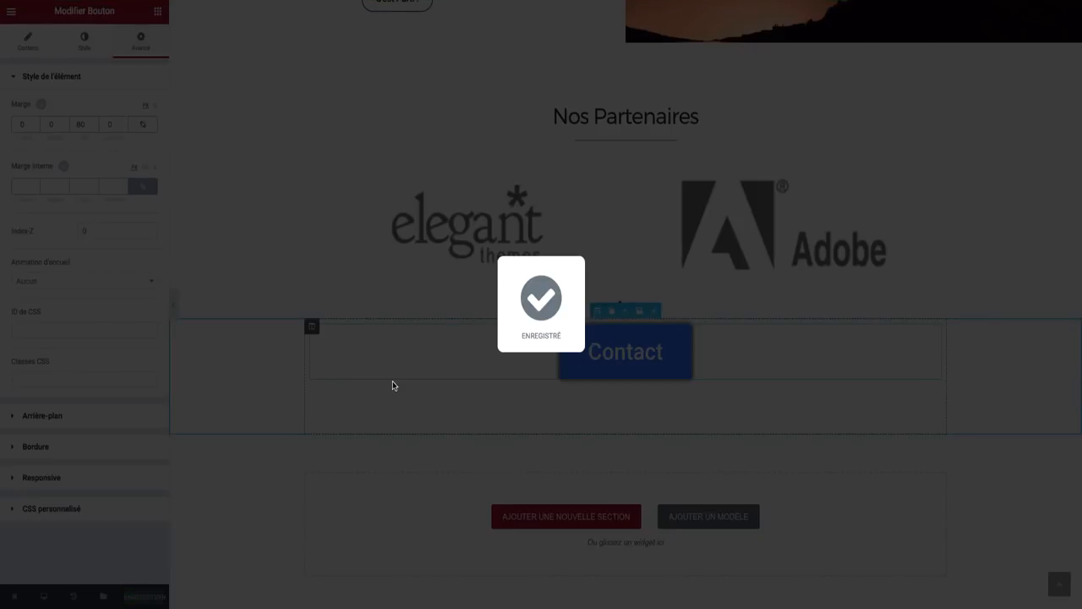
Step: Review the published home page from the header to the footer, checking the spacing between the Contact button and the footer
{"action": "scroll", "coordinate": [392, 385], "scroll_direction": "up", "scroll_amount": 15}
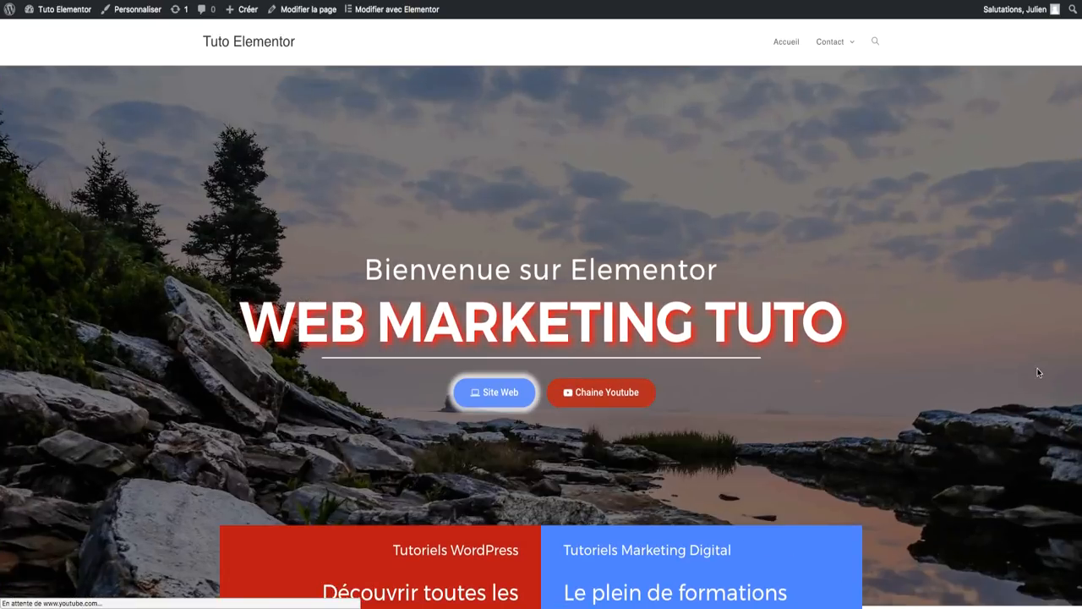
{"action": "scroll", "coordinate": [1039, 372], "scroll_direction": "down", "scroll_amount": 1}
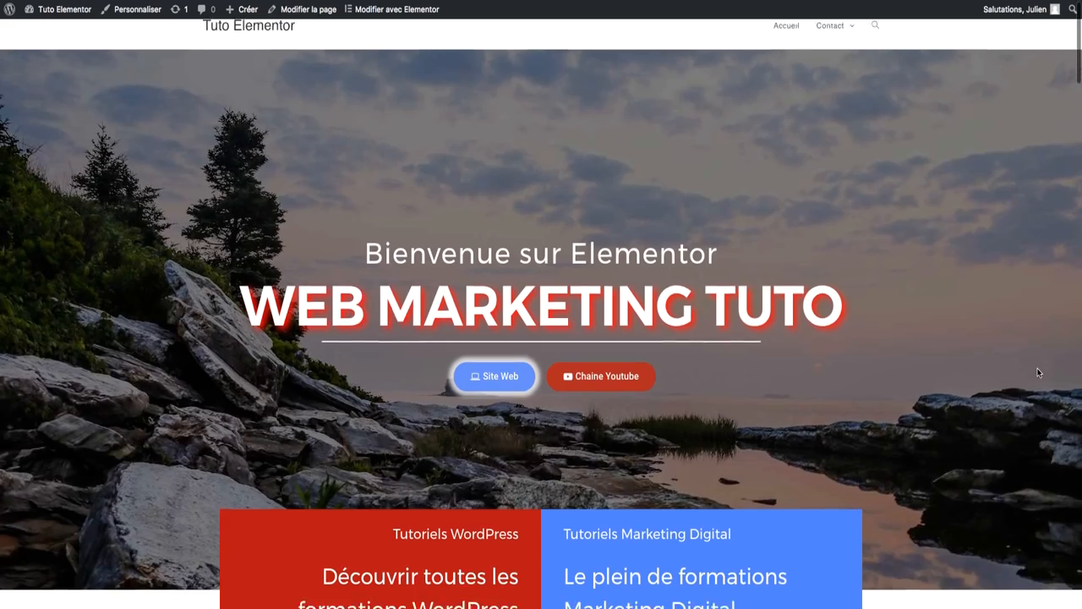
{"action": "scroll", "coordinate": [1038, 372], "scroll_direction": "down", "scroll_amount": 15}
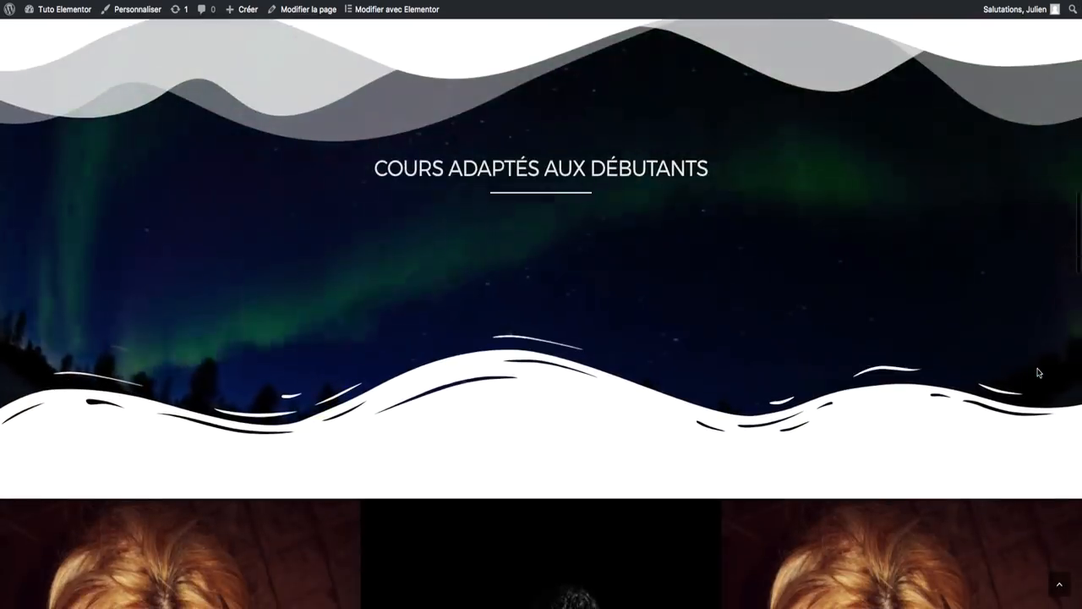
{"action": "scroll", "coordinate": [1038, 372], "scroll_direction": "down", "scroll_amount": 10}
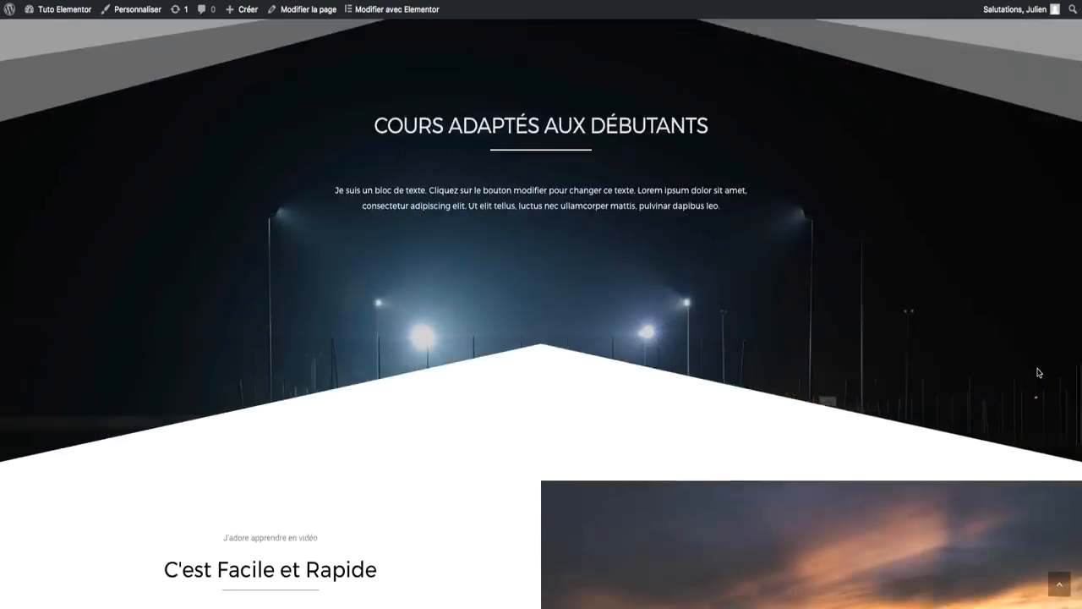
{"action": "scroll", "coordinate": [1039, 372], "scroll_direction": "down", "scroll_amount": 12}
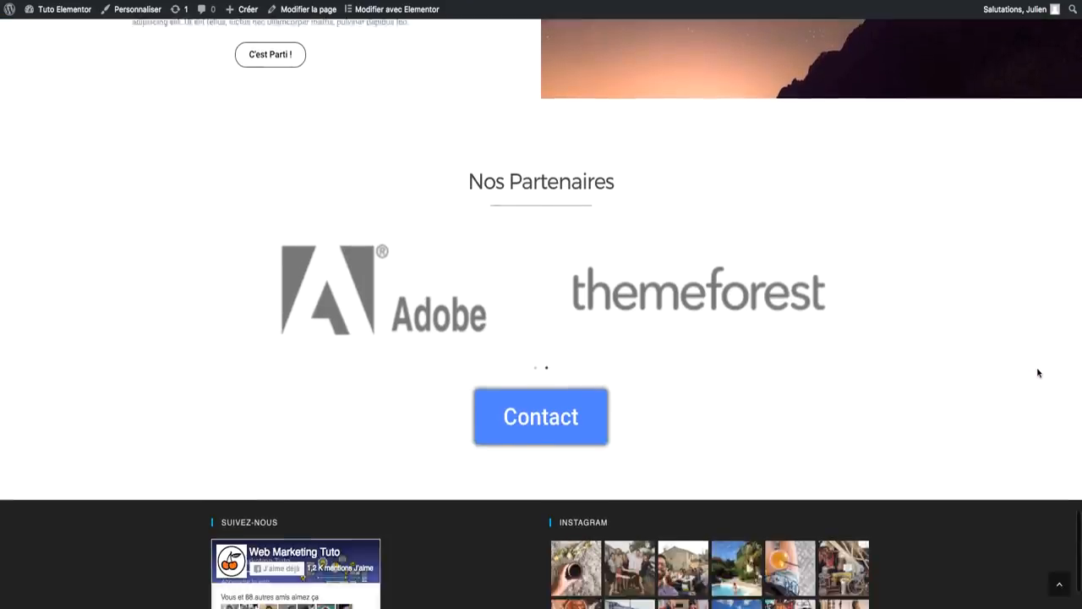
{"action": "scroll", "coordinate": [1038, 372], "scroll_direction": "down", "scroll_amount": 3}
{"action": "scroll", "coordinate": [1039, 372], "scroll_direction": "up", "scroll_amount": 4}
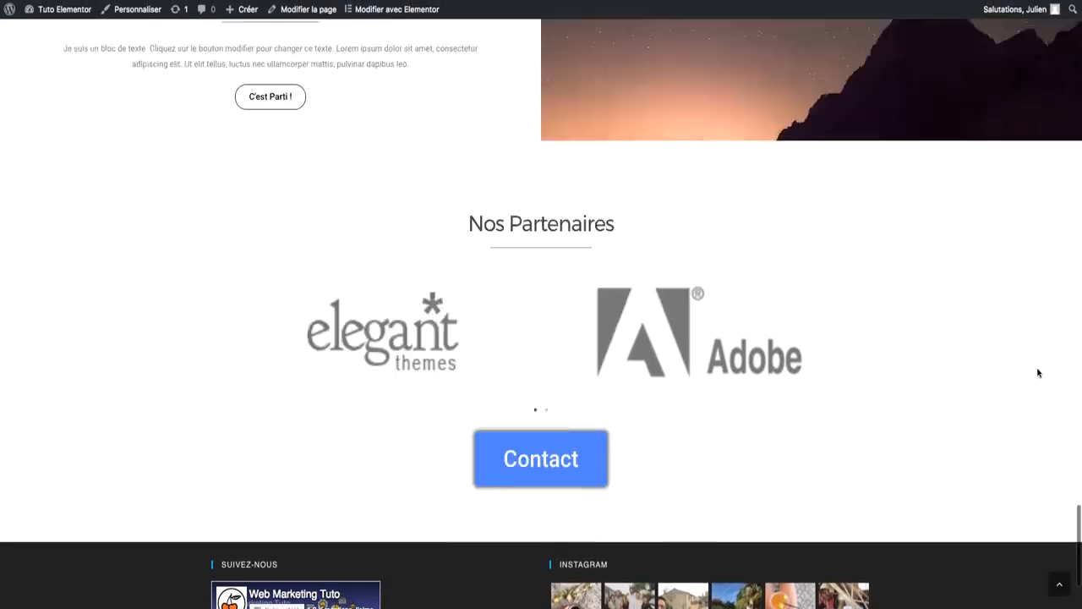
{"action": "scroll", "coordinate": [1038, 372], "scroll_direction": "up", "scroll_amount": 15}
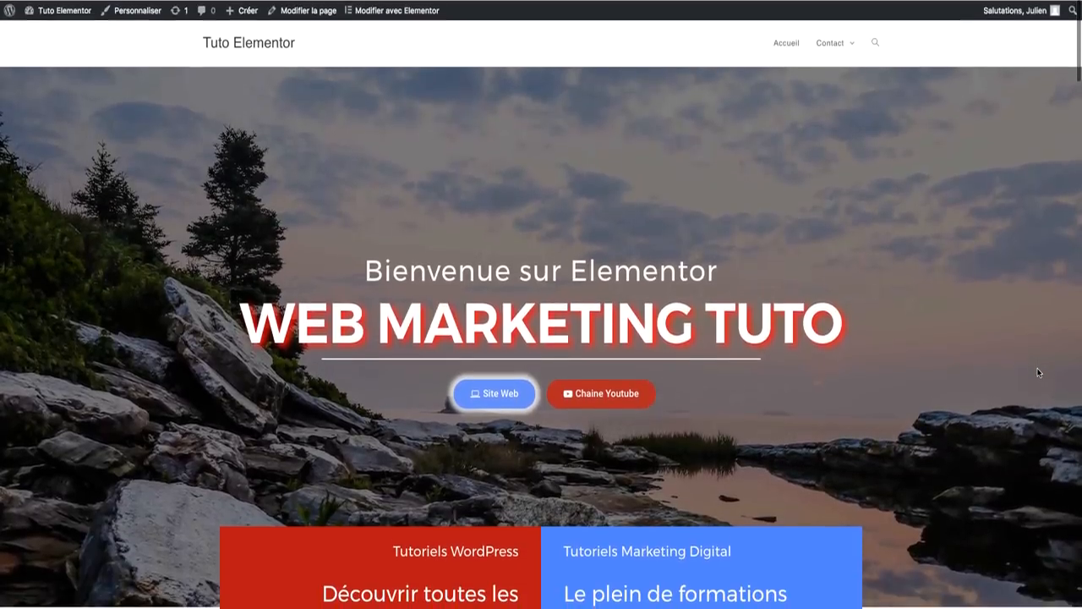